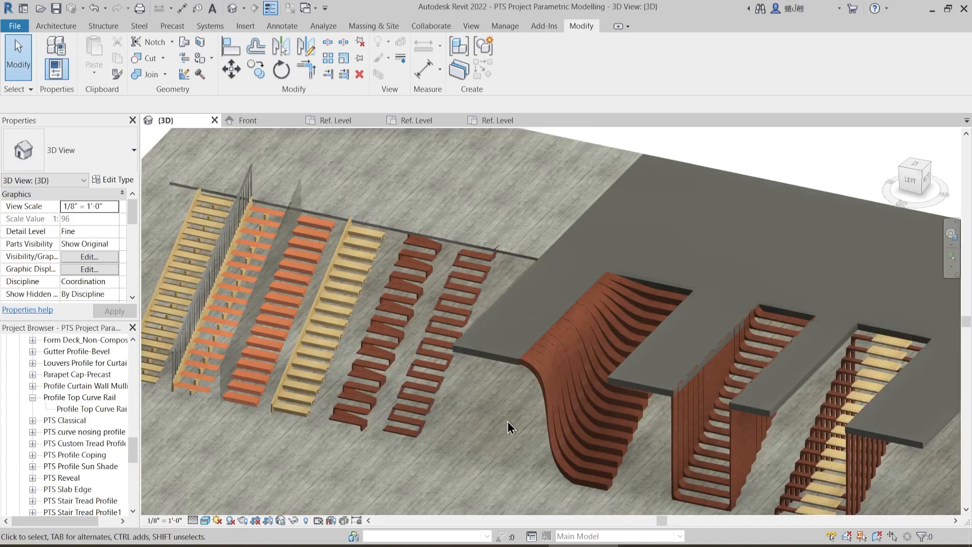
- Examine the sample stairs, ramp and railings in the 3D model, ending at the curved sunshade railing
{"action": "scroll", "coordinate": [491, 377], "scroll_direction": "up", "scroll_amount": 1}
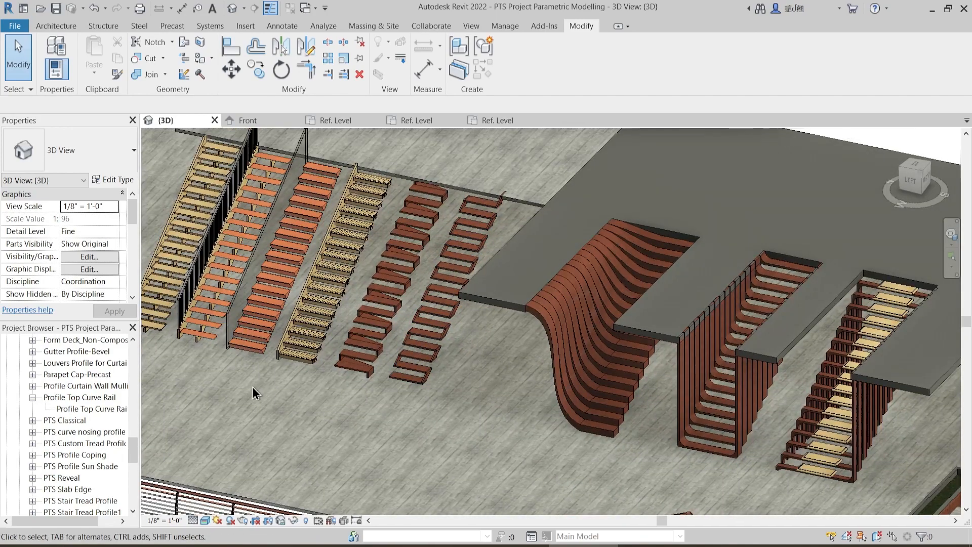
{"action": "mouse_move", "coordinate": [409, 414]}
{"action": "middle_mouse_down"}
{"action": "mouse_move", "coordinate": [412, 401]}
{"action": "mouse_move", "coordinate": [404, 403]}
{"action": "middle_mouse_up"}
{"action": "scroll", "coordinate": [509, 401], "scroll_direction": "up", "scroll_amount": 2}
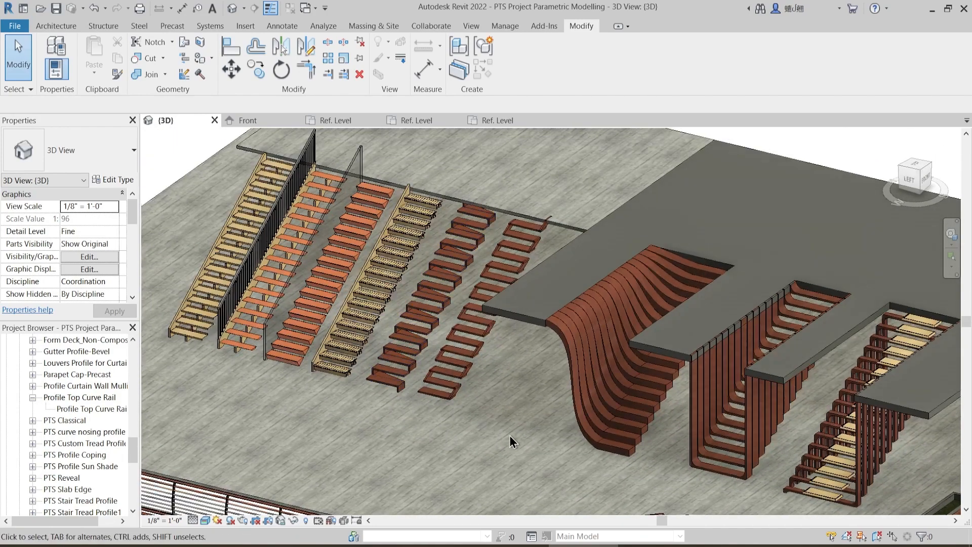
{"action": "middle_click_drag", "start_coordinate": [510, 402], "coordinate": [428, 339]}
{"action": "scroll", "coordinate": [427, 339], "scroll_direction": "down", "scroll_amount": 3}
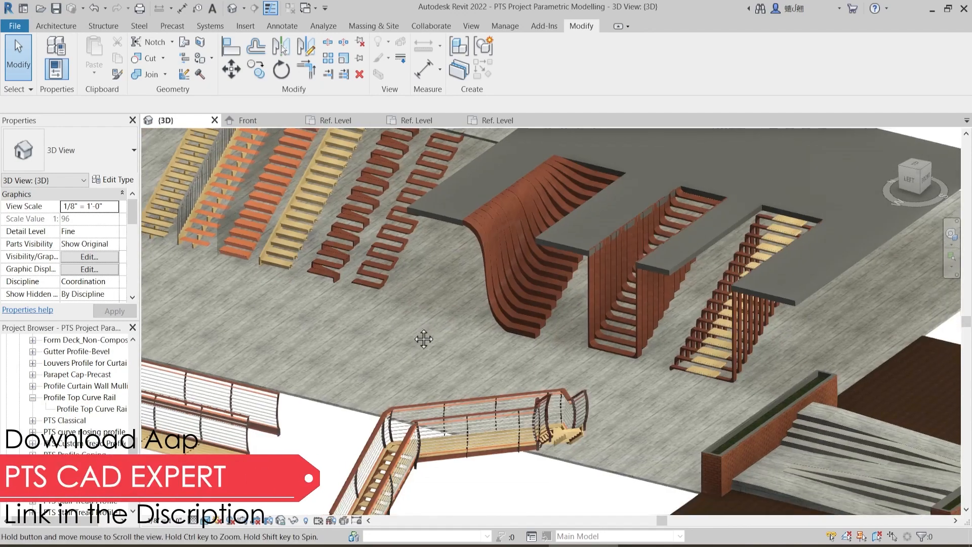
{"action": "scroll", "coordinate": [412, 326], "scroll_direction": "down", "scroll_amount": 4}
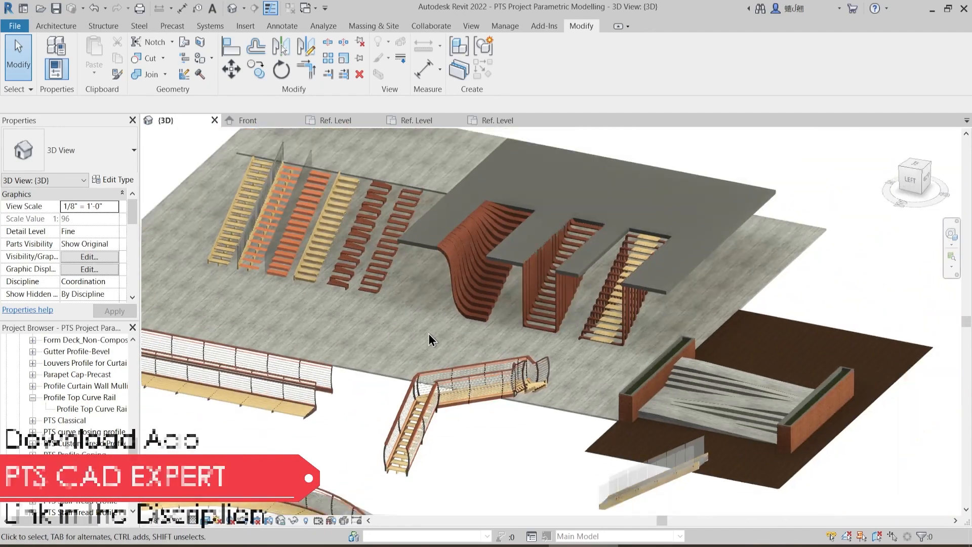
{"action": "scroll", "coordinate": [428, 333], "scroll_direction": "up", "scroll_amount": 3}
{"action": "middle_click_drag", "start_coordinate": [457, 304], "coordinate": [416, 321]}
{"action": "scroll", "coordinate": [412, 332], "scroll_direction": "up", "scroll_amount": 4}
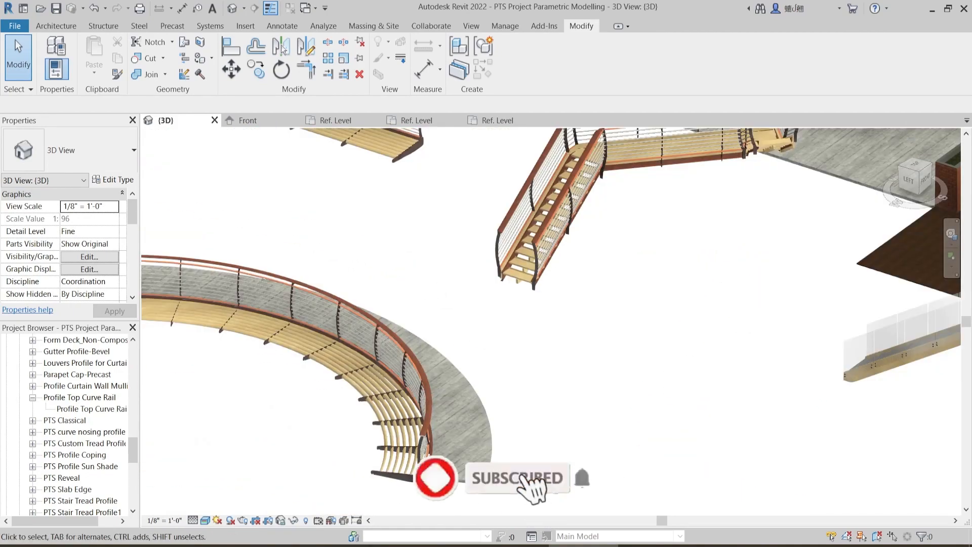
{"action": "middle_click_drag", "start_coordinate": [449, 444], "coordinate": [393, 401]}
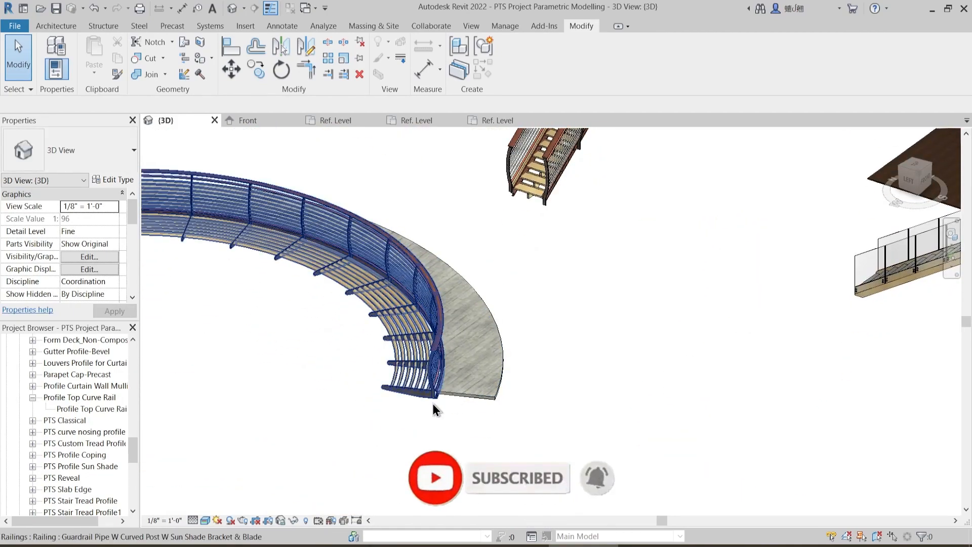
- Open the curved railing's type properties and review its non-continuous rail structure, including heights, offsets, profiles and materials
{"action": "scroll", "coordinate": [432, 401], "scroll_direction": "up", "scroll_amount": 3}
{"action": "left_click", "coordinate": [434, 355]}
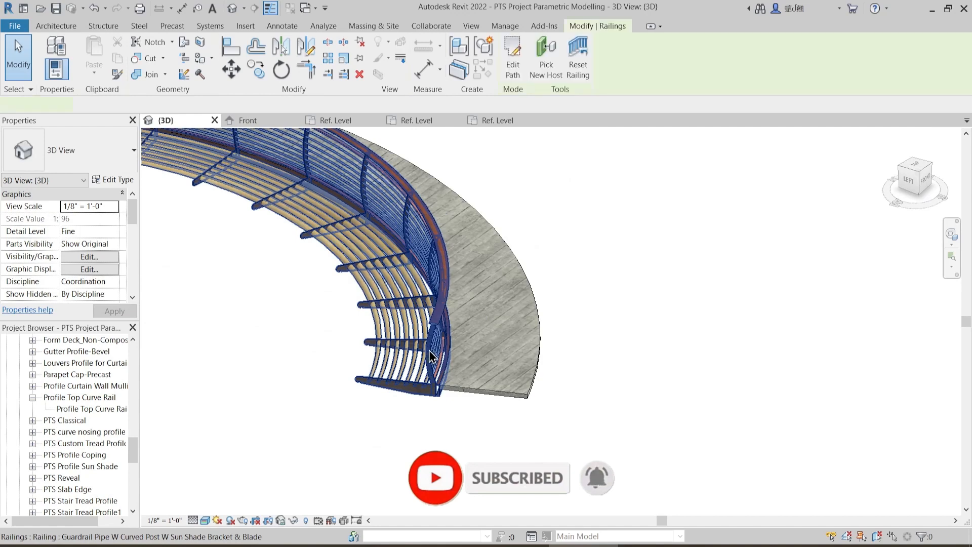
{"action": "left_click", "coordinate": [129, 180]}
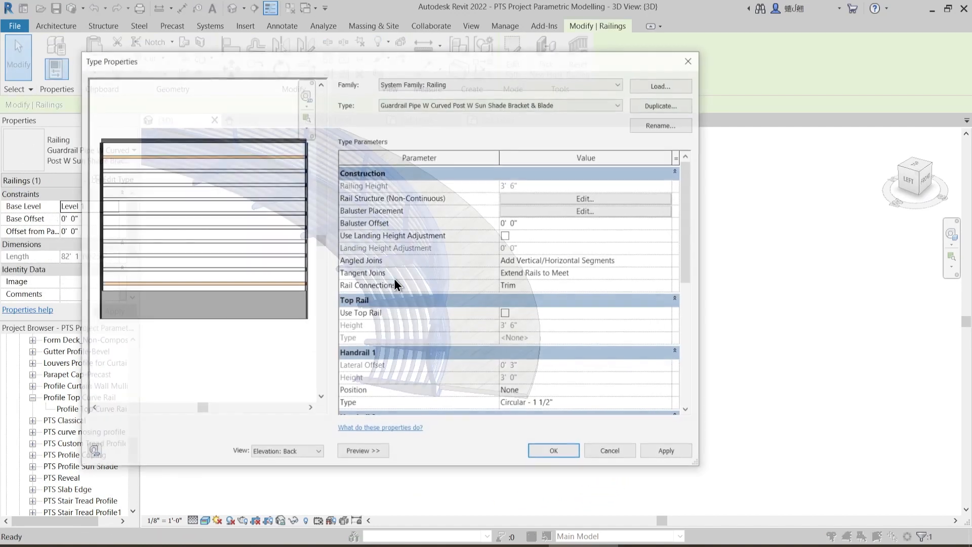
{"action": "left_click", "coordinate": [579, 199]}
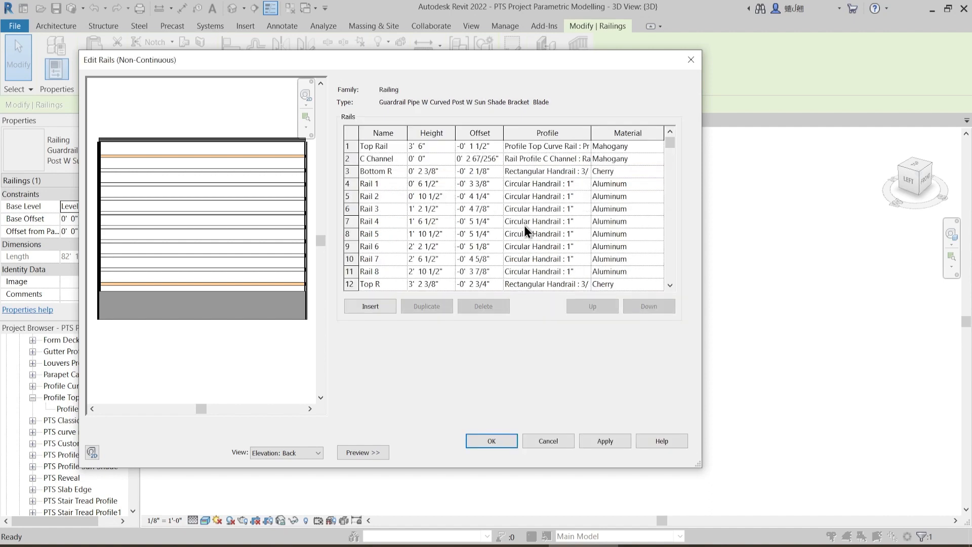
{"action": "scroll", "coordinate": [521, 218], "scroll_direction": "down", "scroll_amount": 3}
{"action": "scroll", "coordinate": [510, 228], "scroll_direction": "up", "scroll_amount": 3}
{"action": "left_click", "coordinate": [496, 441]}
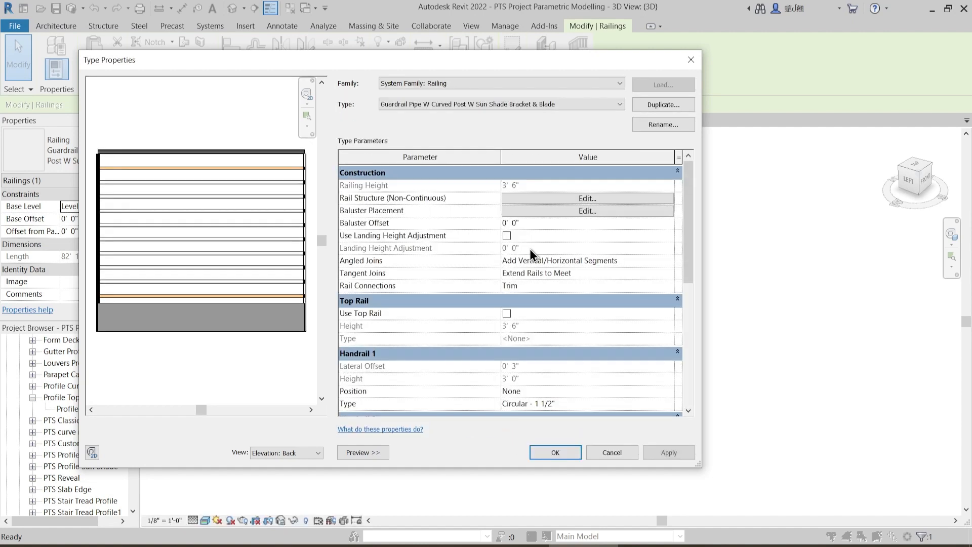
- Review the curved railing type's baluster placement, close its type properties and deselect the railing
{"action": "left_click", "coordinate": [568, 211]}
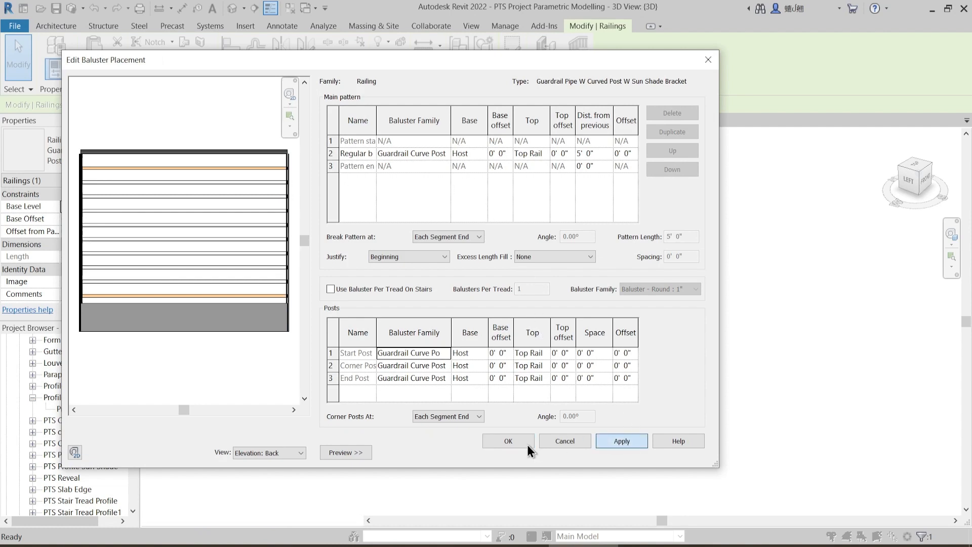
{"action": "left_click", "coordinate": [508, 440]}
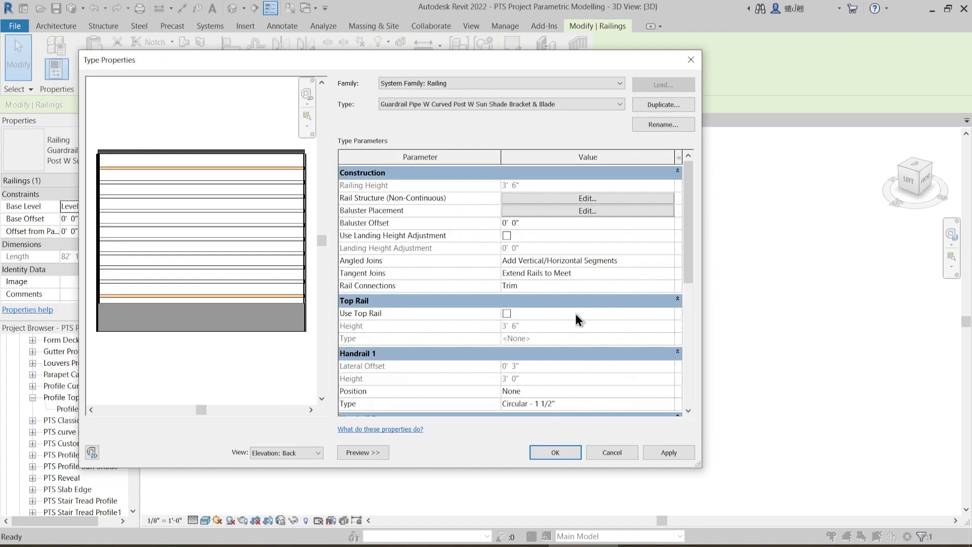
{"action": "left_click", "coordinate": [669, 451]}
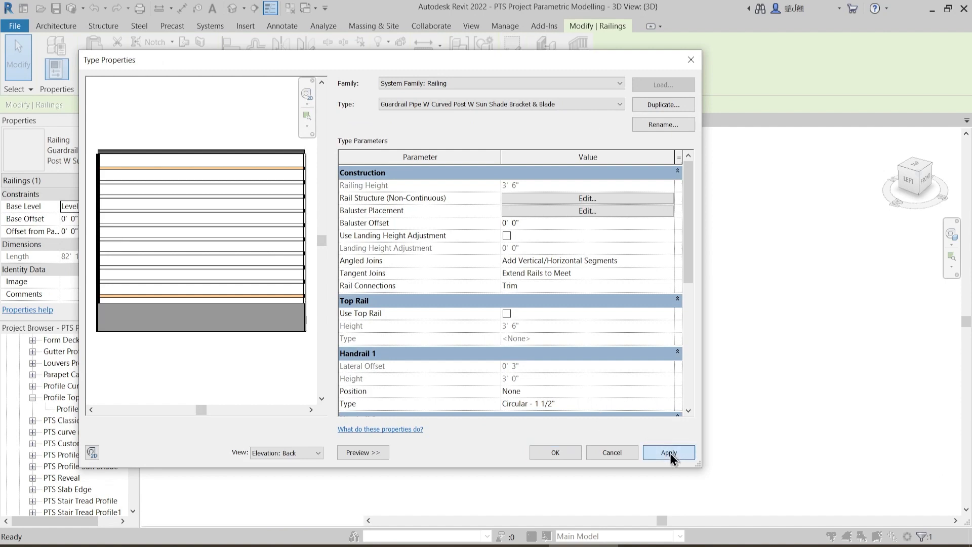
{"action": "left_click", "coordinate": [557, 451]}
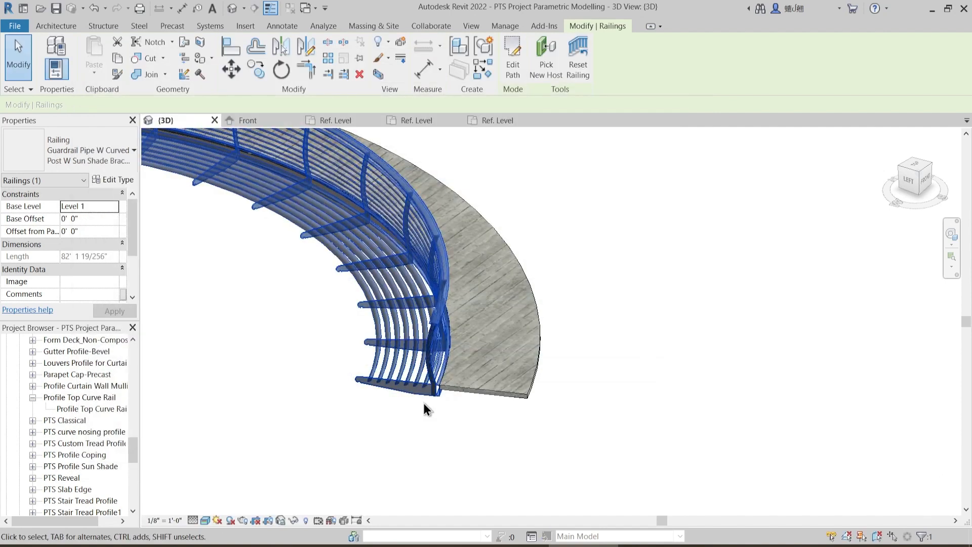
{"action": "scroll", "coordinate": [477, 360], "scroll_direction": "up", "scroll_amount": 3}
{"action": "scroll", "coordinate": [478, 360], "scroll_direction": "down", "scroll_amount": 3}
{"action": "left_click", "coordinate": [509, 374]}
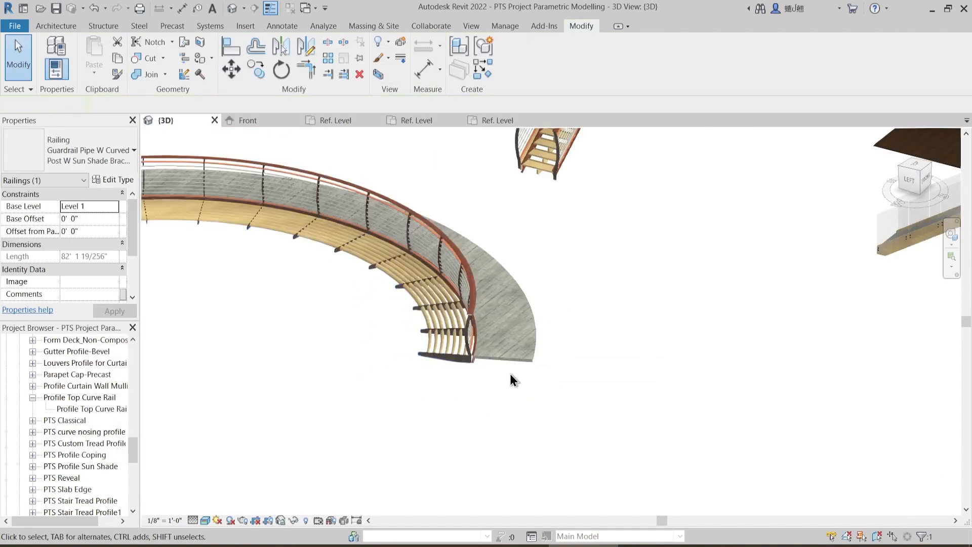
- Look through the open curve post, C channel, sunshade blade and top curve rail families, and return to the project's 3D view
{"action": "left_click", "coordinate": [251, 121]}
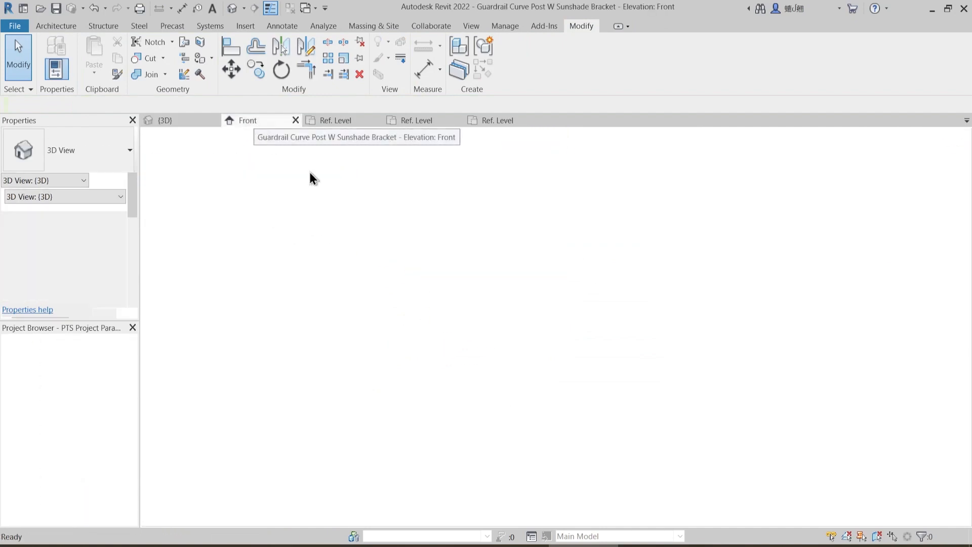
{"action": "middle_click_drag", "start_coordinate": [424, 258], "coordinate": [505, 250]}
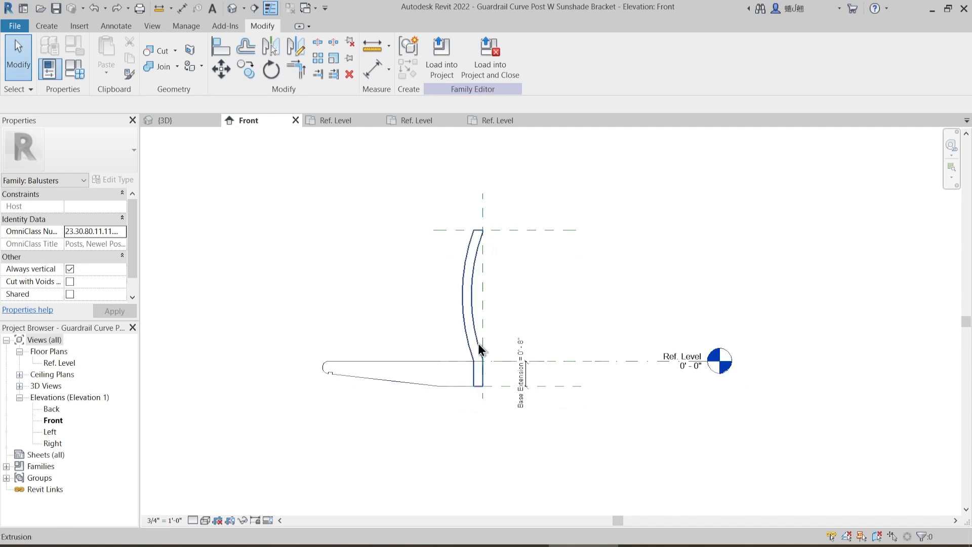
{"action": "left_click", "coordinate": [340, 121]}
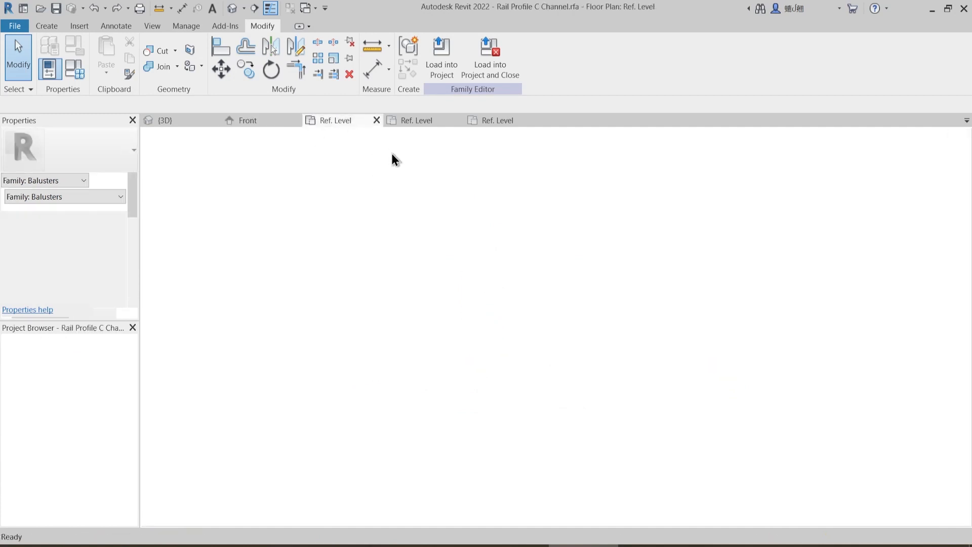
{"action": "left_click", "coordinate": [409, 122]}
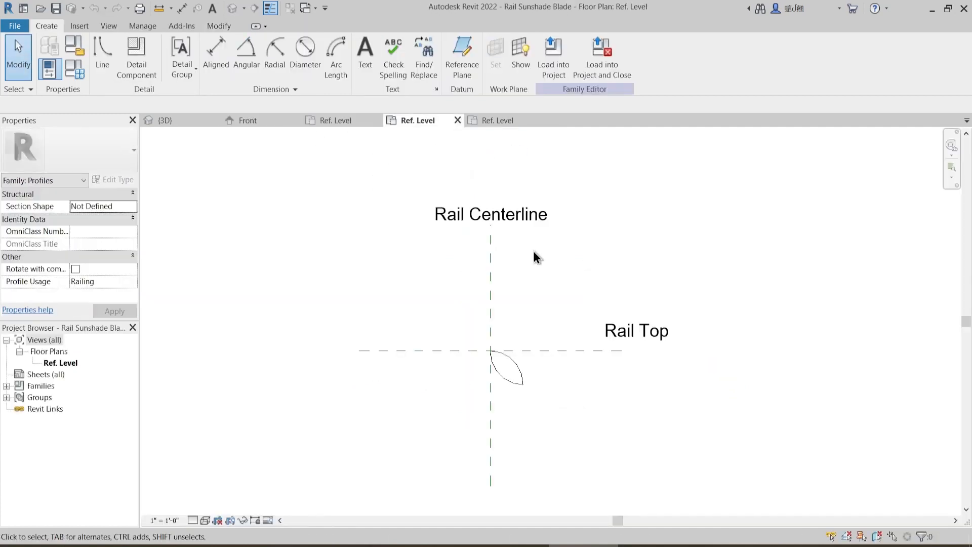
{"action": "left_click", "coordinate": [483, 122]}
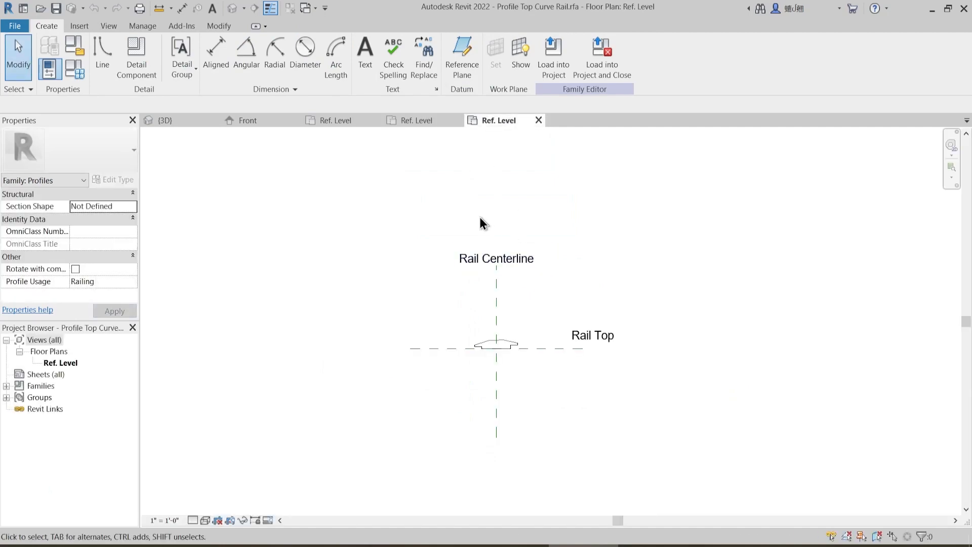
{"action": "left_click", "coordinate": [186, 121]}
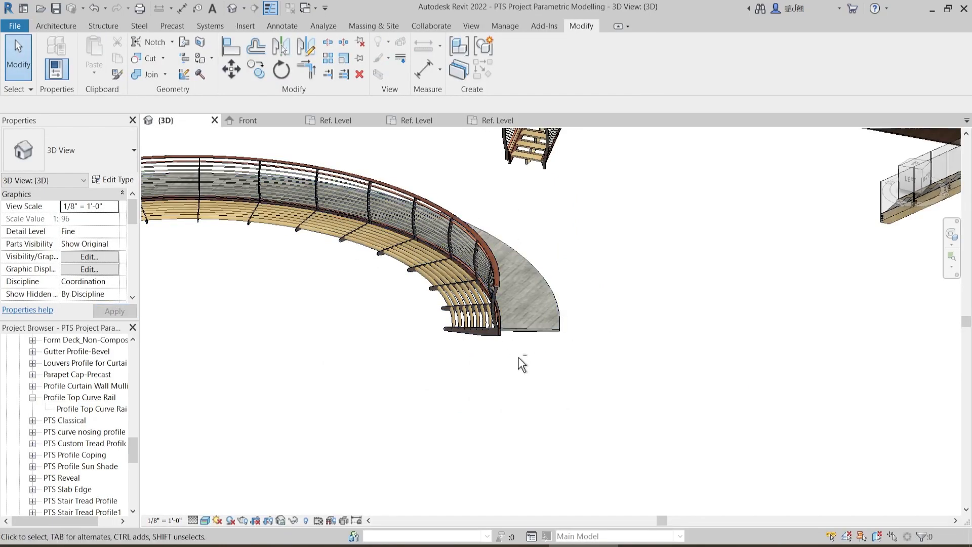
{"action": "middle_click_drag", "start_coordinate": [518, 357], "coordinate": [486, 415], "text": "shift"}
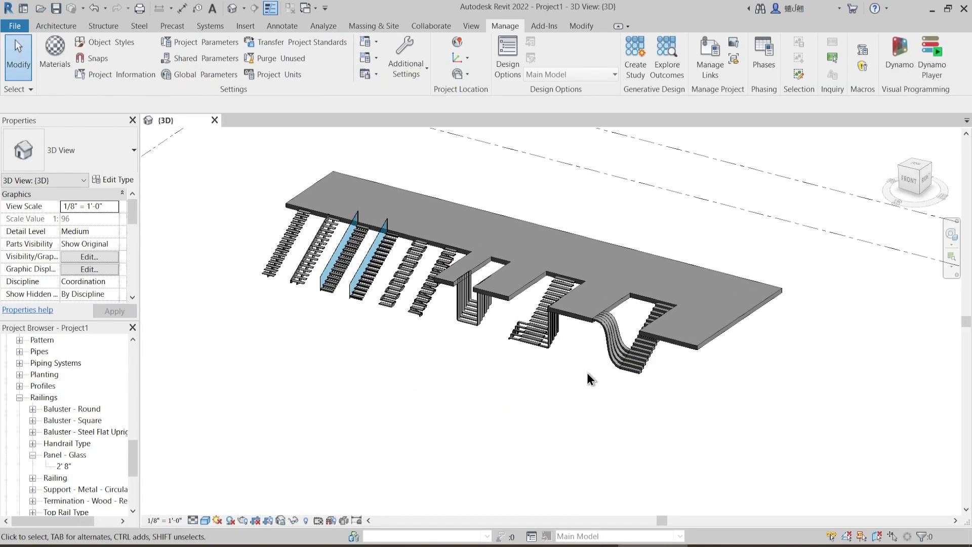
- Create a straight Handrail - Pipe railing about 74'-6" long on open ground in front of the stairs in Project1
{"action": "scroll", "coordinate": [496, 385], "scroll_direction": "up", "scroll_amount": 3}
{"action": "scroll", "coordinate": [462, 373], "scroll_direction": "down", "scroll_amount": 2}
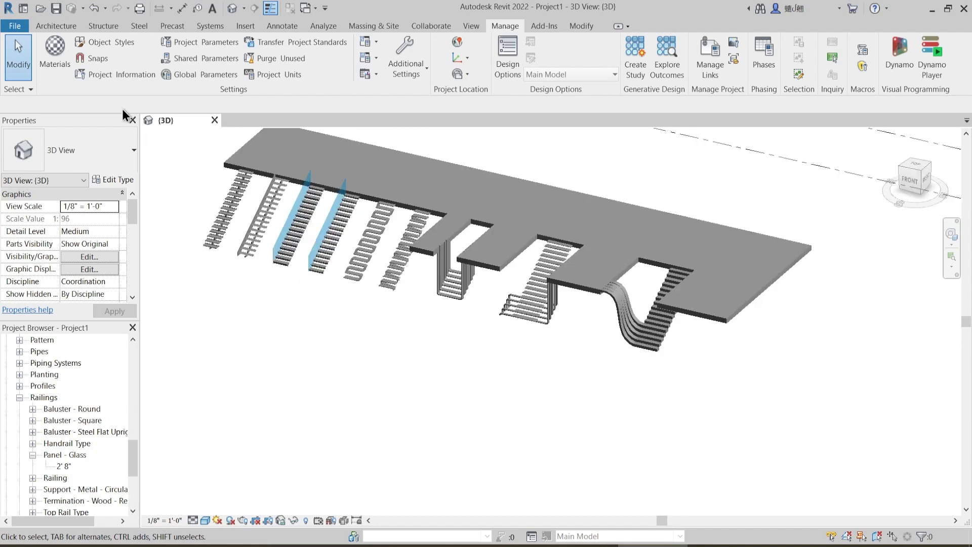
{"action": "left_click", "coordinate": [59, 25]}
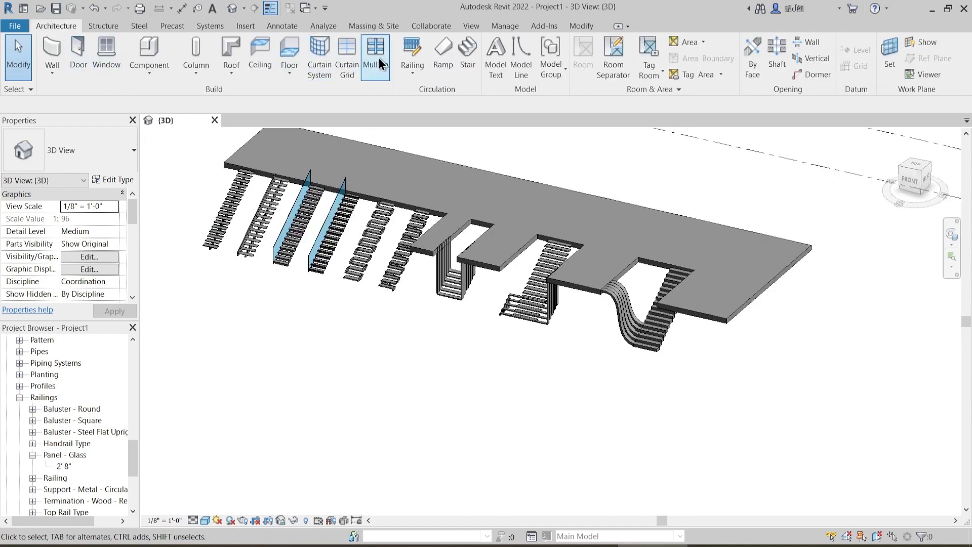
{"action": "left_click", "coordinate": [414, 49]}
{"action": "middle_click_drag", "start_coordinate": [668, 425], "coordinate": [521, 299]}
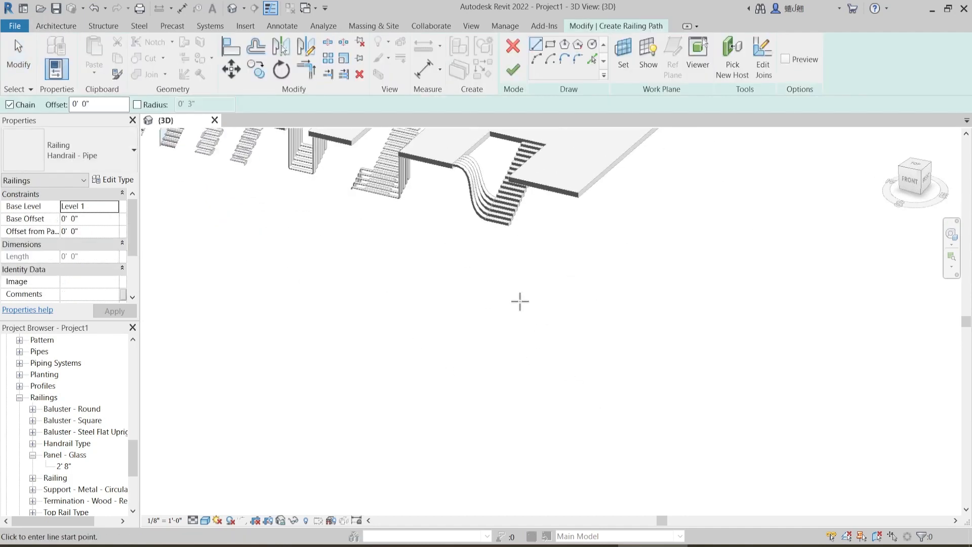
{"action": "left_click", "coordinate": [517, 269]}
{"action": "left_click", "coordinate": [834, 348]}
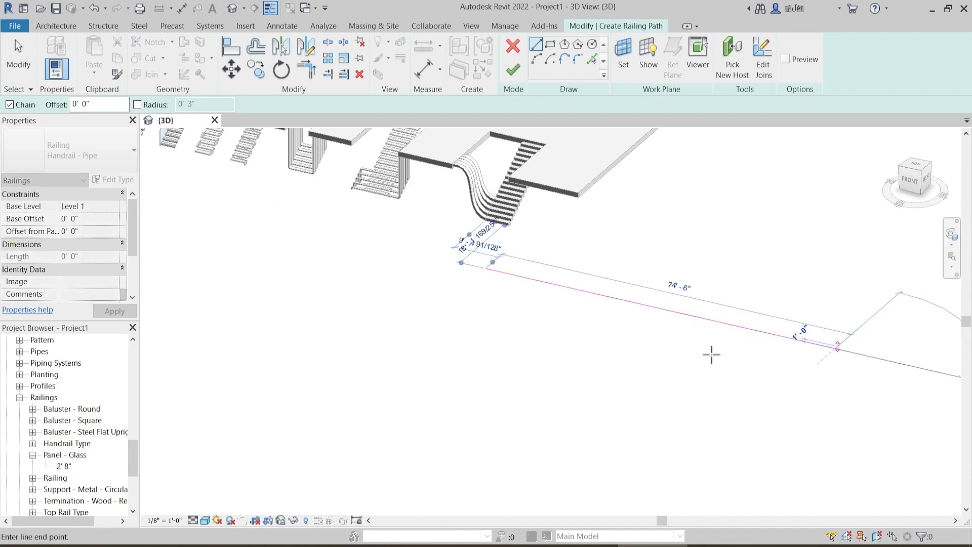
{"action": "key", "text": "Escape"}
{"action": "left_click", "coordinate": [512, 69]}
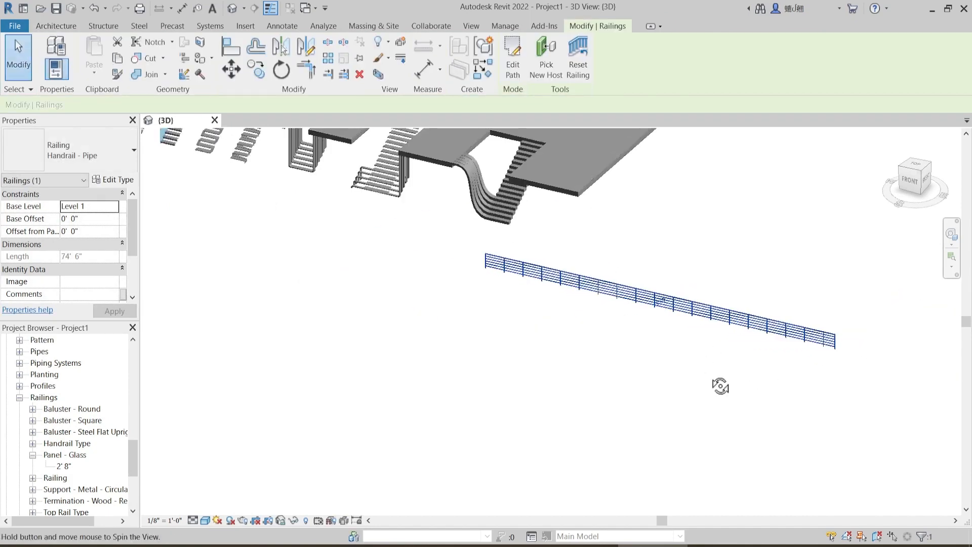
- Duplicate the new straight railing's type as "PTS Railing" and apply it to the railing
{"action": "middle_click_drag", "start_coordinate": [720, 386], "coordinate": [752, 372], "text": "shift"}
{"action": "scroll", "coordinate": [752, 372], "scroll_direction": "up", "scroll_amount": 2}
{"action": "left_click", "coordinate": [840, 374]}
{"action": "left_click", "coordinate": [771, 367]}
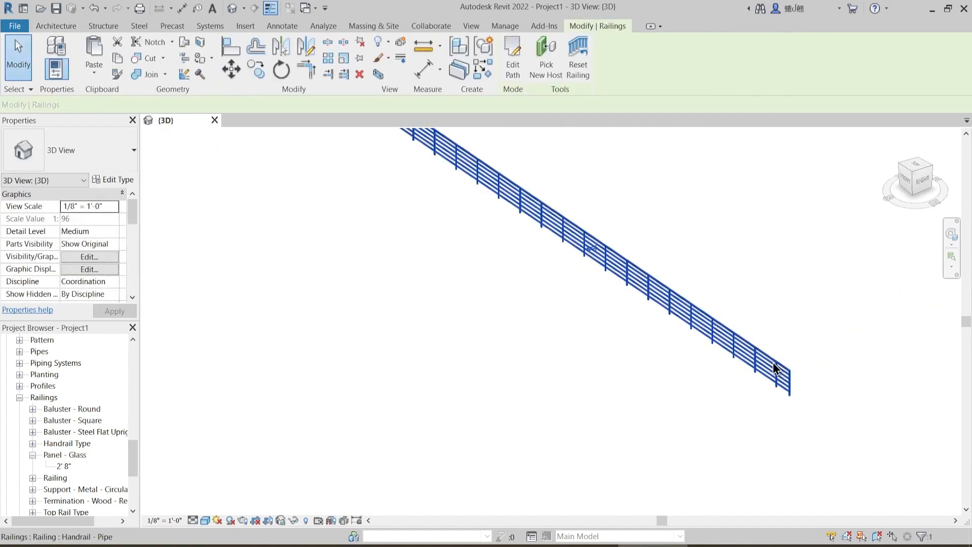
{"action": "left_click", "coordinate": [122, 179]}
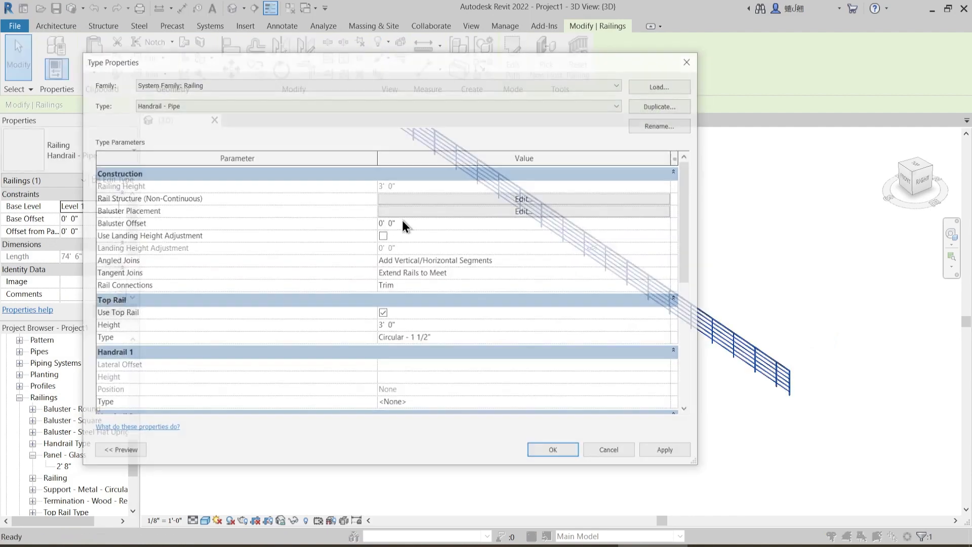
{"action": "left_click", "coordinate": [653, 105]}
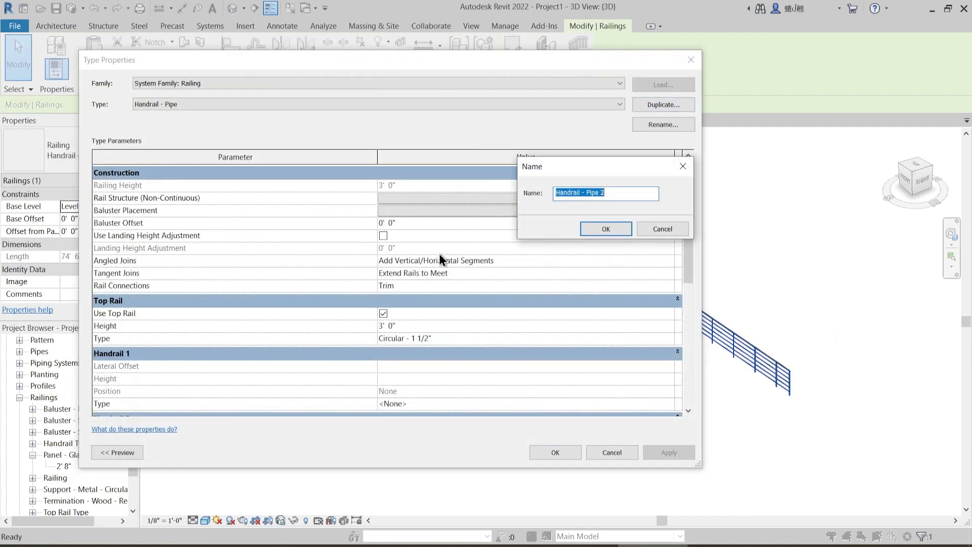
{"action": "type", "text": "PTS Railing"}
{"action": "key", "text": "Return"}
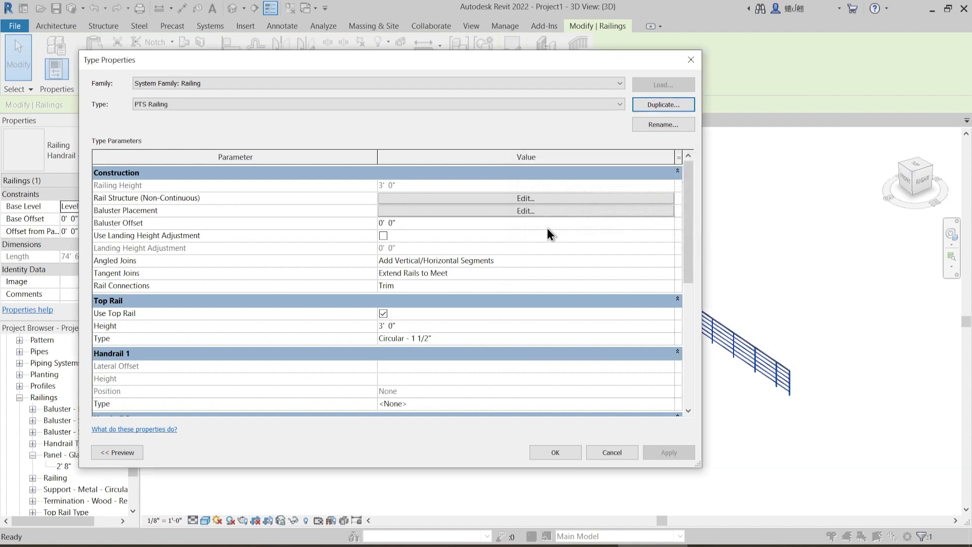
{"action": "left_click", "coordinate": [563, 453]}
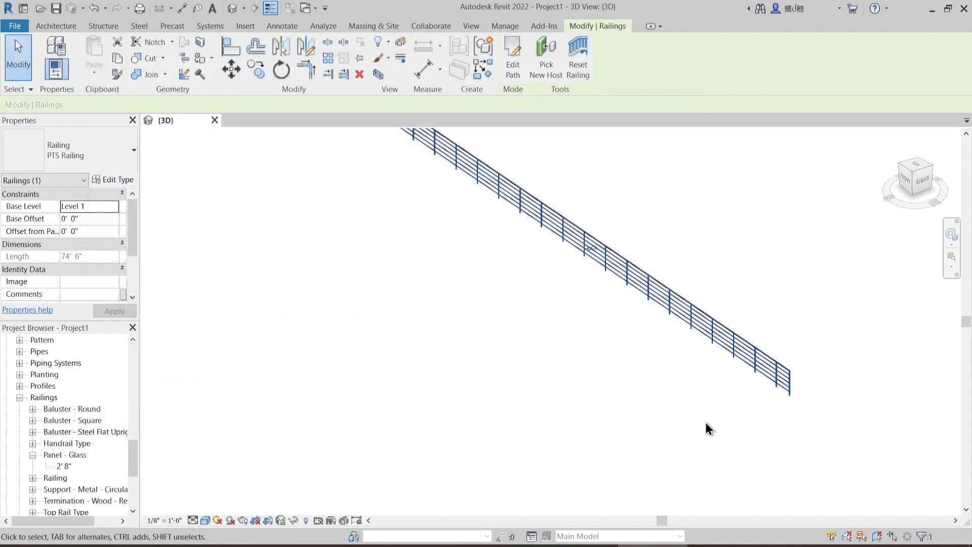
- Inspect the end of the straight railing up close and clear the selection
{"action": "middle_click_drag", "start_coordinate": [706, 427], "coordinate": [664, 380], "text": "shift"}
{"action": "scroll", "coordinate": [673, 375], "scroll_direction": "up", "scroll_amount": 3}
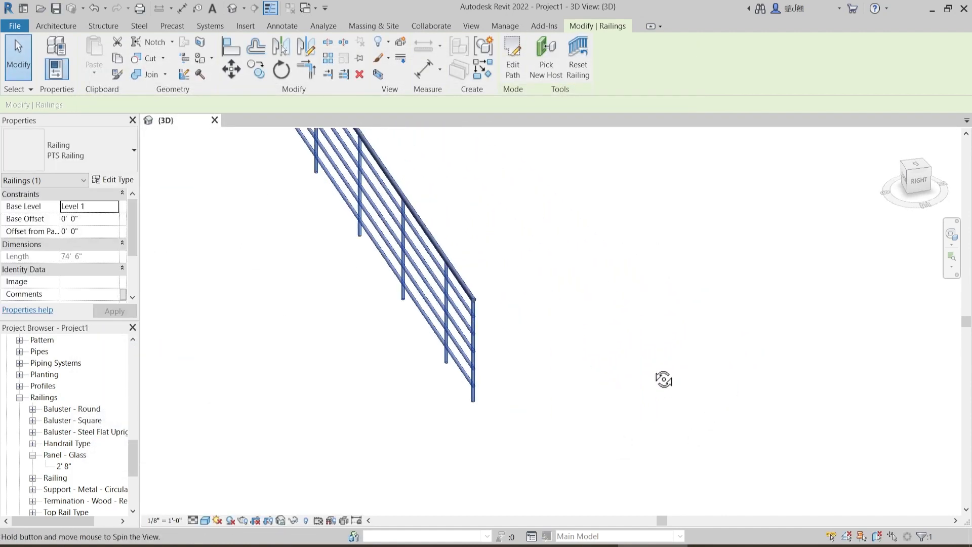
{"action": "scroll", "coordinate": [460, 348], "scroll_direction": "up", "scroll_amount": 3}
{"action": "middle_click_drag", "start_coordinate": [460, 347], "coordinate": [484, 320]}
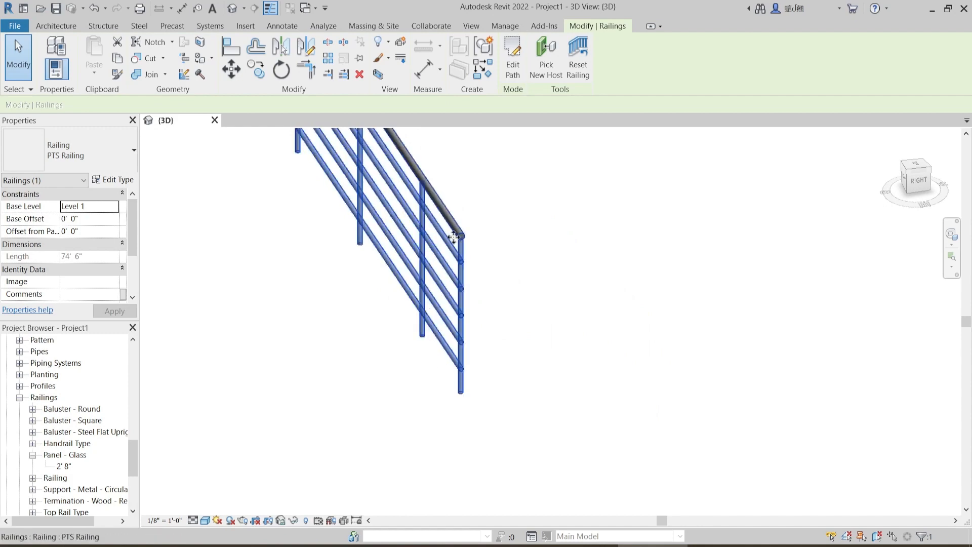
{"action": "middle_click_drag", "start_coordinate": [491, 375], "coordinate": [551, 367], "text": "shift"}
{"action": "left_click", "coordinate": [24, 65]}
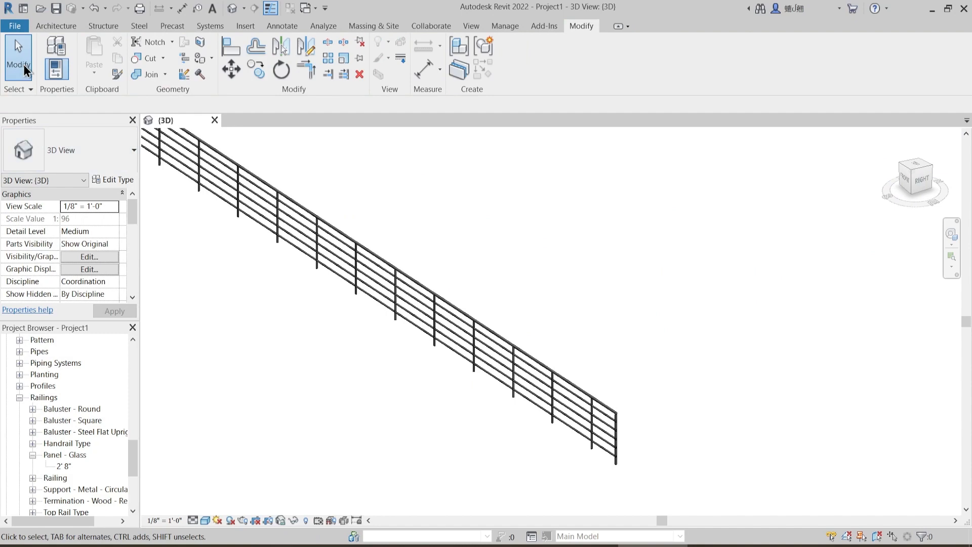
- Create a new family from the Baluster-Post template in the English-Imperial family templates folder
{"action": "left_click", "coordinate": [20, 28]}
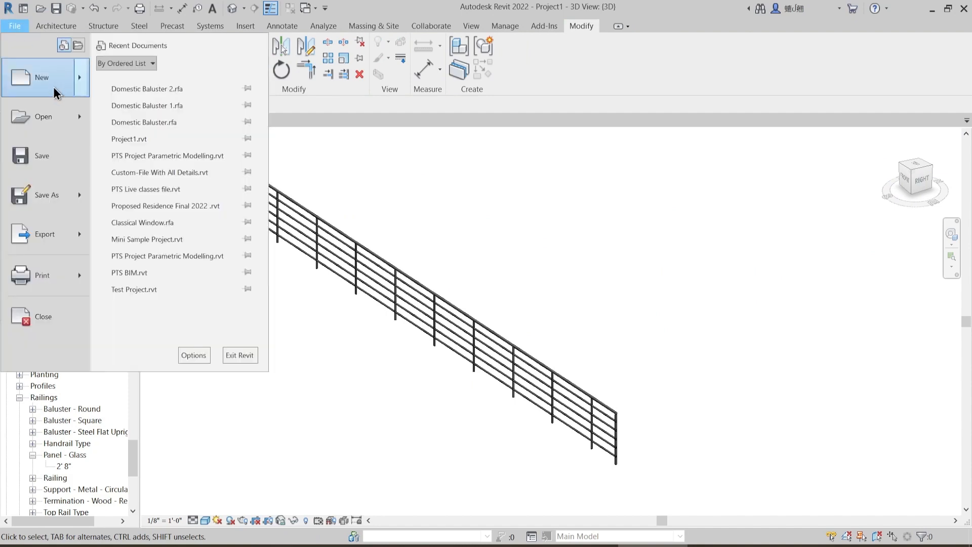
{"action": "mouse_move", "coordinate": [53, 86]}
{"action": "left_click", "coordinate": [156, 121]}
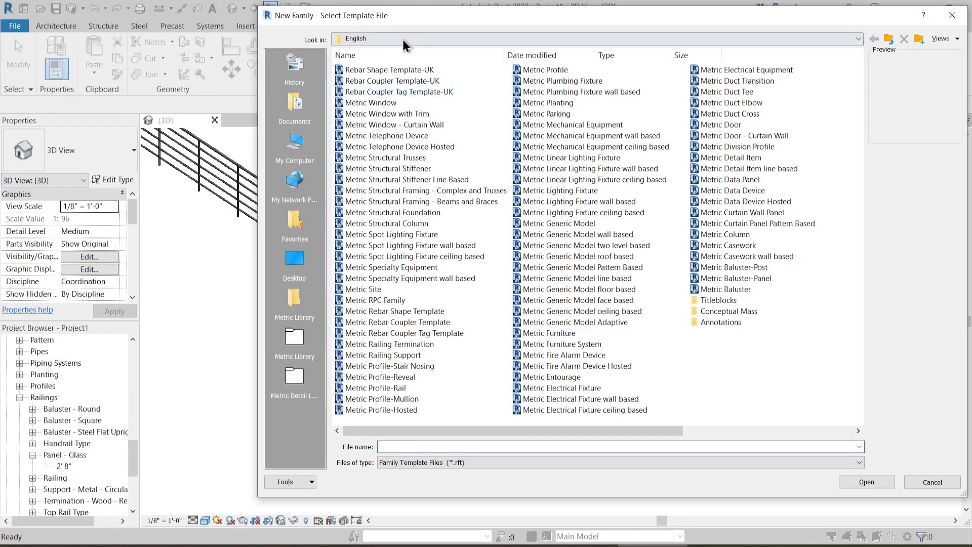
{"action": "left_click", "coordinate": [402, 39]}
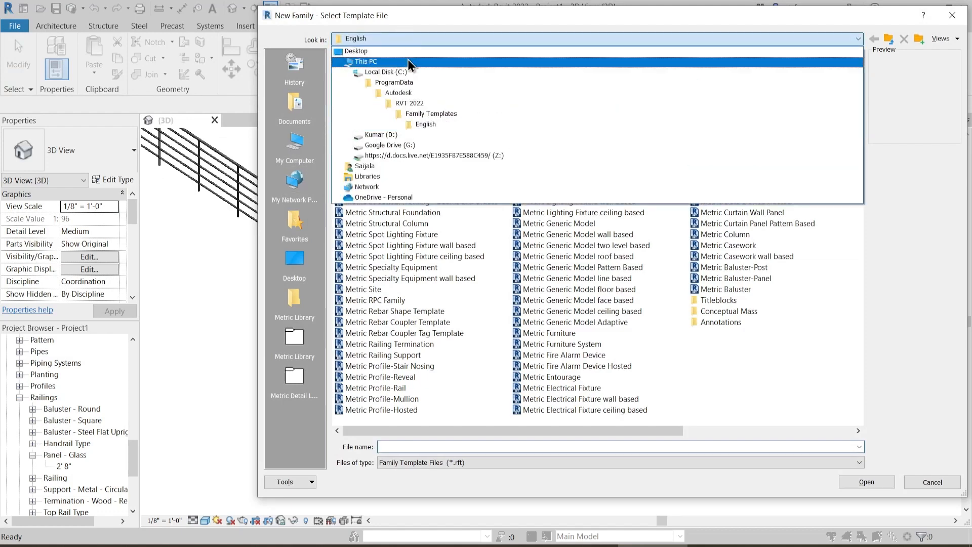
{"action": "left_click", "coordinate": [430, 115]}
{"action": "double_click", "coordinate": [394, 179]}
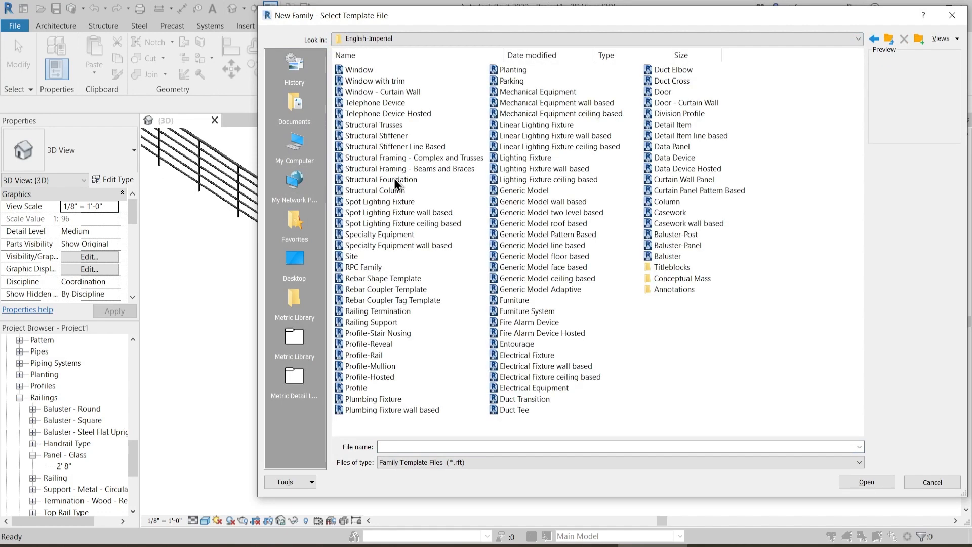
{"action": "left_click", "coordinate": [684, 234]}
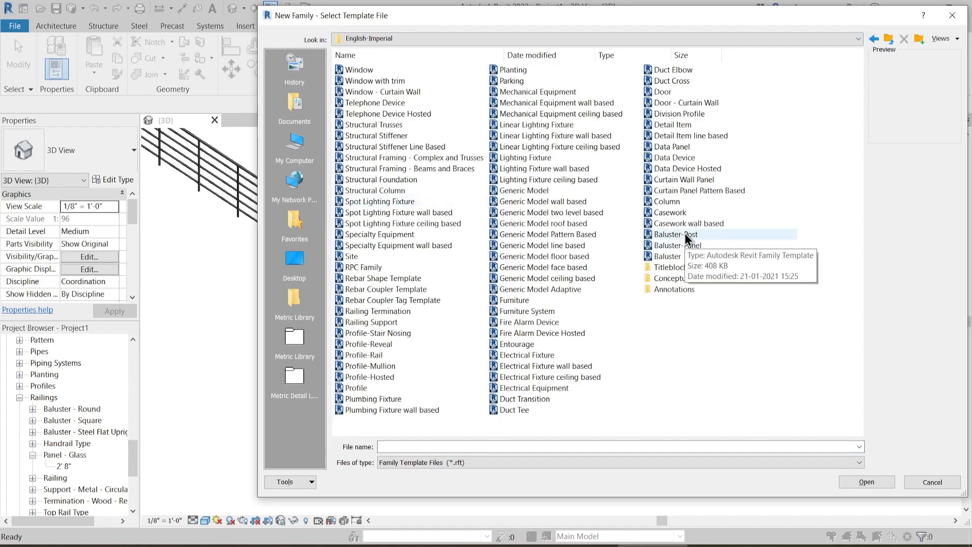
{"action": "left_click", "coordinate": [864, 480]}
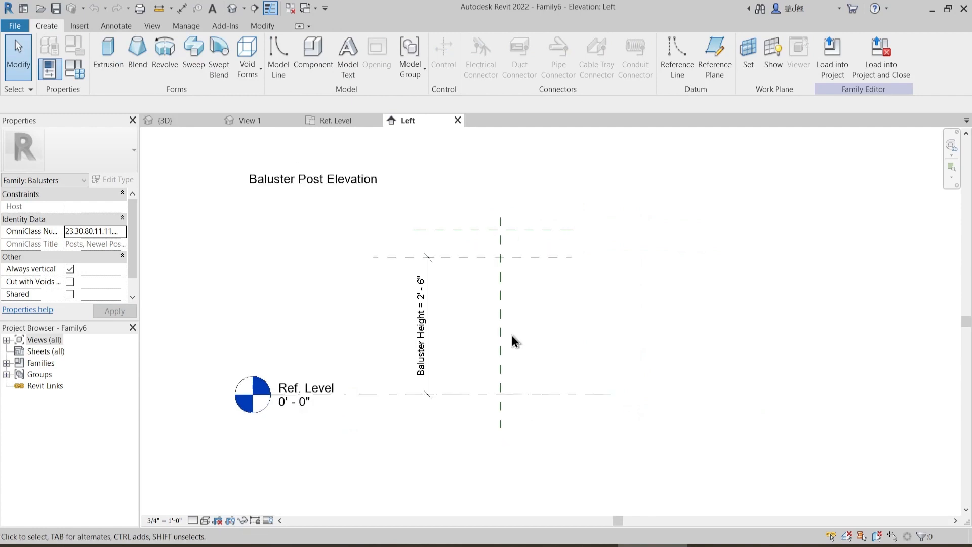
- Review the baluster post family's built-in type parameters and its Left elevation layout without changing anything
{"action": "middle_click_drag", "start_coordinate": [586, 362], "coordinate": [594, 328]}
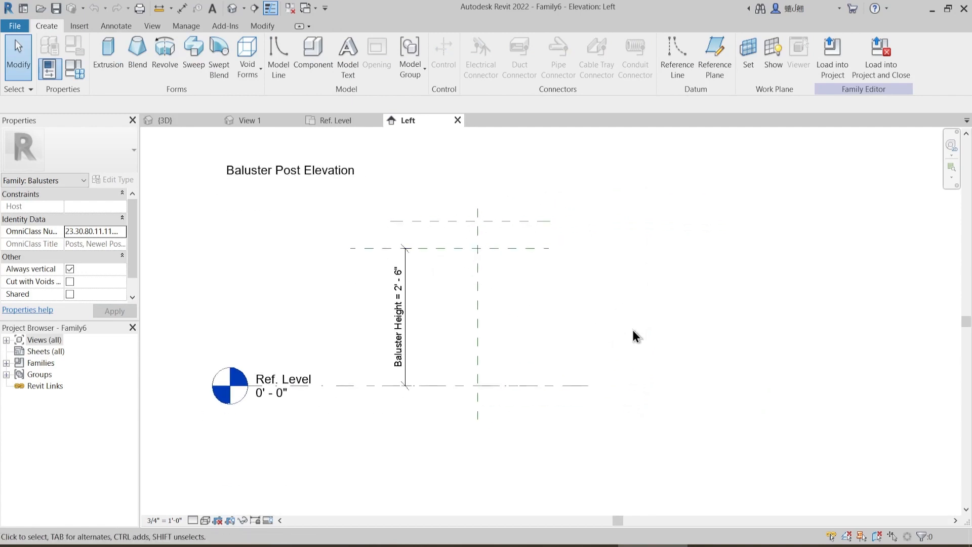
{"action": "middle_click_drag", "start_coordinate": [639, 246], "coordinate": [642, 264]}
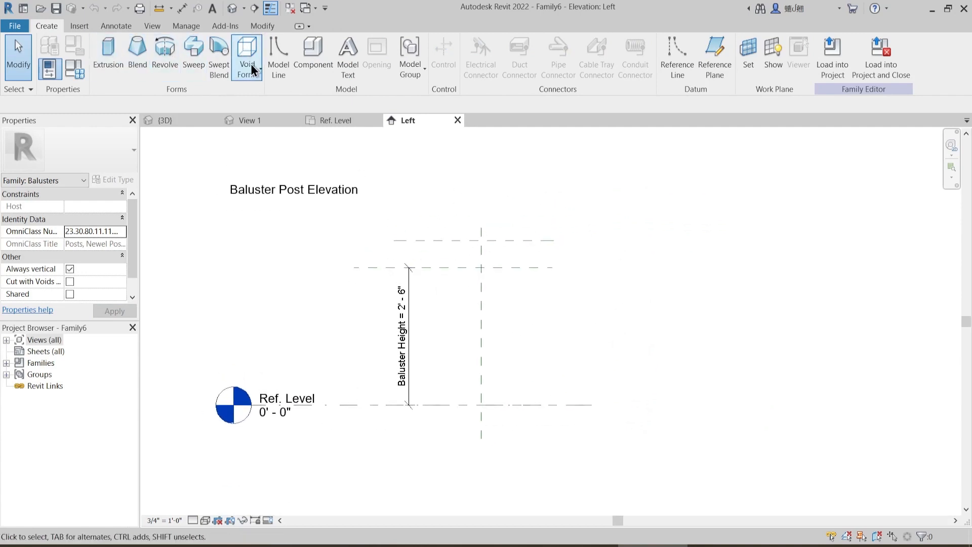
{"action": "left_click", "coordinate": [75, 70]}
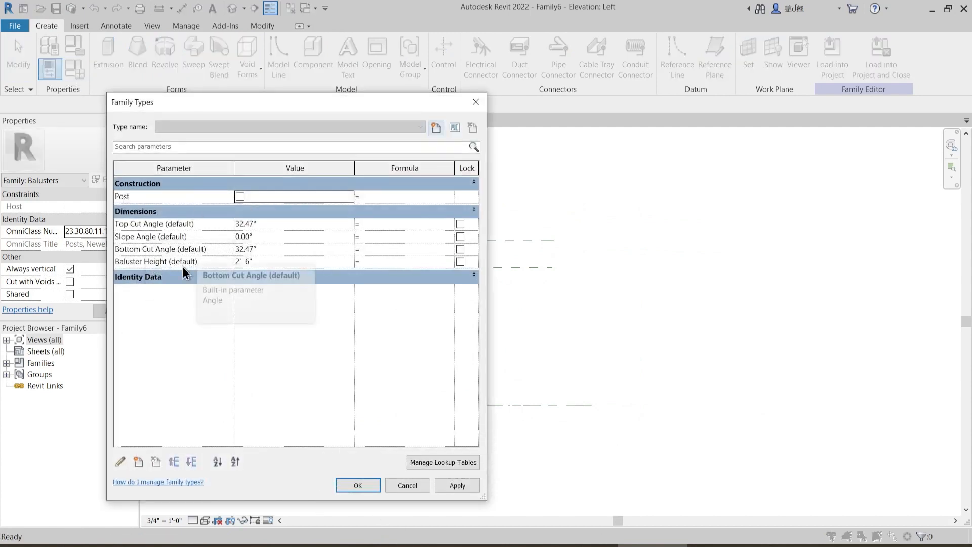
{"action": "key", "text": "Escape"}
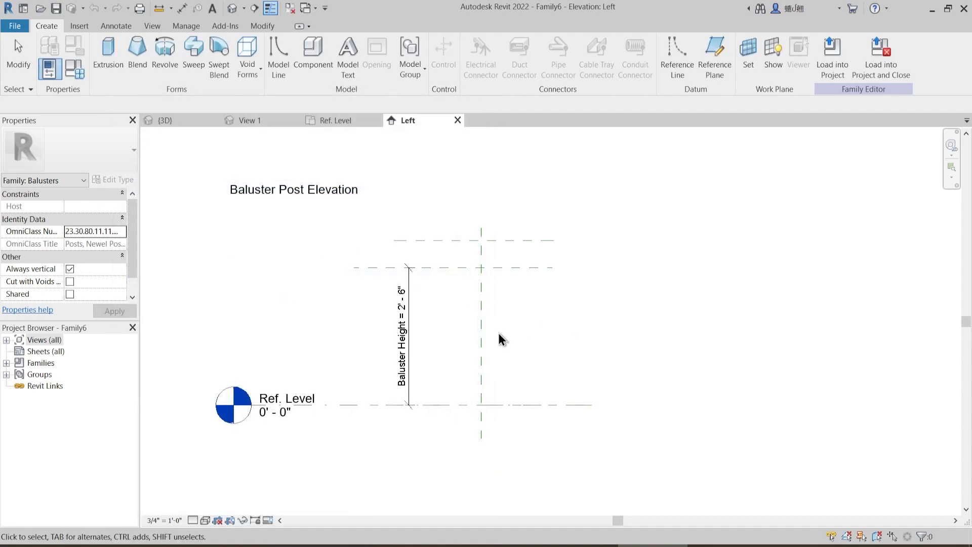
{"action": "middle_click_drag", "start_coordinate": [498, 331], "coordinate": [520, 323]}
{"action": "mouse_move", "coordinate": [583, 318]}
{"action": "middle_mouse_down"}
{"action": "mouse_move", "coordinate": [567, 303]}
{"action": "mouse_move", "coordinate": [554, 326]}
{"action": "middle_mouse_up"}
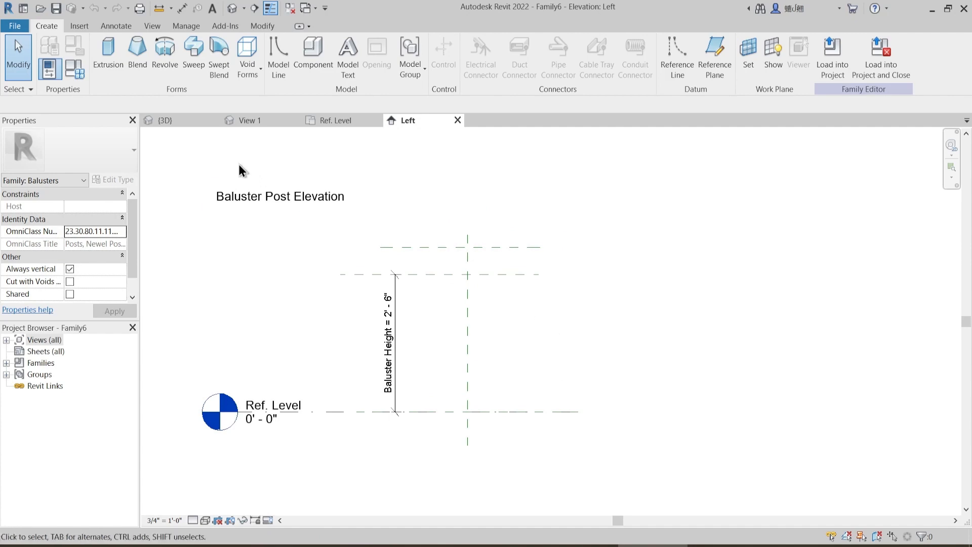
- Return to the project's 3D view and examine the posts and rails at the end of the straight railing
{"action": "left_click", "coordinate": [187, 121]}
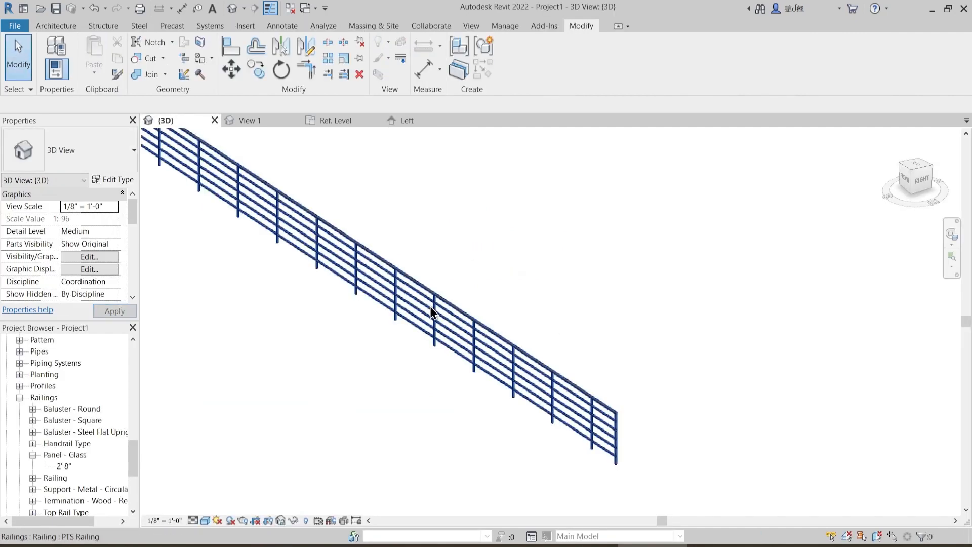
{"action": "scroll", "coordinate": [582, 399], "scroll_direction": "up", "scroll_amount": 5}
{"action": "middle_click_drag", "start_coordinate": [588, 399], "coordinate": [578, 395], "text": "shift"}
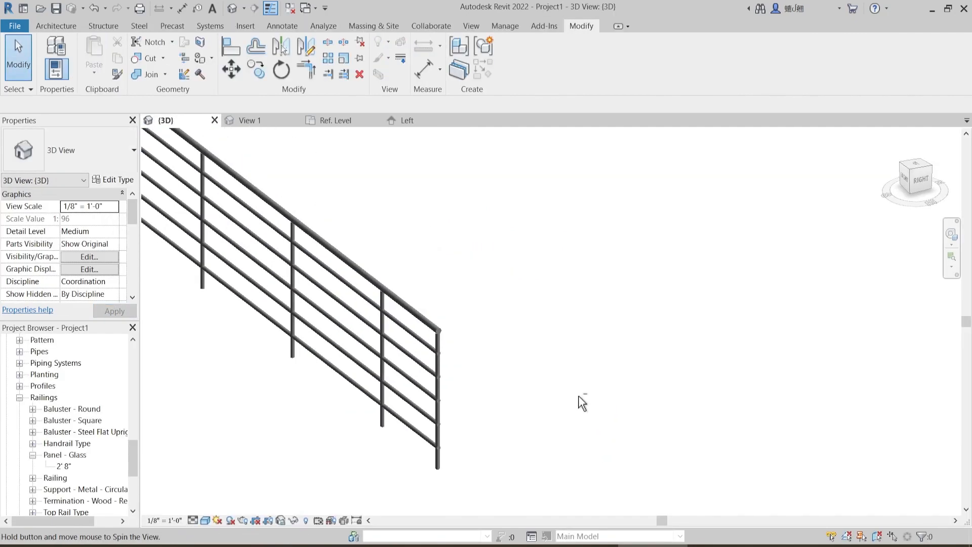
{"action": "scroll", "coordinate": [434, 334], "scroll_direction": "up", "scroll_amount": 2}
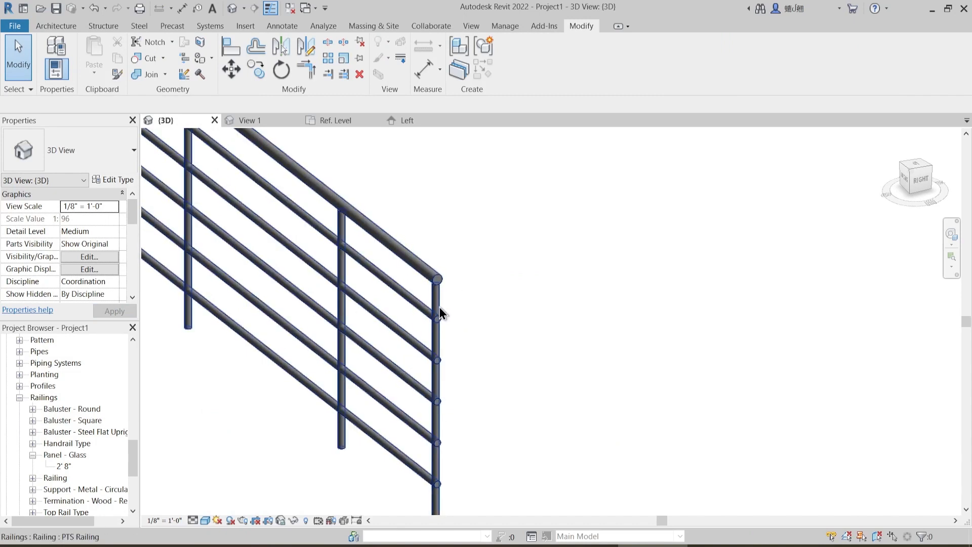
{"action": "scroll", "coordinate": [436, 314], "scroll_direction": "down", "scroll_amount": 2}
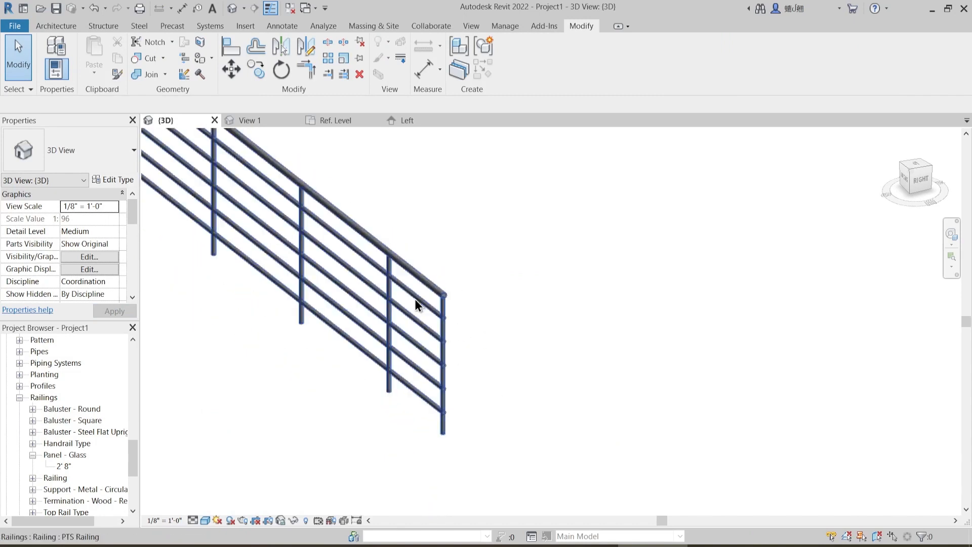
{"action": "middle_click_drag", "start_coordinate": [415, 299], "coordinate": [449, 344]}
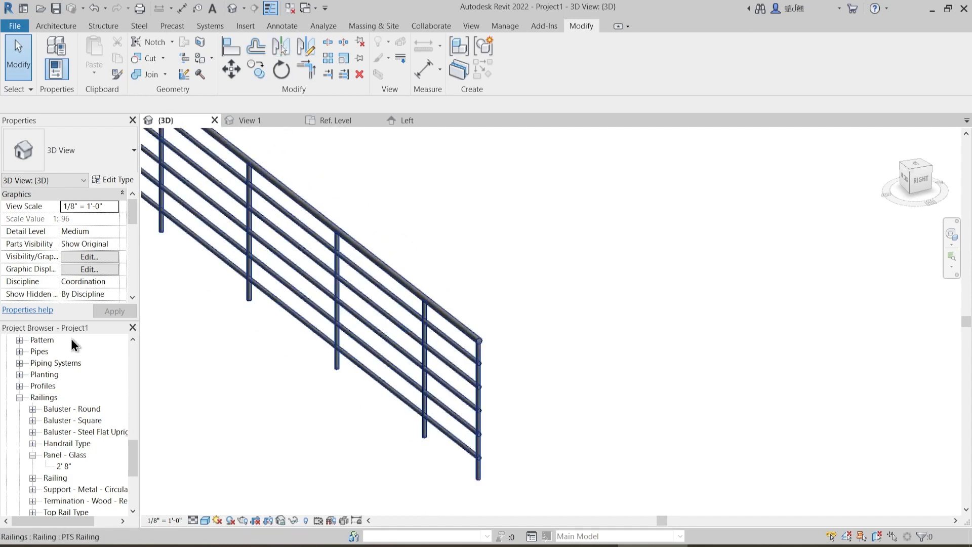
- Move the building section in the Level 1 floor plan so that it cuts across the straight railing near its end
{"action": "scroll", "coordinate": [72, 379], "scroll_direction": "up", "scroll_amount": 6}
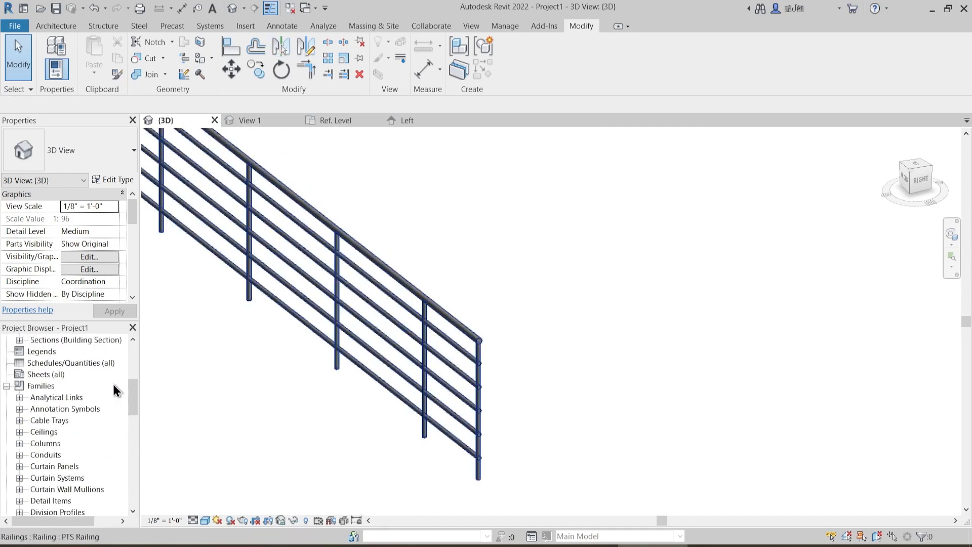
{"action": "scroll", "coordinate": [127, 364], "scroll_direction": "up", "scroll_amount": 5}
{"action": "left_click", "coordinate": [123, 343]}
{"action": "double_click", "coordinate": [55, 364]}
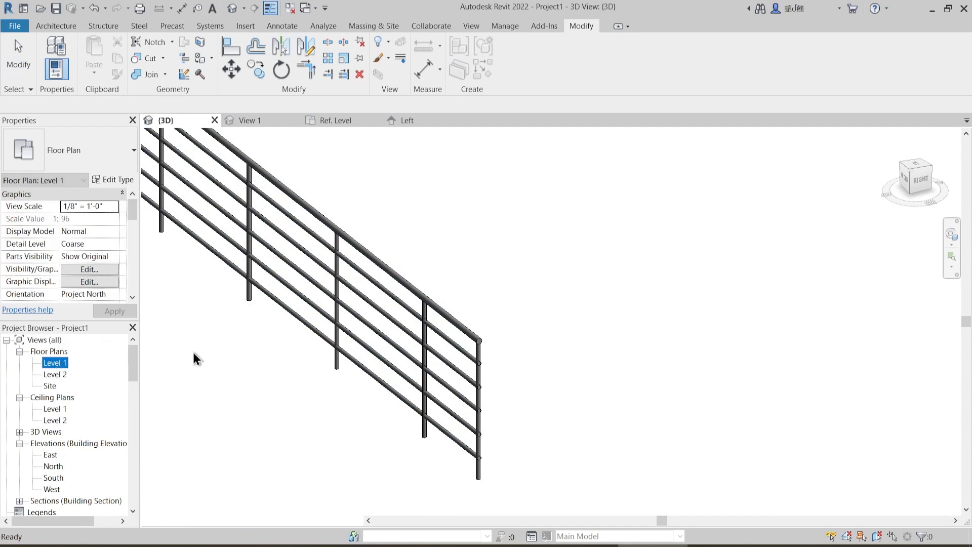
{"action": "scroll", "coordinate": [673, 339], "scroll_direction": "up", "scroll_amount": 6}
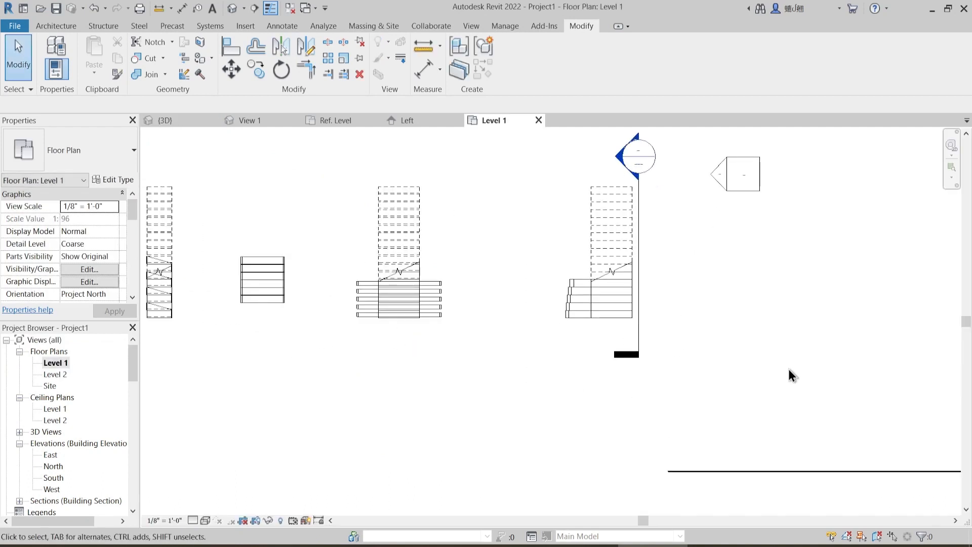
{"action": "left_click_drag", "start_coordinate": [523, 315], "coordinate": [600, 474]}
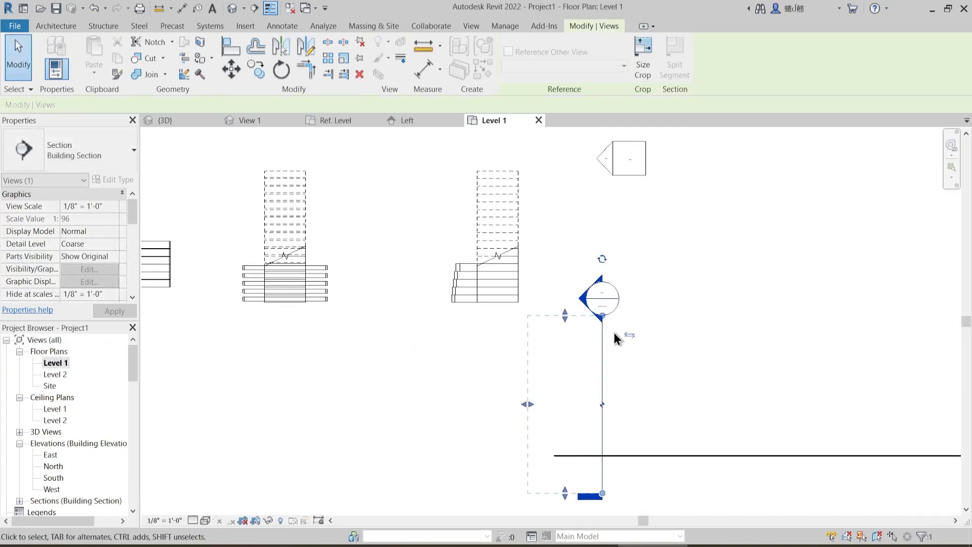
- Open the moved section's view, examine the railing's cross-section up close, and close the section and Level 1 plan views
{"action": "left_click", "coordinate": [577, 309]}
{"action": "double_click", "coordinate": [577, 301]}
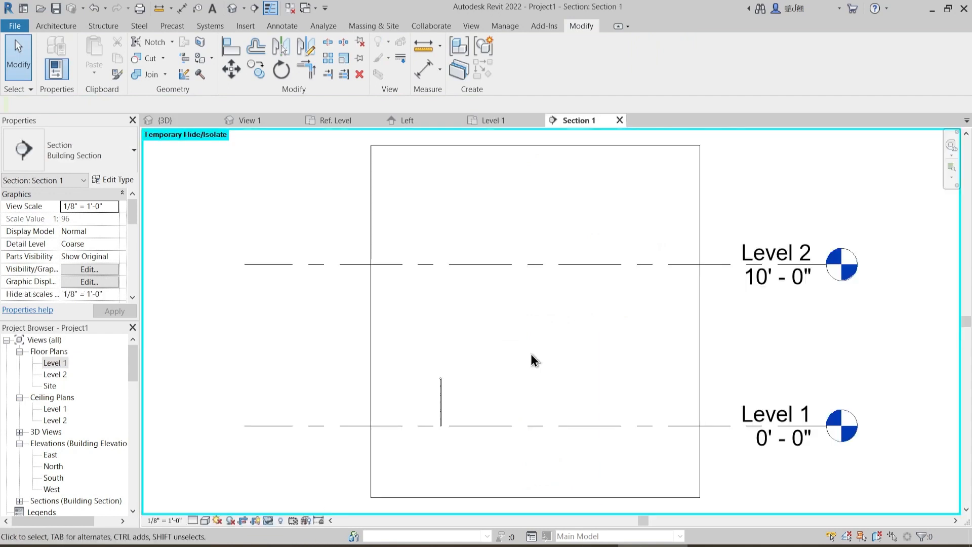
{"action": "scroll", "coordinate": [442, 408], "scroll_direction": "up", "scroll_amount": 3}
{"action": "scroll", "coordinate": [473, 351], "scroll_direction": "up", "scroll_amount": 4}
{"action": "middle_click_drag", "start_coordinate": [473, 351], "coordinate": [491, 266]}
{"action": "scroll", "coordinate": [469, 244], "scroll_direction": "down", "scroll_amount": 2}
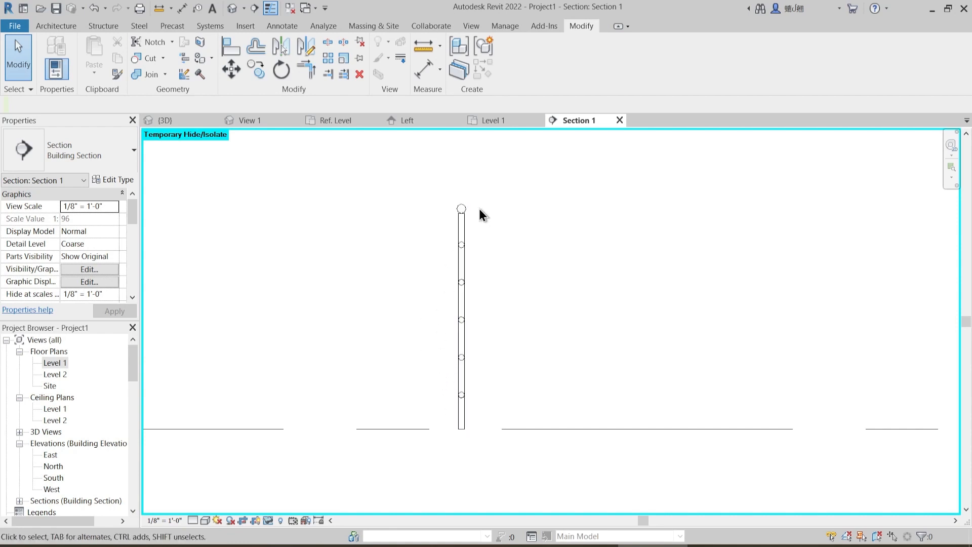
{"action": "left_click", "coordinate": [619, 120]}
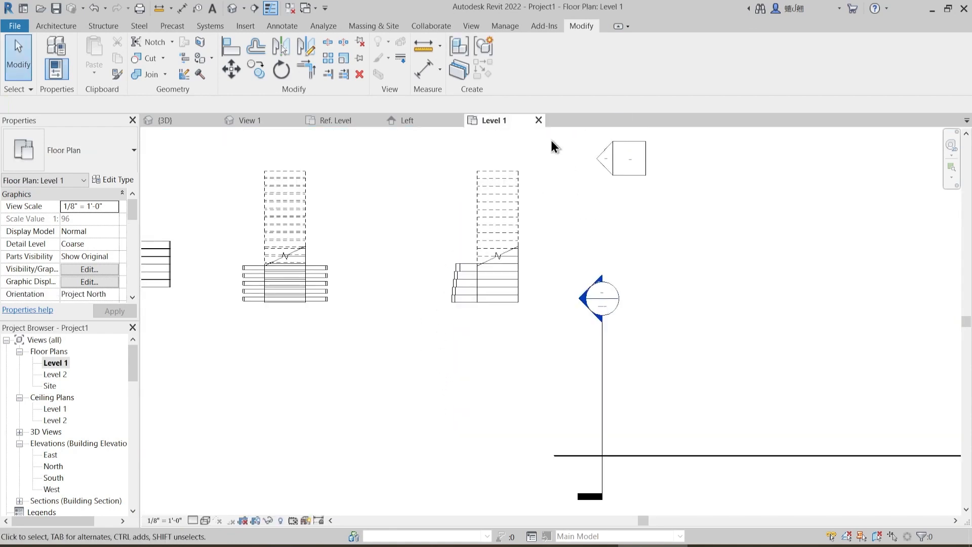
{"action": "left_click", "coordinate": [538, 120]}
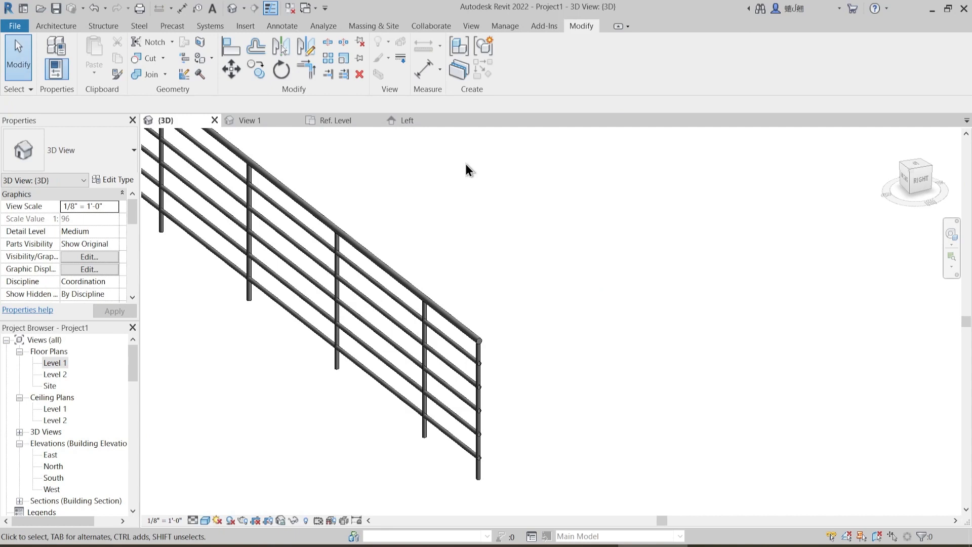
- Open the Front elevation of the baluster post family and check its Top of Post reference plane
{"action": "left_click", "coordinate": [420, 121]}
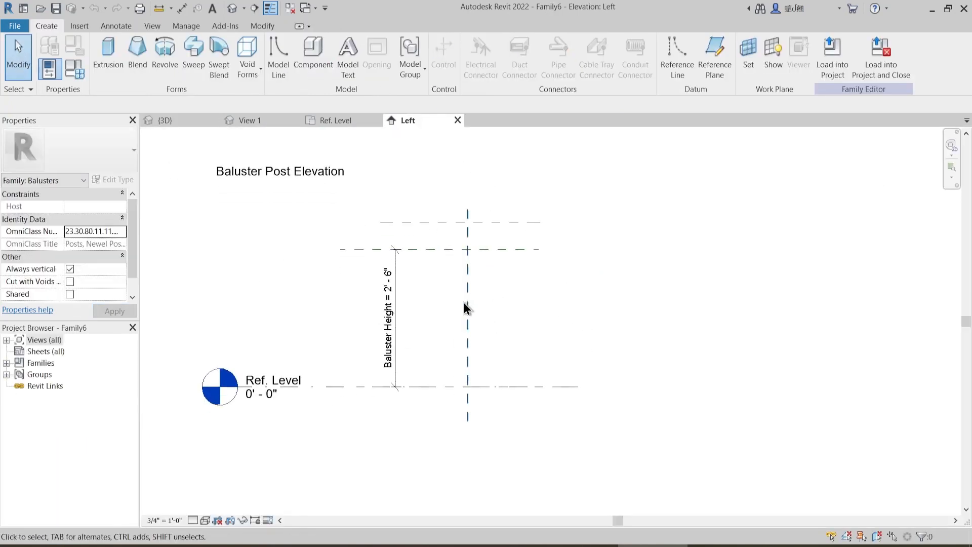
{"action": "left_click", "coordinate": [6, 340]}
{"action": "left_click", "coordinate": [19, 386]}
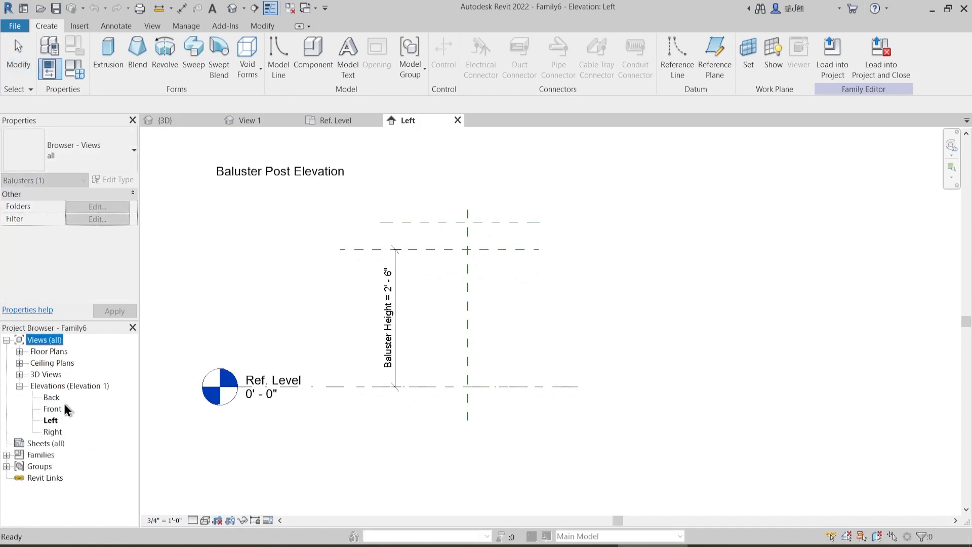
{"action": "double_click", "coordinate": [53, 409]}
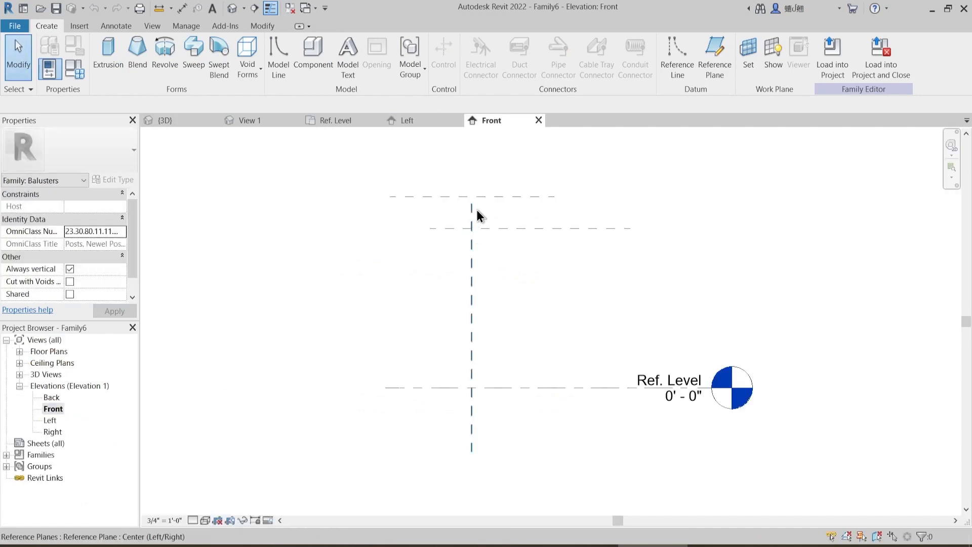
{"action": "left_click", "coordinate": [521, 235]}
{"action": "left_click", "coordinate": [545, 327]}
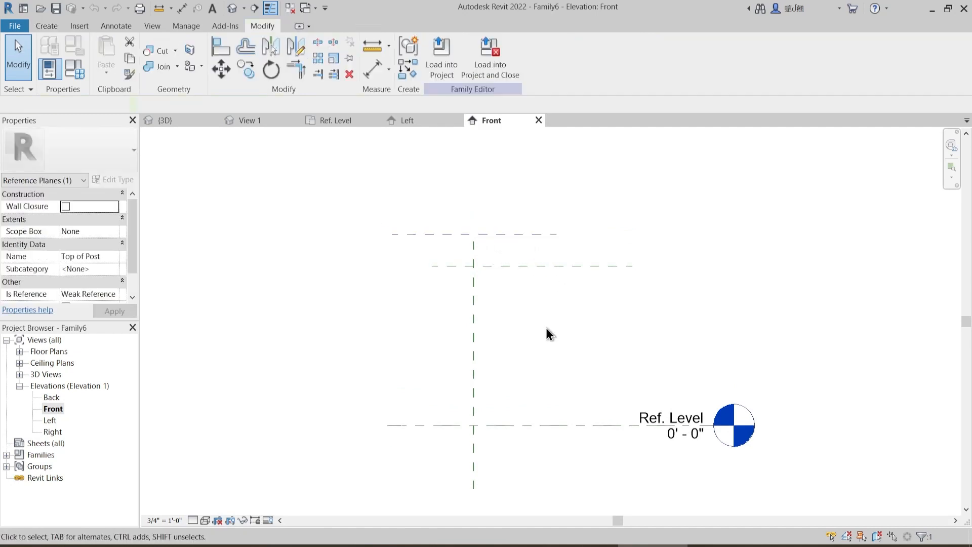
{"action": "middle_click_drag", "start_coordinate": [545, 327], "coordinate": [531, 298]}
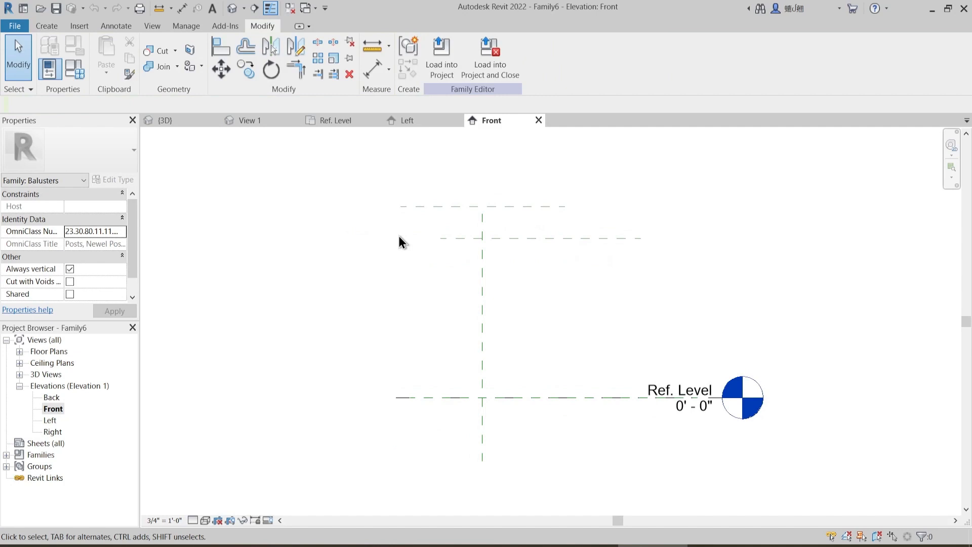
- Lengthen the Top reference plane past the center plane and extend the Center (Left/Right) plane upward in the Front elevation
{"action": "left_click", "coordinate": [454, 238]}
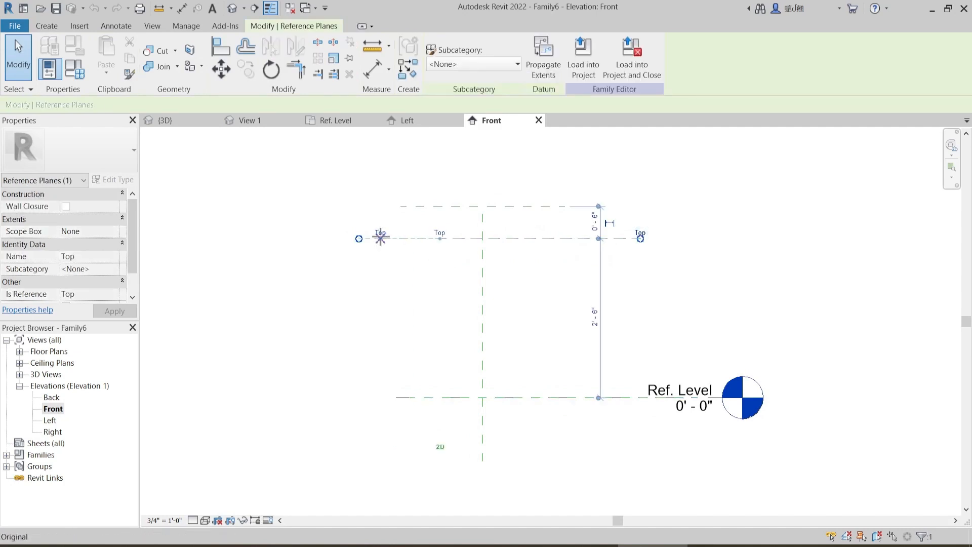
{"action": "left_click", "coordinate": [433, 276]}
{"action": "left_click", "coordinate": [484, 221]}
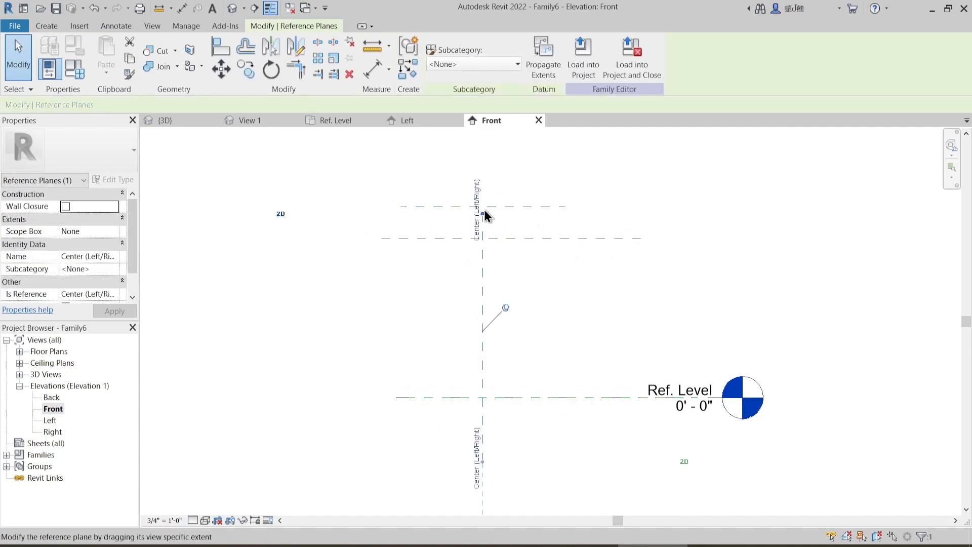
{"action": "left_click_drag", "start_coordinate": [483, 211], "coordinate": [486, 167]}
{"action": "left_click", "coordinate": [531, 264]}
{"action": "middle_click_drag", "start_coordinate": [532, 267], "coordinate": [523, 301]}
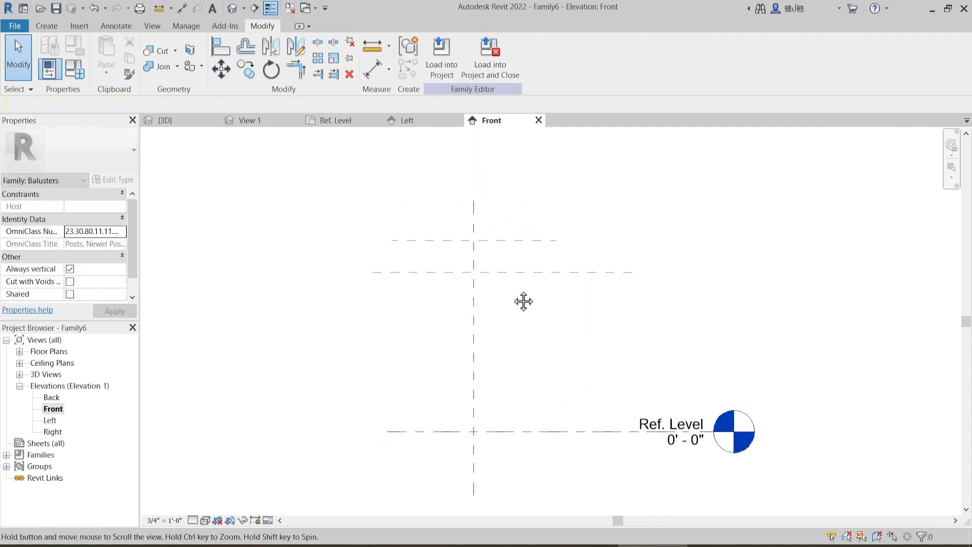
- Delete the Top of Post reference plane from the baluster post family
{"action": "left_click", "coordinate": [511, 240]}
{"action": "key", "text": "Delete"}
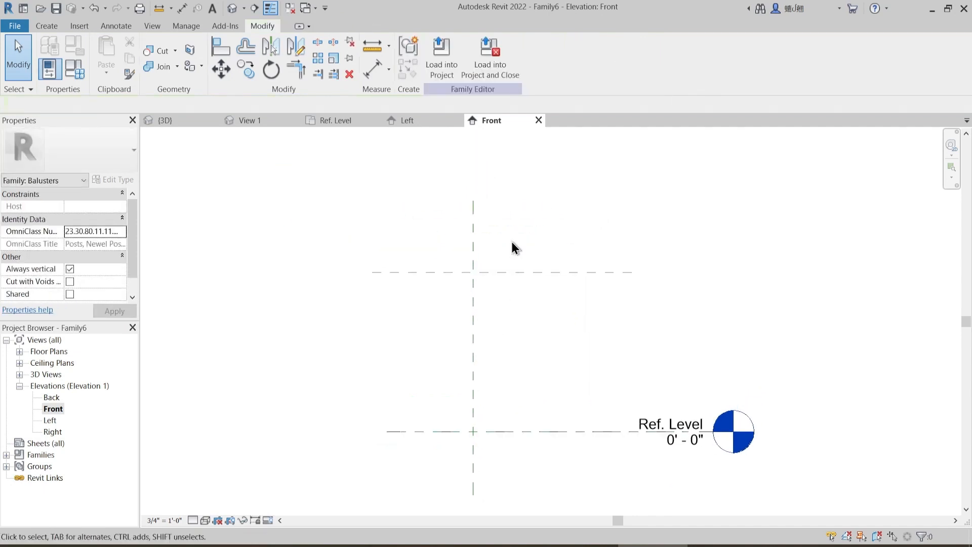
- In the Left elevation, set the Baluster Height dimension to 3' - 6"
{"action": "left_click", "coordinate": [411, 120]}
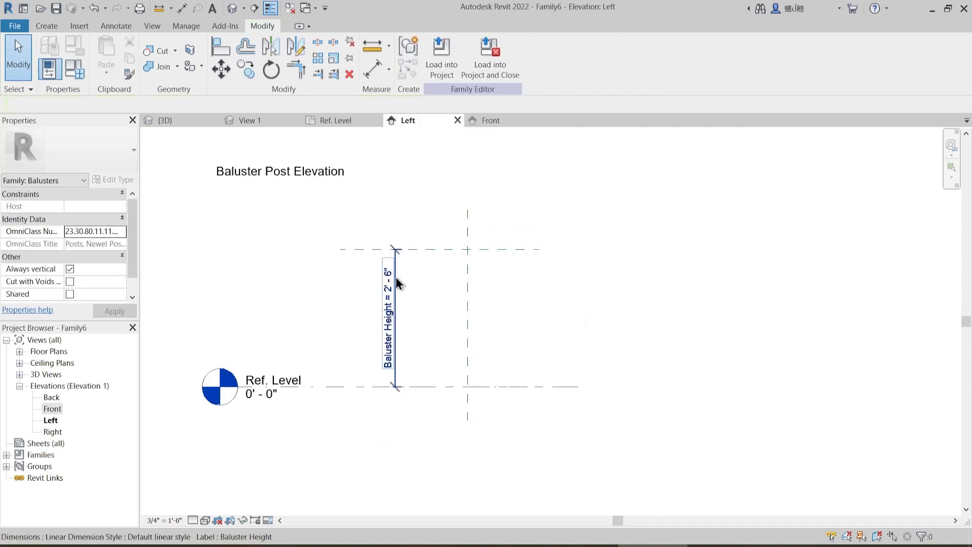
{"action": "left_click", "coordinate": [495, 250]}
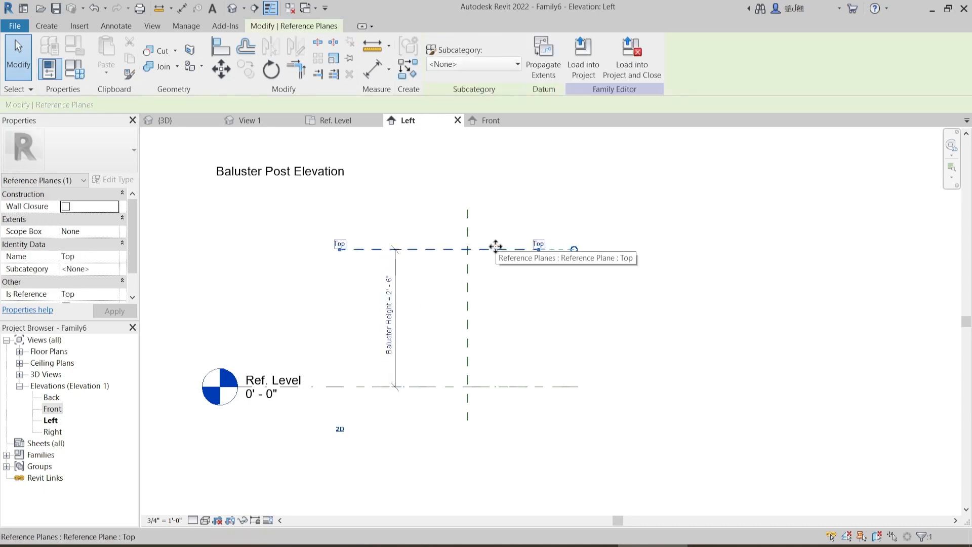
{"action": "left_click", "coordinate": [400, 330]}
{"action": "left_click", "coordinate": [389, 284]}
{"action": "type", "text": "3"}
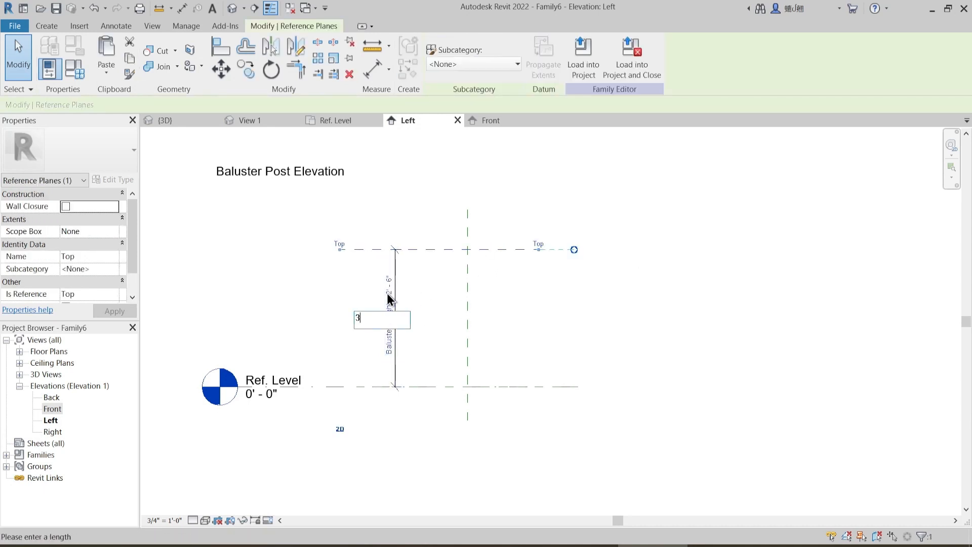
{"action": "type", "text": "' - 6\""}
{"action": "key", "text": "Return"}
{"action": "key", "text": "Escape"}
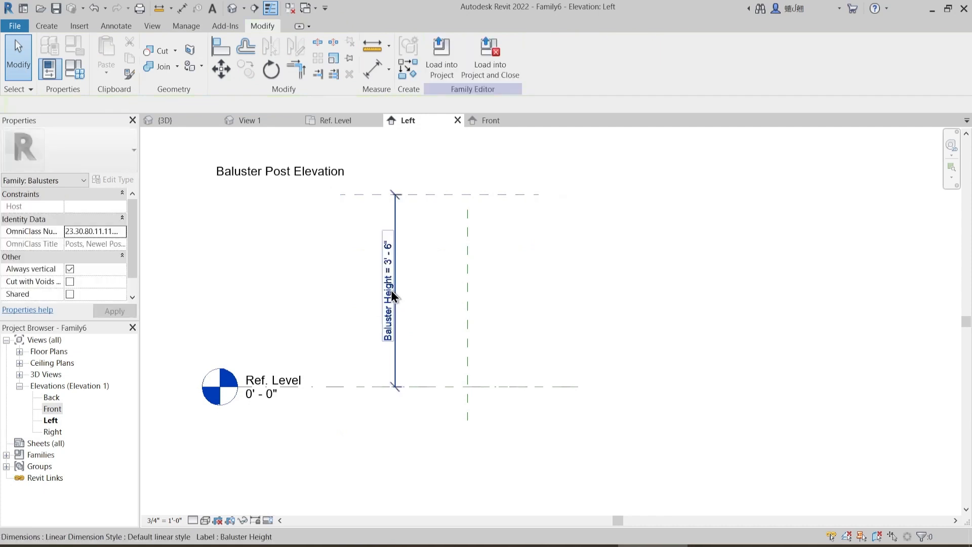
- Extend the Center (Front/Back) reference plane upward past the Top plane in the Left elevation
{"action": "left_click", "coordinate": [469, 246]}
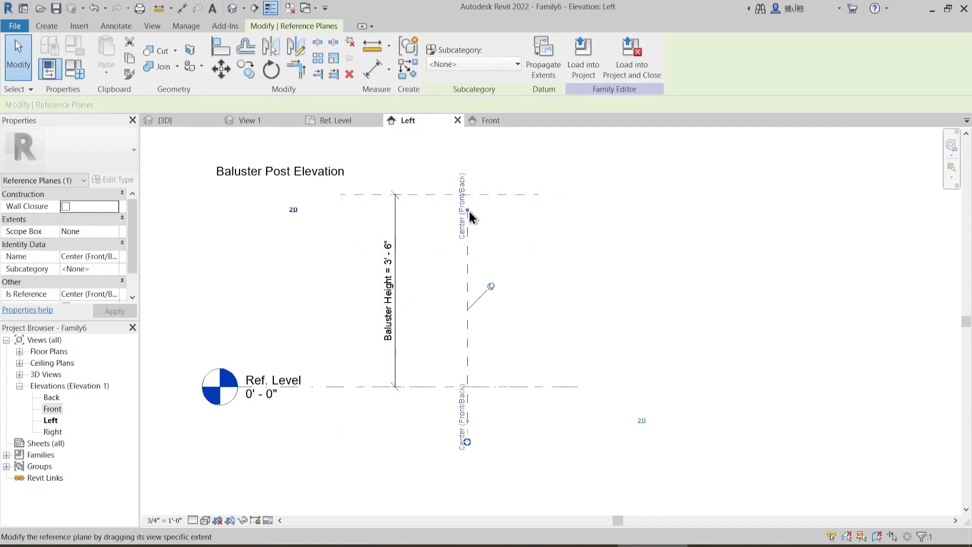
{"action": "left_click_drag", "start_coordinate": [468, 210], "coordinate": [472, 167]}
{"action": "left_click", "coordinate": [489, 177]}
{"action": "middle_click_drag", "start_coordinate": [442, 216], "coordinate": [461, 188]}
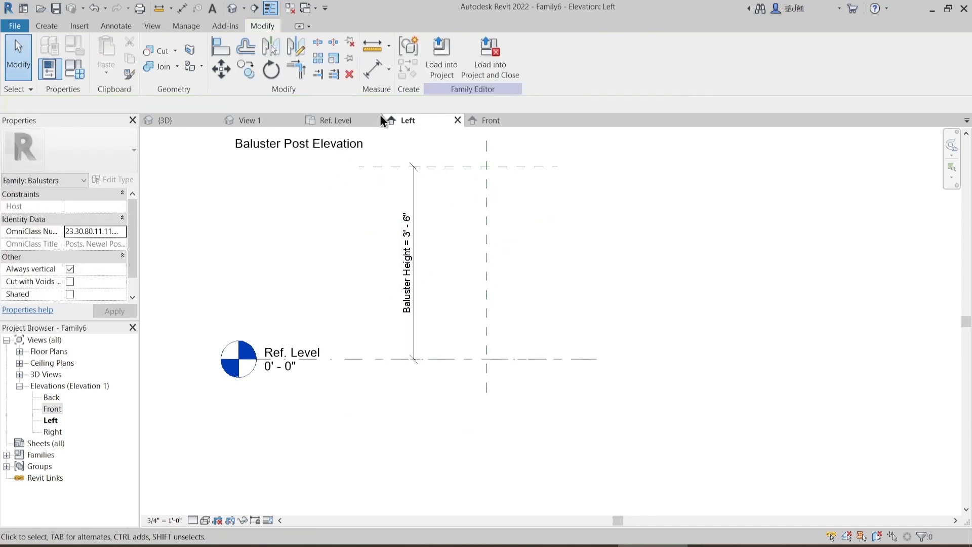
- In the Front elevation, draw a horizontal reference plane about 8 3/16" below Ref. Level, crossing the center plane
{"action": "left_click", "coordinate": [491, 121]}
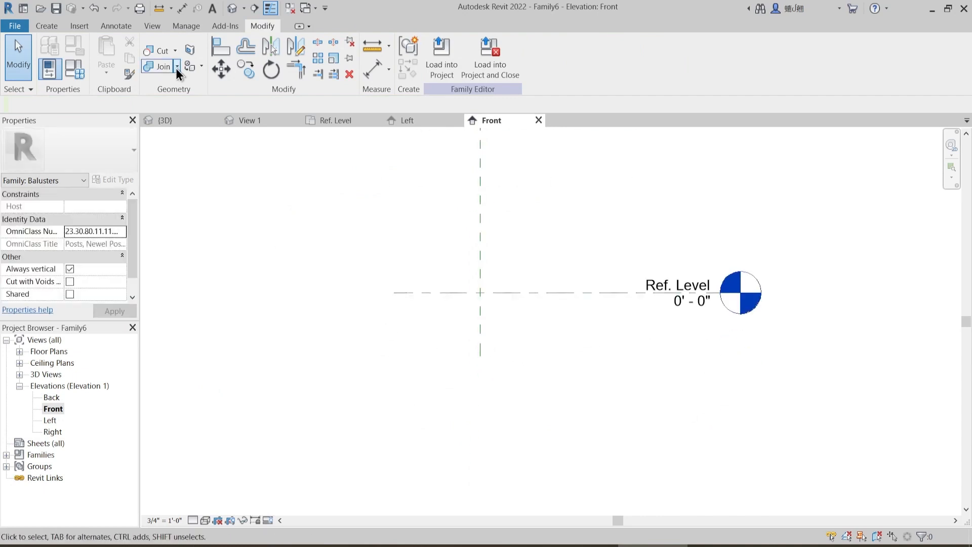
{"action": "left_click", "coordinate": [56, 29]}
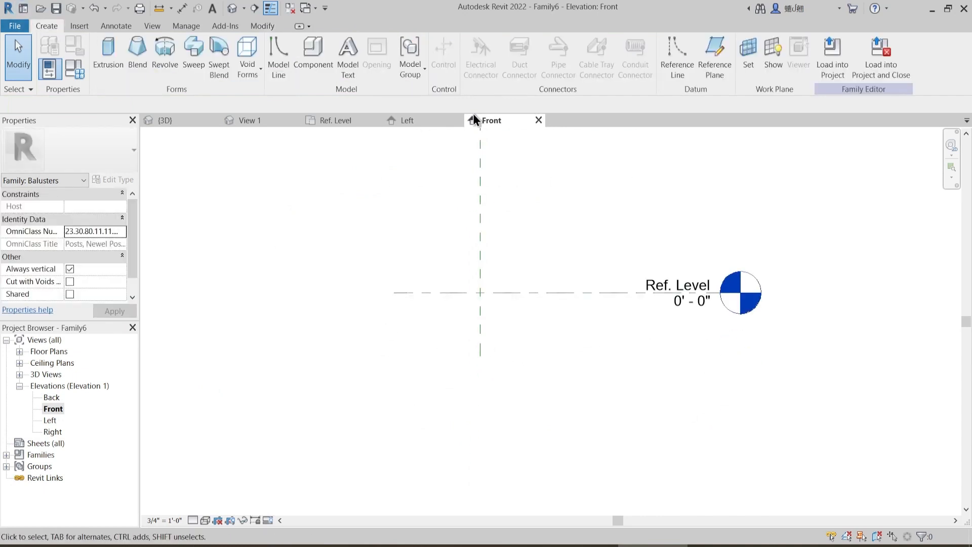
{"action": "left_click", "coordinate": [713, 63]}
{"action": "left_click", "coordinate": [637, 336]}
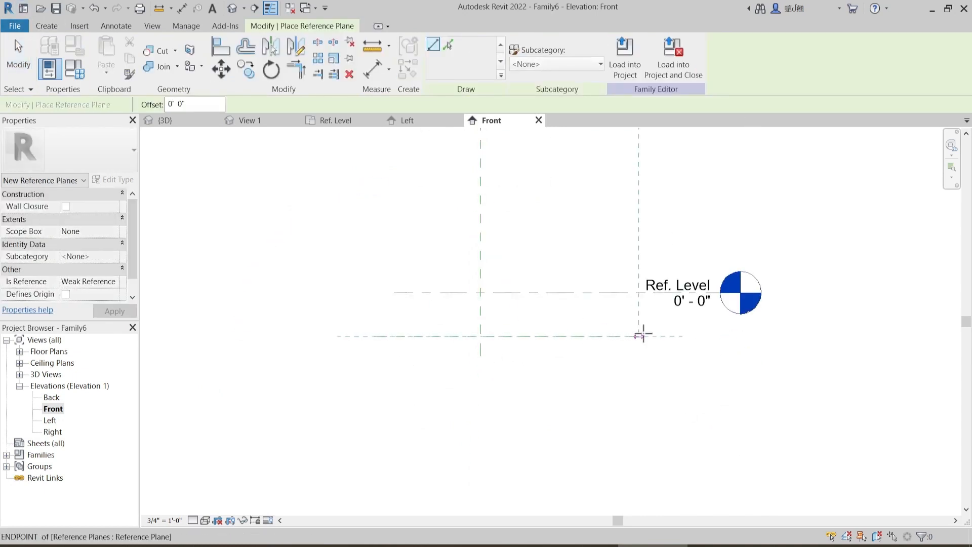
{"action": "key", "text": "Escape"}
{"action": "key", "text": "Escape"}
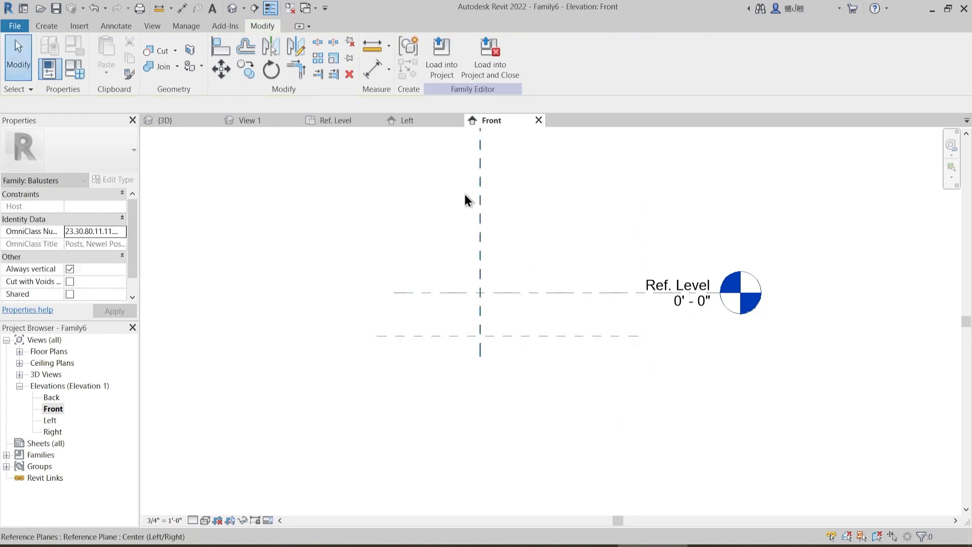
- Dimension the new lower plane from Ref. Level and label it with a new type parameter named Base Extension
{"action": "left_click", "coordinate": [376, 68]}
{"action": "left_click", "coordinate": [434, 335]}
{"action": "left_click", "coordinate": [411, 304]}
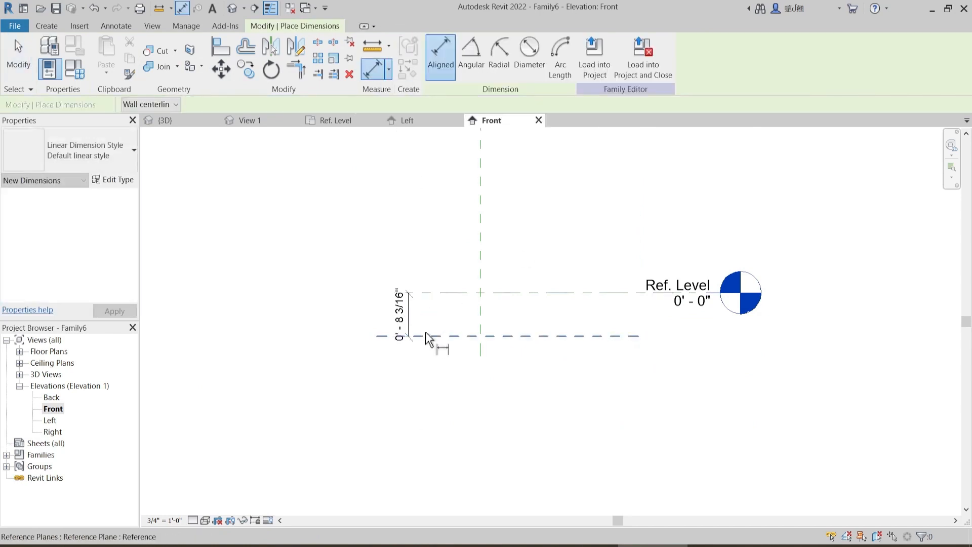
{"action": "key", "text": "Escape"}
{"action": "key", "text": "Escape"}
{"action": "left_click", "coordinate": [407, 311]}
{"action": "left_click", "coordinate": [560, 55]}
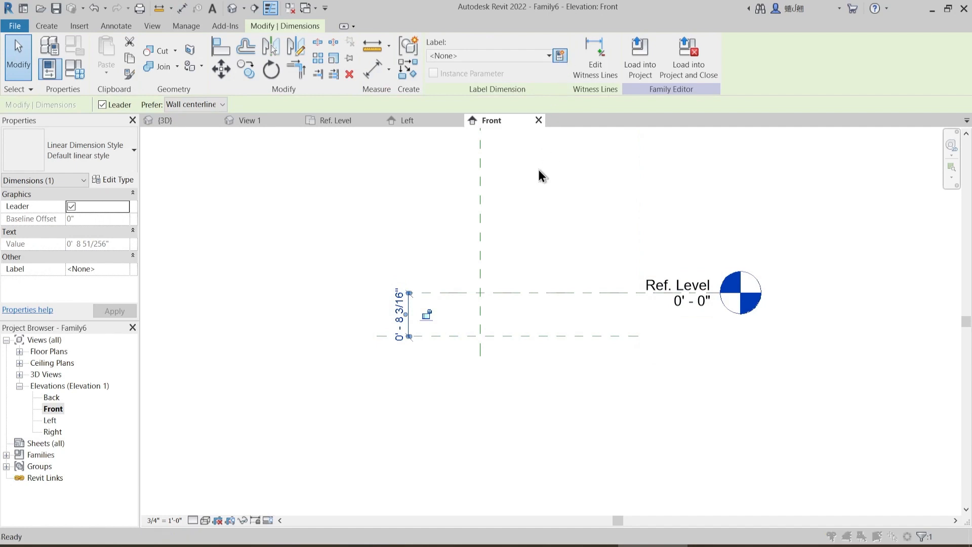
{"action": "type", "text": "Base Extension"}
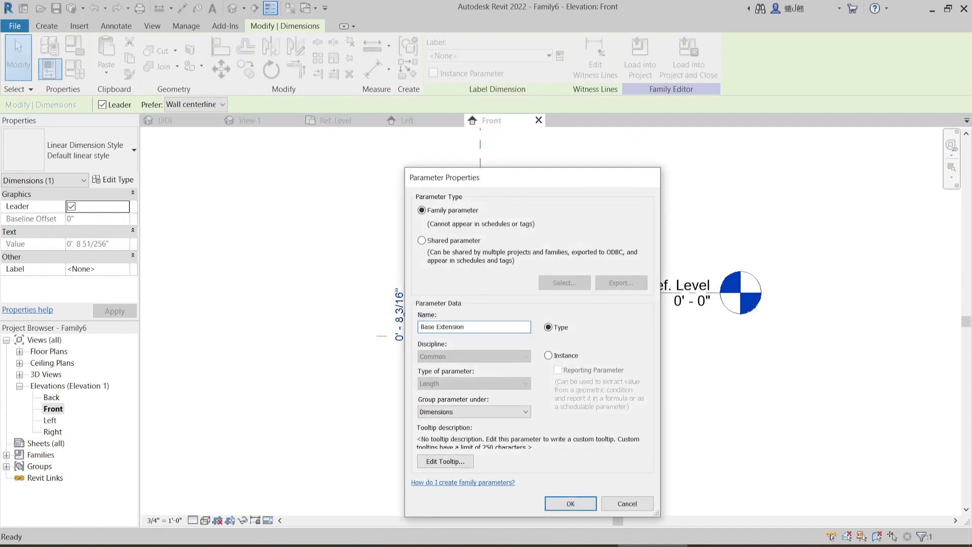
{"action": "key", "text": "Return"}
{"action": "left_click", "coordinate": [496, 265]}
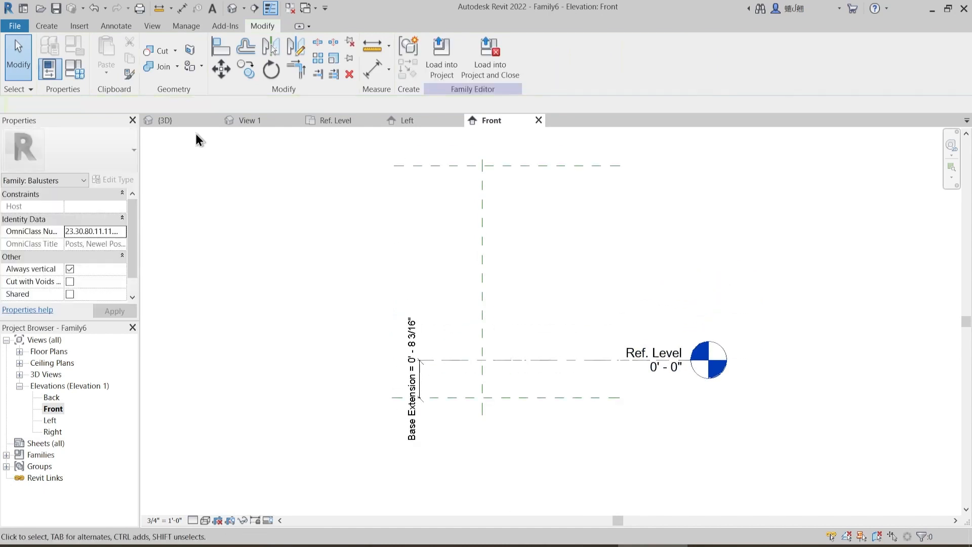
- Set the Base Extension family parameter to 0' 8" and apply it
{"action": "left_click", "coordinate": [80, 77]}
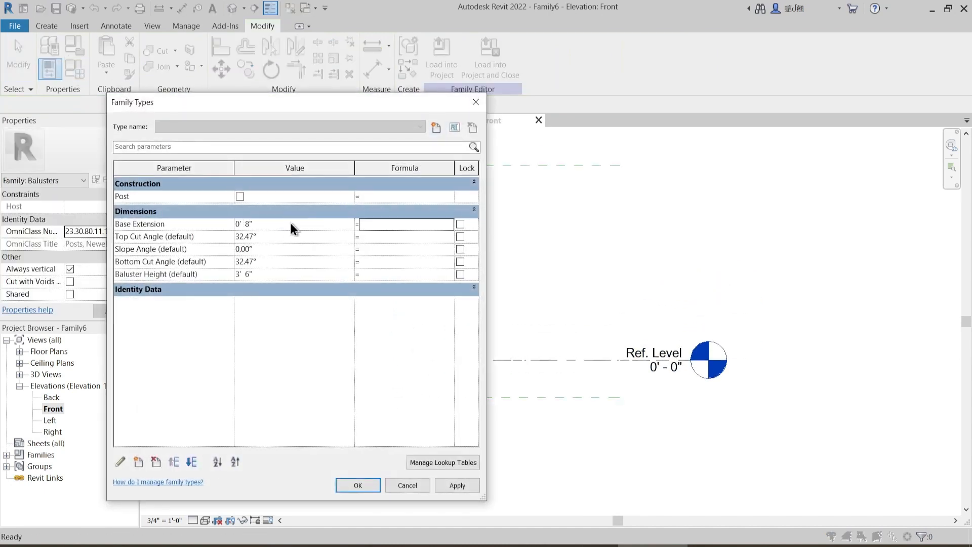
{"action": "left_click", "coordinate": [456, 489]}
{"action": "left_click", "coordinate": [358, 486]}
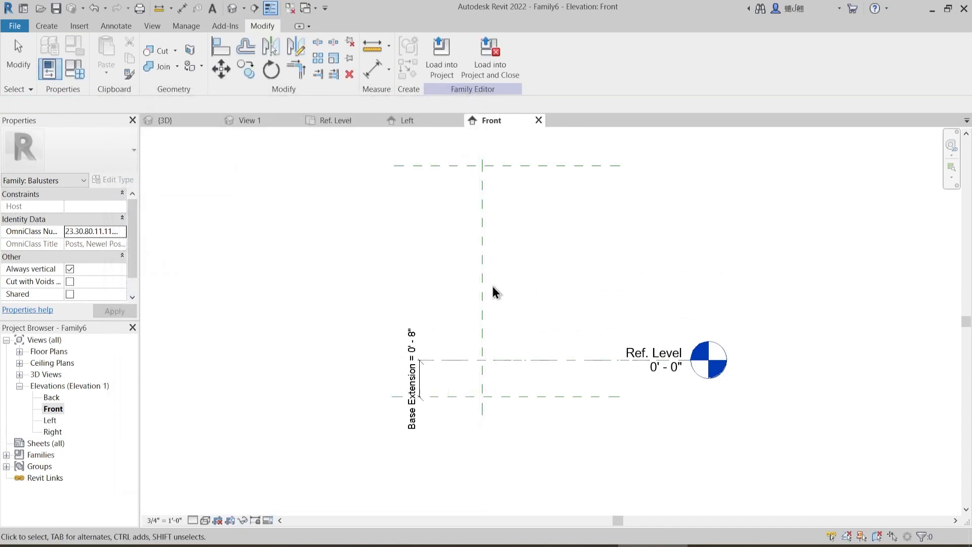
- Start an Extrusion with Reference Plane : Center (Front/Back) as its work plane
{"action": "left_click", "coordinate": [49, 26]}
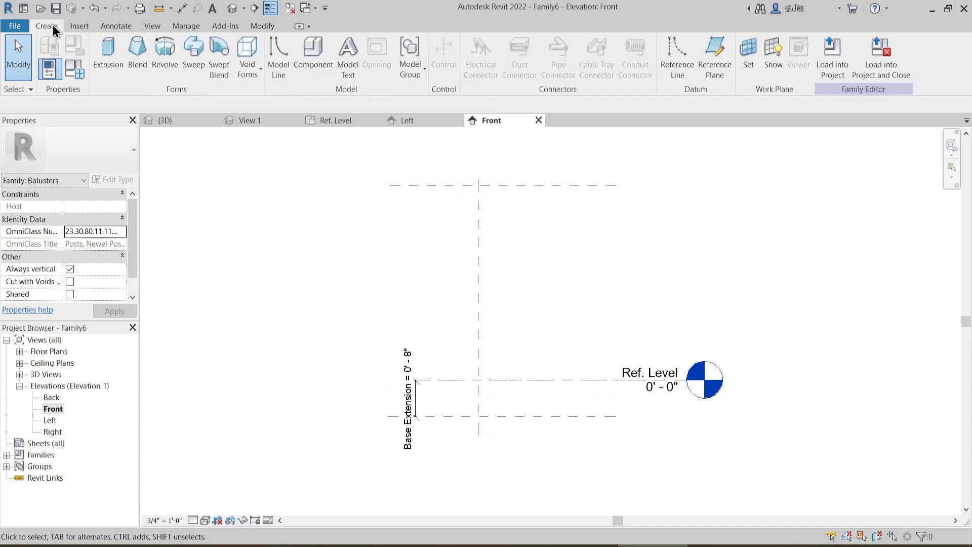
{"action": "left_click", "coordinate": [108, 55]}
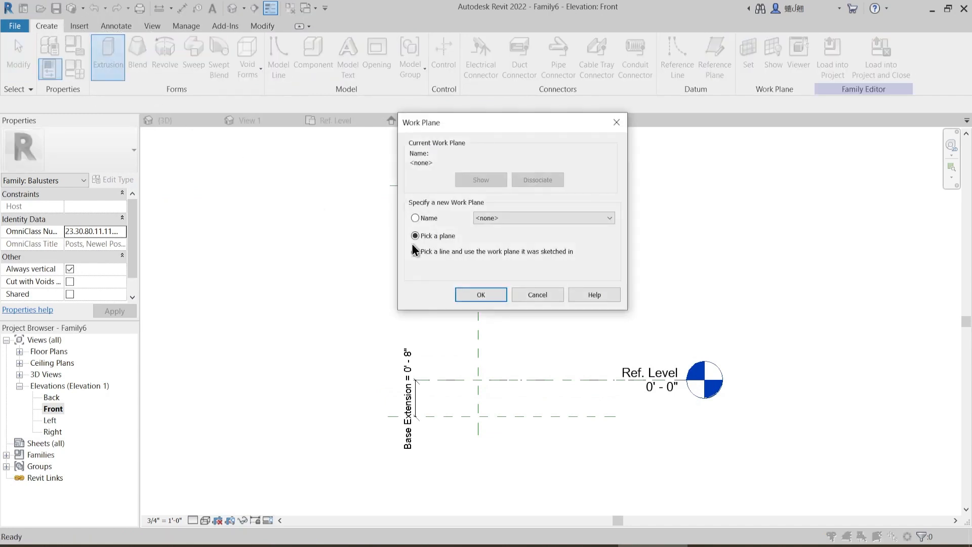
{"action": "left_click", "coordinate": [499, 218]}
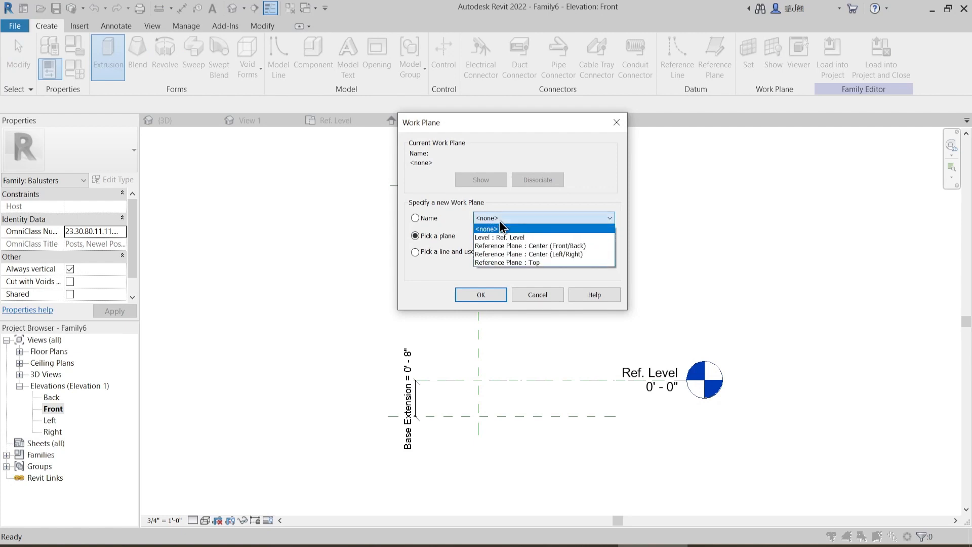
{"action": "left_click", "coordinate": [534, 246]}
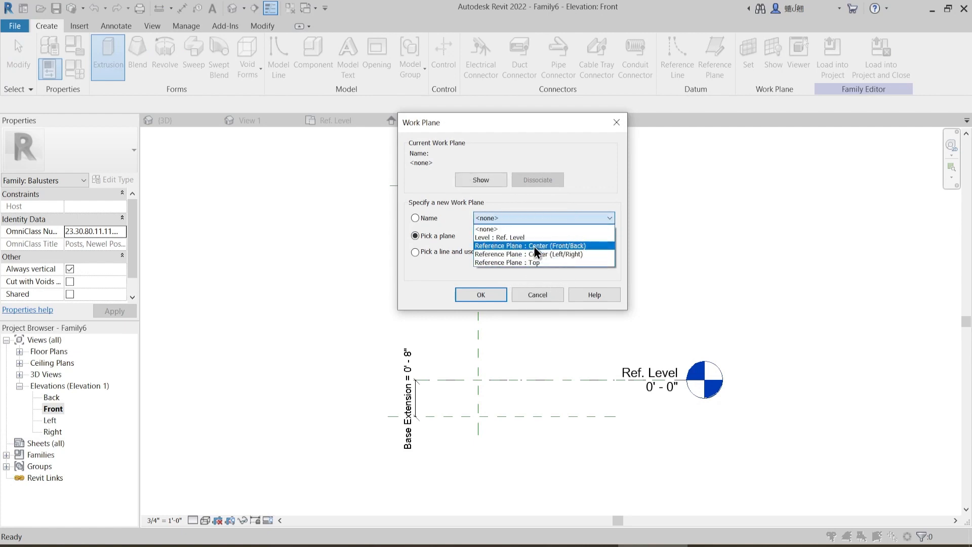
{"action": "left_click", "coordinate": [478, 295]}
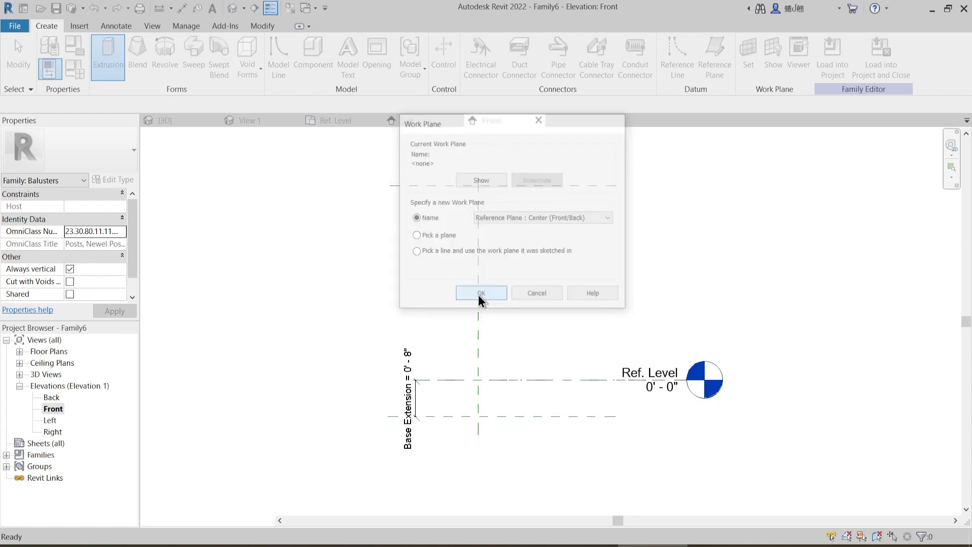
- Create horizontal sketch lines by picking the Top plane, Ref. Level and the base extension plane, locking the top and base lines
{"action": "mouse_move", "coordinate": [518, 327]}
{"action": "middle_mouse_down"}
{"action": "mouse_move", "coordinate": [559, 241]}
{"action": "mouse_move", "coordinate": [551, 264]}
{"action": "middle_mouse_up"}
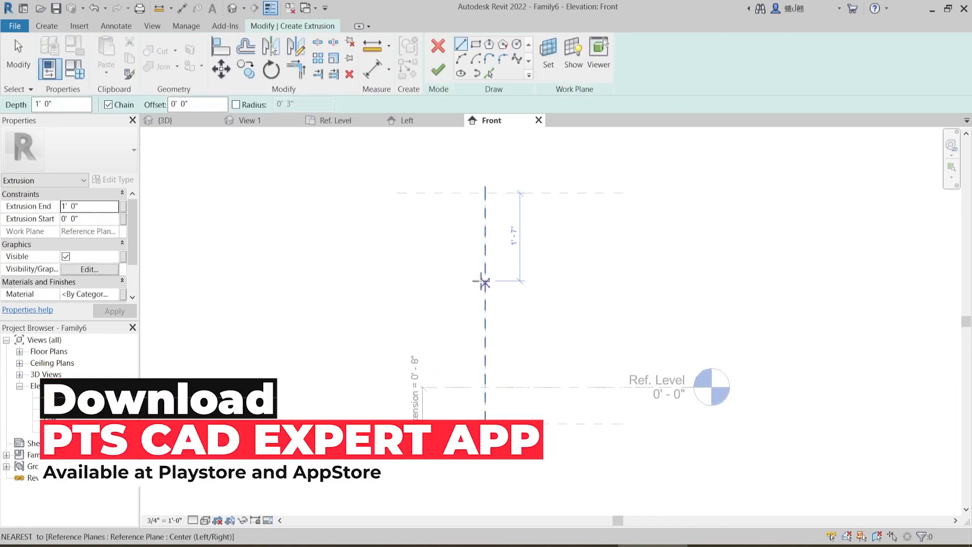
{"action": "middle_click_drag", "start_coordinate": [517, 291], "coordinate": [555, 305]}
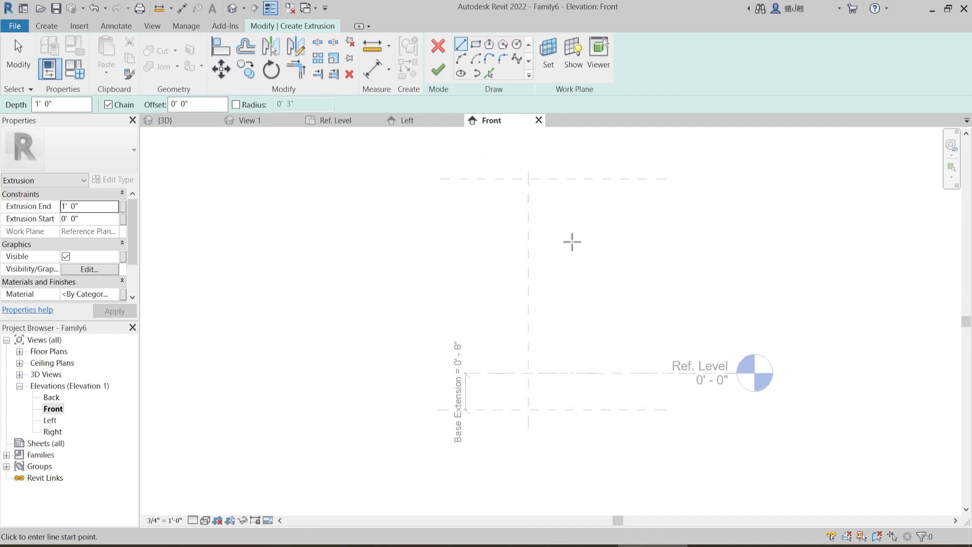
{"action": "left_click", "coordinate": [489, 73]}
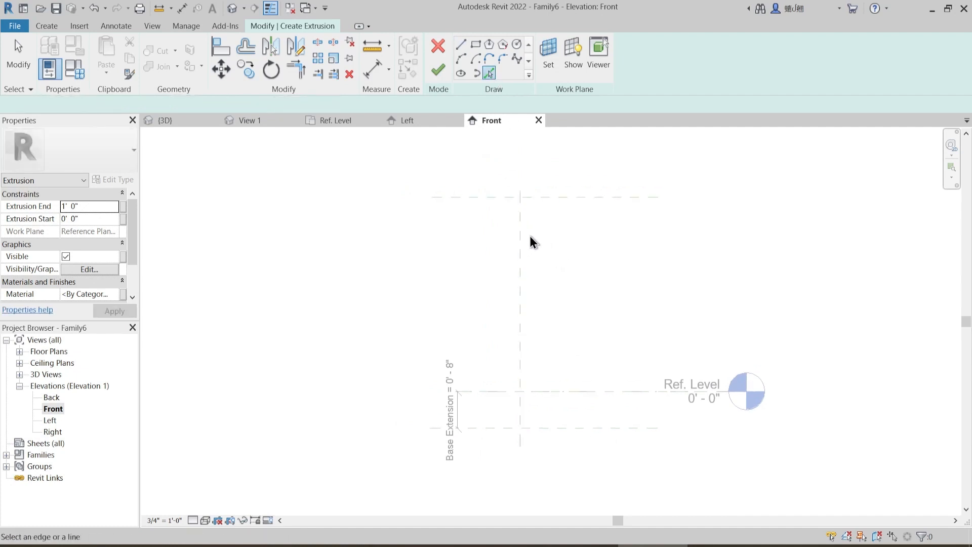
{"action": "left_click", "coordinate": [540, 197]}
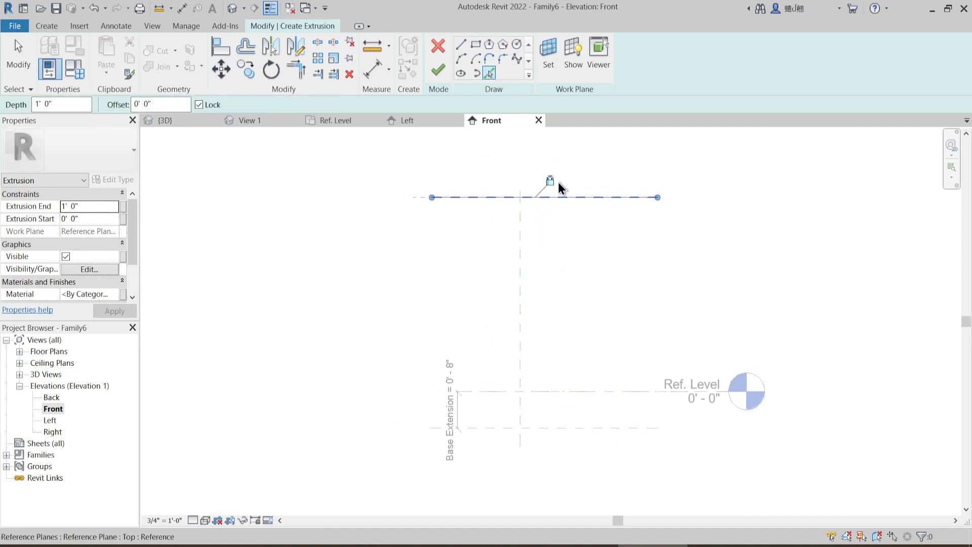
{"action": "left_click", "coordinate": [199, 104]}
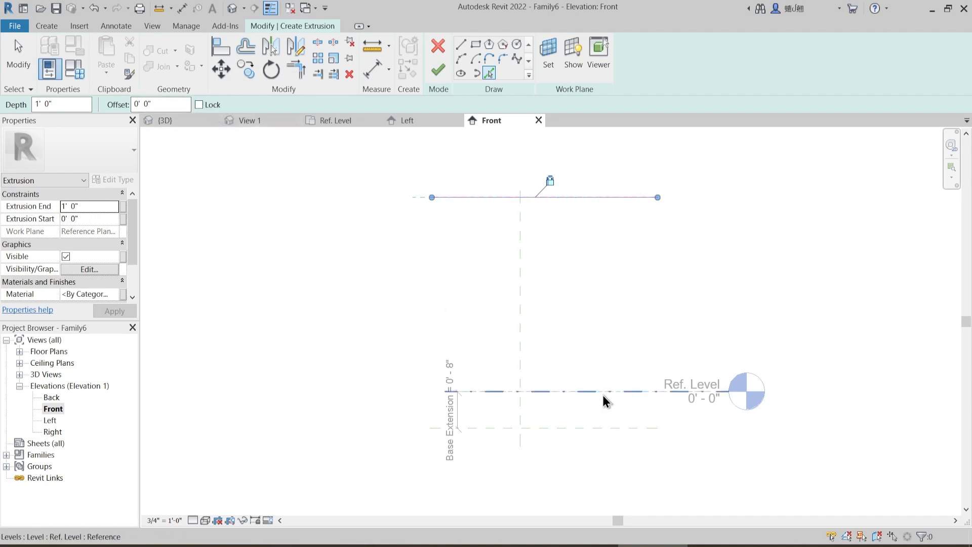
{"action": "left_click", "coordinate": [554, 395]}
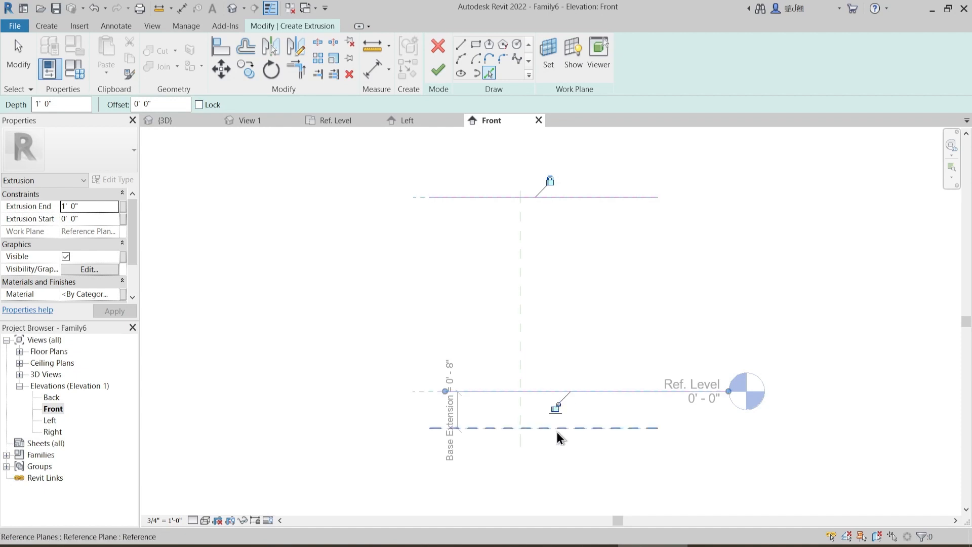
{"action": "left_click", "coordinate": [557, 435]}
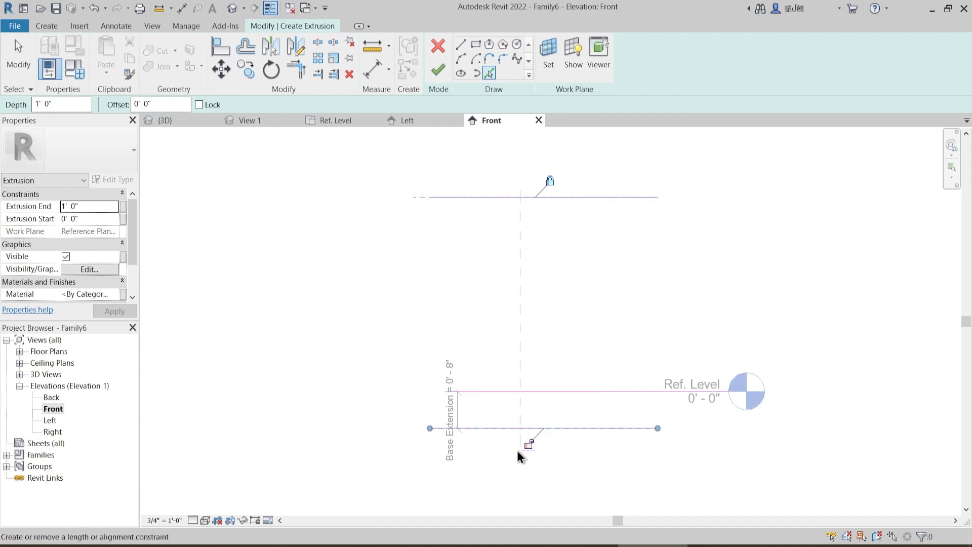
{"action": "left_click", "coordinate": [530, 446]}
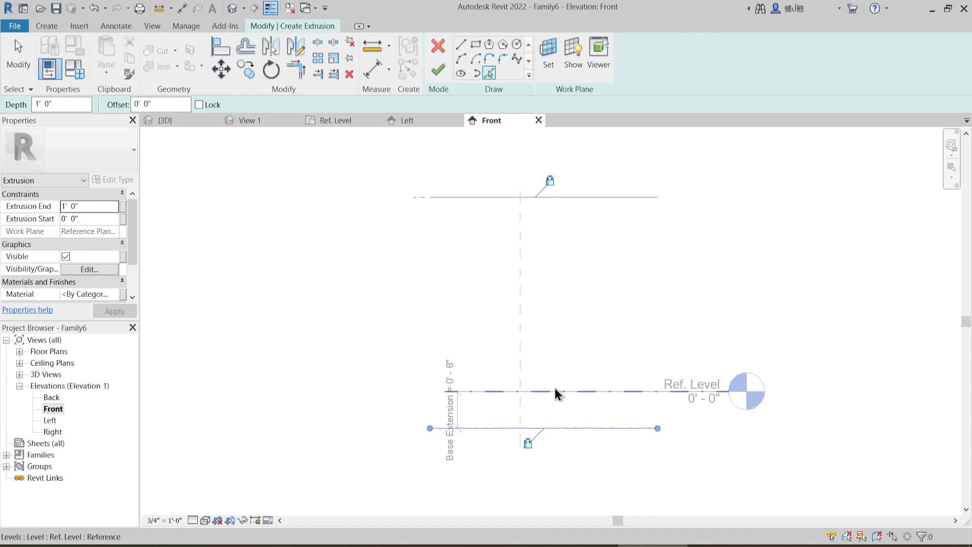
{"action": "key", "text": "Escape"}
{"action": "key", "text": "Escape"}
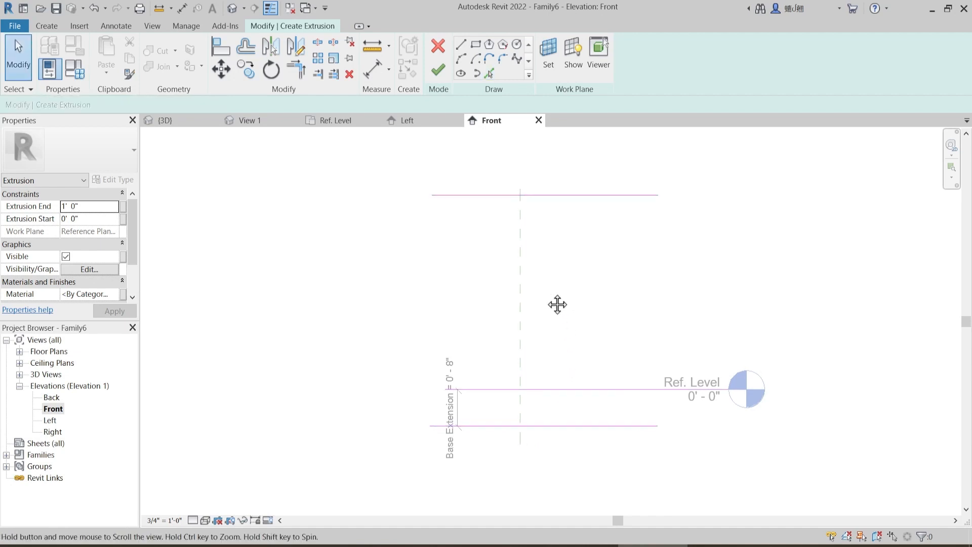
- Create a vertical sketch line from the Center (Left/Right) plane and offset a parallel copy to its left
{"action": "middle_click_drag", "start_coordinate": [557, 304], "coordinate": [557, 295]}
{"action": "left_click", "coordinate": [489, 73]}
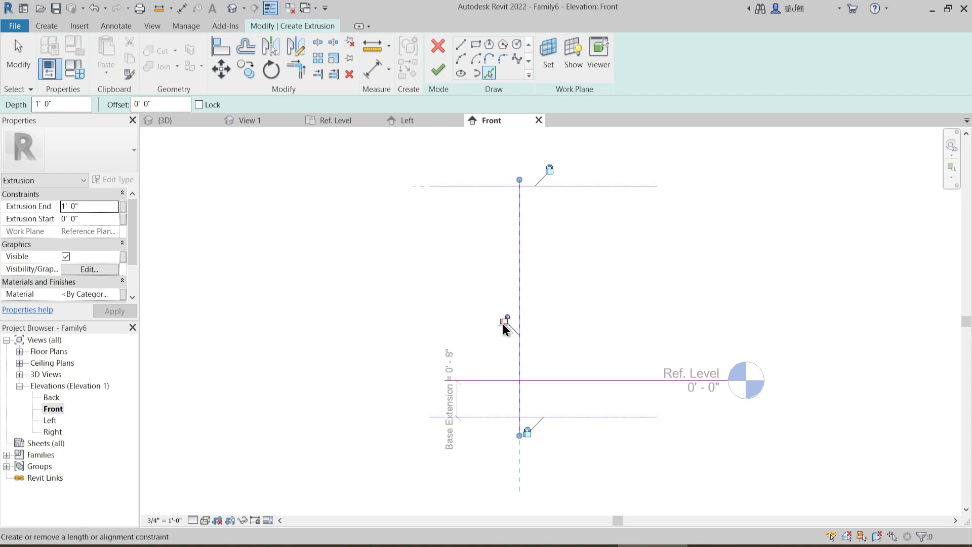
{"action": "key", "text": "Escape"}
{"action": "key", "text": "Escape"}
{"action": "key", "text": "o"}
{"action": "key", "text": "f"}
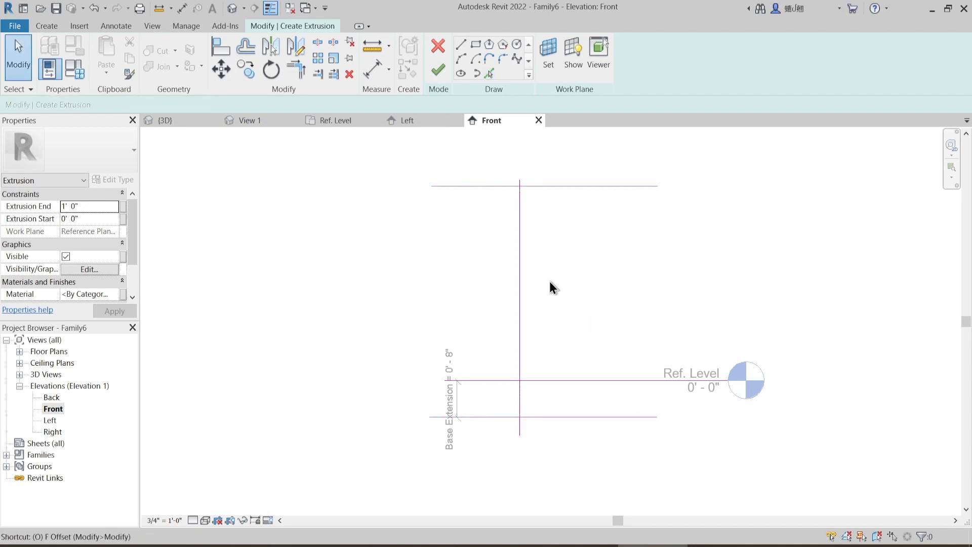
{"action": "left_click", "coordinate": [517, 257]}
{"action": "key", "text": "Escape"}
{"action": "scroll", "coordinate": [522, 231], "scroll_direction": "up", "scroll_amount": 2}
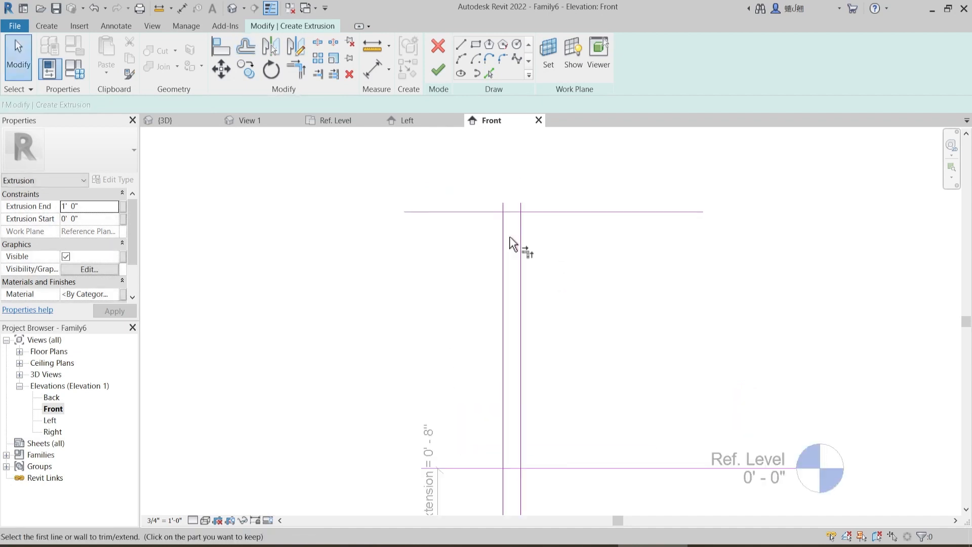
- Trim the two vertical sketch lines and the base extension line into closed lower corners of the post outline
{"action": "key", "text": "t"}
{"action": "key", "text": "r"}
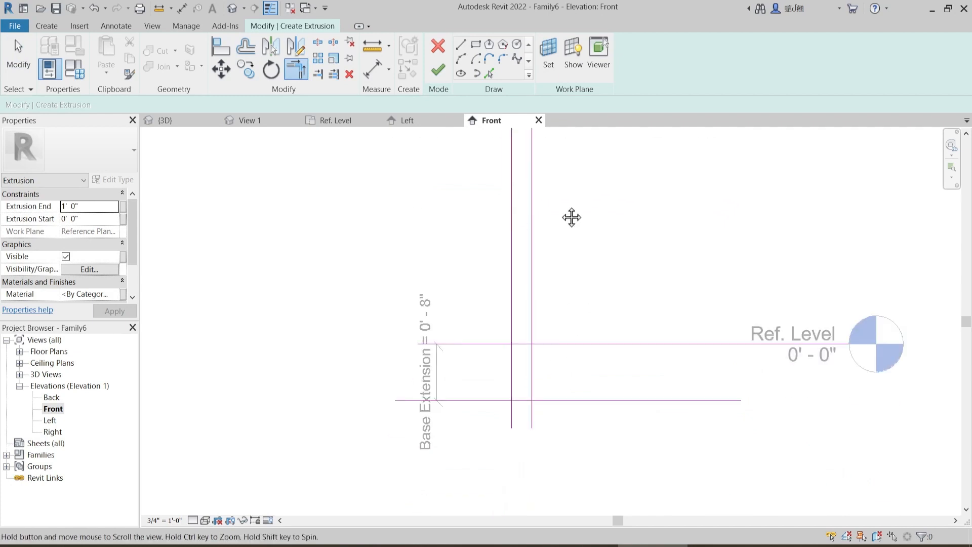
{"action": "middle_click_drag", "start_coordinate": [559, 376], "coordinate": [569, 217]}
{"action": "left_click", "coordinate": [509, 333]}
{"action": "left_click", "coordinate": [517, 401]}
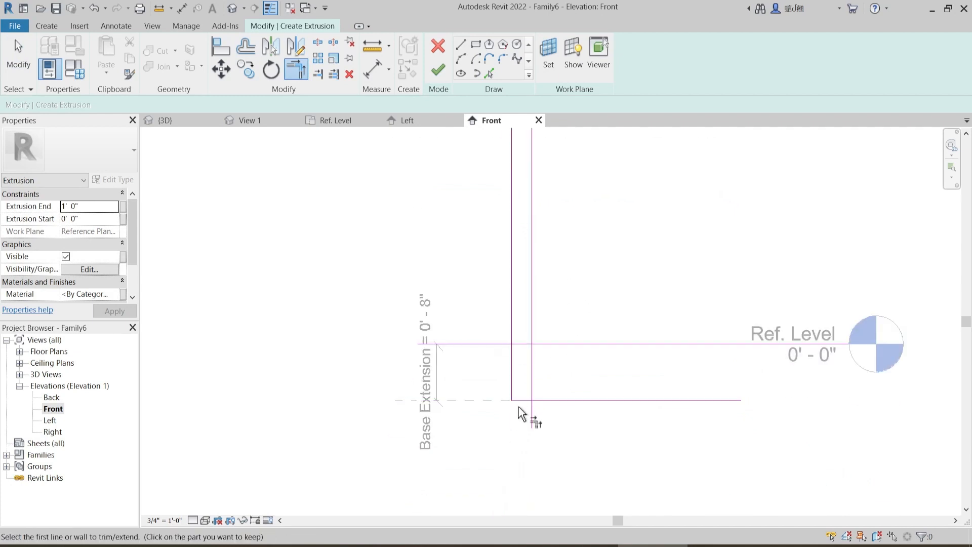
{"action": "left_click", "coordinate": [518, 400]}
{"action": "left_click", "coordinate": [531, 390]}
{"action": "key", "text": "Escape"}
{"action": "scroll", "coordinate": [551, 364], "scroll_direction": "down", "scroll_amount": 2}
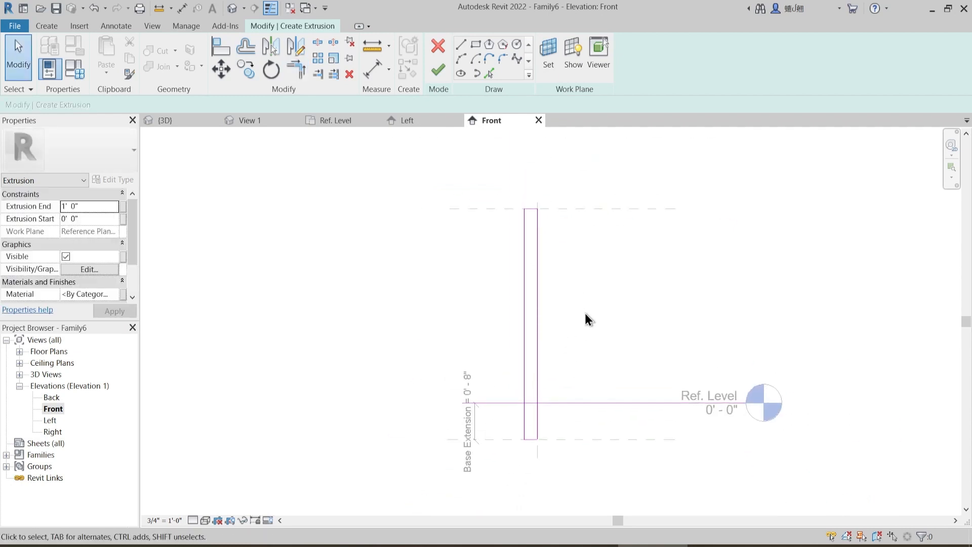
- Draw a left-bulging arc of about 3' 8" radius from the outline's upper left corner to the left line at Ref. Level
{"action": "left_click", "coordinate": [460, 59]}
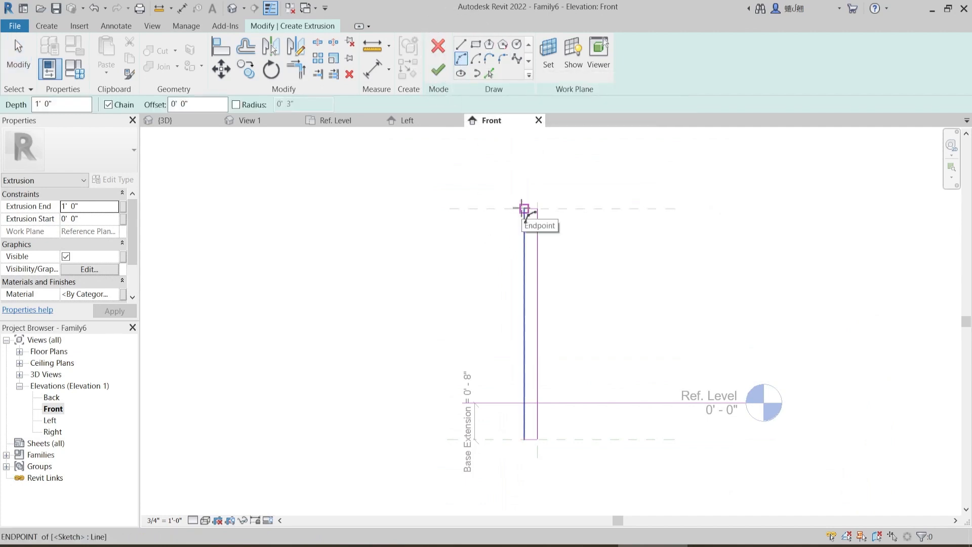
{"action": "left_click", "coordinate": [524, 208]}
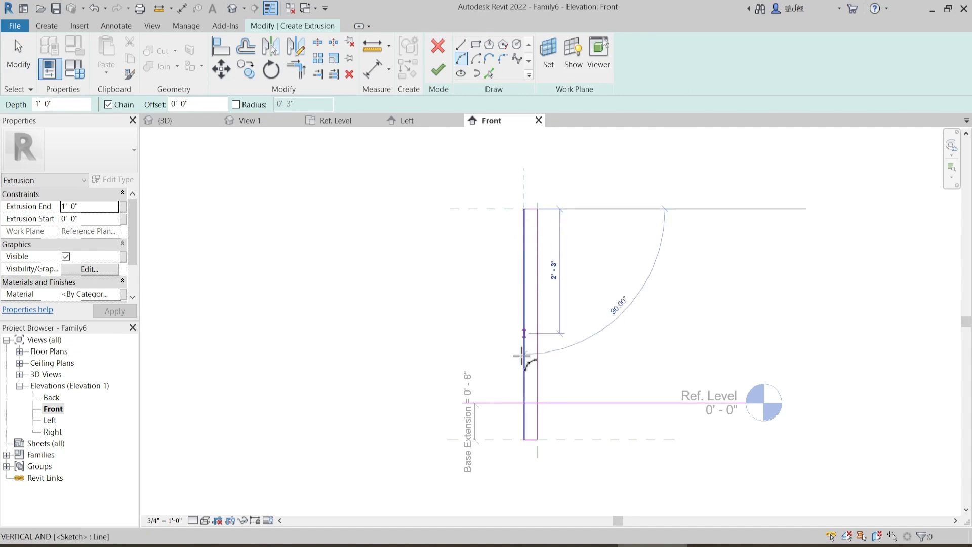
{"action": "left_click", "coordinate": [524, 403]}
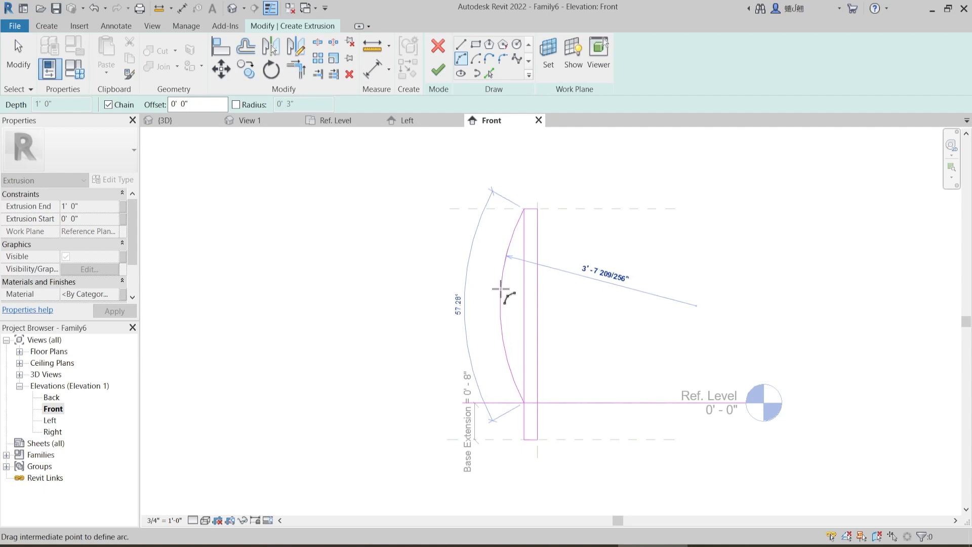
{"action": "left_click", "coordinate": [501, 290]}
{"action": "key", "text": "Escape"}
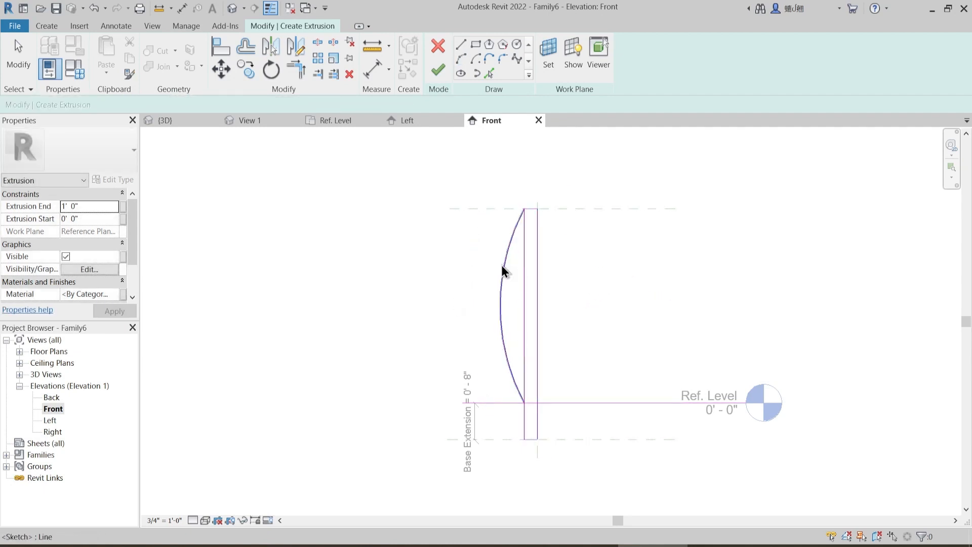
- Set the arc's radius to 5'
{"action": "left_click", "coordinate": [503, 266]}
{"action": "left_click", "coordinate": [600, 274]}
{"action": "type", "text": "5"}
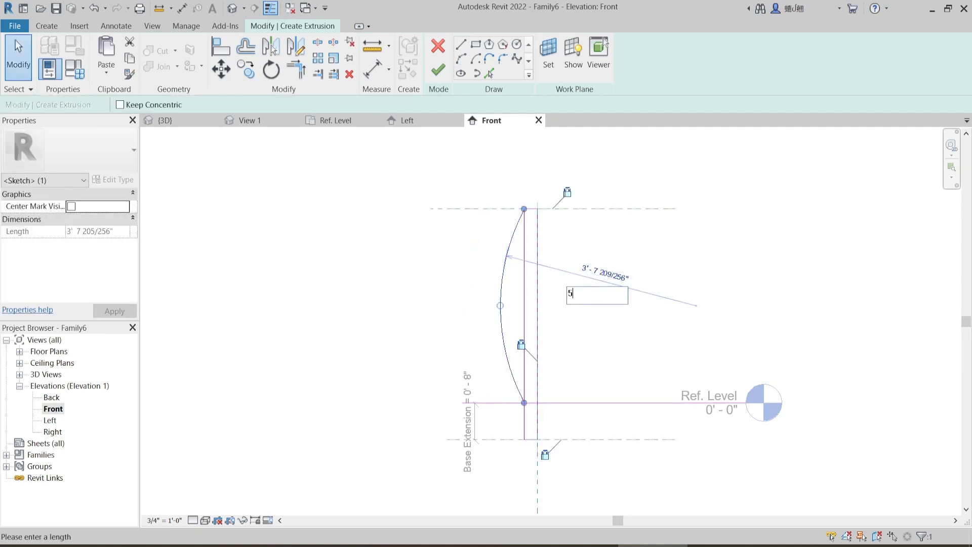
{"action": "key", "text": "Return"}
{"action": "key", "text": "Escape"}
- Offset a copy of the arc 0' 3" to the right
{"action": "middle_click_drag", "start_coordinate": [590, 318], "coordinate": [539, 232]}
{"action": "key", "text": "o"}
{"action": "key", "text": "f"}
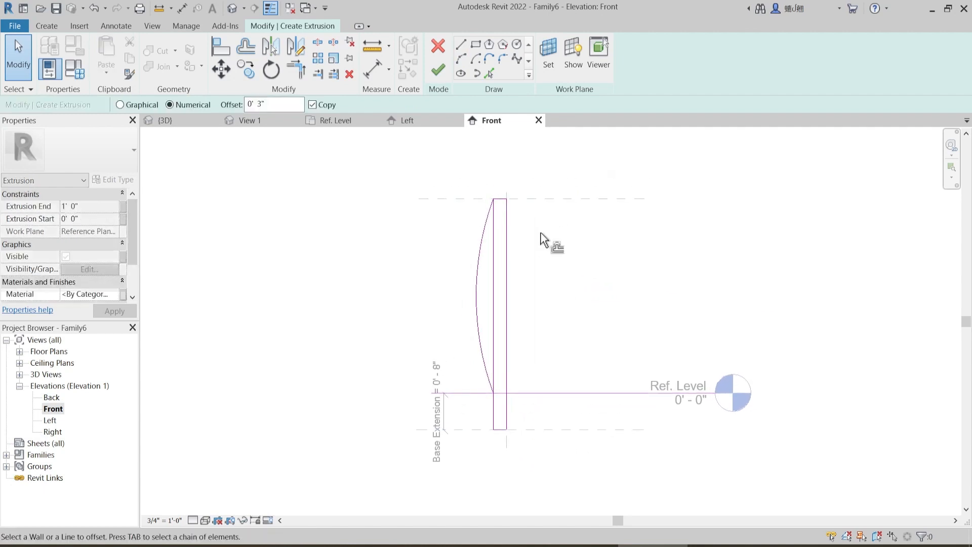
{"action": "left_click", "coordinate": [482, 270]}
{"action": "key", "text": "Escape"}
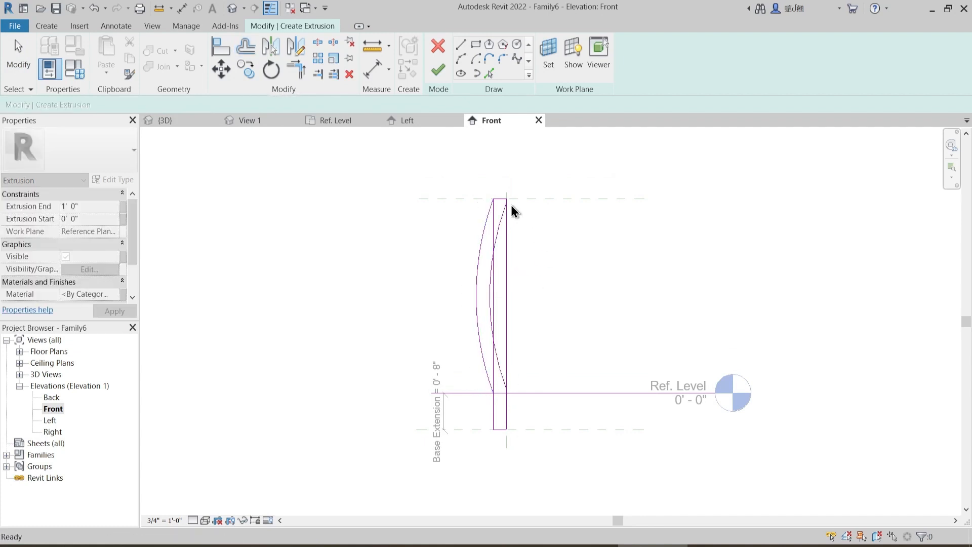
- Split the right vertical sketch line near its middle and trim its upper piece to the offset arc's upper end
{"action": "scroll", "coordinate": [510, 203], "scroll_direction": "up", "scroll_amount": 6}
{"action": "scroll", "coordinate": [511, 264], "scroll_direction": "down", "scroll_amount": 5}
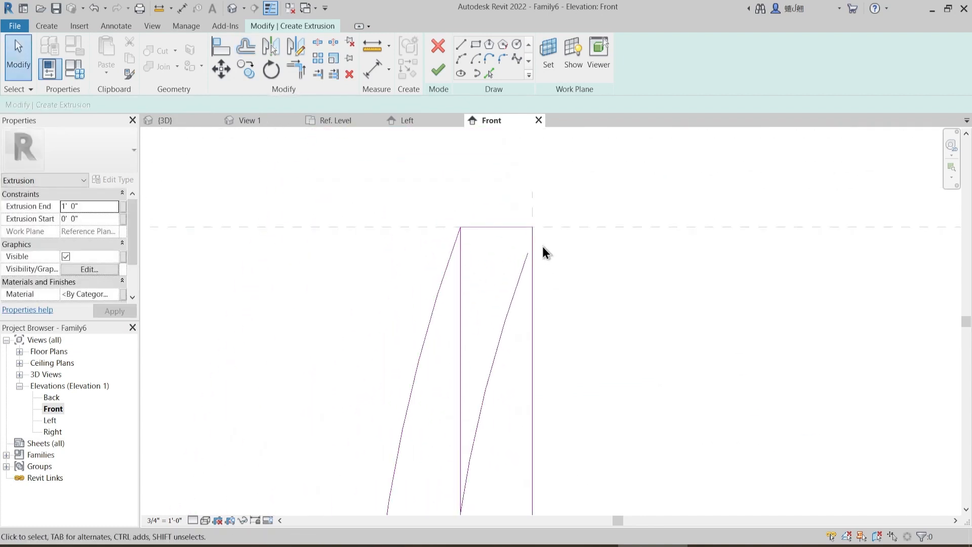
{"action": "left_click", "coordinate": [318, 43]}
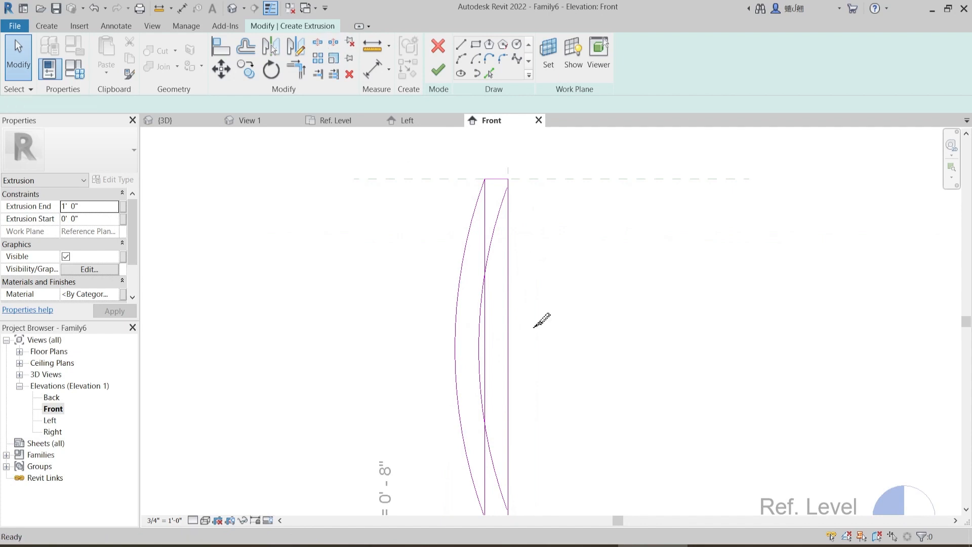
{"action": "left_click", "coordinate": [509, 334]}
{"action": "key", "text": "t"}
{"action": "key", "text": "r"}
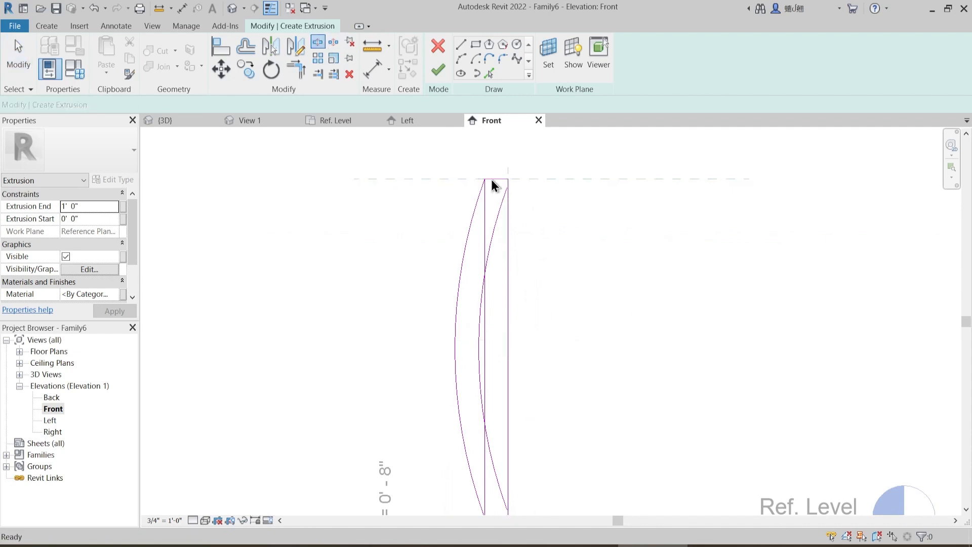
{"action": "scroll", "coordinate": [493, 180], "scroll_direction": "up", "scroll_amount": 5}
{"action": "left_click", "coordinate": [550, 196]}
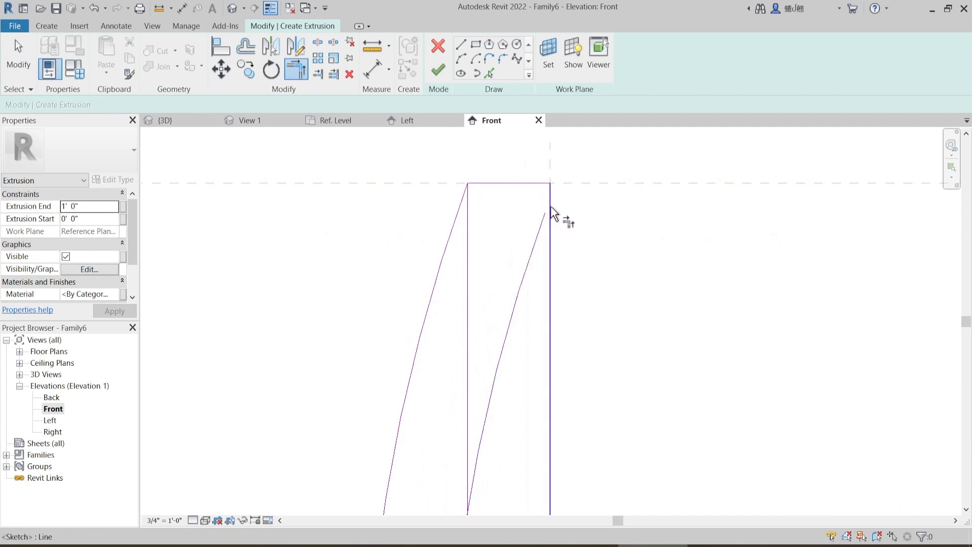
{"action": "left_click", "coordinate": [542, 220]}
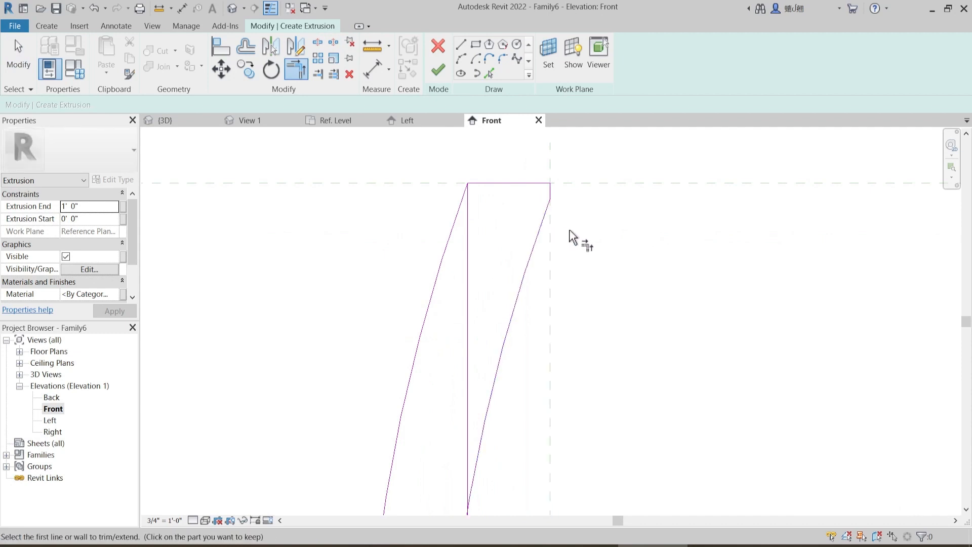
- Trim the offset arc's lower end and the lower piece of the right vertical line into a corner near Ref. Level
{"action": "scroll", "coordinate": [569, 230], "scroll_direction": "down", "scroll_amount": 3}
{"action": "middle_click_drag", "start_coordinate": [597, 488], "coordinate": [547, 205]}
{"action": "scroll", "coordinate": [546, 208], "scroll_direction": "down", "scroll_amount": 3}
{"action": "scroll", "coordinate": [522, 332], "scroll_direction": "up", "scroll_amount": 5}
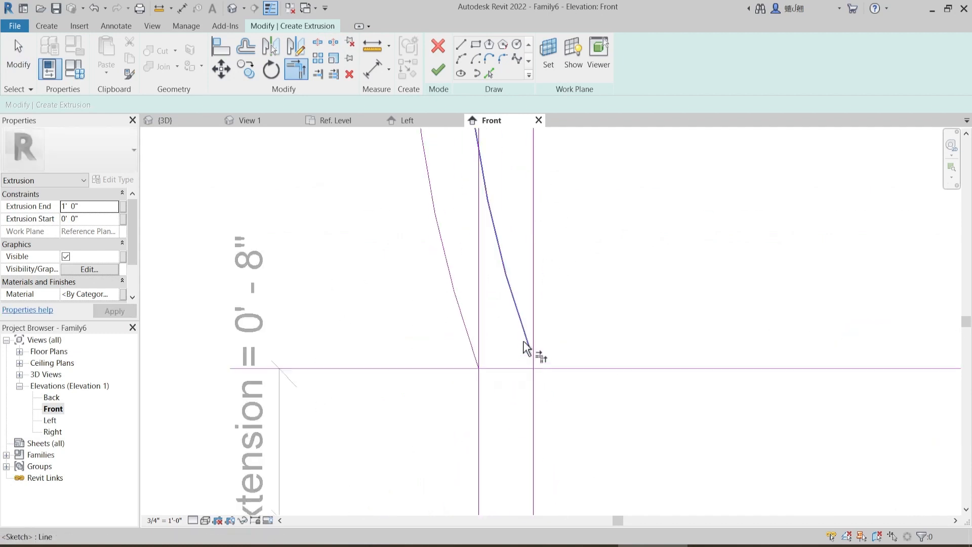
{"action": "left_click", "coordinate": [524, 341]}
{"action": "left_click", "coordinate": [534, 386]}
{"action": "key", "text": "Escape"}
{"action": "scroll", "coordinate": [520, 342], "scroll_direction": "down", "scroll_amount": 3}
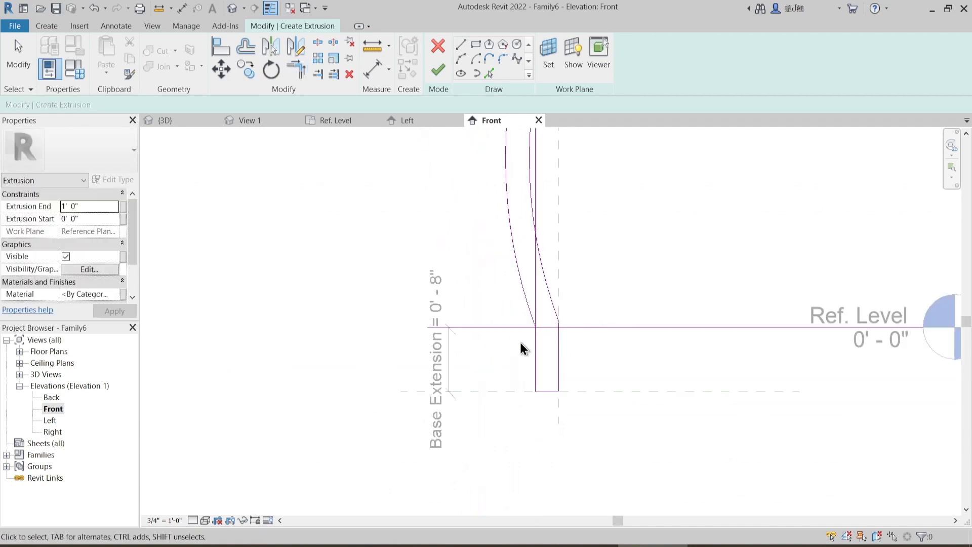
- Trim the left vertical line to the outer arc's lower end at Ref. Level, keeping only the part below
{"action": "scroll", "coordinate": [535, 338], "scroll_direction": "up", "scroll_amount": 4}
{"action": "key", "text": "t"}
{"action": "key", "text": "r"}
{"action": "left_click", "coordinate": [557, 283]}
{"action": "left_click", "coordinate": [563, 334]}
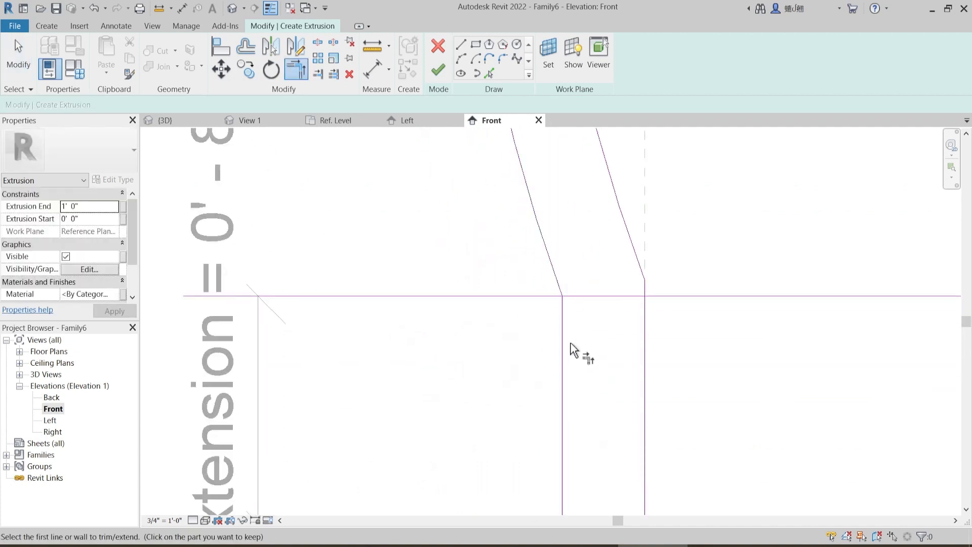
{"action": "key", "text": "Escape"}
{"action": "scroll", "coordinate": [532, 341], "scroll_direction": "down", "scroll_amount": 4}
- Delete the horizontal sketch line at Ref. Level to leave a single closed post outline
{"action": "left_click", "coordinate": [575, 330]}
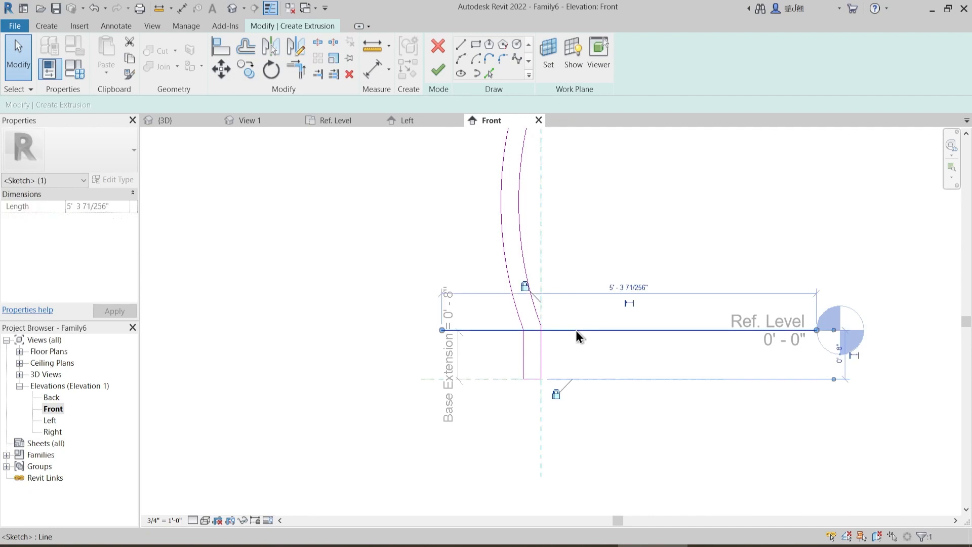
{"action": "key", "text": "Delete"}
{"action": "middle_click_drag", "start_coordinate": [583, 276], "coordinate": [575, 333]}
{"action": "middle_click_drag", "start_coordinate": [583, 287], "coordinate": [574, 237]}
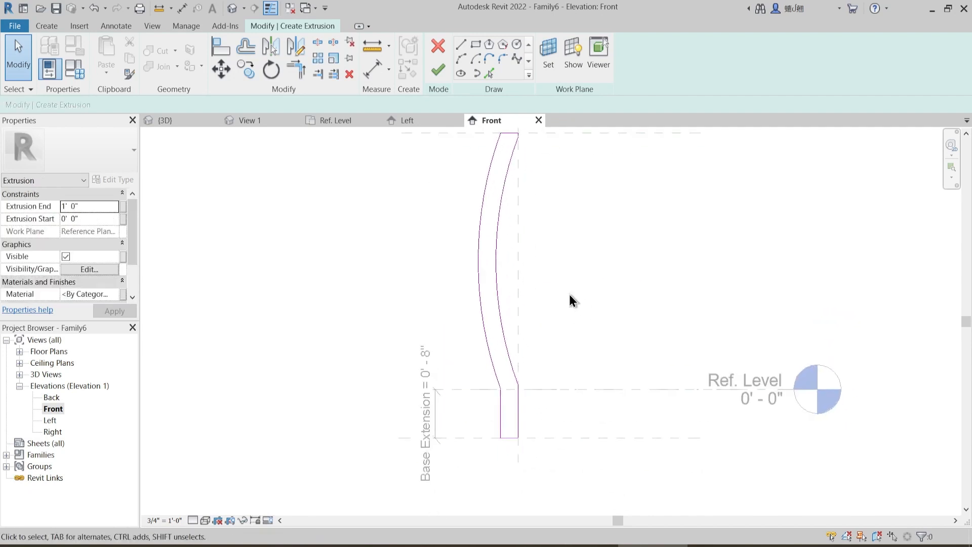
{"action": "mouse_move", "coordinate": [569, 295]}
{"action": "middle_mouse_down"}
{"action": "mouse_move", "coordinate": [548, 306]}
{"action": "mouse_move", "coordinate": [546, 326]}
{"action": "middle_mouse_up"}
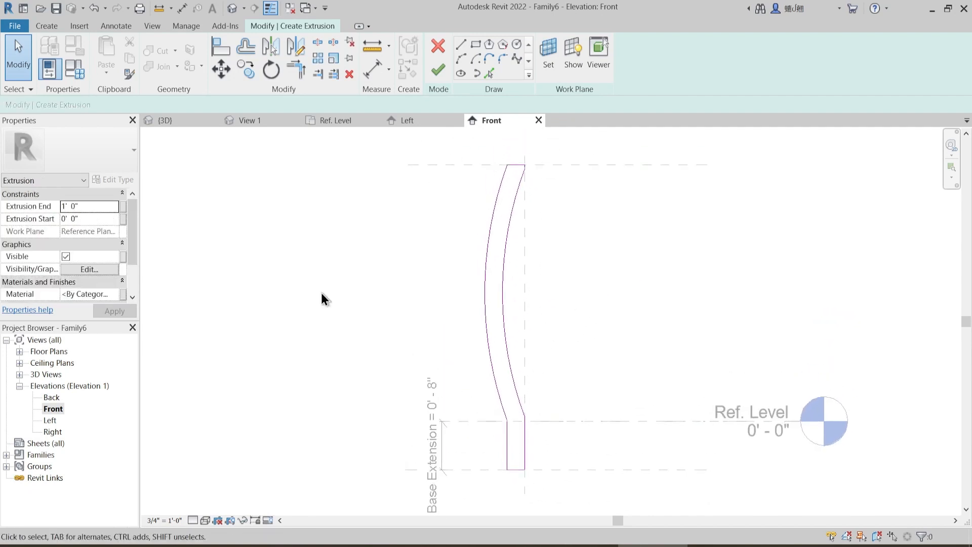
- Set Extrusion Start to 0' 0 1/8" and Extrusion End to 0' 0 3/8", and finish the post extrusion
{"action": "left_click", "coordinate": [102, 218]}
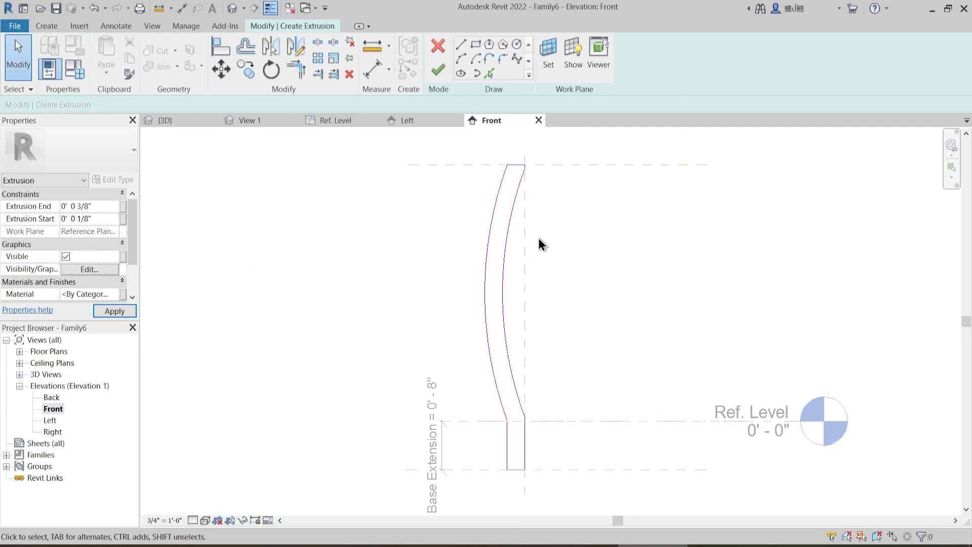
{"action": "left_click", "coordinate": [439, 70]}
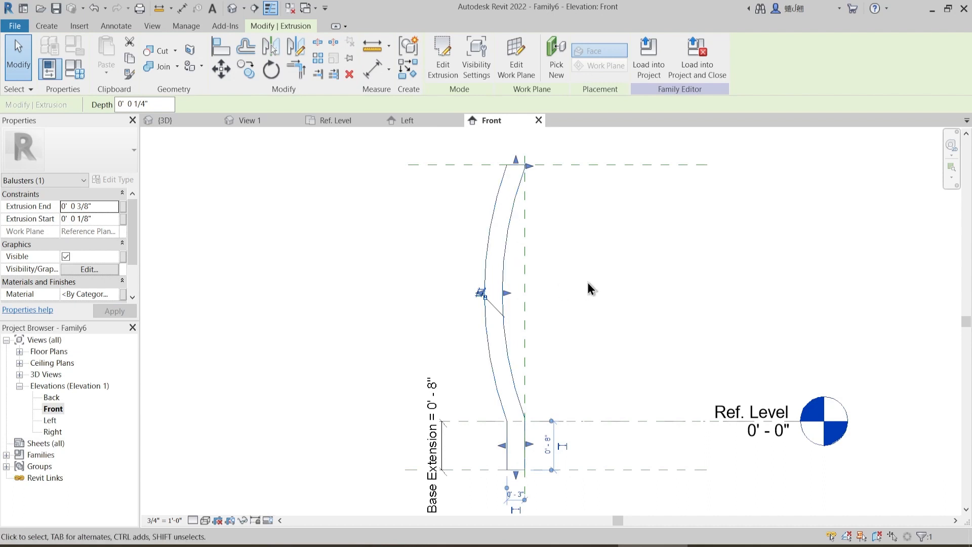
{"action": "middle_click_drag", "start_coordinate": [585, 280], "coordinate": [543, 256]}
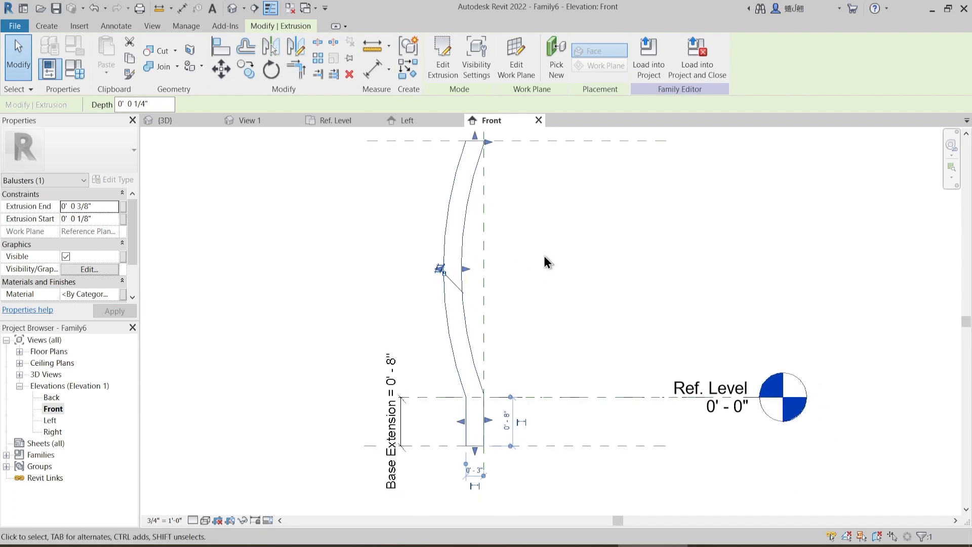
- Examine the curved post from several angles in the default 3D view and return to the Front elevation
{"action": "left_click", "coordinate": [234, 10]}
{"action": "key", "text": "Escape"}
{"action": "middle_click_drag", "start_coordinate": [477, 362], "coordinate": [515, 278], "text": "shift"}
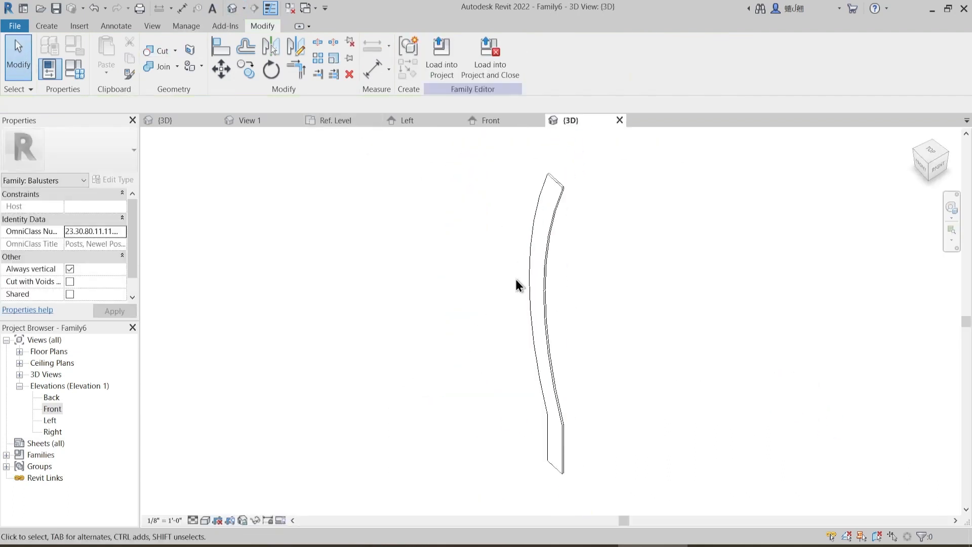
{"action": "middle_click_drag", "start_coordinate": [571, 389], "coordinate": [579, 372], "text": "shift"}
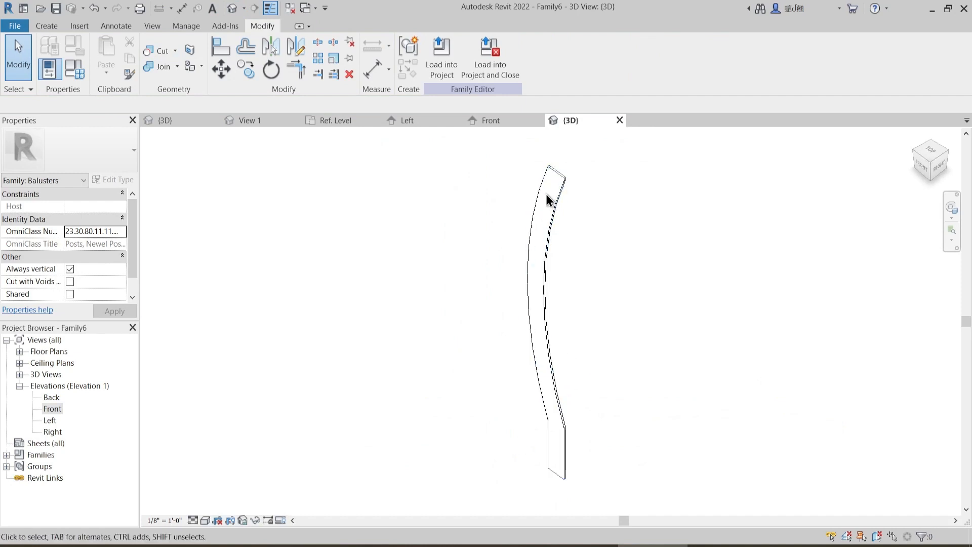
{"action": "middle_click_drag", "start_coordinate": [503, 399], "coordinate": [551, 226], "text": "shift"}
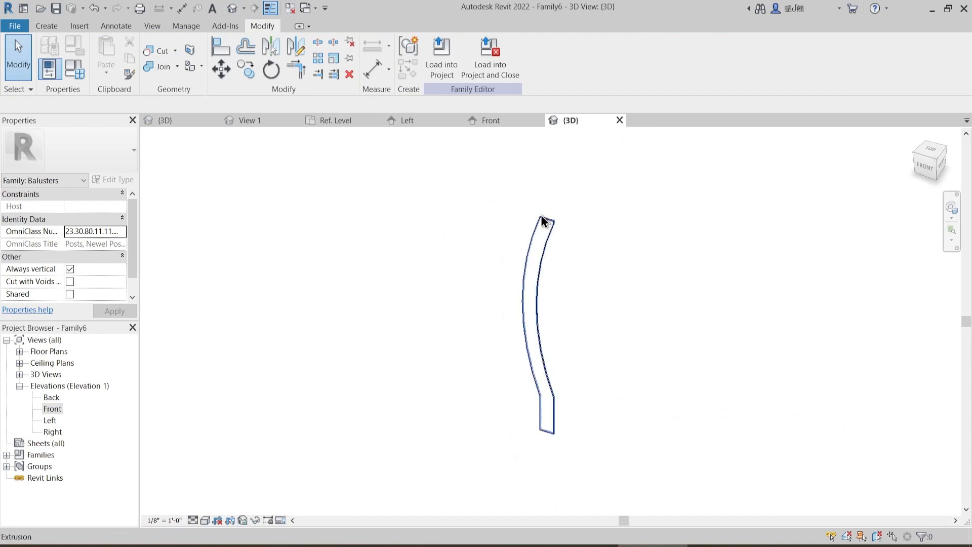
{"action": "left_click", "coordinate": [502, 123]}
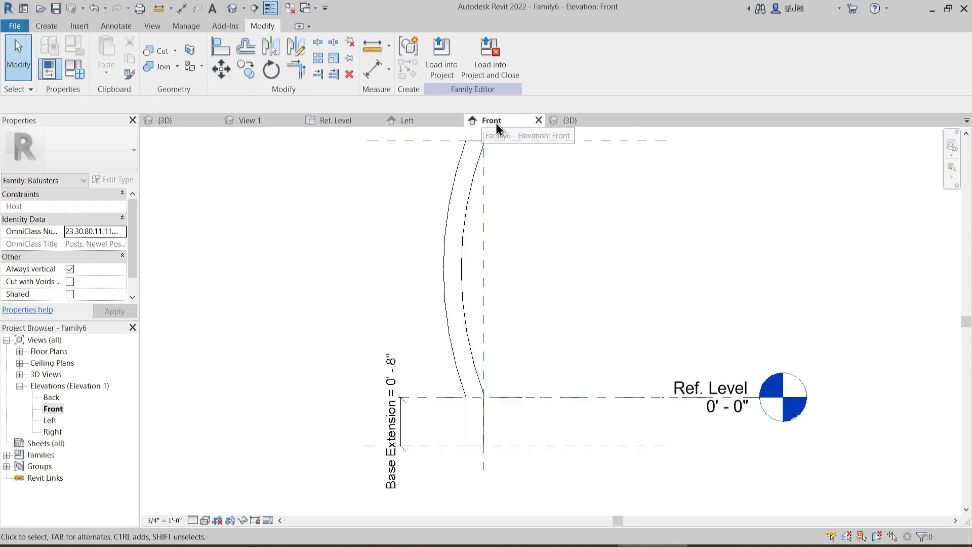
{"action": "middle_click_drag", "start_coordinate": [519, 228], "coordinate": [524, 264]}
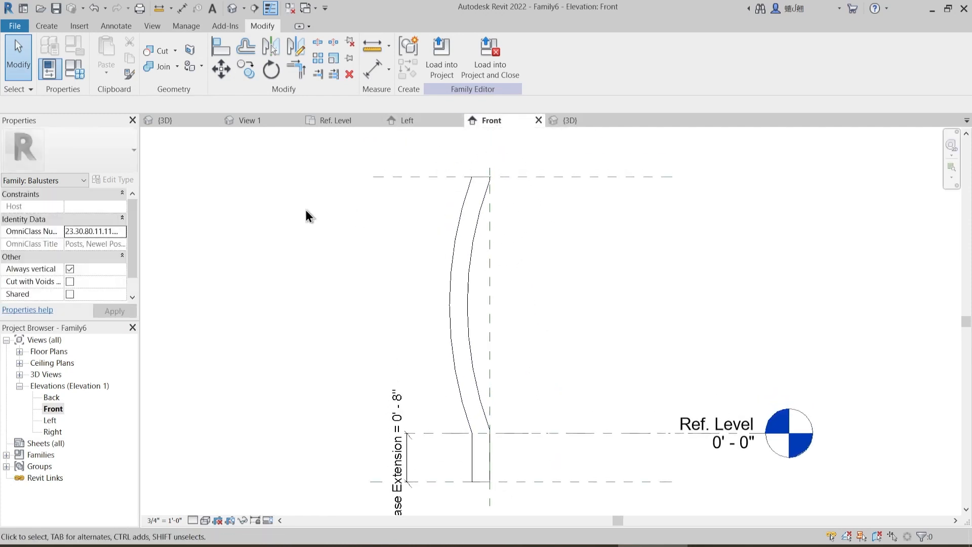
- In the Ref. Level floor plan, copy the post extrusion and paste it aligned to the same place
{"action": "left_click", "coordinate": [19, 350]}
{"action": "double_click", "coordinate": [61, 363]}
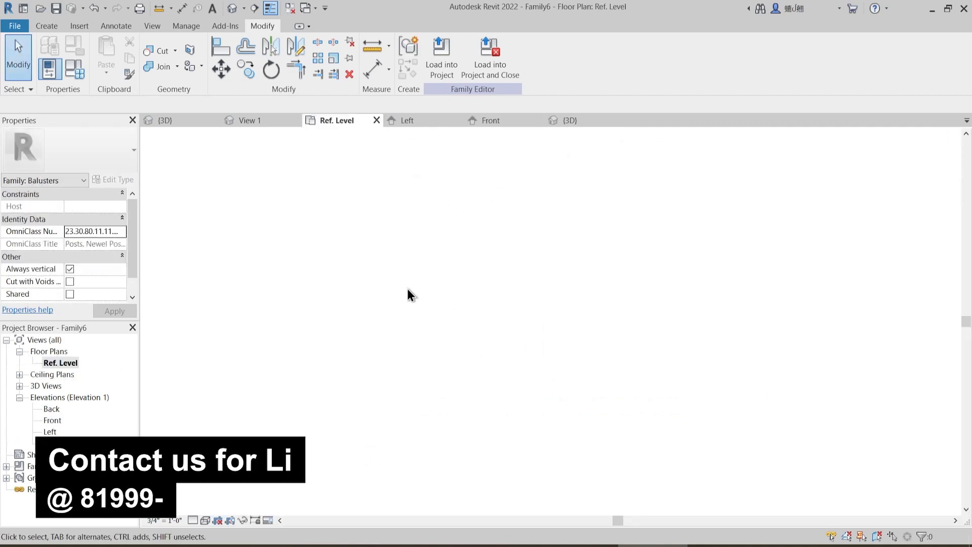
{"action": "left_click", "coordinate": [510, 342]}
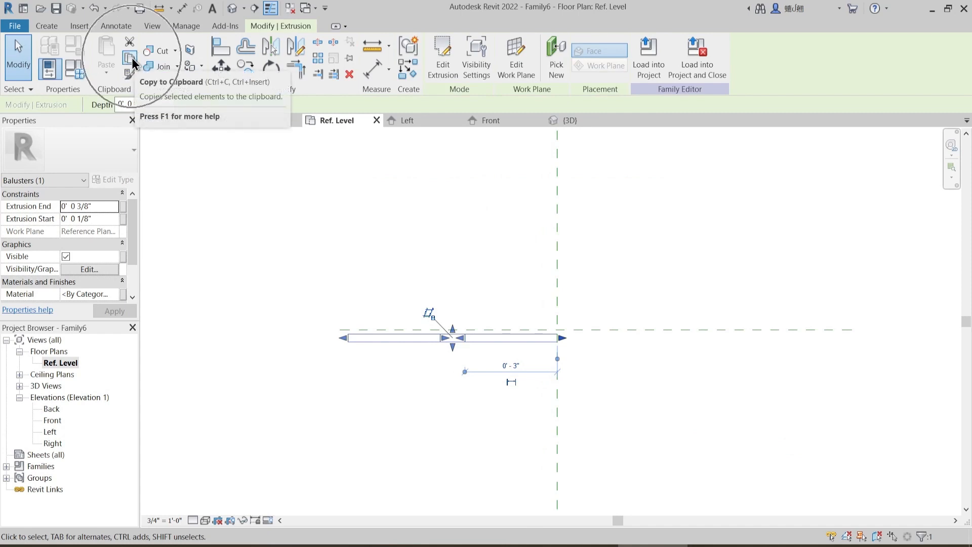
{"action": "left_click", "coordinate": [131, 58]}
{"action": "left_click", "coordinate": [107, 78]}
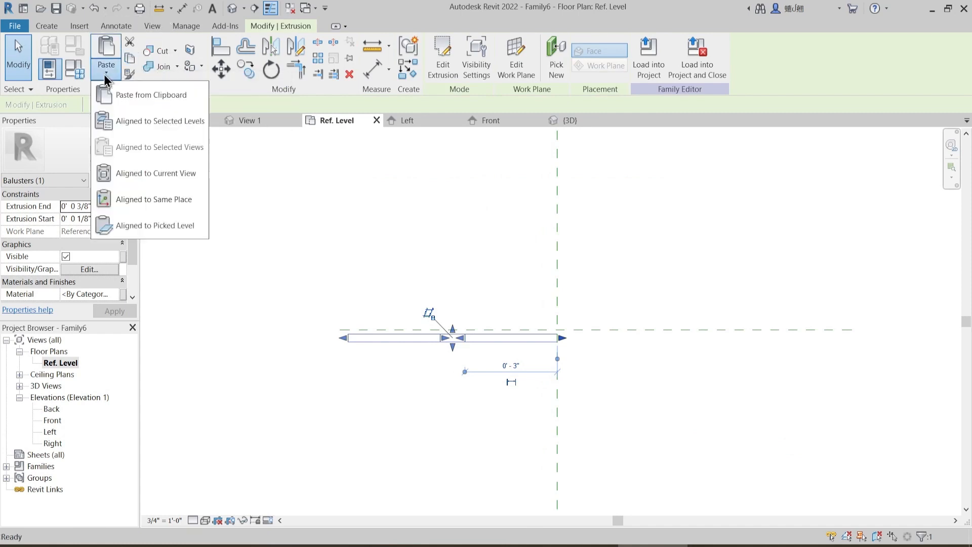
{"action": "left_click", "coordinate": [152, 203]}
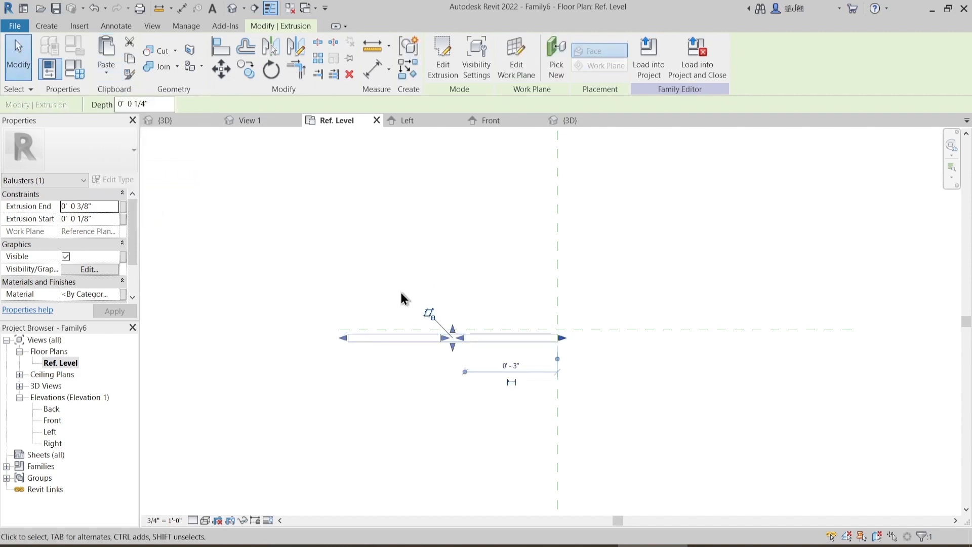
- Set the pasted post extrusion's Extrusion Start to -0' 0 1/8" and Extrusion End to -0' 0 3/8"
{"action": "scroll", "coordinate": [401, 298], "scroll_direction": "up", "scroll_amount": 5}
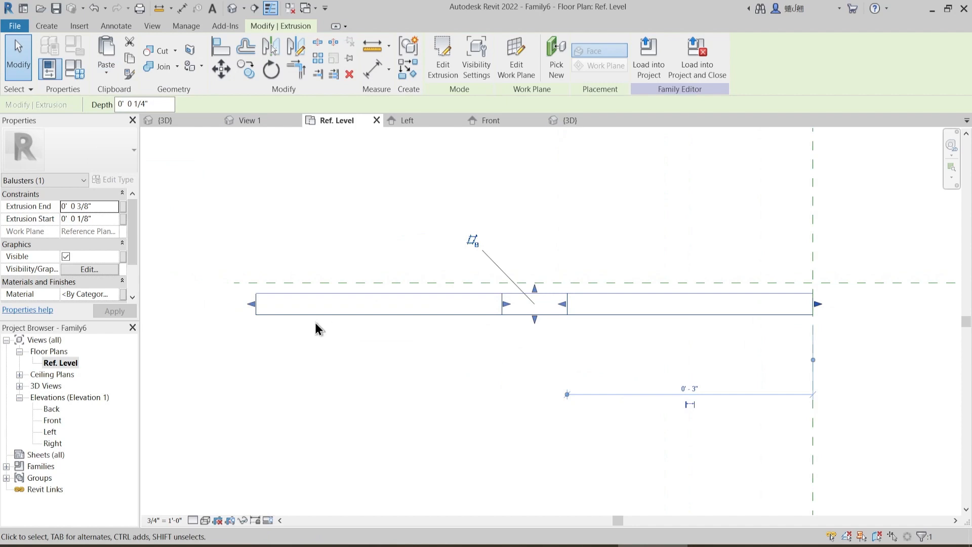
{"action": "left_click", "coordinate": [62, 218]}
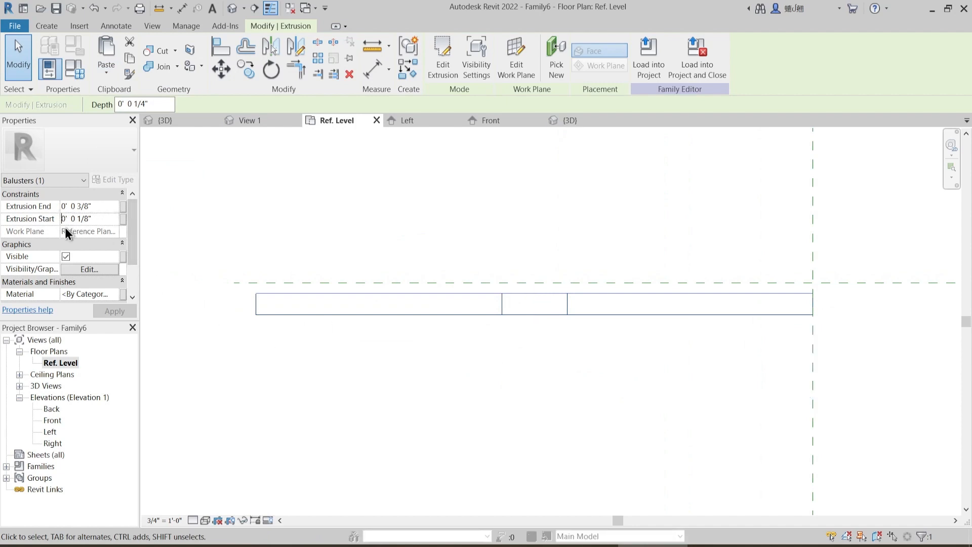
{"action": "left_click", "coordinate": [61, 205]}
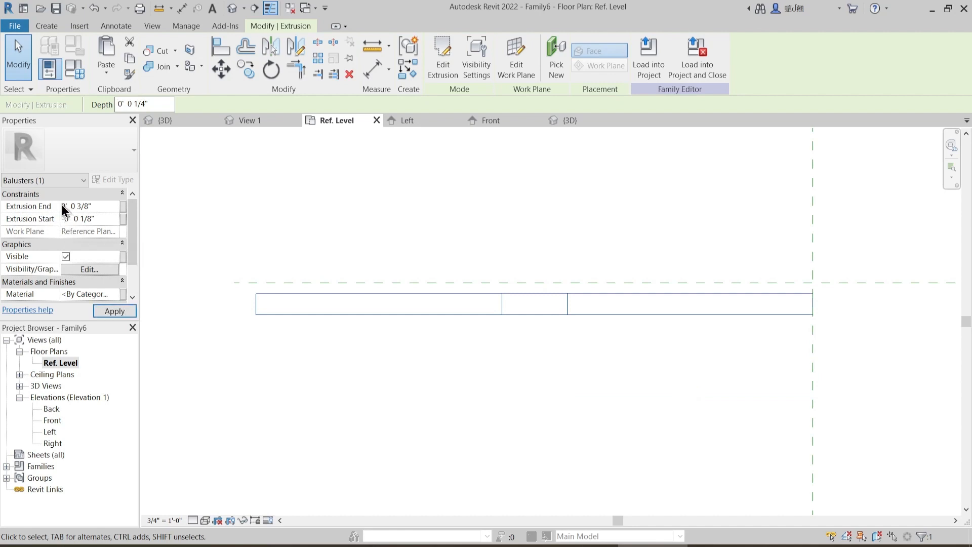
{"action": "type", "text": "-"}
{"action": "left_click", "coordinate": [485, 183]}
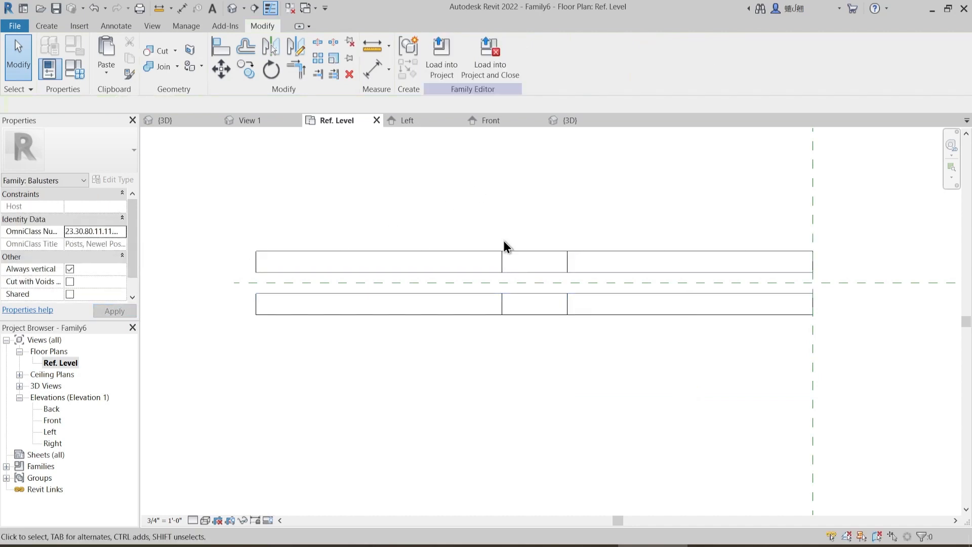
- Inspect the paired curved plates in the 3D view and load the post family into Project1
{"action": "left_click", "coordinate": [590, 122]}
{"action": "middle_click_drag", "start_coordinate": [563, 280], "coordinate": [548, 236], "text": "shift"}
{"action": "middle_click_drag", "start_coordinate": [559, 292], "coordinate": [545, 390], "text": "shift"}
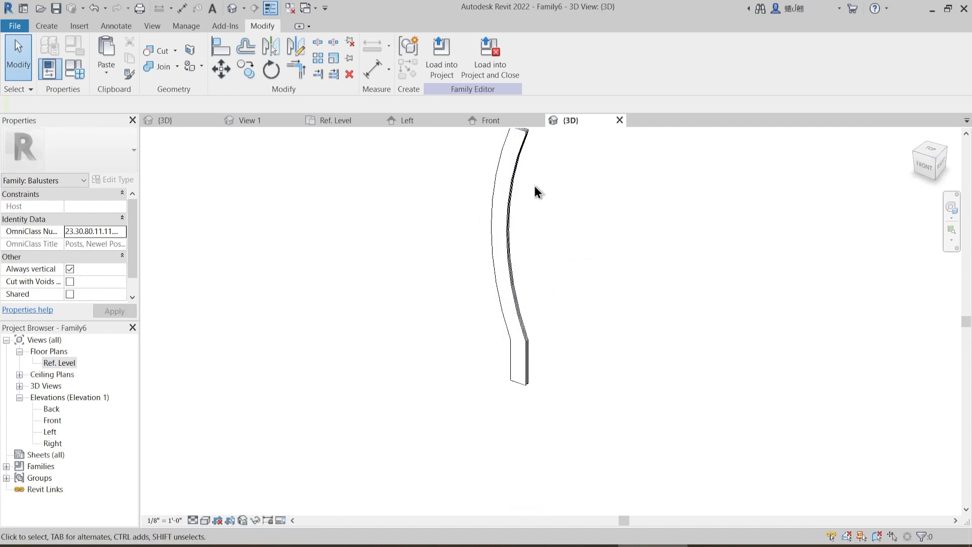
{"action": "middle_click_drag", "start_coordinate": [533, 190], "coordinate": [513, 297], "text": "shift"}
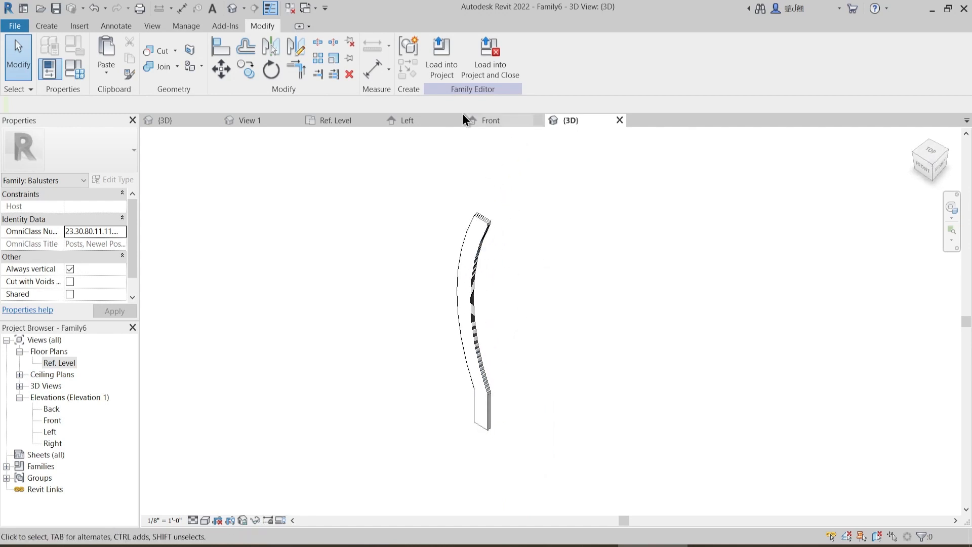
{"action": "left_click", "coordinate": [445, 75]}
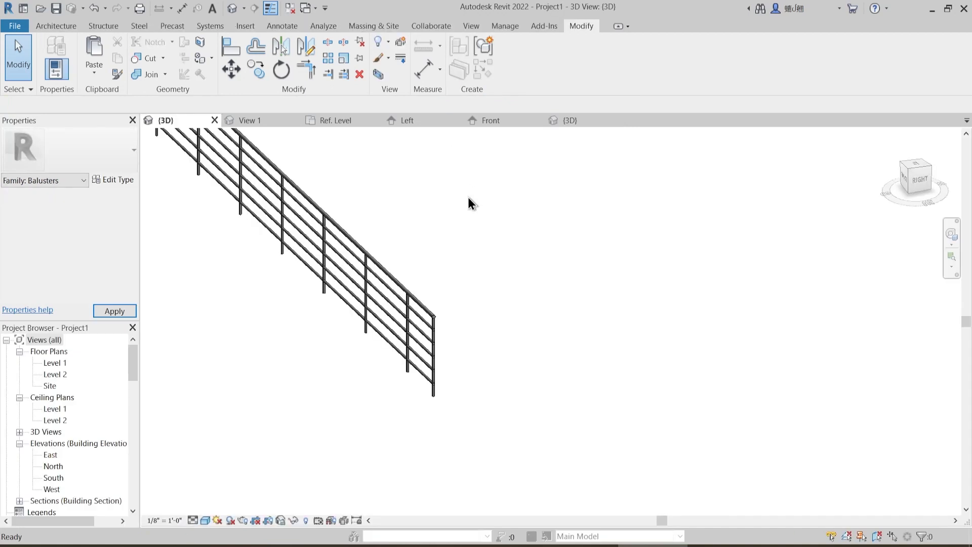
- Rename the loaded railing family Family6 as Guardrail Curve Post
{"action": "scroll", "coordinate": [455, 334], "scroll_direction": "down", "scroll_amount": 2}
{"action": "scroll", "coordinate": [87, 418], "scroll_direction": "down", "scroll_amount": 2}
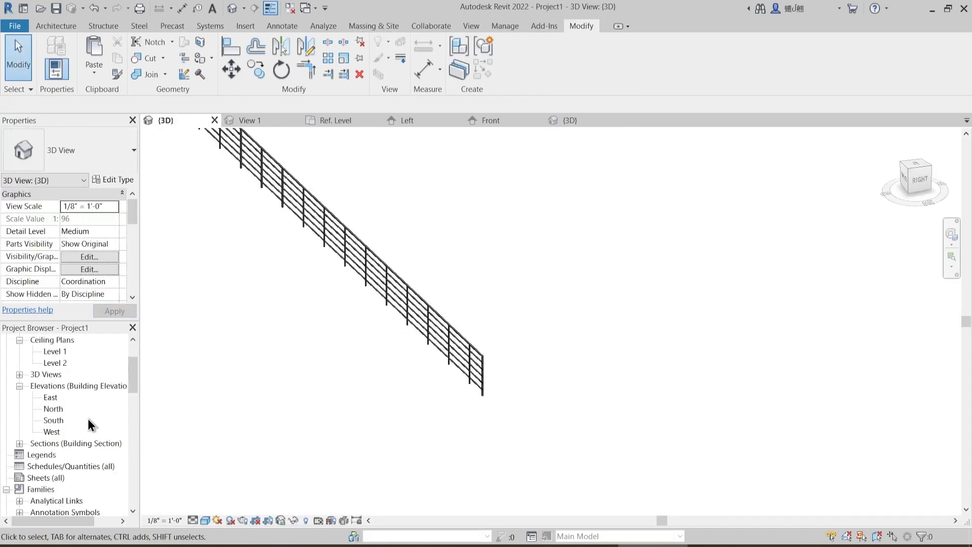
{"action": "scroll", "coordinate": [87, 418], "scroll_direction": "down", "scroll_amount": 10}
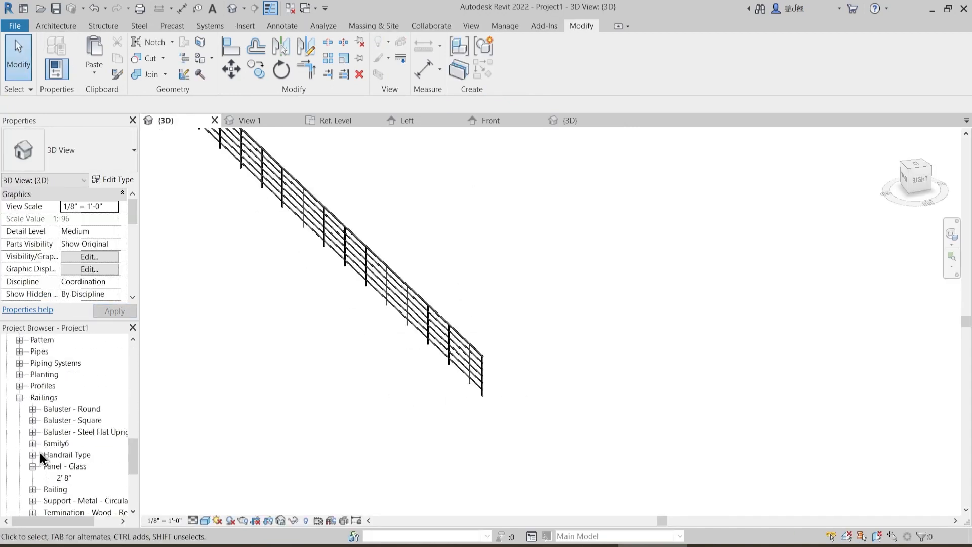
{"action": "scroll", "coordinate": [48, 460], "scroll_direction": "down", "scroll_amount": 1}
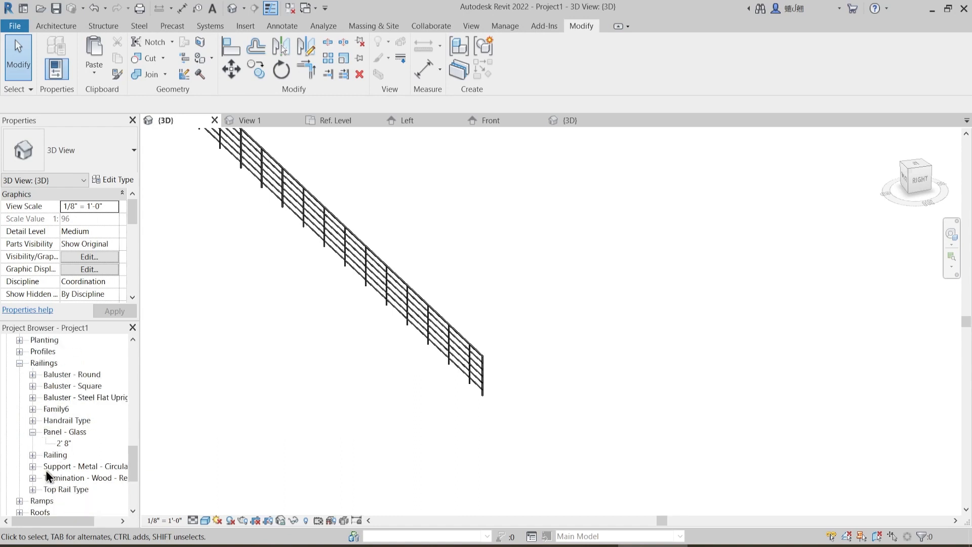
{"action": "left_click", "coordinate": [33, 409]}
{"action": "right_click", "coordinate": [60, 410]}
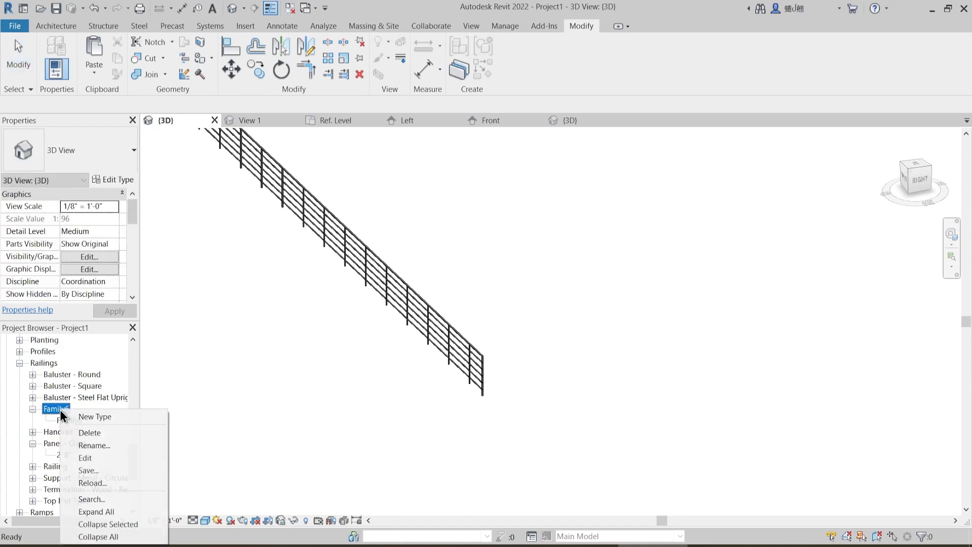
{"action": "left_click", "coordinate": [100, 444]}
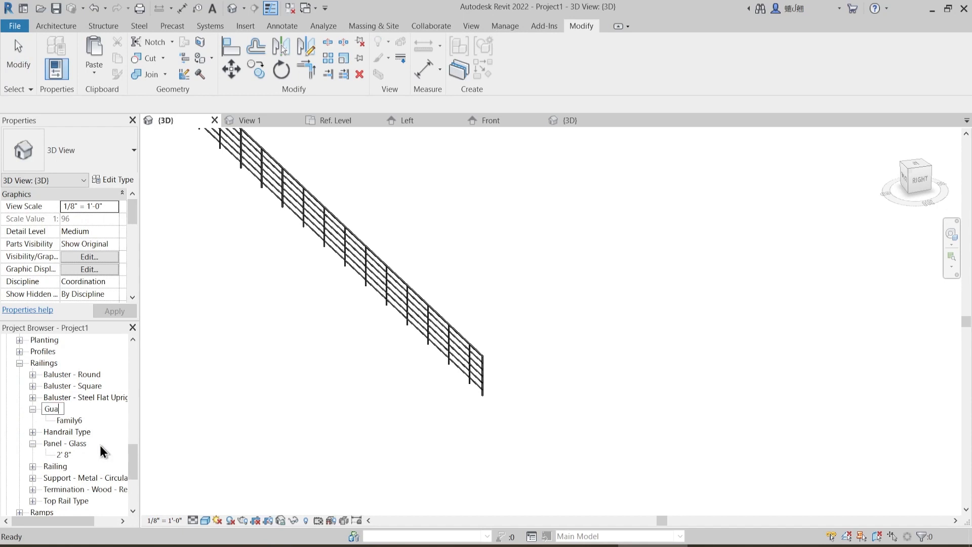
{"action": "type", "text": "ardrail"}
{"action": "type", "text": " Post"}
{"action": "key", "text": "BackSpace"}
{"action": "key", "text": "BackSpace"}
{"action": "key", "text": "BackSpace"}
{"action": "key", "text": "BackSpace"}
{"action": "type", "text": "Post"}
{"action": "key", "text": "BackSpace"}
{"action": "key", "text": "BackSpace"}
{"action": "key", "text": "BackSpace"}
{"action": "key", "text": "BackSpace"}
{"action": "type", "text": "Curve Post"}
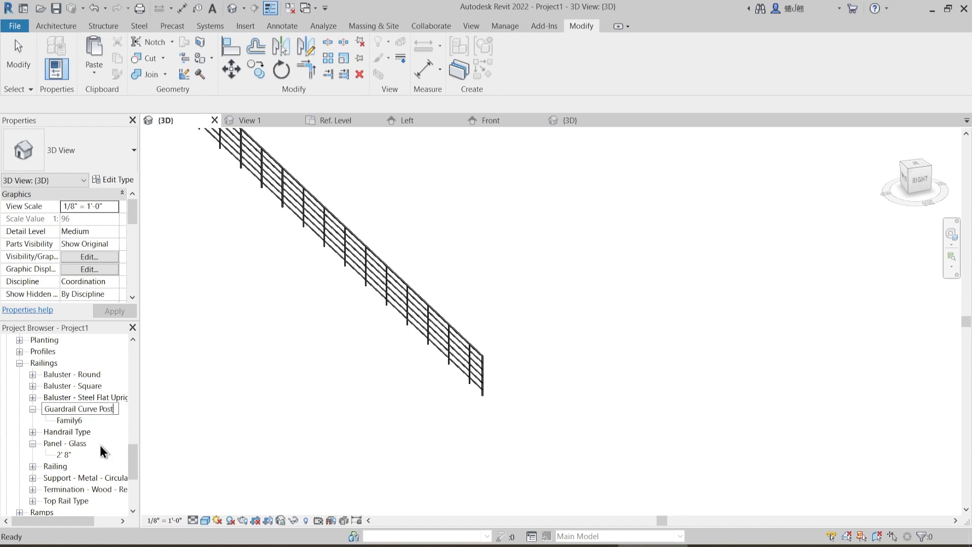
- Copy the new family name and give the Family6 type beneath it the same name, Guardrail Curve Post
{"action": "key", "text": "ctrl+a"}
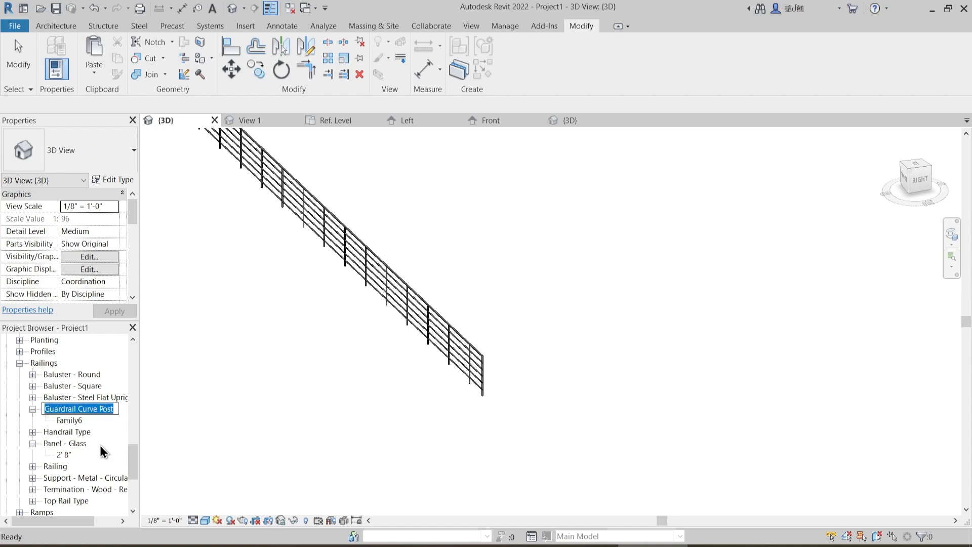
{"action": "right_click", "coordinate": [76, 422]}
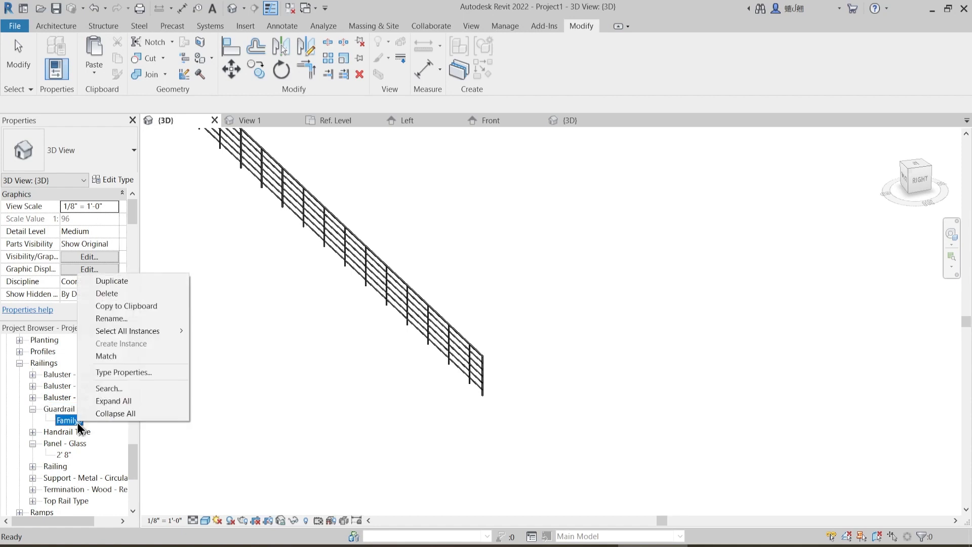
{"action": "left_click", "coordinate": [121, 318]}
{"action": "key", "text": "ctrl+v"}
{"action": "left_click", "coordinate": [221, 367]}
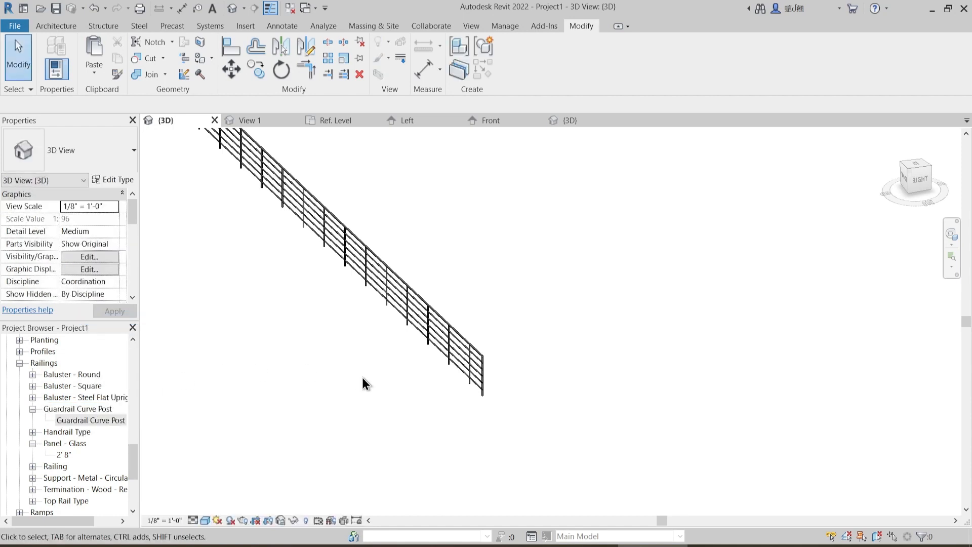
- Open the type properties of the PTS Railing in the project's 3D view
{"action": "scroll", "coordinate": [486, 374], "scroll_direction": "up", "scroll_amount": 4}
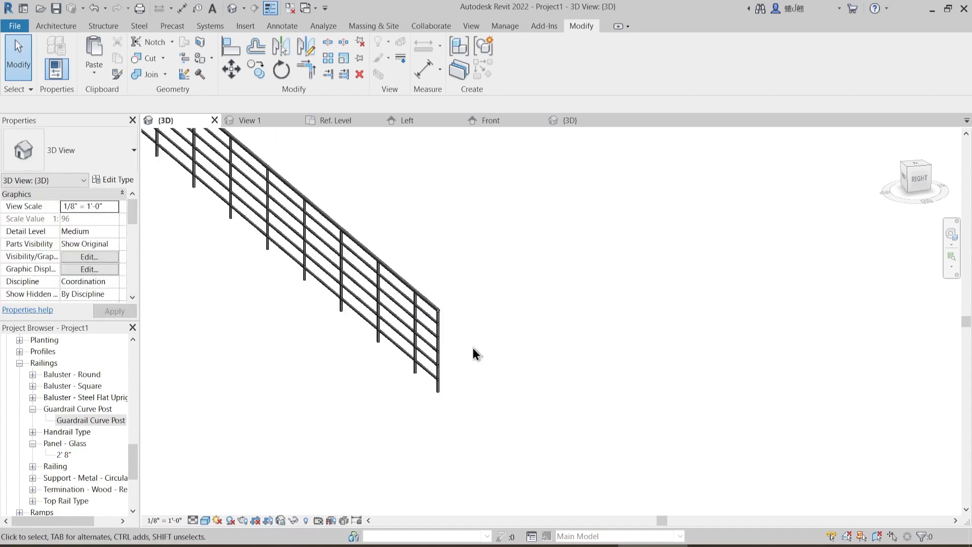
{"action": "scroll", "coordinate": [472, 347], "scroll_direction": "up", "scroll_amount": 2}
{"action": "left_click", "coordinate": [423, 333]}
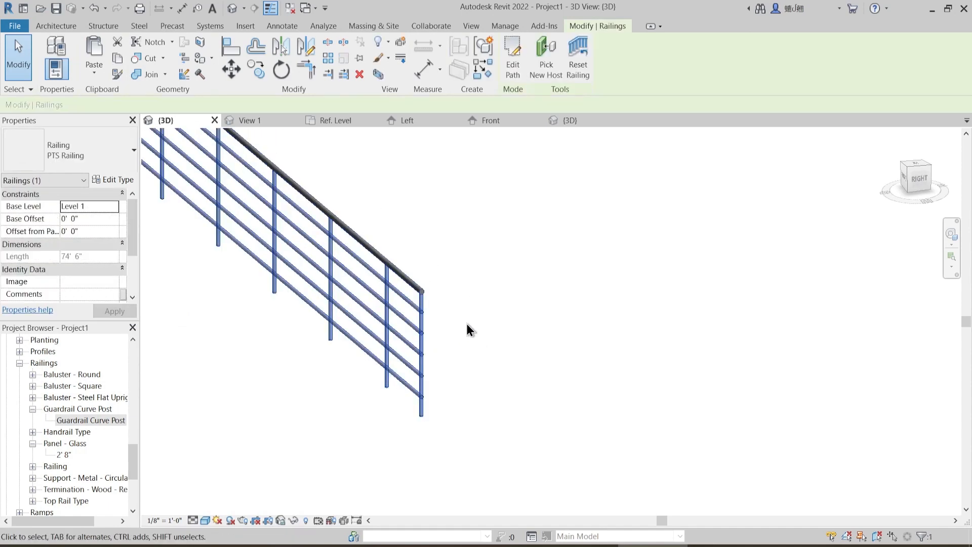
{"action": "left_click", "coordinate": [118, 180]}
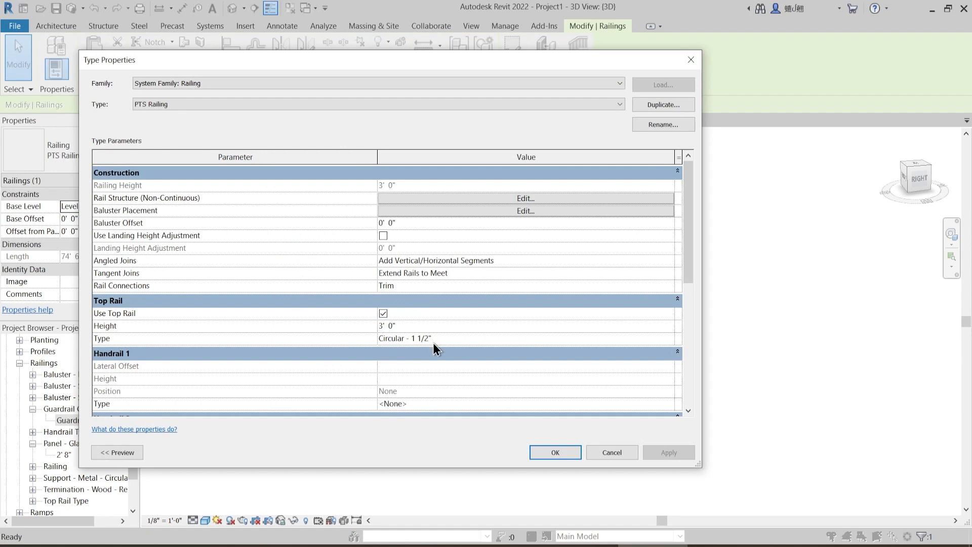
- Try to edit the rail structure and baluster placement with Use Top Rail turned off, and turn the top rail back on
{"action": "left_click", "coordinate": [383, 314]}
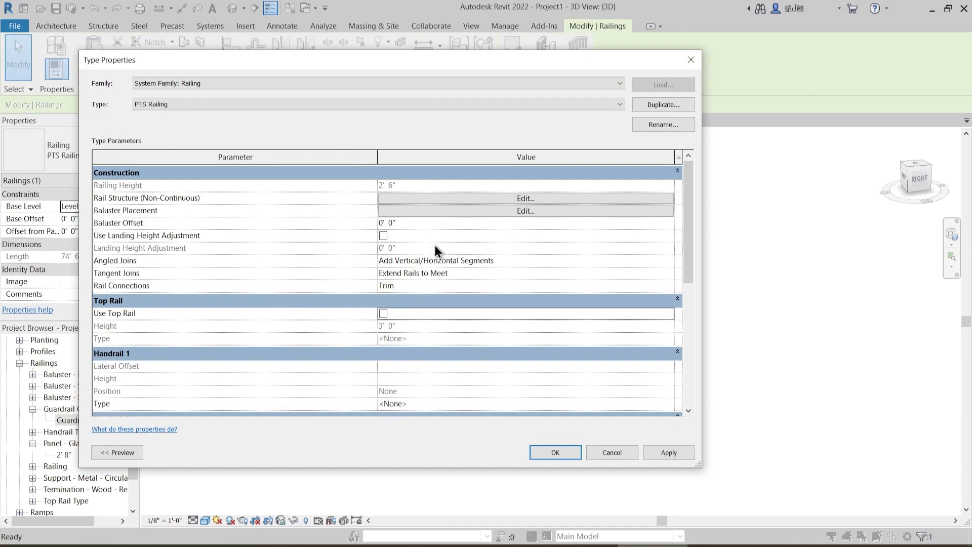
{"action": "left_click", "coordinate": [469, 196]}
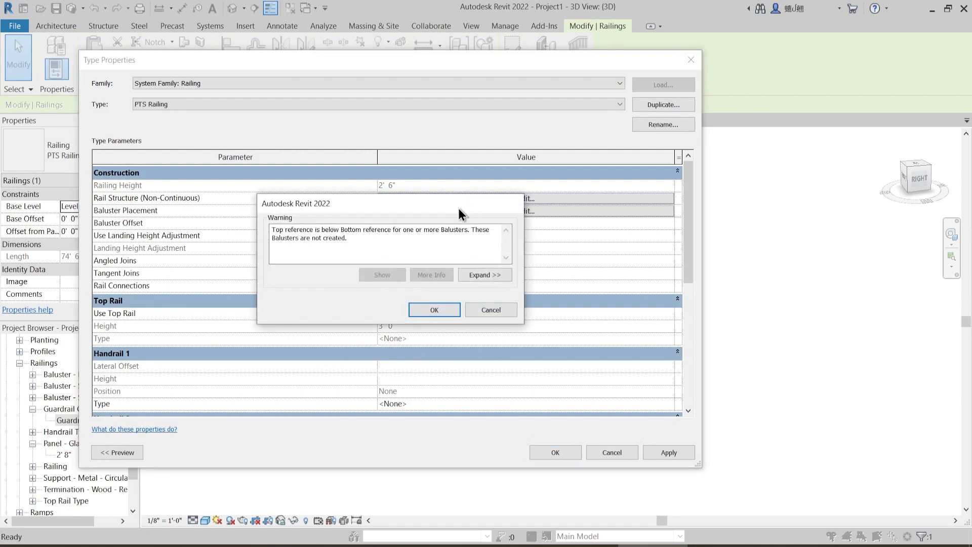
{"action": "key", "text": "Return"}
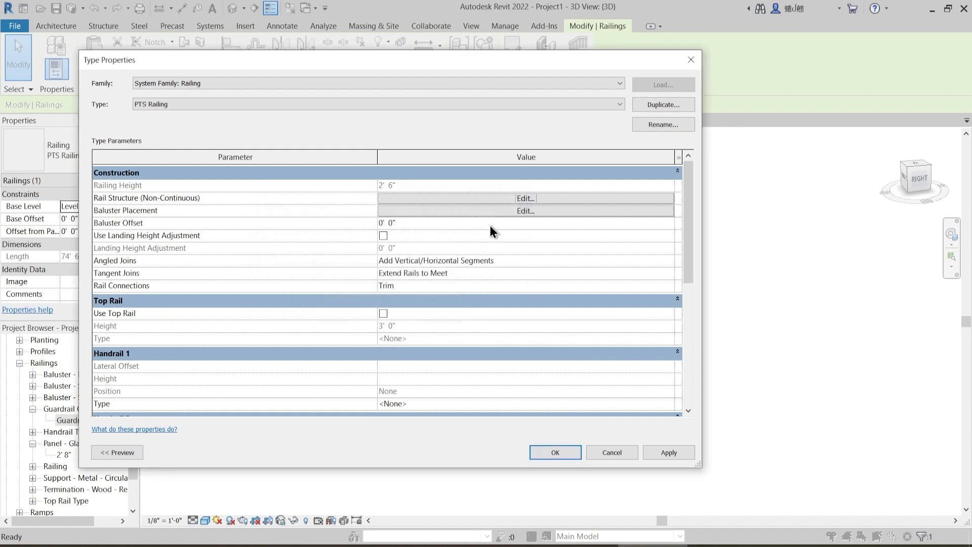
{"action": "left_click", "coordinate": [502, 212]}
{"action": "key", "text": "Return"}
{"action": "left_click", "coordinate": [383, 314]}
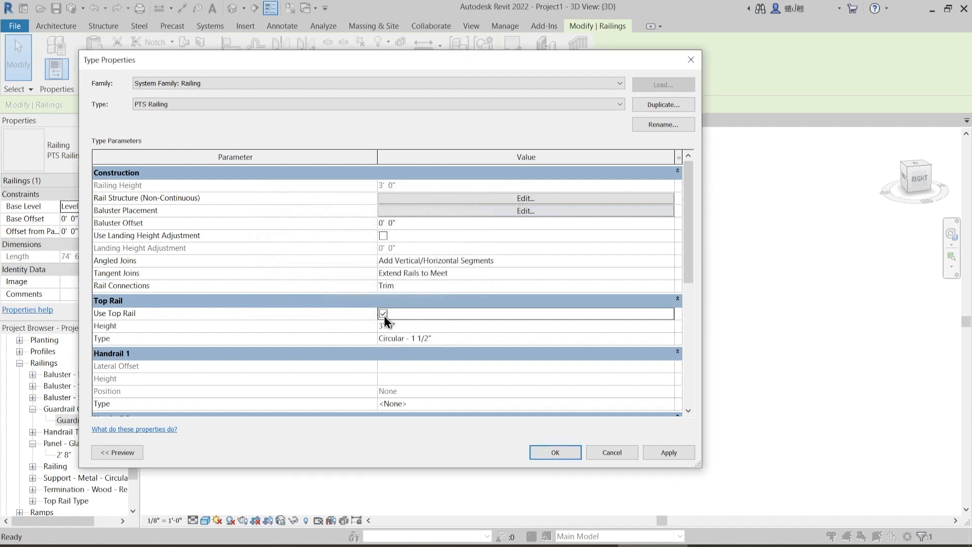
- In the baluster placement, set the Top reference of the Start, Corner and End Posts to Rail 1
{"action": "left_click", "coordinate": [501, 211]}
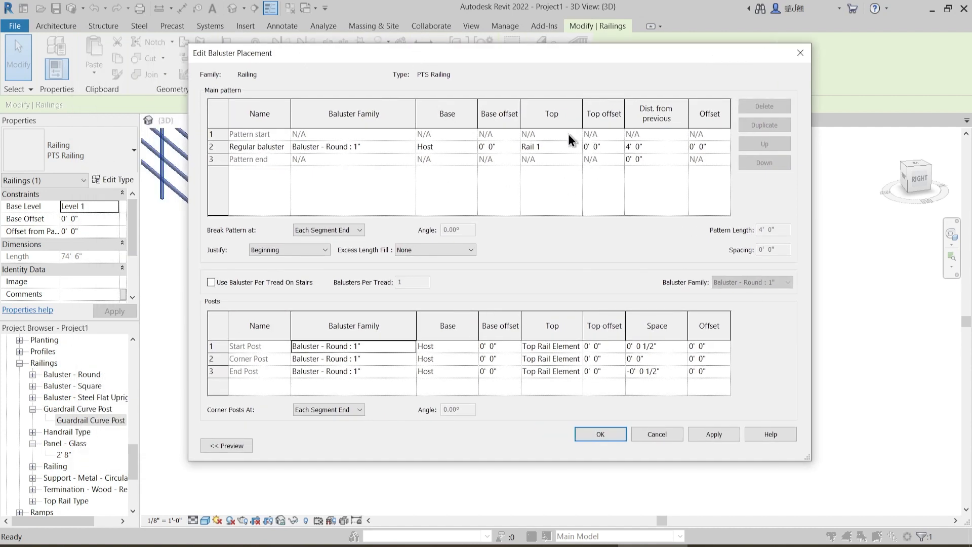
{"action": "left_click", "coordinate": [577, 146]}
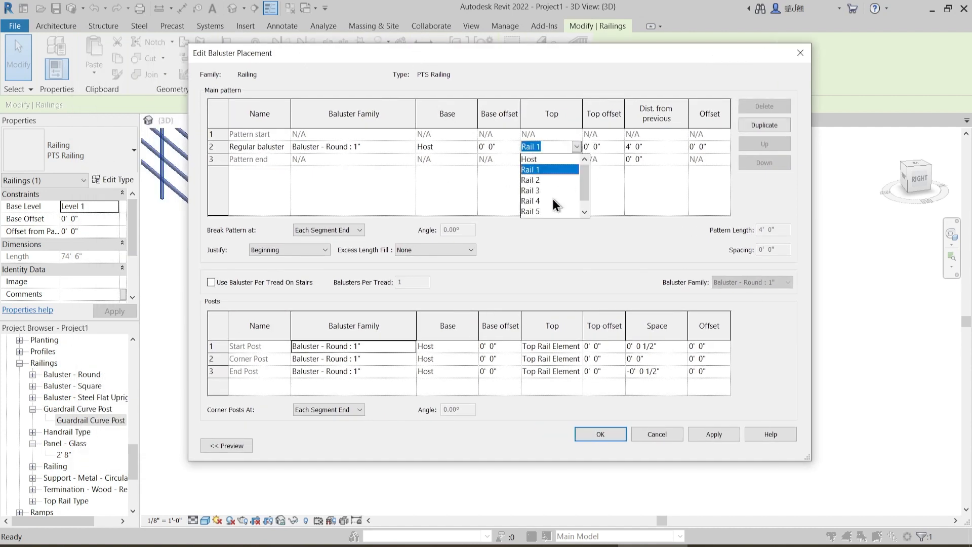
{"action": "left_click", "coordinate": [543, 175]}
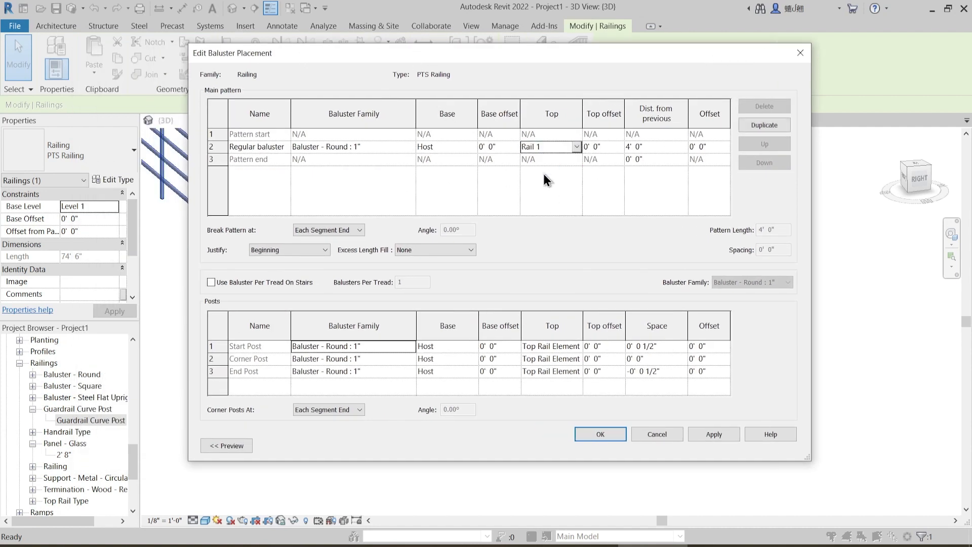
{"action": "left_click", "coordinate": [577, 346]}
{"action": "left_click", "coordinate": [531, 361]}
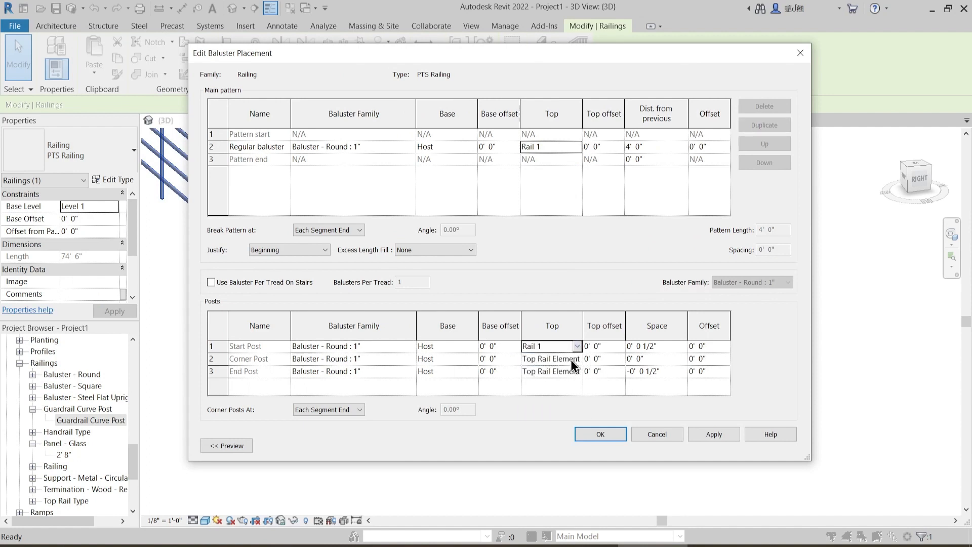
{"action": "left_click", "coordinate": [570, 359]}
{"action": "left_click", "coordinate": [577, 358]}
{"action": "left_click", "coordinate": [536, 370]}
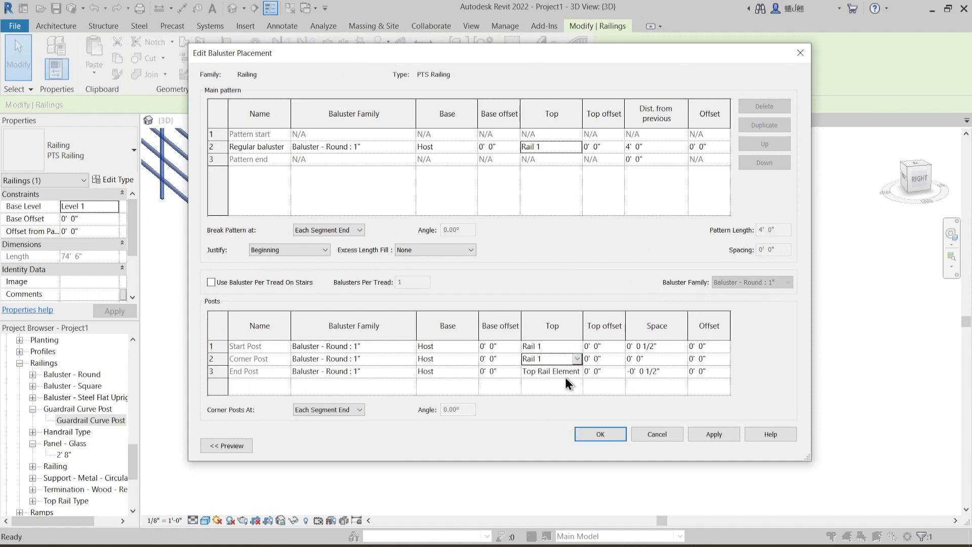
{"action": "left_click", "coordinate": [567, 371]}
{"action": "left_click", "coordinate": [576, 372]}
{"action": "left_click", "coordinate": [531, 384]}
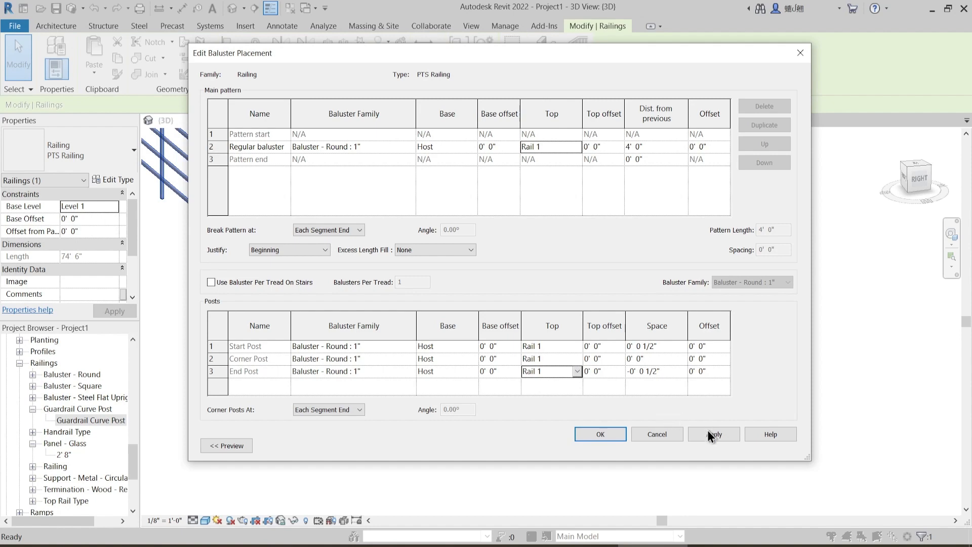
{"action": "left_click", "coordinate": [613, 436]}
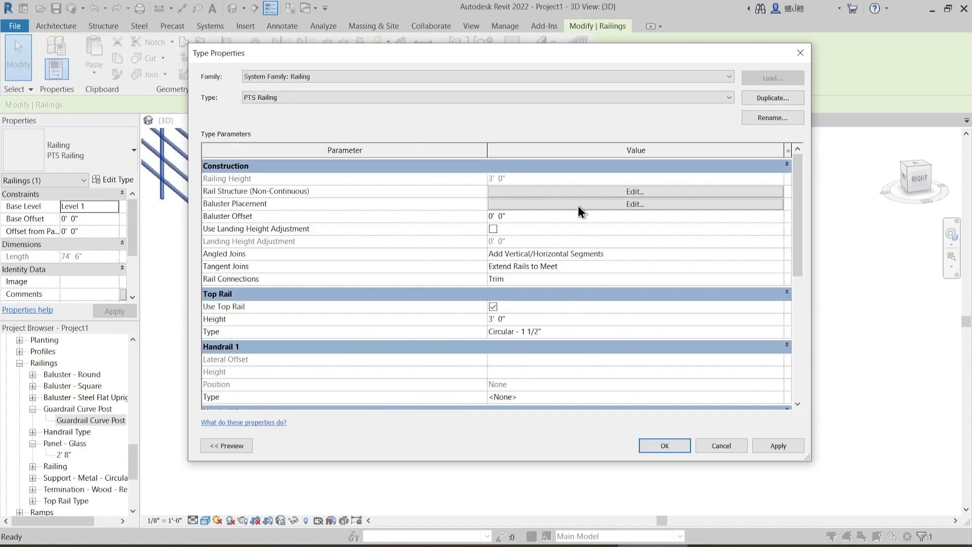
- Turn off Use Top Rail for the PTS Railing type and check its baluster placement without changing it
{"action": "left_click", "coordinate": [493, 307]}
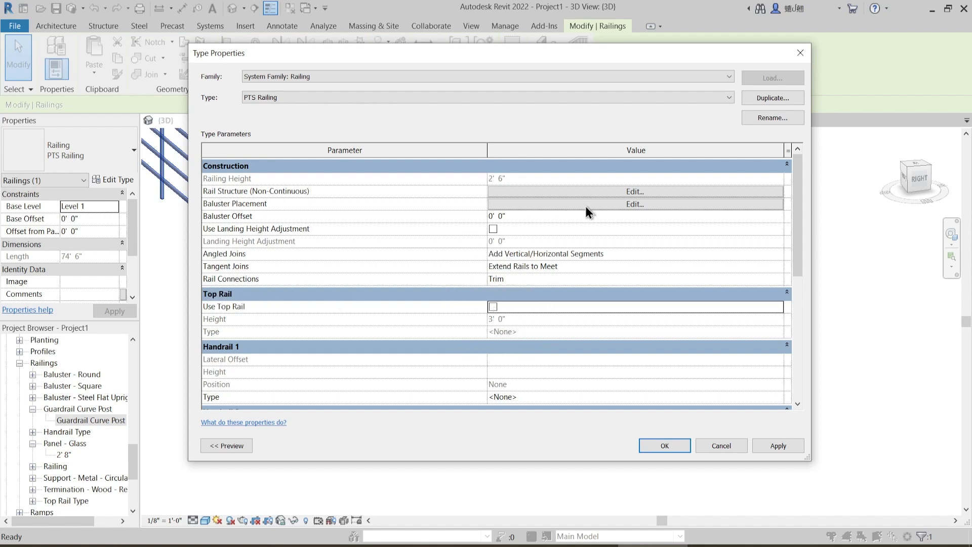
{"action": "left_click", "coordinate": [625, 204]}
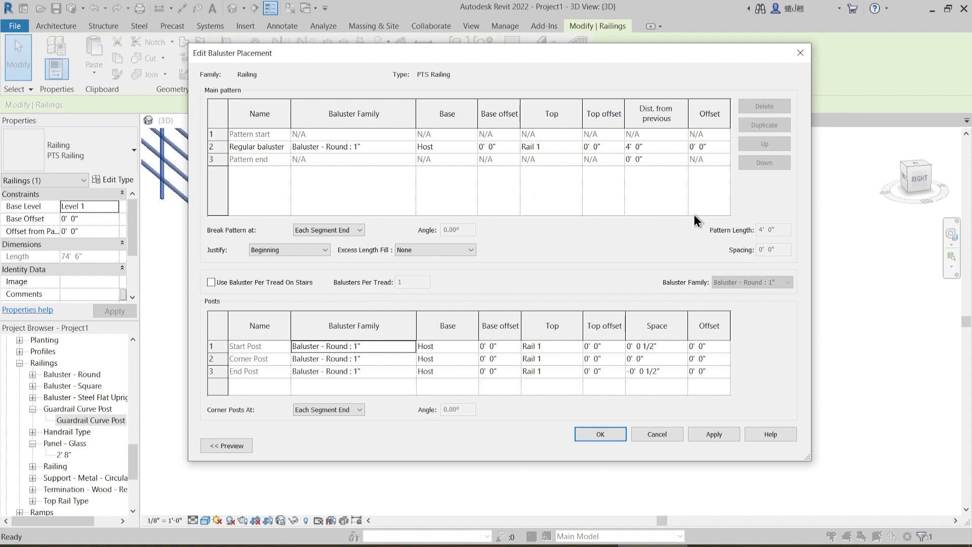
{"action": "left_click", "coordinate": [661, 435]}
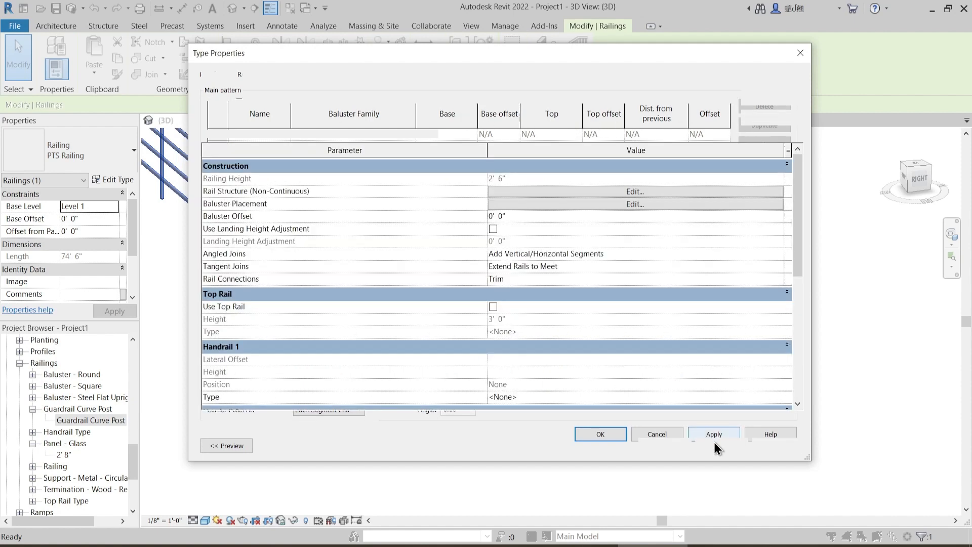
- Delete Rail 2 through Rail 5 from the PTS Railing's non-continuous rail structure
{"action": "left_click", "coordinate": [610, 192]}
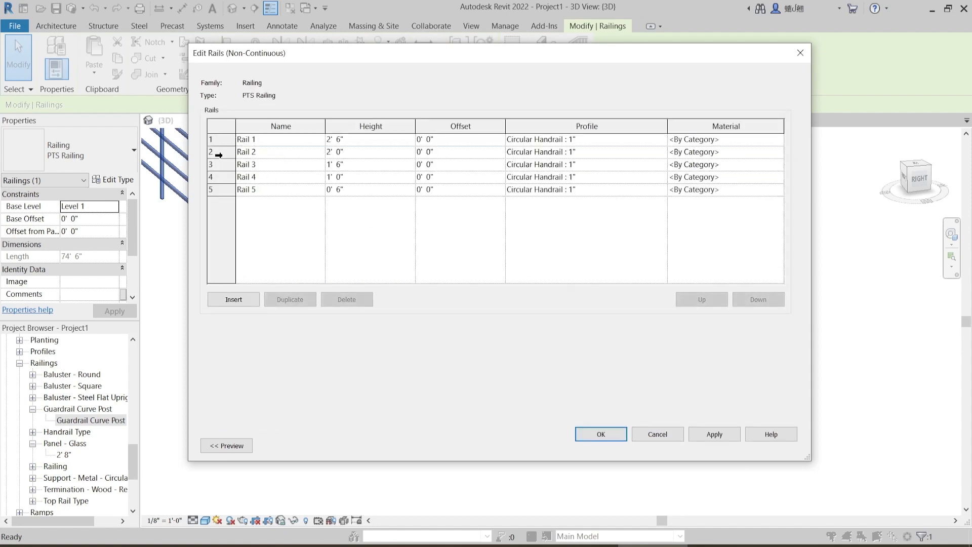
{"action": "left_click", "coordinate": [214, 152]}
{"action": "left_click", "coordinate": [348, 303]}
{"action": "left_click", "coordinate": [348, 303]}
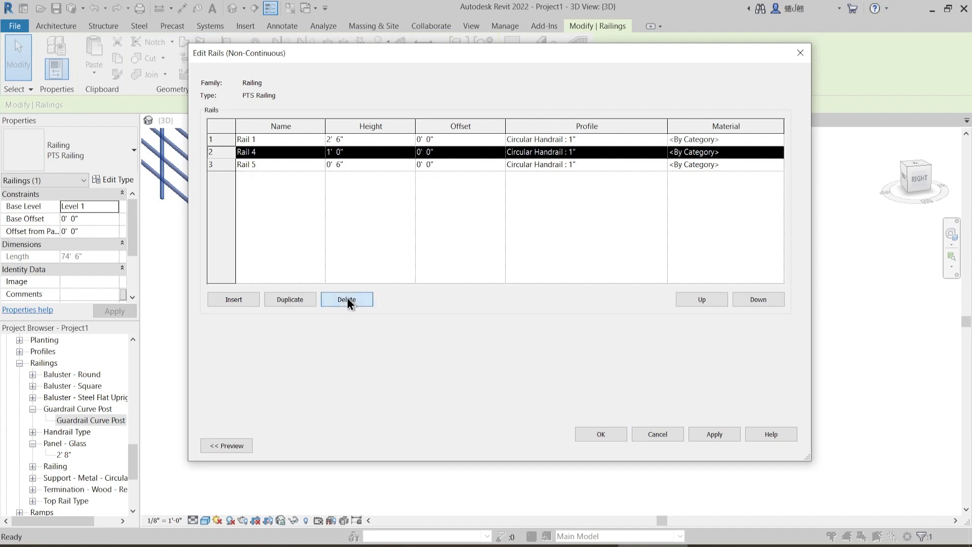
{"action": "left_click", "coordinate": [347, 302]}
{"action": "left_click", "coordinate": [348, 302]}
- Set the height of Rail 1 to 3' 6" and apply the rail structure
{"action": "left_click", "coordinate": [329, 143]}
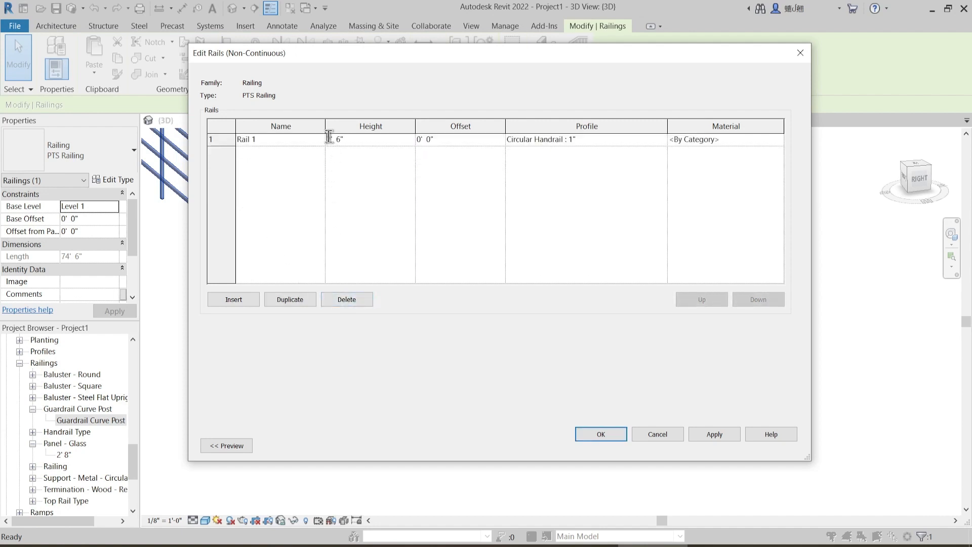
{"action": "type", "text": "3"}
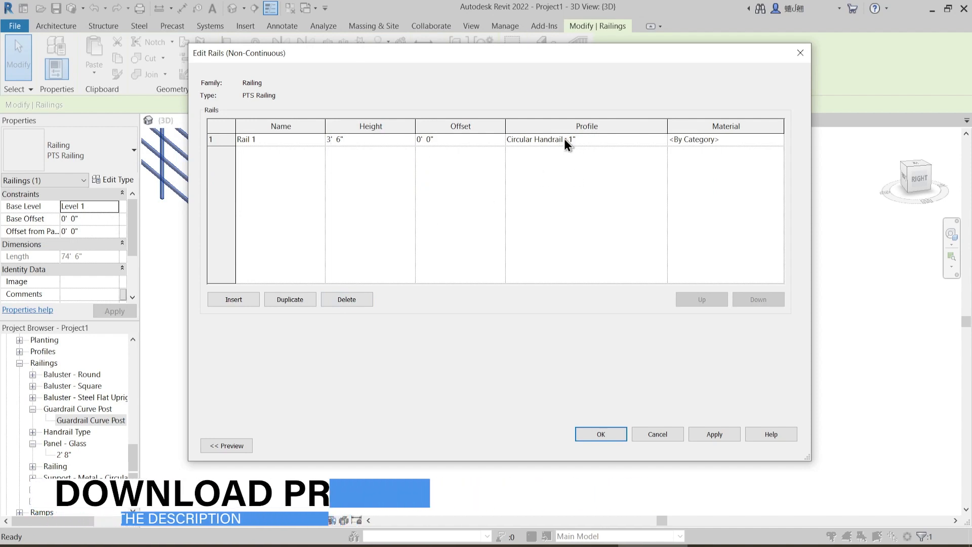
{"action": "left_click", "coordinate": [712, 433]}
{"action": "left_click", "coordinate": [601, 434]}
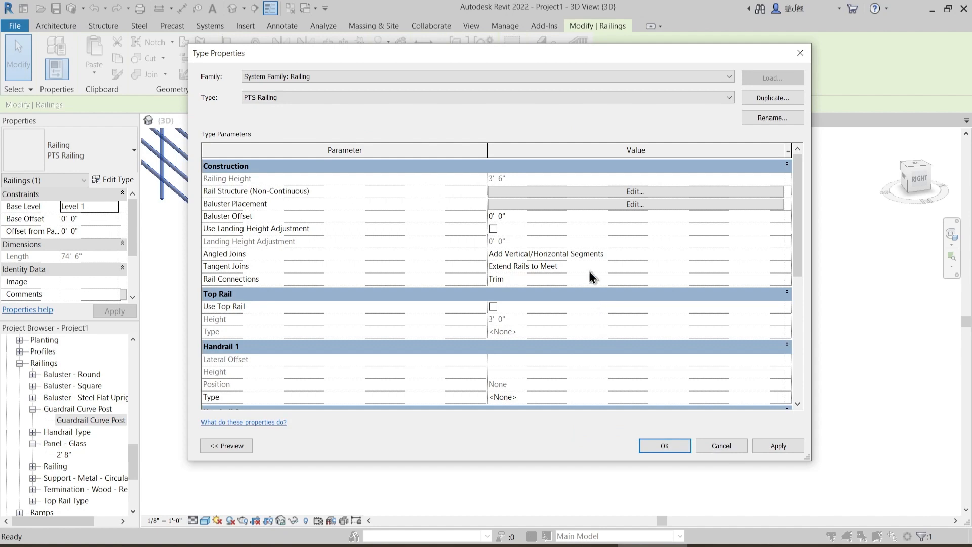
- In the baluster placement's main pattern, set the regular baluster's family to Guardrail Curve Post : Guardrail Curve Post
{"action": "left_click", "coordinate": [609, 206]}
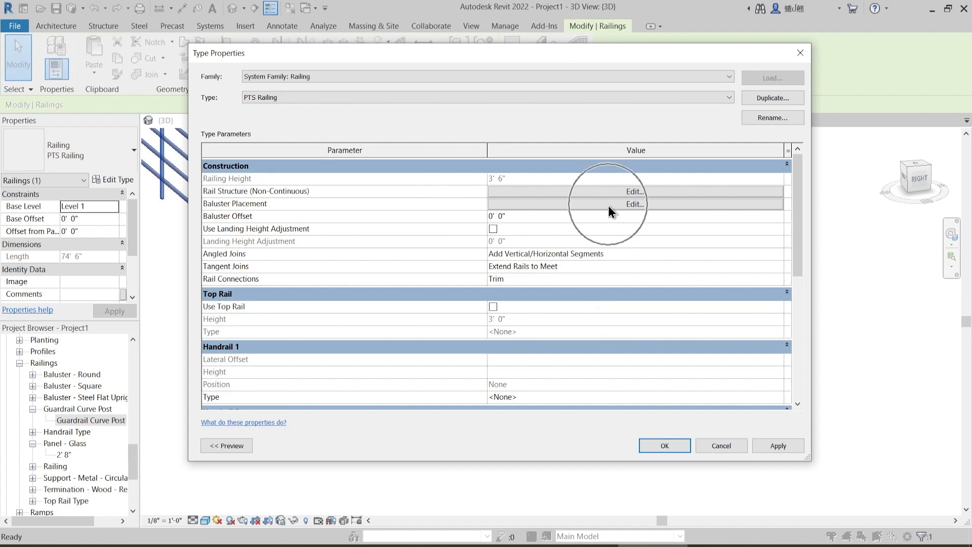
{"action": "left_click", "coordinate": [405, 146]}
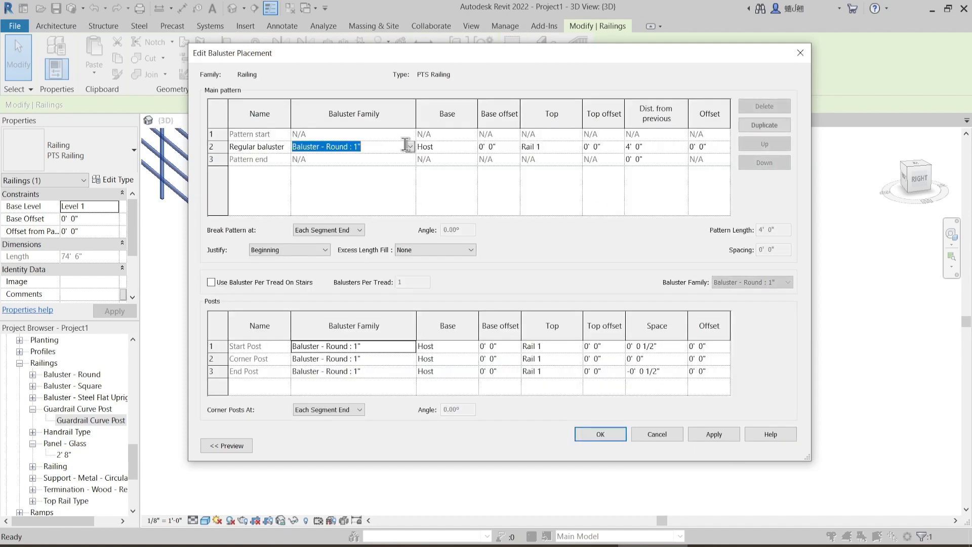
{"action": "left_click", "coordinate": [408, 146]}
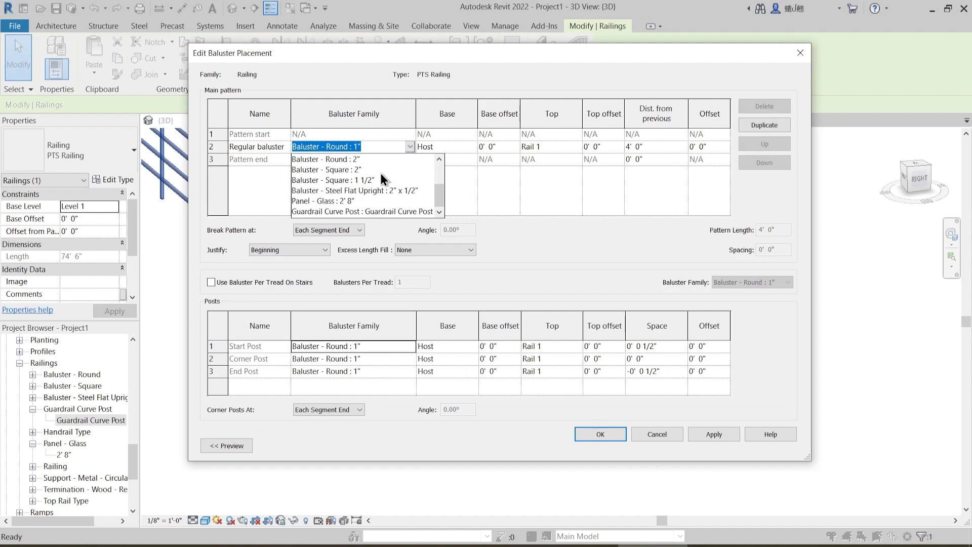
{"action": "left_click", "coordinate": [372, 212]}
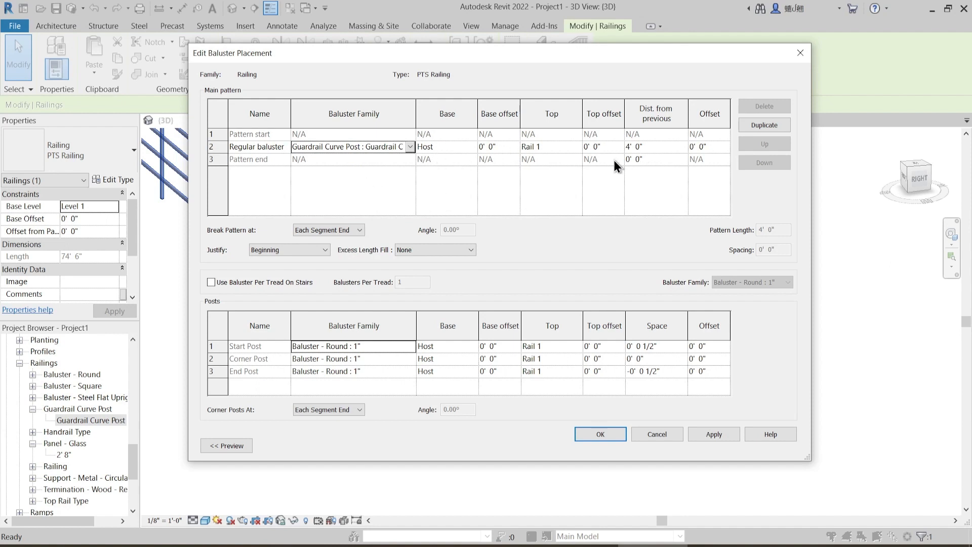
- Set the Start Post's baluster family to Guardrail Curve Post : Guardrail Curve Post
{"action": "left_click", "coordinate": [404, 344]}
{"action": "left_click", "coordinate": [409, 345]}
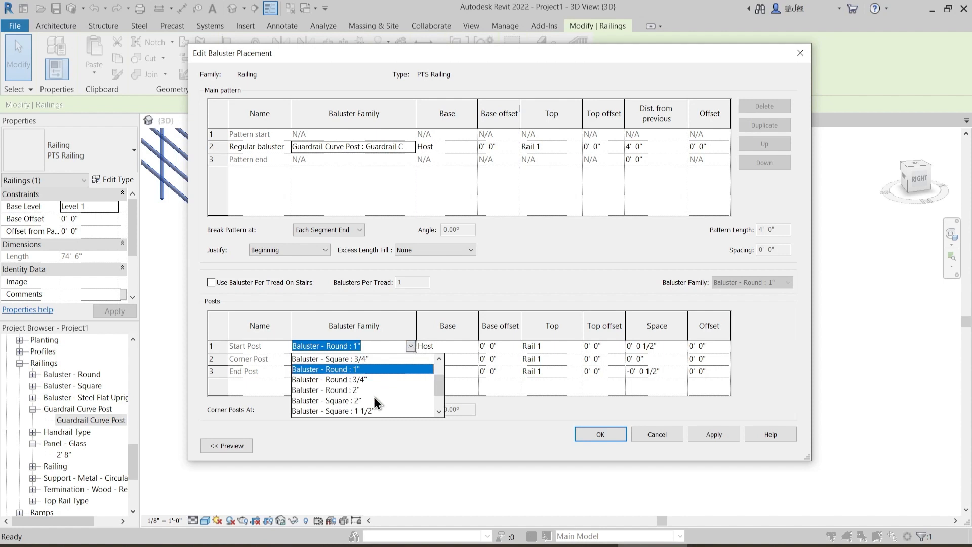
{"action": "scroll", "coordinate": [373, 396], "scroll_direction": "down", "scroll_amount": 1}
{"action": "left_click", "coordinate": [373, 410]}
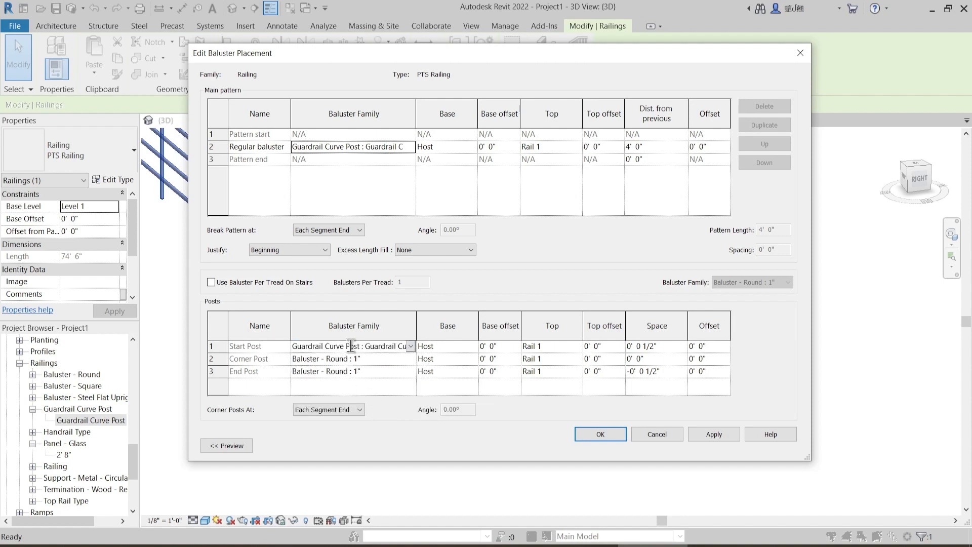
- Copy the Start Post's Guardrail Curve Post family to the Corner Post and End Post, and apply the baluster placement
{"action": "left_click", "coordinate": [350, 346]}
{"action": "left_click", "coordinate": [351, 346]}
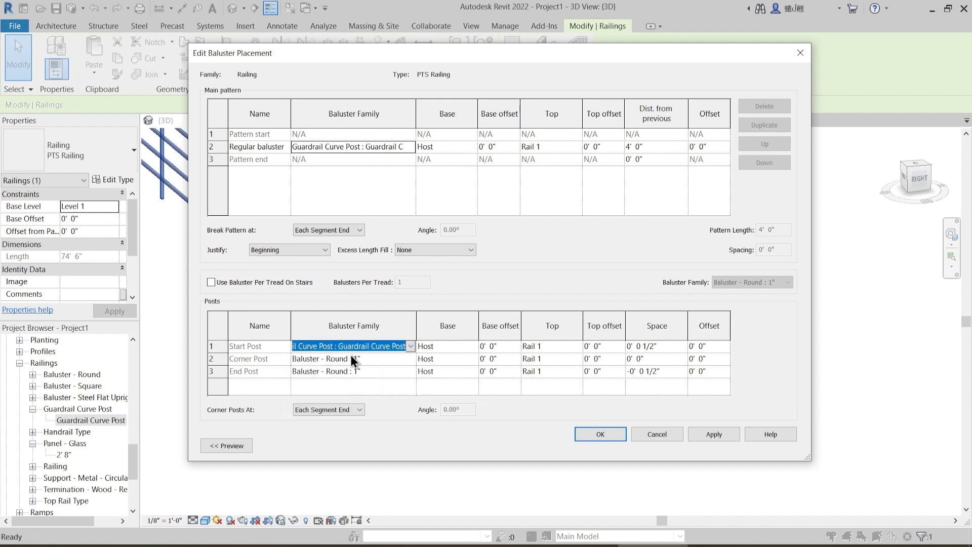
{"action": "double_click", "coordinate": [353, 359]}
{"action": "type", "text": "Guardrail Curve Post : Guardrail Curve Post"}
{"action": "left_click", "coordinate": [353, 358]}
{"action": "left_click", "coordinate": [353, 371]}
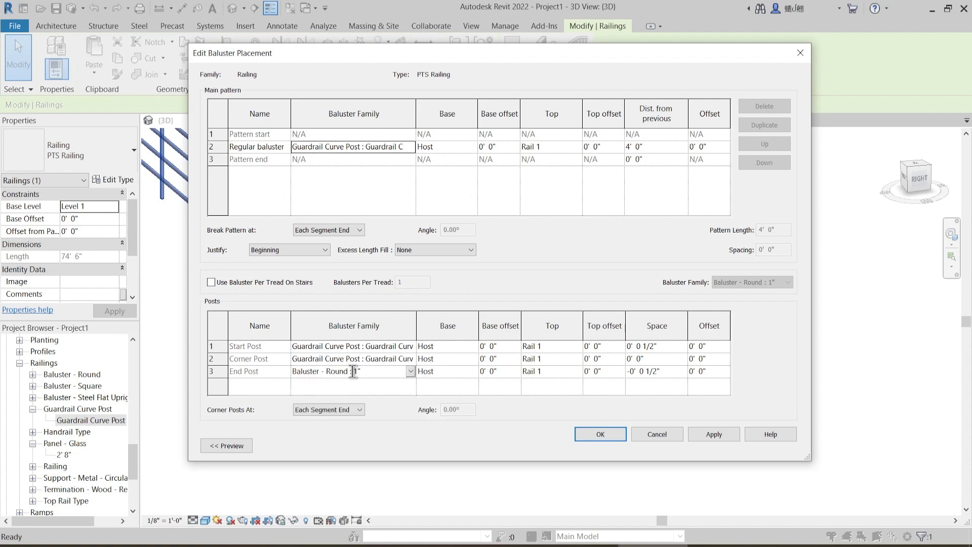
{"action": "left_click", "coordinate": [353, 371]}
{"action": "type", "text": "Guardrail Curve Post : Guardrail Curve Post"}
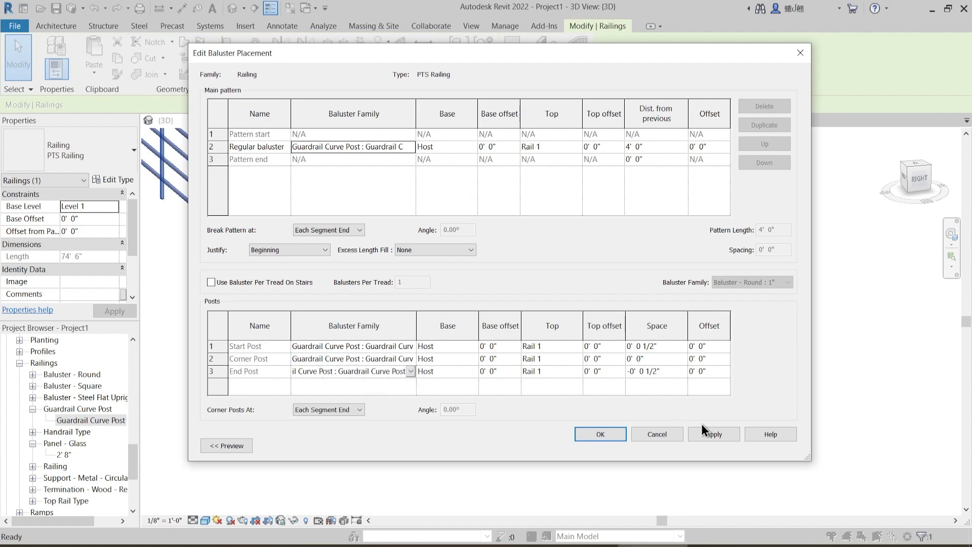
{"action": "left_click", "coordinate": [709, 433]}
{"action": "left_click", "coordinate": [608, 435]}
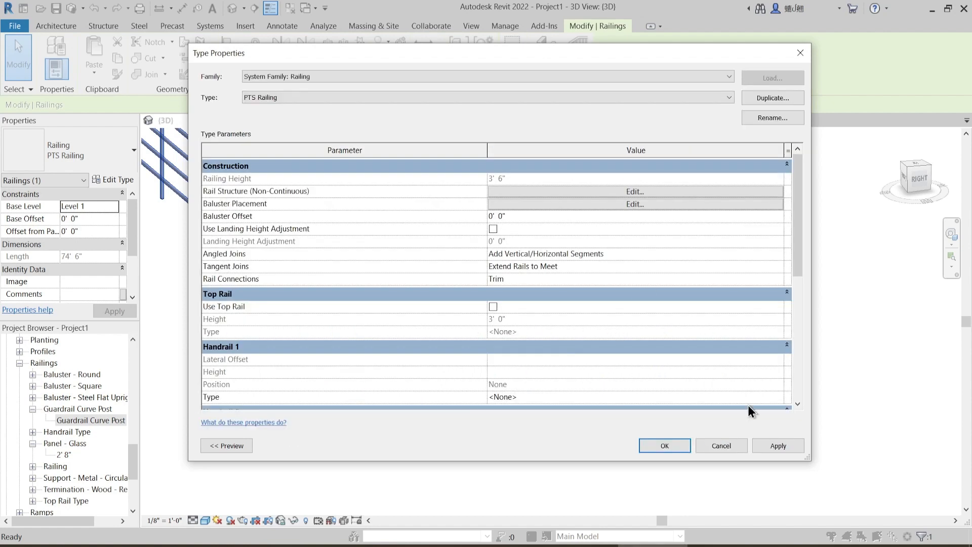
- Preview the PTS Railing type in Elevation: Left and apply the type changes to the railing
{"action": "left_click", "coordinate": [229, 450]}
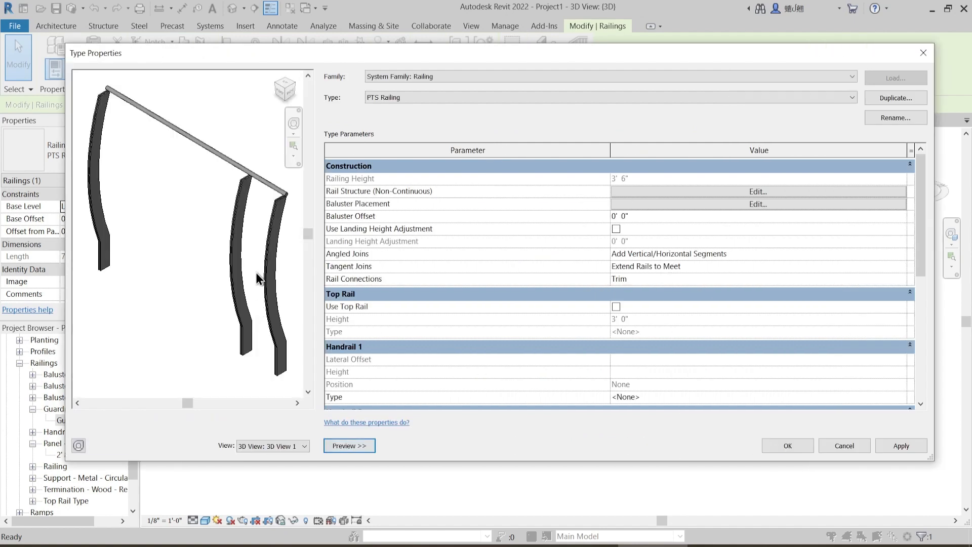
{"action": "left_click", "coordinate": [260, 444]}
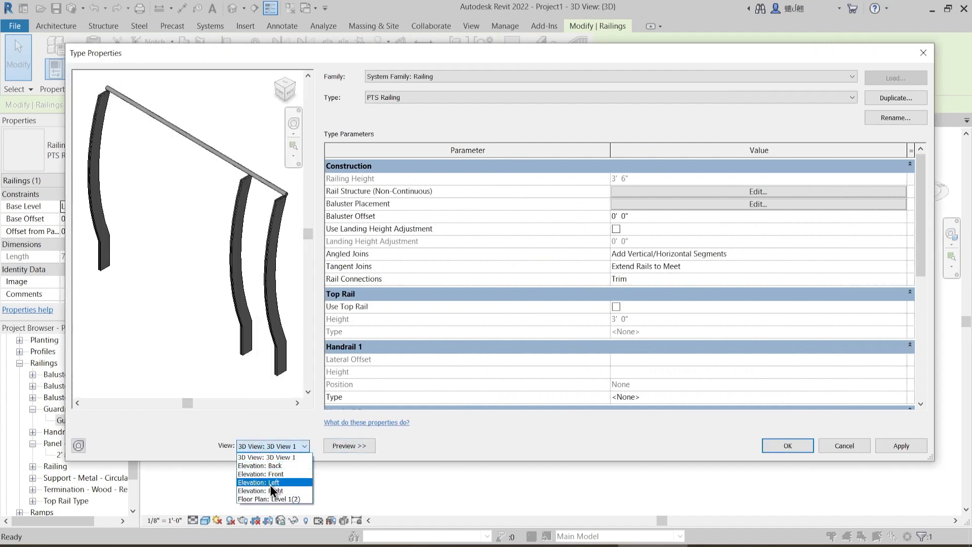
{"action": "left_click", "coordinate": [269, 484]}
{"action": "scroll", "coordinate": [225, 174], "scroll_direction": "down", "scroll_amount": 3}
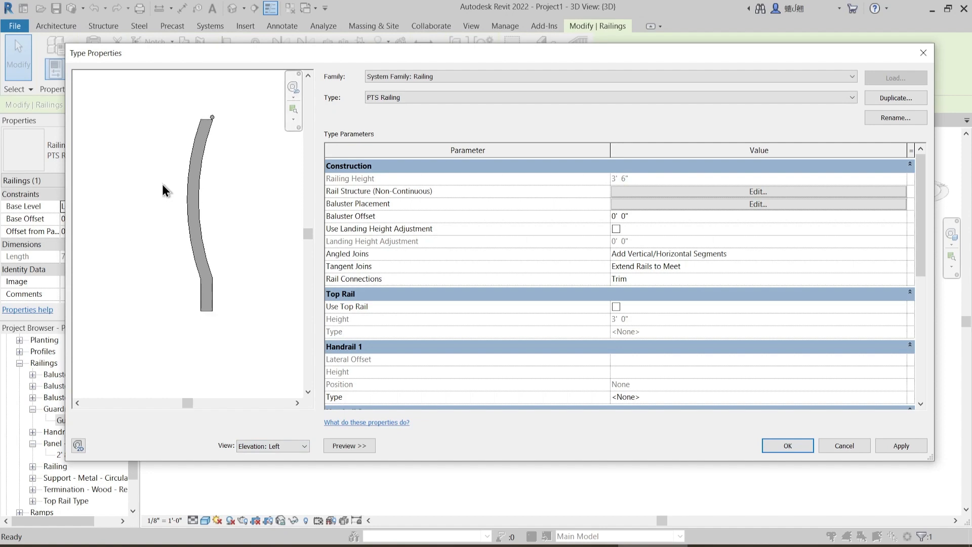
{"action": "left_click", "coordinate": [882, 439]}
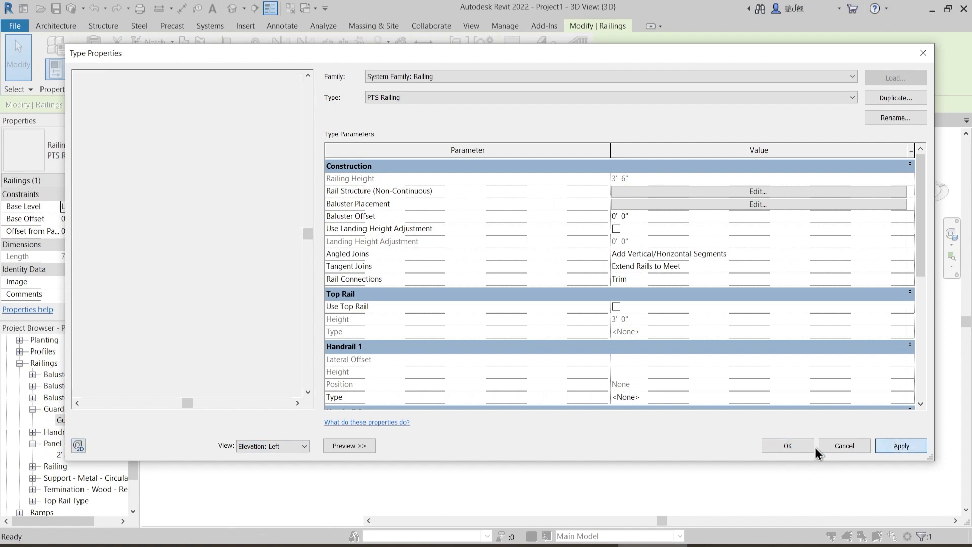
{"action": "left_click", "coordinate": [797, 451]}
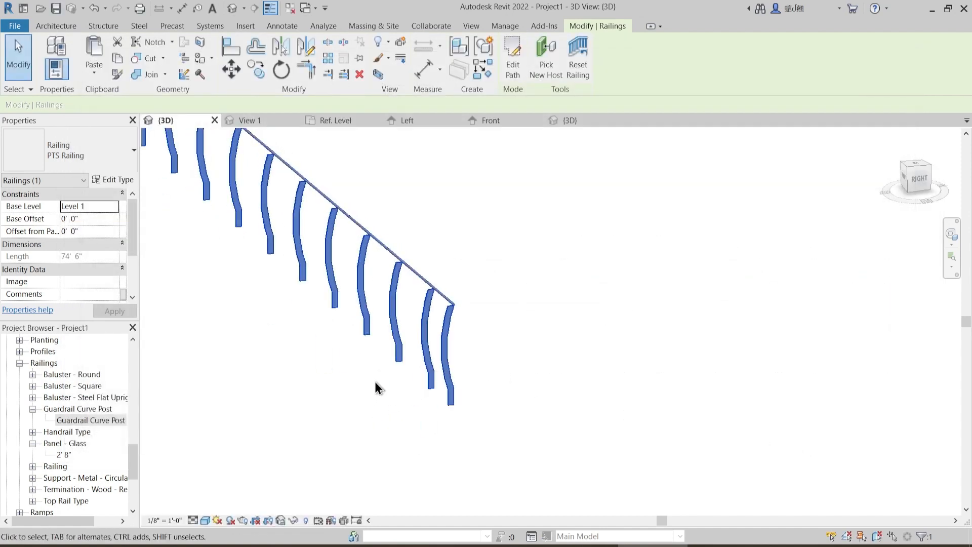
- Examine the curved posts along the railing in 3D and check the Top reference plane's height in the post family's Front elevation
{"action": "scroll", "coordinate": [377, 387], "scroll_direction": "down", "scroll_amount": 2}
{"action": "left_click", "coordinate": [391, 380]}
{"action": "scroll", "coordinate": [465, 347], "scroll_direction": "up", "scroll_amount": 3}
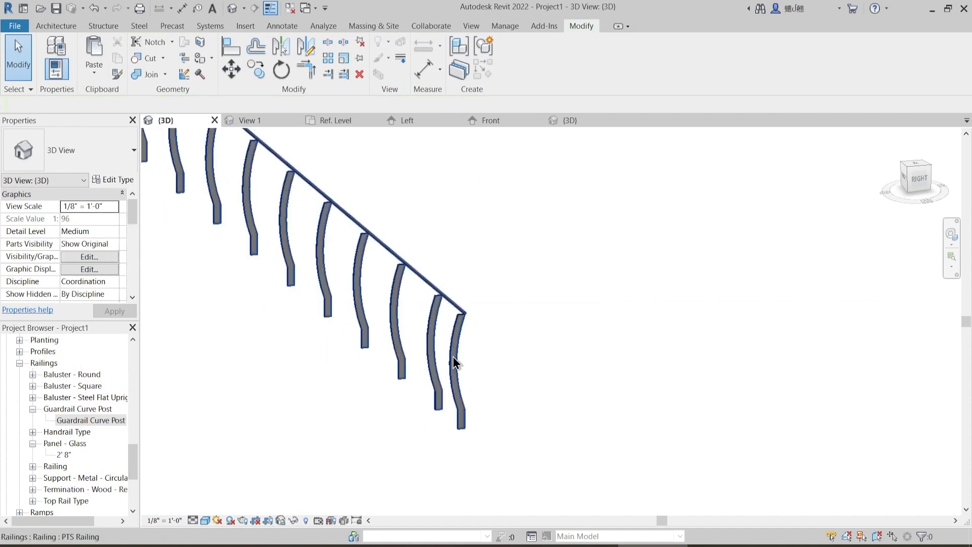
{"action": "scroll", "coordinate": [442, 334], "scroll_direction": "down", "scroll_amount": 2}
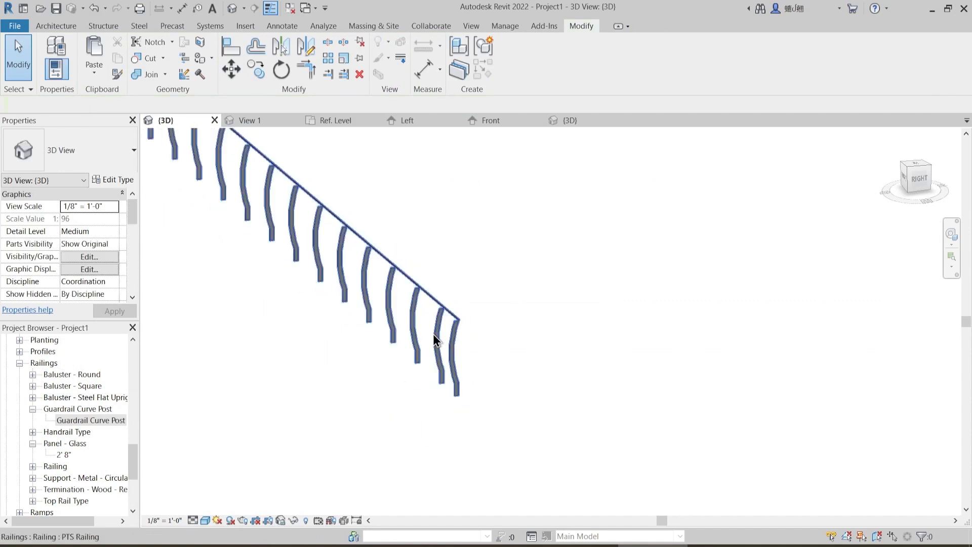
{"action": "middle_click_drag", "start_coordinate": [522, 333], "coordinate": [548, 312]}
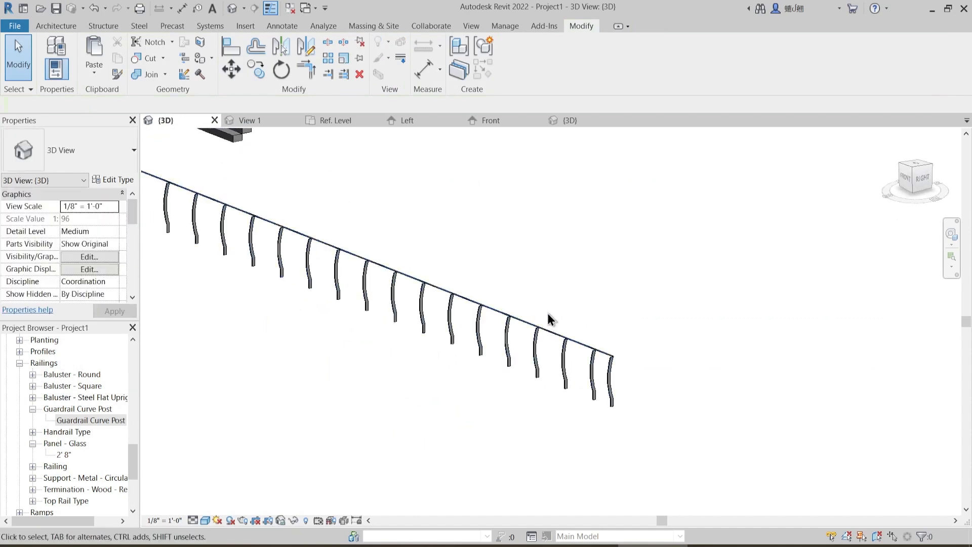
{"action": "scroll", "coordinate": [548, 313], "scroll_direction": "down", "scroll_amount": 2}
{"action": "left_click", "coordinate": [521, 123]}
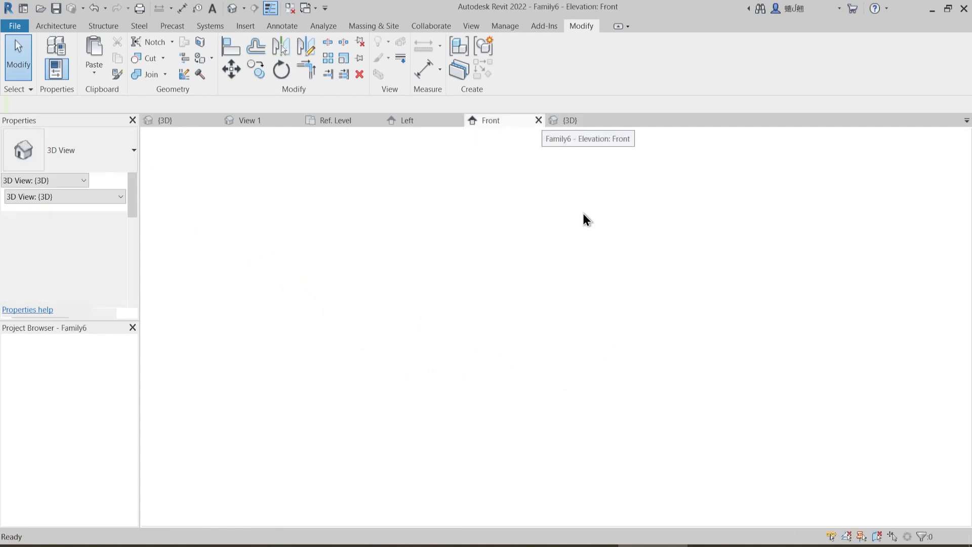
{"action": "left_click", "coordinate": [542, 177]}
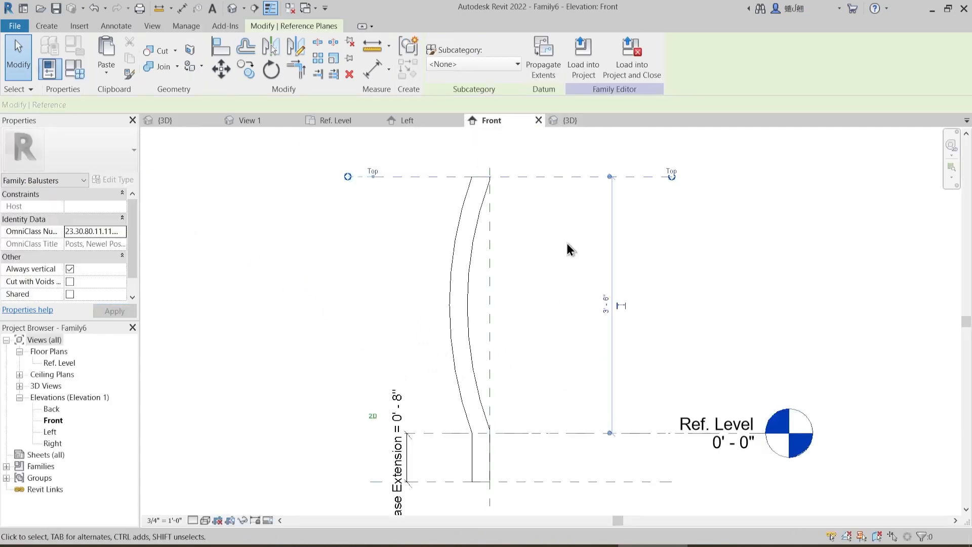
{"action": "key", "text": "Escape"}
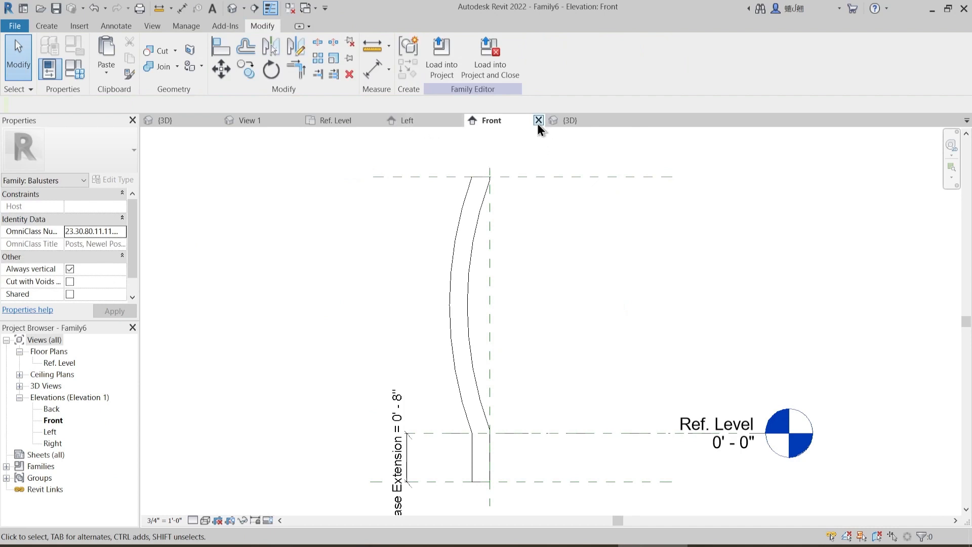
- Close the post family's 3D and Front elevation views and return to the project's 3D view
{"action": "left_click", "coordinate": [566, 120]}
{"action": "left_click", "coordinate": [619, 119]}
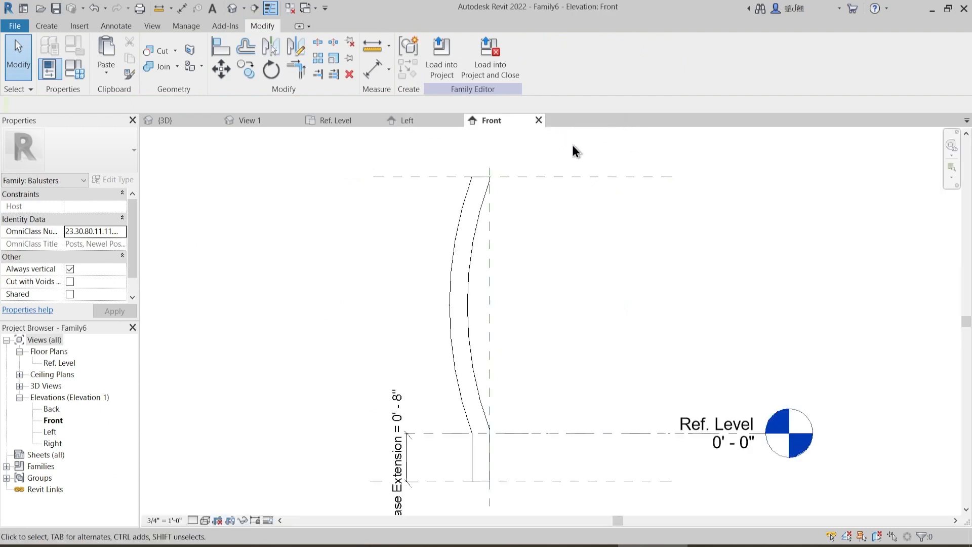
{"action": "left_click", "coordinate": [539, 120]}
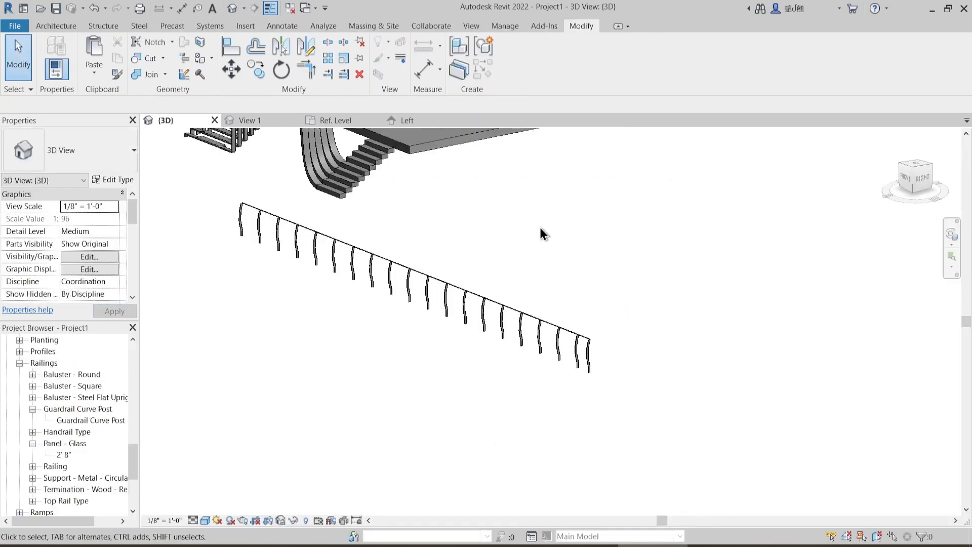
- Reopen the PTS Railing's rail structure and check Rail 1's settings without changing them
{"action": "middle_click_drag", "start_coordinate": [624, 397], "coordinate": [347, 438], "text": "shift"}
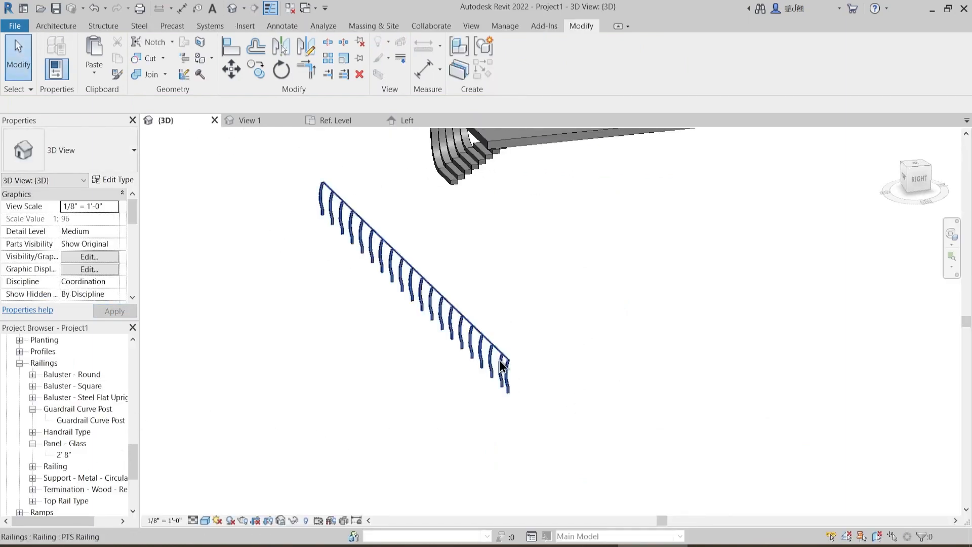
{"action": "scroll", "coordinate": [509, 363], "scroll_direction": "up", "scroll_amount": 3}
{"action": "mouse_move", "coordinate": [510, 363]}
{"action": "middle_mouse_down", "text": "shift"}
{"action": "mouse_move", "coordinate": [547, 401]}
{"action": "mouse_move", "coordinate": [646, 358]}
{"action": "mouse_move", "coordinate": [514, 350]}
{"action": "middle_mouse_up", "text": "shift"}
{"action": "left_click", "coordinate": [515, 350]}
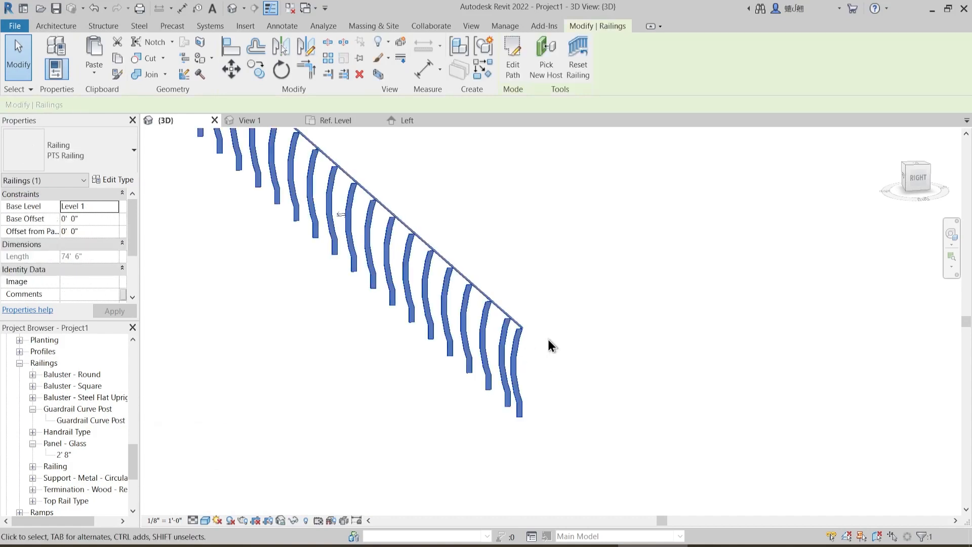
{"action": "left_click", "coordinate": [120, 180]}
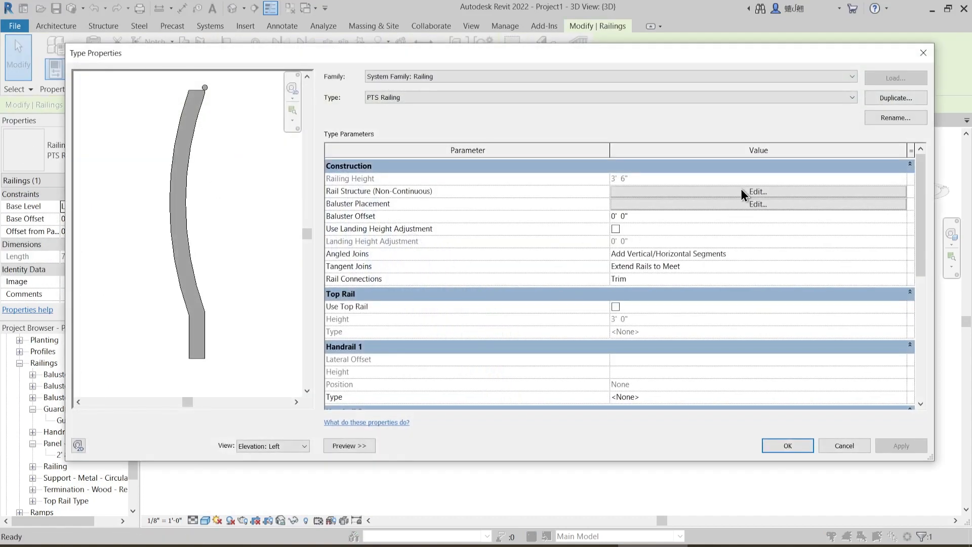
{"action": "left_click", "coordinate": [741, 191]}
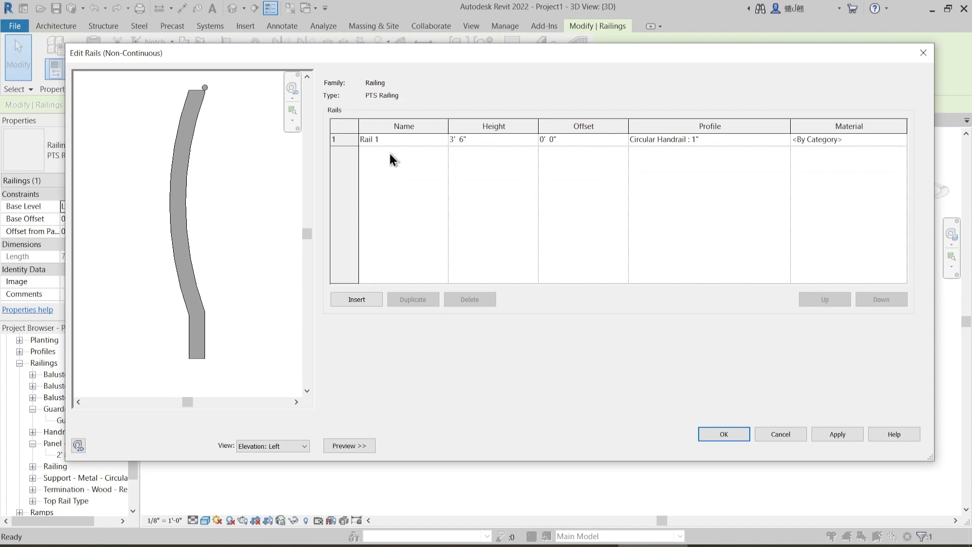
{"action": "left_click", "coordinate": [440, 137]}
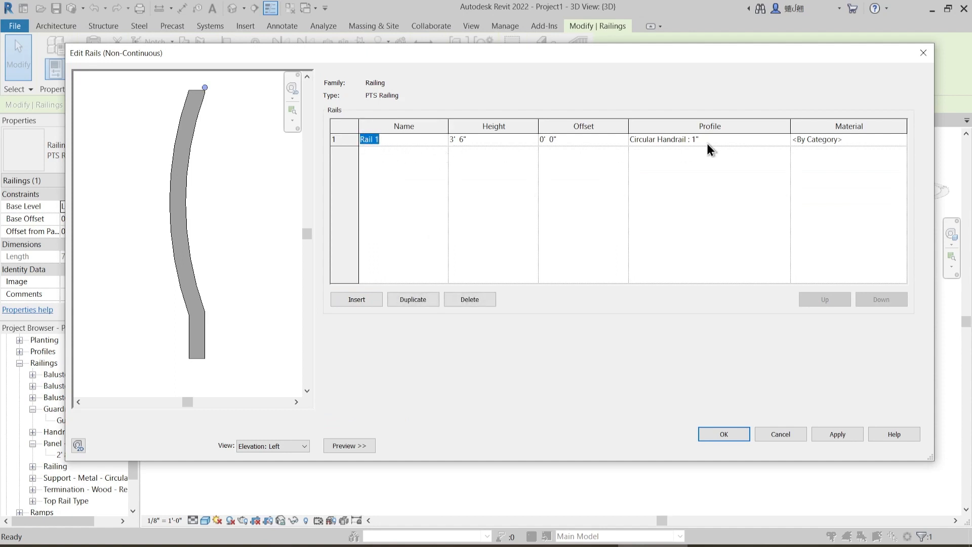
{"action": "left_click", "coordinate": [673, 140]}
{"action": "key", "text": "Return"}
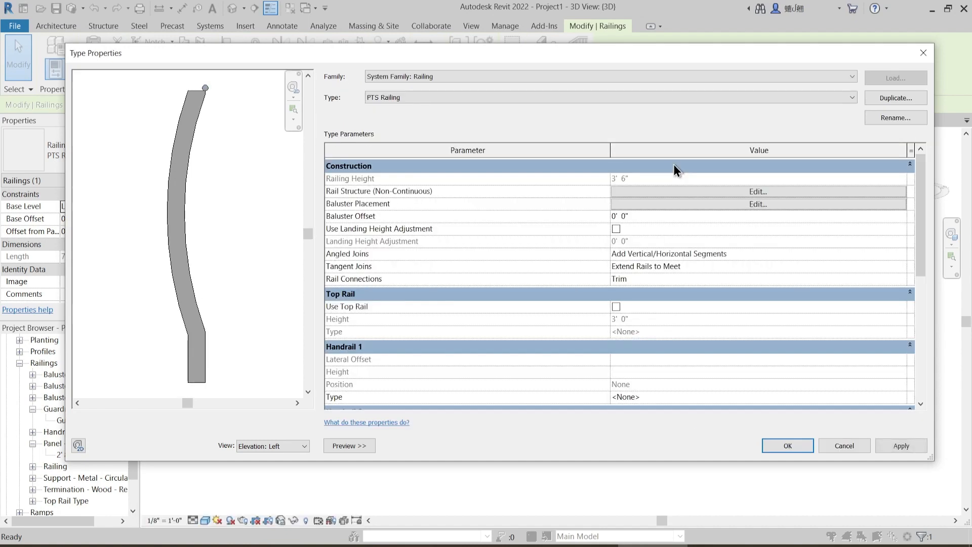
{"action": "key", "text": "Return"}
{"action": "left_click", "coordinate": [632, 288]}
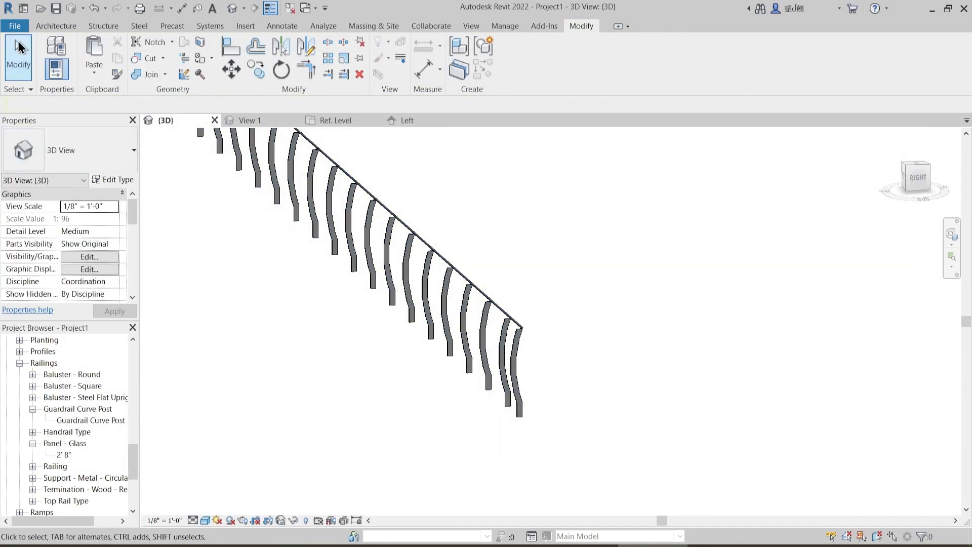
- Create a new family from the English-Imperial Profile-Rail template
{"action": "left_click", "coordinate": [16, 26]}
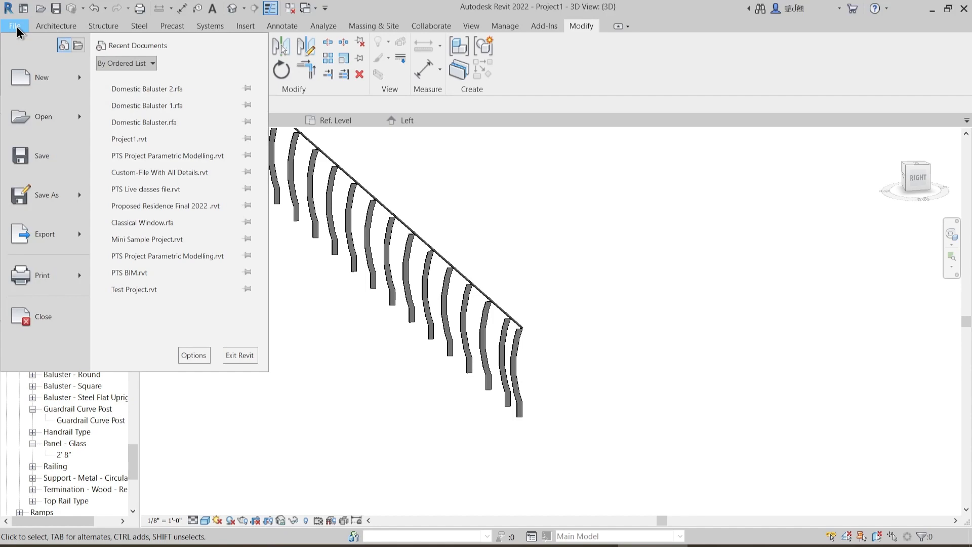
{"action": "left_click", "coordinate": [44, 78]}
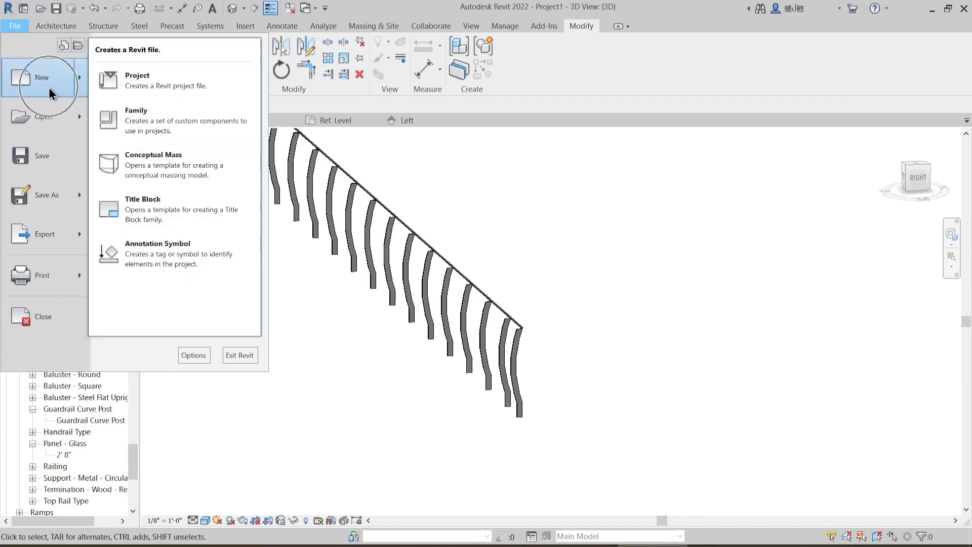
{"action": "left_click", "coordinate": [149, 121]}
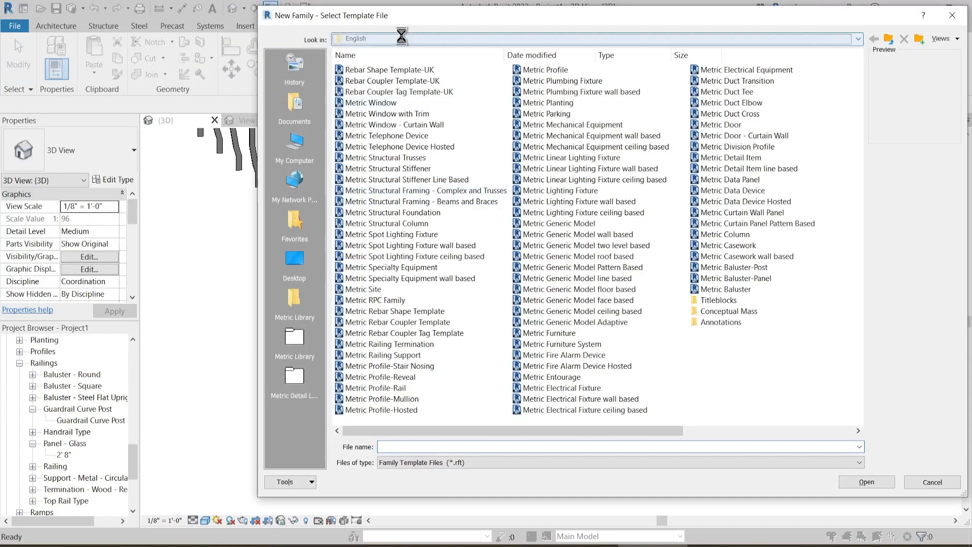
{"action": "left_click", "coordinate": [401, 36]}
{"action": "left_click", "coordinate": [435, 113]}
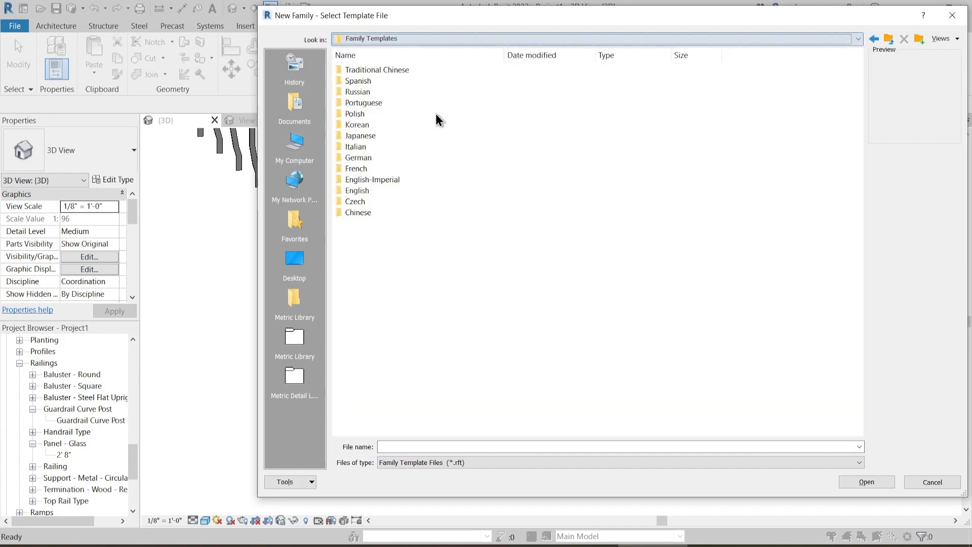
{"action": "double_click", "coordinate": [387, 179]}
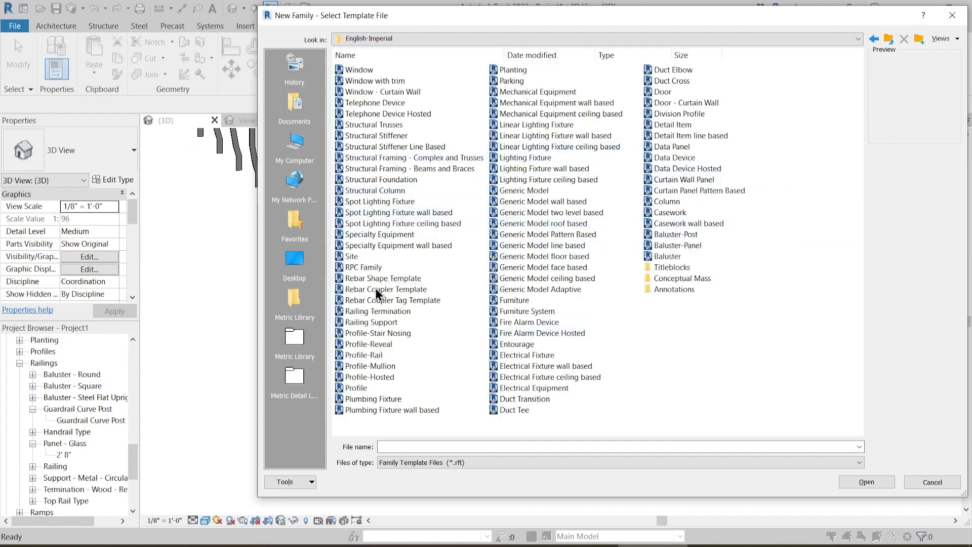
{"action": "left_click", "coordinate": [374, 355]}
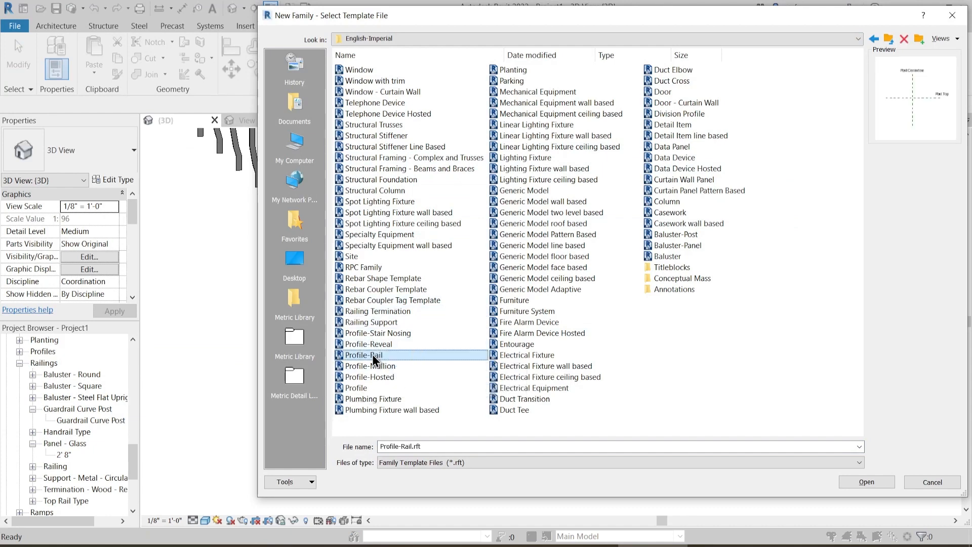
{"action": "left_click", "coordinate": [843, 481]}
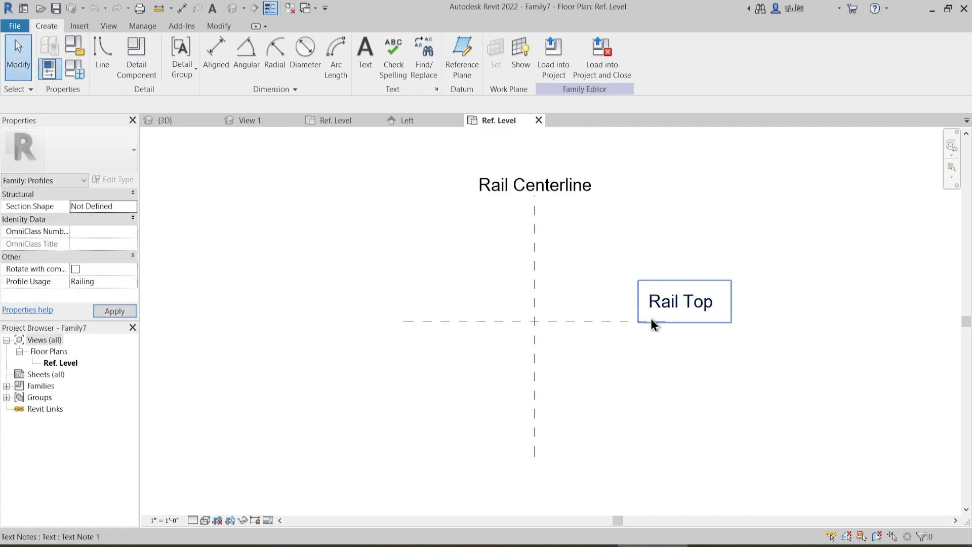
- Draw a horizontal profile line about 3" long on the Rail Top reference plane, crossing the rail centerline
{"action": "middle_click_drag", "start_coordinate": [651, 319], "coordinate": [588, 326]}
{"action": "mouse_move", "coordinate": [523, 279]}
{"action": "middle_mouse_down"}
{"action": "mouse_move", "coordinate": [548, 259]}
{"action": "mouse_move", "coordinate": [547, 301]}
{"action": "middle_mouse_up"}
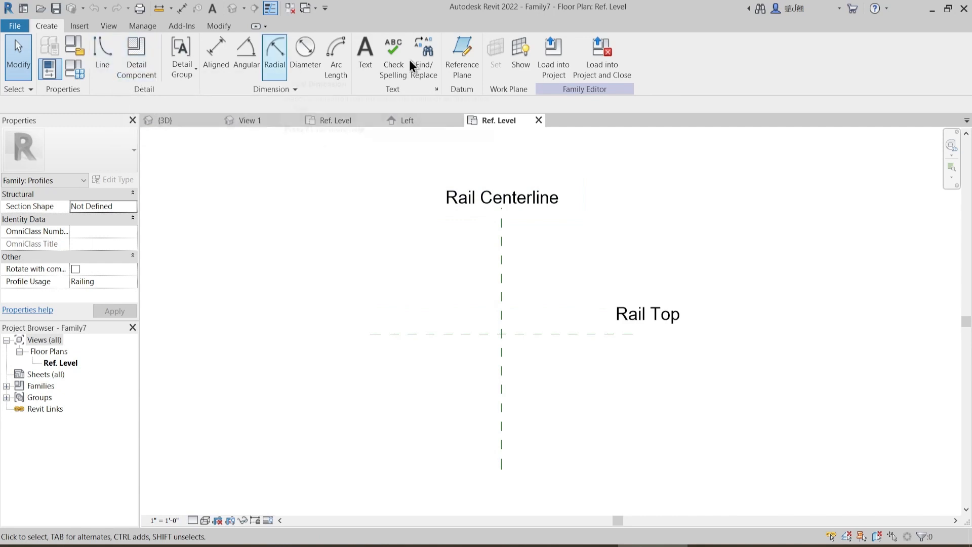
{"action": "scroll", "coordinate": [553, 281], "scroll_direction": "up", "scroll_amount": 1}
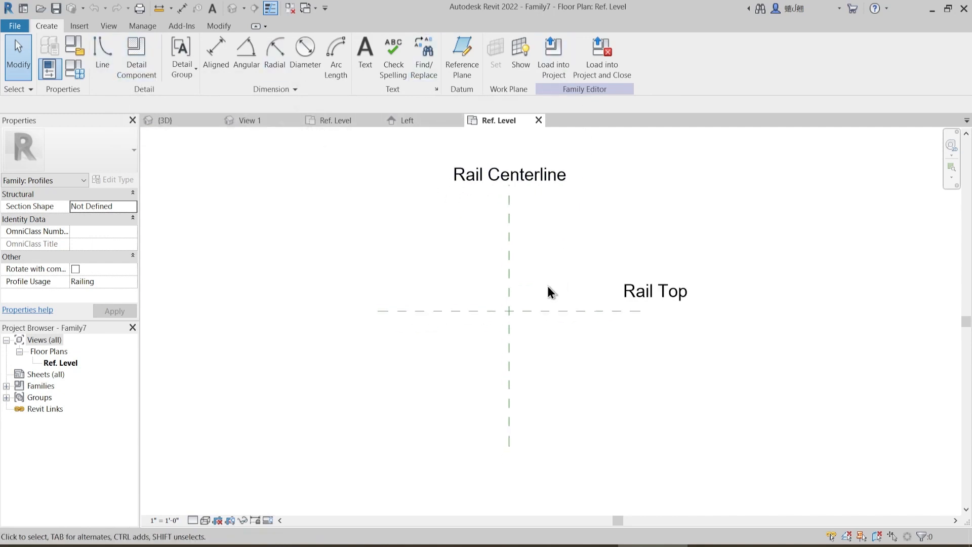
{"action": "scroll", "coordinate": [547, 291], "scroll_direction": "up", "scroll_amount": 2}
{"action": "middle_click_drag", "start_coordinate": [547, 290], "coordinate": [540, 268]}
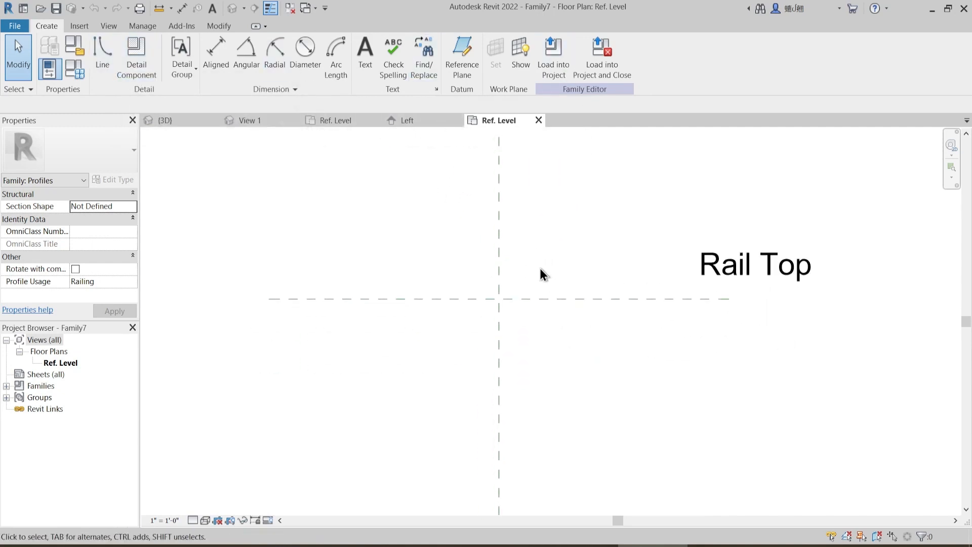
{"action": "left_click", "coordinate": [102, 53]}
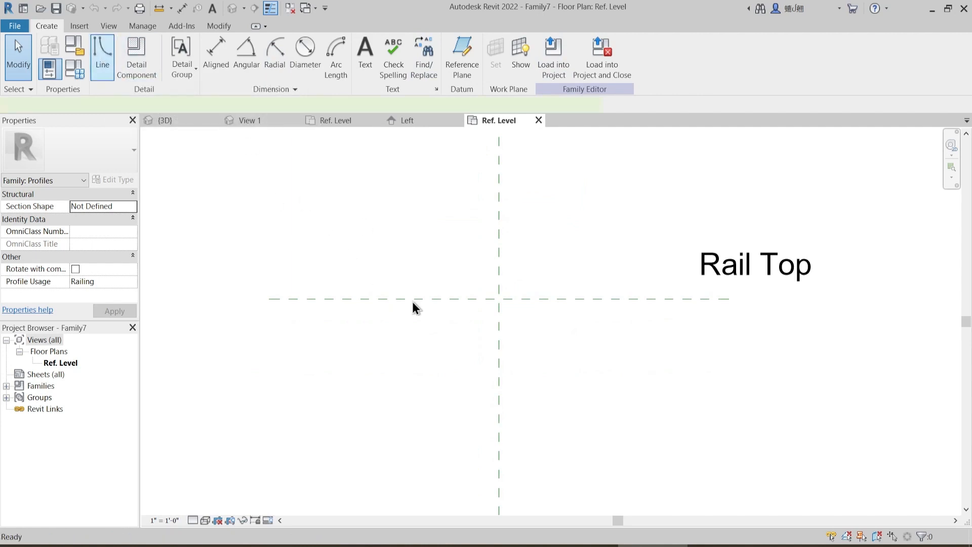
{"action": "scroll", "coordinate": [486, 309], "scroll_direction": "up", "scroll_amount": 1}
{"action": "left_click", "coordinate": [477, 294]}
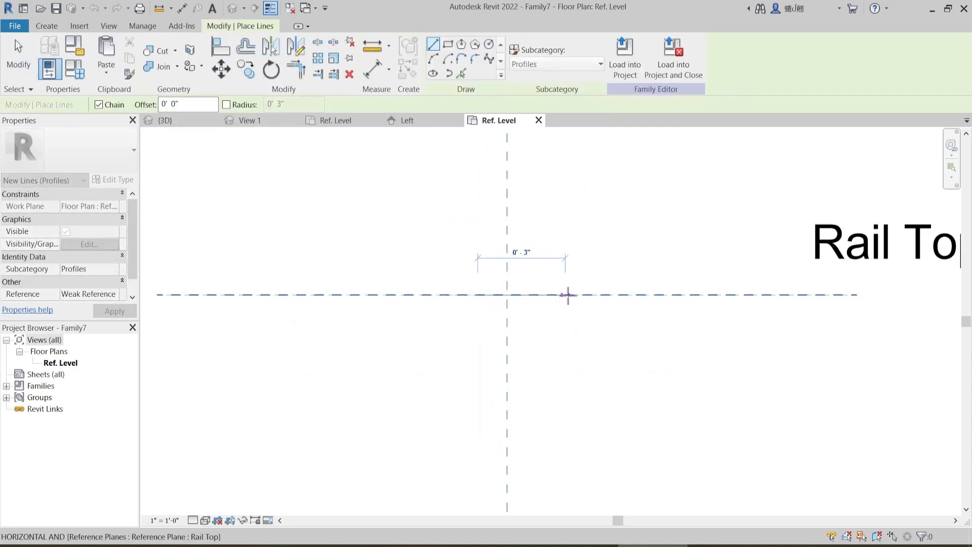
{"action": "left_click", "coordinate": [565, 294]}
{"action": "key", "text": "Escape"}
{"action": "key", "text": "Escape"}
- Try to align the right end of the horizontal line with the rail centerline
{"action": "left_click", "coordinate": [521, 294]}
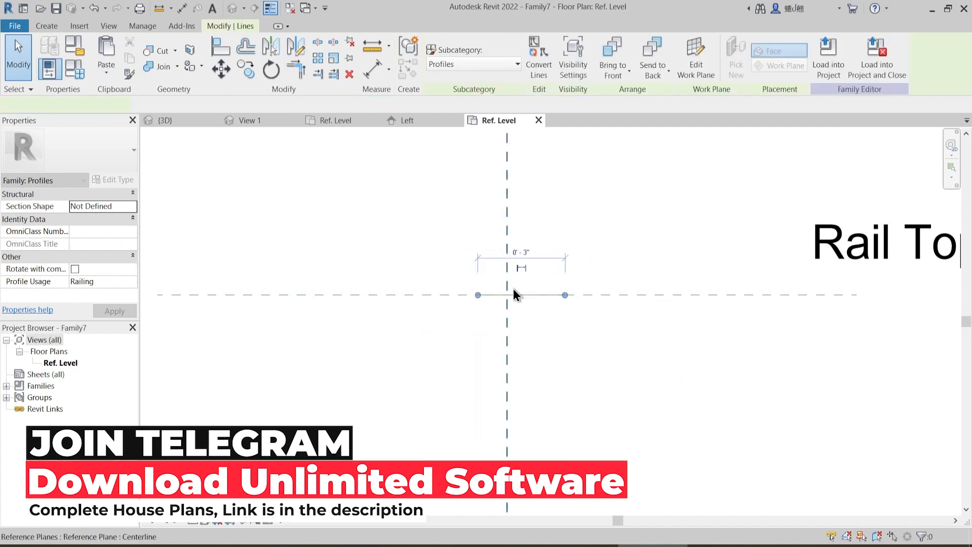
{"action": "left_click", "coordinate": [528, 254]}
{"action": "left_click", "coordinate": [555, 336]}
{"action": "middle_click_drag", "start_coordinate": [567, 343], "coordinate": [565, 363]}
{"action": "left_click", "coordinate": [545, 330]}
{"action": "left_click", "coordinate": [533, 313]}
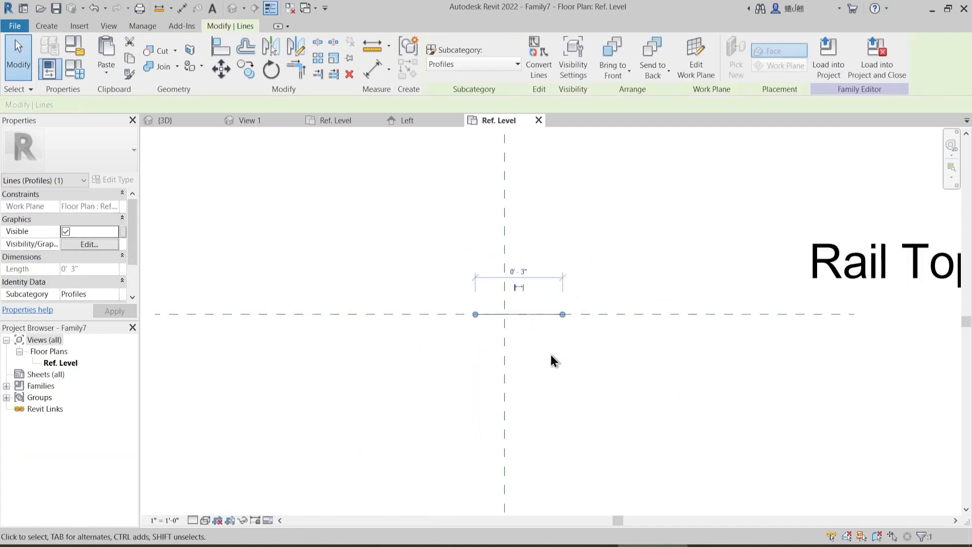
{"action": "left_click", "coordinate": [526, 345]}
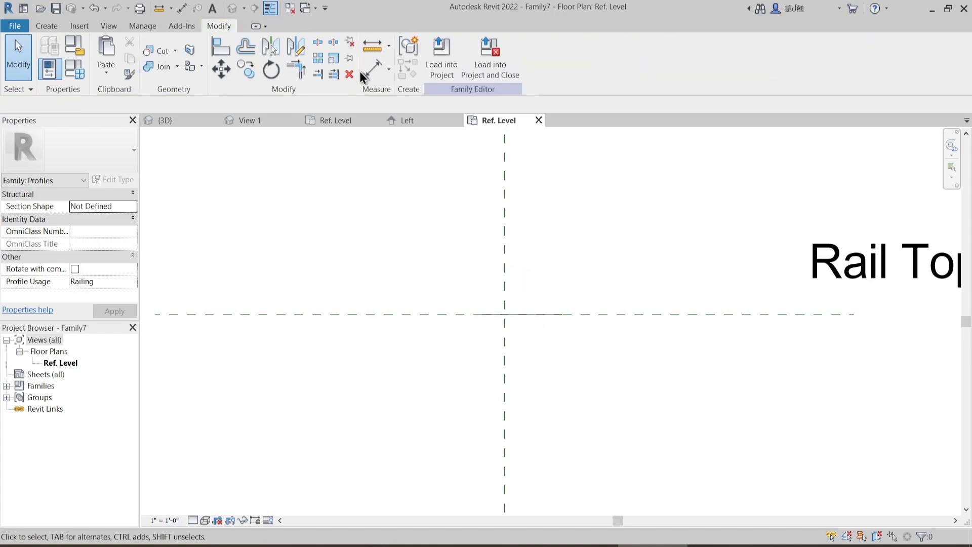
{"action": "key", "text": "a"}
{"action": "key", "text": "l"}
{"action": "left_click", "coordinate": [508, 351]}
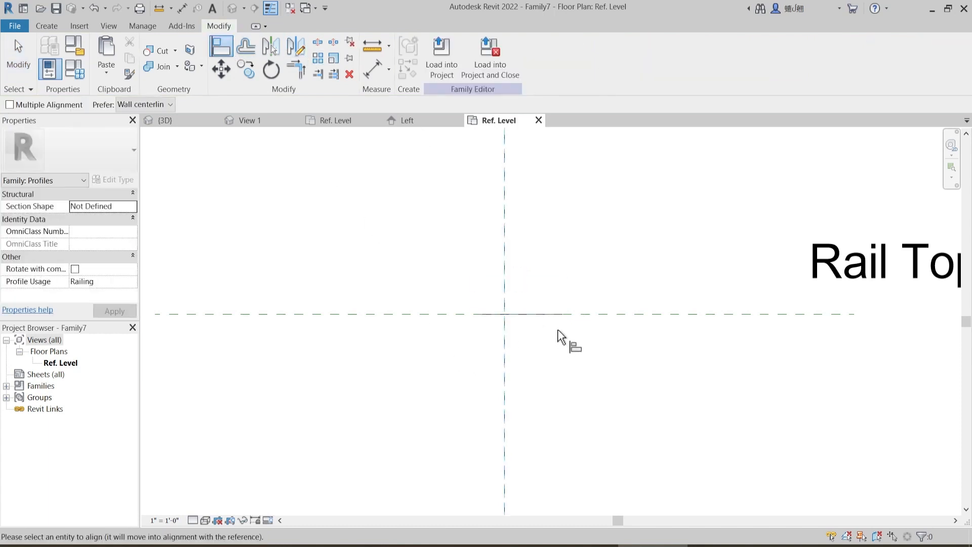
{"action": "left_click", "coordinate": [564, 315]}
{"action": "key", "text": "Escape"}
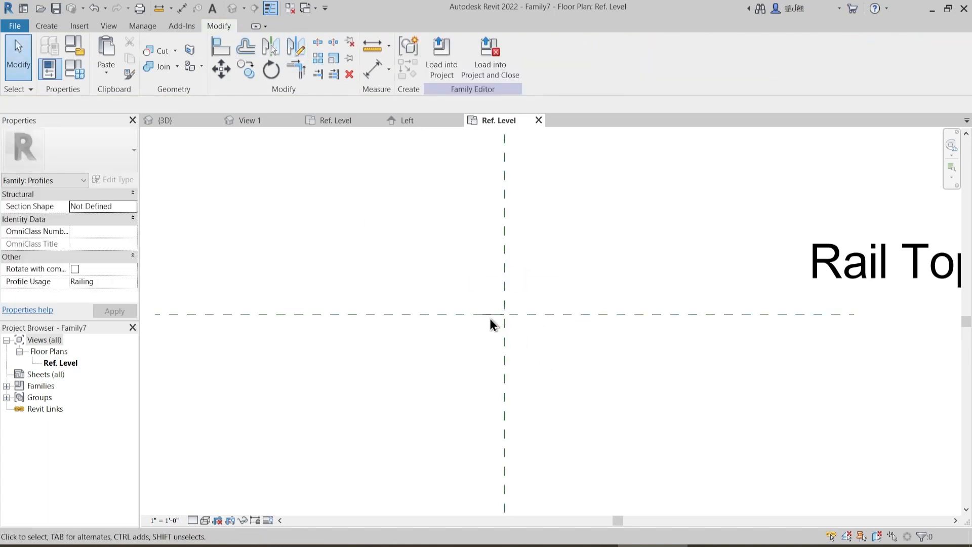
- Set the horizontal line's length to 3"
{"action": "left_click", "coordinate": [489, 313]}
{"action": "left_click", "coordinate": [491, 264]}
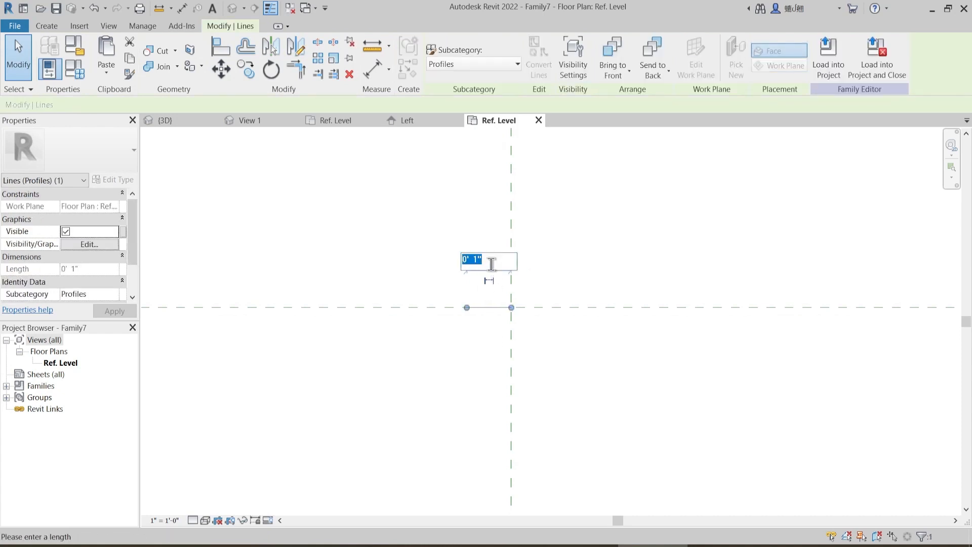
{"action": "type", "text": "3\""}
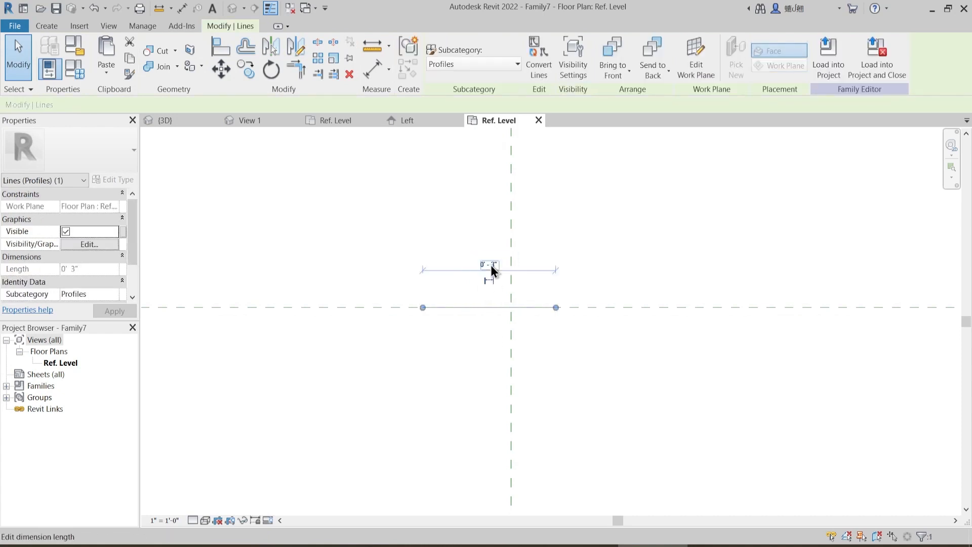
{"action": "key", "text": "Return"}
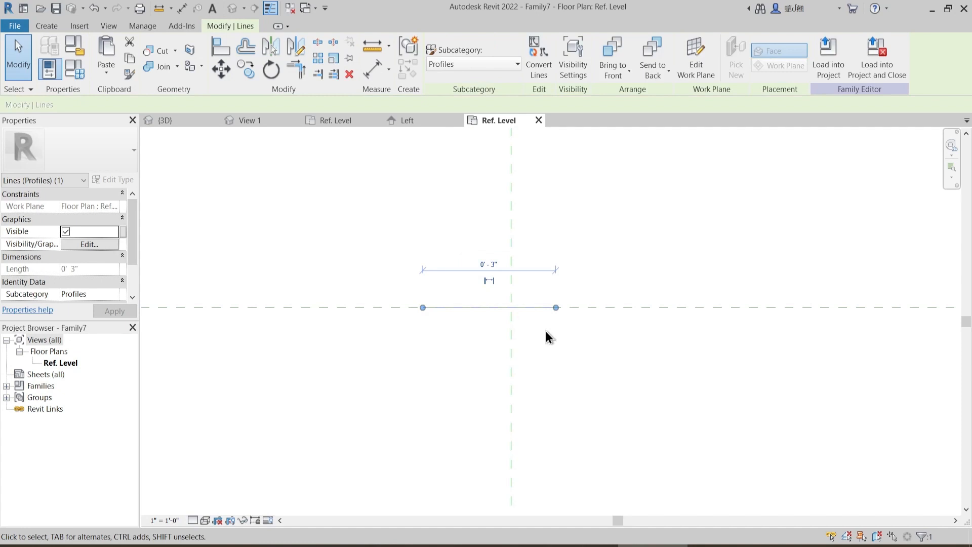
{"action": "key", "text": "m"}
{"action": "key", "text": "v"}
{"action": "left_click", "coordinate": [554, 306]}
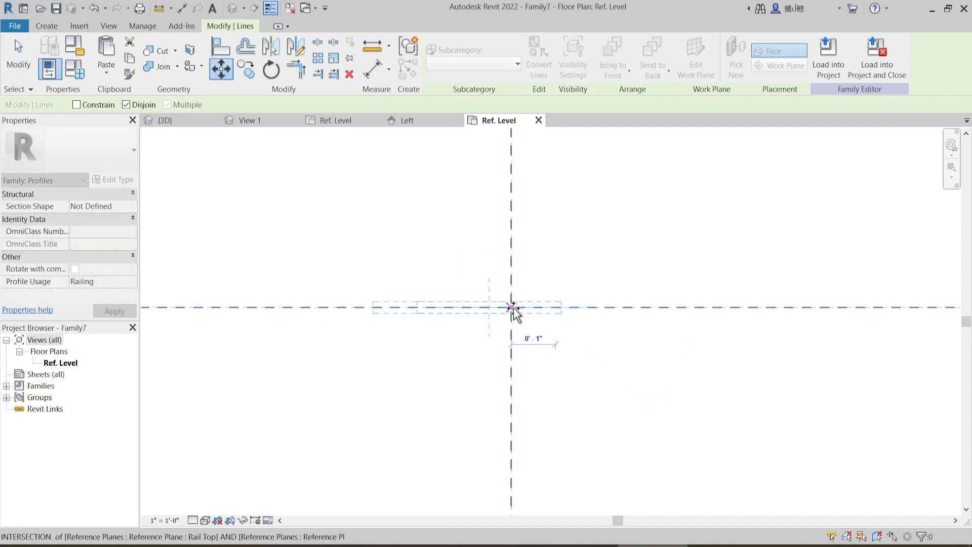
{"action": "key", "text": "Escape"}
- Move the 3" line from its midpoint to the intersection of the rail centerline and the Rail Top plane
{"action": "key", "text": "m"}
{"action": "key", "text": "v"}
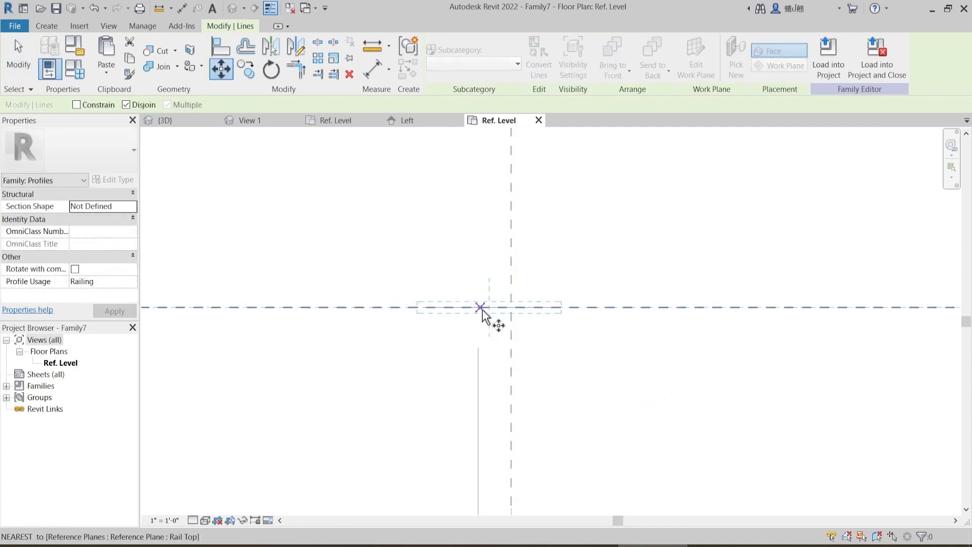
{"action": "left_click", "coordinate": [480, 308]}
{"action": "left_click", "coordinate": [512, 308]}
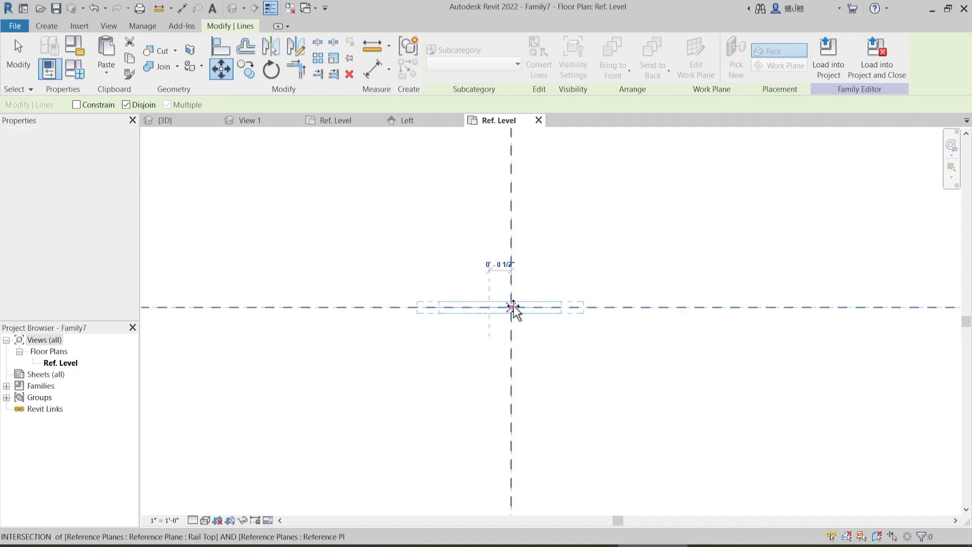
{"action": "left_click", "coordinate": [563, 350]}
{"action": "middle_click_drag", "start_coordinate": [563, 350], "coordinate": [469, 324]}
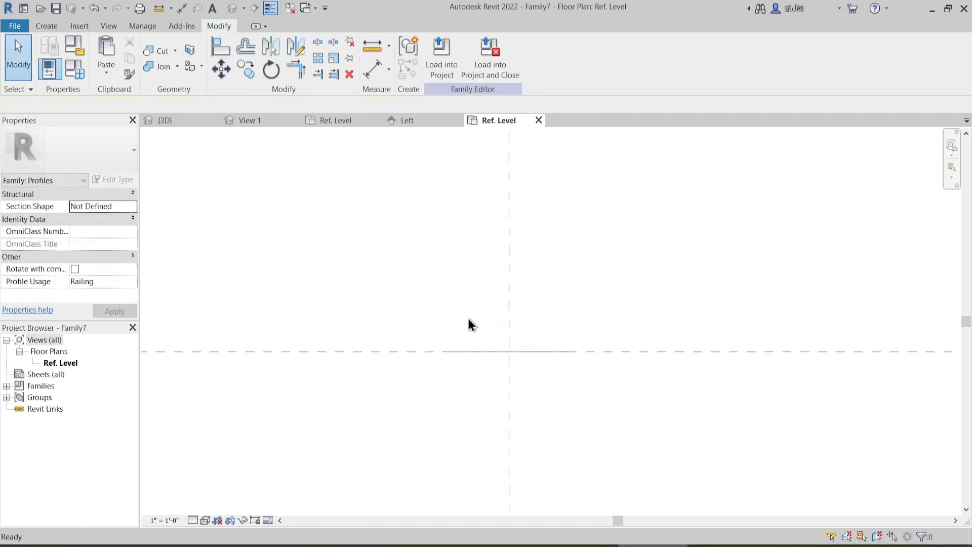
- Draw a 0.25" vertical line upward from the left end of the base line
{"action": "key", "text": "l"}
{"action": "key", "text": "i"}
{"action": "left_click", "coordinate": [443, 351]}
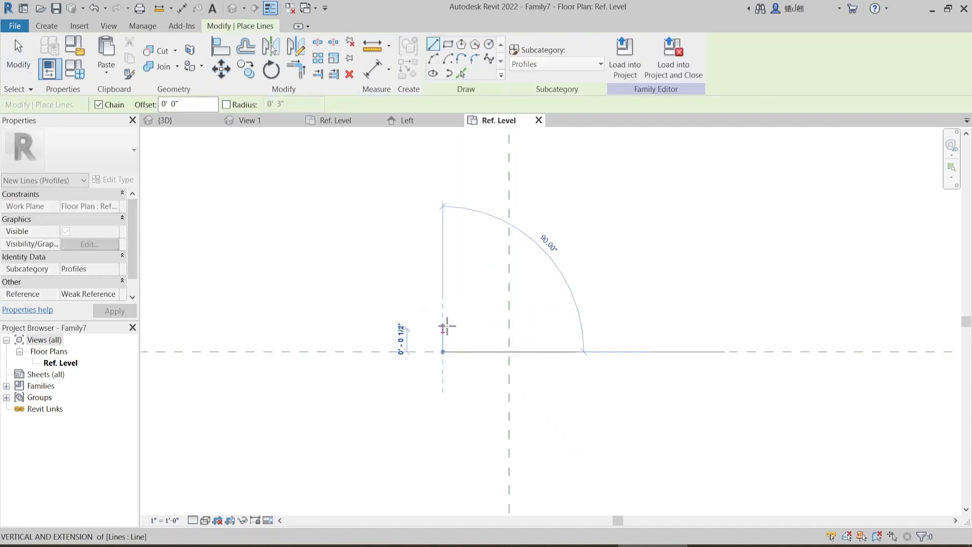
{"action": "type", "text": ".25\""}
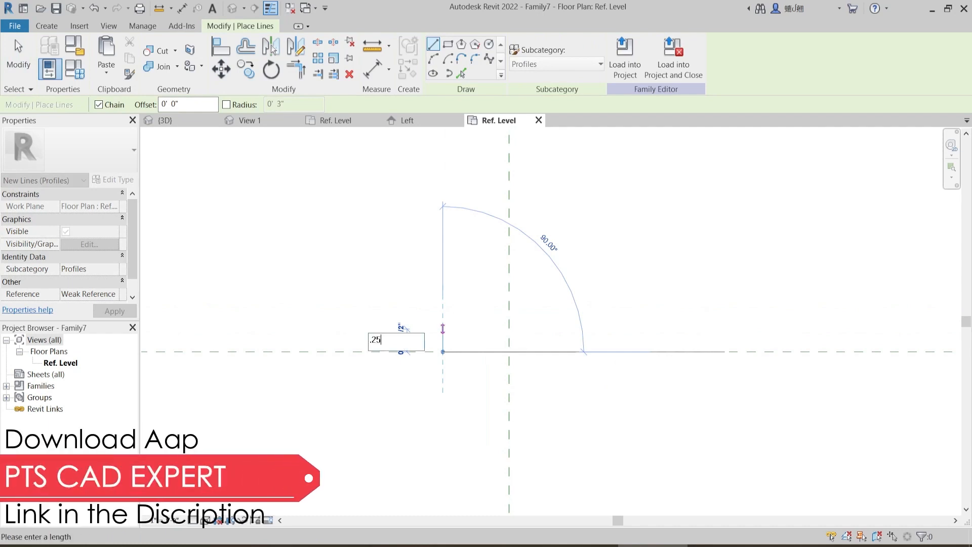
{"action": "key", "text": "Return"}
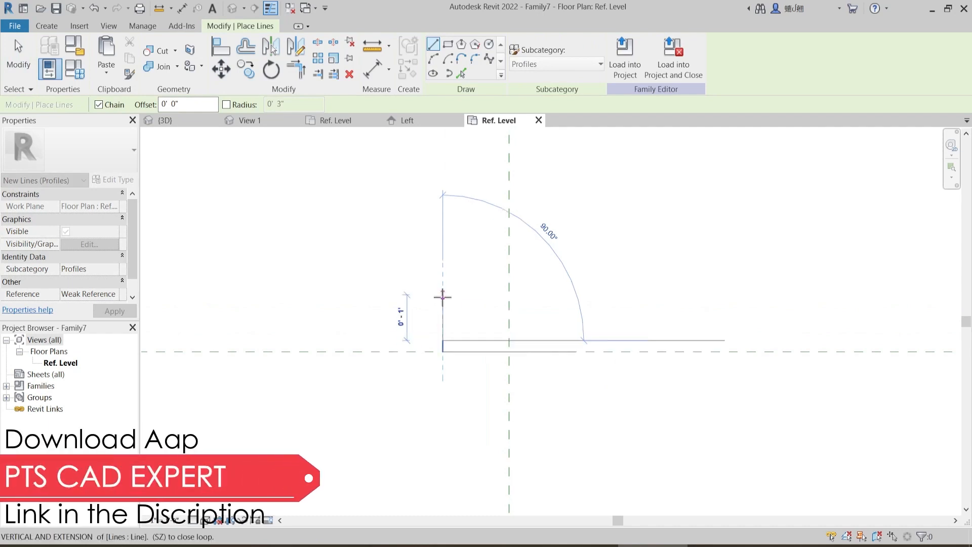
{"action": "key", "text": "Escape"}
- Draw a 0.25" vertical line upward from the base line's right end and continue it 1" horizontally outward
{"action": "left_click", "coordinate": [575, 351]}
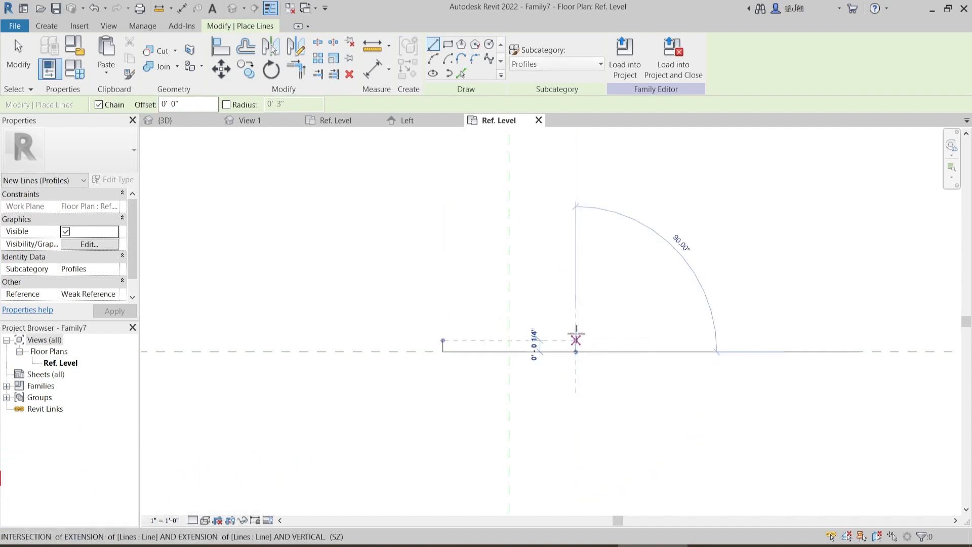
{"action": "type", "text": ".25\""}
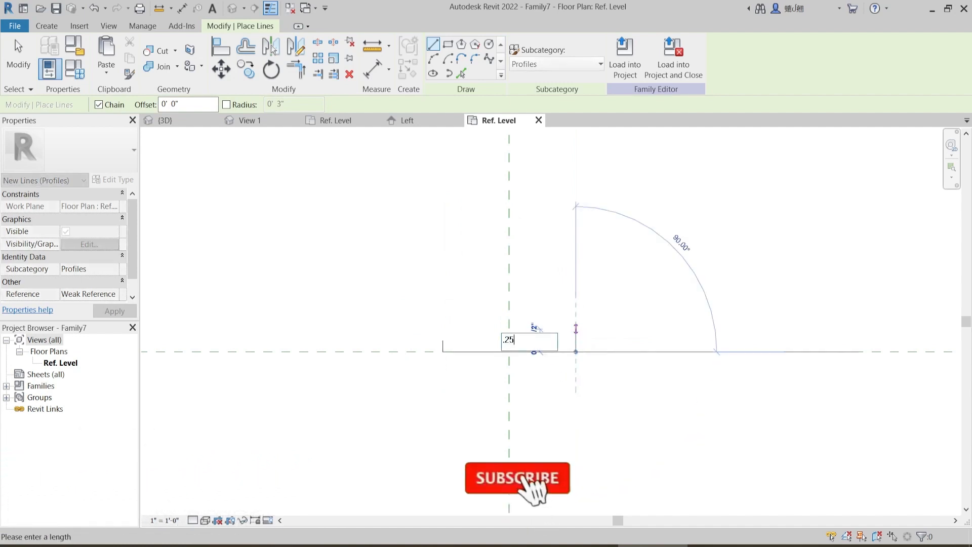
{"action": "key", "text": "Return"}
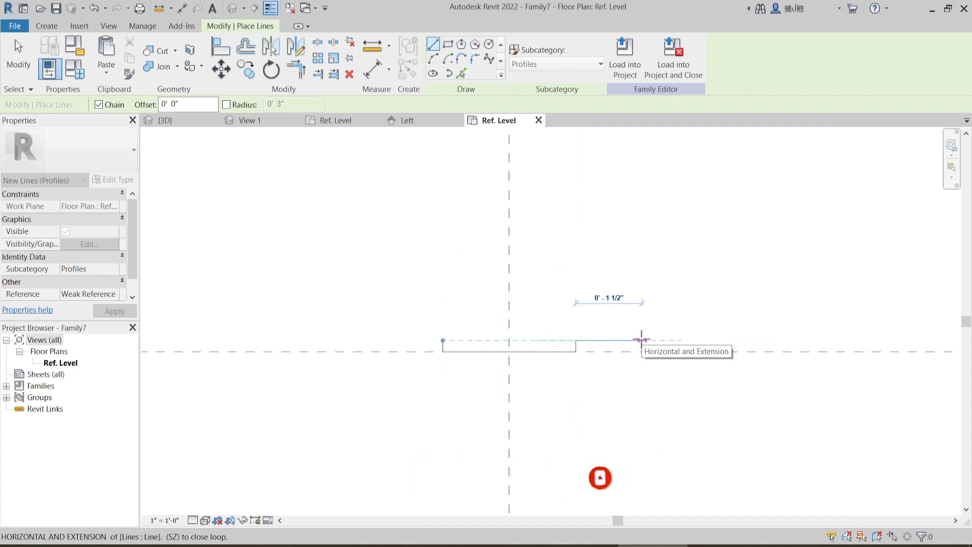
{"action": "type", "text": "1\""}
{"action": "key", "text": "Return"}
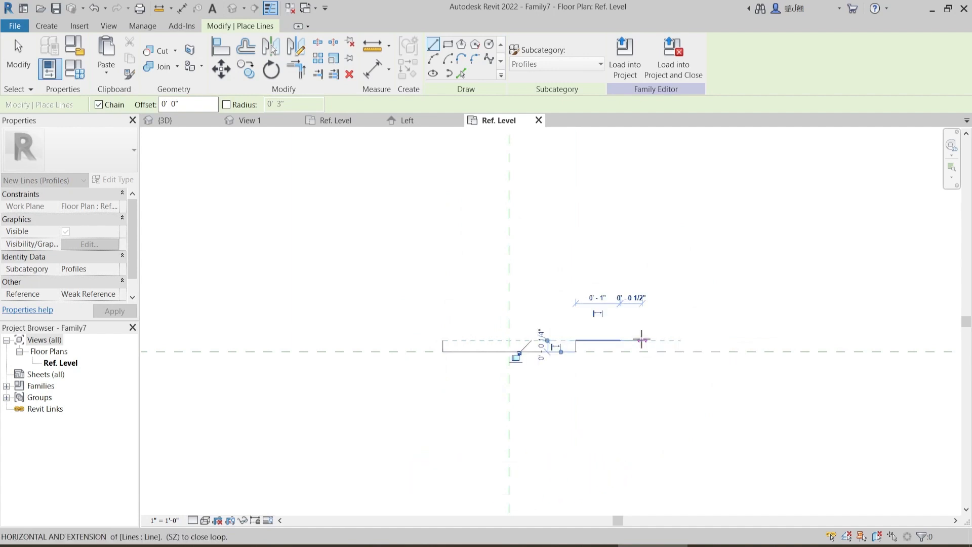
{"action": "key", "text": "Escape"}
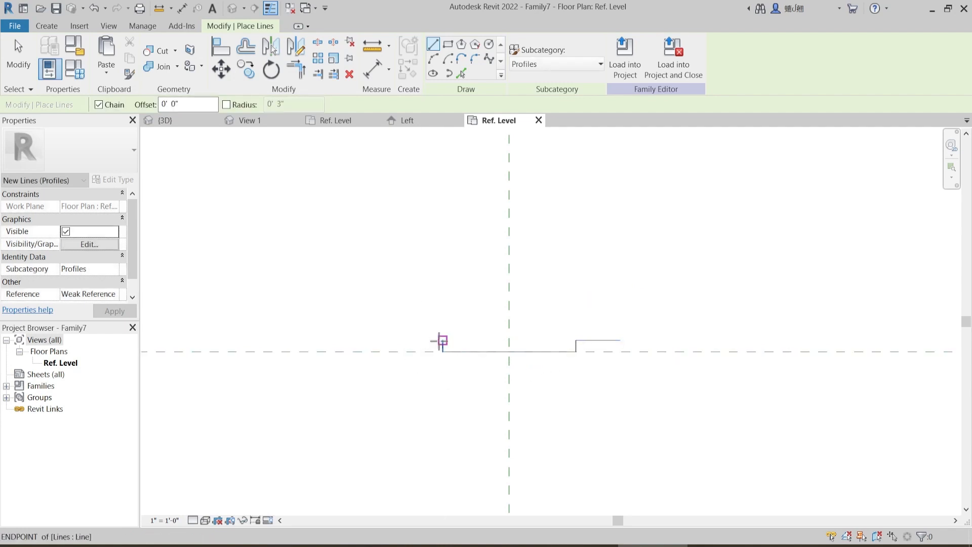
- Draw a 1" horizontal line outward from the top of the left vertical line and select it
{"action": "left_click", "coordinate": [442, 340]}
{"action": "type", "text": "1\""}
{"action": "key", "text": "Return"}
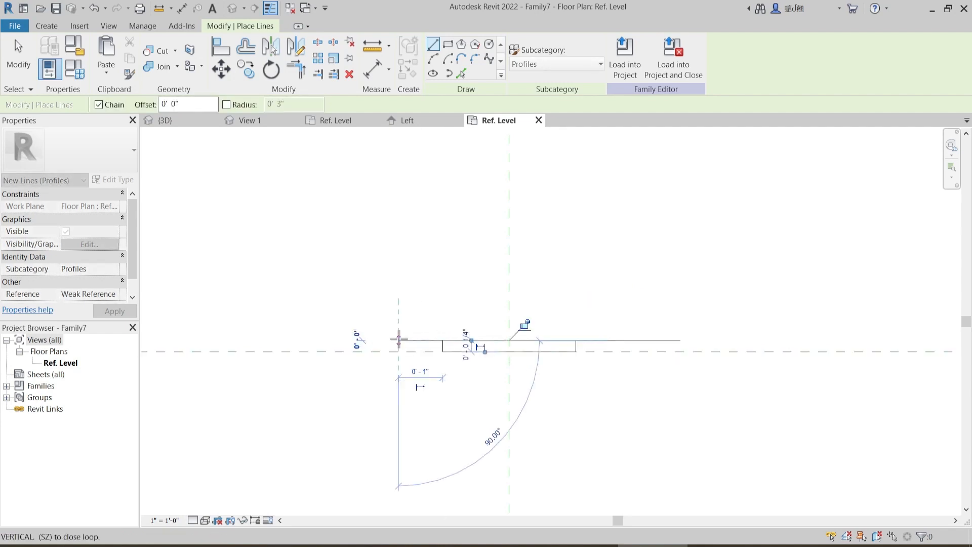
{"action": "key", "text": "Escape"}
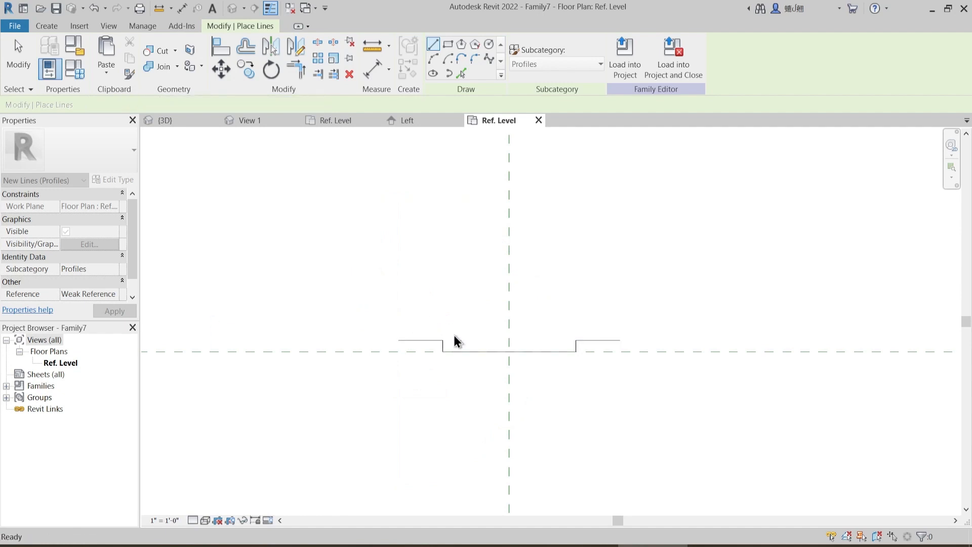
{"action": "key", "text": "Escape"}
{"action": "scroll", "coordinate": [422, 322], "scroll_direction": "up", "scroll_amount": 2}
{"action": "left_click", "coordinate": [415, 344]}
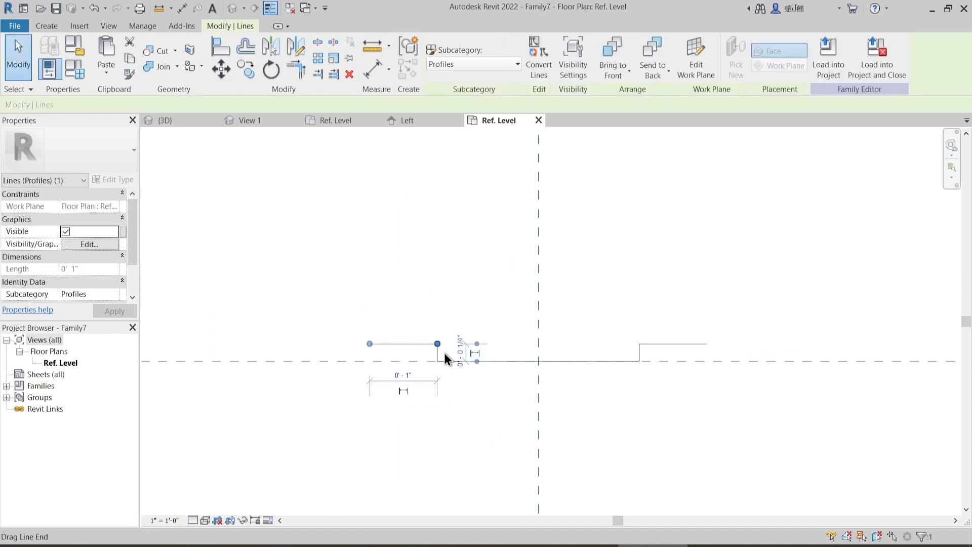
- Set the height of both outer horizontal lines above the base line to 0.5", left one first
{"action": "left_click", "coordinate": [458, 351]}
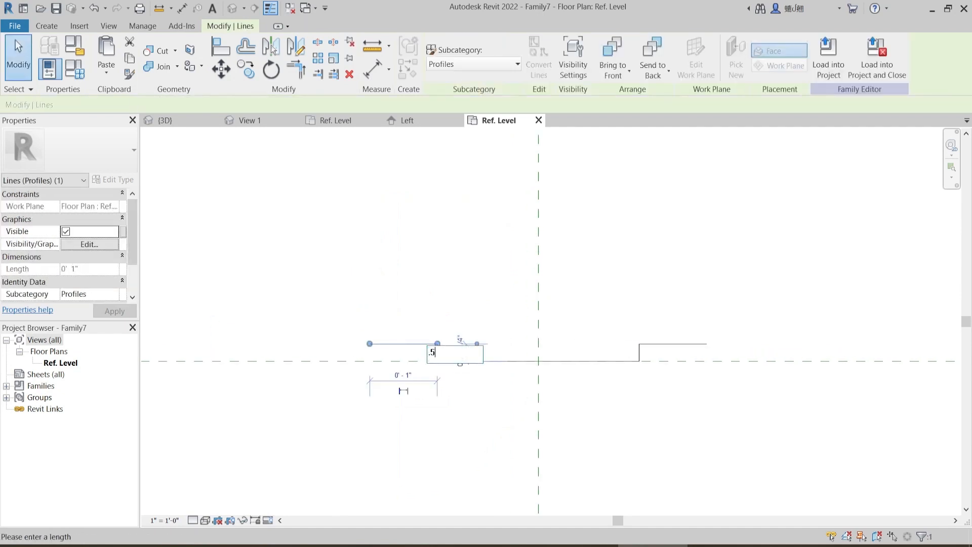
{"action": "type", "text": ".5"}
{"action": "key", "text": "Return"}
{"action": "left_click", "coordinate": [703, 344]}
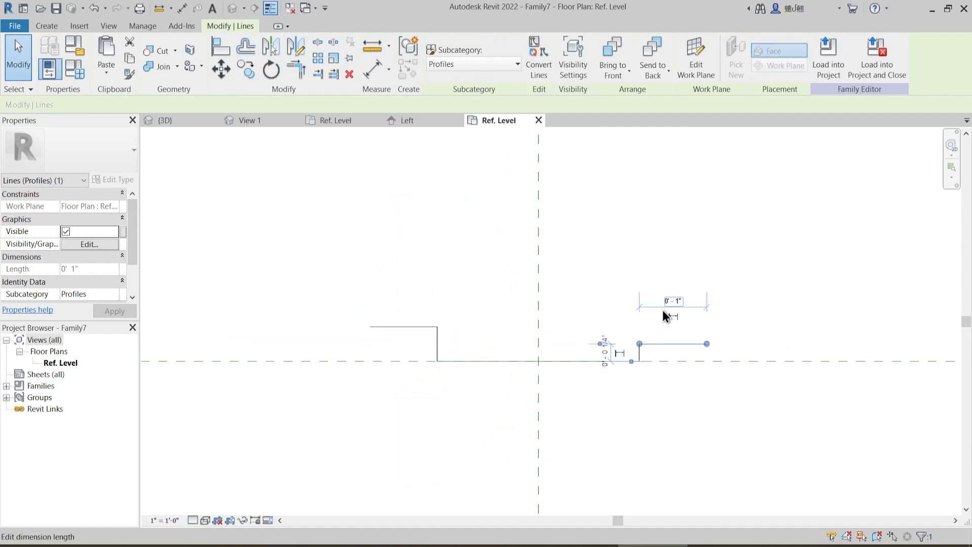
{"action": "left_click", "coordinate": [605, 351]}
{"action": "key", "text": "BackSpace"}
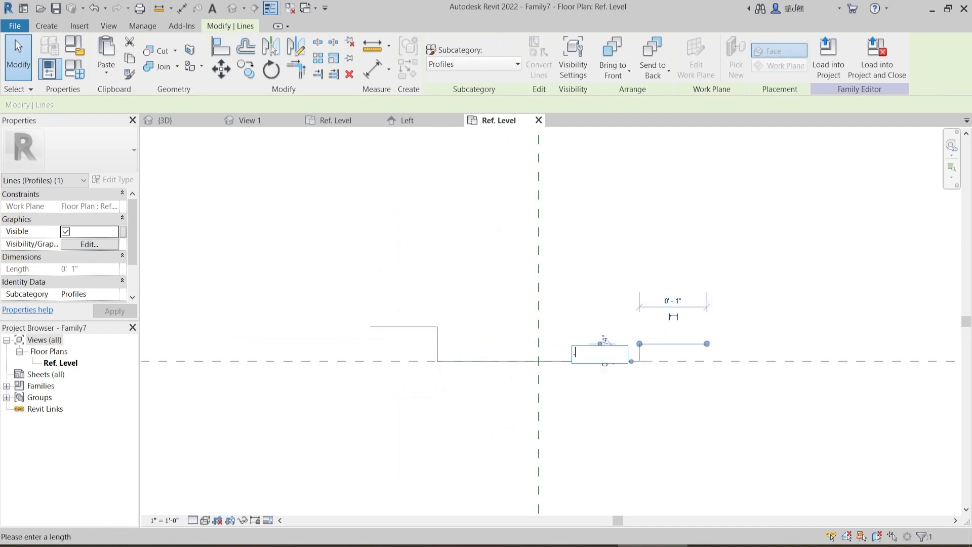
{"action": "type", "text": ".5"}
{"action": "key", "text": "Return"}
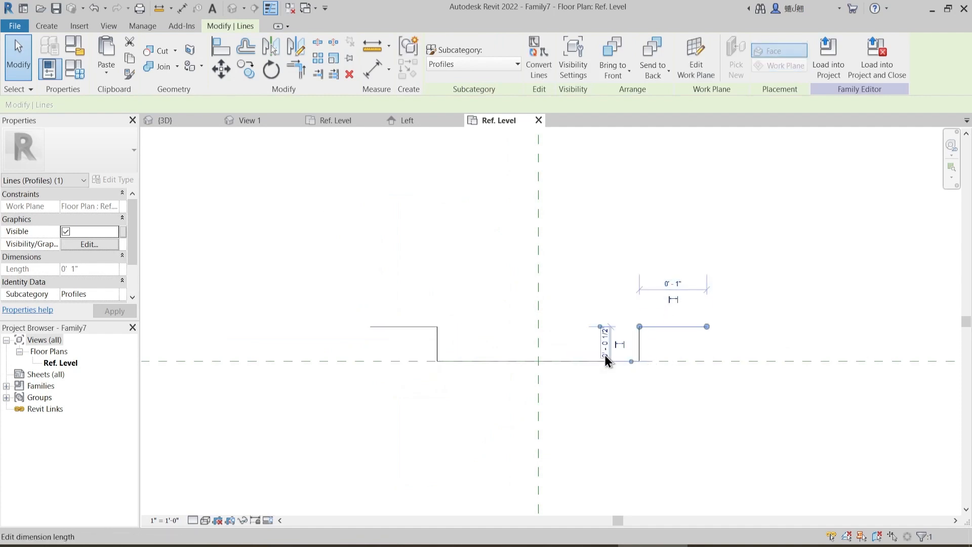
{"action": "left_click", "coordinate": [646, 265]}
- Draw a 0.5" vertical line upward from the outer end of the right horizontal line
{"action": "middle_click_drag", "start_coordinate": [646, 265], "coordinate": [606, 284]}
{"action": "key", "text": "l"}
{"action": "key", "text": "i"}
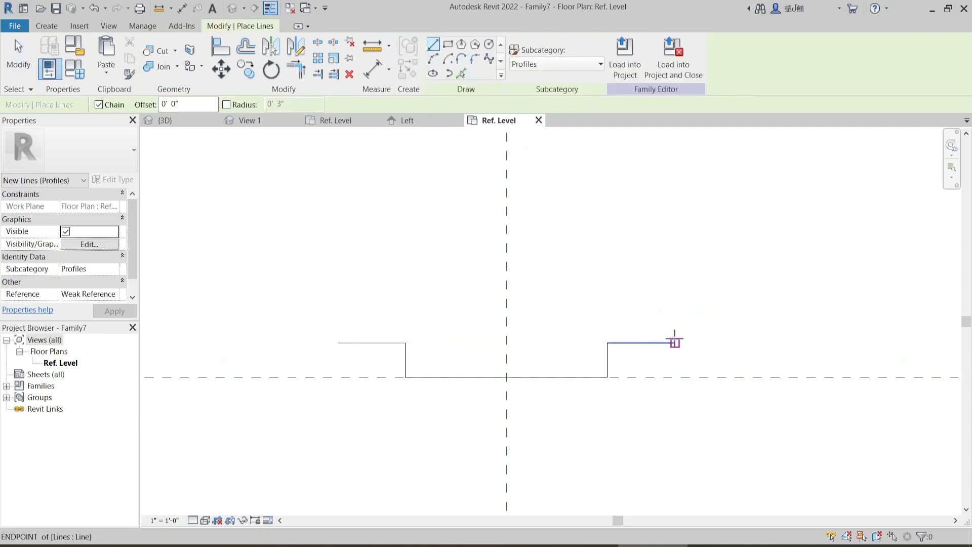
{"action": "left_click", "coordinate": [674, 342]}
{"action": "type", "text": "."}
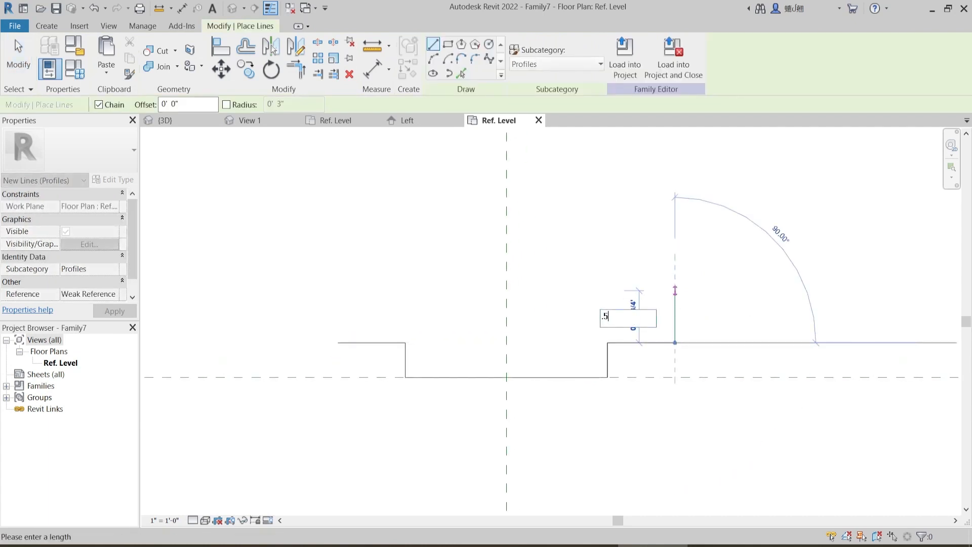
{"action": "type", "text": "5\""}
{"action": "key", "text": "Return"}
{"action": "key", "text": "Escape"}
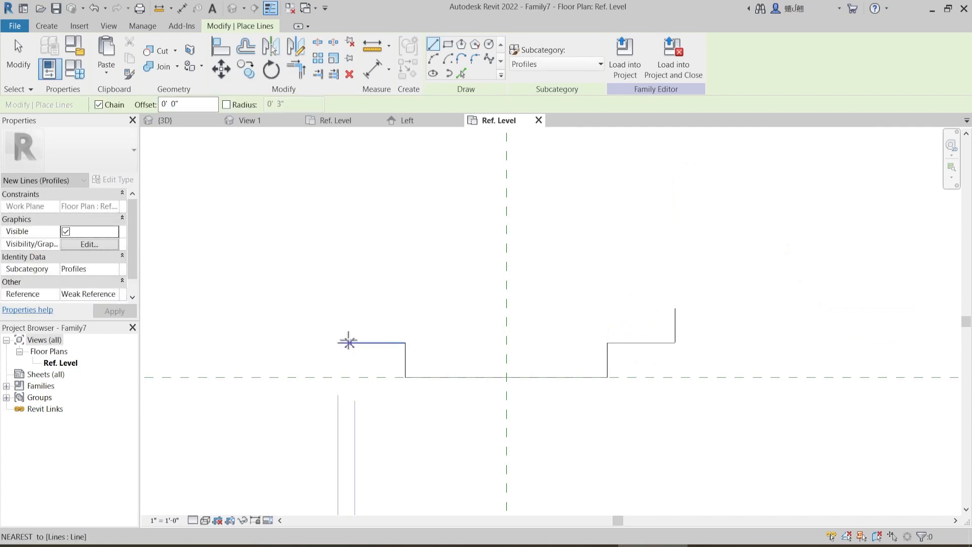
- Draw a 0.25" vertical line upward from the outer end of the left horizontal line
{"action": "left_click", "coordinate": [338, 343]}
{"action": "type", "text": "."}
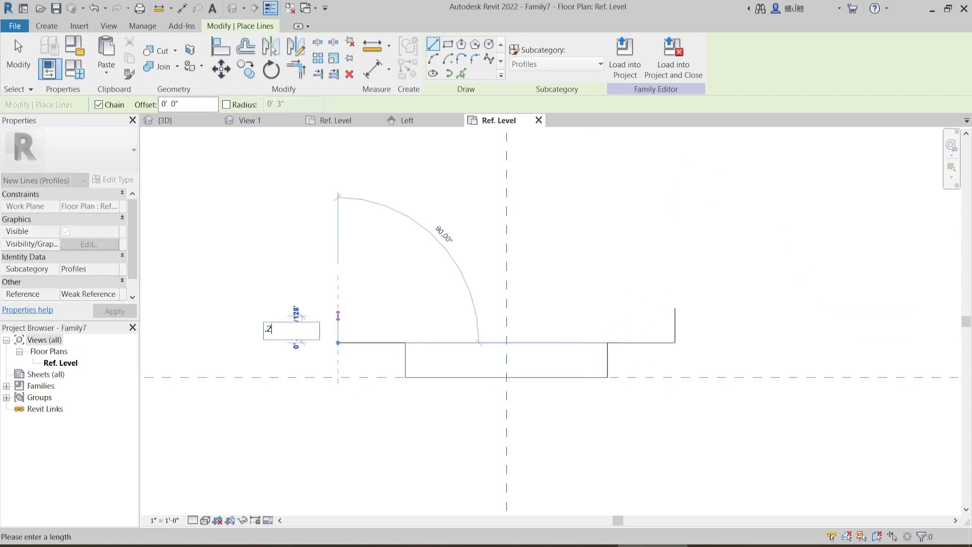
{"action": "type", "text": "25\""}
{"action": "key", "text": "Return"}
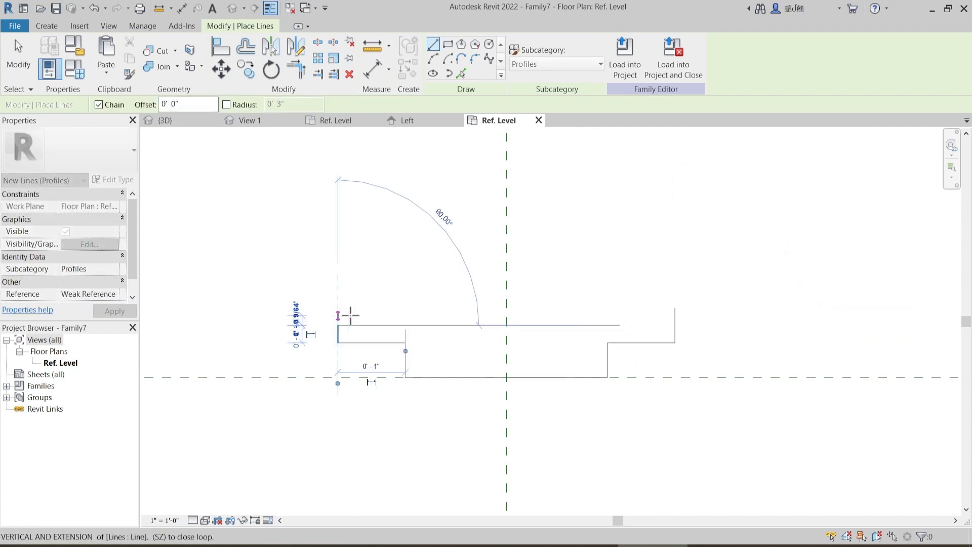
{"action": "key", "text": "Escape"}
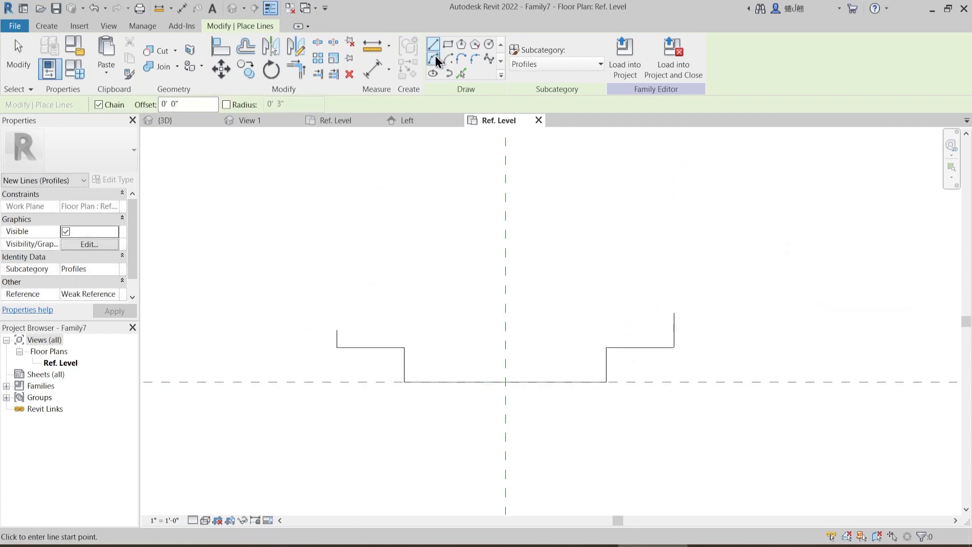
- Close the profile with an upward-bulging start-end-radius arc from the top of the left vertical line to the top of the right one
{"action": "left_click", "coordinate": [435, 60]}
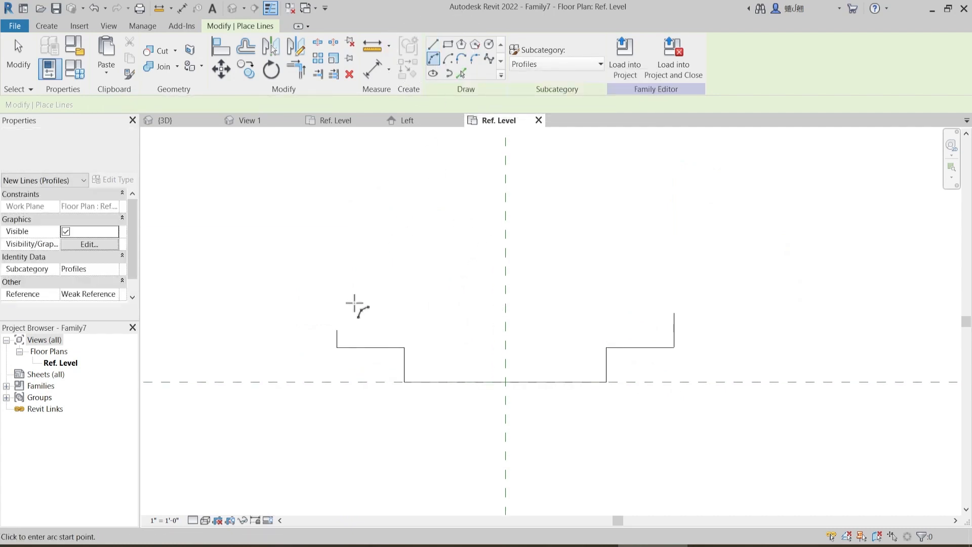
{"action": "left_click", "coordinate": [337, 330]}
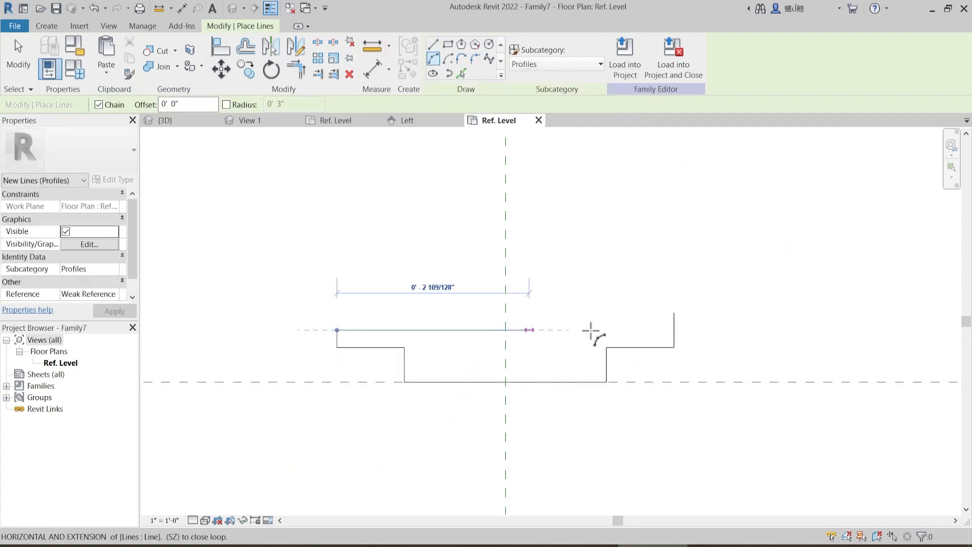
{"action": "left_click", "coordinate": [674, 313]}
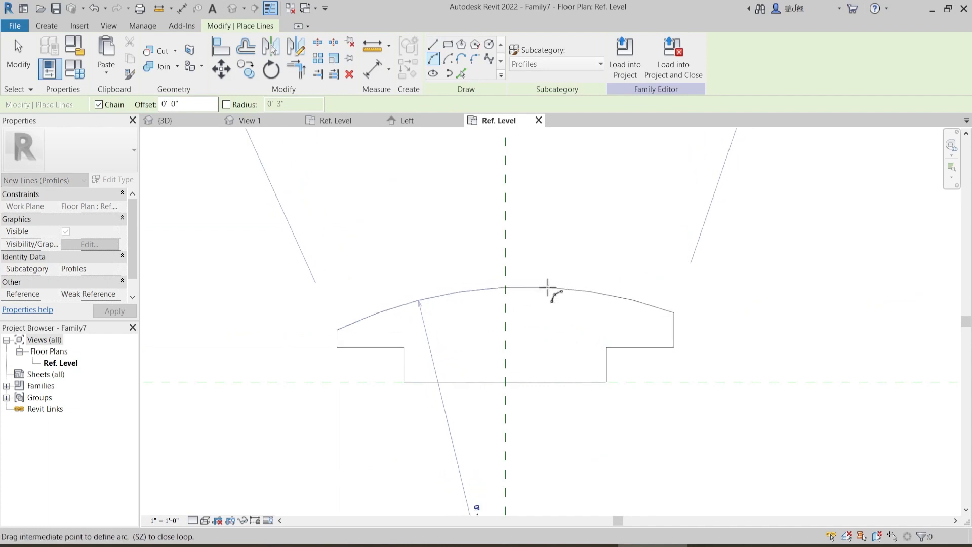
{"action": "left_click", "coordinate": [552, 286]}
{"action": "key", "text": "Escape"}
{"action": "key", "text": "Escape"}
- Load the finished rail profile family into Project1.rvt
{"action": "scroll", "coordinate": [557, 233], "scroll_direction": "down", "scroll_amount": 3}
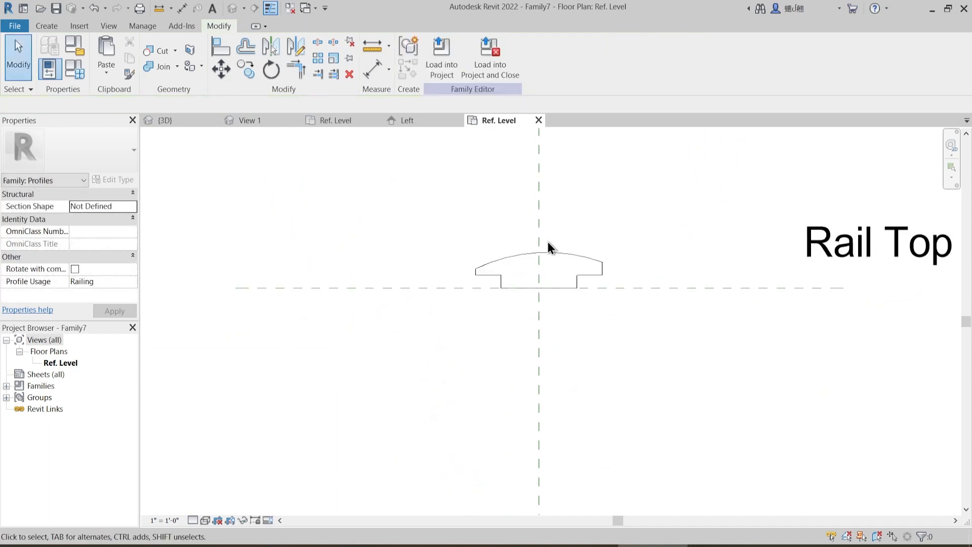
{"action": "middle_click_drag", "start_coordinate": [528, 306], "coordinate": [518, 356]}
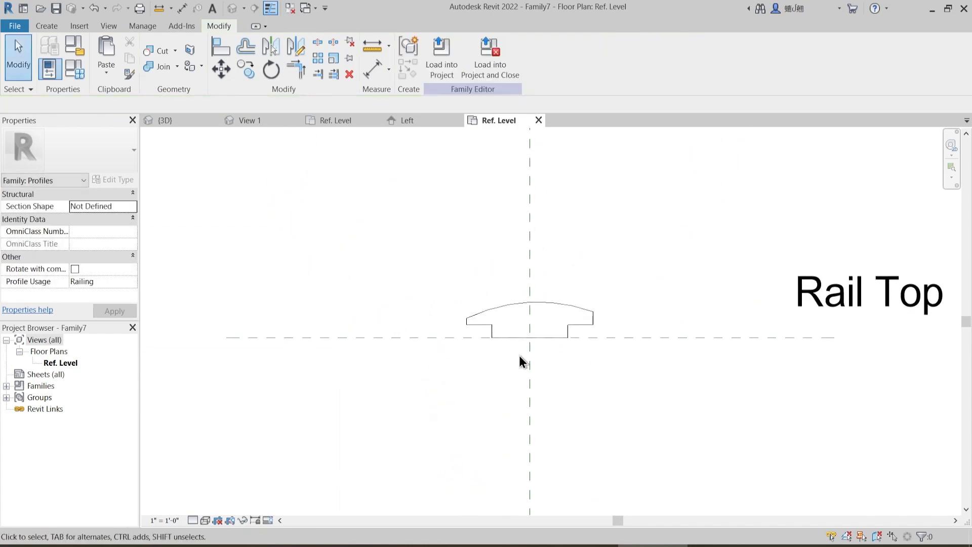
{"action": "left_click", "coordinate": [442, 67]}
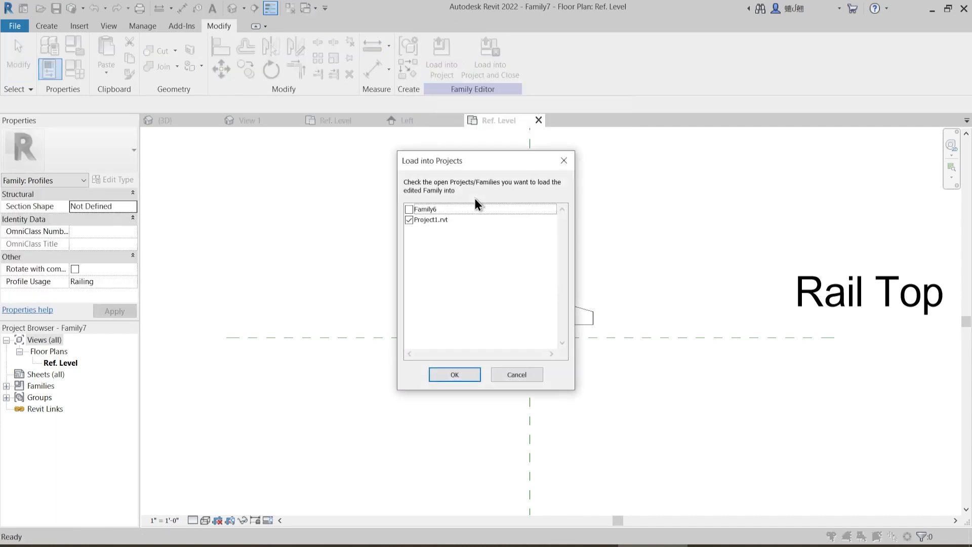
{"action": "left_click", "coordinate": [455, 375]}
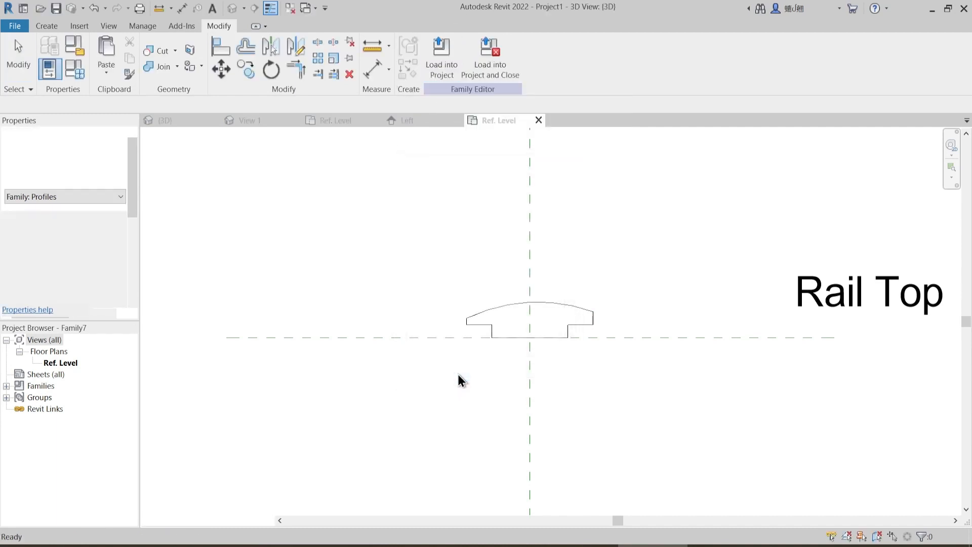
- Rename the loaded Family7 profile family to Top Curve Rail Profile and copy that name
{"action": "scroll", "coordinate": [48, 456], "scroll_direction": "down", "scroll_amount": 2}
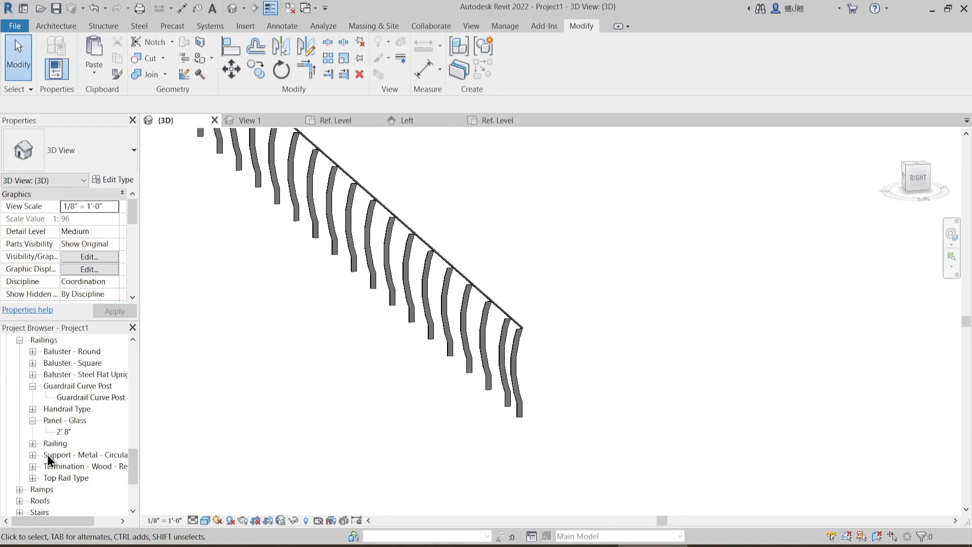
{"action": "left_click", "coordinate": [19, 342]}
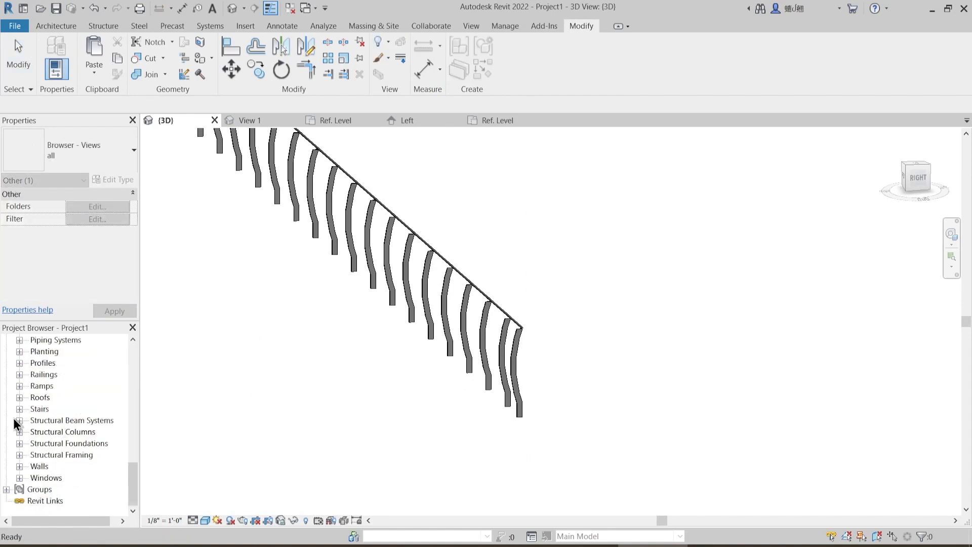
{"action": "left_click", "coordinate": [19, 362]}
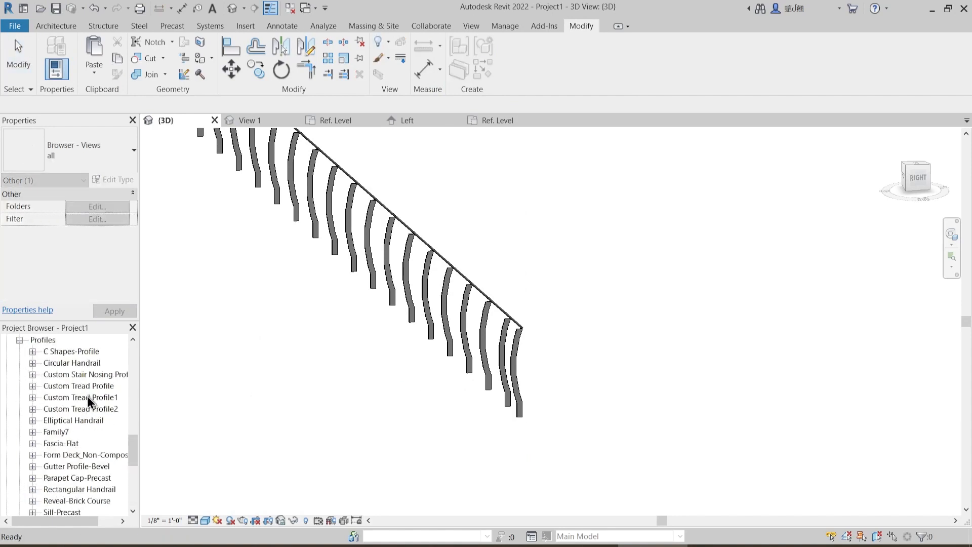
{"action": "scroll", "coordinate": [47, 427], "scroll_direction": "down", "scroll_amount": 1}
{"action": "left_click", "coordinate": [33, 420]}
{"action": "right_click", "coordinate": [51, 421]}
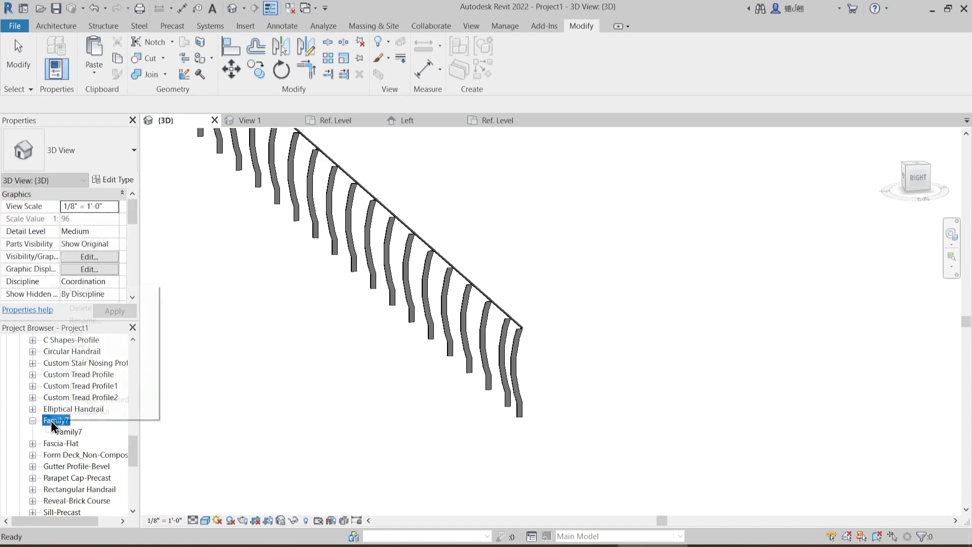
{"action": "left_click", "coordinate": [109, 323]}
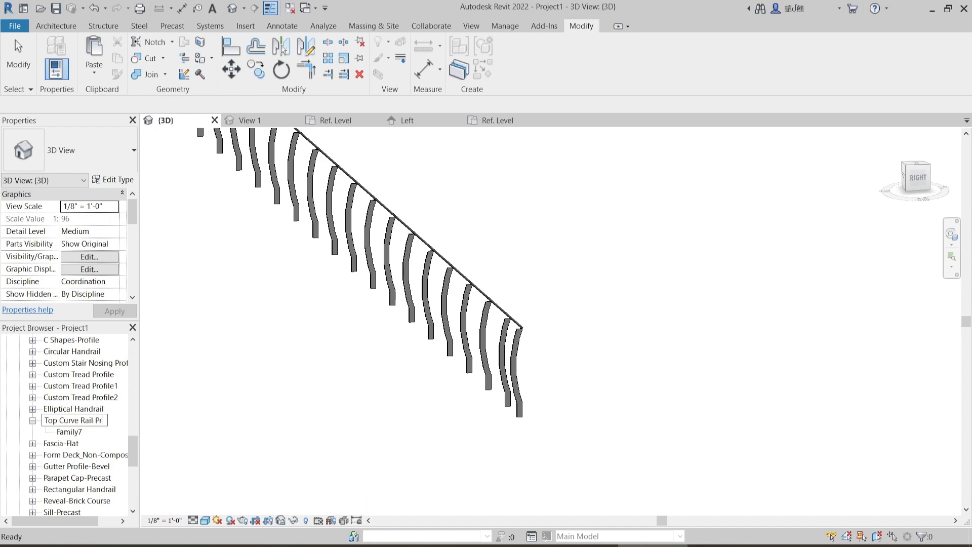
{"action": "key", "text": "ctrl+a"}
{"action": "key", "text": "ctrl+c"}
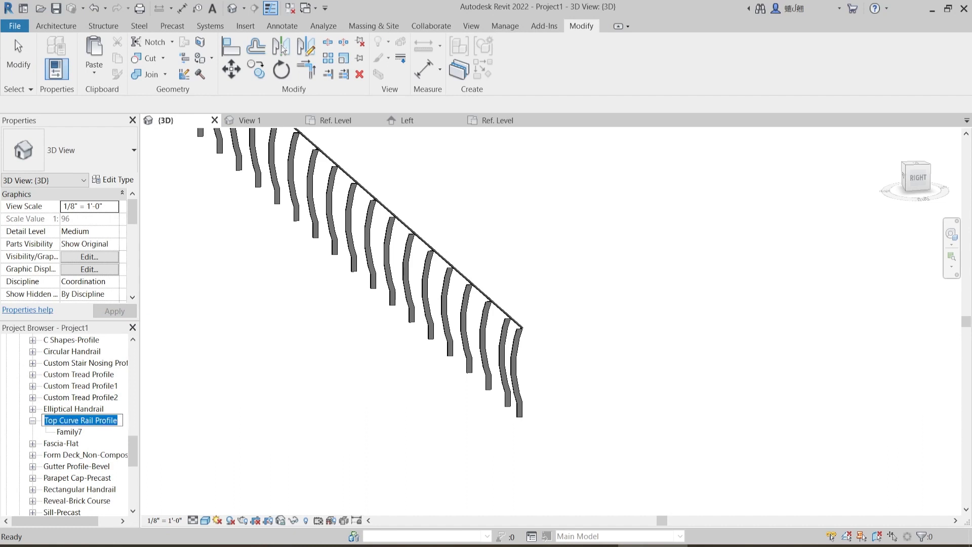
{"action": "left_click", "coordinate": [81, 421]}
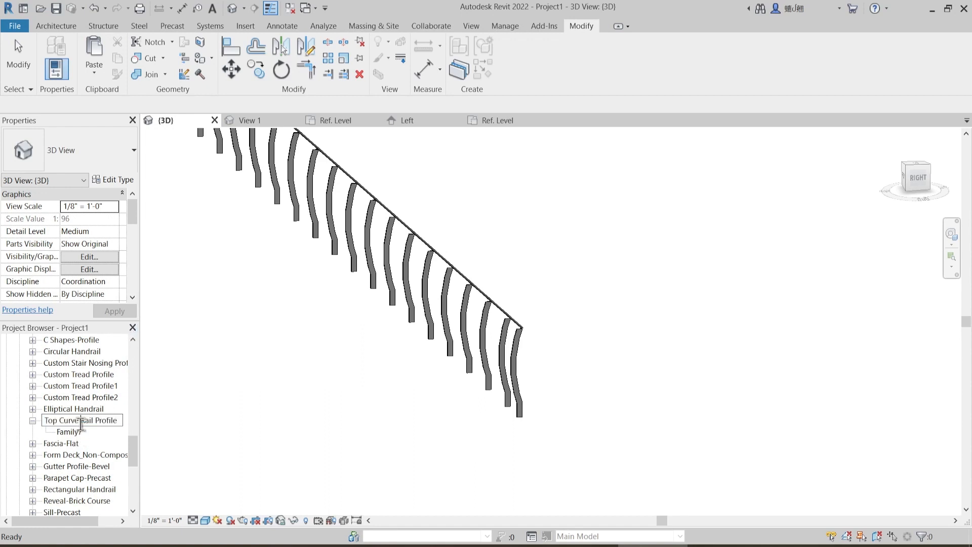
{"action": "left_click", "coordinate": [74, 433]}
- Rename the Family7 type under the Top Curve Rail Profile family to Top Curve Rail Profile as well
{"action": "right_click", "coordinate": [79, 427]}
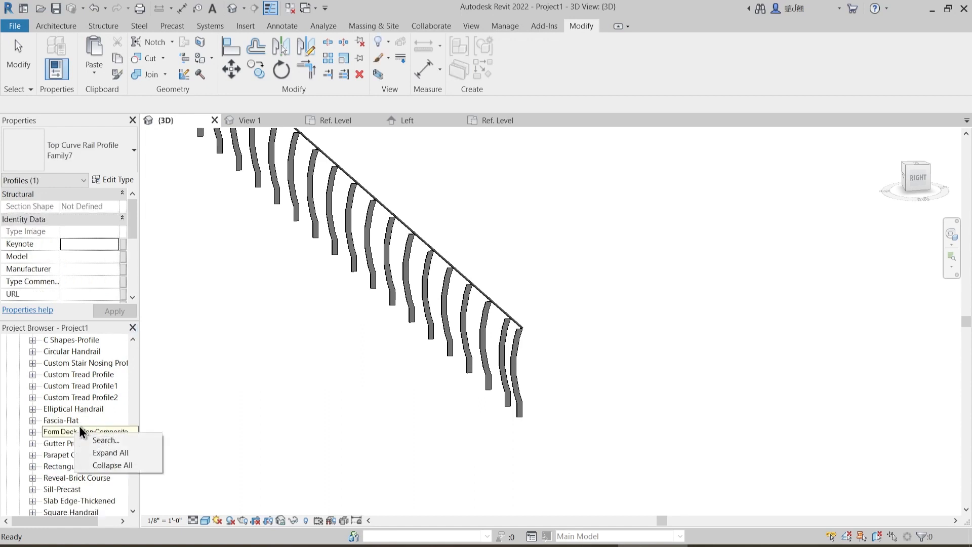
{"action": "left_click", "coordinate": [47, 400]}
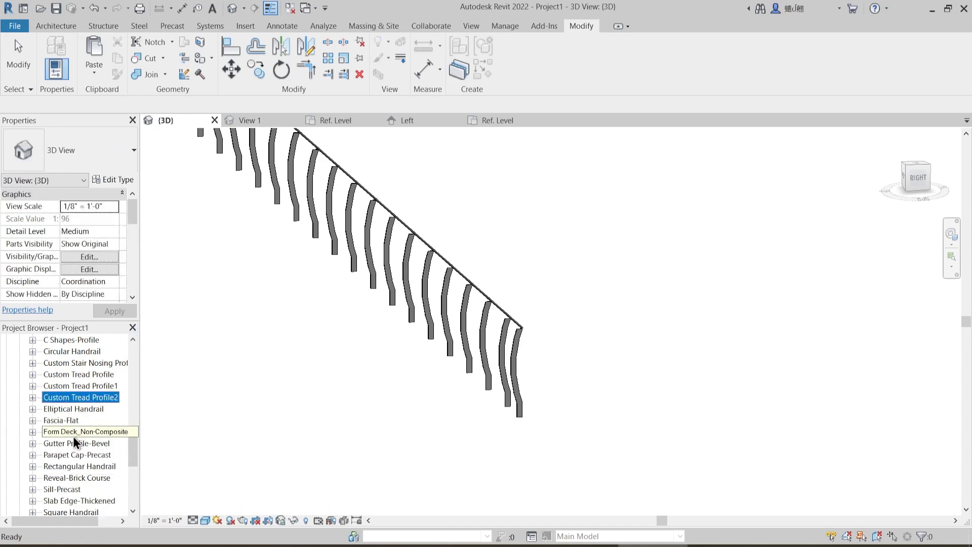
{"action": "scroll", "coordinate": [73, 436], "scroll_direction": "down", "scroll_amount": 3}
{"action": "right_click", "coordinate": [74, 478]}
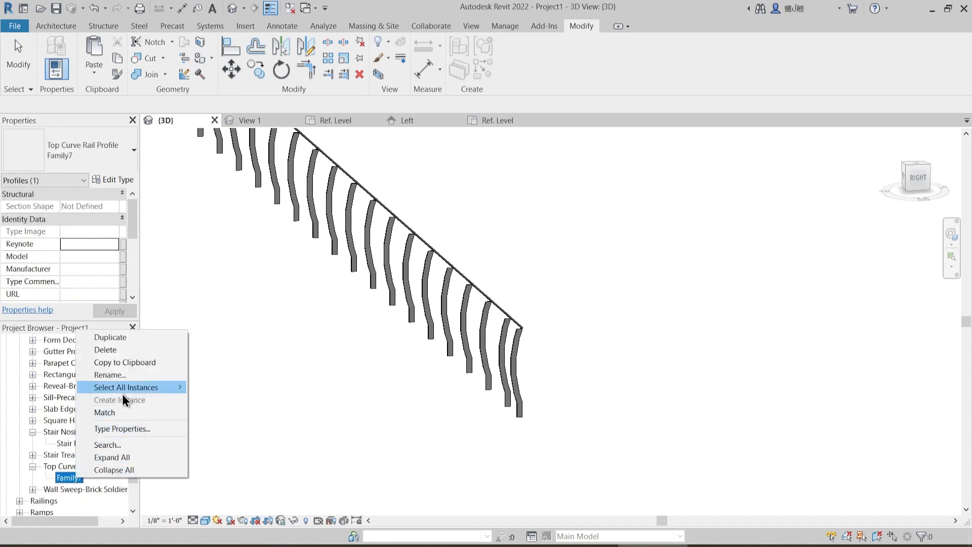
{"action": "left_click", "coordinate": [122, 375]}
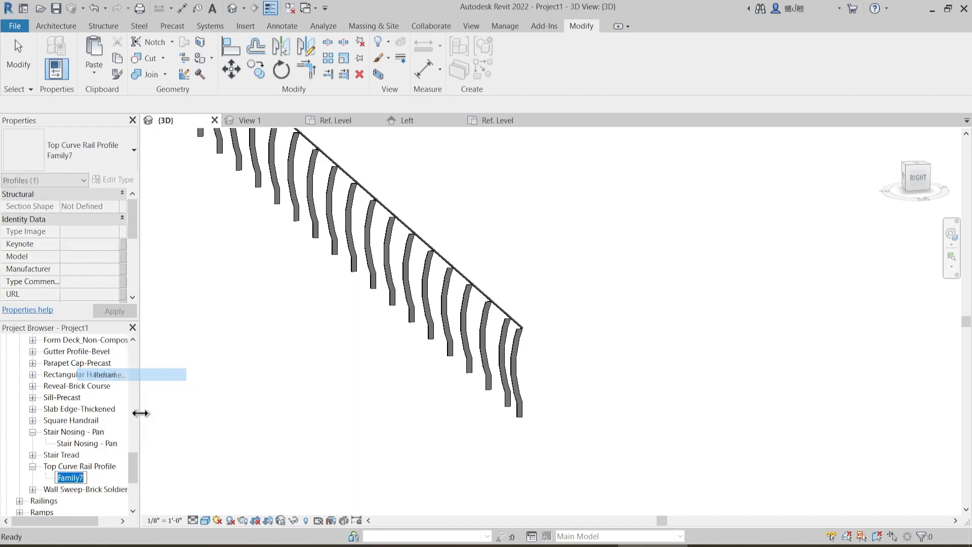
{"action": "key", "text": "ctrl+v"}
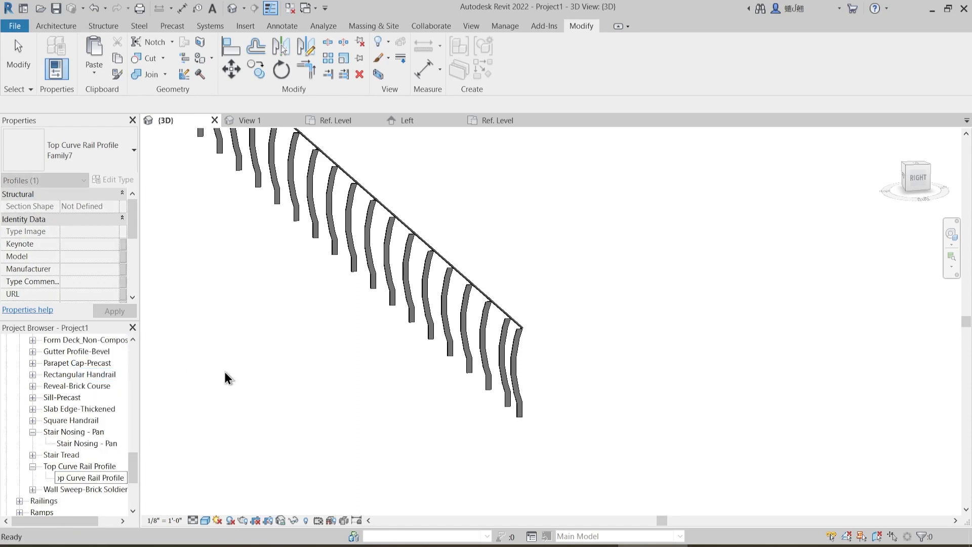
{"action": "left_click", "coordinate": [223, 378]}
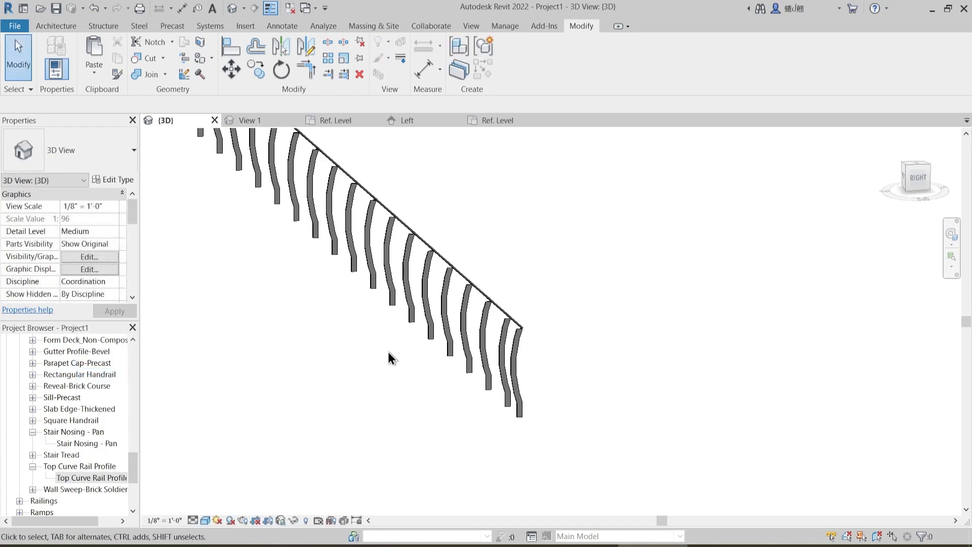
- In the PTS Railing type's non-continuous rail structure, set Rail 1's profile to Top Curve Rail Profile and apply it
{"action": "left_click", "coordinate": [517, 347]}
{"action": "left_click", "coordinate": [124, 181]}
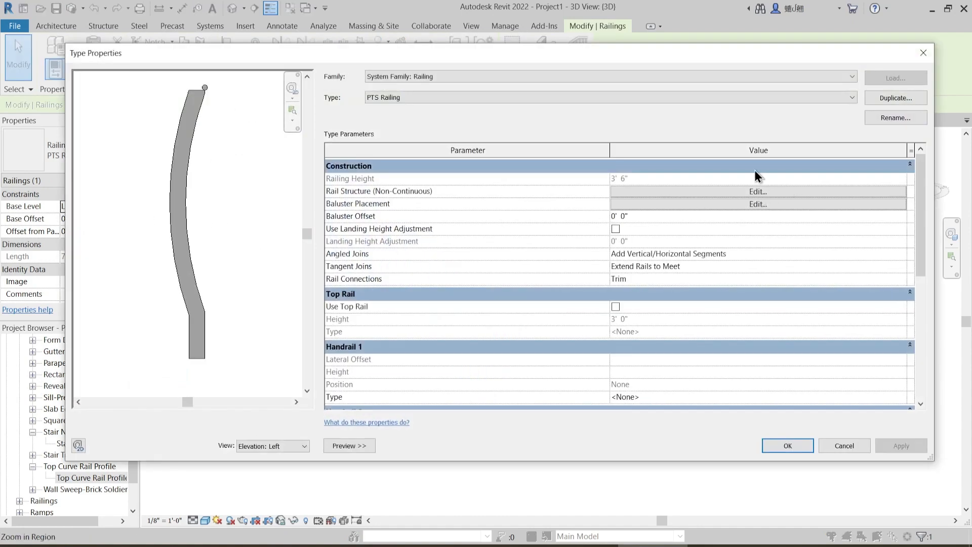
{"action": "left_click", "coordinate": [755, 195]}
{"action": "left_click", "coordinate": [439, 138]}
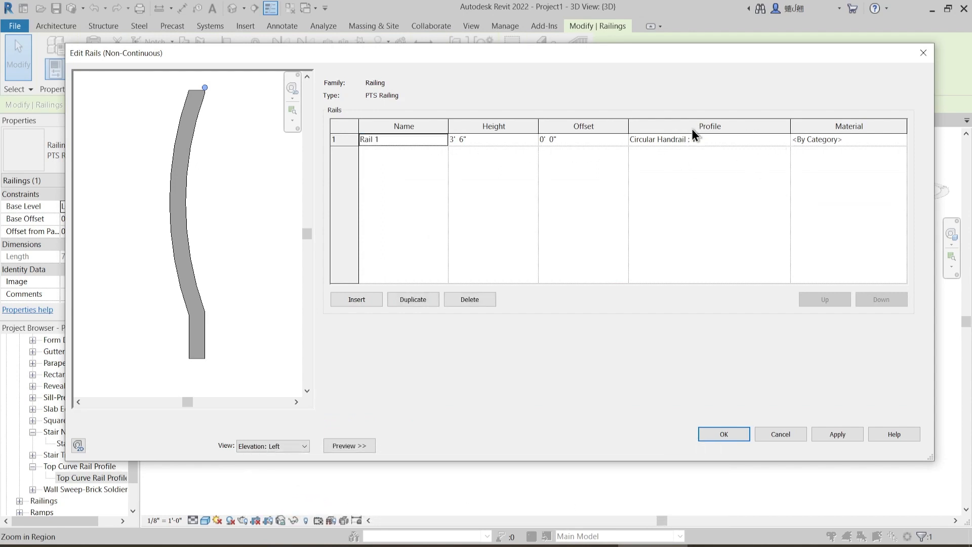
{"action": "left_click", "coordinate": [772, 139]}
{"action": "left_click", "coordinate": [783, 140]}
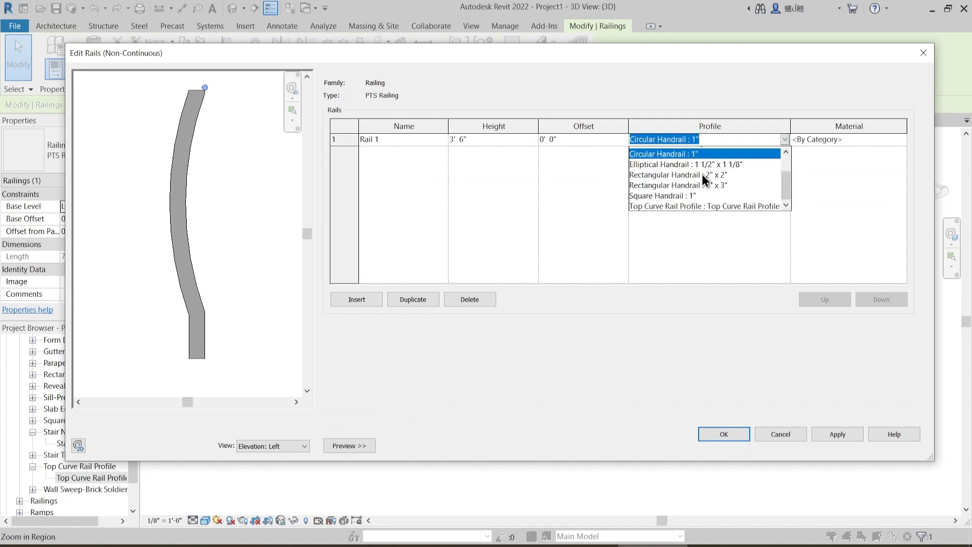
{"action": "left_click", "coordinate": [690, 205]}
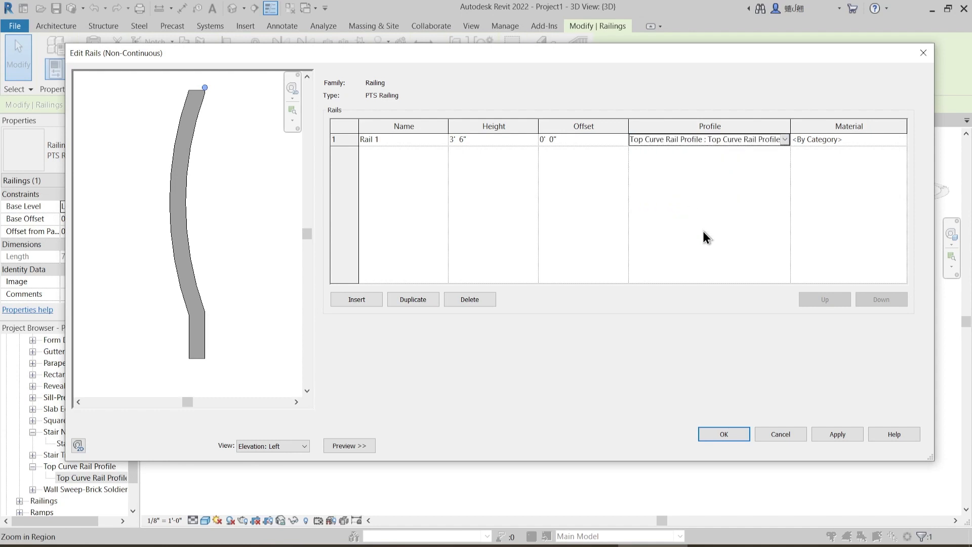
{"action": "left_click", "coordinate": [838, 434]}
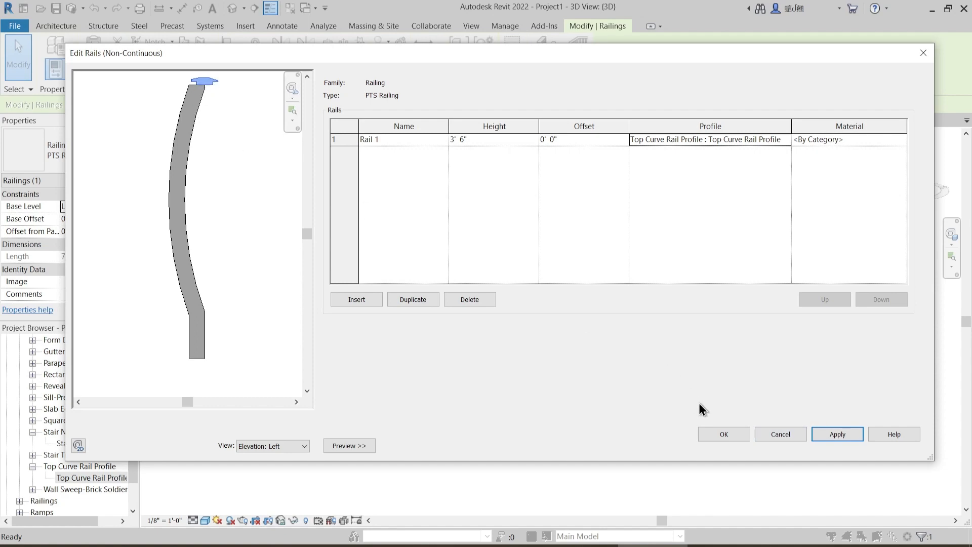
- Accept the rail structure and PTS Railing type changes, and check how the custom rail sits on the posts in 3D
{"action": "left_click", "coordinate": [723, 435]}
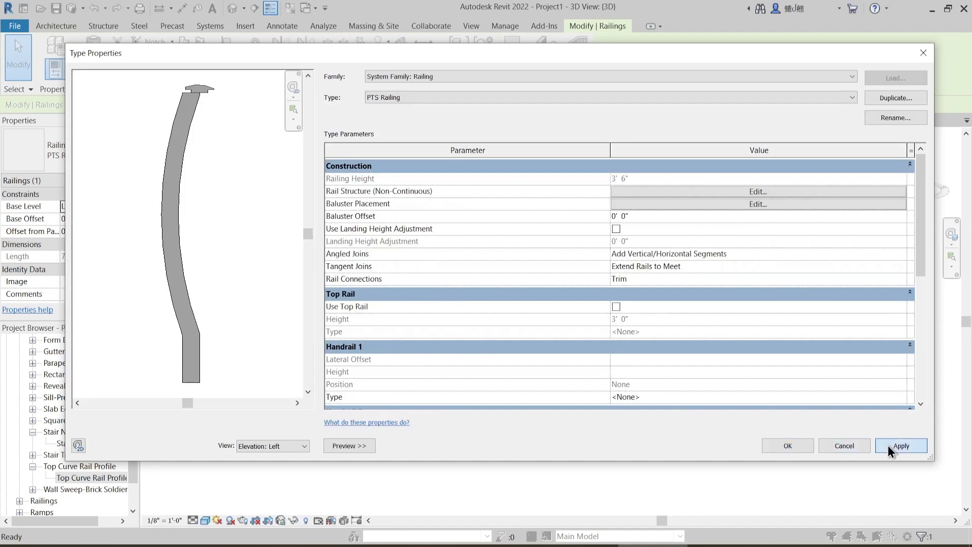
{"action": "left_click", "coordinate": [888, 445]}
{"action": "left_click", "coordinate": [786, 445]}
{"action": "scroll", "coordinate": [524, 351], "scroll_direction": "up", "scroll_amount": 5}
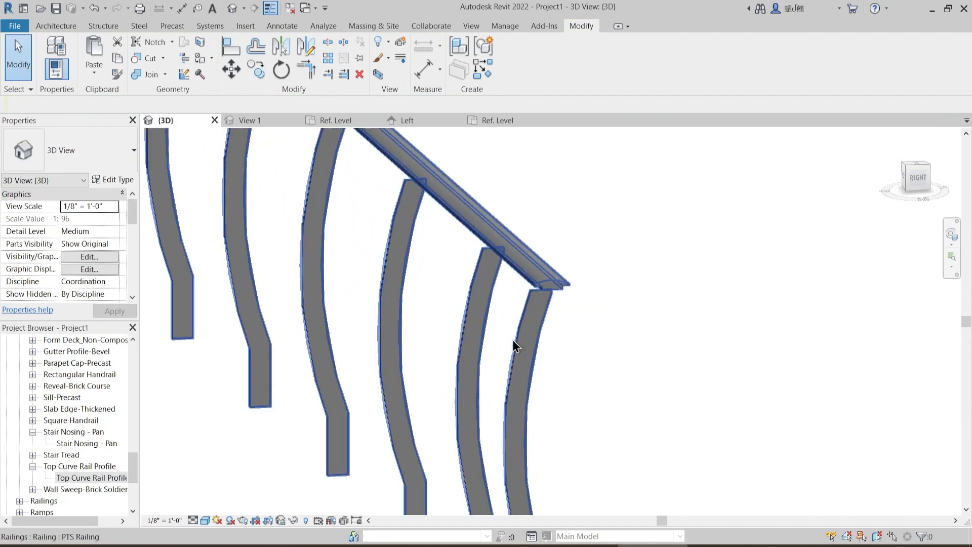
{"action": "middle_click_drag", "start_coordinate": [562, 345], "coordinate": [434, 340], "text": "shift"}
{"action": "left_click", "coordinate": [335, 315]}
{"action": "scroll", "coordinate": [520, 285], "scroll_direction": "up", "scroll_amount": 2}
{"action": "left_click", "coordinate": [198, 166]}
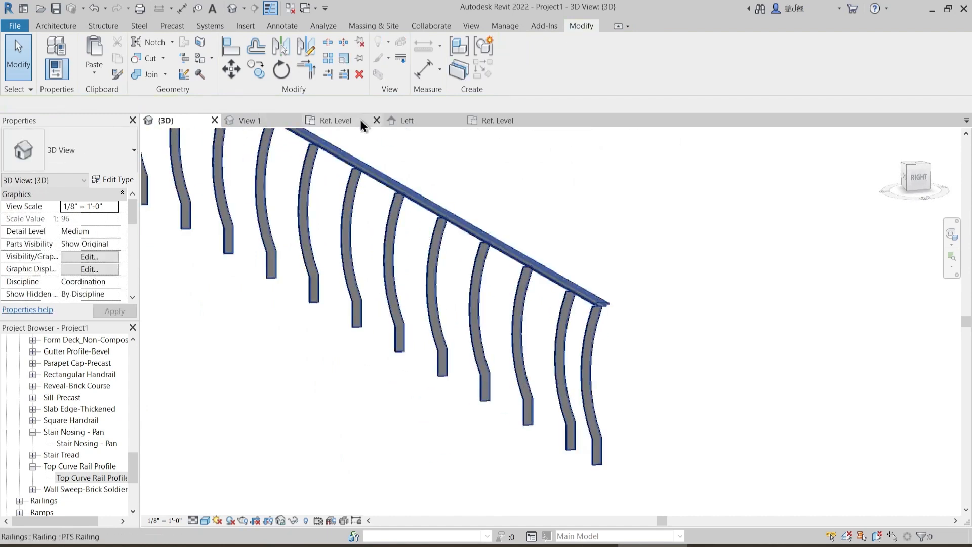
- Open the Level 1 floor plan and go to Section 1 to examine the rail's position on top of the curved post
{"action": "left_click_drag", "start_coordinate": [133, 464], "coordinate": [132, 353]}
{"action": "double_click", "coordinate": [54, 363]}
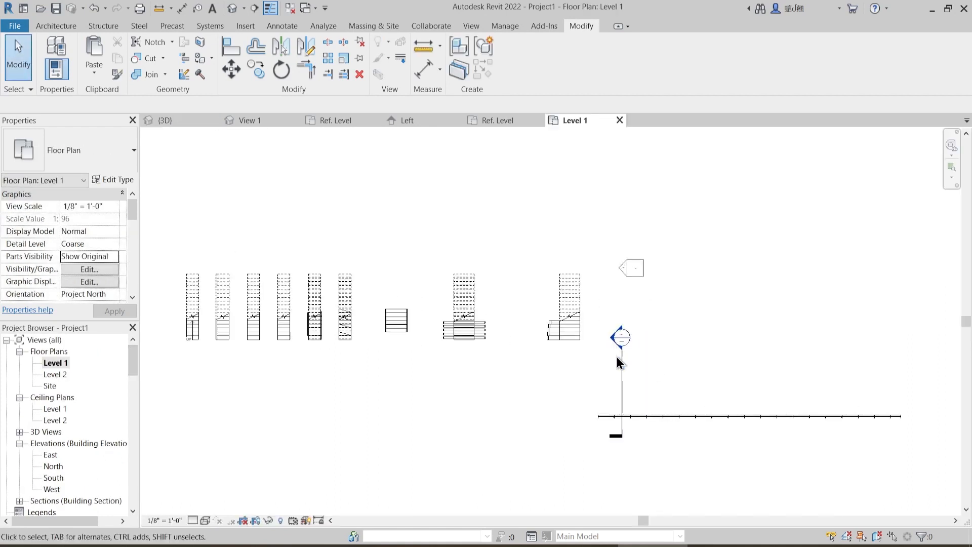
{"action": "left_click", "coordinate": [622, 356]}
{"action": "double_click", "coordinate": [622, 369]}
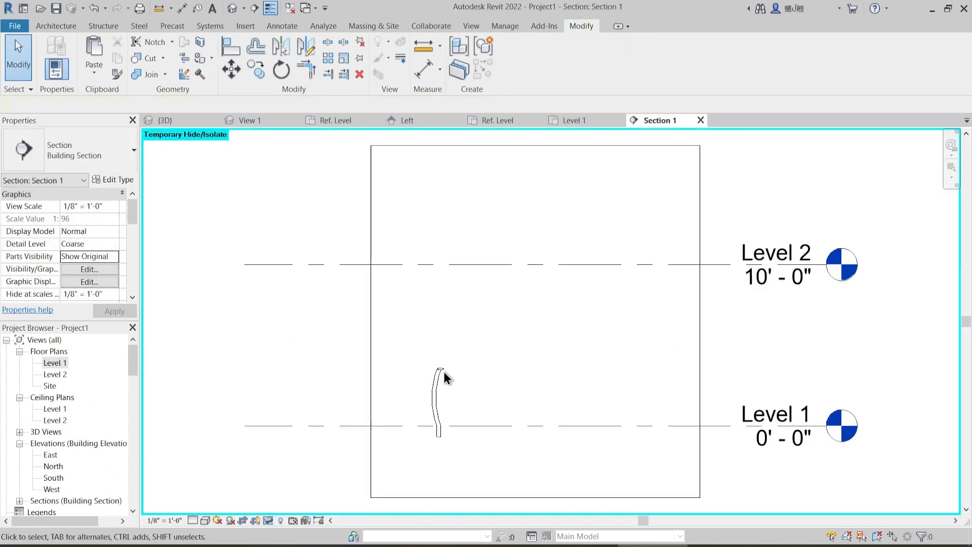
{"action": "scroll", "coordinate": [444, 374], "scroll_direction": "up", "scroll_amount": 5}
{"action": "scroll", "coordinate": [440, 283], "scroll_direction": "up", "scroll_amount": 5}
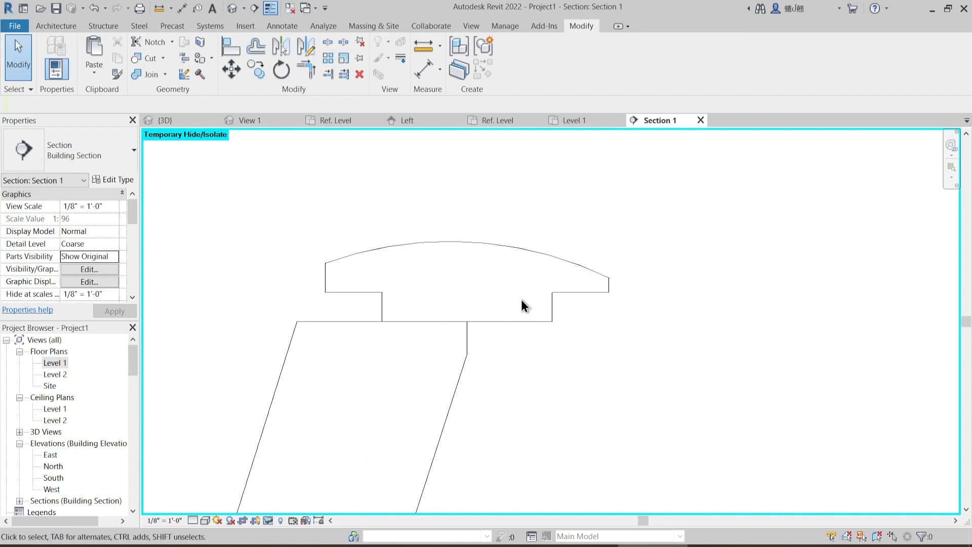
{"action": "middle_click_drag", "start_coordinate": [455, 293], "coordinate": [481, 272]}
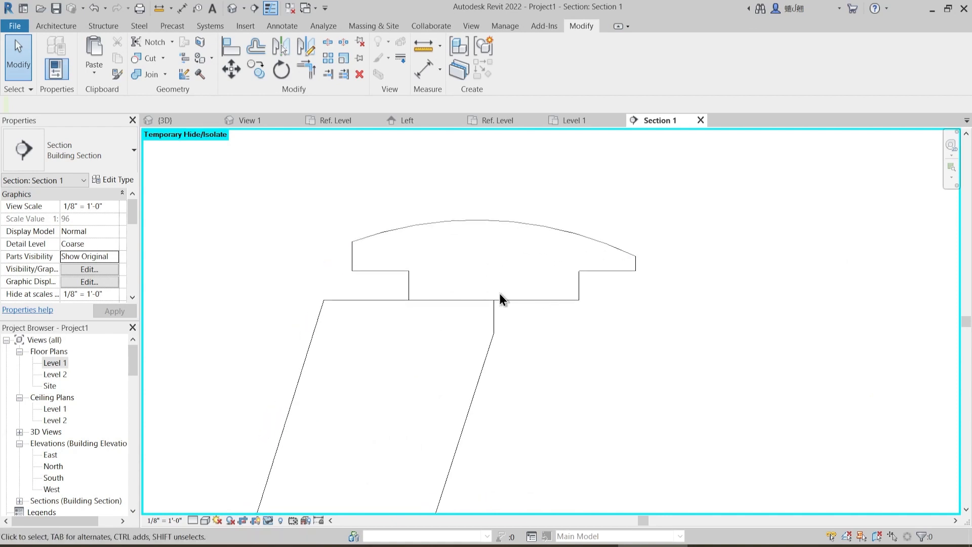
{"action": "middle_click_drag", "start_coordinate": [474, 270], "coordinate": [505, 235]}
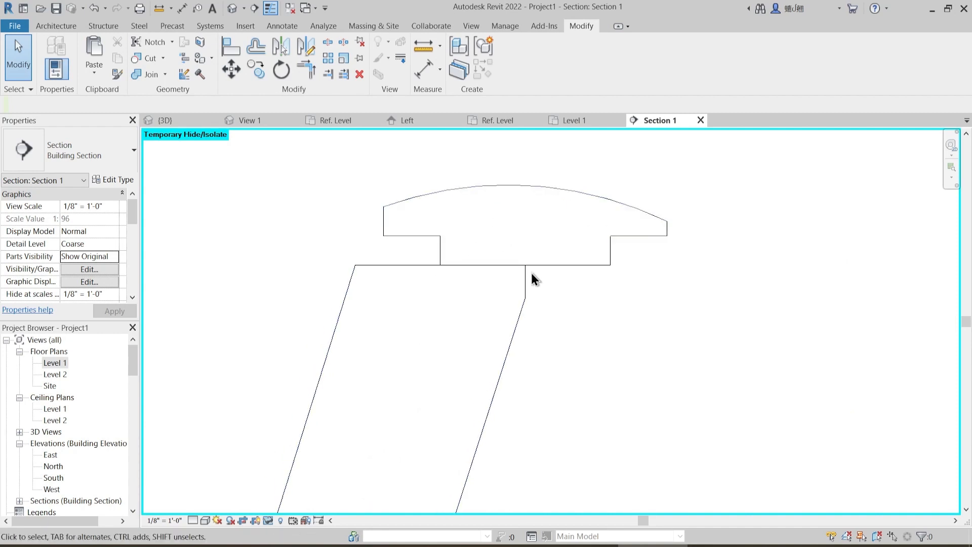
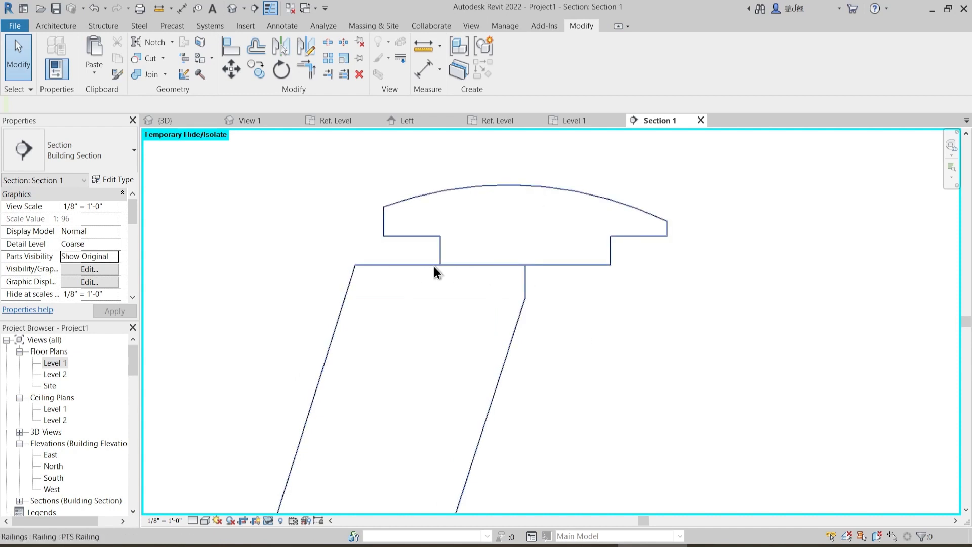
{"action": "key", "text": "d"}
{"action": "key", "text": "i"}
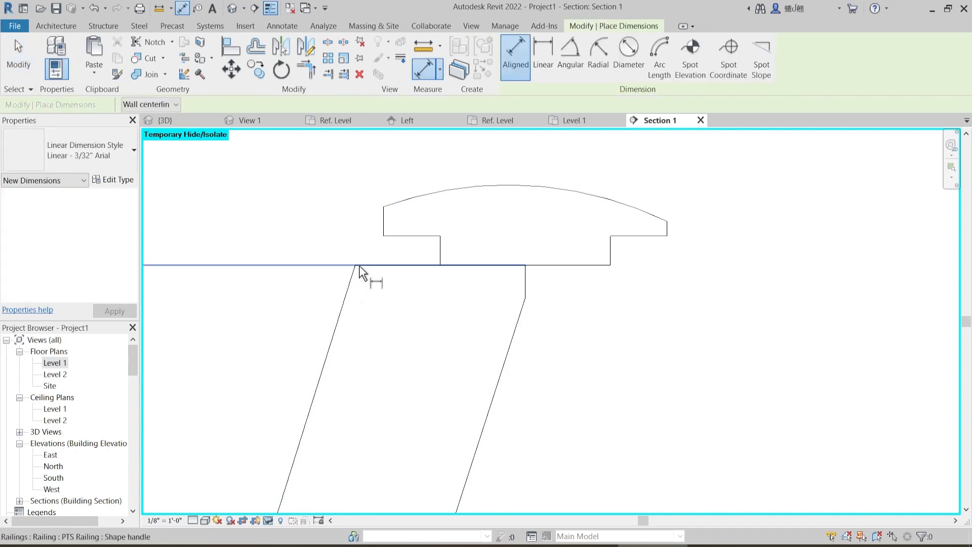
{"action": "key", "text": "Escape"}
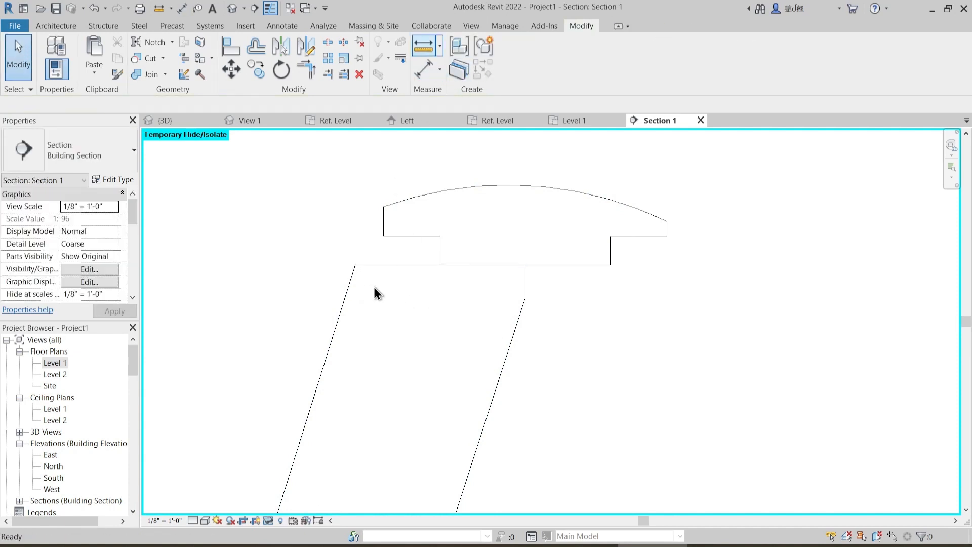
- Measure the width of the post's top edge in Section 1
{"action": "key", "text": "m"}
{"action": "key", "text": "e"}
{"action": "left_click", "coordinate": [355, 265]}
{"action": "left_click", "coordinate": [525, 265]}
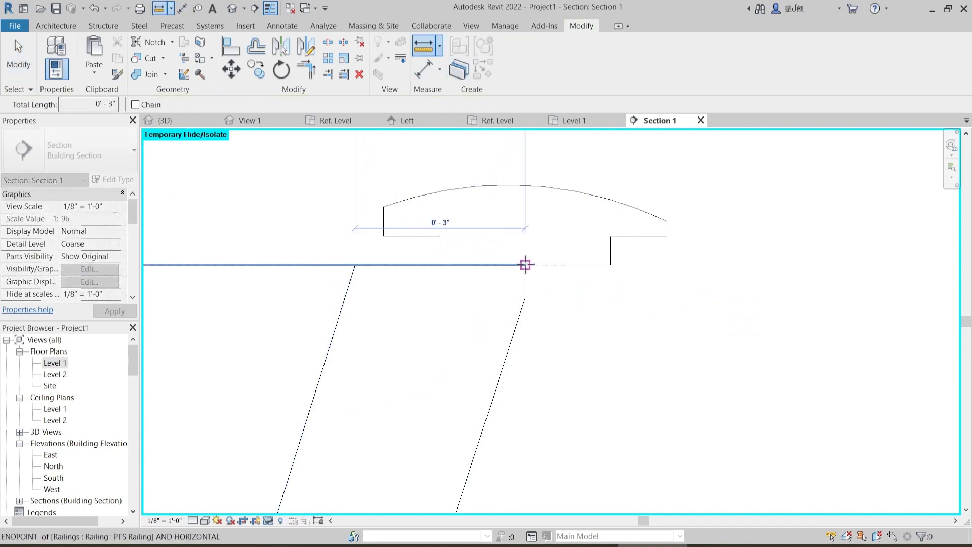
{"action": "key", "text": "Escape"}
{"action": "key", "text": "Escape"}
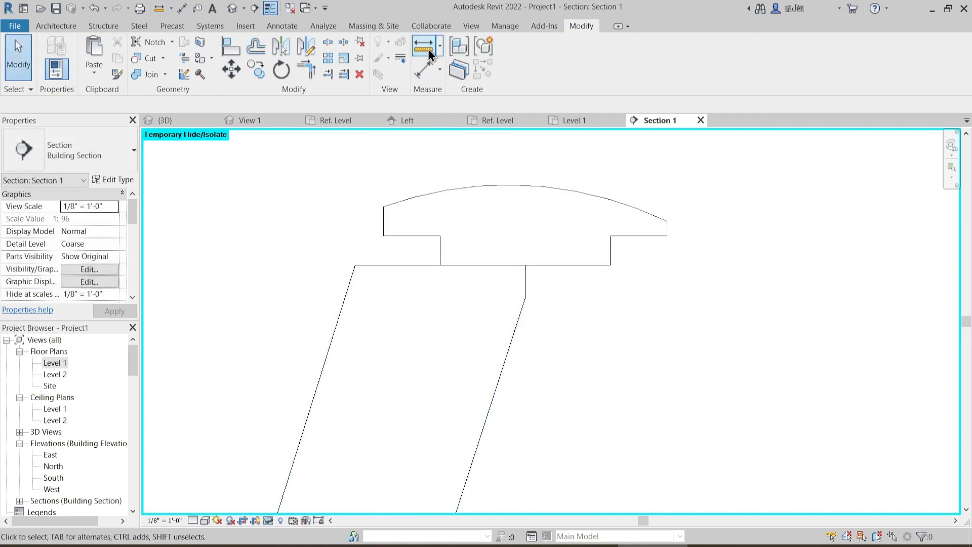
- Measure how far the base of the rail profile extends past the post's top corner
{"action": "left_click", "coordinate": [425, 48]}
{"action": "left_click", "coordinate": [525, 265]}
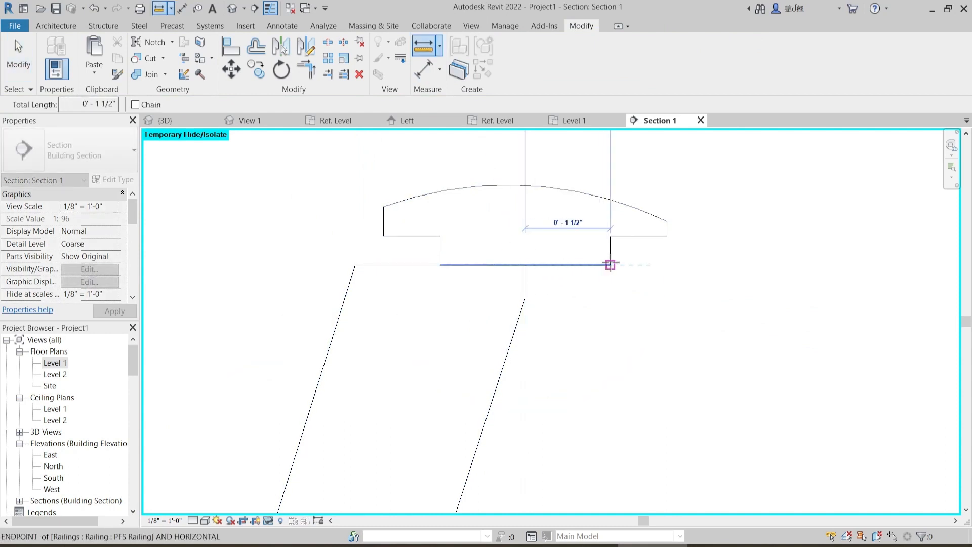
{"action": "key", "text": "Escape"}
{"action": "key", "text": "Escape"}
- In the PTS Railing type's non-continuous rail structure, set Rail 1's offset to -0' 1 1/2" and apply it
{"action": "scroll", "coordinate": [586, 291], "scroll_direction": "down", "scroll_amount": 2}
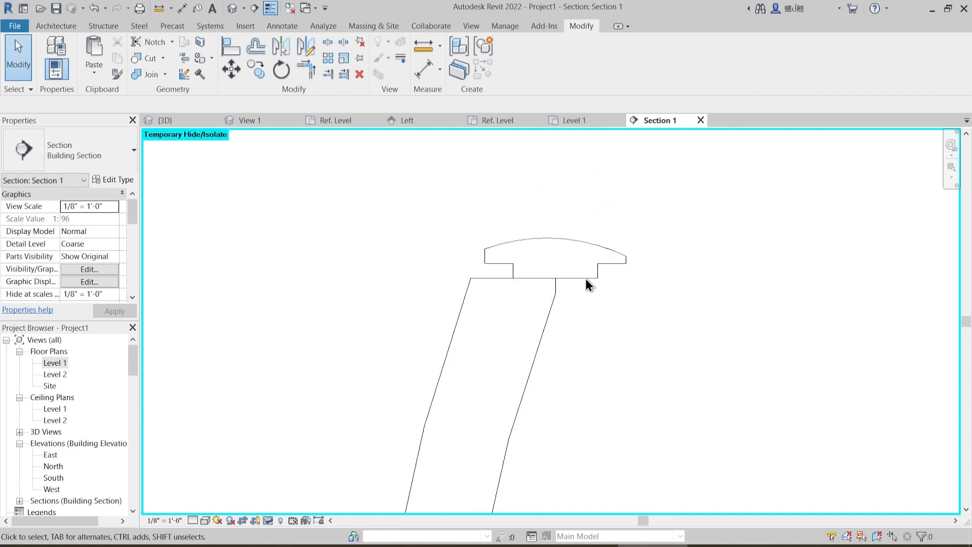
{"action": "middle_click_drag", "start_coordinate": [528, 325], "coordinate": [498, 284]}
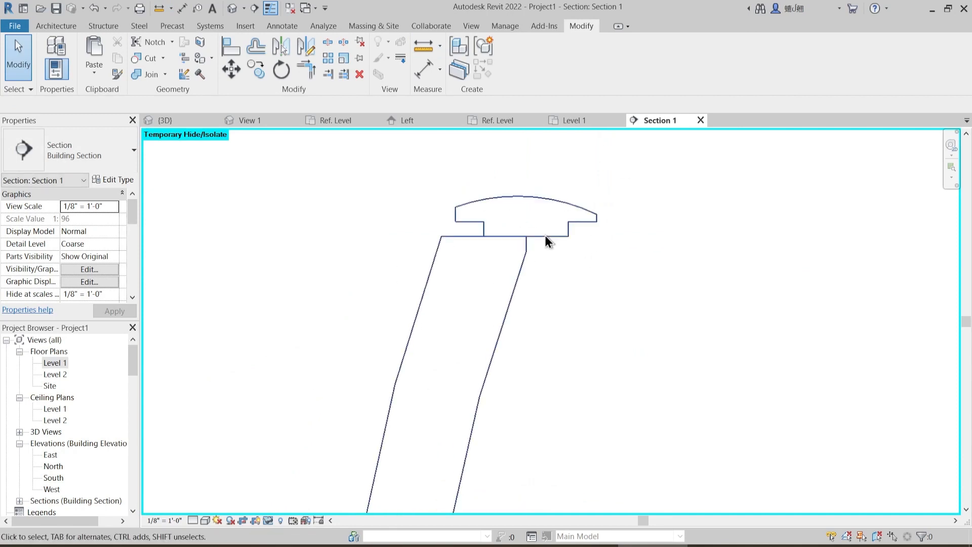
{"action": "left_click", "coordinate": [530, 241]}
{"action": "left_click", "coordinate": [129, 179]}
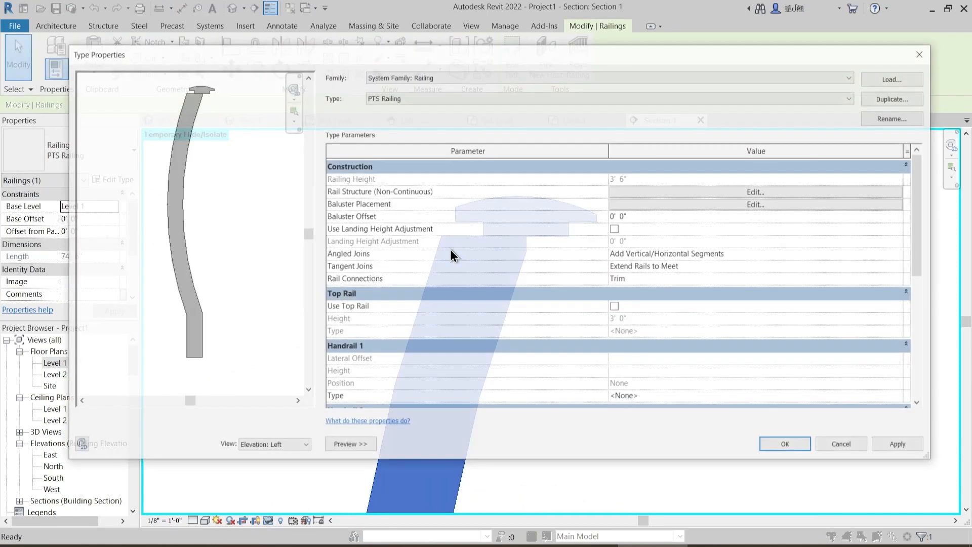
{"action": "left_click", "coordinate": [711, 192]}
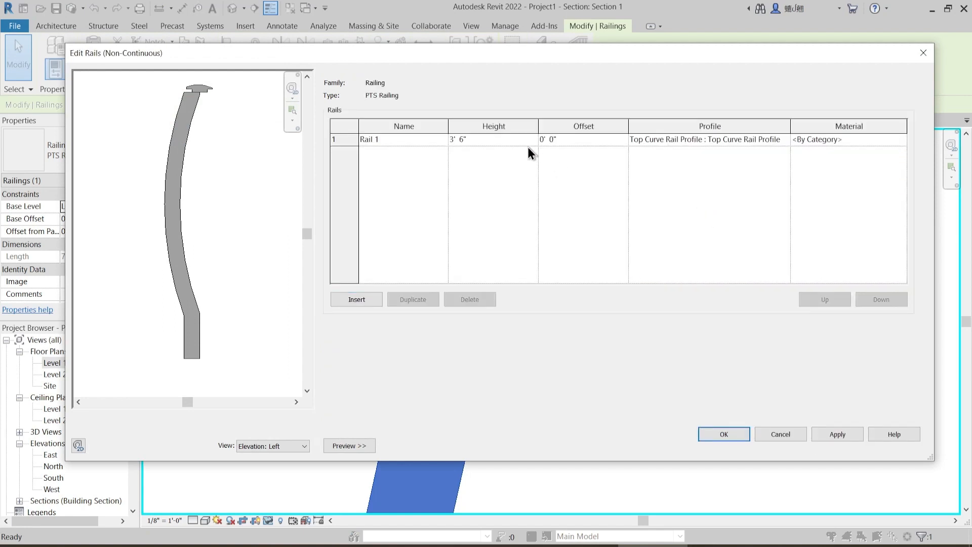
{"action": "left_click", "coordinate": [571, 141]}
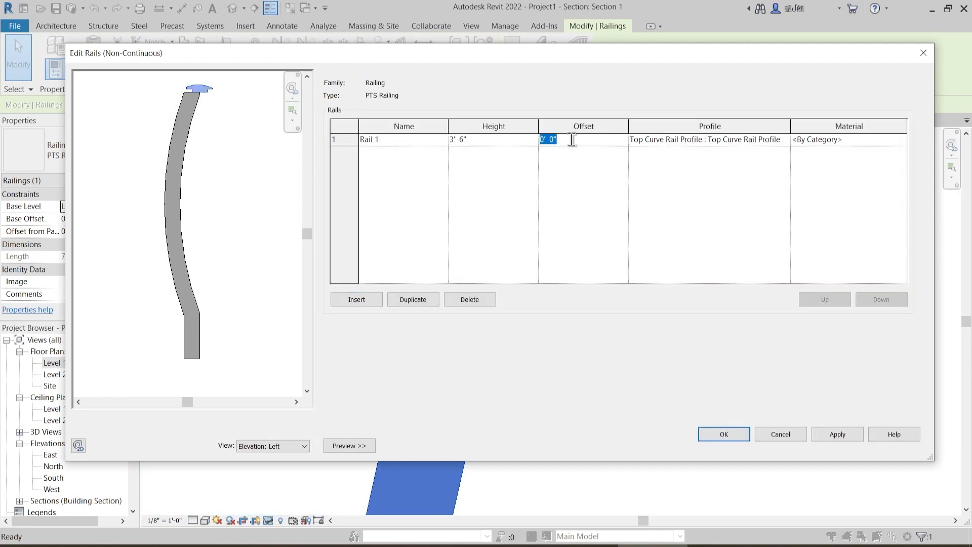
{"action": "left_click", "coordinate": [580, 139]}
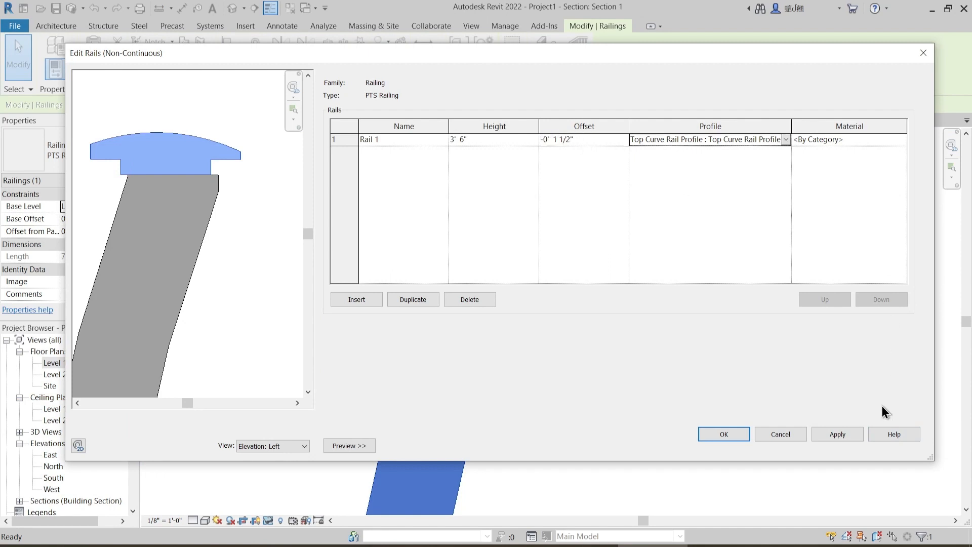
{"action": "left_click", "coordinate": [835, 437]}
{"action": "left_click", "coordinate": [836, 440]}
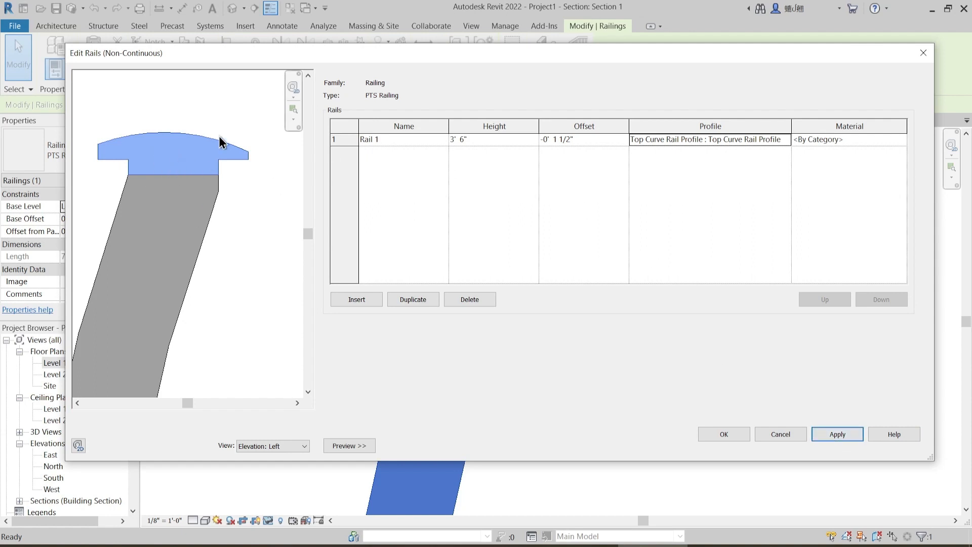
- Accept the rail structure and type properties, and check the rail's alignment with the post in Section 1
{"action": "scroll", "coordinate": [209, 177], "scroll_direction": "down", "scroll_amount": 3}
{"action": "scroll", "coordinate": [200, 195], "scroll_direction": "down", "scroll_amount": 3}
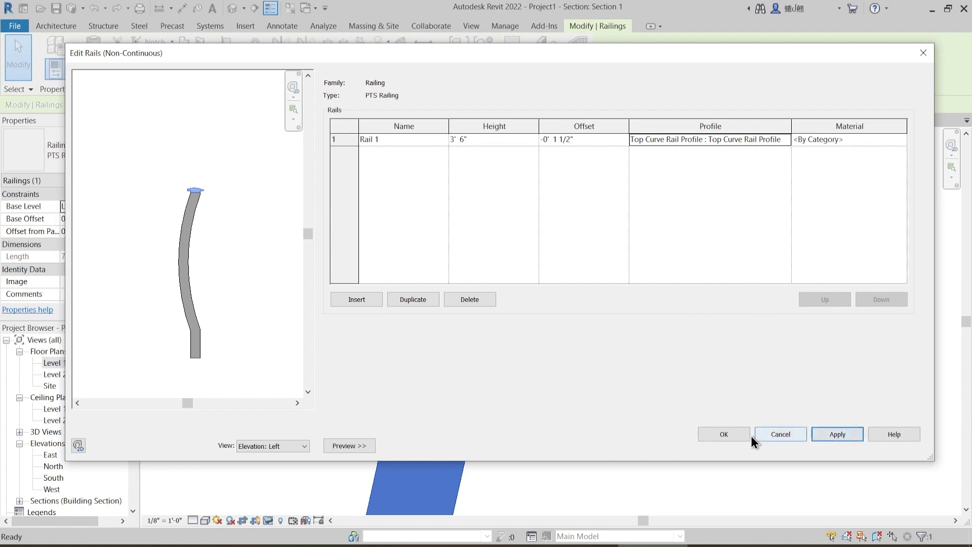
{"action": "left_click", "coordinate": [727, 433]}
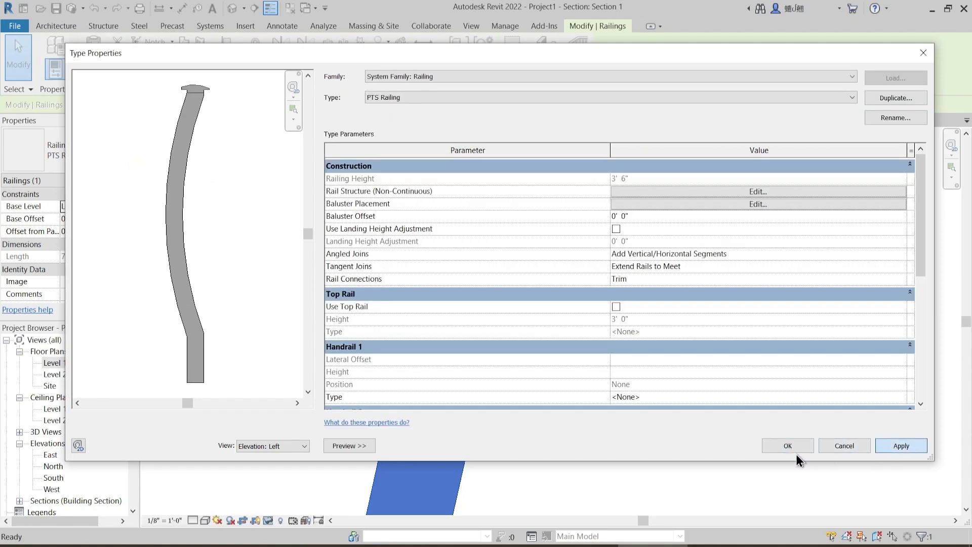
{"action": "left_click", "coordinate": [779, 446]}
{"action": "left_click", "coordinate": [565, 302]}
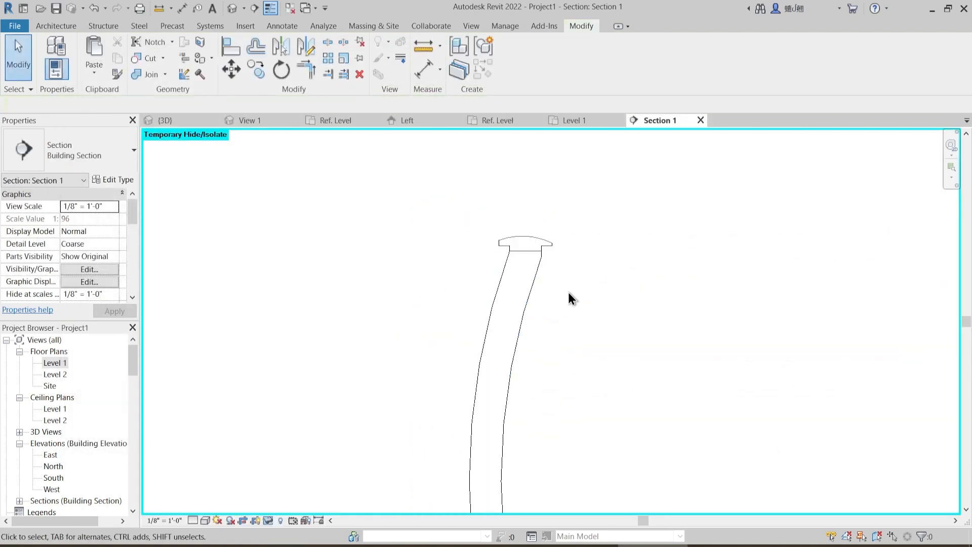
{"action": "scroll", "coordinate": [567, 292], "scroll_direction": "down", "scroll_amount": 2}
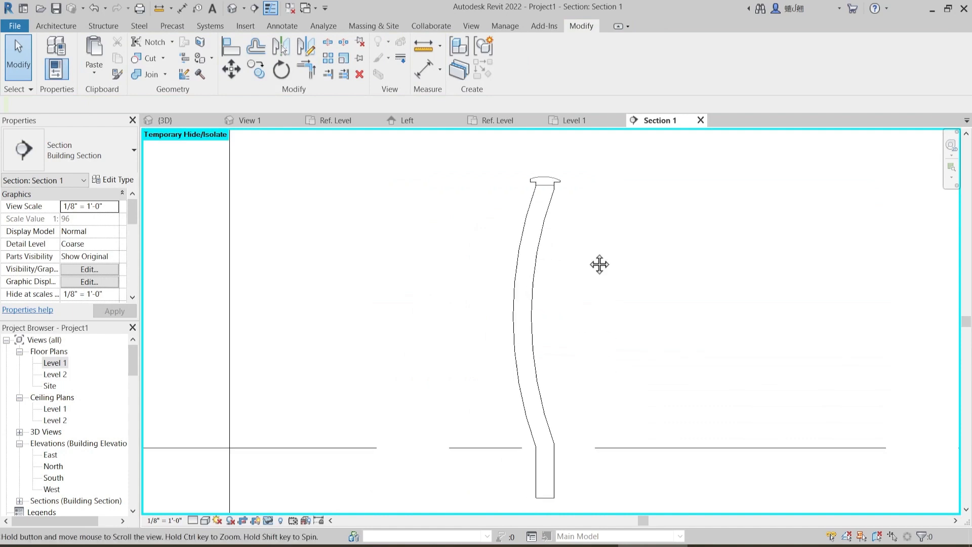
- Return to the 3D view and examine how the offset top rail meets the end post
{"action": "left_click", "coordinate": [579, 120]}
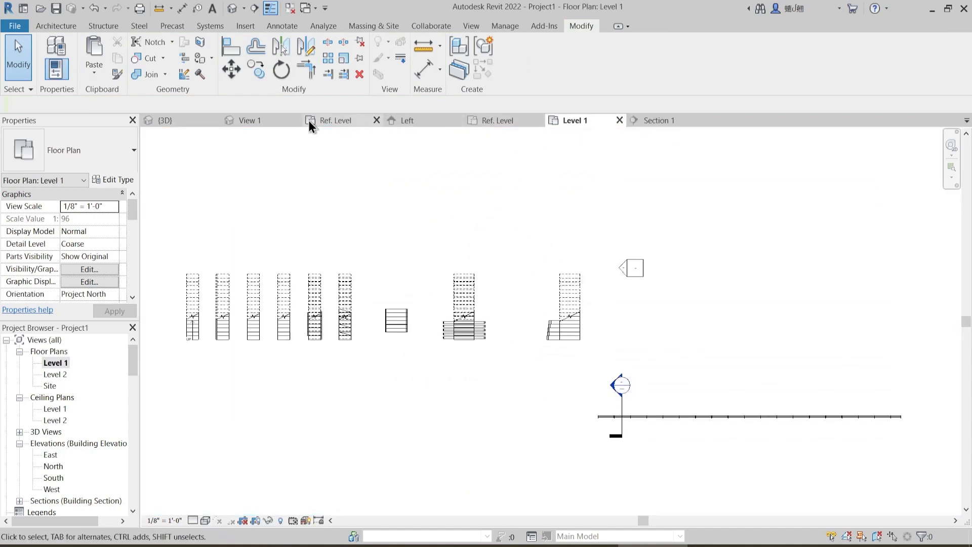
{"action": "left_click", "coordinate": [162, 120]}
{"action": "middle_click_drag", "start_coordinate": [627, 371], "coordinate": [423, 347], "text": "shift"}
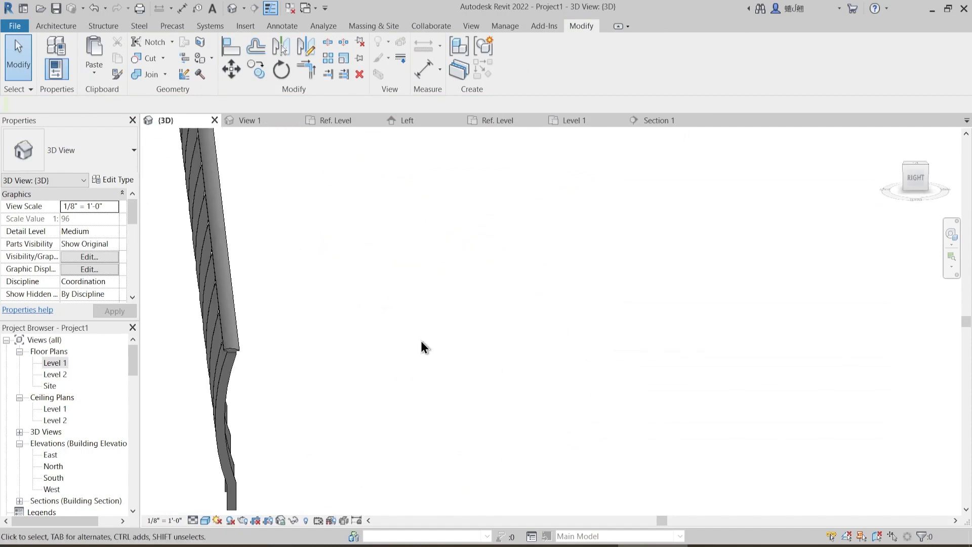
{"action": "middle_click_drag", "start_coordinate": [203, 367], "coordinate": [374, 372], "text": "shift"}
{"action": "scroll", "coordinate": [571, 357], "scroll_direction": "up", "scroll_amount": 1}
{"action": "scroll", "coordinate": [571, 348], "scroll_direction": "down", "scroll_amount": 2}
{"action": "key", "text": "Escape"}
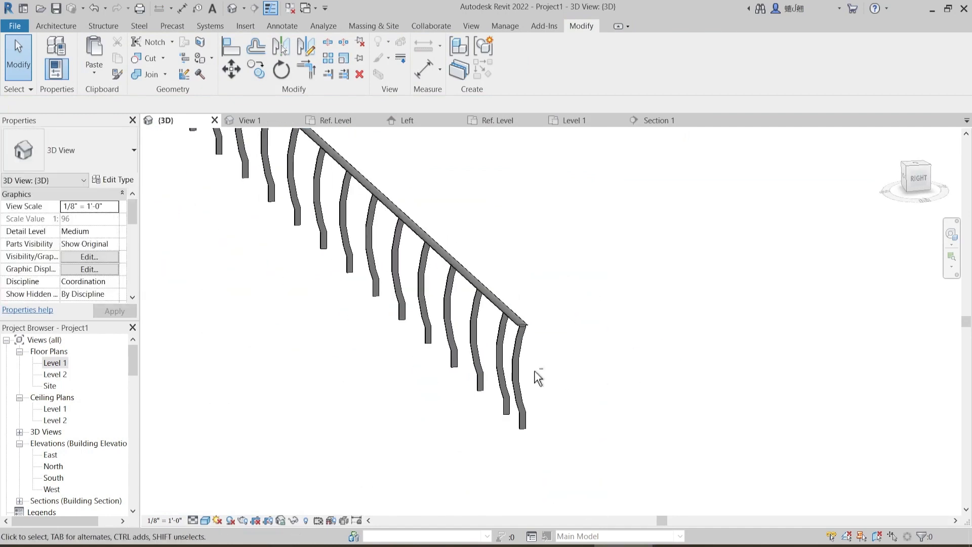
{"action": "scroll", "coordinate": [533, 370], "scroll_direction": "up", "scroll_amount": 3}
{"action": "scroll", "coordinate": [526, 321], "scroll_direction": "up", "scroll_amount": 2}
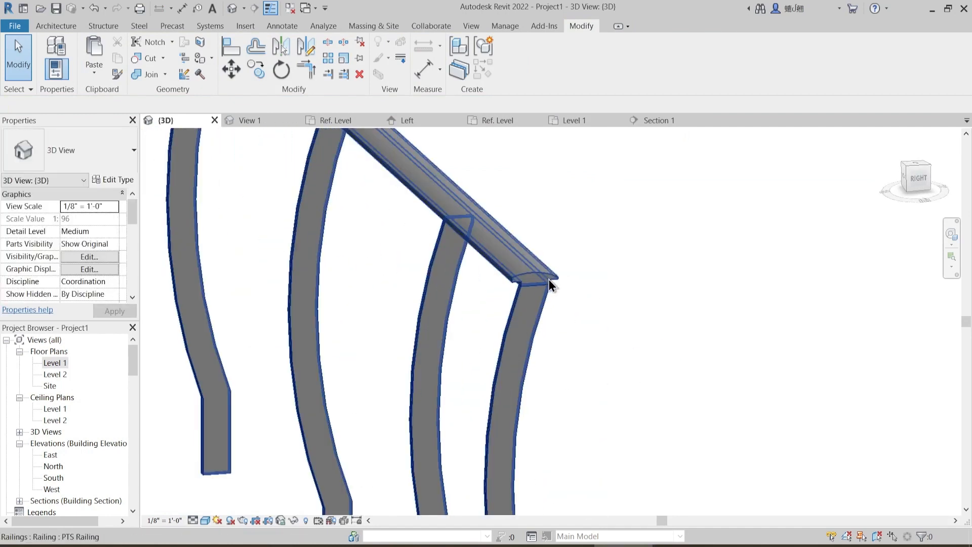
{"action": "scroll", "coordinate": [552, 304], "scroll_direction": "up", "scroll_amount": 1}
{"action": "scroll", "coordinate": [557, 302], "scroll_direction": "down", "scroll_amount": 1}
{"action": "scroll", "coordinate": [561, 299], "scroll_direction": "down", "scroll_amount": 3}
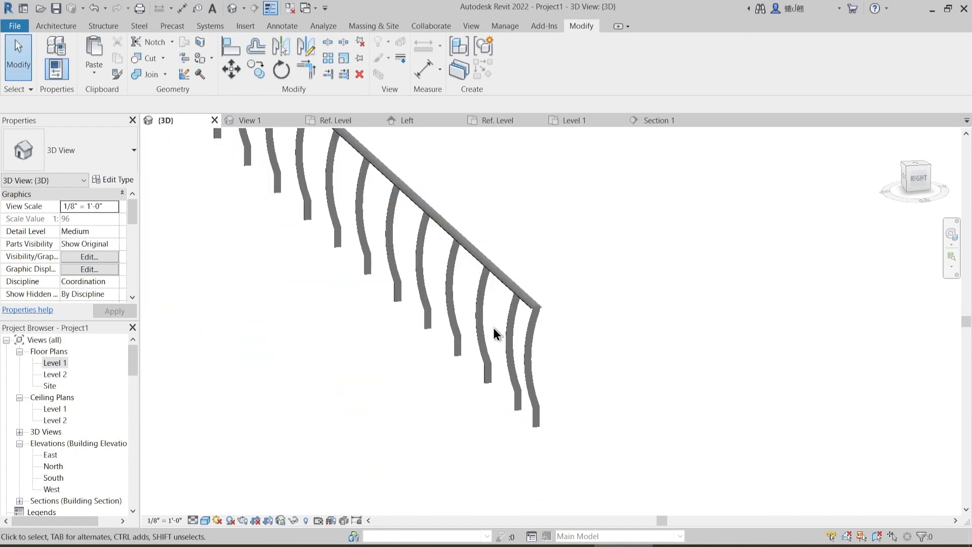
{"action": "left_click", "coordinate": [480, 363]}
{"action": "scroll", "coordinate": [512, 365], "scroll_direction": "down", "scroll_amount": 1}
{"action": "scroll", "coordinate": [534, 358], "scroll_direction": "up", "scroll_amount": 2}
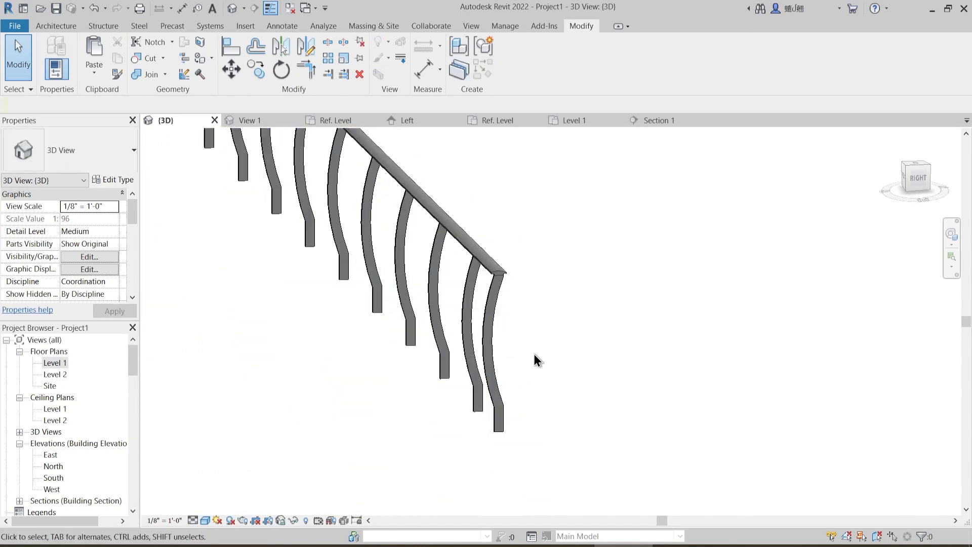
{"action": "scroll", "coordinate": [532, 351], "scroll_direction": "down", "scroll_amount": 2}
{"action": "scroll", "coordinate": [532, 327], "scroll_direction": "up", "scroll_amount": 1}
{"action": "scroll", "coordinate": [516, 344], "scroll_direction": "up", "scroll_amount": 1}
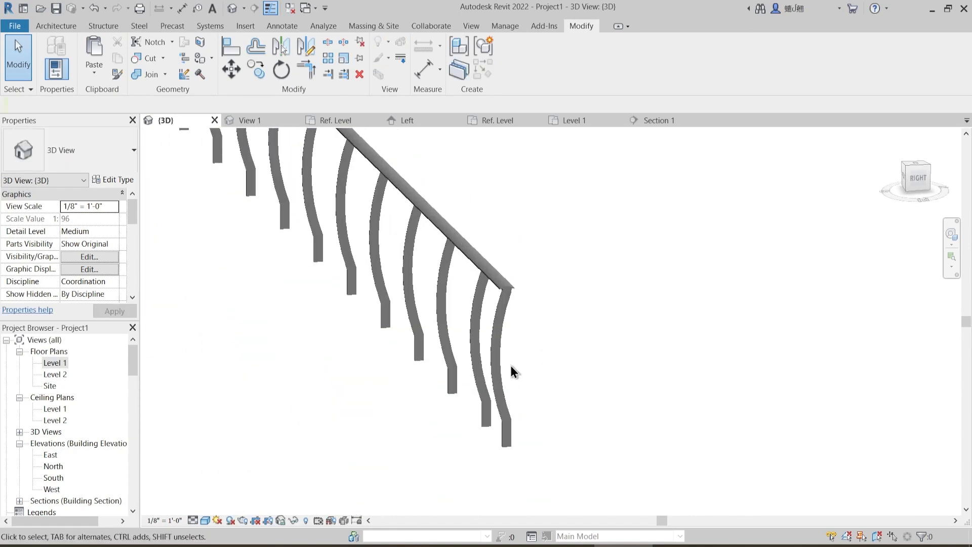
{"action": "middle_click_drag", "start_coordinate": [526, 413], "coordinate": [516, 392]}
{"action": "scroll", "coordinate": [504, 382], "scroll_direction": "up", "scroll_amount": 1}
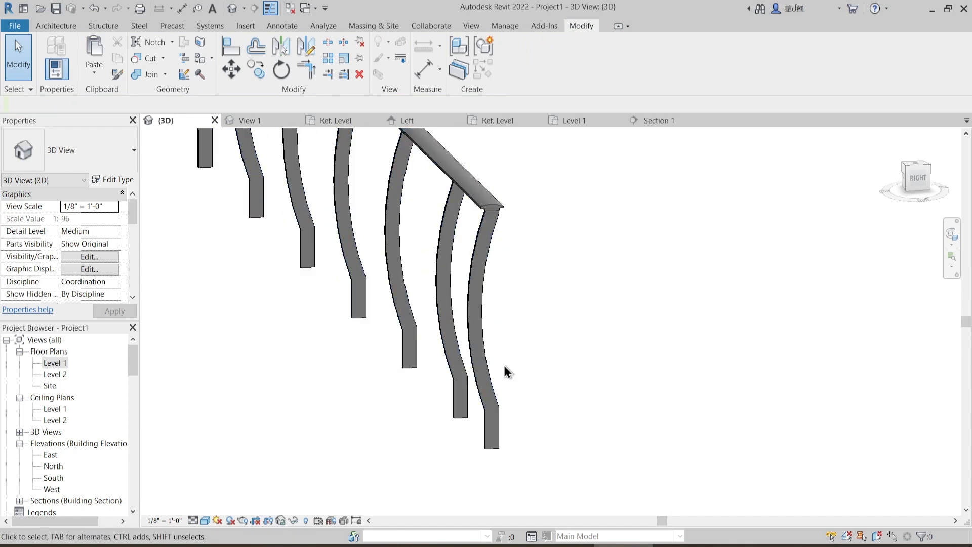
{"action": "scroll", "coordinate": [503, 365], "scroll_direction": "down", "scroll_amount": 1}
{"action": "left_click", "coordinate": [482, 313]}
{"action": "left_click", "coordinate": [508, 311]}
{"action": "middle_click_drag", "start_coordinate": [508, 310], "coordinate": [508, 332]}
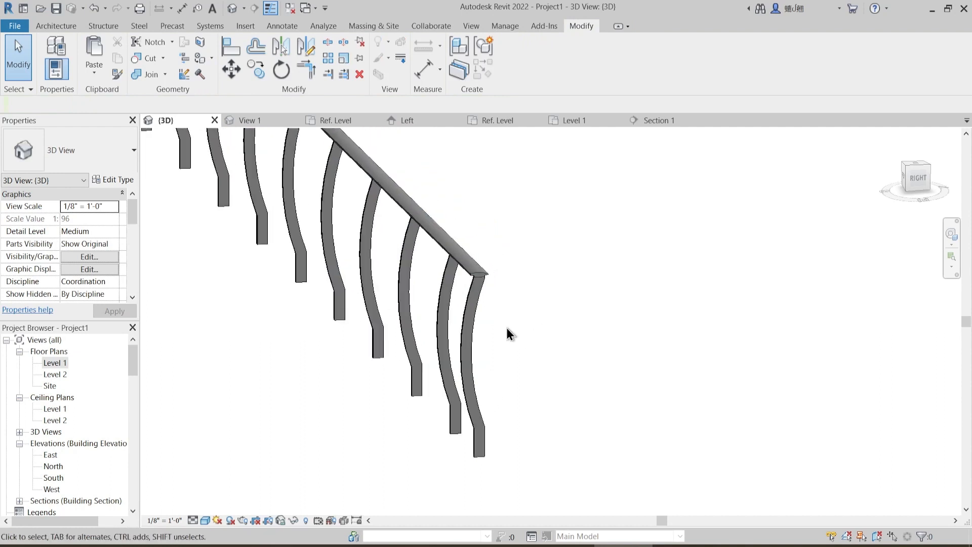
- Create a new family from the Profile-Rail template in the English-Imperial template folder
{"action": "left_click", "coordinate": [17, 28]}
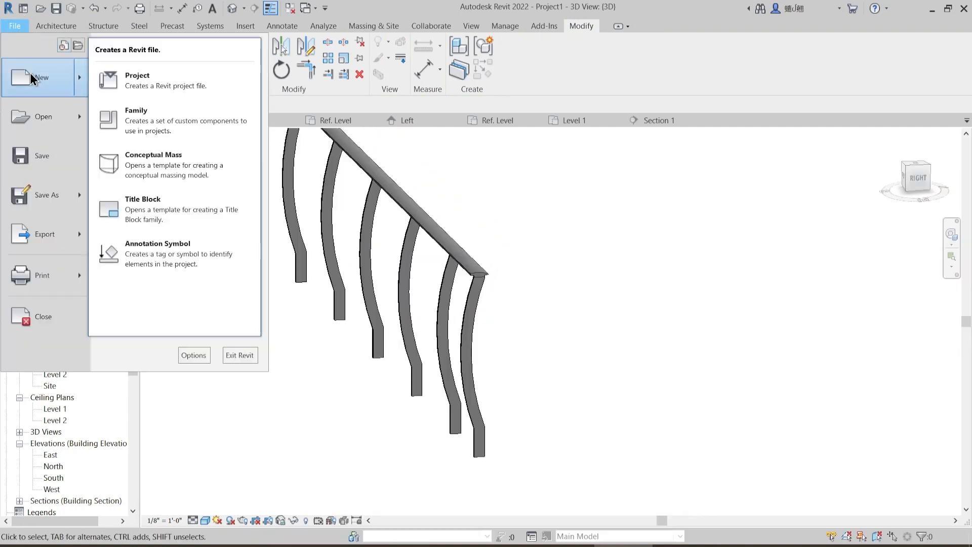
{"action": "key", "text": "Escape"}
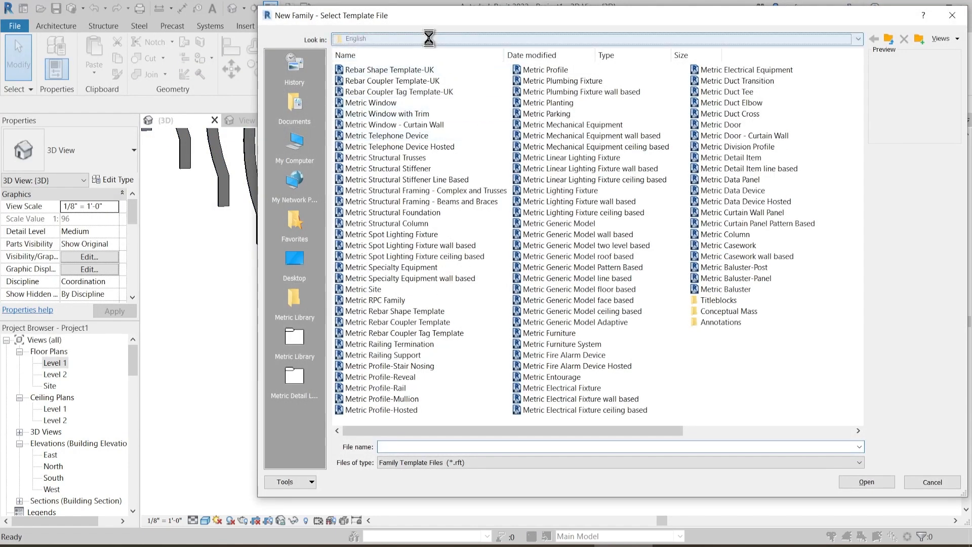
{"action": "left_click", "coordinate": [427, 38]}
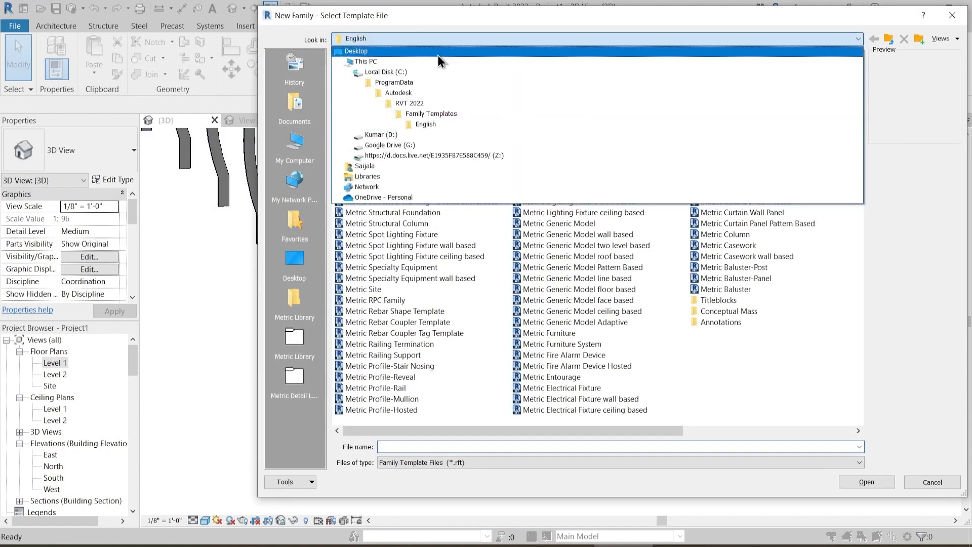
{"action": "left_click", "coordinate": [442, 114]}
{"action": "double_click", "coordinate": [379, 181]}
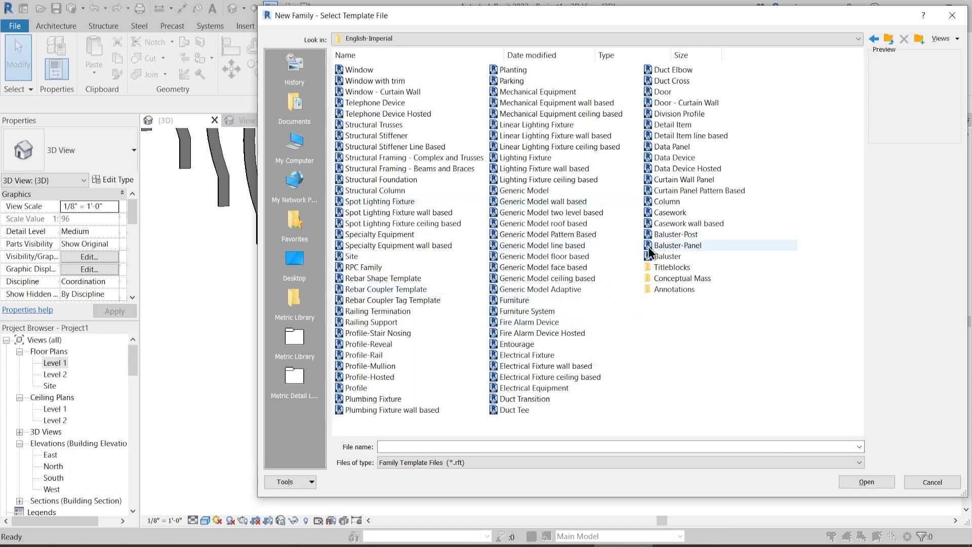
{"action": "left_click", "coordinate": [377, 356]}
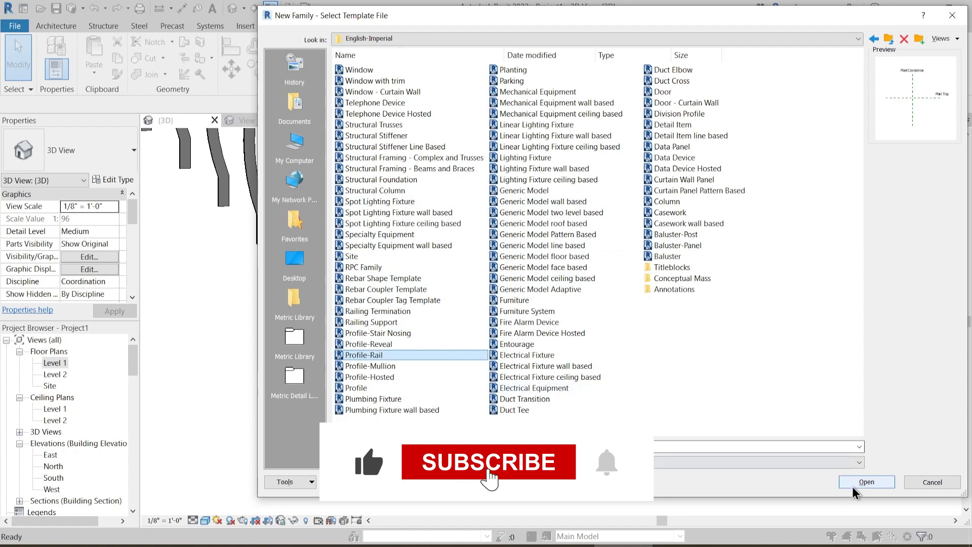
{"action": "left_click", "coordinate": [866, 482]}
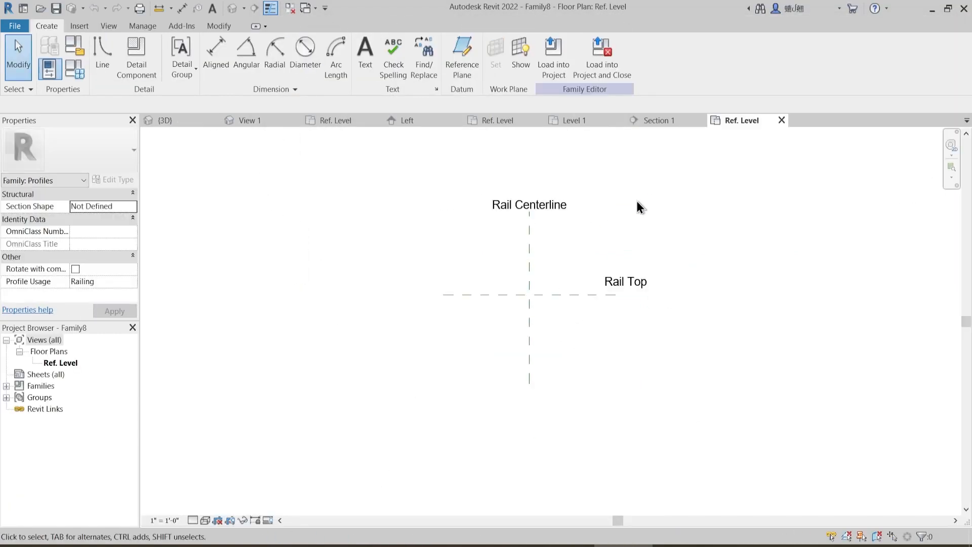
- Review the curved post and its top rail in Section 1, and close that section view
{"action": "middle_click_drag", "start_coordinate": [636, 201], "coordinate": [599, 284]}
{"action": "left_click", "coordinate": [667, 123]}
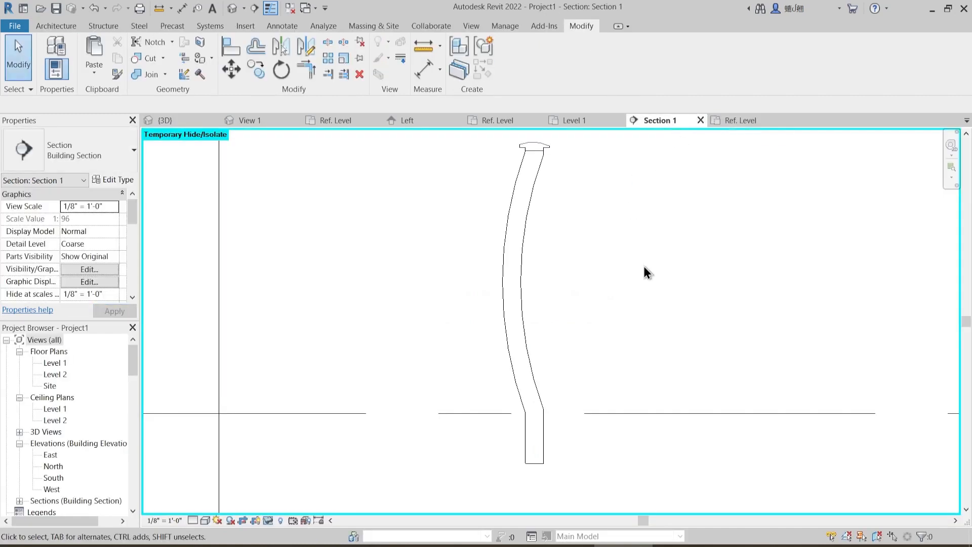
{"action": "scroll", "coordinate": [636, 373], "scroll_direction": "down", "scroll_amount": 3}
{"action": "middle_click_drag", "start_coordinate": [636, 373], "coordinate": [632, 397]}
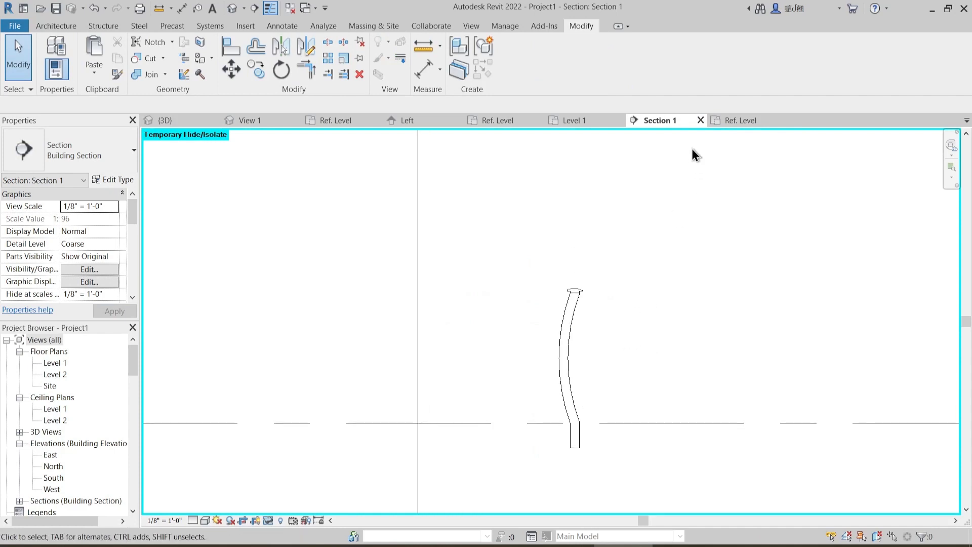
{"action": "left_click", "coordinate": [704, 121]}
- Close the earlier custom top rail profile family, Family7, without saving its changes
{"action": "left_click", "coordinate": [597, 124]}
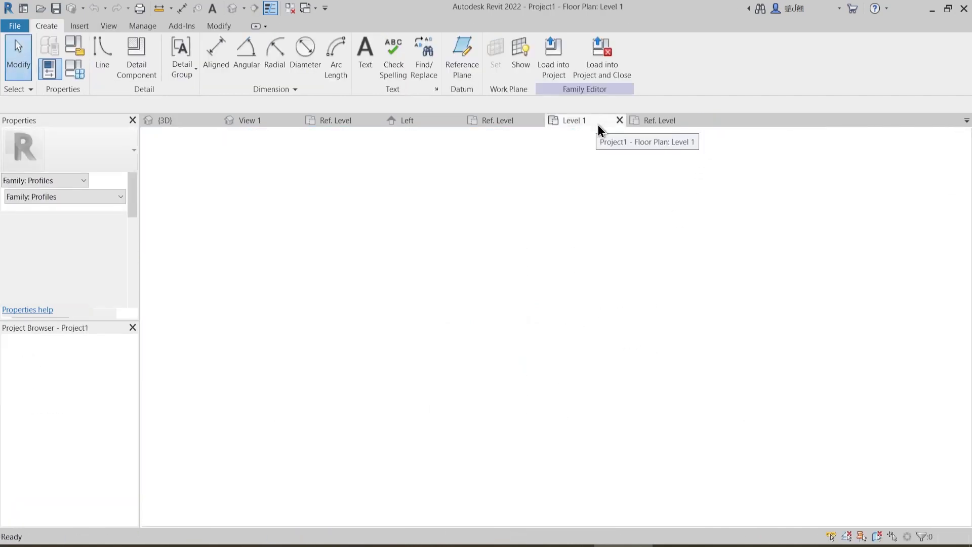
{"action": "left_click", "coordinate": [506, 121]}
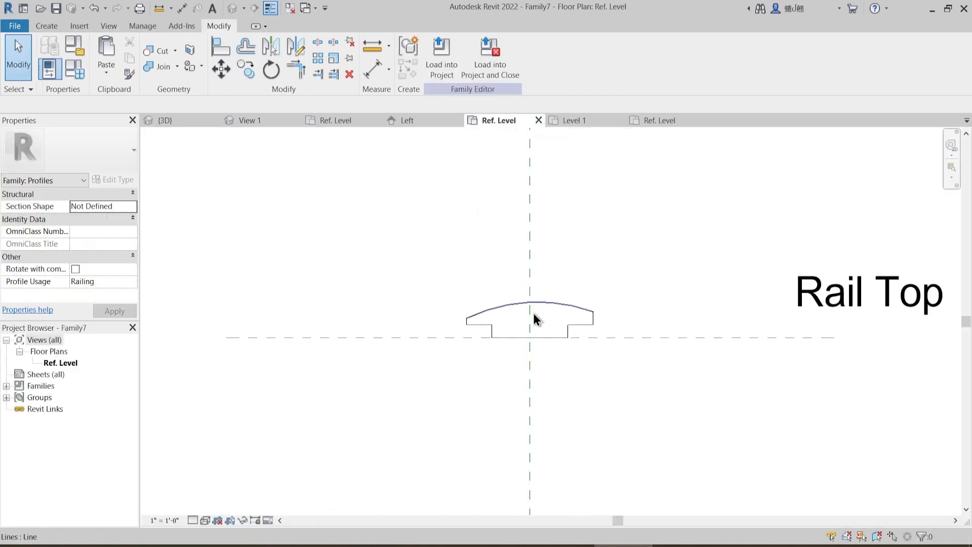
{"action": "left_click", "coordinate": [538, 120]}
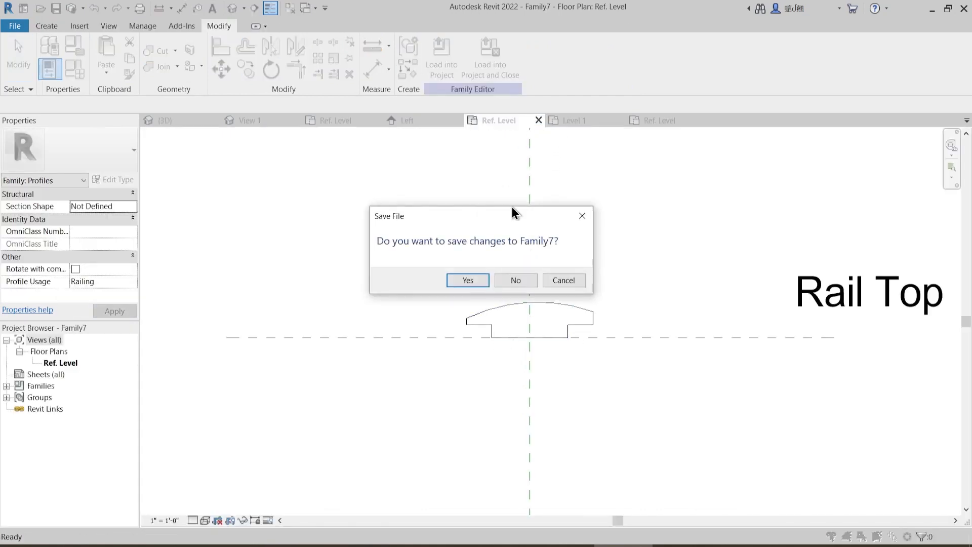
{"action": "left_click", "coordinate": [523, 278]}
- Close the open Left view and the Ref. Level view of Family6
{"action": "left_click", "coordinate": [421, 124]}
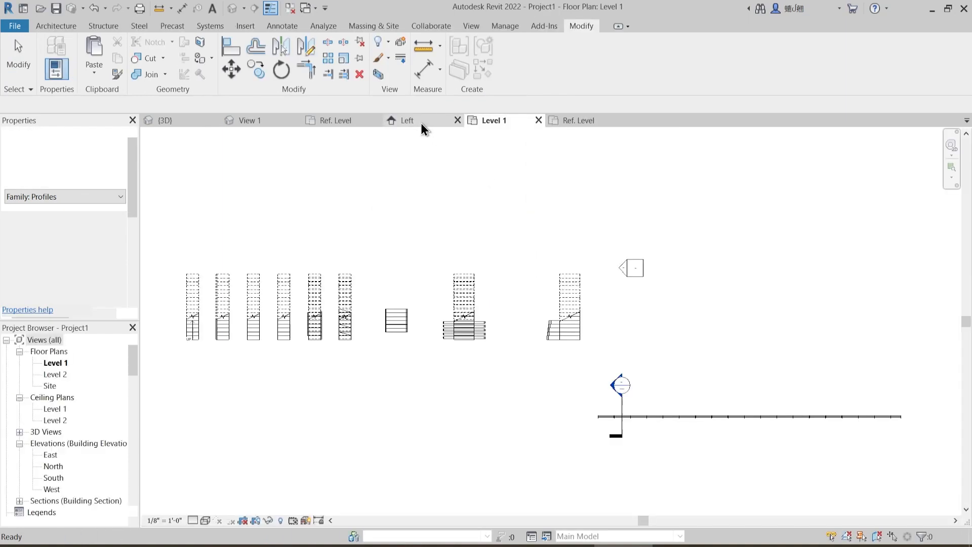
{"action": "left_click", "coordinate": [457, 120]}
{"action": "left_click", "coordinate": [360, 124]}
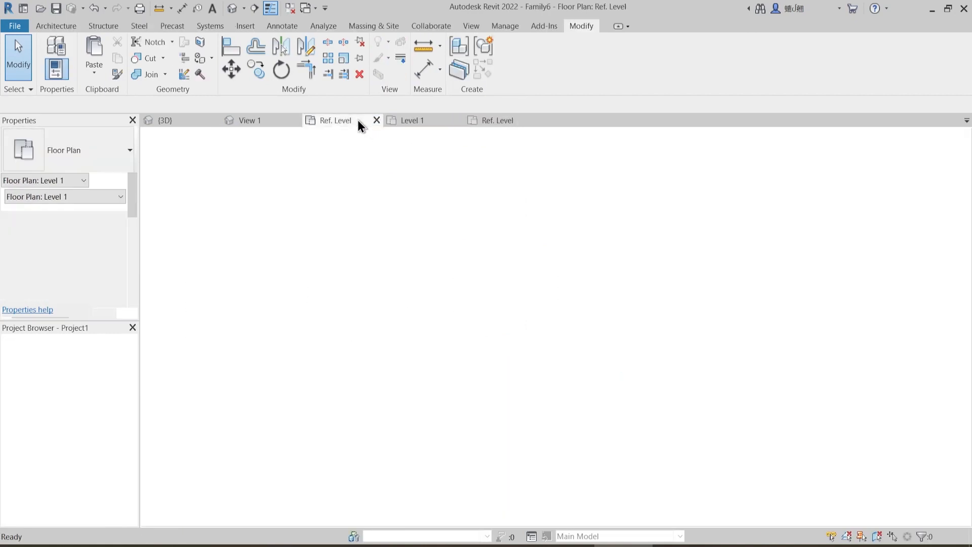
{"action": "left_click", "coordinate": [376, 120]}
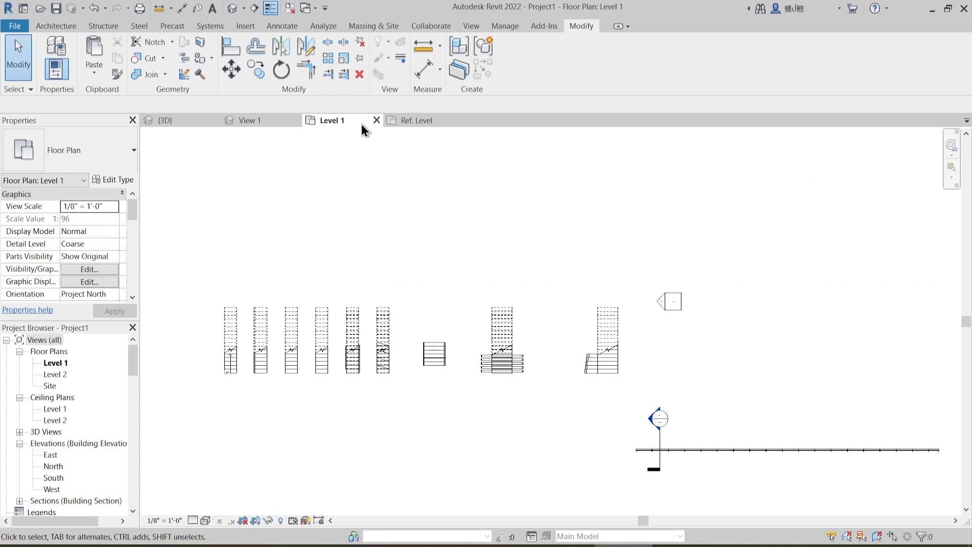
- Return to the new rail profile family and examine its Rail Centerline and Rail Top reference planes
{"action": "left_click", "coordinate": [416, 122]}
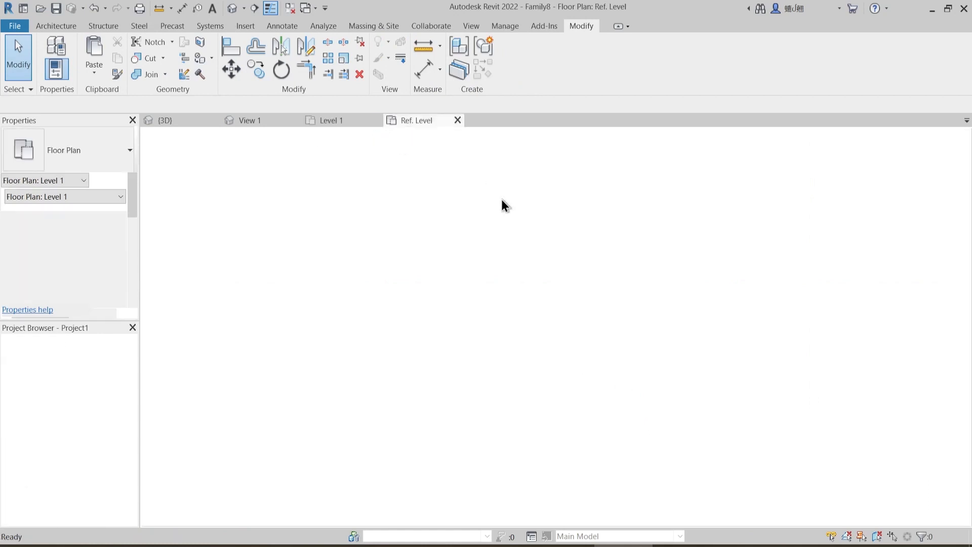
{"action": "scroll", "coordinate": [561, 273], "scroll_direction": "up", "scroll_amount": 3}
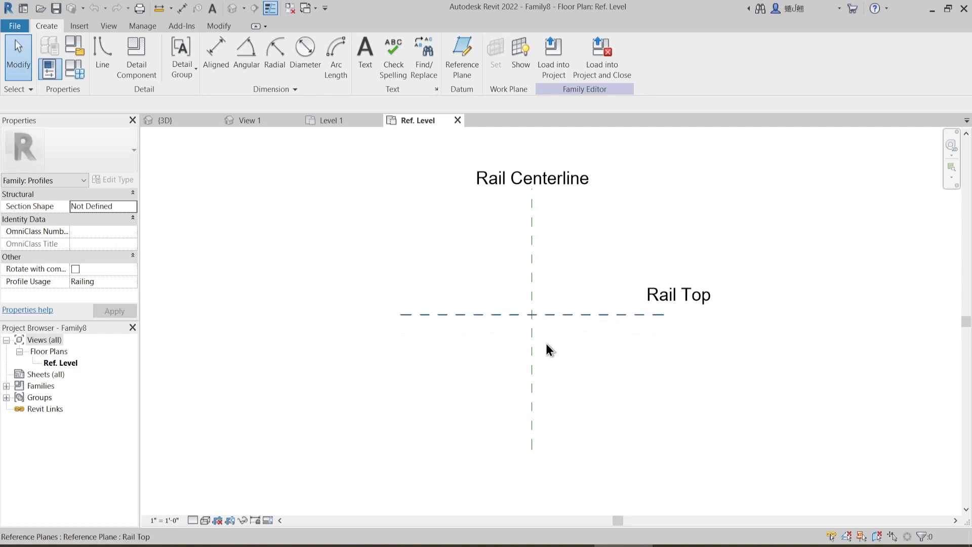
{"action": "scroll", "coordinate": [564, 324], "scroll_direction": "up", "scroll_amount": 2}
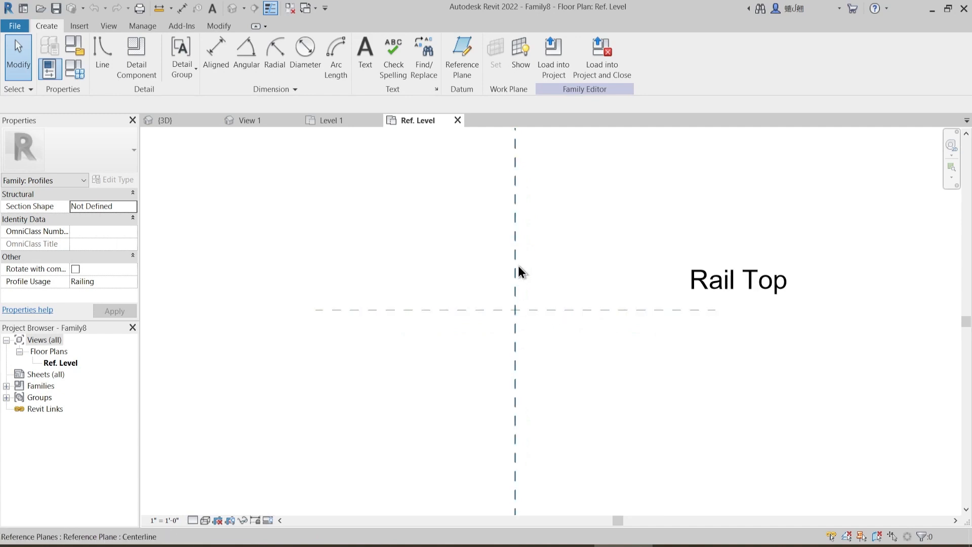
{"action": "middle_click_drag", "start_coordinate": [507, 259], "coordinate": [478, 293]}
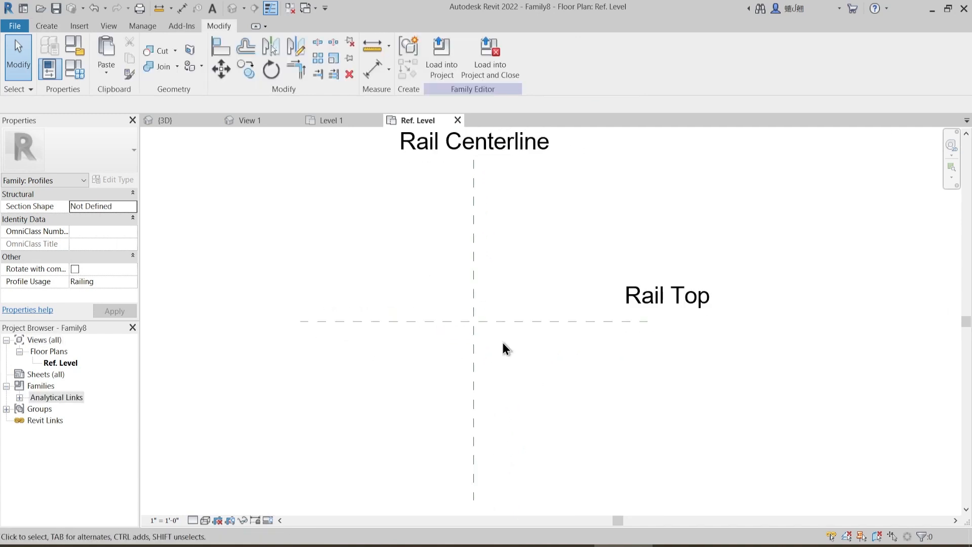
{"action": "scroll", "coordinate": [501, 345], "scroll_direction": "up", "scroll_amount": 2}
{"action": "scroll", "coordinate": [500, 345], "scroll_direction": "down", "scroll_amount": 3}
{"action": "middle_click_drag", "start_coordinate": [542, 352], "coordinate": [537, 360]}
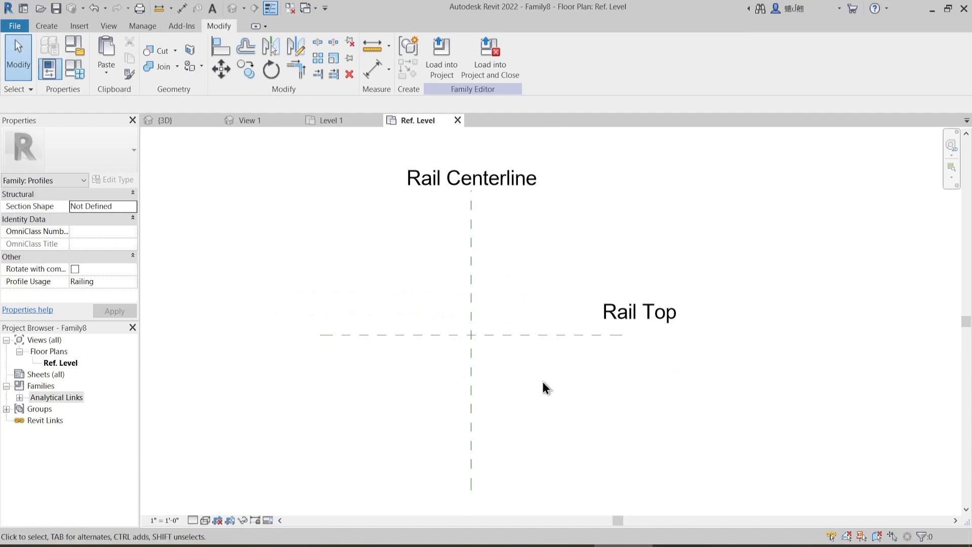
{"action": "middle_click_drag", "start_coordinate": [493, 350], "coordinate": [475, 332]}
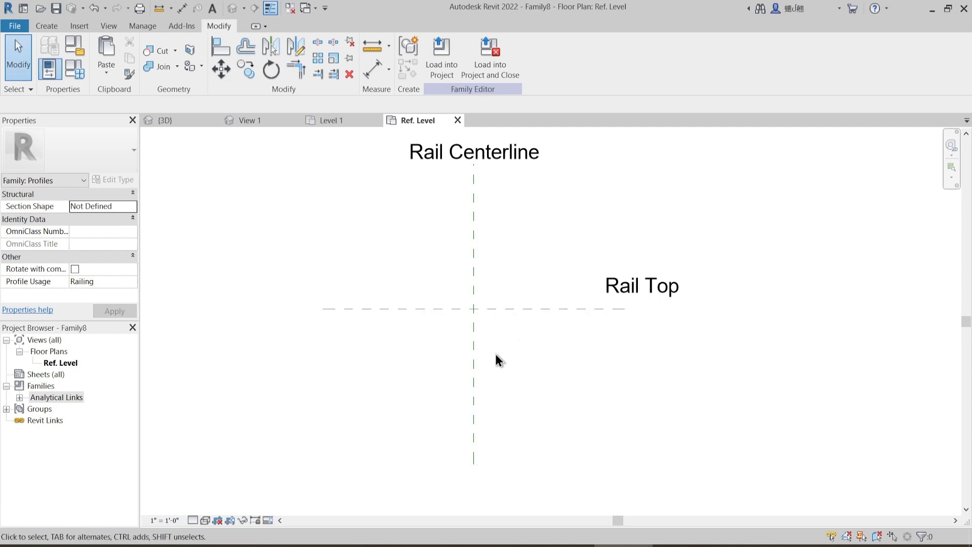
- Start loading a family into the new rail profile and browse to the RVT 2022 Libraries folder
{"action": "left_click", "coordinate": [82, 25]}
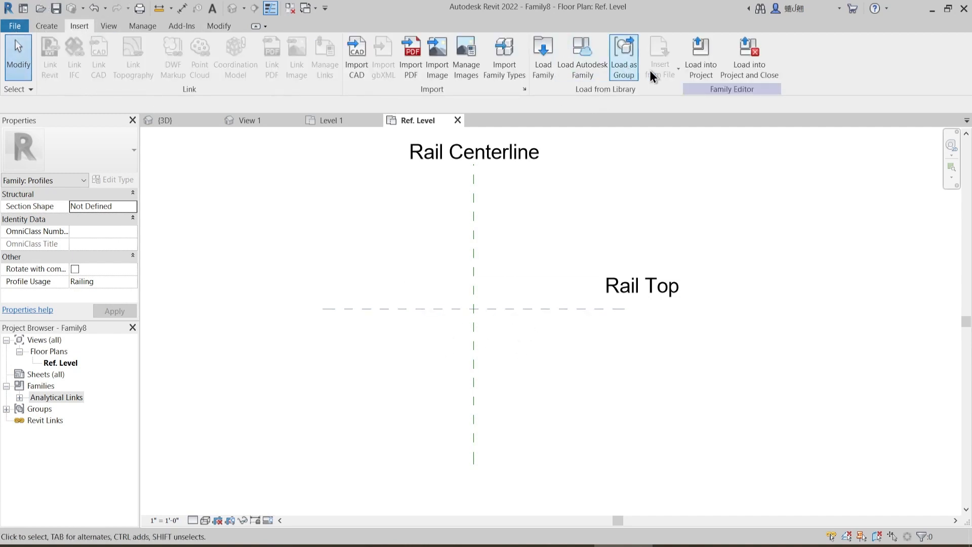
{"action": "left_click", "coordinate": [543, 63]}
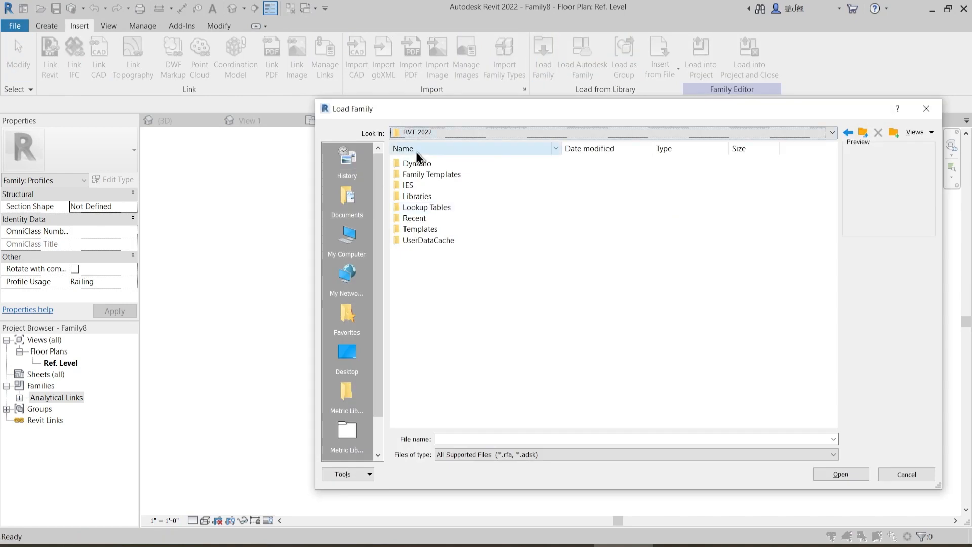
{"action": "double_click", "coordinate": [428, 198]}
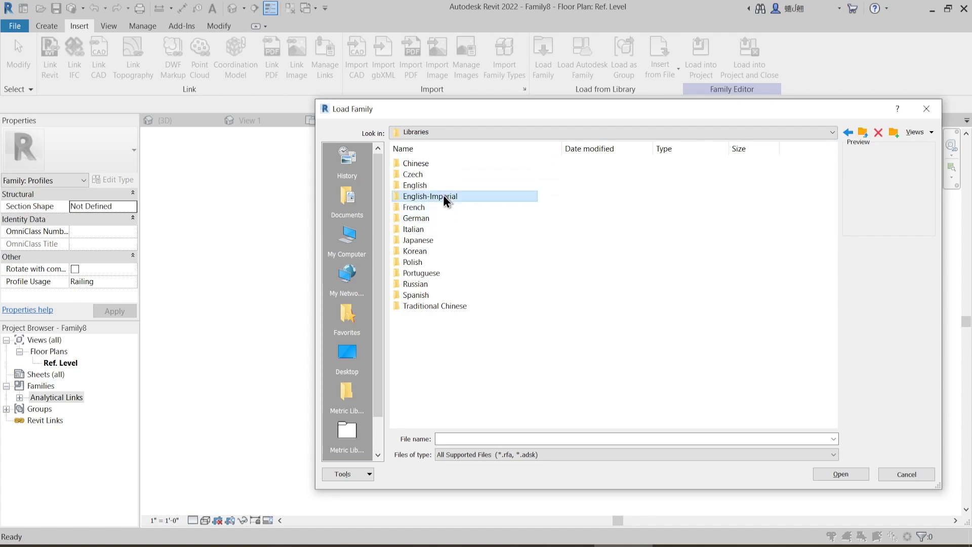
- Open the AISC Channel Shapes-Section family from English-Imperial, Detail Items, Div 05-Metals, 051200-Structural Steel Framing
{"action": "double_click", "coordinate": [443, 195]}
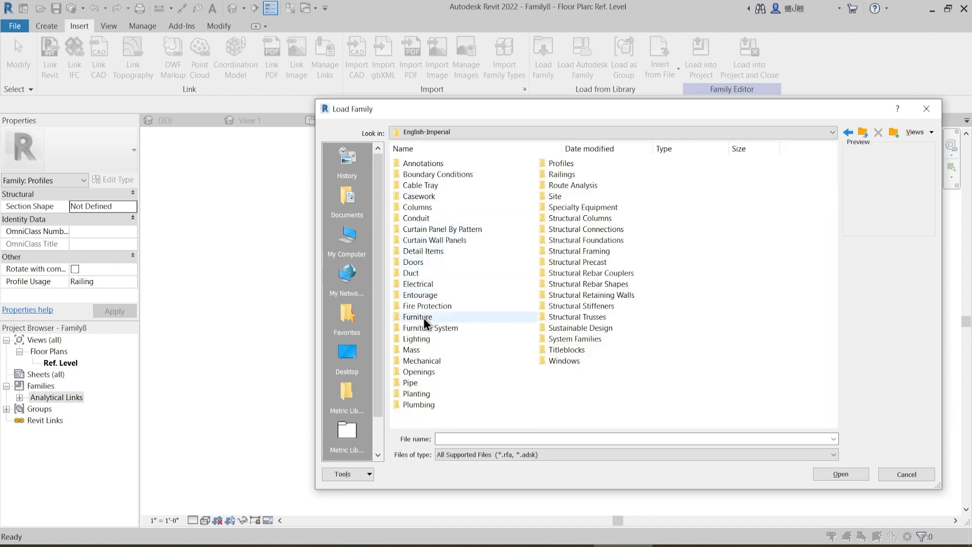
{"action": "double_click", "coordinate": [416, 253]}
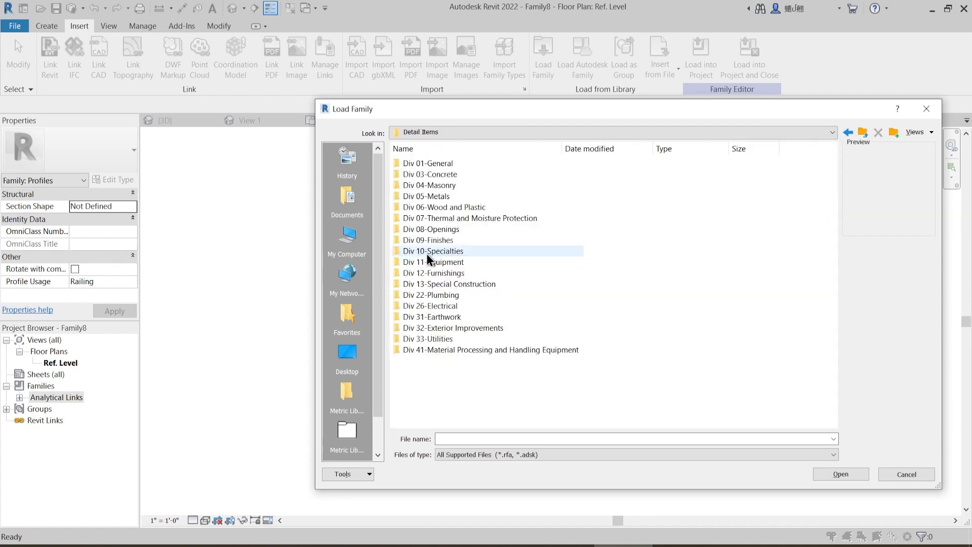
{"action": "double_click", "coordinate": [444, 195]}
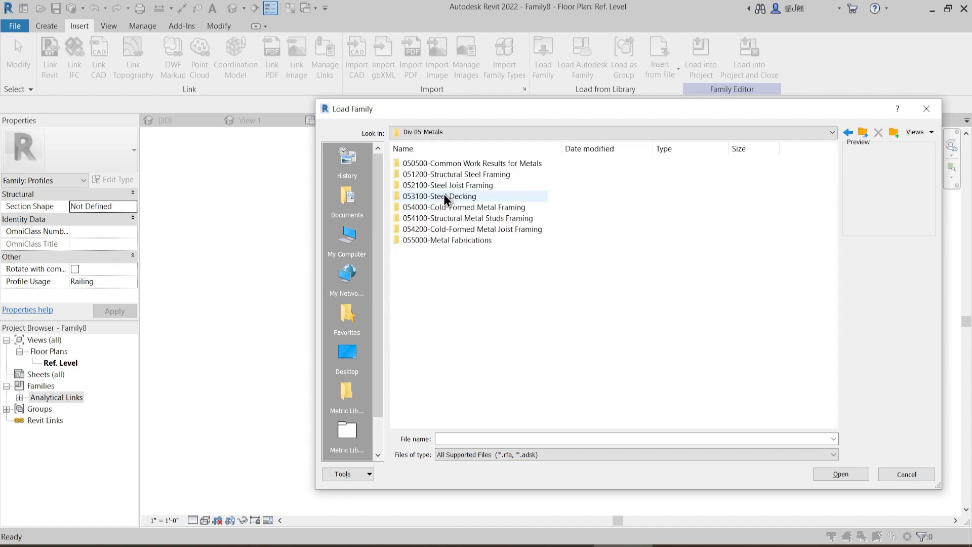
{"action": "double_click", "coordinate": [467, 175]}
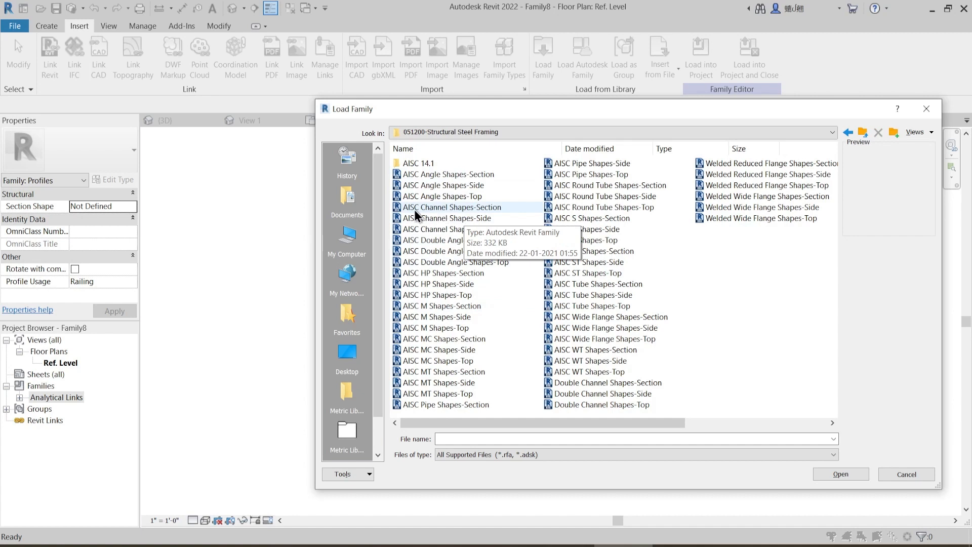
{"action": "left_click", "coordinate": [433, 208]}
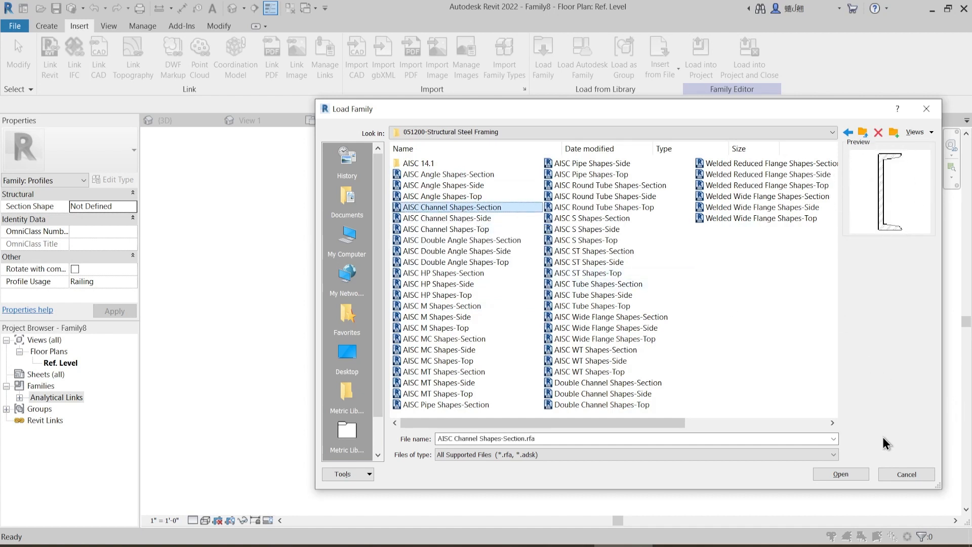
{"action": "left_click", "coordinate": [840, 474]}
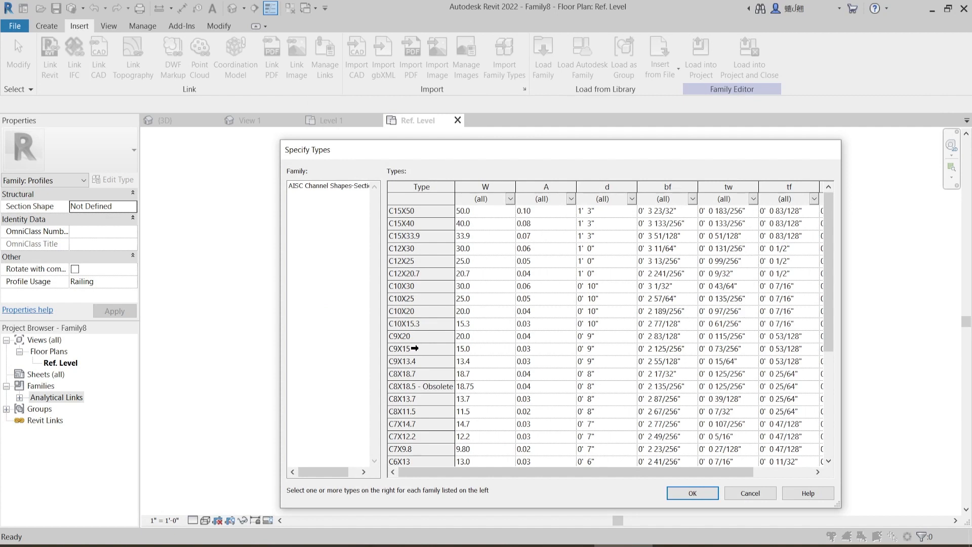
- Choose the C8X11.5 channel type and load it into the family
{"action": "scroll", "coordinate": [419, 379], "scroll_direction": "down", "scroll_amount": 1}
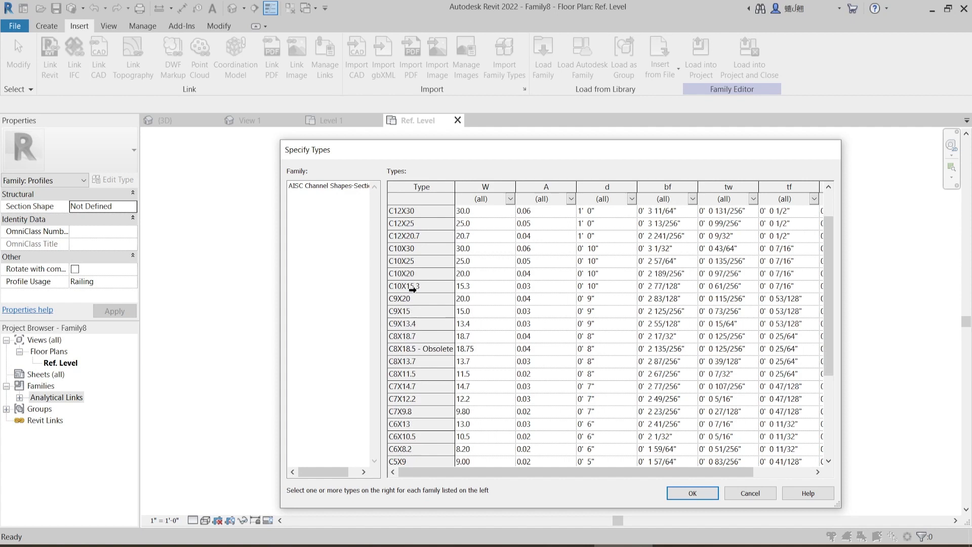
{"action": "left_click", "coordinate": [414, 376]}
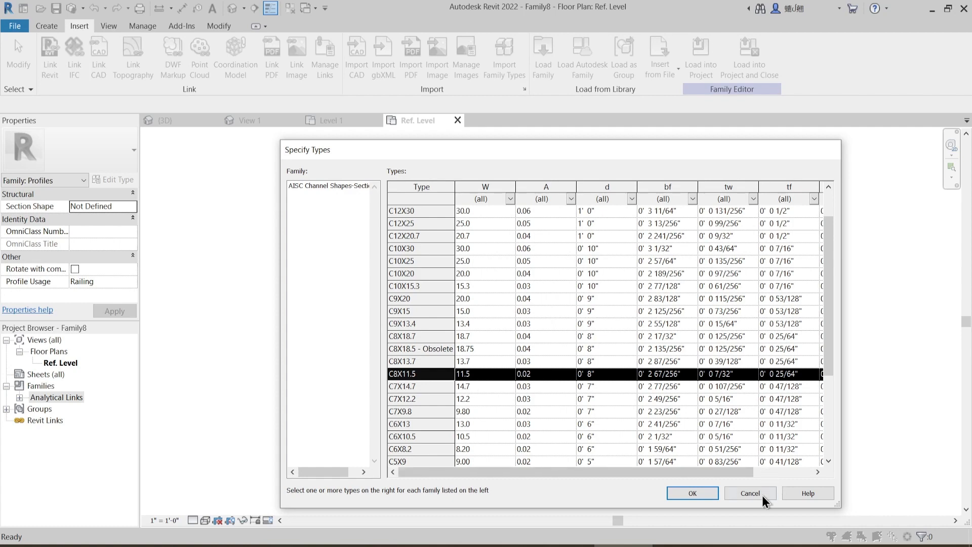
{"action": "left_click", "coordinate": [692, 493]}
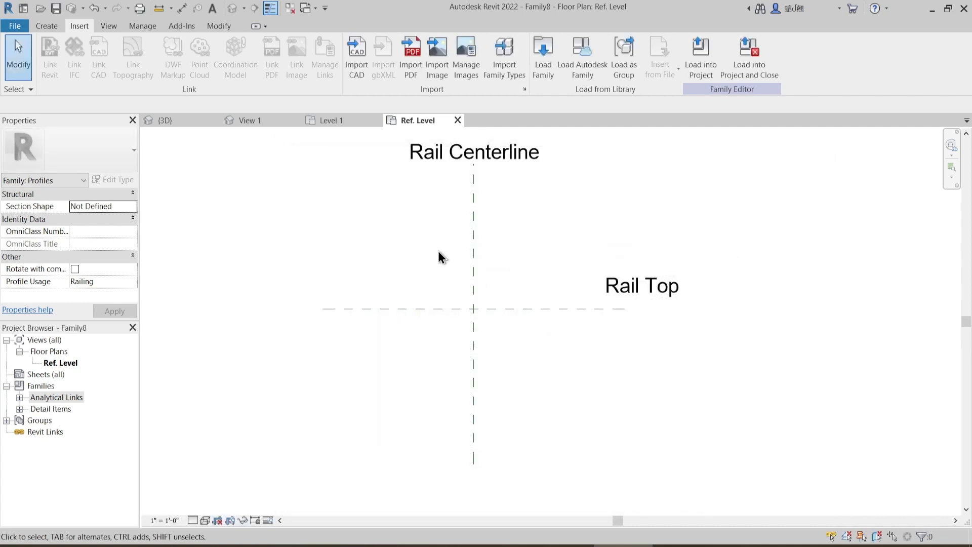
- Place one C8X11.5 channel section detail item about 4 1/2" right of the Rail Centerline and 1 3/4" below Rail Top
{"action": "left_click", "coordinate": [19, 408]}
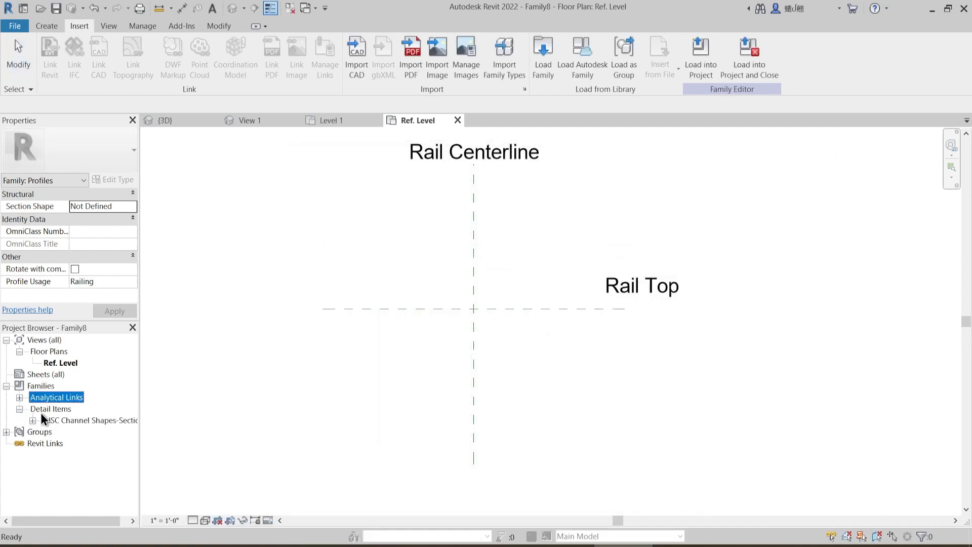
{"action": "left_click", "coordinate": [32, 421]}
{"action": "left_click", "coordinate": [69, 431]}
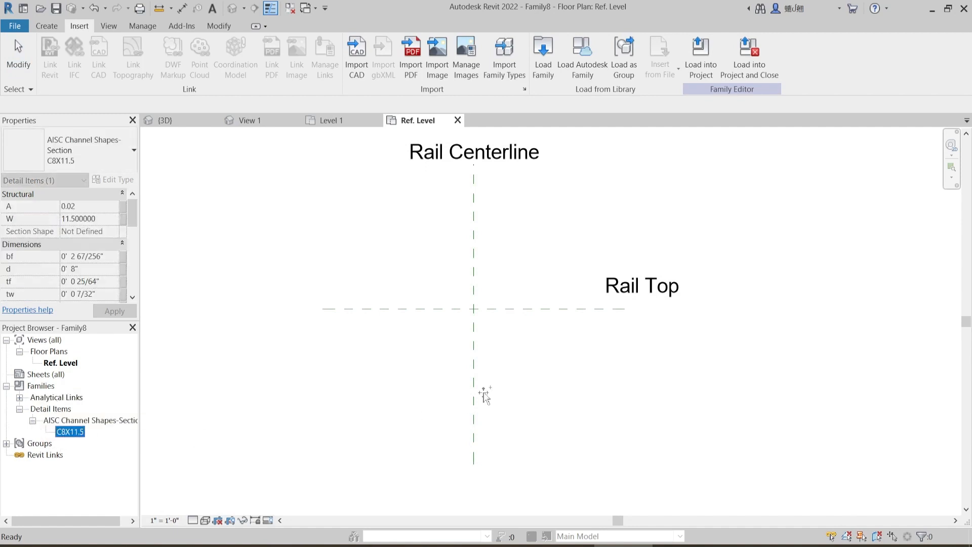
{"action": "left_click_drag", "start_coordinate": [483, 395], "coordinate": [533, 401]}
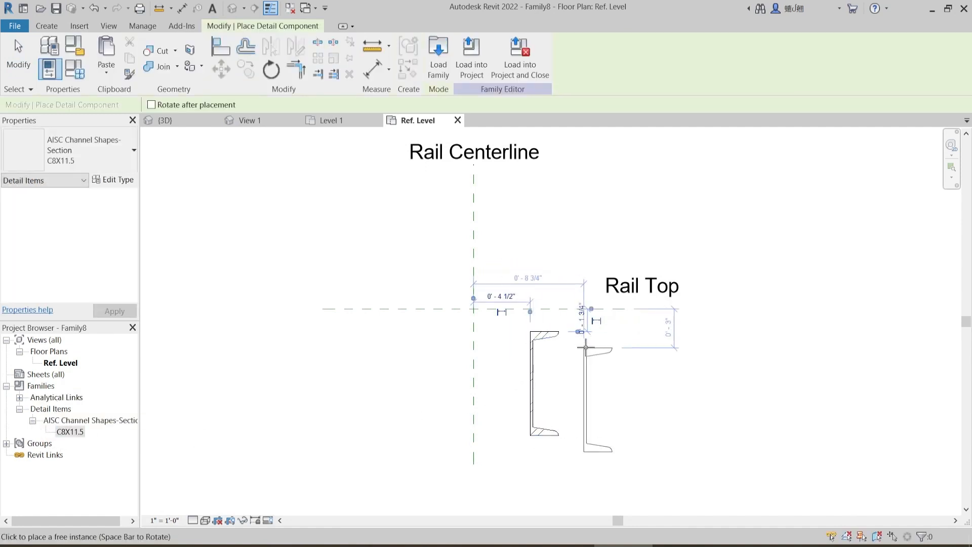
{"action": "key", "text": "Escape"}
{"action": "key", "text": "Escape"}
{"action": "middle_click_drag", "start_coordinate": [562, 368], "coordinate": [544, 323]}
{"action": "scroll", "coordinate": [566, 341], "scroll_direction": "up", "scroll_amount": 2}
{"action": "scroll", "coordinate": [530, 317], "scroll_direction": "down", "scroll_amount": 1}
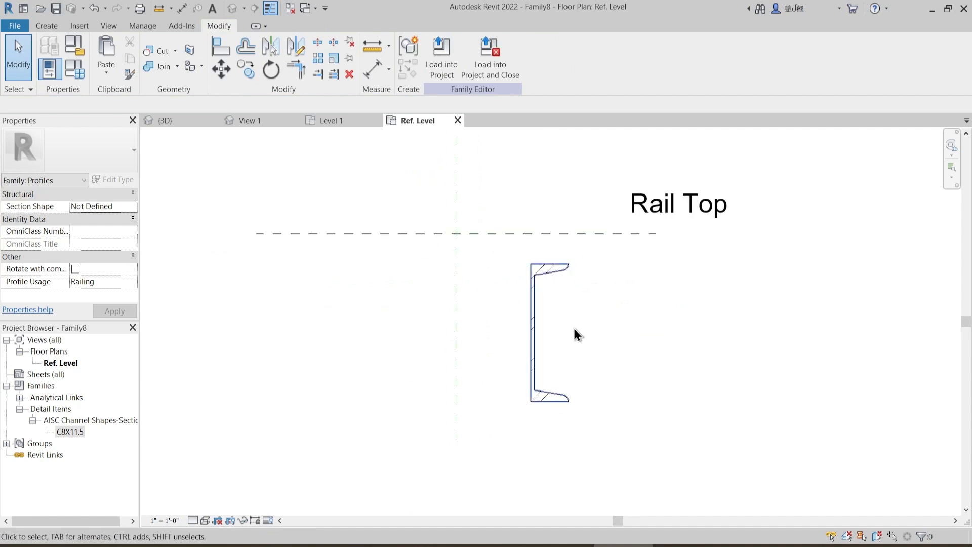
- Align the channel's top edge to the Rail Top reference and its back face to the Rail Centerline
{"action": "left_click", "coordinate": [46, 26]}
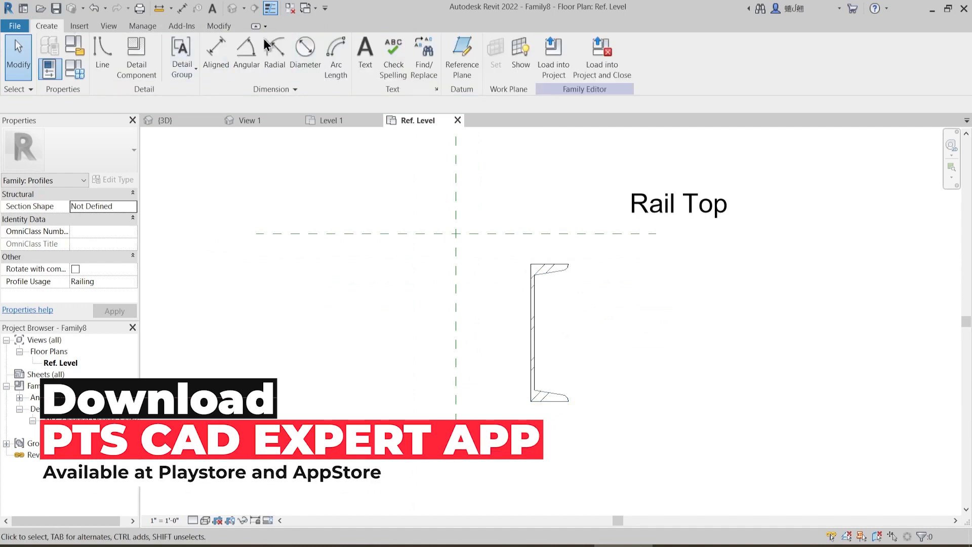
{"action": "left_click", "coordinate": [219, 26]}
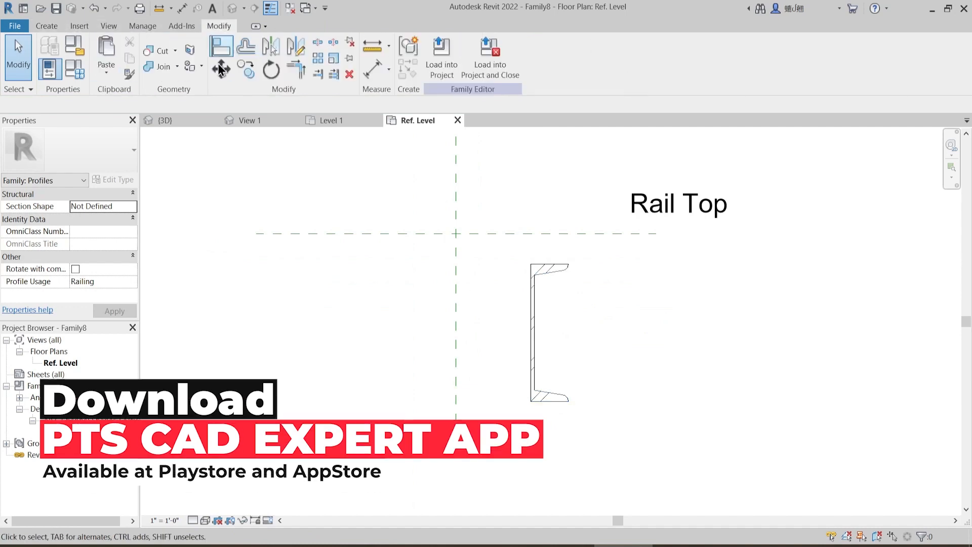
{"action": "left_click", "coordinate": [480, 233]}
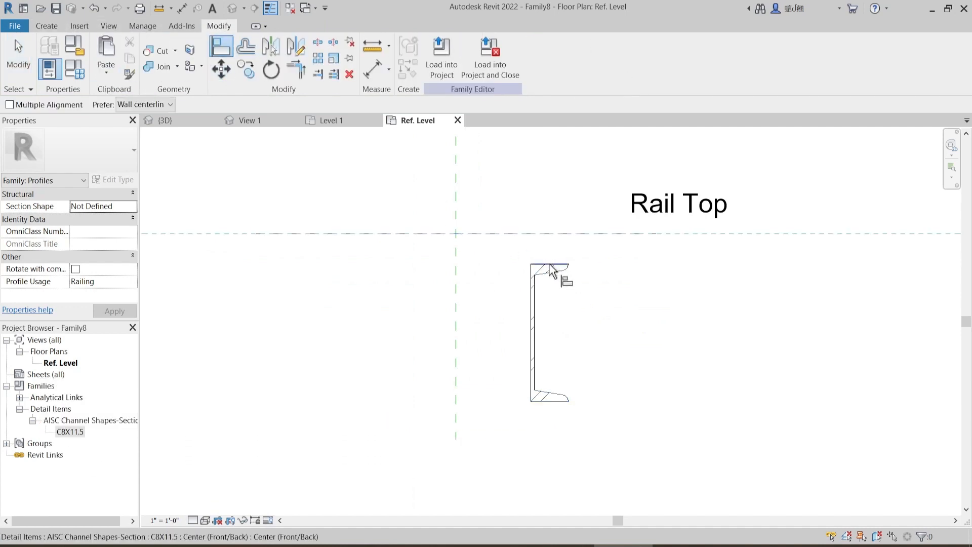
{"action": "left_click", "coordinate": [550, 264]}
{"action": "left_click", "coordinate": [457, 281]}
{"action": "left_click", "coordinate": [531, 294]}
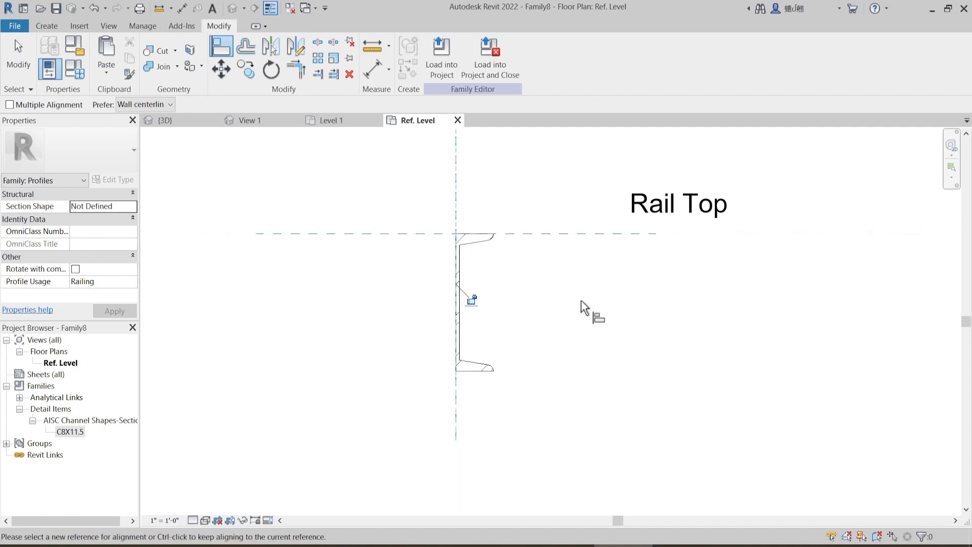
{"action": "key", "text": "Escape"}
{"action": "key", "text": "Escape"}
- Trace the channel's top flange edge, tip arc, sloped inner edge and back face with Pick Lines in the Profiles subcategory
{"action": "left_click", "coordinate": [46, 26]}
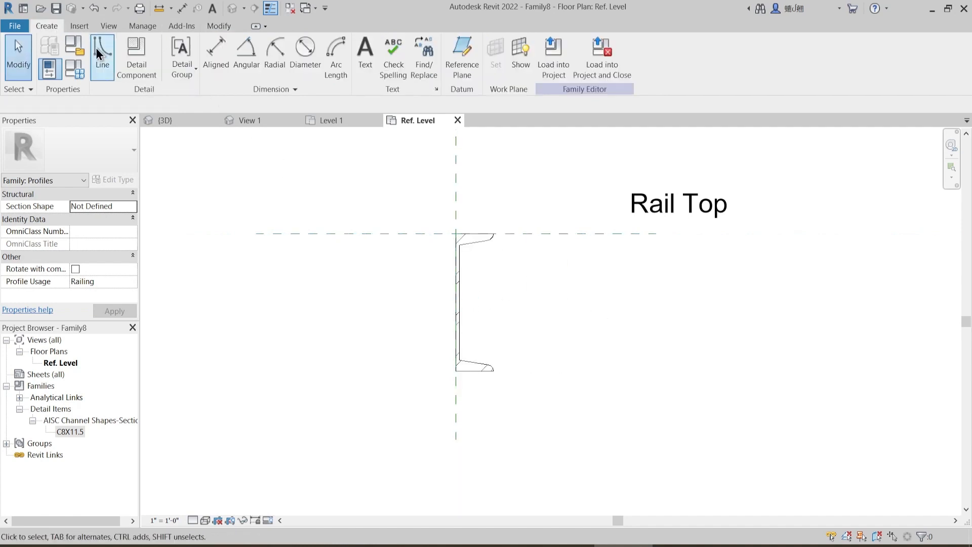
{"action": "left_click", "coordinate": [101, 50]}
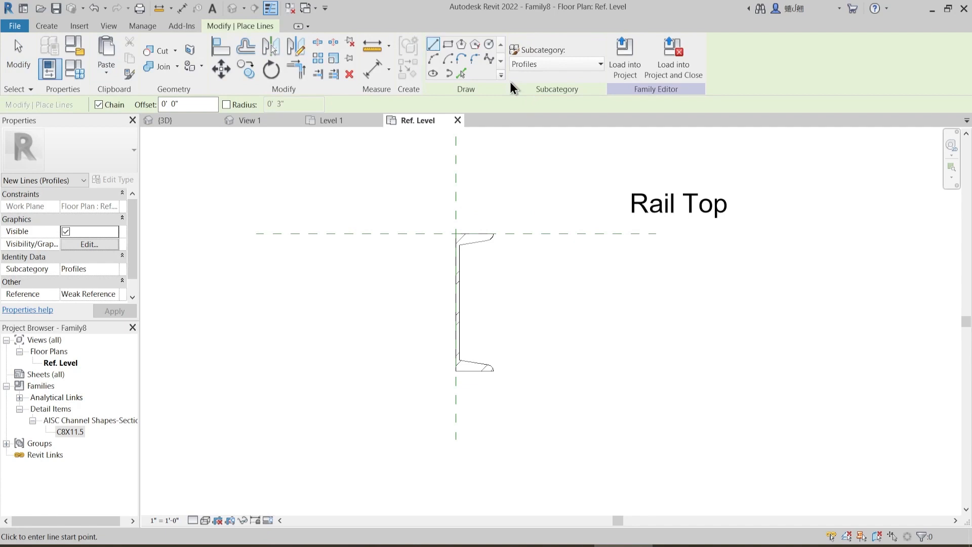
{"action": "left_click", "coordinate": [462, 74]}
{"action": "scroll", "coordinate": [480, 235], "scroll_direction": "up", "scroll_amount": 4}
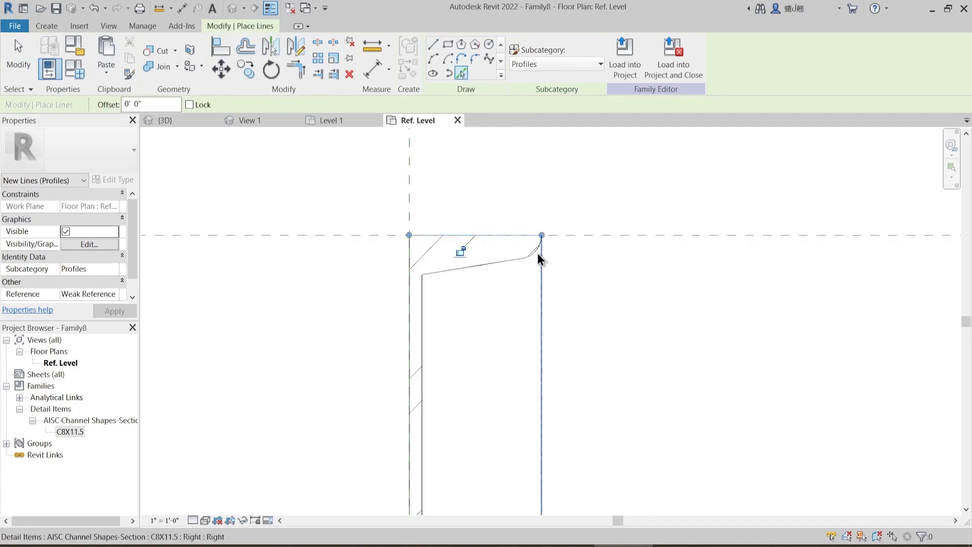
{"action": "scroll", "coordinate": [536, 250], "scroll_direction": "up", "scroll_amount": 2}
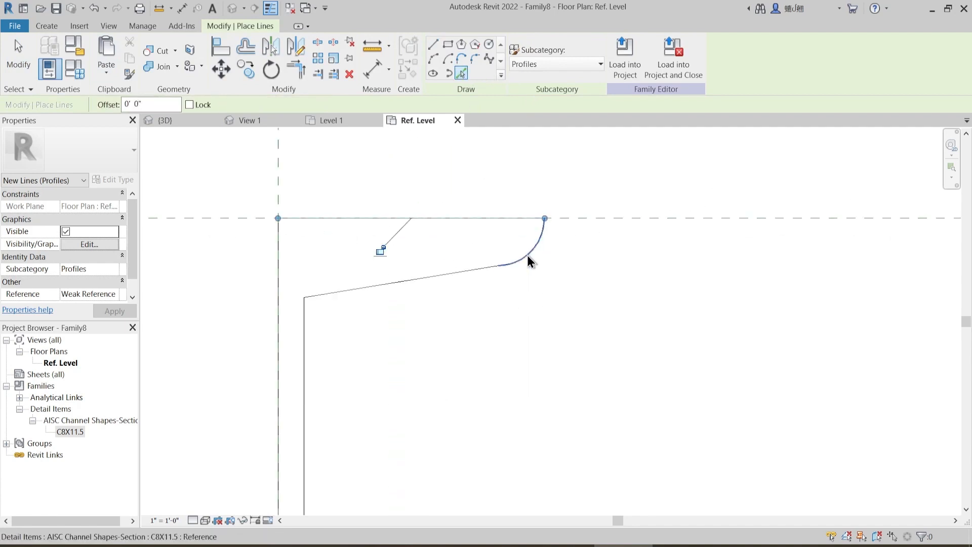
{"action": "left_click", "coordinate": [454, 280]}
{"action": "left_click", "coordinate": [278, 282]}
{"action": "scroll", "coordinate": [375, 219], "scroll_direction": "down", "scroll_amount": 3}
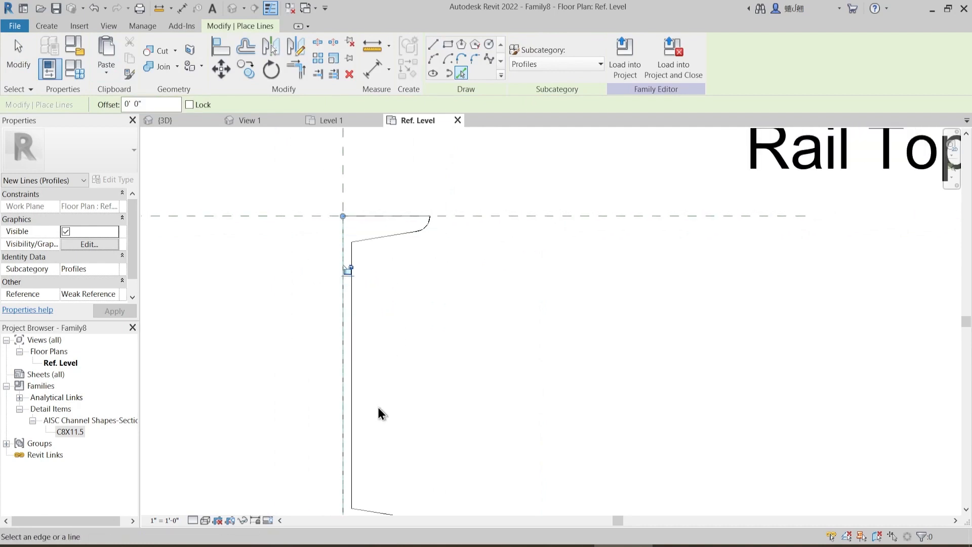
- Trace the bottom flange edge, its tip arc, sloped inner edge and the web's inner face with Pick Lines to complete the outline
{"action": "middle_click_drag", "start_coordinate": [378, 408], "coordinate": [424, 234]}
{"action": "left_click", "coordinate": [423, 362]}
{"action": "scroll", "coordinate": [467, 352], "scroll_direction": "up", "scroll_amount": 3}
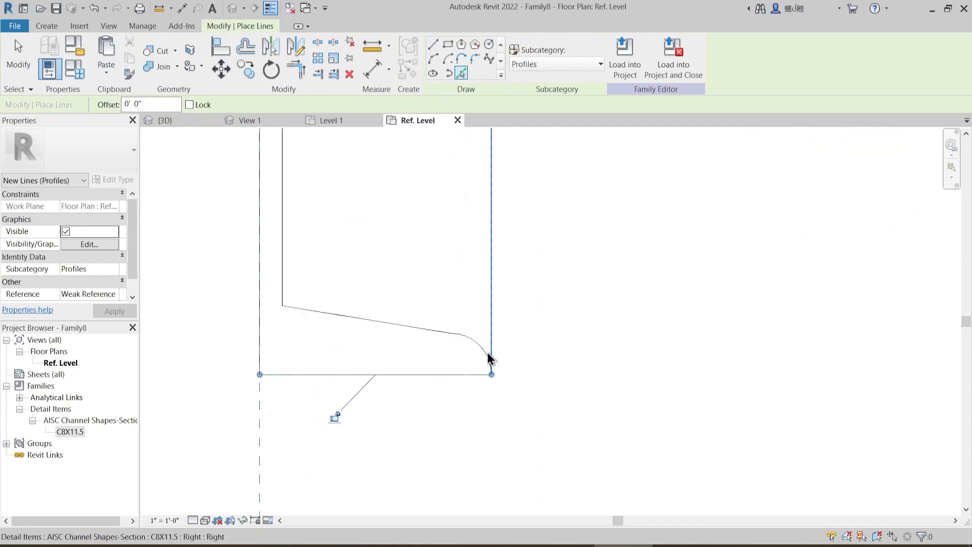
{"action": "left_click", "coordinate": [487, 357]}
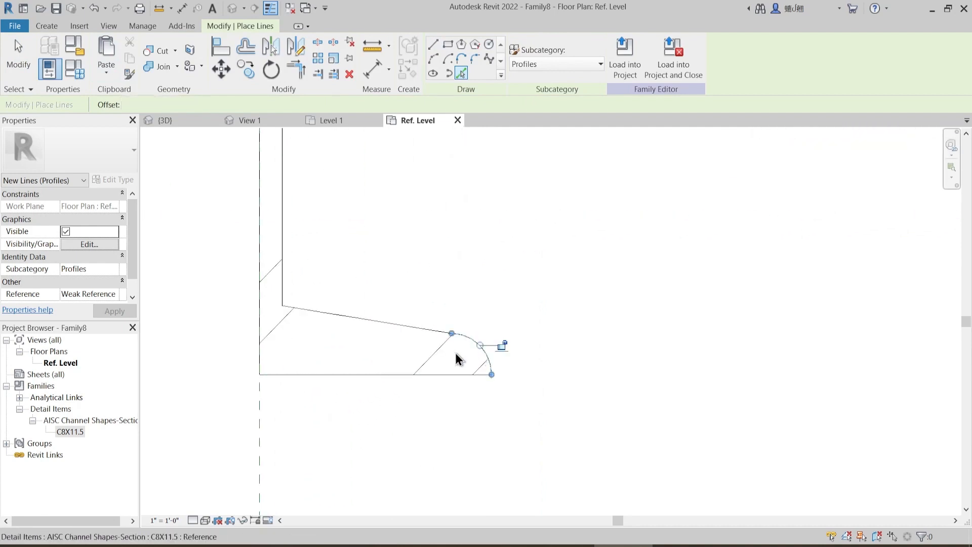
{"action": "left_click", "coordinate": [410, 325]}
{"action": "left_click", "coordinate": [283, 253]}
{"action": "scroll", "coordinate": [397, 348], "scroll_direction": "down", "scroll_amount": 3}
{"action": "middle_click_drag", "start_coordinate": [420, 266], "coordinate": [437, 413]}
{"action": "key", "text": "Escape"}
{"action": "scroll", "coordinate": [379, 224], "scroll_direction": "up", "scroll_amount": 2}
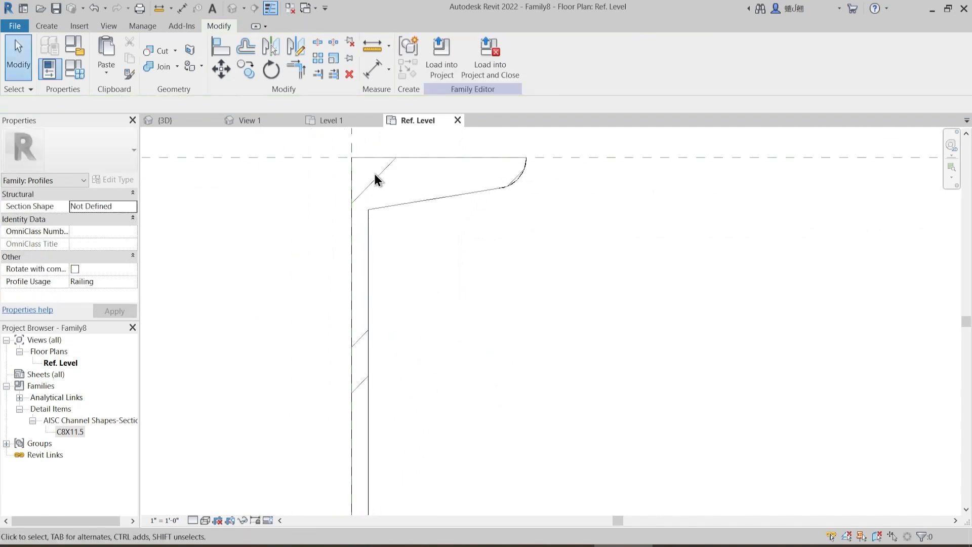
- Delete the C8X11.5 channel detail item from beneath the traced profile lines
{"action": "left_click", "coordinate": [378, 185]}
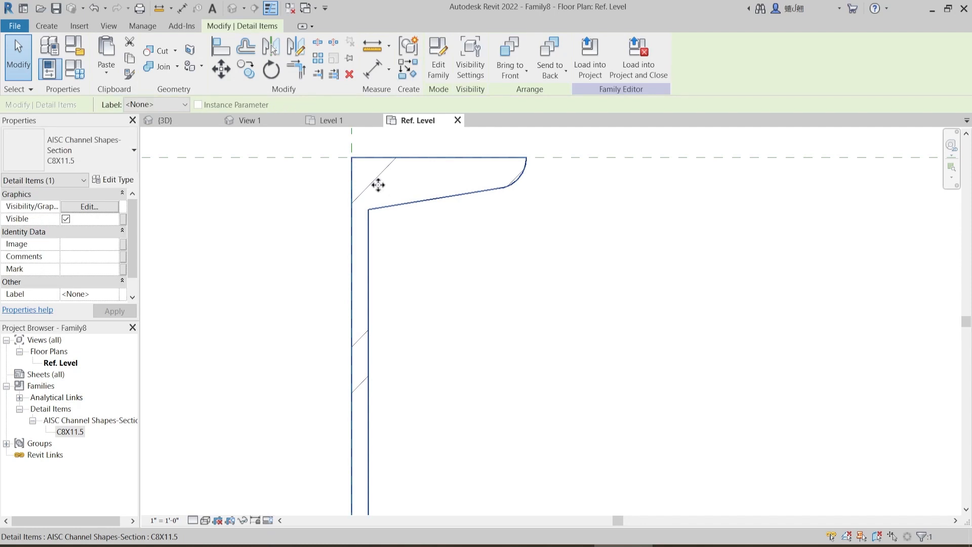
{"action": "key", "text": "Escape"}
{"action": "scroll", "coordinate": [540, 268], "scroll_direction": "down", "scroll_amount": 5}
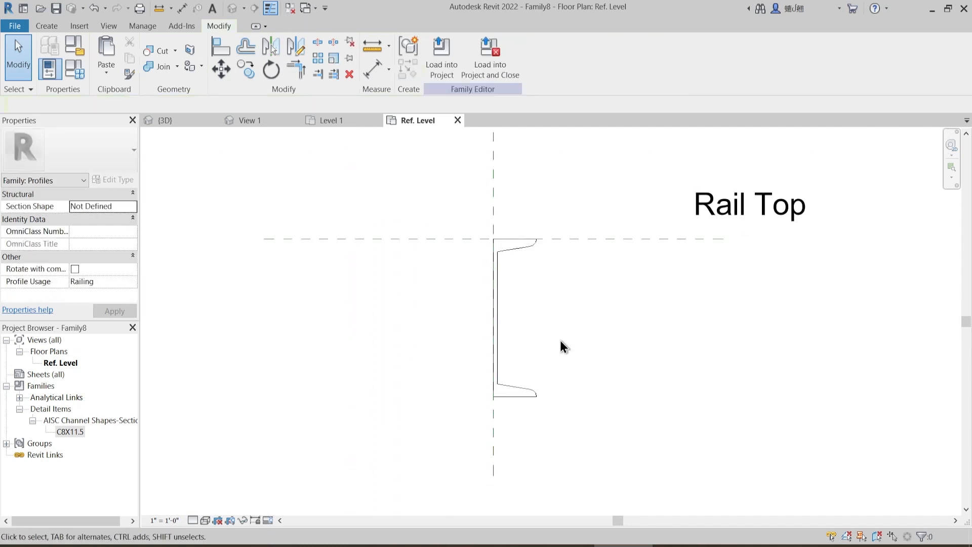
{"action": "middle_click_drag", "start_coordinate": [545, 324], "coordinate": [570, 306]}
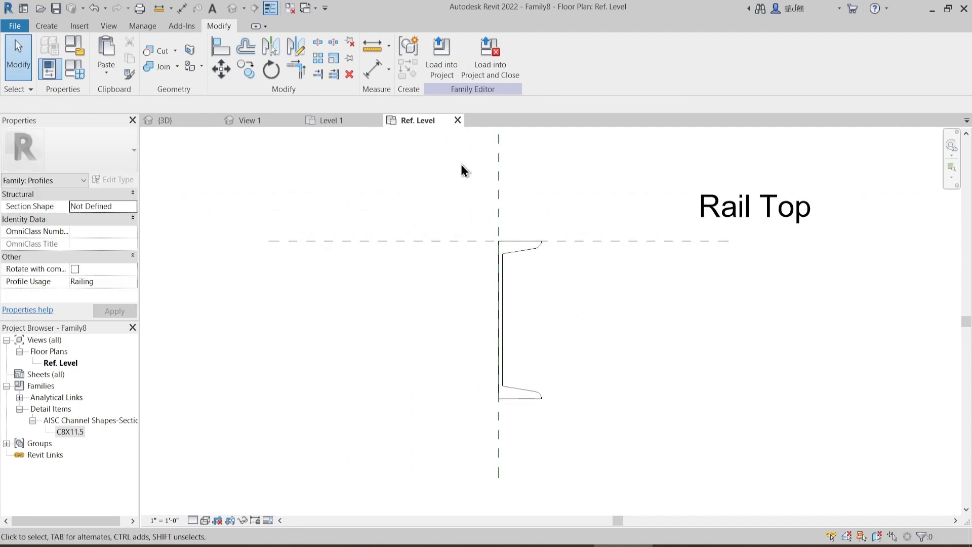
- Load the profile family into Project1.rvt and rename Family8 under Profiles as C Channel
{"action": "left_click", "coordinate": [444, 75]}
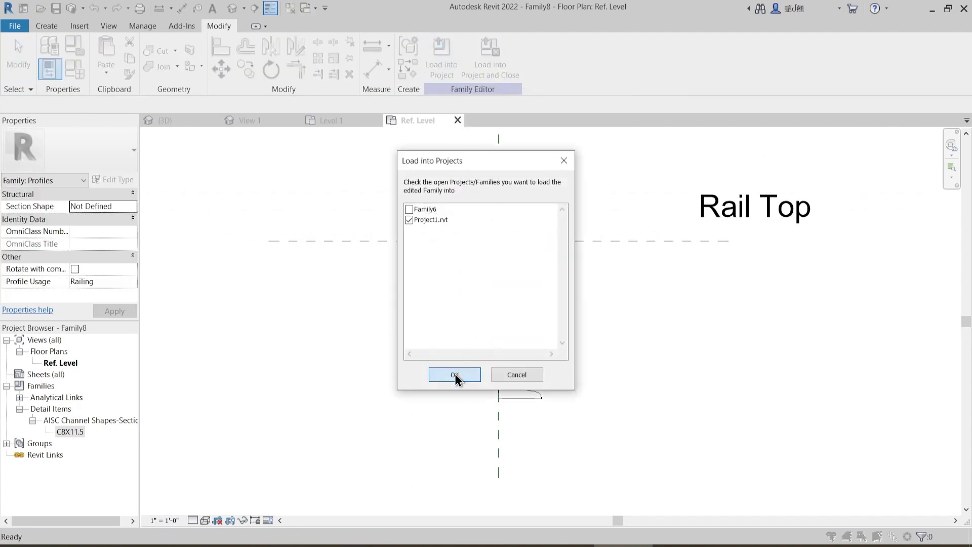
{"action": "left_click", "coordinate": [455, 374]}
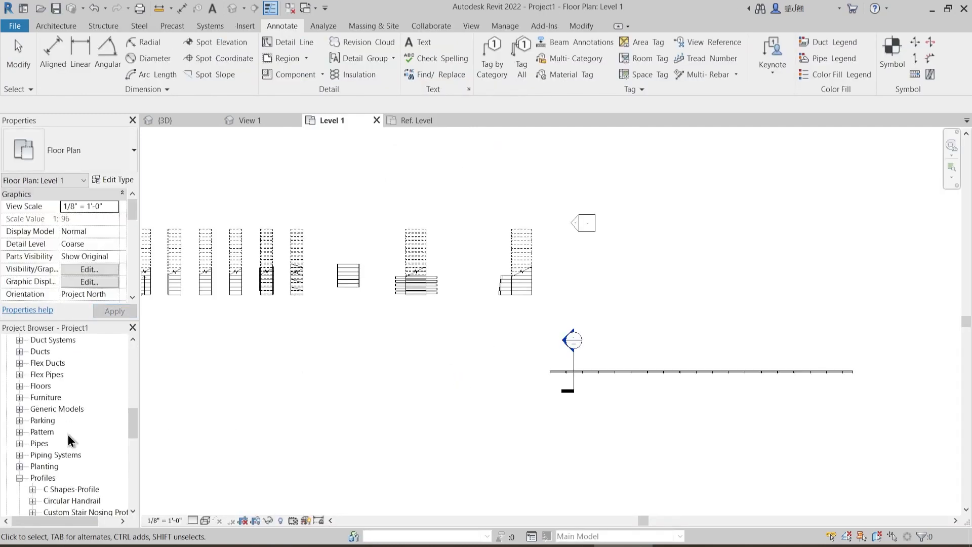
{"action": "scroll", "coordinate": [69, 436], "scroll_direction": "down", "scroll_amount": 4}
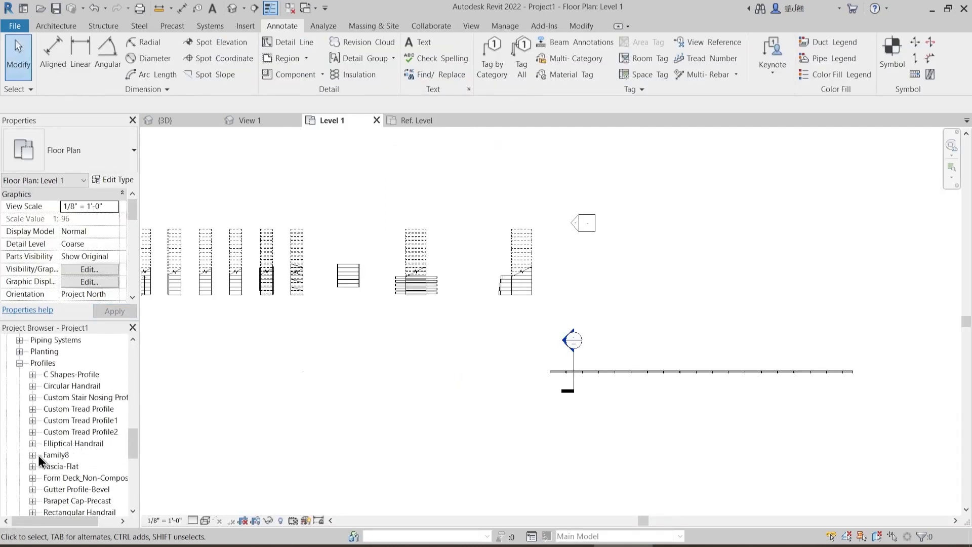
{"action": "double_click", "coordinate": [45, 454]}
{"action": "right_click", "coordinate": [53, 455]}
{"action": "left_click", "coordinate": [111, 354]}
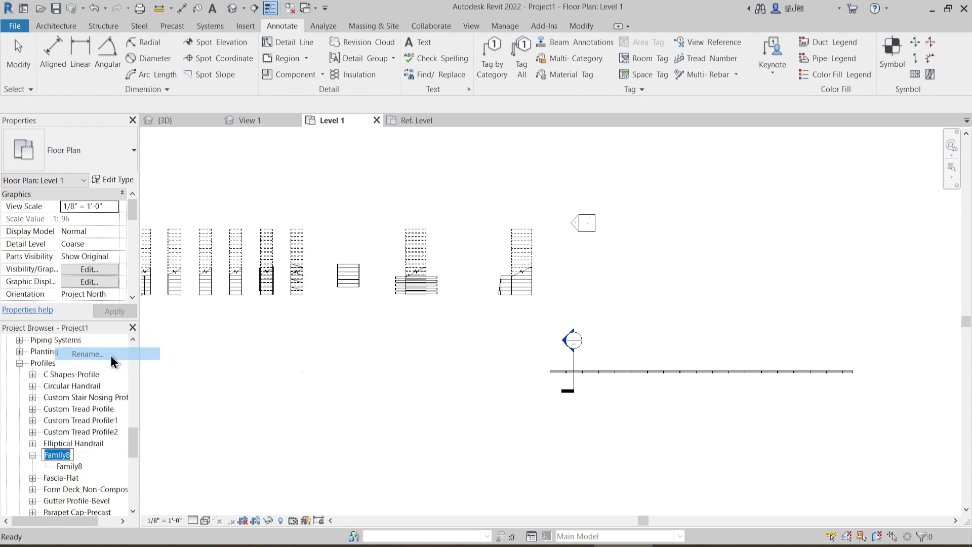
{"action": "type", "text": "C Channel"}
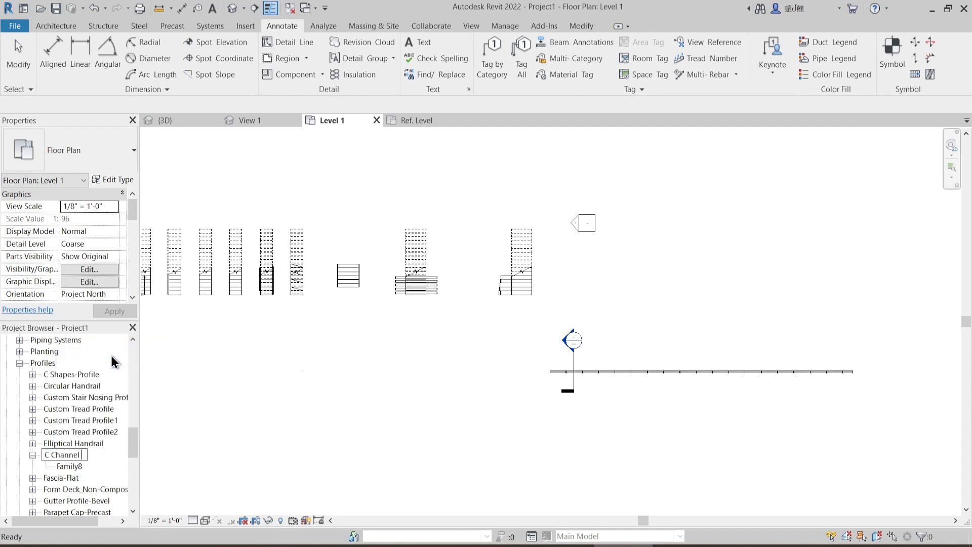
- Rename the type Family8 under the C Channel profile family as C Channel
{"action": "key", "text": "ctrl+a"}
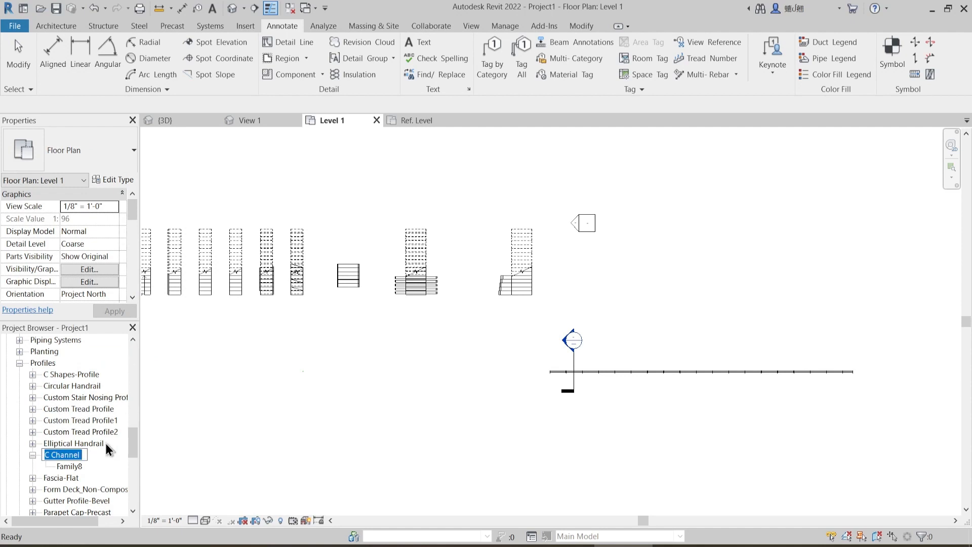
{"action": "right_click", "coordinate": [74, 470]}
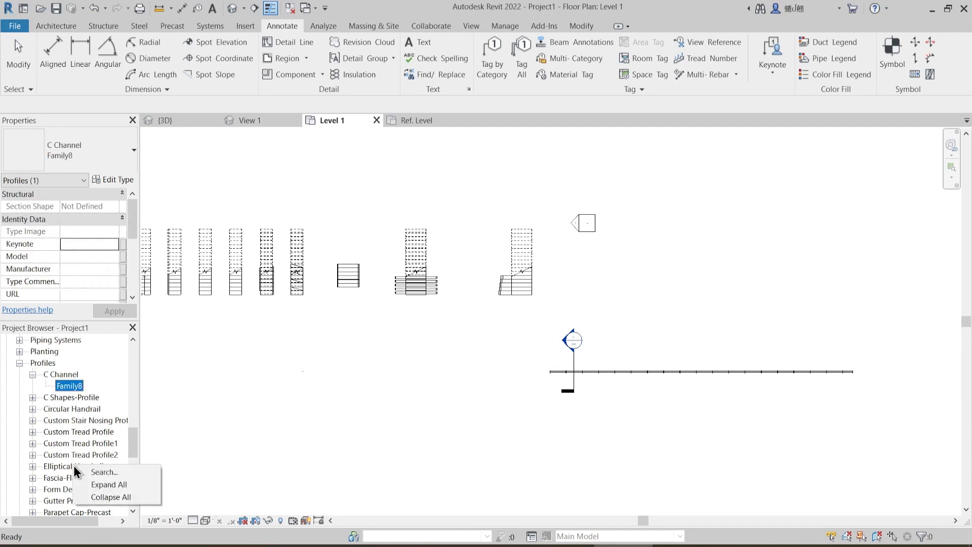
{"action": "right_click", "coordinate": [72, 386]}
{"action": "left_click", "coordinate": [111, 431]}
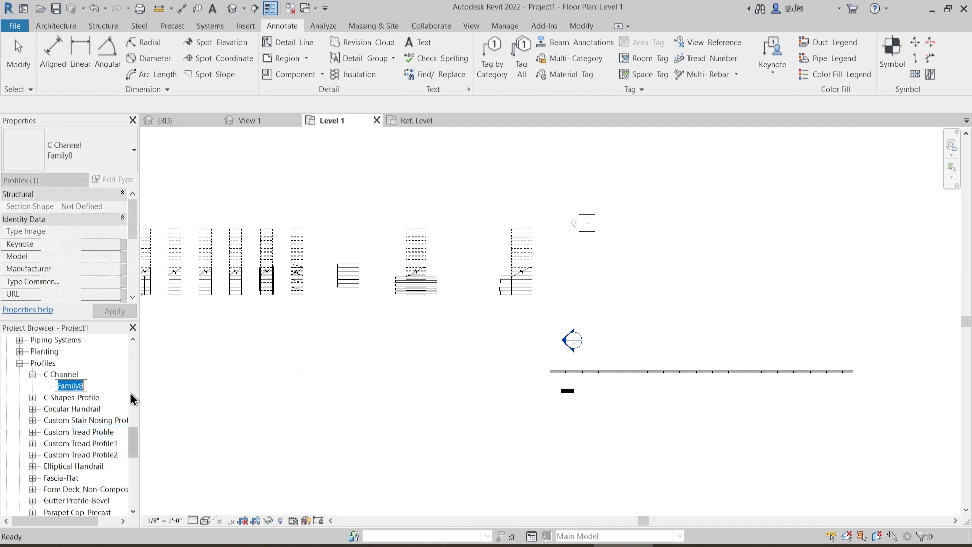
{"action": "type", "text": "C Channel"}
{"action": "left_click", "coordinate": [230, 371]}
- Open the section view that cuts the railing and open the non-continuous rail structure of PTS Railing for editing
{"action": "middle_click_drag", "start_coordinate": [419, 385], "coordinate": [396, 411]}
{"action": "scroll", "coordinate": [505, 358], "scroll_direction": "up", "scroll_amount": 3}
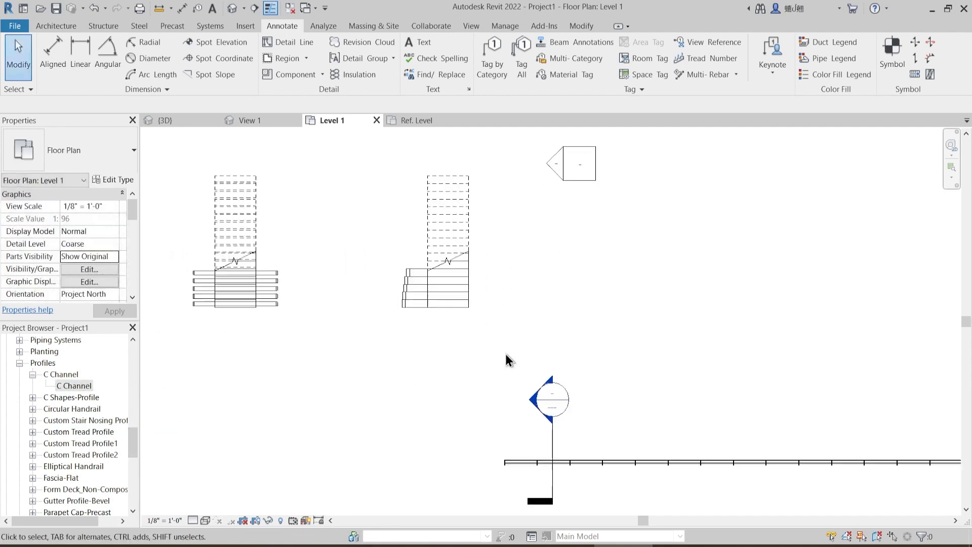
{"action": "middle_click_drag", "start_coordinate": [505, 358], "coordinate": [520, 303]}
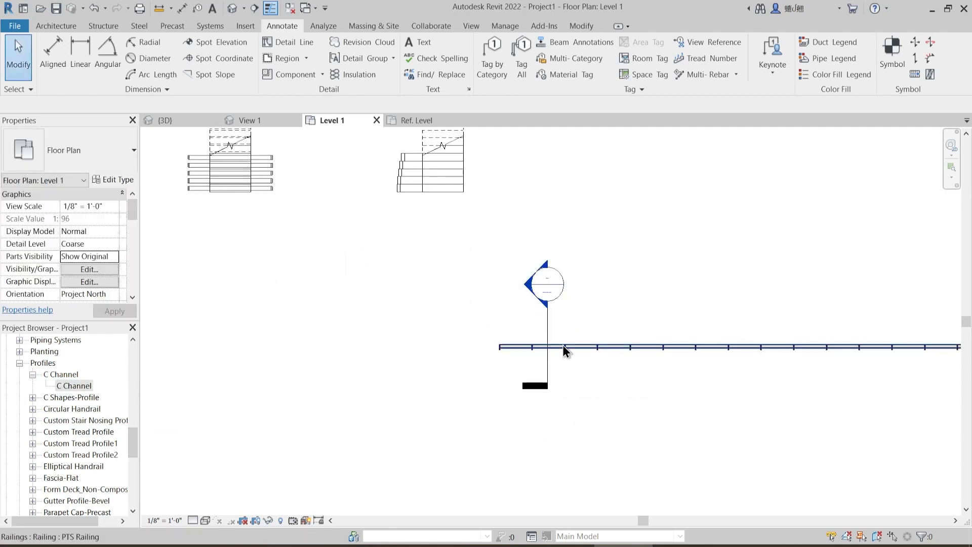
{"action": "double_click", "coordinate": [527, 284]}
{"action": "left_click", "coordinate": [436, 377]}
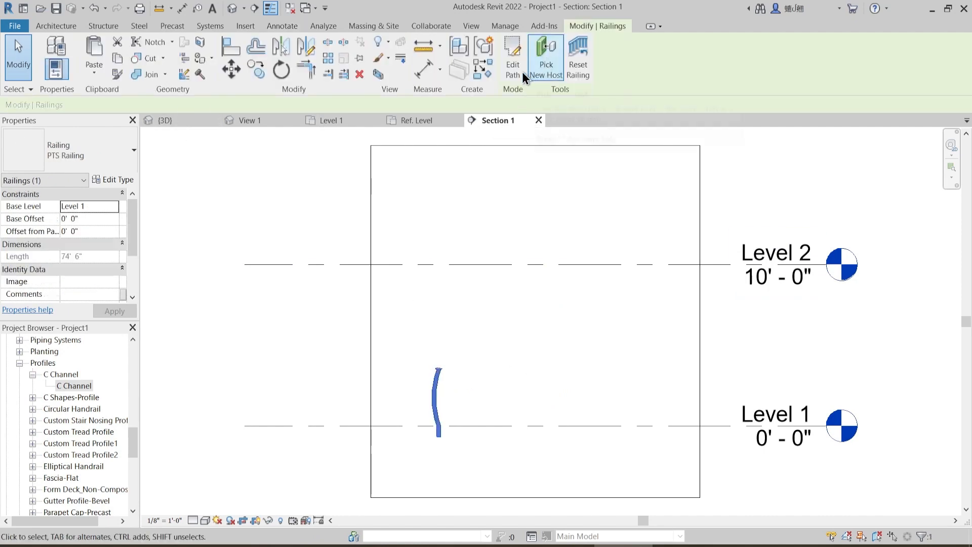
{"action": "left_click", "coordinate": [101, 178]}
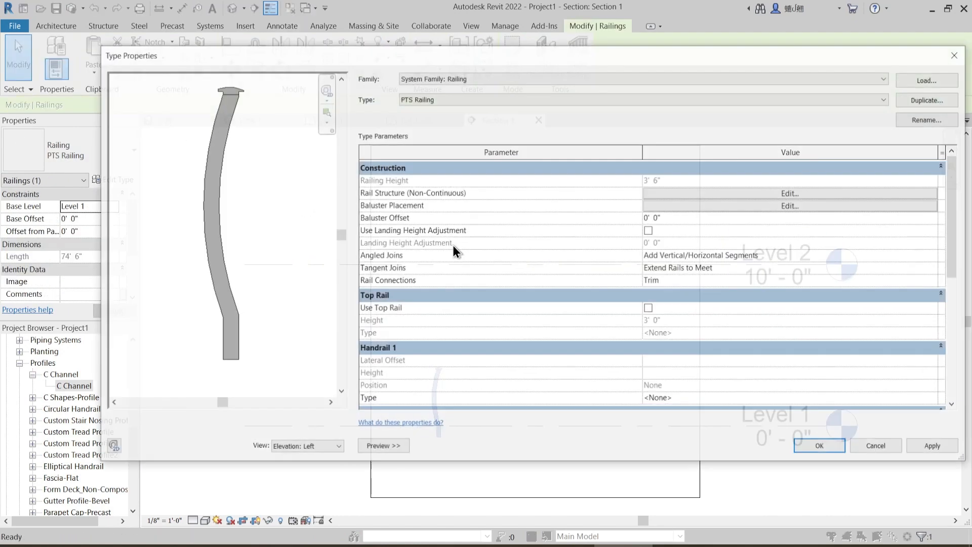
{"action": "left_click", "coordinate": [745, 194]}
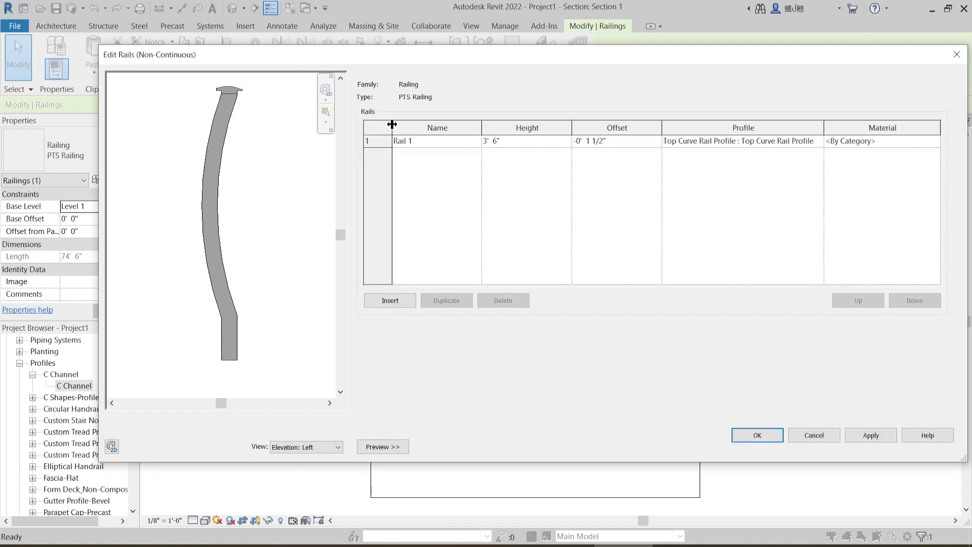
- Rename Rail 1 as Top Curve Rail Element and insert a new rail below it in the rail list
{"action": "left_click_drag", "start_coordinate": [452, 50], "coordinate": [503, 89]}
{"action": "left_click", "coordinate": [465, 182]}
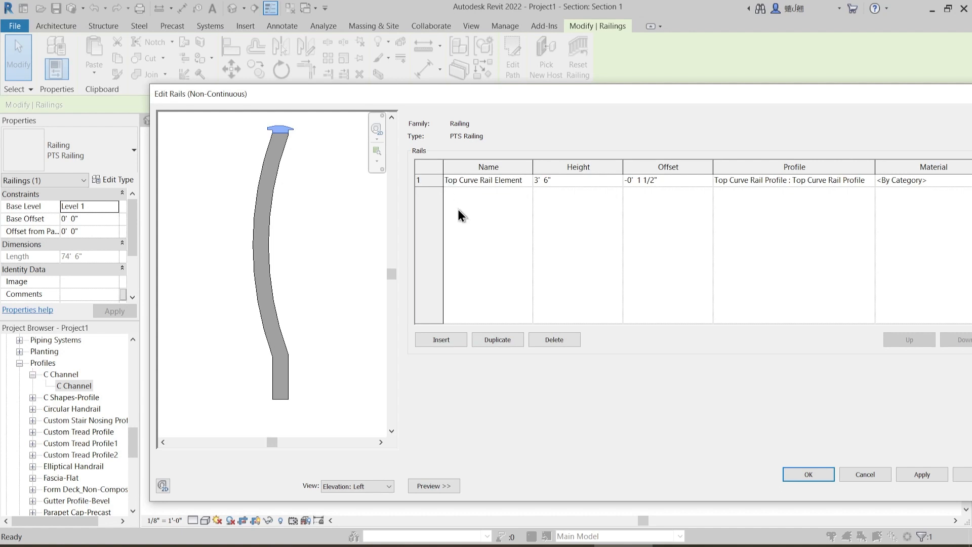
{"action": "left_click", "coordinate": [440, 339]}
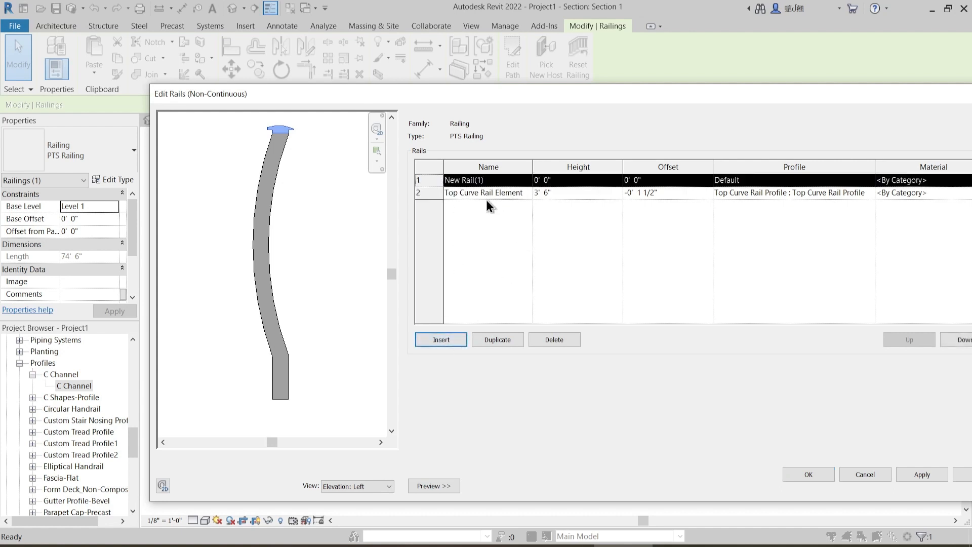
{"action": "left_click_drag", "start_coordinate": [767, 96], "coordinate": [665, 76]}
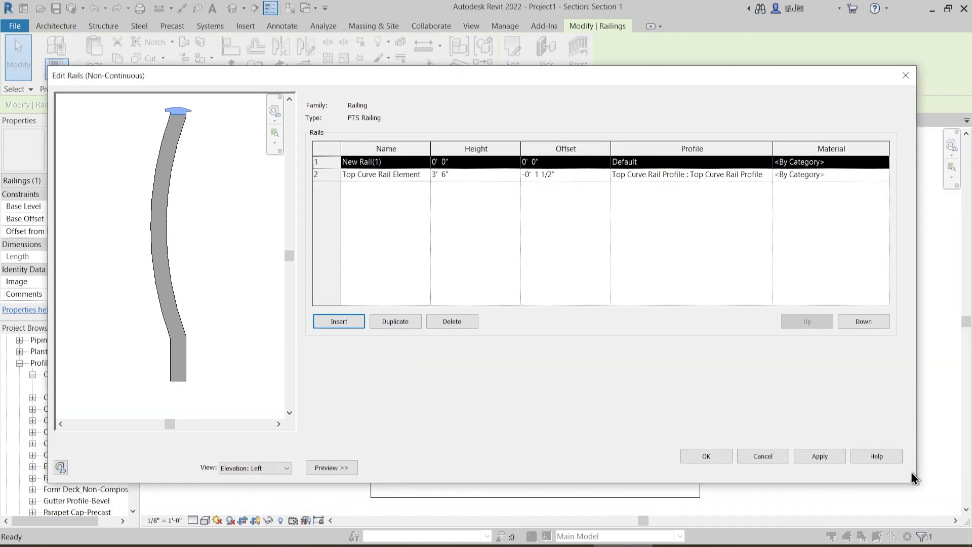
{"action": "left_click_drag", "start_coordinate": [910, 476], "coordinate": [785, 461]}
{"action": "left_click", "coordinate": [738, 300]}
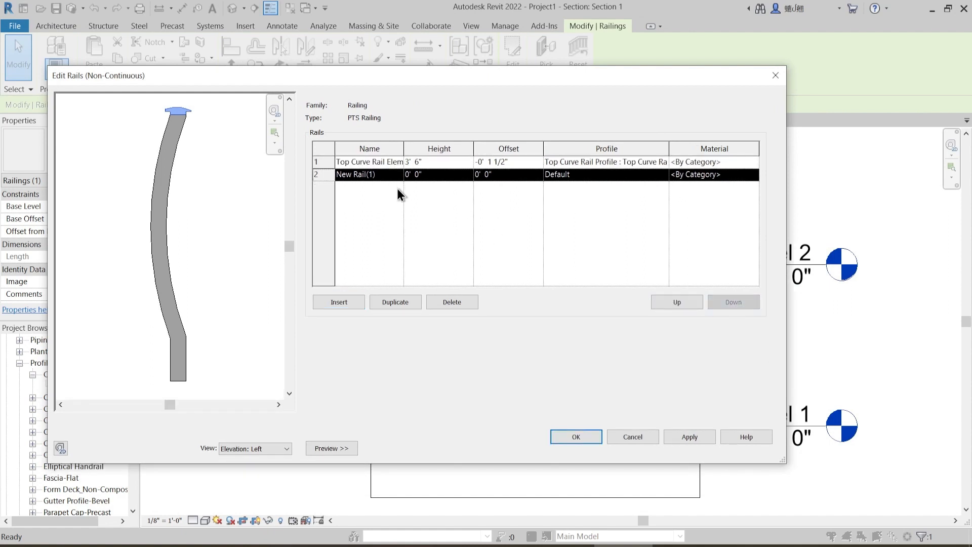
- Name the new rail C Channel, assign it the profile C Channel : C Channel, and apply the changes to the railing type
{"action": "left_click", "coordinate": [378, 179]}
{"action": "left_click_drag", "start_coordinate": [378, 179], "coordinate": [313, 184]}
{"action": "key", "text": "BackSpace"}
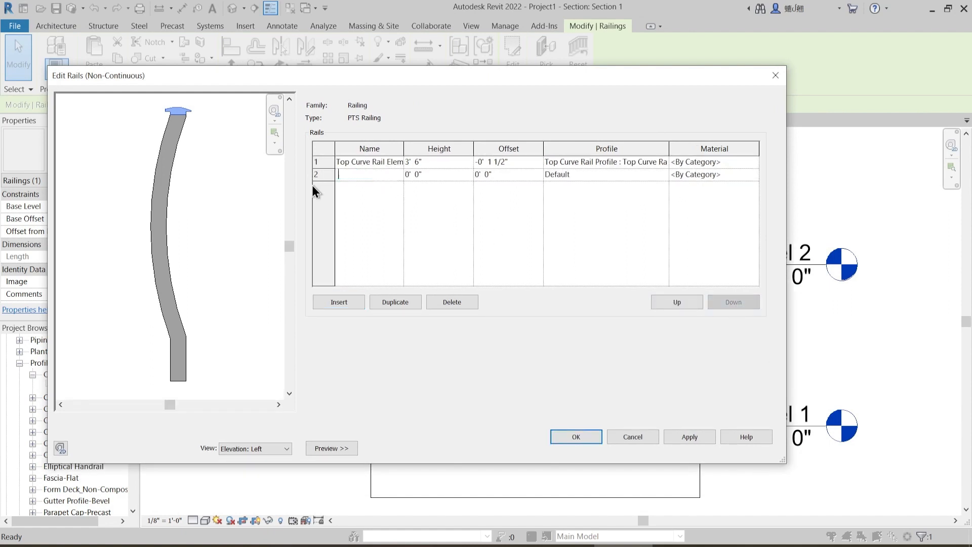
{"action": "type", "text": "C Channel"}
{"action": "left_click", "coordinate": [599, 210]}
{"action": "left_click", "coordinate": [662, 175]}
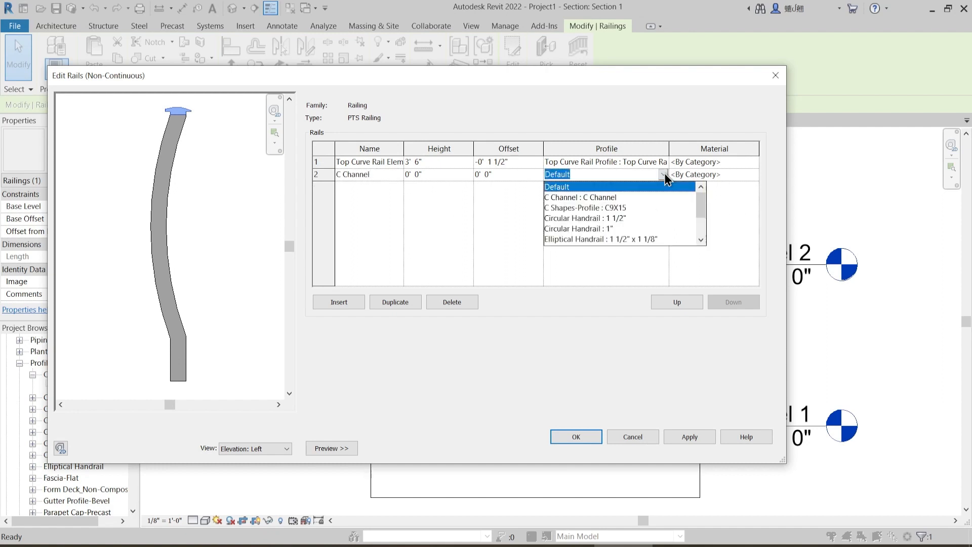
{"action": "left_click", "coordinate": [599, 197]}
{"action": "left_click", "coordinate": [693, 437]}
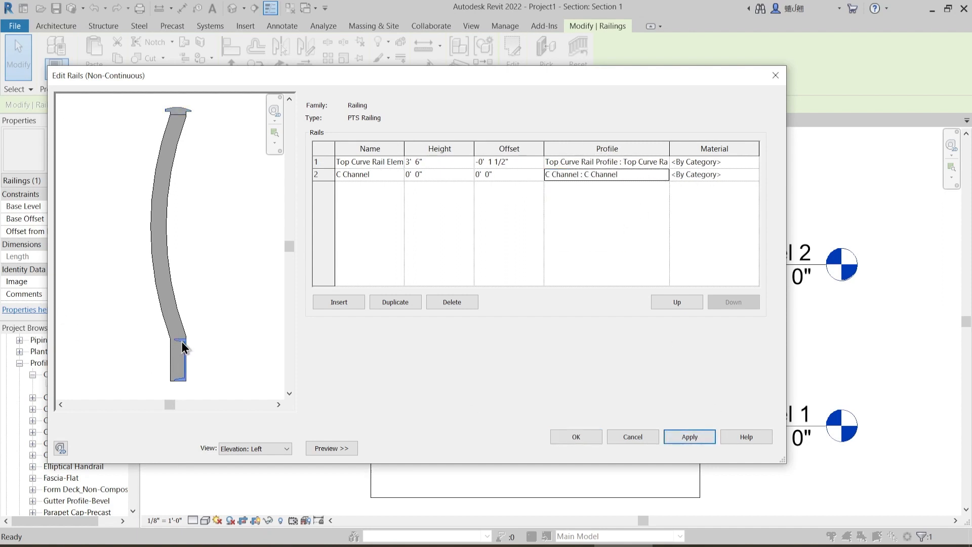
{"action": "left_click", "coordinate": [575, 435]}
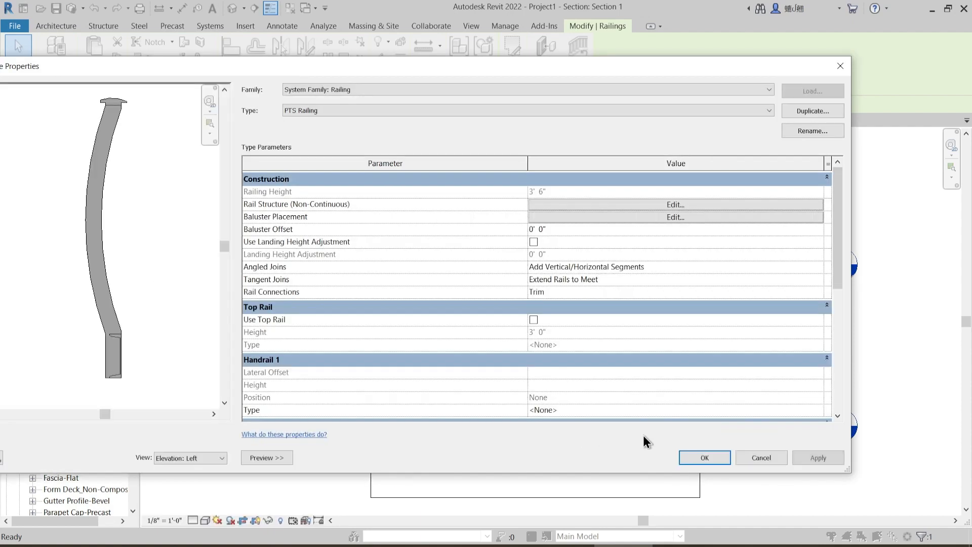
{"action": "left_click", "coordinate": [810, 457]}
{"action": "left_click", "coordinate": [706, 456]}
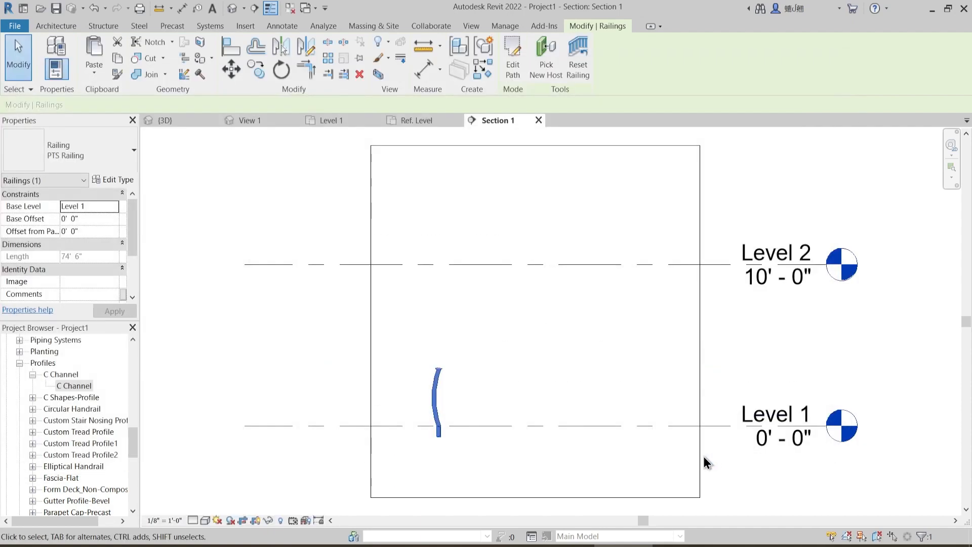
- Try to dimension the C channel's top flange from its tip to the back face with an aligned dimension
{"action": "scroll", "coordinate": [438, 432], "scroll_direction": "up", "scroll_amount": 5}
{"action": "middle_click_drag", "start_coordinate": [605, 417], "coordinate": [548, 369]}
{"action": "scroll", "coordinate": [547, 370], "scroll_direction": "up", "scroll_amount": 1}
{"action": "left_click", "coordinate": [548, 370]}
{"action": "scroll", "coordinate": [491, 360], "scroll_direction": "up", "scroll_amount": 4}
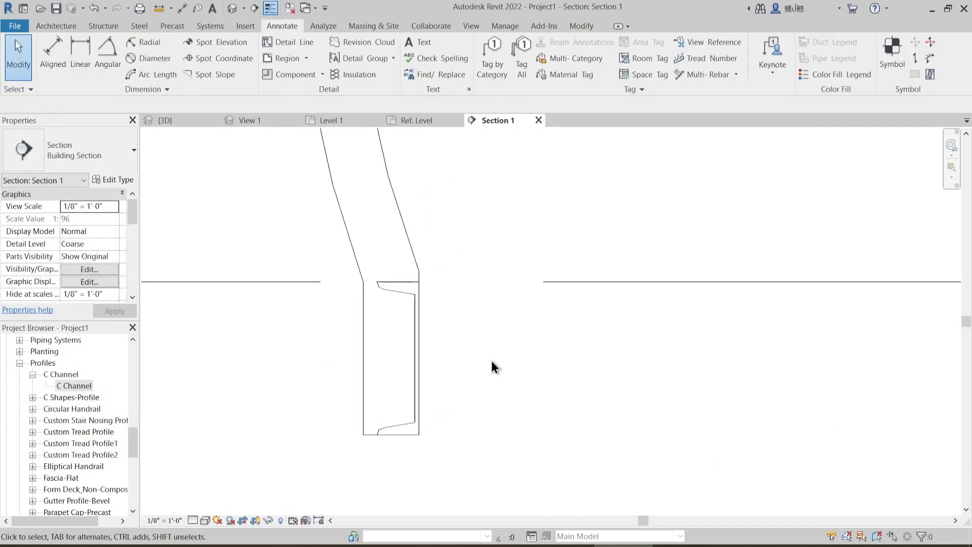
{"action": "middle_click_drag", "start_coordinate": [486, 314], "coordinate": [493, 360]}
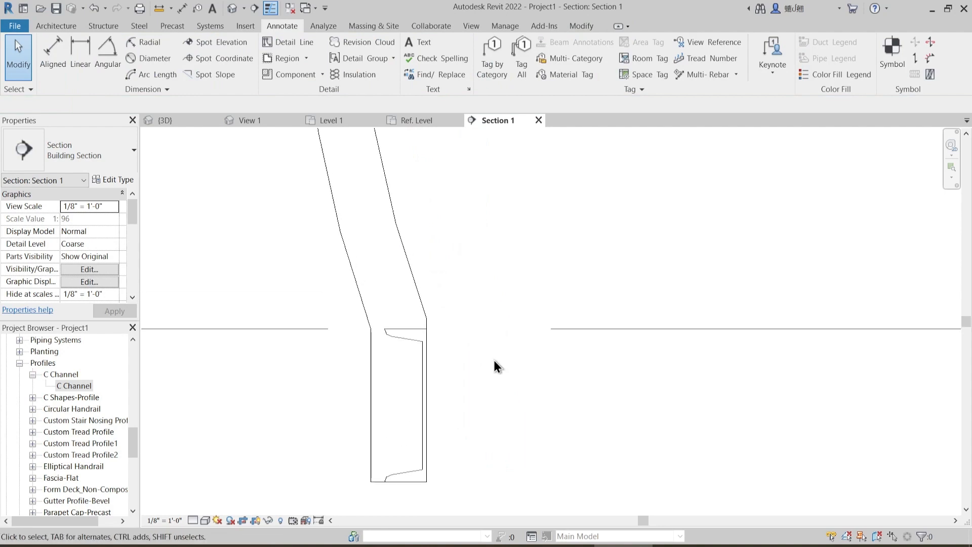
{"action": "left_click", "coordinate": [577, 26]}
{"action": "left_click", "coordinate": [430, 74]}
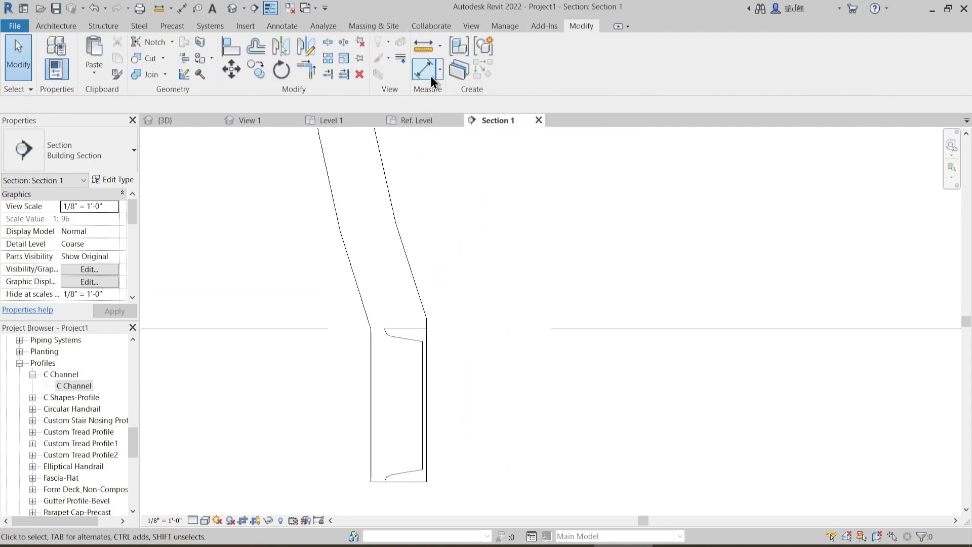
{"action": "scroll", "coordinate": [390, 338], "scroll_direction": "up", "scroll_amount": 1}
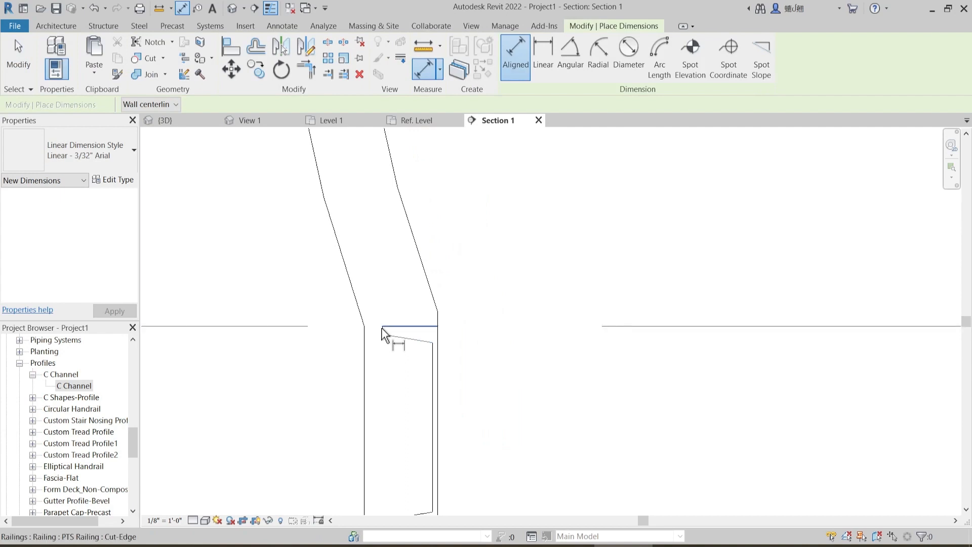
{"action": "left_click", "coordinate": [381, 326]}
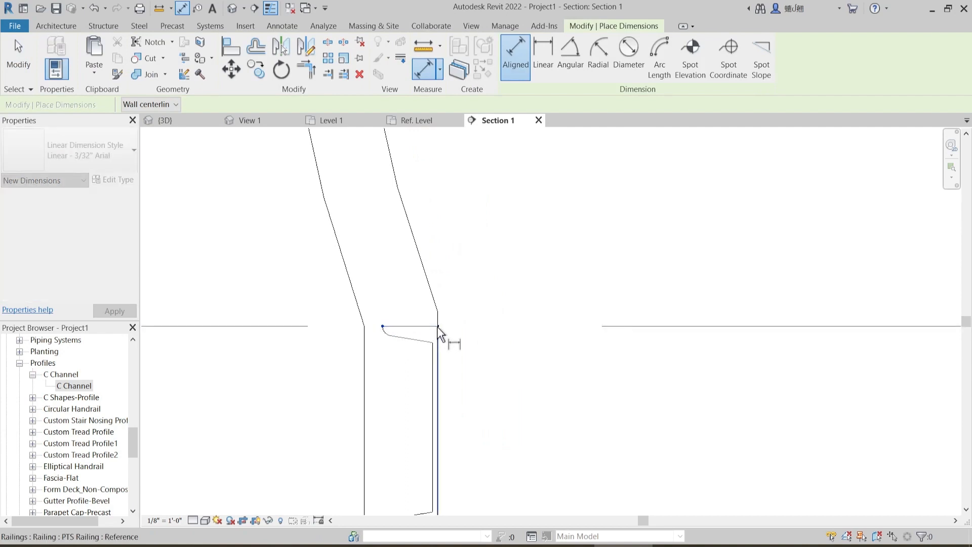
{"action": "left_click", "coordinate": [438, 331]}
{"action": "scroll", "coordinate": [445, 309], "scroll_direction": "down", "scroll_amount": 2}
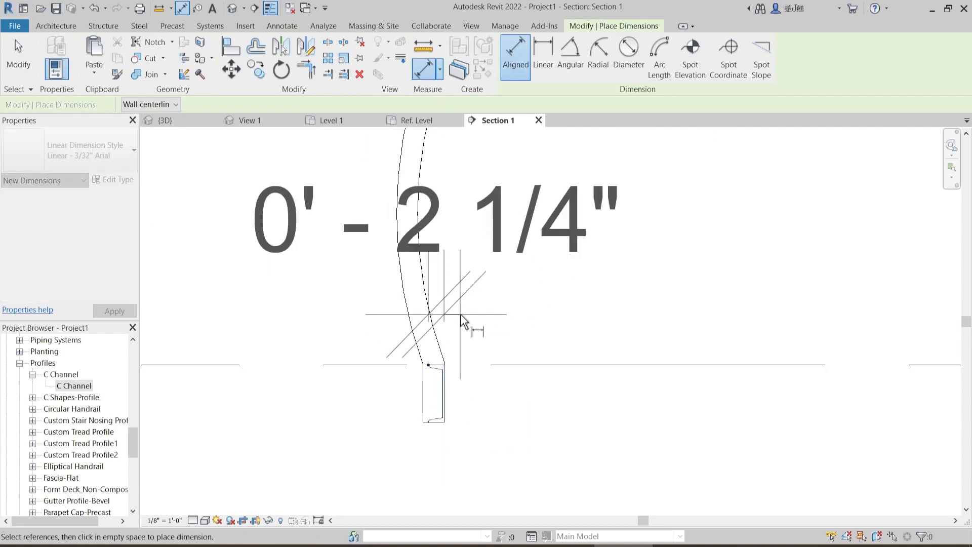
{"action": "scroll", "coordinate": [456, 329], "scroll_direction": "up", "scroll_amount": 3}
{"action": "key", "text": "Escape"}
{"action": "key", "text": "Escape"}
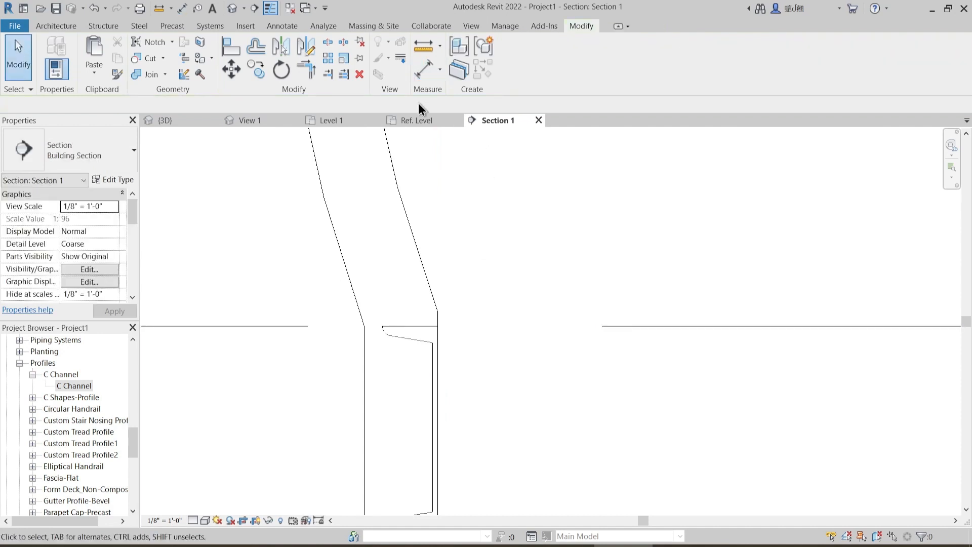
- Measure the width of the C channel's top flange between its two endpoints
{"action": "left_click", "coordinate": [423, 51]}
{"action": "scroll", "coordinate": [387, 326], "scroll_direction": "up", "scroll_amount": 1}
{"action": "left_click", "coordinate": [380, 326]}
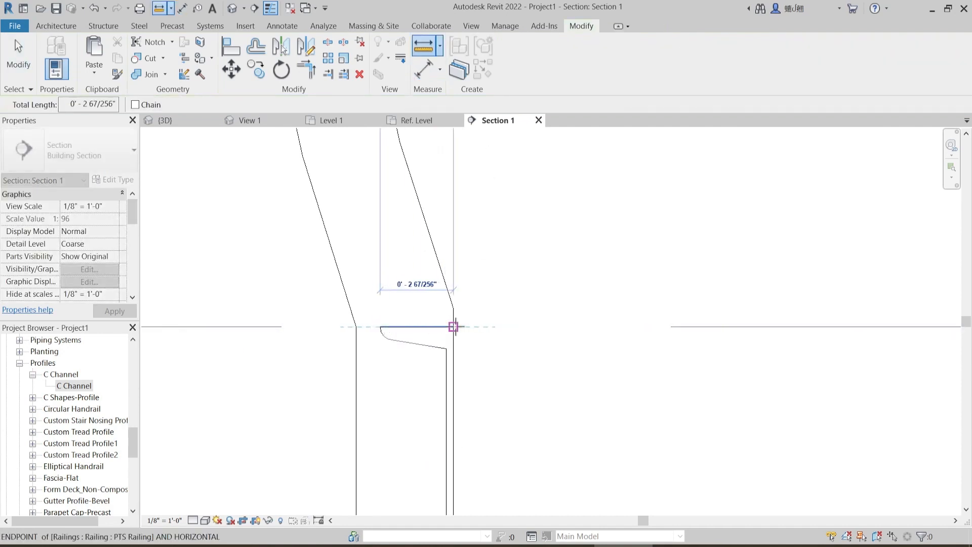
{"action": "key", "text": "Escape"}
{"action": "key", "text": "Escape"}
{"action": "scroll", "coordinate": [455, 327], "scroll_direction": "down", "scroll_amount": 4}
{"action": "middle_click_drag", "start_coordinate": [496, 259], "coordinate": [488, 306]}
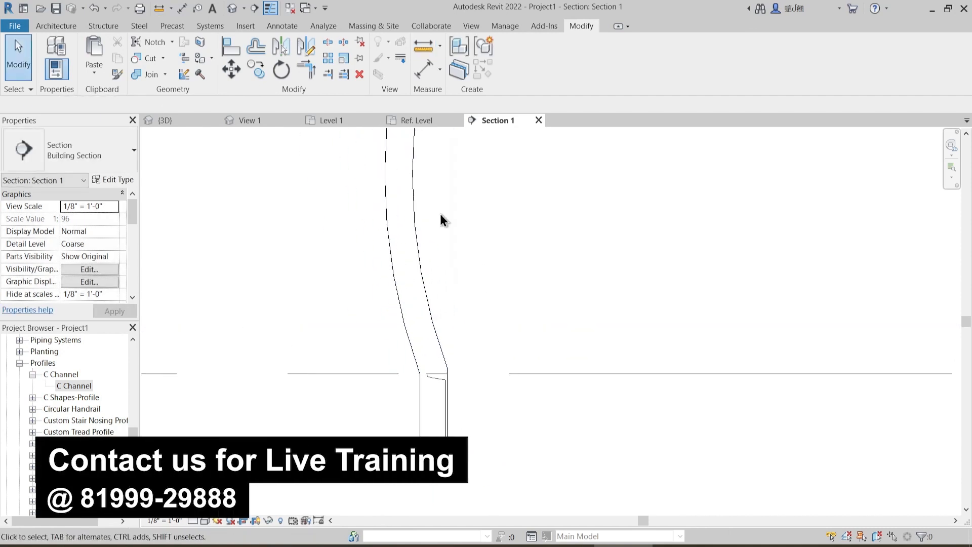
{"action": "middle_click_drag", "start_coordinate": [439, 214], "coordinate": [468, 144]}
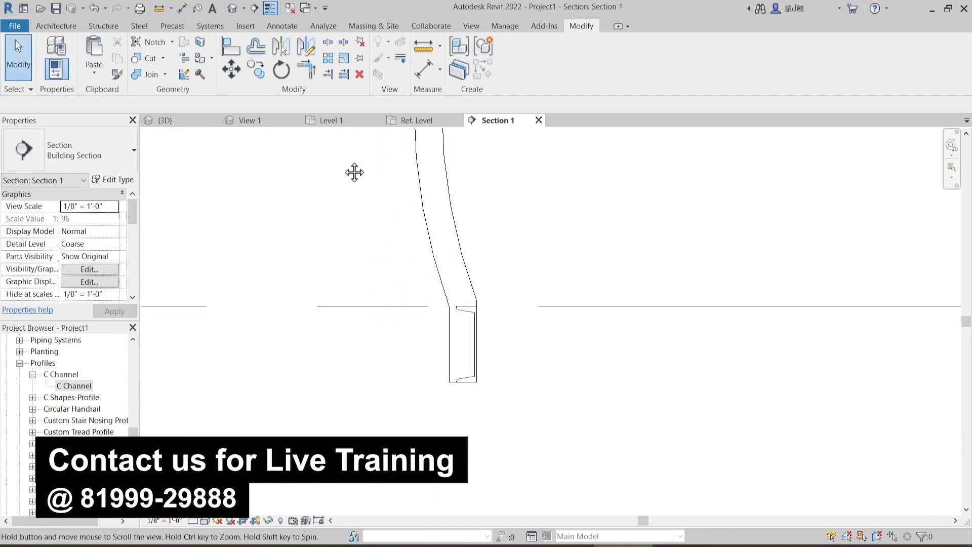
- Draw two vertical reference planes upward from the C channel's top flange tip and its back face
{"action": "left_click", "coordinate": [70, 25]}
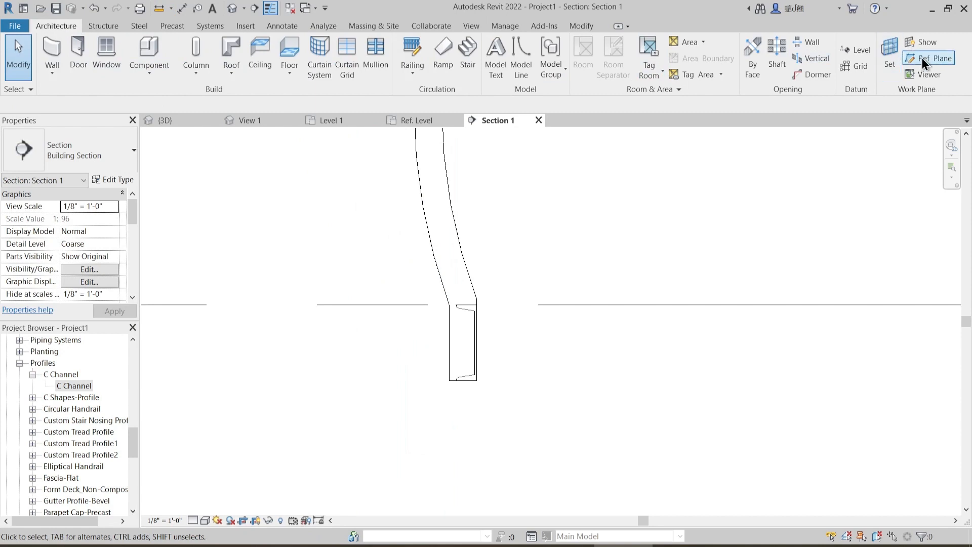
{"action": "left_click", "coordinate": [921, 58]}
{"action": "left_click", "coordinate": [456, 304]}
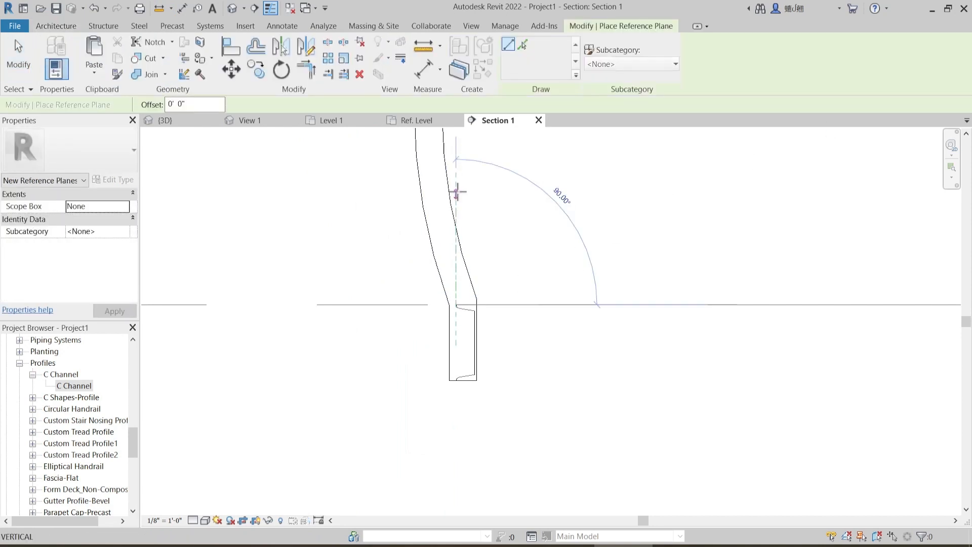
{"action": "left_click", "coordinate": [458, 184]}
{"action": "left_click", "coordinate": [477, 304]}
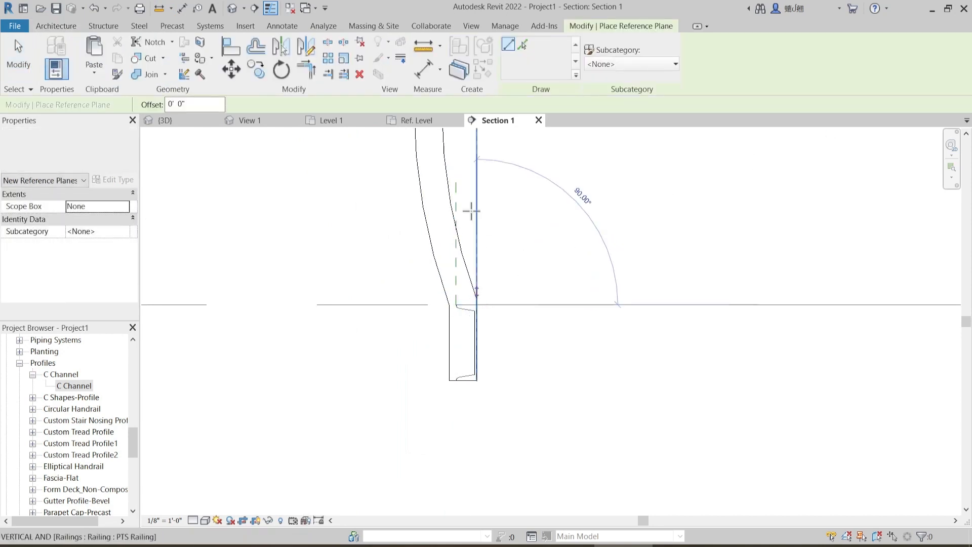
{"action": "left_click", "coordinate": [476, 188]}
{"action": "key", "text": "Escape"}
{"action": "key", "text": "Escape"}
- Draw a horizontal detail line in the Thin Lines style between the two vertical reference planes above the channel
{"action": "middle_click_drag", "start_coordinate": [475, 218], "coordinate": [471, 261]}
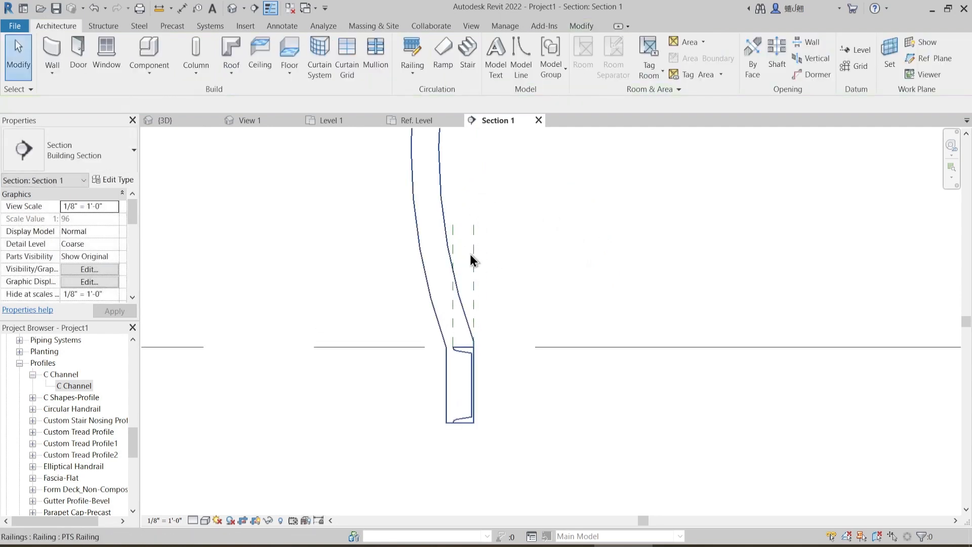
{"action": "scroll", "coordinate": [471, 260], "scroll_direction": "up", "scroll_amount": 2}
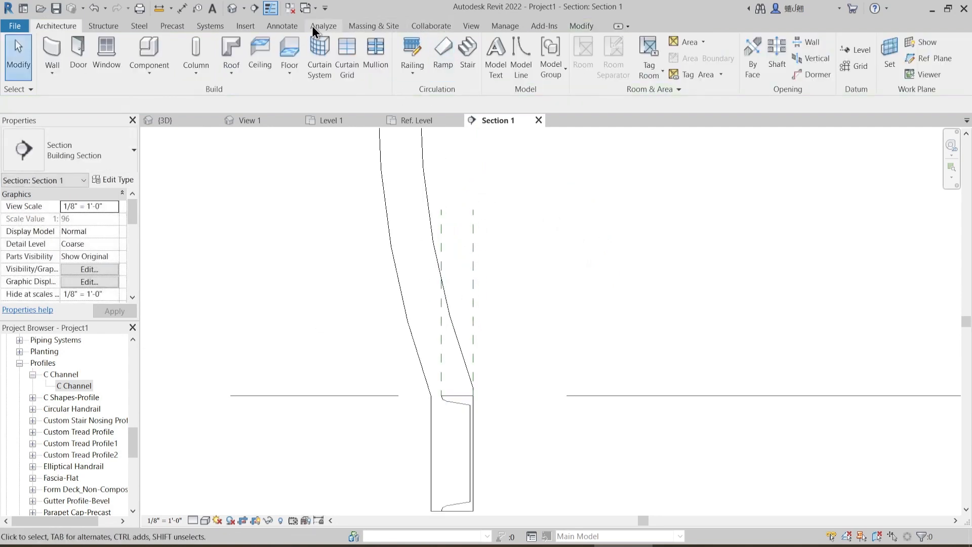
{"action": "left_click", "coordinate": [283, 26]}
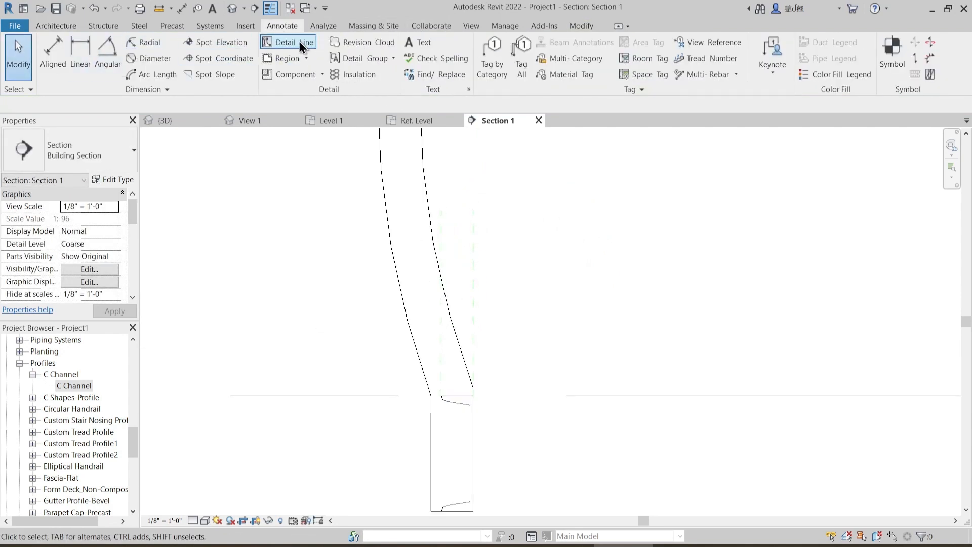
{"action": "left_click", "coordinate": [298, 43]}
{"action": "left_click", "coordinate": [447, 224]}
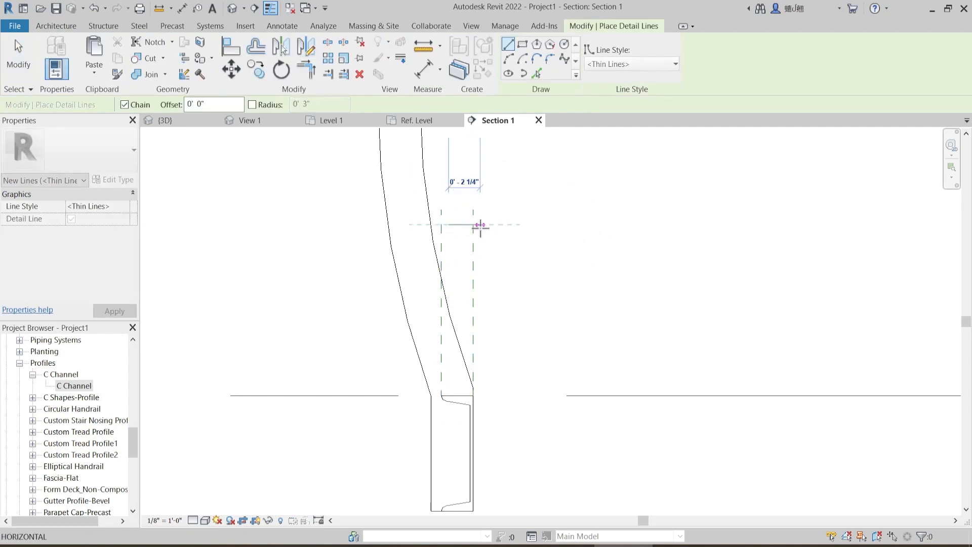
{"action": "key", "text": "Escape"}
{"action": "left_click", "coordinate": [441, 222]}
{"action": "left_click", "coordinate": [473, 221]}
{"action": "key", "text": "Escape"}
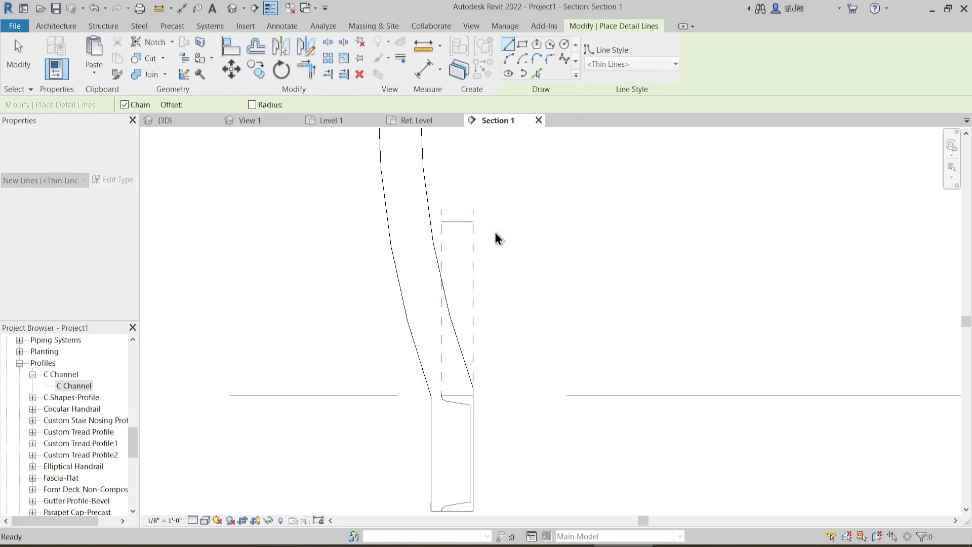
- Copy the length value of the detail line drawn between the two reference planes above the C channel
{"action": "scroll", "coordinate": [479, 227], "scroll_direction": "up", "scroll_amount": 3}
{"action": "left_click", "coordinate": [452, 220]}
{"action": "middle_click_drag", "start_coordinate": [443, 243], "coordinate": [443, 276]}
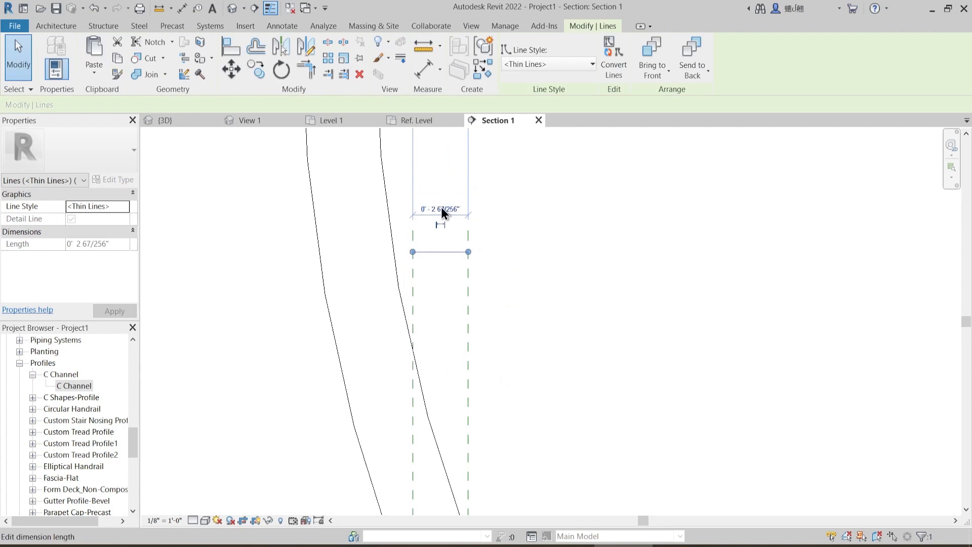
{"action": "left_click", "coordinate": [441, 209]}
{"action": "key", "text": "Escape"}
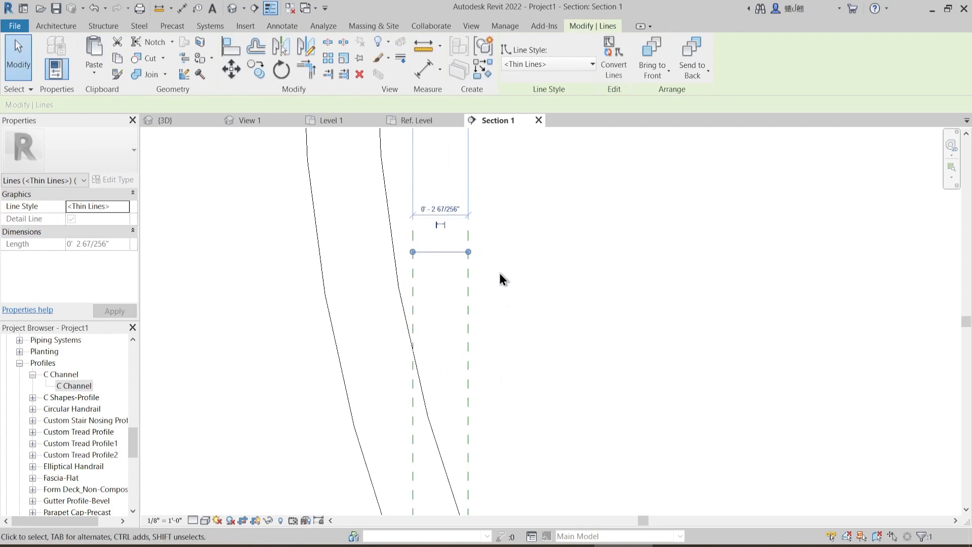
{"action": "left_click_drag", "start_coordinate": [499, 273], "coordinate": [408, 211]}
{"action": "key", "text": "Delete"}
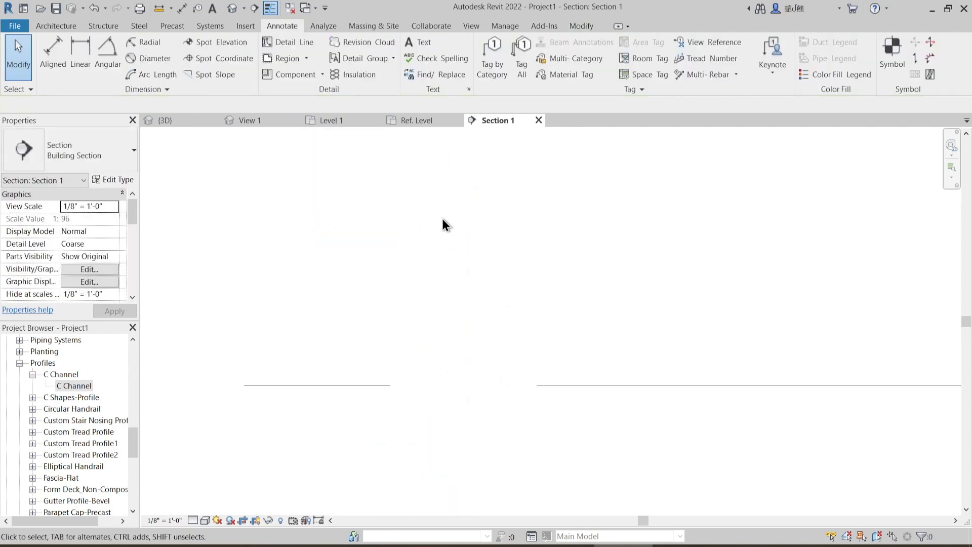
{"action": "key", "text": "ctrl+z"}
{"action": "left_click_drag", "start_coordinate": [494, 262], "coordinate": [398, 201]}
- Delete the horizontal detail line and both vertical reference planes above the C channel
{"action": "left_click", "coordinate": [452, 251]}
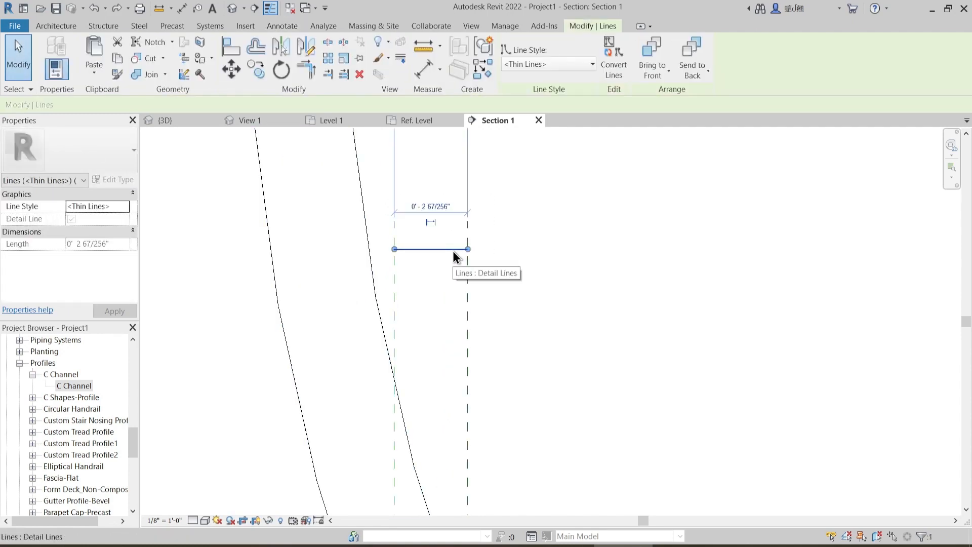
{"action": "key", "text": "Delete"}
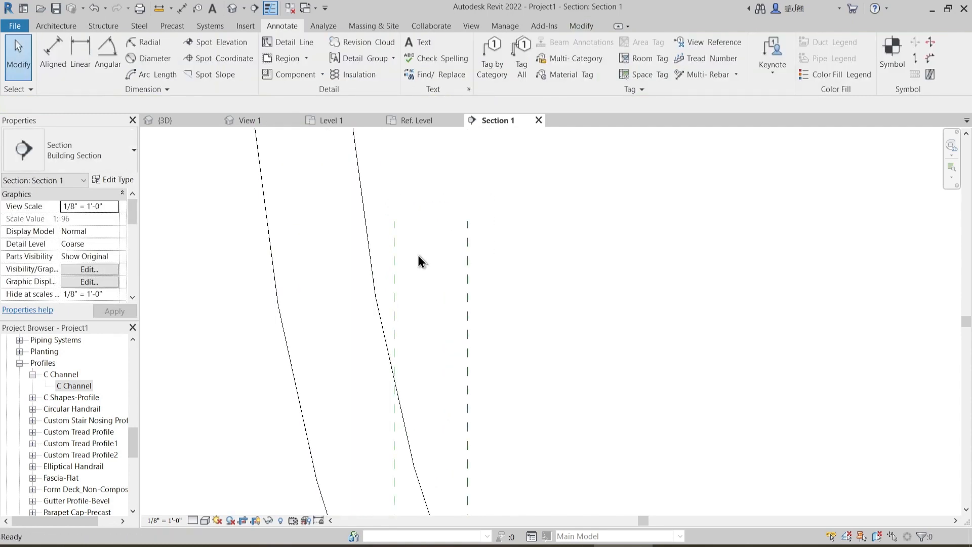
{"action": "left_click", "coordinate": [396, 245]}
{"action": "key", "text": "Delete"}
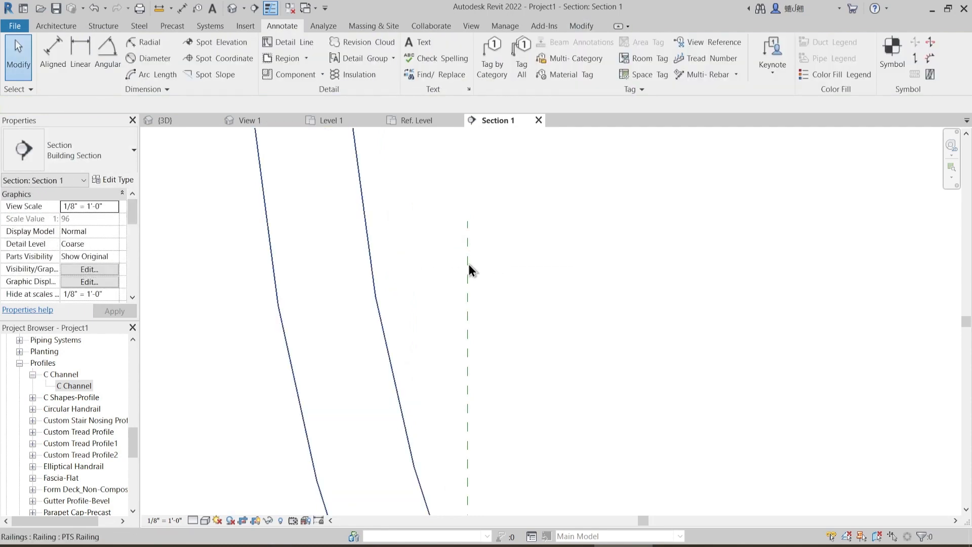
{"action": "scroll", "coordinate": [469, 264], "scroll_direction": "down", "scroll_amount": 3}
{"action": "left_click", "coordinate": [473, 330]}
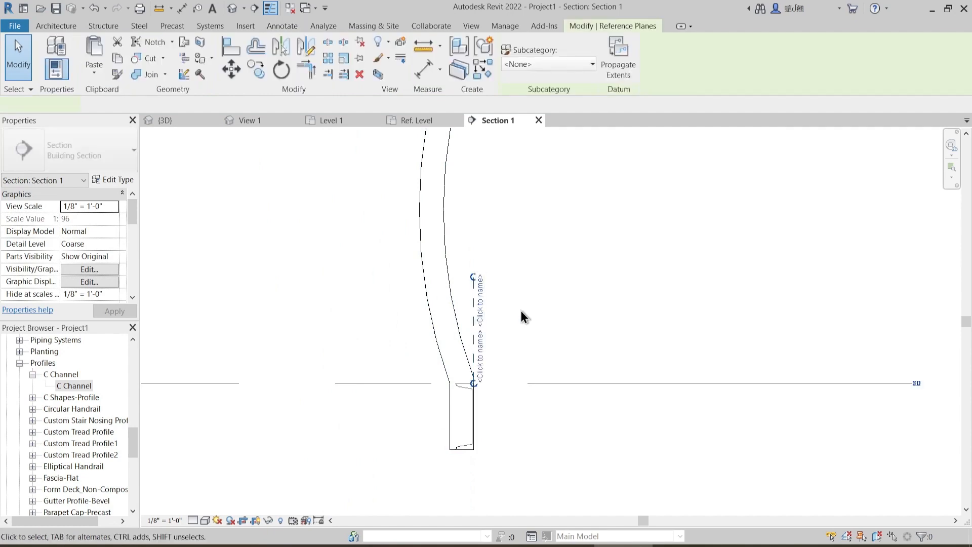
{"action": "key", "text": "Delete"}
- Set the C Channel rail's offset to 0' 2 67/256" in the PTS Railing type's non-continuous rail structure
{"action": "left_click", "coordinate": [468, 401]}
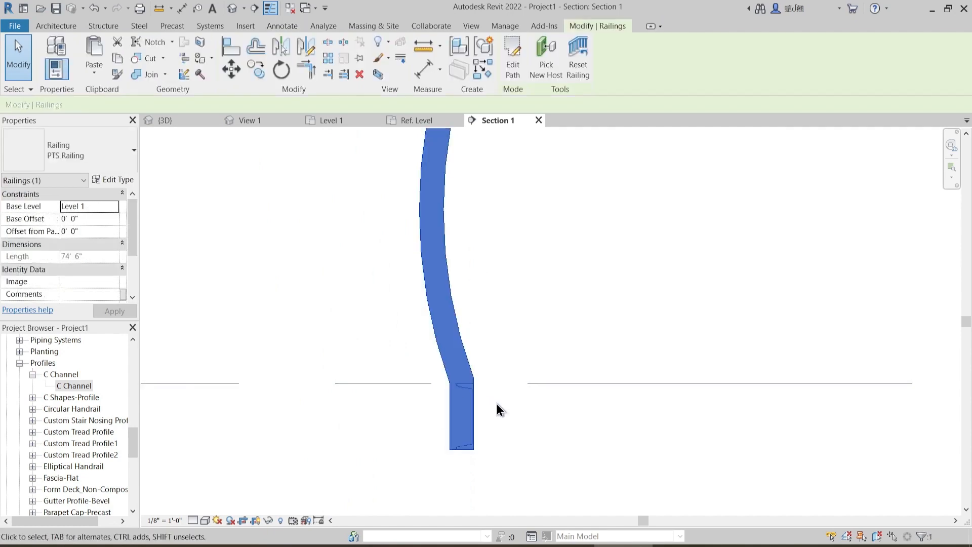
{"action": "left_click", "coordinate": [115, 180]}
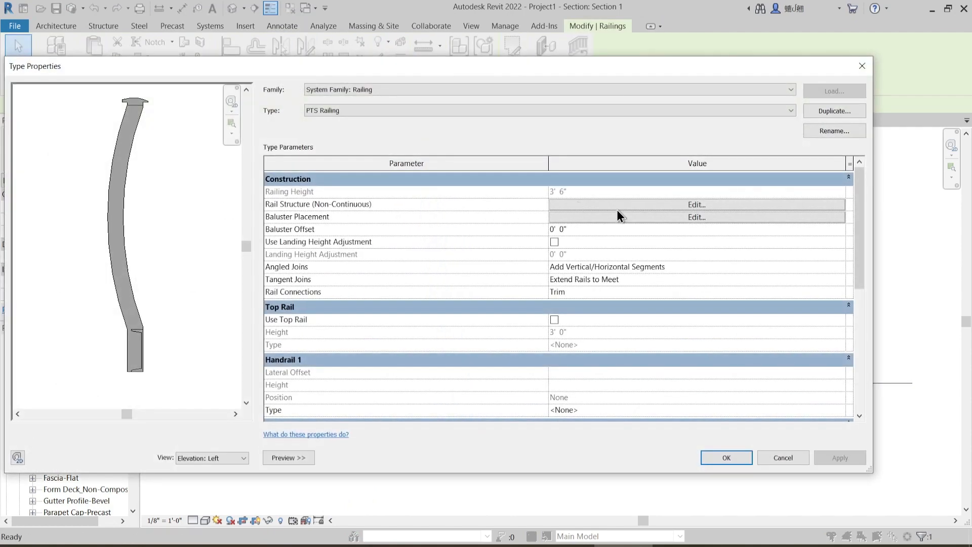
{"action": "left_click", "coordinate": [618, 209]}
{"action": "left_click", "coordinate": [507, 165]}
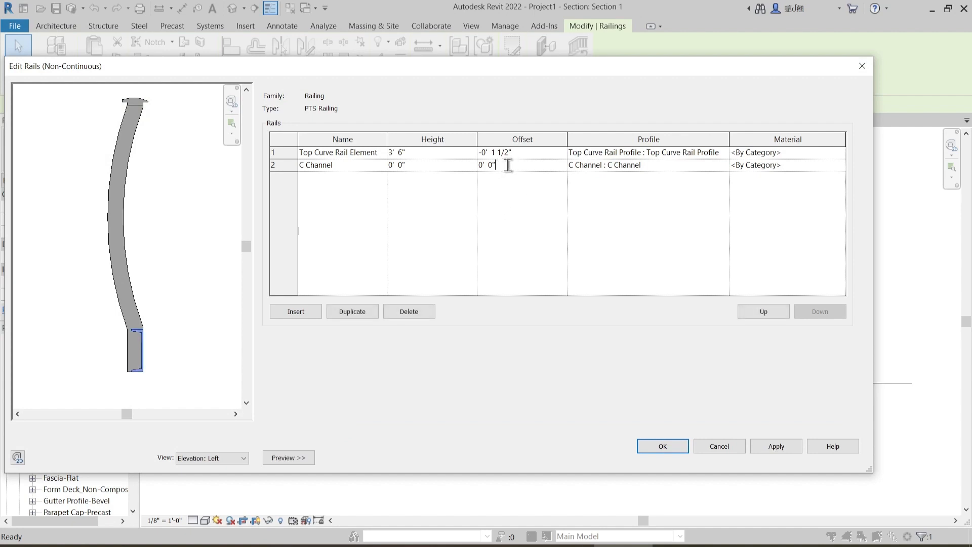
{"action": "left_click_drag", "start_coordinate": [507, 165], "coordinate": [457, 171]}
{"action": "key", "text": "ctrl+v"}
{"action": "left_click", "coordinate": [775, 445]}
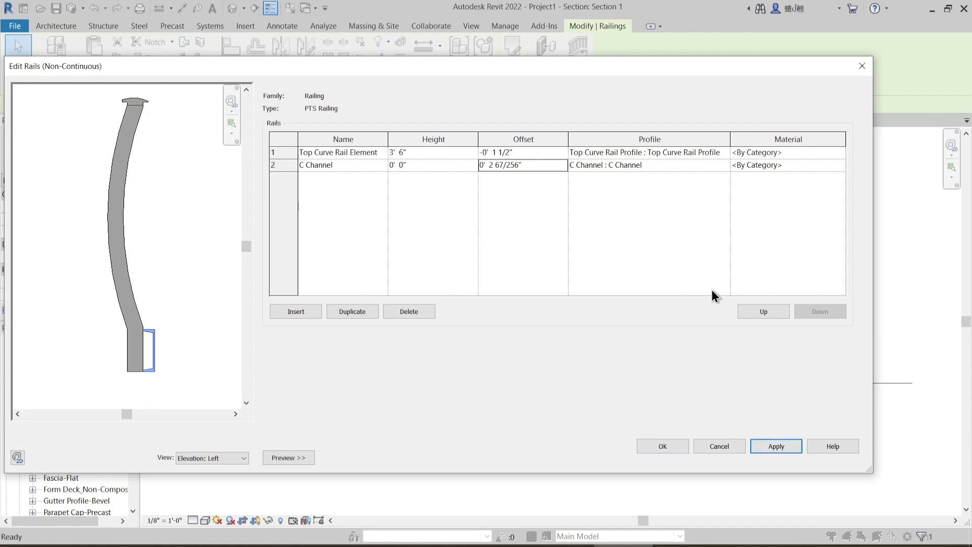
{"action": "left_click", "coordinate": [675, 445]}
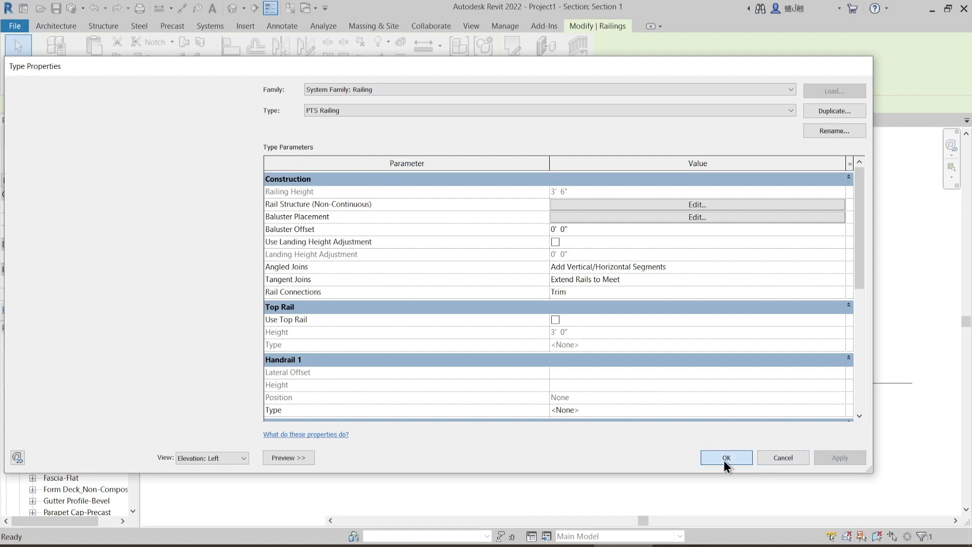
{"action": "left_click", "coordinate": [726, 457]}
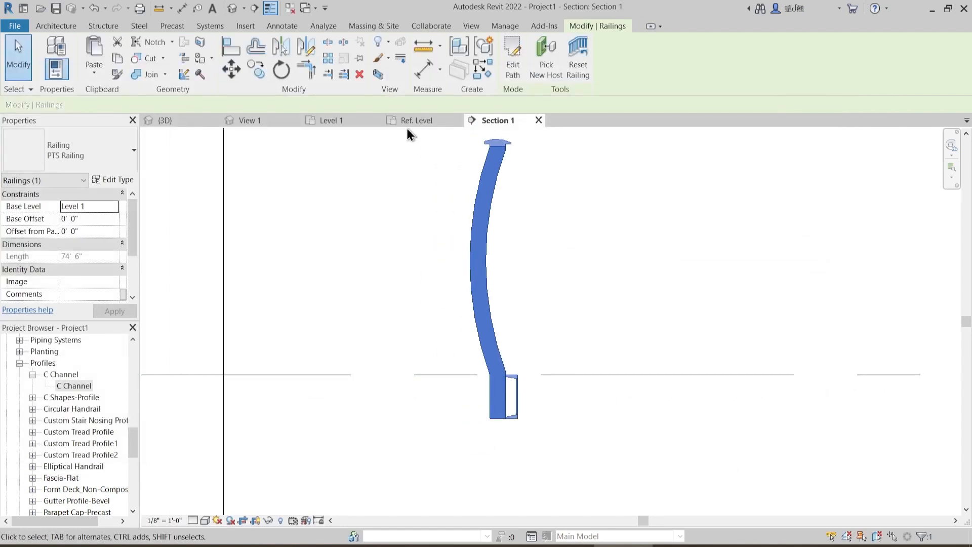
- Examine the C channel's position against the balusters in the 3D view and in Section 1
{"action": "left_click", "coordinate": [205, 118]}
{"action": "middle_click_drag", "start_coordinate": [416, 305], "coordinate": [357, 377], "text": "shift"}
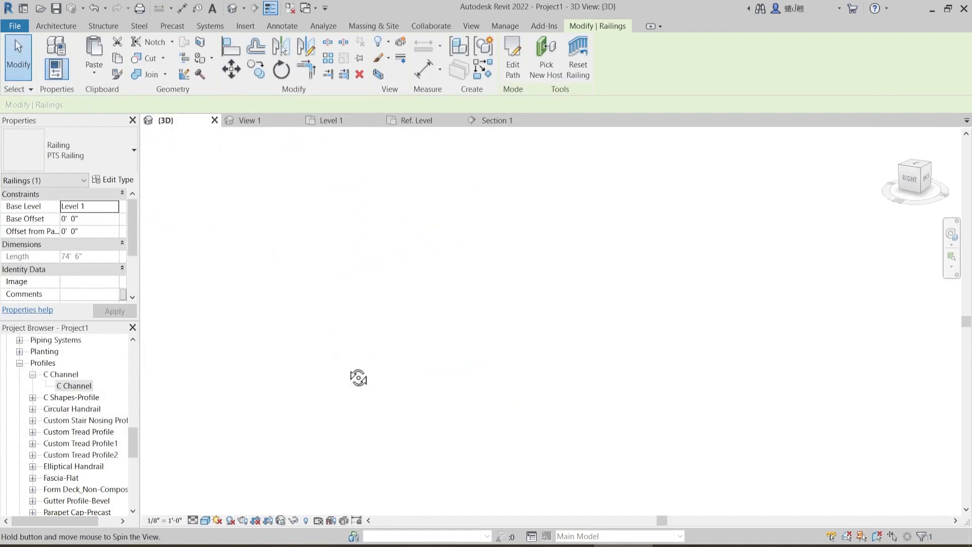
{"action": "scroll", "coordinate": [441, 350], "scroll_direction": "down", "scroll_amount": 3}
{"action": "mouse_move", "coordinate": [276, 354]}
{"action": "middle_mouse_down"}
{"action": "mouse_move", "coordinate": [291, 371]}
{"action": "mouse_move", "coordinate": [422, 357]}
{"action": "mouse_move", "coordinate": [402, 315]}
{"action": "mouse_move", "coordinate": [563, 278]}
{"action": "mouse_move", "coordinate": [402, 423]}
{"action": "middle_mouse_up"}
{"action": "scroll", "coordinate": [306, 356], "scroll_direction": "up", "scroll_amount": 4}
{"action": "left_click", "coordinate": [290, 276]}
{"action": "left_click", "coordinate": [282, 327]}
{"action": "scroll", "coordinate": [403, 423], "scroll_direction": "down", "scroll_amount": 3}
{"action": "middle_click_drag", "start_coordinate": [582, 268], "coordinate": [524, 408], "text": "shift"}
{"action": "scroll", "coordinate": [336, 398], "scroll_direction": "up", "scroll_amount": 3}
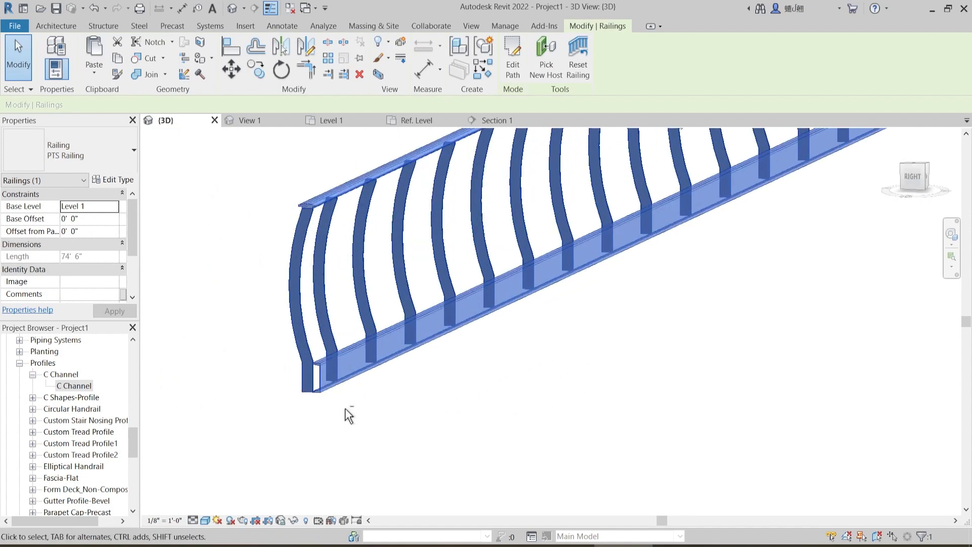
{"action": "middle_click_drag", "start_coordinate": [345, 407], "coordinate": [366, 409], "text": "shift"}
{"action": "middle_click_drag", "start_coordinate": [479, 376], "coordinate": [401, 401]}
{"action": "left_click", "coordinate": [497, 120]}
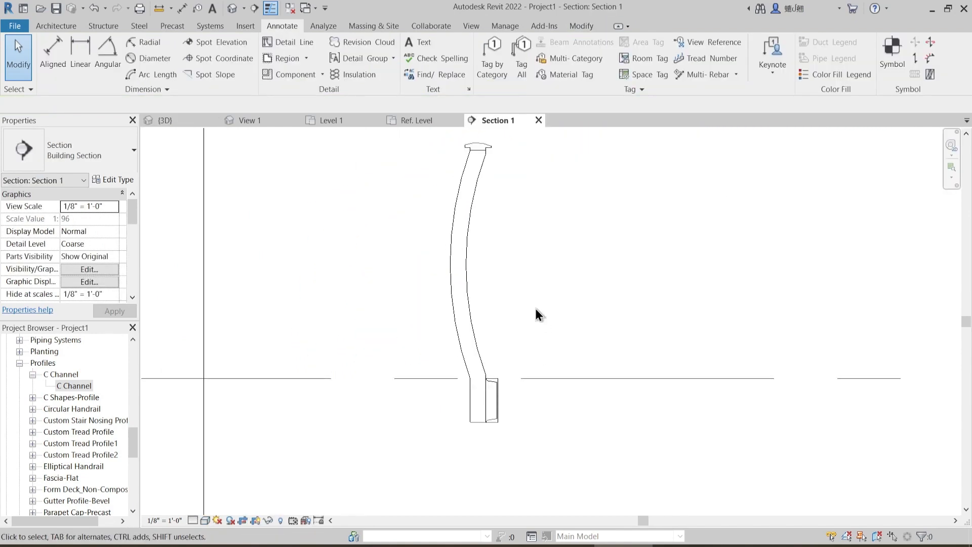
{"action": "middle_click_drag", "start_coordinate": [537, 302], "coordinate": [547, 340]}
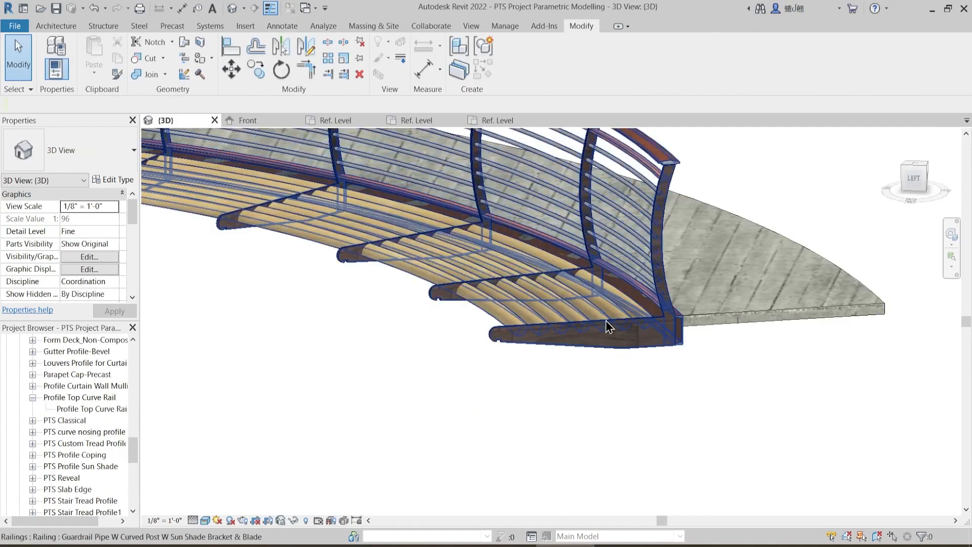
- In the PTS Project Parametric Modelling project, review the rail structure of the curved guardrail with sun shade brackets and blades
{"action": "mouse_move", "coordinate": [628, 362]}
{"action": "middle_mouse_down", "text": "shift"}
{"action": "mouse_move", "coordinate": [626, 376]}
{"action": "mouse_move", "coordinate": [611, 360]}
{"action": "middle_mouse_up", "text": "shift"}
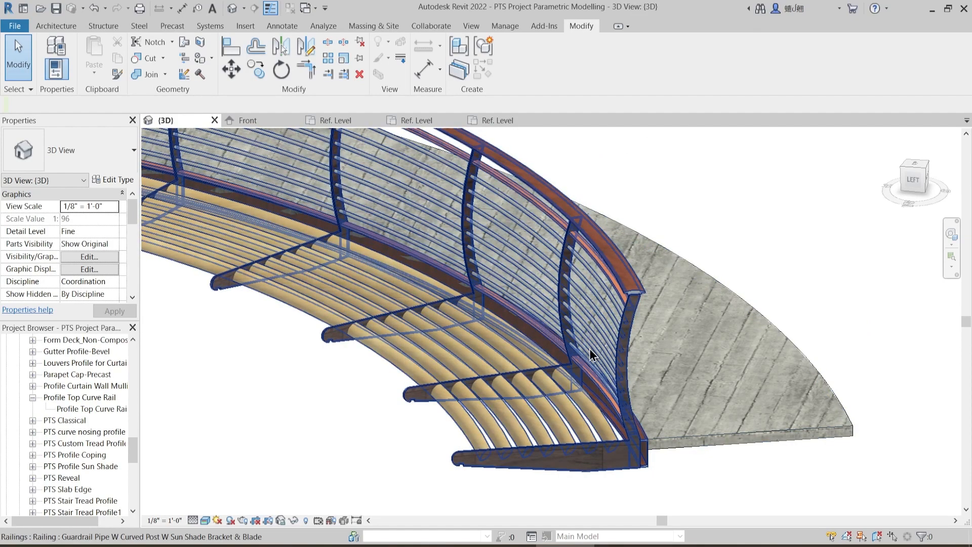
{"action": "scroll", "coordinate": [589, 349], "scroll_direction": "down", "scroll_amount": 3}
{"action": "middle_click_drag", "start_coordinate": [613, 377], "coordinate": [684, 413]}
{"action": "scroll", "coordinate": [644, 384], "scroll_direction": "down", "scroll_amount": 1}
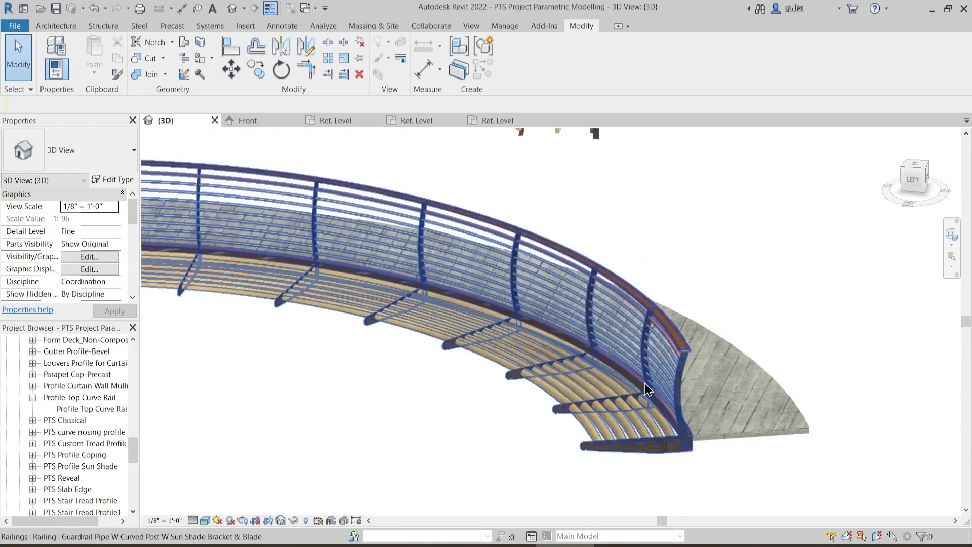
{"action": "middle_click_drag", "start_coordinate": [645, 352], "coordinate": [596, 384], "text": "shift"}
{"action": "scroll", "coordinate": [595, 384], "scroll_direction": "up", "scroll_amount": 3}
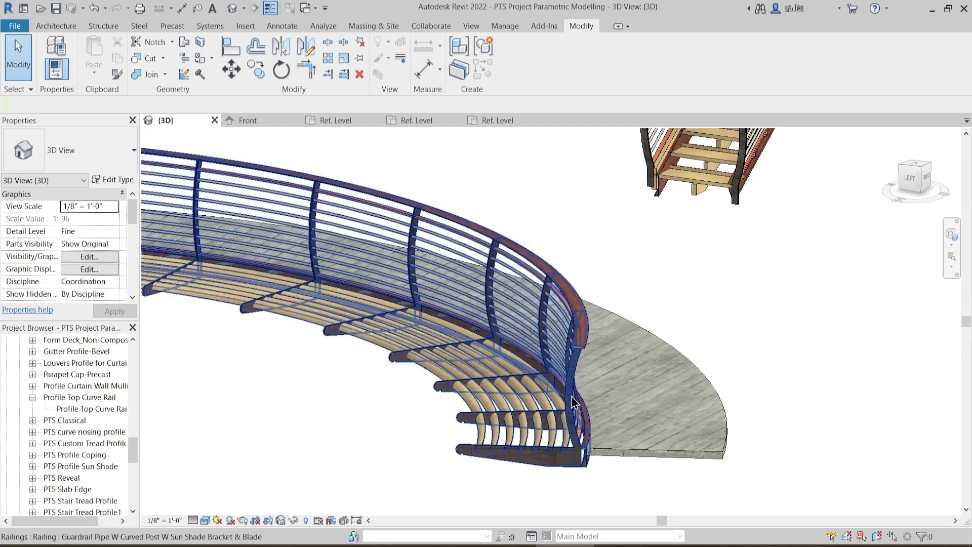
{"action": "left_click", "coordinate": [581, 347]}
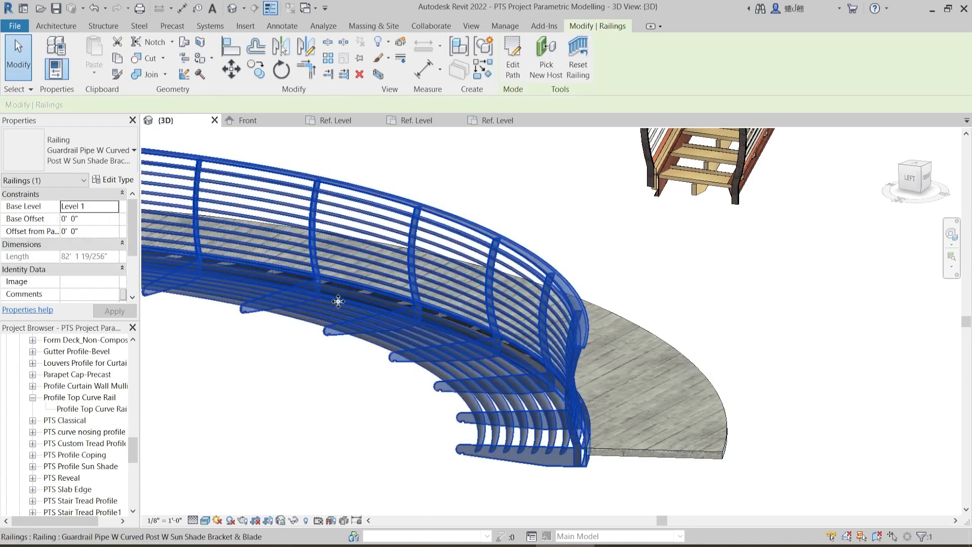
{"action": "left_click", "coordinate": [131, 181]}
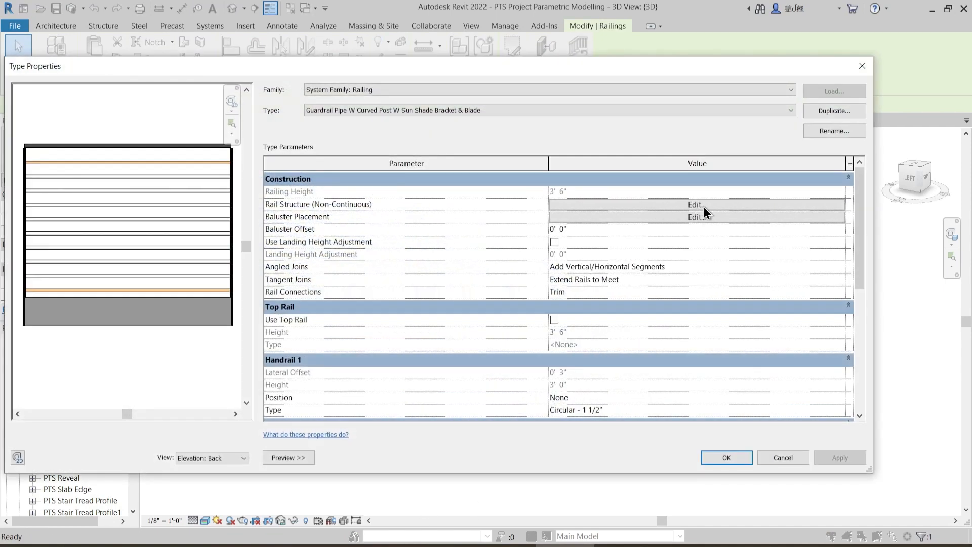
{"action": "left_click", "coordinate": [702, 206]}
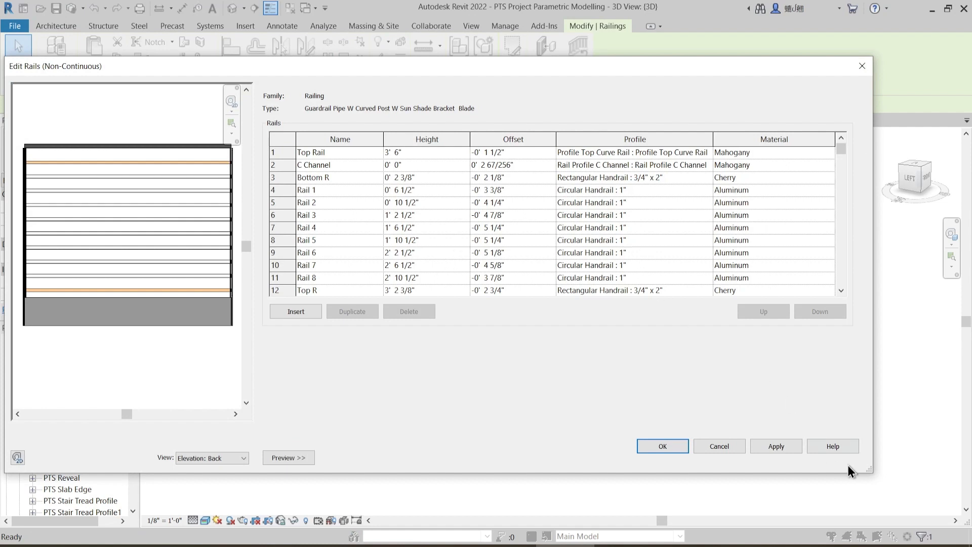
{"action": "left_click_drag", "start_coordinate": [873, 471], "coordinate": [878, 530]}
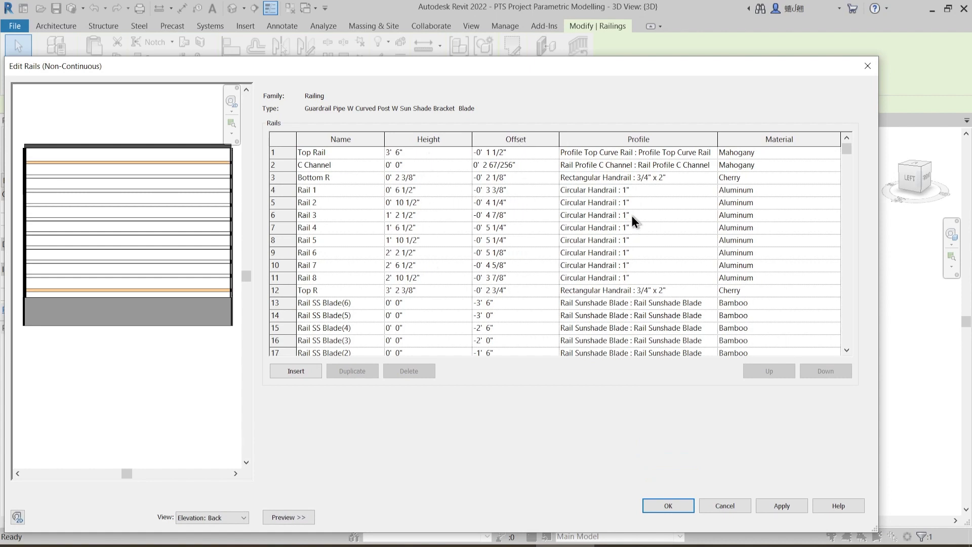
{"action": "key", "text": "Return"}
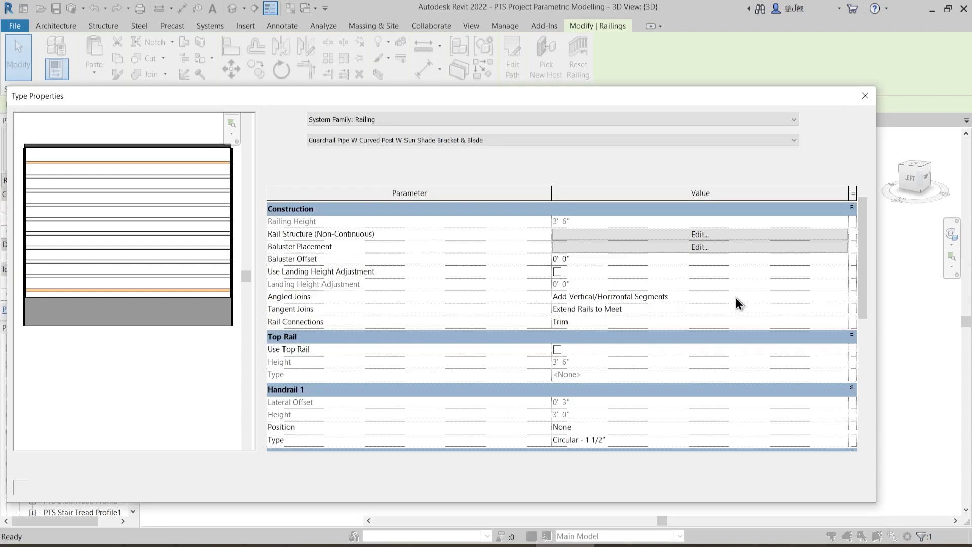
{"action": "key", "text": "Return"}
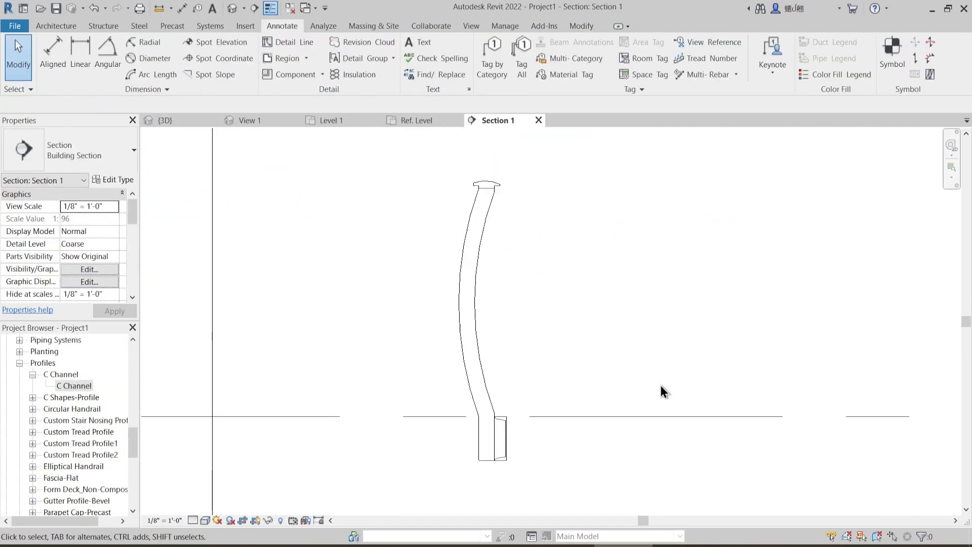
- Back in Project1, open the Top Curve Rail Profile family from the loaded profiles for editing
{"action": "middle_click_drag", "start_coordinate": [581, 349], "coordinate": [486, 288]}
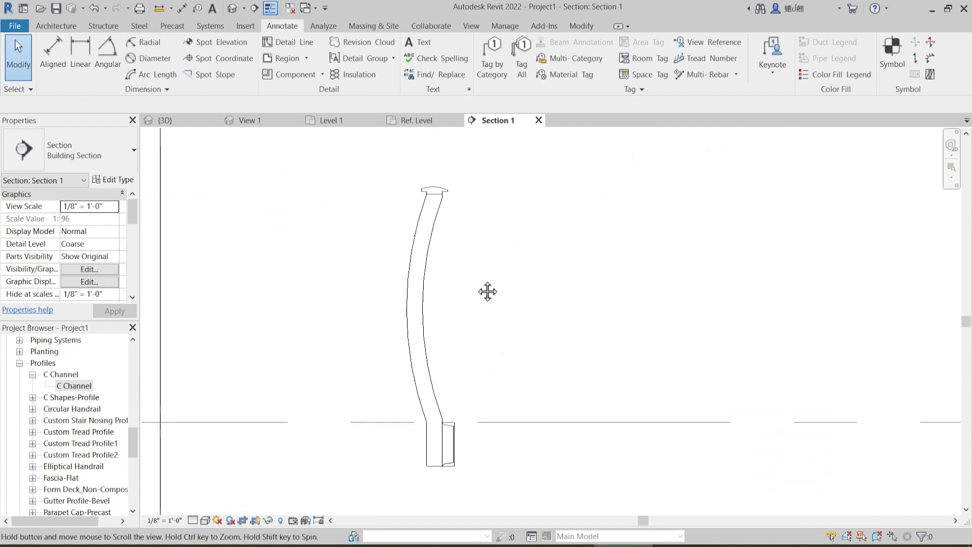
{"action": "scroll", "coordinate": [443, 210], "scroll_direction": "up", "scroll_amount": 5}
{"action": "left_click", "coordinate": [539, 275]}
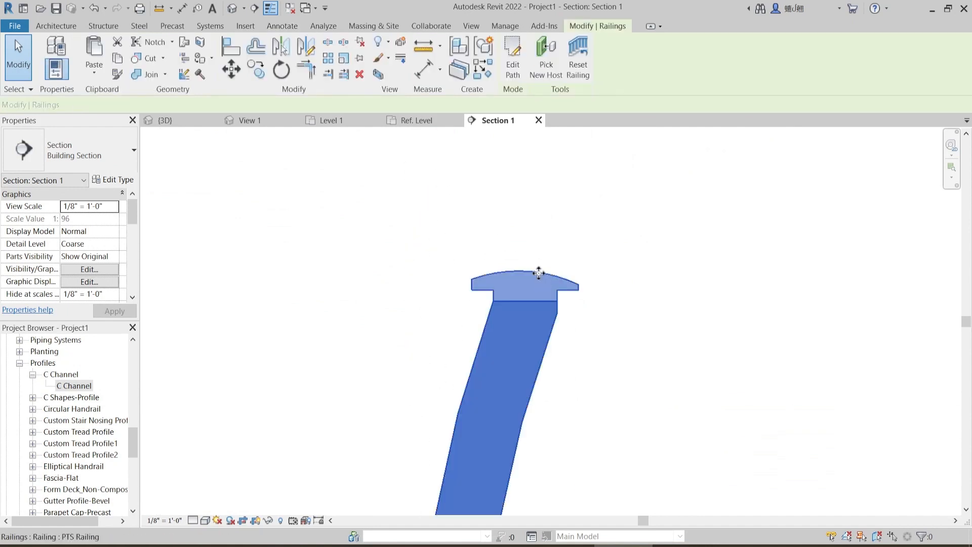
{"action": "key", "text": "Escape"}
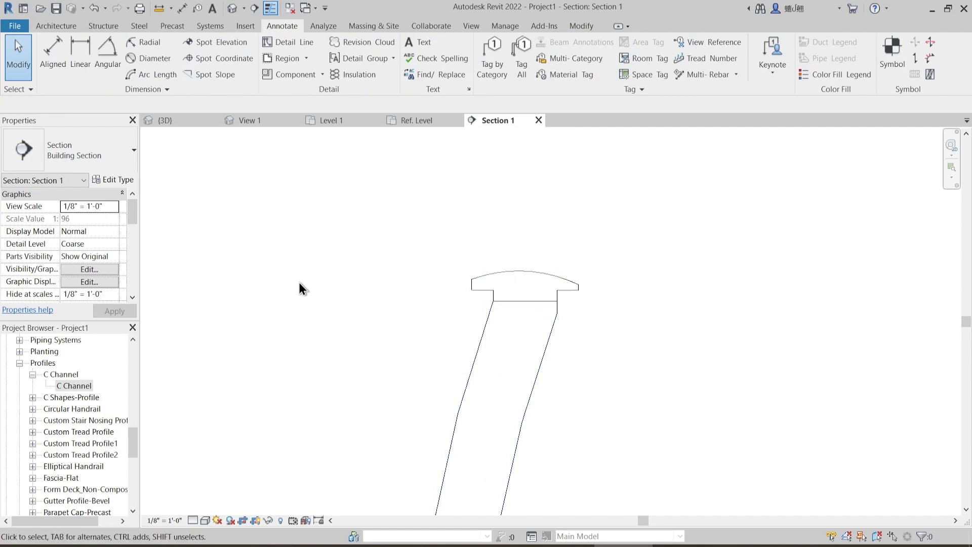
{"action": "scroll", "coordinate": [51, 441], "scroll_direction": "down", "scroll_amount": 1}
{"action": "scroll", "coordinate": [58, 439], "scroll_direction": "up", "scroll_amount": 5}
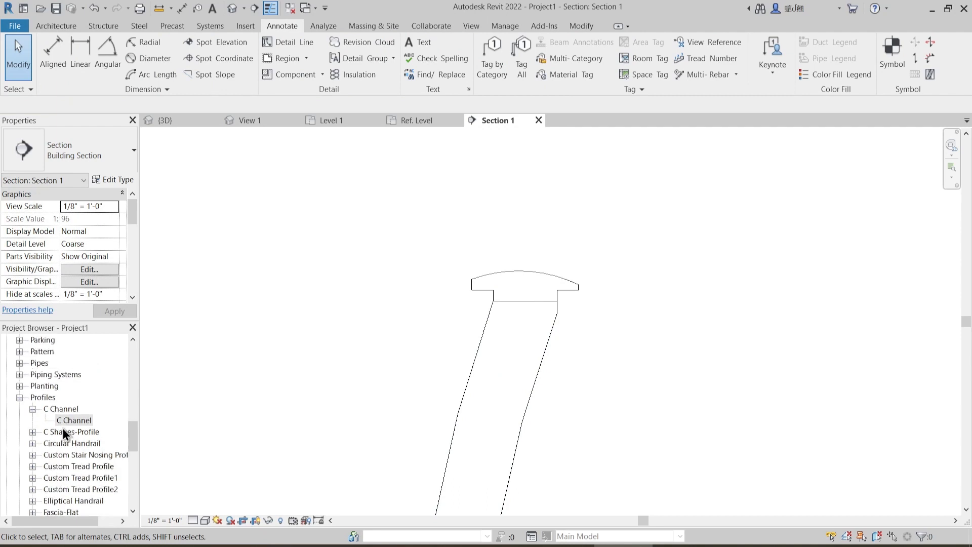
{"action": "scroll", "coordinate": [56, 396], "scroll_direction": "down", "scroll_amount": 3}
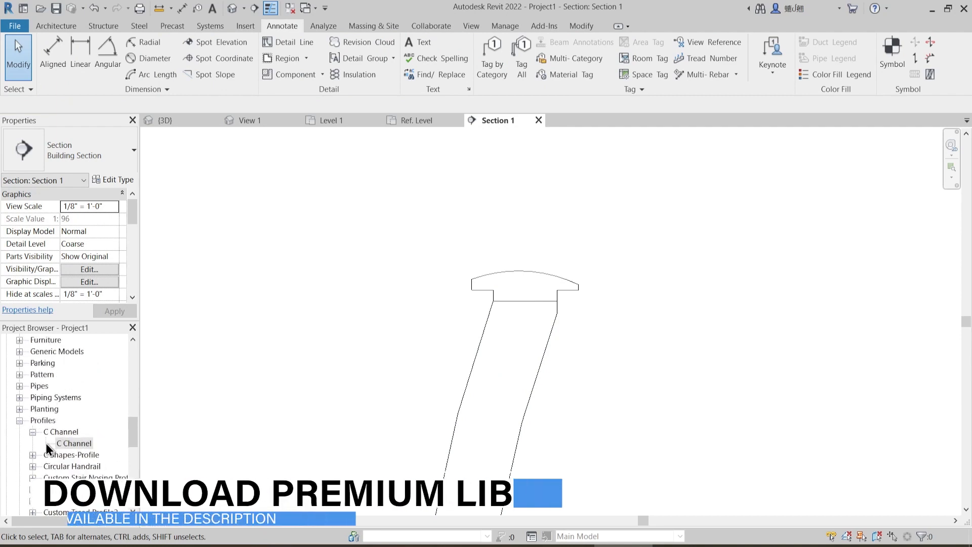
{"action": "scroll", "coordinate": [62, 463], "scroll_direction": "down", "scroll_amount": 4}
{"action": "scroll", "coordinate": [62, 463], "scroll_direction": "down", "scroll_amount": 4}
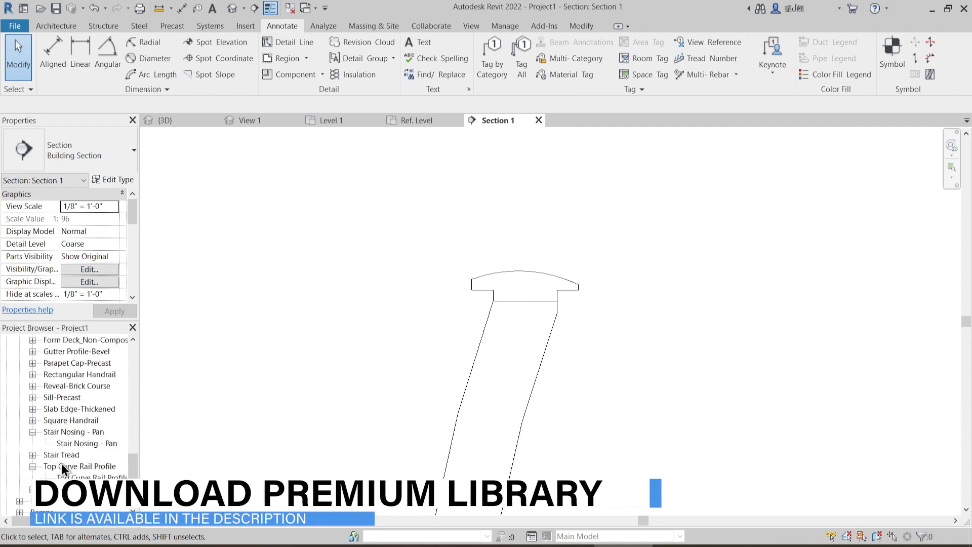
{"action": "right_click", "coordinate": [60, 465]}
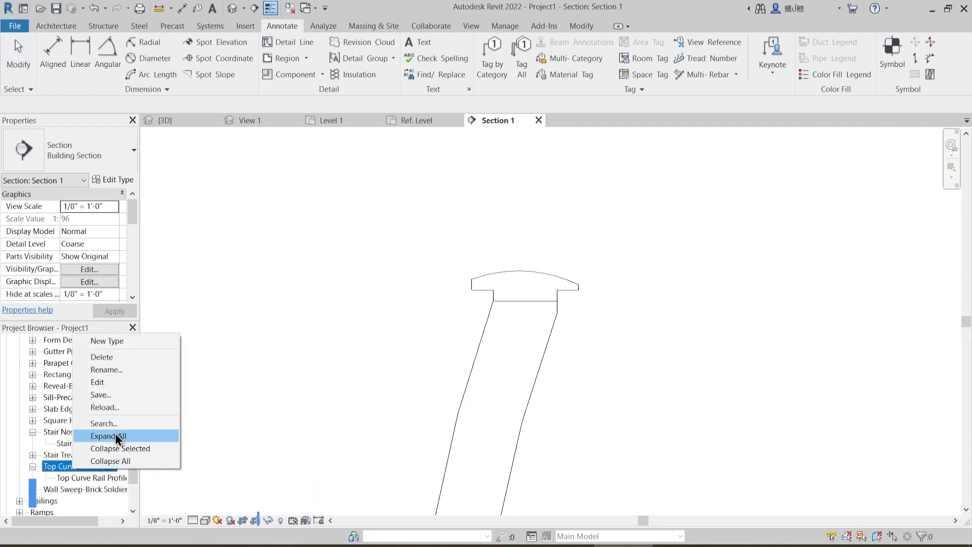
{"action": "left_click", "coordinate": [129, 377]}
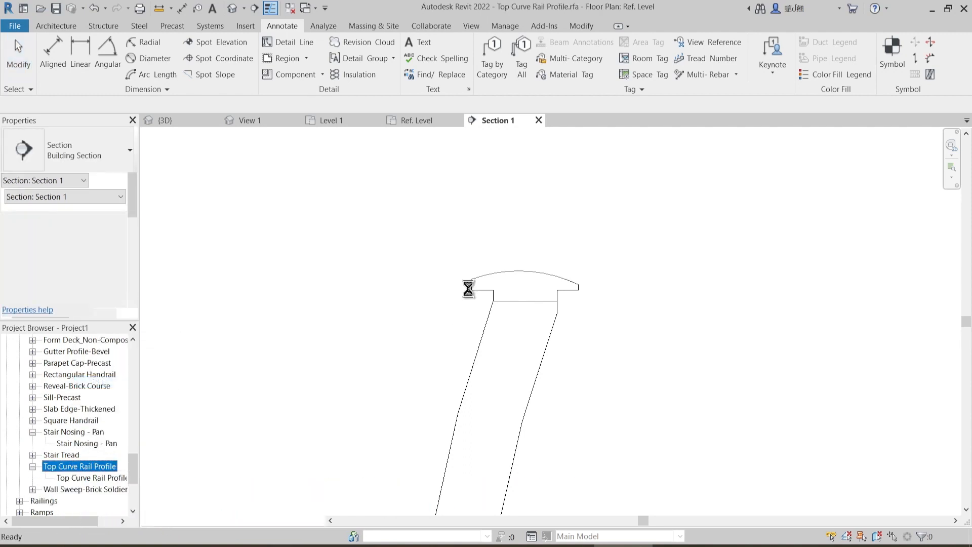
{"action": "scroll", "coordinate": [534, 312], "scroll_direction": "up", "scroll_amount": 5}
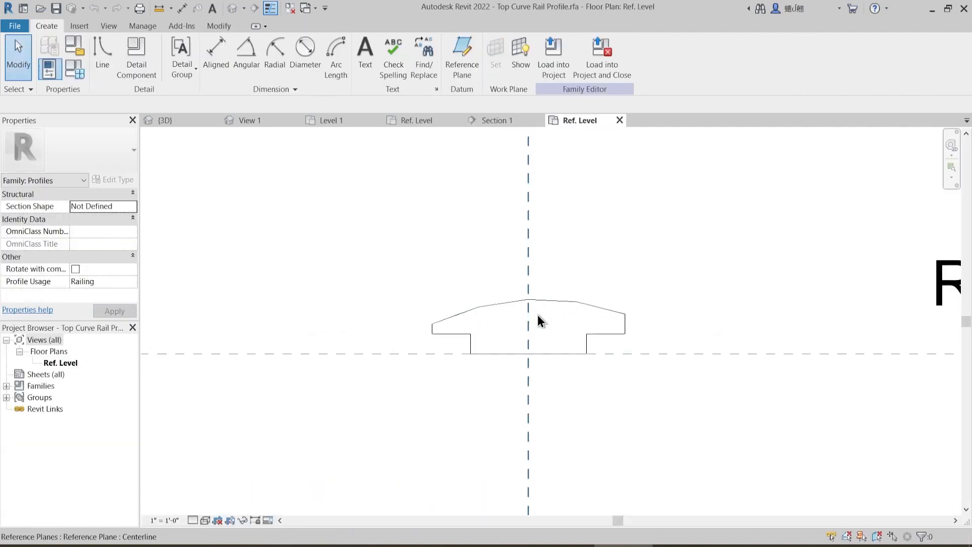
- Move the three lines forming the left shoulder of the rail profile 0.5" outward from the centerline
{"action": "left_click", "coordinate": [494, 383]}
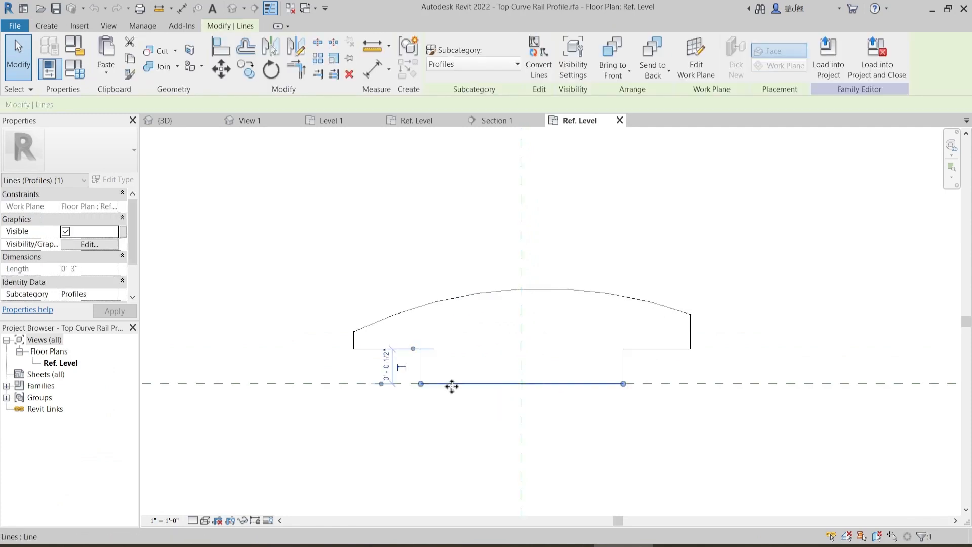
{"action": "left_click", "coordinate": [442, 360]}
{"action": "left_click_drag", "start_coordinate": [317, 238], "coordinate": [445, 423]}
{"action": "key", "text": "m"}
{"action": "key", "text": "v"}
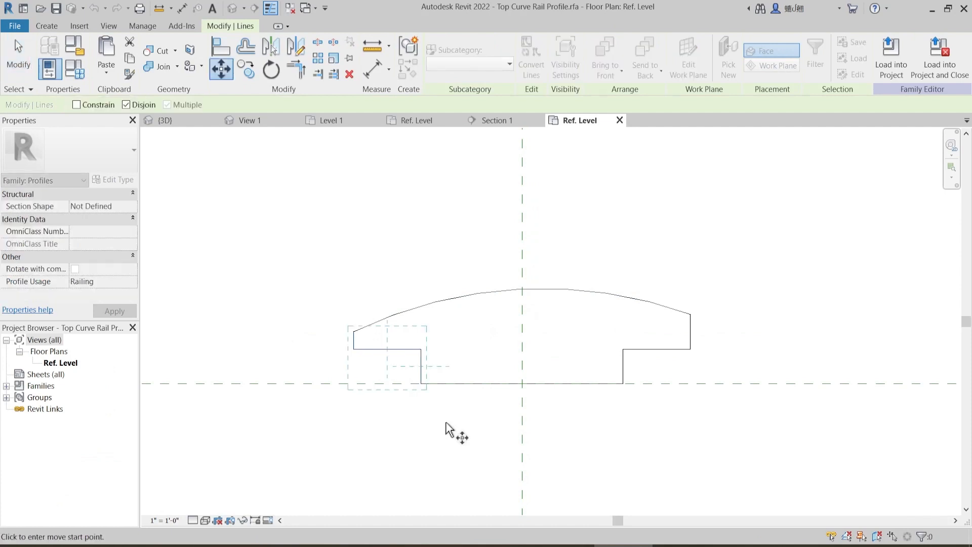
{"action": "left_click", "coordinate": [446, 424]}
{"action": "type", "text": "."}
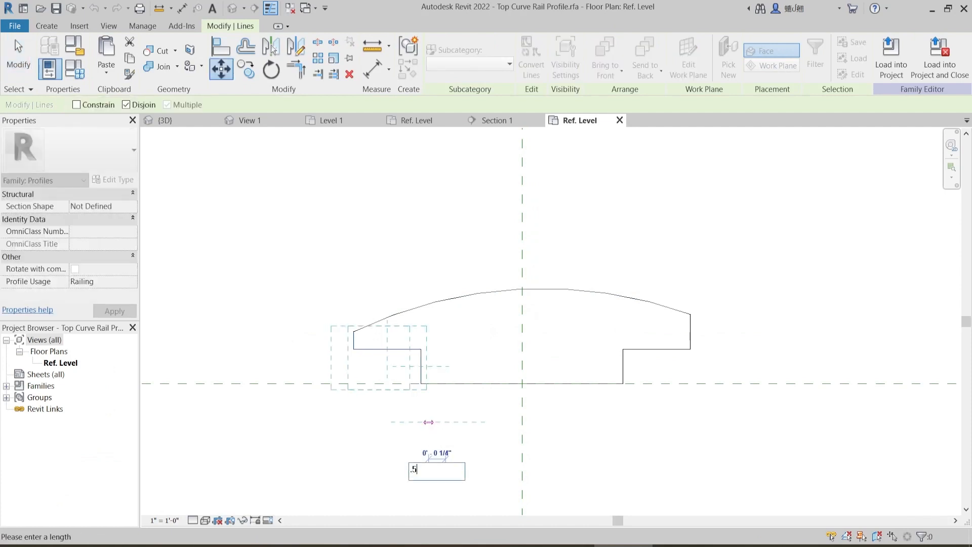
{"action": "type", "text": "5\""}
{"action": "key", "text": "Return"}
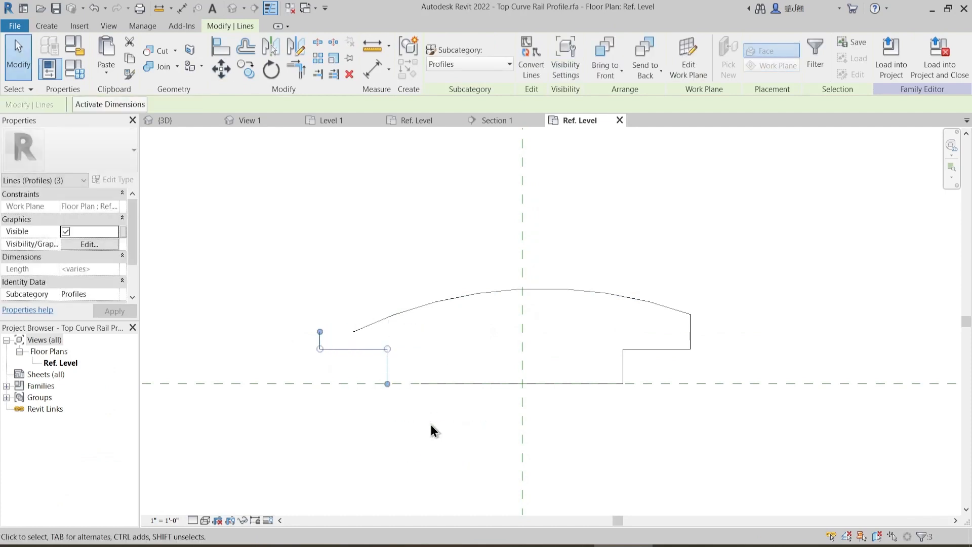
{"action": "key", "text": "Escape"}
- Move the short vertical line at the right of the profile's base 0.5" outward
{"action": "left_click_drag", "start_coordinate": [624, 357], "coordinate": [649, 427]}
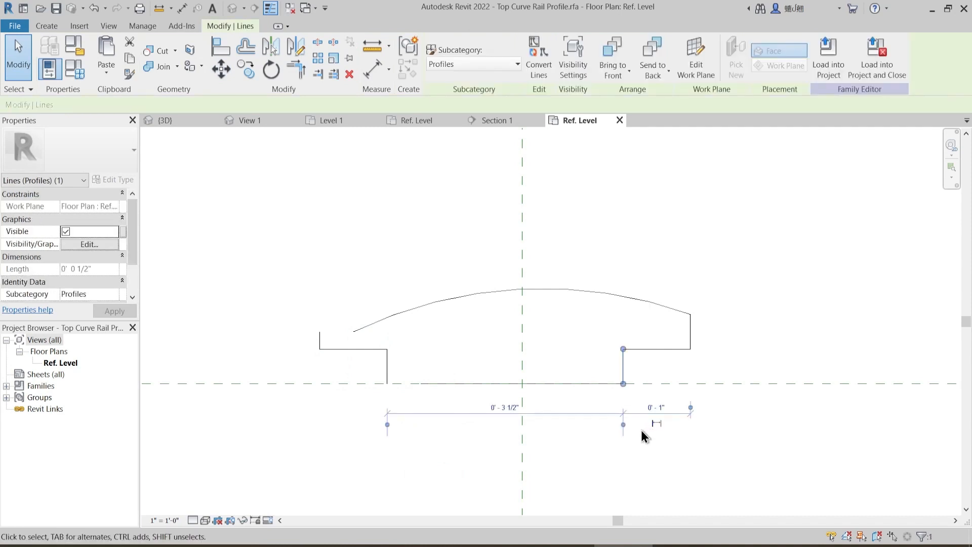
{"action": "left_click", "coordinate": [639, 430]}
{"action": "left_click_drag", "start_coordinate": [608, 287], "coordinate": [649, 429]}
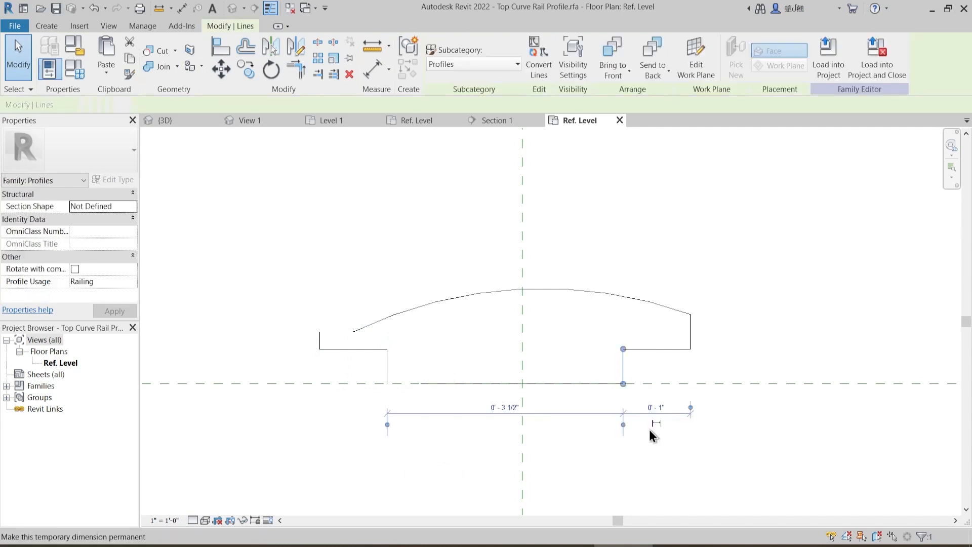
{"action": "key", "text": "m"}
{"action": "key", "text": "v"}
{"action": "left_click", "coordinate": [650, 430]}
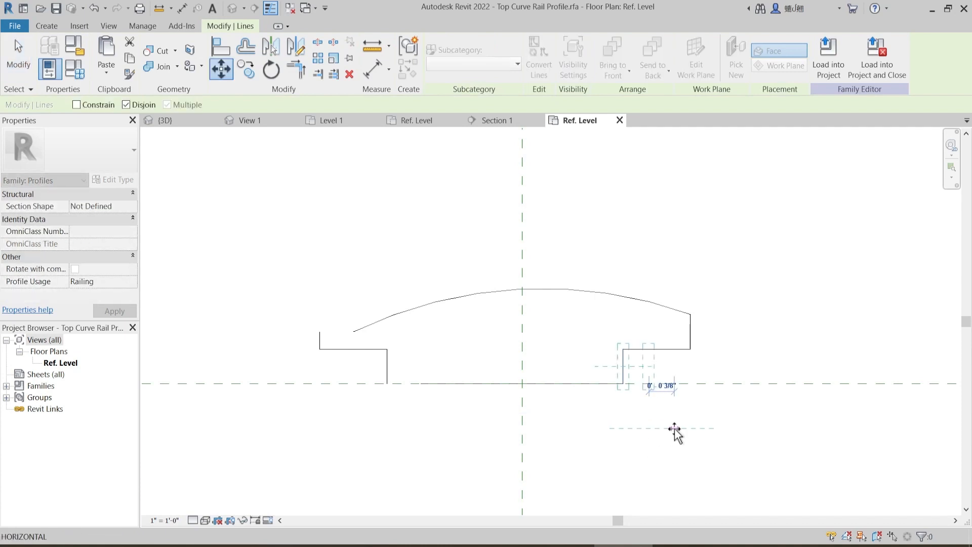
{"action": "type", "text": ".5\""}
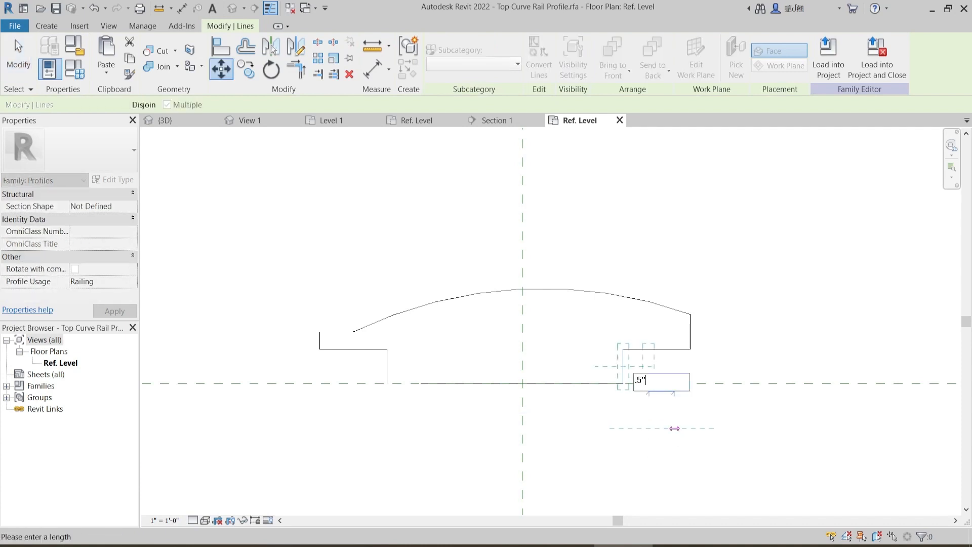
{"action": "key", "text": "Return"}
{"action": "key", "text": "Escape"}
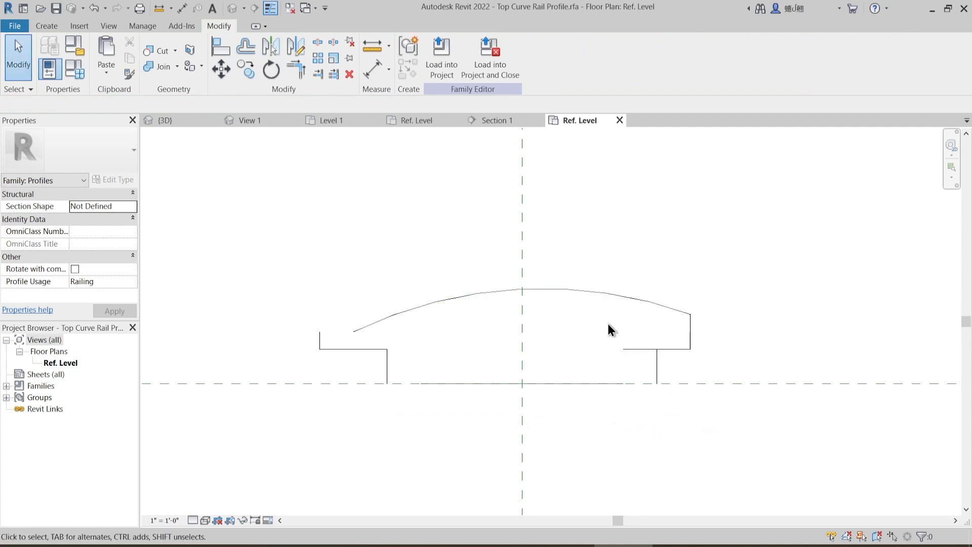
- Move the right ledge and outer edge lines so the ledge's inner end meets the upper end of the short vertical line
{"action": "left_click_drag", "start_coordinate": [592, 240], "coordinate": [729, 370]}
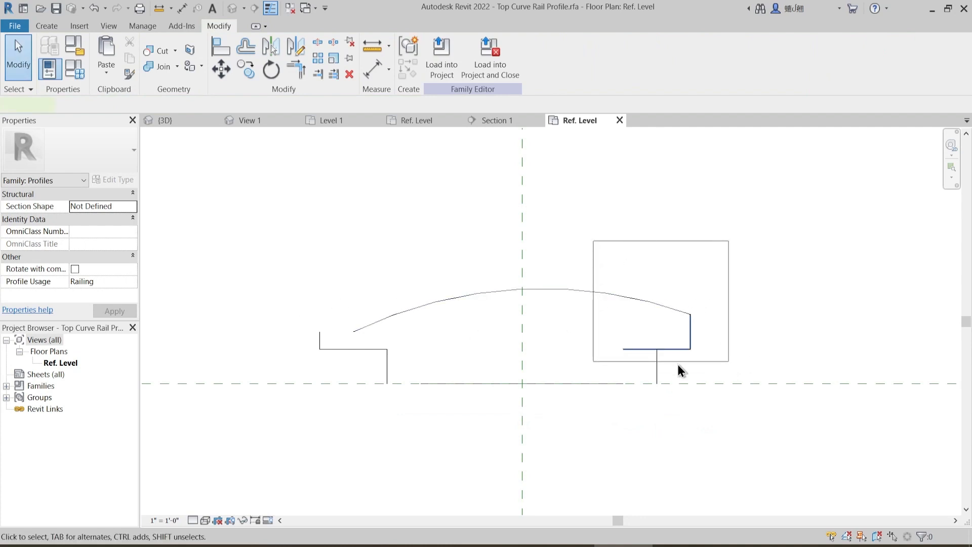
{"action": "key", "text": "m"}
{"action": "key", "text": "v"}
{"action": "left_click", "coordinate": [622, 349]}
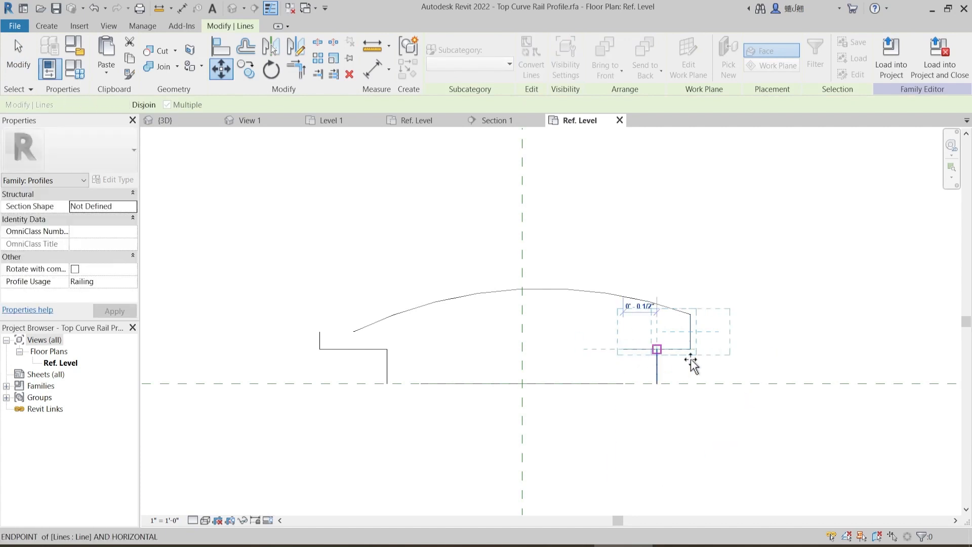
{"action": "left_click", "coordinate": [656, 349]}
{"action": "key", "text": "Escape"}
- Replace the profile's top arc with a start-end-radius arc spanning the upper ends of the two outer edges
{"action": "left_click", "coordinate": [666, 307]}
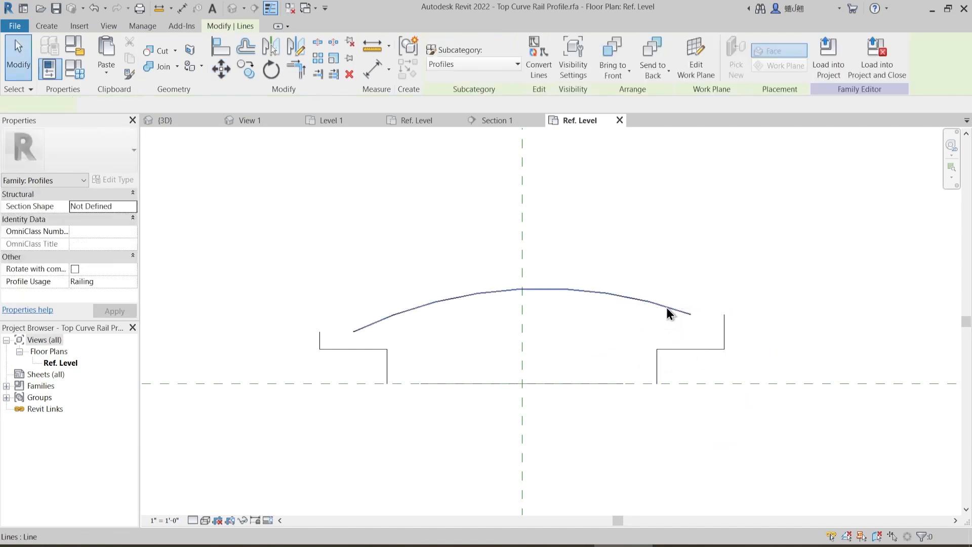
{"action": "key", "text": "Delete"}
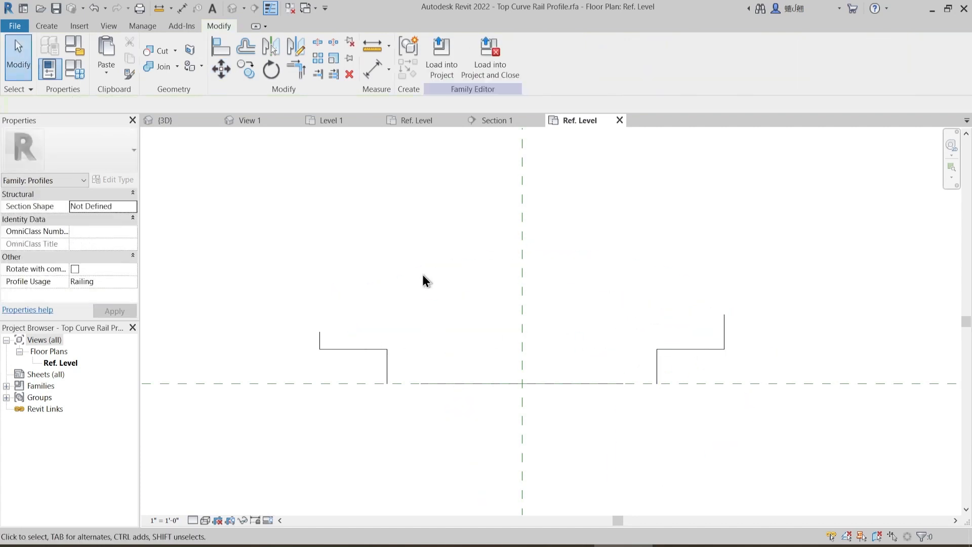
{"action": "left_click", "coordinate": [46, 26]}
{"action": "left_click", "coordinate": [100, 49]}
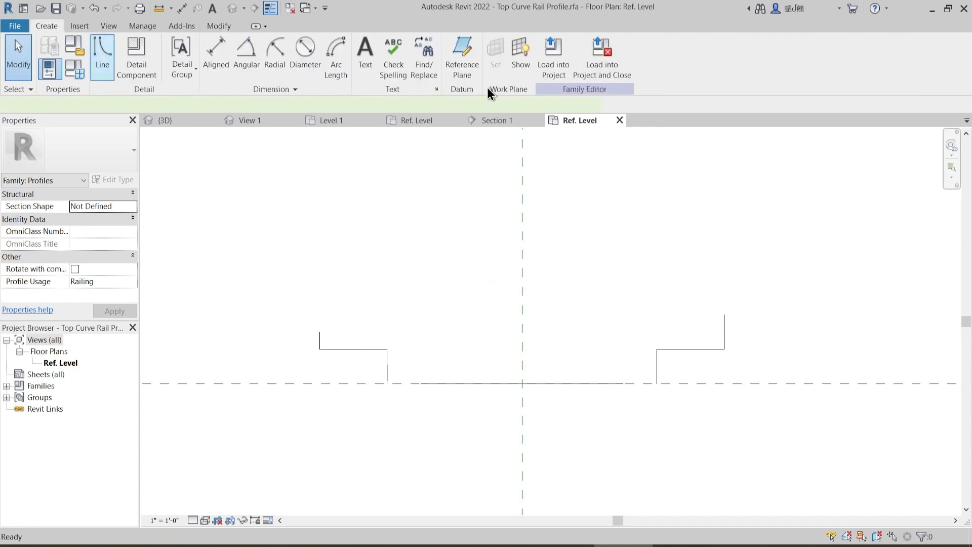
{"action": "left_click", "coordinate": [434, 58]}
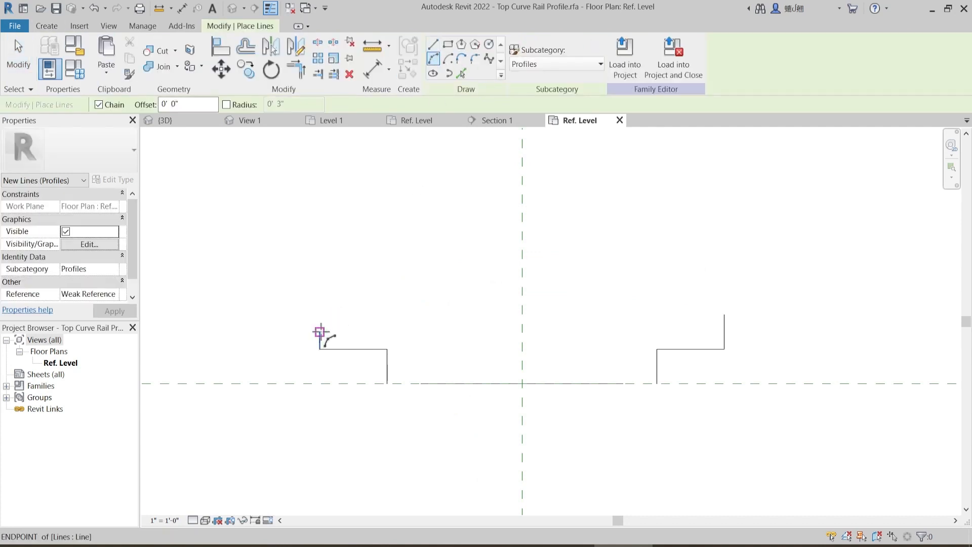
{"action": "left_click", "coordinate": [319, 331]}
{"action": "left_click", "coordinate": [724, 313]}
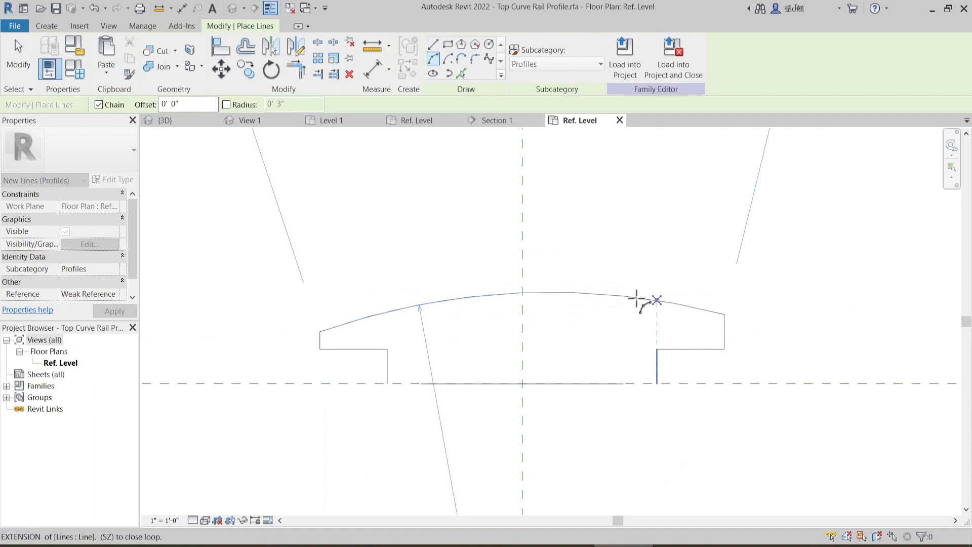
{"action": "left_click", "coordinate": [557, 285]}
{"action": "key", "text": "Escape"}
{"action": "key", "text": "Escape"}
- Trim/extend the base line to form corners with the short vertical lines at both ends, closing the profile
{"action": "key", "text": "t"}
{"action": "key", "text": "r"}
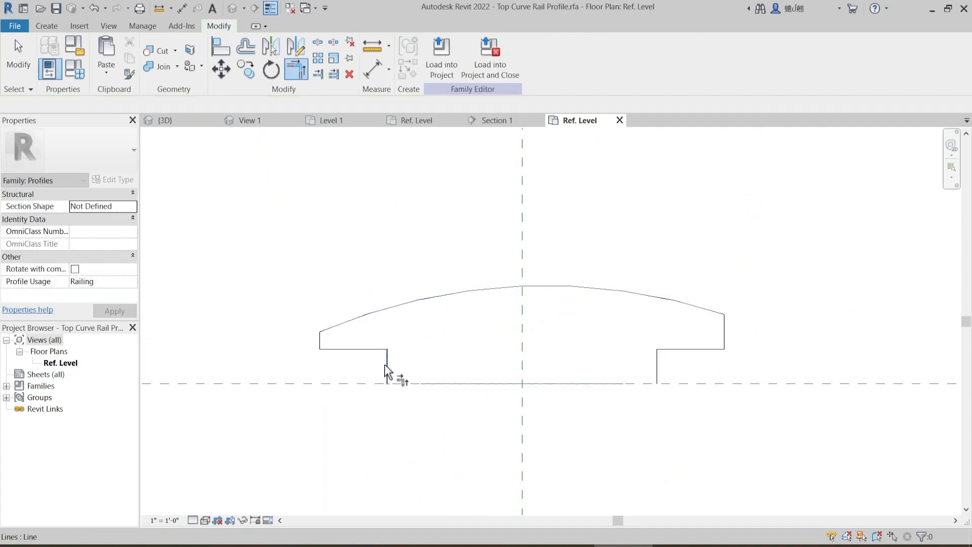
{"action": "left_click", "coordinate": [615, 383]}
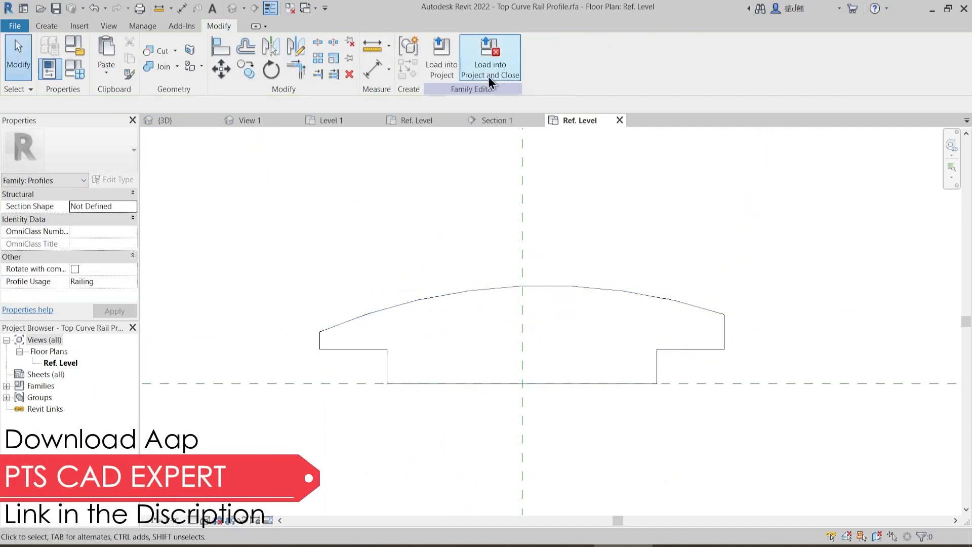
- Load the edited profile into Project1.rvt, overwriting the existing version and its parameter values
{"action": "left_click", "coordinate": [442, 74]}
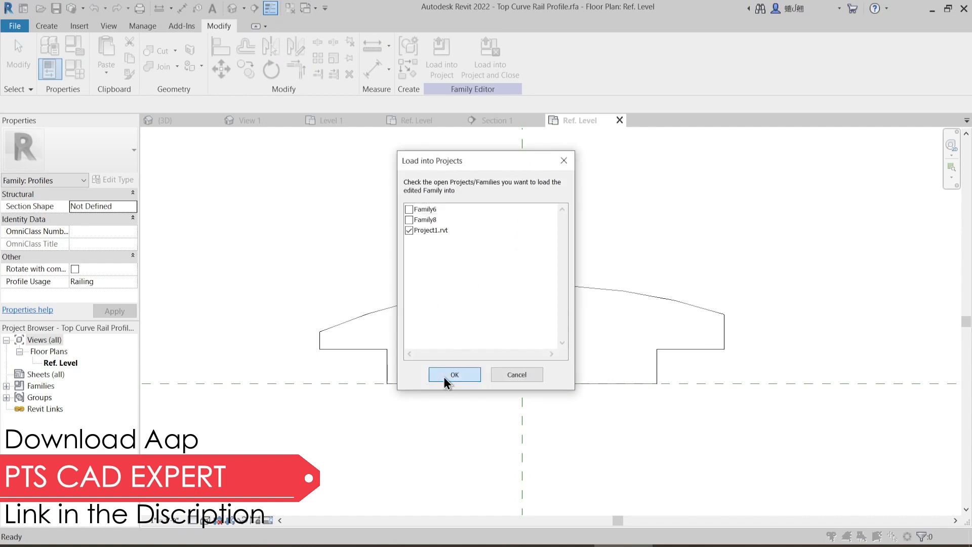
{"action": "left_click", "coordinate": [454, 374]}
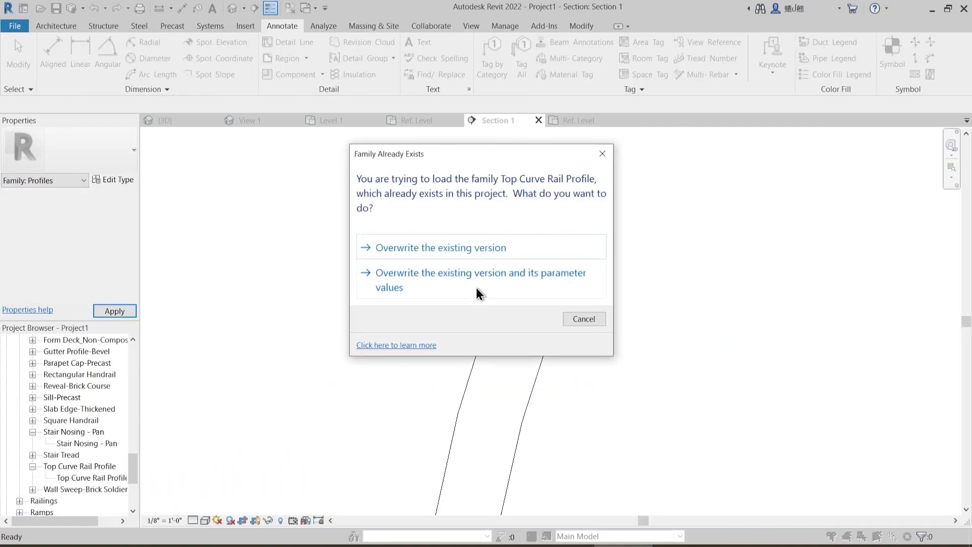
{"action": "left_click", "coordinate": [476, 286]}
- Examine in Section 1 how the widened top rail sits over the curved baluster and the C channel
{"action": "scroll", "coordinate": [521, 311], "scroll_direction": "up", "scroll_amount": 5}
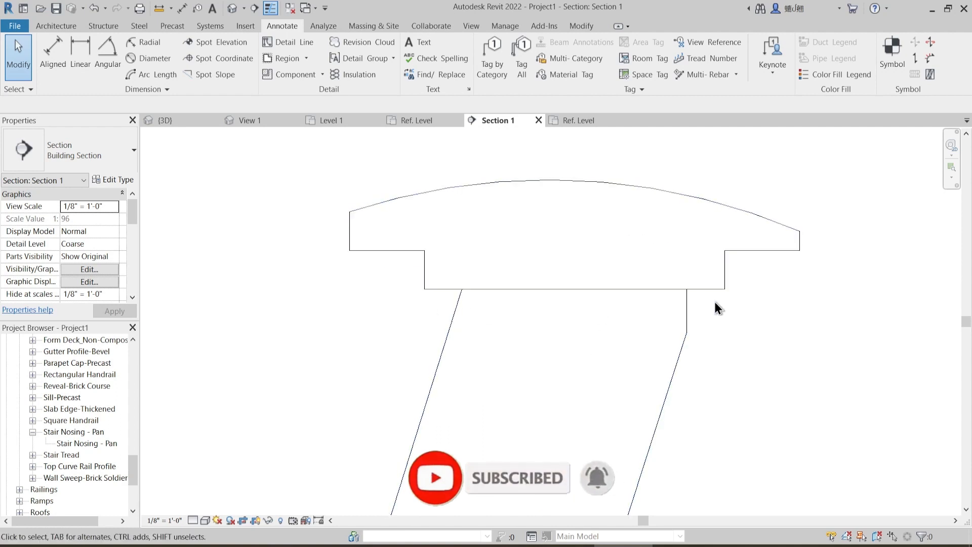
{"action": "scroll", "coordinate": [436, 290], "scroll_direction": "down", "scroll_amount": 5}
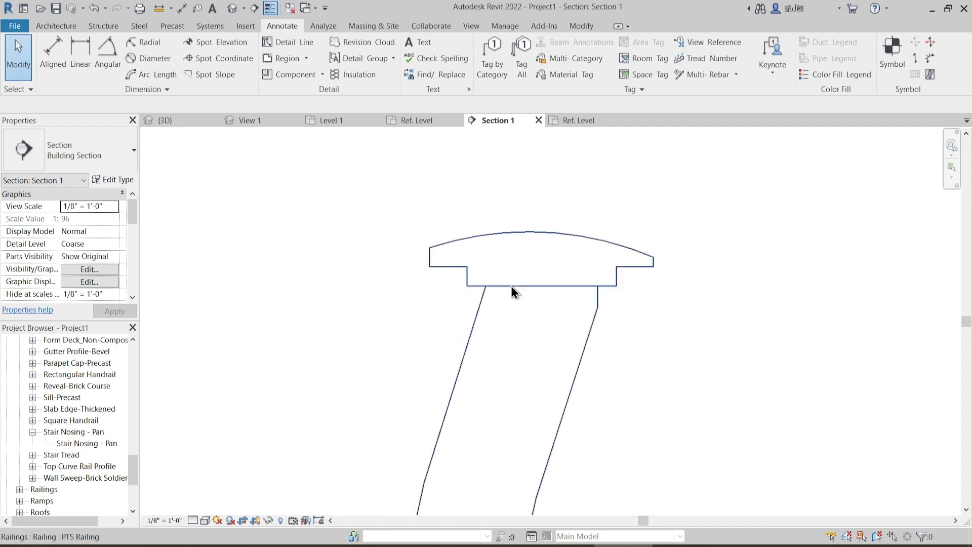
{"action": "scroll", "coordinate": [509, 170], "scroll_direction": "down", "scroll_amount": 4}
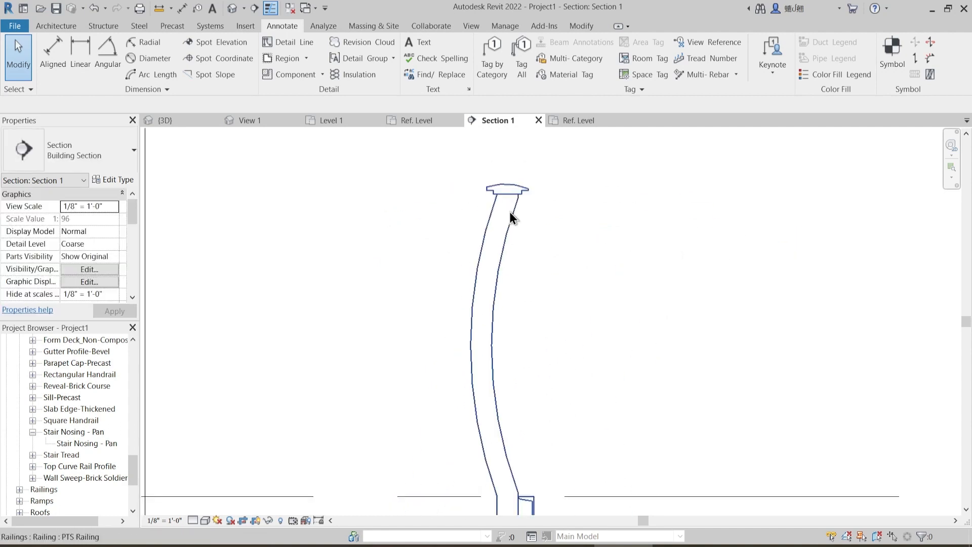
{"action": "scroll", "coordinate": [507, 349], "scroll_direction": "up", "scroll_amount": 2}
{"action": "middle_click_drag", "start_coordinate": [487, 340], "coordinate": [485, 360]}
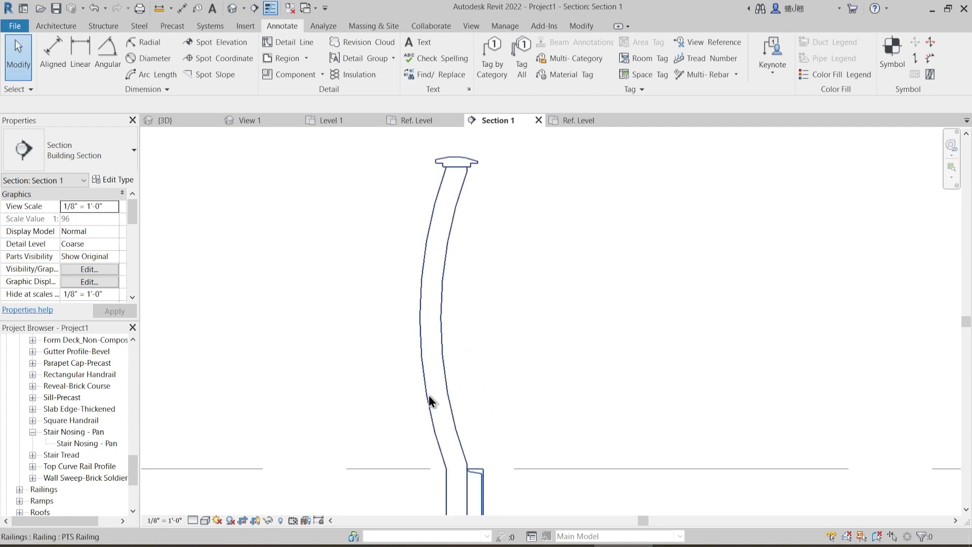
{"action": "scroll", "coordinate": [460, 308], "scroll_direction": "down", "scroll_amount": 2}
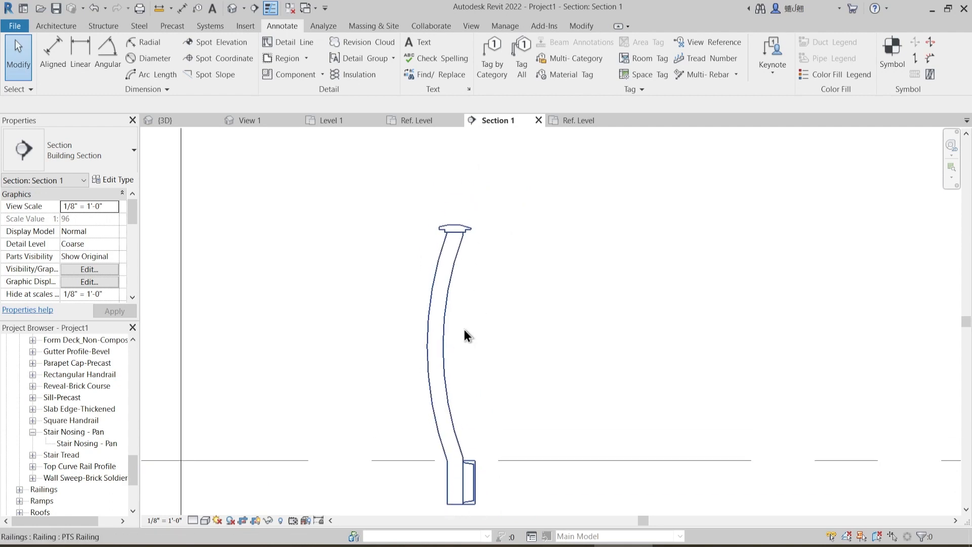
{"action": "middle_click_drag", "start_coordinate": [466, 329], "coordinate": [472, 311]}
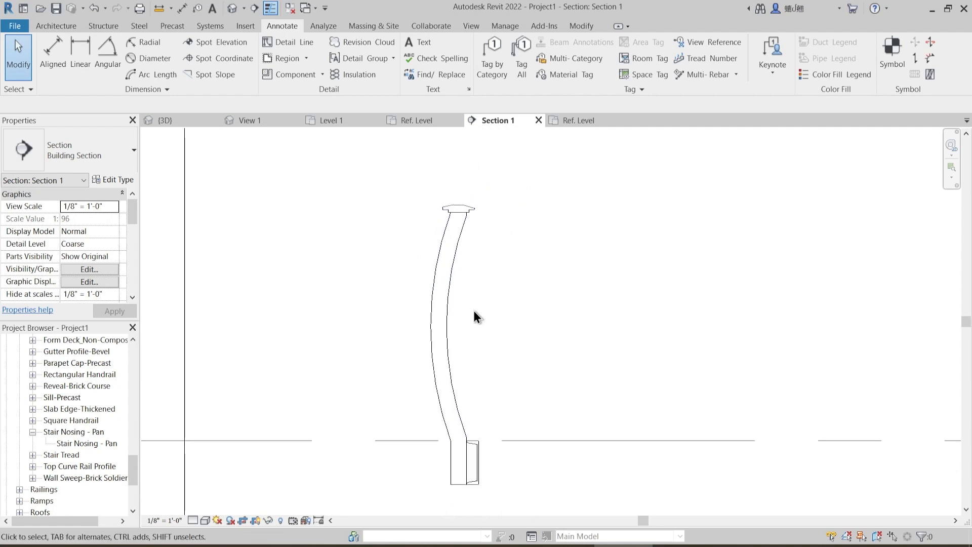
{"action": "middle_click_drag", "start_coordinate": [412, 235], "coordinate": [431, 229]}
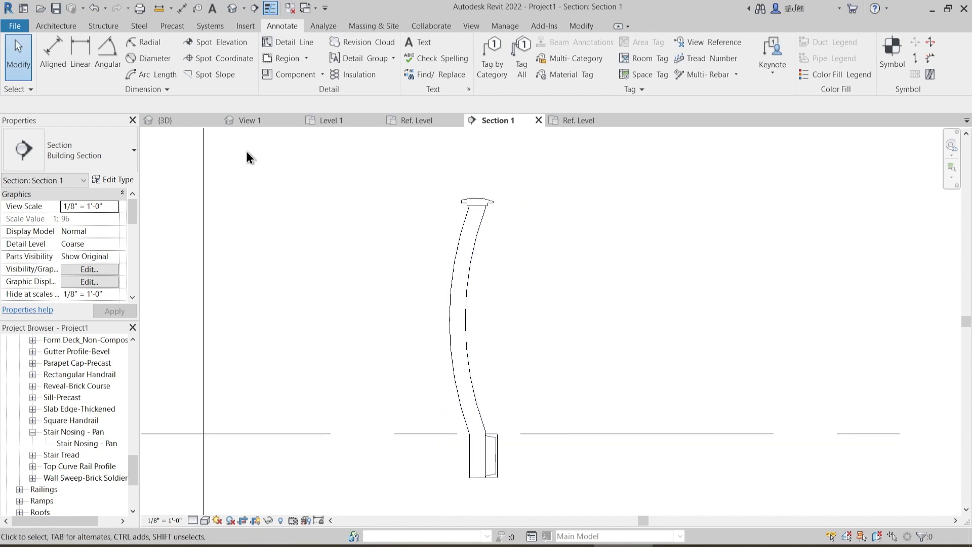
- Draw a vertical detail line in the <Lines> style from the baluster's corner beside the C channel up to the top rail's underside
{"action": "left_click", "coordinate": [287, 42]}
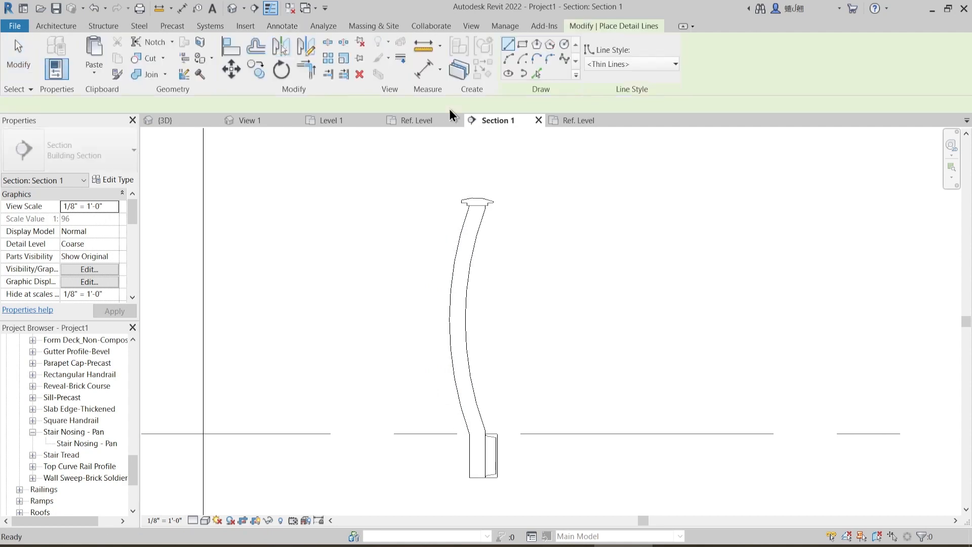
{"action": "left_click", "coordinate": [622, 64]}
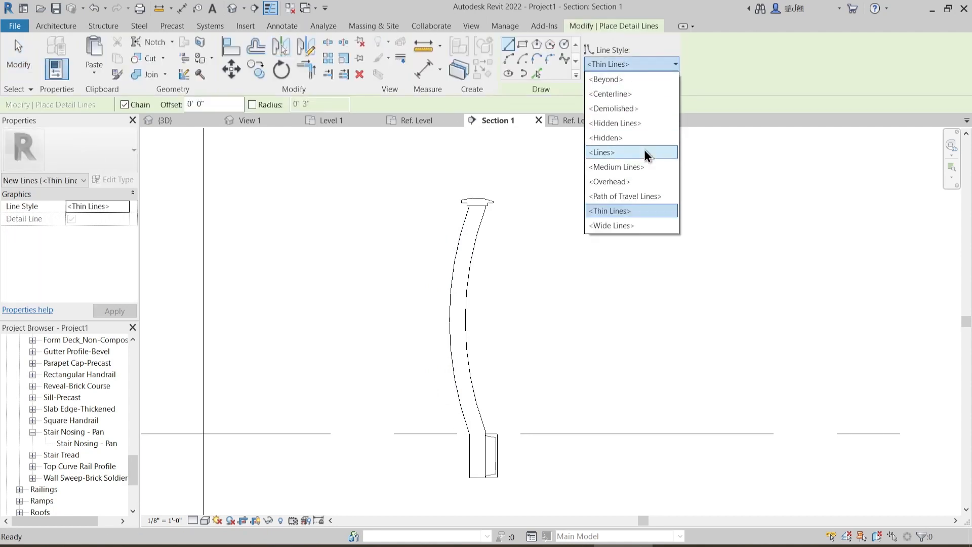
{"action": "left_click", "coordinate": [616, 154]}
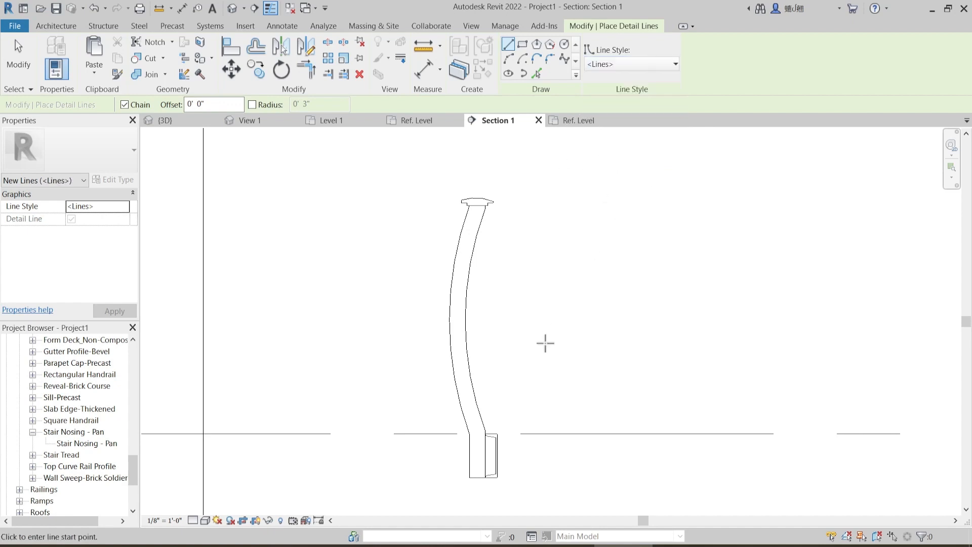
{"action": "scroll", "coordinate": [490, 420], "scroll_direction": "up", "scroll_amount": 2}
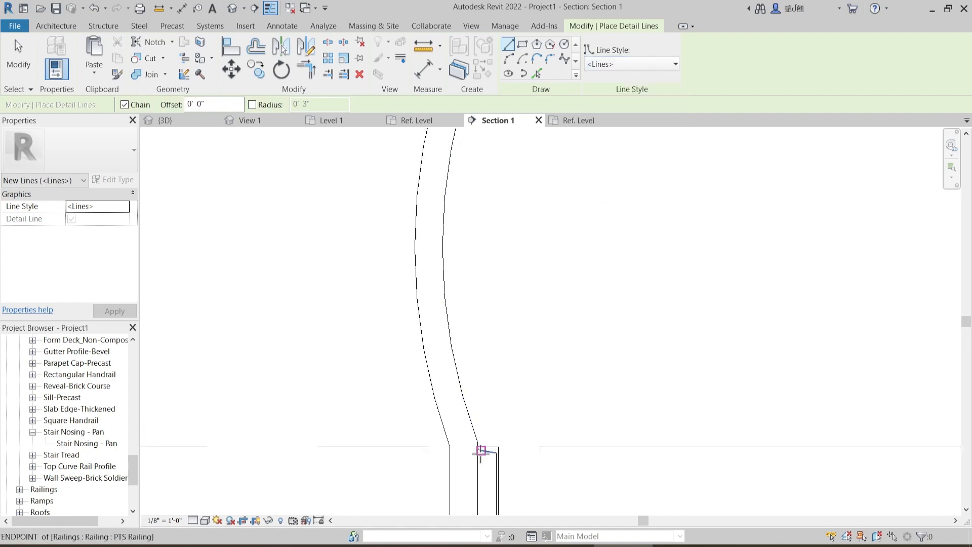
{"action": "scroll", "coordinate": [476, 448], "scroll_direction": "up", "scroll_amount": 2}
{"action": "left_click", "coordinate": [473, 438]}
{"action": "middle_click_drag", "start_coordinate": [521, 364], "coordinate": [503, 385]}
{"action": "scroll", "coordinate": [503, 385], "scroll_direction": "down", "scroll_amount": 3}
{"action": "scroll", "coordinate": [468, 185], "scroll_direction": "up", "scroll_amount": 3}
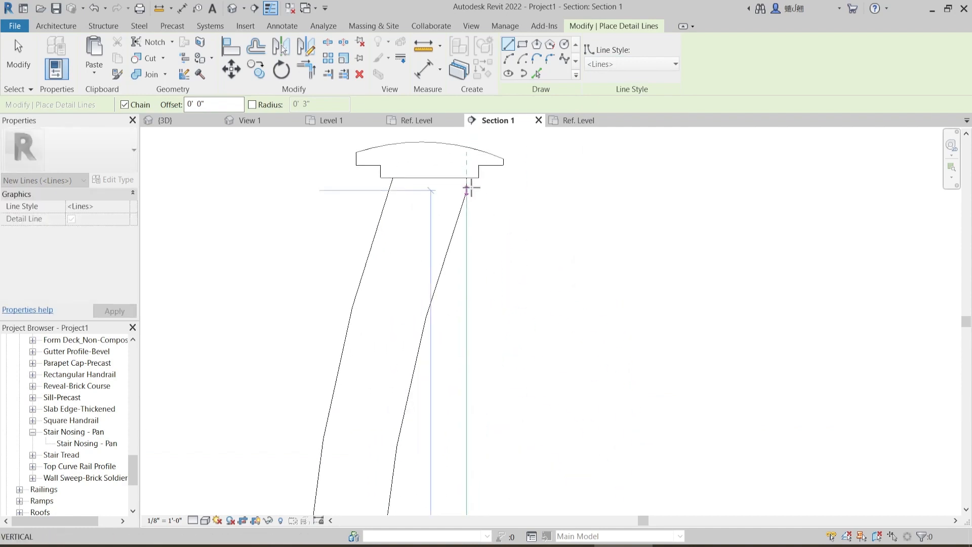
{"action": "scroll", "coordinate": [472, 191], "scroll_direction": "up", "scroll_amount": 2}
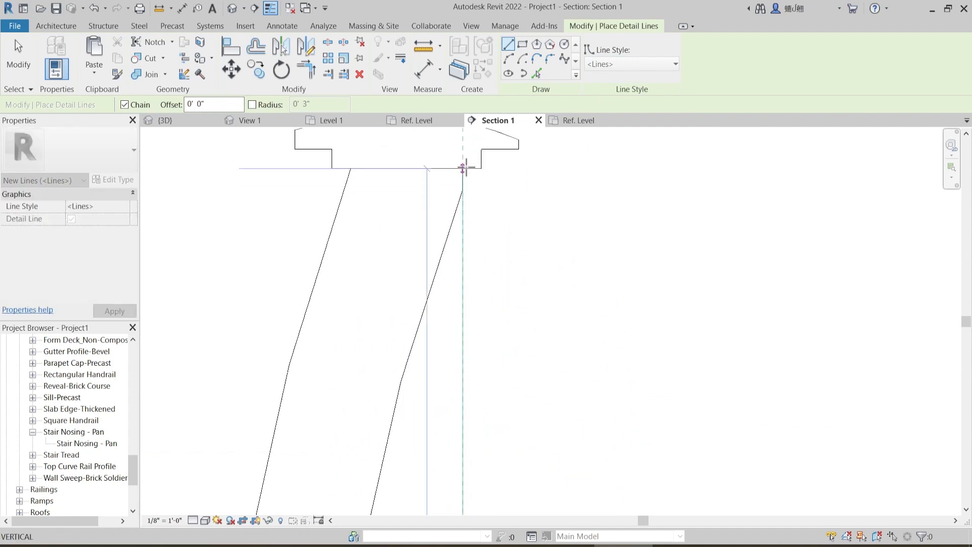
{"action": "left_click", "coordinate": [462, 169]}
{"action": "key", "text": "Escape"}
{"action": "key", "text": "Escape"}
{"action": "scroll", "coordinate": [497, 196], "scroll_direction": "down", "scroll_amount": 5}
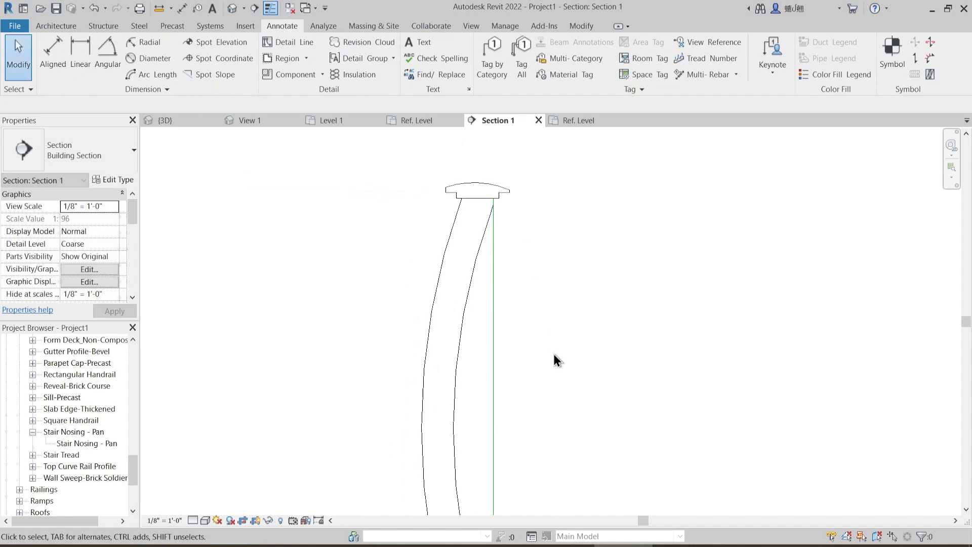
{"action": "middle_click_drag", "start_coordinate": [554, 281], "coordinate": [534, 310]}
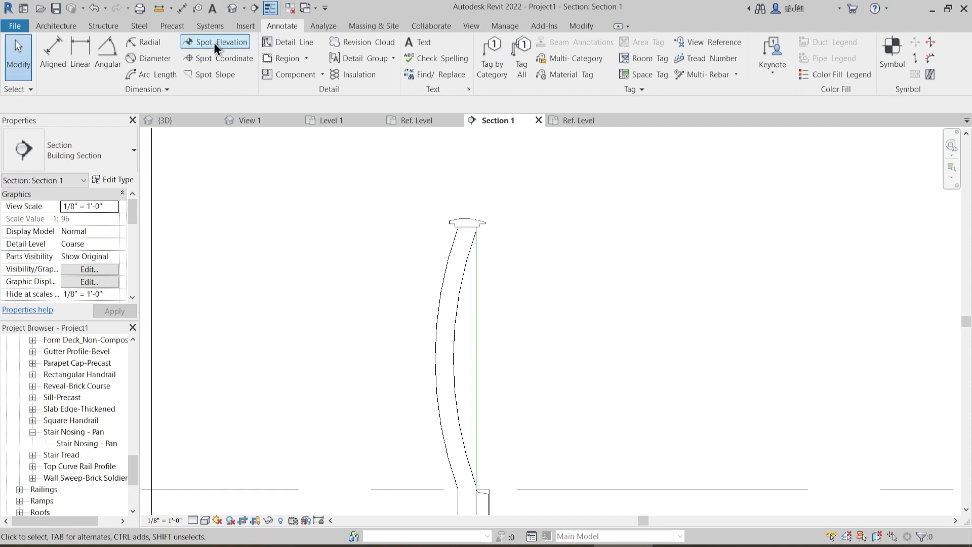
- Trace the baluster's inner curved edge beside the vertical line with a picked detail line in the <Lines> style
{"action": "left_click", "coordinate": [289, 42]}
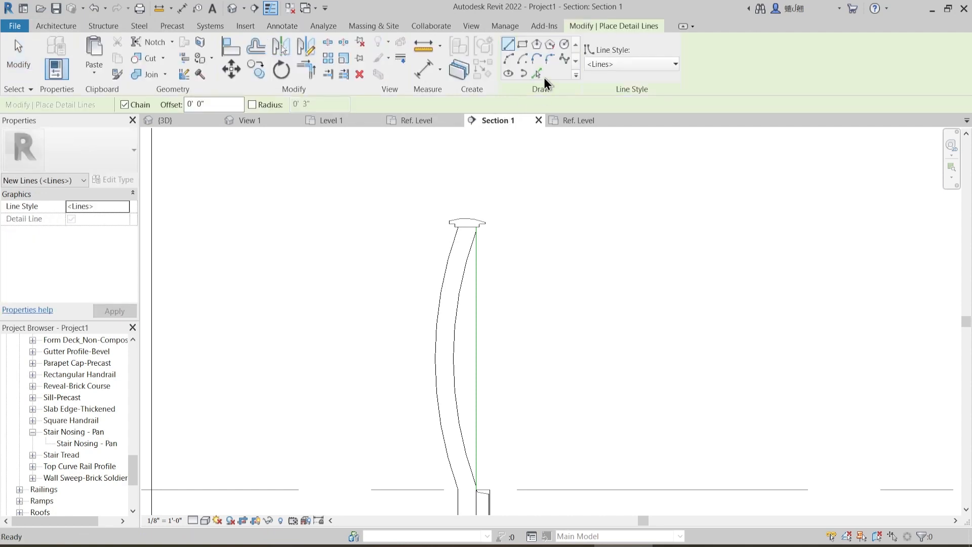
{"action": "left_click", "coordinate": [536, 71]}
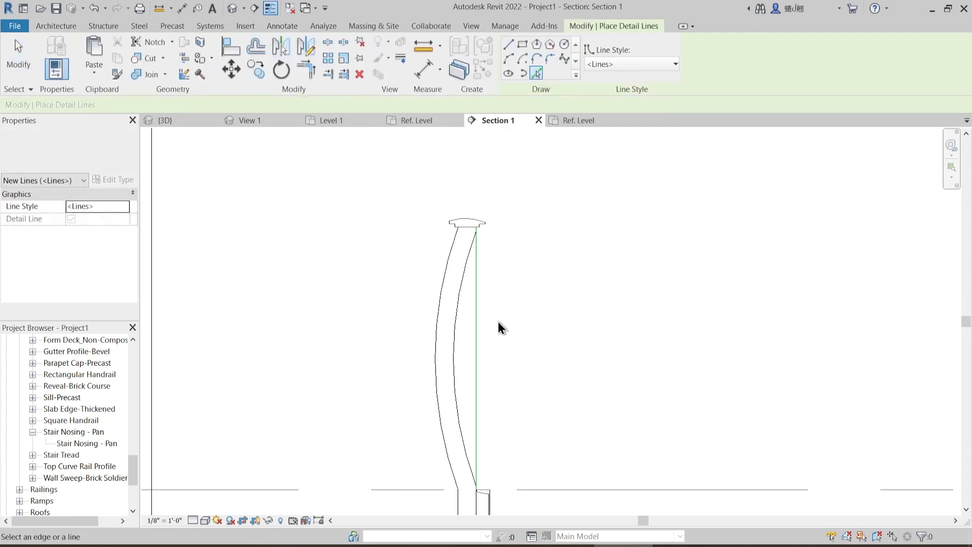
{"action": "left_click", "coordinate": [458, 329]}
{"action": "key", "text": "Escape"}
{"action": "key", "text": "Escape"}
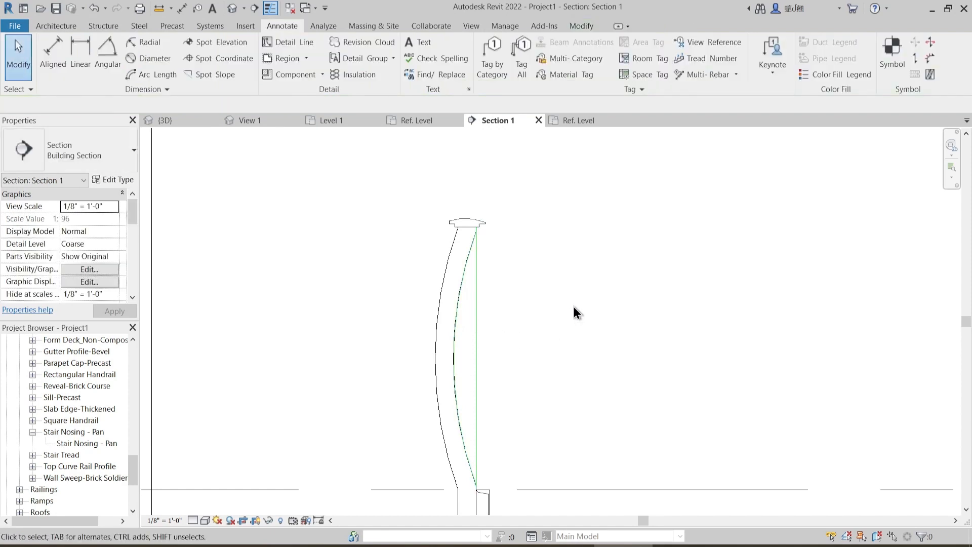
- Offset a copy of the traced curve 1.5" inward to form a centre curve within the baluster
{"action": "key", "text": "o"}
{"action": "key", "text": "f"}
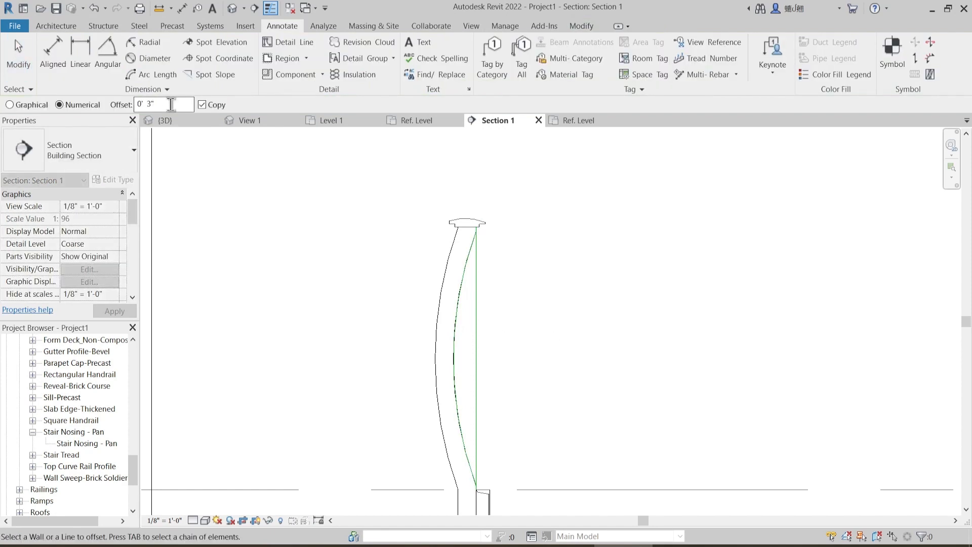
{"action": "type", "text": "1.5\""}
{"action": "left_click", "coordinate": [461, 268]}
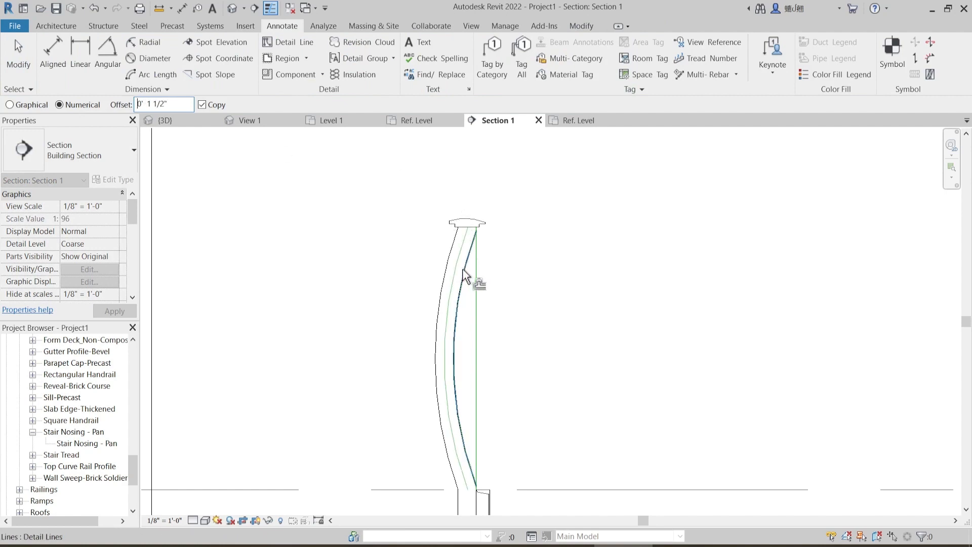
{"action": "key", "text": "Escape"}
- Examine the offset centre curve along the baluster from the top rail down to the C channel
{"action": "middle_click_drag", "start_coordinate": [529, 329], "coordinate": [519, 281]}
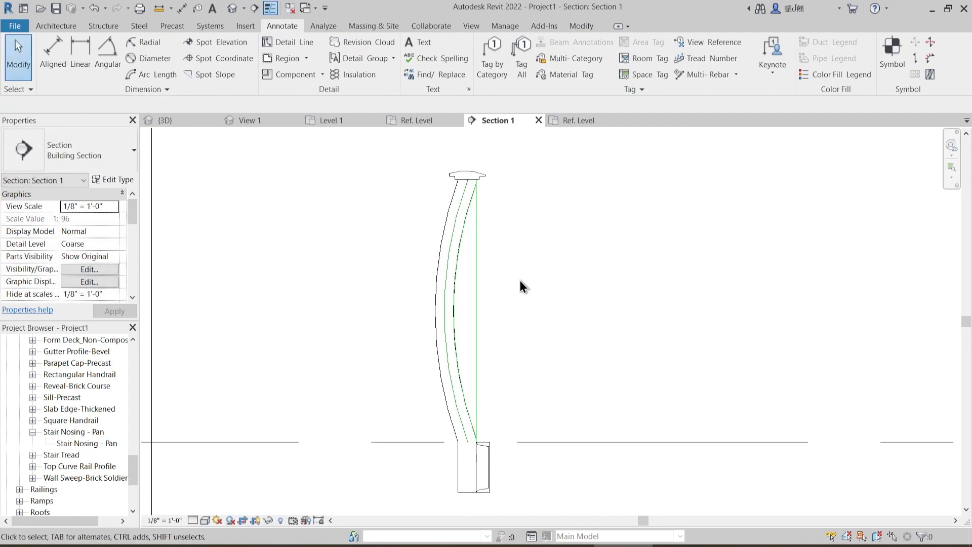
{"action": "scroll", "coordinate": [536, 302], "scroll_direction": "down", "scroll_amount": 2}
{"action": "middle_click_drag", "start_coordinate": [538, 318], "coordinate": [560, 325]}
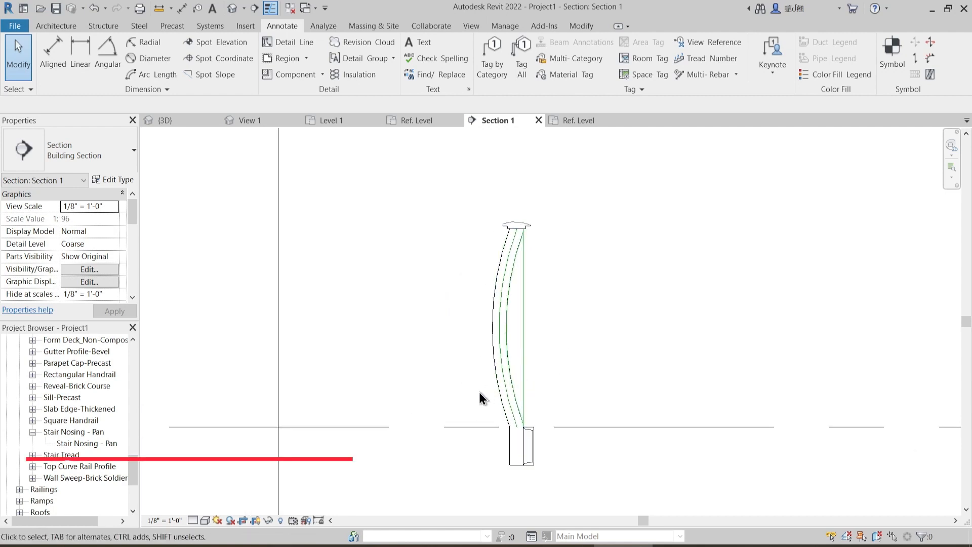
{"action": "scroll", "coordinate": [478, 391], "scroll_direction": "up", "scroll_amount": 2}
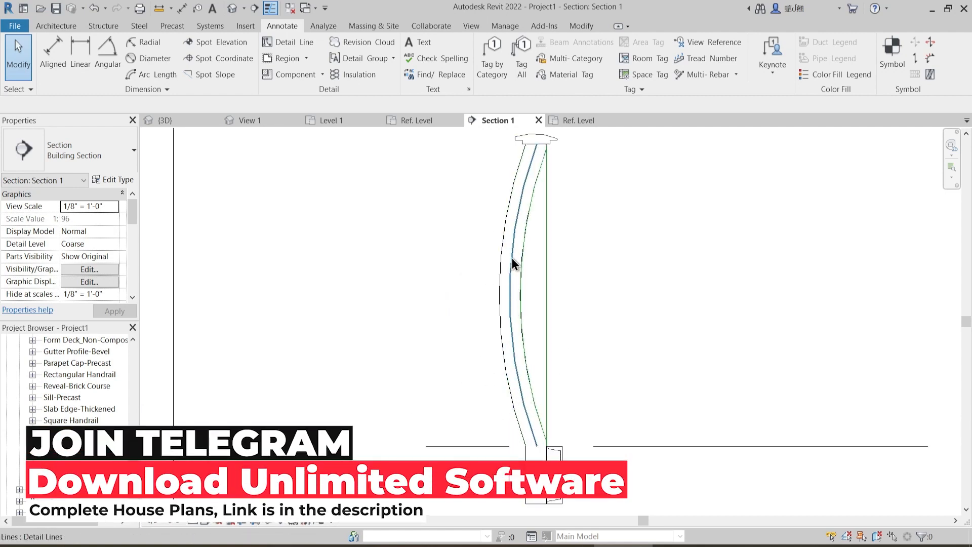
{"action": "left_click", "coordinate": [513, 263]}
{"action": "left_click", "coordinate": [452, 373]}
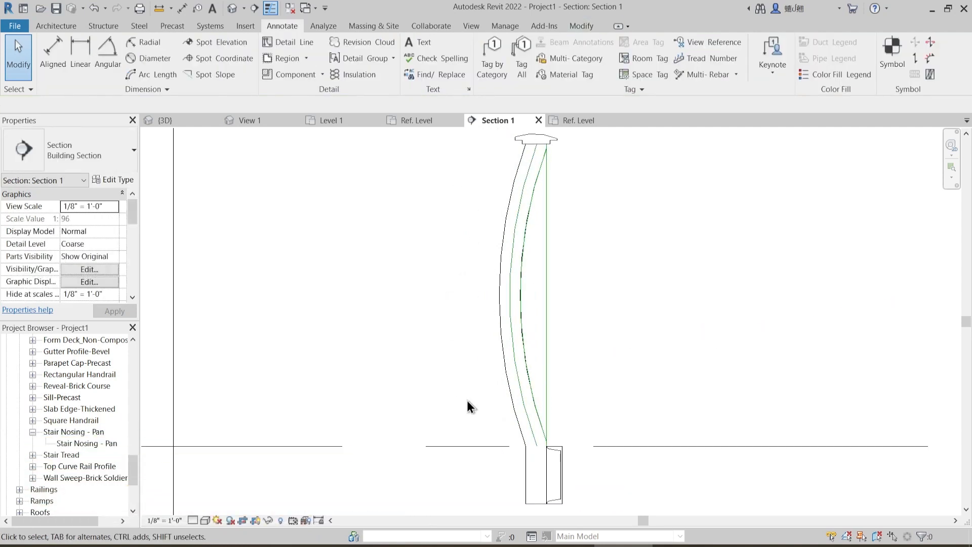
{"action": "middle_click_drag", "start_coordinate": [482, 404], "coordinate": [498, 390]}
{"action": "middle_click_drag", "start_coordinate": [467, 280], "coordinate": [470, 311]}
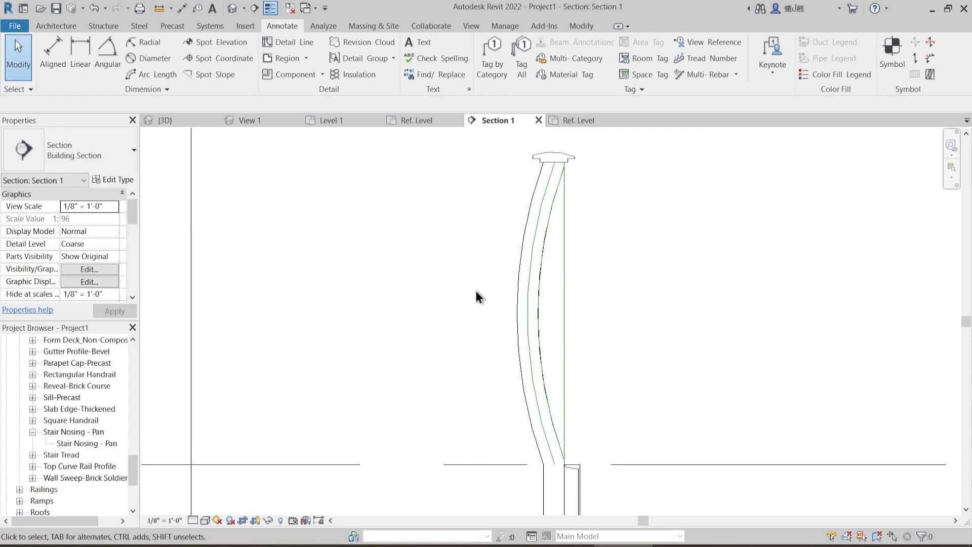
{"action": "middle_click_drag", "start_coordinate": [489, 276], "coordinate": [491, 343]}
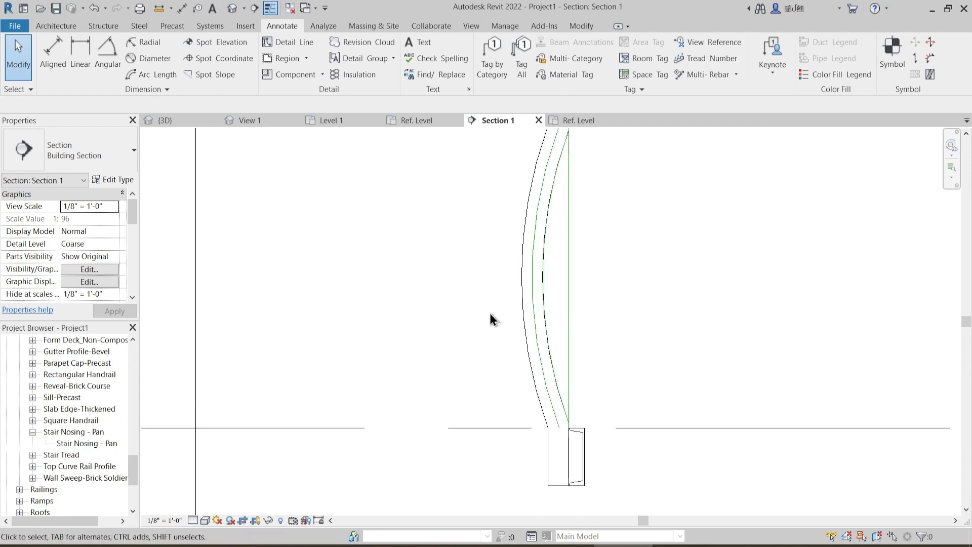
{"action": "middle_click_drag", "start_coordinate": [504, 204], "coordinate": [530, 315]}
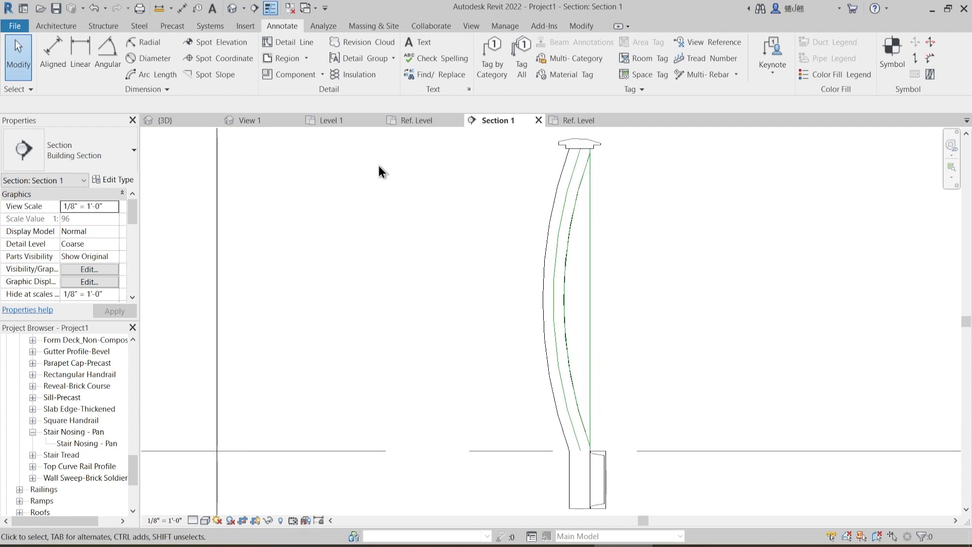
- Draw a horizontal detail line about 2'-0" long from the centre curve's lower end outward, away from the C channel
{"action": "left_click", "coordinate": [266, 42]}
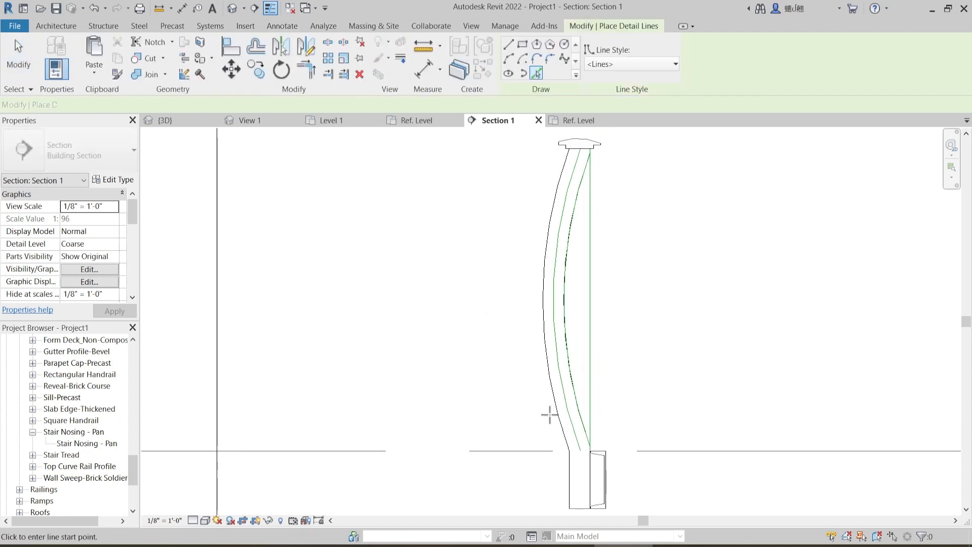
{"action": "left_click", "coordinate": [581, 450]}
{"action": "left_click", "coordinate": [413, 450]}
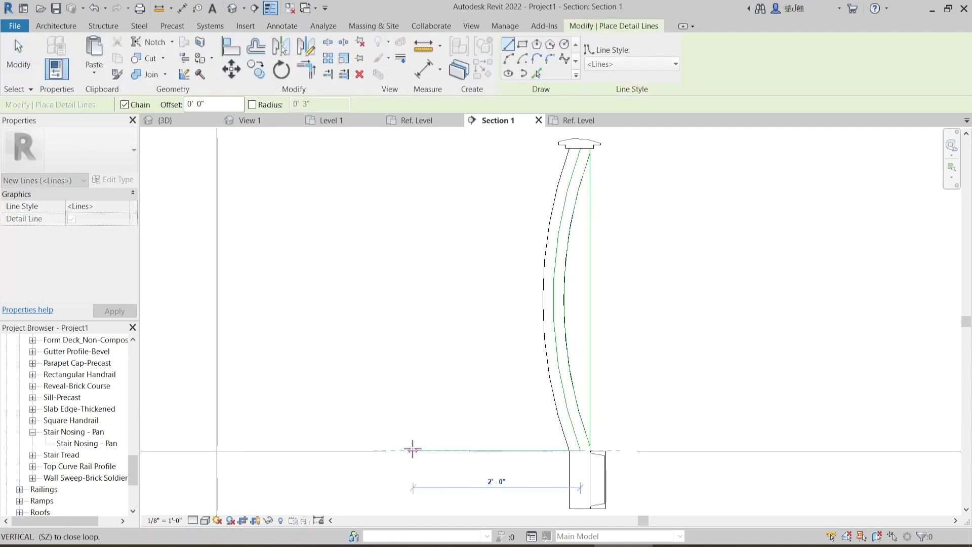
{"action": "key", "text": "Escape"}
{"action": "key", "text": "Escape"}
- Move the horizontal detail line vertically up by 2"
{"action": "left_click", "coordinate": [434, 450]}
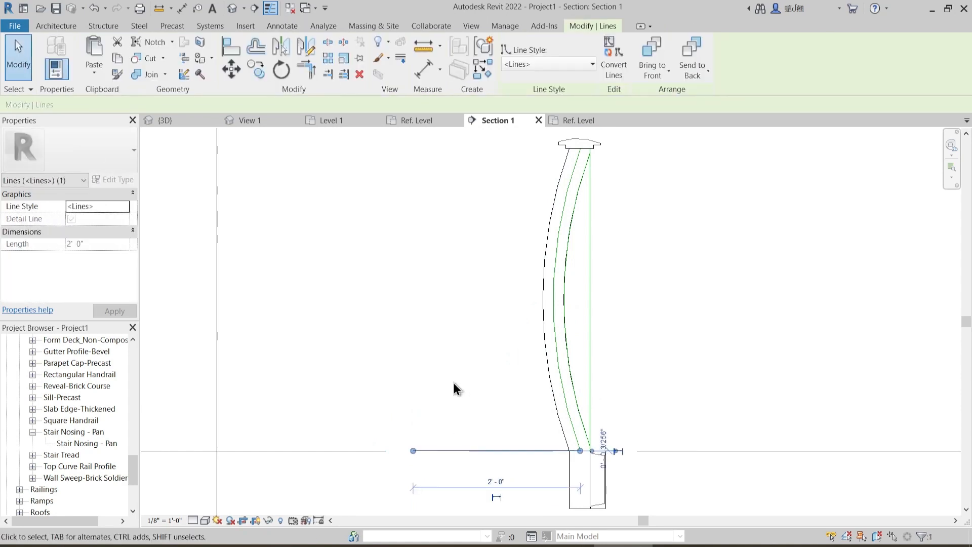
{"action": "key", "text": "m"}
{"action": "key", "text": "v"}
{"action": "left_click", "coordinate": [452, 387]}
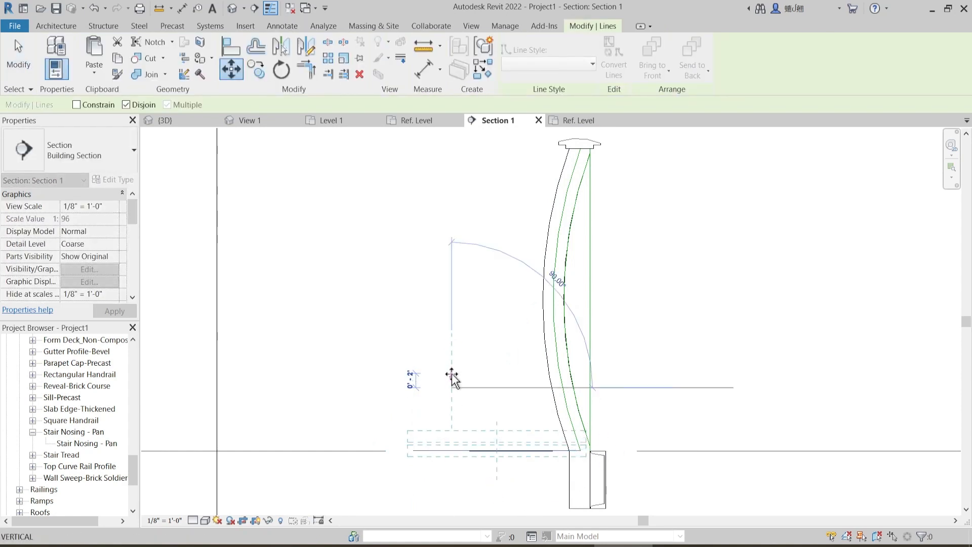
{"action": "type", "text": "0 2"}
{"action": "key", "text": "Return"}
{"action": "key", "text": "Escape"}
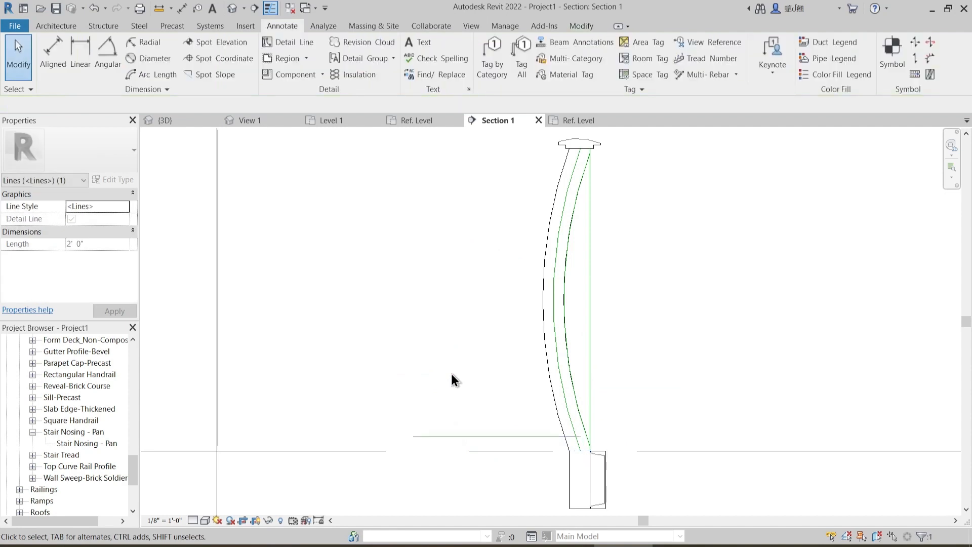
- Examine where the raised horizontal line meets the baluster's curved lines just above the C channel
{"action": "scroll", "coordinate": [555, 381], "scroll_direction": "up", "scroll_amount": 4}
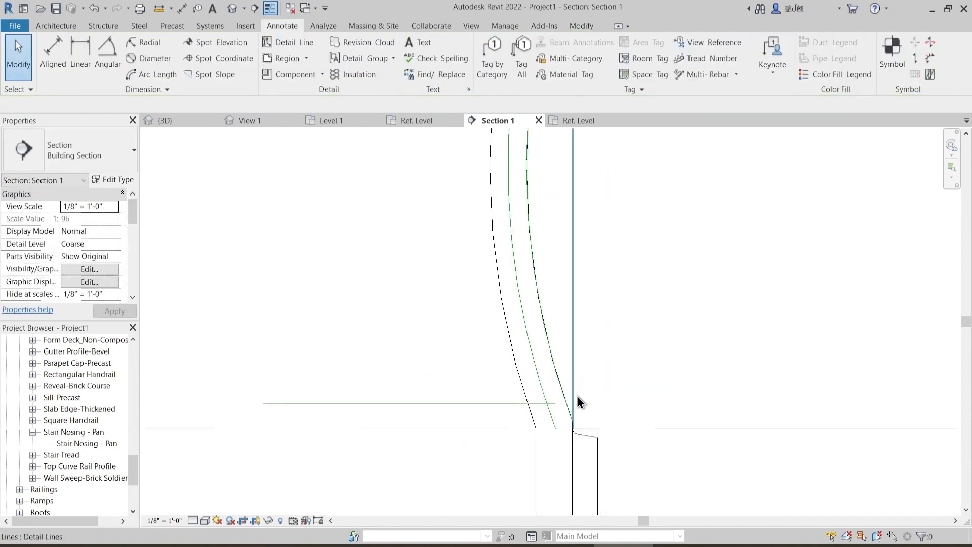
{"action": "scroll", "coordinate": [570, 423], "scroll_direction": "up", "scroll_amount": 4}
{"action": "scroll", "coordinate": [602, 411], "scroll_direction": "down", "scroll_amount": 4}
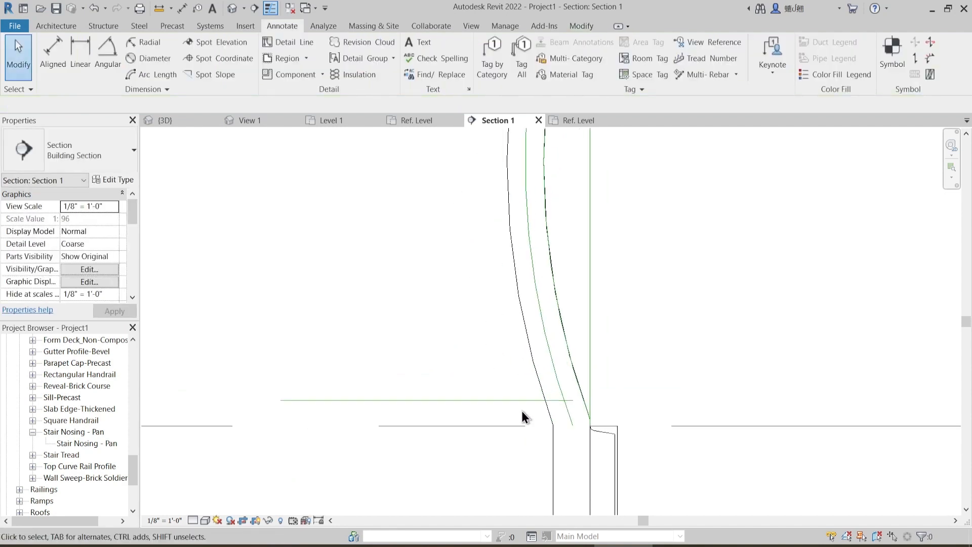
{"action": "middle_click_drag", "start_coordinate": [521, 410], "coordinate": [520, 405]}
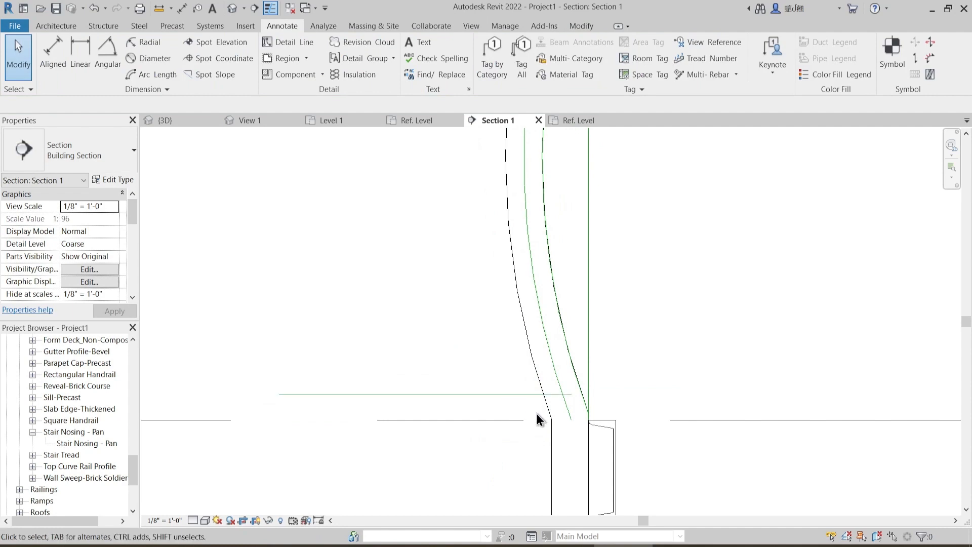
{"action": "scroll", "coordinate": [601, 397], "scroll_direction": "up", "scroll_amount": 4}
{"action": "scroll", "coordinate": [527, 407], "scroll_direction": "down", "scroll_amount": 5}
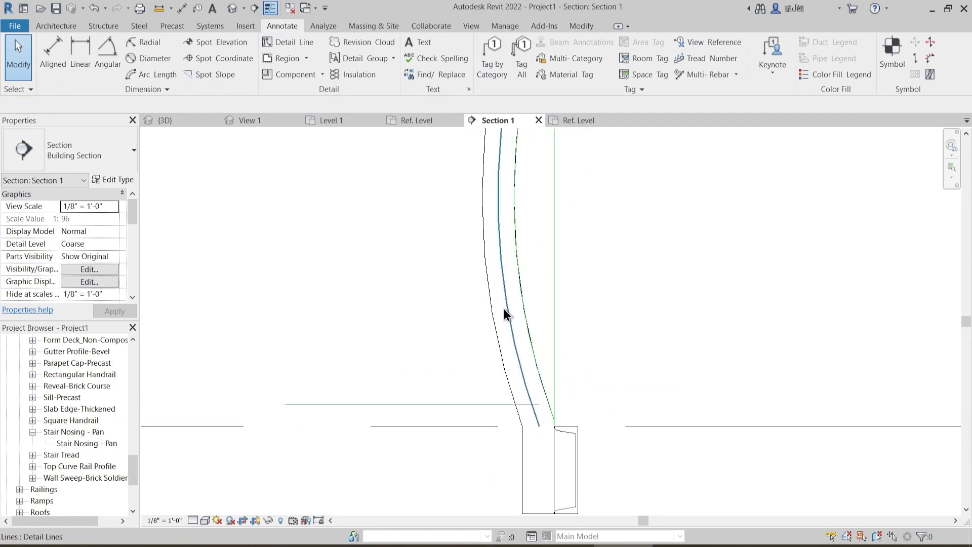
{"action": "scroll", "coordinate": [517, 399], "scroll_direction": "up", "scroll_amount": 3}
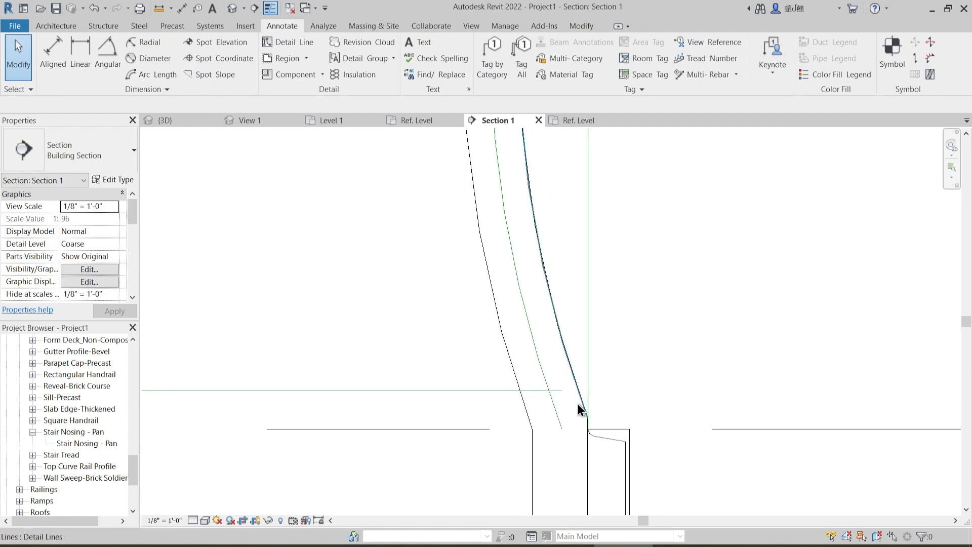
{"action": "scroll", "coordinate": [524, 404], "scroll_direction": "down", "scroll_amount": 3}
{"action": "middle_click_drag", "start_coordinate": [315, 379], "coordinate": [337, 403]}
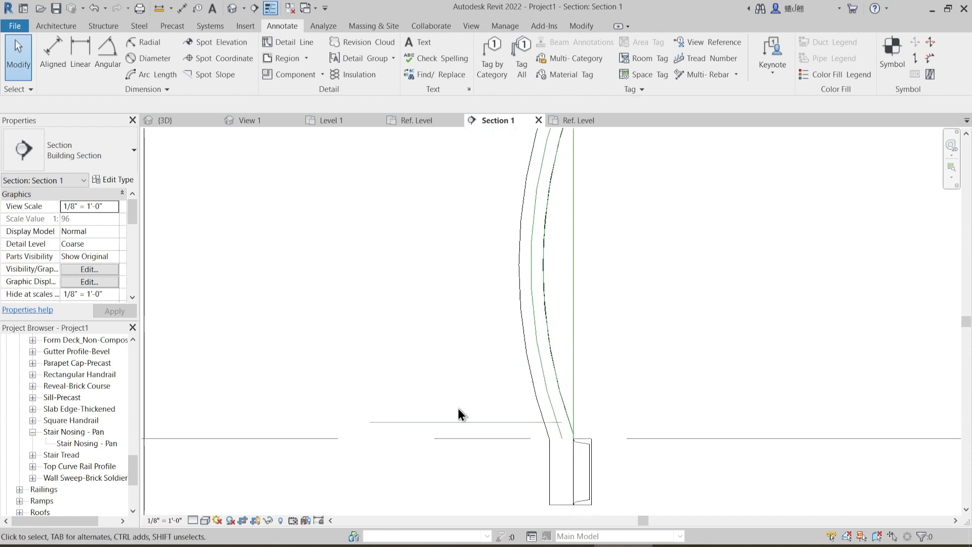
- Try to array the horizontal detail line upward at 2" spacing with 10 items, and undo the array
{"action": "left_click", "coordinate": [436, 422]}
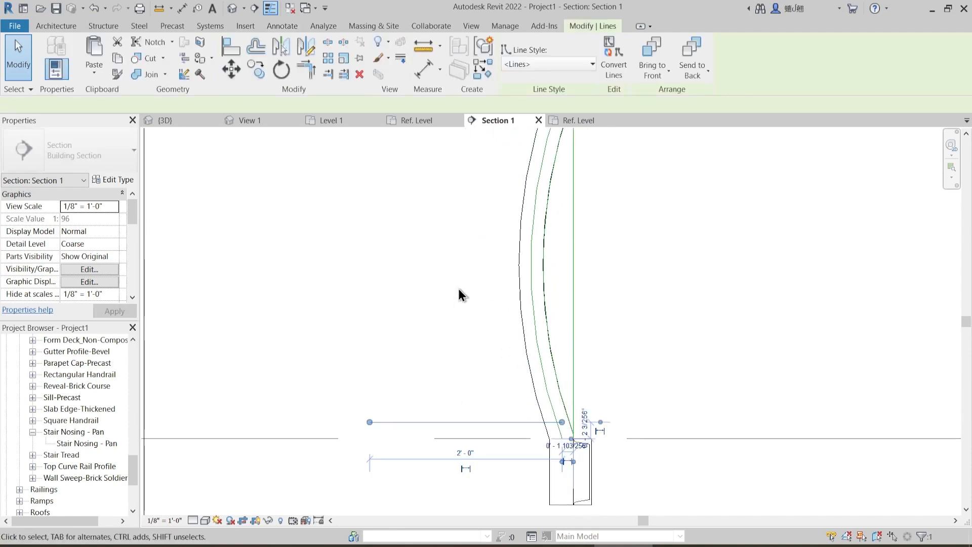
{"action": "left_click", "coordinate": [330, 60]}
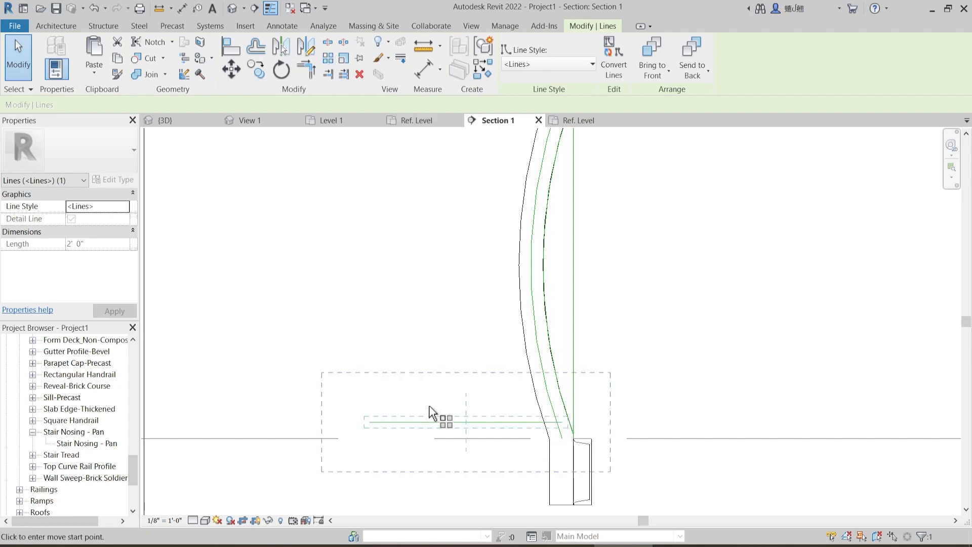
{"action": "left_click", "coordinate": [425, 422]}
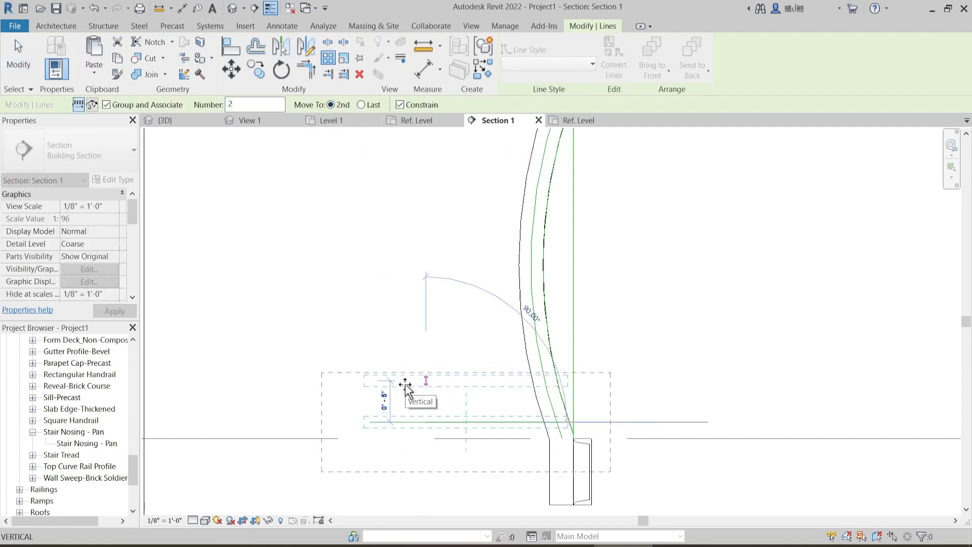
{"action": "type", "text": "2\""}
{"action": "key", "text": "Return"}
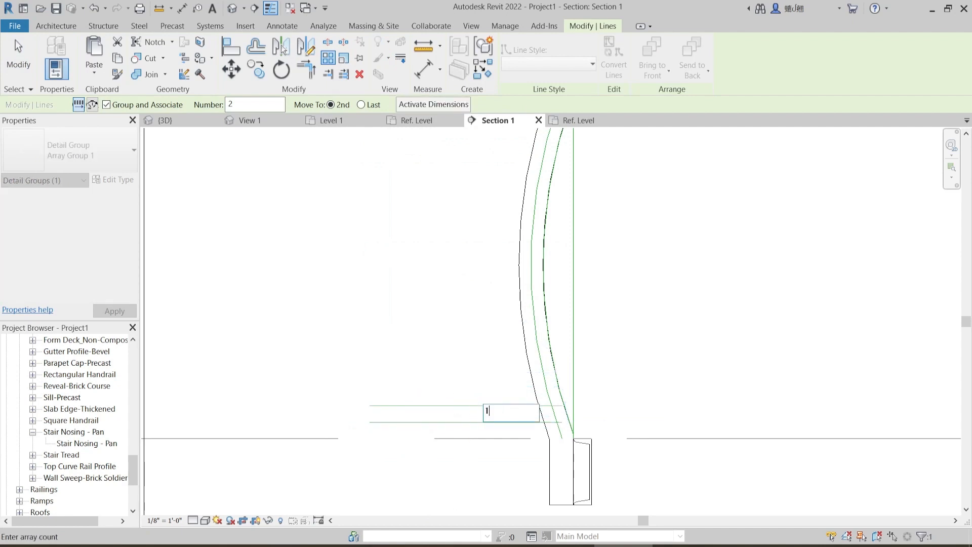
{"action": "key", "text": "Return"}
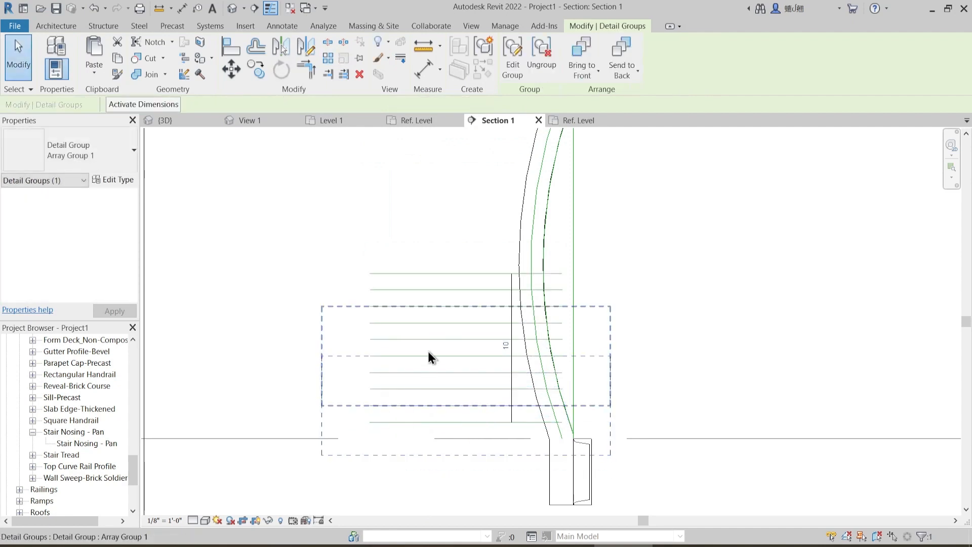
{"action": "key", "text": "ctrl+z"}
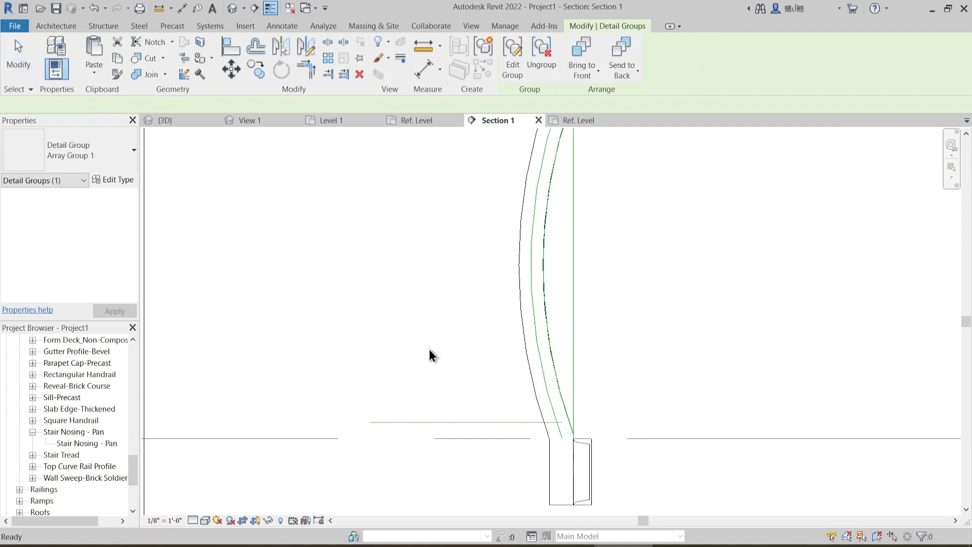
{"action": "left_click", "coordinate": [460, 423]}
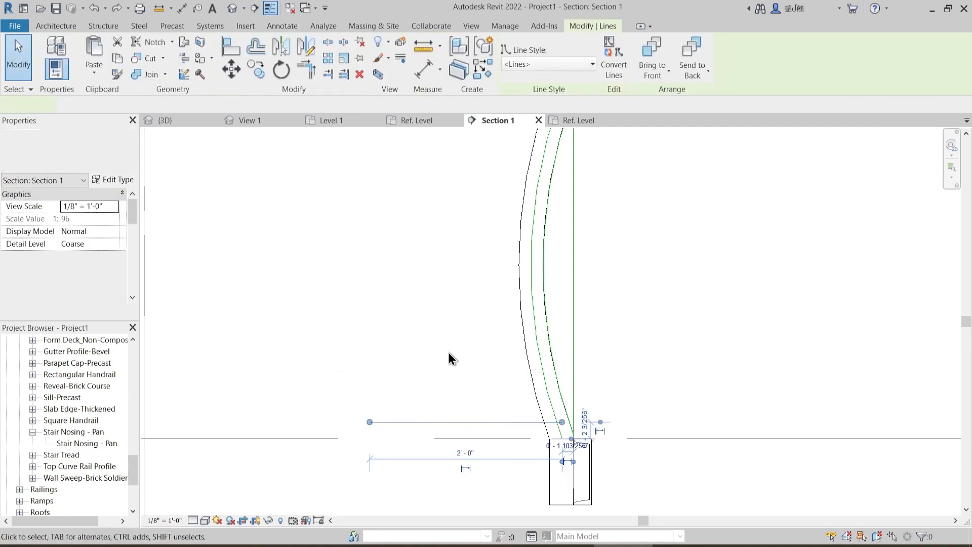
{"action": "key", "text": "o"}
{"action": "key", "text": "f"}
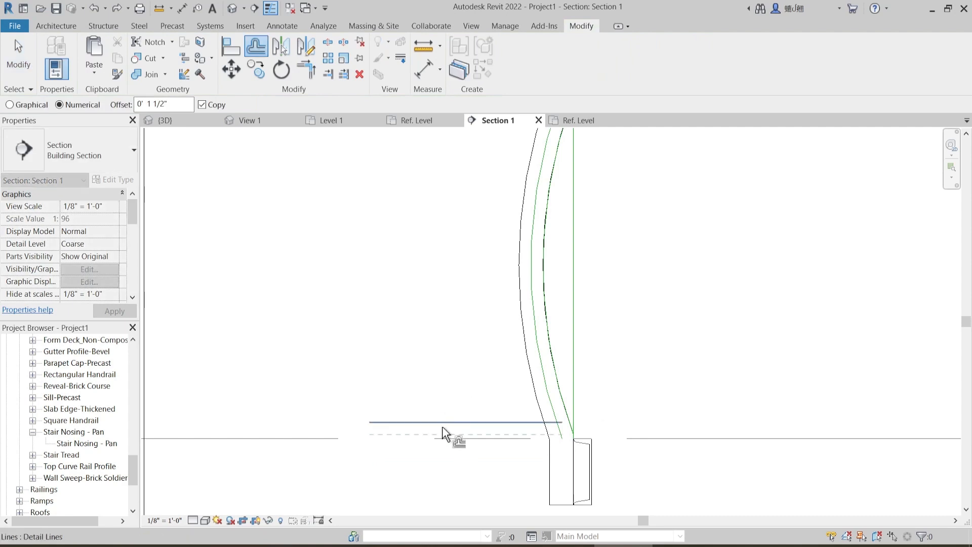
{"action": "left_click", "coordinate": [444, 419]}
{"action": "key", "text": "Escape"}
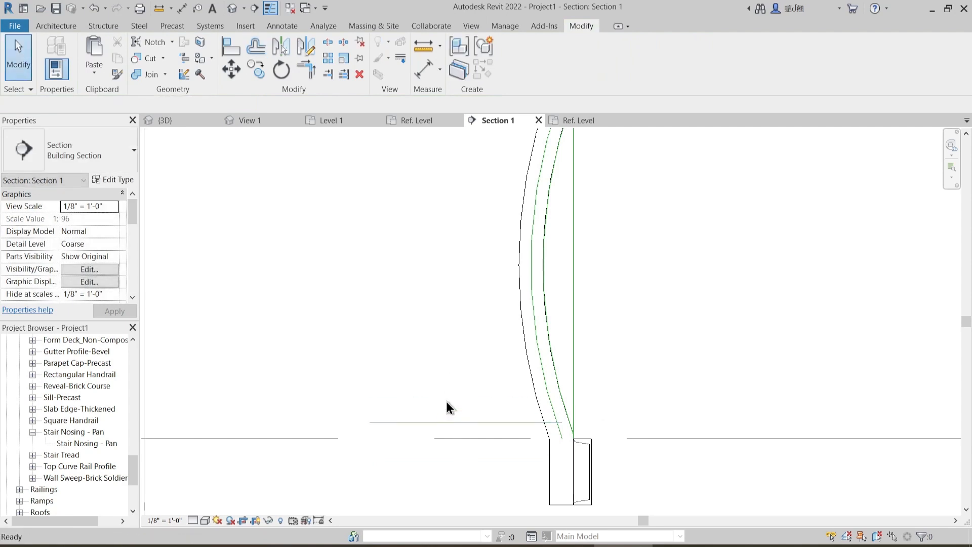
- Array the horizontal detail line vertically upward at 4" spacing with 9 items, grouped and associated
{"action": "left_click", "coordinate": [446, 423]}
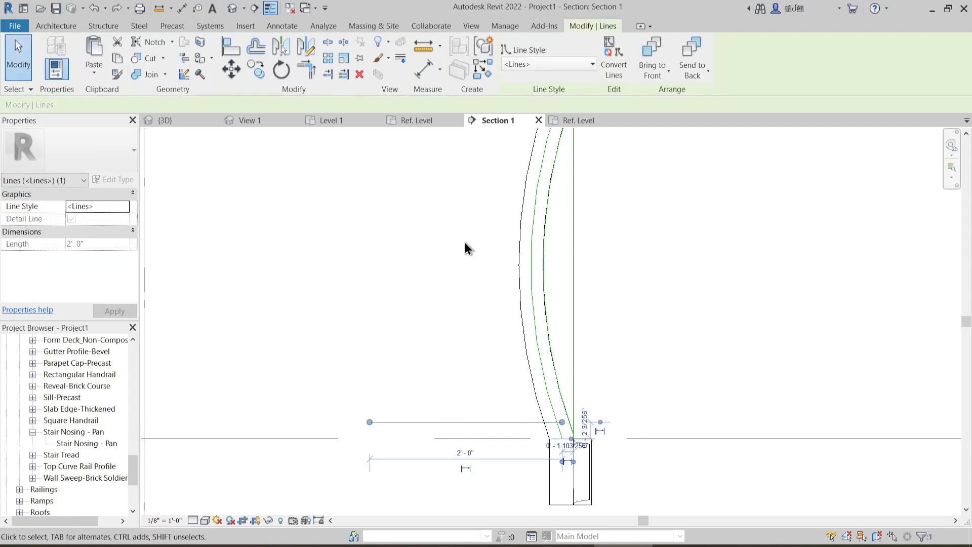
{"action": "left_click", "coordinate": [329, 61]}
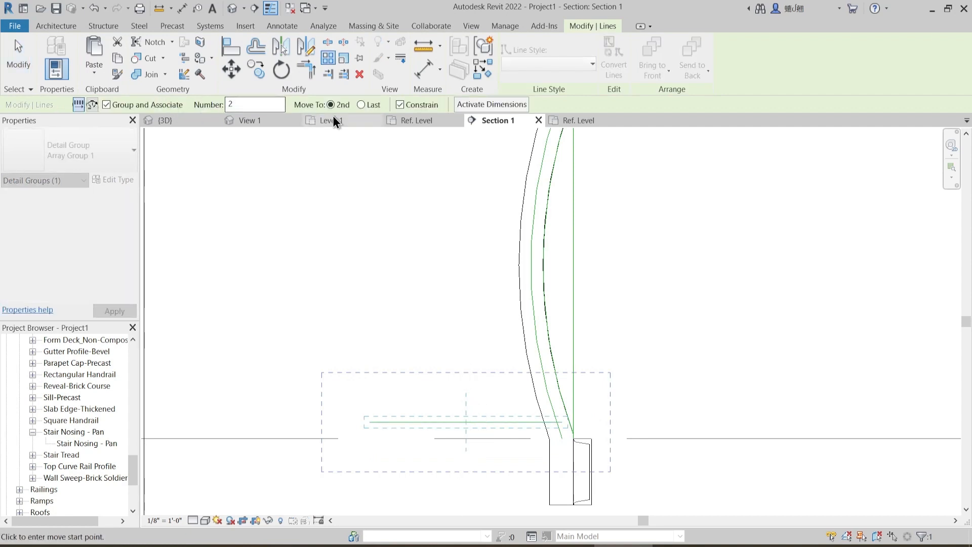
{"action": "left_click", "coordinate": [446, 421]}
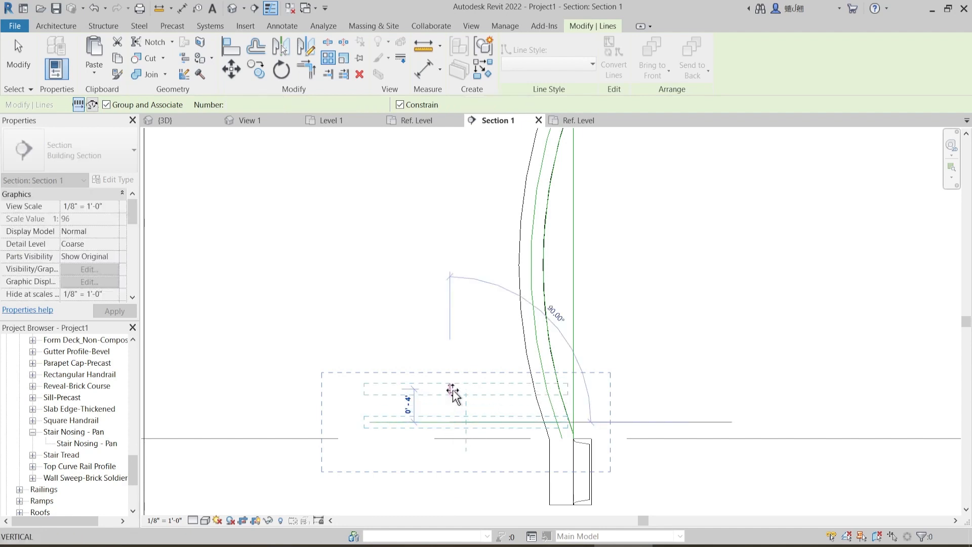
{"action": "type", "text": "4\""}
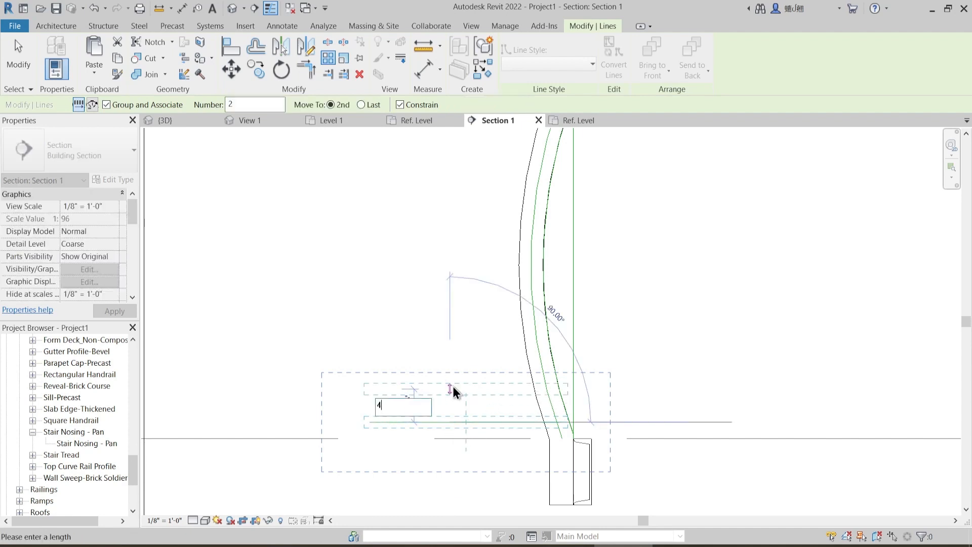
{"action": "key", "text": "Return"}
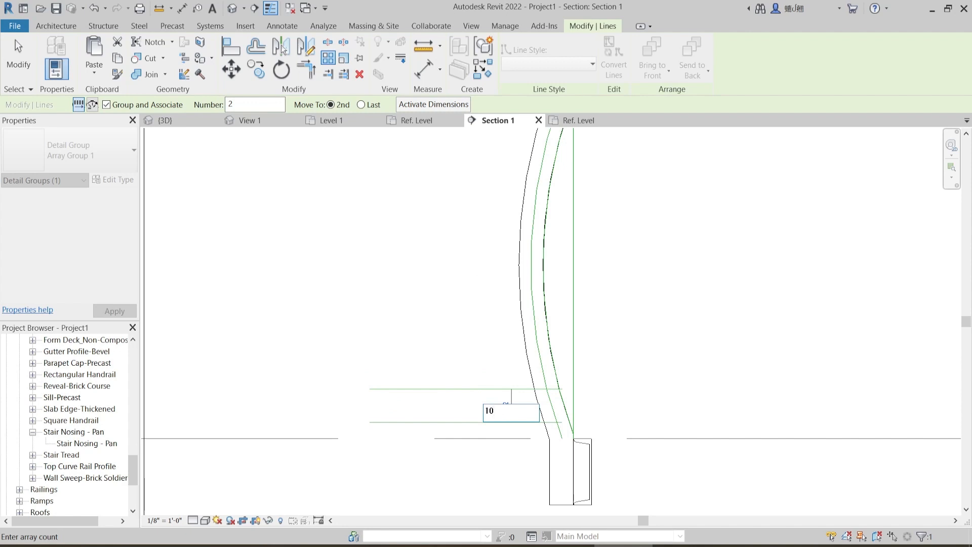
{"action": "key", "text": "Return"}
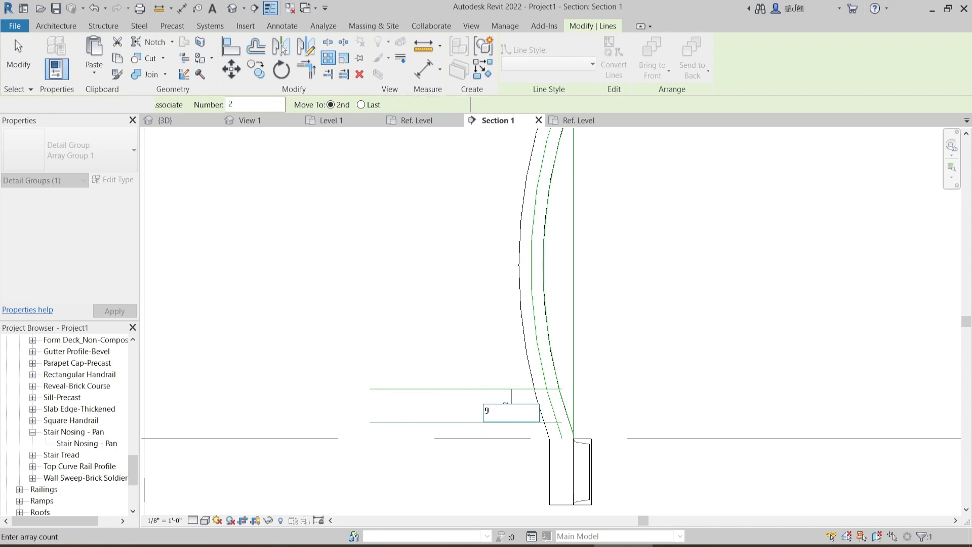
{"action": "scroll", "coordinate": [481, 408], "scroll_direction": "down", "scroll_amount": 1}
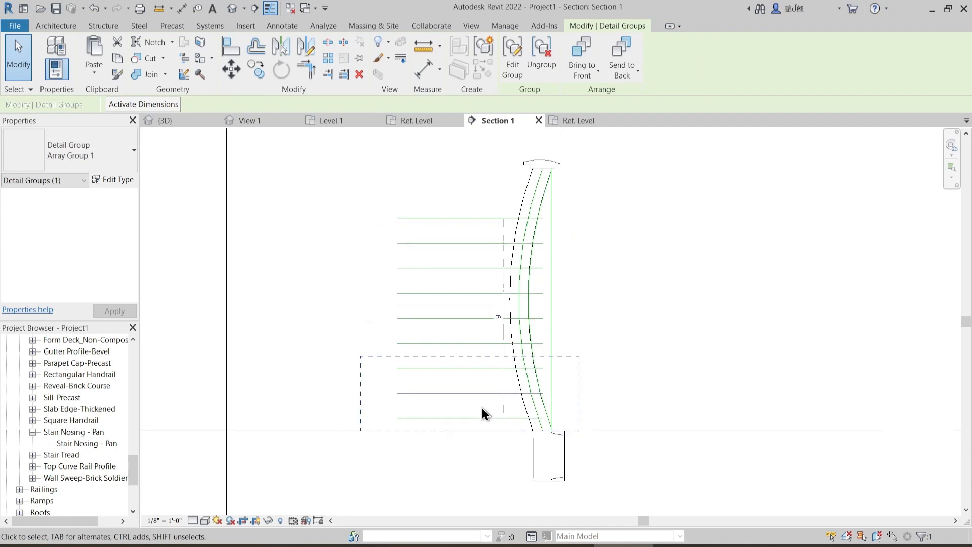
- Set the item count of the horizontal line array to 10
{"action": "left_click", "coordinate": [496, 318]}
{"action": "type", "text": "10"}
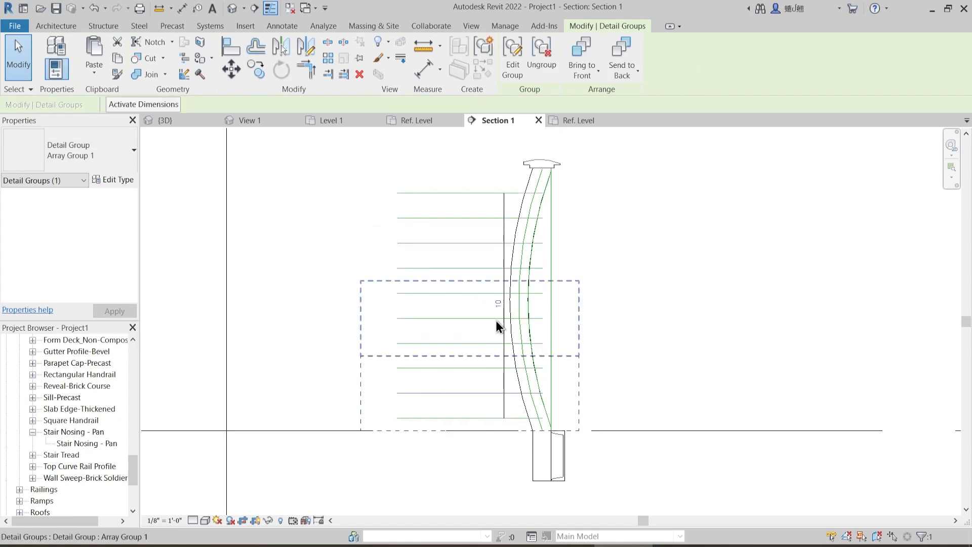
{"action": "key", "text": "Return"}
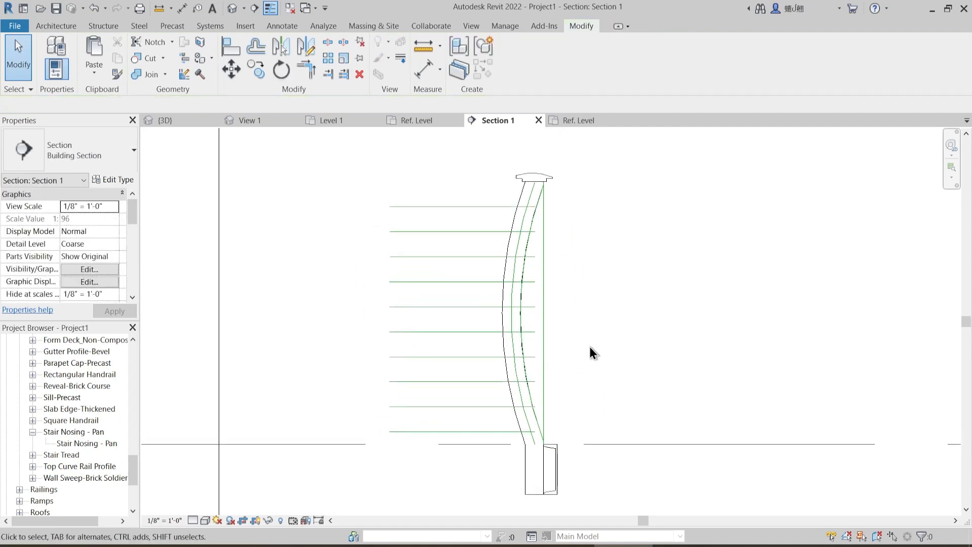
{"action": "middle_click_drag", "start_coordinate": [590, 350], "coordinate": [580, 359]}
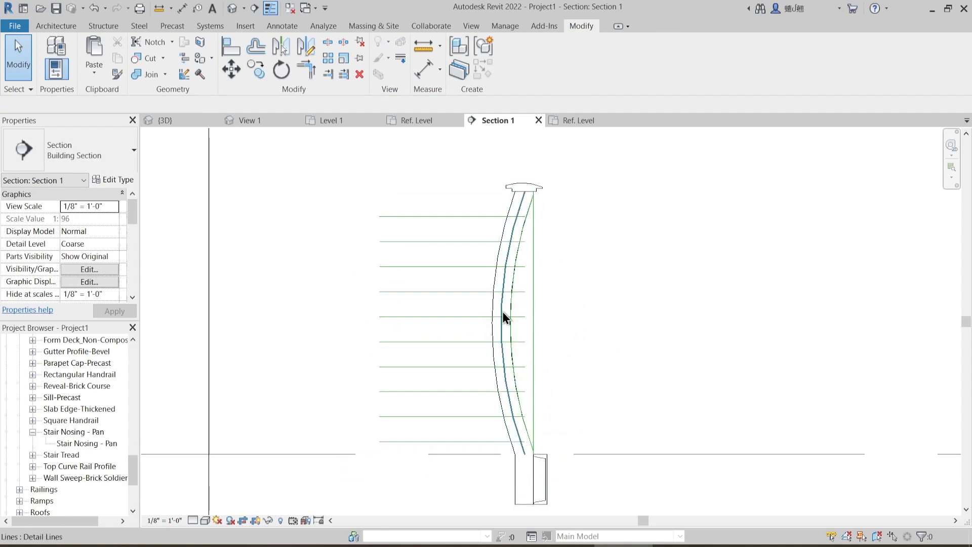
{"action": "middle_click_drag", "start_coordinate": [579, 397], "coordinate": [552, 369]}
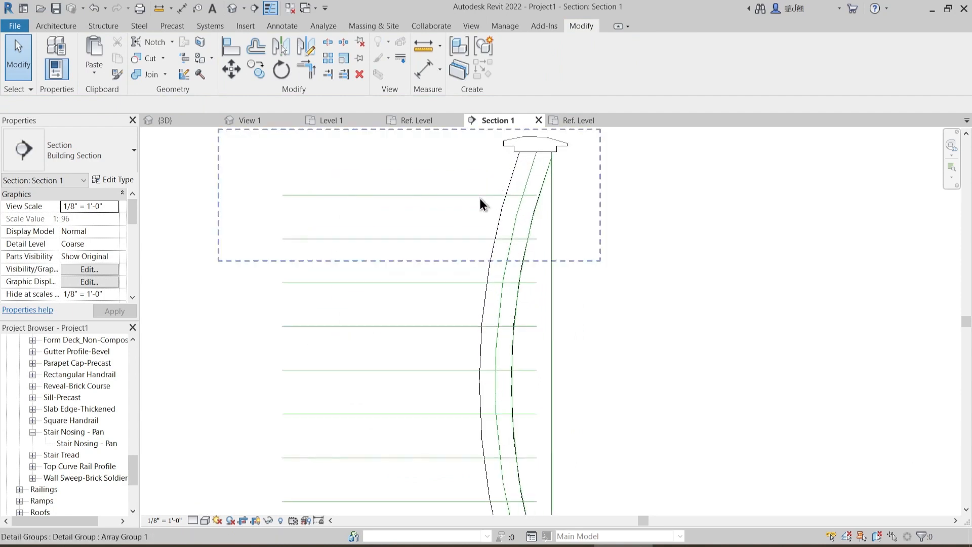
{"action": "left_click", "coordinate": [478, 199]}
{"action": "scroll", "coordinate": [501, 197], "scroll_direction": "up", "scroll_amount": 3}
{"action": "key", "text": "Escape"}
{"action": "left_click", "coordinate": [448, 194]}
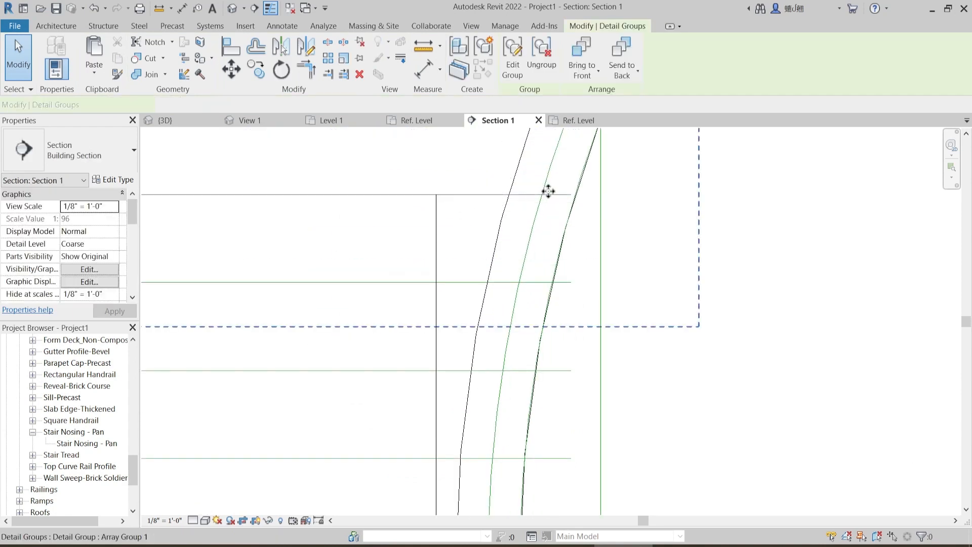
{"action": "scroll", "coordinate": [563, 206], "scroll_direction": "up", "scroll_amount": 3}
{"action": "key", "text": "Escape"}
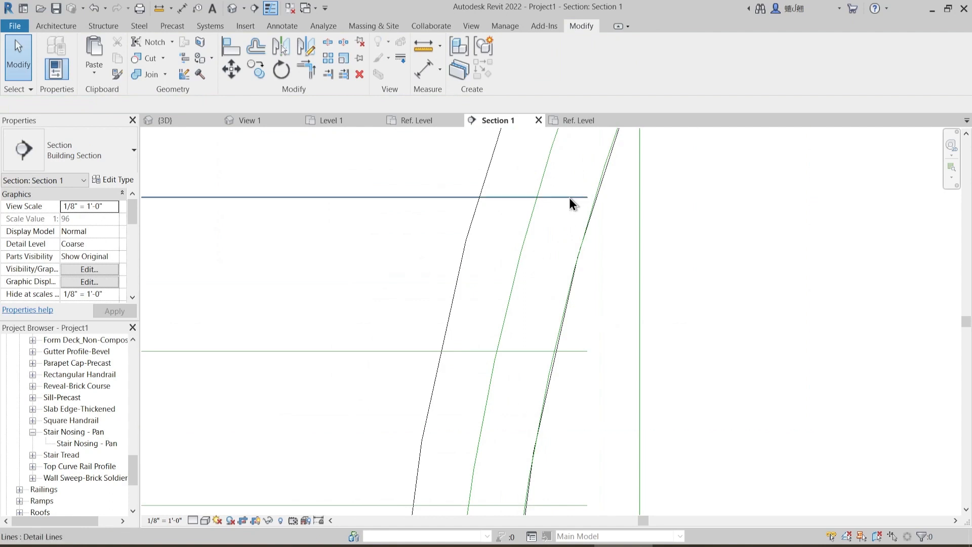
- Ungroup all the arrayed horizontal lines into individual detail lines
{"action": "scroll", "coordinate": [569, 198], "scroll_direction": "down", "scroll_amount": 5}
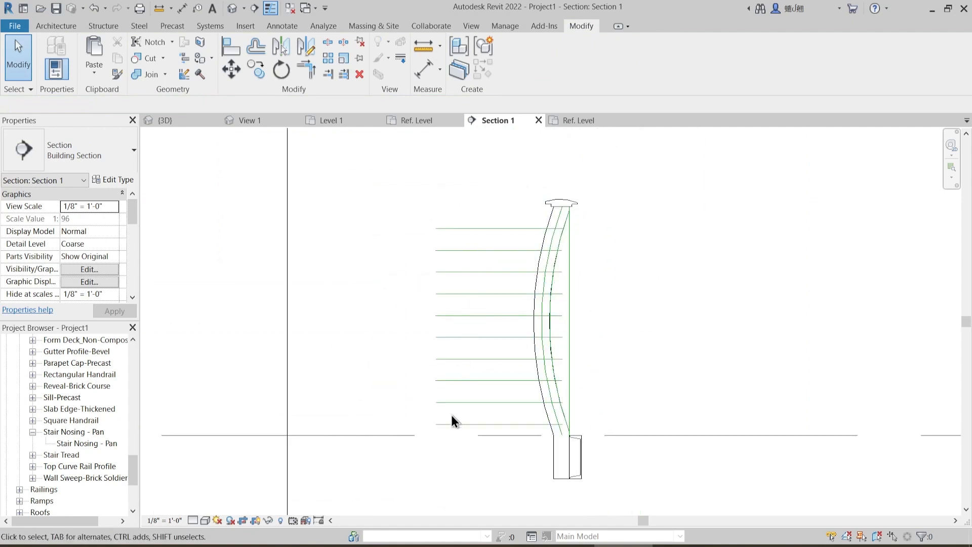
{"action": "scroll", "coordinate": [451, 420], "scroll_direction": "up", "scroll_amount": 3}
{"action": "scroll", "coordinate": [450, 436], "scroll_direction": "up", "scroll_amount": 3}
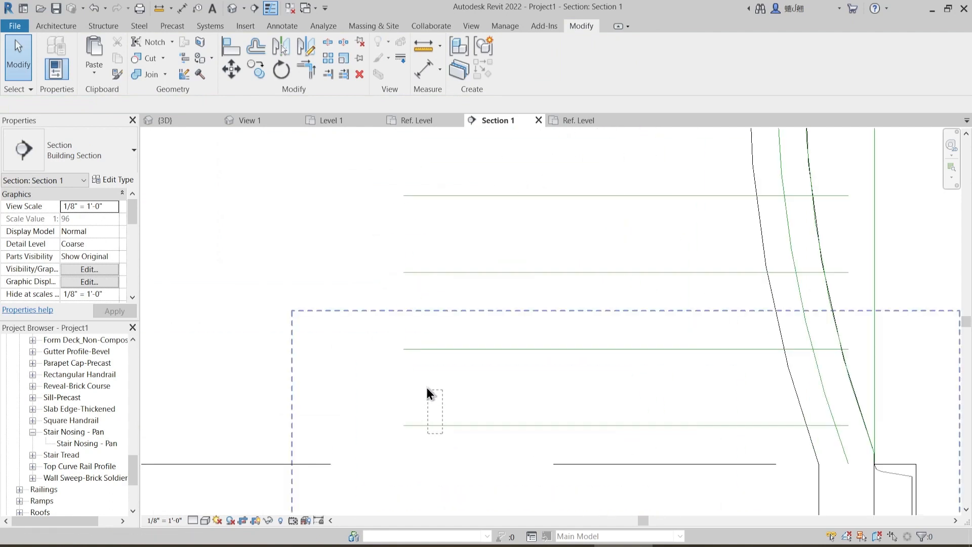
{"action": "scroll", "coordinate": [425, 385], "scroll_direction": "down", "scroll_amount": 5}
{"action": "left_click", "coordinate": [389, 174]}
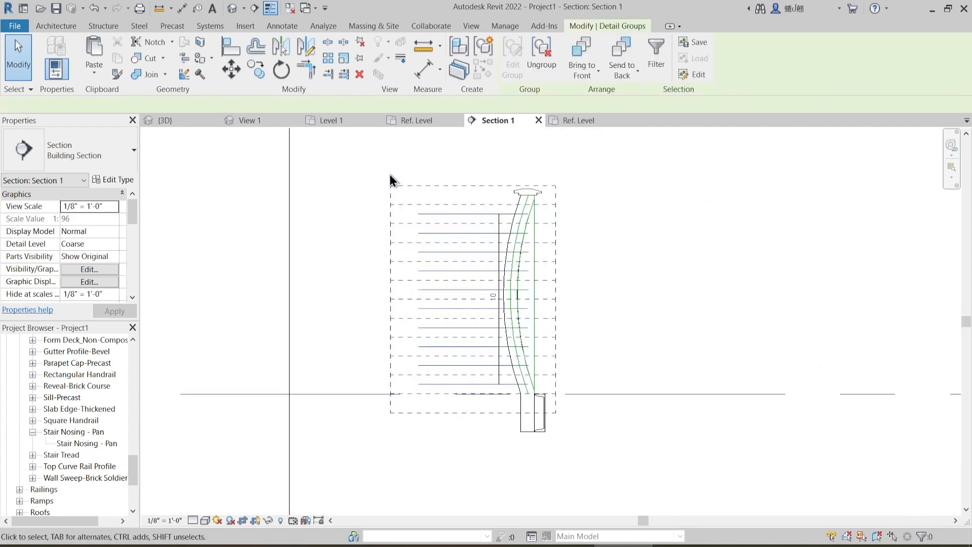
{"action": "left_click", "coordinate": [561, 292]}
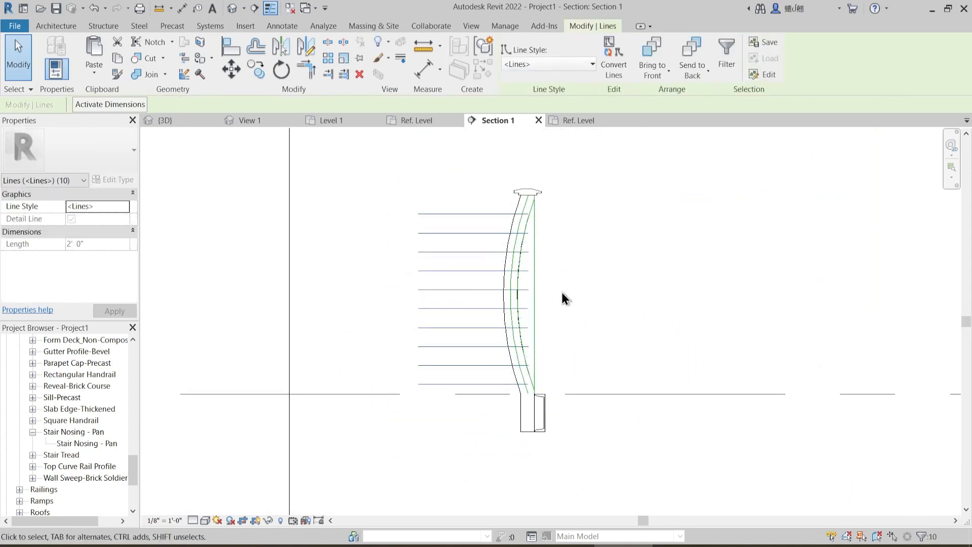
- Shorten the two uppermost horizontal lines so their inner ends meet the baluster's centre curve
{"action": "scroll", "coordinate": [526, 228], "scroll_direction": "up", "scroll_amount": 5}
{"action": "left_click", "coordinate": [495, 178]}
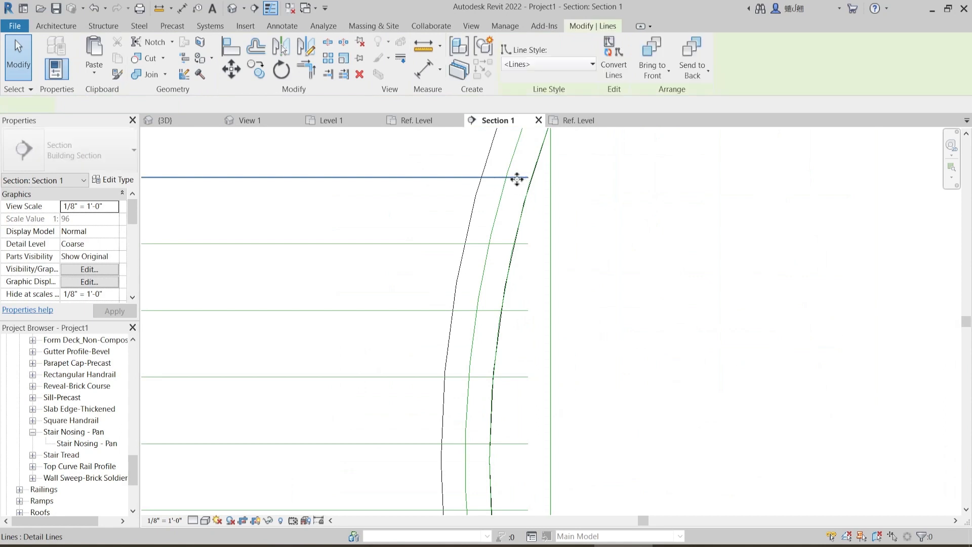
{"action": "scroll", "coordinate": [496, 177], "scroll_direction": "up", "scroll_amount": 3}
{"action": "left_click", "coordinate": [460, 266]}
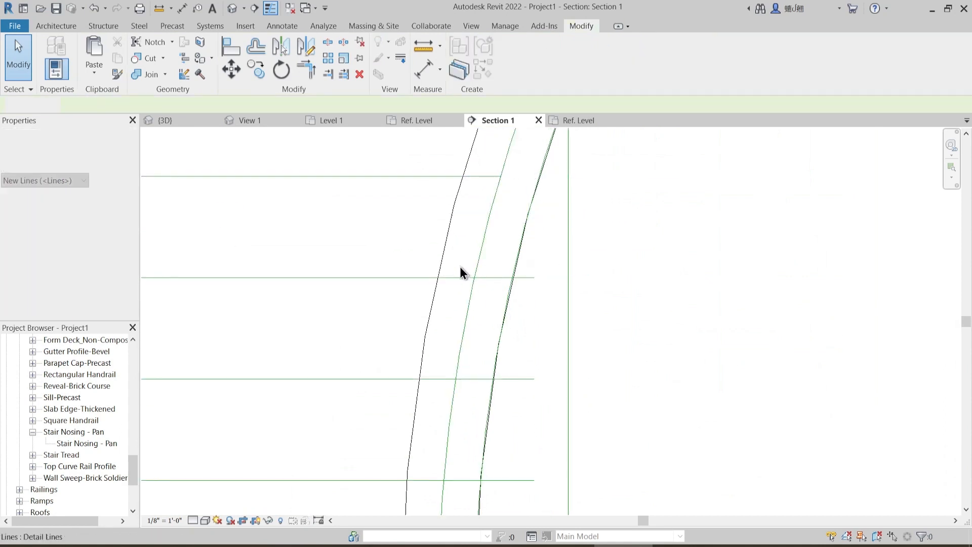
{"action": "left_click", "coordinate": [454, 277]}
{"action": "left_click_drag", "start_coordinate": [533, 277], "coordinate": [474, 278]}
{"action": "left_click", "coordinate": [528, 287]}
- Shorten the third to sixth horizontal lines from the top so their ends stop at the centre curve
{"action": "scroll", "coordinate": [528, 288], "scroll_direction": "down", "scroll_amount": 3}
{"action": "left_click", "coordinate": [438, 342]}
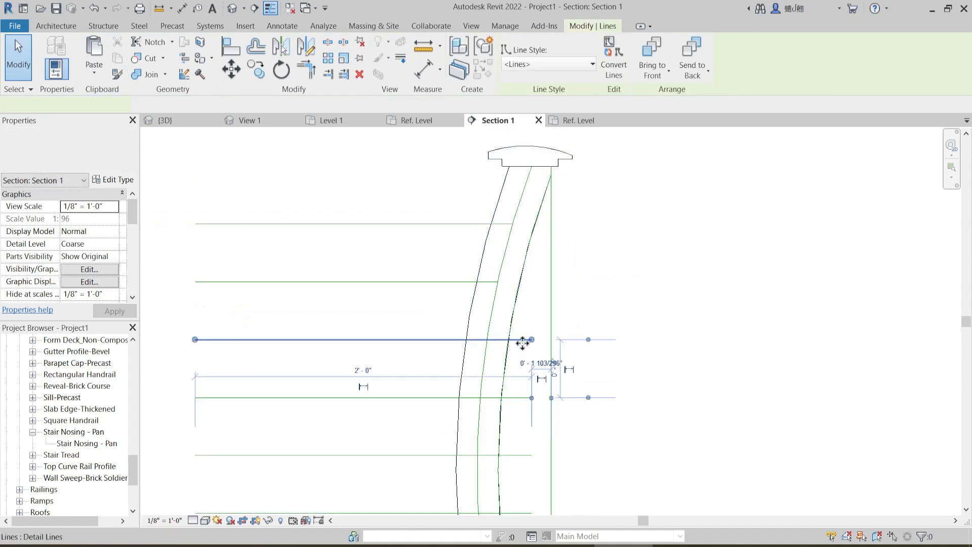
{"action": "left_click_drag", "start_coordinate": [531, 339], "coordinate": [487, 340]}
{"action": "left_click", "coordinate": [534, 397]}
{"action": "middle_click_drag", "start_coordinate": [533, 397], "coordinate": [565, 299]}
{"action": "left_click_drag", "start_coordinate": [562, 299], "coordinate": [509, 299]}
{"action": "left_click", "coordinate": [554, 357]}
{"action": "left_click_drag", "start_coordinate": [562, 357], "coordinate": [511, 357]}
{"action": "middle_click_drag", "start_coordinate": [554, 415], "coordinate": [569, 340]}
{"action": "left_click_drag", "start_coordinate": [577, 341], "coordinate": [525, 340]}
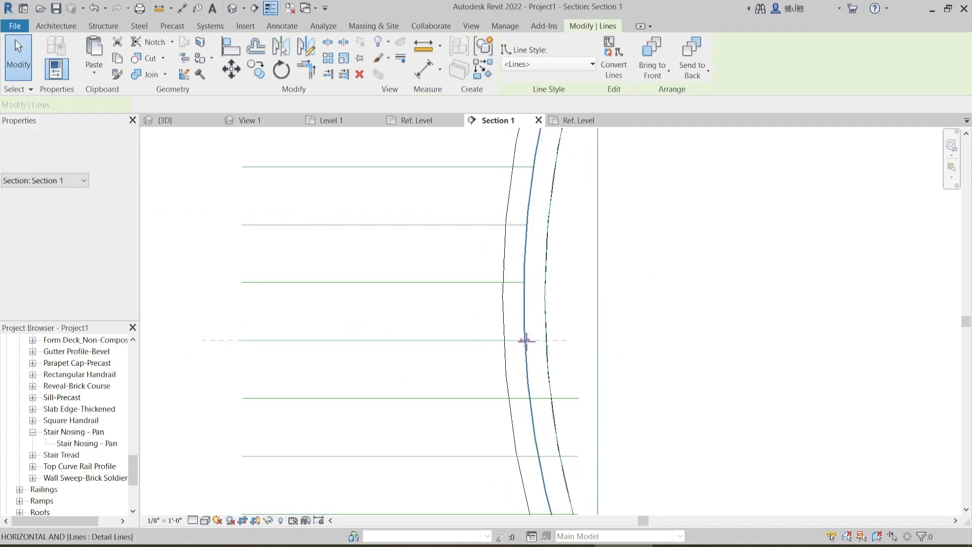
- Shorten the four lowest horizontal lines so their ends stop at the centre curve
{"action": "middle_click_drag", "start_coordinate": [562, 398], "coordinate": [566, 336]}
{"action": "left_click_drag", "start_coordinate": [582, 336], "coordinate": [540, 336]}
{"action": "middle_click_drag", "start_coordinate": [565, 394], "coordinate": [570, 345]}
{"action": "left_click_drag", "start_coordinate": [587, 345], "coordinate": [547, 345]}
{"action": "left_click_drag", "start_coordinate": [587, 403], "coordinate": [560, 403]}
{"action": "left_click", "coordinate": [581, 461]}
{"action": "left_click_drag", "start_coordinate": [587, 461], "coordinate": [577, 461]}
{"action": "left_click", "coordinate": [596, 467]}
- Add an aligned dimension from the lowest horizontal line's end on the centre curve to the vertical line above the C channel
{"action": "scroll", "coordinate": [596, 467], "scroll_direction": "up", "scroll_amount": 5}
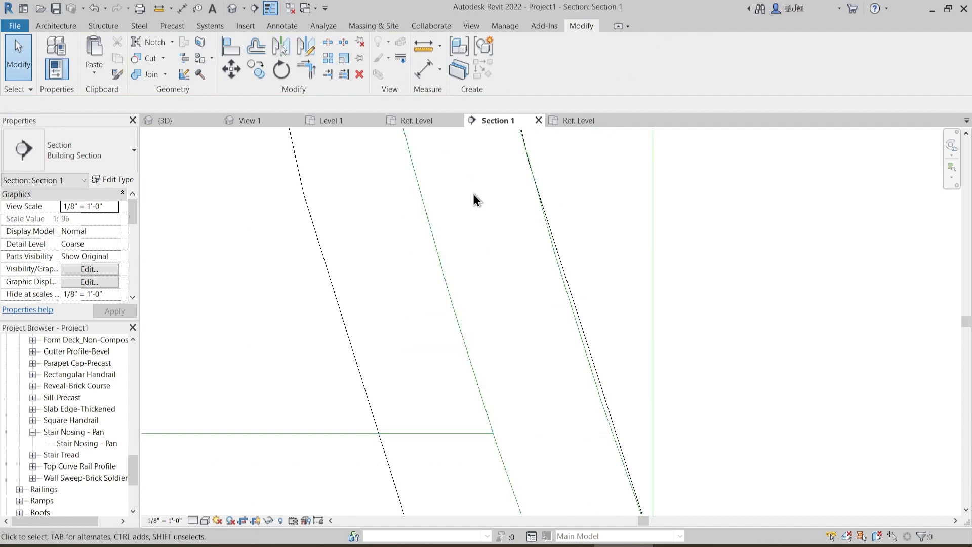
{"action": "scroll", "coordinate": [474, 197], "scroll_direction": "down", "scroll_amount": 3}
{"action": "middle_click_drag", "start_coordinate": [474, 198], "coordinate": [457, 174]}
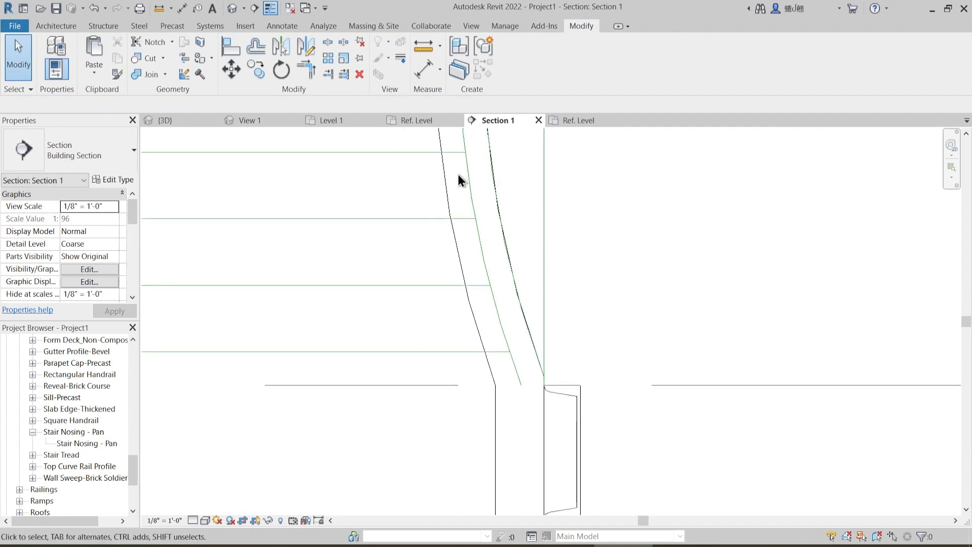
{"action": "left_click", "coordinate": [427, 70]}
{"action": "scroll", "coordinate": [528, 394], "scroll_direction": "up", "scroll_amount": 3}
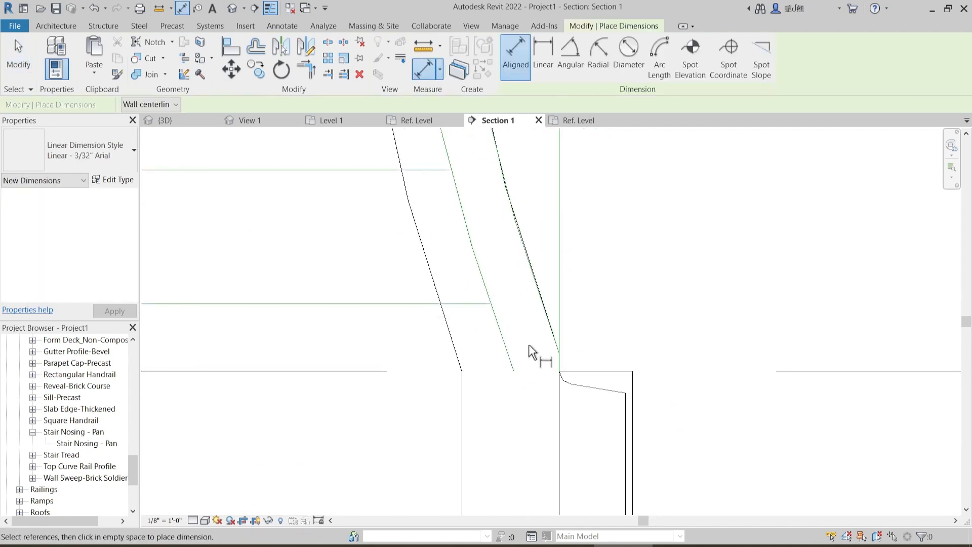
{"action": "left_click", "coordinate": [490, 305]}
{"action": "scroll", "coordinate": [581, 379], "scroll_direction": "down", "scroll_amount": 3}
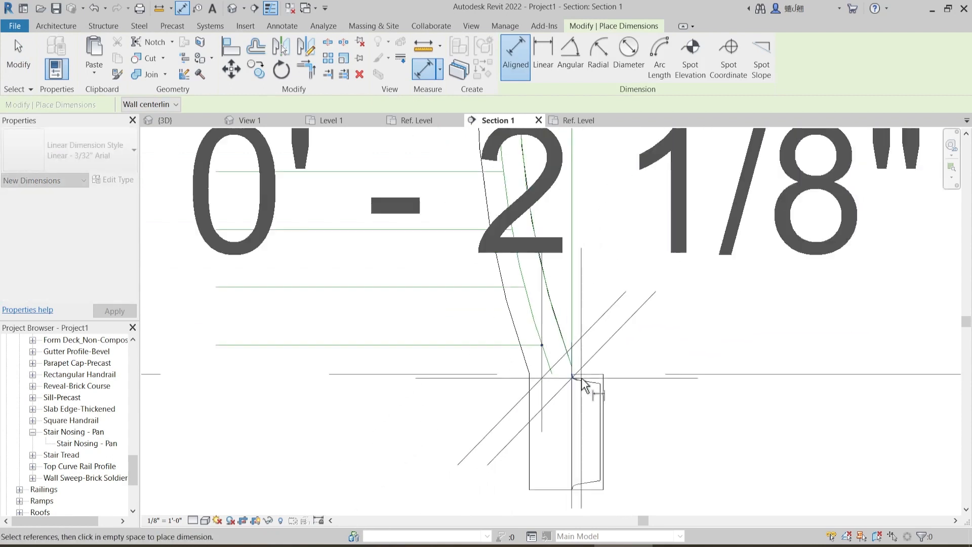
{"action": "scroll", "coordinate": [584, 385], "scroll_direction": "down", "scroll_amount": 2}
{"action": "left_click", "coordinate": [690, 331]}
{"action": "key", "text": "Escape"}
{"action": "key", "text": "Escape"}
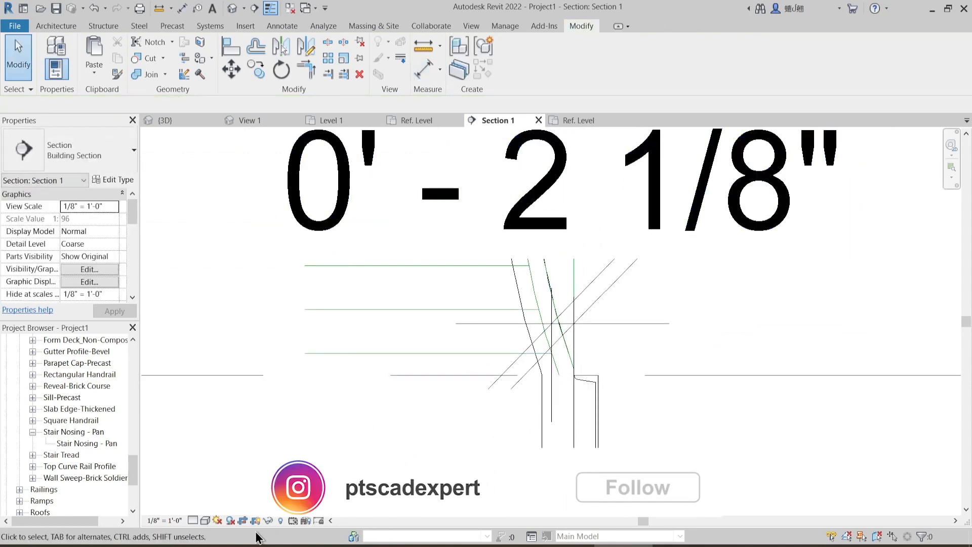
- Set the section's view scale to 6" = 1'-0" and move the dimension down to just above the lowest horizontal line
{"action": "left_click", "coordinate": [167, 520]}
{"action": "left_click", "coordinate": [187, 183]}
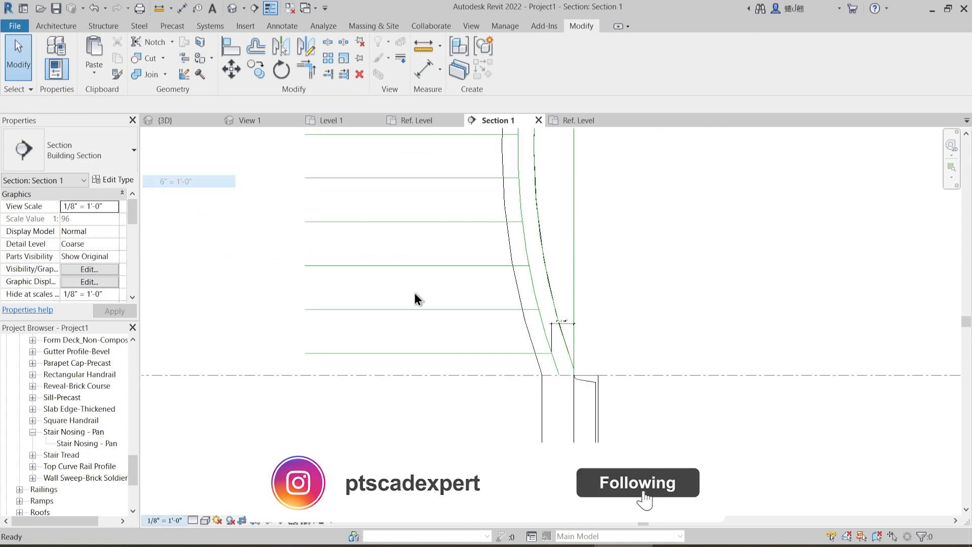
{"action": "scroll", "coordinate": [546, 310], "scroll_direction": "up", "scroll_amount": 5}
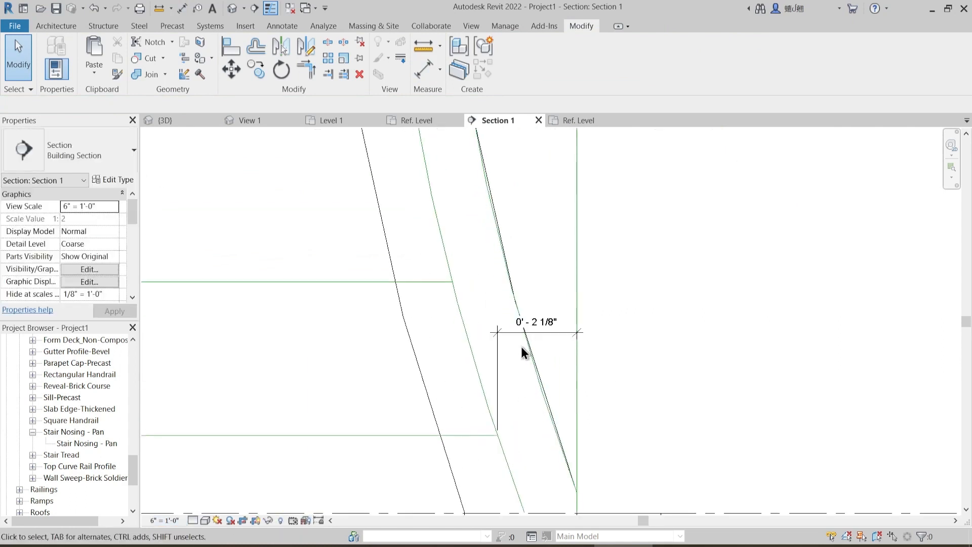
{"action": "left_click_drag", "start_coordinate": [513, 331], "coordinate": [524, 417]}
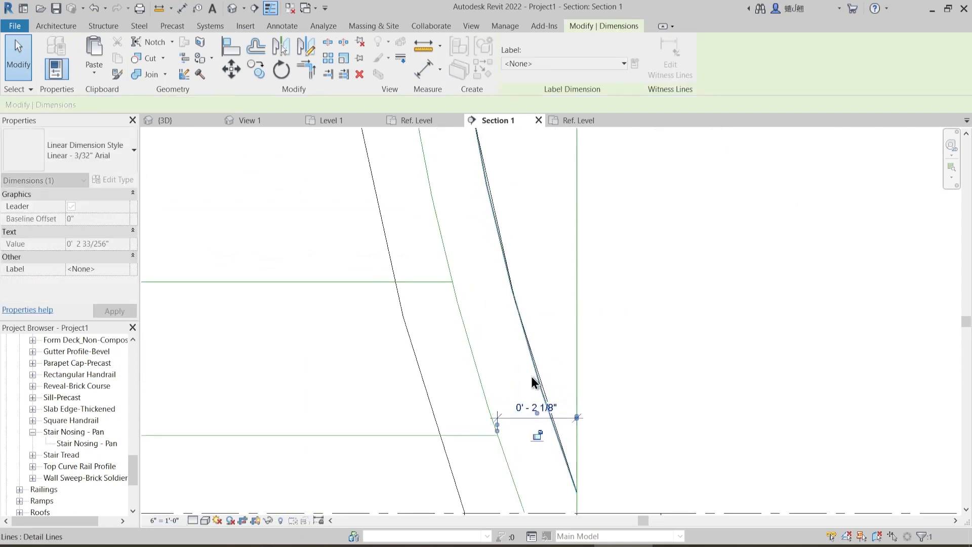
{"action": "left_click", "coordinate": [511, 375]}
- Add an aligned dimension from the second-lowest horizontal line's end to the vertical line, placed just above that line
{"action": "middle_click_drag", "start_coordinate": [477, 362], "coordinate": [491, 372]}
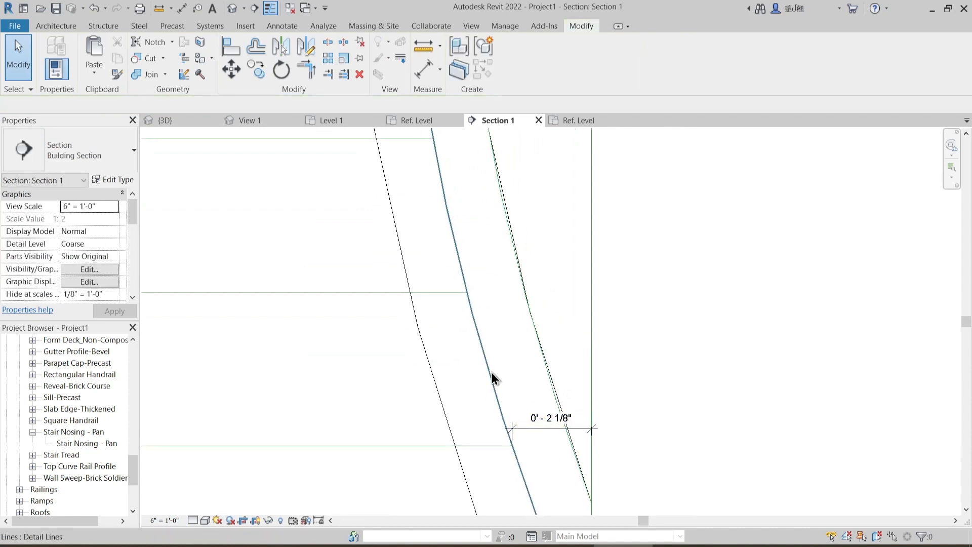
{"action": "left_click", "coordinate": [423, 76]}
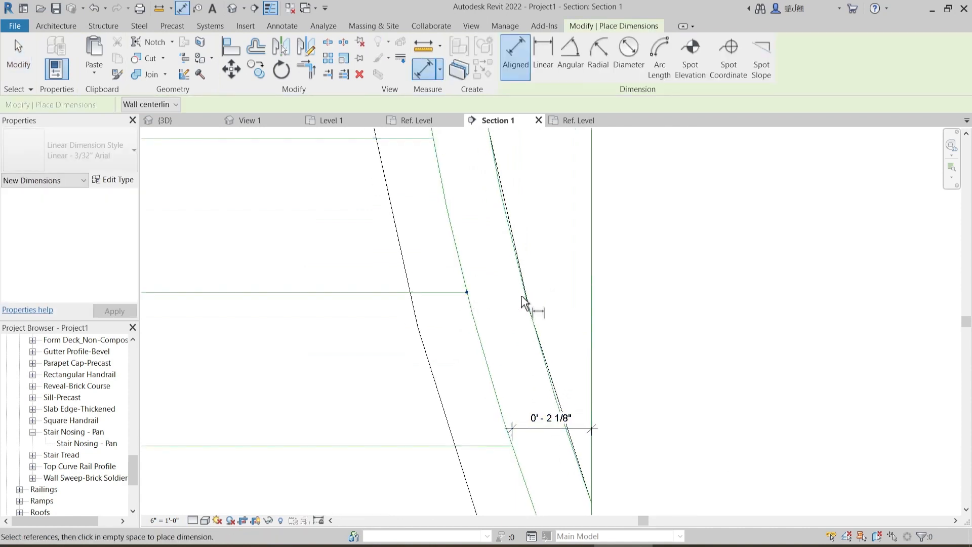
{"action": "left_click", "coordinate": [591, 290]}
{"action": "left_click", "coordinate": [570, 286]}
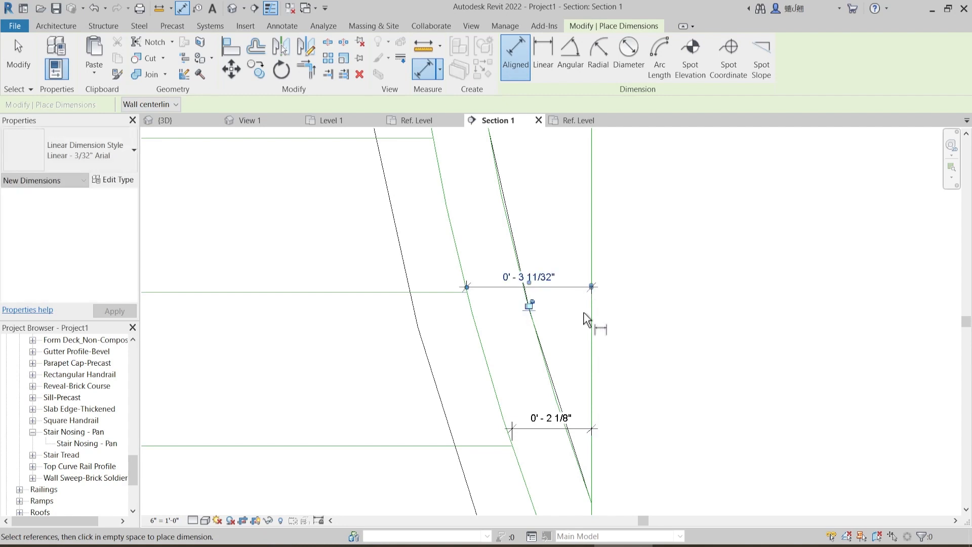
- Add an aligned dimension from the third-lowest horizontal line's end to the vertical line
{"action": "scroll", "coordinate": [583, 312], "scroll_direction": "down", "scroll_amount": 2}
{"action": "middle_click_drag", "start_coordinate": [548, 213], "coordinate": [545, 345]}
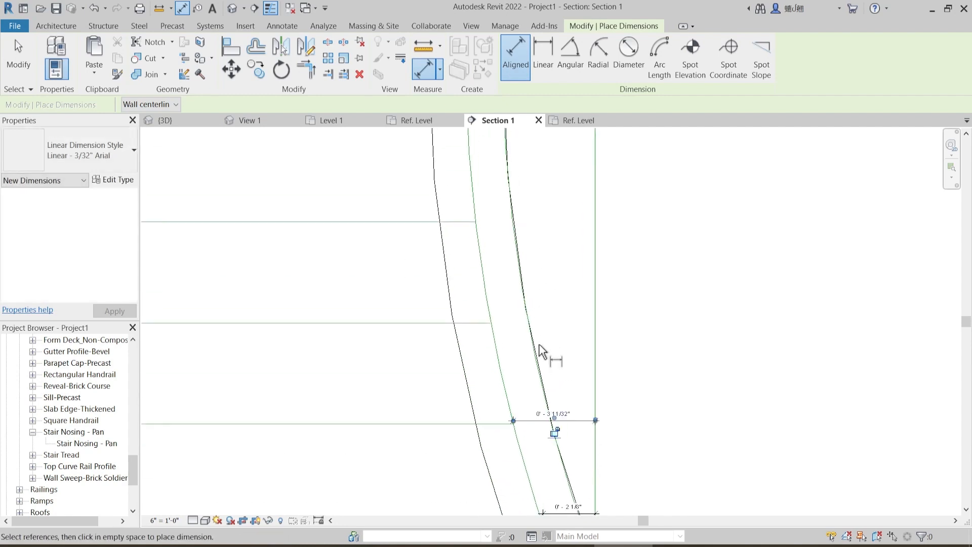
{"action": "left_click", "coordinate": [492, 323]}
{"action": "left_click", "coordinate": [584, 320]}
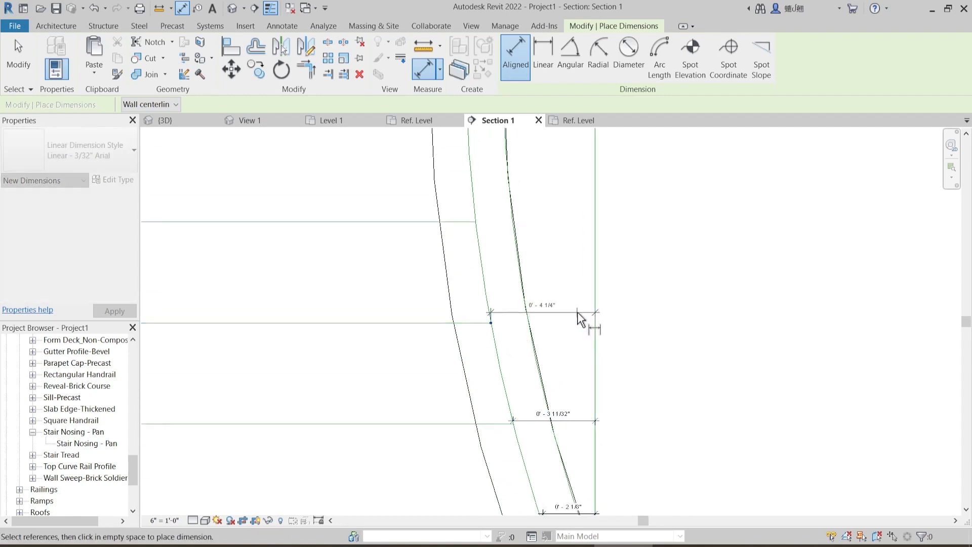
{"action": "left_click", "coordinate": [577, 312]}
{"action": "middle_click_drag", "start_coordinate": [528, 233], "coordinate": [533, 316]}
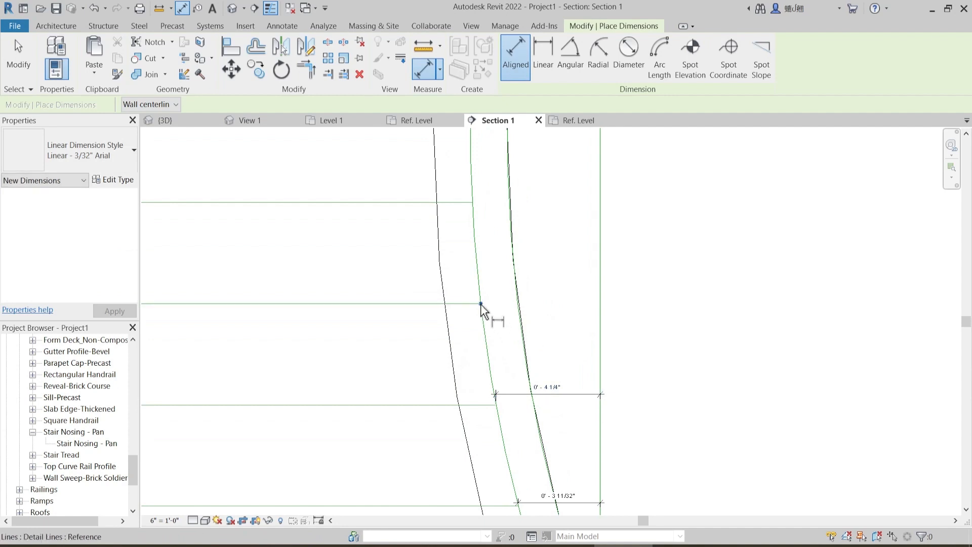
- Add aligned dimensions from the ends of the fourth- and fifth-lowest horizontal lines to the vertical line
{"action": "left_click", "coordinate": [480, 304]}
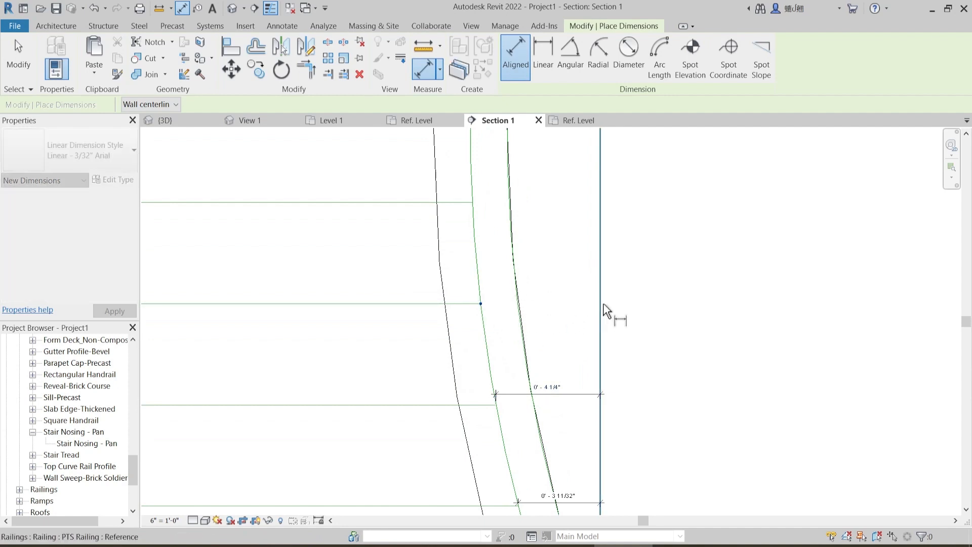
{"action": "left_click", "coordinate": [602, 302]}
{"action": "left_click", "coordinate": [584, 291]}
{"action": "middle_click_drag", "start_coordinate": [499, 205], "coordinate": [501, 265]}
{"action": "left_click", "coordinate": [476, 264]}
{"action": "left_click", "coordinate": [602, 265]}
{"action": "left_click", "coordinate": [582, 258]}
- Add aligned dimensions from the ends of the sixth- and seventh-lowest horizontal lines to the vertical line
{"action": "middle_click_drag", "start_coordinate": [500, 180], "coordinate": [493, 310]}
{"action": "left_click", "coordinate": [466, 291]}
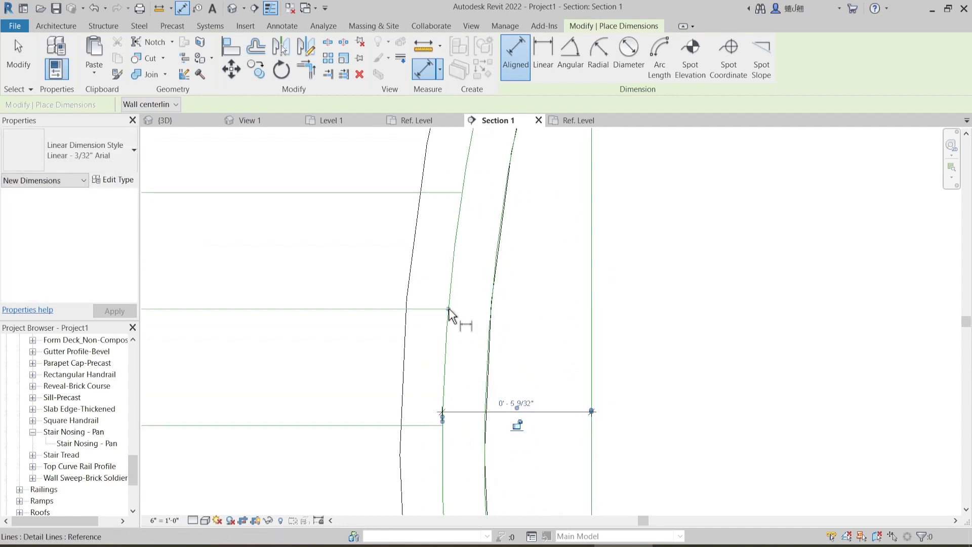
{"action": "left_click", "coordinate": [448, 309]}
{"action": "left_click", "coordinate": [591, 300]}
{"action": "left_click", "coordinate": [573, 293]}
- Add aligned dimensions from the ends of the eighth- and ninth-lowest horizontal lines to the vertical line
{"action": "middle_click_drag", "start_coordinate": [548, 245], "coordinate": [549, 354]}
{"action": "left_click", "coordinate": [461, 304]}
{"action": "left_click", "coordinate": [590, 298]}
{"action": "left_click", "coordinate": [573, 295]}
{"action": "middle_click_drag", "start_coordinate": [537, 228], "coordinate": [534, 339]}
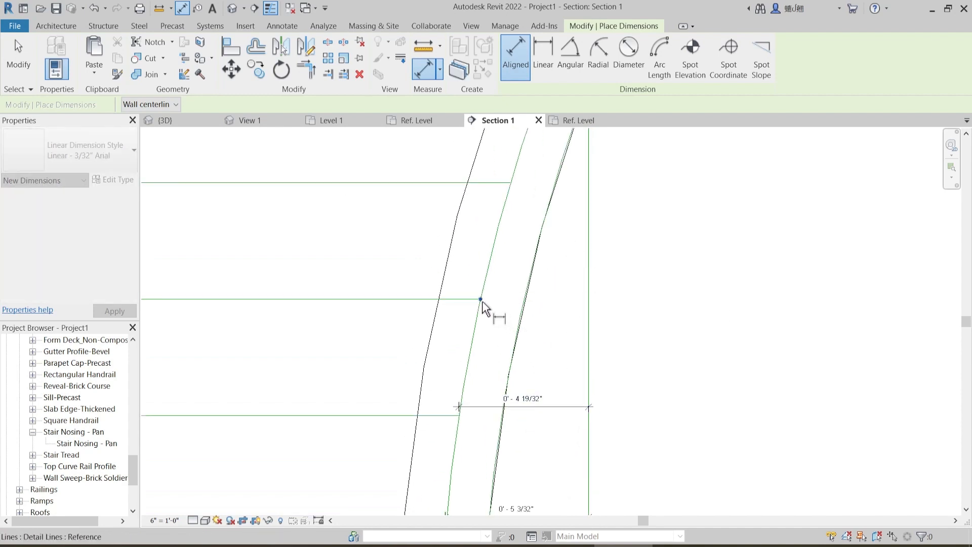
{"action": "left_click", "coordinate": [588, 283]}
{"action": "left_click", "coordinate": [572, 279]}
- Add an aligned dimension from the topmost horizontal line's end to the vertical line and finish dimensioning
{"action": "middle_click_drag", "start_coordinate": [573, 220], "coordinate": [572, 276]}
{"action": "left_click", "coordinate": [572, 276]}
{"action": "left_click", "coordinate": [495, 279]}
{"action": "left_click", "coordinate": [550, 263]}
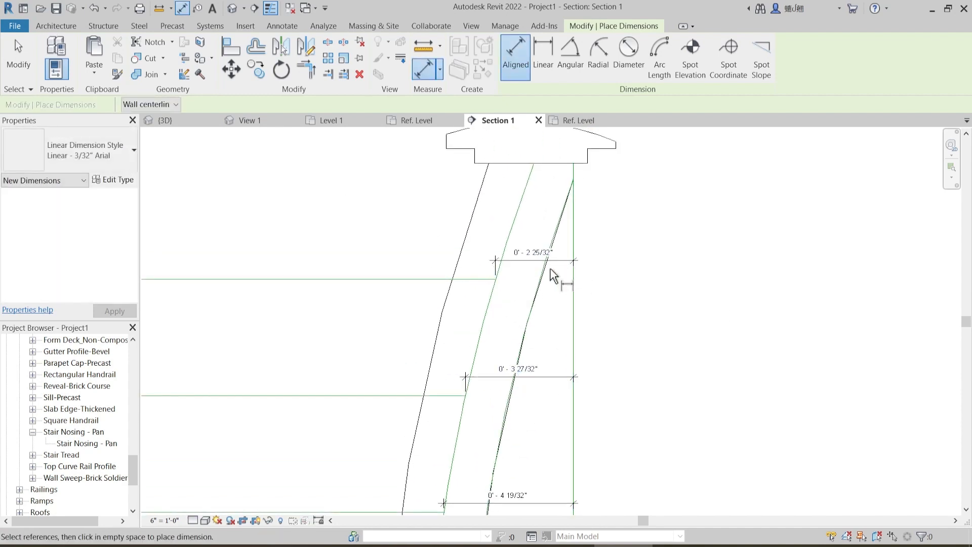
{"action": "middle_click_drag", "start_coordinate": [552, 356], "coordinate": [548, 323]}
{"action": "key", "text": "Escape"}
{"action": "key", "text": "Escape"}
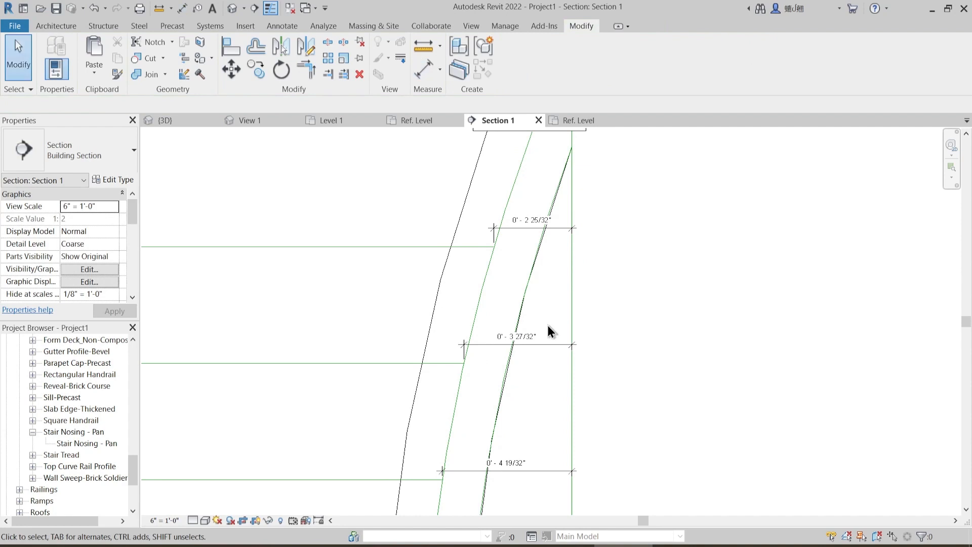
- Set the project's length units to round to the nearest 1/4"
{"action": "key", "text": "u"}
{"action": "key", "text": "n"}
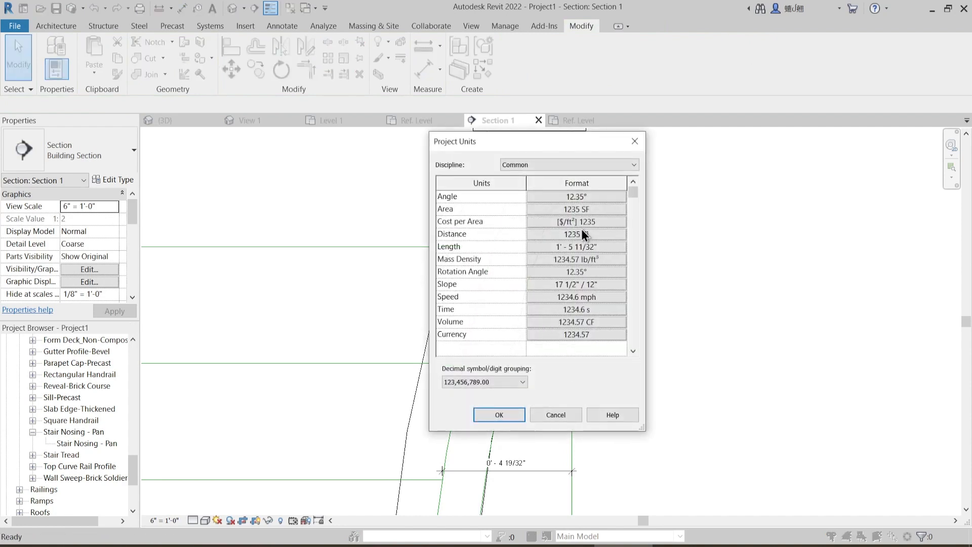
{"action": "left_click", "coordinate": [586, 245]}
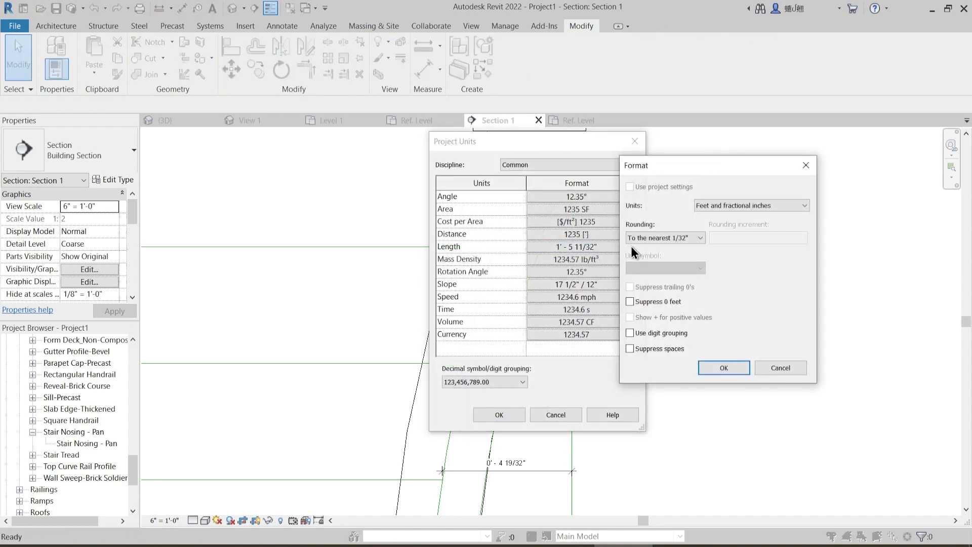
{"action": "left_click", "coordinate": [658, 238]}
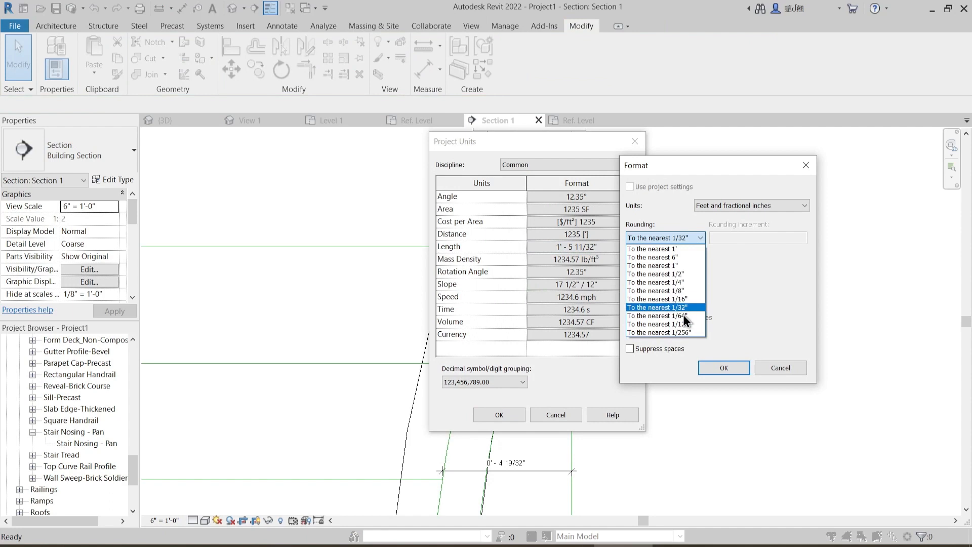
{"action": "left_click", "coordinate": [680, 285]}
{"action": "left_click", "coordinate": [723, 367]}
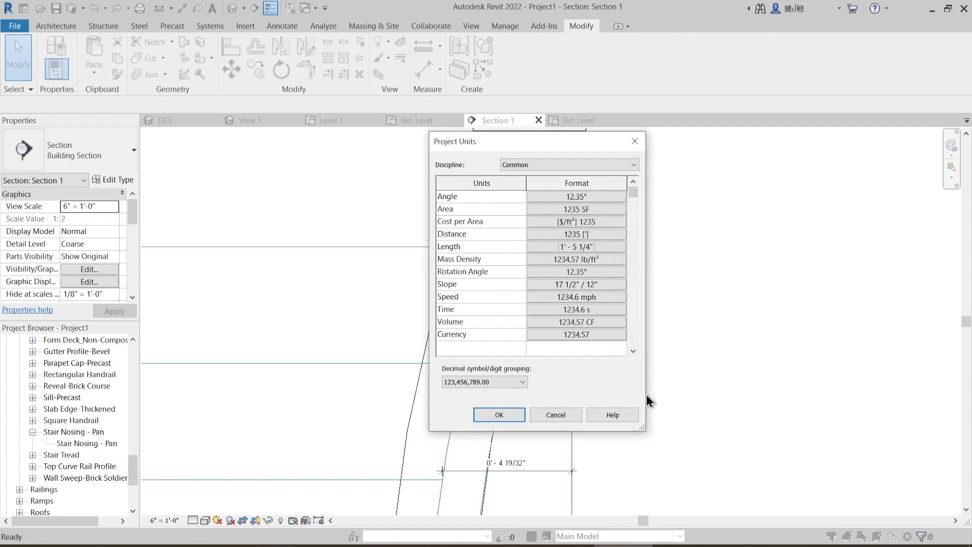
{"action": "left_click", "coordinate": [499, 415]}
- Review the rounded offset dimensions along the centre curve and set the section's view scale to 3" = 1'-0"
{"action": "middle_click_drag", "start_coordinate": [621, 393], "coordinate": [626, 367]}
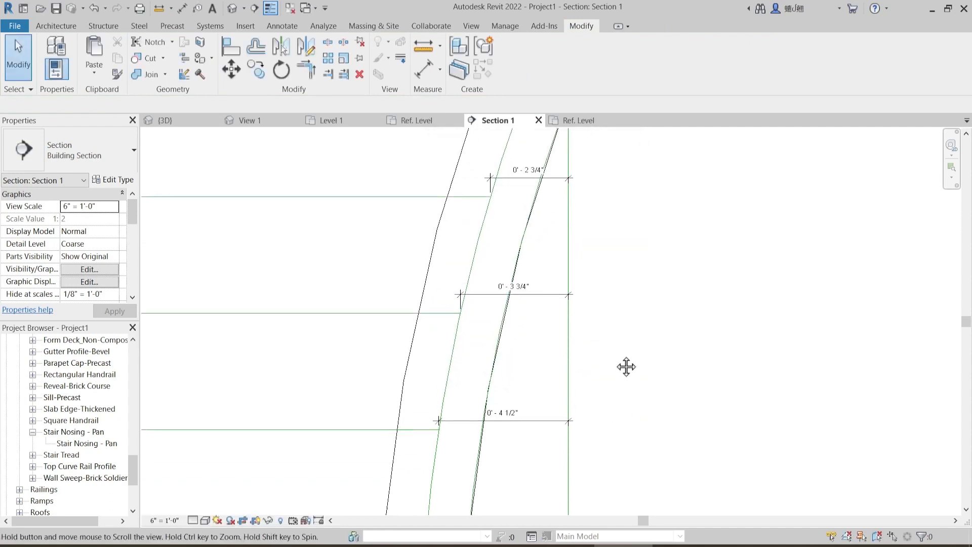
{"action": "scroll", "coordinate": [571, 243], "scroll_direction": "down", "scroll_amount": 4}
{"action": "scroll", "coordinate": [542, 384], "scroll_direction": "up", "scroll_amount": 3}
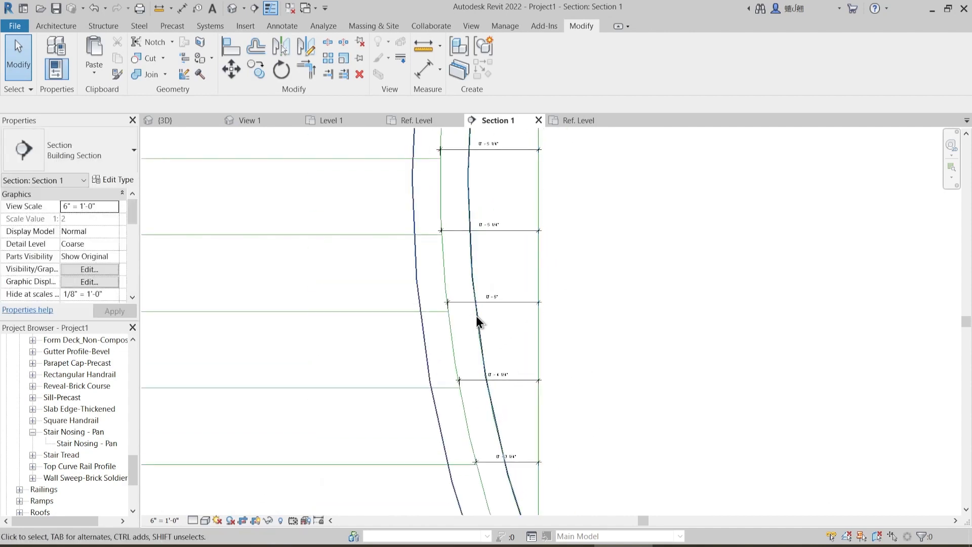
{"action": "scroll", "coordinate": [499, 323], "scroll_direction": "up", "scroll_amount": 2}
{"action": "scroll", "coordinate": [572, 357], "scroll_direction": "down", "scroll_amount": 2}
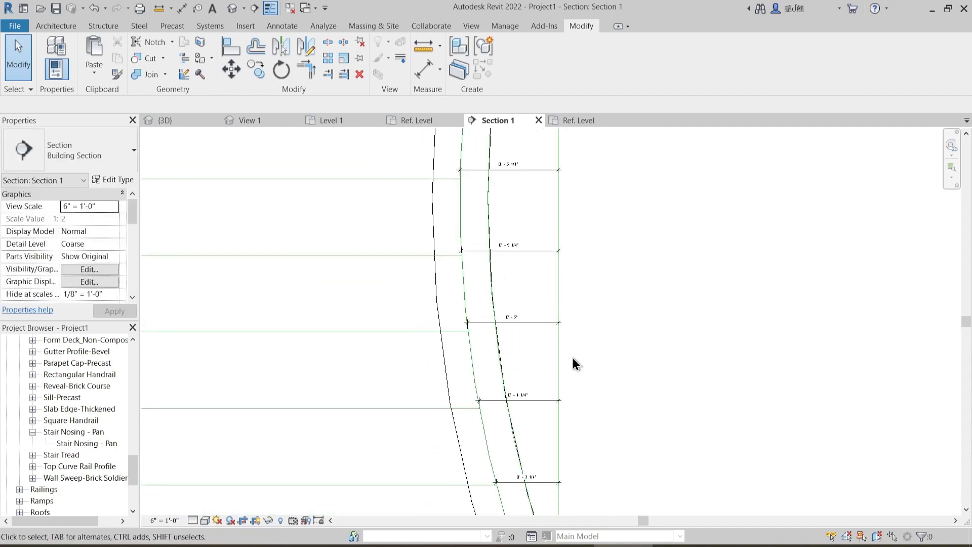
{"action": "middle_click_drag", "start_coordinate": [525, 426], "coordinate": [542, 334]}
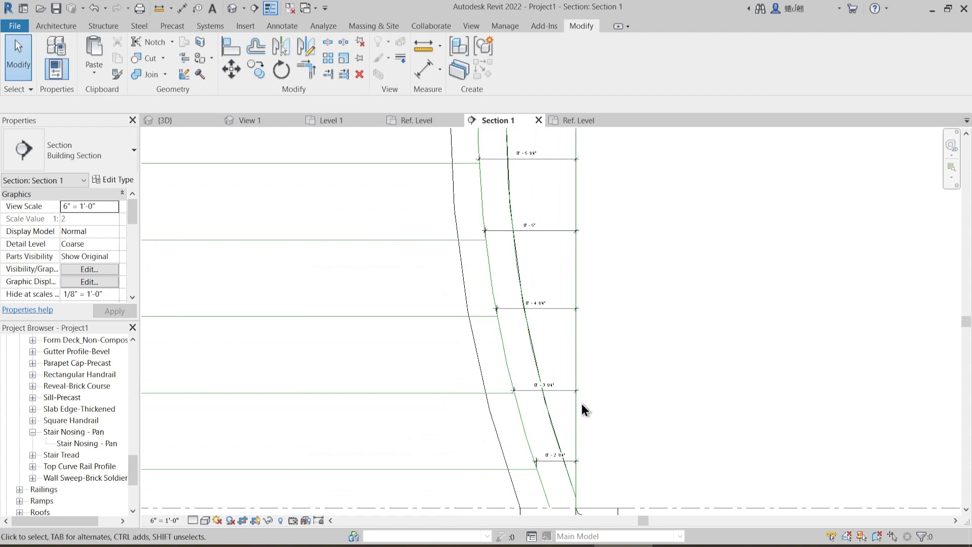
{"action": "scroll", "coordinate": [581, 403], "scroll_direction": "down", "scroll_amount": 3}
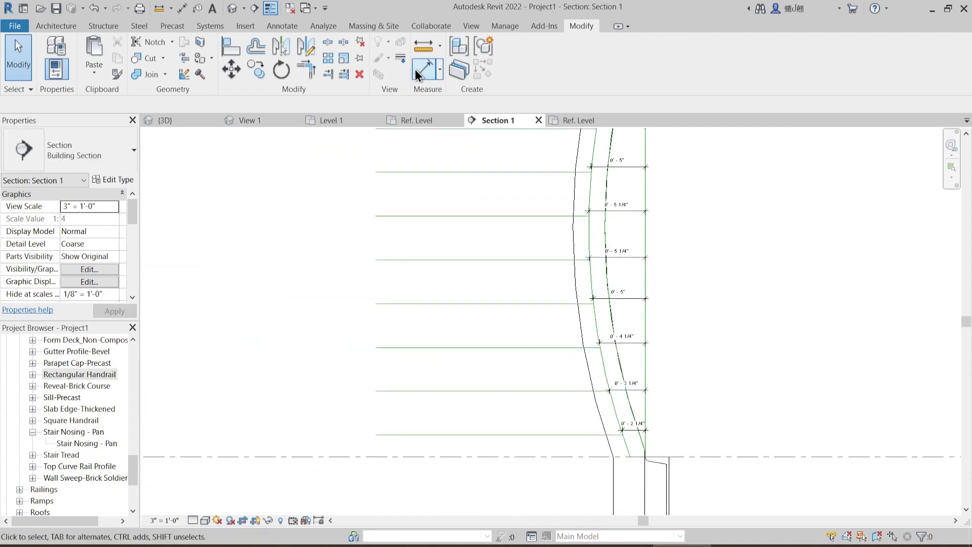
- Add an aligned vertical dimension between the Level 1 line and the lowest horizontal line
{"action": "left_click", "coordinate": [416, 74]}
{"action": "scroll", "coordinate": [496, 362], "scroll_direction": "up", "scroll_amount": 3}
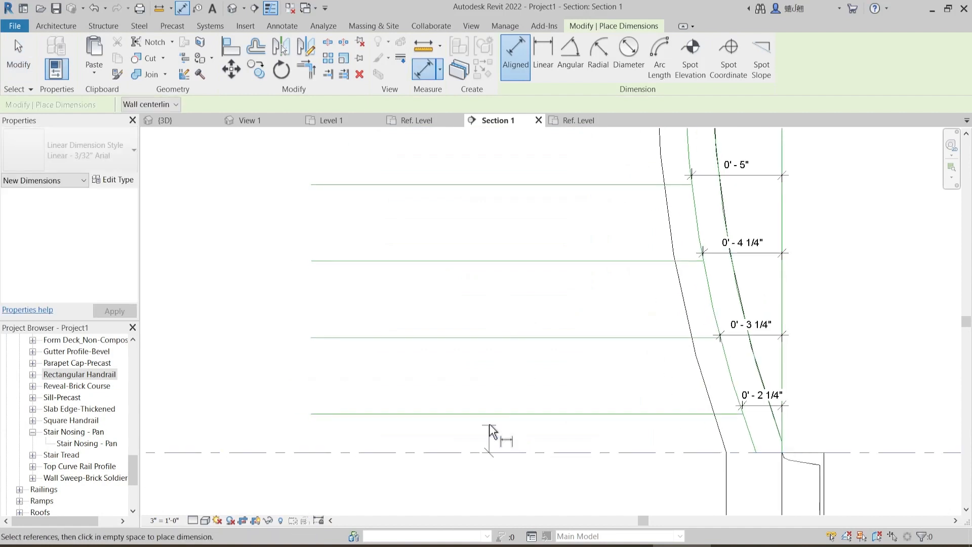
{"action": "left_click", "coordinate": [490, 414]}
{"action": "left_click", "coordinate": [464, 393]}
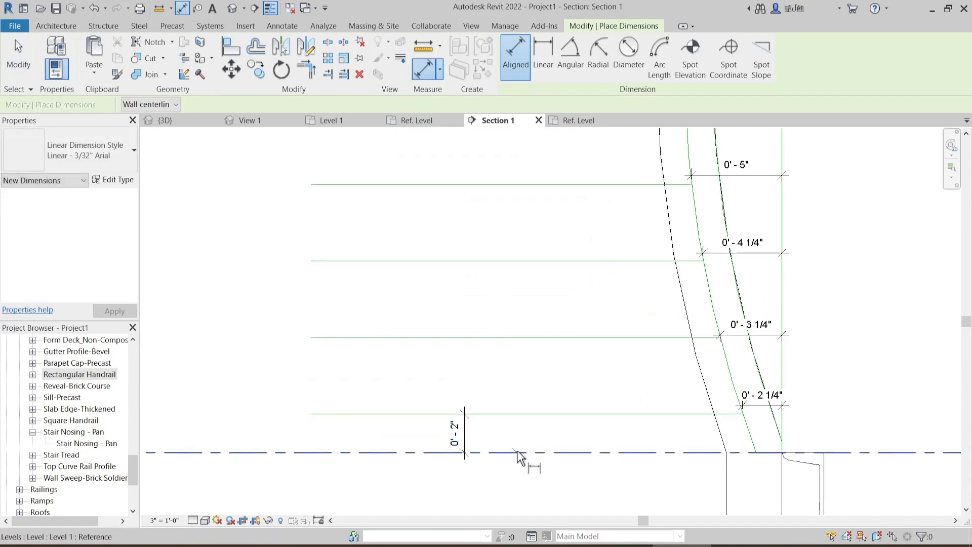
- Add aligned vertical dimensions from Level 1 to the second-lowest horizontal line and between the two lowest horizontal lines
{"action": "left_click", "coordinate": [517, 452]}
{"action": "left_click", "coordinate": [514, 338]}
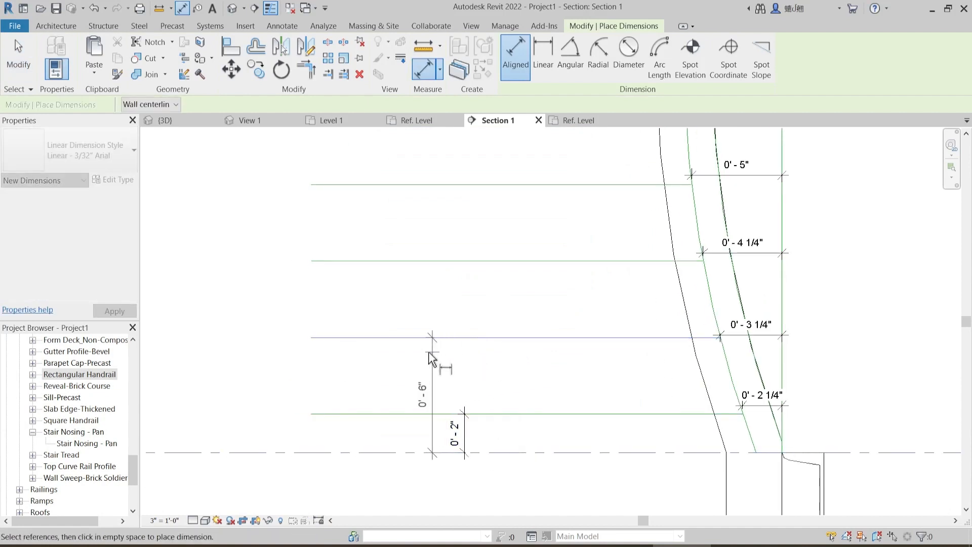
{"action": "left_click", "coordinate": [426, 355]}
{"action": "left_click", "coordinate": [526, 414]}
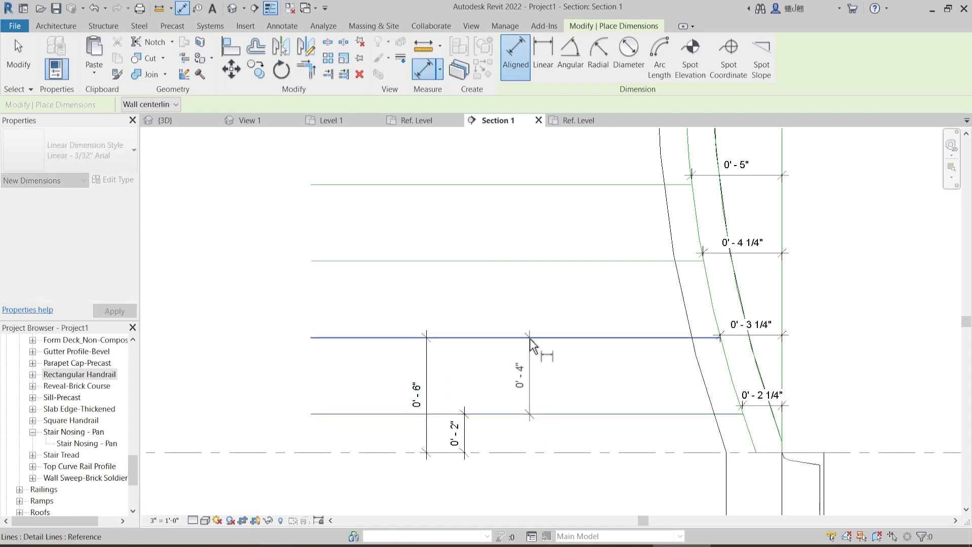
{"action": "left_click", "coordinate": [511, 304]}
- Examine the horizontal lines' vertical spacing and their offsets from the vertical line down to the baluster's base
{"action": "scroll", "coordinate": [564, 402], "scroll_direction": "down", "scroll_amount": 4}
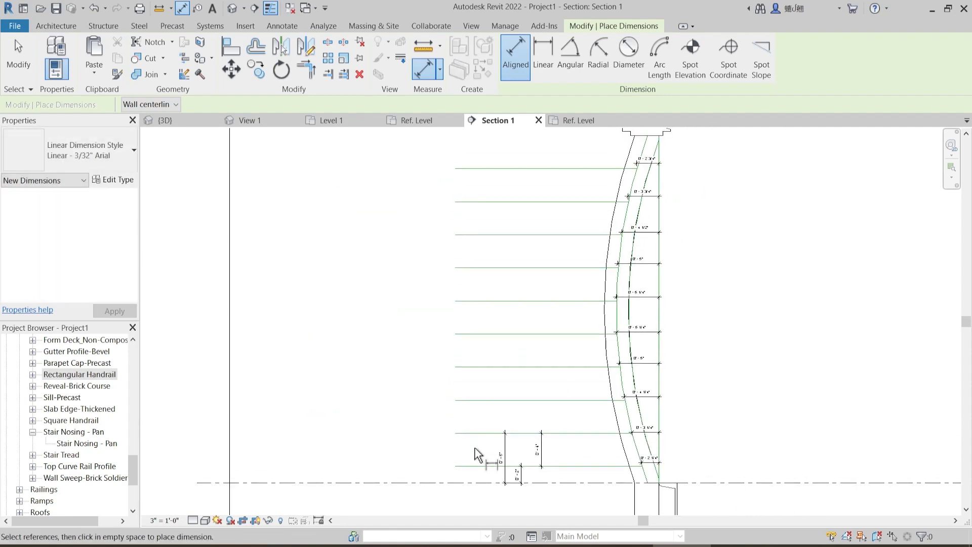
{"action": "scroll", "coordinate": [467, 301], "scroll_direction": "down", "scroll_amount": 2}
{"action": "scroll", "coordinate": [505, 269], "scroll_direction": "up", "scroll_amount": 1}
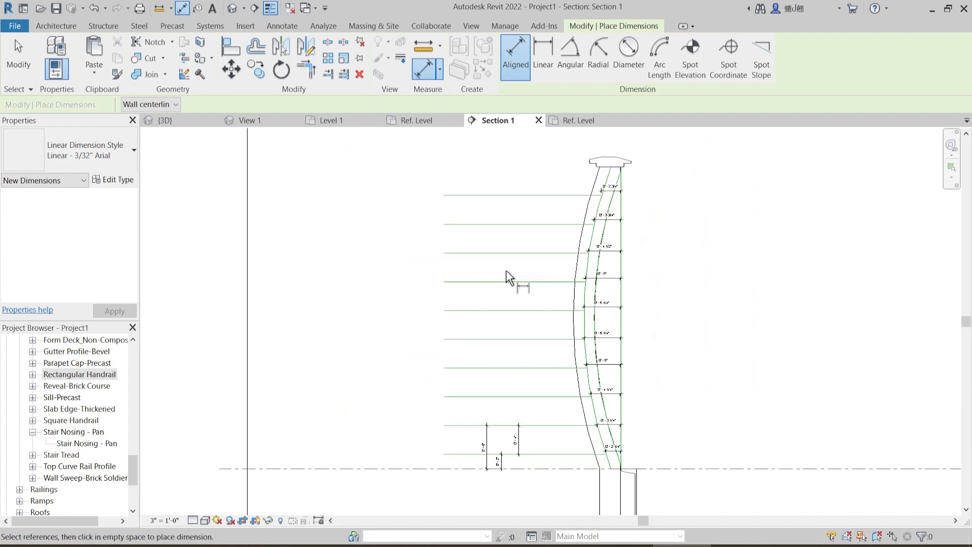
{"action": "scroll", "coordinate": [511, 273], "scroll_direction": "up", "scroll_amount": 3}
{"action": "key", "text": "Escape"}
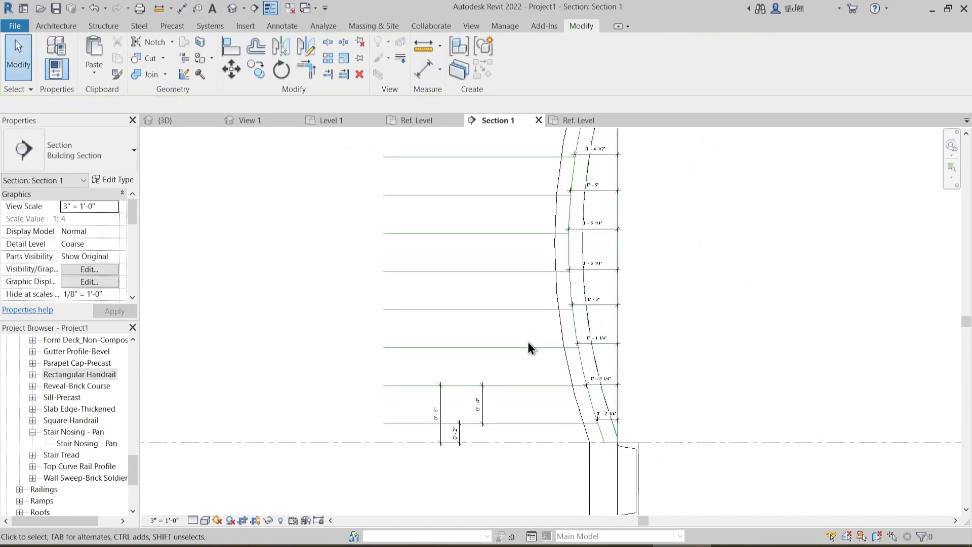
{"action": "middle_click_drag", "start_coordinate": [524, 327], "coordinate": [520, 272]}
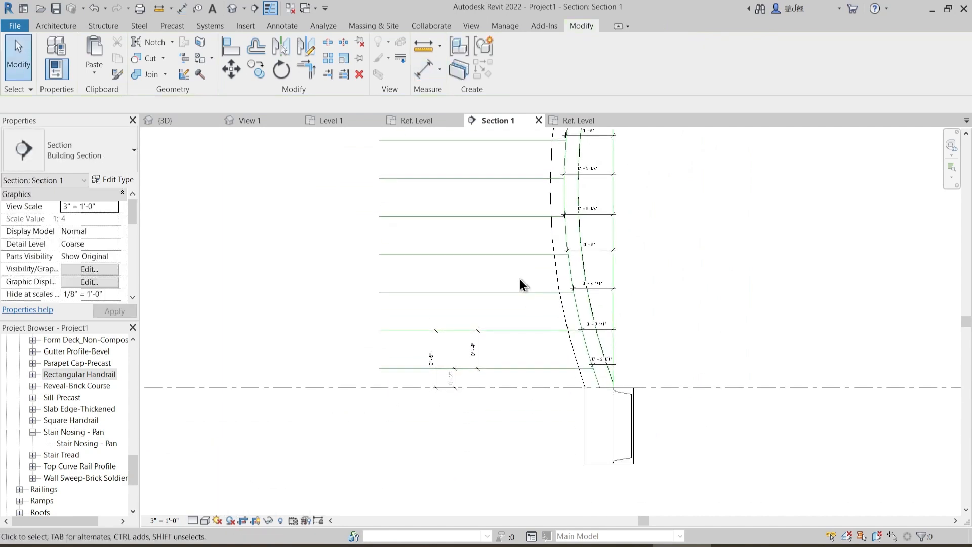
{"action": "scroll", "coordinate": [523, 304], "scroll_direction": "up", "scroll_amount": 1}
{"action": "scroll", "coordinate": [506, 399], "scroll_direction": "up", "scroll_amount": 3}
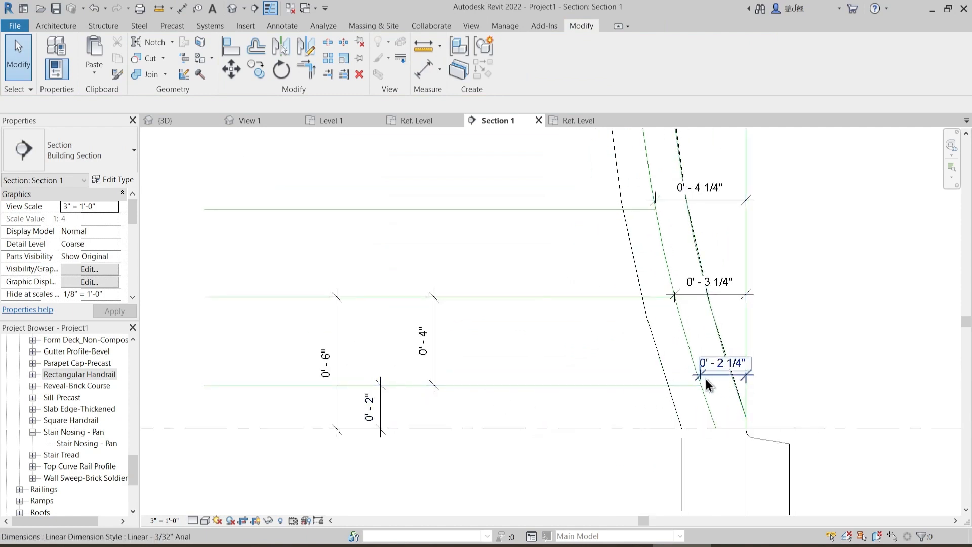
{"action": "middle_click_drag", "start_coordinate": [487, 400], "coordinate": [472, 356]}
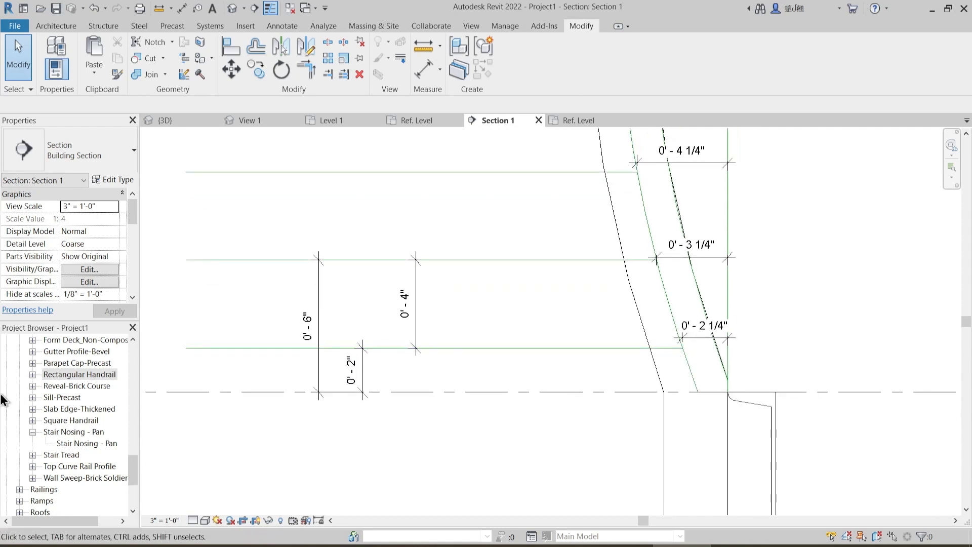
{"action": "middle_click_drag", "start_coordinate": [563, 338], "coordinate": [471, 339]}
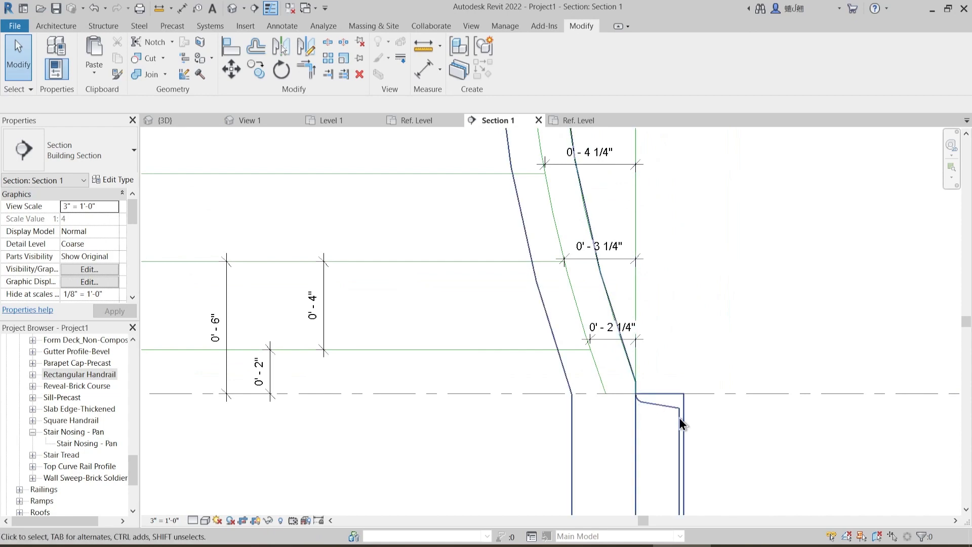
- Open the PTS Railing type's non-continuous rail structure and insert a new rail
{"action": "scroll", "coordinate": [708, 412], "scroll_direction": "down", "scroll_amount": 5}
{"action": "left_click", "coordinate": [936, 416]}
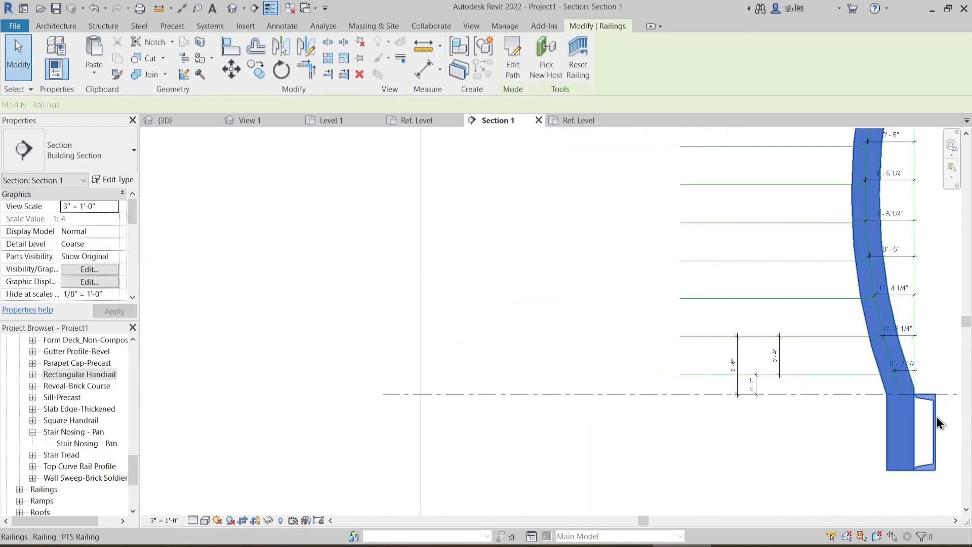
{"action": "left_click", "coordinate": [112, 181]}
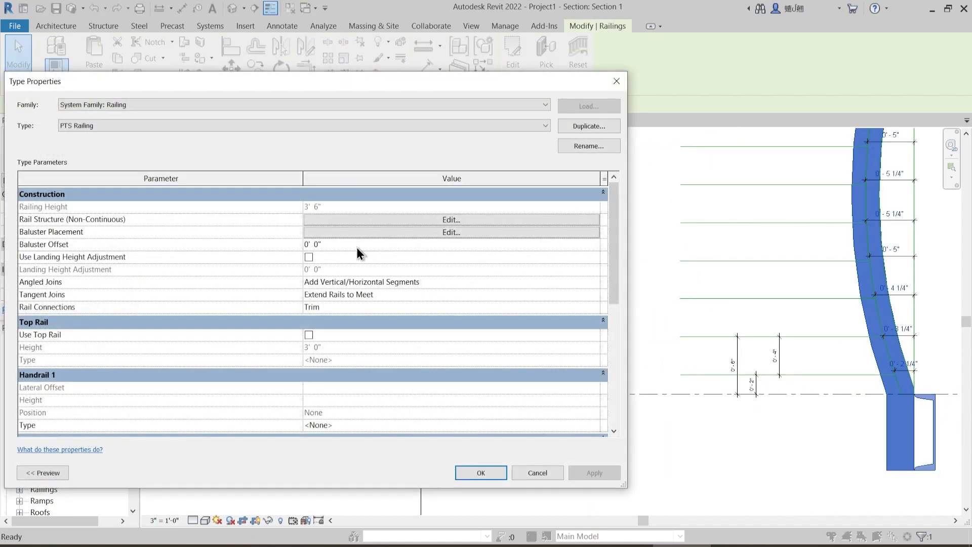
{"action": "left_click", "coordinate": [414, 219]}
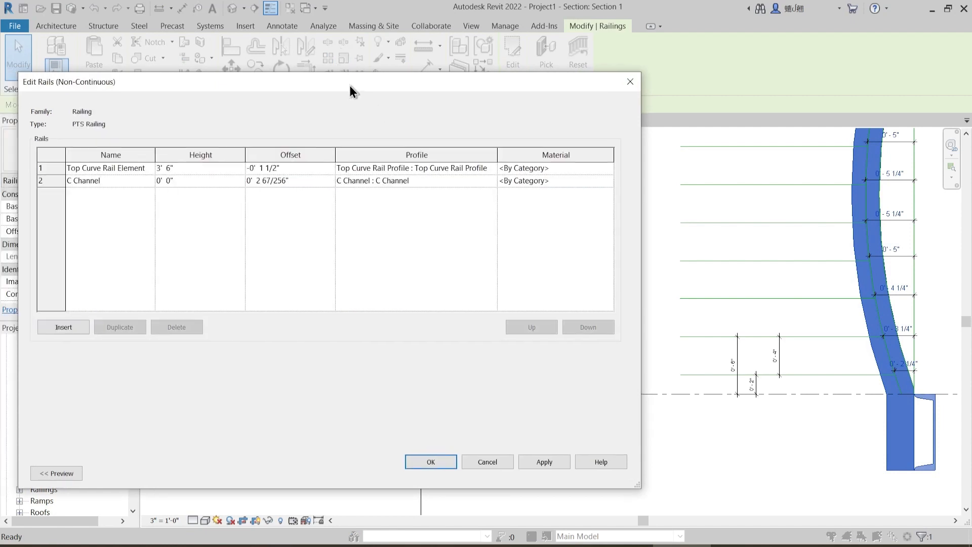
{"action": "left_click", "coordinate": [204, 327]}
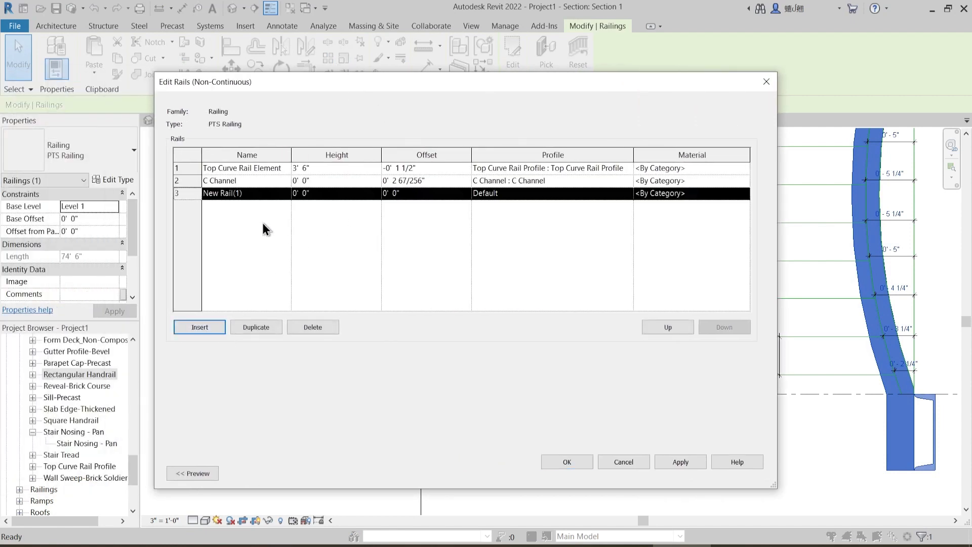
- Name the new rail "I Top Rail" and set its height to 2"
{"action": "left_click", "coordinate": [248, 193]}
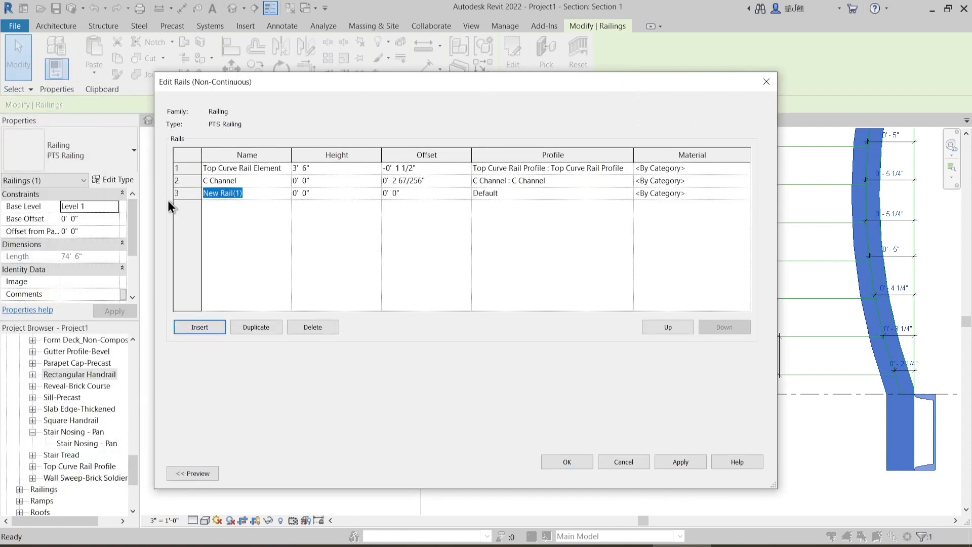
{"action": "type", "text": "T"}
{"action": "key", "text": "BackSpace"}
{"action": "type", "text": "Top  Rai"}
{"action": "key", "text": "BackSpace"}
{"action": "key", "text": "BackSpace"}
{"action": "key", "text": "BackSpace"}
{"action": "key", "text": "BackSpace"}
{"action": "type", "text": "Rail"}
{"action": "key", "text": "Tab"}
{"action": "type", "text": "2\""}
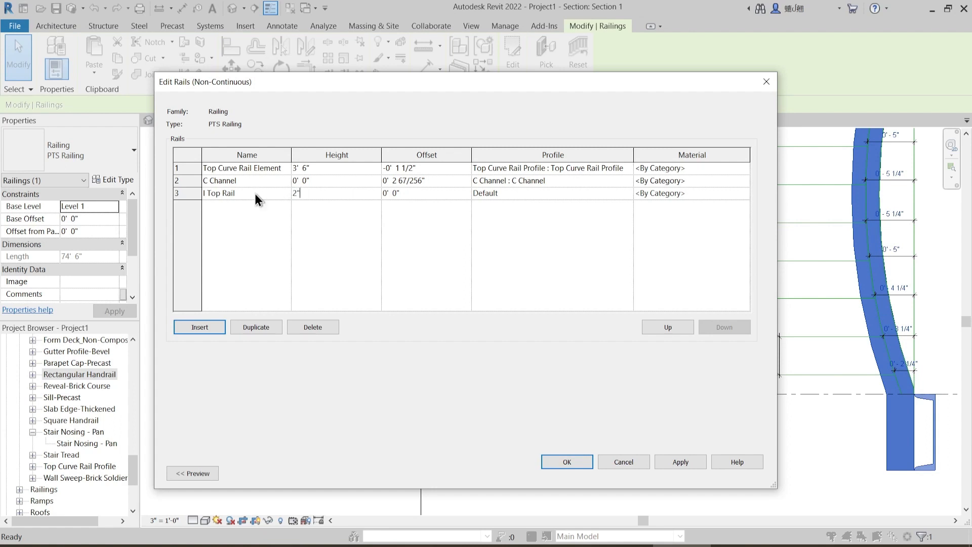
{"action": "key", "text": "Tab"}
- Assign the Rectangular Handrail : 2" x 2" profile to the I Top Rail
{"action": "left_click", "coordinate": [616, 193]}
{"action": "left_click", "coordinate": [626, 194]}
{"action": "scroll", "coordinate": [536, 240], "scroll_direction": "down", "scroll_amount": 3}
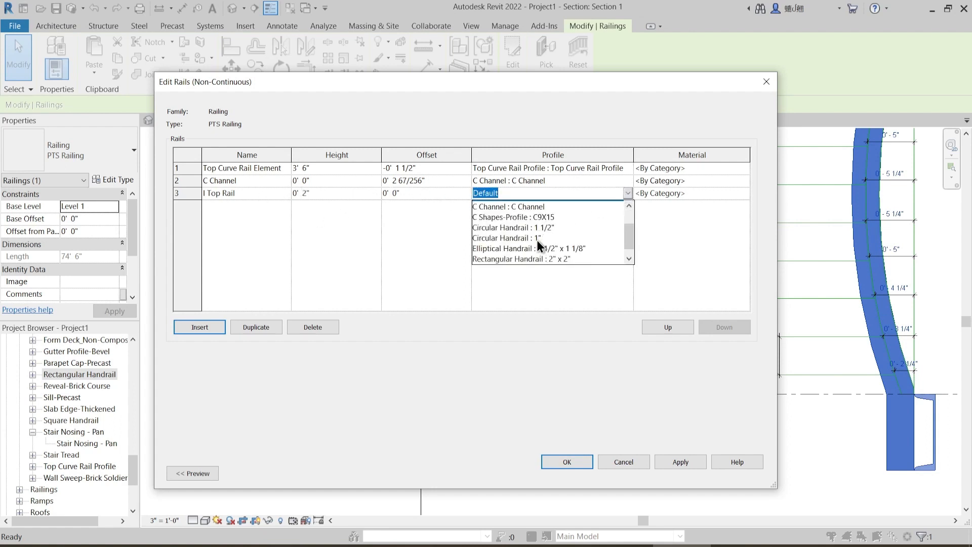
{"action": "left_click", "coordinate": [558, 238]}
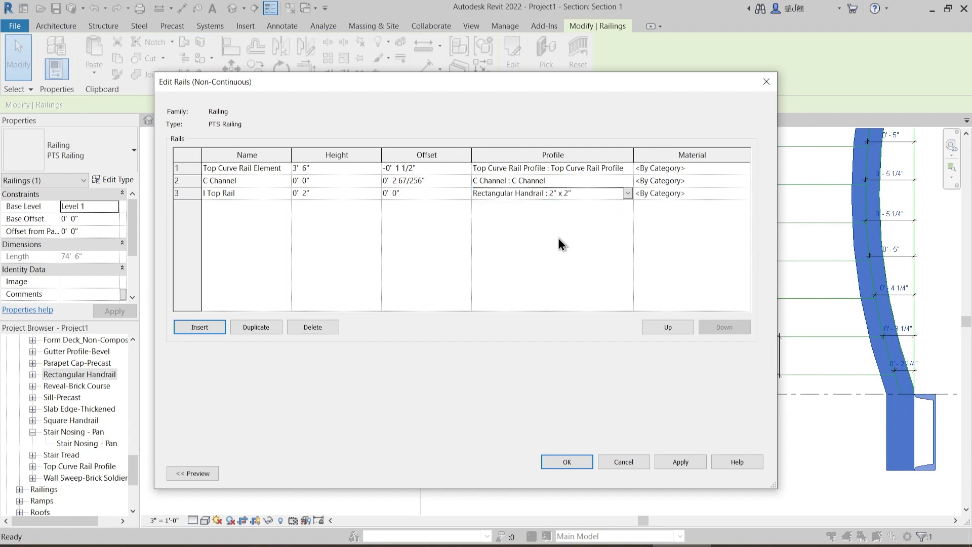
- Apply the rail structure to the PTS Railing type and inspect the new rail at the baluster's base
{"action": "left_click", "coordinate": [688, 462]}
{"action": "left_click", "coordinate": [567, 461]}
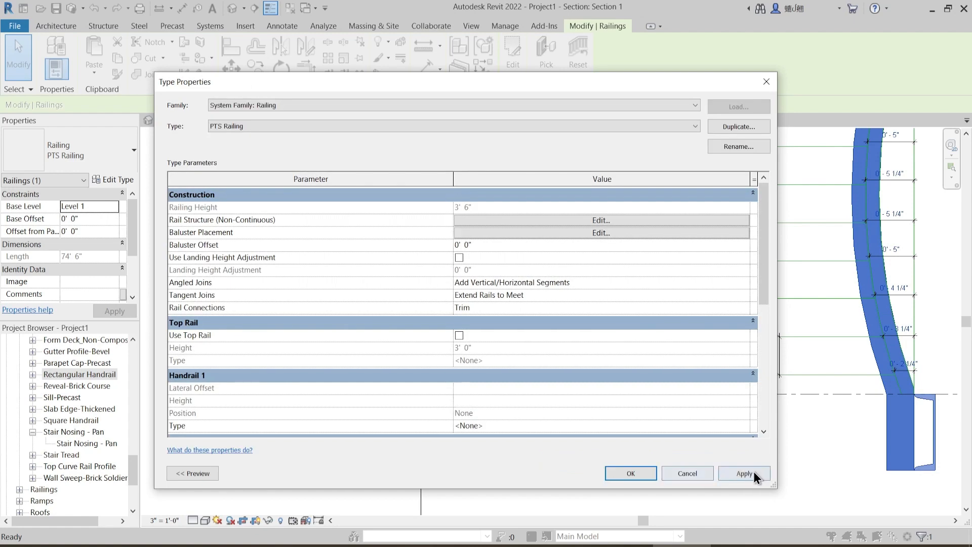
{"action": "left_click", "coordinate": [753, 472]}
{"action": "left_click", "coordinate": [635, 472]}
{"action": "middle_click_drag", "start_coordinate": [673, 440], "coordinate": [375, 419]}
{"action": "left_click", "coordinate": [543, 408]}
{"action": "scroll", "coordinate": [641, 349], "scroll_direction": "up", "scroll_amount": 2}
{"action": "middle_click_drag", "start_coordinate": [678, 375], "coordinate": [734, 326]}
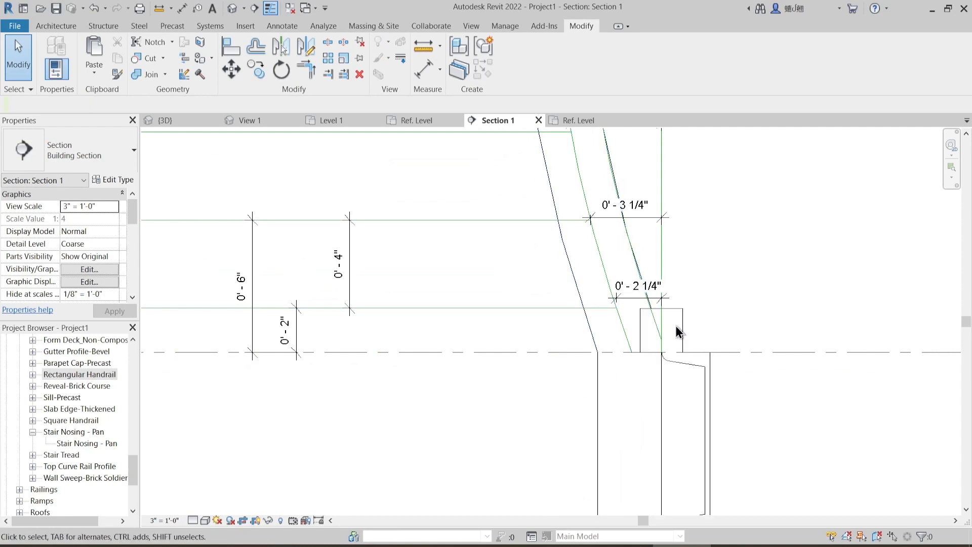
- Duplicate the Rectangular Handrail 2" x 3" profile type and name the copy 3/4" x 2"
{"action": "middle_click_drag", "start_coordinate": [508, 343], "coordinate": [547, 332]}
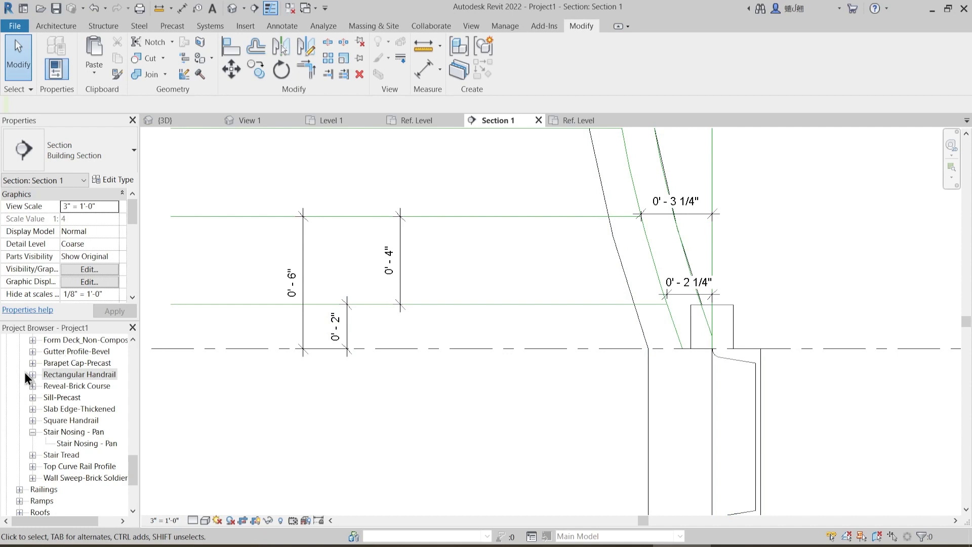
{"action": "double_click", "coordinate": [75, 377]}
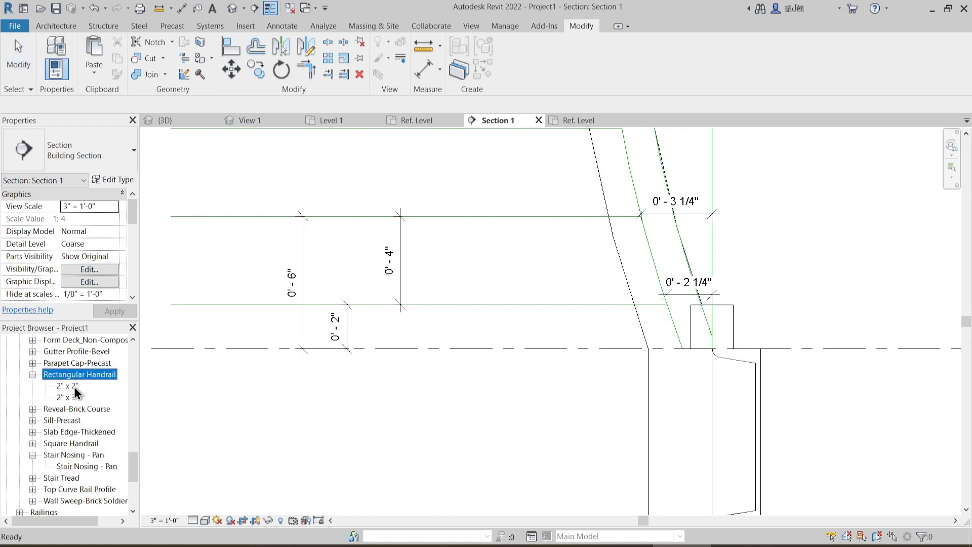
{"action": "right_click", "coordinate": [72, 399]}
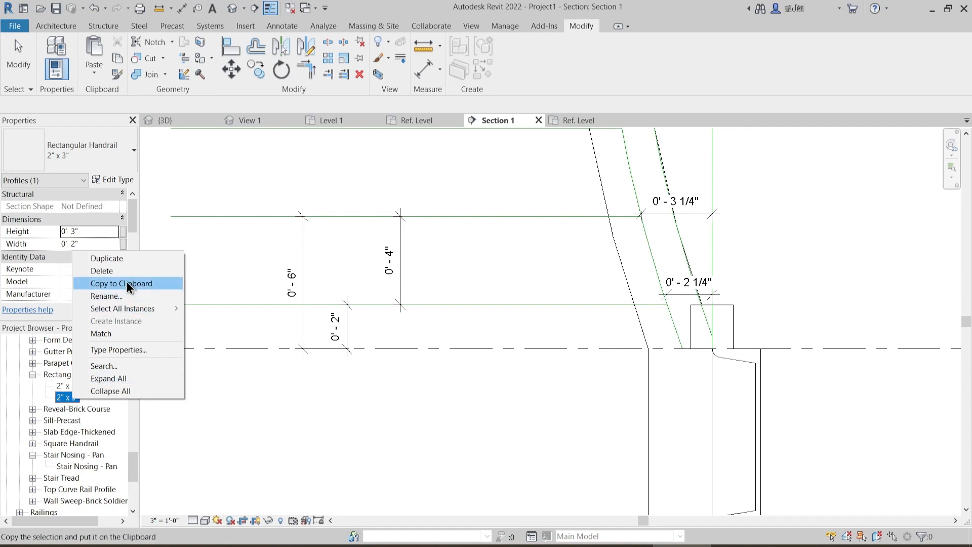
{"action": "left_click", "coordinate": [126, 265]}
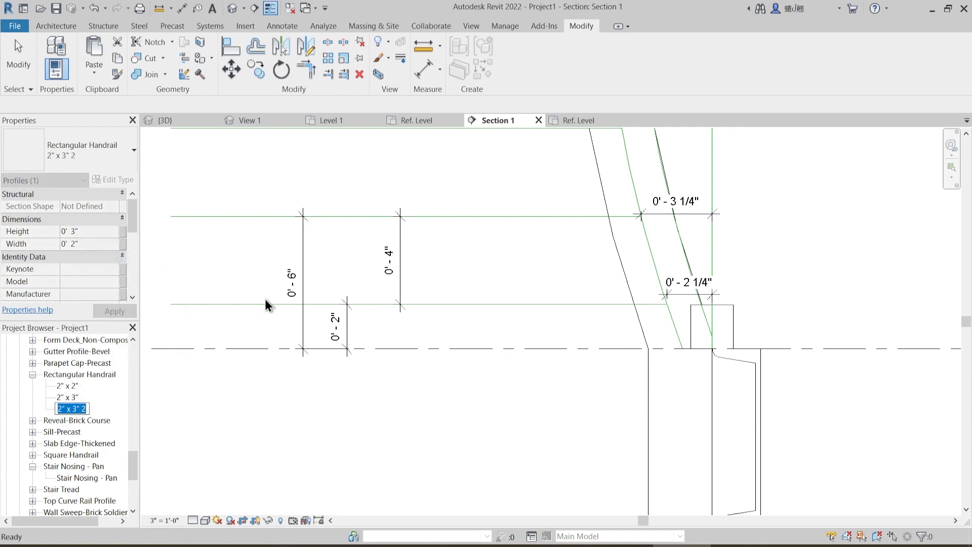
{"action": "type", "text": "3/"}
{"action": "type", "text": "\""}
{"action": "key", "text": "Return"}
- Set the height of the Rectangular Handrail 3/4" x 2" profile type to 0.75" in its type properties
{"action": "right_click", "coordinate": [95, 404]}
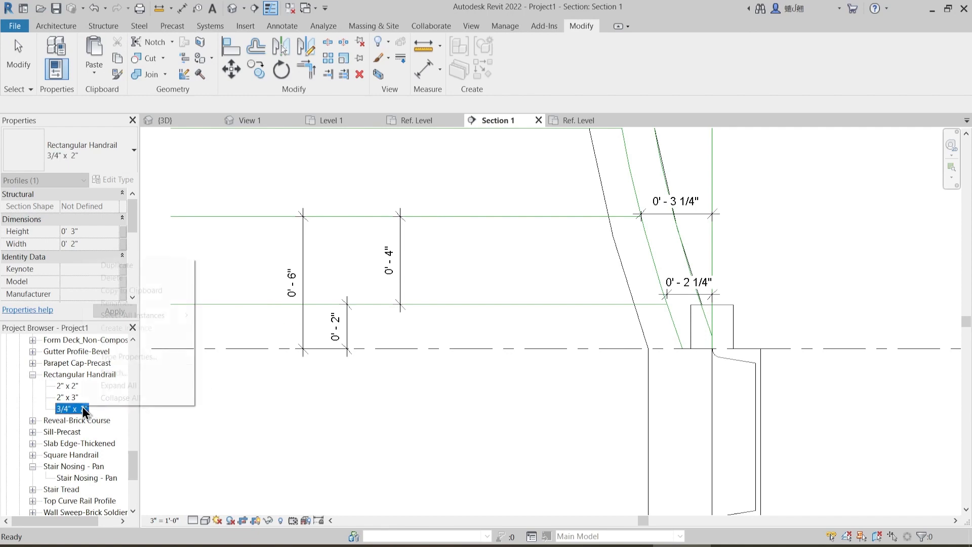
{"action": "left_click", "coordinate": [144, 356]}
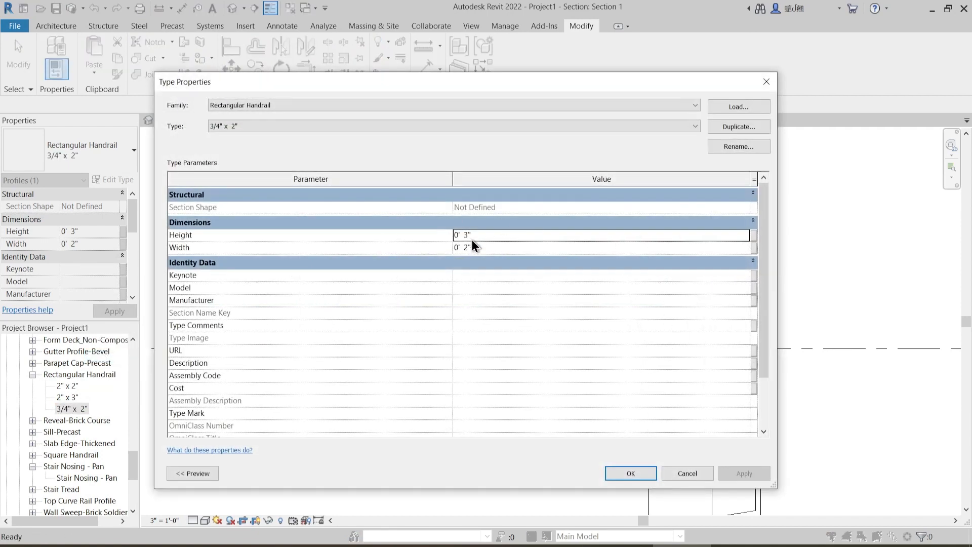
{"action": "triple_click", "coordinate": [464, 237]}
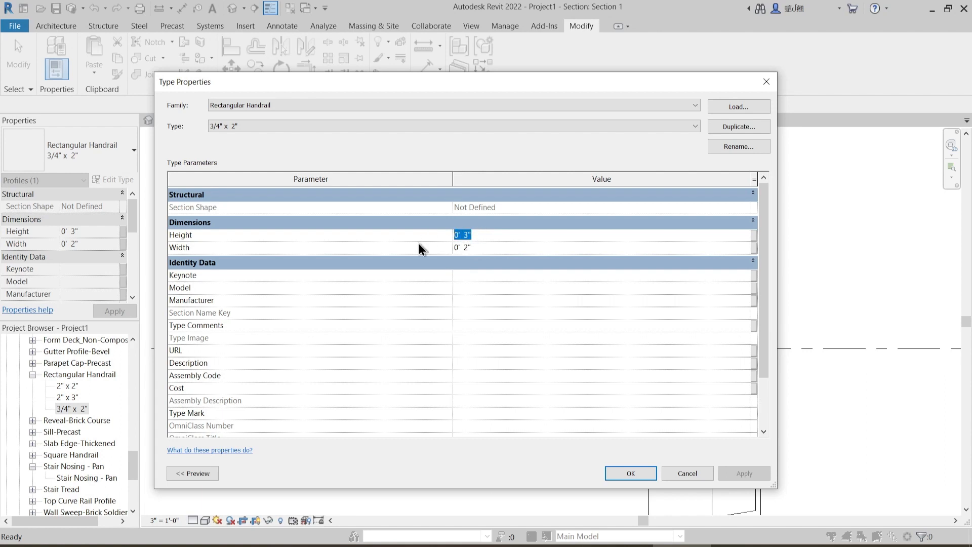
{"action": "type", "text": "3/4\""}
{"action": "key", "text": "Return"}
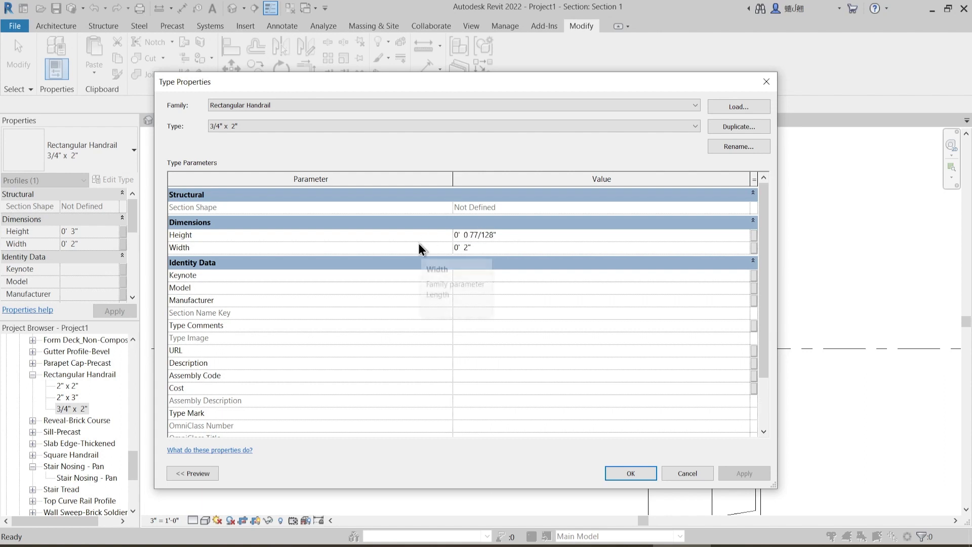
{"action": "left_click", "coordinate": [494, 235]}
{"action": "left_click_drag", "start_coordinate": [494, 235], "coordinate": [395, 247]}
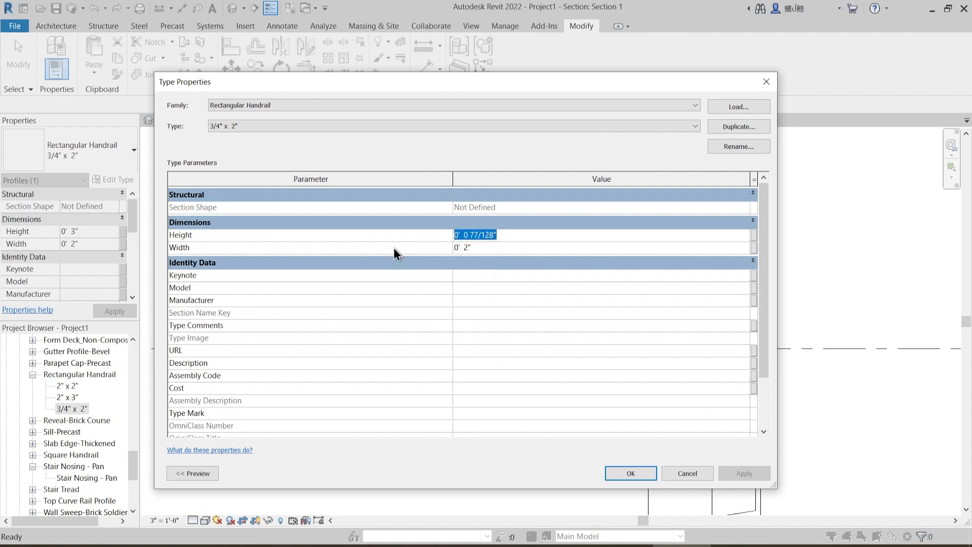
{"action": "type", "text": ".75\""}
{"action": "key", "text": "Return"}
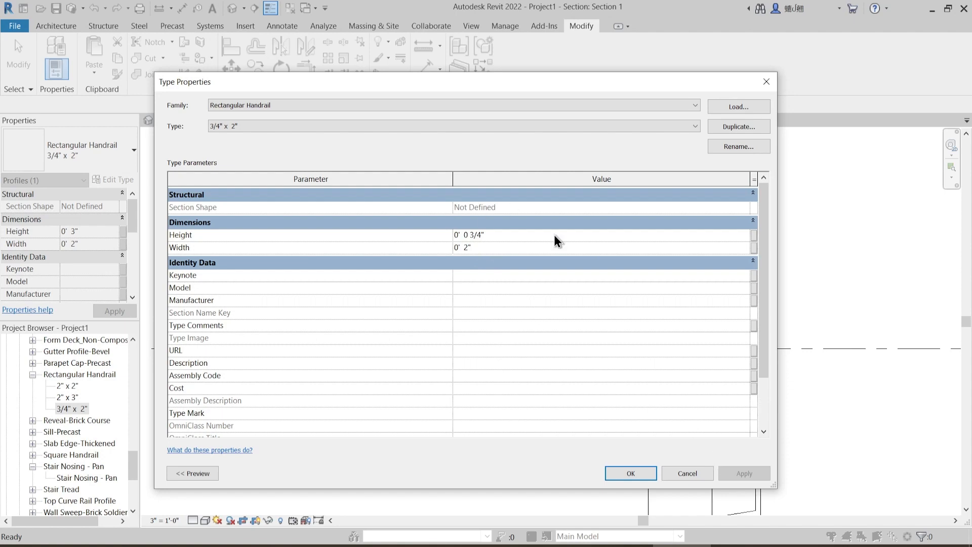
{"action": "left_click", "coordinate": [642, 474]}
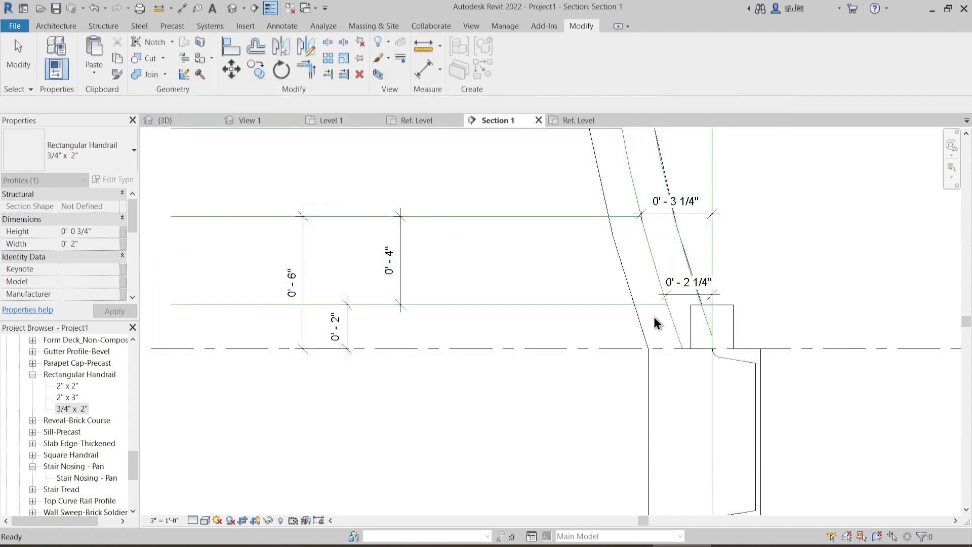
- Open the PTS Railing type's non-continuous rail structure and set the I Top Rail height to 2.375"
{"action": "left_click", "coordinate": [605, 343]}
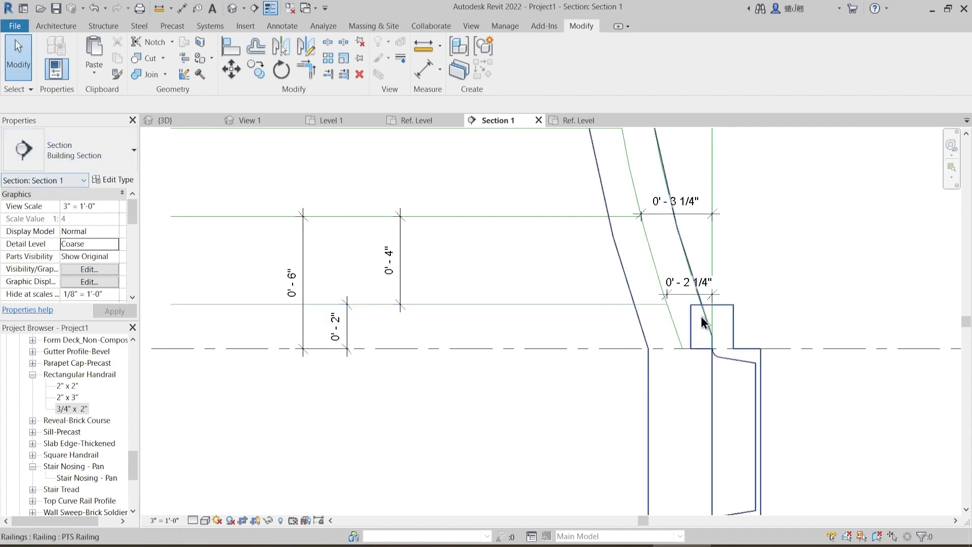
{"action": "left_click", "coordinate": [755, 379]}
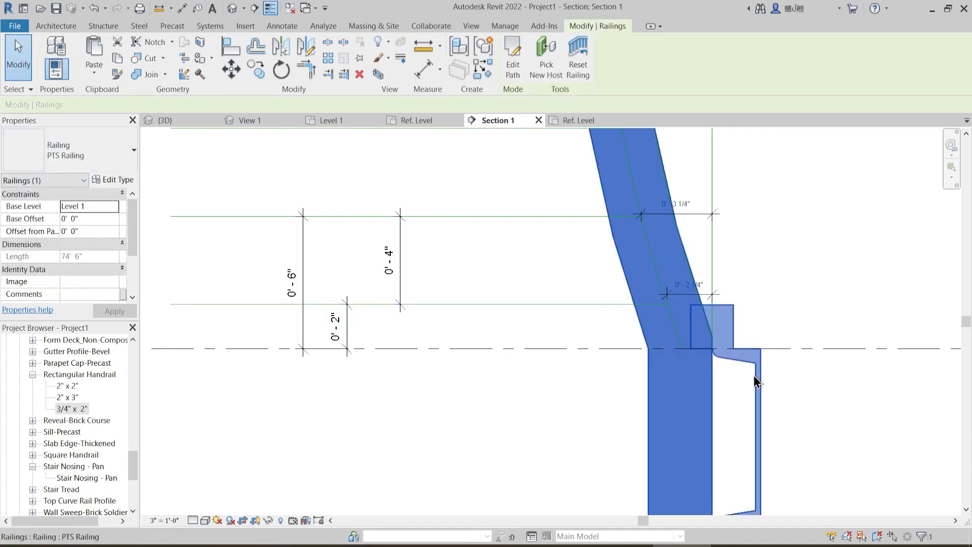
{"action": "left_click", "coordinate": [112, 180]}
{"action": "left_click", "coordinate": [554, 221]}
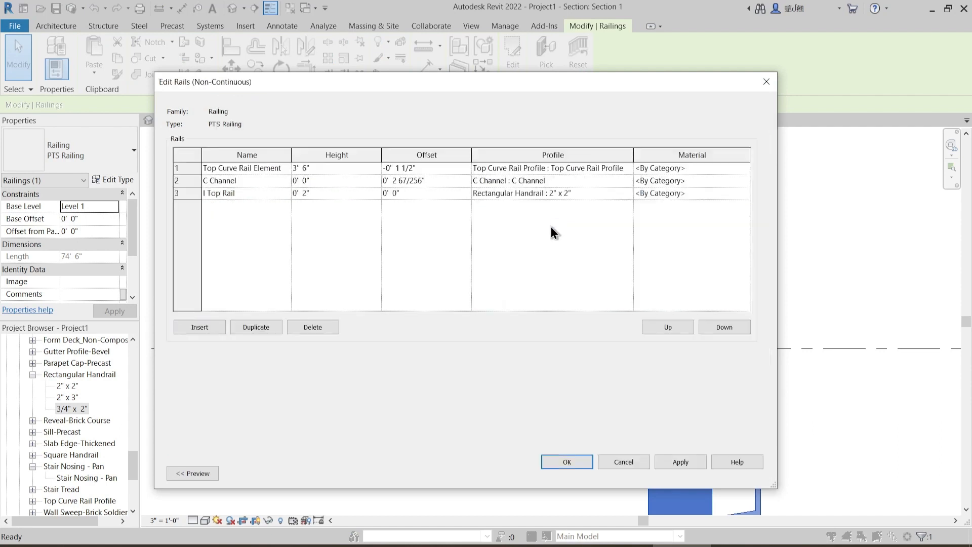
{"action": "left_click", "coordinate": [311, 195]}
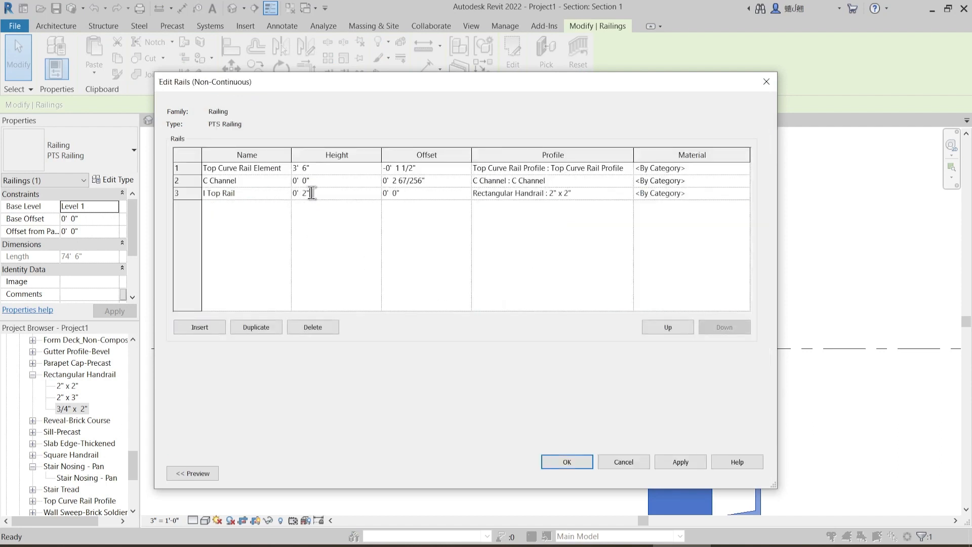
{"action": "left_click_drag", "start_coordinate": [315, 192], "coordinate": [273, 200]}
{"action": "type", "text": "2.375\""}
{"action": "key", "text": "Tab"}
{"action": "left_click", "coordinate": [401, 193]}
- Assign the Rectangular Handrail : 3/4" x 2" profile to the I Top Rail and apply it to the railing type
{"action": "left_click", "coordinate": [630, 193]}
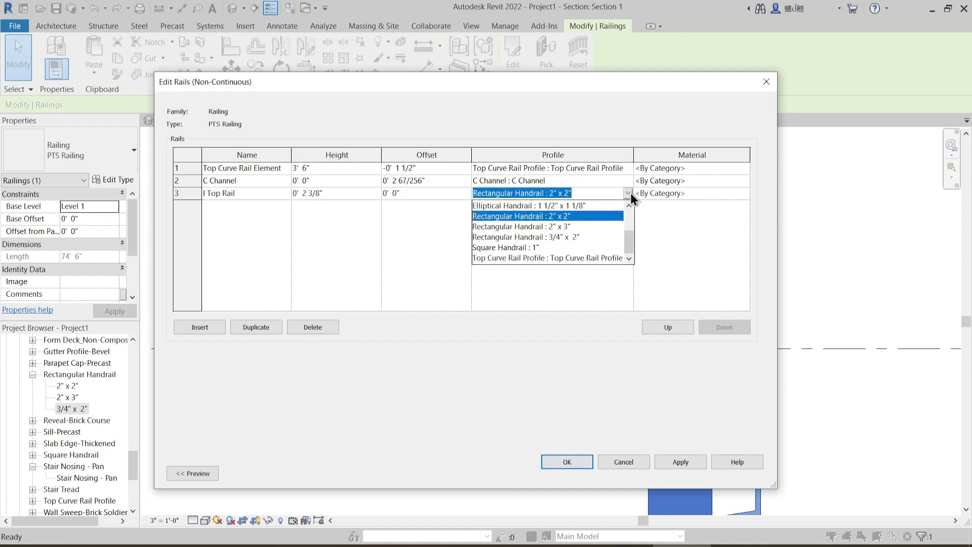
{"action": "left_click", "coordinate": [554, 235]}
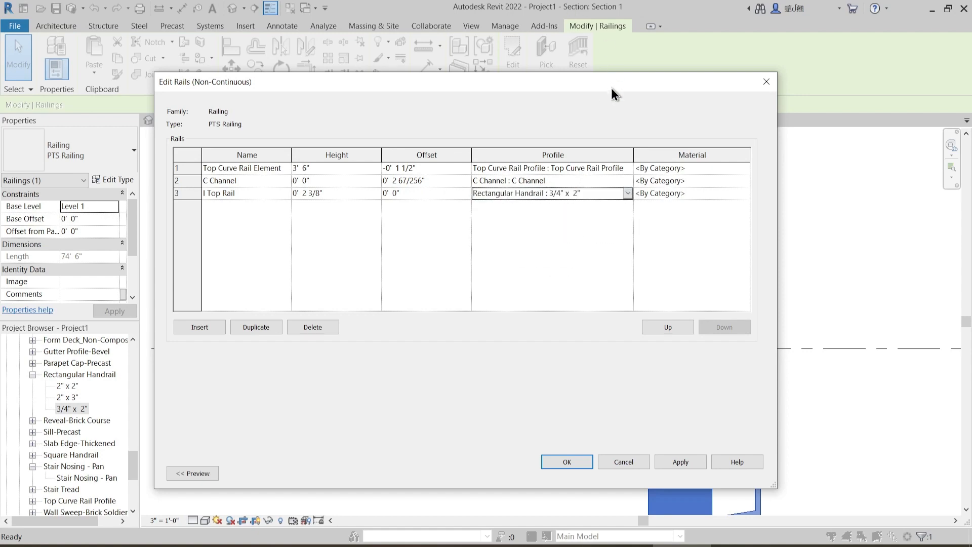
{"action": "left_click_drag", "start_coordinate": [611, 87], "coordinate": [238, 42]}
{"action": "left_click", "coordinate": [310, 419]}
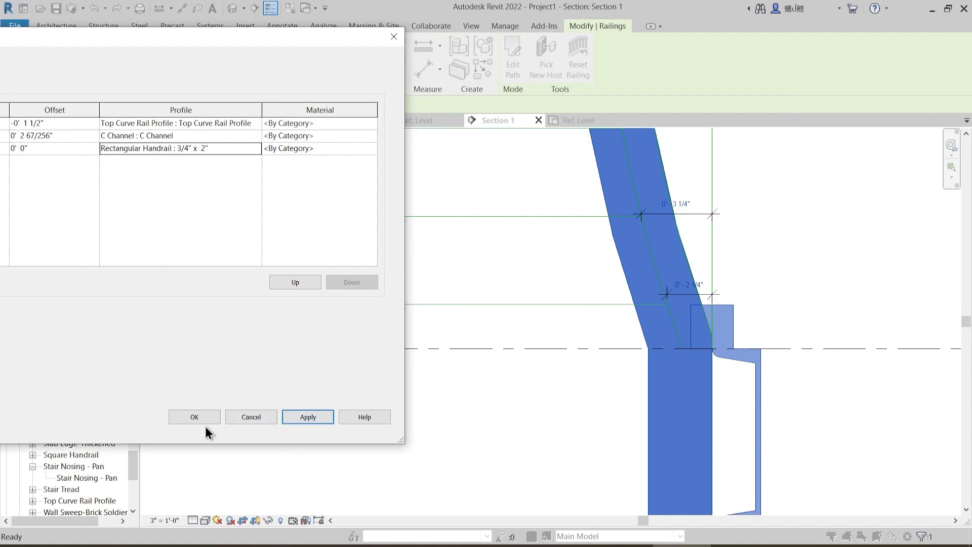
{"action": "left_click", "coordinate": [205, 426]}
{"action": "left_click", "coordinate": [368, 426]}
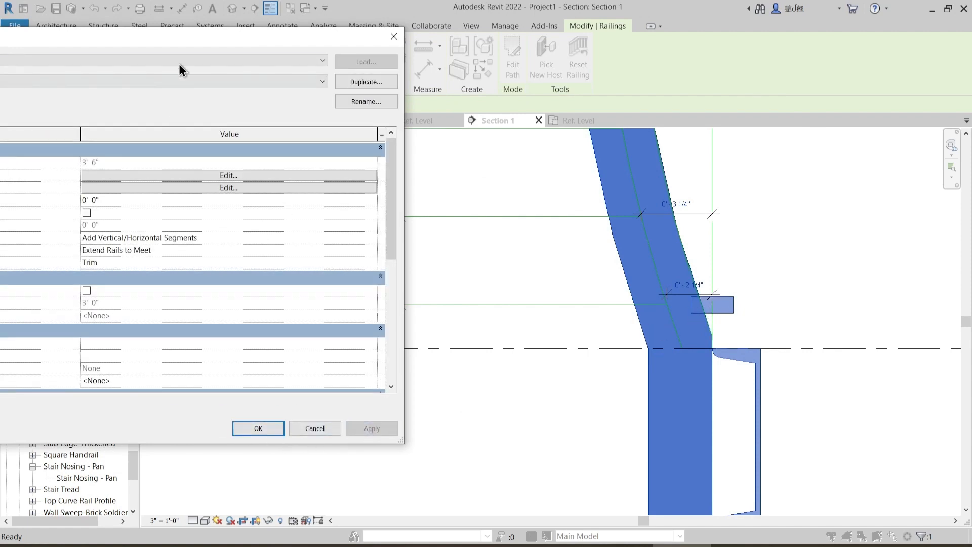
- Set the I Top Rail offset to -2.25" in the rail structure and apply the change to the PTS Railing type
{"action": "left_click_drag", "start_coordinate": [192, 40], "coordinate": [418, 40]}
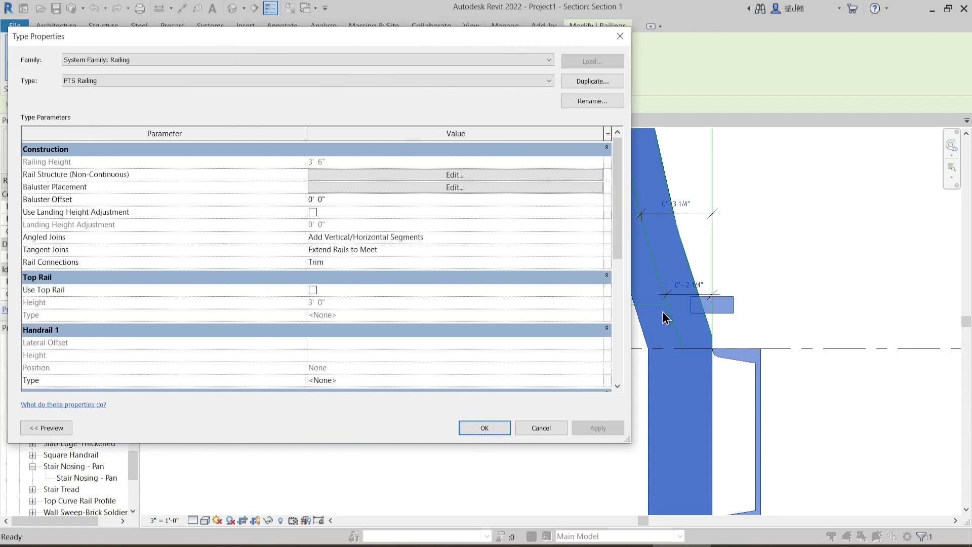
{"action": "left_click", "coordinate": [439, 175]}
{"action": "left_click", "coordinate": [259, 146]}
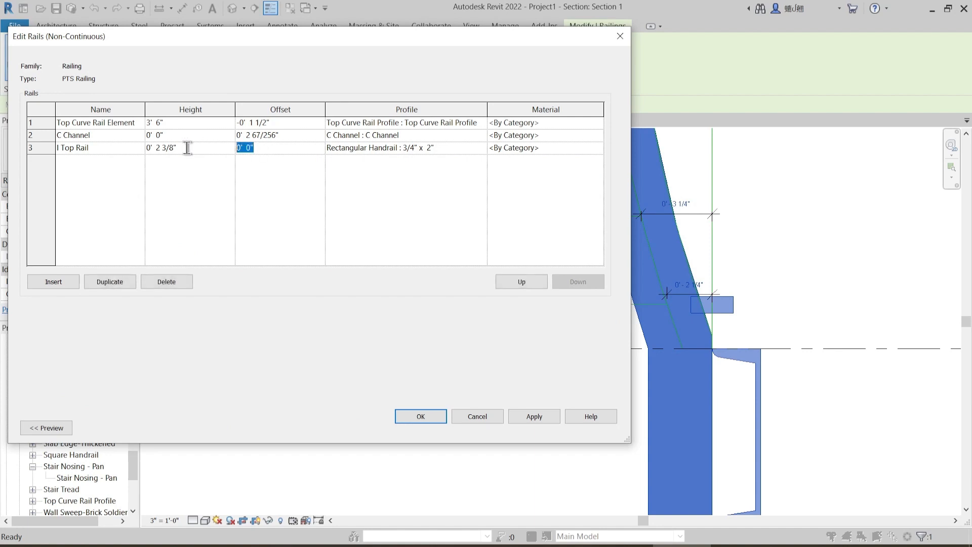
{"action": "type", "text": "-2.25"}
{"action": "key", "text": "Tab"}
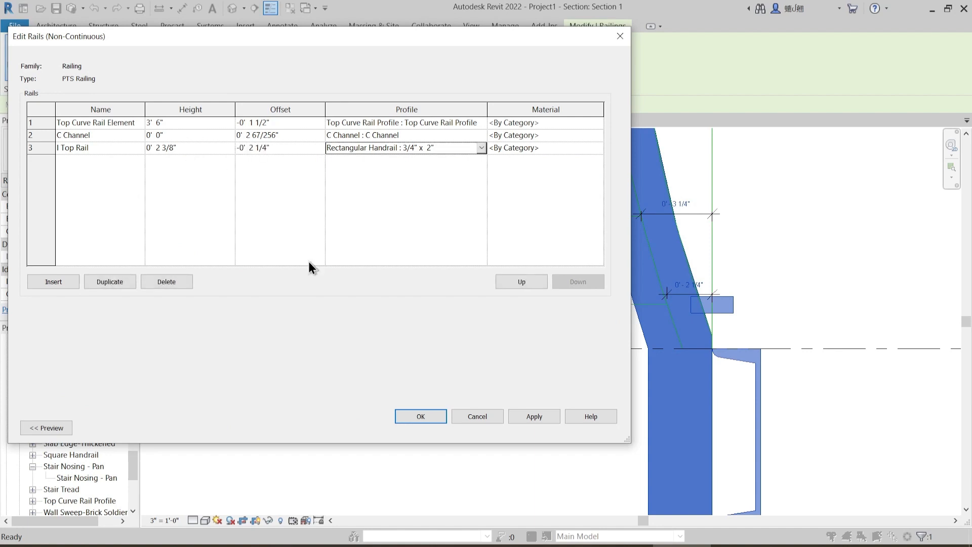
{"action": "left_click", "coordinate": [520, 416]}
{"action": "left_click", "coordinate": [430, 417]}
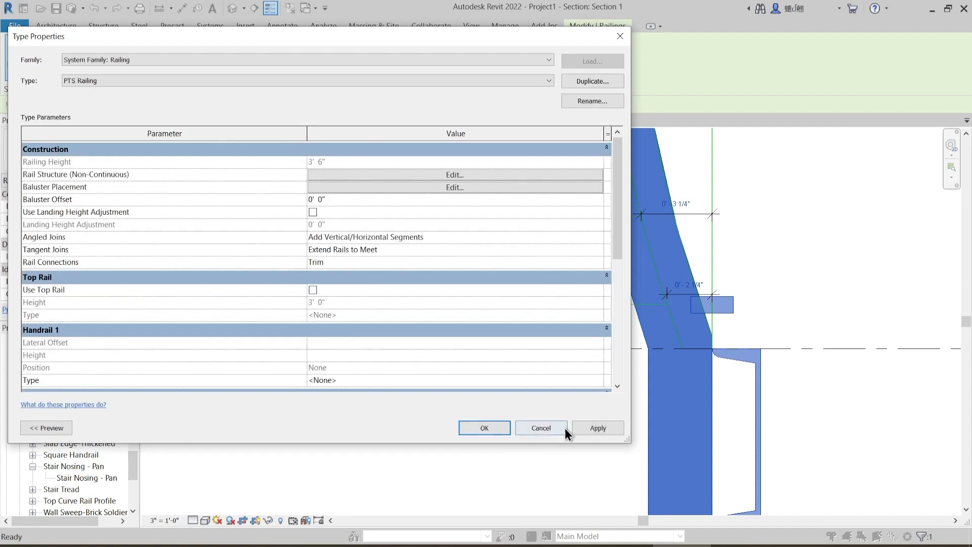
{"action": "left_click", "coordinate": [597, 429]}
{"action": "left_click", "coordinate": [485, 427]}
{"action": "left_click", "coordinate": [545, 419]}
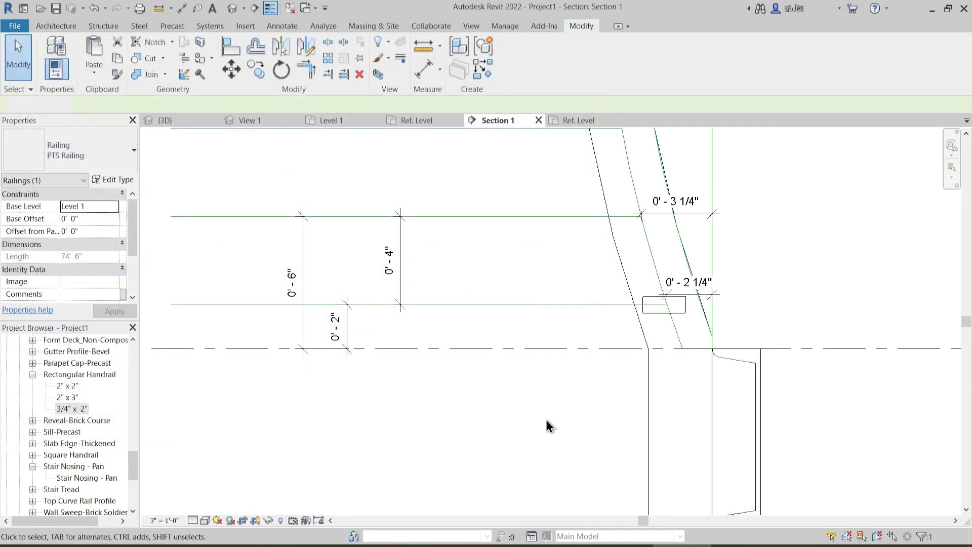
- Examine the I Top Rail's position at the baluster base and the height and offset dimensions along the curve
{"action": "scroll", "coordinate": [562, 401], "scroll_direction": "down", "scroll_amount": 1}
{"action": "middle_click_drag", "start_coordinate": [614, 370], "coordinate": [491, 390]}
{"action": "scroll", "coordinate": [511, 354], "scroll_direction": "up", "scroll_amount": 3}
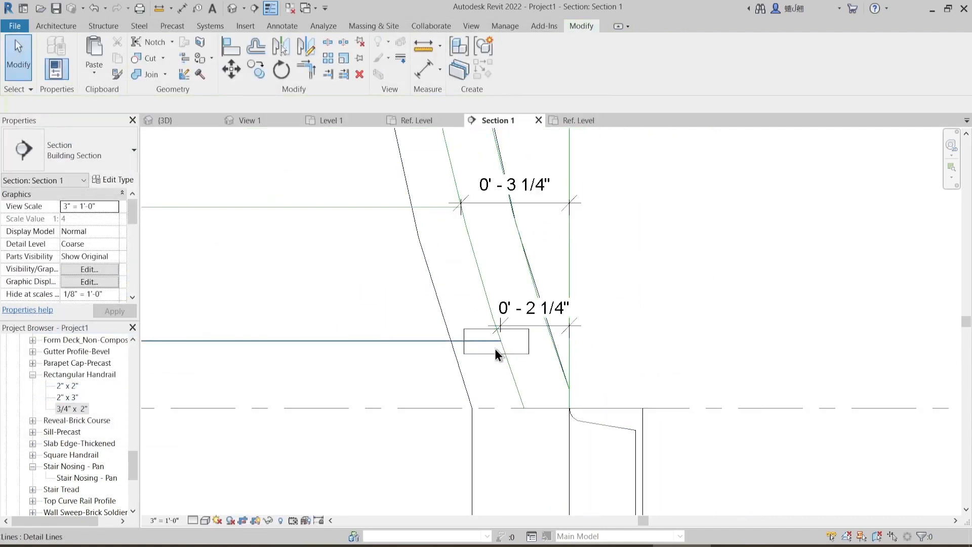
{"action": "scroll", "coordinate": [504, 347], "scroll_direction": "down", "scroll_amount": 1}
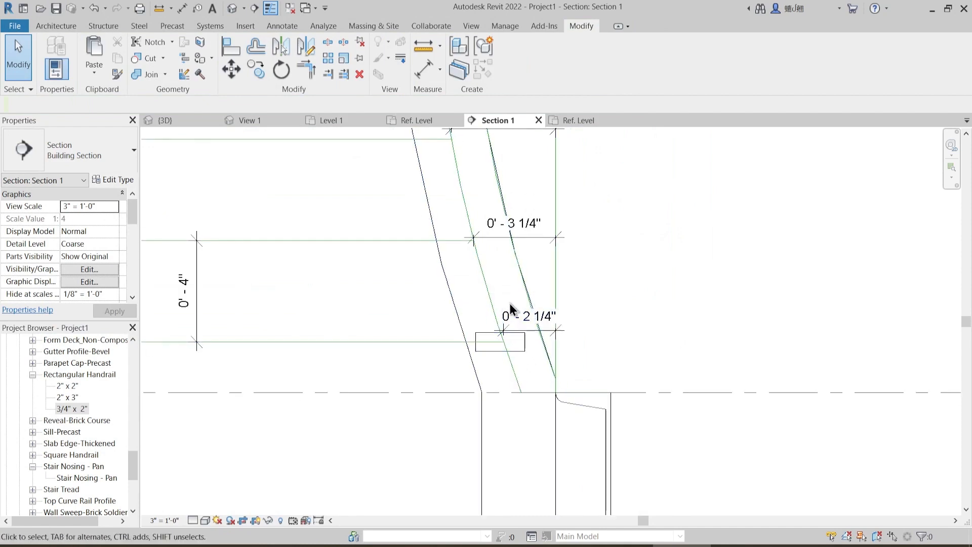
{"action": "scroll", "coordinate": [511, 331], "scroll_direction": "down", "scroll_amount": 2}
{"action": "scroll", "coordinate": [511, 331], "scroll_direction": "down", "scroll_amount": 4}
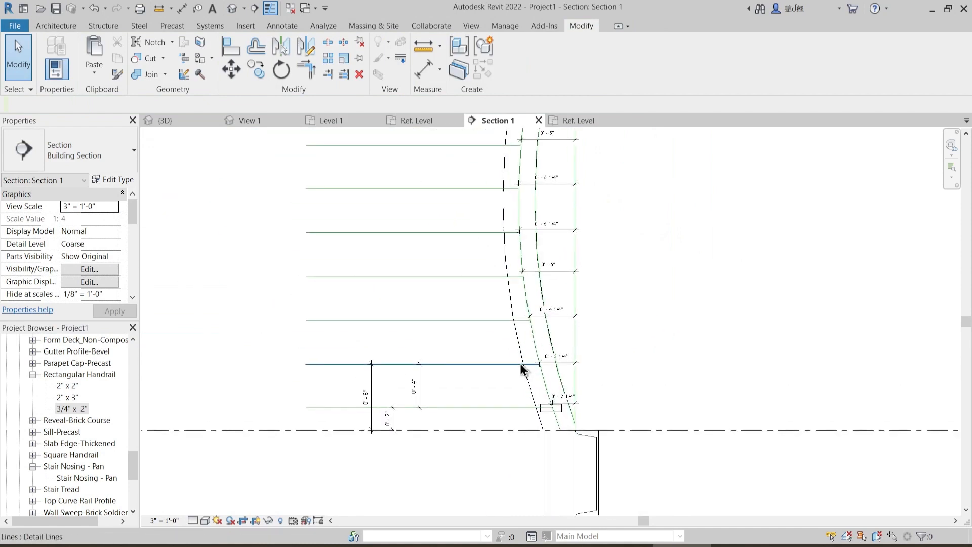
{"action": "middle_click_drag", "start_coordinate": [474, 282], "coordinate": [606, 401]}
{"action": "scroll", "coordinate": [572, 378], "scroll_direction": "up", "scroll_amount": 3}
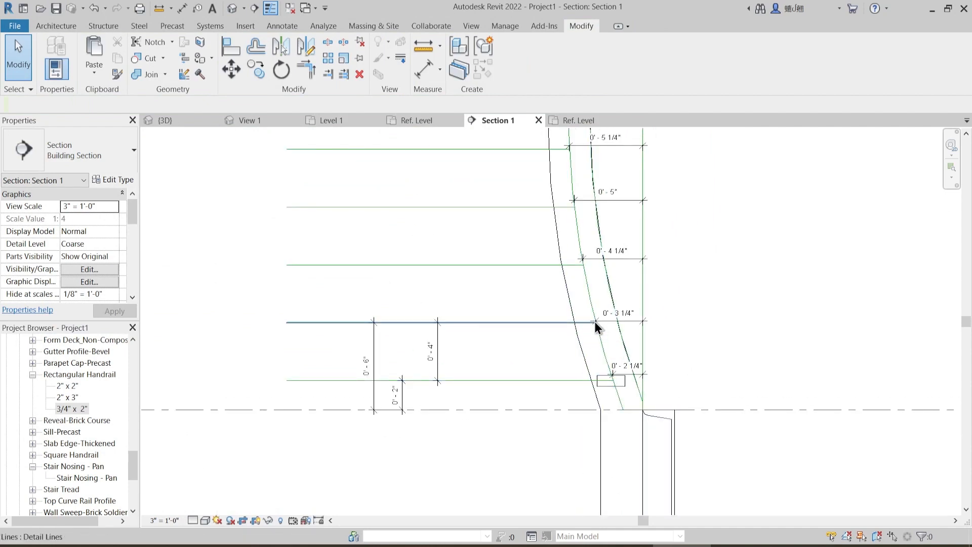
{"action": "middle_click_drag", "start_coordinate": [595, 324], "coordinate": [523, 336]}
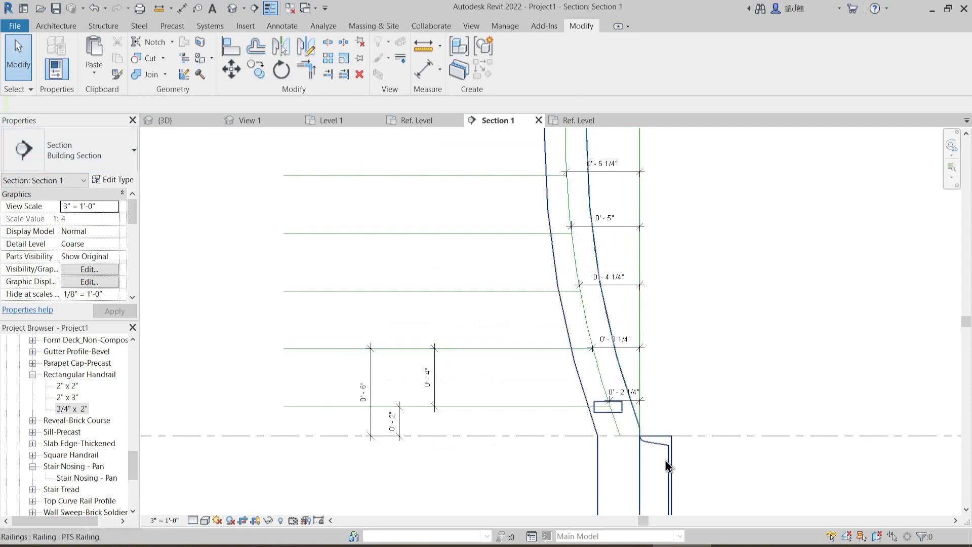
{"action": "scroll", "coordinate": [653, 446], "scroll_direction": "down", "scroll_amount": 1}
{"action": "middle_click_drag", "start_coordinate": [611, 307], "coordinate": [636, 293]}
{"action": "scroll", "coordinate": [618, 243], "scroll_direction": "down", "scroll_amount": 1}
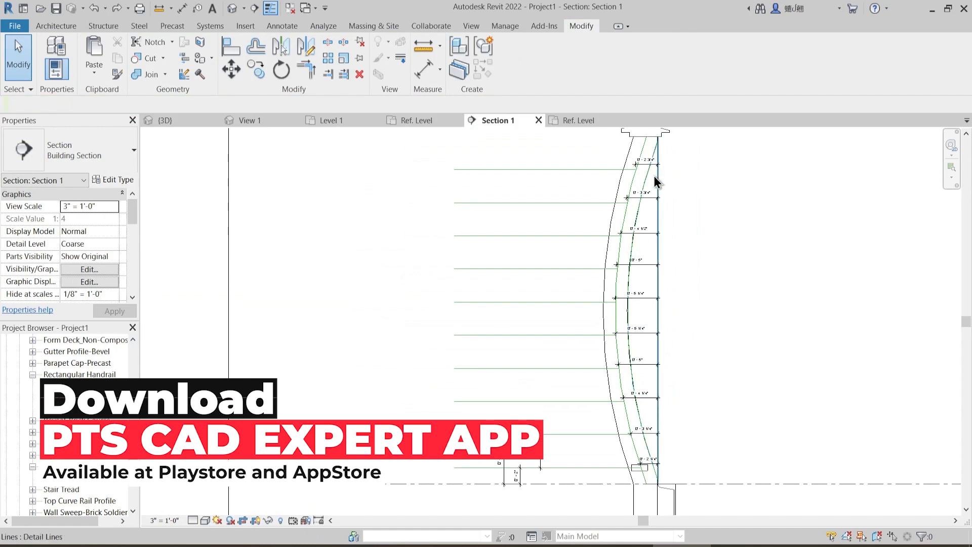
{"action": "middle_click_drag", "start_coordinate": [646, 319], "coordinate": [657, 261]}
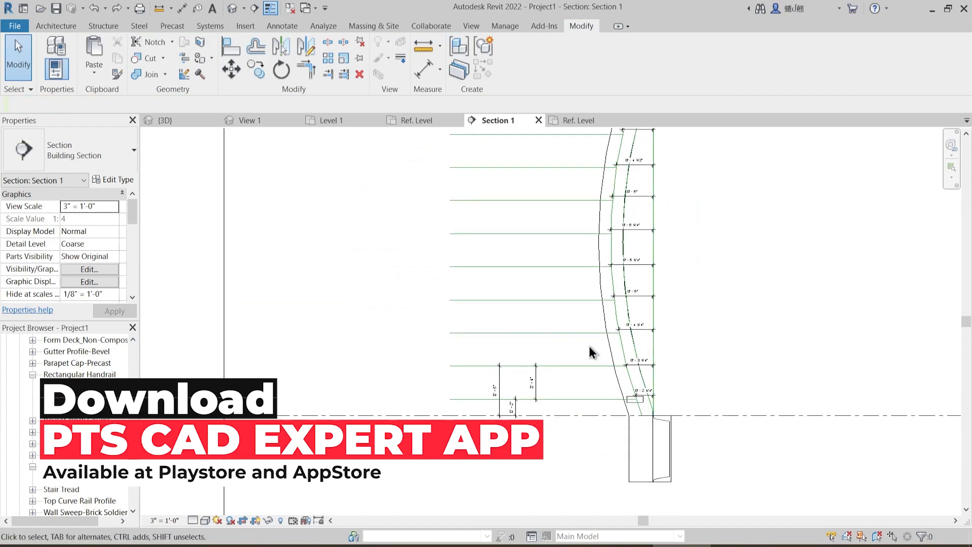
{"action": "middle_click_drag", "start_coordinate": [590, 347], "coordinate": [591, 423]}
{"action": "middle_click_drag", "start_coordinate": [591, 285], "coordinate": [600, 249]}
{"action": "middle_click_drag", "start_coordinate": [547, 343], "coordinate": [548, 286]}
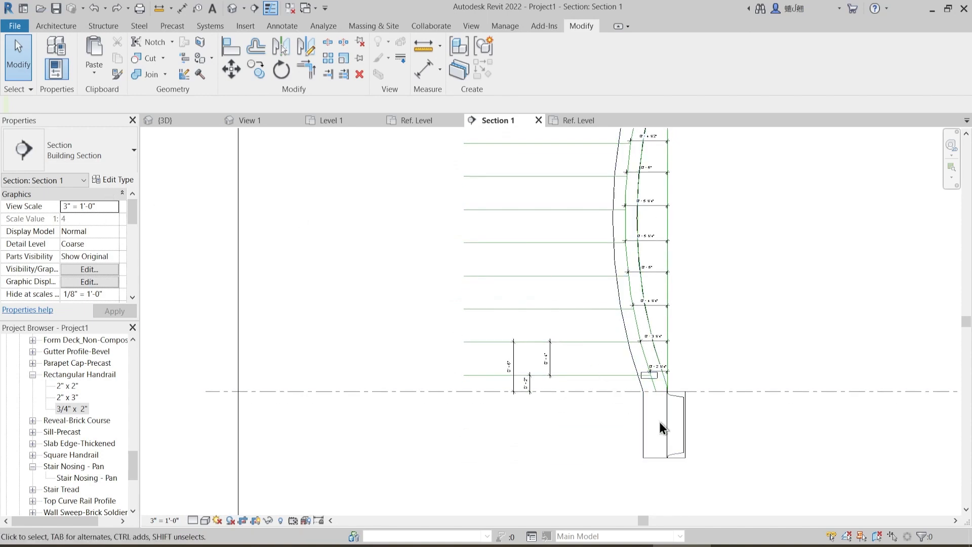
- Open the PTS Railing type's non-continuous rail structure and insert eight new rails below the I Top Rail
{"action": "left_click", "coordinate": [683, 426]}
{"action": "middle_click_drag", "start_coordinate": [507, 436], "coordinate": [698, 412]}
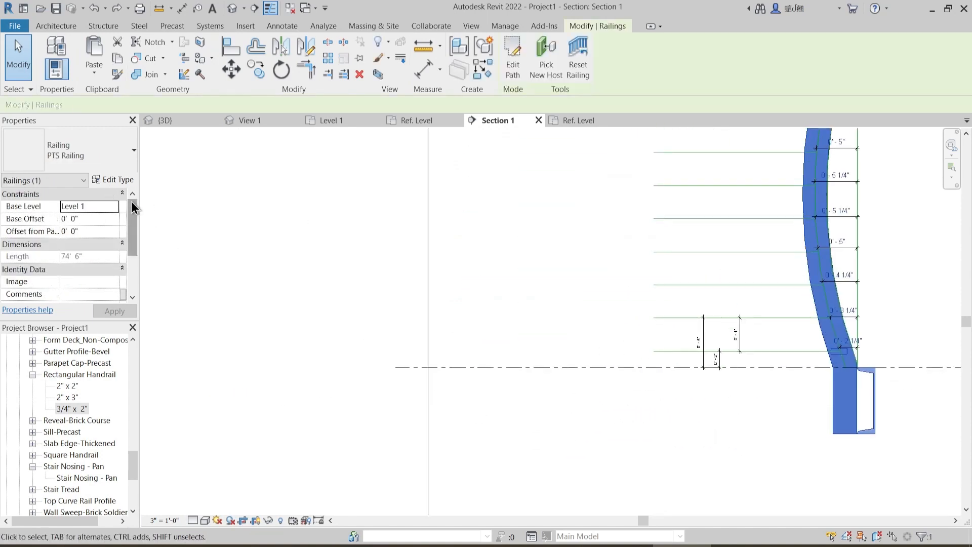
{"action": "left_click", "coordinate": [113, 180]}
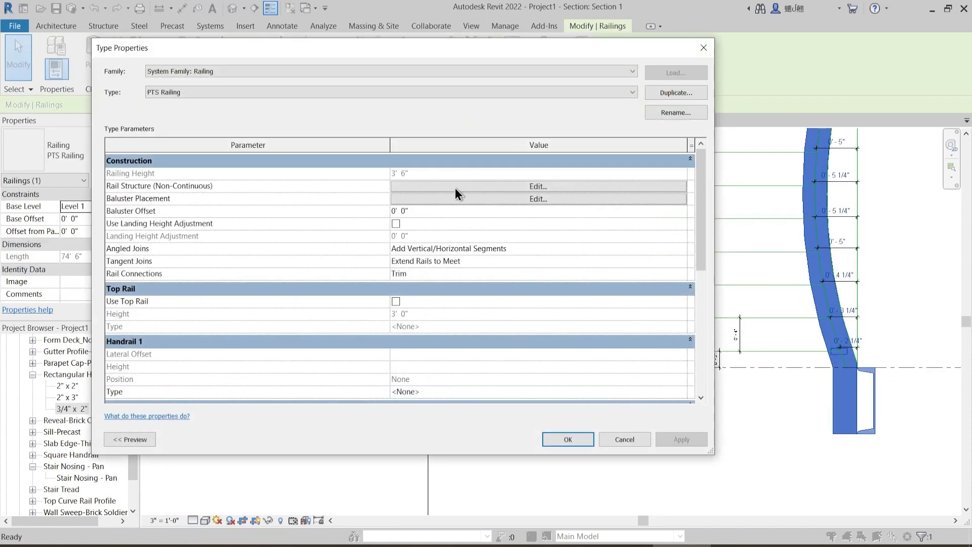
{"action": "left_click", "coordinate": [455, 186]}
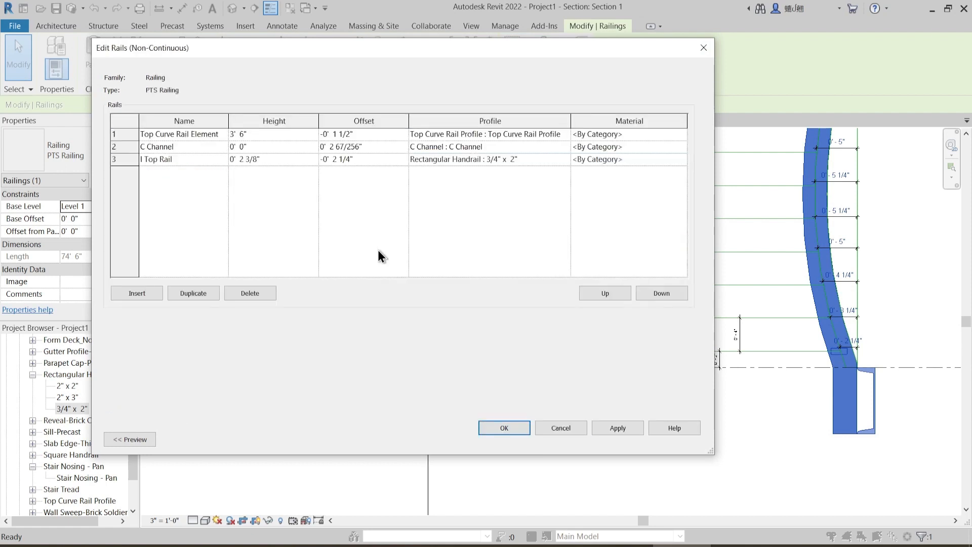
{"action": "left_click", "coordinate": [144, 293]}
{"action": "left_click", "coordinate": [144, 294]}
{"action": "left_click", "coordinate": [145, 294]}
{"action": "left_click", "coordinate": [145, 293]}
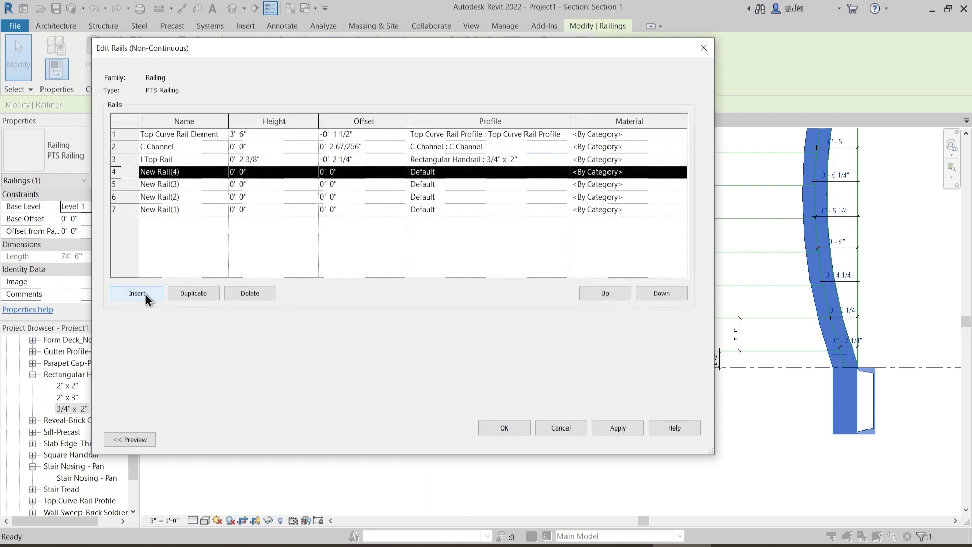
{"action": "left_click", "coordinate": [145, 294]}
{"action": "left_click", "coordinate": [145, 294]}
{"action": "left_click", "coordinate": [145, 293]}
{"action": "left_click", "coordinate": [145, 293]}
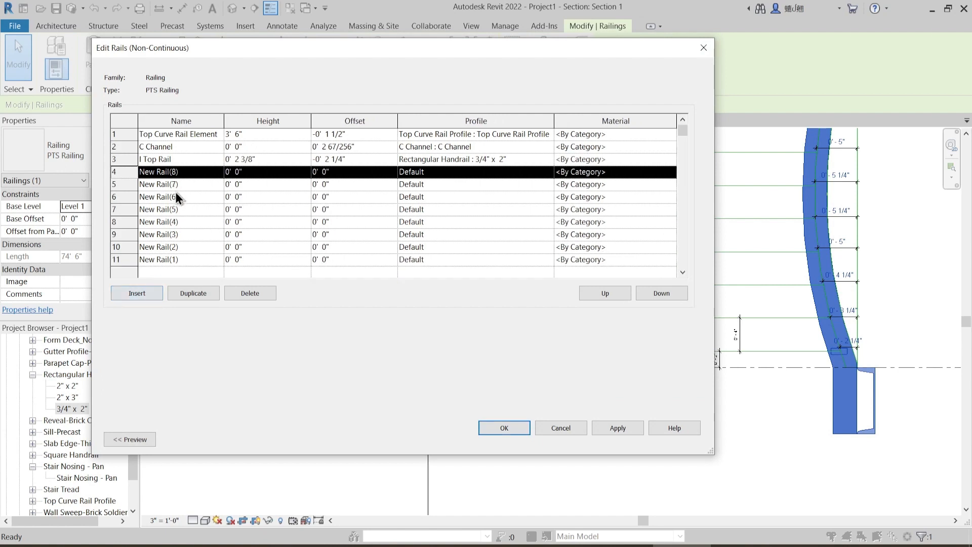
- Name the first new rail below the I Top Rail I R 1
{"action": "left_click", "coordinate": [182, 171]}
{"action": "type", "text": "I R Top 1"}
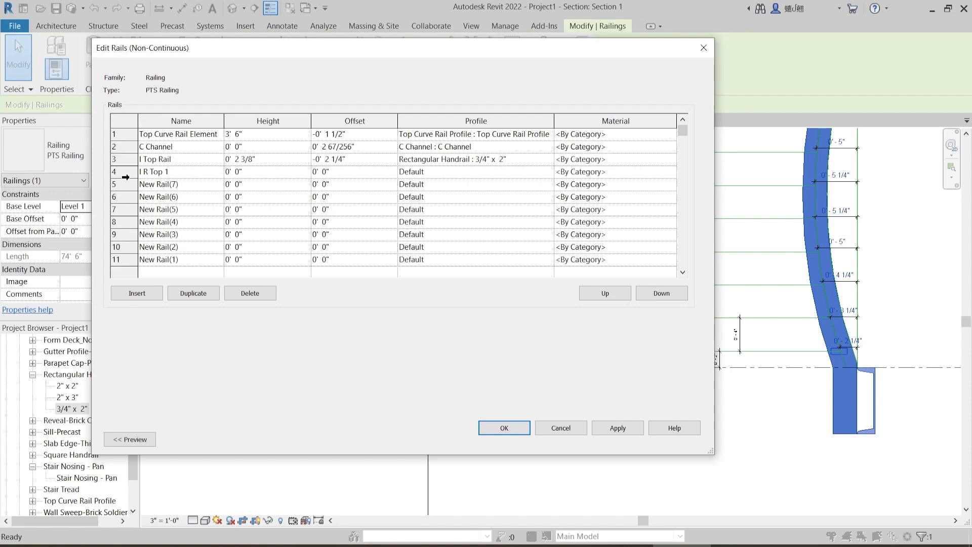
{"action": "key", "text": "ctrl+a"}
{"action": "double_click", "coordinate": [155, 172]}
{"action": "key", "text": "BackSpace"}
{"action": "key", "text": "Delete"}
{"action": "key", "text": "Return"}
- Name the following three new rails I R 2, I R 3 and I R 4
{"action": "left_click", "coordinate": [171, 184]}
{"action": "left_click_drag", "start_coordinate": [190, 187], "coordinate": [139, 189]}
{"action": "type", "text": "I R 1"}
{"action": "left_click", "coordinate": [212, 198]}
{"action": "type", "text": "I R 13"}
{"action": "left_click", "coordinate": [188, 209]}
{"action": "type", "text": "I R 4"}
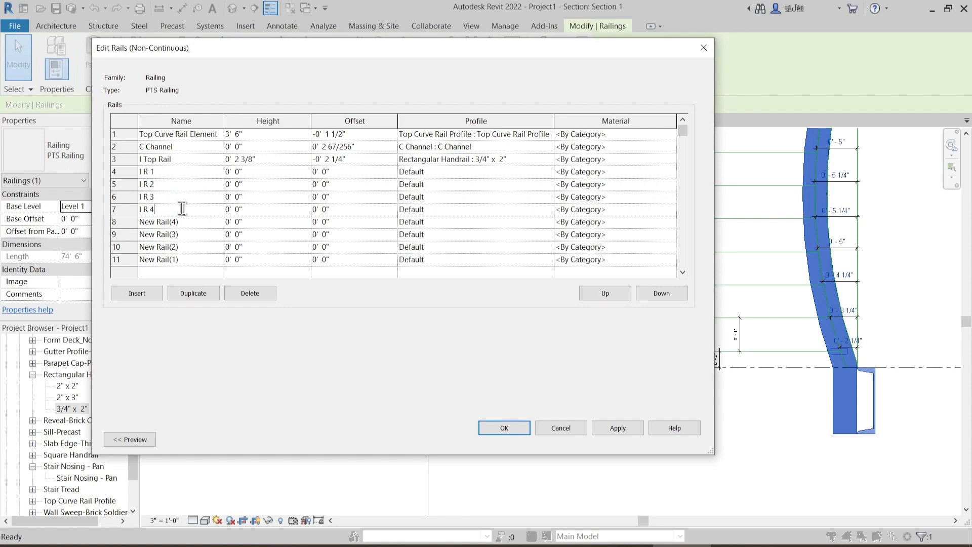
- Name the remaining four new rails I R 5, I R 6, I R 7 and I R 8
{"action": "left_click", "coordinate": [185, 221]}
{"action": "type", "text": "I R 5"}
{"action": "left_click", "coordinate": [184, 234]}
{"action": "type", "text": "I R 16"}
{"action": "left_click", "coordinate": [184, 247]}
{"action": "type", "text": "I R 7"}
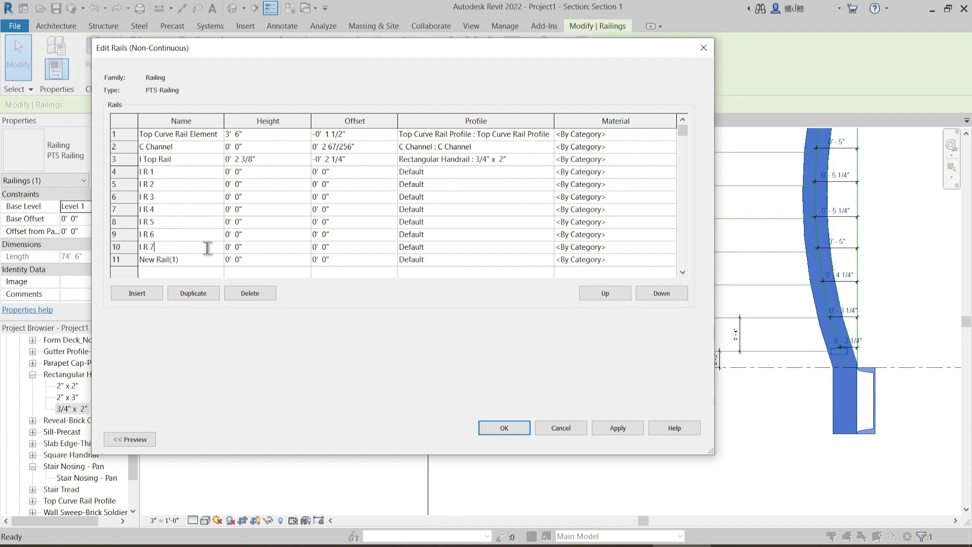
{"action": "left_click", "coordinate": [206, 259]}
{"action": "type", "text": "I R 8"}
- Set the I R 1 rail's height to 6.5" and its offset to -3 1/4"
{"action": "left_click", "coordinate": [184, 171]}
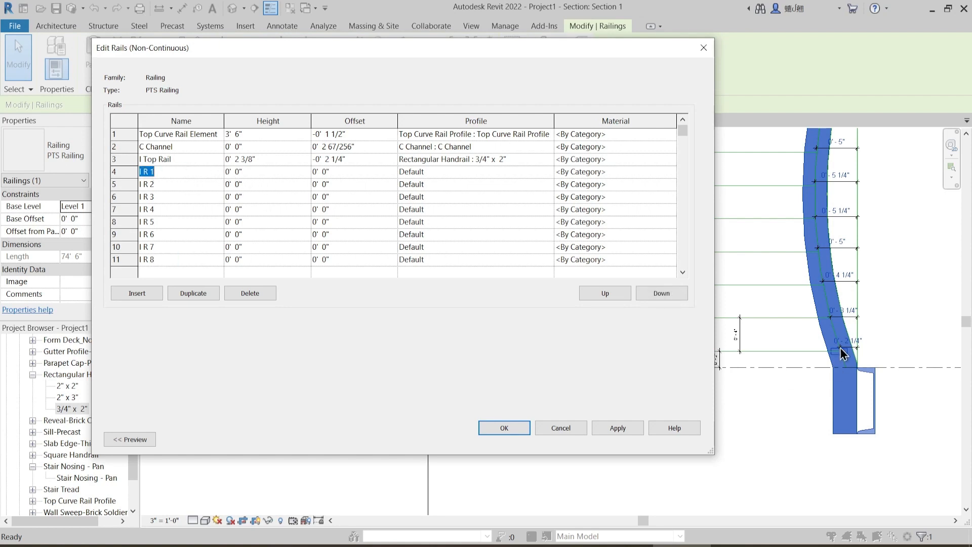
{"action": "left_click_drag", "start_coordinate": [496, 50], "coordinate": [348, 53]}
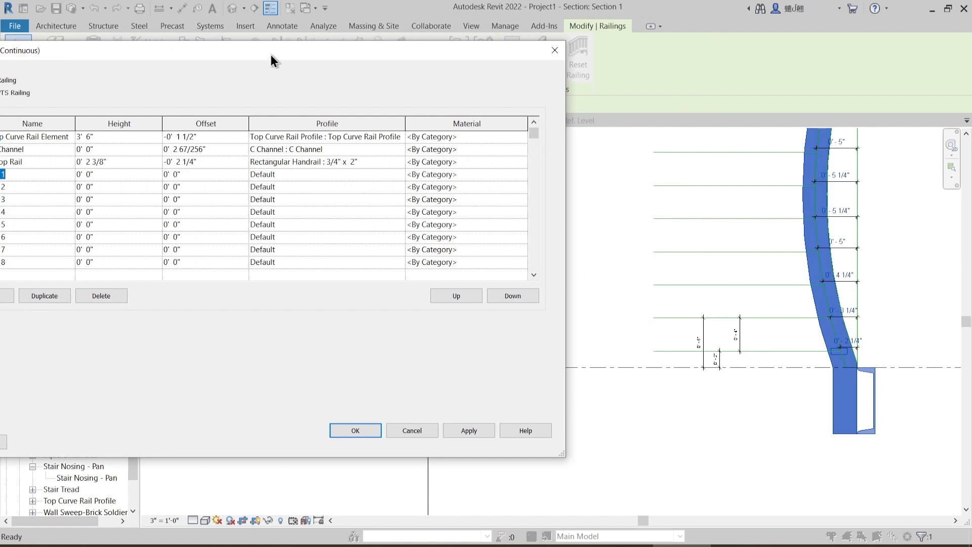
{"action": "left_click_drag", "start_coordinate": [317, 56], "coordinate": [476, 56]}
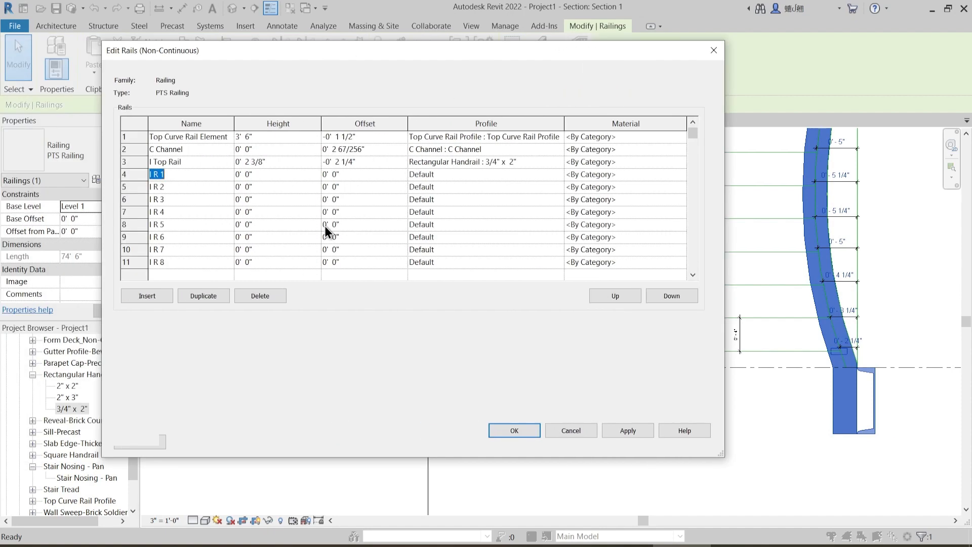
{"action": "left_click", "coordinate": [271, 174]}
{"action": "type", "text": "6.5"}
{"action": "key", "text": "Tab"}
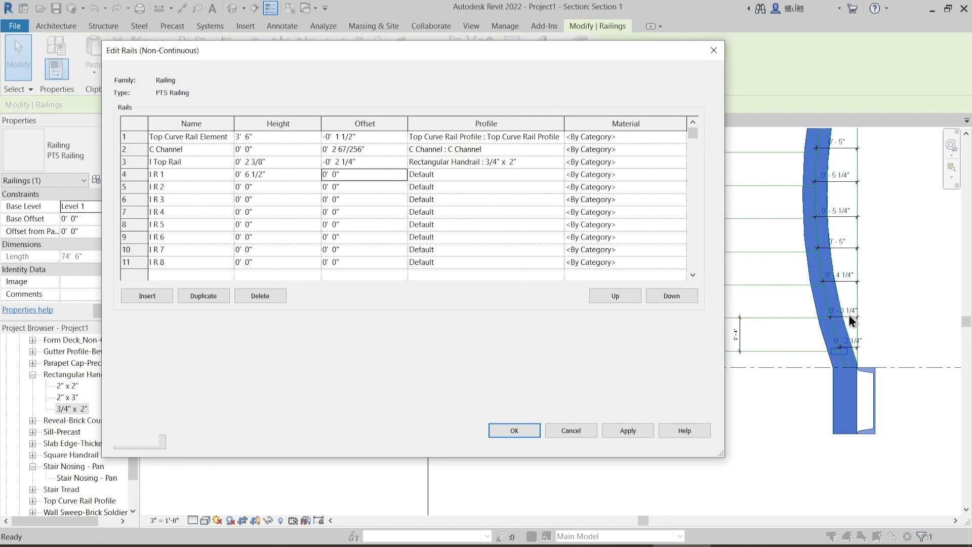
{"action": "left_click", "coordinate": [356, 175]}
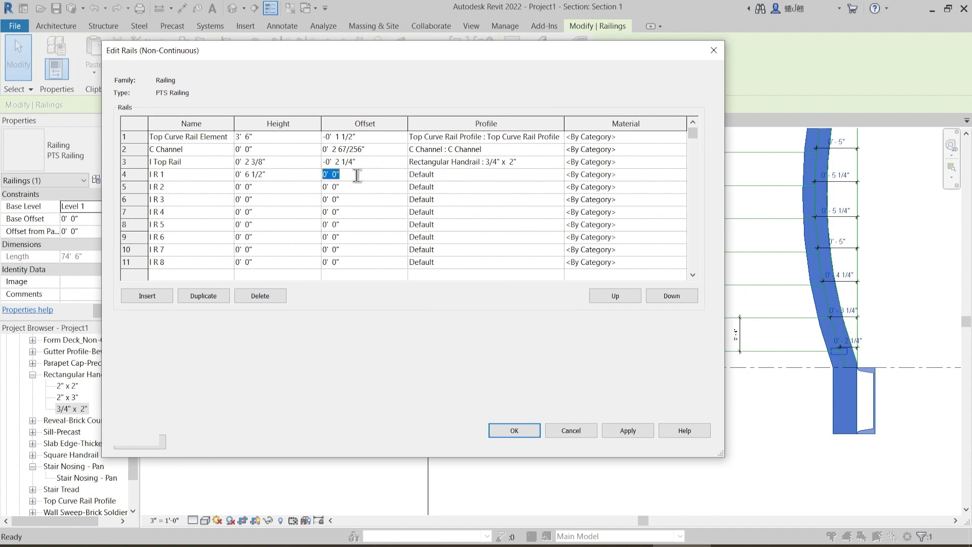
{"action": "type", "text": "-"}
{"action": "key", "text": "Tab"}
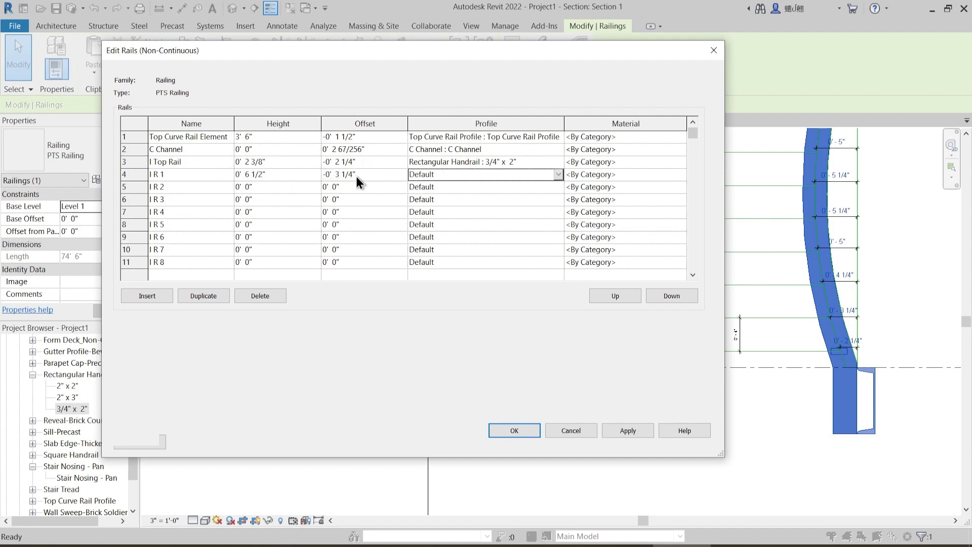
- Assign the Circular Handrail : 1" profile to I R 1 and apply the rail structure to the railing type
{"action": "left_click", "coordinate": [560, 175]}
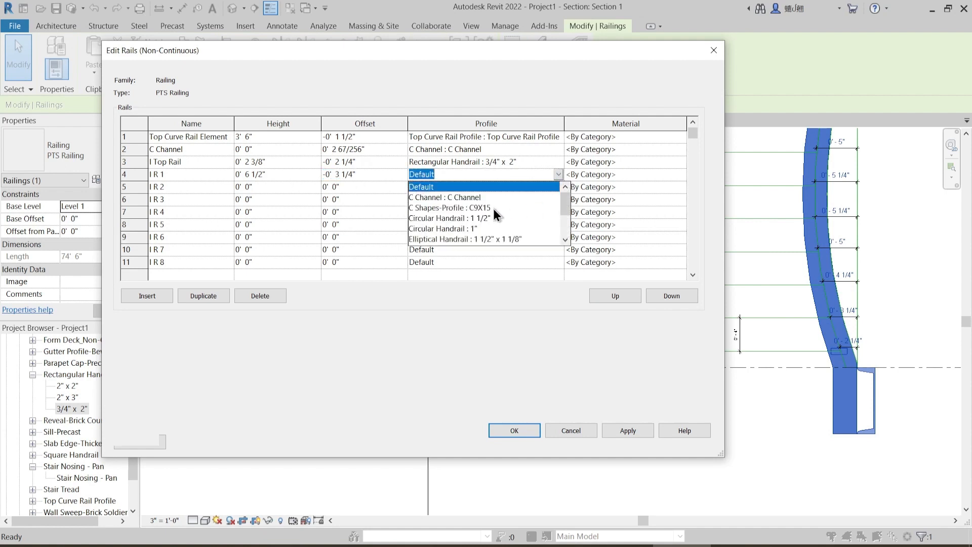
{"action": "left_click", "coordinate": [456, 228]}
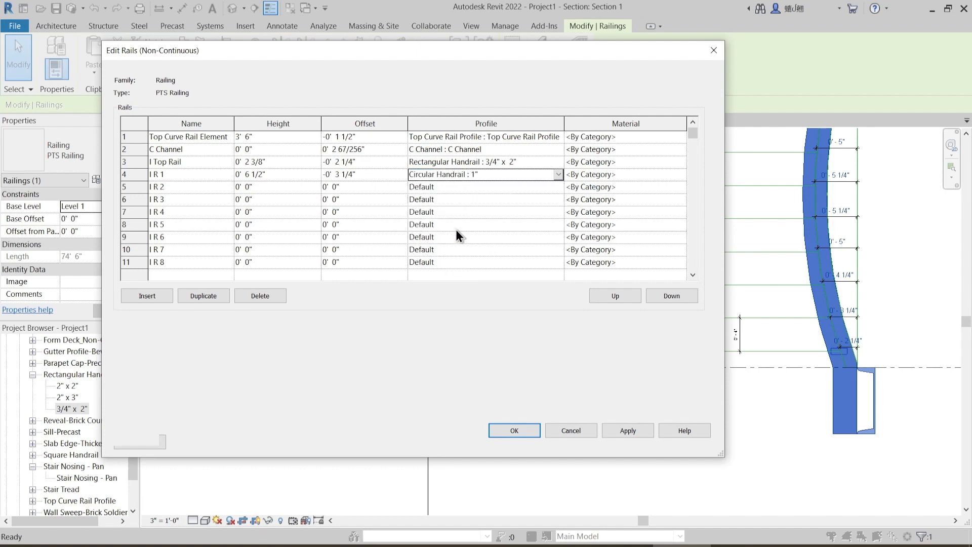
{"action": "left_click", "coordinate": [628, 432]}
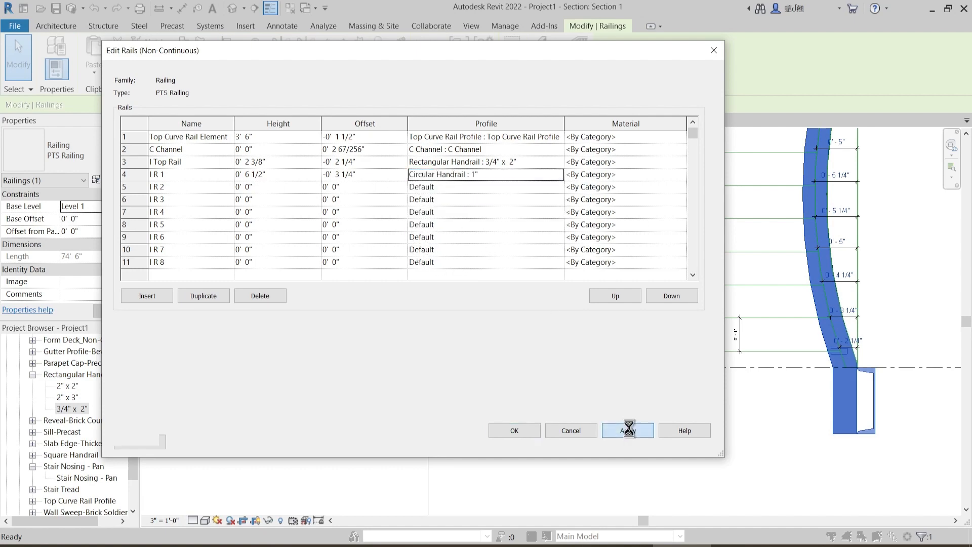
{"action": "left_click", "coordinate": [549, 429]}
{"action": "left_click", "coordinate": [692, 442]}
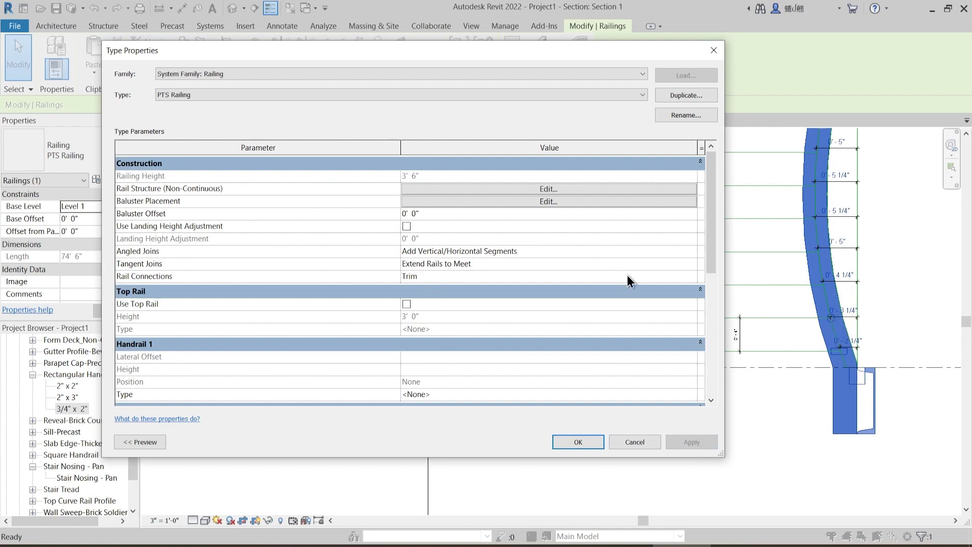
{"action": "left_click", "coordinate": [582, 442]}
- Check the I R 1 rail's position on the curve and reopen the PTS Railing type's non-continuous rail structure
{"action": "scroll", "coordinate": [834, 331], "scroll_direction": "up", "scroll_amount": 5}
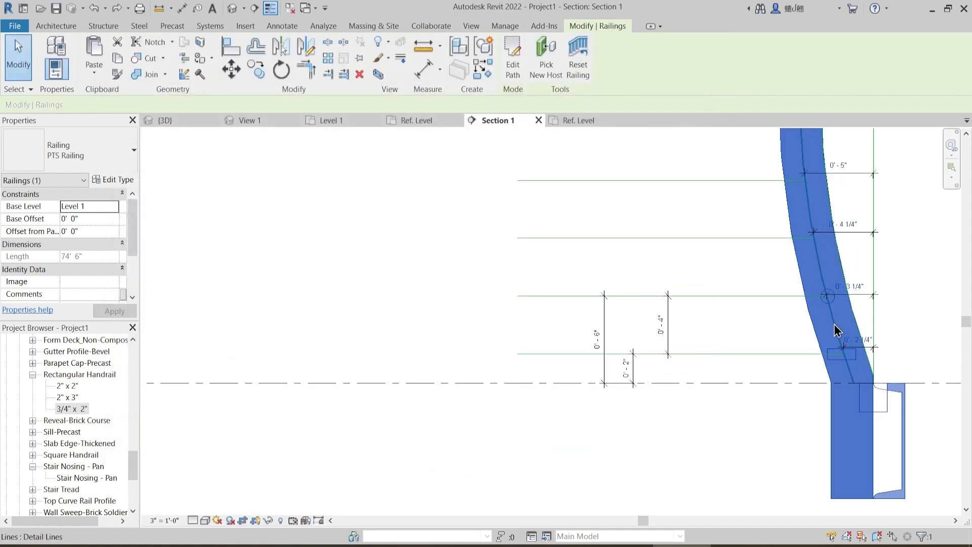
{"action": "left_click", "coordinate": [661, 375]}
{"action": "middle_click_drag", "start_coordinate": [771, 317], "coordinate": [668, 352]}
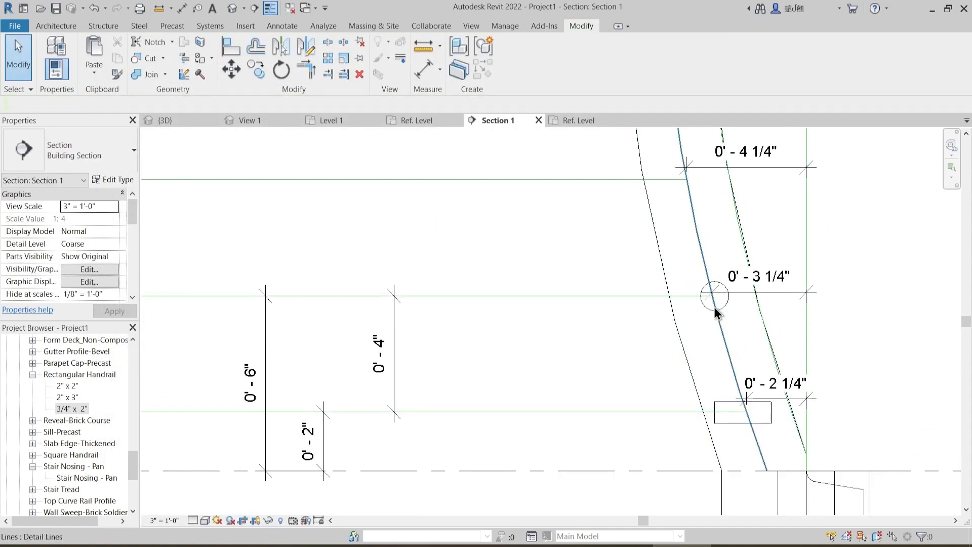
{"action": "scroll", "coordinate": [727, 307], "scroll_direction": "down", "scroll_amount": 8}
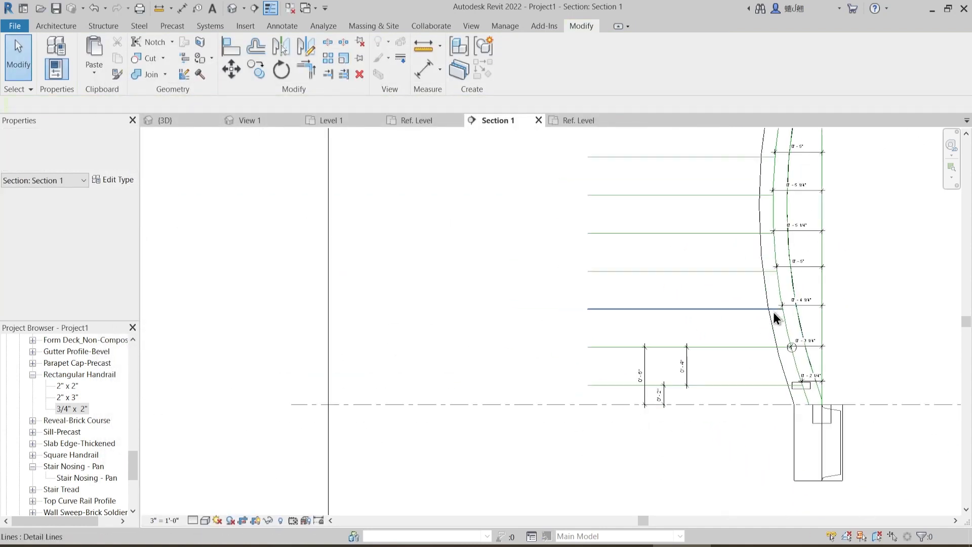
{"action": "middle_click_drag", "start_coordinate": [802, 379], "coordinate": [817, 404]}
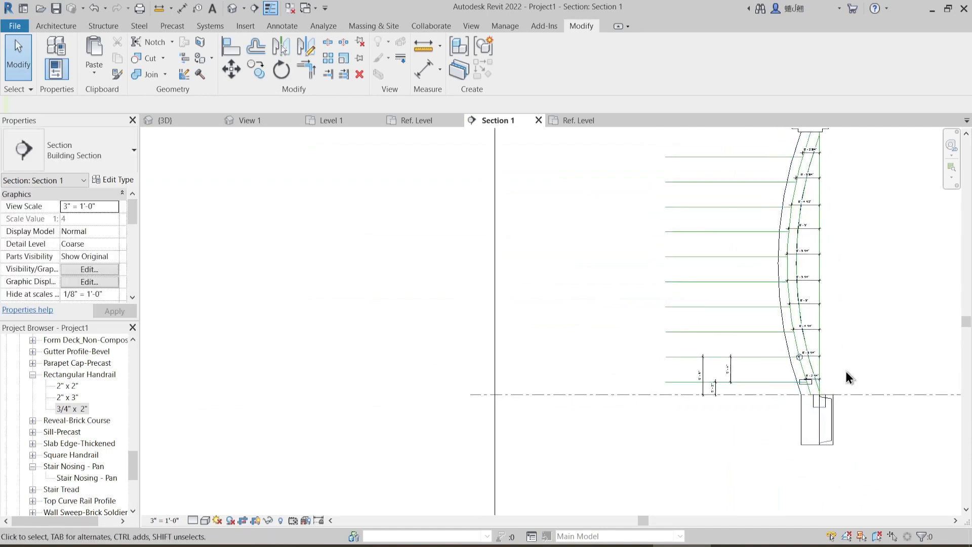
{"action": "left_click", "coordinate": [835, 428]}
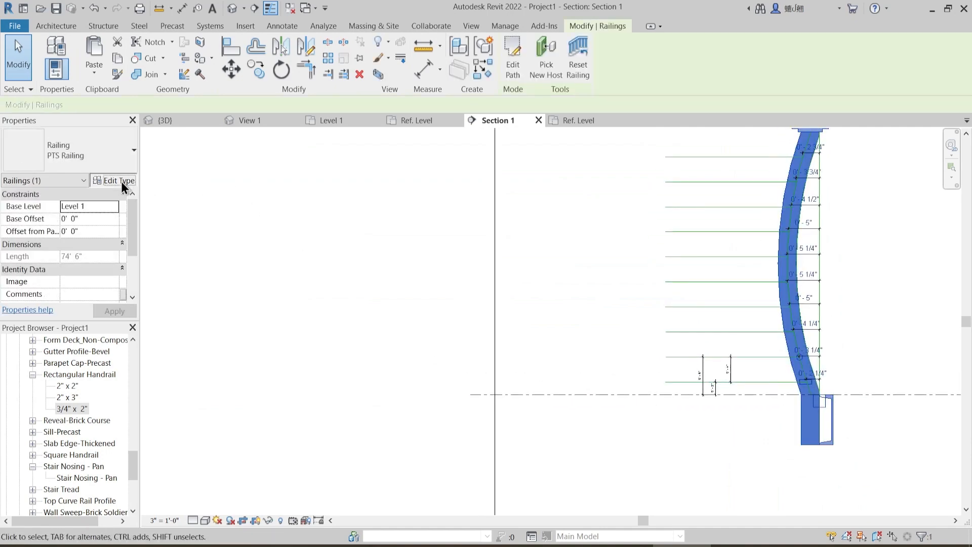
{"action": "left_click", "coordinate": [120, 182]}
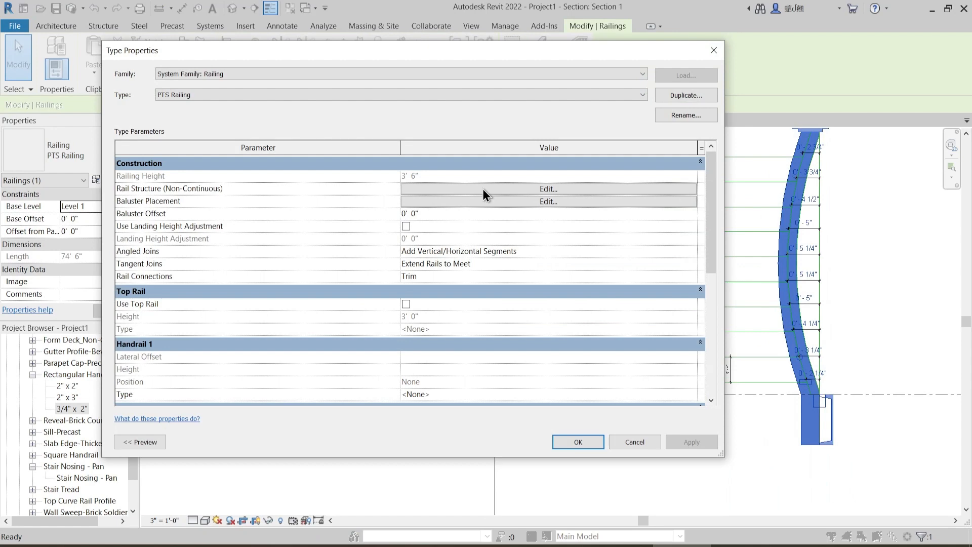
{"action": "left_click", "coordinate": [482, 189]}
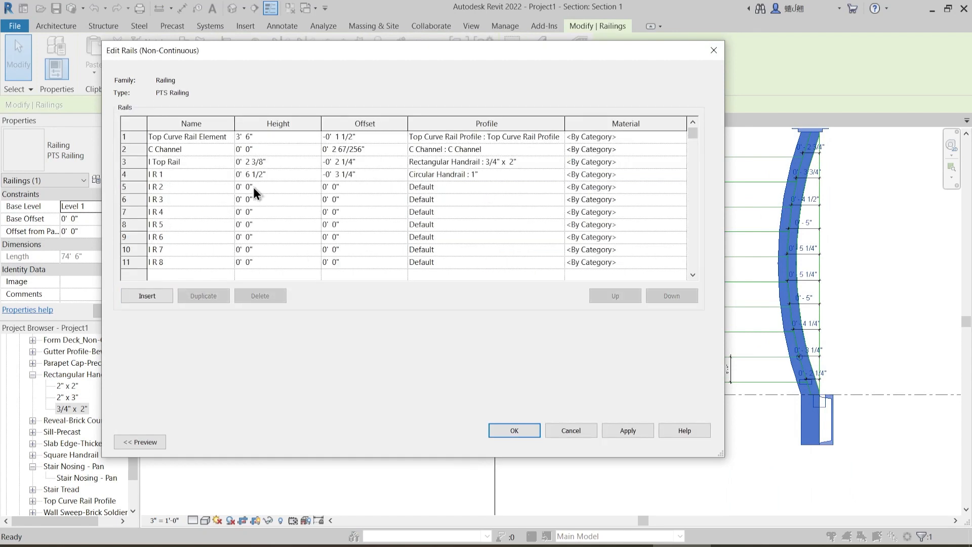
{"action": "left_click_drag", "start_coordinate": [472, 46], "coordinate": [413, 58]}
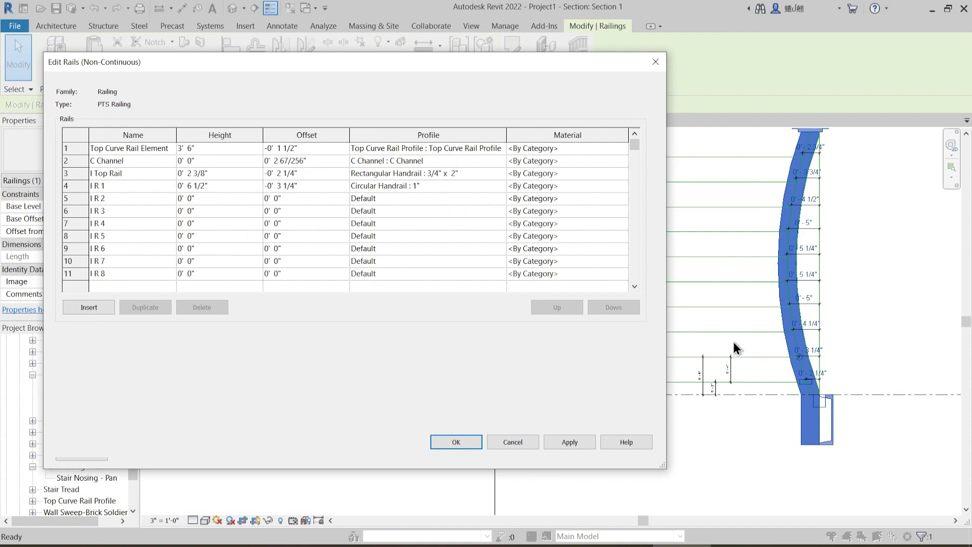
- Set the I R 2 rail's height to 10 1/2" and its offset to -4.25"
{"action": "left_click", "coordinate": [191, 199]}
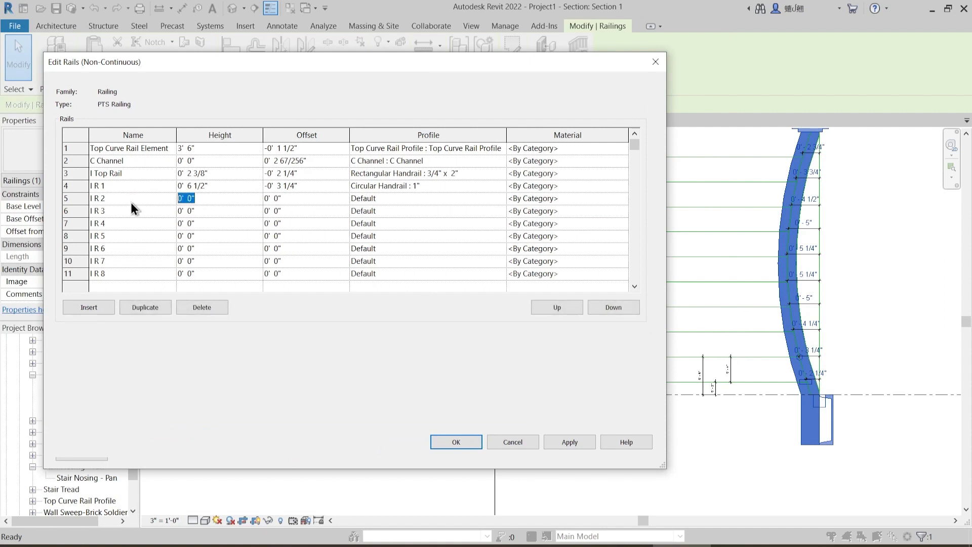
{"action": "type", "text": "10 1/2\""}
{"action": "key", "text": "Tab"}
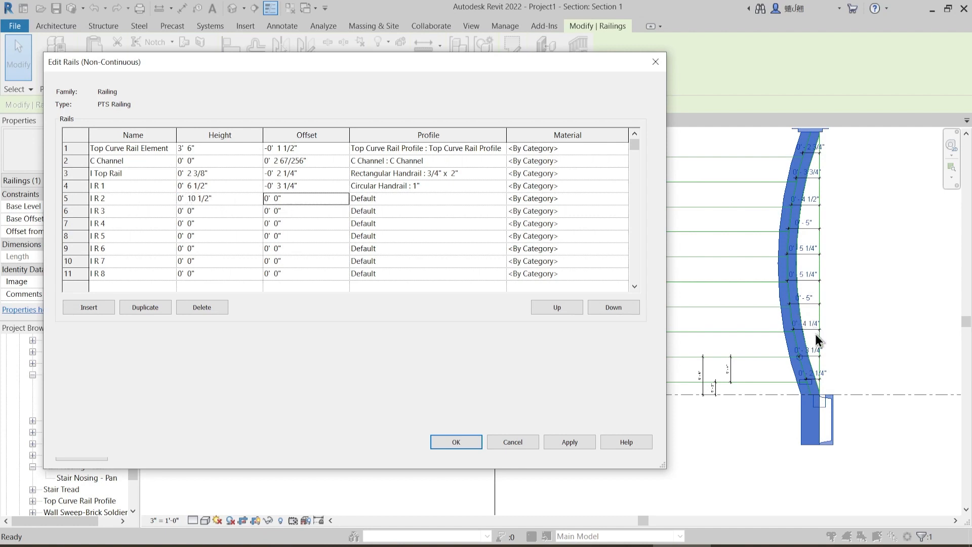
{"action": "left_click", "coordinate": [291, 200]}
{"action": "type", "text": "-4.25"}
{"action": "key", "text": "Tab"}
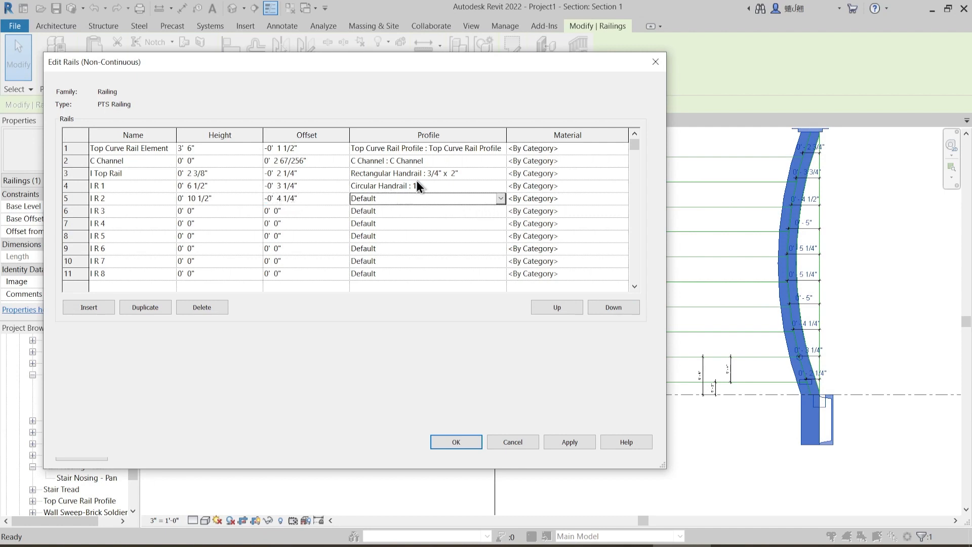
- Assign the Circular Handrail : 1" profile to rails I R 2, I R 3 and I R 4
{"action": "double_click", "coordinate": [384, 198]}
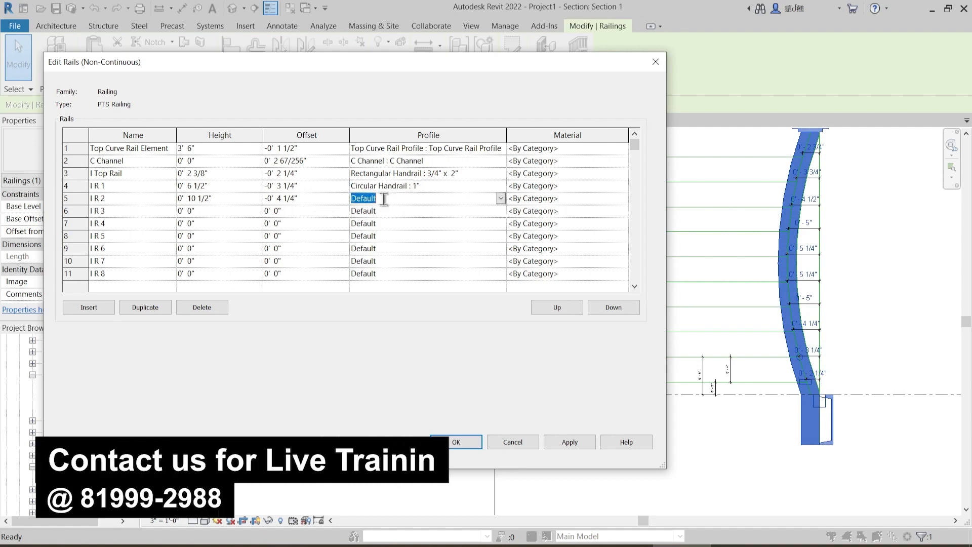
{"action": "type", "text": "Circular Handrail : 1\""}
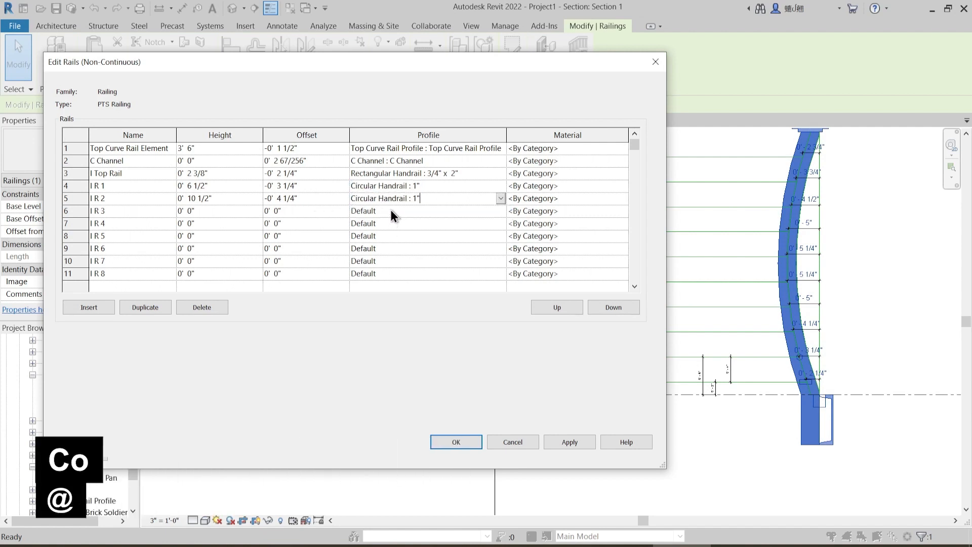
{"action": "double_click", "coordinate": [390, 209]}
{"action": "type", "text": "Circular Handrail : 1\""}
{"action": "key", "text": "Return"}
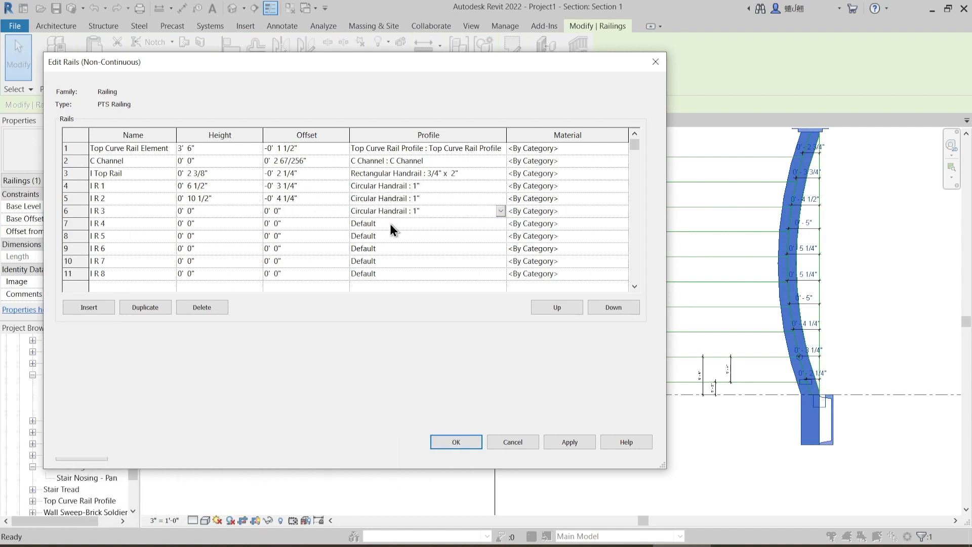
{"action": "double_click", "coordinate": [392, 227]}
{"action": "type", "text": "Circular Handrail : 1\""}
{"action": "key", "text": "Return"}
- Assign the Circular Handrail : 1" profile to rails I R 5, I R 6, I R 7 and I R 8
{"action": "double_click", "coordinate": [390, 236]}
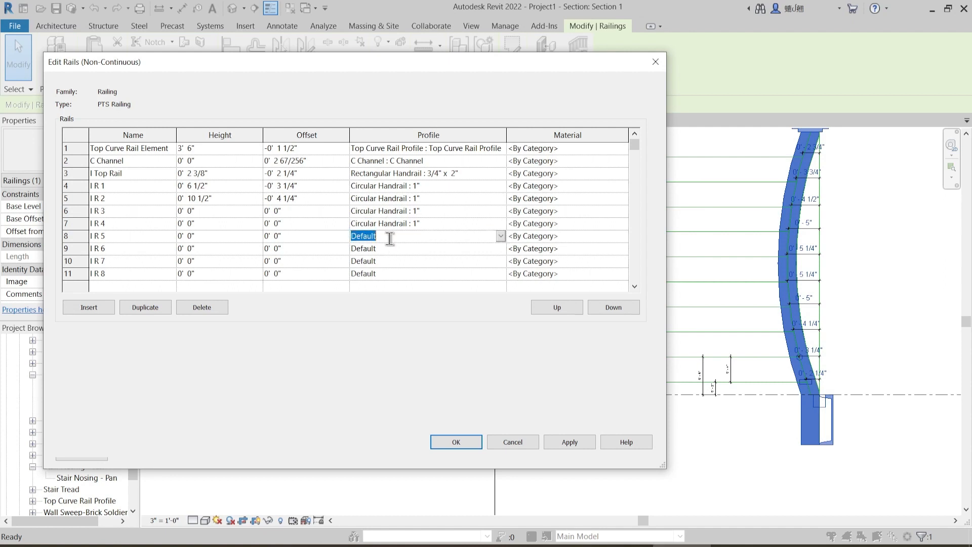
{"action": "type", "text": "Circular Handrail : 1\""}
{"action": "key", "text": "Return"}
{"action": "double_click", "coordinate": [388, 249]}
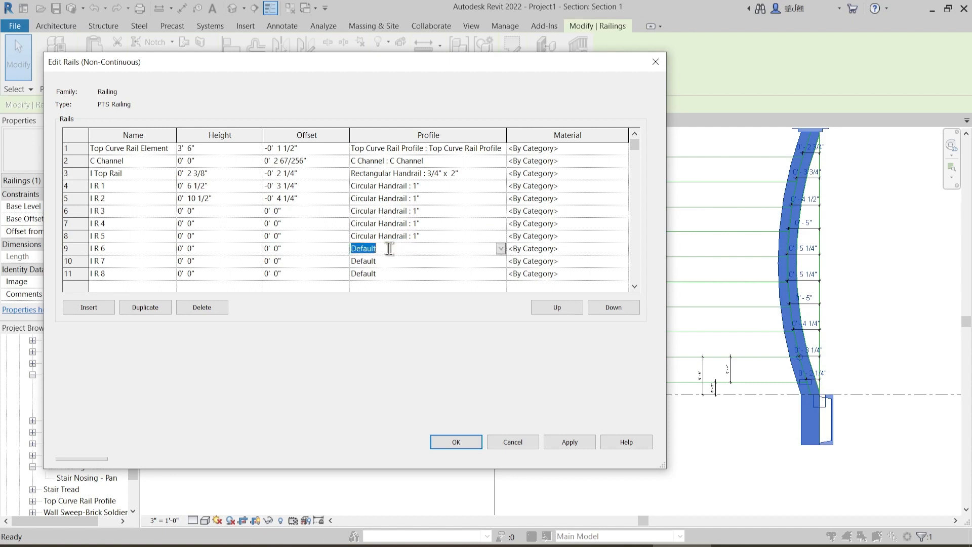
{"action": "type", "text": "Circular Handrail : 1\""}
{"action": "key", "text": "Return"}
{"action": "double_click", "coordinate": [391, 261]}
{"action": "type", "text": "Circular Handrail : 1\""}
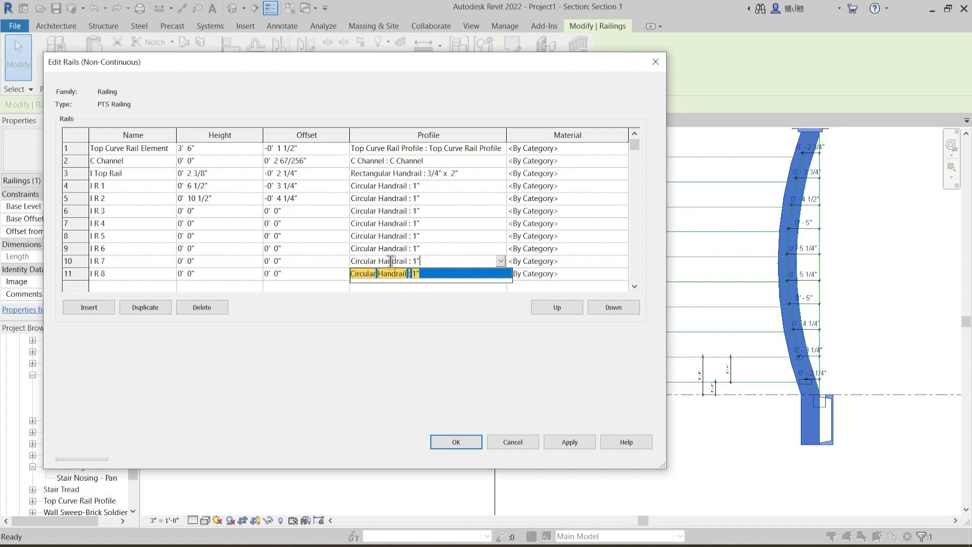
{"action": "double_click", "coordinate": [393, 274]}
{"action": "type", "text": "Circular Handrail : 1\""}
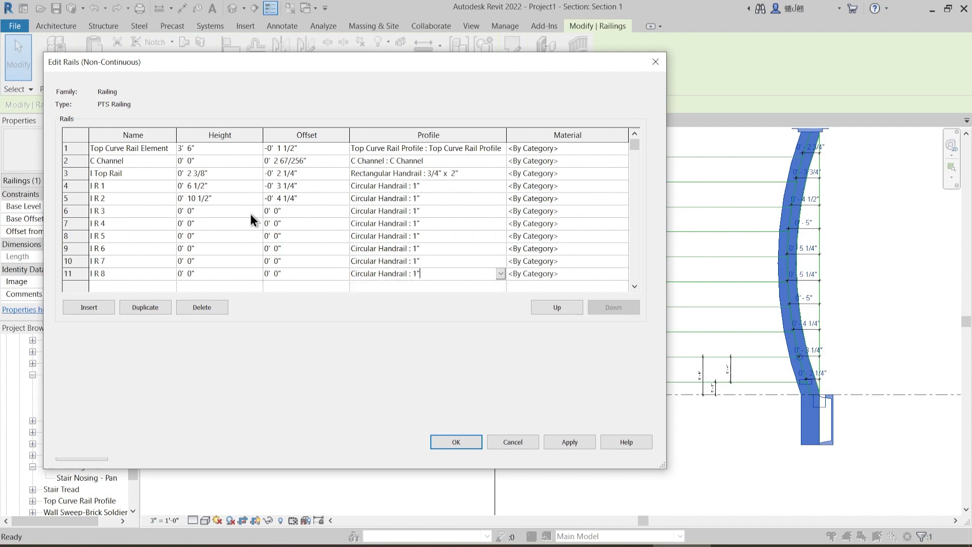
- Set the I R 3 rail's offset to -5"
{"action": "double_click", "coordinate": [273, 210]}
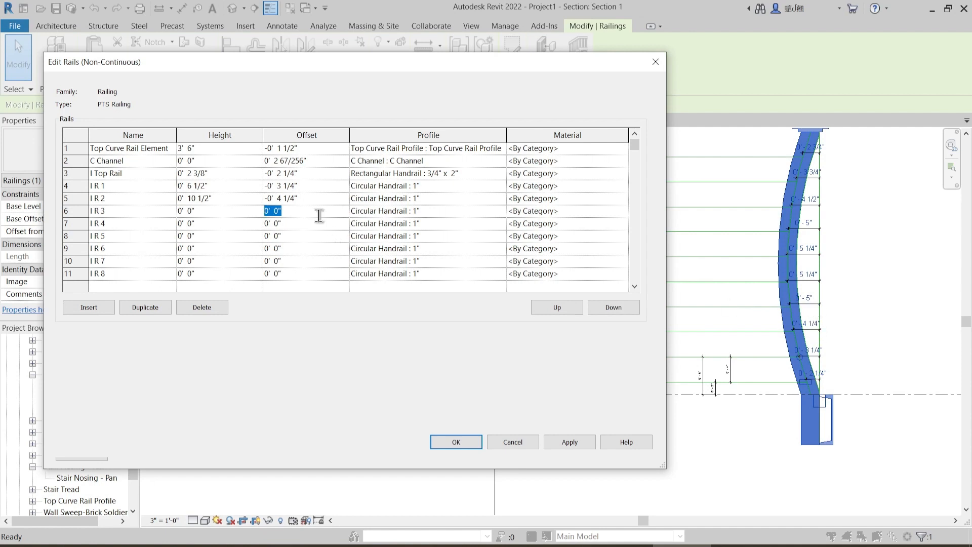
{"action": "type", "text": "-5"}
{"action": "key", "text": "Tab"}
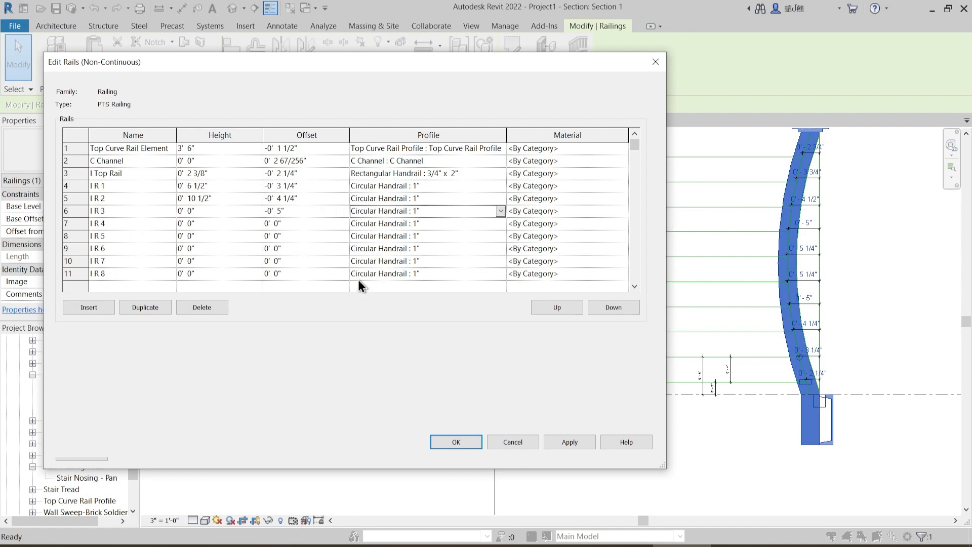
{"action": "left_click", "coordinate": [307, 213]}
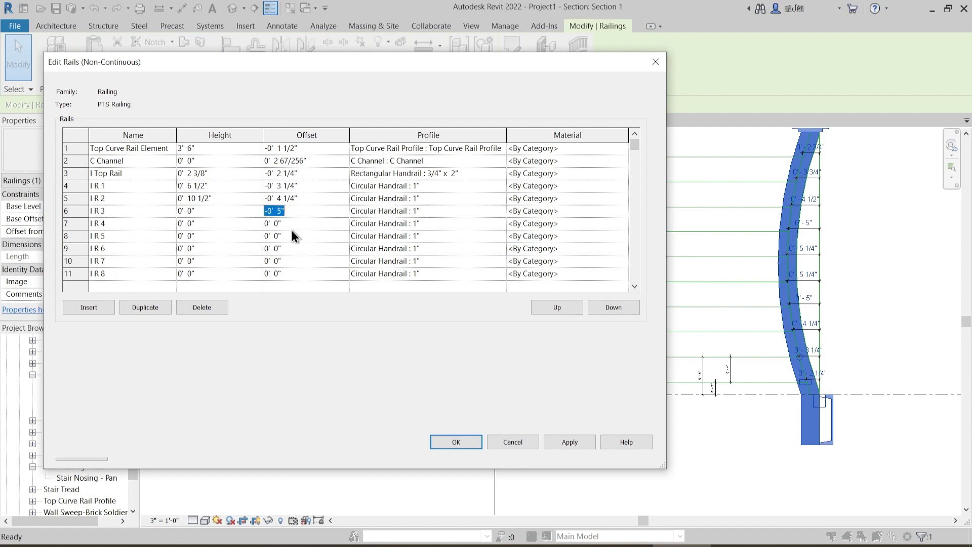
- Set the I R 4 rail's offset to -5.25" and copy that value to the I R 5 rail's offset
{"action": "left_click", "coordinate": [295, 221]}
{"action": "type", "text": "-5.25"}
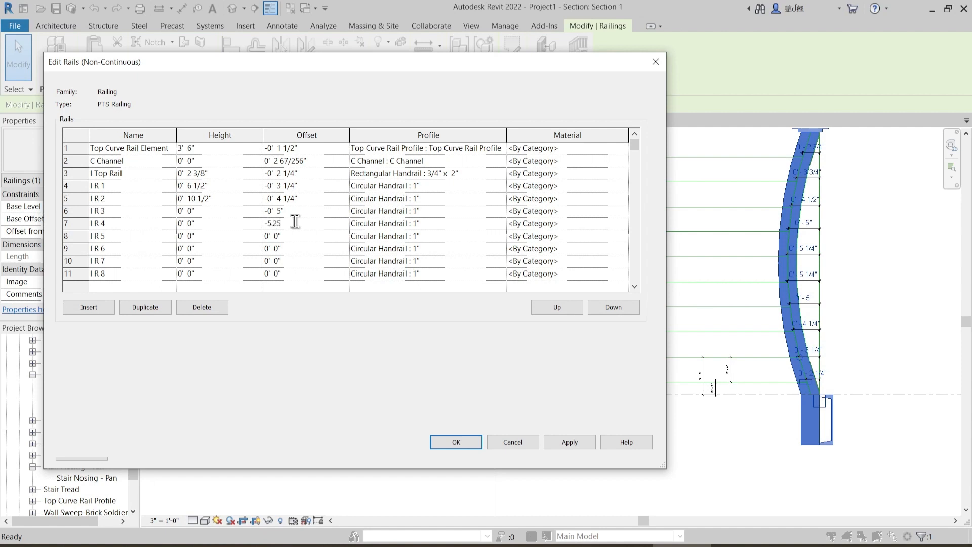
{"action": "key", "text": "Tab"}
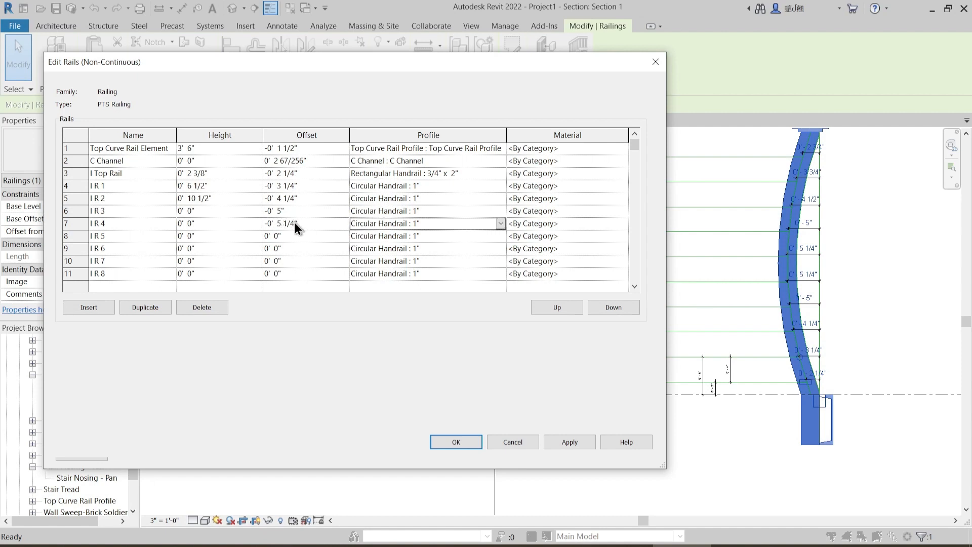
{"action": "left_click_drag", "start_coordinate": [297, 224], "coordinate": [245, 227]}
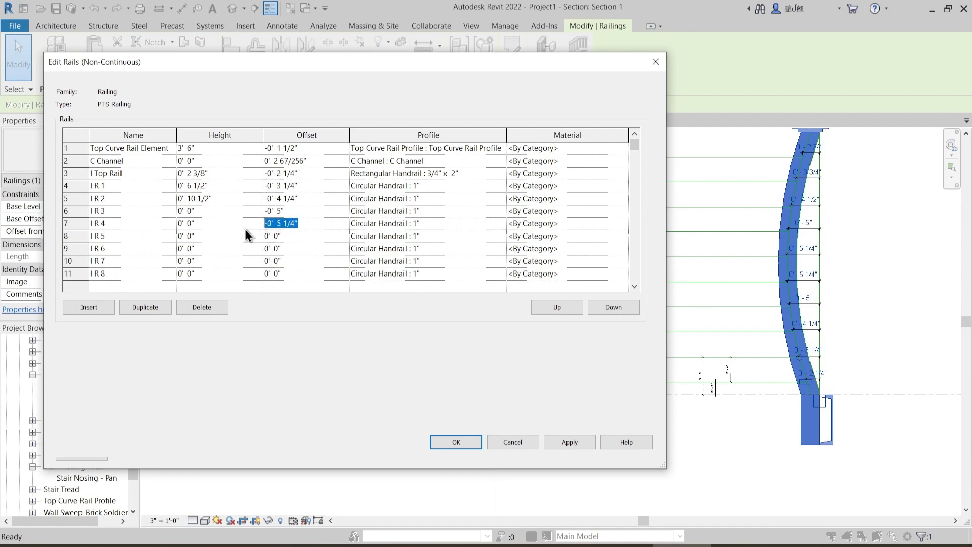
{"action": "key", "text": "ctrl+c"}
{"action": "left_click", "coordinate": [279, 235]}
{"action": "key", "text": "ctrl+v"}
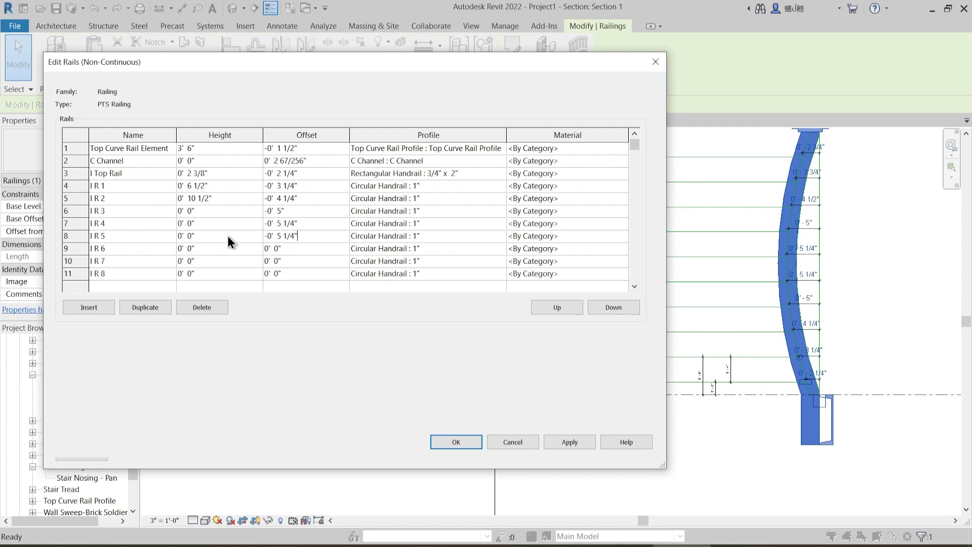
- Set the I R 6 rail's offset to -5"
{"action": "left_click", "coordinate": [280, 248]}
{"action": "type", "text": "5\""}
{"action": "key", "text": "Tab"}
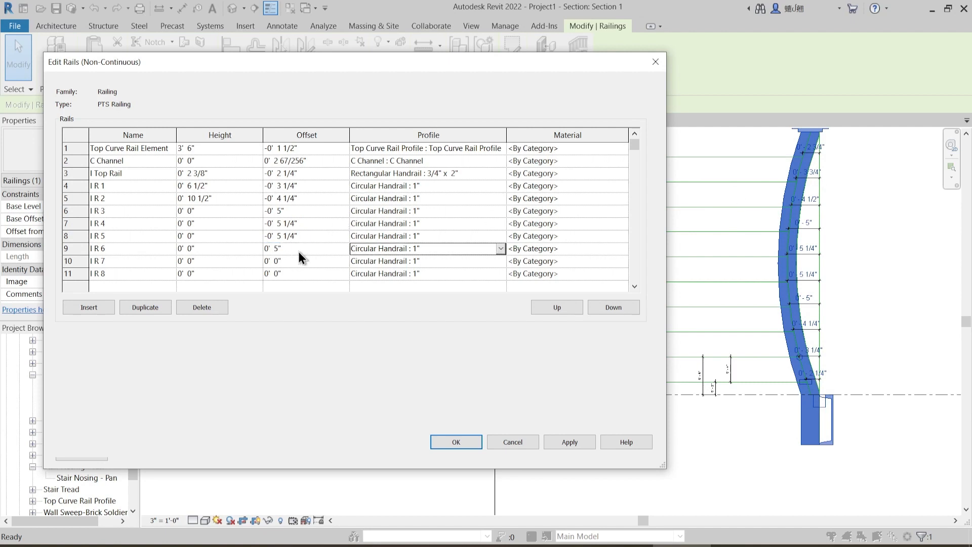
{"action": "left_click", "coordinate": [262, 248]}
{"action": "left_click", "coordinate": [265, 247]}
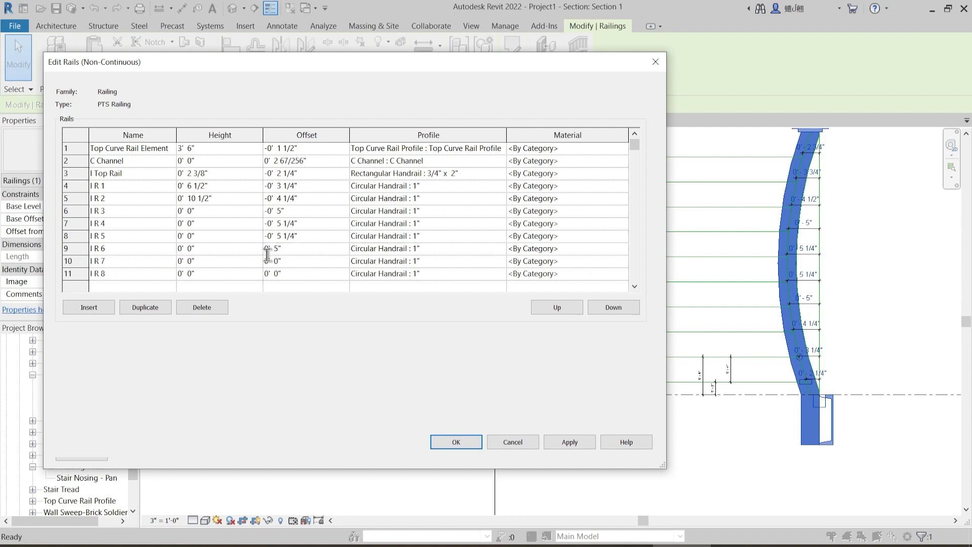
{"action": "type", "text": "-"}
- Set the offsets of the I R 7 and I R 8 rails to -4 1/2" and -3 3/4" respectively
{"action": "left_click", "coordinate": [292, 261]}
{"action": "type", "text": "-0' 4 1/2"}
{"action": "key", "text": "Tab"}
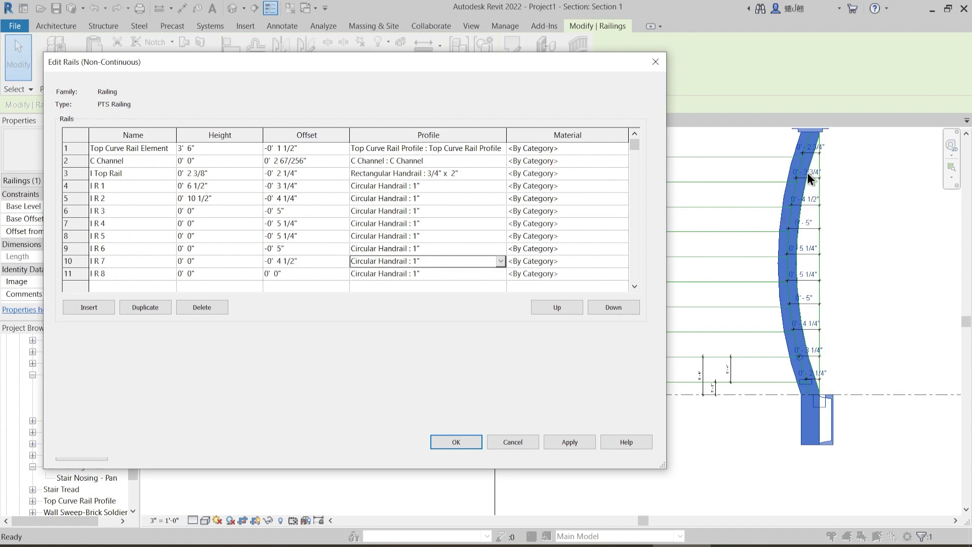
{"action": "left_click", "coordinate": [292, 274]}
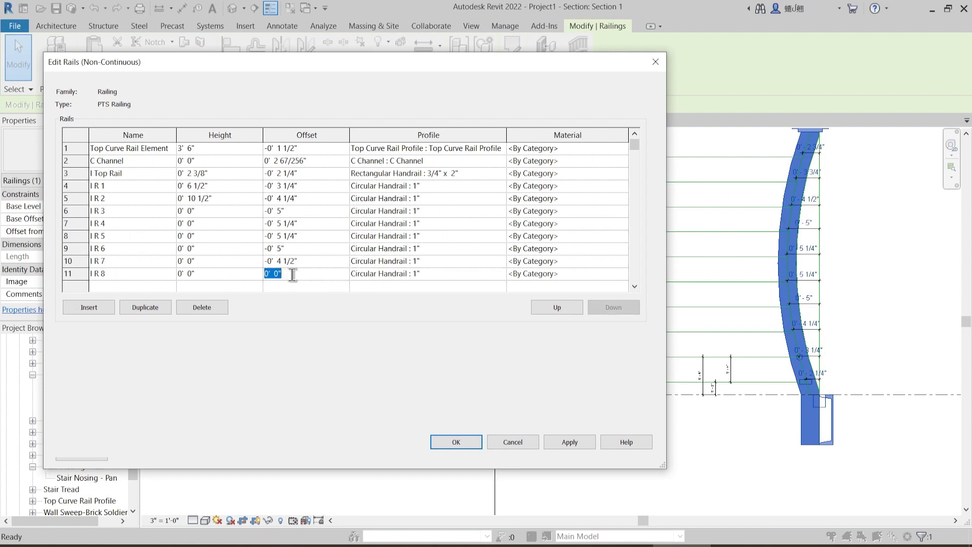
{"action": "type", "text": "-"}
{"action": "type", "text": "3."}
{"action": "type", "text": "74"}
{"action": "type", "text": "\""}
{"action": "key", "text": "Tab"}
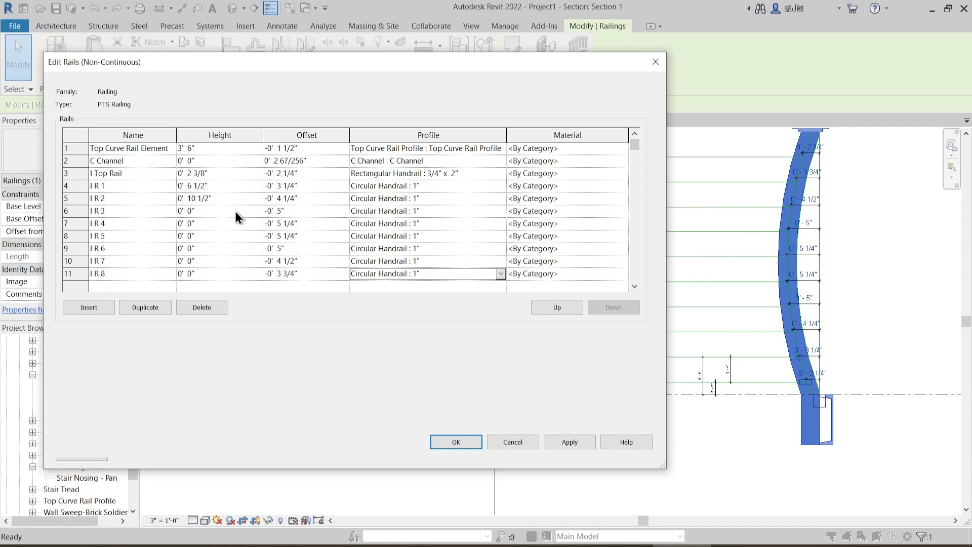
- Set the I R 3 rail's height to 14.5"
{"action": "left_click_drag", "start_coordinate": [483, 62], "coordinate": [539, 91]}
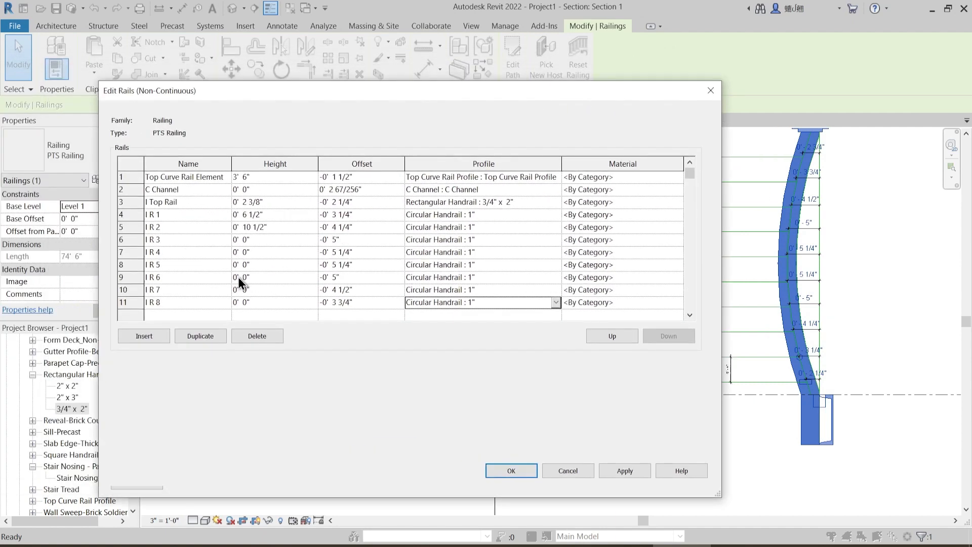
{"action": "left_click", "coordinate": [253, 226]}
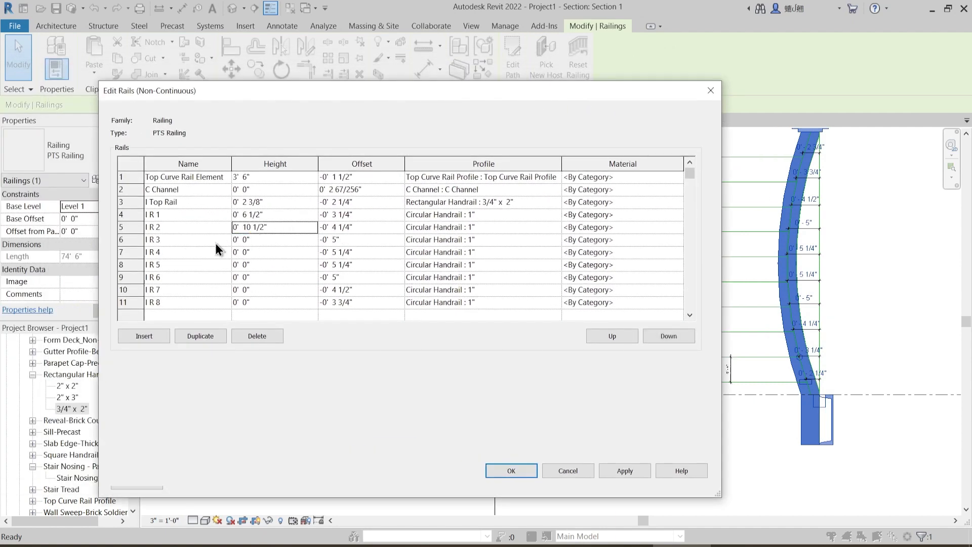
{"action": "left_click", "coordinate": [251, 238]}
{"action": "left_click", "coordinate": [257, 239]}
{"action": "left_click_drag", "start_coordinate": [257, 239], "coordinate": [220, 244]}
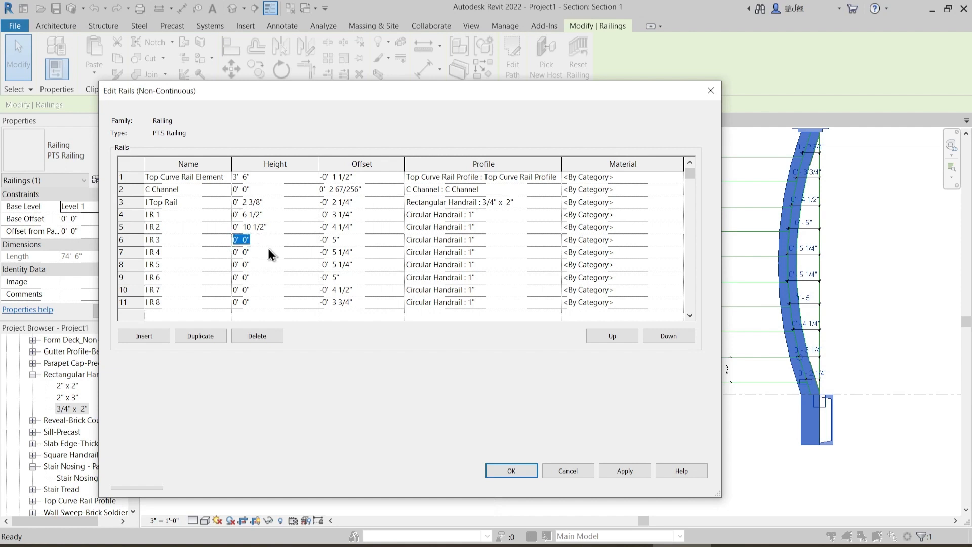
{"action": "type", "text": "14.5"}
{"action": "key", "text": "Tab"}
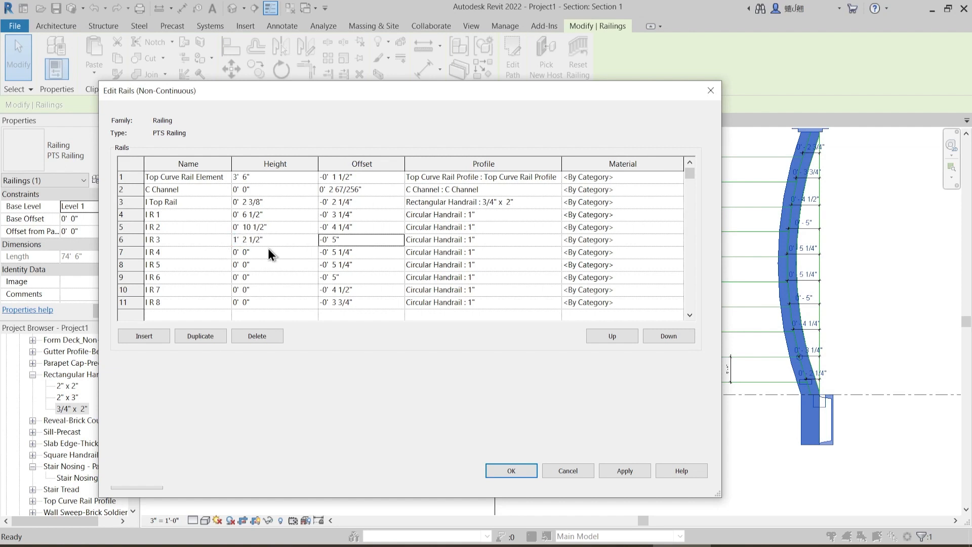
- Set the height of the I R 4 rail to 18.5" and of the I R 5 rail to 22.5"
{"action": "left_click", "coordinate": [268, 252]}
{"action": "type", "text": "18.5"}
{"action": "key", "text": "Tab"}
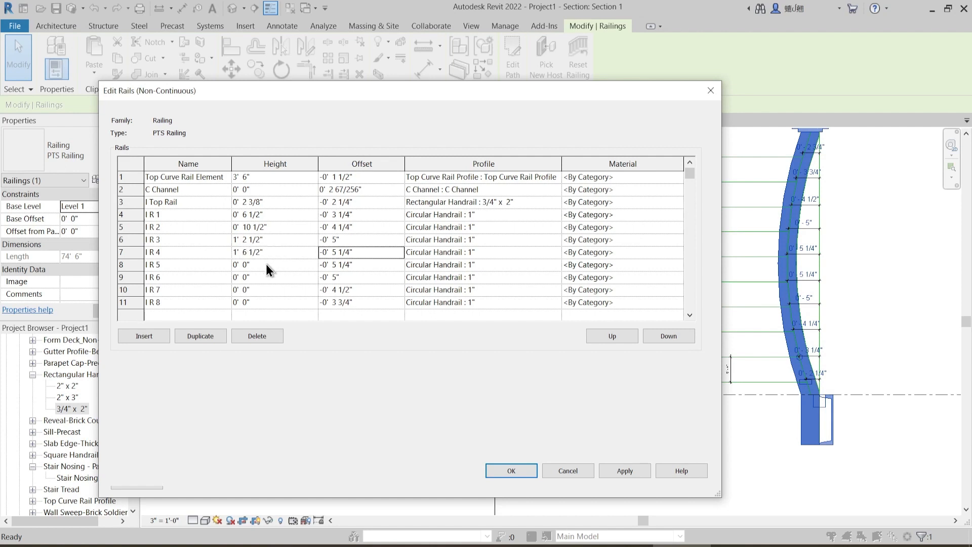
{"action": "left_click", "coordinate": [266, 264]}
{"action": "type", "text": "22.5"}
{"action": "key", "text": "Tab"}
- Set the height of the I R 6 rail to 26.5" and of the I R 7 rail to 32.5"
{"action": "left_click", "coordinate": [266, 280]}
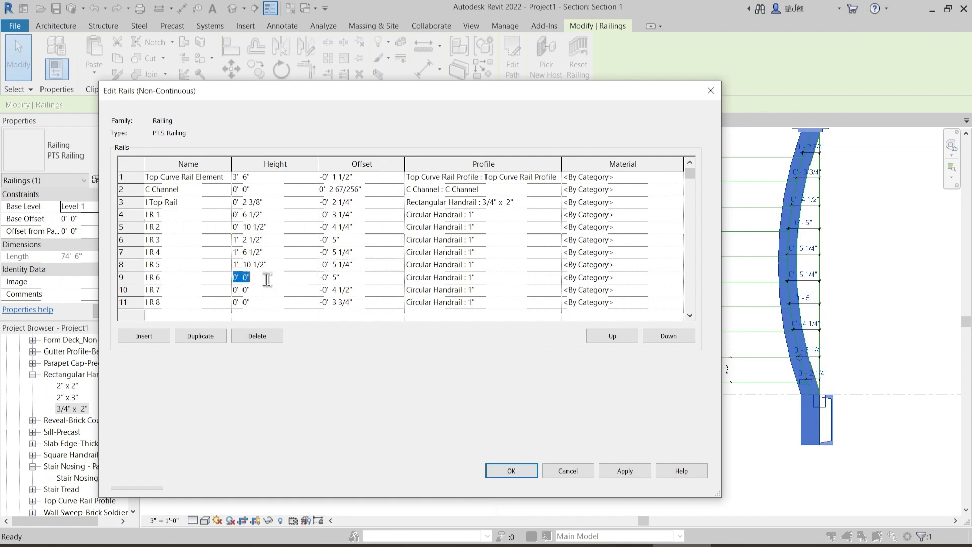
{"action": "type", "text": "26.5"}
{"action": "key", "text": "Tab"}
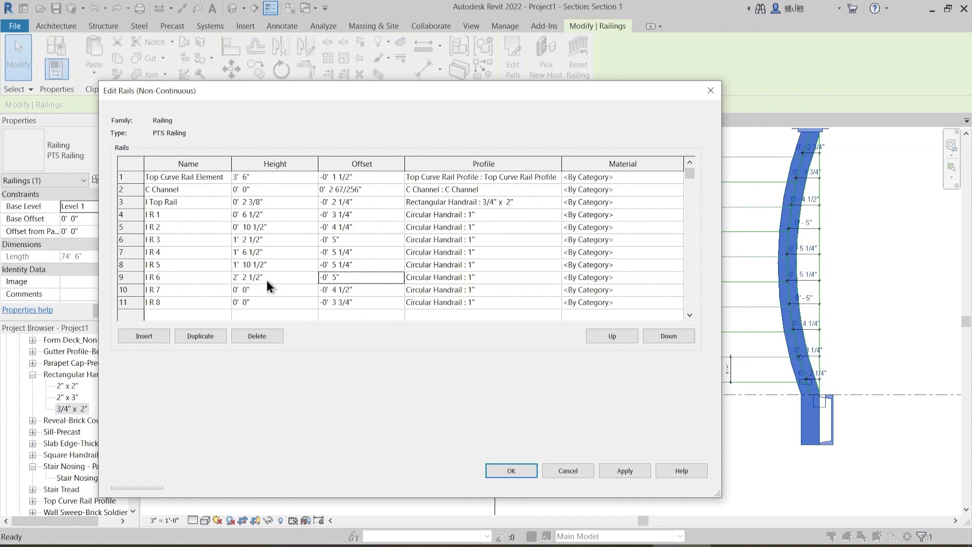
{"action": "left_click", "coordinate": [275, 289]}
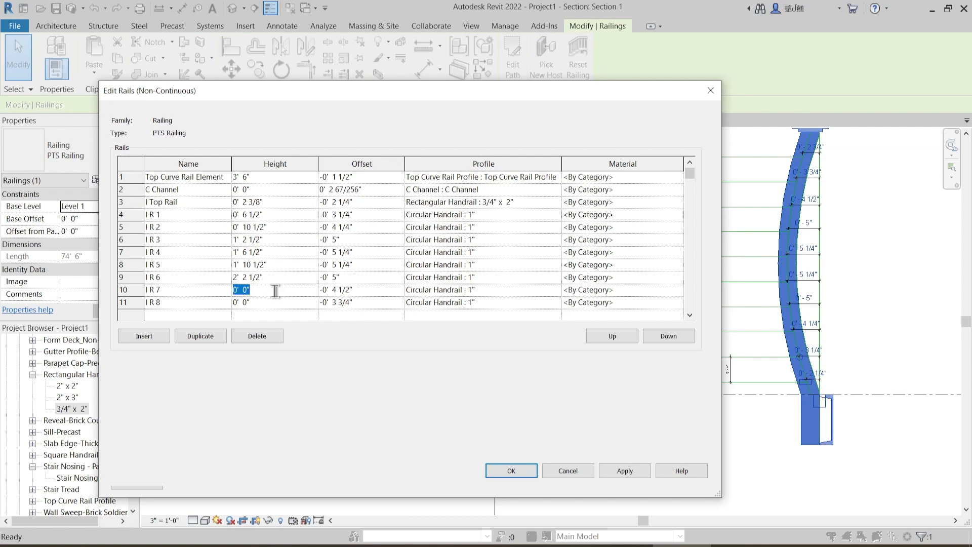
{"action": "type", "text": "32.5"}
{"action": "key", "text": "Tab"}
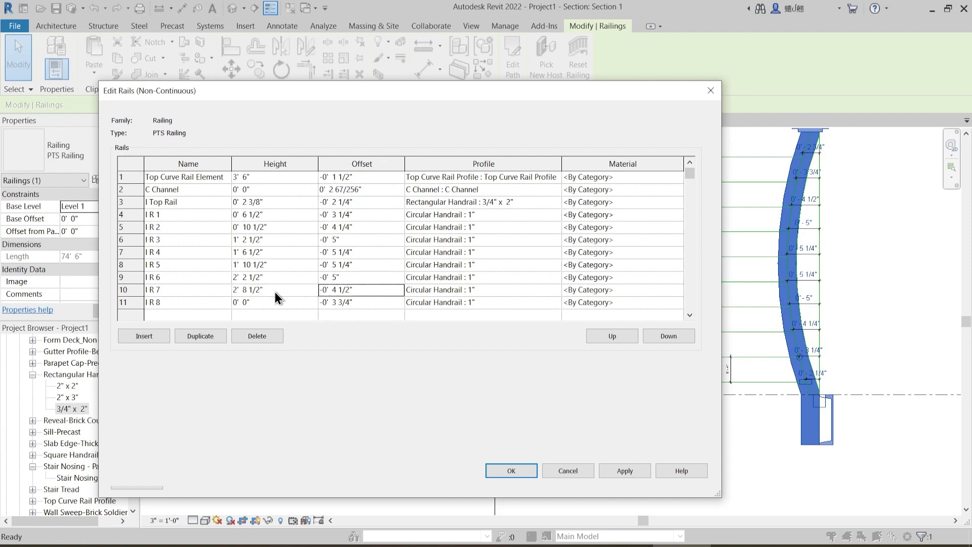
- Set the height of rail I R 8 to 36.5 inches
{"action": "left_click", "coordinate": [269, 303]}
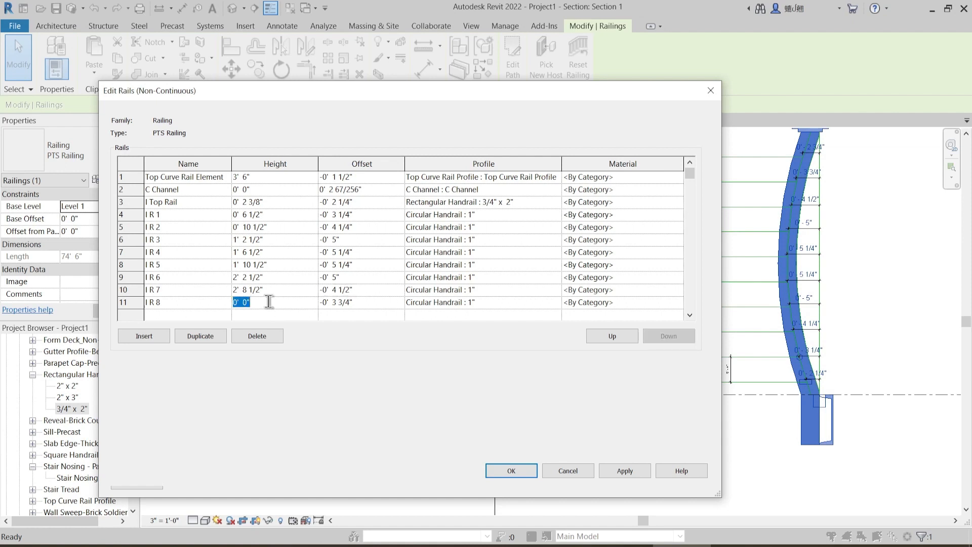
{"action": "type", "text": "36.5"}
{"action": "key", "text": "Tab"}
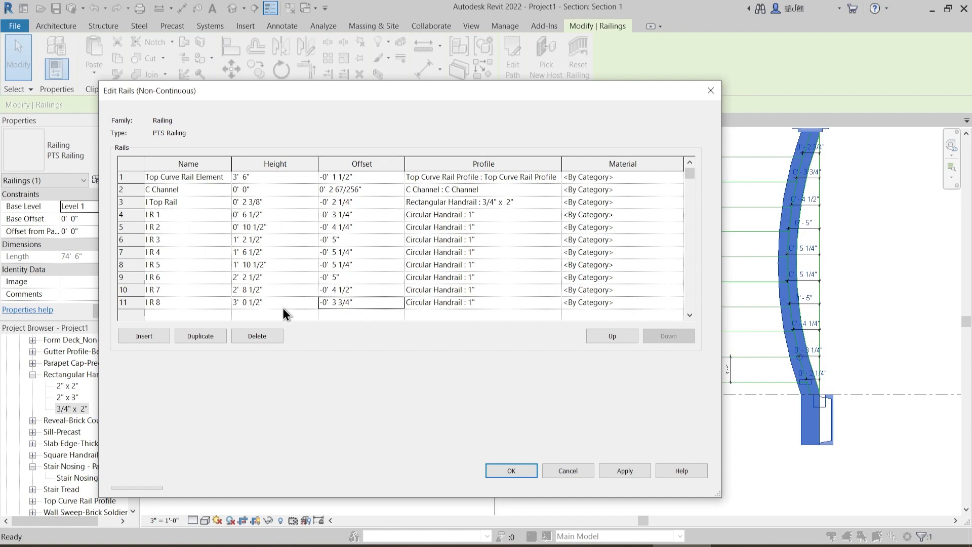
- Apply the rail structure edits to the PTS Railing type, close its properties and deselect the railing
{"action": "left_click", "coordinate": [633, 469]}
{"action": "left_click", "coordinate": [513, 472]}
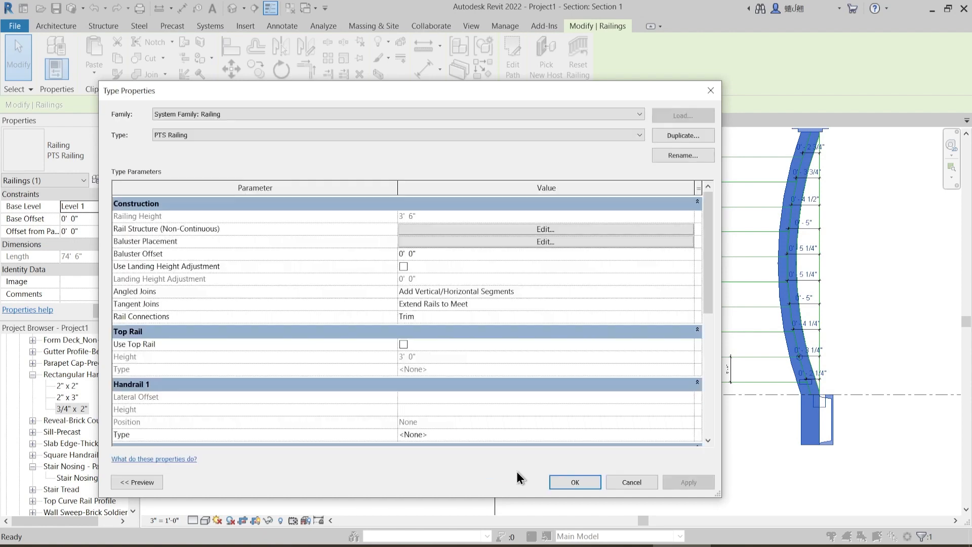
{"action": "left_click", "coordinate": [692, 481]}
{"action": "left_click", "coordinate": [577, 483]}
{"action": "left_click", "coordinate": [639, 303]}
- Measure the vertical distance from the base level line to the second-highest horizontal guide line without keeping the dimension
{"action": "middle_click_drag", "start_coordinate": [734, 276], "coordinate": [534, 308]}
{"action": "scroll", "coordinate": [607, 211], "scroll_direction": "up", "scroll_amount": 2}
{"action": "scroll", "coordinate": [646, 262], "scroll_direction": "down", "scroll_amount": 1}
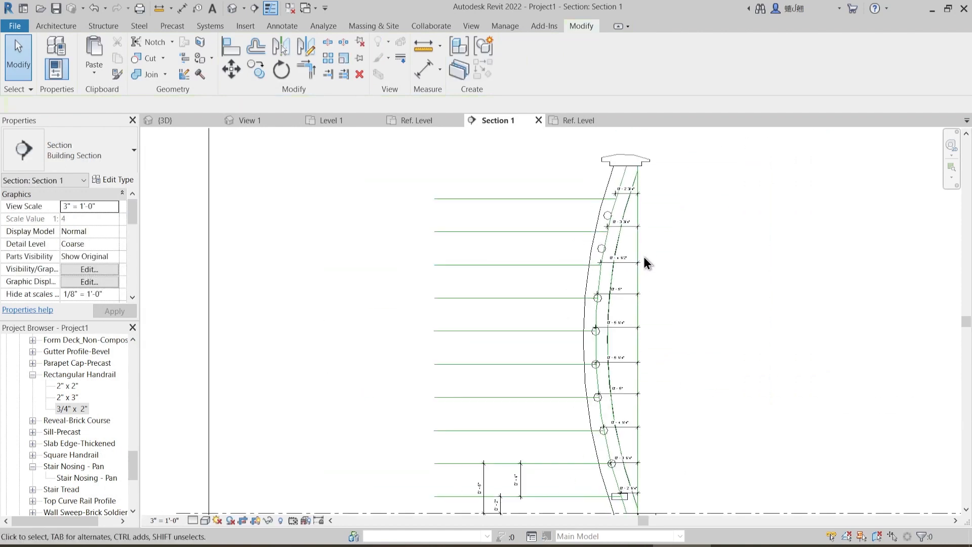
{"action": "scroll", "coordinate": [600, 313], "scroll_direction": "up", "scroll_amount": 2}
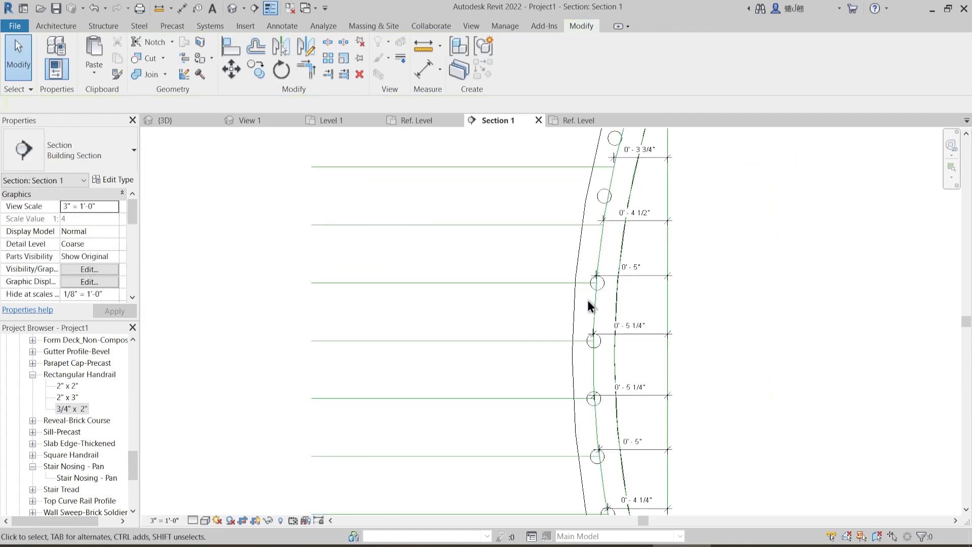
{"action": "scroll", "coordinate": [582, 292], "scroll_direction": "down", "scroll_amount": 2}
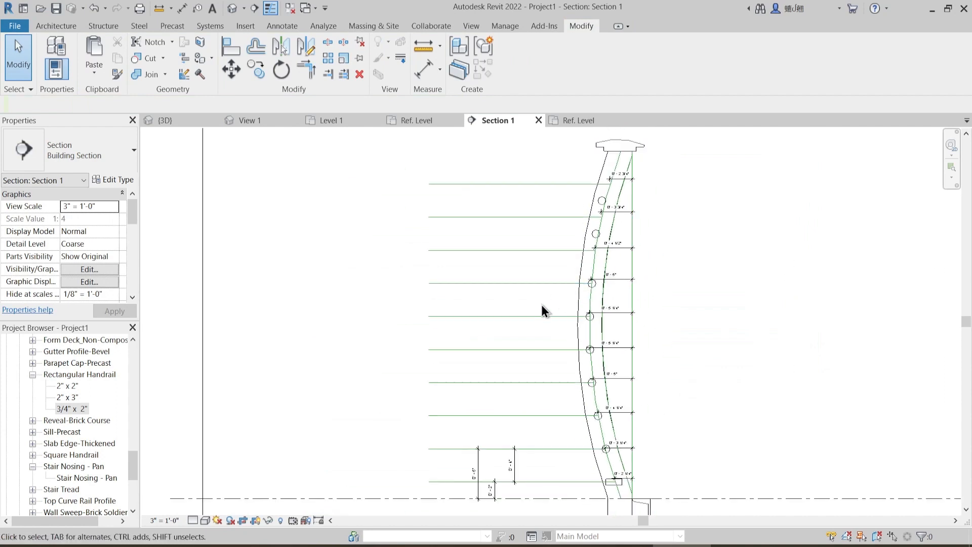
{"action": "key", "text": "d"}
{"action": "key", "text": "i"}
{"action": "key", "text": "Escape"}
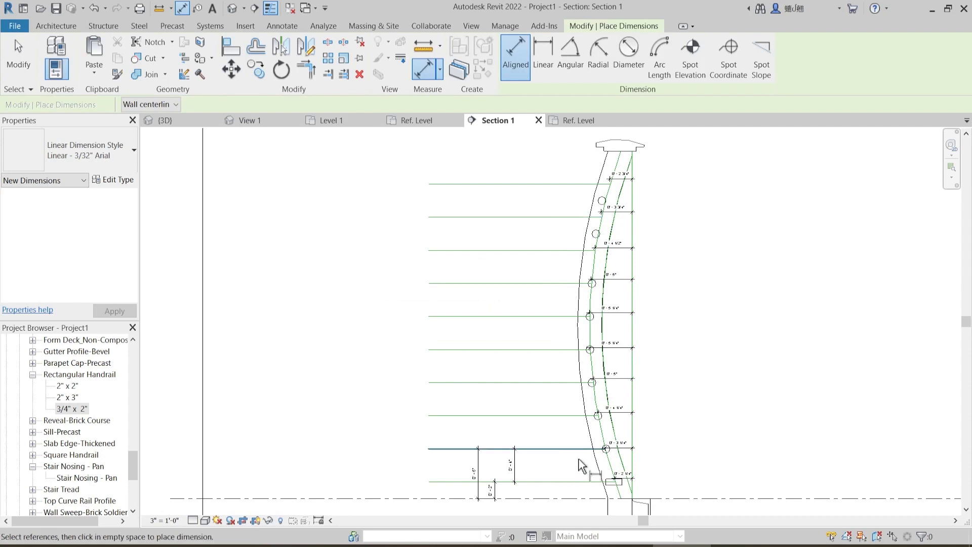
{"action": "left_click", "coordinate": [552, 497]}
{"action": "left_click", "coordinate": [551, 217]}
{"action": "scroll", "coordinate": [544, 235], "scroll_direction": "up", "scroll_amount": 2}
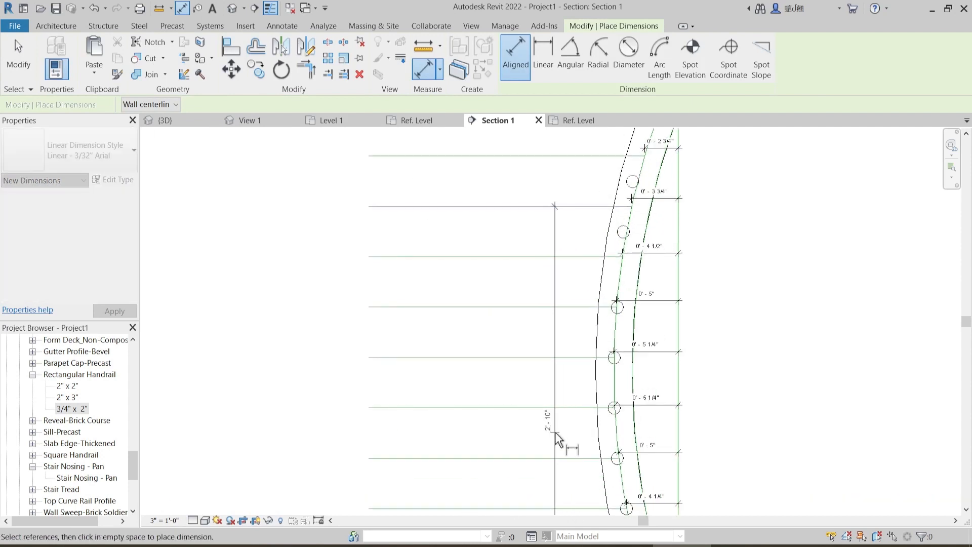
{"action": "key", "text": "Escape"}
{"action": "scroll", "coordinate": [562, 283], "scroll_direction": "down", "scroll_amount": 2}
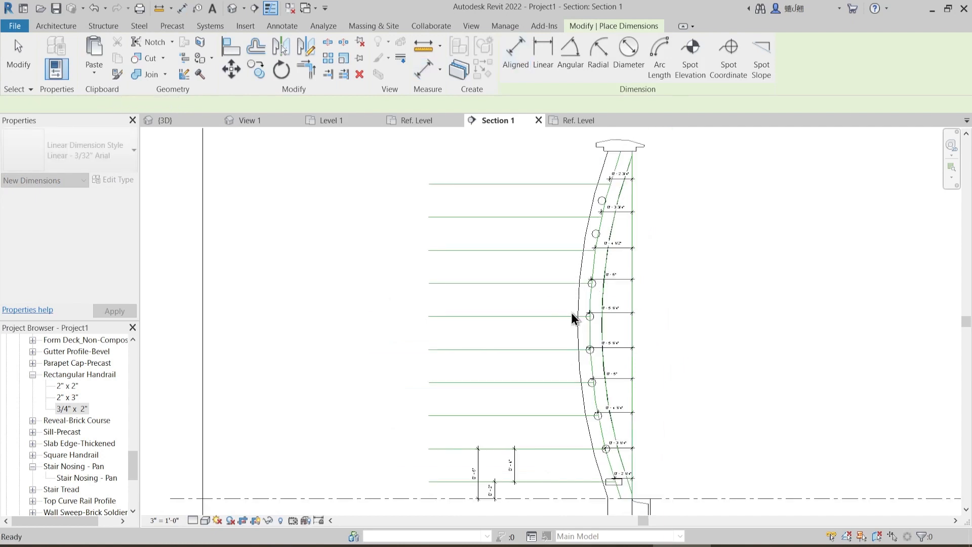
{"action": "key", "text": "Escape"}
- Reopen the PTS Railing's rail structure and set the height of rail I R 7 to 30.5 inches
{"action": "scroll", "coordinate": [581, 386], "scroll_direction": "up", "scroll_amount": 2}
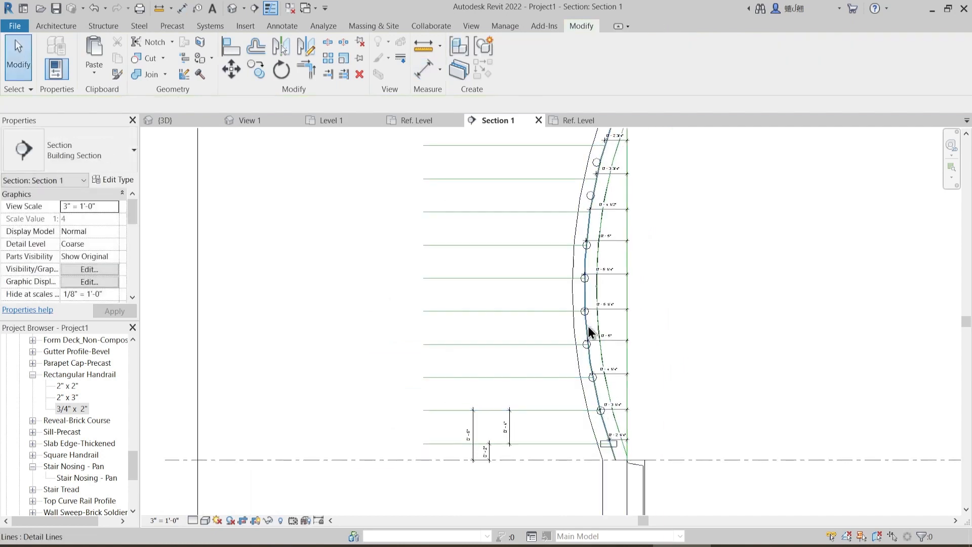
{"action": "middle_click_drag", "start_coordinate": [593, 194], "coordinate": [615, 311]}
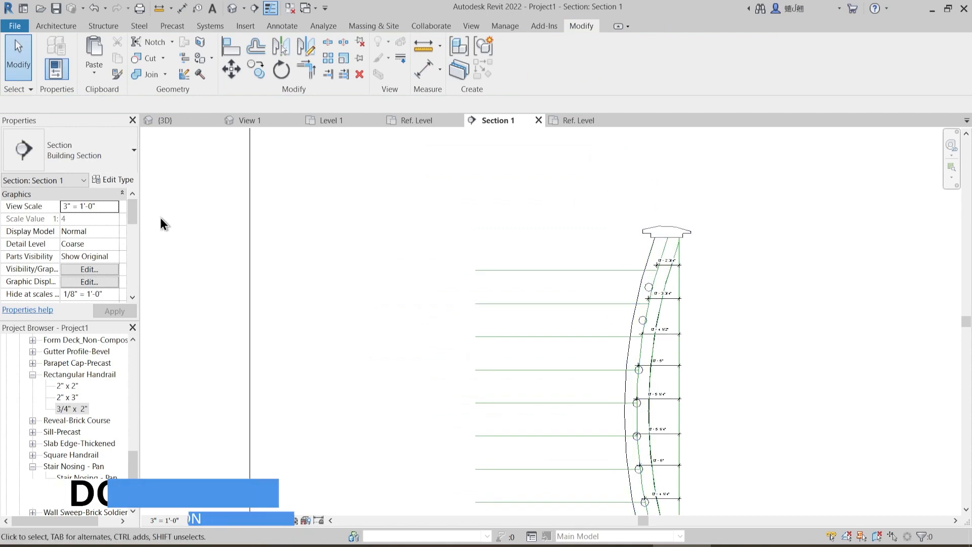
{"action": "left_click", "coordinate": [679, 228]}
{"action": "middle_click_drag", "start_coordinate": [441, 269], "coordinate": [673, 223]}
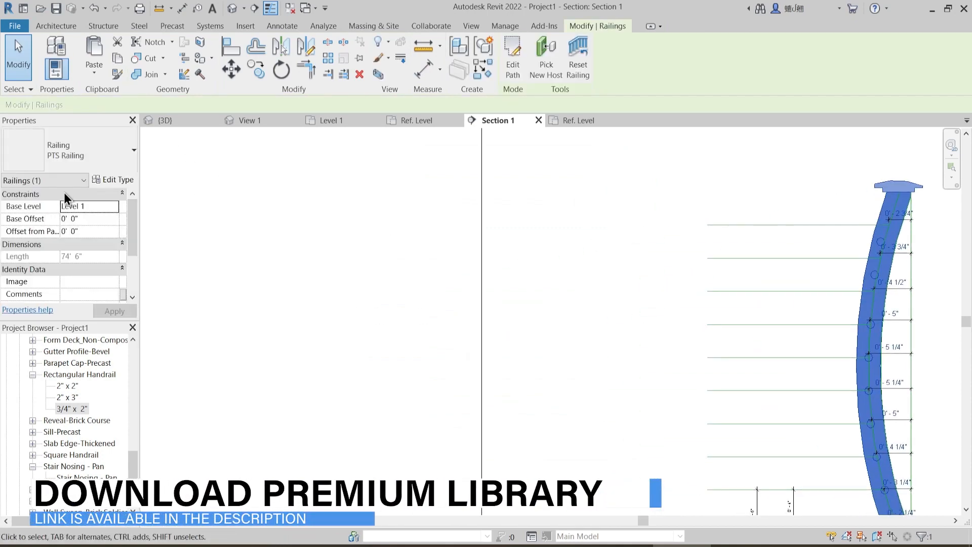
{"action": "left_click", "coordinate": [109, 180]}
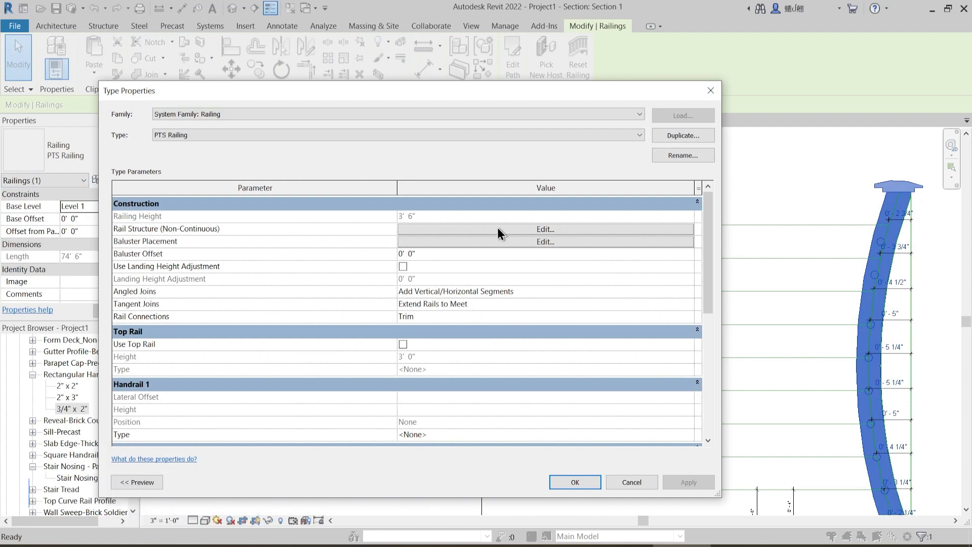
{"action": "left_click", "coordinate": [497, 229]}
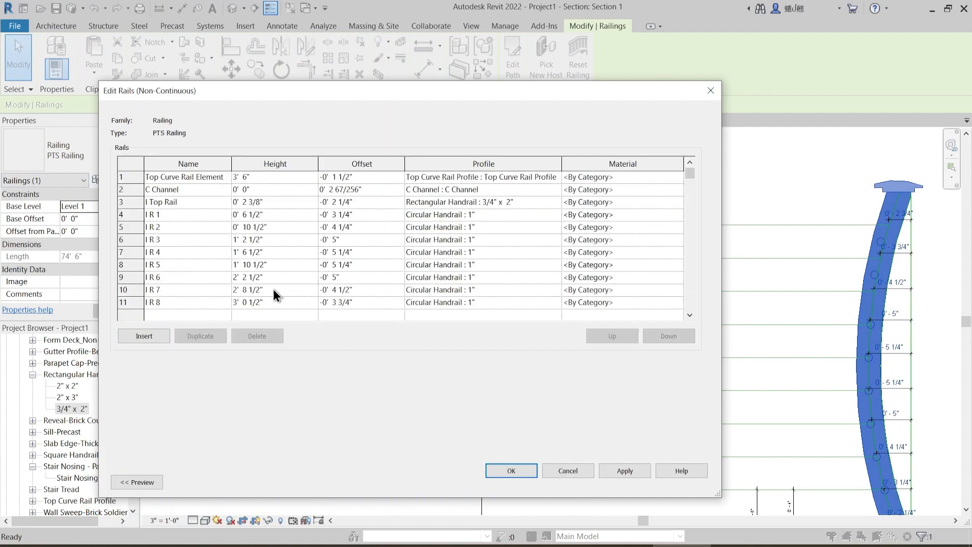
{"action": "left_click", "coordinate": [254, 292]}
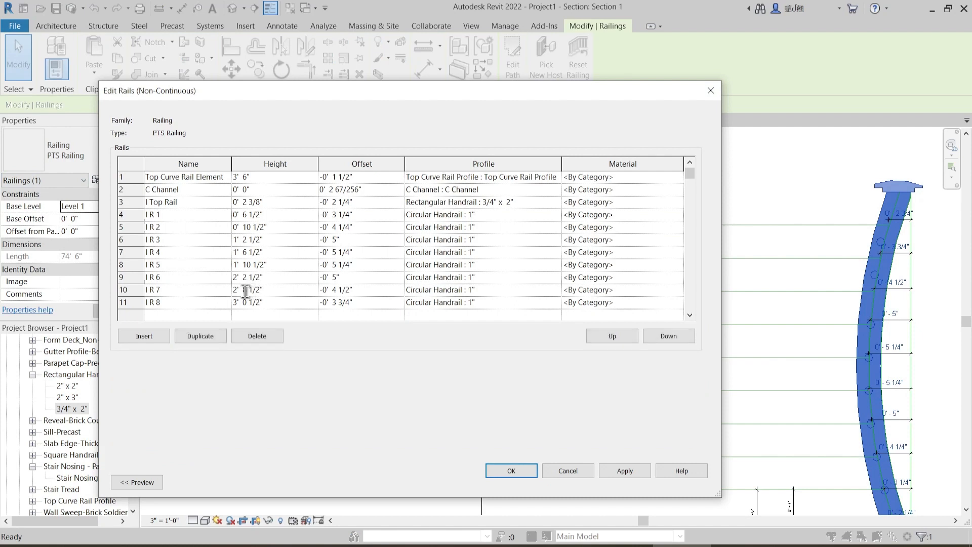
{"action": "double_click", "coordinate": [245, 290]}
{"action": "left_click_drag", "start_coordinate": [263, 290], "coordinate": [205, 295]}
{"action": "type", "text": "30.5"}
{"action": "key", "text": "Tab"}
- Set the height of rail I R 8 to 34.5 inches, apply the changes and close the railing type properties
{"action": "left_click", "coordinate": [277, 302]}
{"action": "left_click_drag", "start_coordinate": [277, 301], "coordinate": [225, 301]}
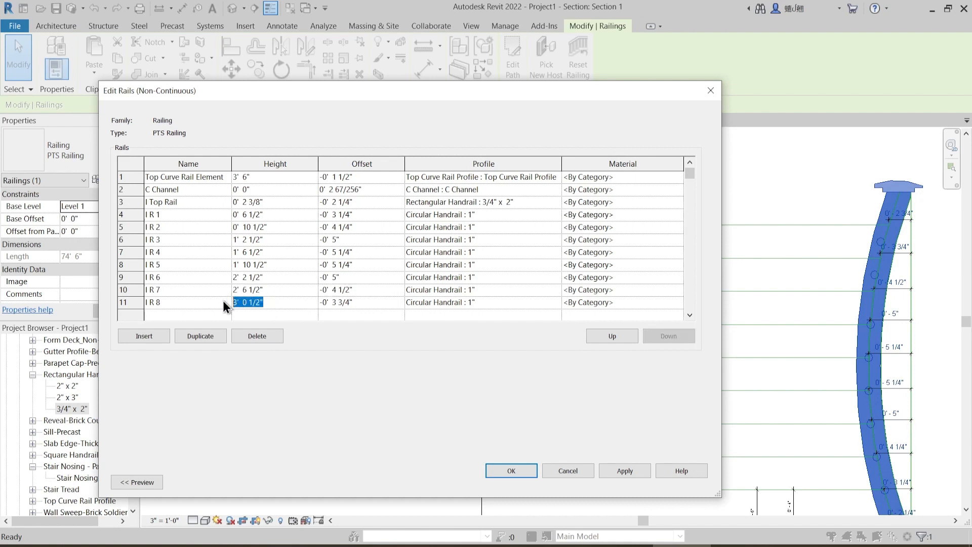
{"action": "type", "text": "34.5"}
{"action": "key", "text": "Tab"}
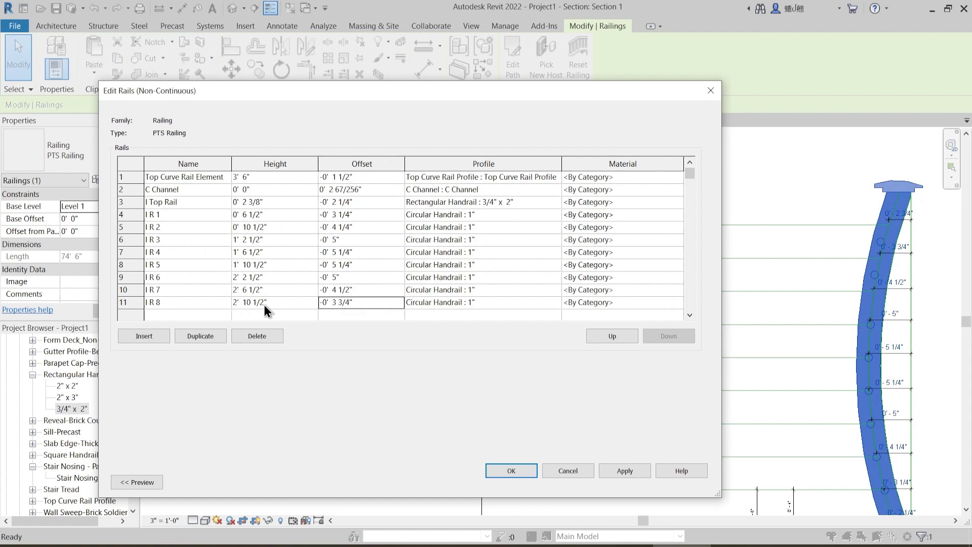
{"action": "left_click", "coordinate": [621, 471]}
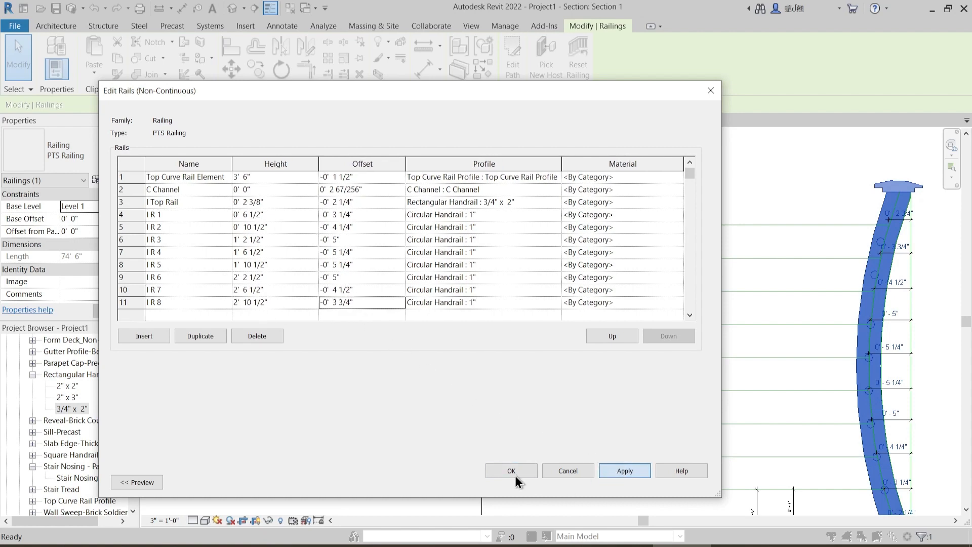
{"action": "left_click", "coordinate": [515, 471]}
{"action": "left_click", "coordinate": [689, 483]}
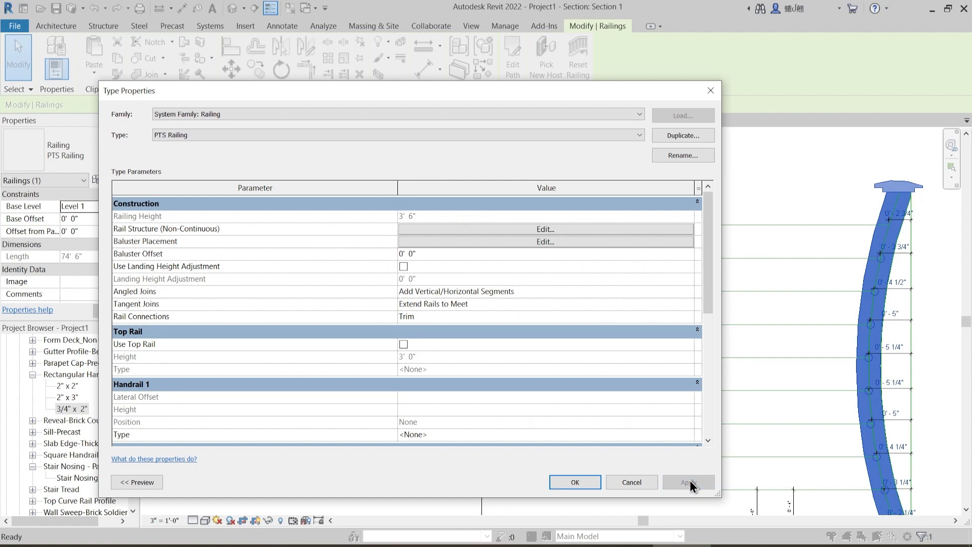
{"action": "left_click", "coordinate": [585, 480]}
{"action": "left_click", "coordinate": [796, 305]}
- Reopen the PTS Railing's rail structure and rename the I Top Rail entry to I Bottom Rail
{"action": "scroll", "coordinate": [636, 239], "scroll_direction": "down", "scroll_amount": 3}
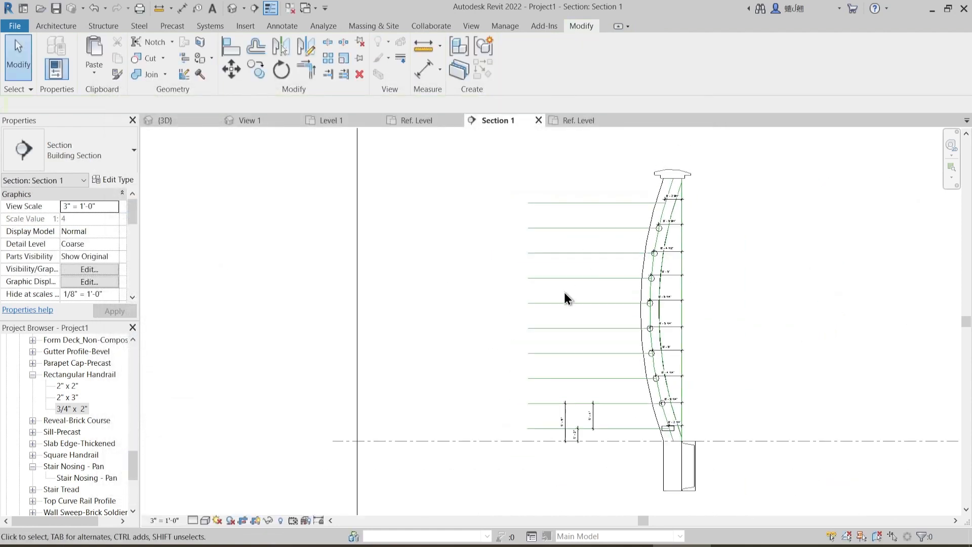
{"action": "scroll", "coordinate": [753, 323], "scroll_direction": "up", "scroll_amount": 1}
{"action": "middle_click_drag", "start_coordinate": [764, 275], "coordinate": [751, 325]}
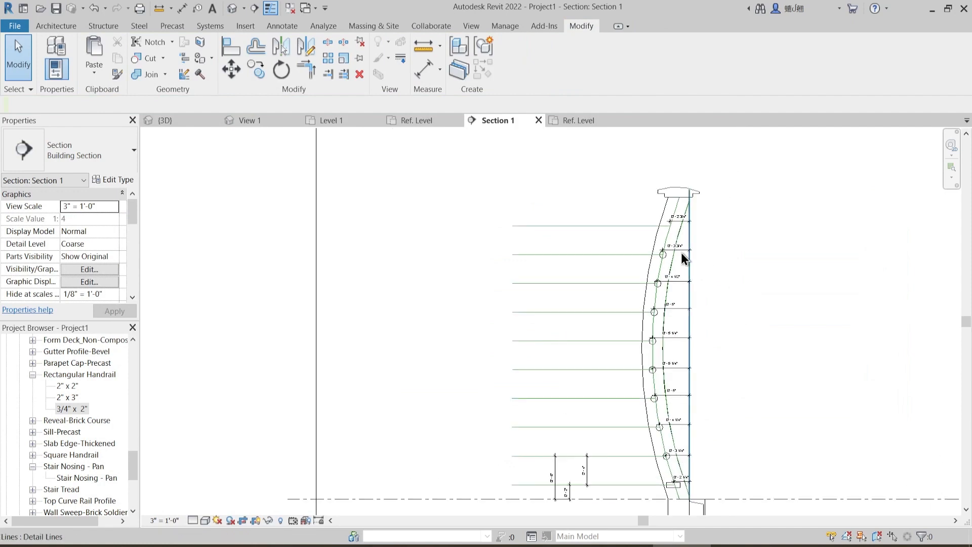
{"action": "scroll", "coordinate": [683, 223], "scroll_direction": "up", "scroll_amount": 3}
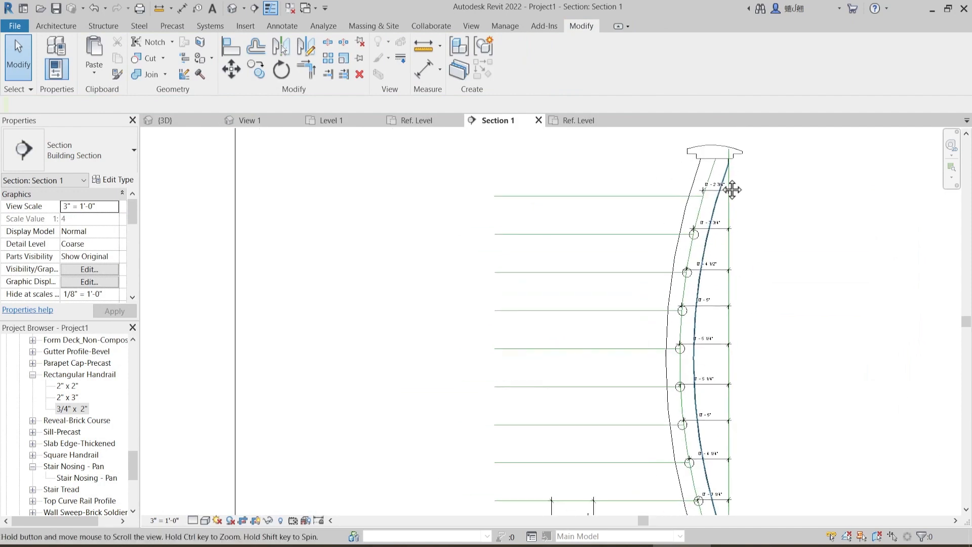
{"action": "left_click", "coordinate": [706, 152]}
{"action": "left_click", "coordinate": [115, 180]}
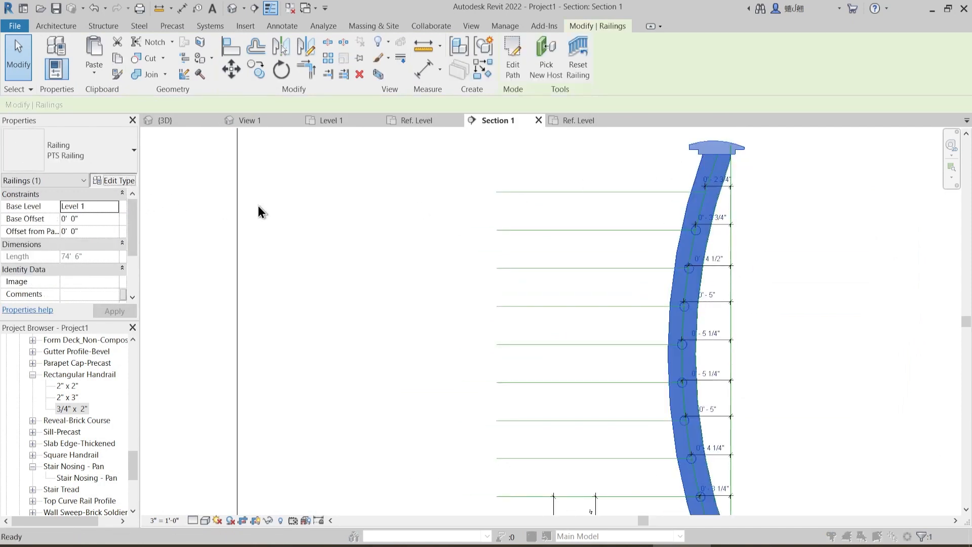
{"action": "left_click", "coordinate": [532, 208]}
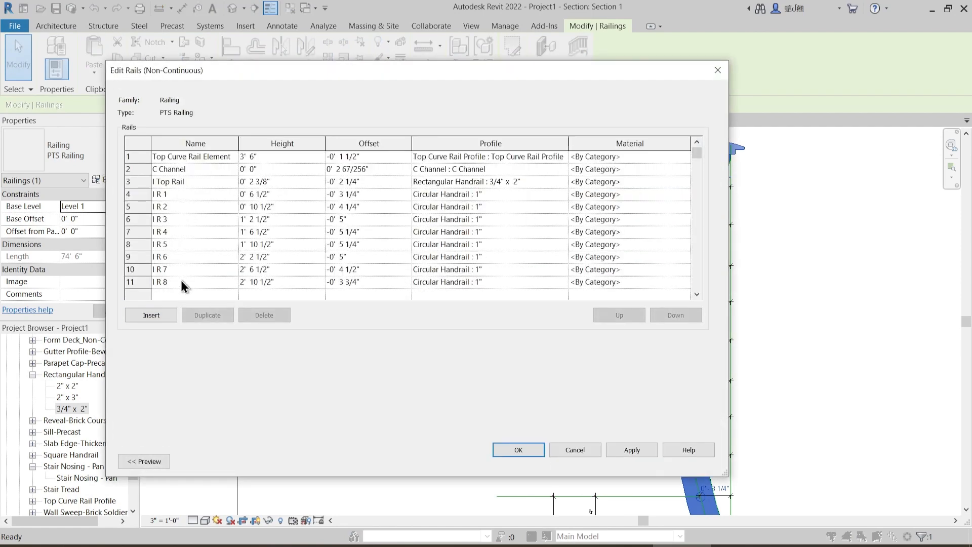
{"action": "left_click", "coordinate": [176, 181]}
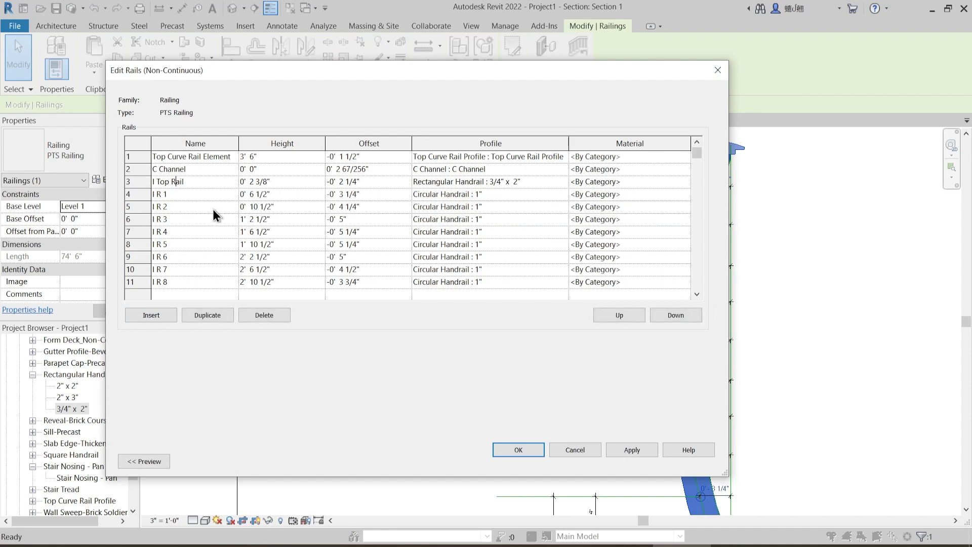
{"action": "left_click_drag", "start_coordinate": [184, 182], "coordinate": [99, 202]}
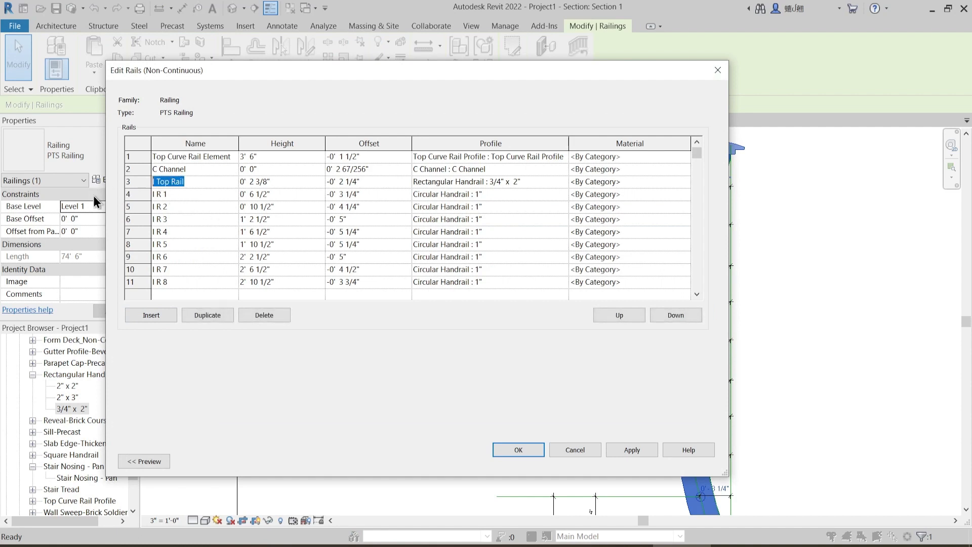
{"action": "left_click", "coordinate": [172, 182]}
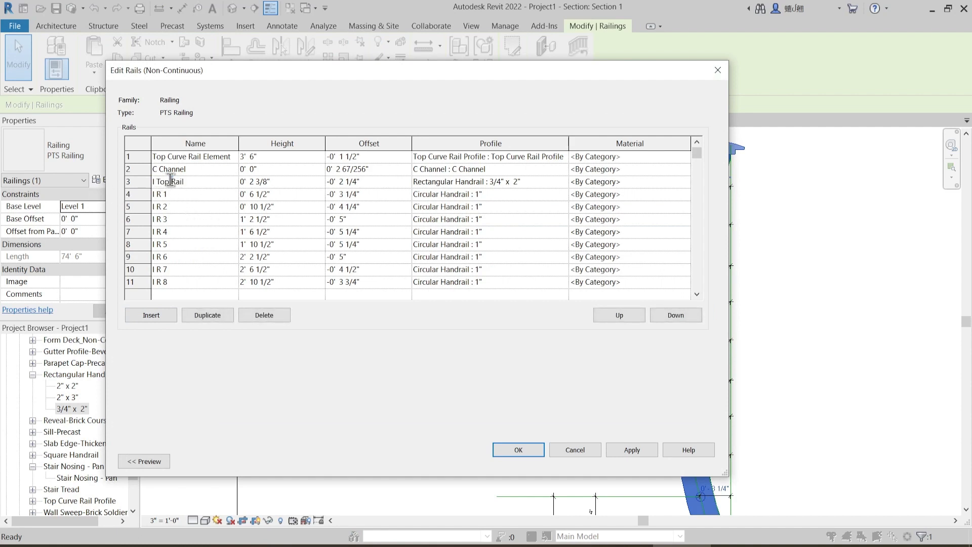
{"action": "double_click", "coordinate": [158, 181]}
{"action": "type", "text": "Bottom"}
- Insert a new rail below I R 8 at the end of the rail table and name it I Top Rail
{"action": "left_click", "coordinate": [147, 281]}
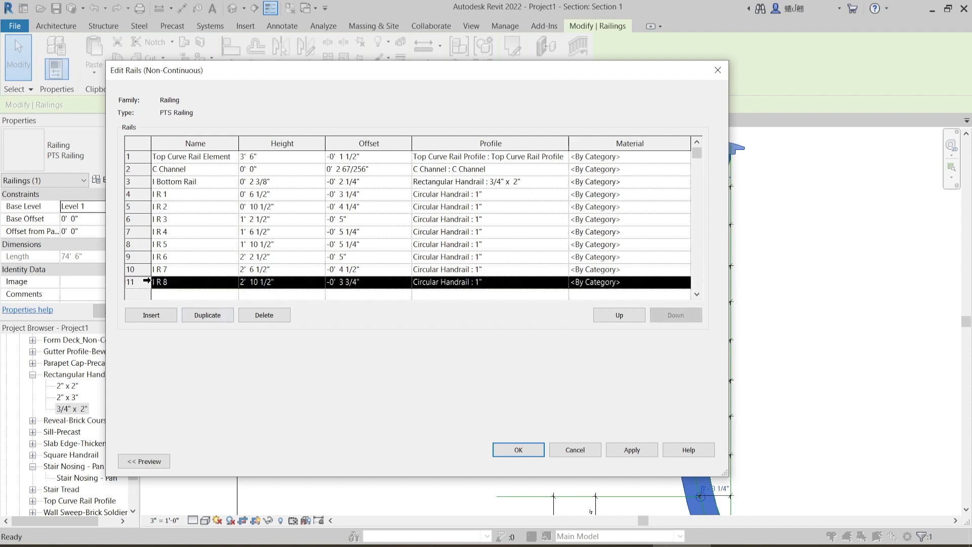
{"action": "left_click", "coordinate": [152, 316]}
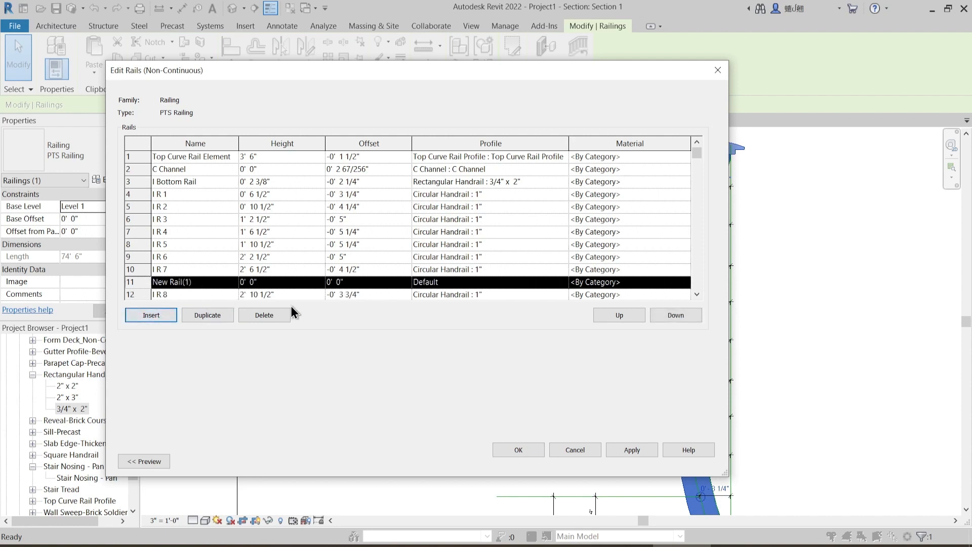
{"action": "left_click", "coordinate": [676, 315]}
{"action": "left_click", "coordinate": [204, 295]}
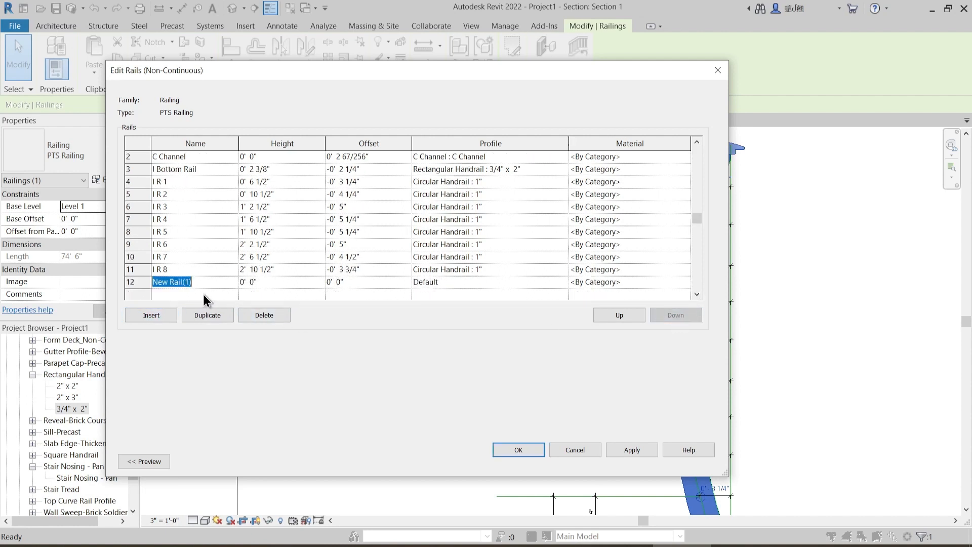
{"action": "type", "text": "I Top Rail"}
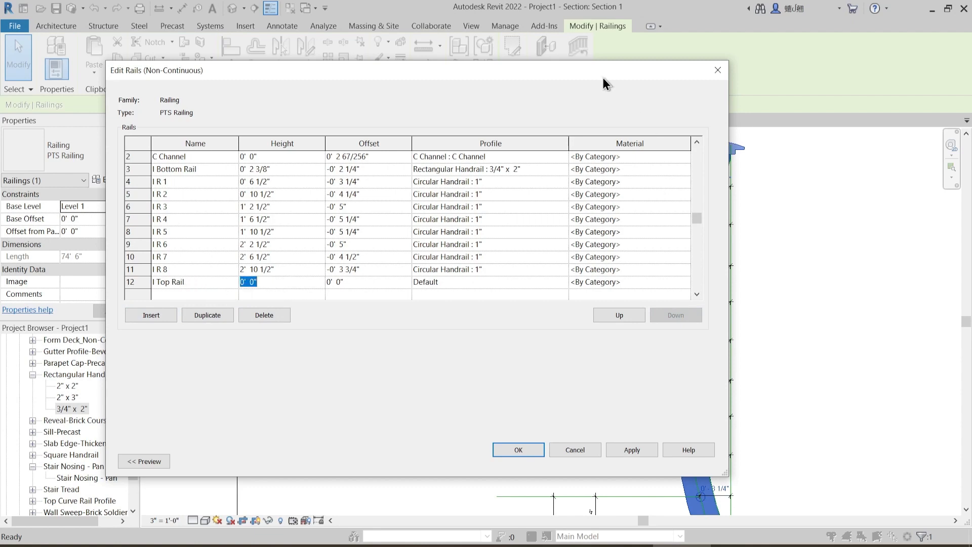
- Set the I Top Rail's height to 3' 2 3/8" and its offset to -2.75"
{"action": "left_click_drag", "start_coordinate": [593, 74], "coordinate": [547, 86]}
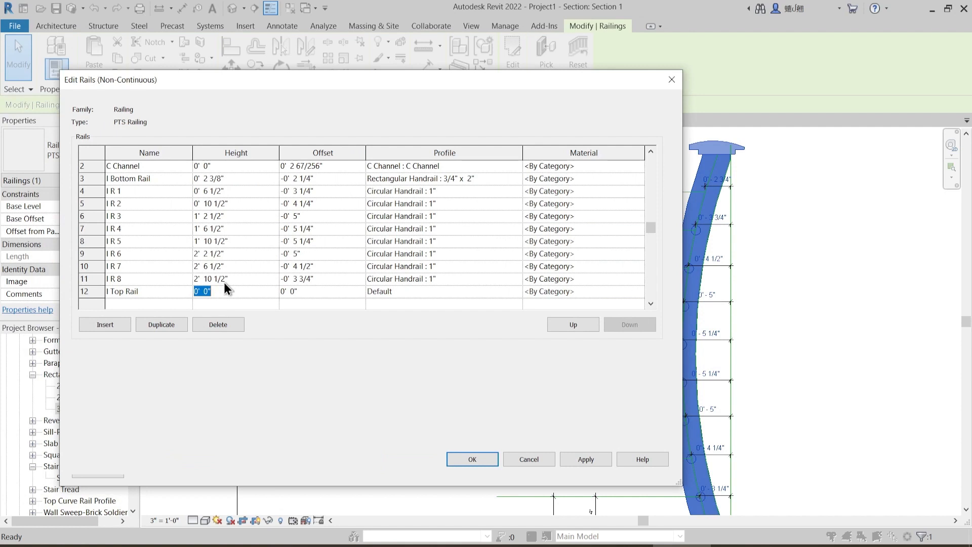
{"action": "left_click_drag", "start_coordinate": [424, 86], "coordinate": [329, 86]}
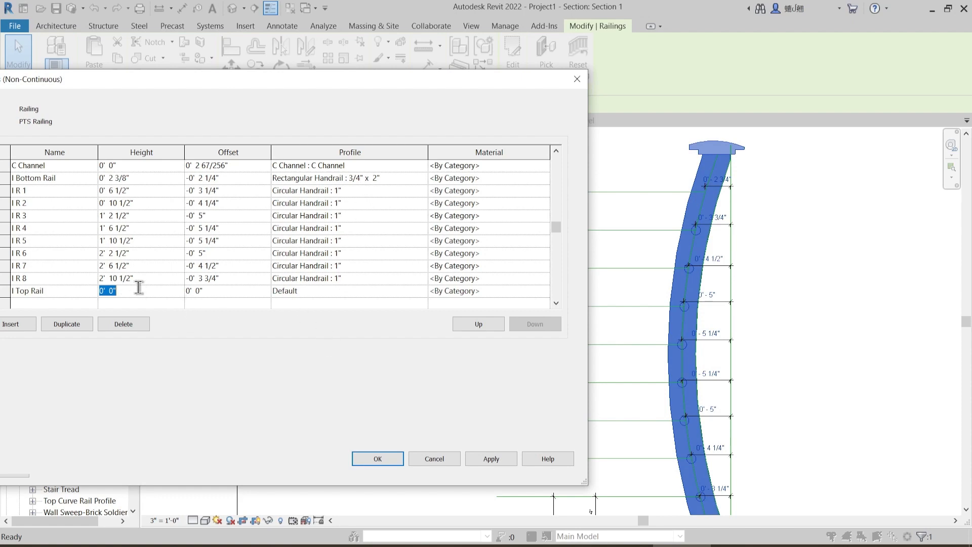
{"action": "left_click_drag", "start_coordinate": [181, 86], "coordinate": [386, 81]}
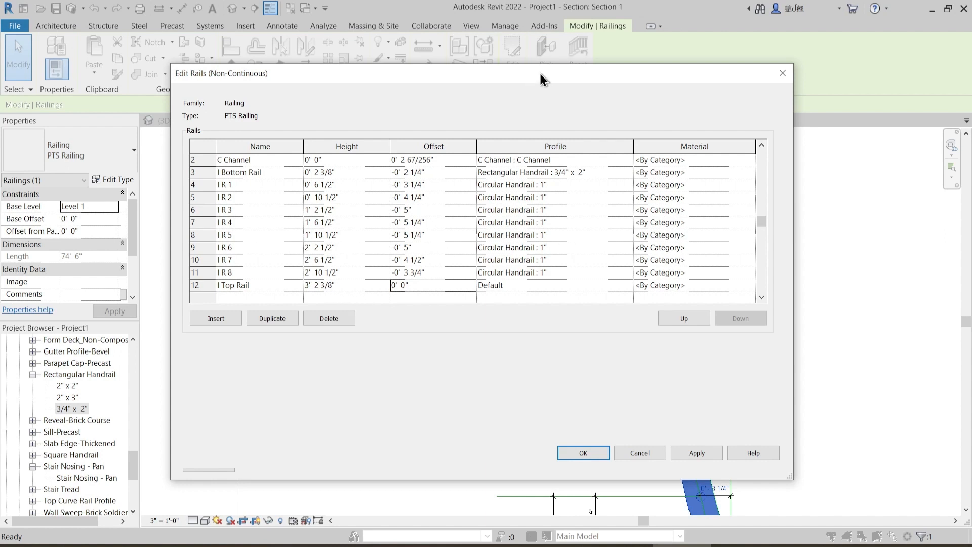
{"action": "left_click_drag", "start_coordinate": [539, 74], "coordinate": [439, 68]}
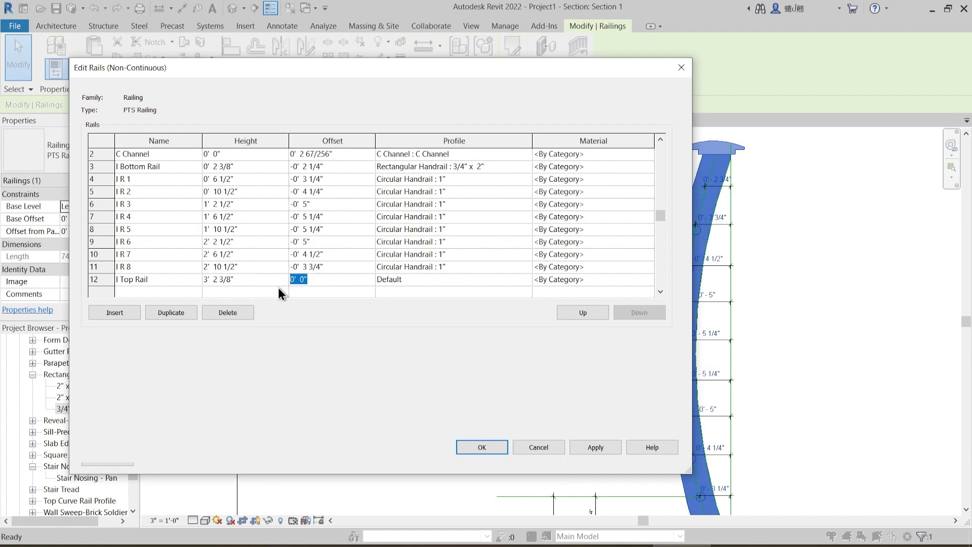
{"action": "type", "text": "-2.75\""}
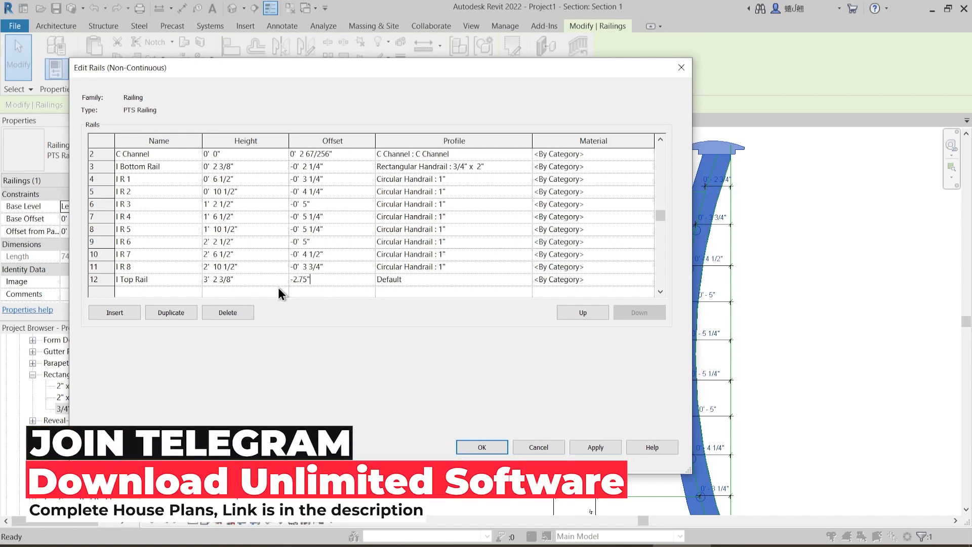
{"action": "key", "text": "Tab"}
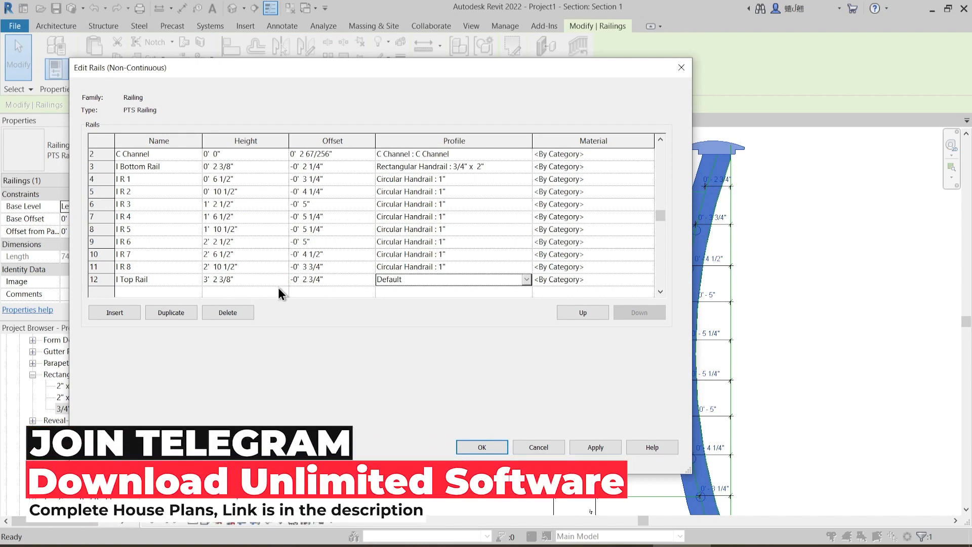
- Assign the Rectangular Handrail : 3/4" x 2" profile to I Top Rail, apply the changes and close the railing type properties
{"action": "left_click", "coordinate": [526, 279]}
{"action": "scroll", "coordinate": [476, 343], "scroll_direction": "down", "scroll_amount": 1}
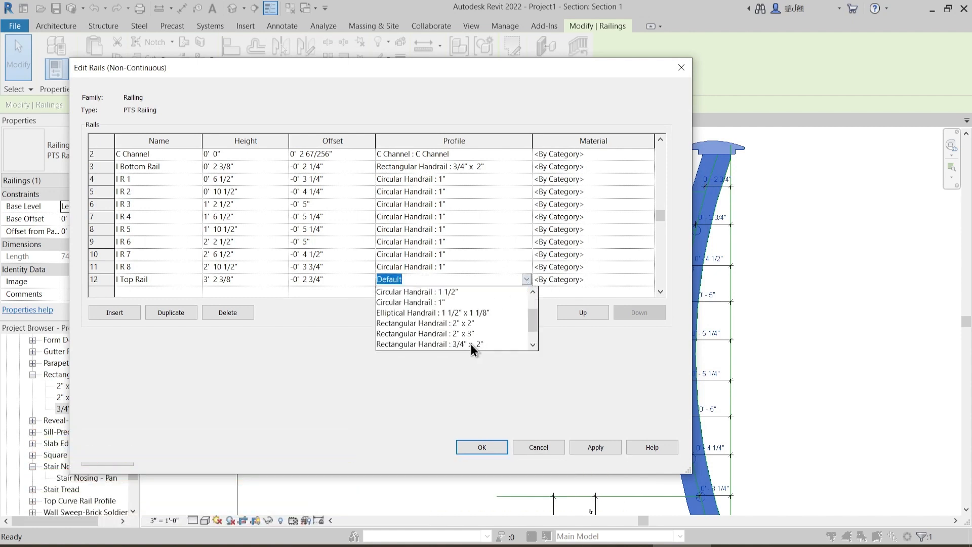
{"action": "left_click", "coordinate": [471, 344]}
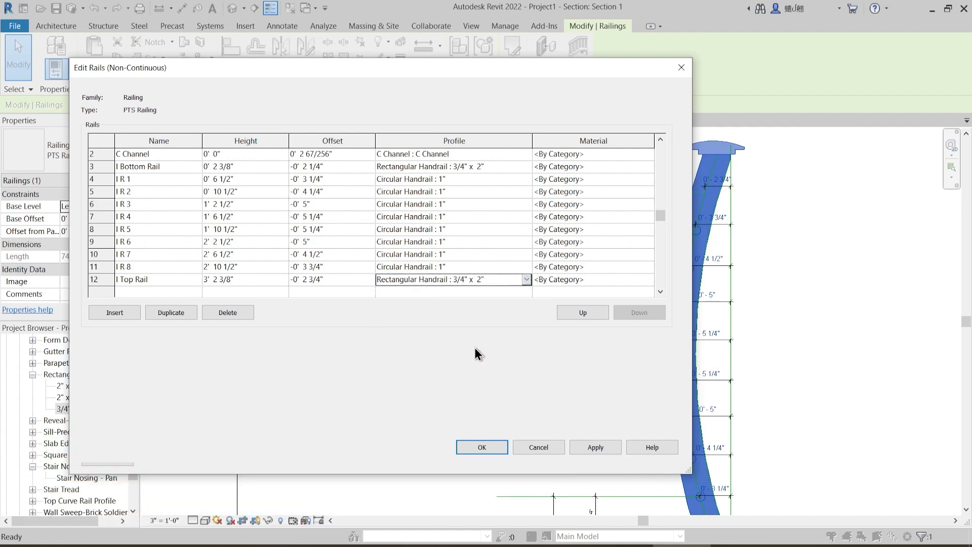
{"action": "left_click", "coordinate": [596, 448]}
{"action": "left_click", "coordinate": [485, 447]}
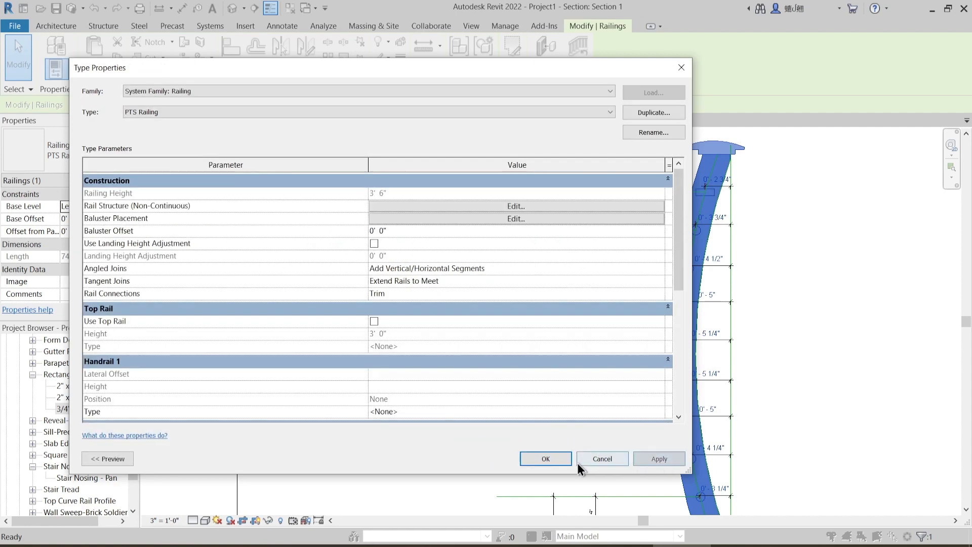
{"action": "left_click", "coordinate": [562, 459]}
- Examine the new top rail's position in the section view and the complete railing from both sides in the 3D view
{"action": "left_click", "coordinate": [798, 248]}
{"action": "scroll", "coordinate": [699, 202], "scroll_direction": "up", "scroll_amount": 4}
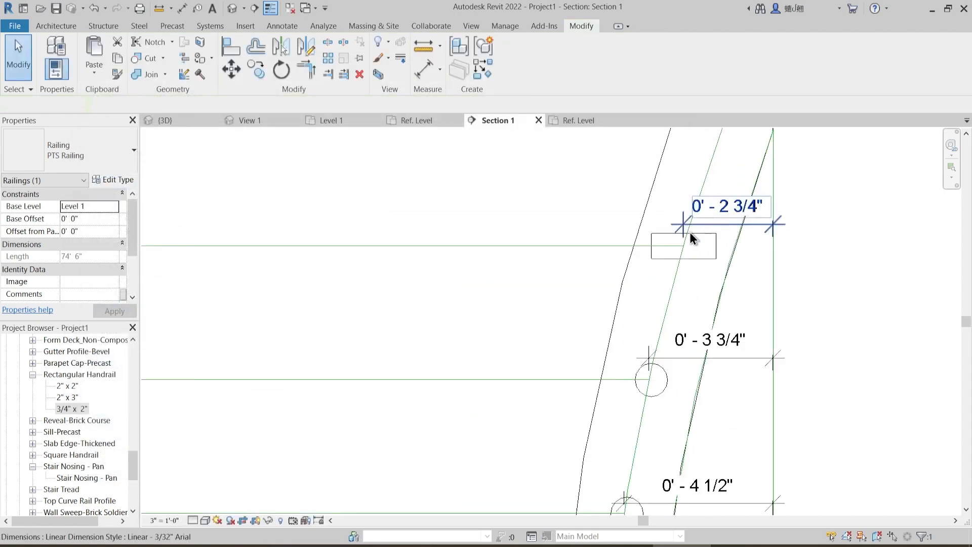
{"action": "key", "text": "Escape"}
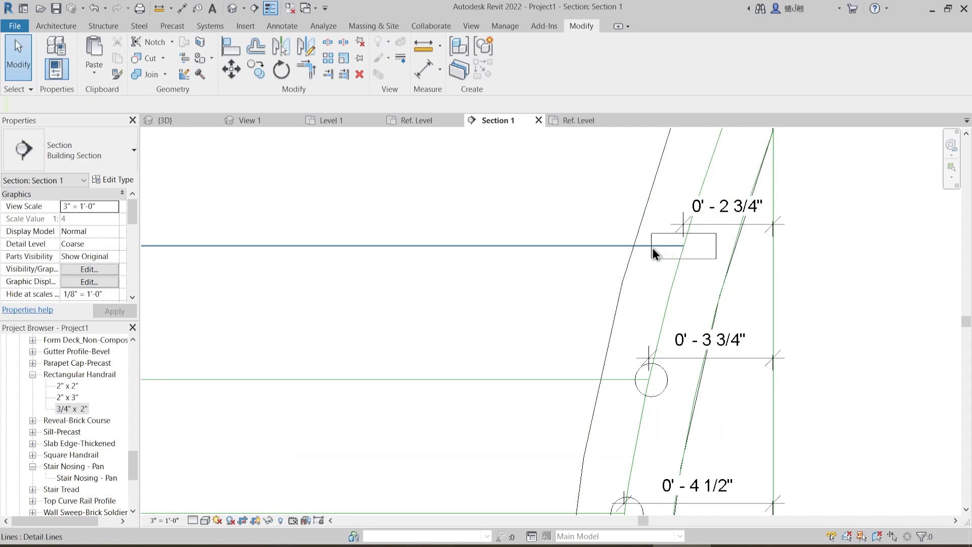
{"action": "scroll", "coordinate": [569, 236], "scroll_direction": "down", "scroll_amount": 5}
{"action": "middle_click_drag", "start_coordinate": [572, 240], "coordinate": [628, 345]}
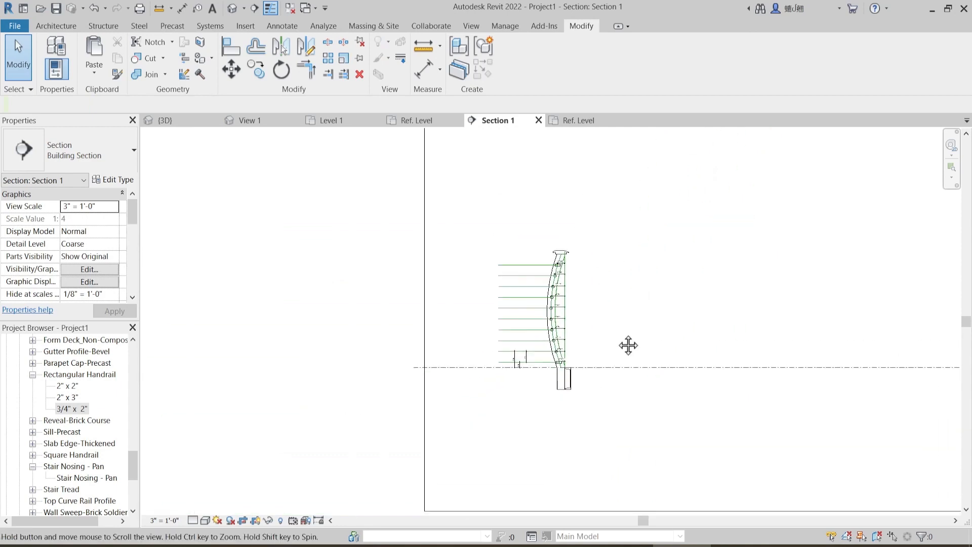
{"action": "left_click", "coordinate": [172, 123]}
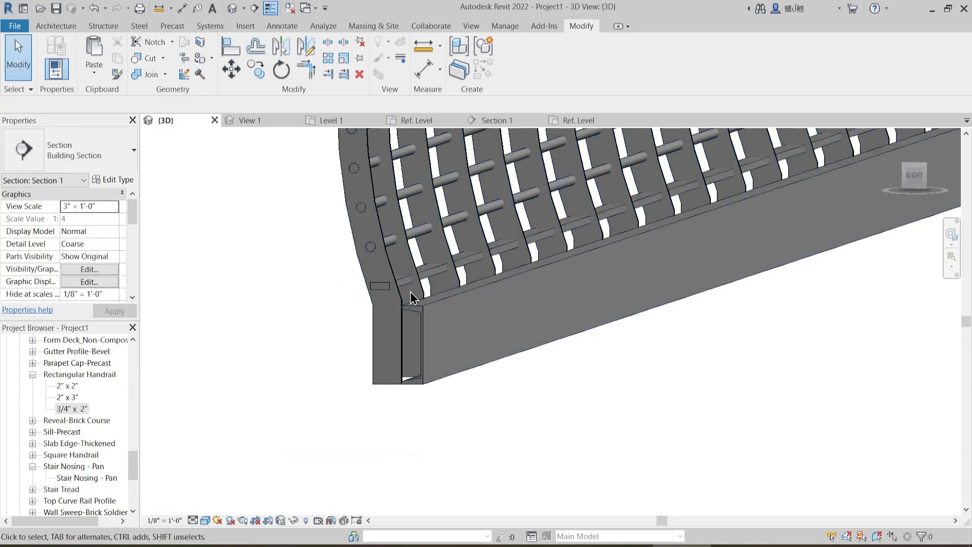
{"action": "middle_click_drag", "start_coordinate": [403, 297], "coordinate": [450, 410], "text": "shift"}
{"action": "scroll", "coordinate": [456, 385], "scroll_direction": "down", "scroll_amount": 3}
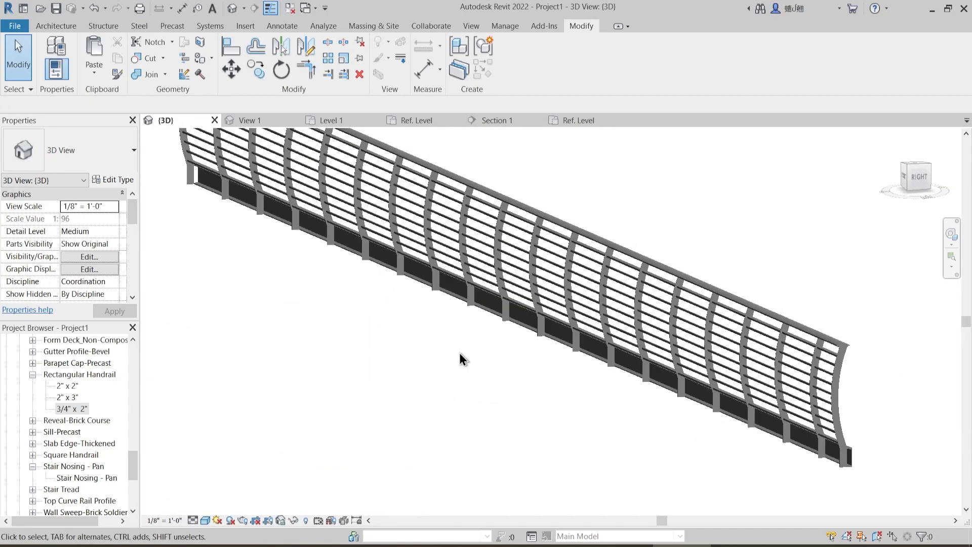
{"action": "middle_click_drag", "start_coordinate": [737, 423], "coordinate": [632, 382], "text": "shift"}
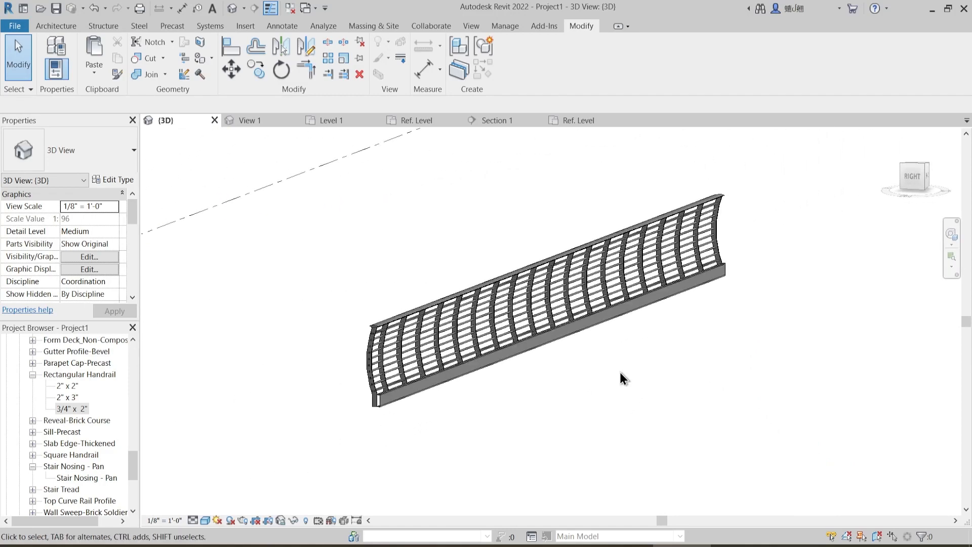
{"action": "scroll", "coordinate": [315, 379], "scroll_direction": "up", "scroll_amount": 4}
{"action": "scroll", "coordinate": [375, 388], "scroll_direction": "down", "scroll_amount": 1}
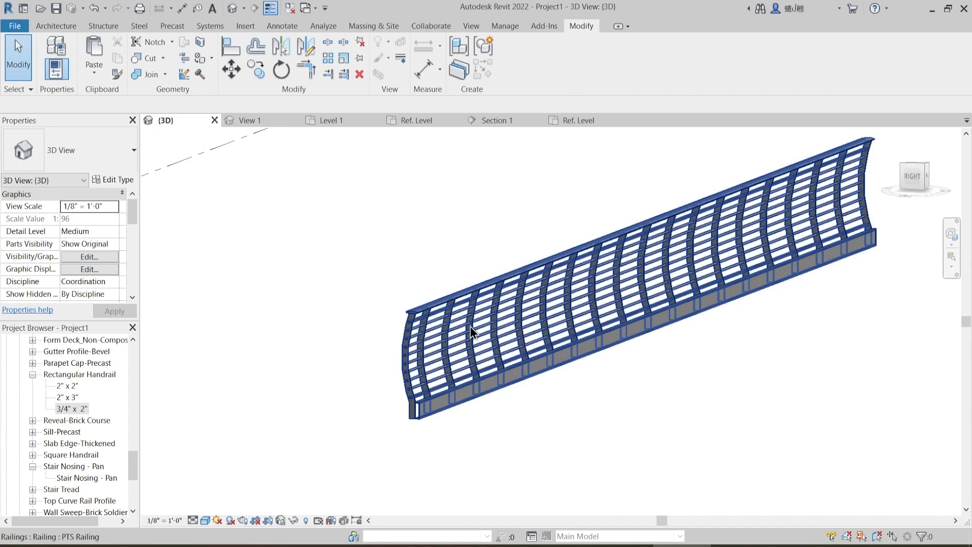
{"action": "middle_click_drag", "start_coordinate": [630, 296], "coordinate": [650, 337], "text": "shift"}
{"action": "scroll", "coordinate": [688, 312], "scroll_direction": "down", "scroll_amount": 2}
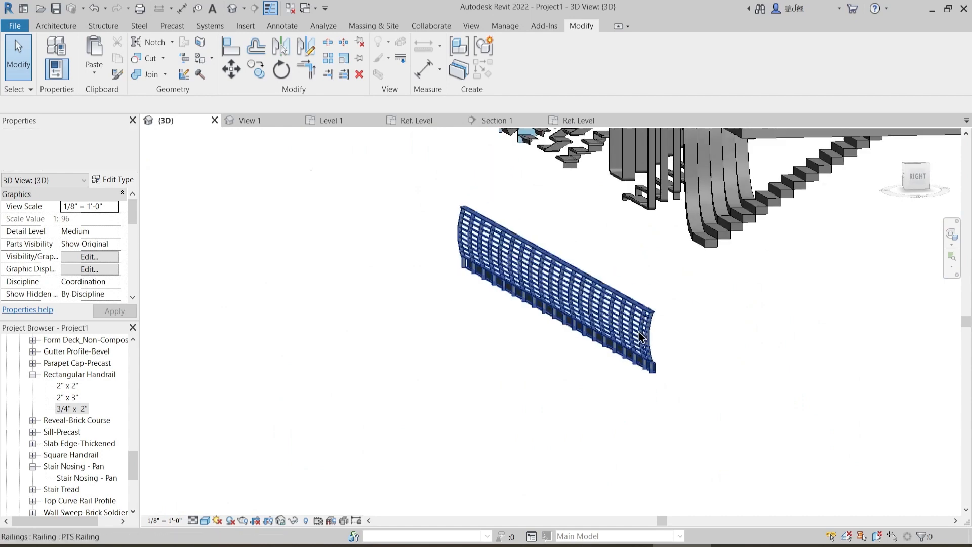
- Increase the regular baluster's distance from previous in the PTS Railing's baluster placement, apply it and close the type properties
{"action": "left_click", "coordinate": [653, 334]}
{"action": "left_click", "coordinate": [120, 179]}
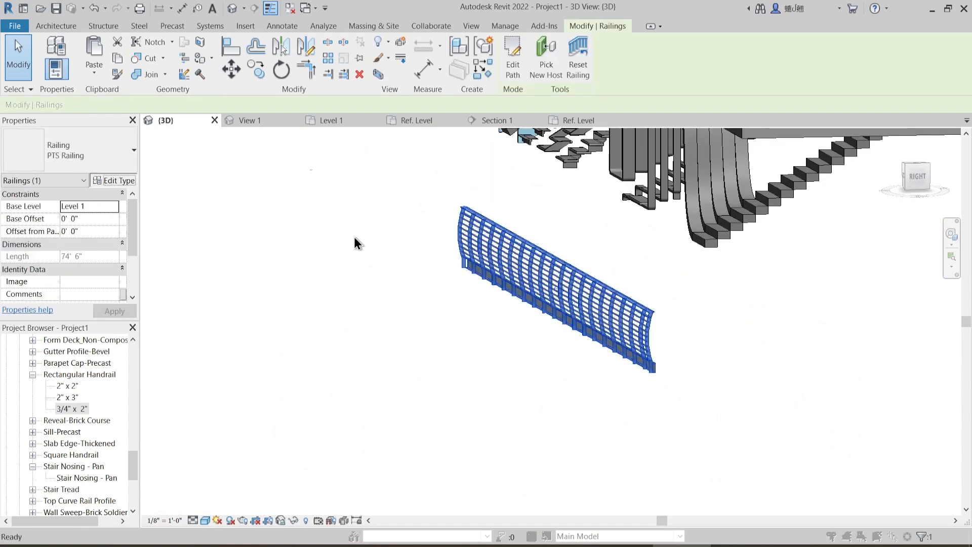
{"action": "left_click", "coordinate": [503, 205]}
{"action": "key", "text": "Escape"}
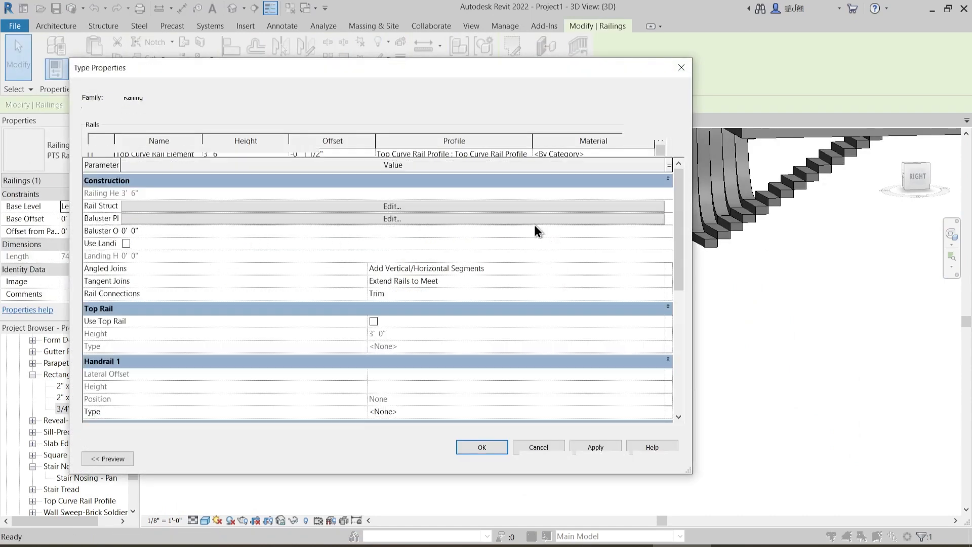
{"action": "left_click", "coordinate": [530, 219]}
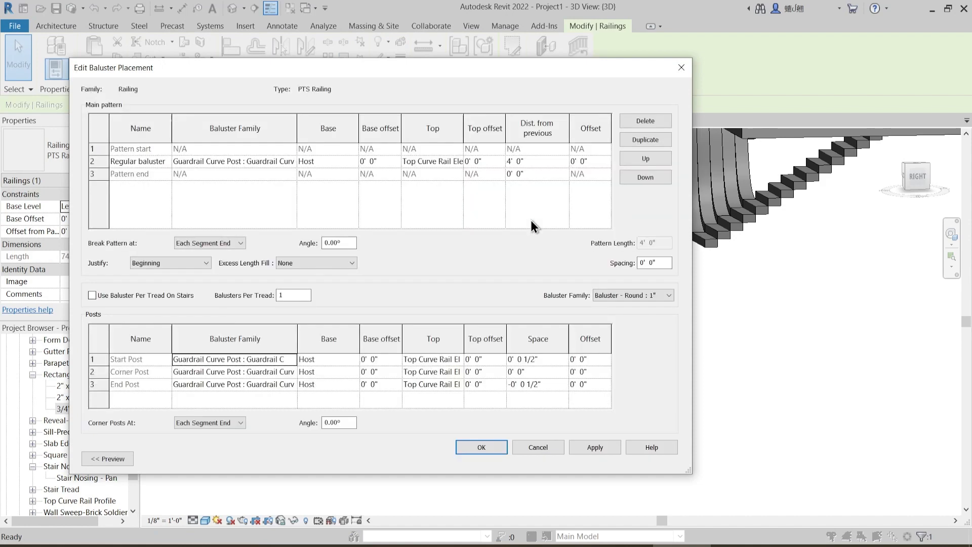
{"action": "left_click", "coordinate": [511, 161]}
{"action": "left_click_drag", "start_coordinate": [512, 161], "coordinate": [505, 161]}
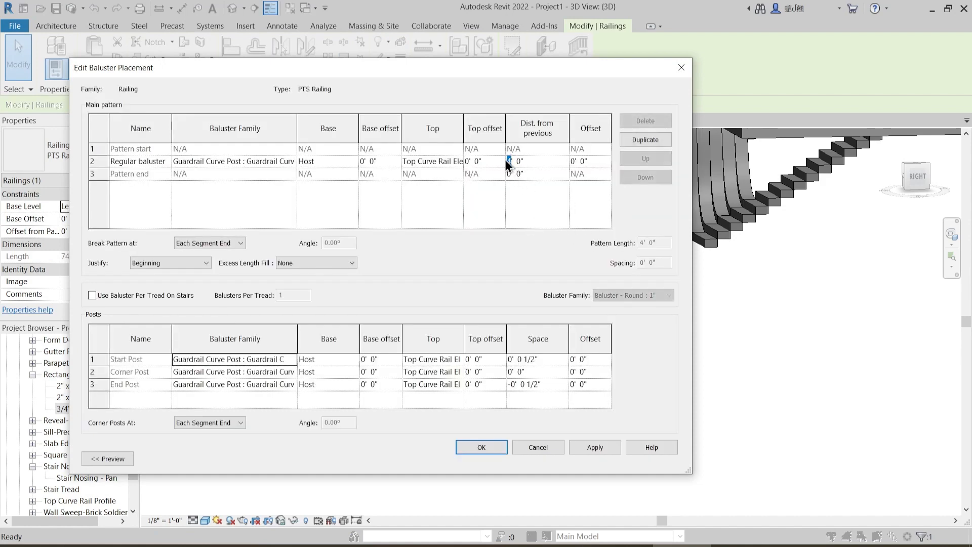
{"action": "left_click", "coordinate": [593, 447]}
{"action": "left_click", "coordinate": [482, 448]}
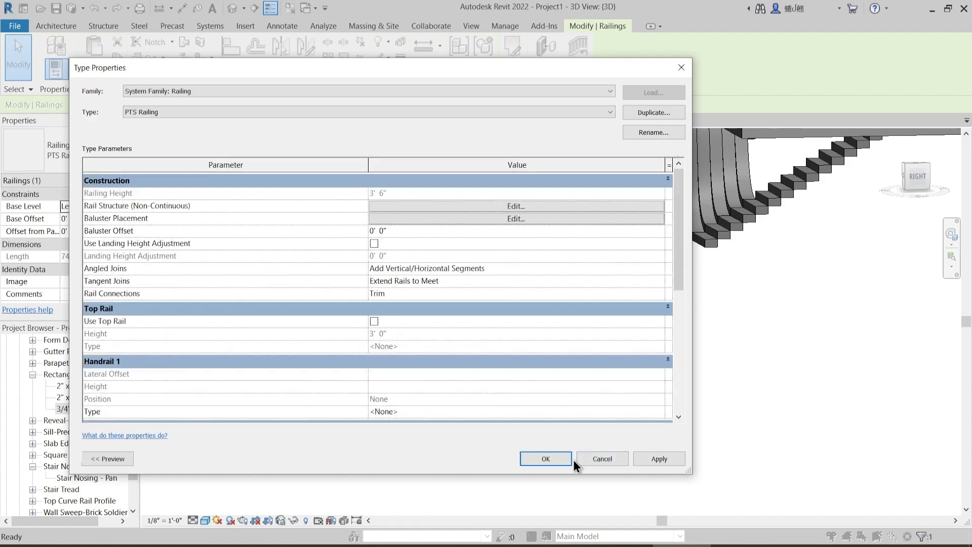
{"action": "left_click", "coordinate": [546, 458]}
{"action": "left_click", "coordinate": [623, 405]}
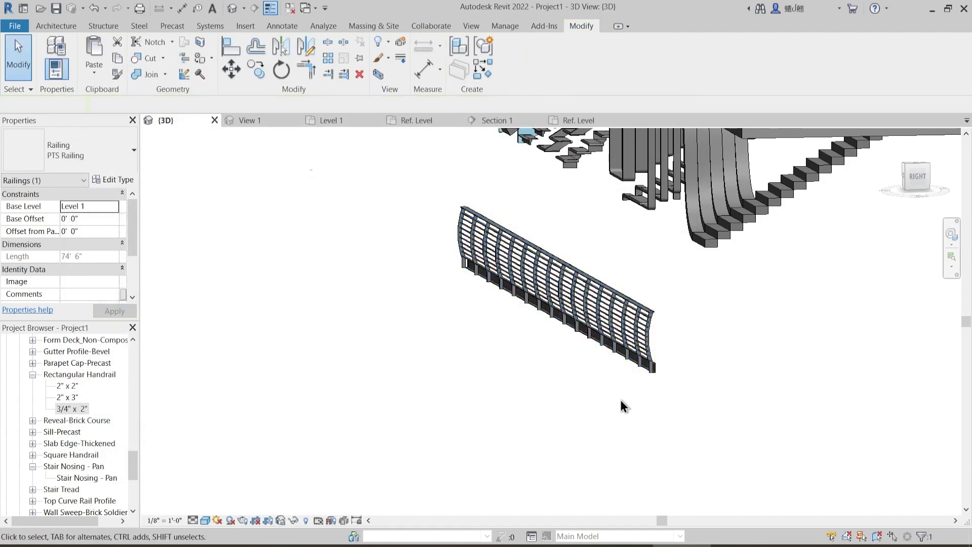
- Create a straight, horizontally aligned 18-riser stair run of type 7" max riser 11" tread in the open area in front of the railing
{"action": "middle_click_drag", "start_coordinate": [623, 406], "coordinate": [521, 372], "text": "shift"}
{"action": "scroll", "coordinate": [529, 387], "scroll_direction": "down", "scroll_amount": 3}
{"action": "middle_click_drag", "start_coordinate": [366, 321], "coordinate": [468, 313]}
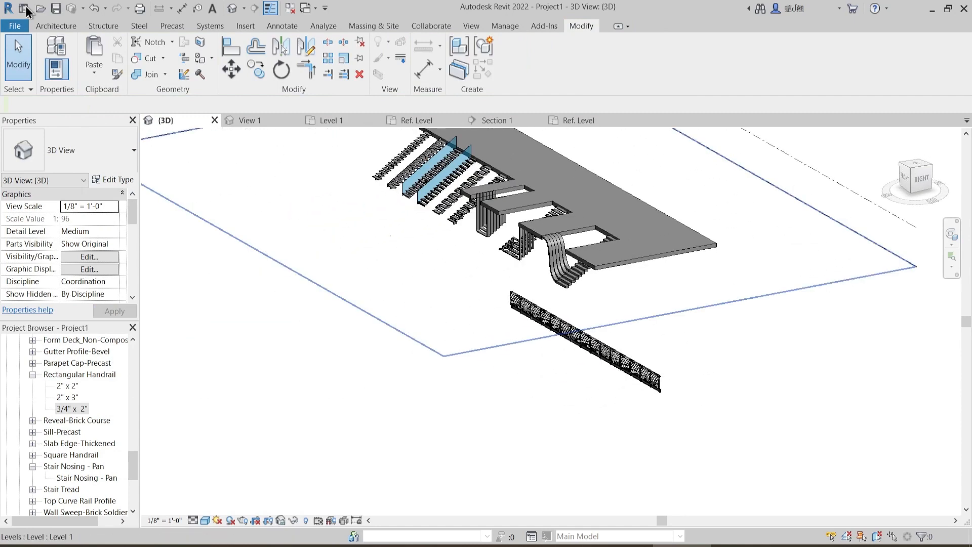
{"action": "left_click", "coordinate": [60, 29]}
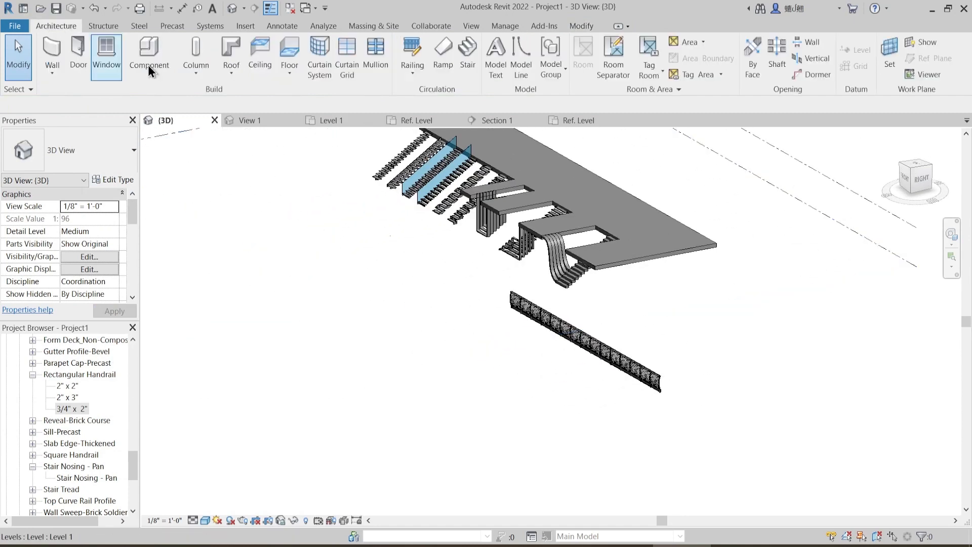
{"action": "left_click", "coordinate": [469, 71]}
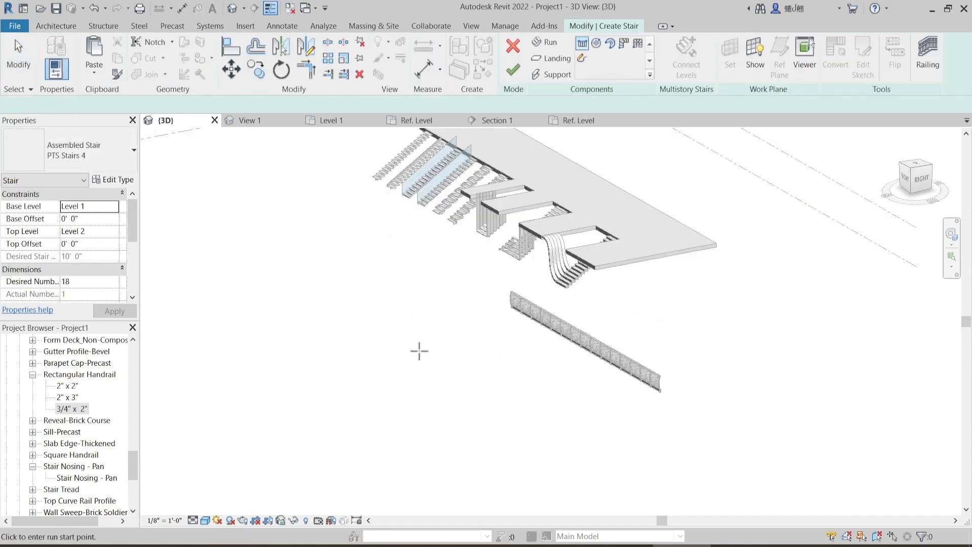
{"action": "middle_click_drag", "start_coordinate": [419, 350], "coordinate": [451, 310]}
{"action": "left_click", "coordinate": [101, 160]}
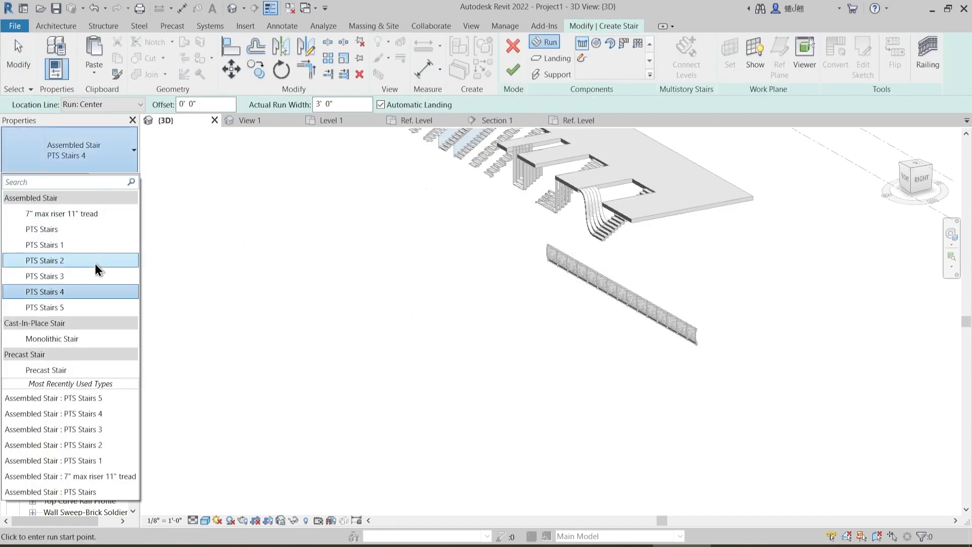
{"action": "left_click", "coordinate": [93, 214]}
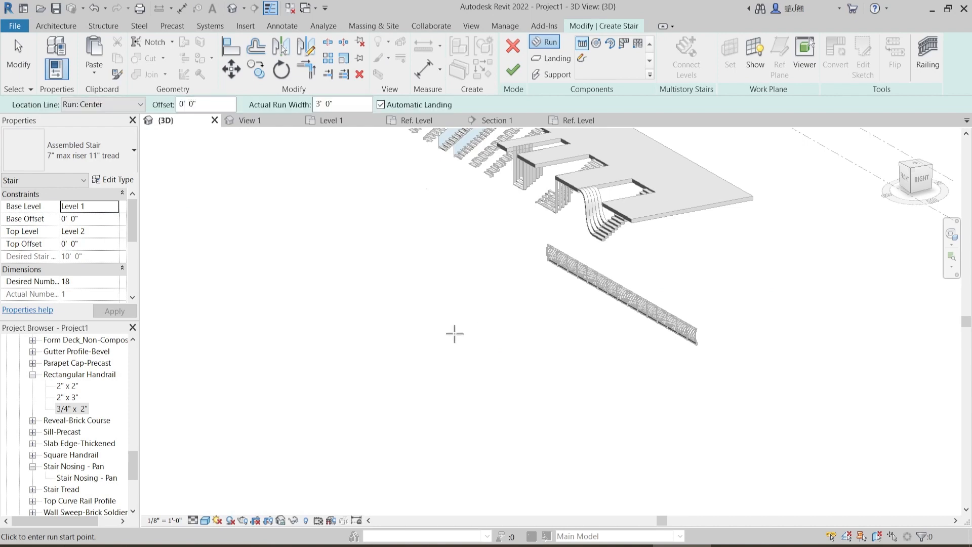
{"action": "middle_click_drag", "start_coordinate": [455, 333], "coordinate": [506, 395], "text": "shift"}
{"action": "left_click", "coordinate": [488, 386]}
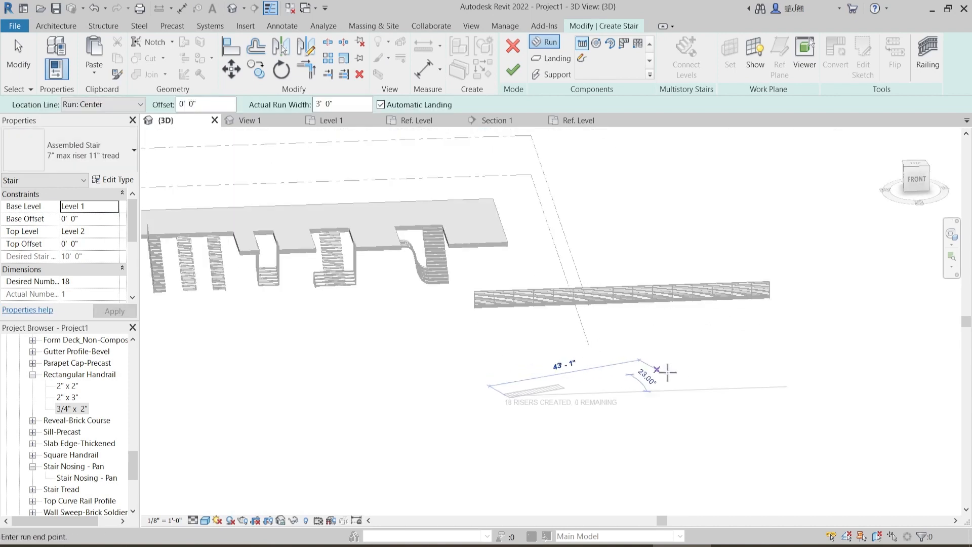
{"action": "scroll", "coordinate": [481, 393], "scroll_direction": "up", "scroll_amount": 2}
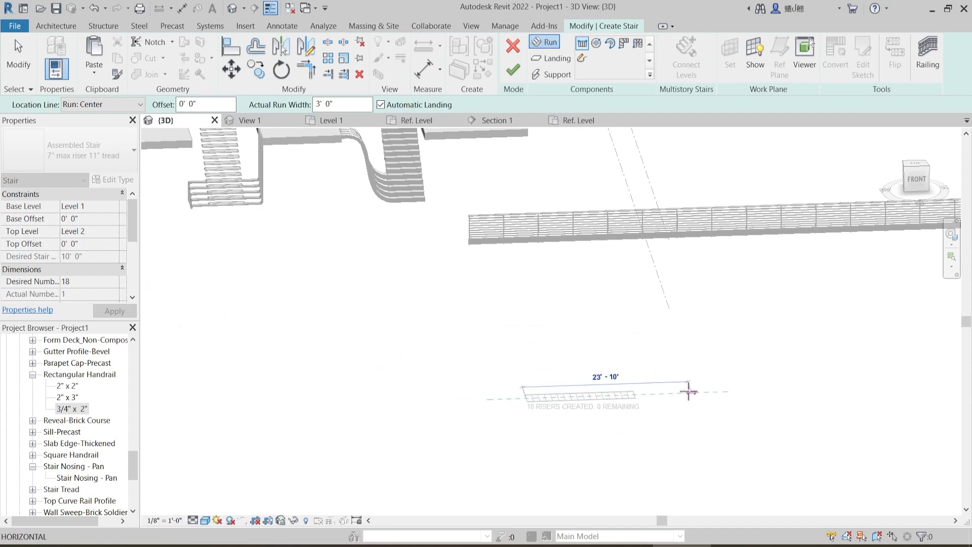
{"action": "left_click", "coordinate": [688, 391]}
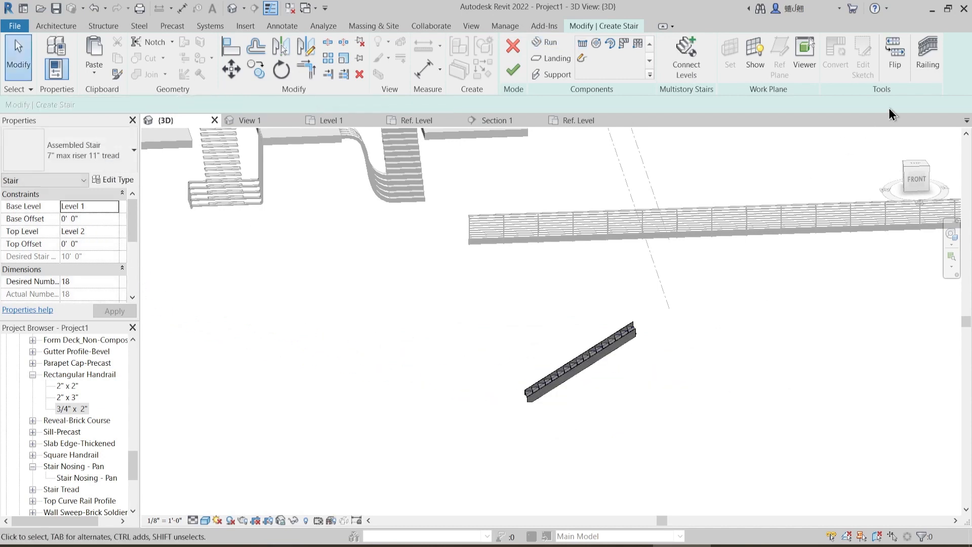
- Set the new stair's railing type to PTS Railing and its position to Stringer
{"action": "left_click", "coordinate": [928, 60]}
{"action": "left_click", "coordinate": [619, 228]}
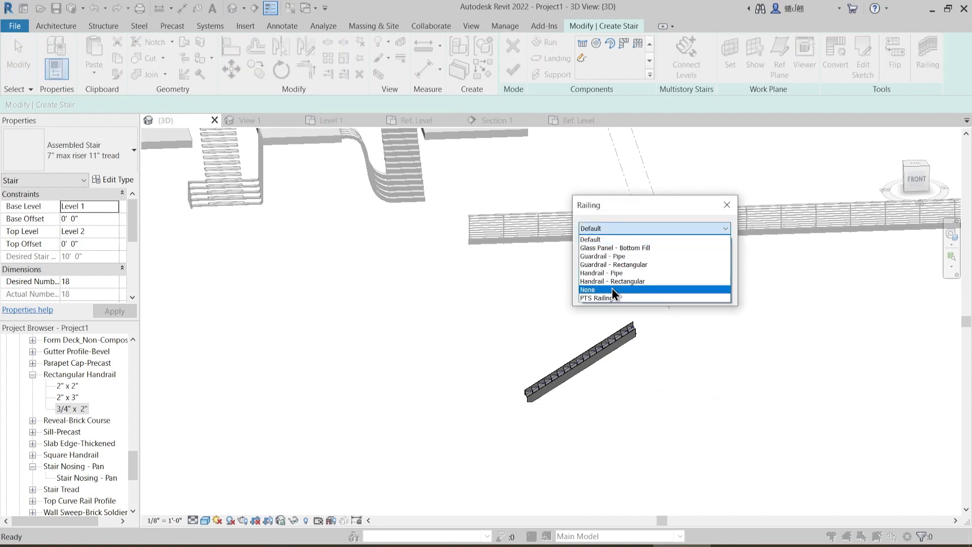
{"action": "left_click", "coordinate": [610, 296]}
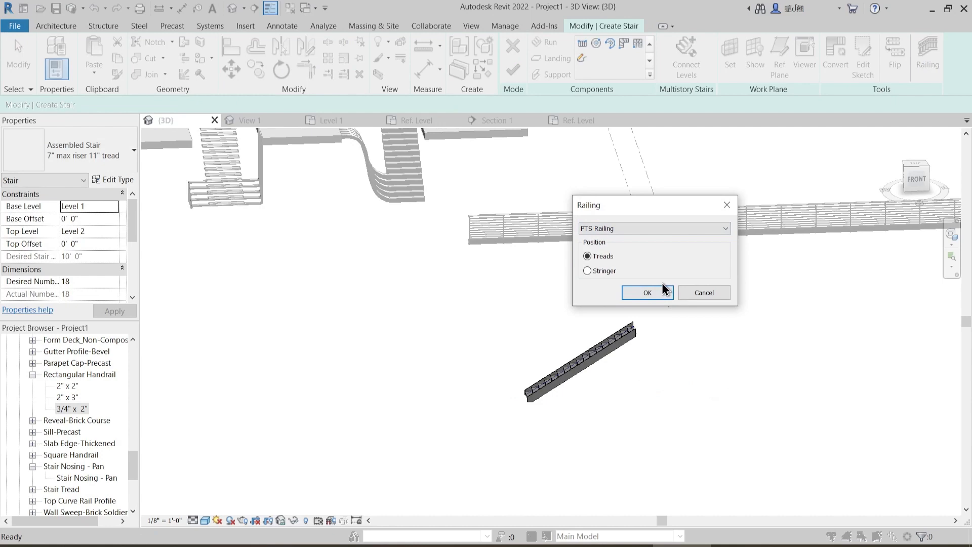
{"action": "left_click", "coordinate": [586, 271]}
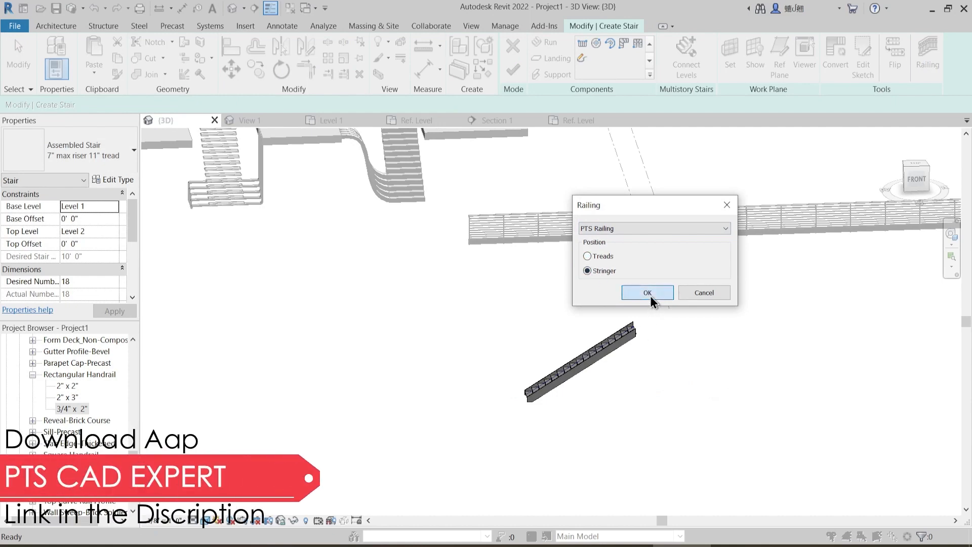
{"action": "left_click", "coordinate": [649, 294]}
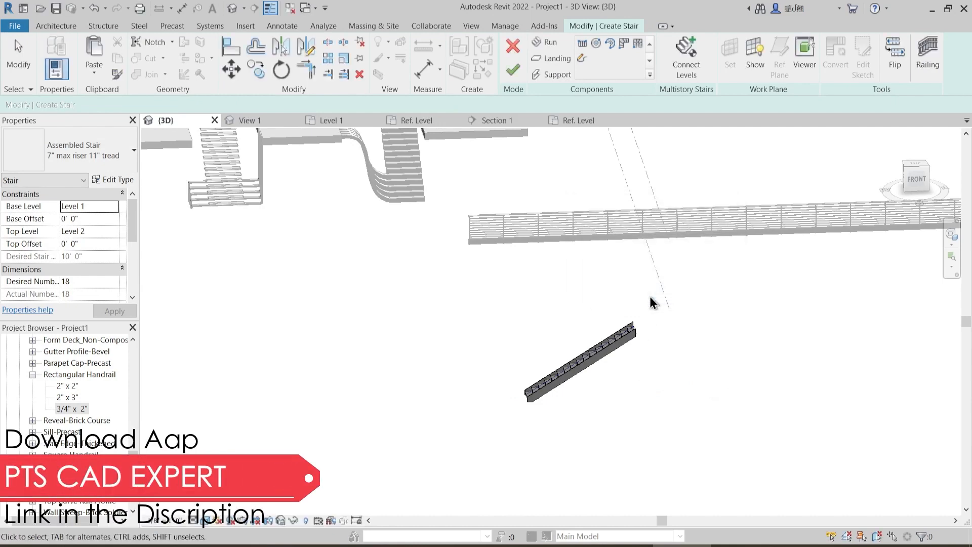
- Finish the straight stair and inspect its PTS Railing along the run in the 3D view
{"action": "left_click", "coordinate": [519, 69]}
{"action": "middle_click_drag", "start_coordinate": [582, 367], "coordinate": [390, 403], "text": "shift"}
{"action": "scroll", "coordinate": [643, 388], "scroll_direction": "up", "scroll_amount": 3}
{"action": "scroll", "coordinate": [552, 437], "scroll_direction": "up", "scroll_amount": 3}
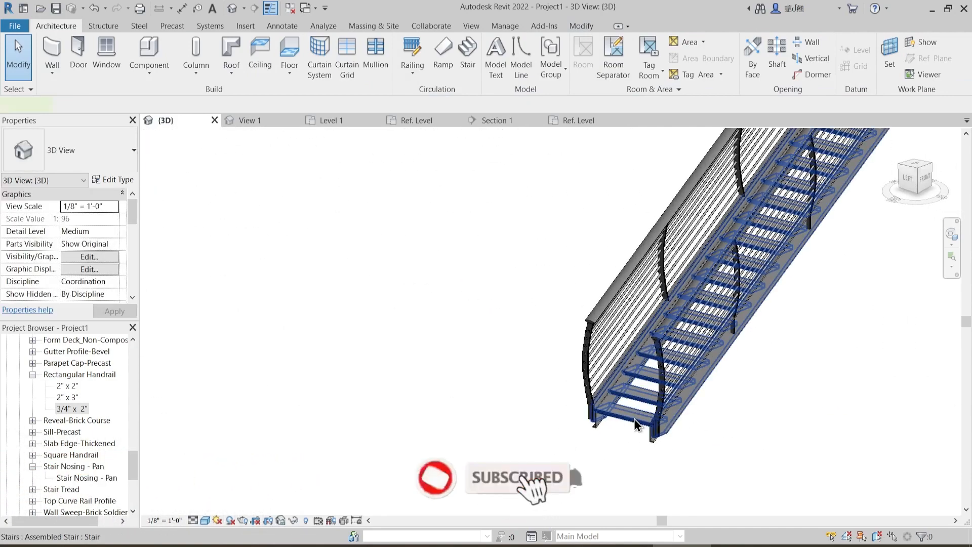
{"action": "left_click", "coordinate": [636, 424]}
{"action": "middle_click_drag", "start_coordinate": [636, 424], "coordinate": [605, 375], "text": "shift"}
{"action": "scroll", "coordinate": [663, 382], "scroll_direction": "down", "scroll_amount": 3}
{"action": "left_click", "coordinate": [708, 235]}
{"action": "middle_click_drag", "start_coordinate": [708, 234], "coordinate": [563, 295]}
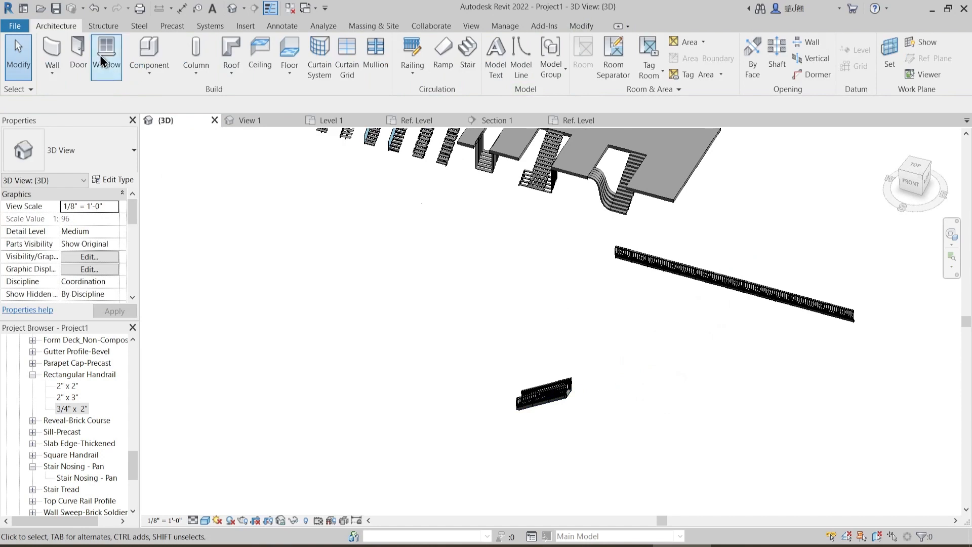
- Start a railing by sketch path and draw a first three-point arc in the open area between the stair and the straight railing
{"action": "left_click", "coordinate": [411, 54]}
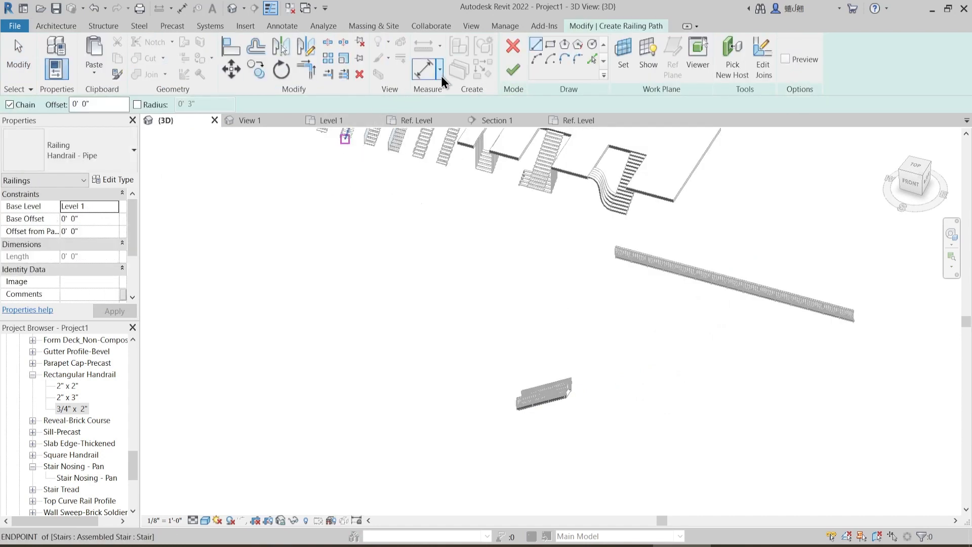
{"action": "left_click", "coordinate": [513, 46]}
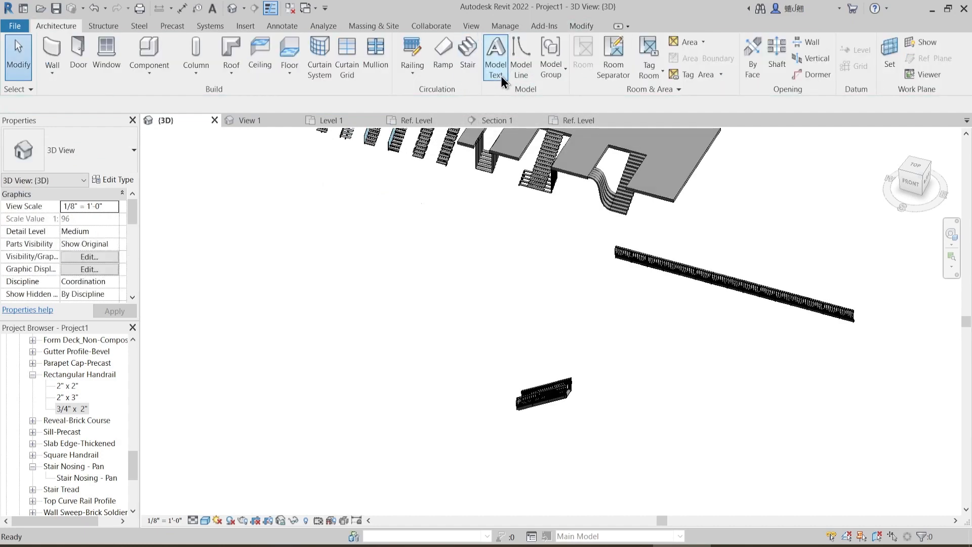
{"action": "left_click", "coordinate": [413, 74]}
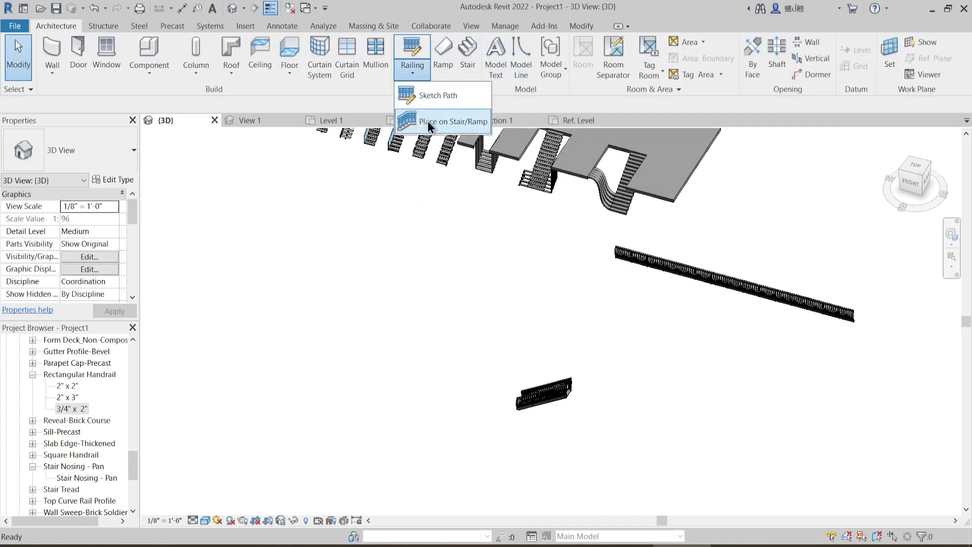
{"action": "left_click", "coordinate": [405, 94]}
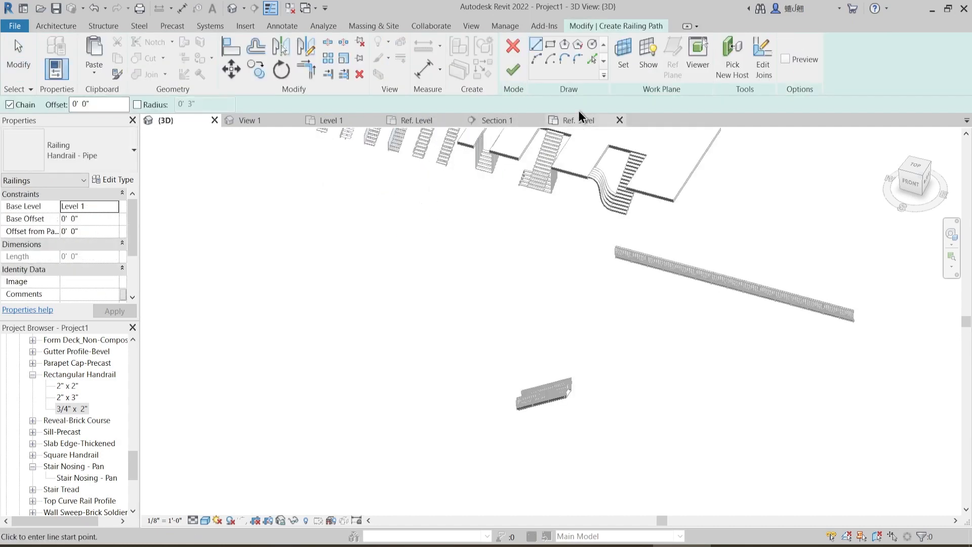
{"action": "left_click", "coordinate": [536, 58]}
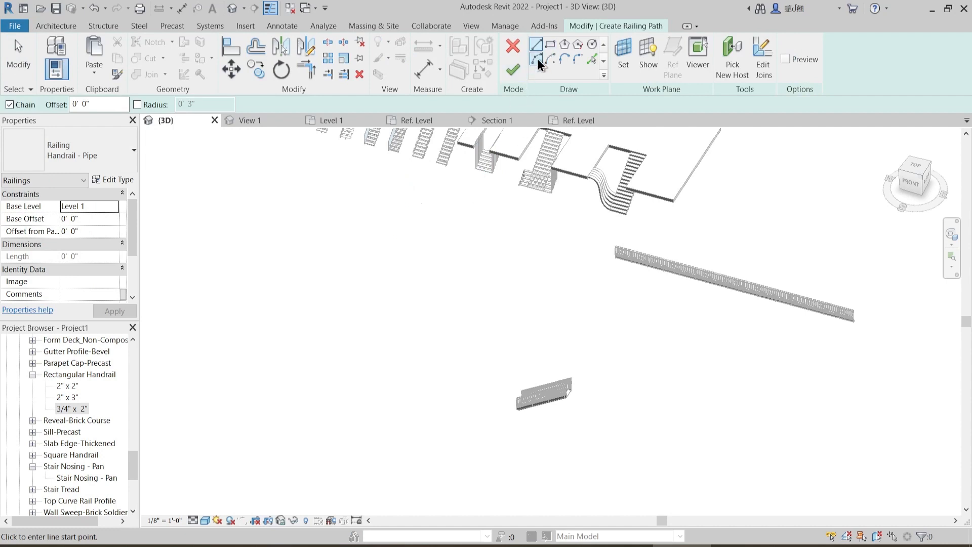
{"action": "mouse_move", "coordinate": [512, 292]}
{"action": "middle_mouse_down", "text": "shift"}
{"action": "mouse_move", "coordinate": [503, 345]}
{"action": "mouse_move", "coordinate": [566, 301]}
{"action": "mouse_move", "coordinate": [428, 270]}
{"action": "middle_mouse_up", "text": "shift"}
{"action": "left_click", "coordinate": [425, 264]}
{"action": "left_click", "coordinate": [481, 327]}
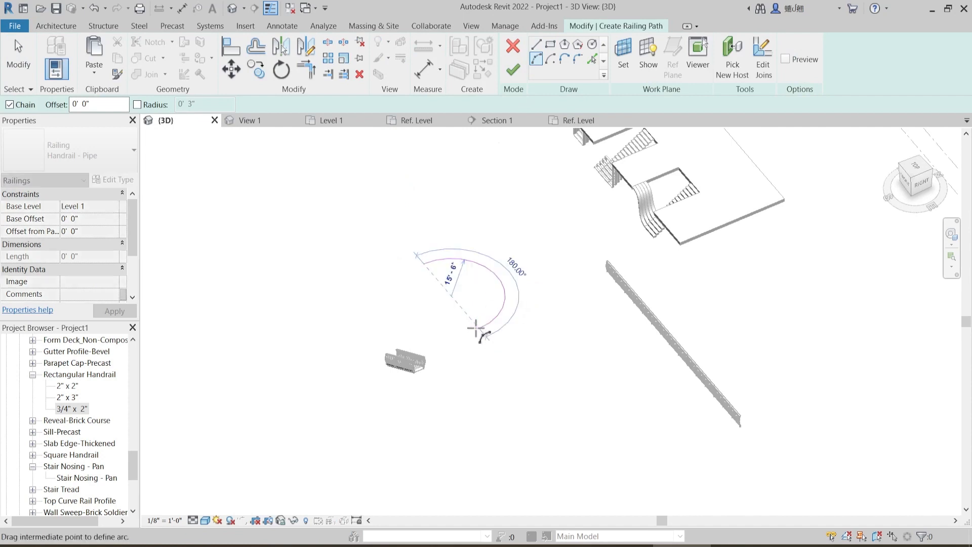
{"action": "left_click", "coordinate": [466, 297]}
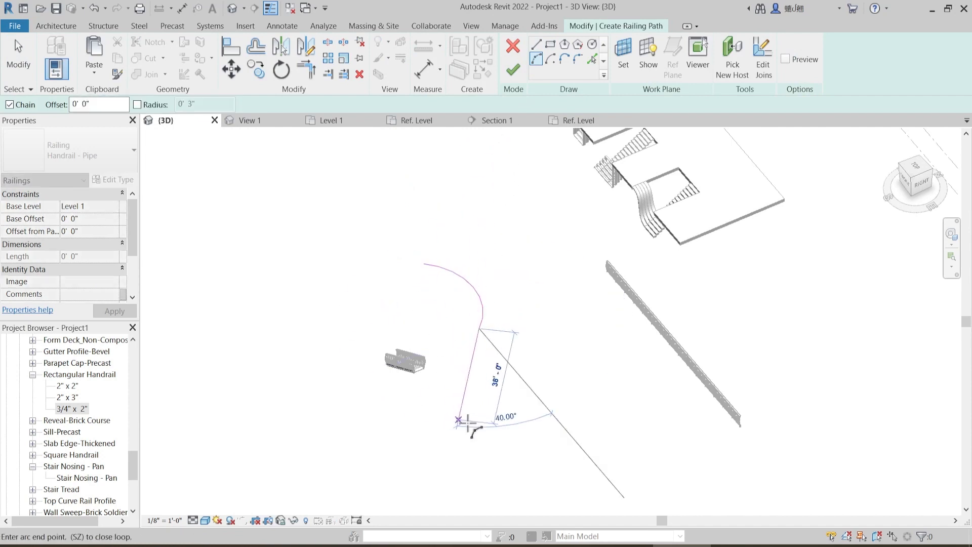
- Continue the railing path with two connected arcs of about 43' 9" and 18' 11" radius and finish the sketch
{"action": "left_click", "coordinate": [479, 399]}
{"action": "left_click", "coordinate": [481, 400]}
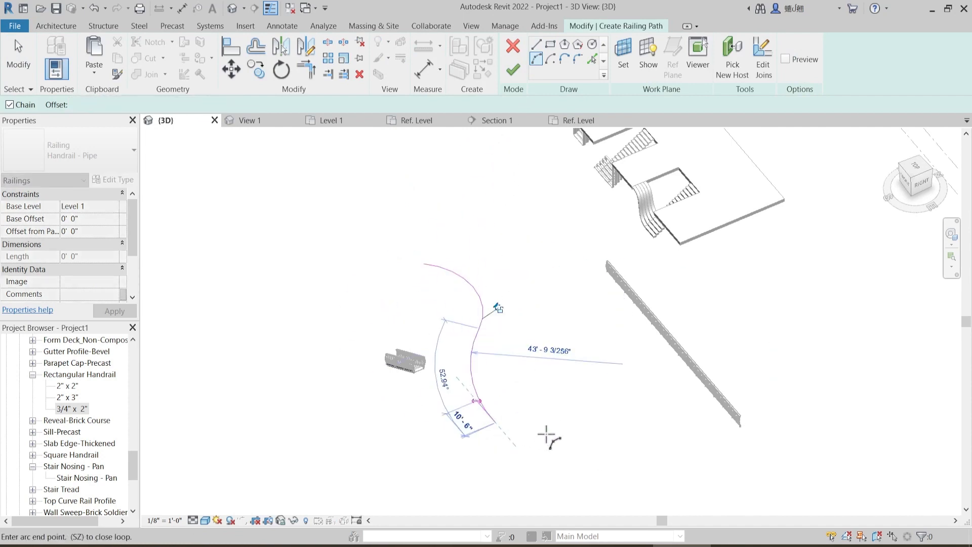
{"action": "middle_click_drag", "start_coordinate": [588, 473], "coordinate": [574, 423]}
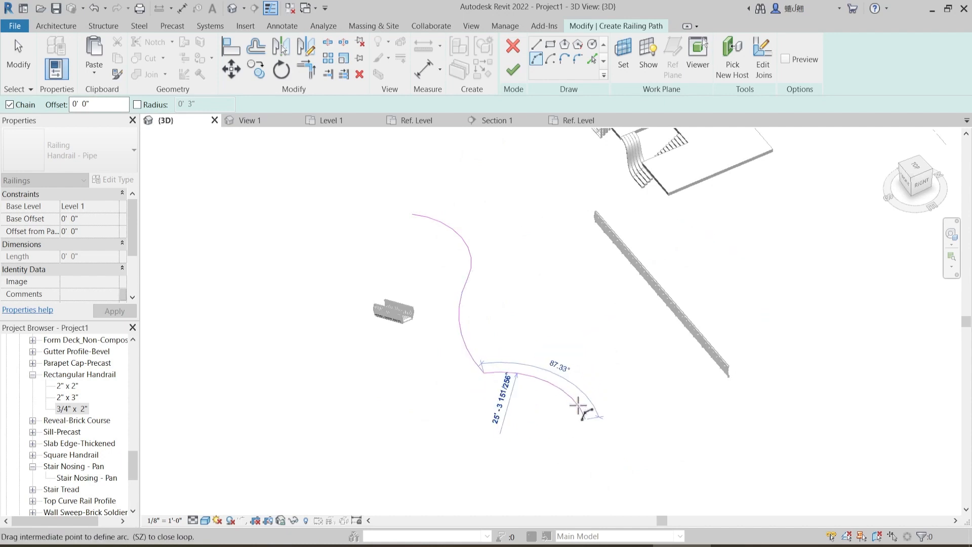
{"action": "left_click", "coordinate": [582, 394]}
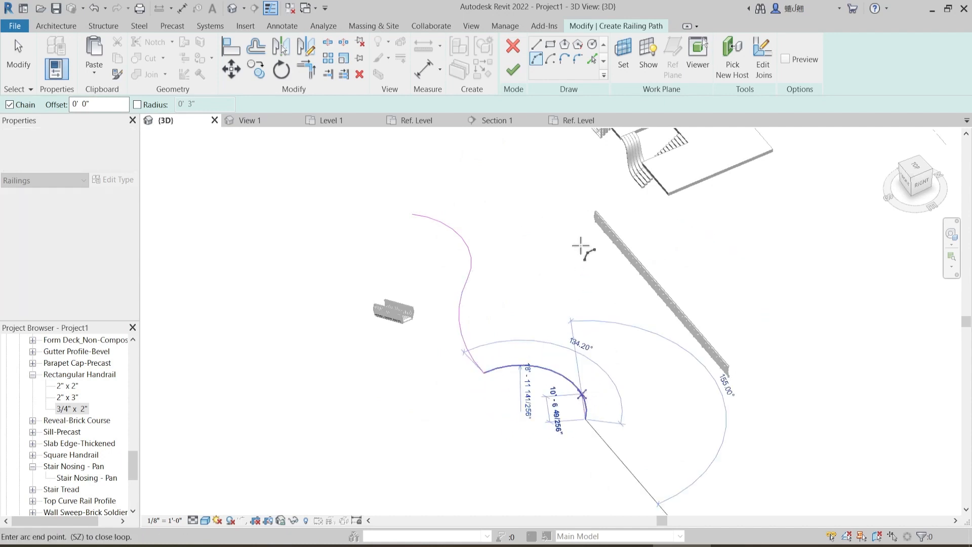
{"action": "left_click", "coordinate": [512, 71]}
{"action": "left_click", "coordinate": [563, 339]}
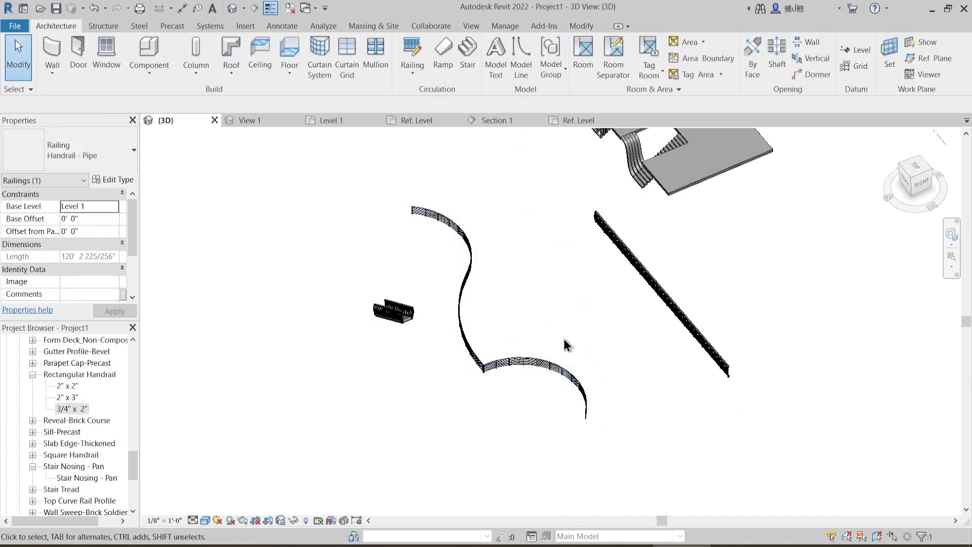
- Change the curved railing's type to PTS Railing and inspect it from several sides in the 3D view
{"action": "scroll", "coordinate": [471, 341], "scroll_direction": "up", "scroll_amount": 5}
{"action": "left_click", "coordinate": [471, 354]}
{"action": "middle_click_drag", "start_coordinate": [471, 353], "coordinate": [531, 322], "text": "shift"}
{"action": "key", "text": "Escape"}
{"action": "scroll", "coordinate": [531, 322], "scroll_direction": "down", "scroll_amount": 3}
{"action": "left_click", "coordinate": [533, 327]}
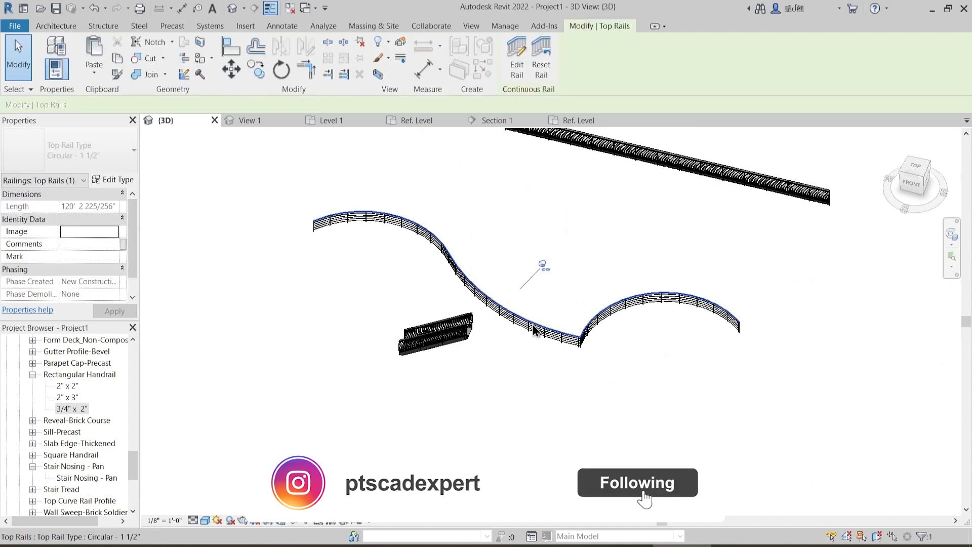
{"action": "key", "text": "Escape"}
{"action": "left_click", "coordinate": [544, 330]}
{"action": "left_click", "coordinate": [116, 161]}
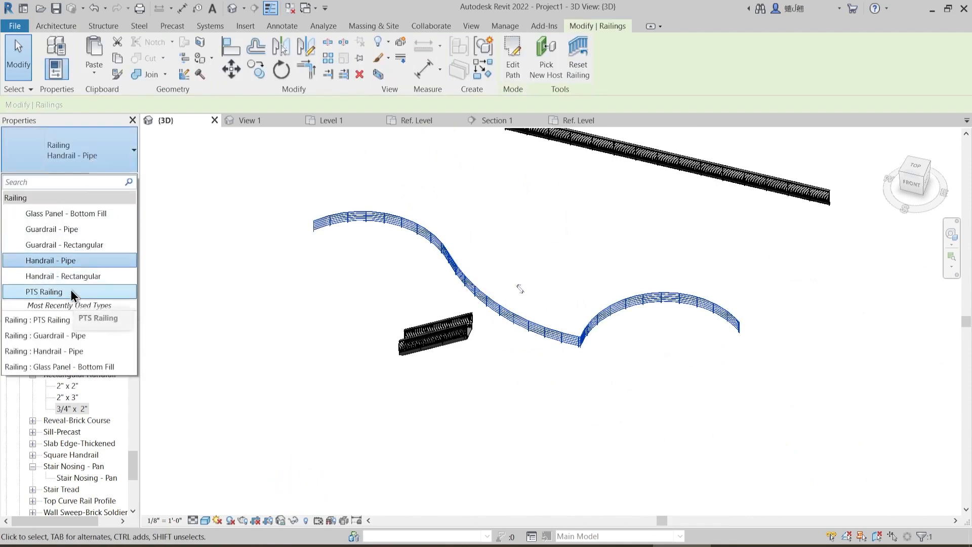
{"action": "left_click", "coordinate": [72, 292]}
{"action": "left_click", "coordinate": [393, 306]}
{"action": "middle_click_drag", "start_coordinate": [393, 307], "coordinate": [527, 298], "text": "shift"}
{"action": "scroll", "coordinate": [377, 391], "scroll_direction": "up", "scroll_amount": 4}
{"action": "scroll", "coordinate": [421, 355], "scroll_direction": "down", "scroll_amount": 3}
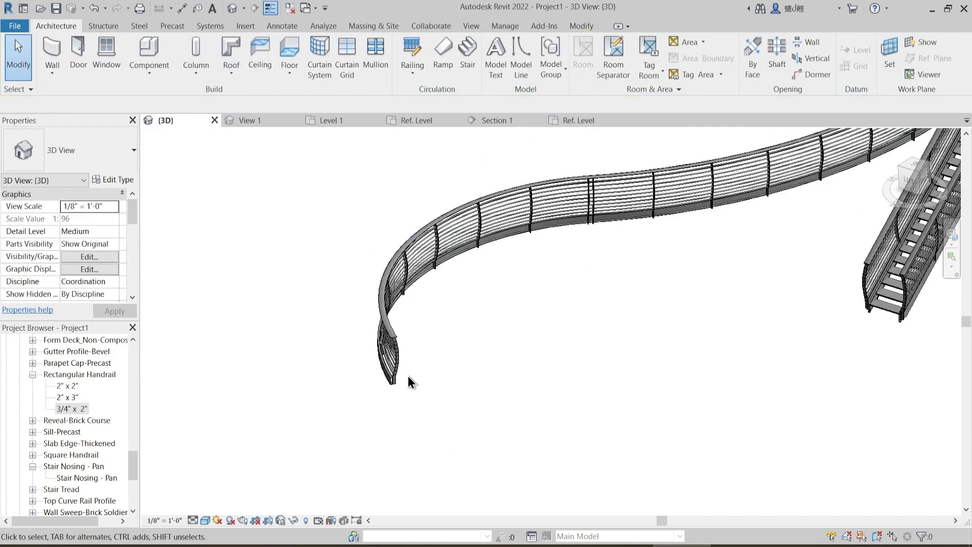
{"action": "middle_click_drag", "start_coordinate": [395, 363], "coordinate": [775, 258], "text": "shift"}
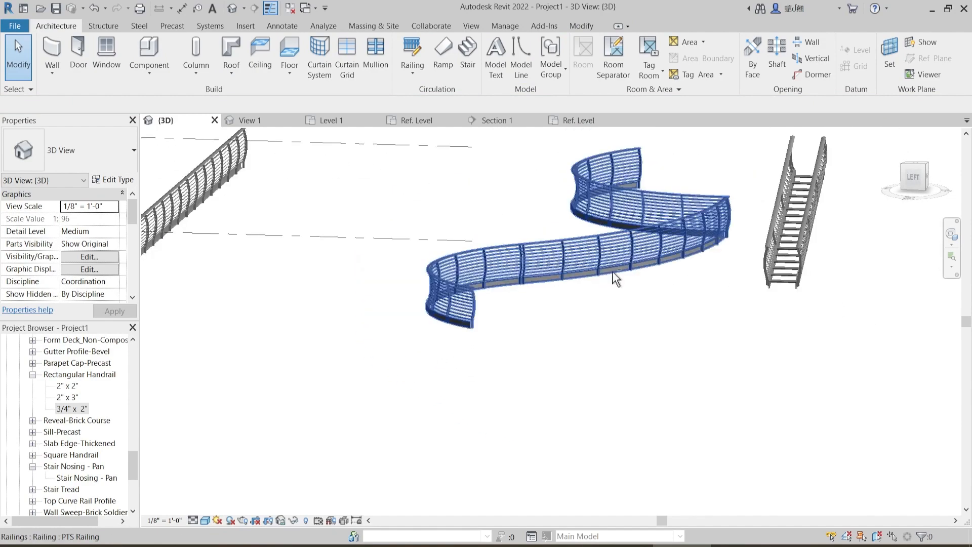
{"action": "middle_click_drag", "start_coordinate": [614, 277], "coordinate": [530, 342], "text": "shift"}
- Review the rail heights, offsets, profiles and materials in the straight railing's non-continuous rail structure and close the type properties
{"action": "scroll", "coordinate": [671, 375], "scroll_direction": "up", "scroll_amount": 2}
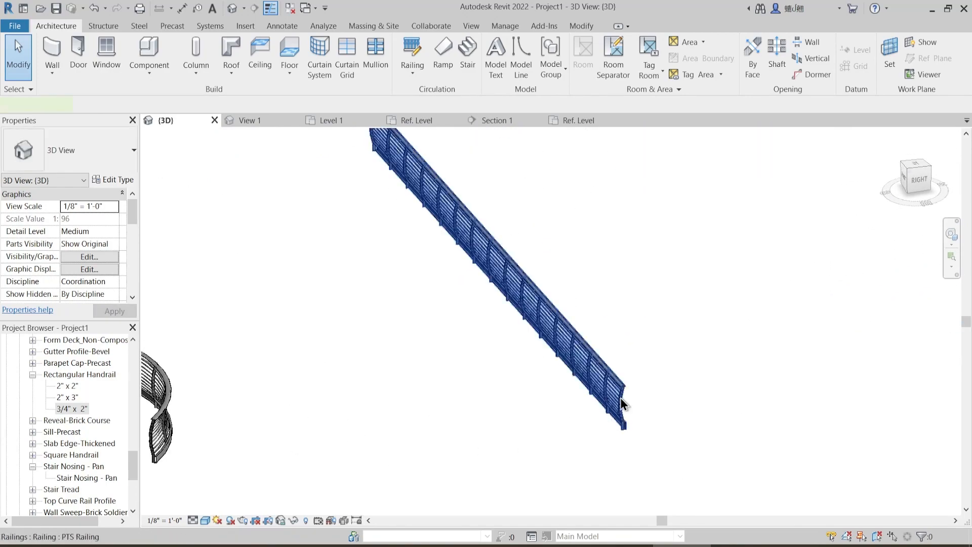
{"action": "left_click", "coordinate": [621, 404]}
{"action": "left_click", "coordinate": [119, 181]}
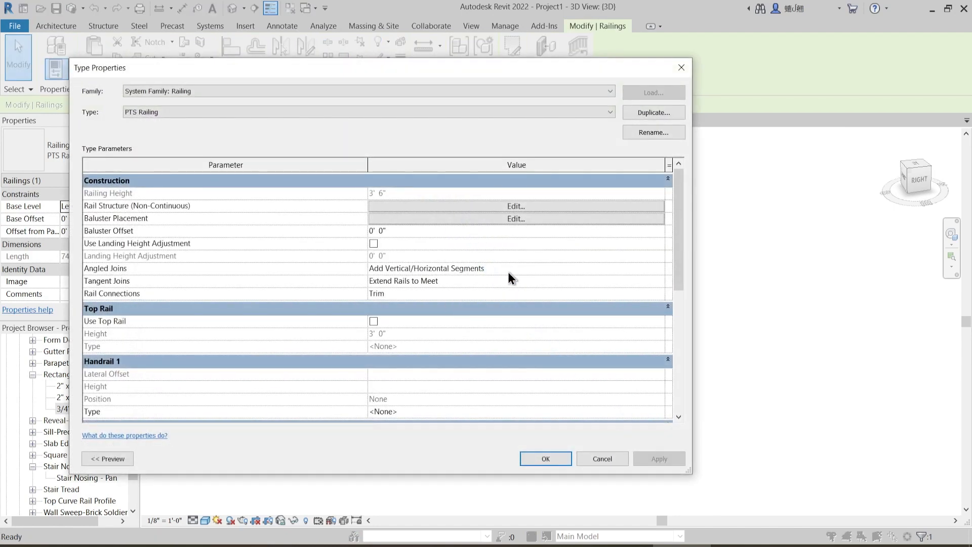
{"action": "left_click", "coordinate": [516, 209]}
{"action": "scroll", "coordinate": [439, 197], "scroll_direction": "down", "scroll_amount": 2}
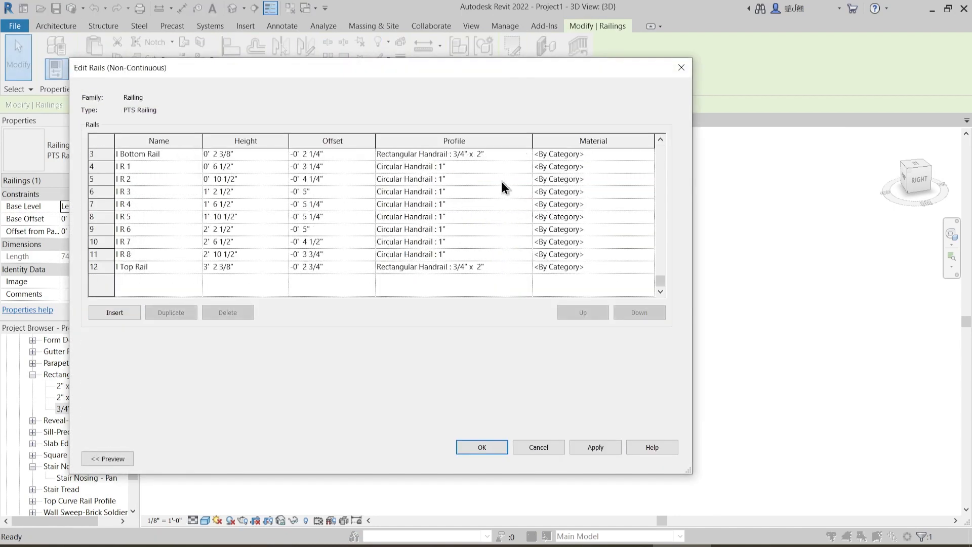
{"action": "left_click", "coordinate": [642, 154]}
{"action": "key", "text": "Return"}
{"action": "key", "text": "Return"}
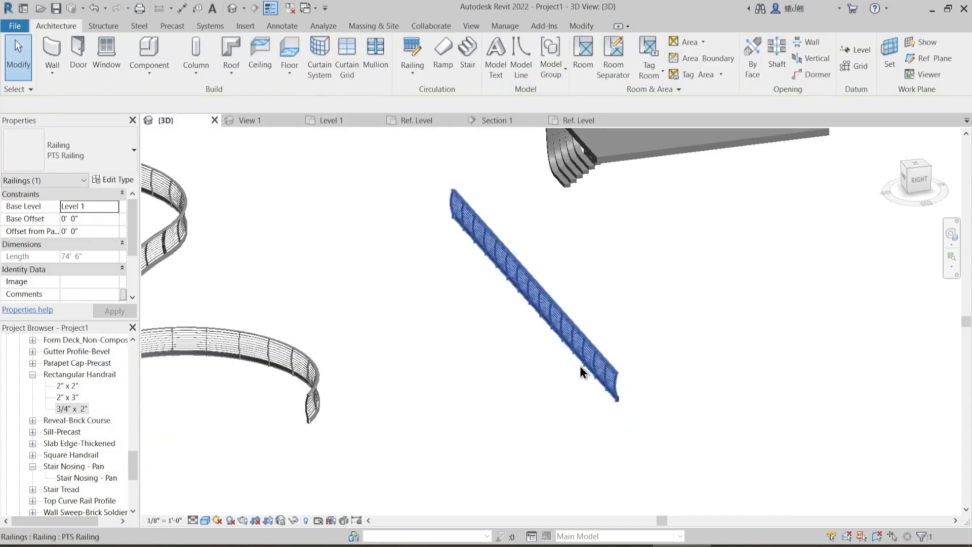
- Examine the end of the straight railing and compare it with the curved railing and the stair in the 3D view
{"action": "scroll", "coordinate": [579, 366], "scroll_direction": "down", "scroll_amount": 2}
{"action": "left_click", "coordinate": [610, 412]}
{"action": "scroll", "coordinate": [610, 412], "scroll_direction": "up", "scroll_amount": 4}
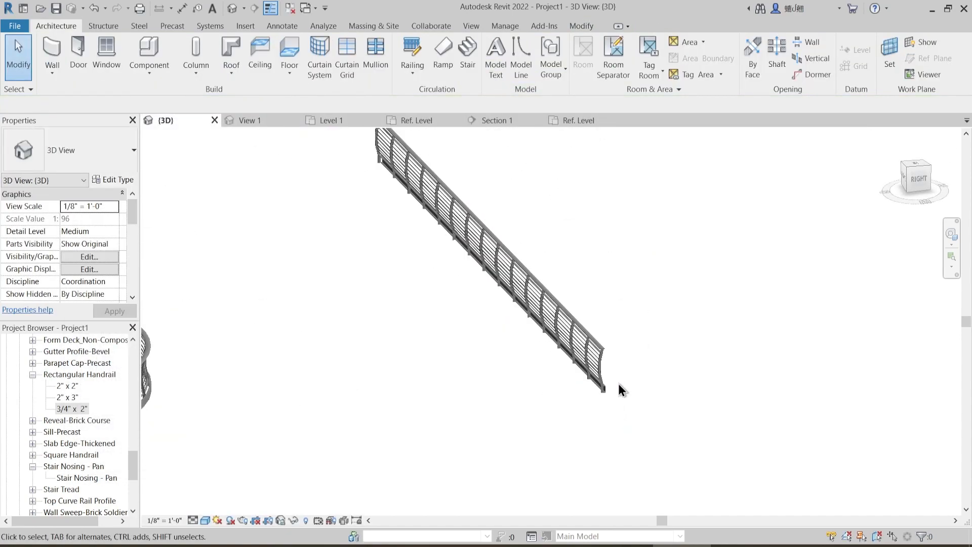
{"action": "scroll", "coordinate": [611, 350], "scroll_direction": "down", "scroll_amount": 4}
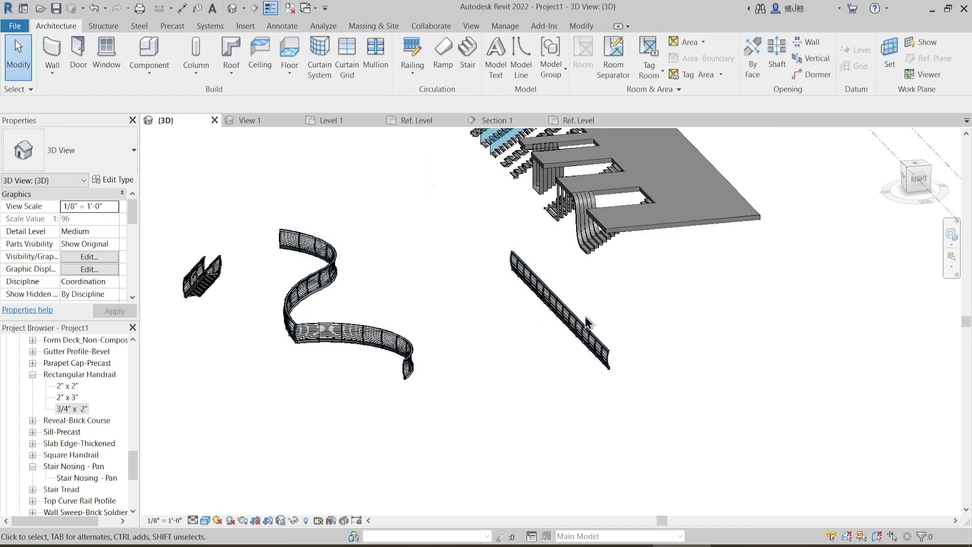
{"action": "middle_click_drag", "start_coordinate": [329, 386], "coordinate": [432, 390], "text": "shift"}
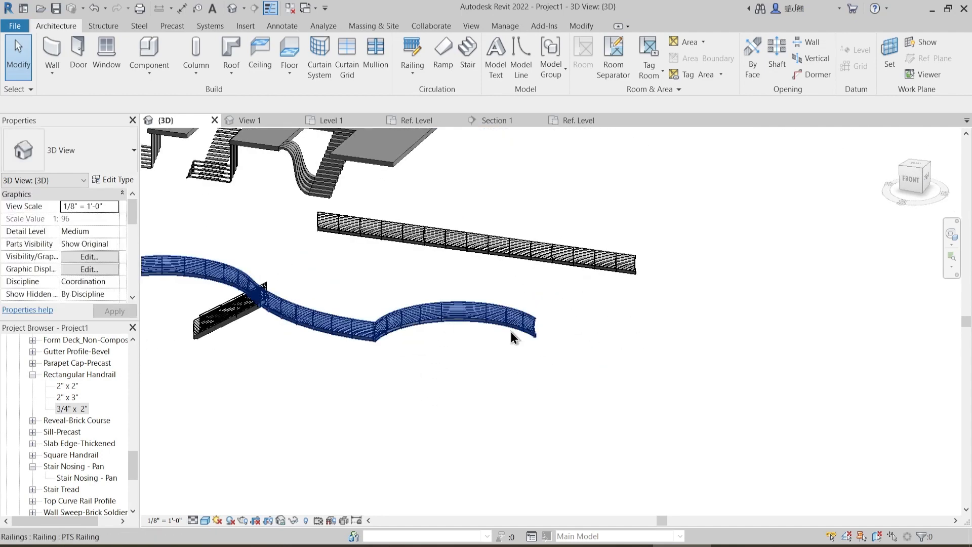
{"action": "middle_click_drag", "start_coordinate": [510, 331], "coordinate": [472, 397], "text": "shift"}
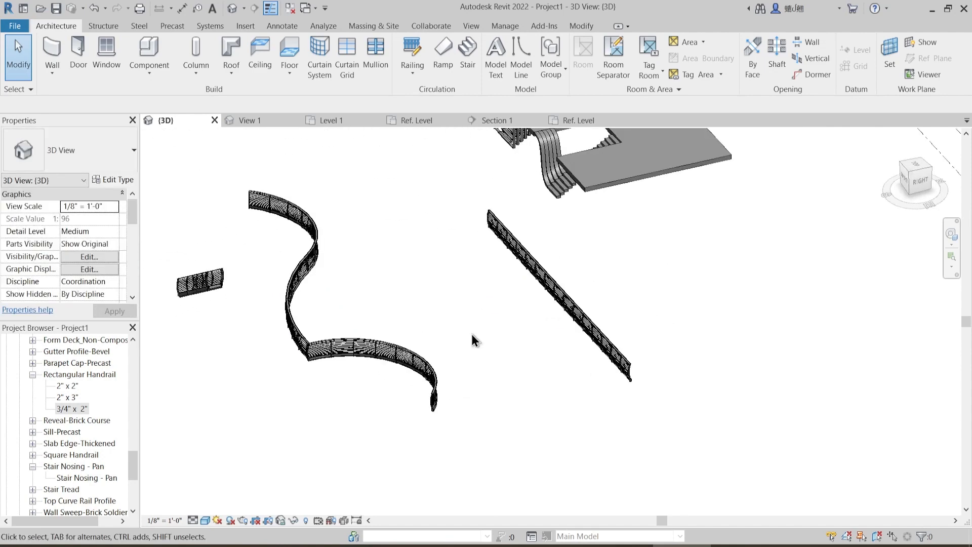
{"action": "middle_click_drag", "start_coordinate": [571, 391], "coordinate": [549, 360]}
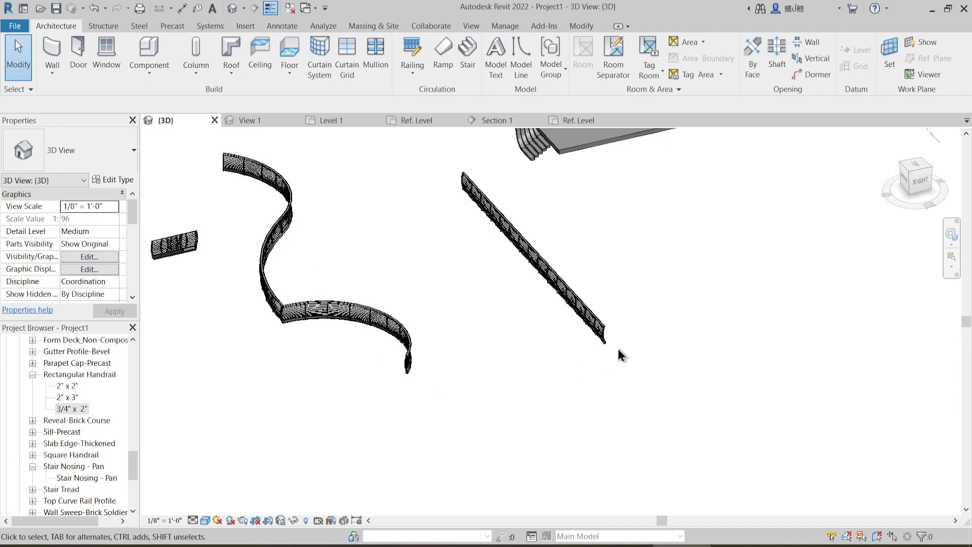
{"action": "middle_click_drag", "start_coordinate": [472, 352], "coordinate": [459, 354]}
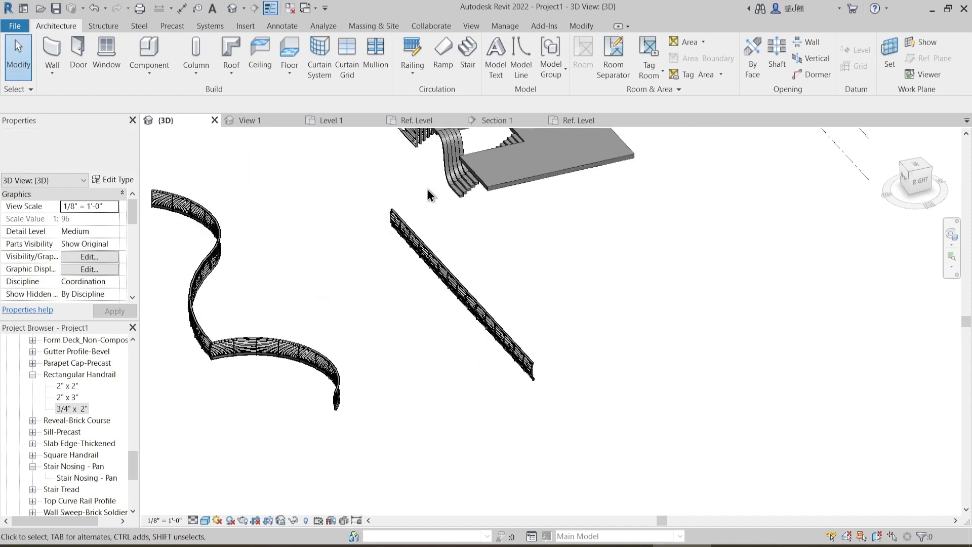
- Open the Guardrail Curve Post family from the project's railing families for editing and display its Front elevation
{"action": "scroll", "coordinate": [80, 407], "scroll_direction": "up", "scroll_amount": 5}
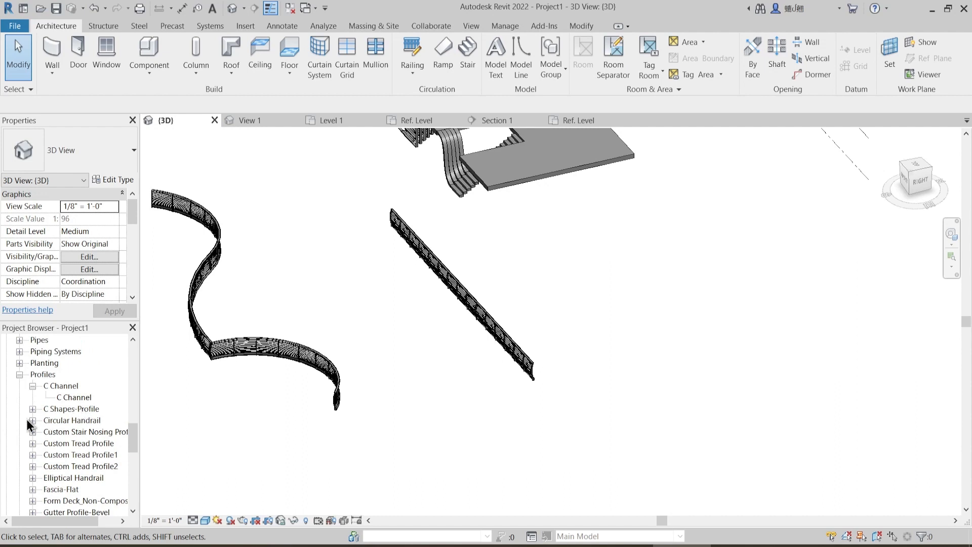
{"action": "scroll", "coordinate": [59, 441], "scroll_direction": "down", "scroll_amount": 2}
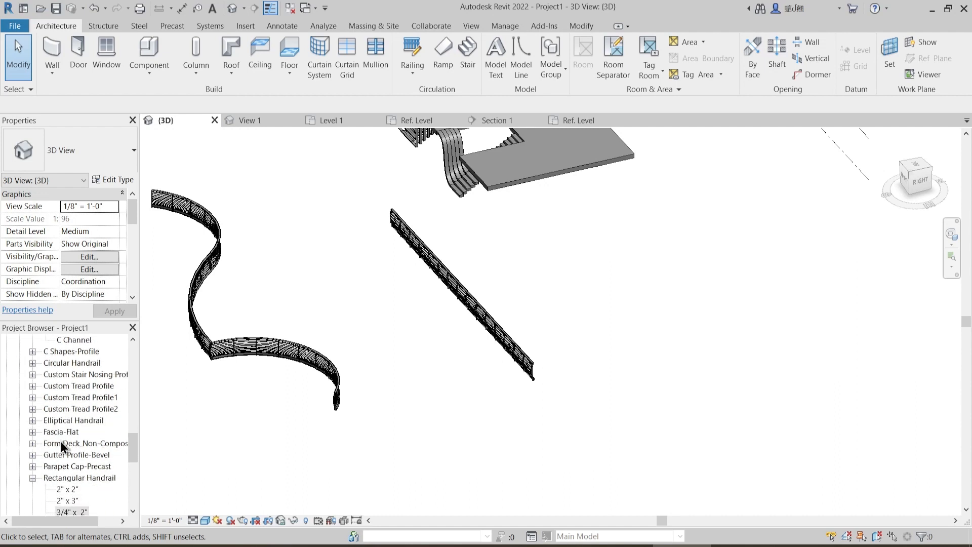
{"action": "scroll", "coordinate": [60, 441], "scroll_direction": "down", "scroll_amount": 1}
{"action": "left_click", "coordinate": [32, 444]}
{"action": "scroll", "coordinate": [59, 433], "scroll_direction": "down", "scroll_amount": 5}
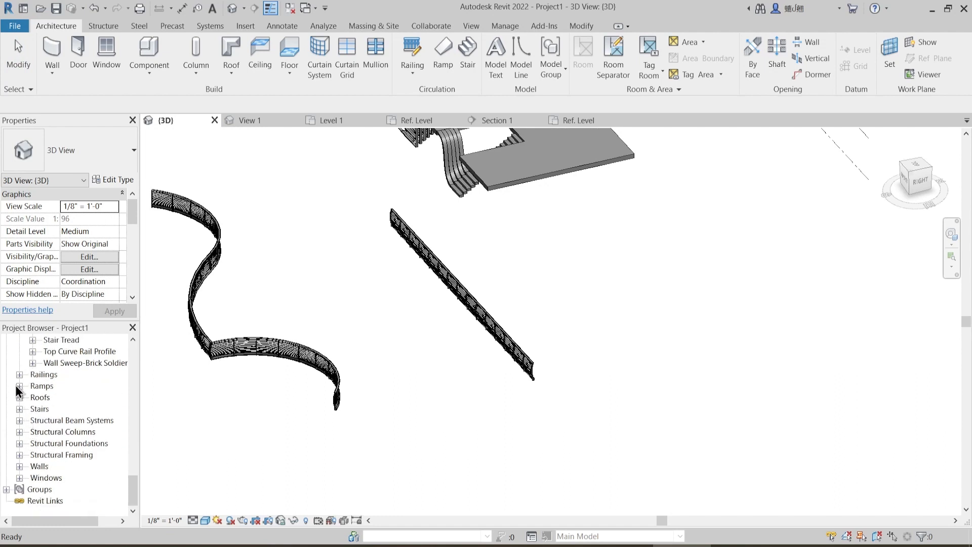
{"action": "left_click", "coordinate": [19, 375]}
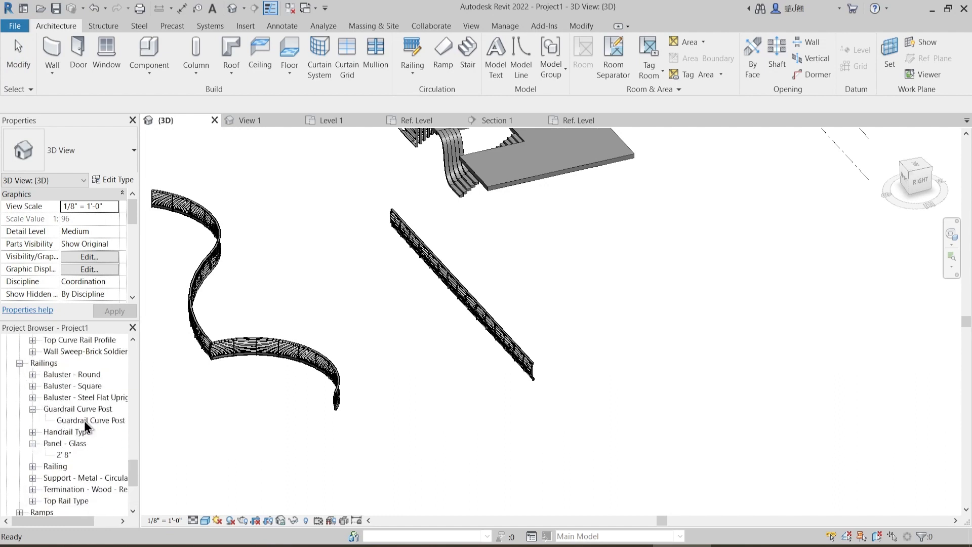
{"action": "right_click", "coordinate": [73, 410]}
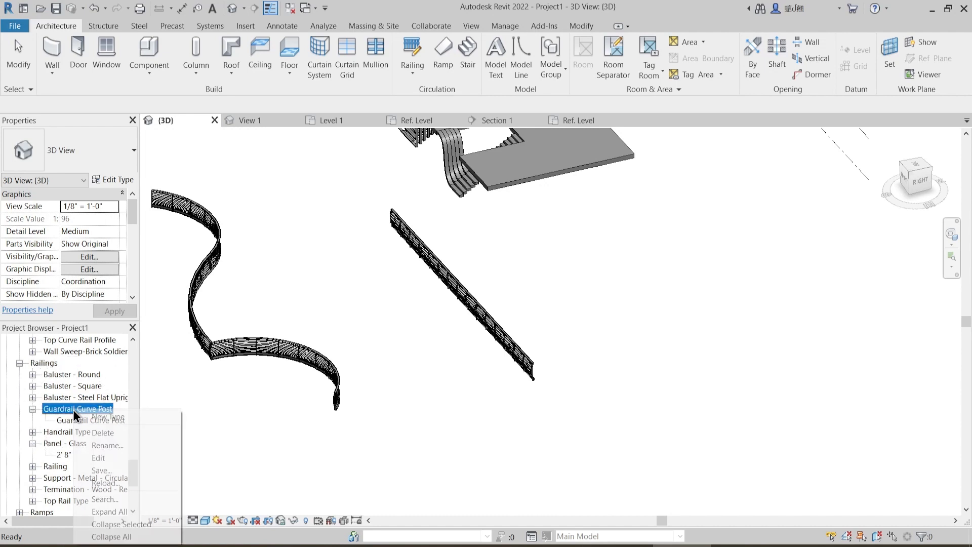
{"action": "left_click", "coordinate": [116, 457]}
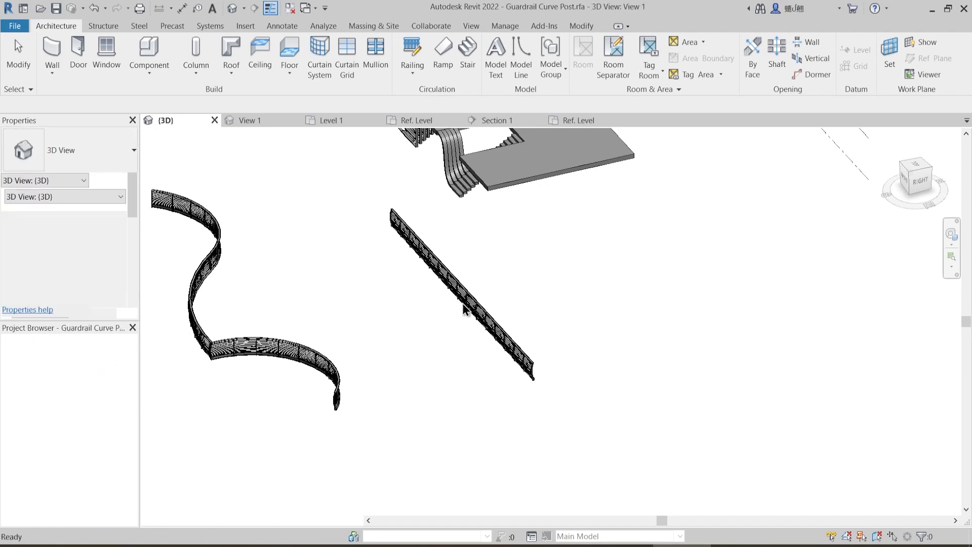
{"action": "scroll", "coordinate": [462, 308], "scroll_direction": "down", "scroll_amount": 3}
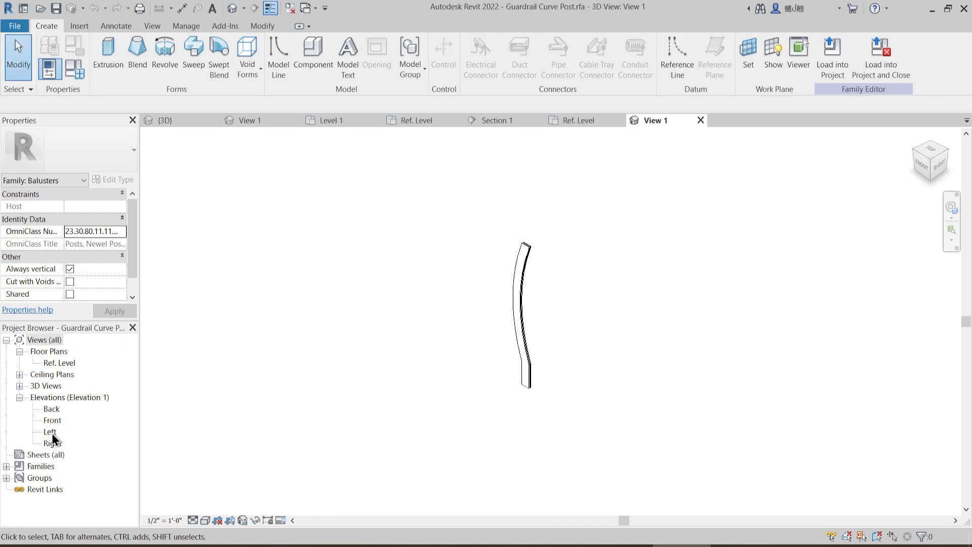
{"action": "double_click", "coordinate": [53, 419]}
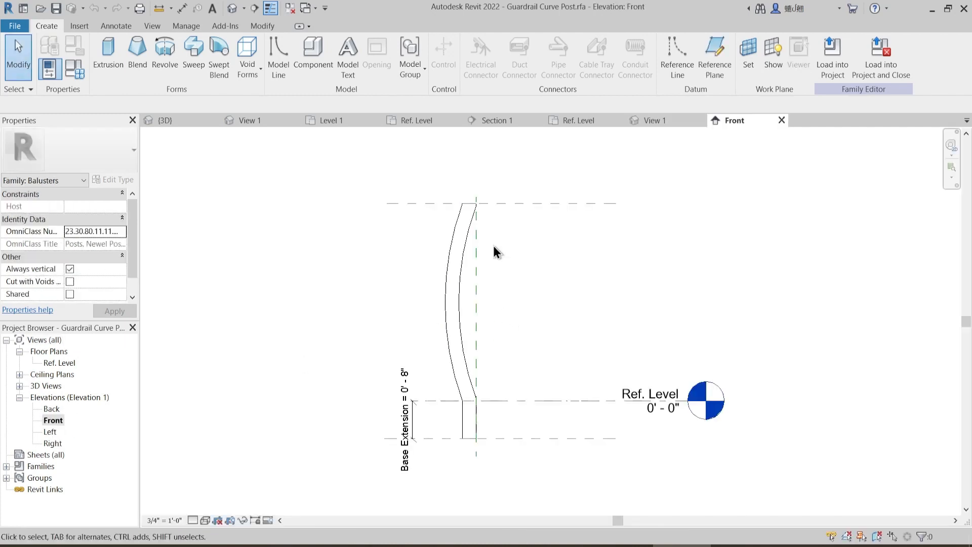
- Move the Base Extension dimension to the opposite side of the post, between the post and the Ref. Level marker
{"action": "middle_click_drag", "start_coordinate": [470, 428], "coordinate": [548, 391]}
{"action": "left_click", "coordinate": [488, 415]}
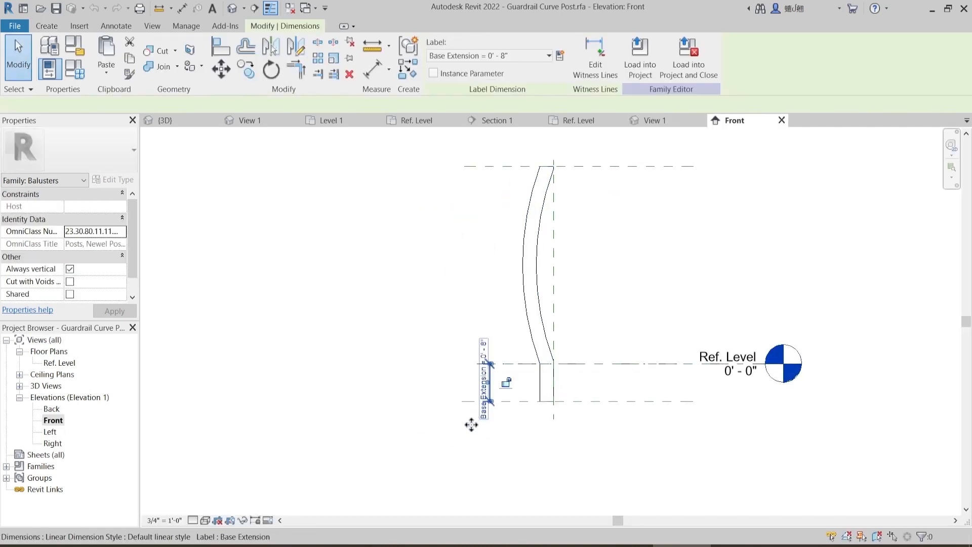
{"action": "left_click_drag", "start_coordinate": [471, 425], "coordinate": [612, 430]}
{"action": "left_click", "coordinate": [508, 378]}
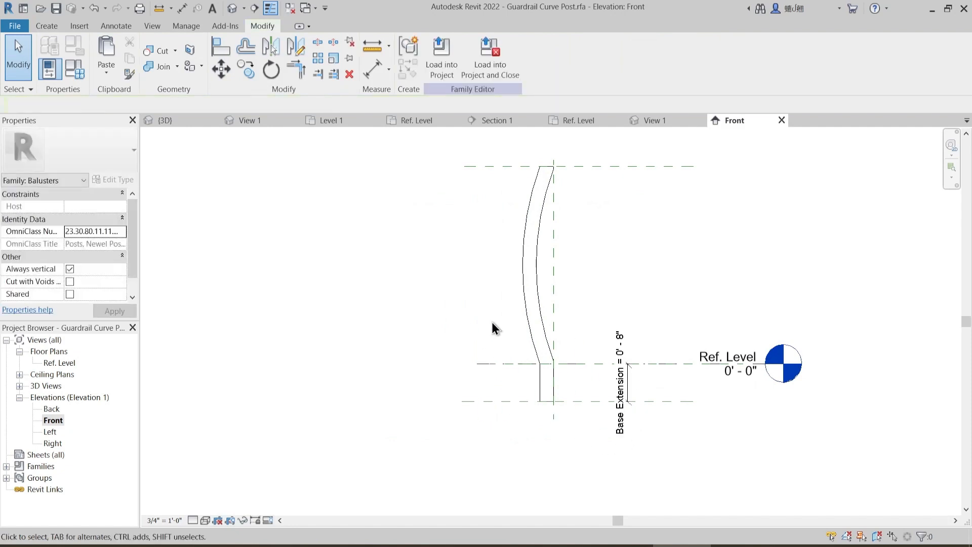
{"action": "middle_click_drag", "start_coordinate": [493, 328], "coordinate": [521, 349]}
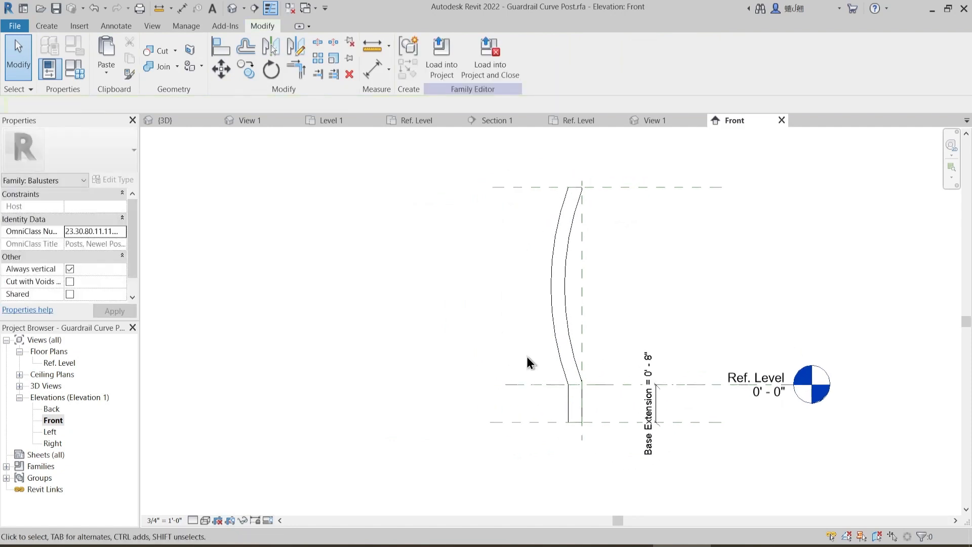
- Save the family on the Desktop under the new name Guardrail Curve Post With Sunshade Bracket.rfa
{"action": "left_click", "coordinate": [24, 26]}
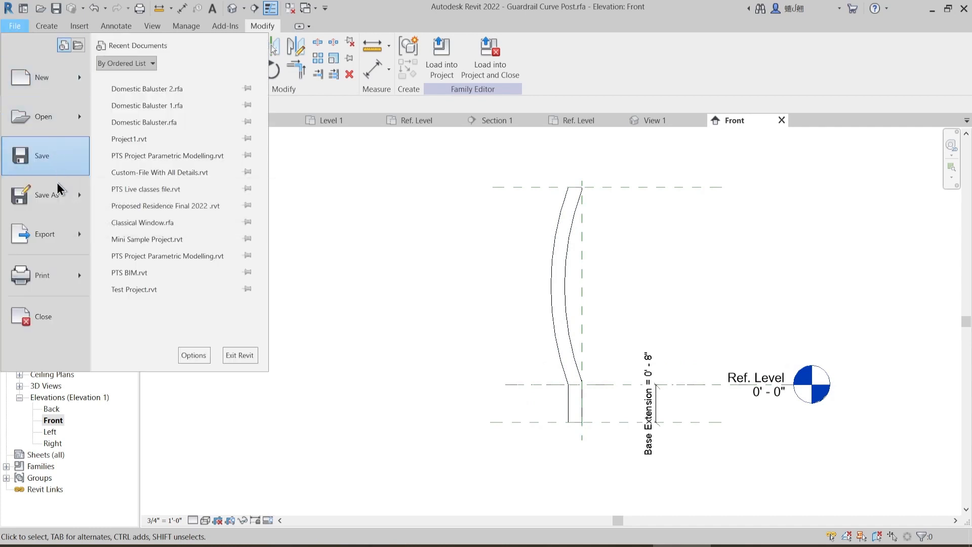
{"action": "mouse_move", "coordinate": [62, 195]}
{"action": "left_click", "coordinate": [141, 178]}
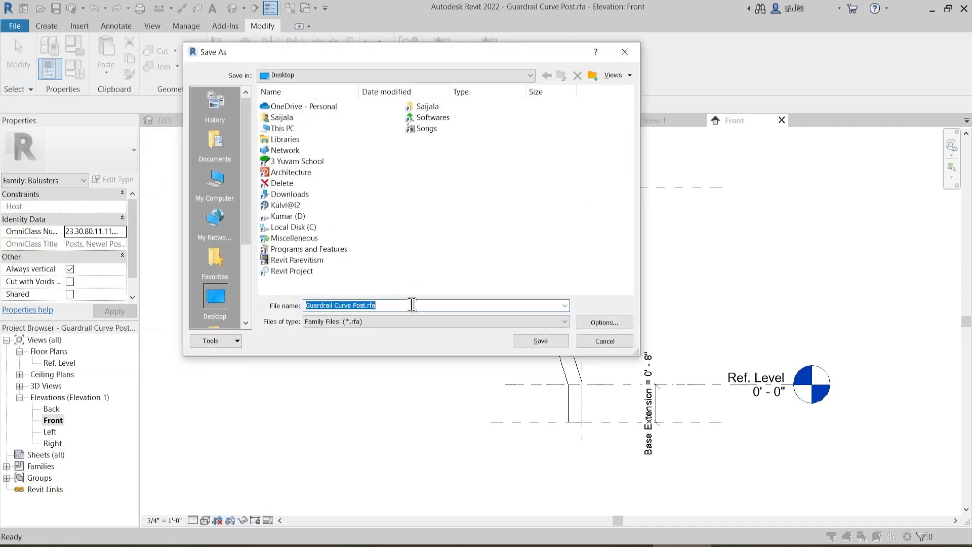
{"action": "left_click", "coordinate": [367, 303]}
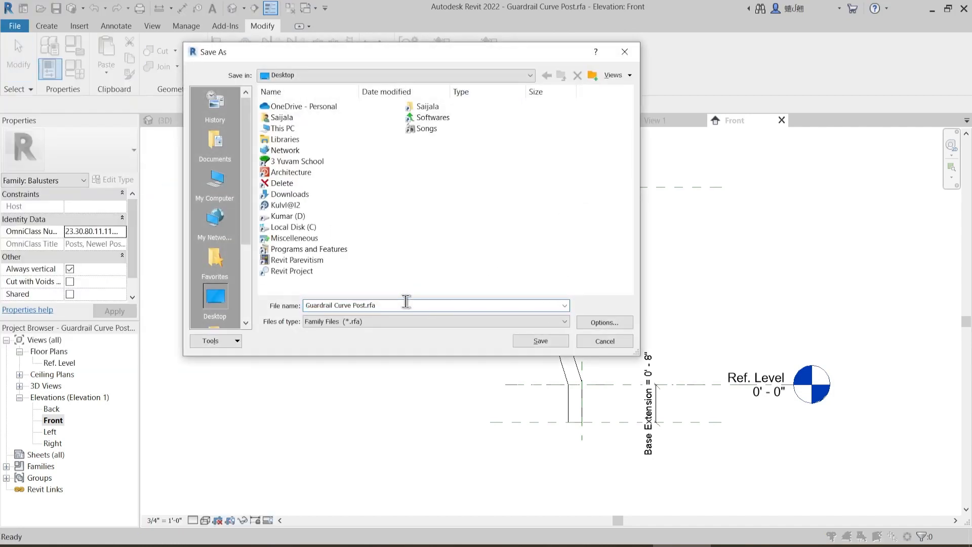
{"action": "type", "text": "With Sunshade Bracket"}
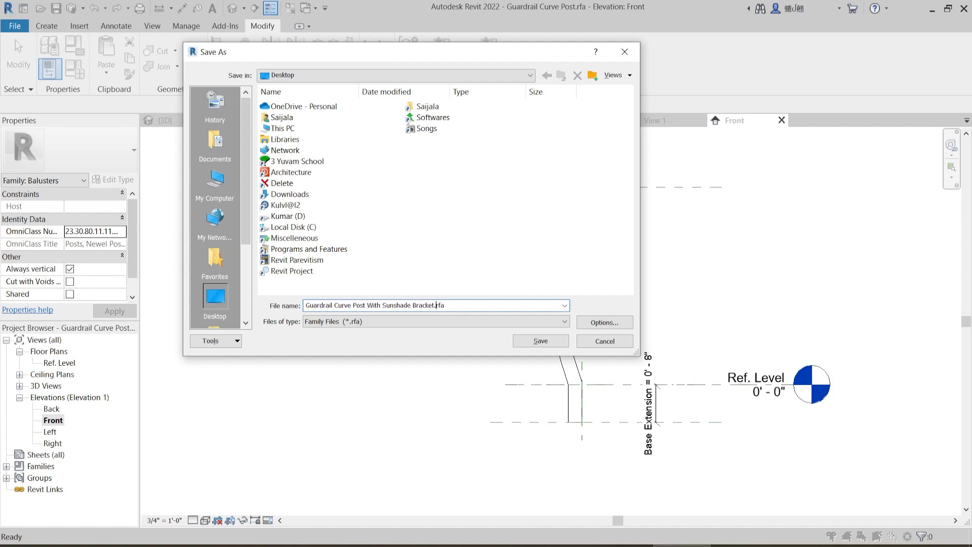
{"action": "key", "text": "Return"}
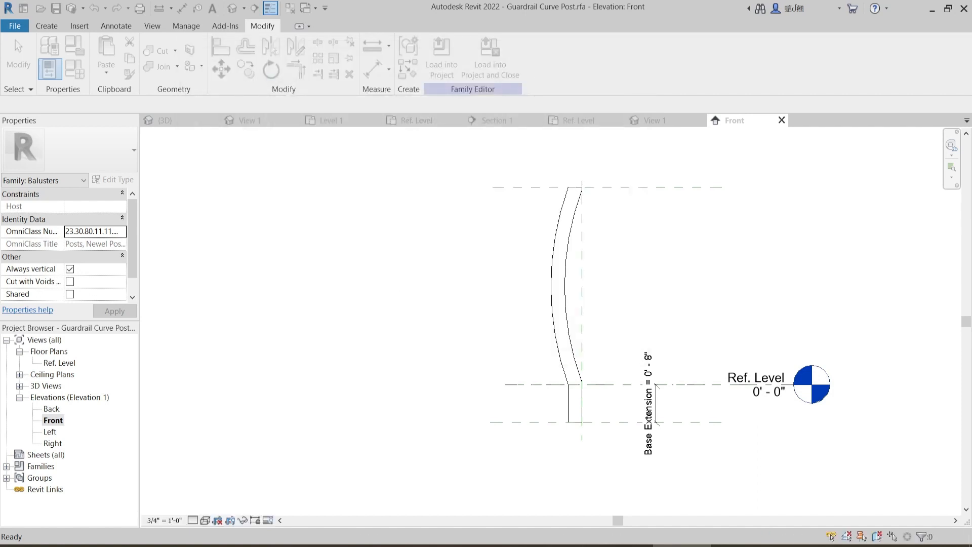
- Lengthen the Ref. Level line and the reference plane at the post's base outward on the post's curved side
{"action": "middle_click_drag", "start_coordinate": [566, 362], "coordinate": [636, 319]}
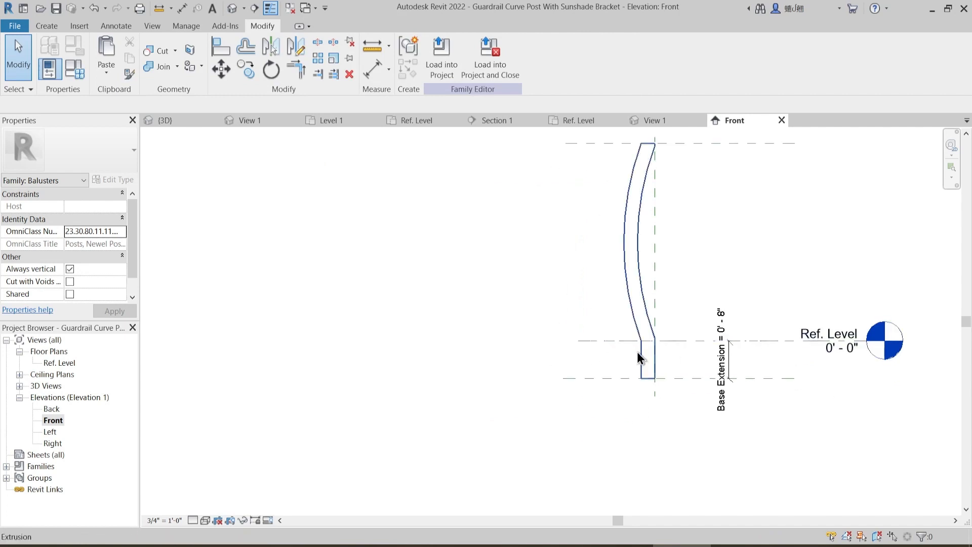
{"action": "left_click", "coordinate": [606, 340]}
{"action": "left_click_drag", "start_coordinate": [546, 340], "coordinate": [426, 340]}
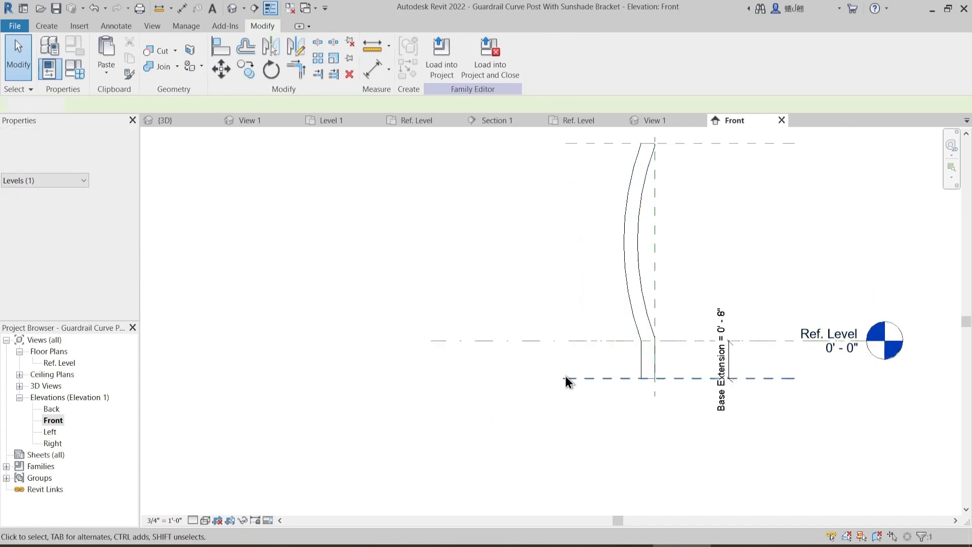
{"action": "left_click", "coordinate": [565, 377]}
{"action": "left_click_drag", "start_coordinate": [562, 378], "coordinate": [455, 379]}
{"action": "left_click", "coordinate": [586, 369]}
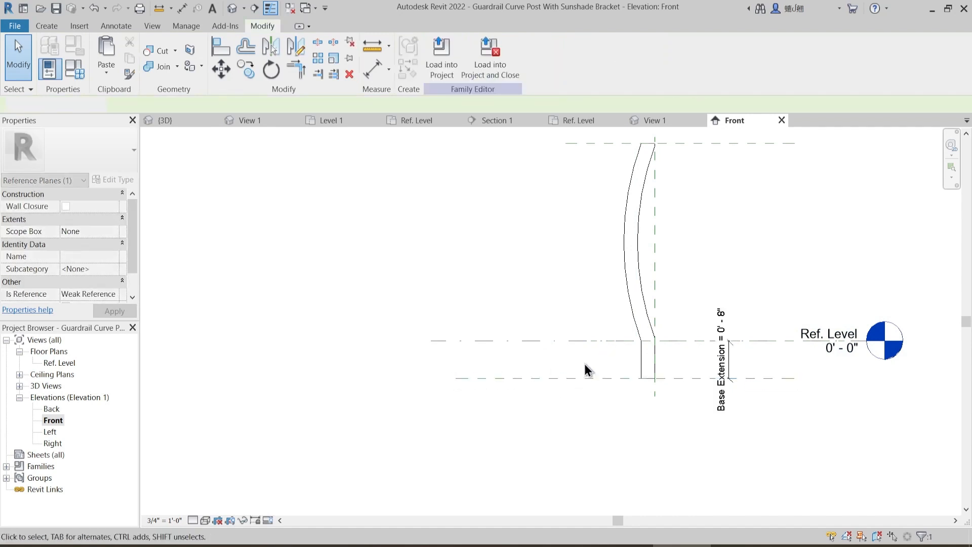
{"action": "left_click", "coordinate": [638, 253]}
{"action": "middle_click_drag", "start_coordinate": [713, 268], "coordinate": [622, 279]}
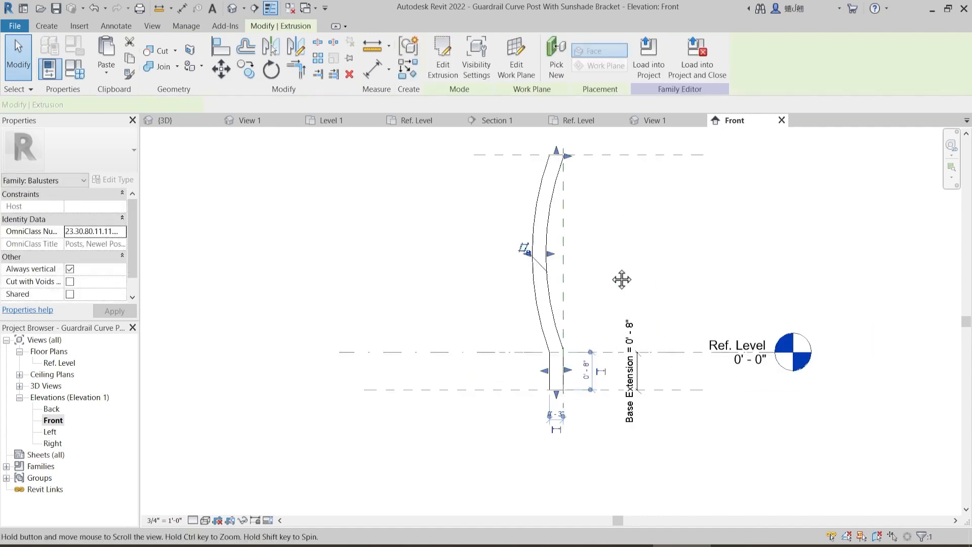
{"action": "left_click", "coordinate": [443, 58]}
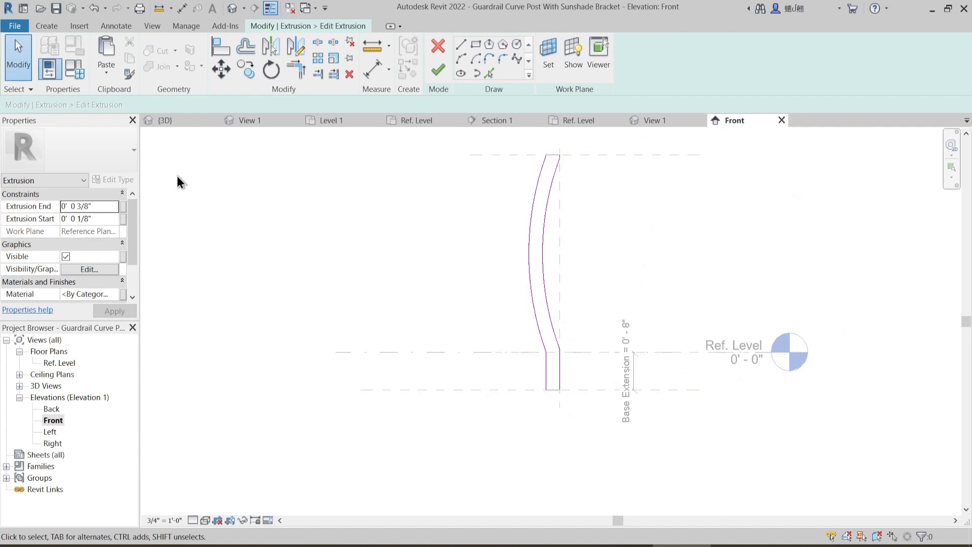
{"action": "left_click", "coordinate": [438, 69]}
{"action": "left_click", "coordinate": [599, 342]}
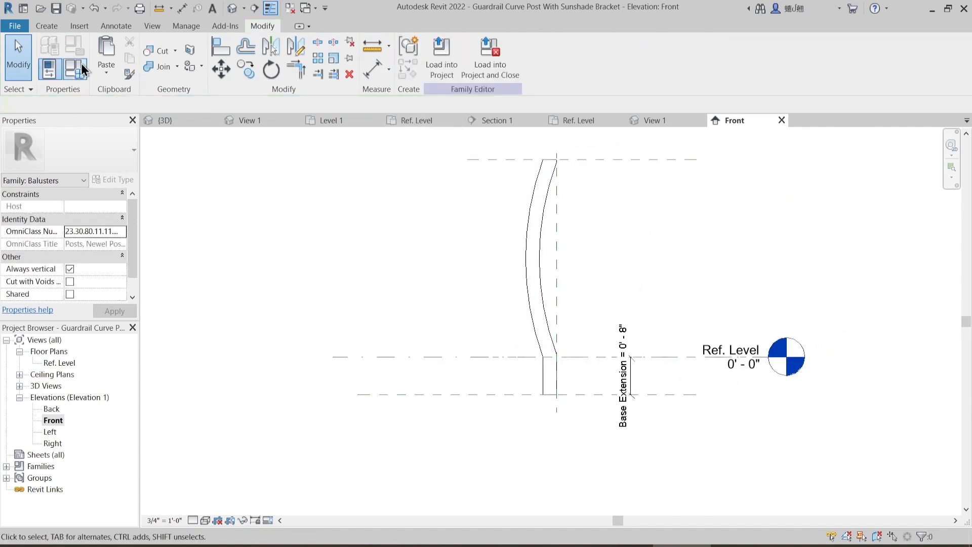
- Start an extrusion on Reference Plane : Center (Front/Back) and sketch a rectangle about 2' 8" by 8" outward from the post's base extension
{"action": "left_click", "coordinate": [53, 25]}
{"action": "left_click", "coordinate": [108, 53]}
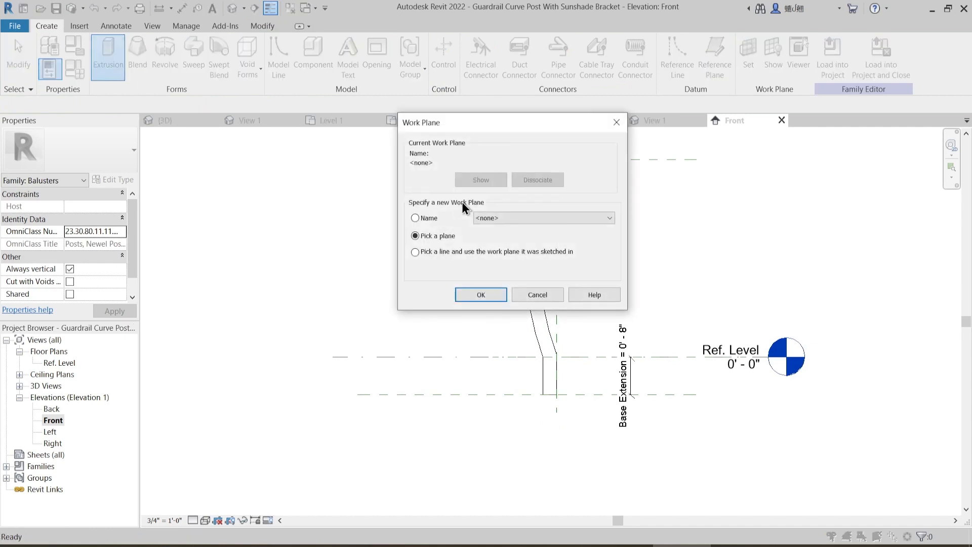
{"action": "left_click", "coordinate": [516, 219]}
{"action": "left_click", "coordinate": [522, 245]}
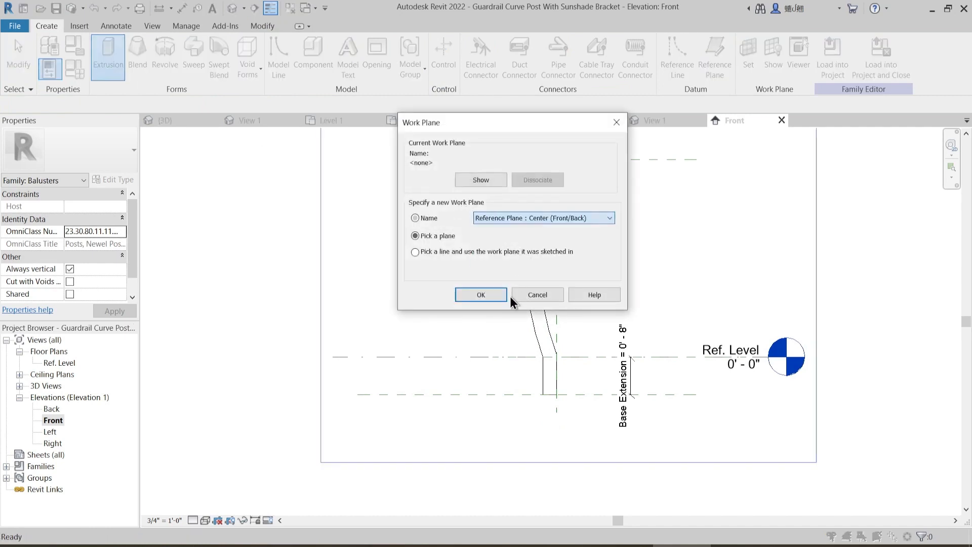
{"action": "left_click", "coordinate": [475, 296]}
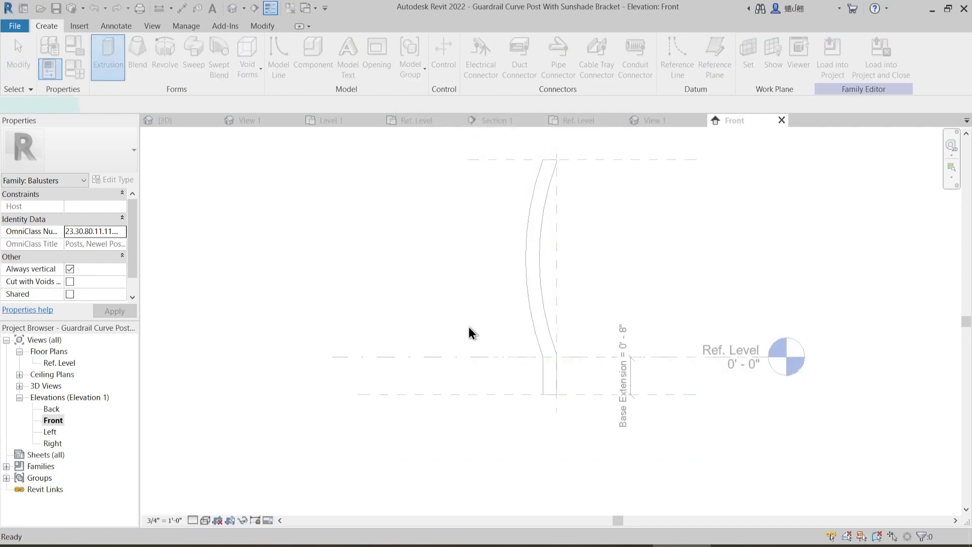
{"action": "left_click", "coordinate": [475, 44]}
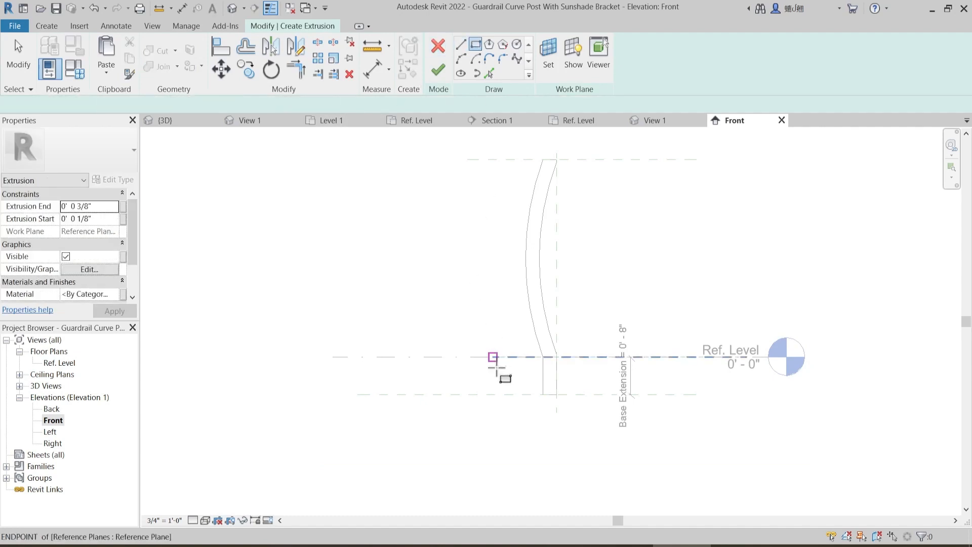
{"action": "left_click", "coordinate": [543, 356]}
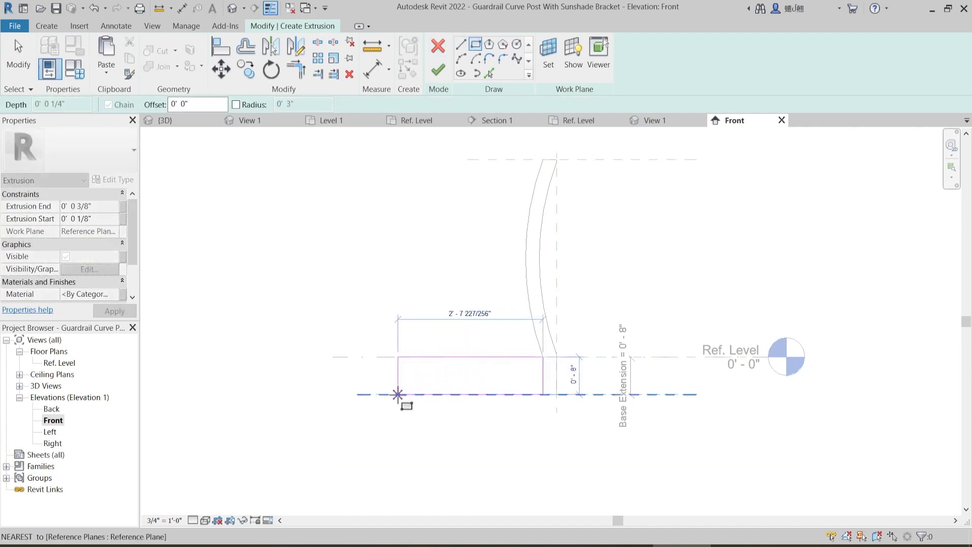
{"action": "left_click", "coordinate": [397, 394]}
{"action": "key", "text": "Escape"}
{"action": "key", "text": "Escape"}
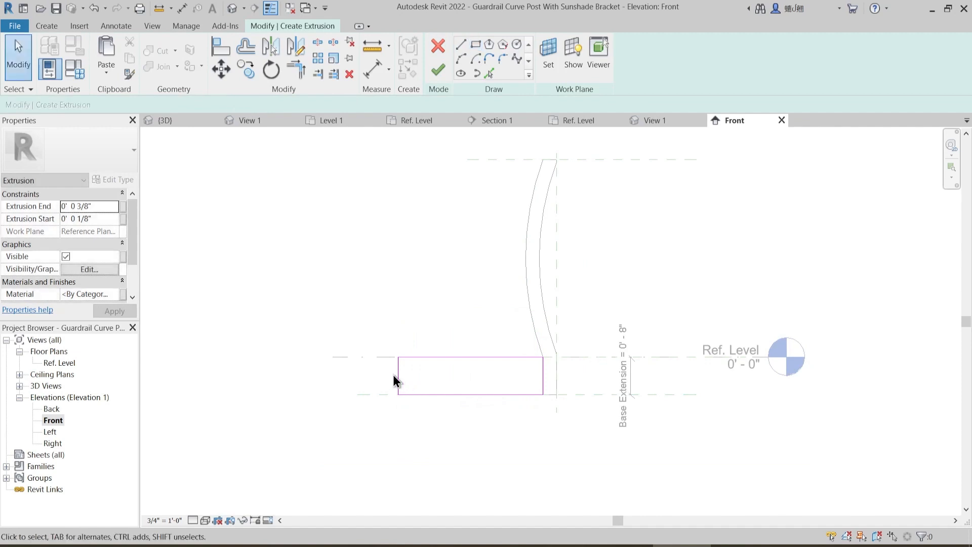
- Set the length of the bracket rectangle to 4 feet by moving its outer edge
{"action": "left_click", "coordinate": [437, 356]}
{"action": "left_click", "coordinate": [453, 319]}
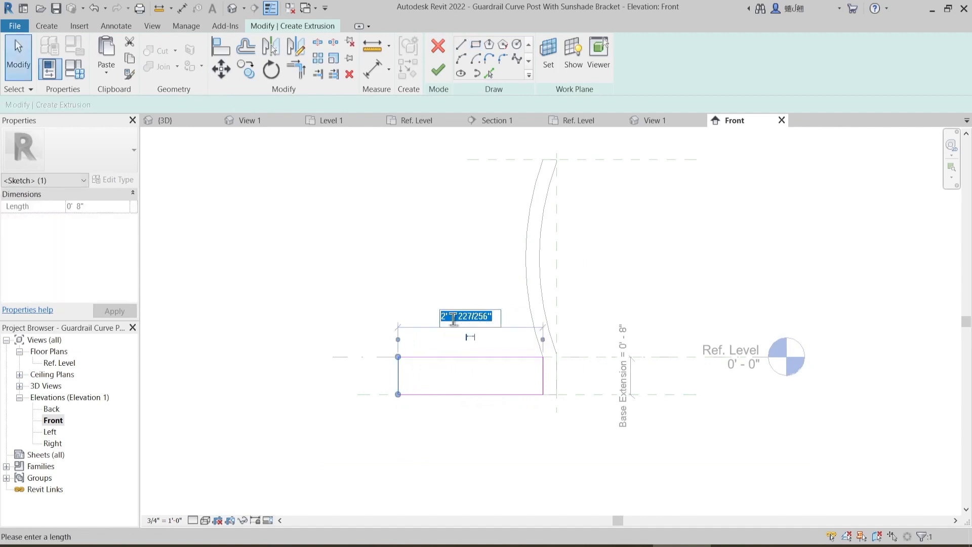
{"action": "type", "text": "4"}
{"action": "key", "text": "Return"}
{"action": "key", "text": "Escape"}
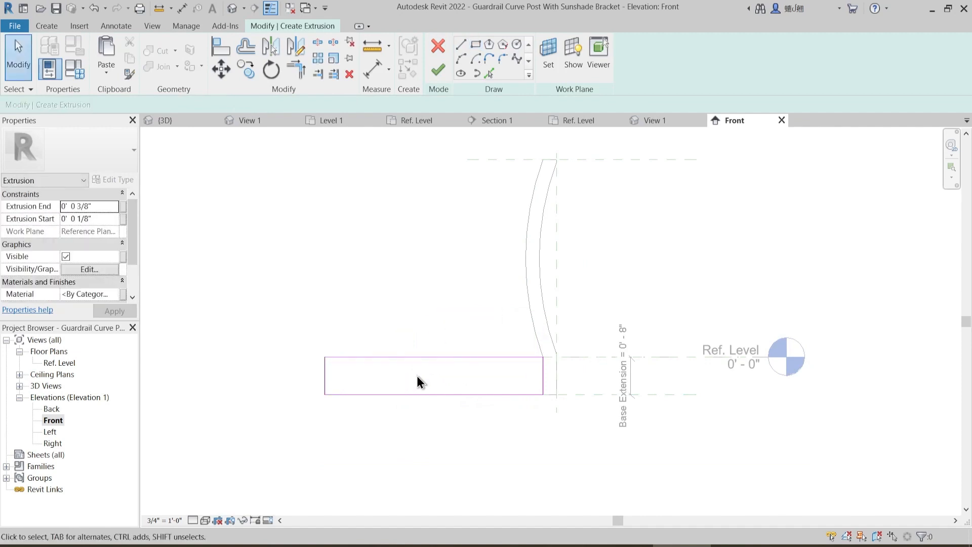
- Draw a sloping line from the midpoint of the bracket's outer edge down to its lower edge
{"action": "scroll", "coordinate": [417, 376], "scroll_direction": "up", "scroll_amount": 3}
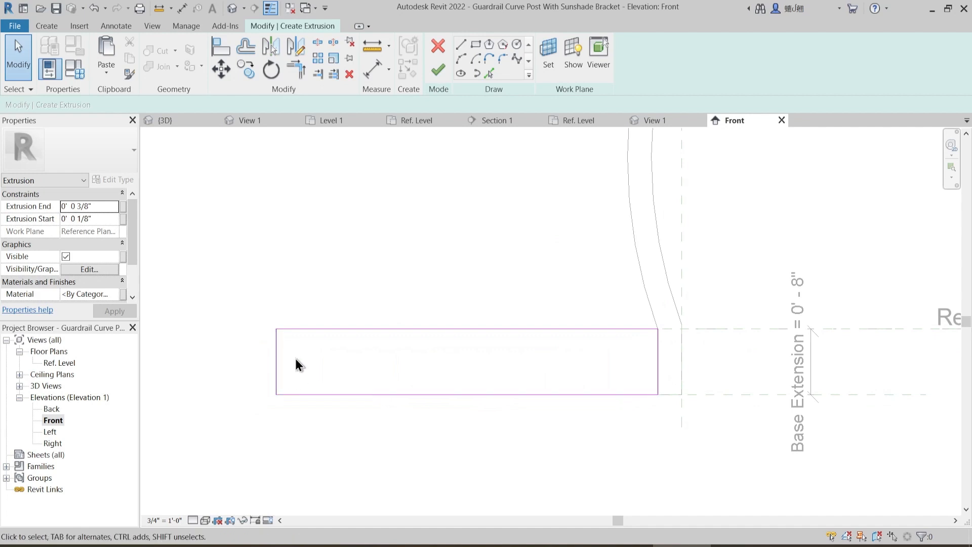
{"action": "key", "text": "l"}
{"action": "key", "text": "i"}
{"action": "left_click", "coordinate": [277, 361]}
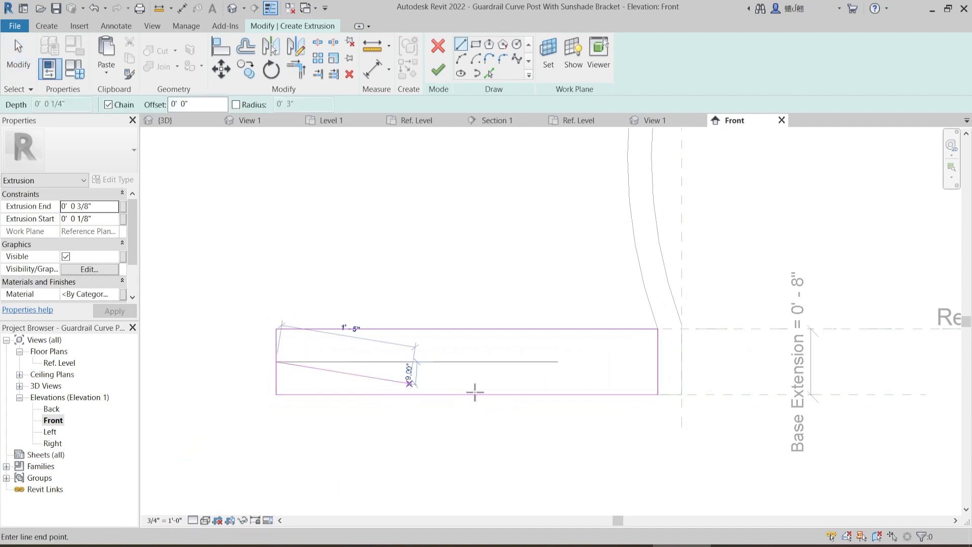
{"action": "left_click", "coordinate": [521, 396]}
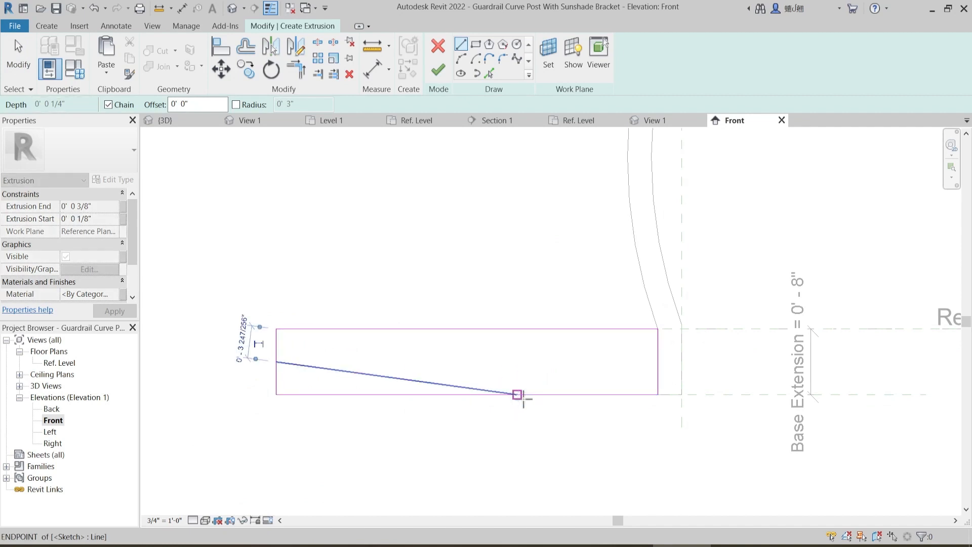
{"action": "key", "text": "Escape"}
{"action": "key", "text": "Escape"}
- Trim the lower outer corner of the bracket sketch back to the sloping line
{"action": "key", "text": "t"}
{"action": "key", "text": "r"}
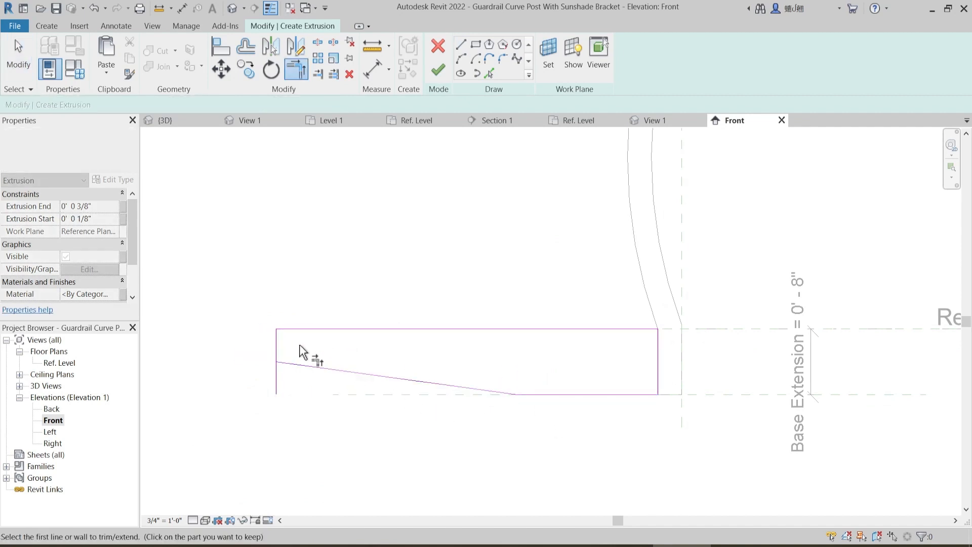
{"action": "left_click", "coordinate": [291, 362]}
{"action": "left_click", "coordinate": [277, 342]}
{"action": "key", "text": "Escape"}
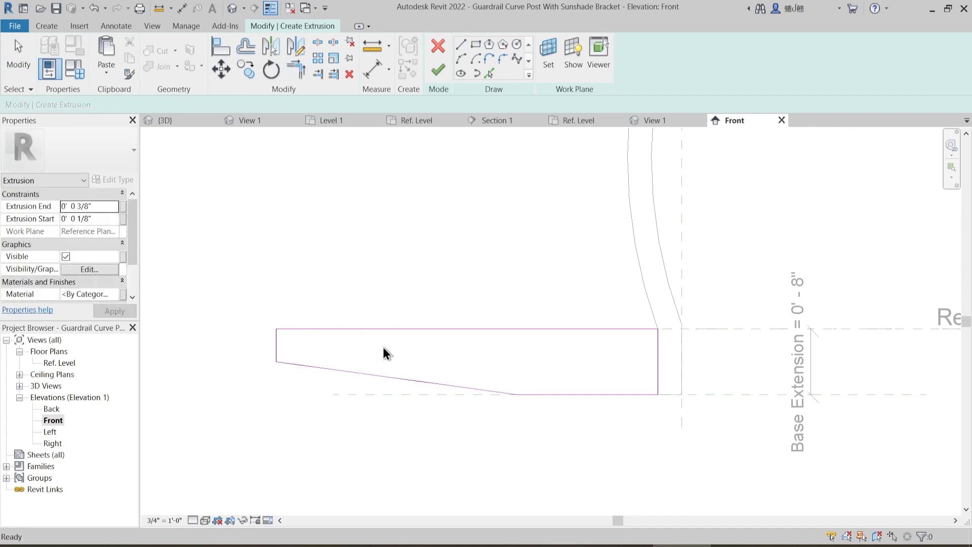
- Try a 3-inch fillet arc on the upper outer corner of the bracket sketch and undo it
{"action": "left_click", "coordinate": [502, 59]}
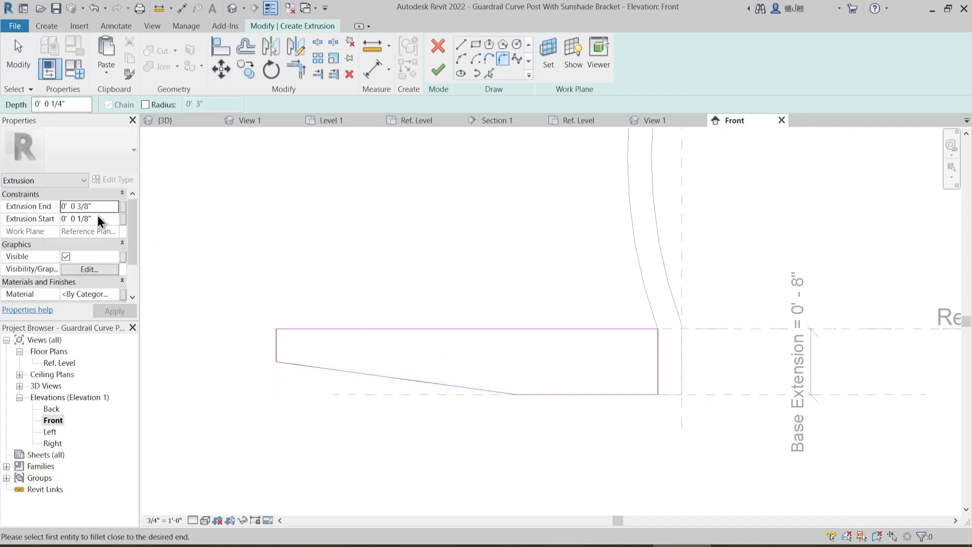
{"action": "left_click", "coordinate": [146, 104]}
{"action": "left_click", "coordinate": [300, 333]}
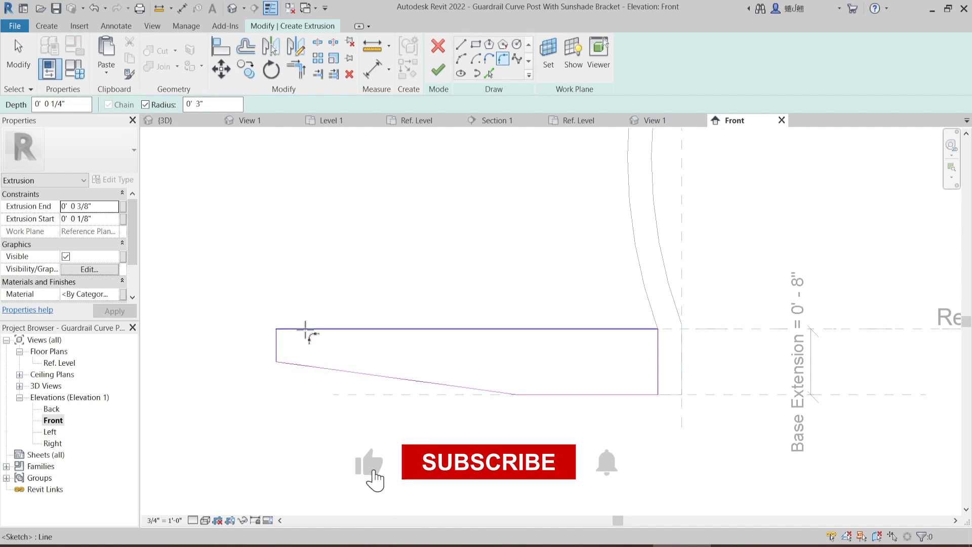
{"action": "left_click", "coordinate": [276, 354]}
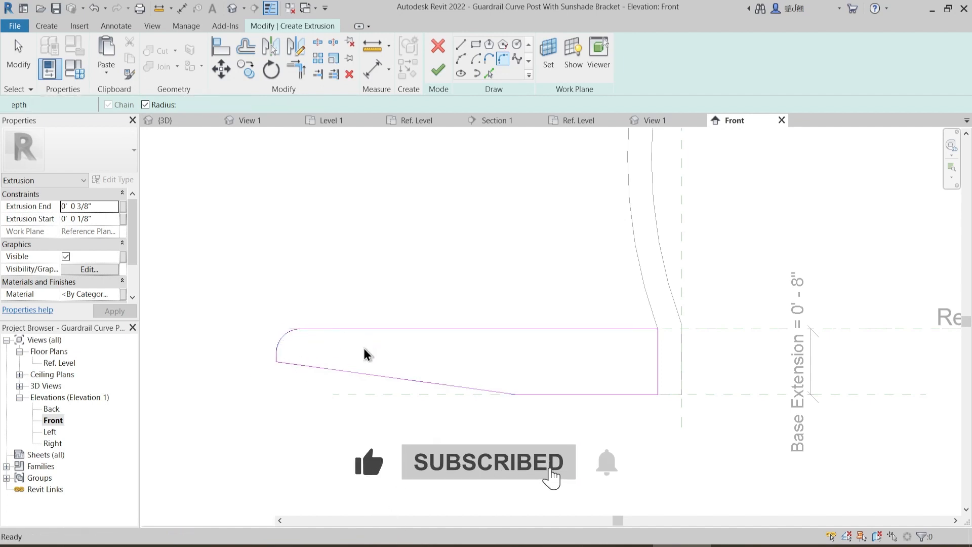
{"action": "key", "text": "ctrl+z"}
- Round both outer corners of the bracket sketch with fillet arcs of 1-inch radius
{"action": "double_click", "coordinate": [211, 104]}
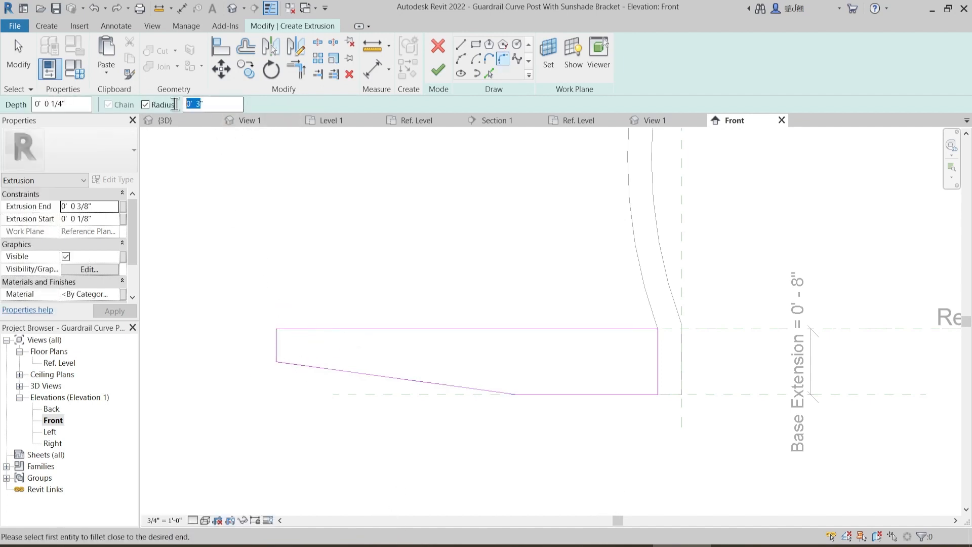
{"action": "type", "text": "1"}
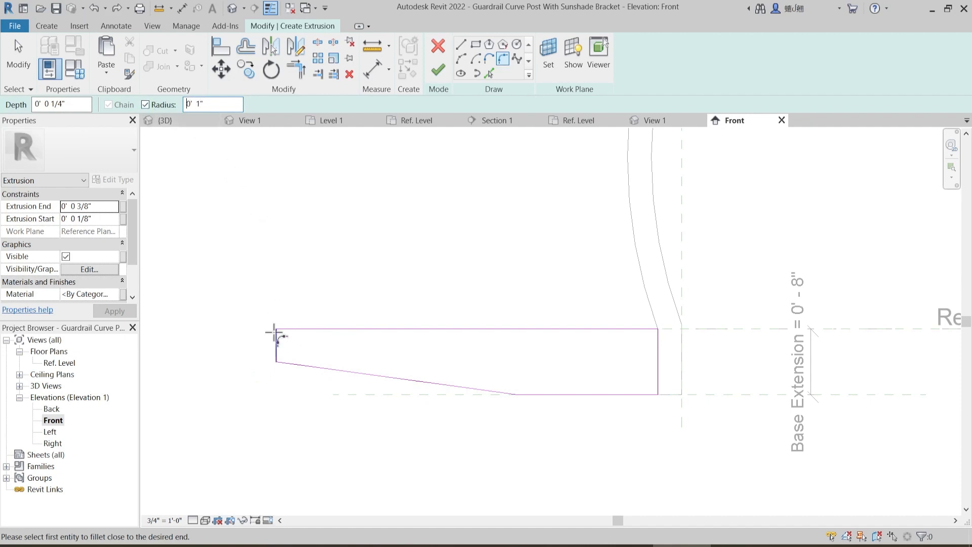
{"action": "left_click", "coordinate": [276, 335]}
{"action": "left_click", "coordinate": [298, 329]}
{"action": "scroll", "coordinate": [278, 354], "scroll_direction": "up", "scroll_amount": 2}
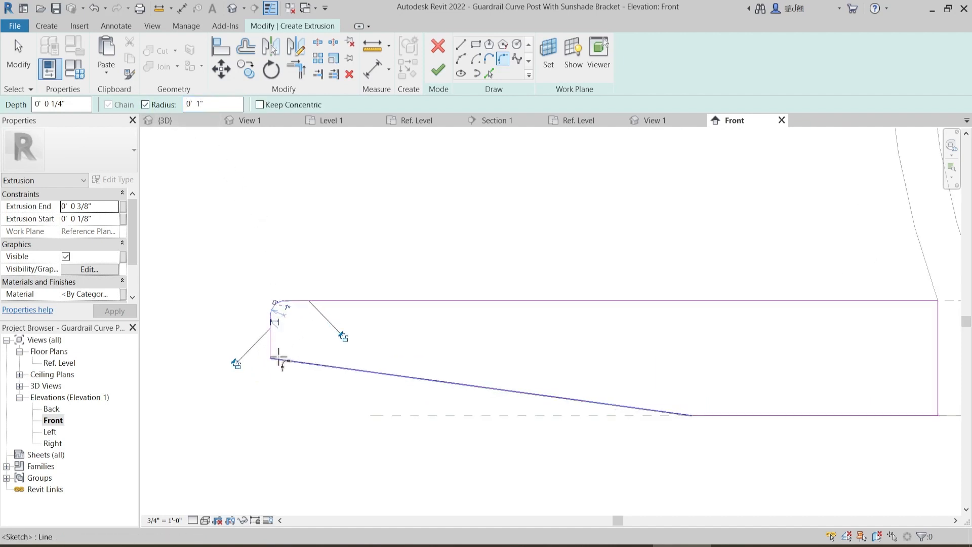
{"action": "key", "text": "Escape"}
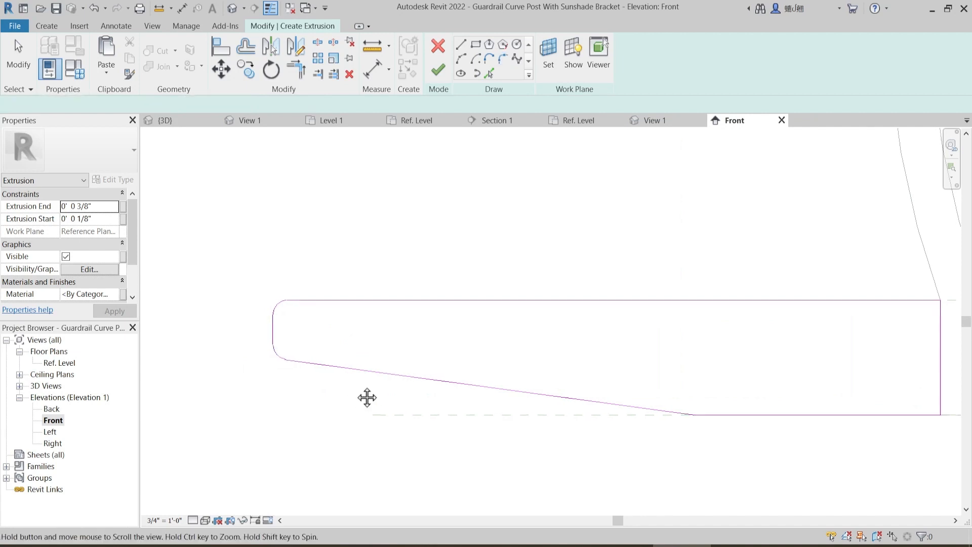
{"action": "middle_click_drag", "start_coordinate": [366, 397], "coordinate": [396, 373]}
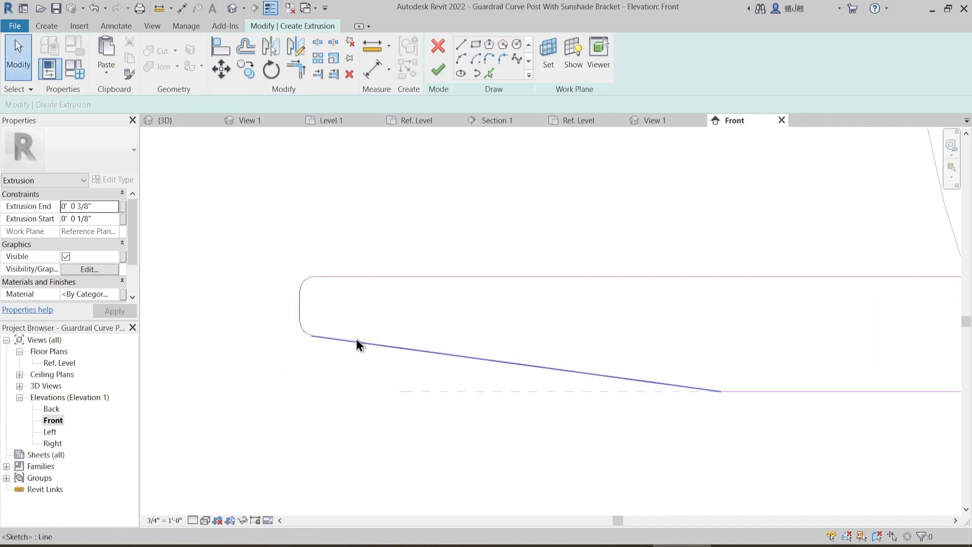
- Sketch a small square of about 2 1/4" across the sloping line near the bracket's outer end
{"action": "left_click", "coordinate": [477, 48]}
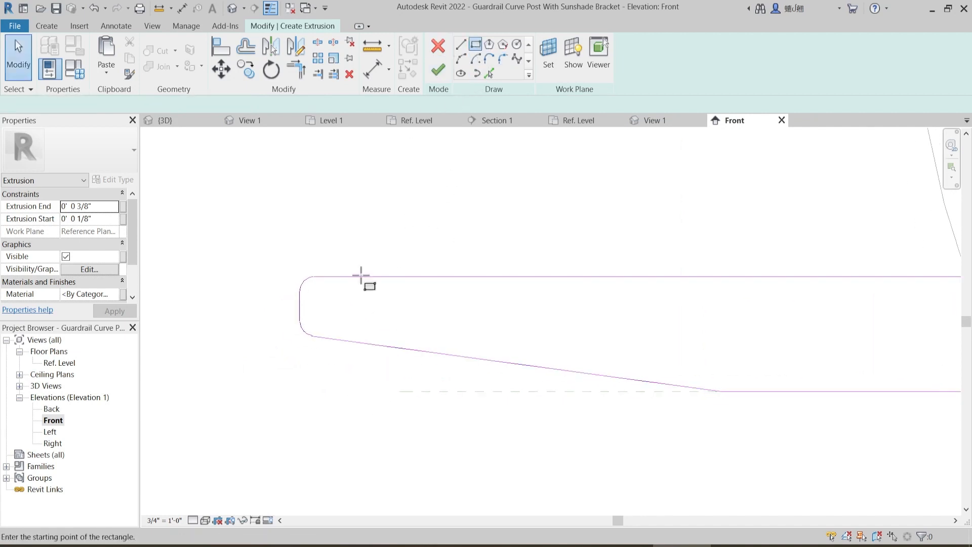
{"action": "left_click", "coordinate": [344, 325]}
{"action": "left_click", "coordinate": [374, 356]}
{"action": "key", "text": "Escape"}
{"action": "key", "text": "Escape"}
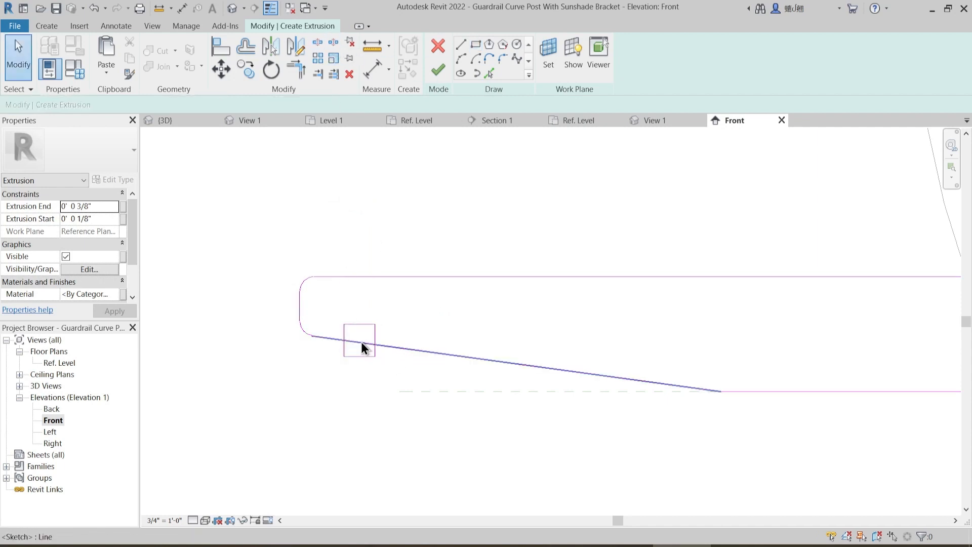
- Trim the sloping line to the square's sides and delete the square's lower edge to leave an open notch in the bracket profile
{"action": "left_click", "coordinate": [318, 43]}
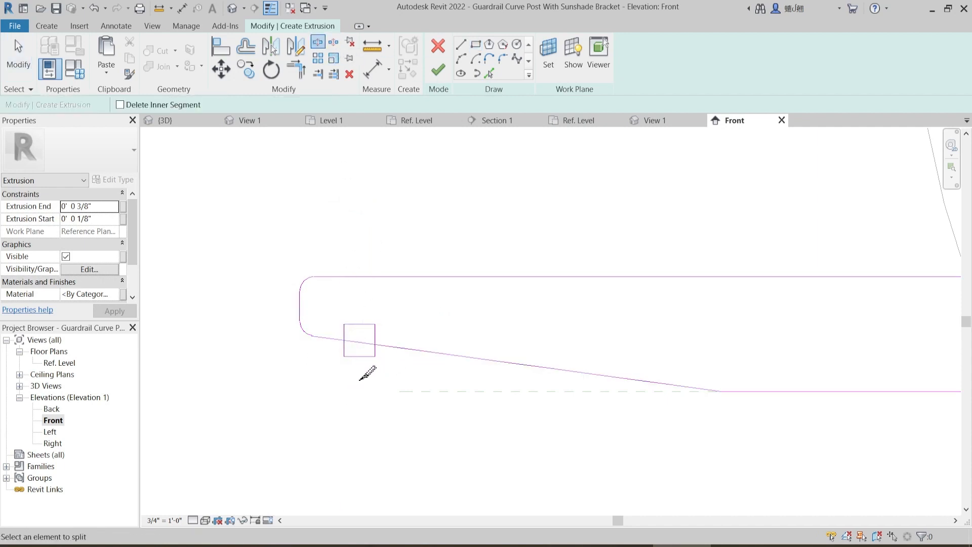
{"action": "key", "text": "t"}
{"action": "key", "text": "r"}
{"action": "left_click", "coordinate": [343, 333]}
{"action": "left_click", "coordinate": [375, 335]}
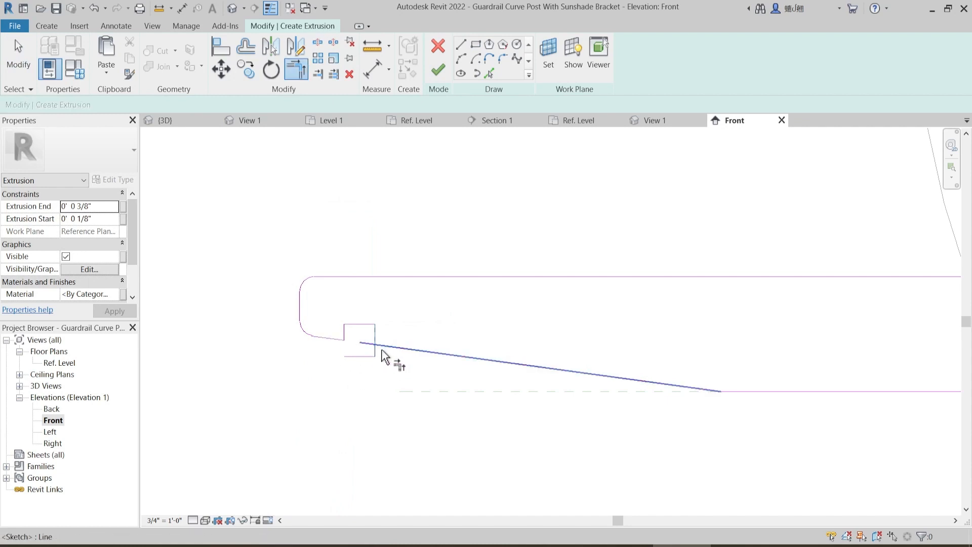
{"action": "left_click", "coordinate": [426, 349]}
{"action": "key", "text": "Escape"}
{"action": "left_click", "coordinate": [359, 356]}
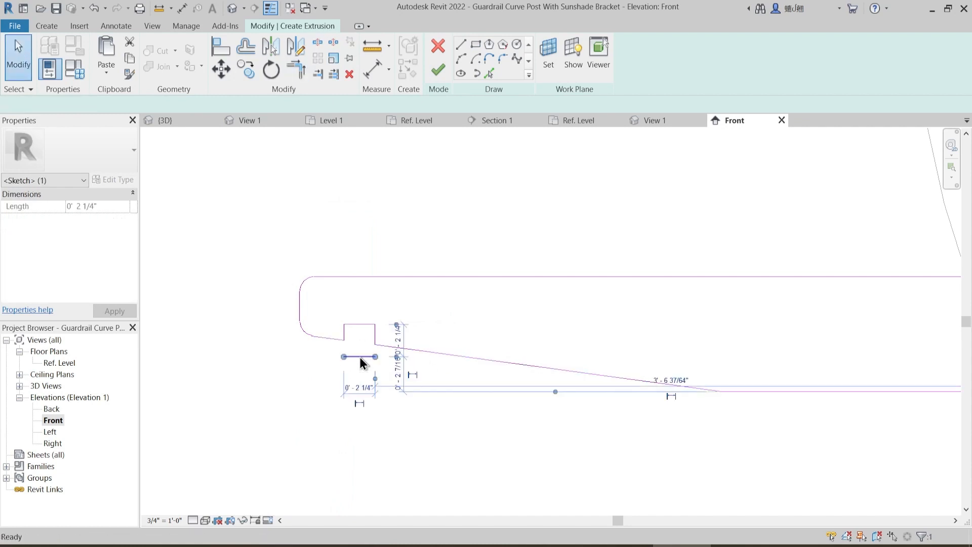
{"action": "key", "text": "Delete"}
{"action": "scroll", "coordinate": [359, 357], "scroll_direction": "down", "scroll_amount": 5}
{"action": "middle_click_drag", "start_coordinate": [591, 356], "coordinate": [557, 343]}
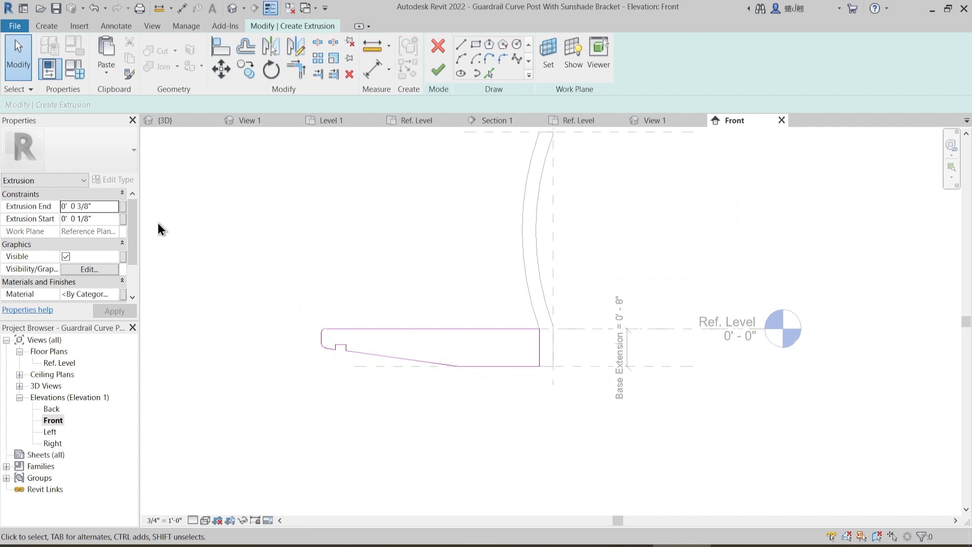
- Try an extrusion end of -0.375" for the bracket
{"action": "left_click", "coordinate": [93, 205]}
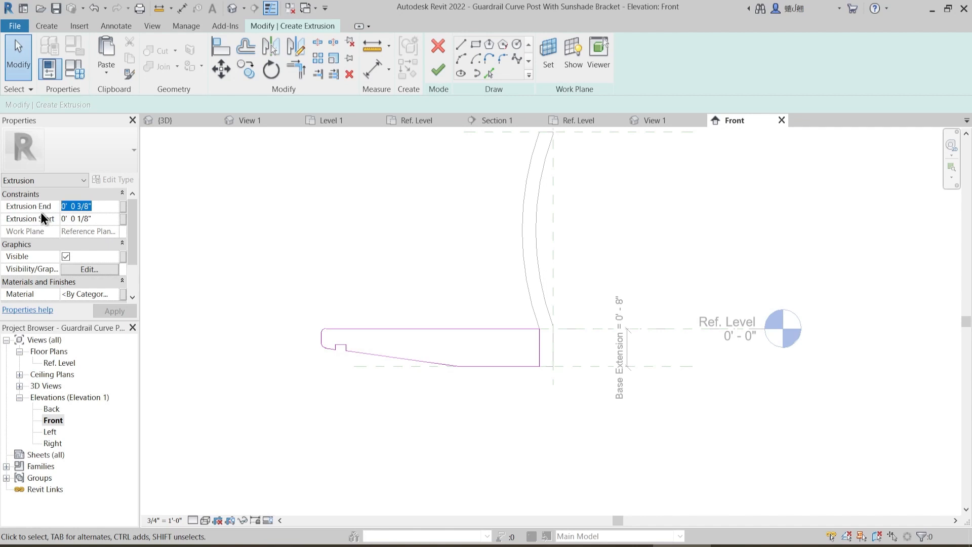
{"action": "type", "text": "-375\""}
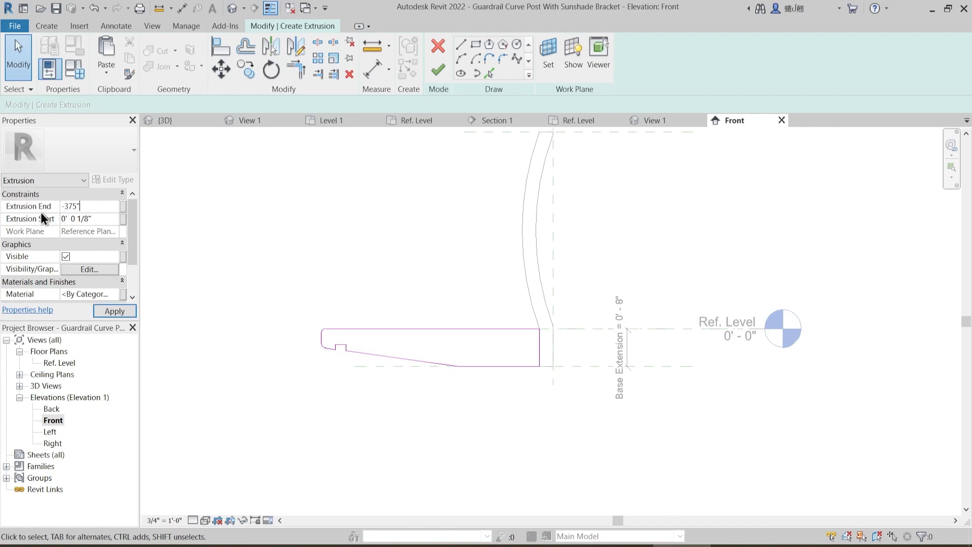
{"action": "key", "text": "Return"}
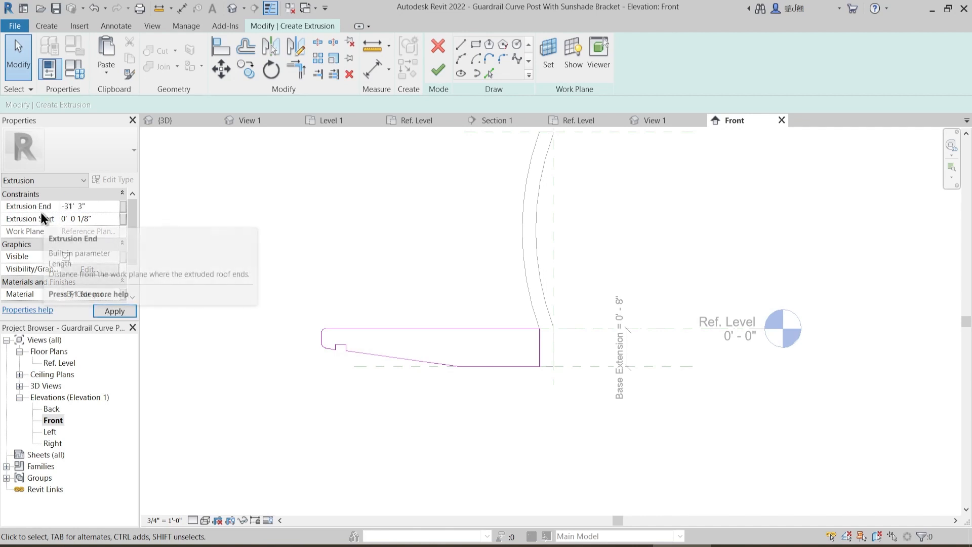
{"action": "type", "text": "-"}
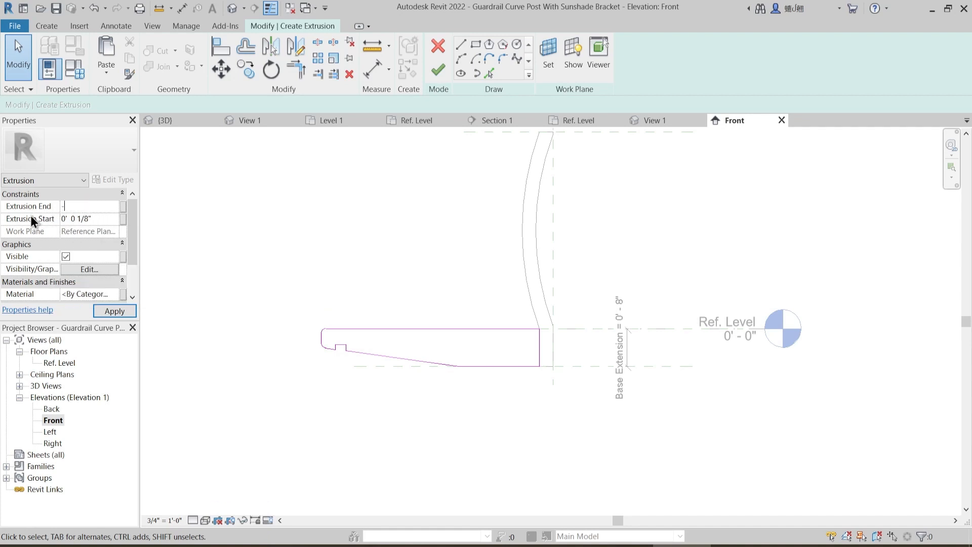
{"action": "type", "text": "0.375\""}
{"action": "key", "text": "Return"}
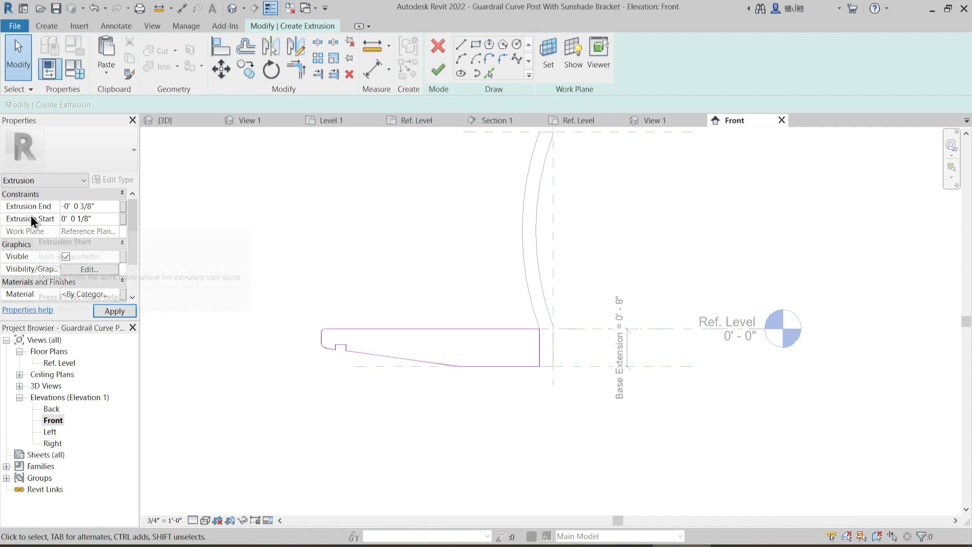
- Set the bracket's extrusion end to -0.125" and finish the extrusion sketch
{"action": "left_click", "coordinate": [104, 206]}
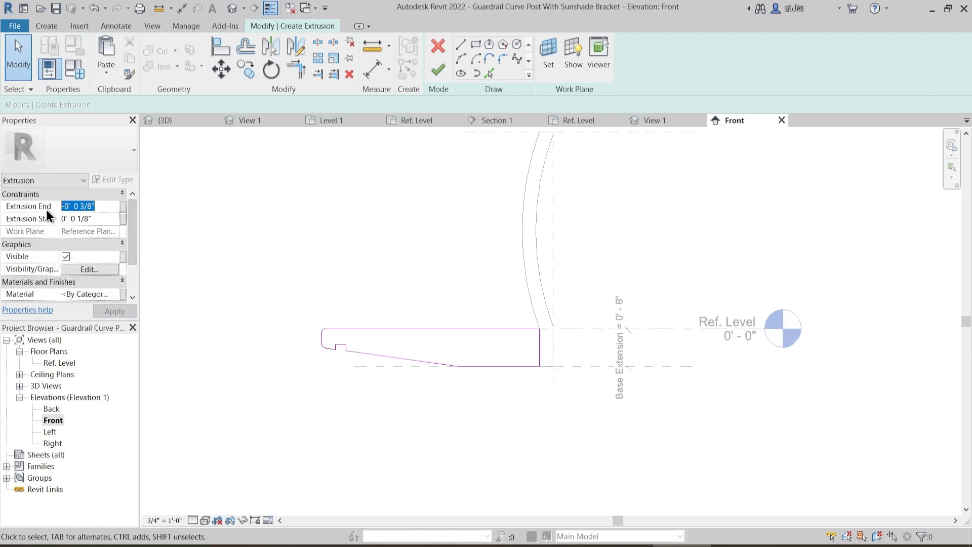
{"action": "type", "text": "-"}
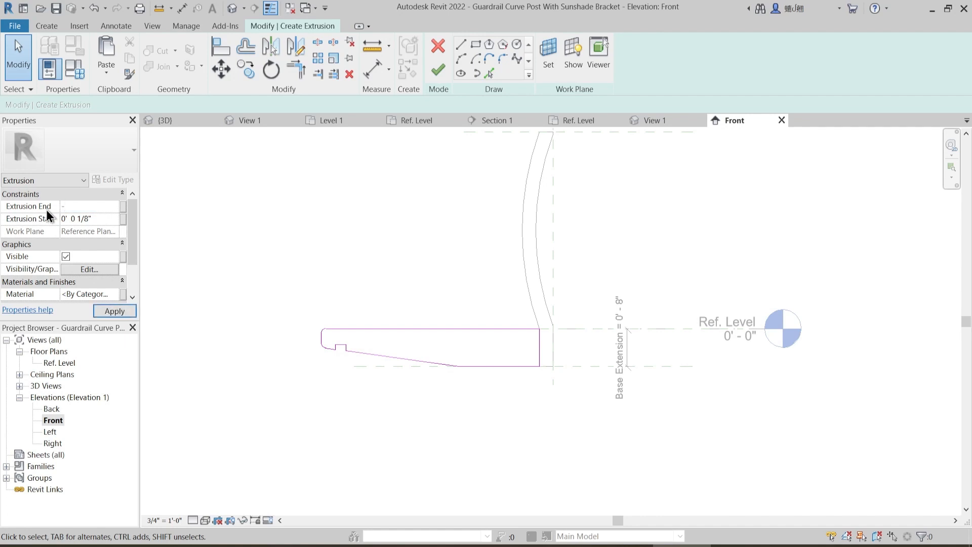
{"action": "type", "text": "0.125\""}
{"action": "key", "text": "Return"}
{"action": "left_click", "coordinate": [439, 69]}
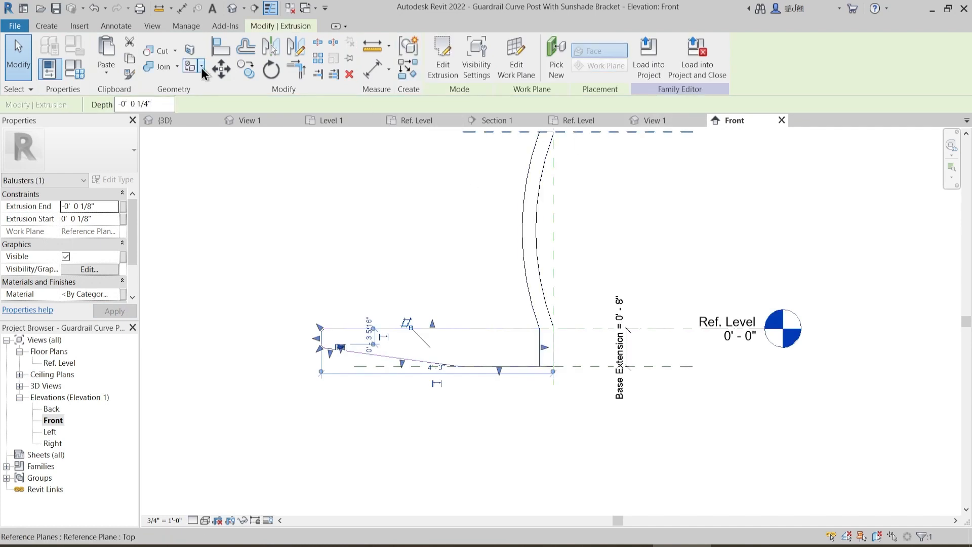
- Widen the bracket extrusion in the Ref. Level plan to the post's outer faces, from -3/8" to 3/8", and close the plan
{"action": "left_click", "coordinate": [233, 8]}
{"action": "middle_click_drag", "start_coordinate": [564, 445], "coordinate": [756, 454], "text": "shift"}
{"action": "scroll", "coordinate": [630, 334], "scroll_direction": "up", "scroll_amount": 5}
{"action": "middle_click_drag", "start_coordinate": [630, 334], "coordinate": [499, 231], "text": "shift"}
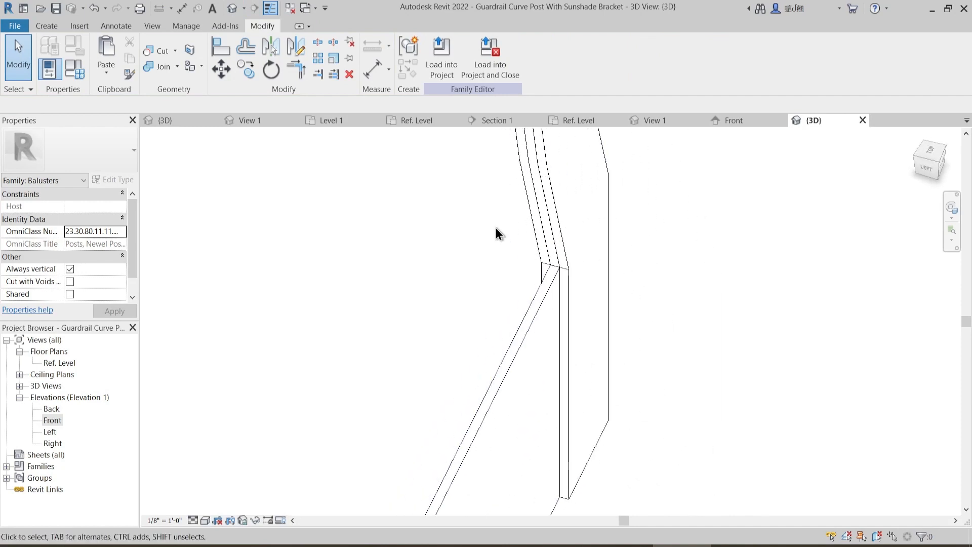
{"action": "left_click", "coordinate": [545, 300]}
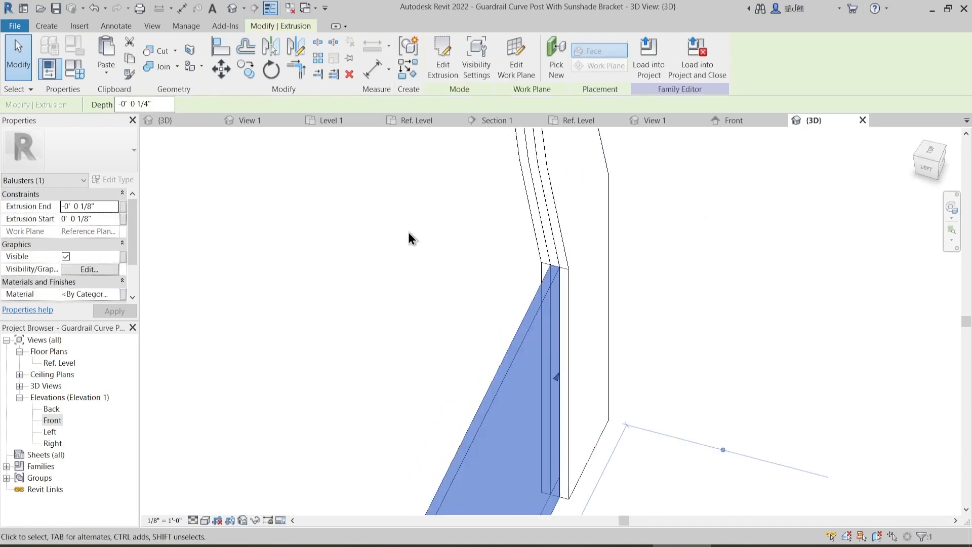
{"action": "left_click", "coordinate": [56, 362]}
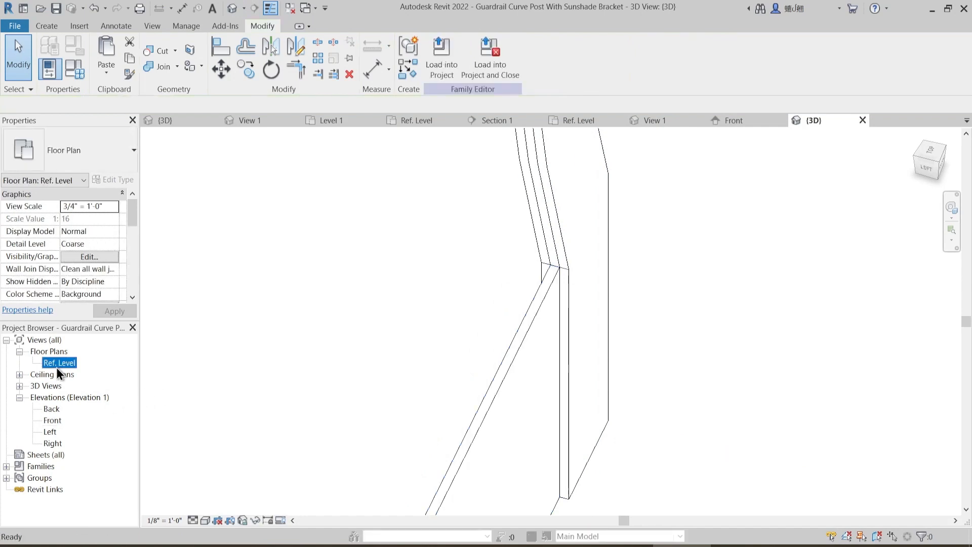
{"action": "double_click", "coordinate": [56, 366]}
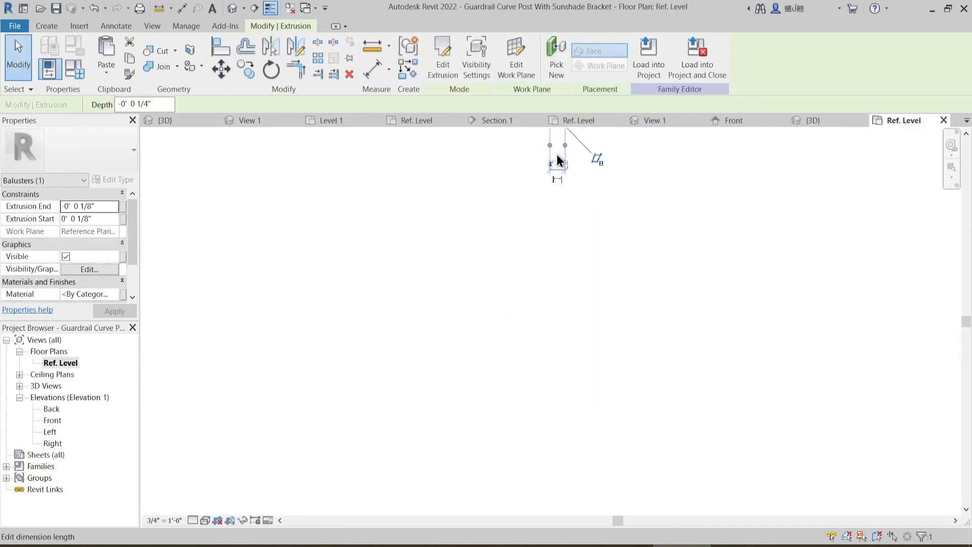
{"action": "middle_click_drag", "start_coordinate": [557, 160], "coordinate": [487, 293]}
{"action": "scroll", "coordinate": [489, 314], "scroll_direction": "up", "scroll_amount": 5}
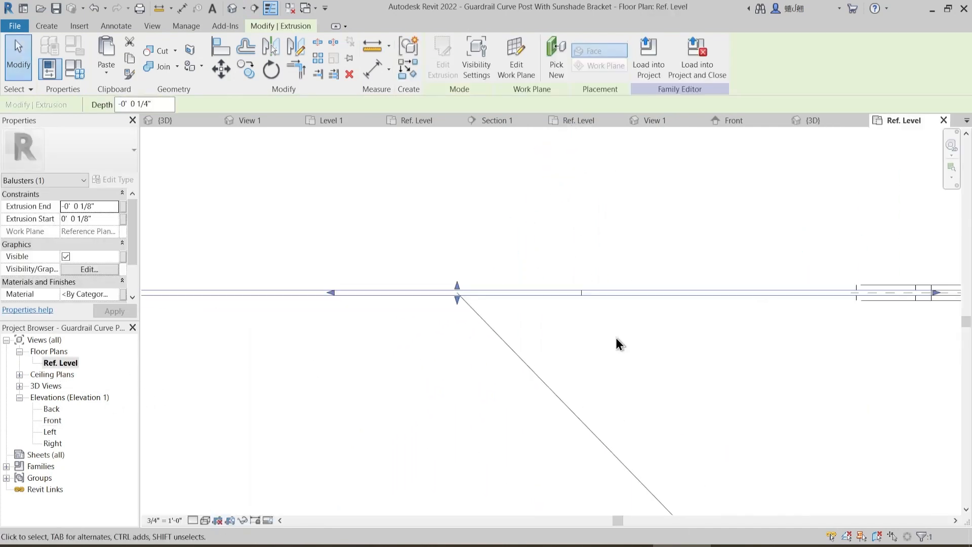
{"action": "middle_click_drag", "start_coordinate": [601, 335], "coordinate": [552, 336]}
{"action": "left_click_drag", "start_coordinate": [406, 302], "coordinate": [411, 276]}
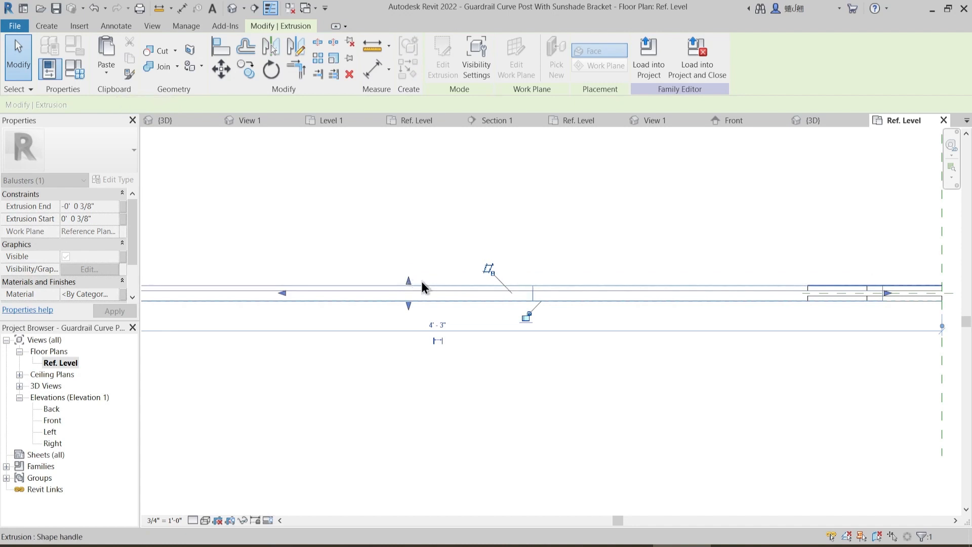
{"action": "key", "text": "Escape"}
{"action": "left_click", "coordinate": [943, 122]}
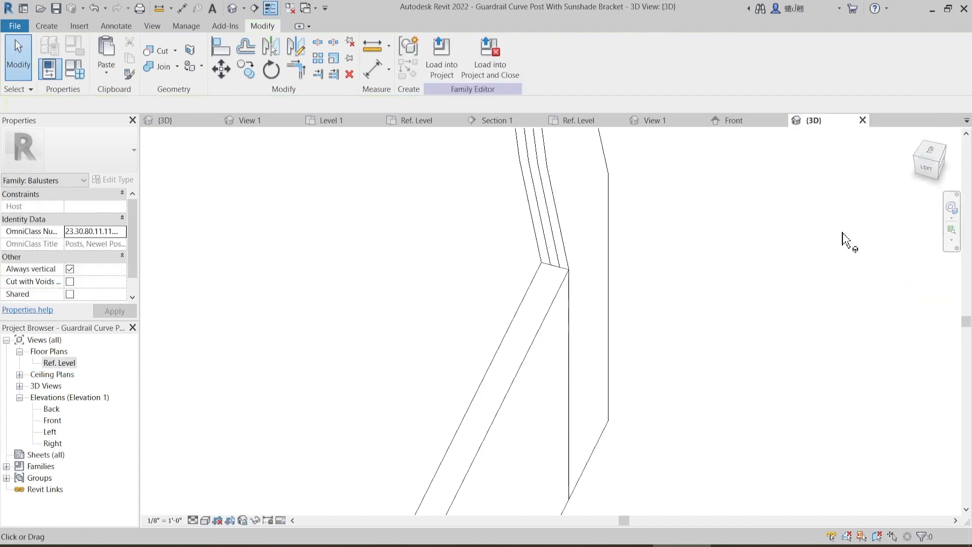
- Join the bracket's geometry with the post plates on both sides in the 3D view
{"action": "middle_click_drag", "start_coordinate": [577, 269], "coordinate": [636, 271], "text": "shift"}
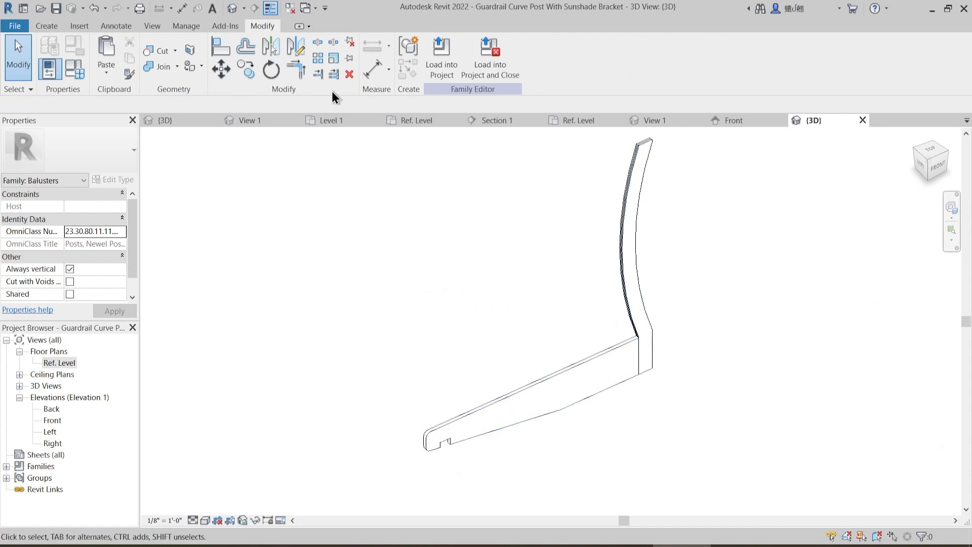
{"action": "left_click", "coordinate": [163, 66]}
{"action": "left_click", "coordinate": [618, 350]}
{"action": "left_click", "coordinate": [633, 313]}
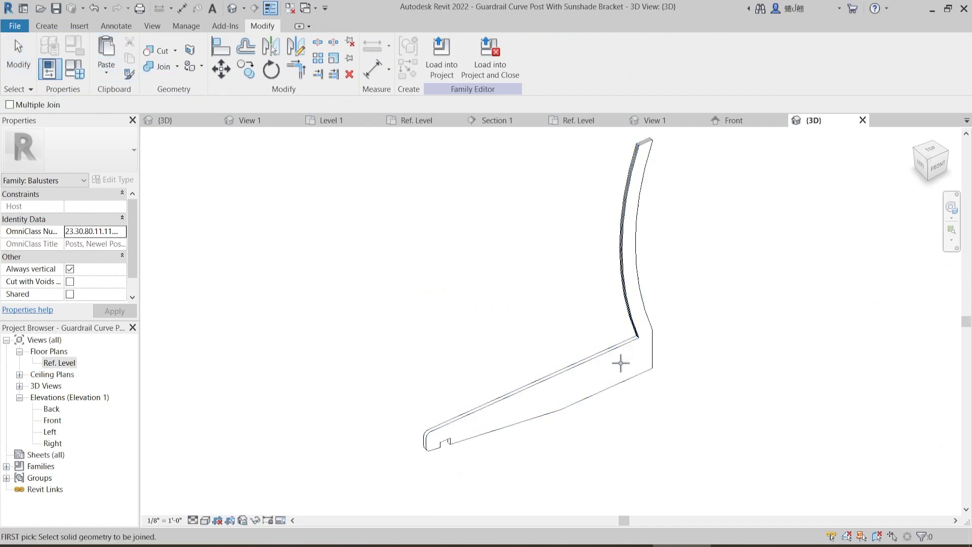
{"action": "mouse_move", "coordinate": [622, 364]}
{"action": "middle_mouse_down", "text": "shift"}
{"action": "mouse_move", "coordinate": [677, 389]}
{"action": "mouse_move", "coordinate": [633, 353]}
{"action": "middle_mouse_up", "text": "shift"}
{"action": "left_click", "coordinate": [482, 347]}
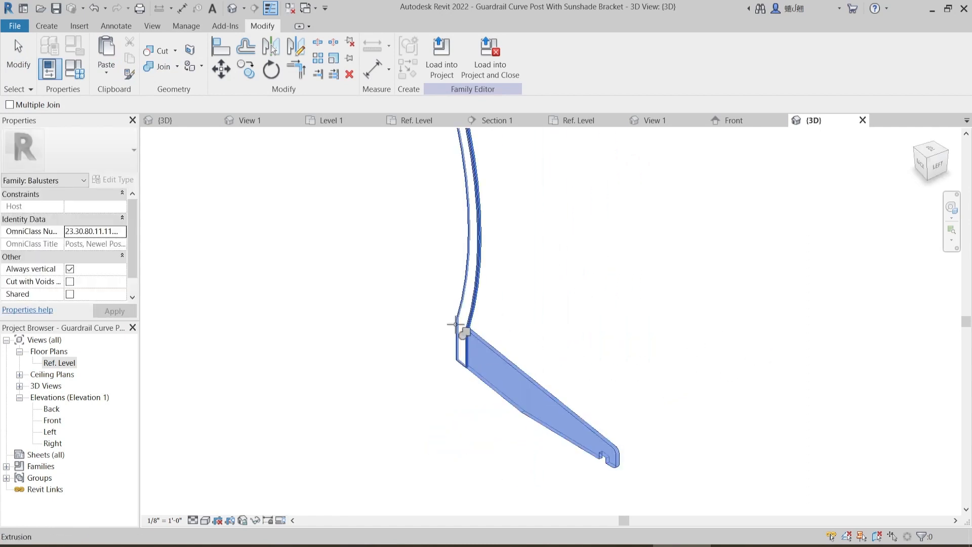
{"action": "left_click", "coordinate": [461, 328]}
{"action": "middle_click_drag", "start_coordinate": [557, 332], "coordinate": [585, 354], "text": "shift"}
{"action": "key", "text": "Escape"}
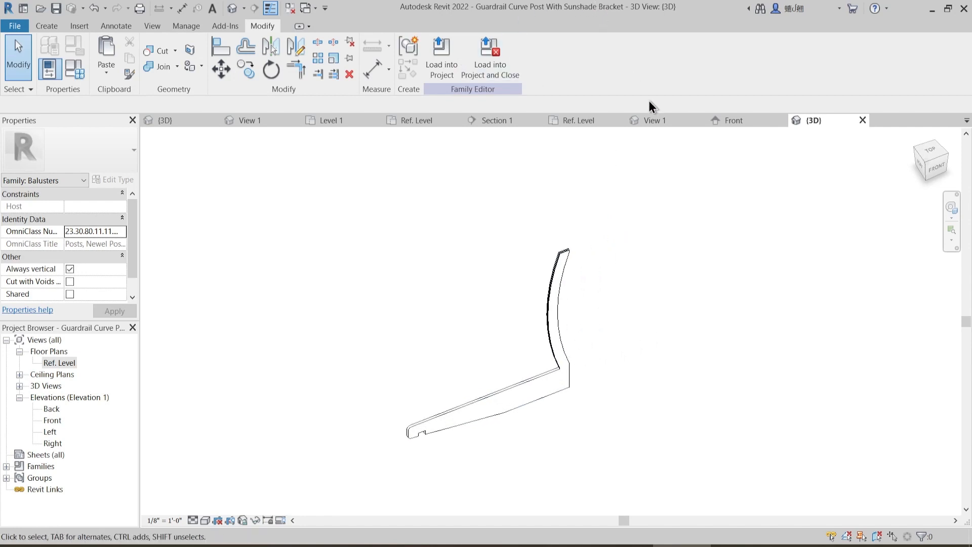
- Close the family's 3D view and load the bracket post family into Project1.rvt
{"action": "left_click", "coordinate": [862, 120]}
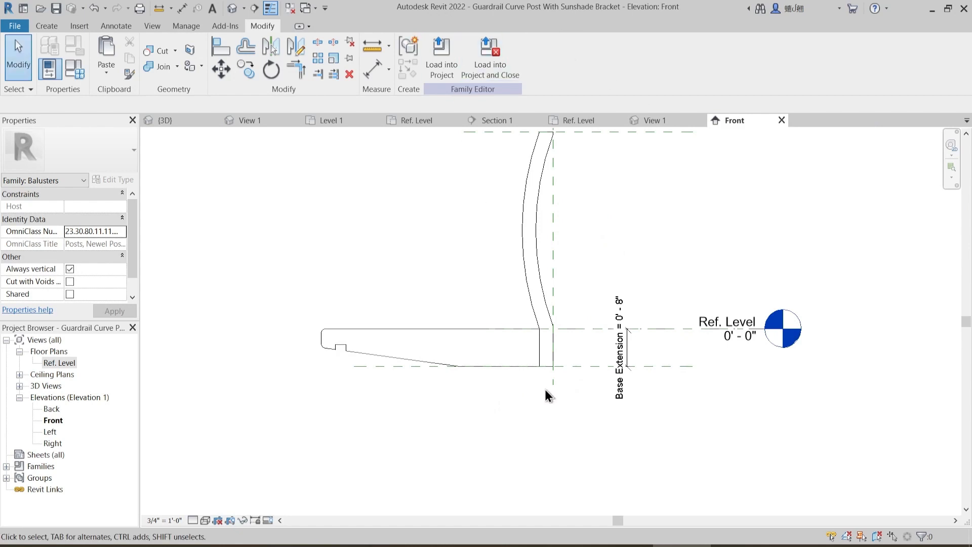
{"action": "left_click", "coordinate": [442, 72]}
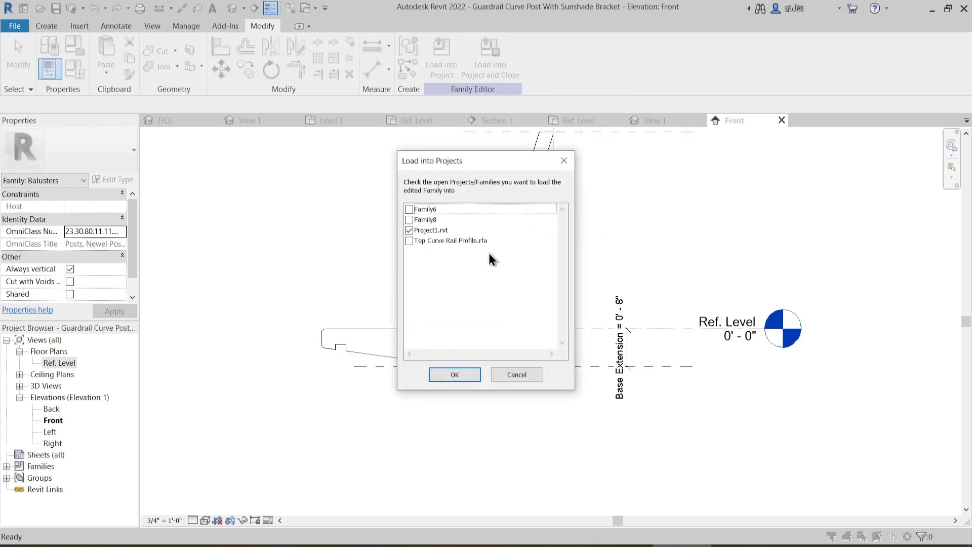
{"action": "left_click", "coordinate": [454, 374]}
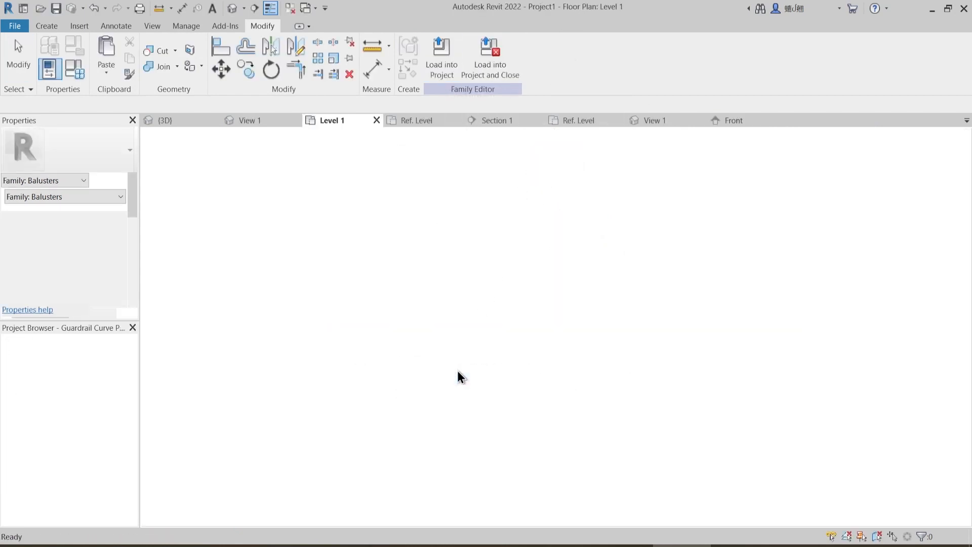
- Copy the straight PTS Railing on the Level 1 plan about 12'-6" straight down
{"action": "scroll", "coordinate": [457, 375], "scroll_direction": "down", "scroll_amount": 2}
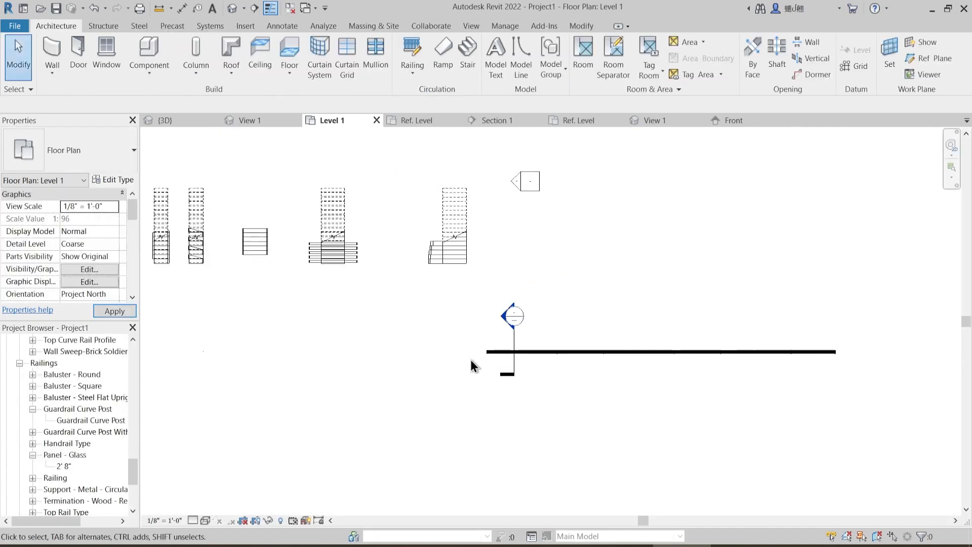
{"action": "left_click", "coordinate": [625, 350]}
{"action": "middle_click_drag", "start_coordinate": [662, 377], "coordinate": [560, 349]}
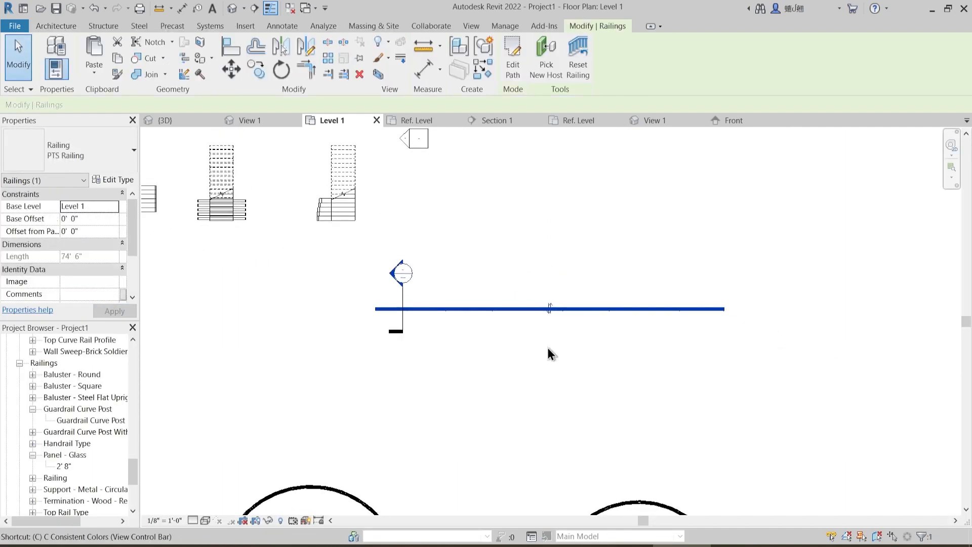
{"action": "key", "text": "c"}
{"action": "key", "text": "o"}
{"action": "left_click", "coordinate": [558, 337]}
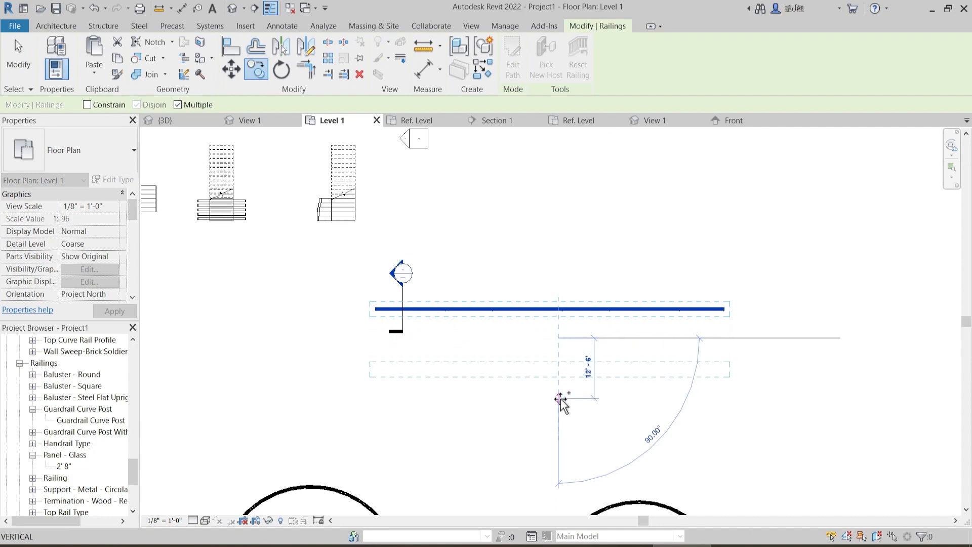
{"action": "left_click", "coordinate": [560, 399]}
{"action": "key", "text": "Escape"}
{"action": "key", "text": "Escape"}
{"action": "middle_click_drag", "start_coordinate": [599, 364], "coordinate": [561, 355]}
{"action": "left_click", "coordinate": [560, 357]}
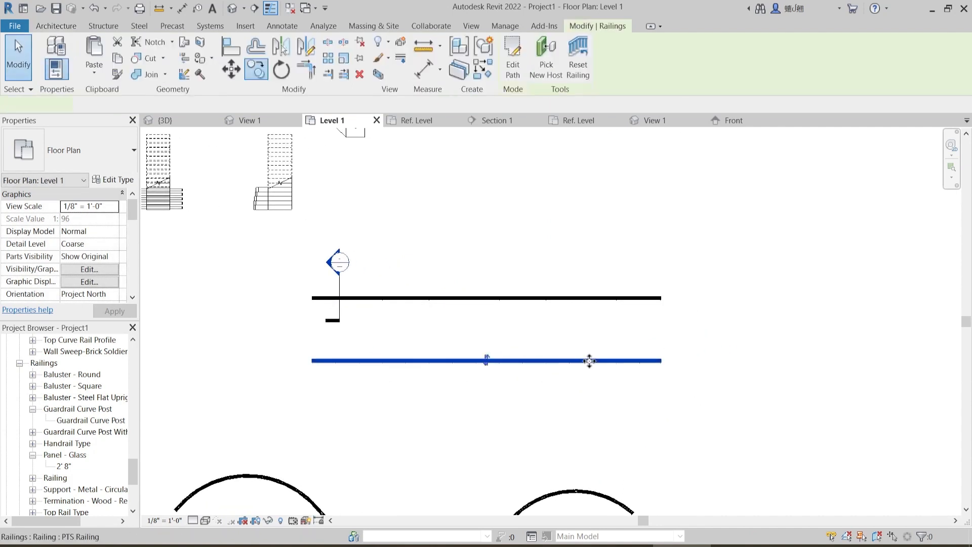
{"action": "left_click", "coordinate": [314, 143]}
{"action": "middle_click_drag", "start_coordinate": [439, 247], "coordinate": [545, 243]}
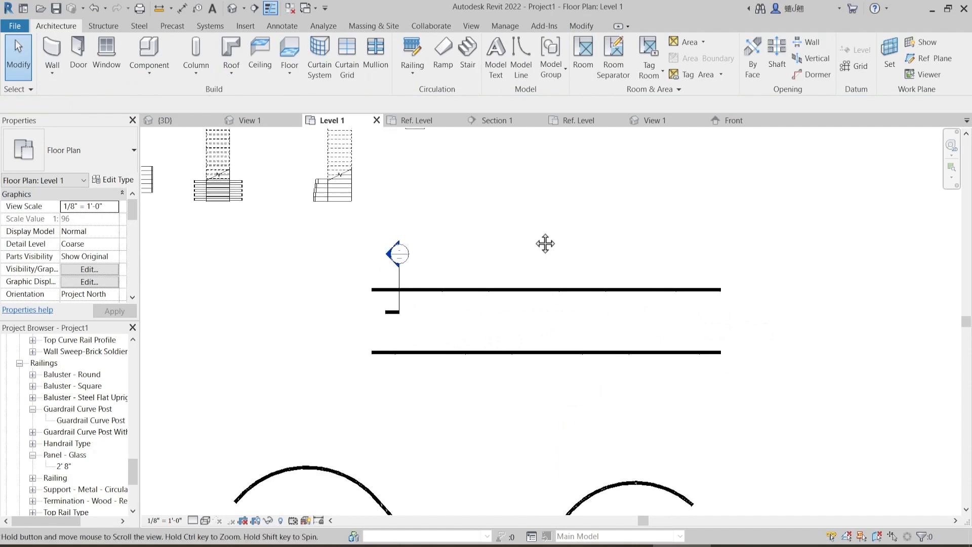
- Find the Top Curve Rail Profile family among the project's profiles and open it for editing
{"action": "scroll", "coordinate": [35, 413], "scroll_direction": "up", "scroll_amount": 1}
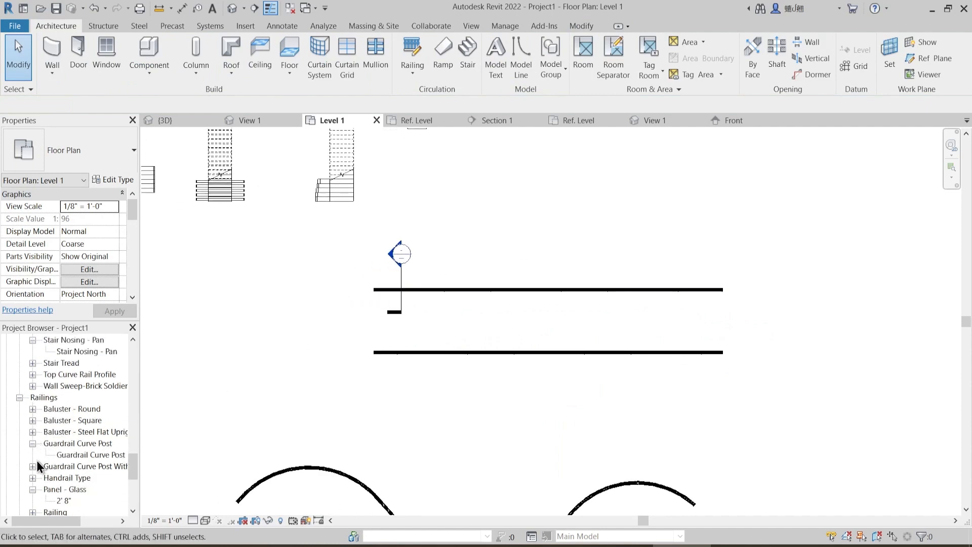
{"action": "scroll", "coordinate": [31, 425], "scroll_direction": "up", "scroll_amount": 4}
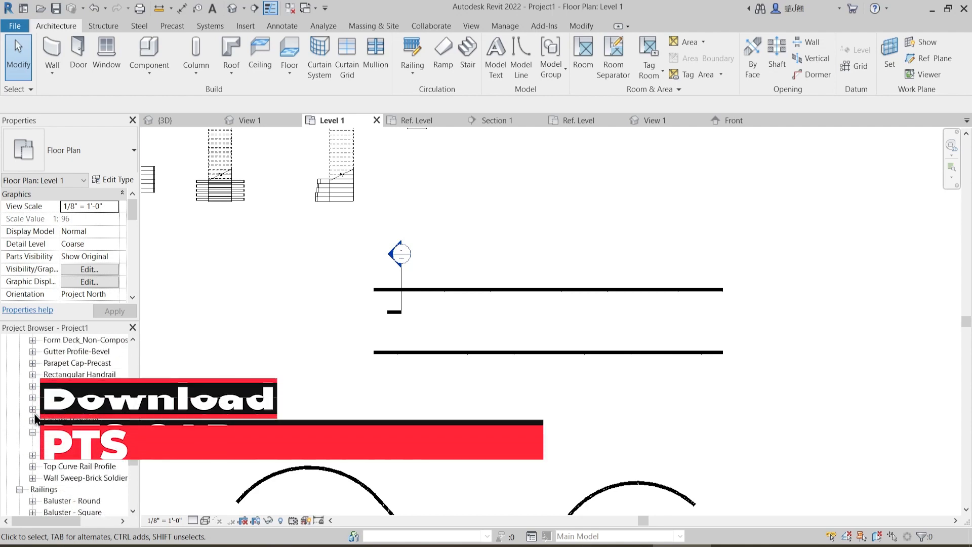
{"action": "scroll", "coordinate": [36, 418], "scroll_direction": "up", "scroll_amount": 2}
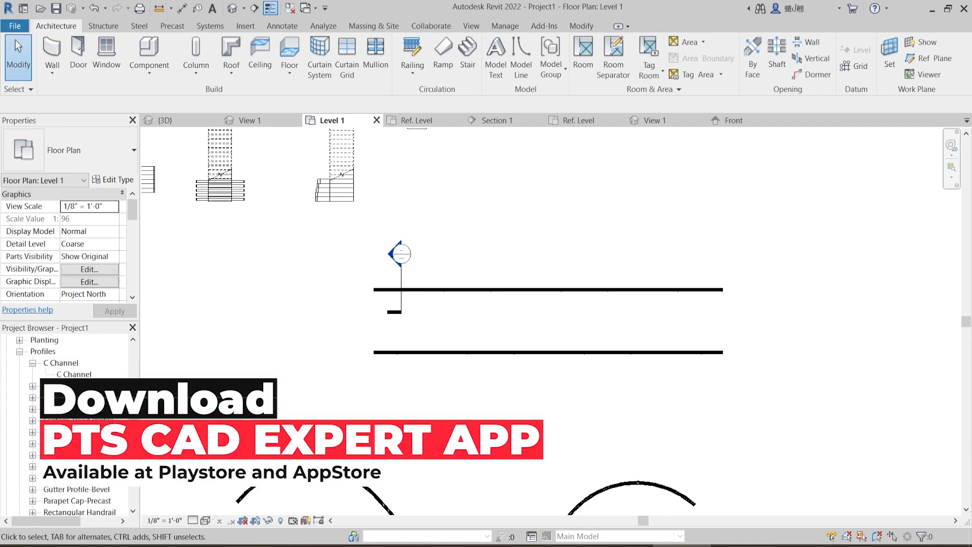
{"action": "scroll", "coordinate": [30, 463], "scroll_direction": "down", "scroll_amount": 2}
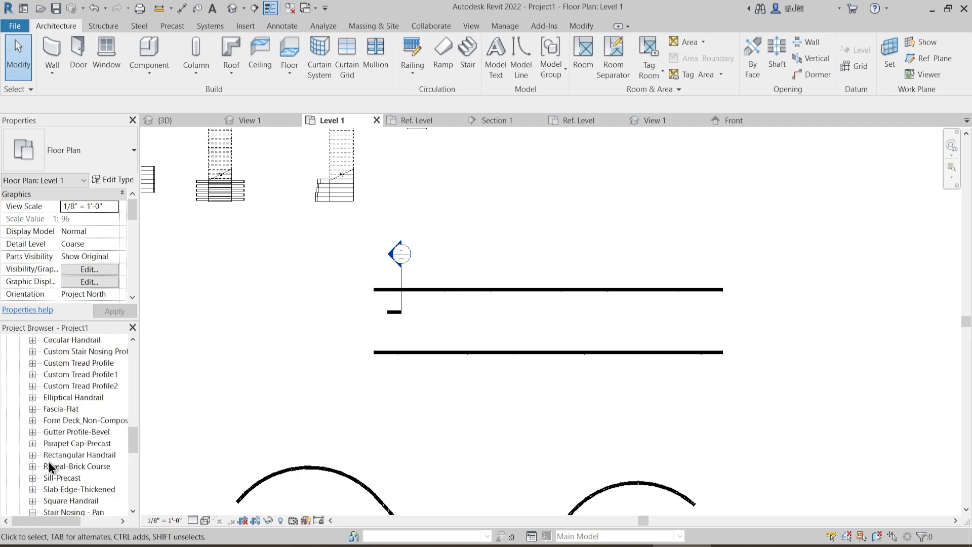
{"action": "scroll", "coordinate": [41, 413], "scroll_direction": "down", "scroll_amount": 2}
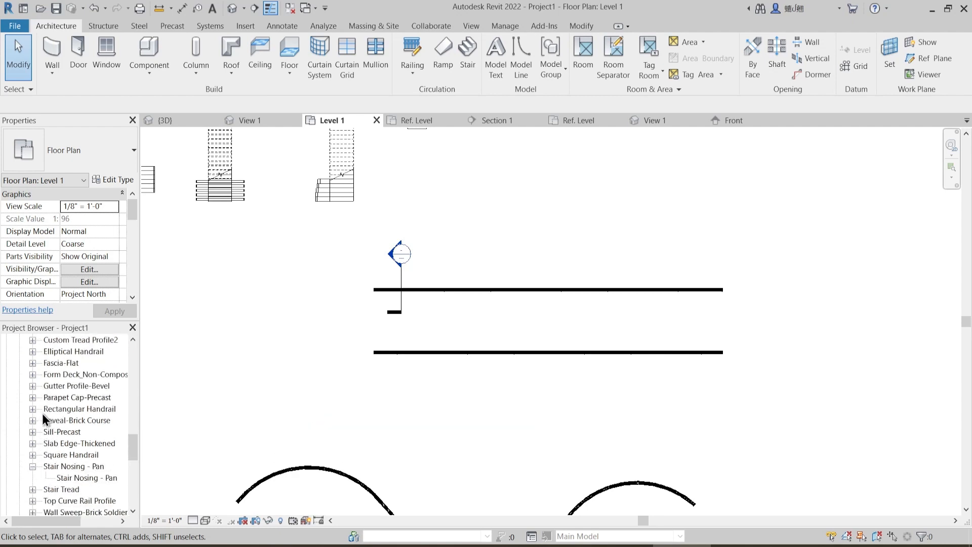
{"action": "left_click", "coordinate": [65, 478]}
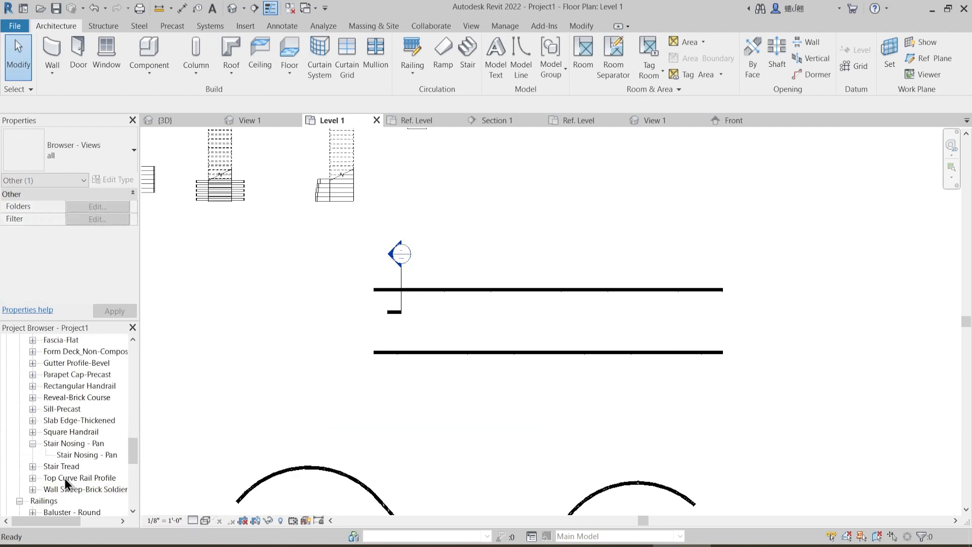
{"action": "right_click", "coordinate": [91, 478]}
{"action": "left_click", "coordinate": [129, 390]}
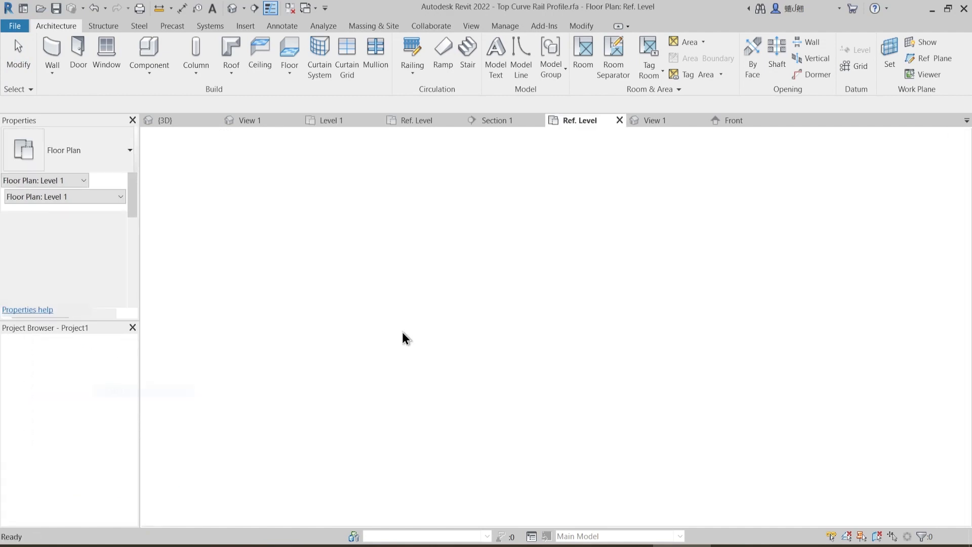
{"action": "key", "text": "Escape"}
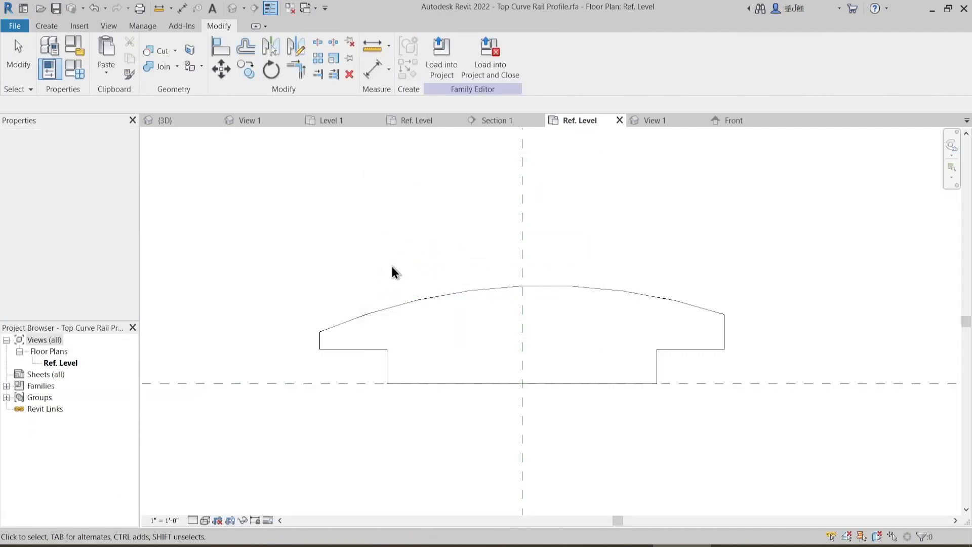
- Delete the existing top rail outline from the profile's Ref. Level view
{"action": "scroll", "coordinate": [390, 265], "scroll_direction": "down", "scroll_amount": 4}
{"action": "left_click_drag", "start_coordinate": [331, 228], "coordinate": [567, 355]}
{"action": "key", "text": "Delete"}
{"action": "middle_click_drag", "start_coordinate": [567, 357], "coordinate": [521, 366]}
- Draw a vertical reference plane right of the centre plane and set its distance from that plane to 3"
{"action": "left_click", "coordinate": [47, 26]}
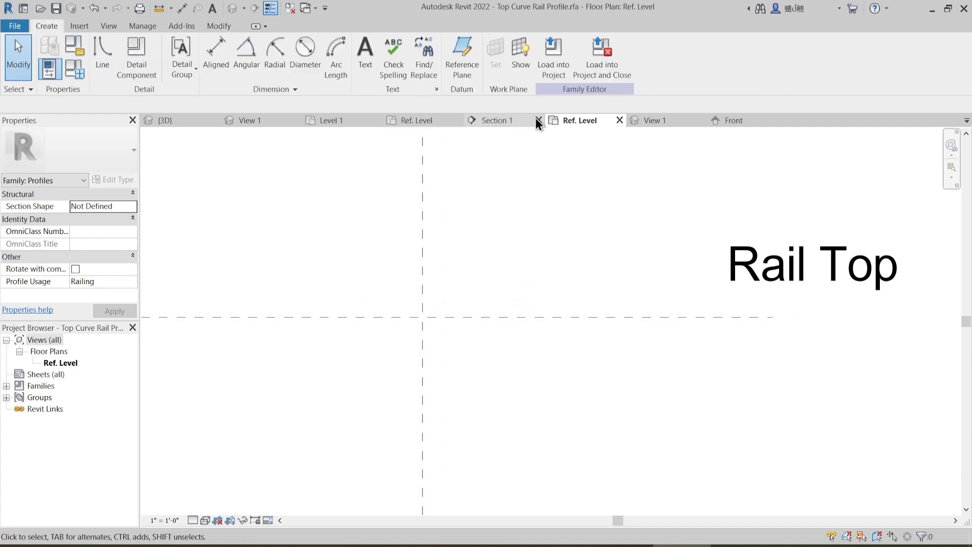
{"action": "left_click", "coordinate": [459, 73]}
{"action": "left_click", "coordinate": [479, 259]}
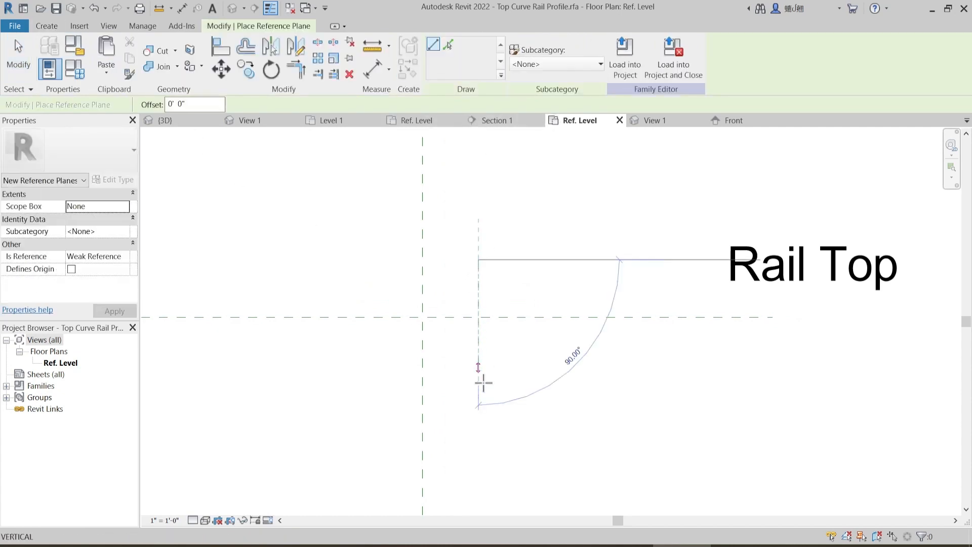
{"action": "left_click", "coordinate": [478, 398]}
{"action": "key", "text": "Escape"}
{"action": "key", "text": "Escape"}
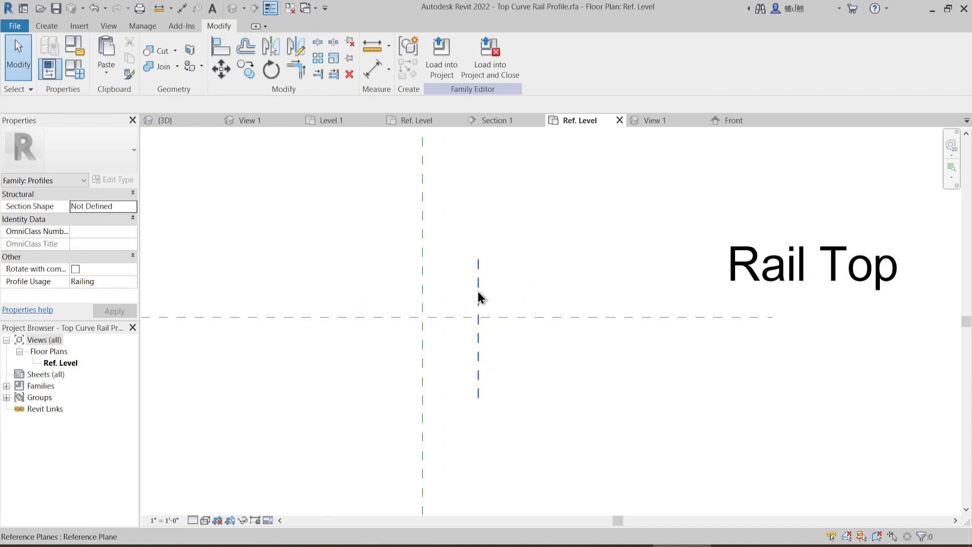
{"action": "left_click", "coordinate": [478, 292]}
{"action": "left_click", "coordinate": [456, 281]}
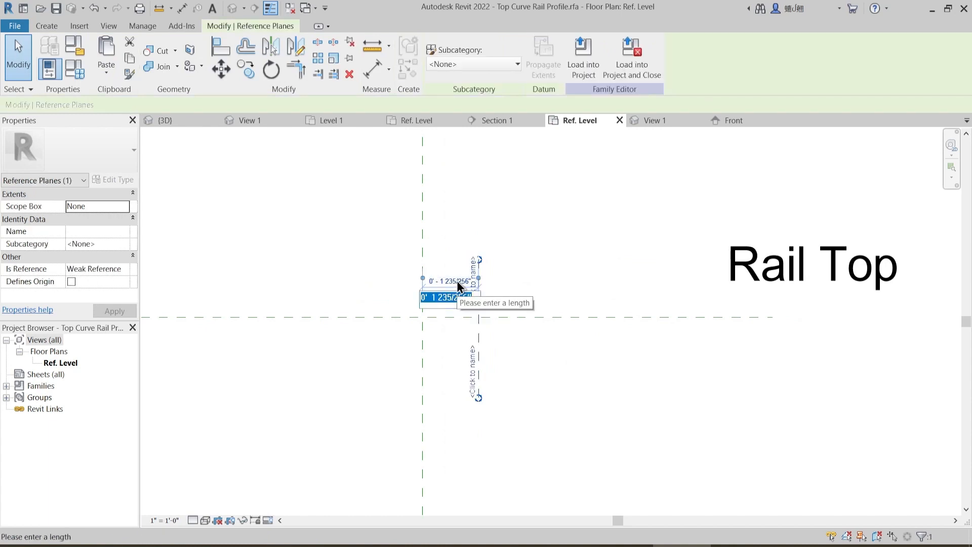
{"action": "type", "text": "3\""}
{"action": "key", "text": "Return"}
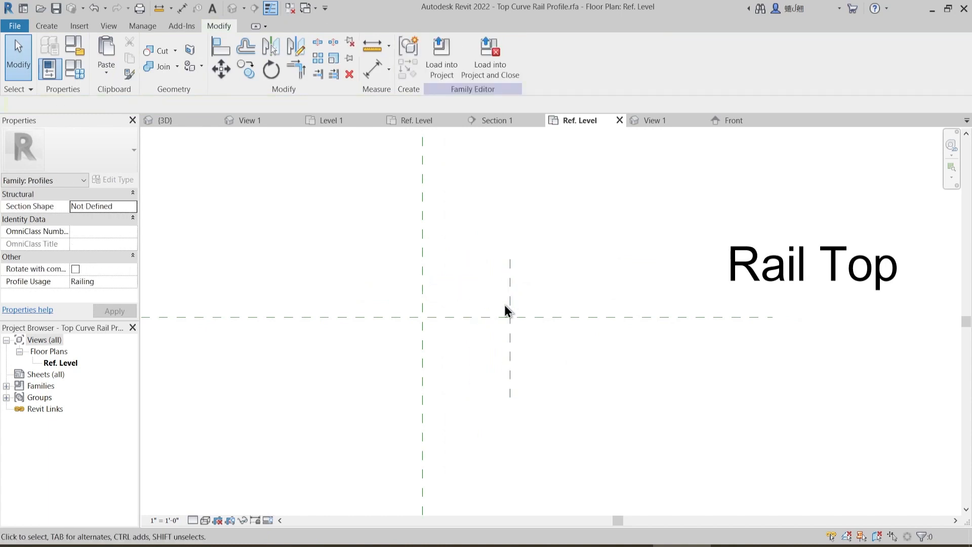
- Draw a horizontal reference plane below the Rail Top plane and set its distance from that plane to 3"
{"action": "left_click", "coordinate": [53, 26]}
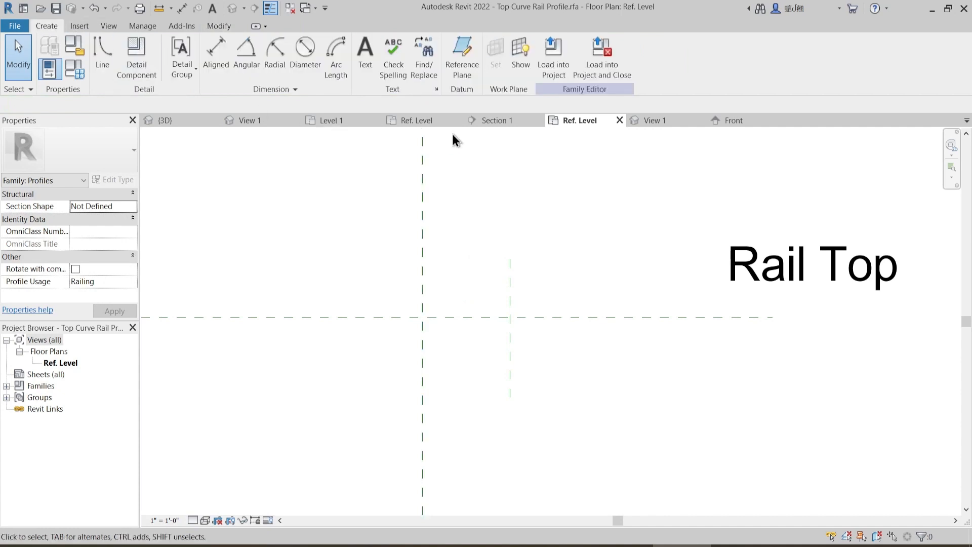
{"action": "left_click", "coordinate": [462, 56]}
{"action": "left_click", "coordinate": [382, 416]}
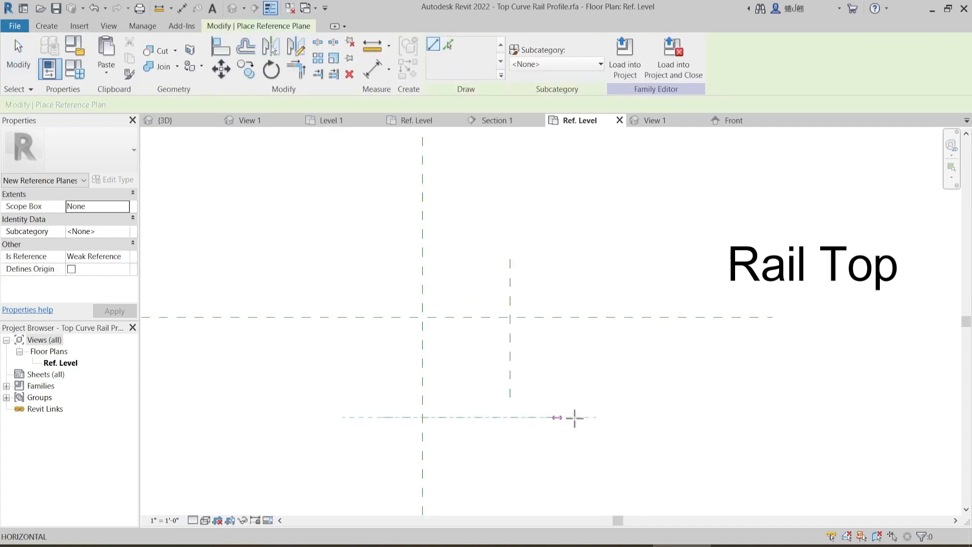
{"action": "left_click", "coordinate": [585, 417]}
{"action": "key", "text": "Escape"}
{"action": "left_click", "coordinate": [521, 407]}
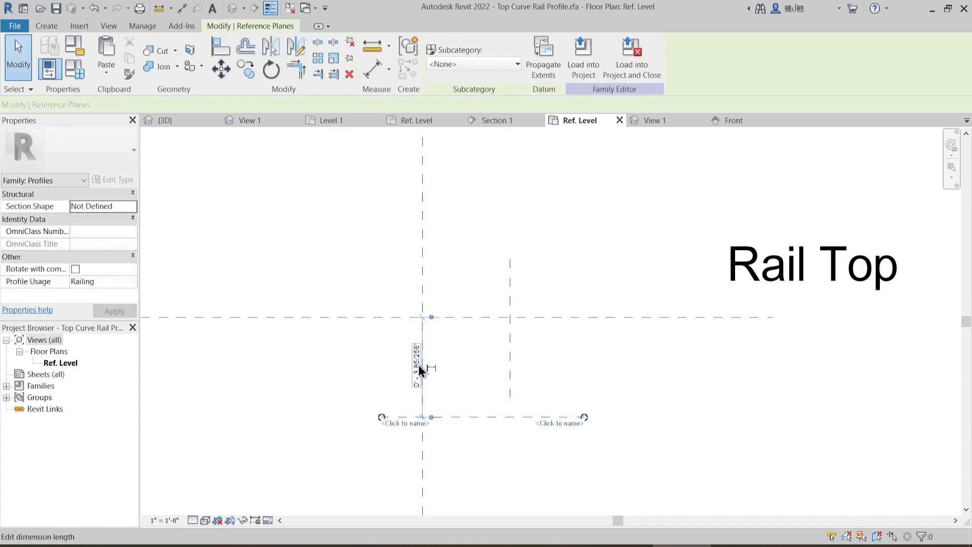
{"action": "left_click", "coordinate": [417, 365]}
{"action": "type", "text": "3"}
{"action": "key", "text": "Return"}
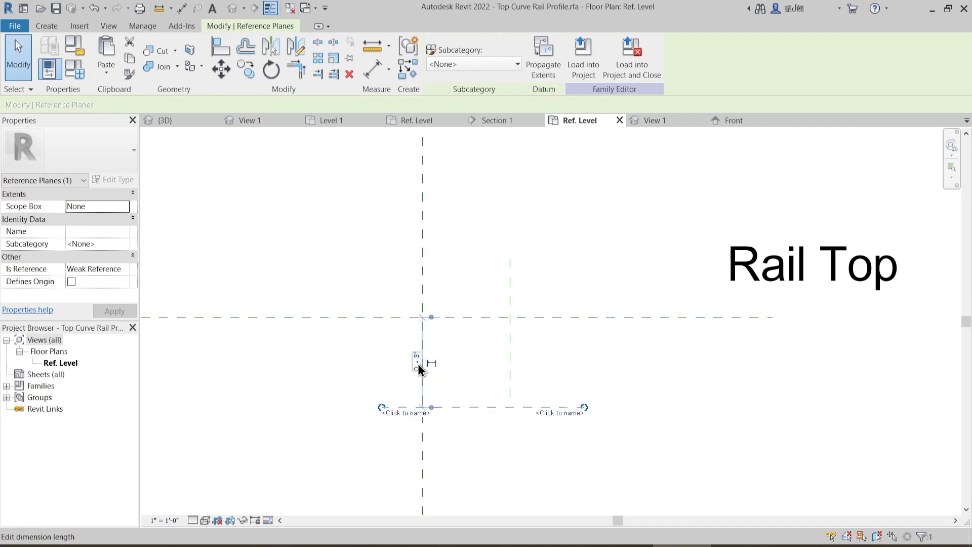
{"action": "key", "text": "Escape"}
- Extend the lower end of the short vertical reference plane past the new horizontal plane
{"action": "left_click", "coordinate": [510, 393]}
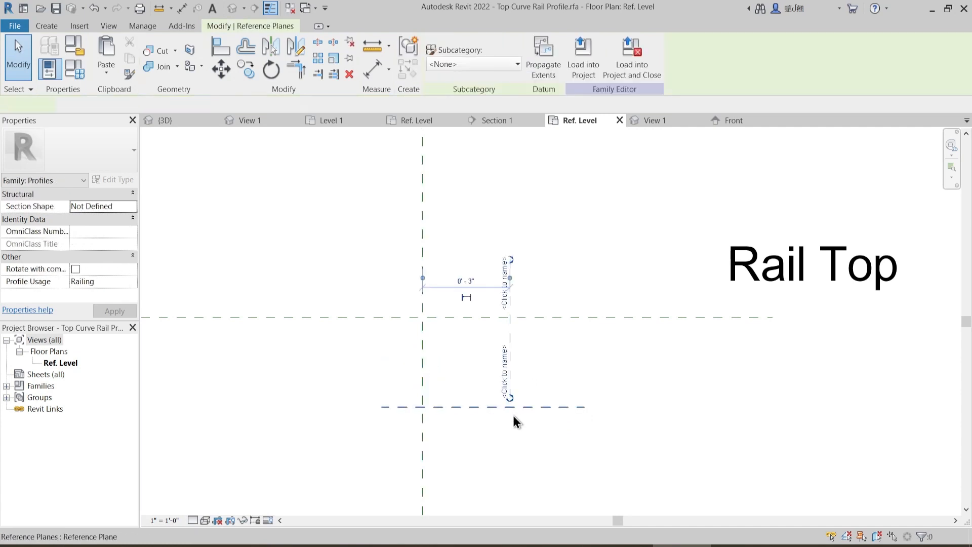
{"action": "left_click_drag", "start_coordinate": [511, 398], "coordinate": [509, 427]}
{"action": "left_click", "coordinate": [606, 338]}
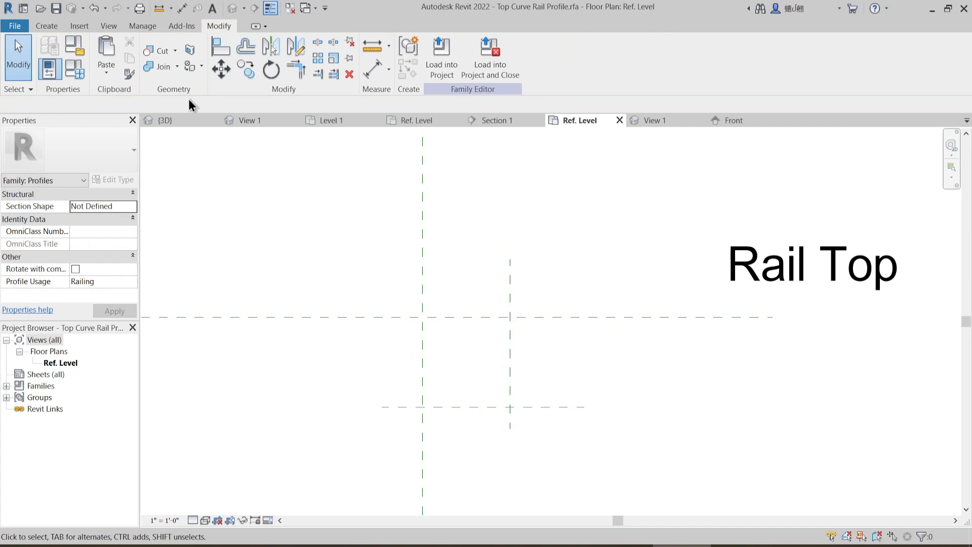
- Draw a 3" radius quarter arc from the origin to the intersection of the new reference planes, bowing to the lower left
{"action": "left_click", "coordinate": [48, 25]}
{"action": "left_click", "coordinate": [101, 51]}
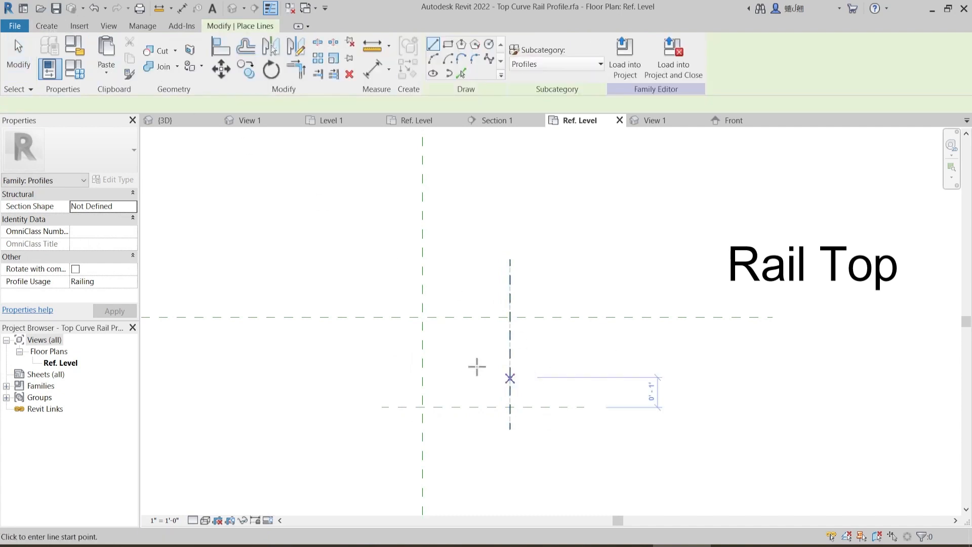
{"action": "left_click", "coordinate": [421, 317]}
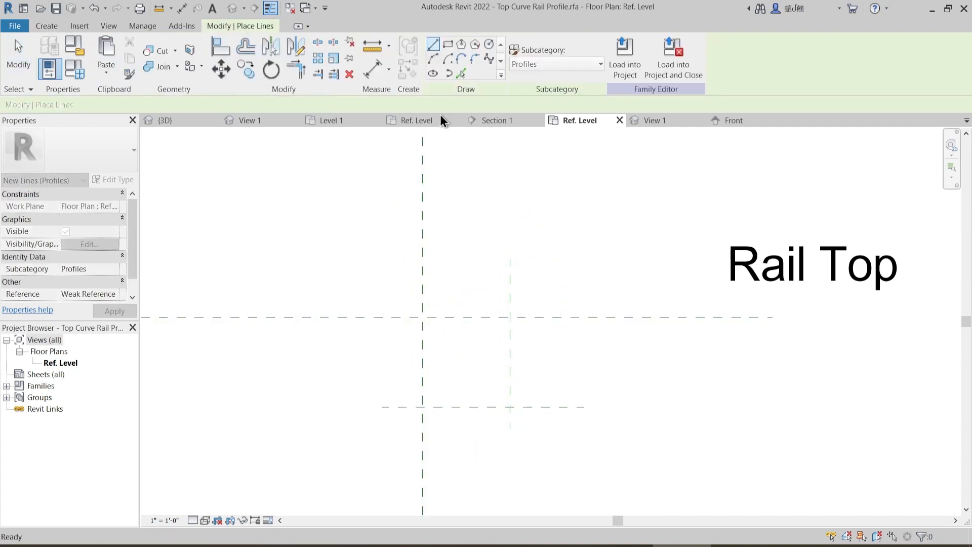
{"action": "left_click", "coordinate": [433, 60]}
{"action": "left_click", "coordinate": [422, 317]}
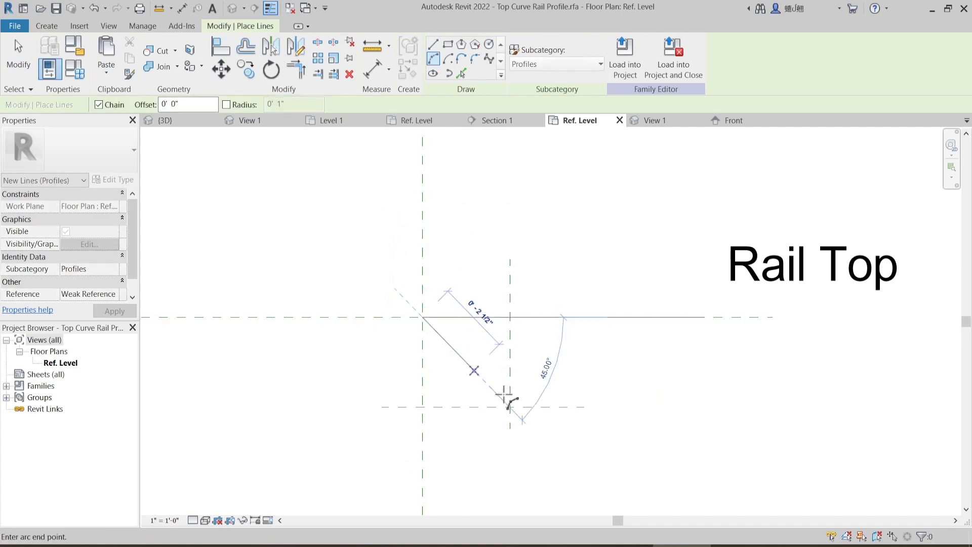
{"action": "left_click", "coordinate": [509, 407]}
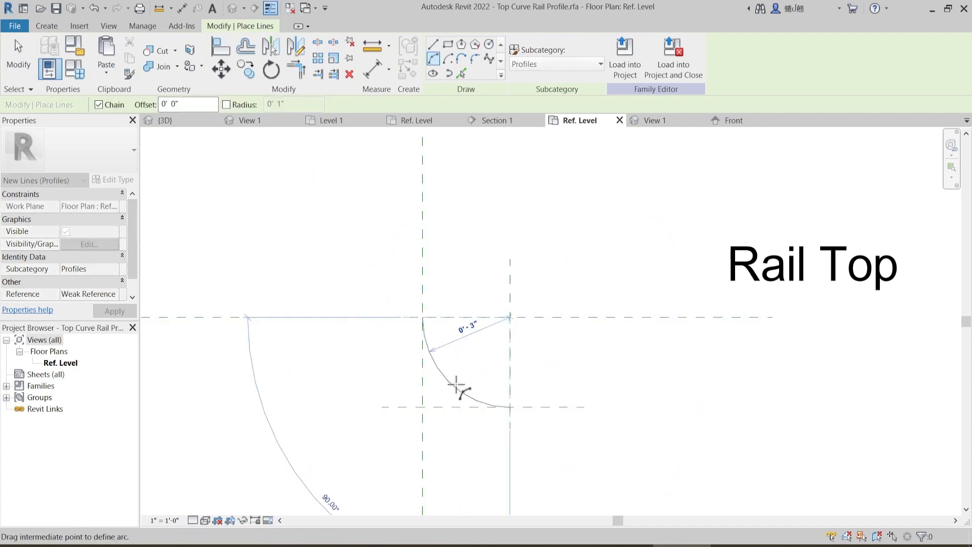
{"action": "left_click", "coordinate": [457, 388]}
{"action": "key", "text": "Escape"}
{"action": "key", "text": "Escape"}
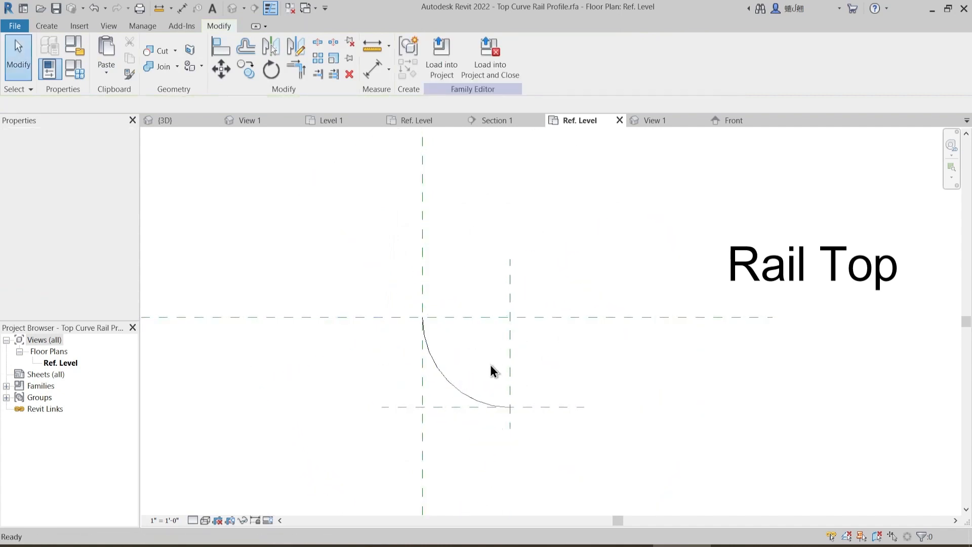
- Try to mirror the arc about the diagonal between its endpoints without keeping the original
{"action": "left_click", "coordinate": [509, 322]}
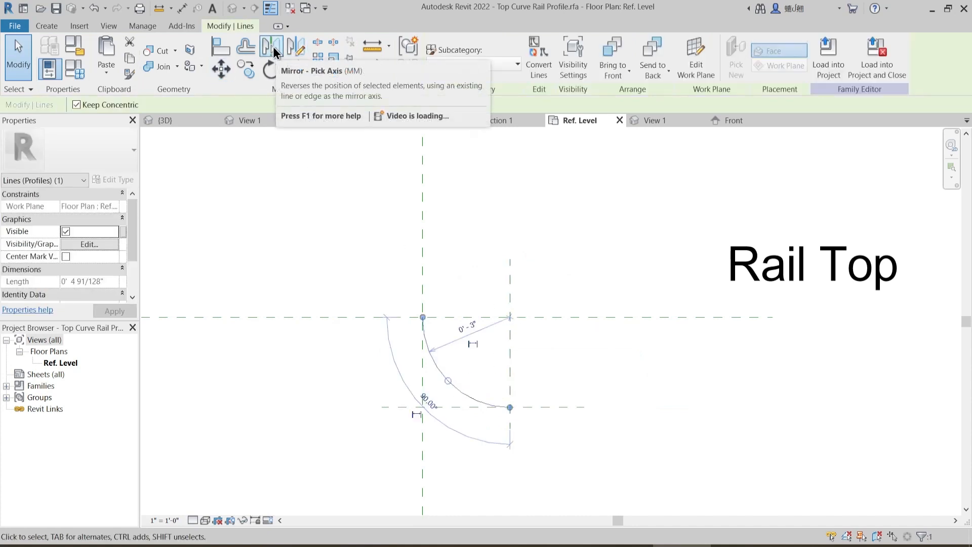
{"action": "left_click", "coordinate": [296, 47]}
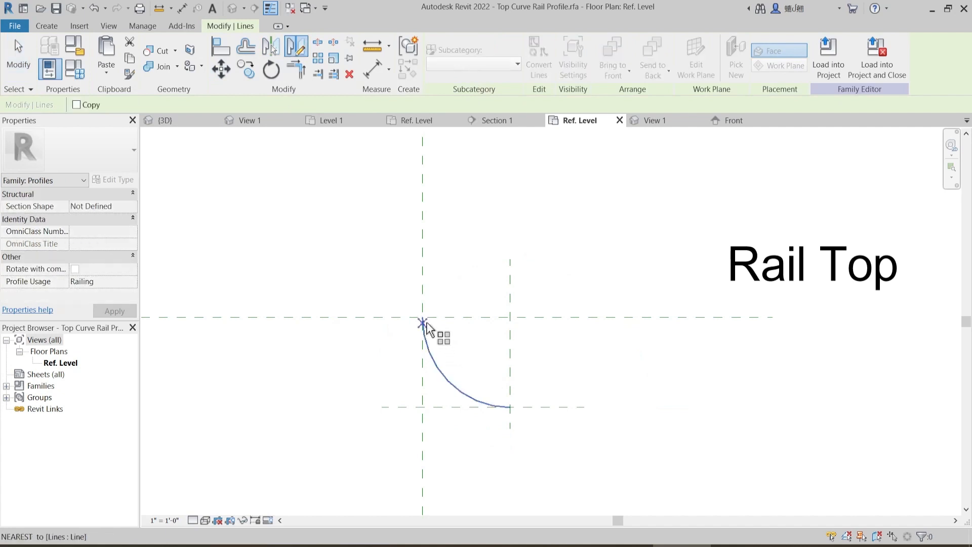
{"action": "left_click", "coordinate": [422, 317]}
{"action": "left_click", "coordinate": [509, 406]}
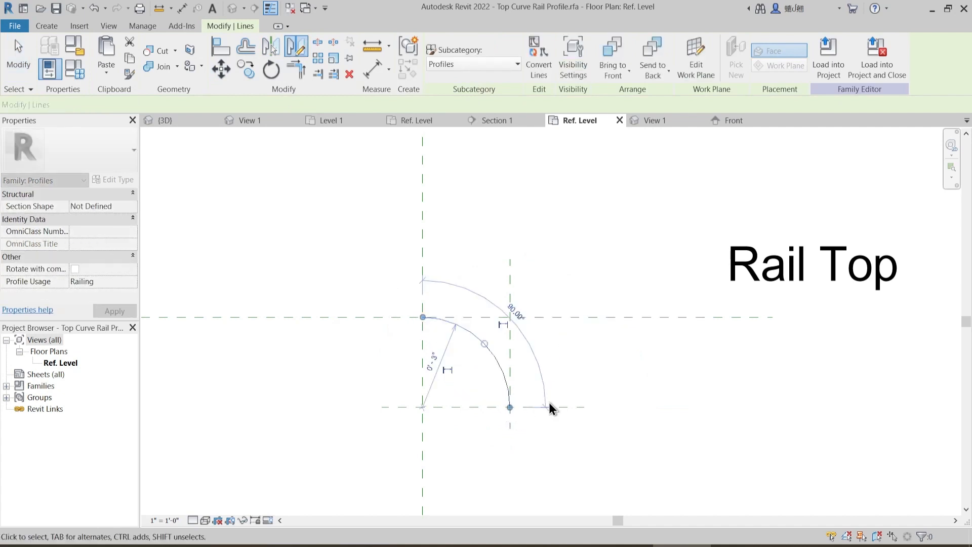
{"action": "left_click", "coordinate": [548, 402]}
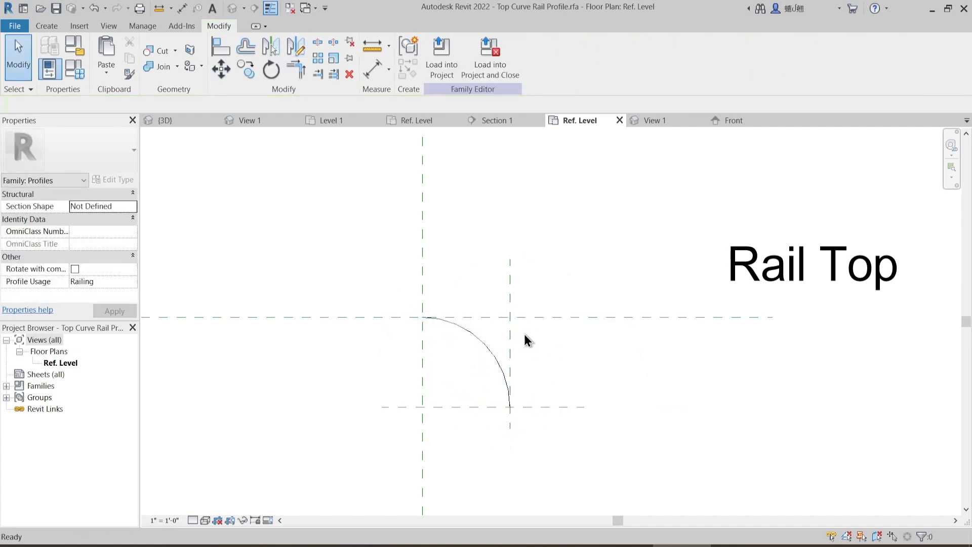
{"action": "key", "text": "ctrl+z"}
- Mirror a copy of the arc about the diagonal between its endpoints to close a leaf-shaped profile
{"action": "left_click", "coordinate": [452, 385]}
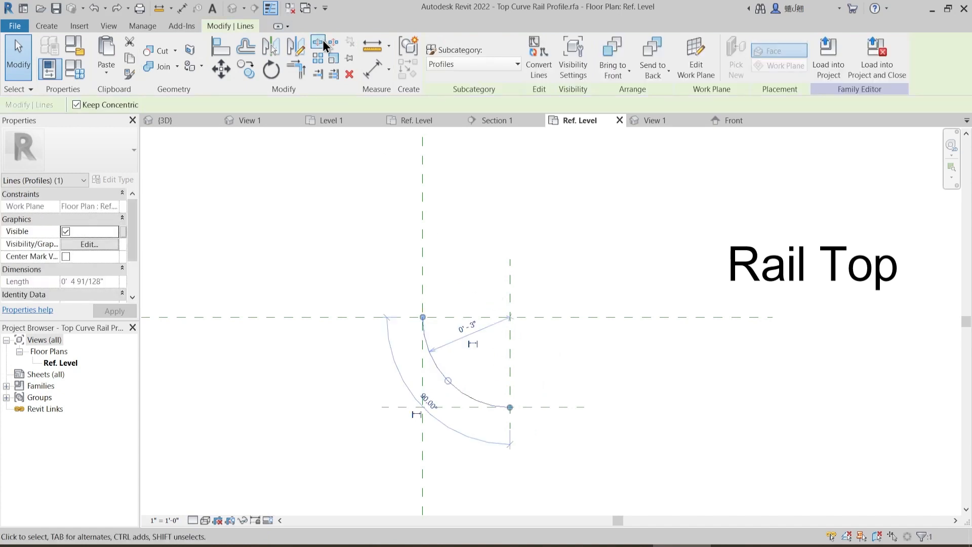
{"action": "left_click", "coordinate": [457, 346]}
{"action": "left_click", "coordinate": [455, 386]}
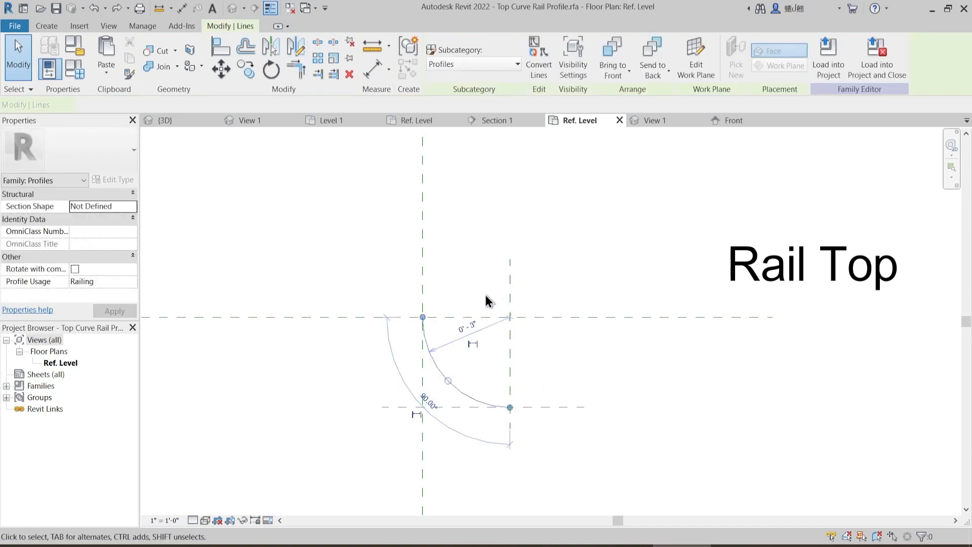
{"action": "left_click", "coordinate": [298, 49]}
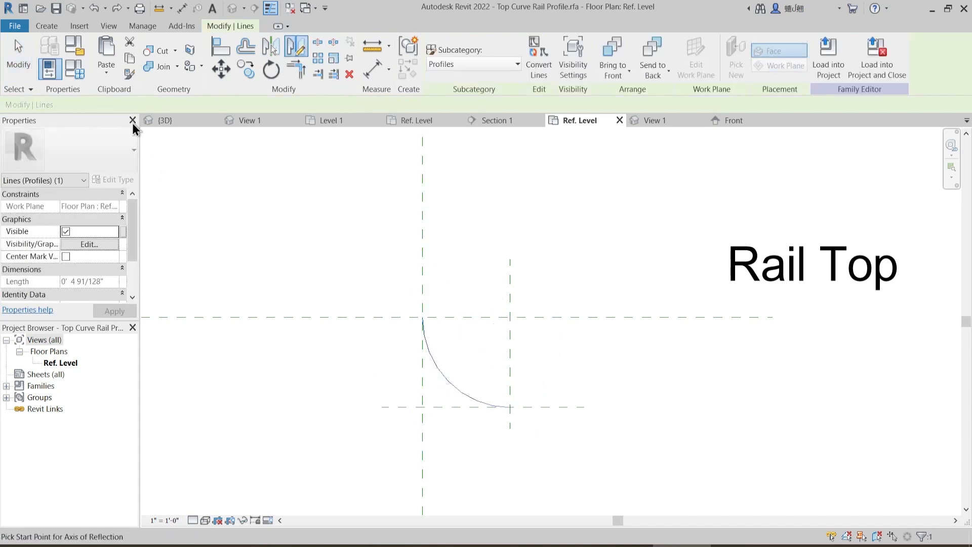
{"action": "left_click", "coordinate": [76, 104]}
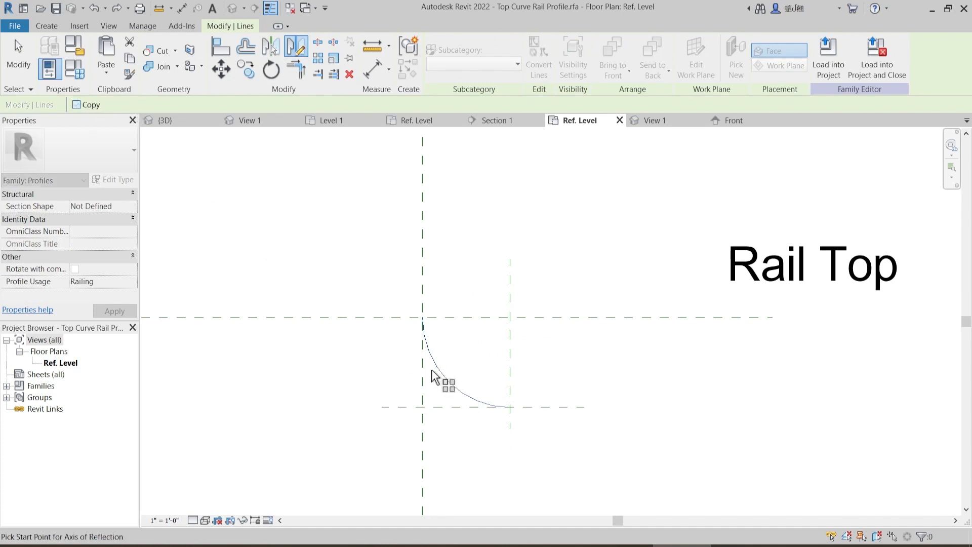
{"action": "left_click", "coordinate": [423, 318]}
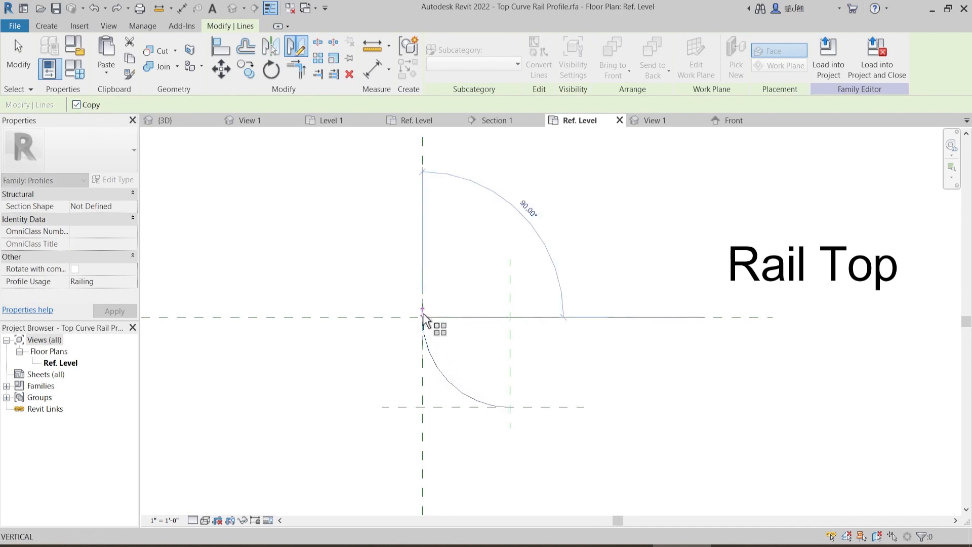
{"action": "left_click", "coordinate": [543, 397]}
{"action": "left_click", "coordinate": [590, 432]}
- Save the leaf-shaped profile family to the Desktop as Profile Sun Shade Blade
{"action": "scroll", "coordinate": [555, 395], "scroll_direction": "down", "scroll_amount": 2}
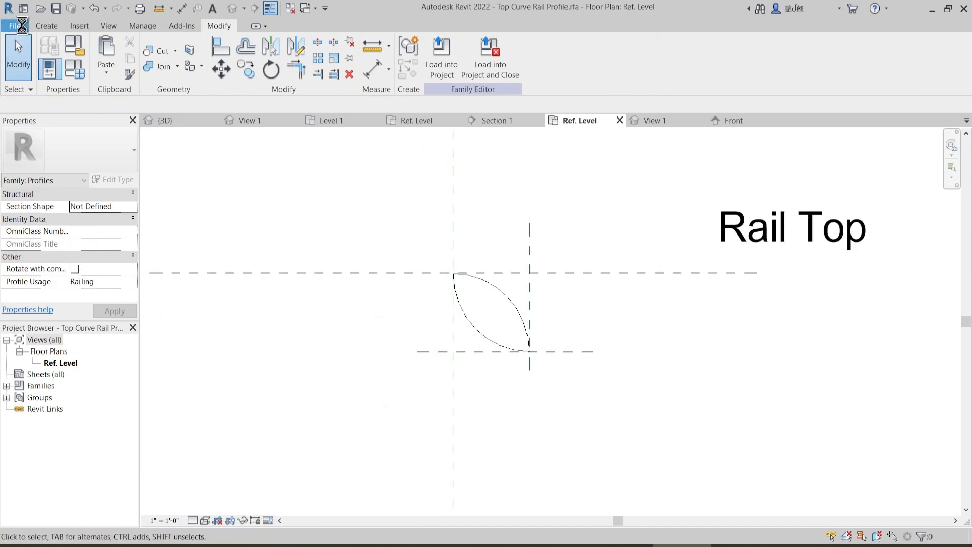
{"action": "type", "text": "Profile Sun Shad"}
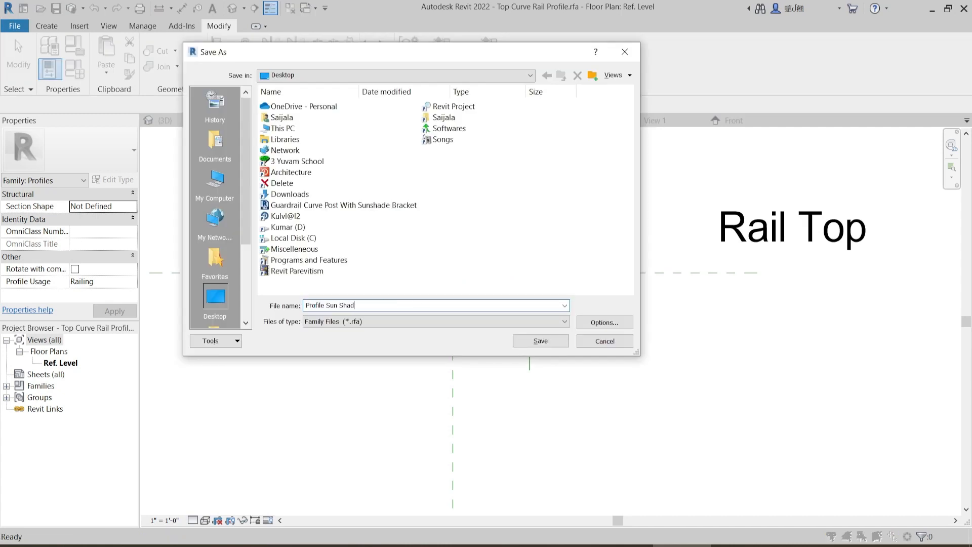
{"action": "type", "text": "e Blade"}
{"action": "key", "text": "Return"}
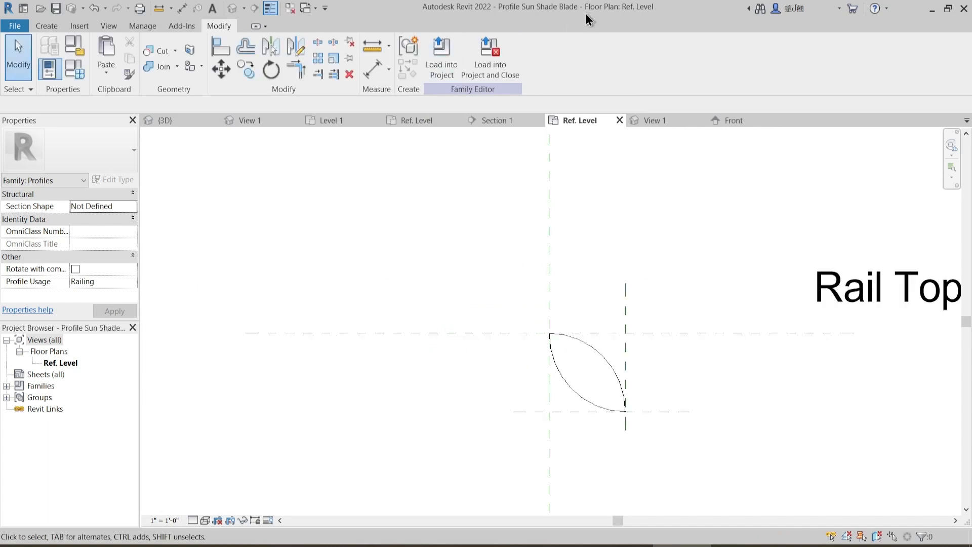
- Load the sunshade blade profile family into Project1
{"action": "left_click", "coordinate": [553, 9]}
{"action": "left_click", "coordinate": [449, 70]}
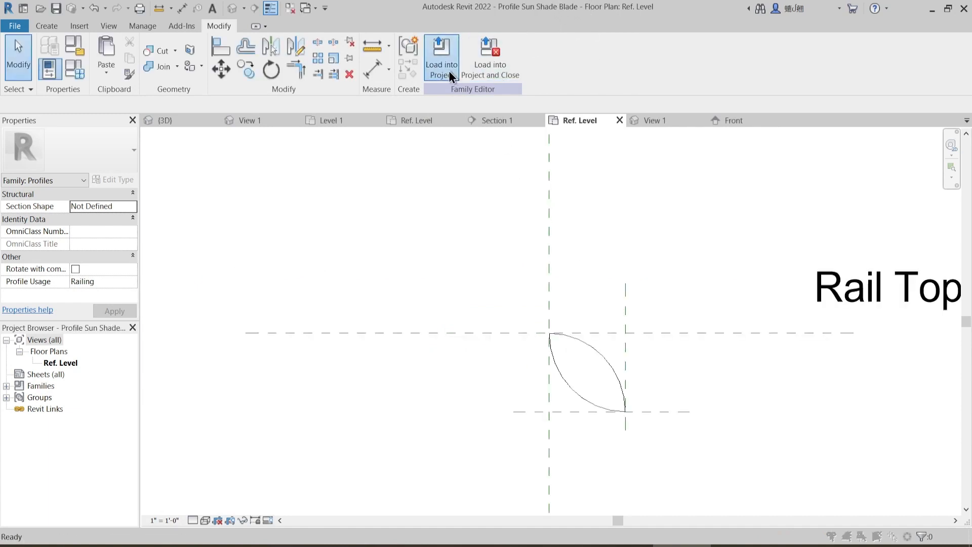
{"action": "left_click", "coordinate": [453, 374]}
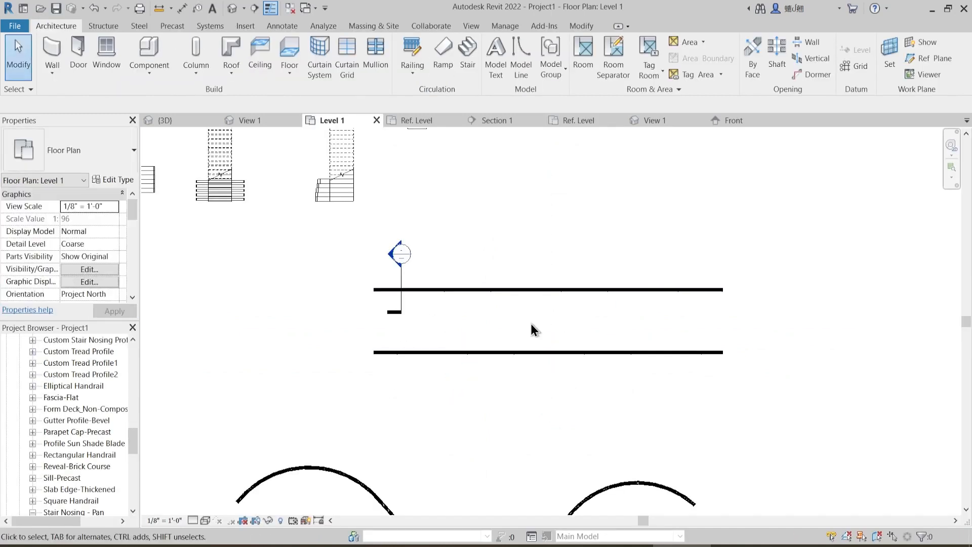
- In the 3D view, duplicate the type of the nearer straight PTS Railing as PTS Railing 2
{"action": "left_click", "coordinate": [506, 352]}
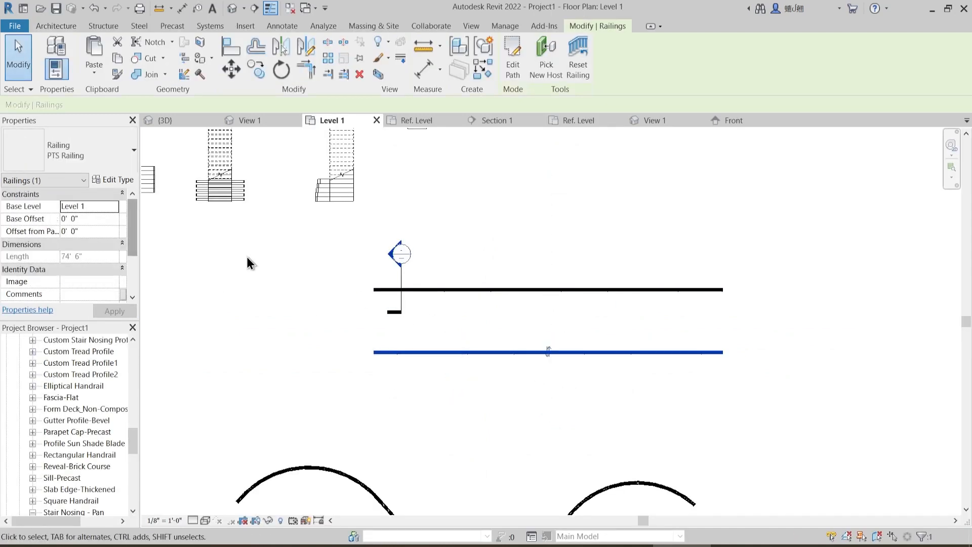
{"action": "key", "text": "Escape"}
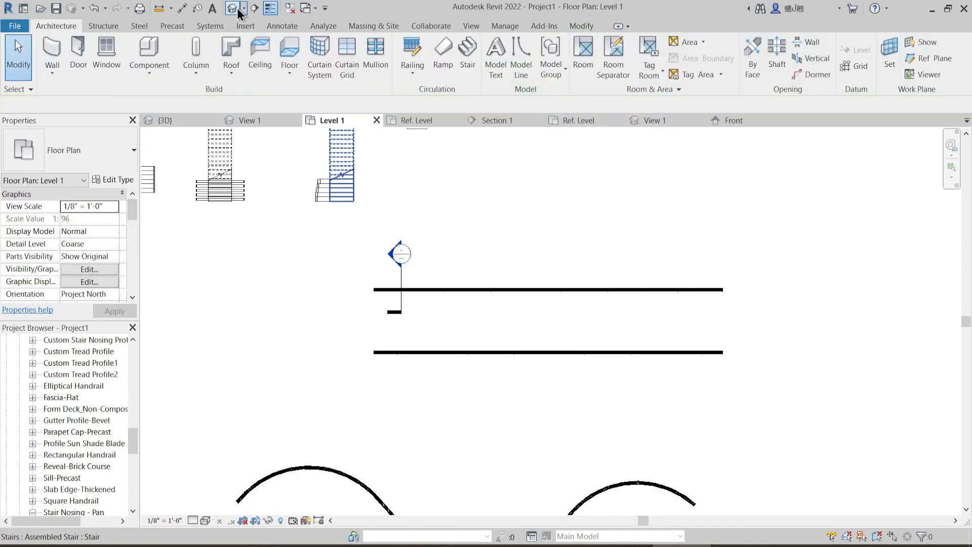
{"action": "left_click", "coordinate": [232, 8]}
{"action": "scroll", "coordinate": [465, 363], "scroll_direction": "up", "scroll_amount": 3}
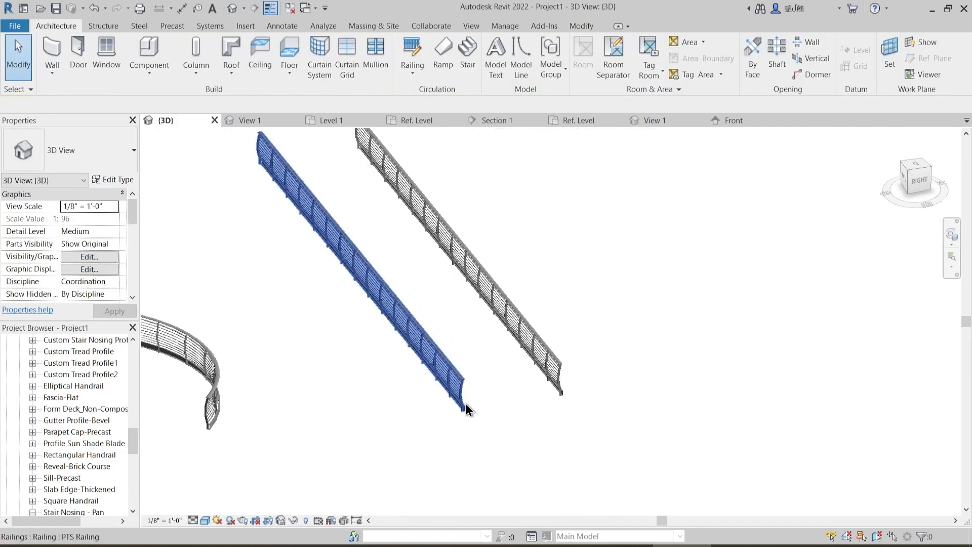
{"action": "left_click", "coordinate": [466, 403]}
{"action": "scroll", "coordinate": [491, 390], "scroll_direction": "up", "scroll_amount": 3}
{"action": "scroll", "coordinate": [365, 338], "scroll_direction": "up", "scroll_amount": 2}
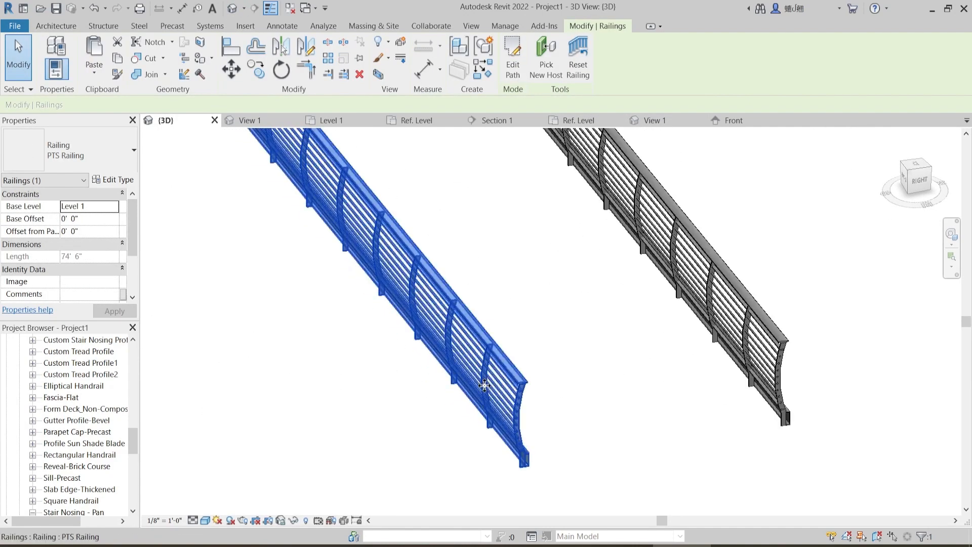
{"action": "middle_click_drag", "start_coordinate": [483, 385], "coordinate": [477, 308]}
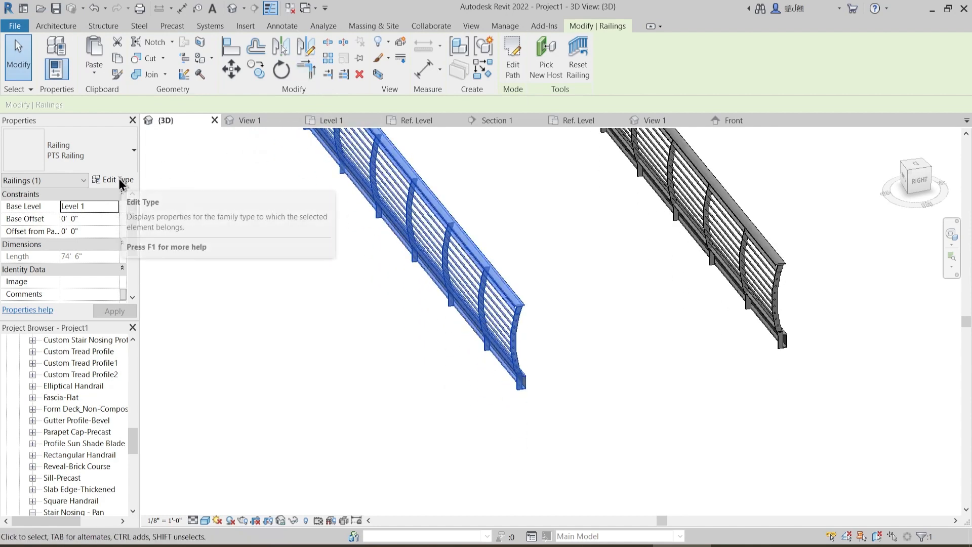
{"action": "left_click", "coordinate": [112, 179]}
{"action": "left_click", "coordinate": [675, 113]}
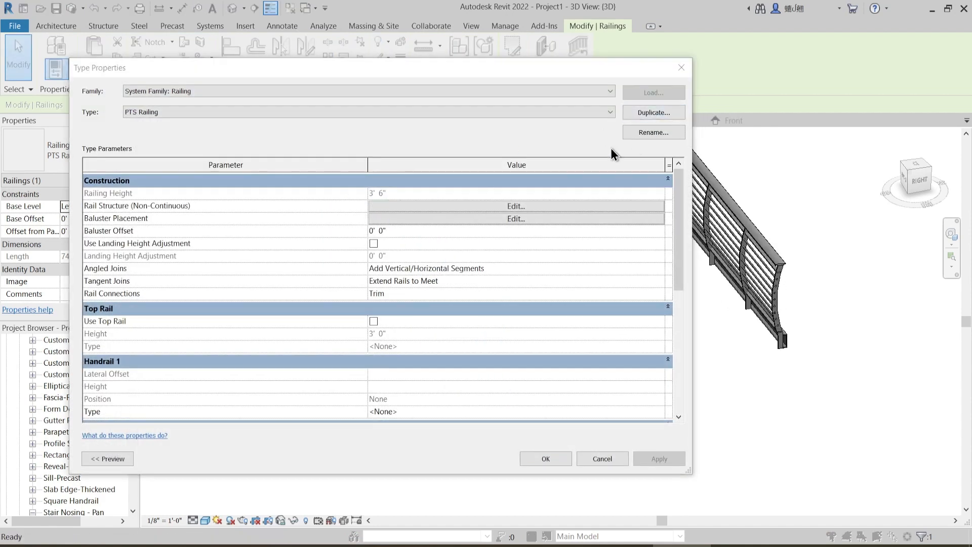
{"action": "left_click", "coordinate": [605, 229]}
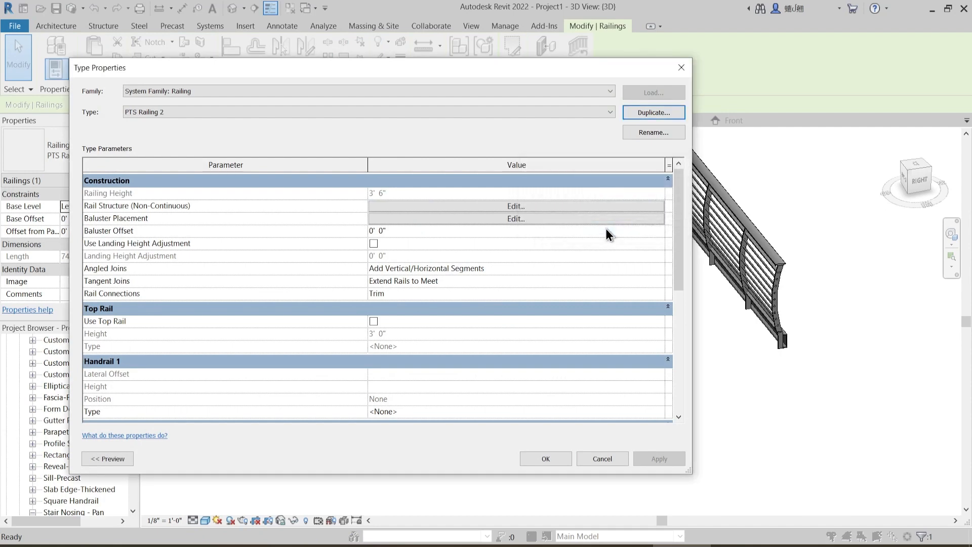
- Set the regular baluster family in the main pattern to Guardrail Curve Post With Sunshade Bracket
{"action": "left_click", "coordinate": [511, 219]}
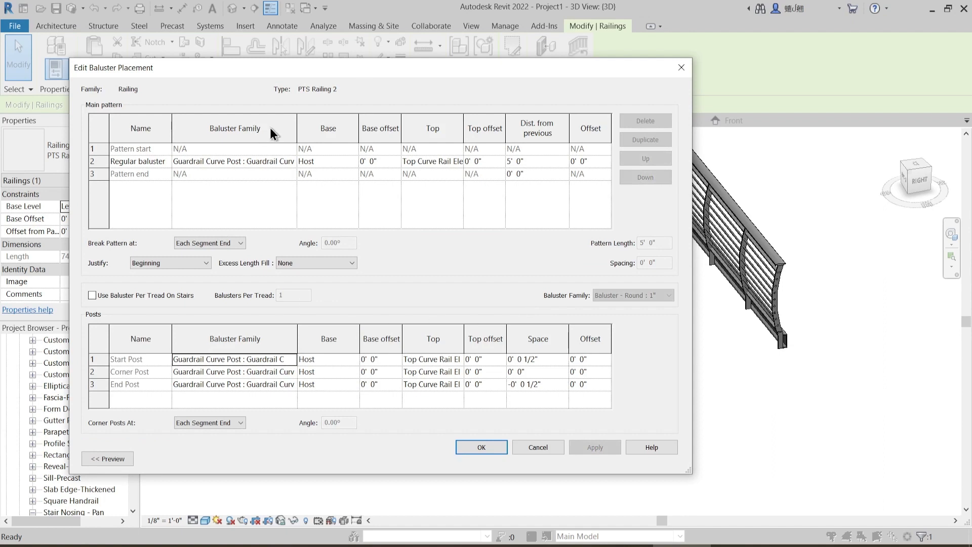
{"action": "left_click", "coordinate": [293, 161]}
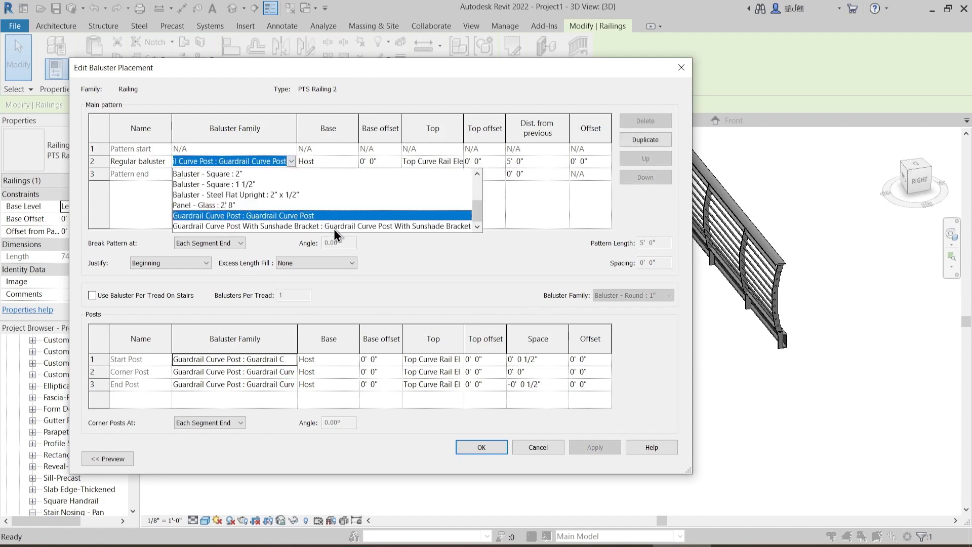
{"action": "left_click", "coordinate": [333, 226]}
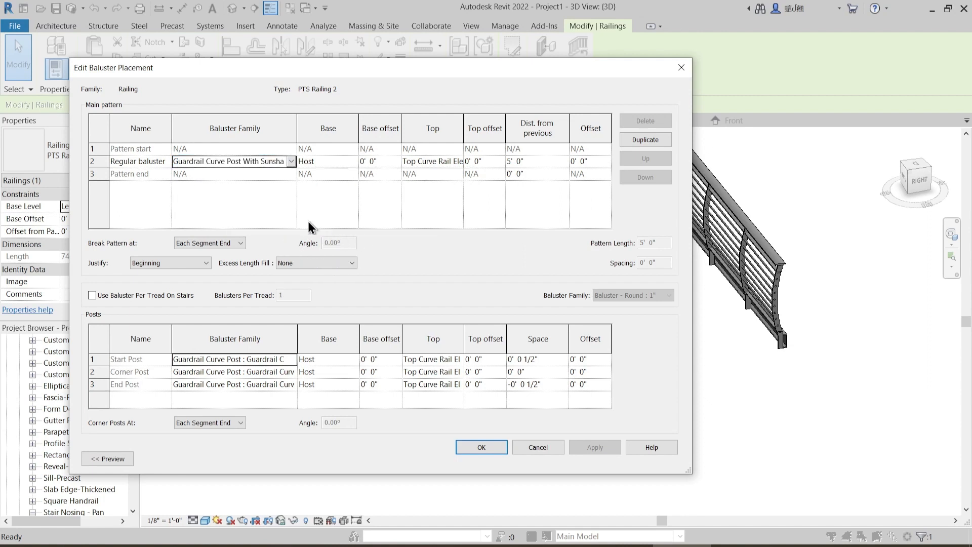
{"action": "left_click", "coordinate": [268, 161]}
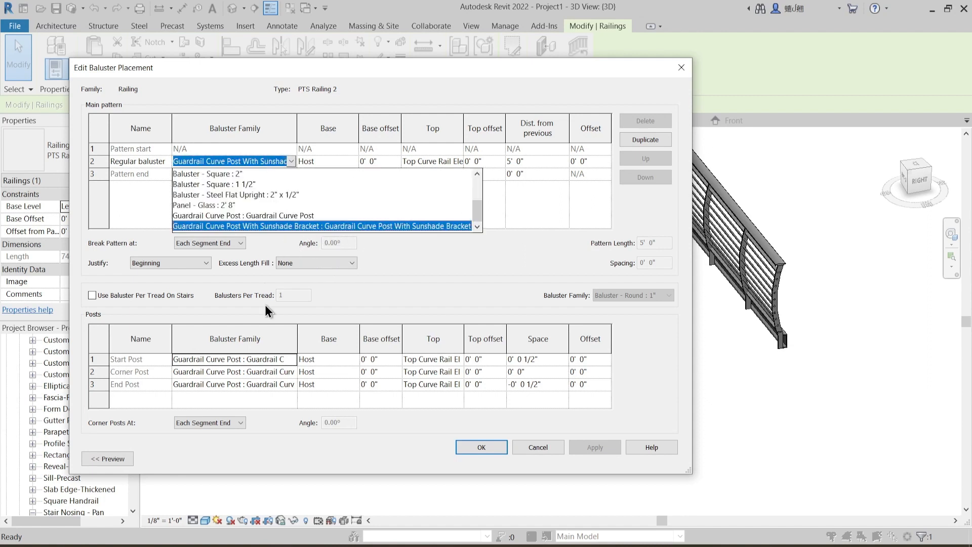
{"action": "left_click", "coordinate": [266, 354]}
- Set the start, corner and end posts to Guardrail Curve Post With Sunshade Bracket and apply the type changes
{"action": "left_click", "coordinate": [269, 357]}
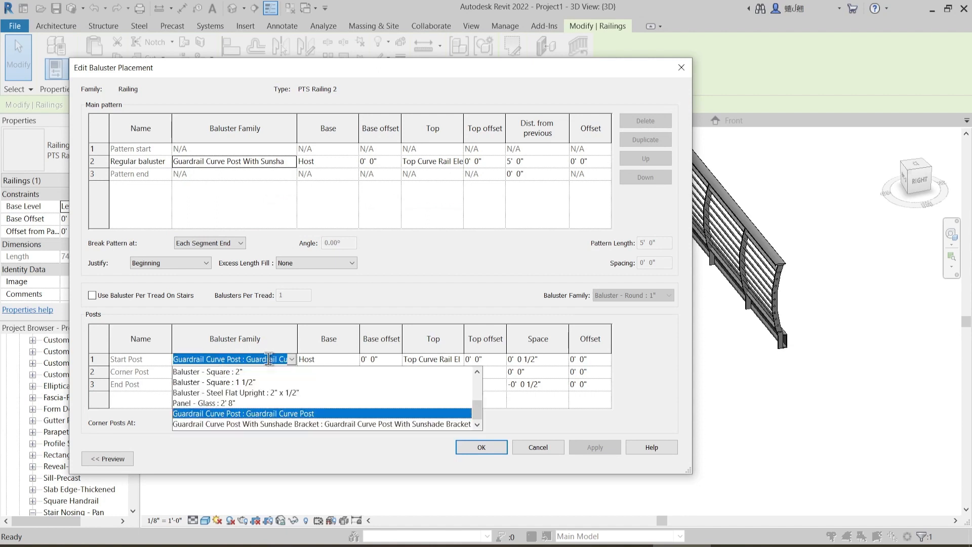
{"action": "left_click", "coordinate": [321, 423]}
{"action": "left_click", "coordinate": [260, 371]}
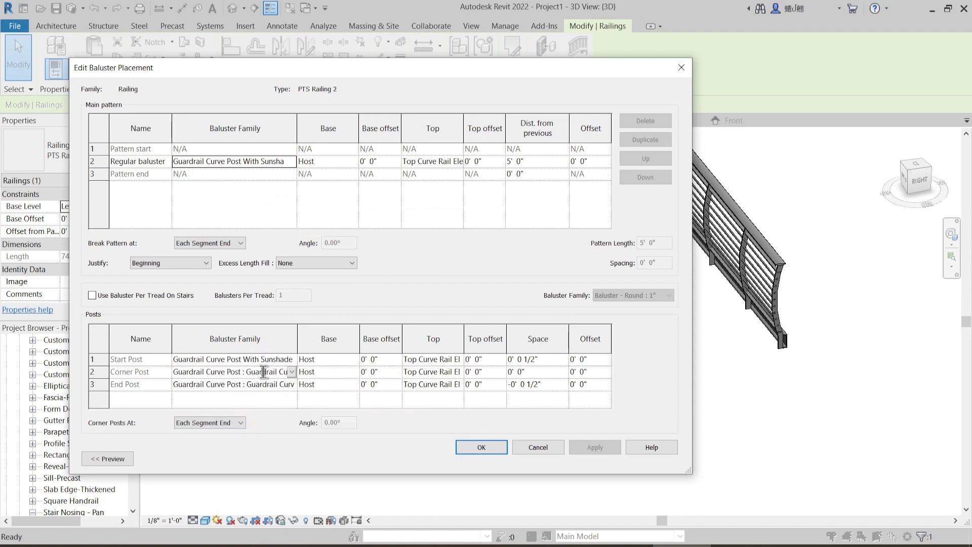
{"action": "left_click", "coordinate": [264, 371]}
{"action": "left_click", "coordinate": [321, 436]}
{"action": "left_click", "coordinate": [260, 383]}
{"action": "left_click", "coordinate": [262, 383]}
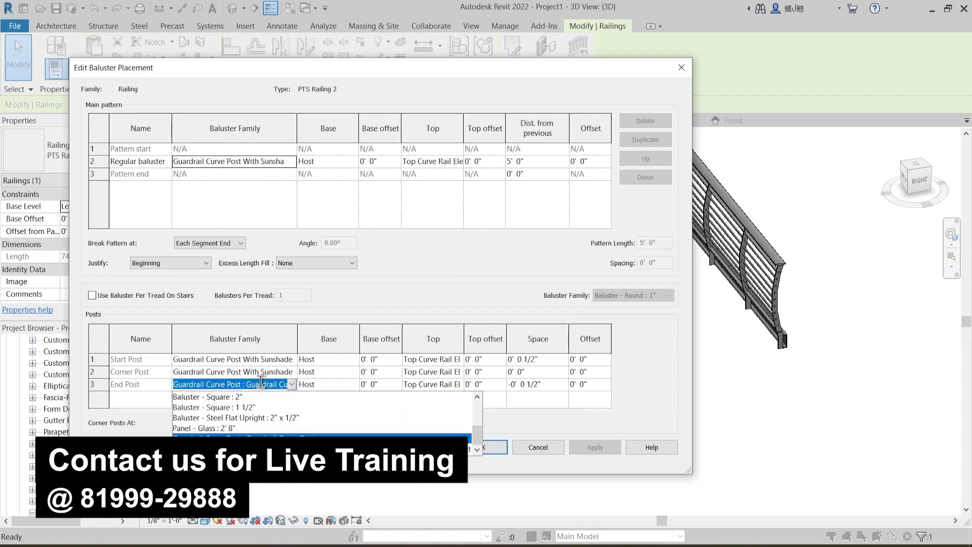
{"action": "left_click", "coordinate": [304, 449]}
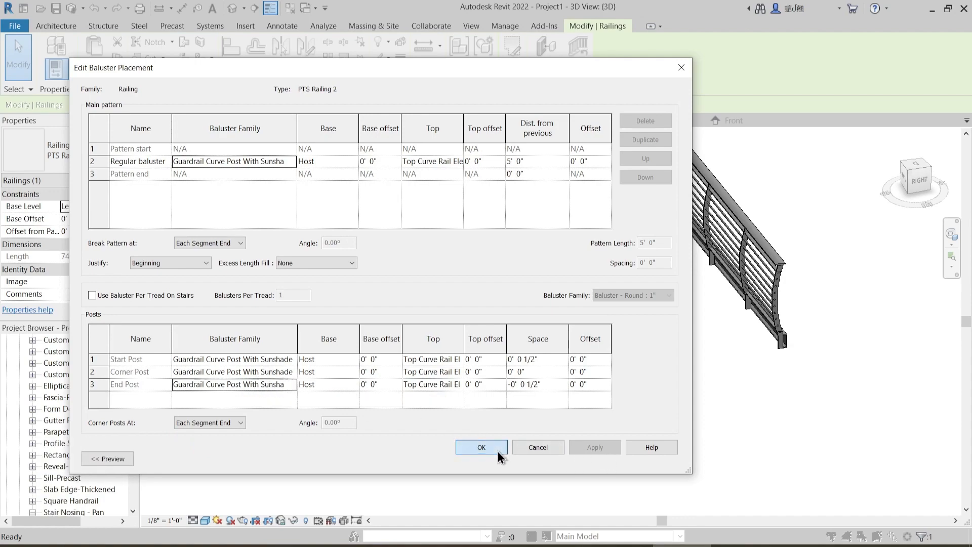
{"action": "left_click", "coordinate": [496, 448]}
{"action": "left_click", "coordinate": [545, 458]}
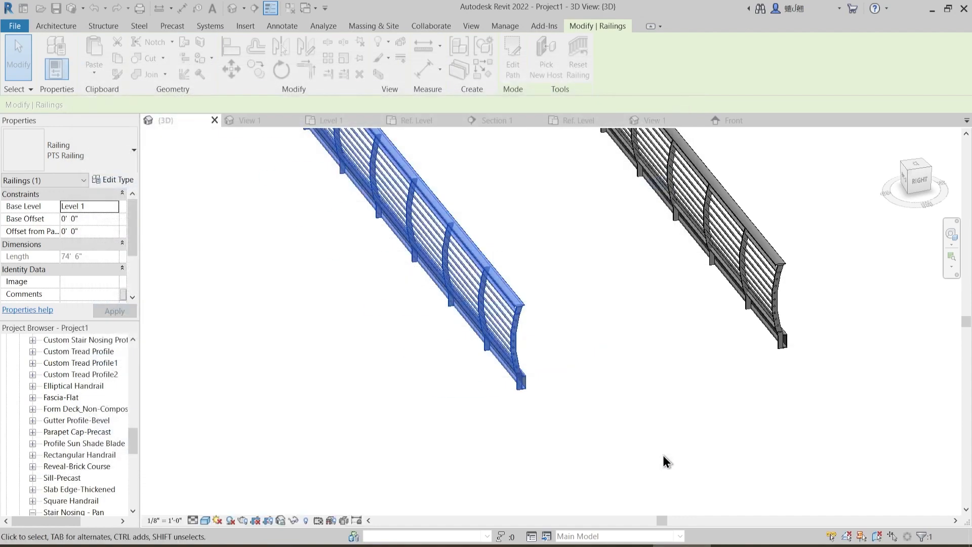
- Examine the sunshade brackets along the end of the modified railing in 3D
{"action": "scroll", "coordinate": [555, 427], "scroll_direction": "up", "scroll_amount": 3}
{"action": "left_click", "coordinate": [560, 418]}
{"action": "scroll", "coordinate": [539, 397], "scroll_direction": "up", "scroll_amount": 2}
{"action": "middle_click_drag", "start_coordinate": [539, 397], "coordinate": [396, 270], "text": "shift"}
{"action": "scroll", "coordinate": [526, 340], "scroll_direction": "up", "scroll_amount": 5}
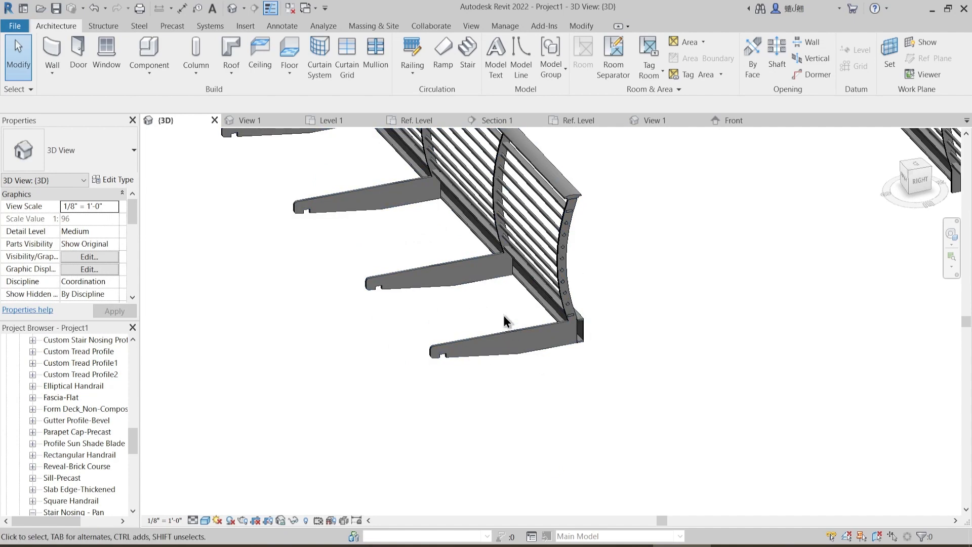
{"action": "scroll", "coordinate": [519, 330], "scroll_direction": "down", "scroll_amount": 2}
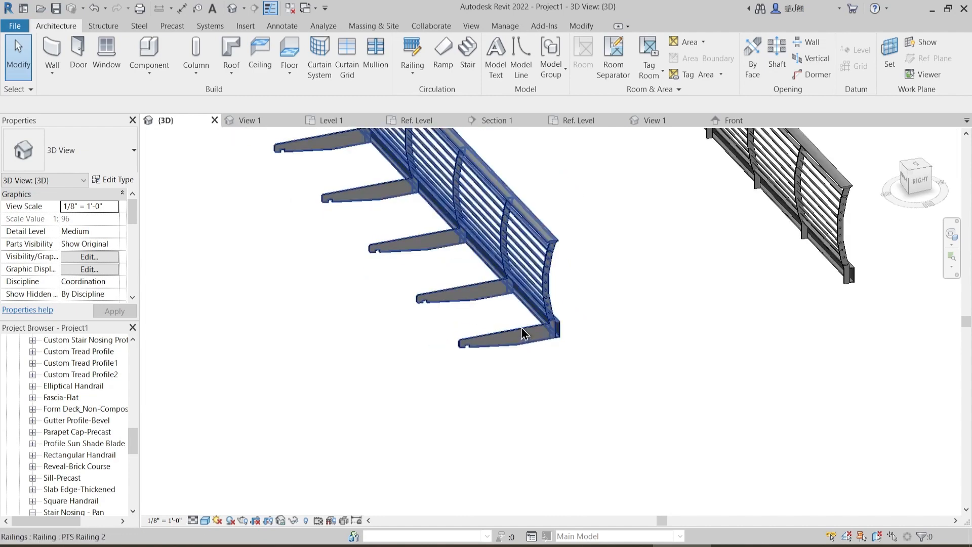
{"action": "middle_click_drag", "start_coordinate": [504, 323], "coordinate": [501, 346]}
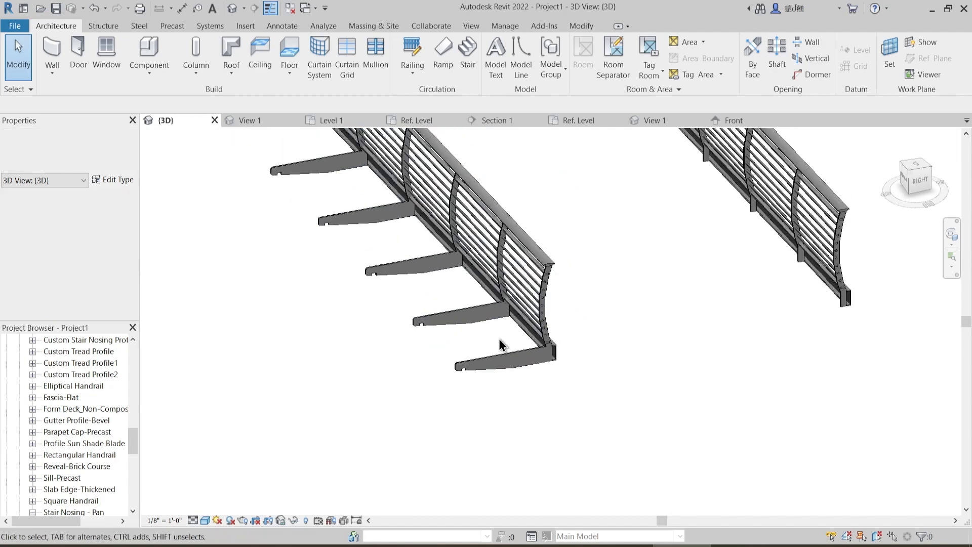
- Add six new rails below I Top Rail in the rail structure of PTS Railing 2
{"action": "left_click", "coordinate": [510, 362]}
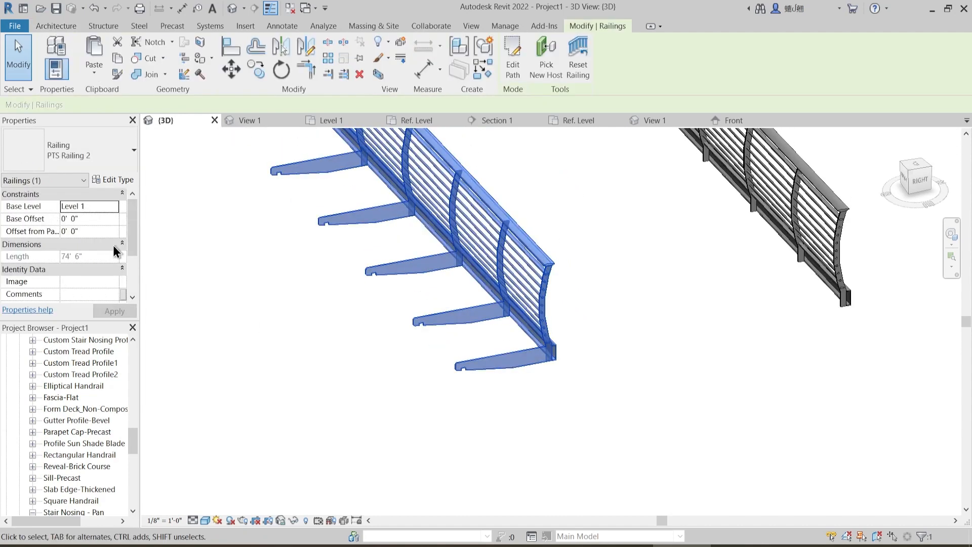
{"action": "left_click", "coordinate": [117, 181]}
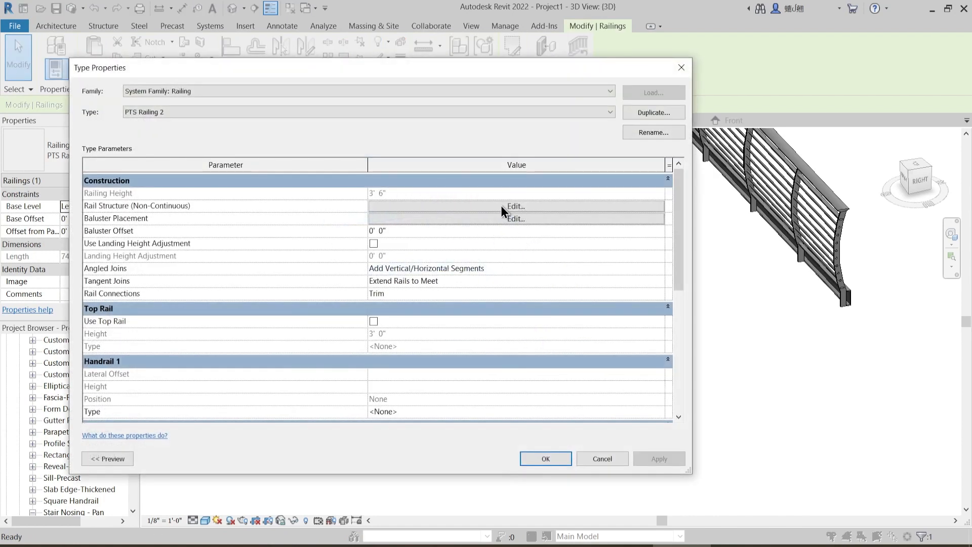
{"action": "left_click", "coordinate": [499, 206]}
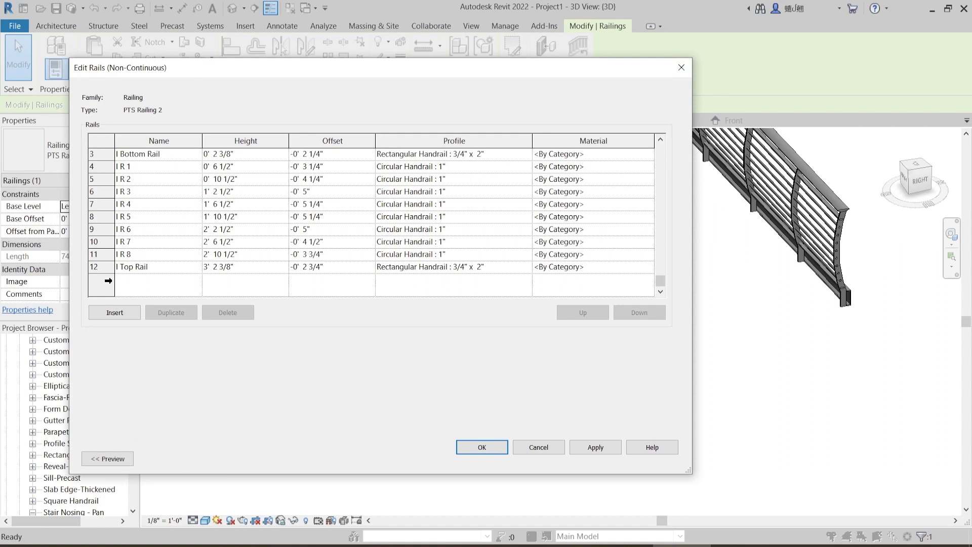
{"action": "left_click", "coordinate": [114, 311]}
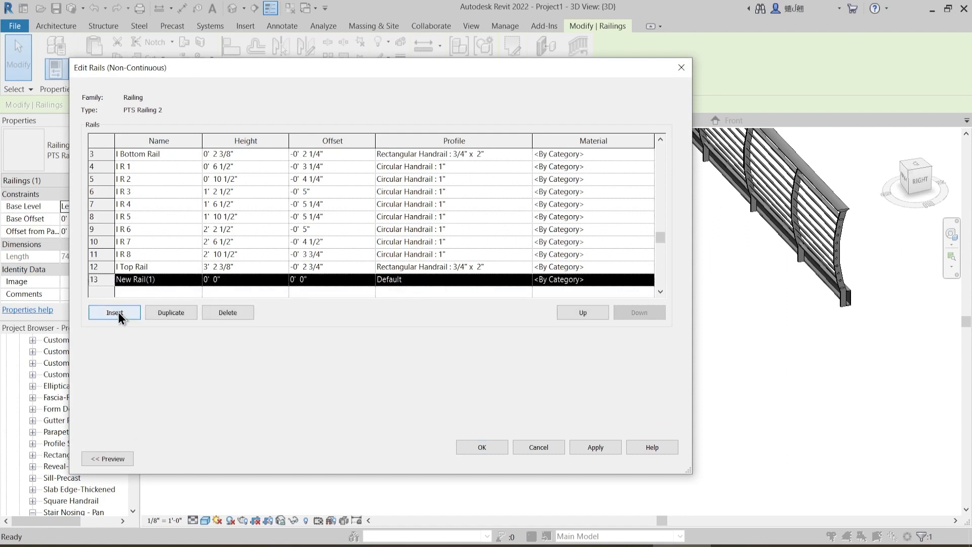
{"action": "left_click", "coordinate": [120, 313]}
{"action": "left_click", "coordinate": [119, 312]}
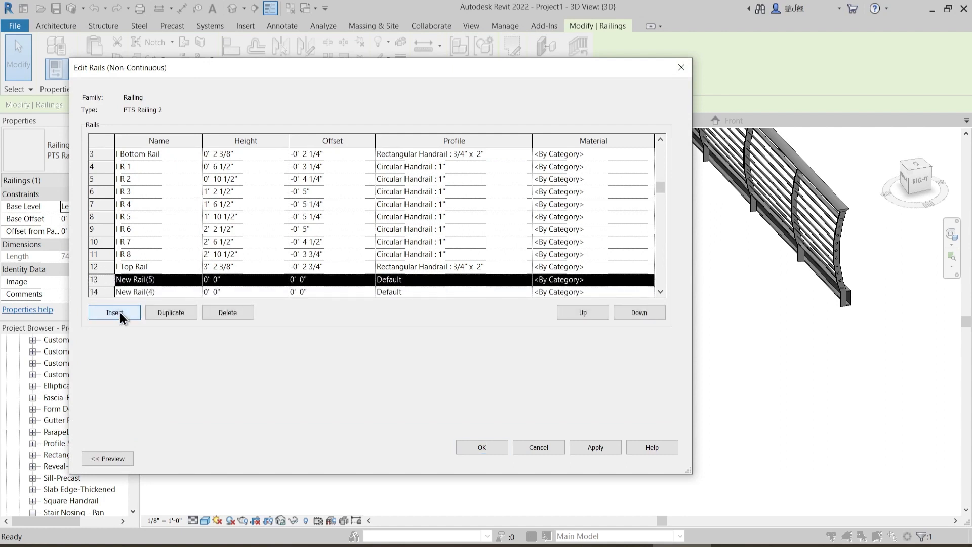
{"action": "left_click", "coordinate": [121, 311]}
{"action": "scroll", "coordinate": [209, 277], "scroll_direction": "down", "scroll_amount": 2}
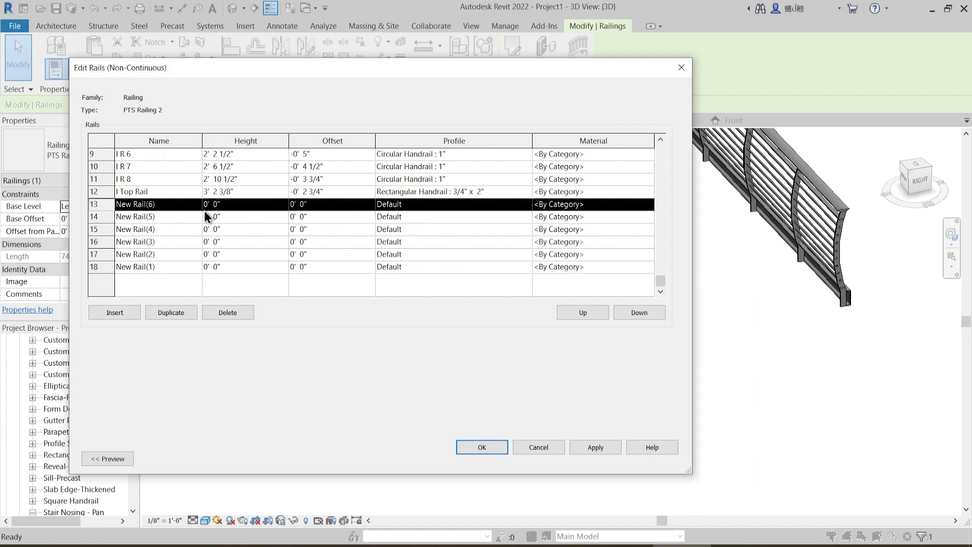
- Set the offset of the new rail in row 13 to 6" and check it against the bracket in the model
{"action": "left_click", "coordinate": [239, 205]}
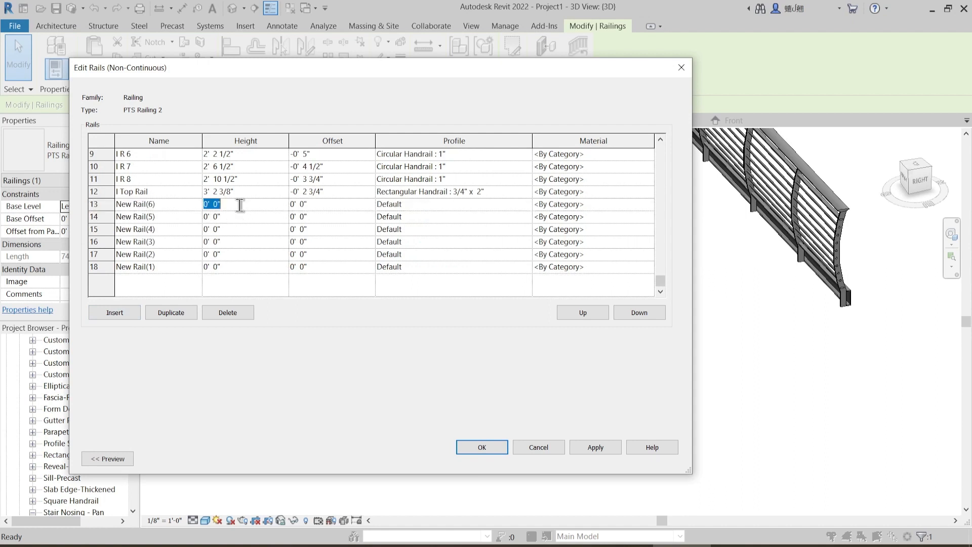
{"action": "left_click", "coordinate": [314, 203]}
{"action": "type", "text": "6"}
{"action": "key", "text": "Tab"}
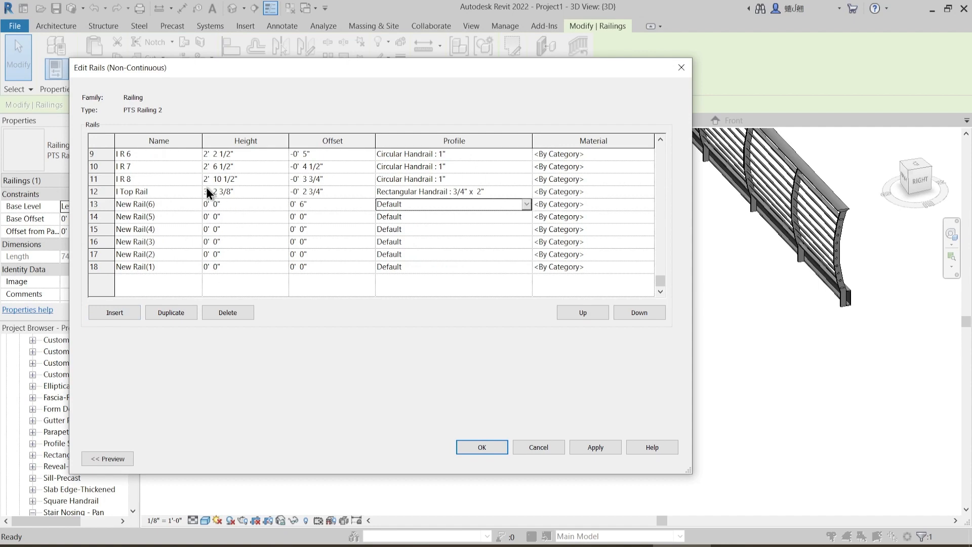
{"action": "left_click_drag", "start_coordinate": [507, 73], "coordinate": [305, 74]}
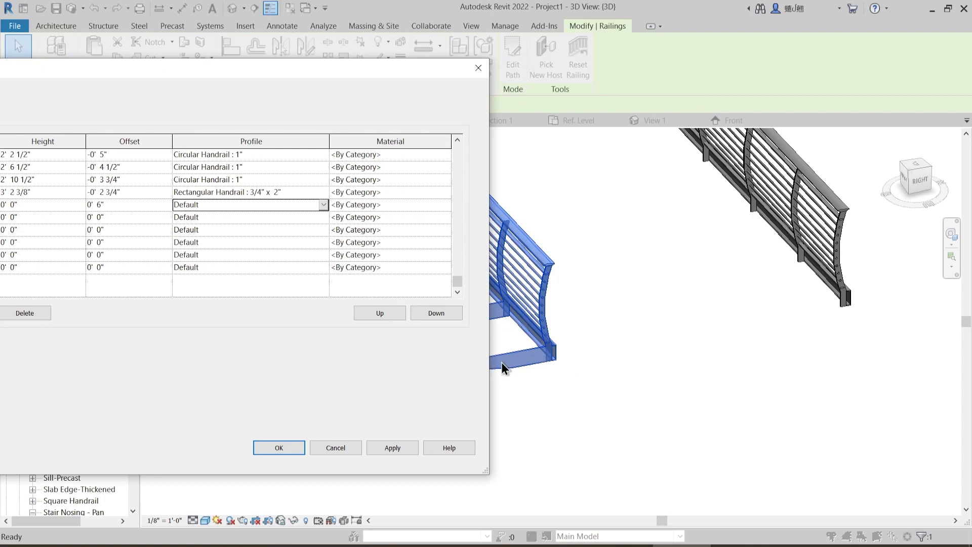
{"action": "left_click_drag", "start_coordinate": [390, 69], "coordinate": [307, 73]}
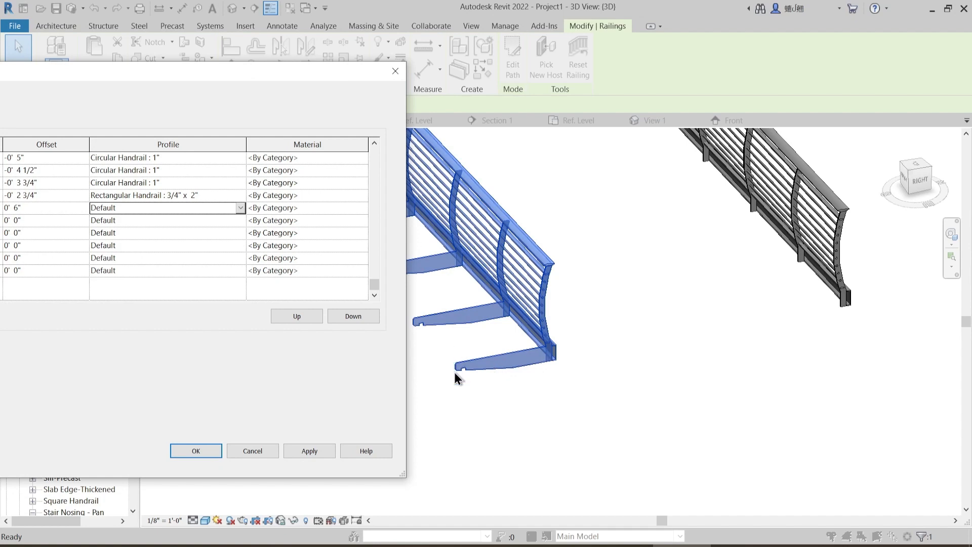
{"action": "left_click_drag", "start_coordinate": [254, 77], "coordinate": [632, 116]}
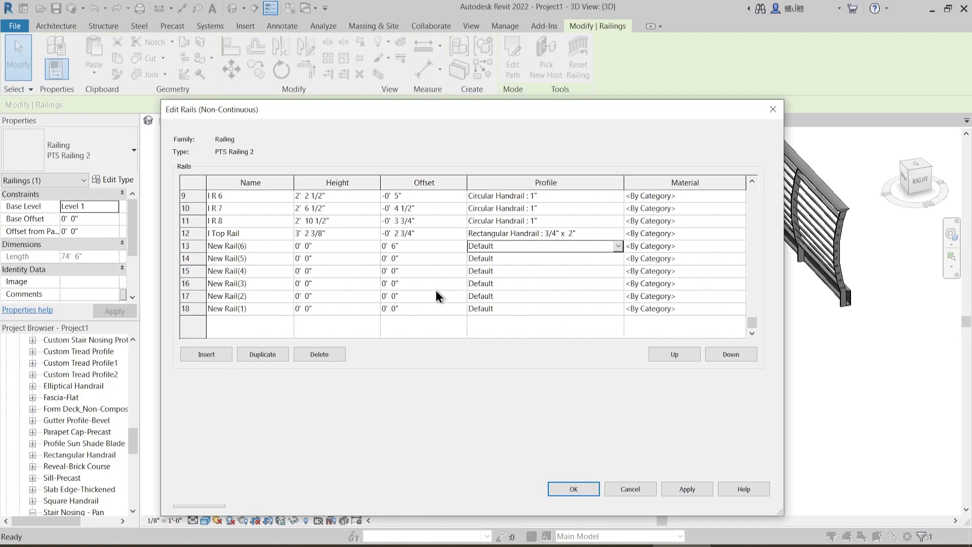
- Set the offsets of the new rails in rows 14 and 15 to 1' 0" and 1' 6"
{"action": "left_click", "coordinate": [406, 258]}
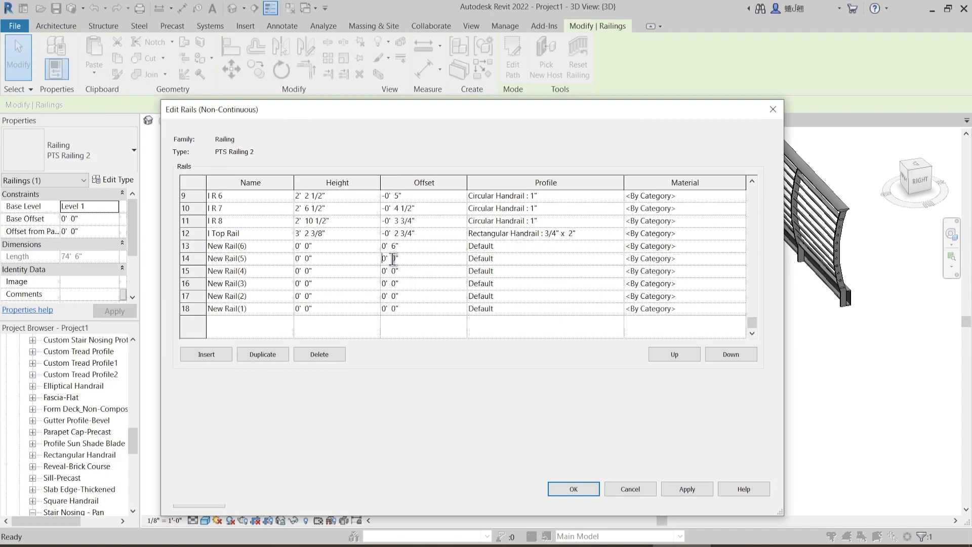
{"action": "left_click_drag", "start_coordinate": [398, 258], "coordinate": [361, 266]}
{"action": "type", "text": "12"}
{"action": "key", "text": "Tab"}
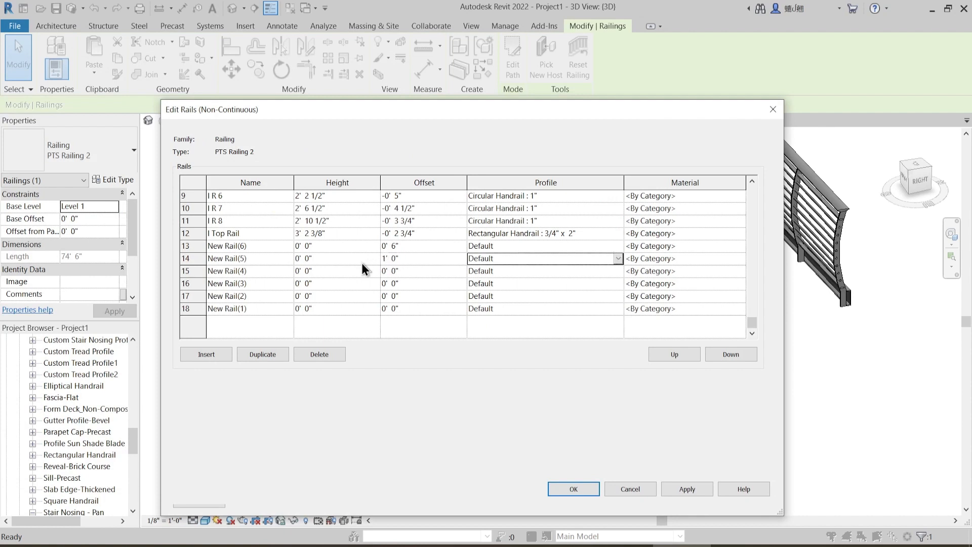
{"action": "left_click", "coordinate": [388, 271]}
{"action": "left_click_drag", "start_coordinate": [390, 271], "coordinate": [341, 273]}
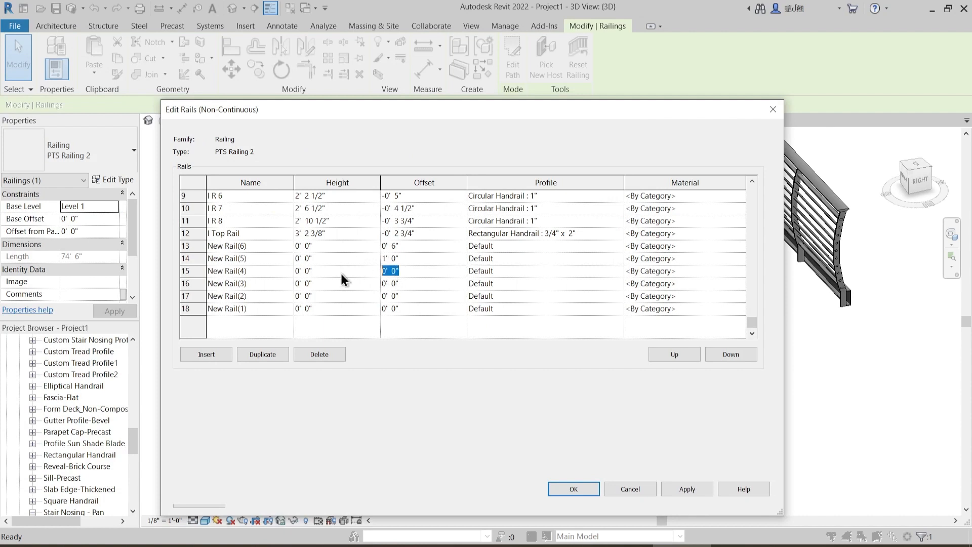
{"action": "type", "text": "18"}
{"action": "key", "text": "Tab"}
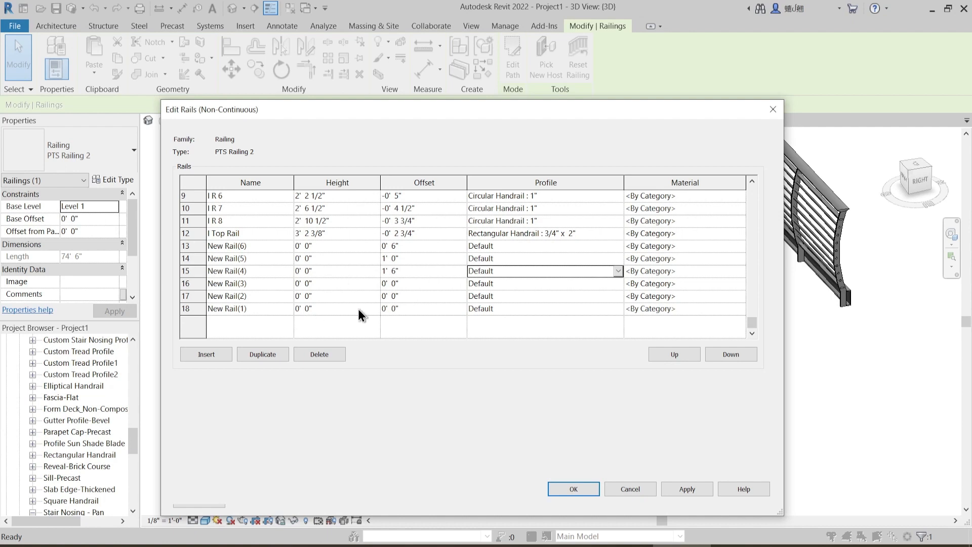
- Set the offsets of the new rails in rows 16, 17 and 18 to 2' 0", 2' 6" and 3' 0"
{"action": "left_click_drag", "start_coordinate": [402, 282], "coordinate": [343, 291]}
{"action": "type", "text": "24"}
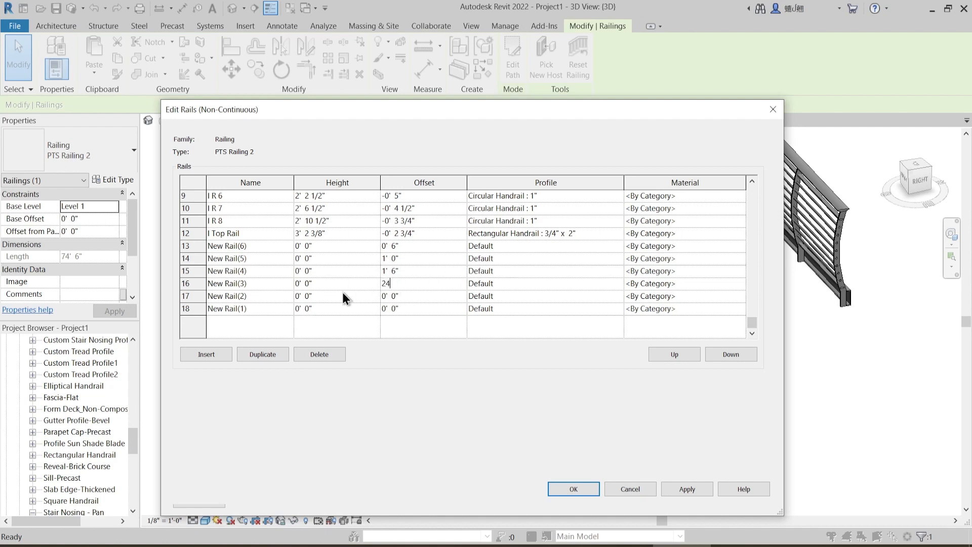
{"action": "key", "text": "Tab"}
{"action": "left_click", "coordinate": [414, 297]}
{"action": "key", "text": "Tab"}
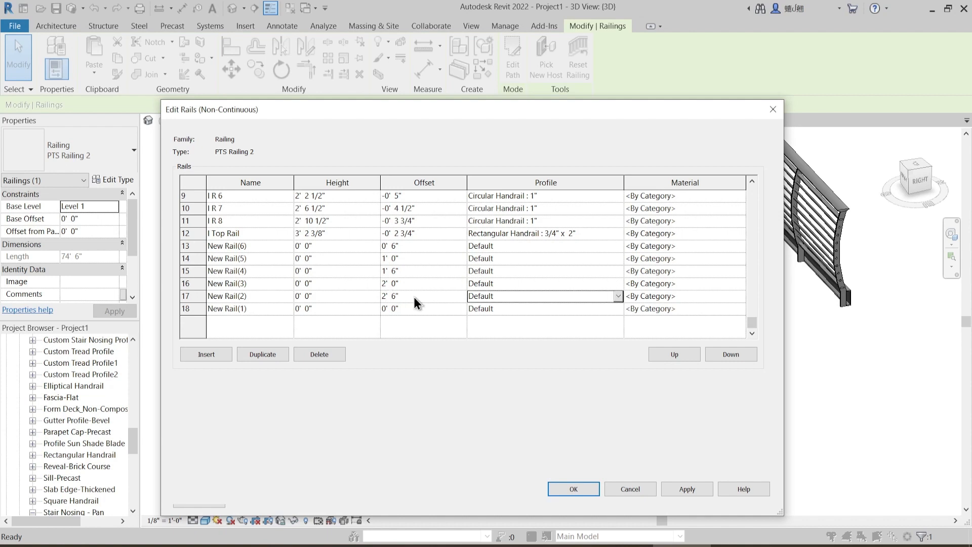
{"action": "left_click", "coordinate": [414, 306]}
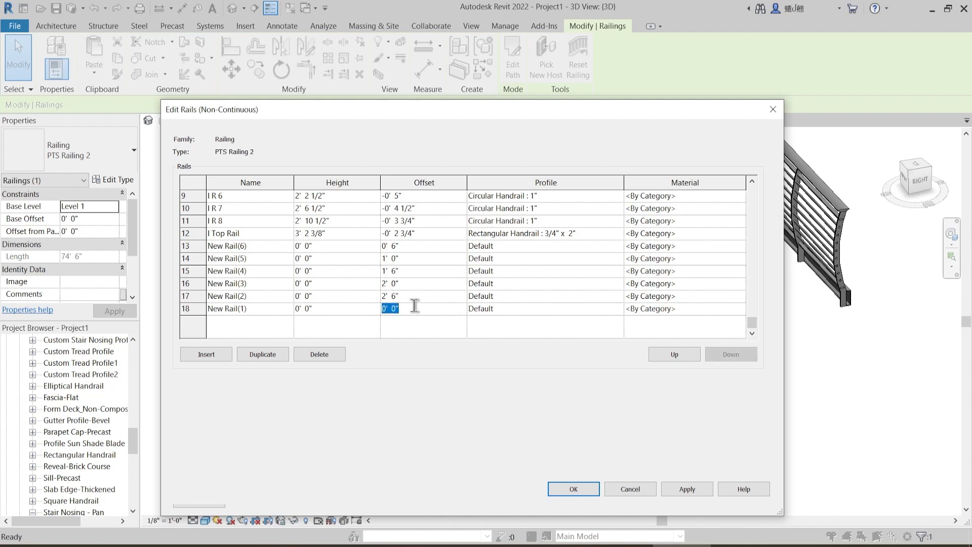
{"action": "type", "text": "36"}
{"action": "key", "text": "Tab"}
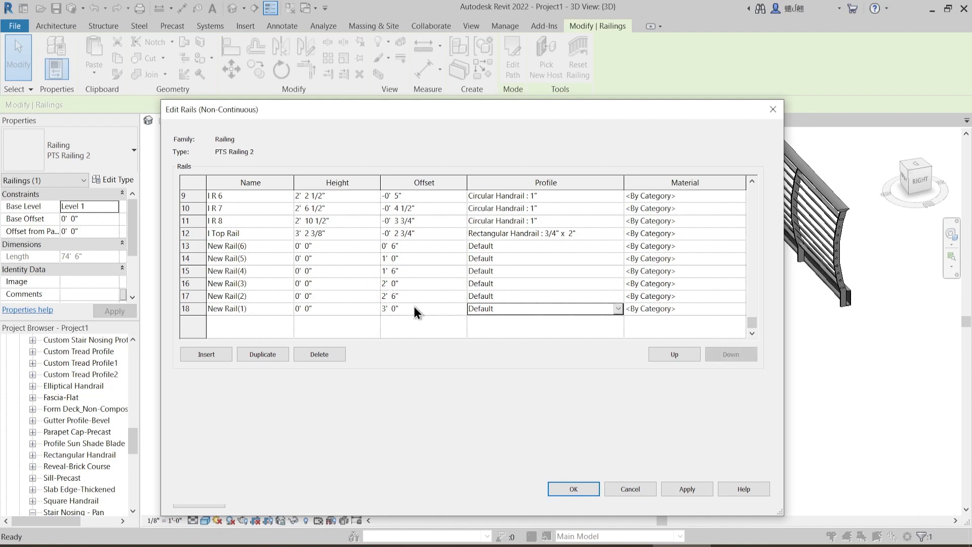
- Assign the Profile Sun Shade Blade profile to the new rail in row 13
{"action": "left_click", "coordinate": [616, 247]}
{"action": "left_click", "coordinate": [618, 246]}
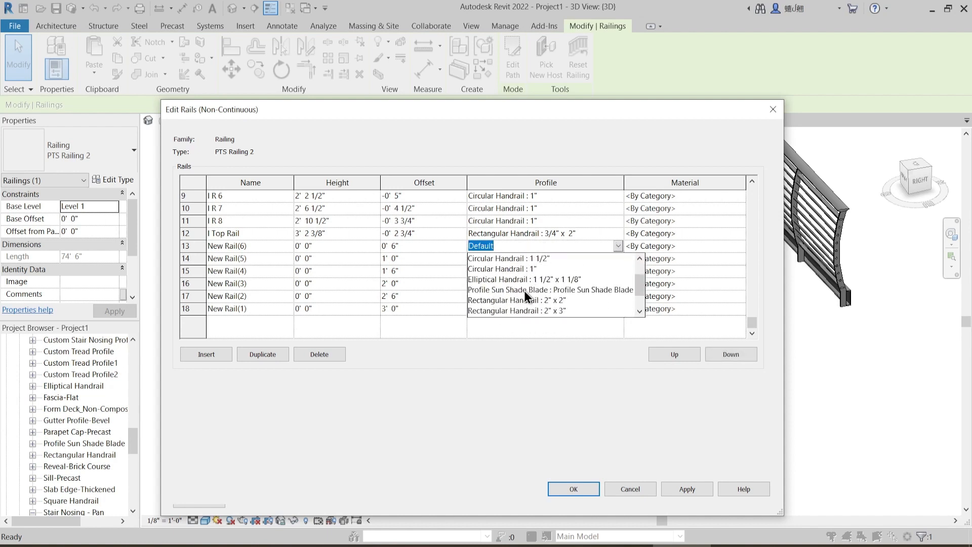
{"action": "scroll", "coordinate": [524, 291], "scroll_direction": "down", "scroll_amount": 3}
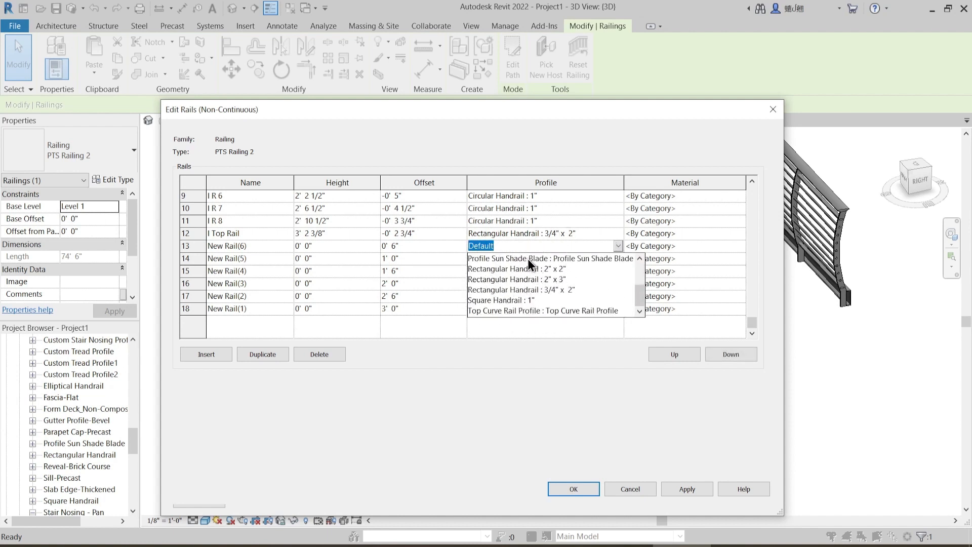
{"action": "left_click", "coordinate": [527, 259]}
{"action": "left_click", "coordinate": [536, 246]}
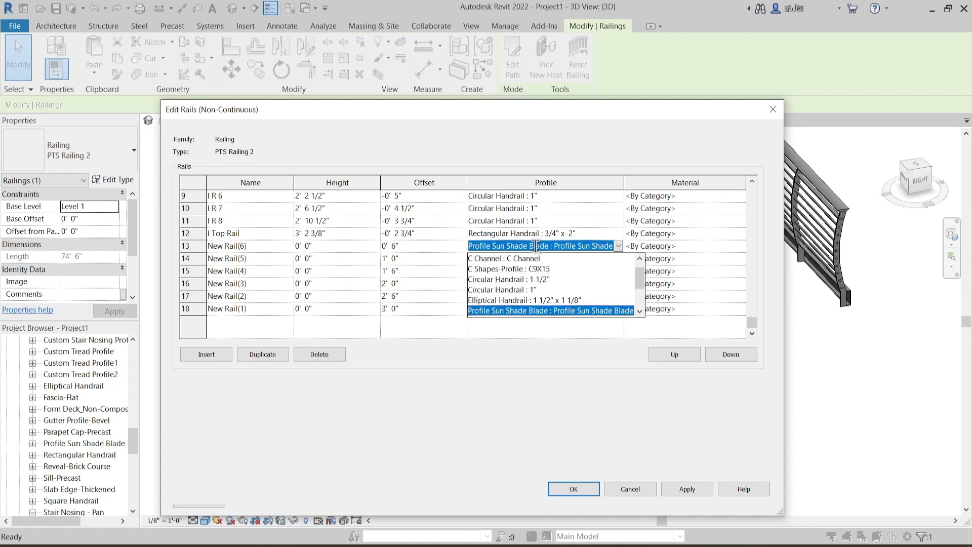
{"action": "left_click", "coordinate": [536, 246]}
- Assign the same Profile Sun Shade Blade profile to the new rails in rows 14 through 18
{"action": "left_click", "coordinate": [524, 258]}
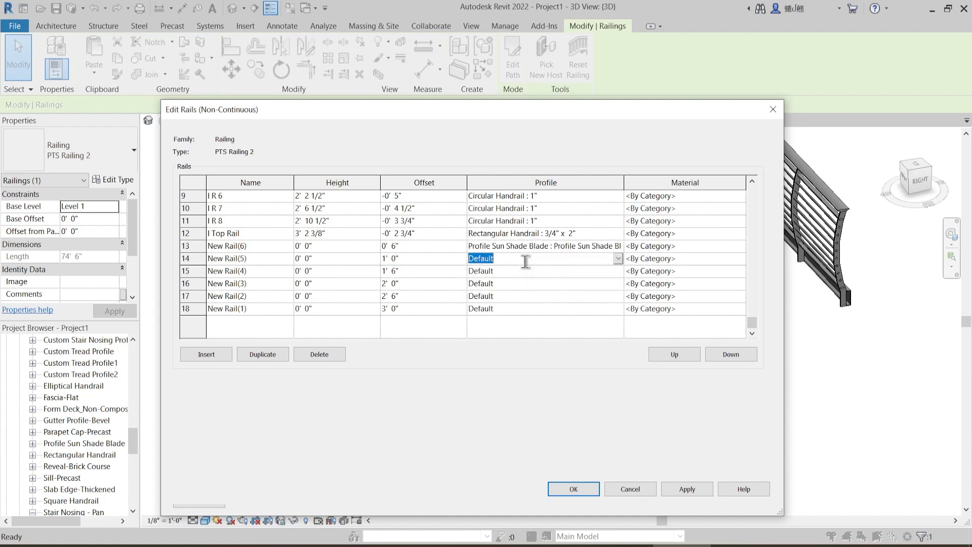
{"action": "type", "text": "Profile Sun Shade Blade : Profile Sun Shade Blade"}
{"action": "left_click", "coordinate": [521, 278]}
{"action": "left_click", "coordinate": [518, 276]}
{"action": "type", "text": "Profile Sun Shade Blade : Profile Sun Shade Blade"}
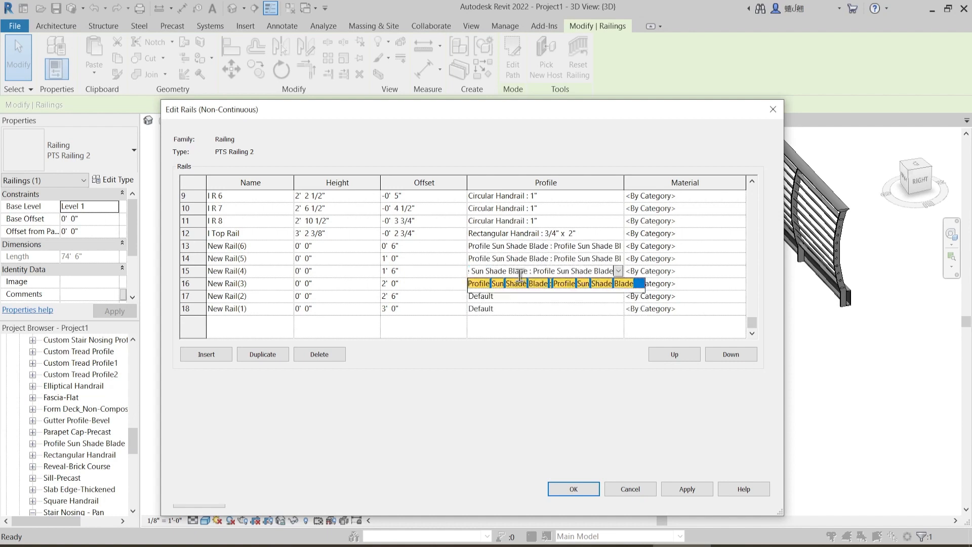
{"action": "left_click", "coordinate": [518, 282]}
{"action": "left_click", "coordinate": [520, 282]}
{"action": "type", "text": "Profile Sun Shade Blade : Profile Sun Shade Blade"}
{"action": "left_click", "coordinate": [514, 293]}
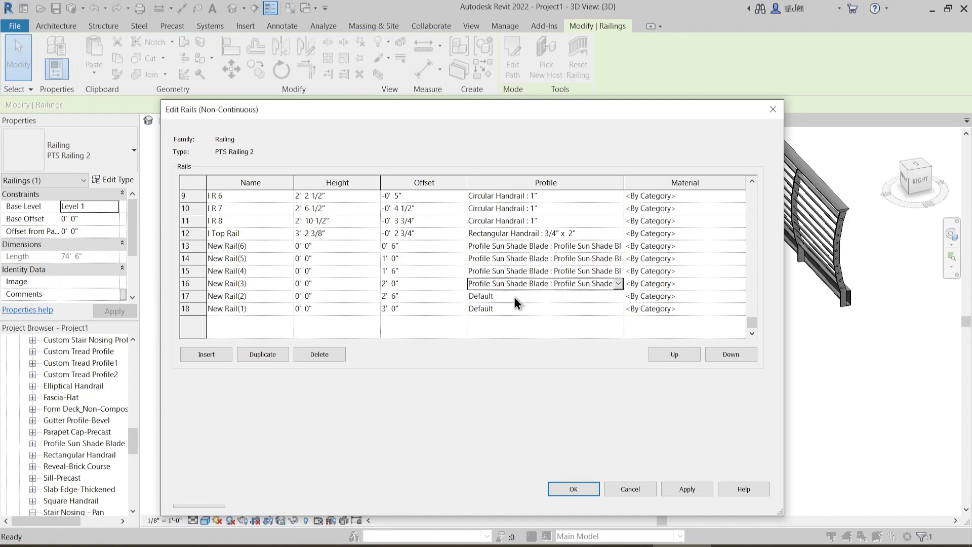
{"action": "left_click", "coordinate": [515, 296]}
{"action": "type", "text": "Profile Sun Shade Blade : Profile Sun Shade Blade"}
{"action": "left_click", "coordinate": [516, 310]}
{"action": "left_click", "coordinate": [516, 310]}
{"action": "type", "text": "Profile Sun Shade Blade : Profile Sun Shade Blade"}
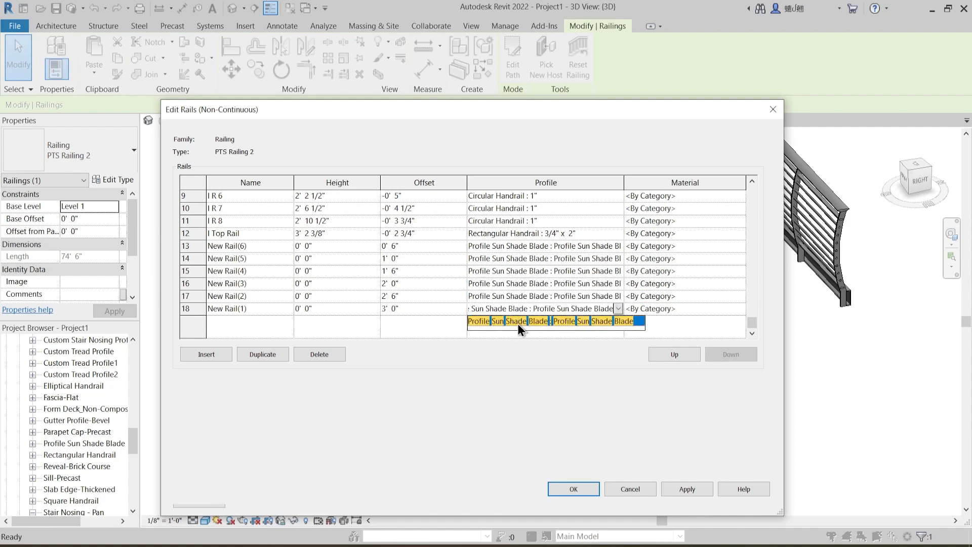
{"action": "left_click", "coordinate": [520, 322]}
- Apply the rail structure changes and show the preview of the railing type
{"action": "left_click_drag", "start_coordinate": [314, 119], "coordinate": [528, 87]}
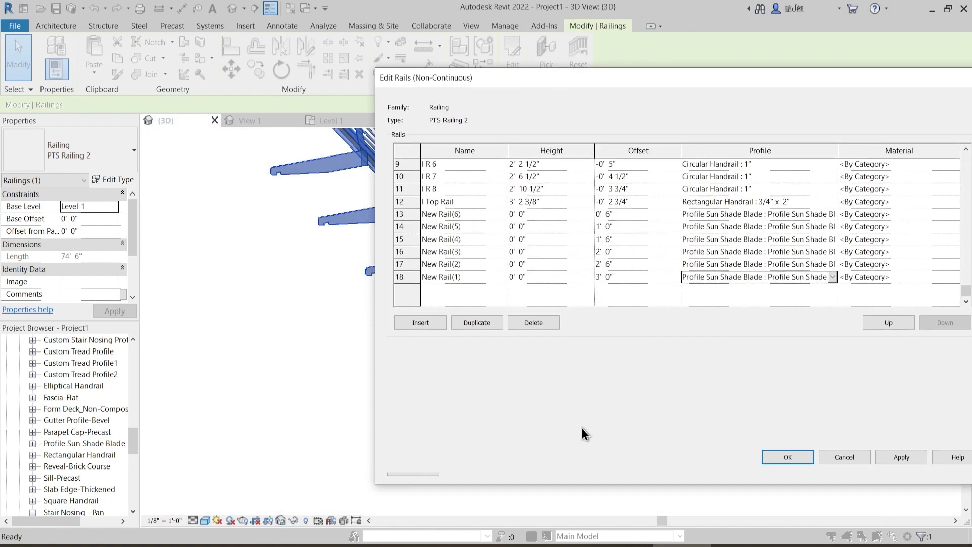
{"action": "left_click_drag", "start_coordinate": [693, 87], "coordinate": [581, 109]}
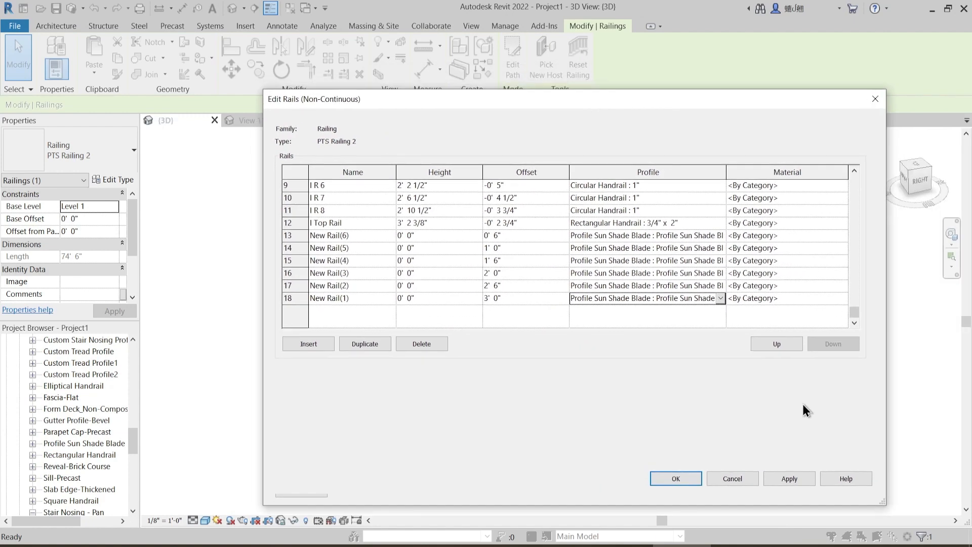
{"action": "left_click", "coordinate": [786, 478]}
{"action": "left_click", "coordinate": [688, 481]}
{"action": "left_click", "coordinate": [332, 489]}
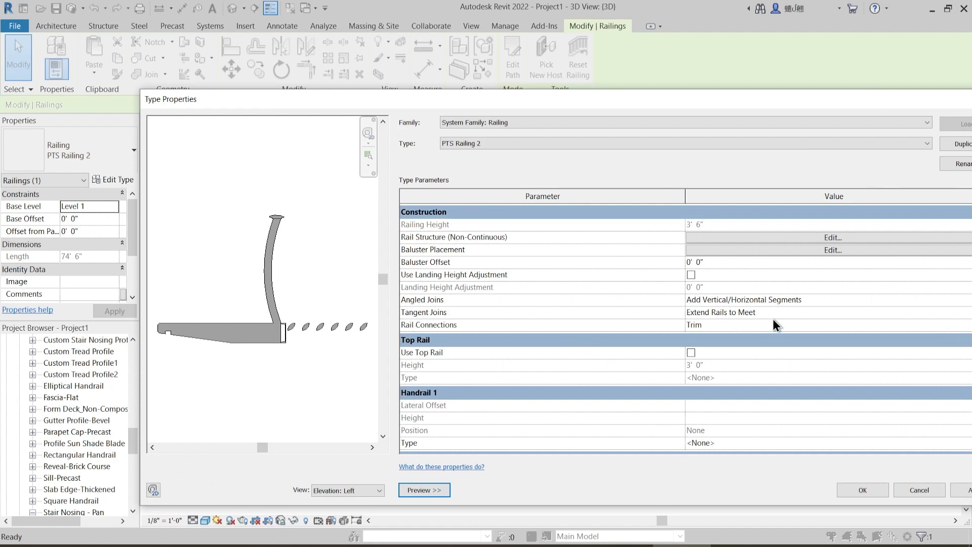
- Make the offsets of the six blade rails in rows 13 to 18 negative, from -0' 6" to -3' 0", and apply them
{"action": "left_click", "coordinate": [785, 241]}
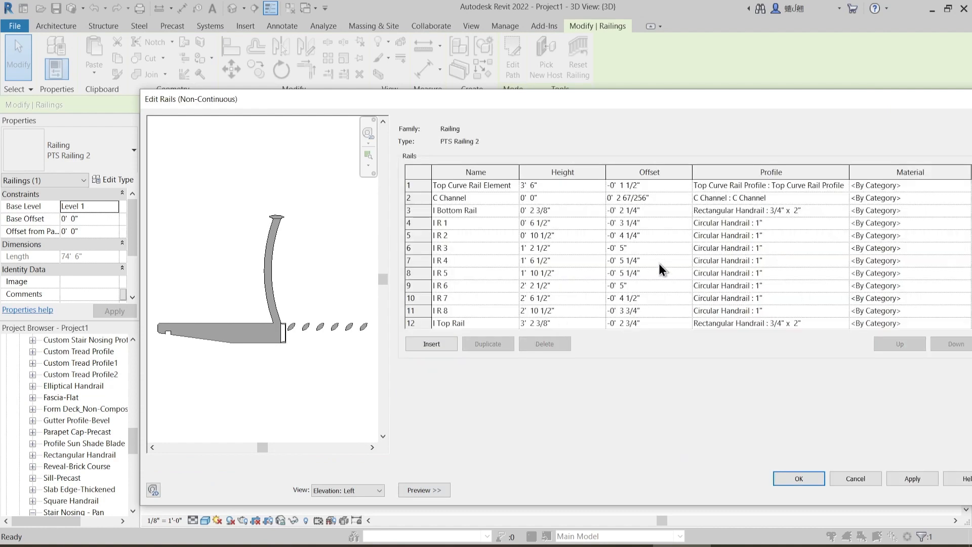
{"action": "left_click", "coordinate": [607, 236]}
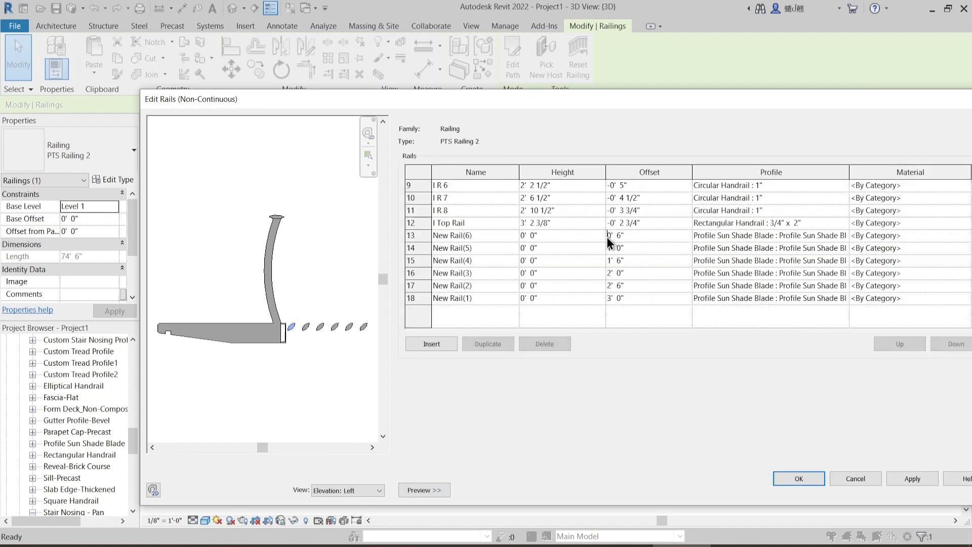
{"action": "left_click", "coordinate": [608, 252]}
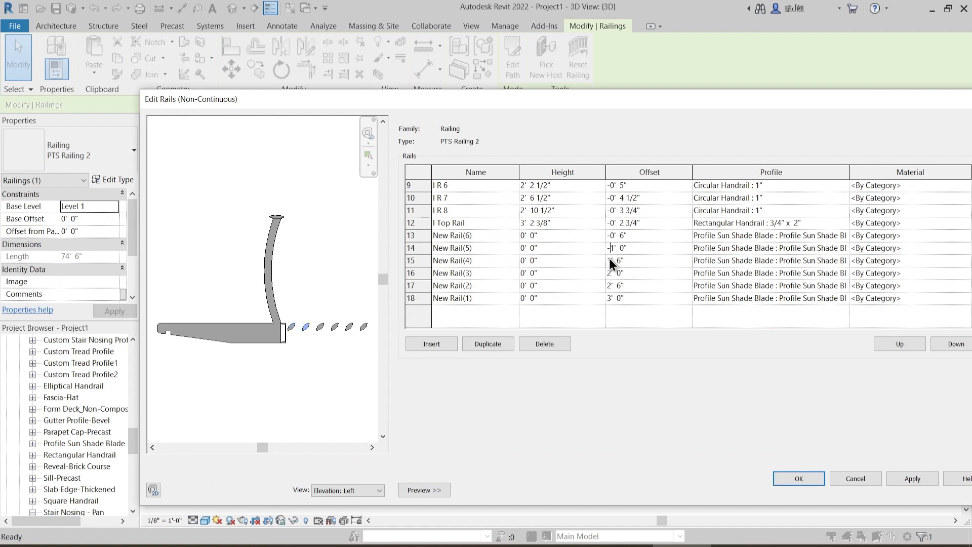
{"action": "left_click", "coordinate": [608, 263]}
{"action": "left_click", "coordinate": [608, 273]}
{"action": "type", "text": "-"}
{"action": "left_click", "coordinate": [608, 287]}
{"action": "type", "text": "-"}
{"action": "left_click", "coordinate": [609, 299]}
{"action": "type", "text": "-"}
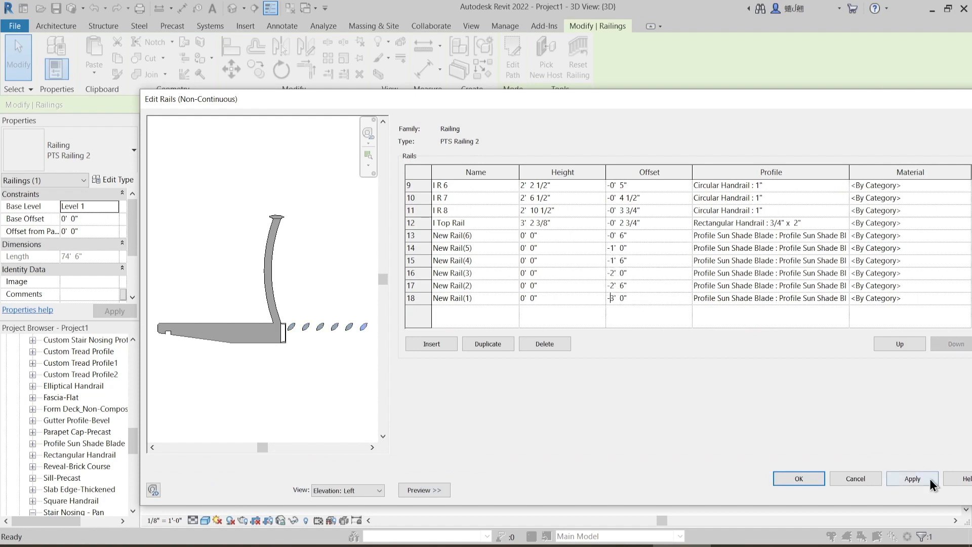
{"action": "left_click", "coordinate": [912, 479]}
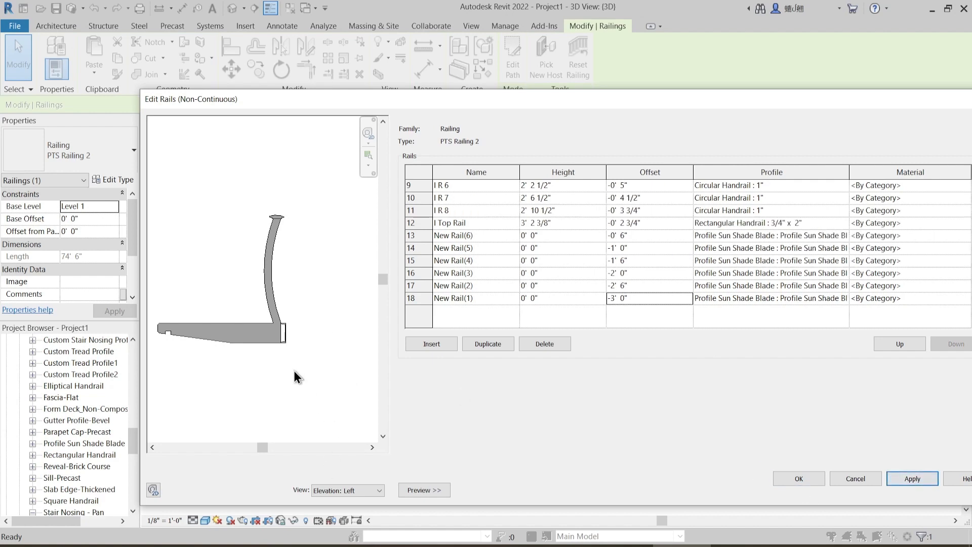
- Accept the railing type settings and inspect the sunshade blades on the brackets in 3D
{"action": "left_click_drag", "start_coordinate": [668, 104], "coordinate": [611, 182]}
{"action": "left_click_drag", "start_coordinate": [699, 196], "coordinate": [511, 75]}
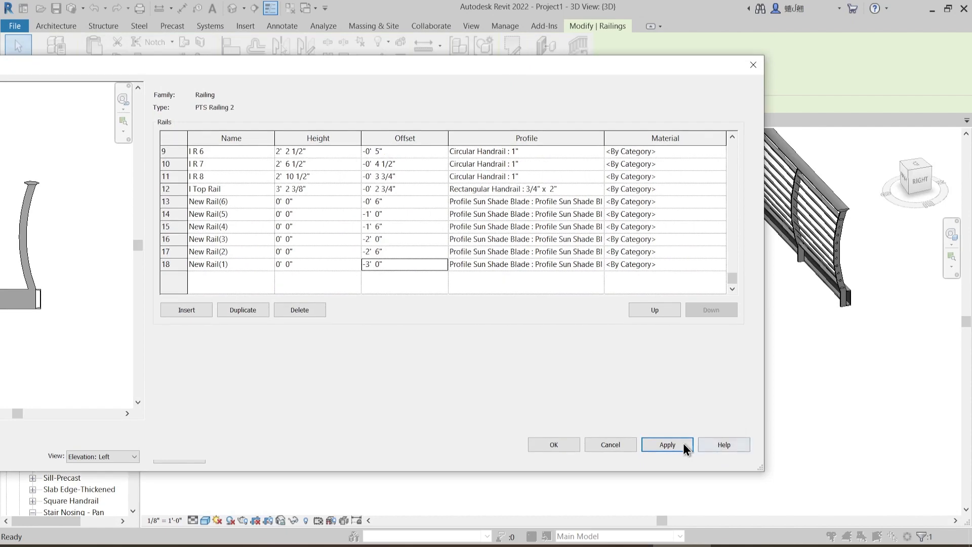
{"action": "left_click", "coordinate": [604, 446]}
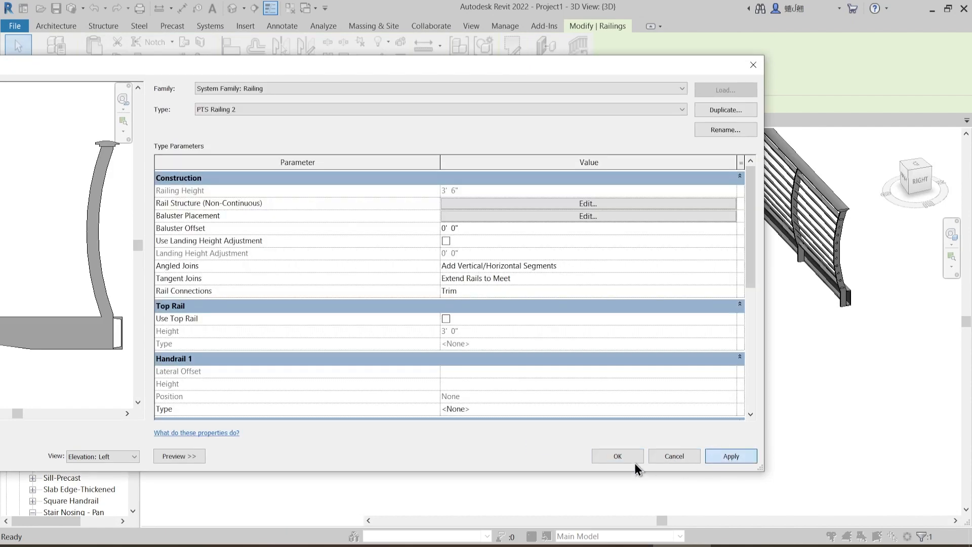
{"action": "left_click", "coordinate": [617, 455]}
{"action": "left_click", "coordinate": [527, 439]}
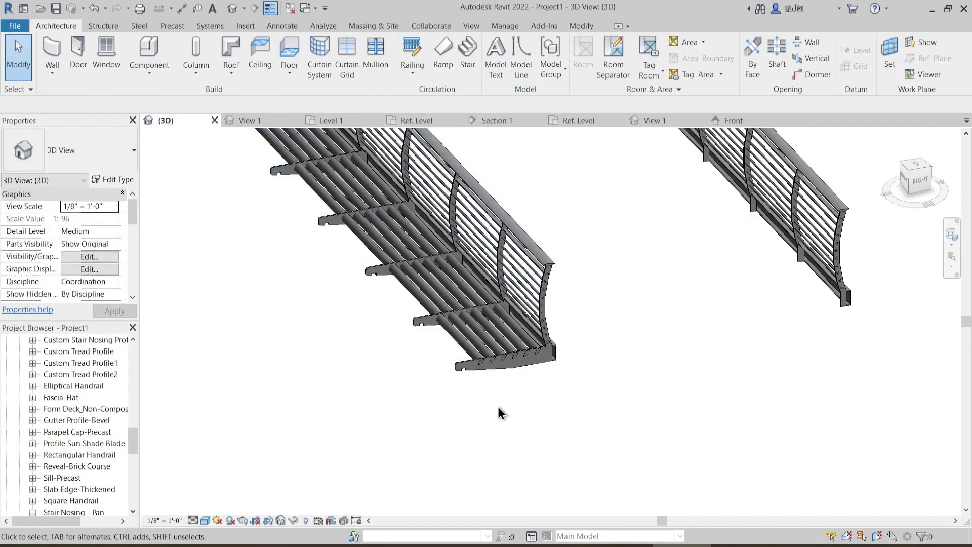
{"action": "mouse_move", "coordinate": [498, 411]}
{"action": "middle_mouse_down", "text": "shift"}
{"action": "mouse_move", "coordinate": [508, 436]}
{"action": "mouse_move", "coordinate": [490, 462]}
{"action": "mouse_move", "coordinate": [481, 407]}
{"action": "middle_mouse_up", "text": "shift"}
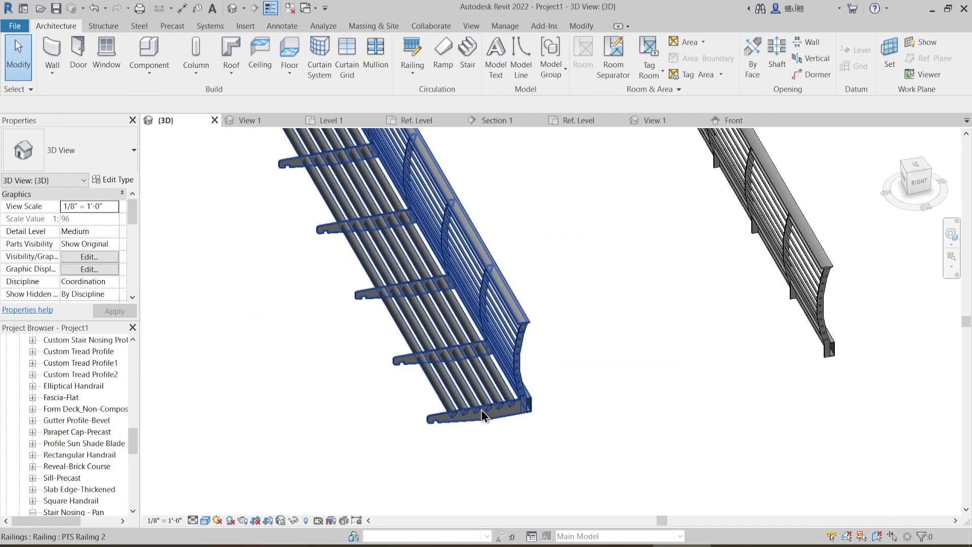
- Insert another rail at row 18 in the rail structure of the PTS Railing 2 with sunshade blades
{"action": "left_click", "coordinate": [480, 408]}
{"action": "left_click", "coordinate": [102, 183]}
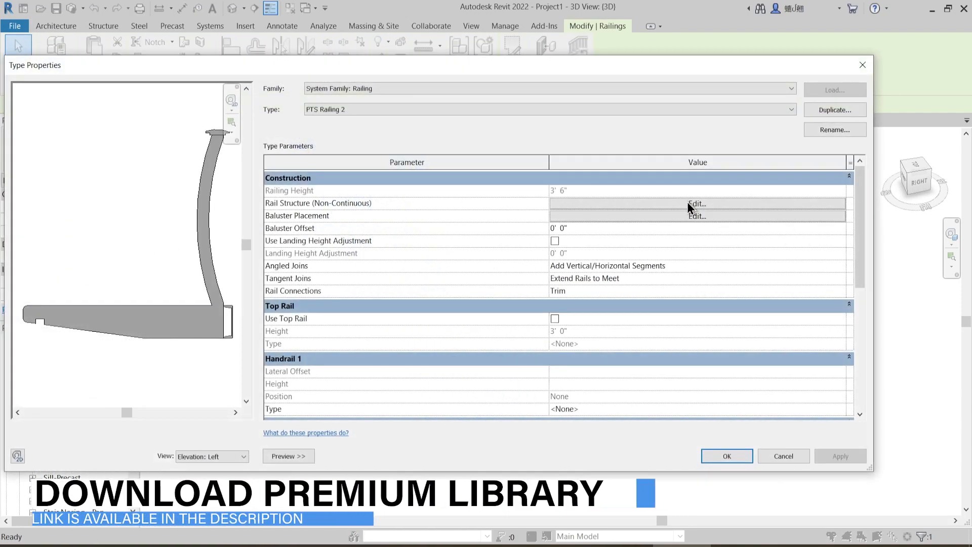
{"action": "left_click", "coordinate": [687, 202]}
{"action": "scroll", "coordinate": [354, 255], "scroll_direction": "down", "scroll_amount": 3}
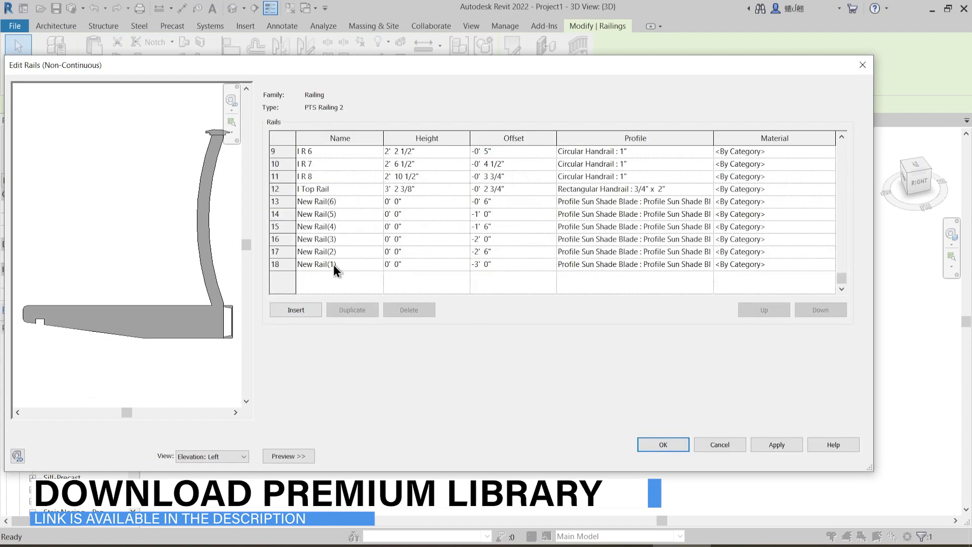
{"action": "left_click", "coordinate": [276, 264]}
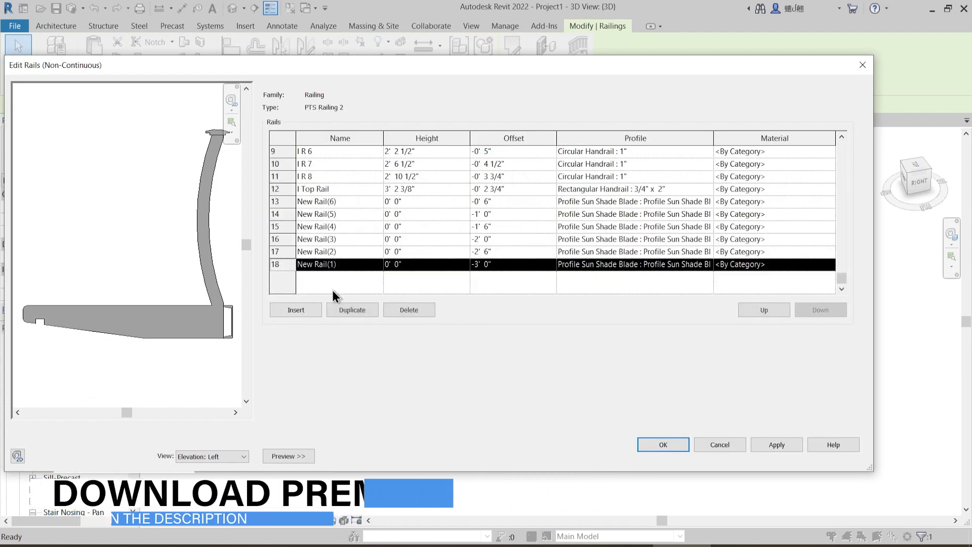
{"action": "left_click", "coordinate": [294, 311]}
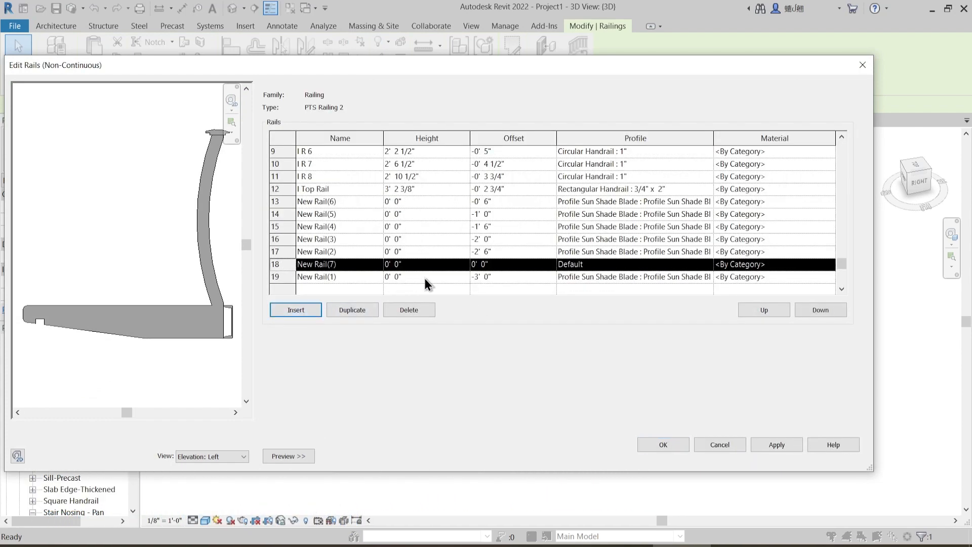
- Set the offset of the inserted rail in row 18 to -3' 6" and select its row
{"action": "left_click", "coordinate": [494, 275]}
{"action": "left_click", "coordinate": [495, 275]}
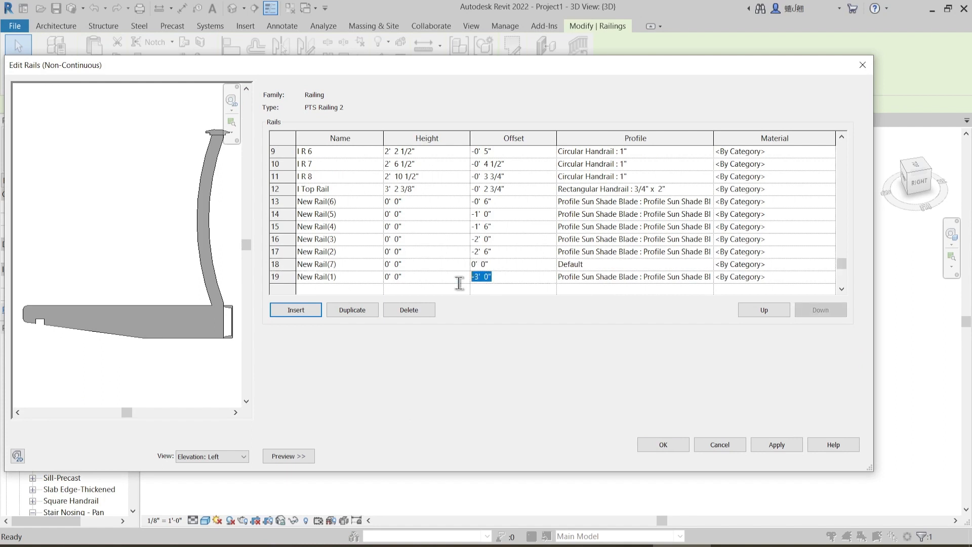
{"action": "left_click", "coordinate": [498, 266]}
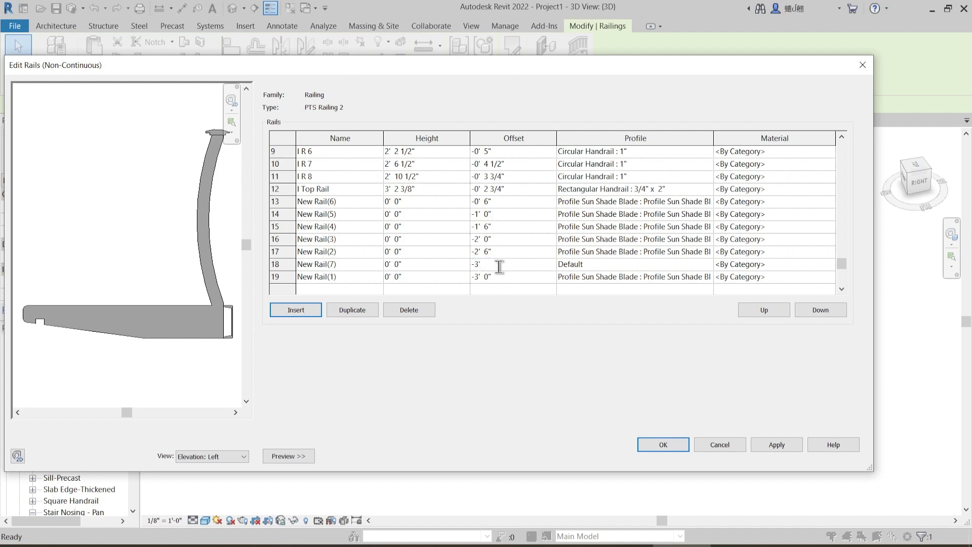
{"action": "key", "text": "Tab"}
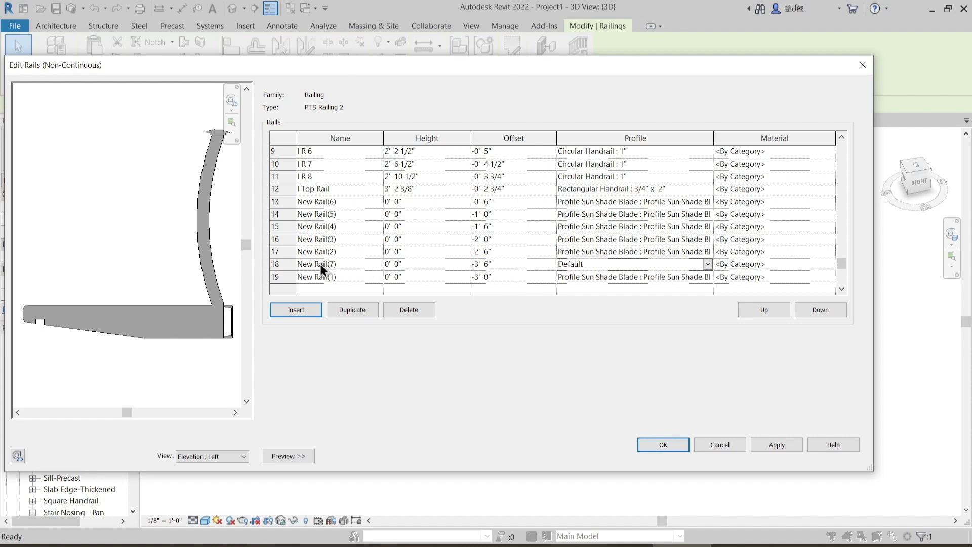
{"action": "left_click", "coordinate": [271, 263]}
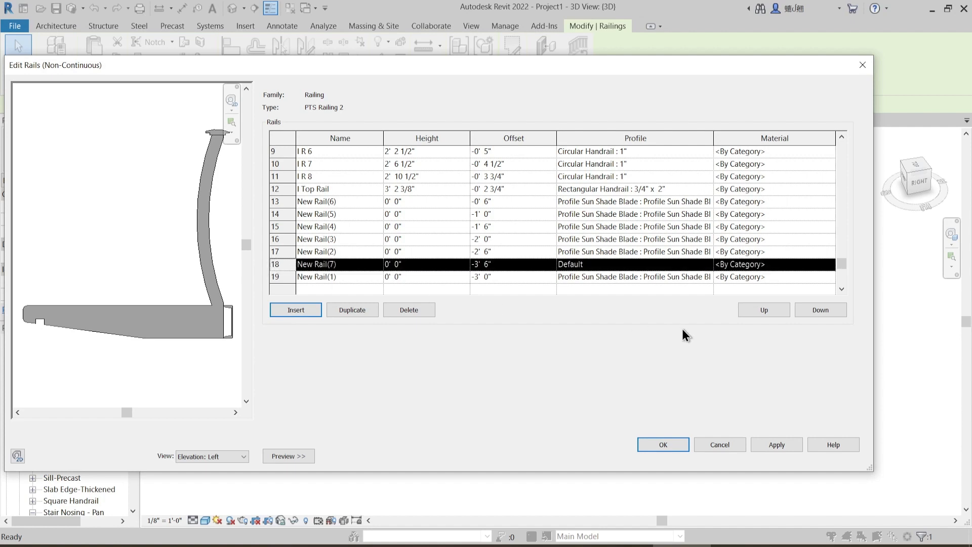
- Move the rail with the -3' 6" offset down to row 19, assign it the Profile Sun Shade Blade profile and apply the change
{"action": "left_click", "coordinate": [813, 311]}
{"action": "left_click", "coordinate": [708, 277]}
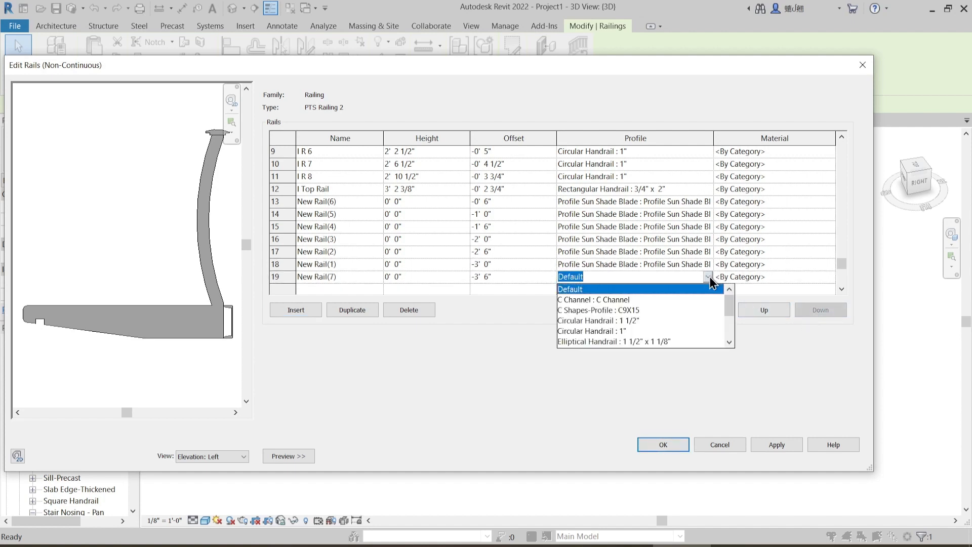
{"action": "left_click", "coordinate": [674, 262]}
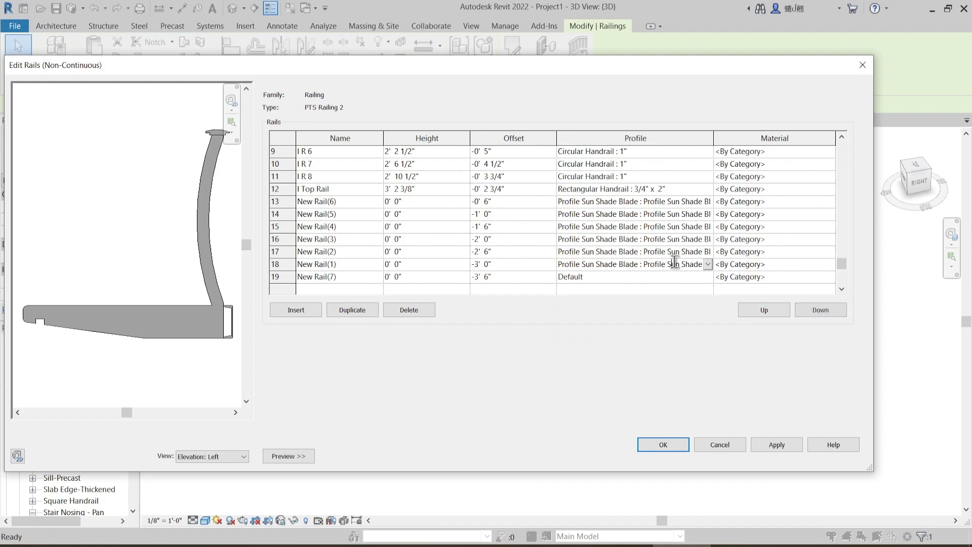
{"action": "left_click", "coordinate": [673, 262]}
{"action": "left_click", "coordinate": [651, 275]}
{"action": "left_click", "coordinate": [651, 276]}
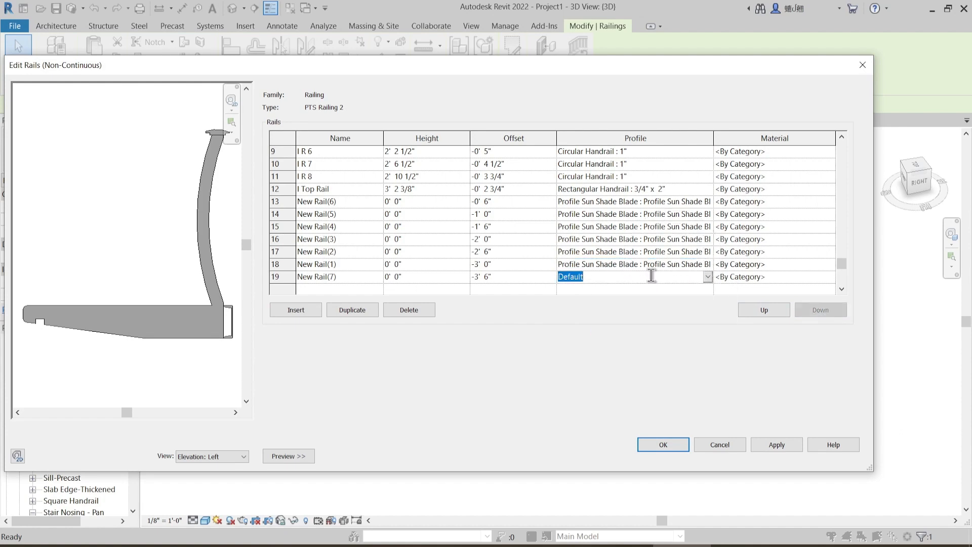
{"action": "type", "text": "Profile Sun Shade Blade : Profile Sun Shade Blade"}
{"action": "left_click", "coordinate": [775, 446]}
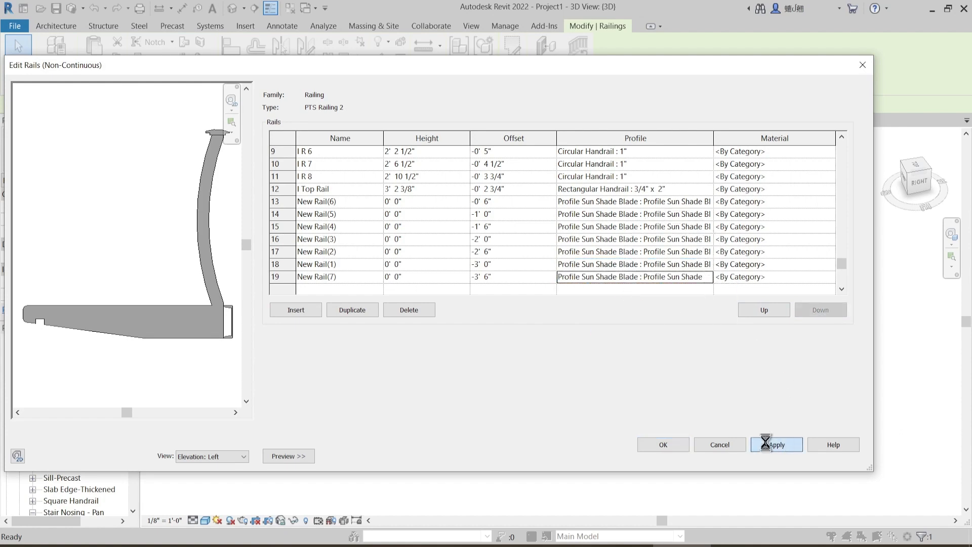
- Accept the rail structure and railing type settings, and inspect the sunshade blades of the straight railing in 3D
{"action": "left_click", "coordinate": [668, 445]}
{"action": "left_click", "coordinate": [835, 457]}
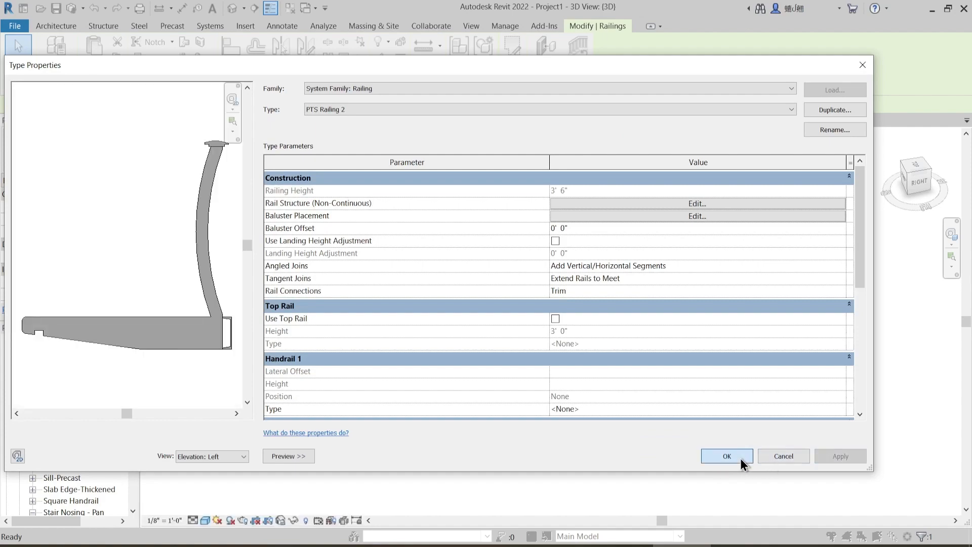
{"action": "left_click", "coordinate": [728, 457]}
{"action": "scroll", "coordinate": [555, 361], "scroll_direction": "down", "scroll_amount": 2}
{"action": "middle_click_drag", "start_coordinate": [558, 362], "coordinate": [601, 383], "text": "shift"}
{"action": "left_click", "coordinate": [590, 366]}
{"action": "scroll", "coordinate": [590, 366], "scroll_direction": "down", "scroll_amount": 3}
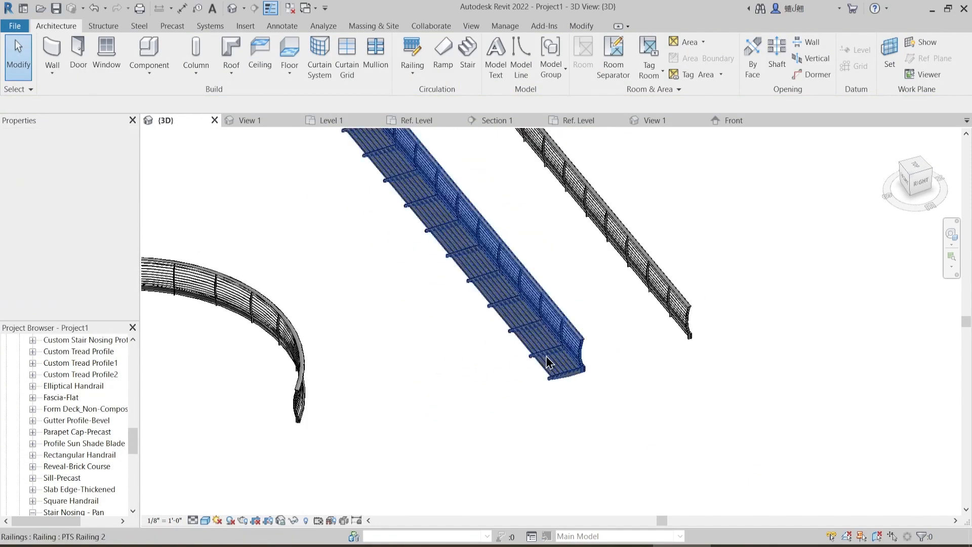
- Open the path of the curved PTS Railing for editing and delete its end arc beyond the sharp corner
{"action": "scroll", "coordinate": [549, 360], "scroll_direction": "down", "scroll_amount": 3}
{"action": "left_click", "coordinate": [377, 322]}
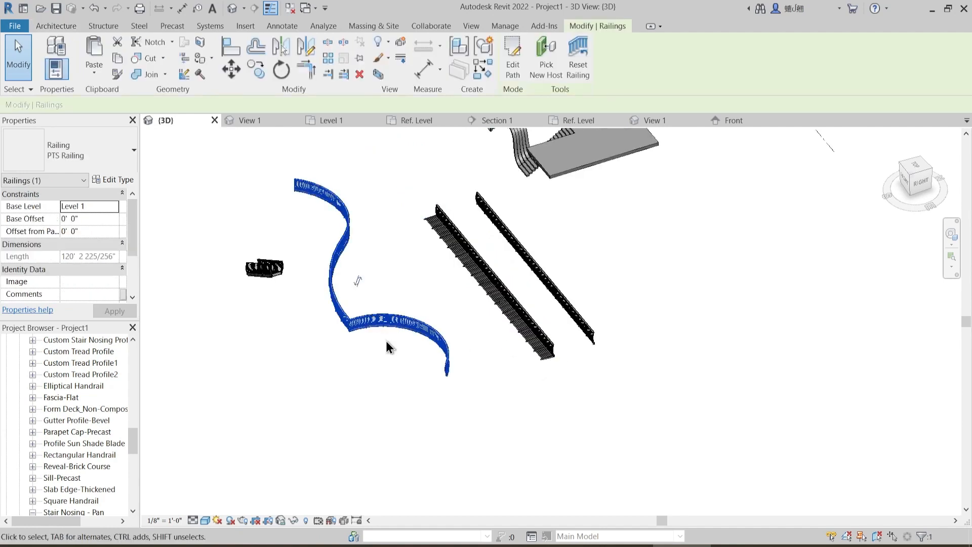
{"action": "left_click", "coordinate": [503, 70]}
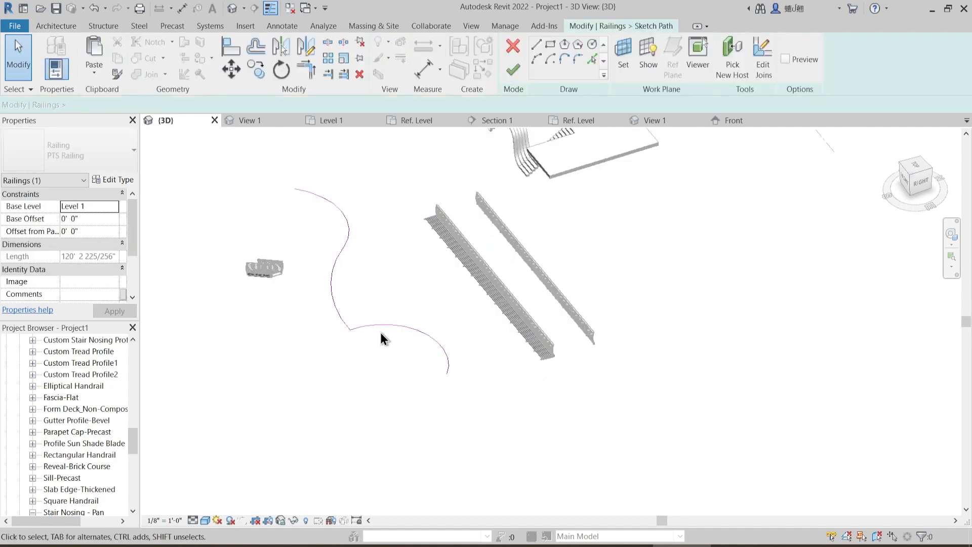
{"action": "left_click", "coordinate": [384, 325]}
{"action": "key", "text": "Delete"}
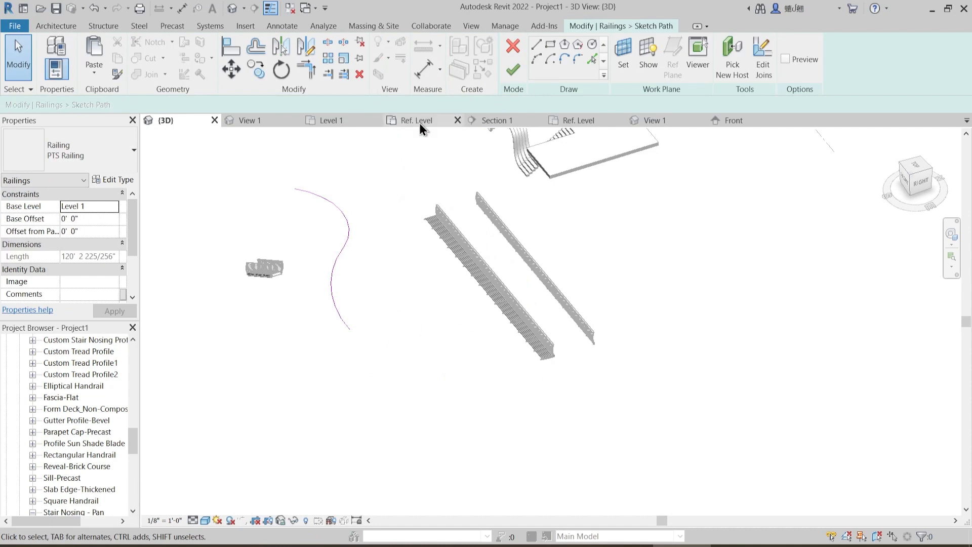
- Draw two chained start-end-radius arcs from the open path end to continue the S-curve smoothly, and finish the path edit
{"action": "left_click", "coordinate": [535, 58]}
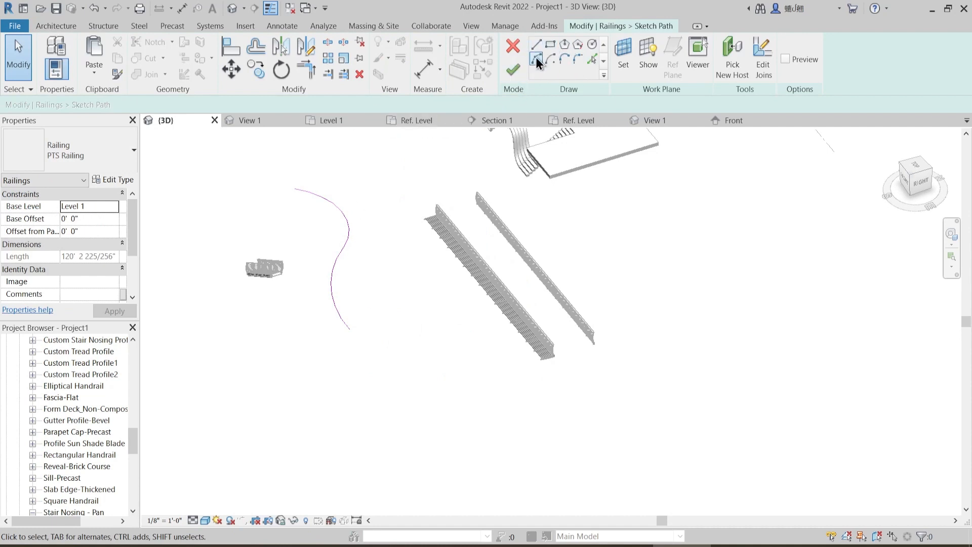
{"action": "left_click", "coordinate": [349, 329]}
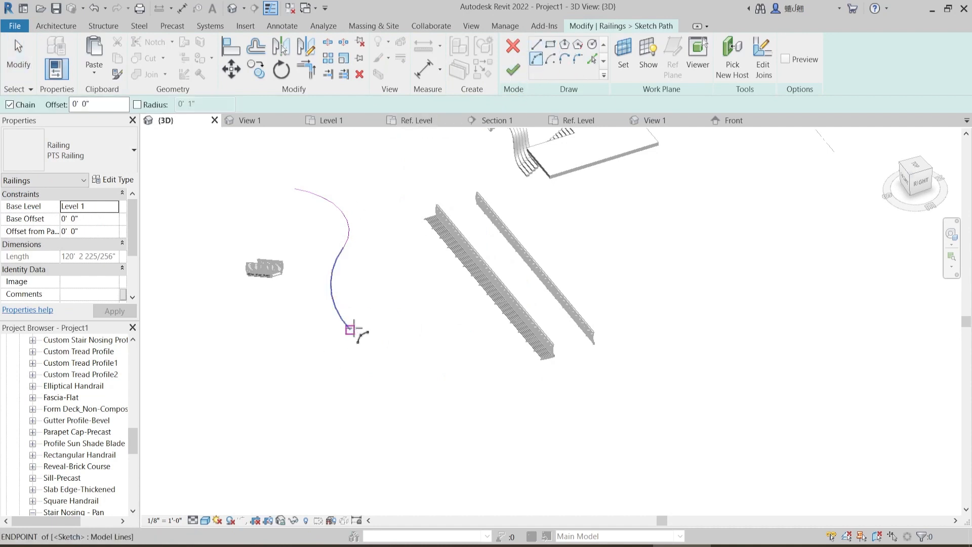
{"action": "left_click", "coordinate": [408, 367]}
{"action": "left_click", "coordinate": [410, 360]}
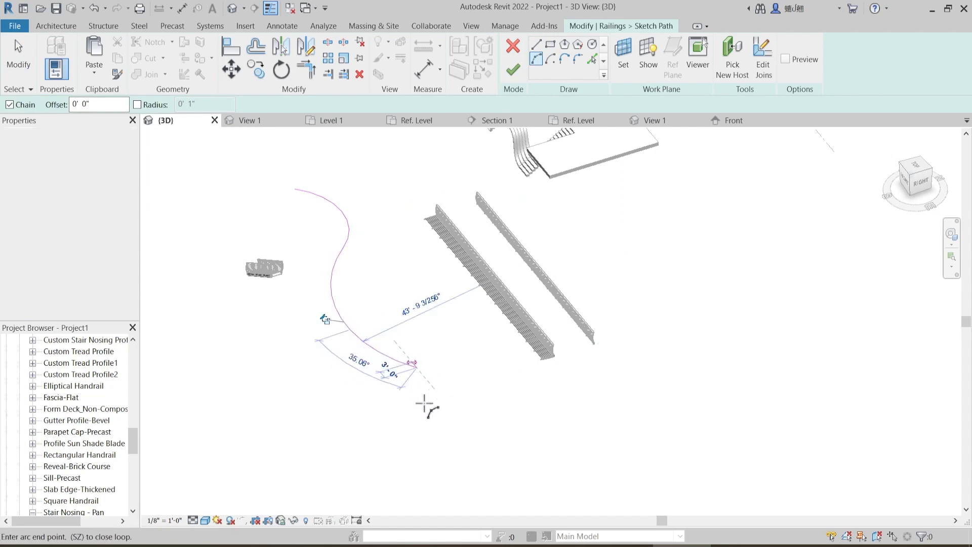
{"action": "left_click", "coordinate": [426, 458]}
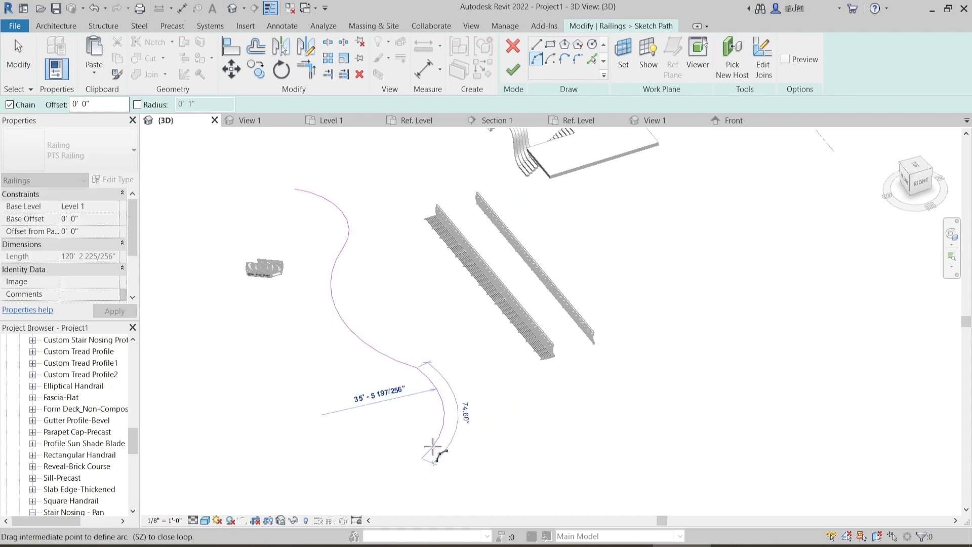
{"action": "left_click", "coordinate": [431, 454]}
{"action": "key", "text": "Escape"}
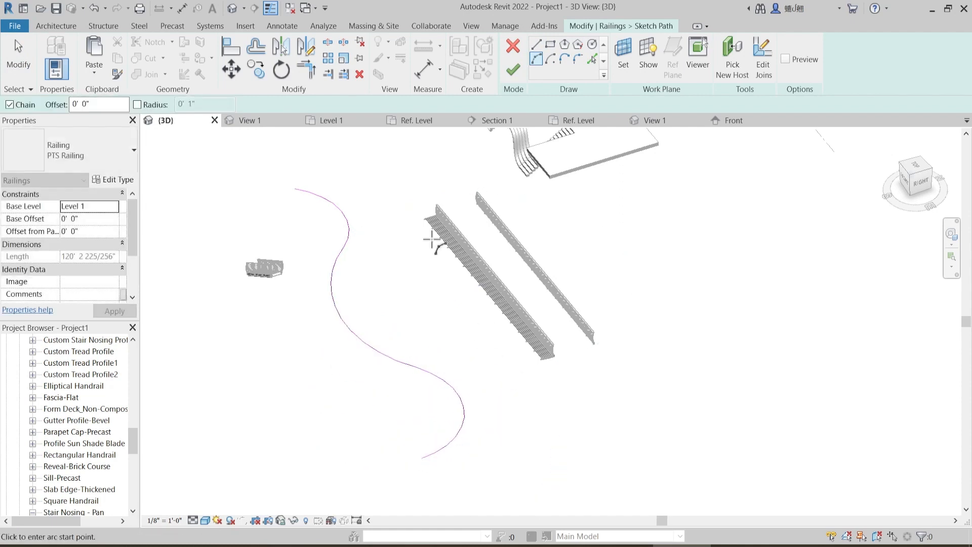
{"action": "left_click", "coordinate": [515, 69]}
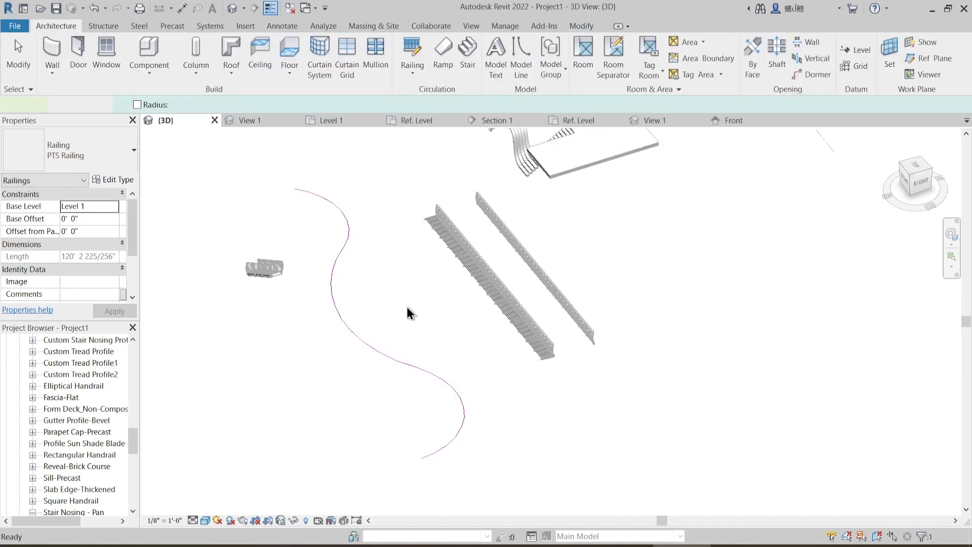
- Change the curved railing's type to PTS Railing 2 and view it in 3D
{"action": "left_click", "coordinate": [93, 152]}
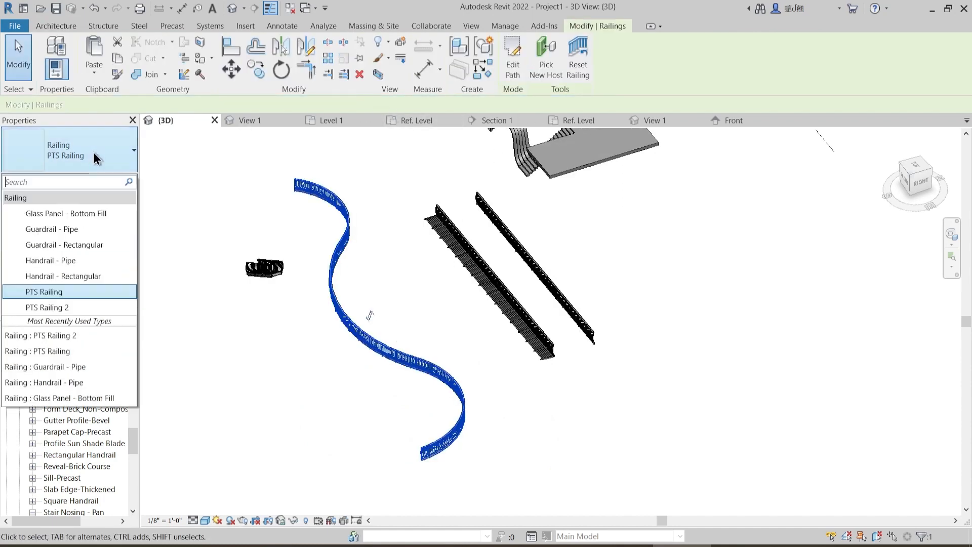
{"action": "left_click", "coordinate": [78, 310]}
{"action": "middle_click_drag", "start_coordinate": [341, 412], "coordinate": [324, 385], "text": "shift"}
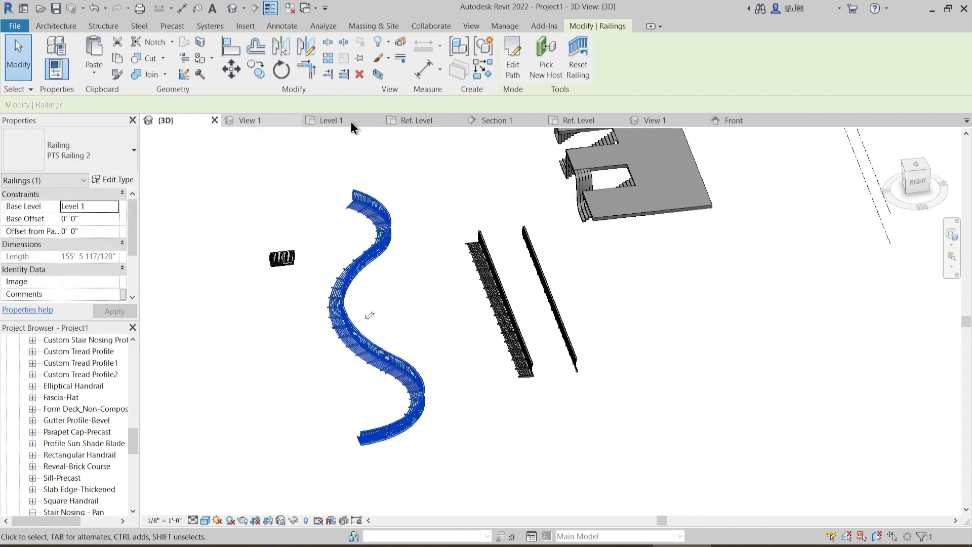
- Open the Level 1 floor plan and bring the whole curved railing into view
{"action": "scroll", "coordinate": [92, 356], "scroll_direction": "up", "scroll_amount": 3}
{"action": "scroll", "coordinate": [93, 356], "scroll_direction": "up", "scroll_amount": 1}
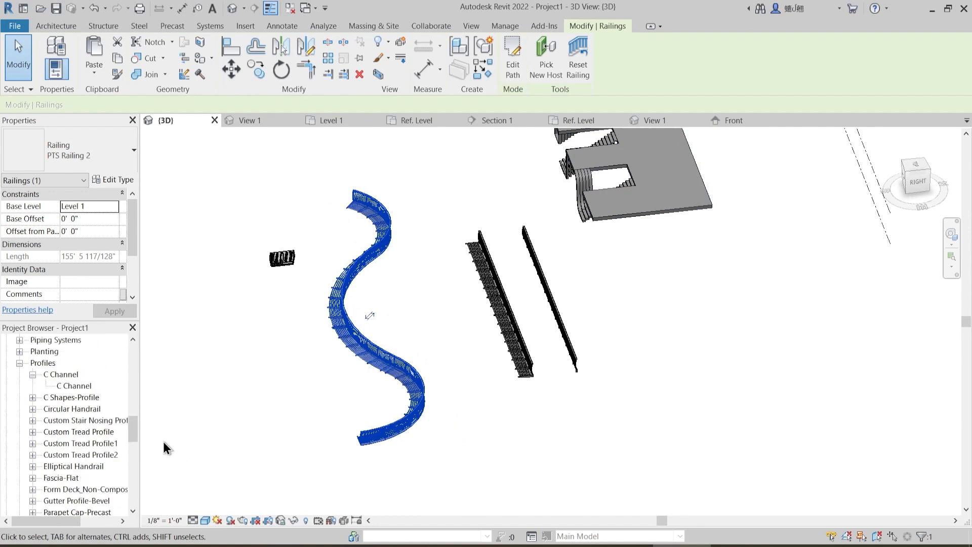
{"action": "left_click_drag", "start_coordinate": [135, 420], "coordinate": [134, 345]}
{"action": "double_click", "coordinate": [47, 362]}
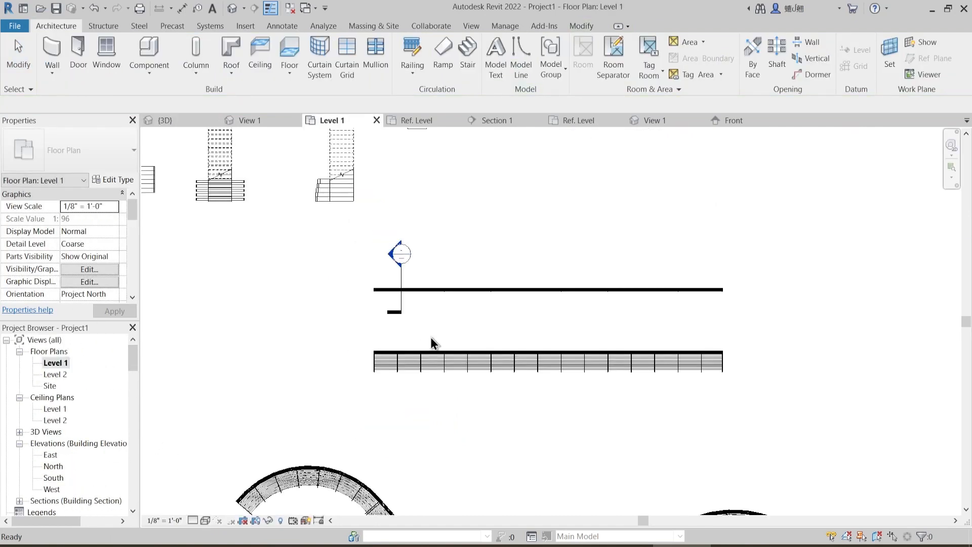
{"action": "scroll", "coordinate": [432, 391], "scroll_direction": "down", "scroll_amount": 4}
{"action": "middle_click_drag", "start_coordinate": [416, 417], "coordinate": [420, 375]}
{"action": "scroll", "coordinate": [509, 408], "scroll_direction": "up", "scroll_amount": 3}
{"action": "left_click", "coordinate": [509, 409]}
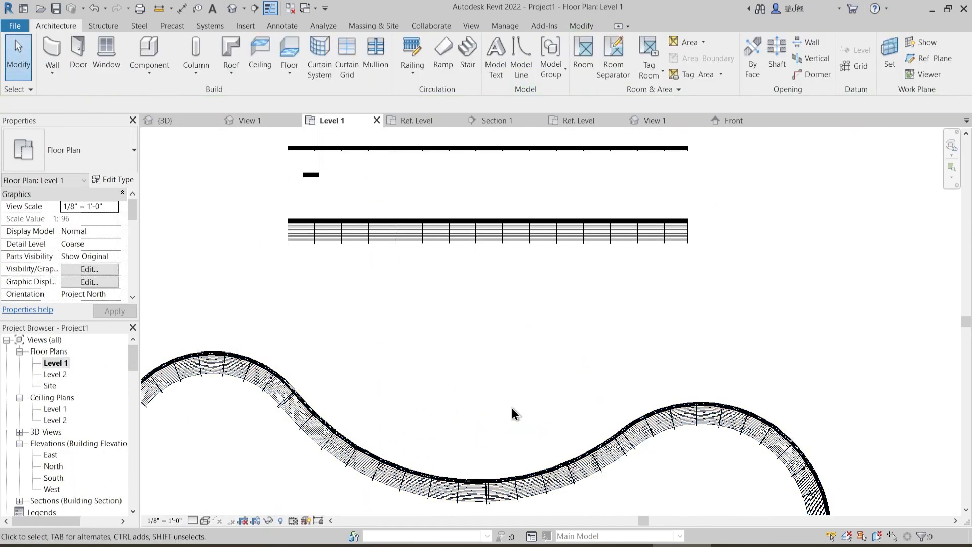
{"action": "middle_click_drag", "start_coordinate": [510, 408], "coordinate": [570, 379]}
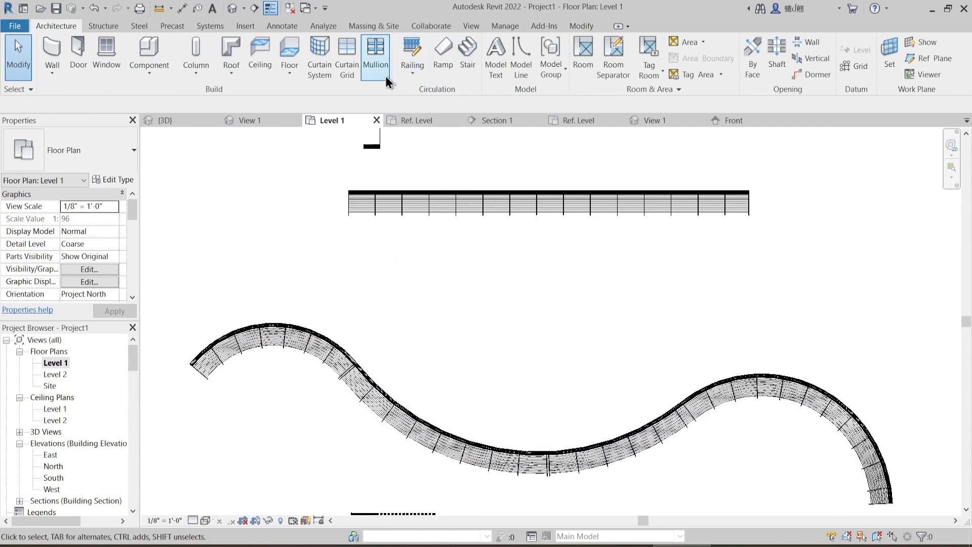
- Start an architectural floor of type Generic - 12" and pick the curved railing's outer edges along its full length as boundary lines
{"action": "left_click", "coordinate": [289, 69]}
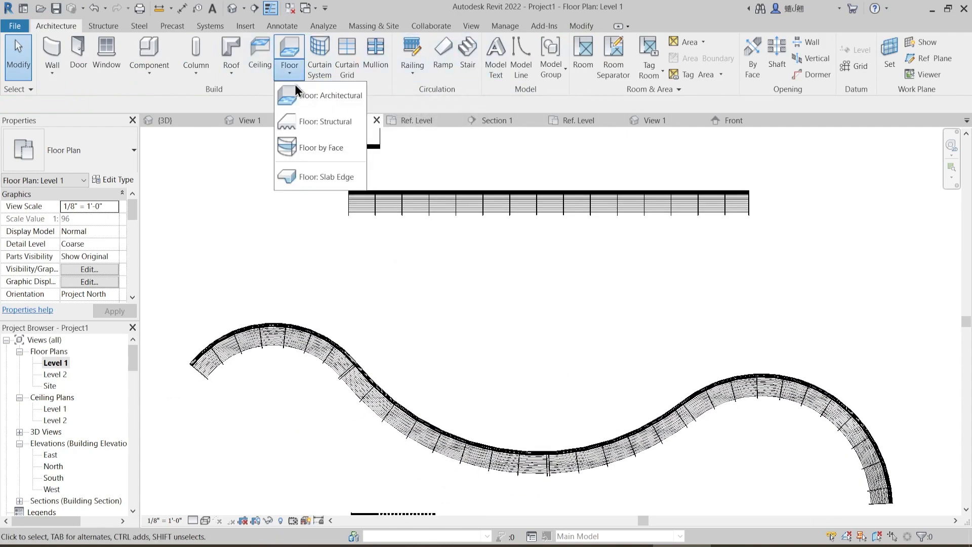
{"action": "left_click", "coordinate": [302, 95]}
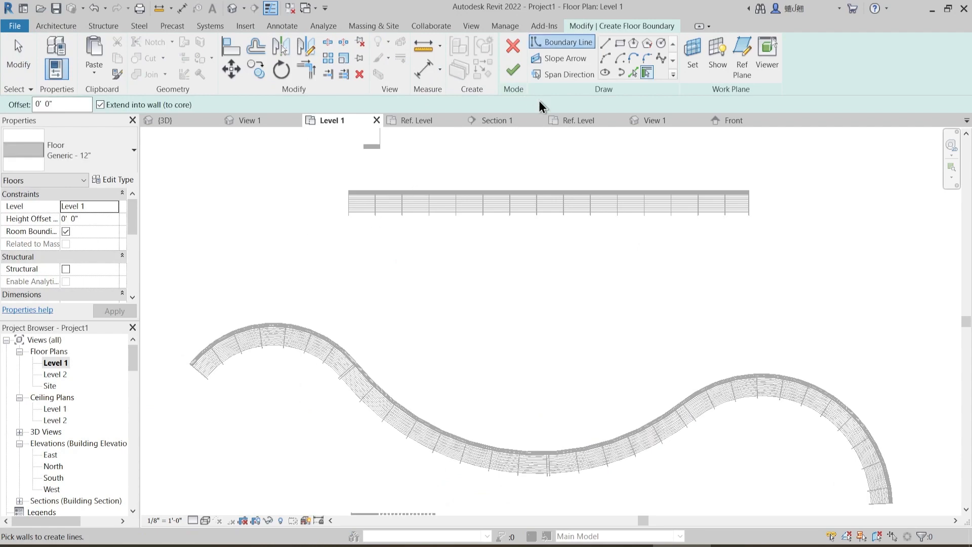
{"action": "left_click", "coordinate": [633, 74]}
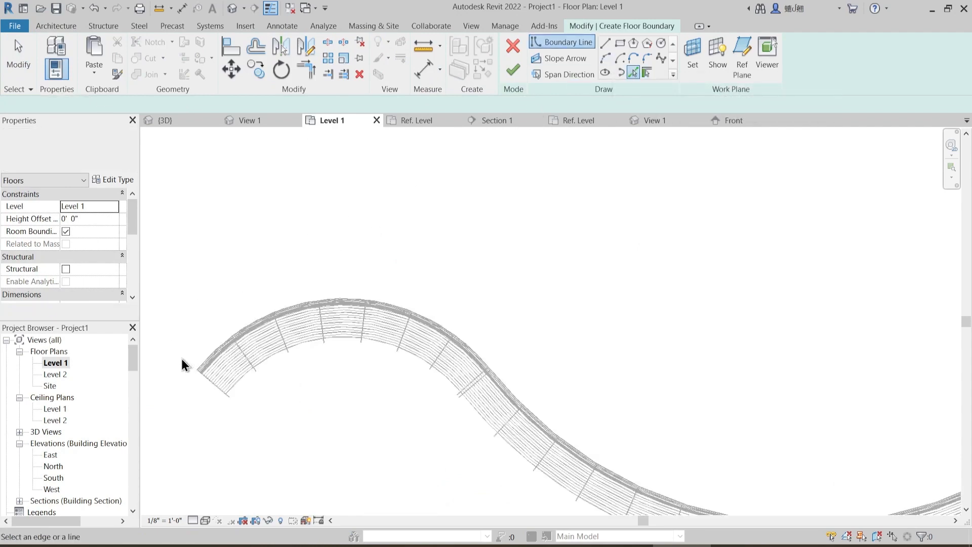
{"action": "scroll", "coordinate": [199, 364], "scroll_direction": "up", "scroll_amount": 5}
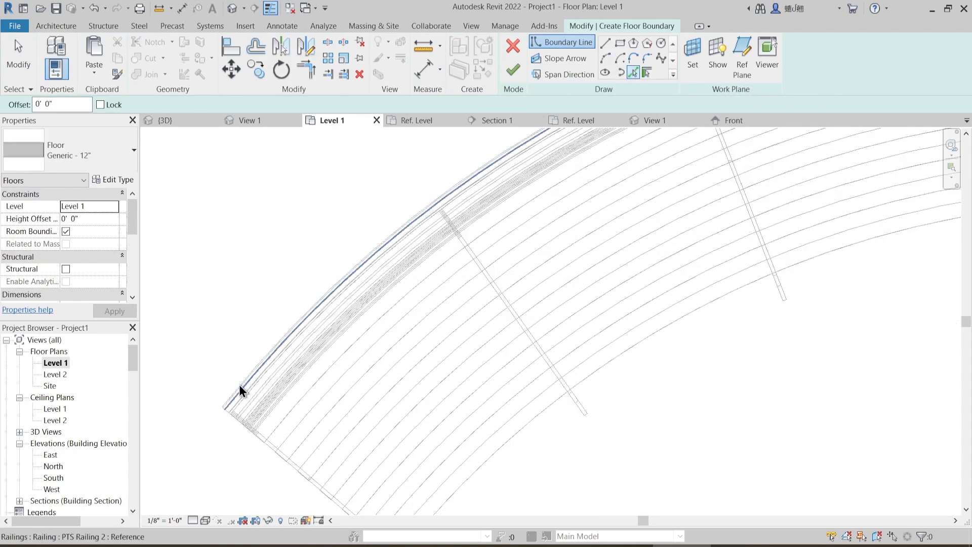
{"action": "left_click", "coordinate": [238, 382]}
{"action": "scroll", "coordinate": [199, 346], "scroll_direction": "down", "scroll_amount": 3}
{"action": "middle_click_drag", "start_coordinate": [538, 272], "coordinate": [199, 375]}
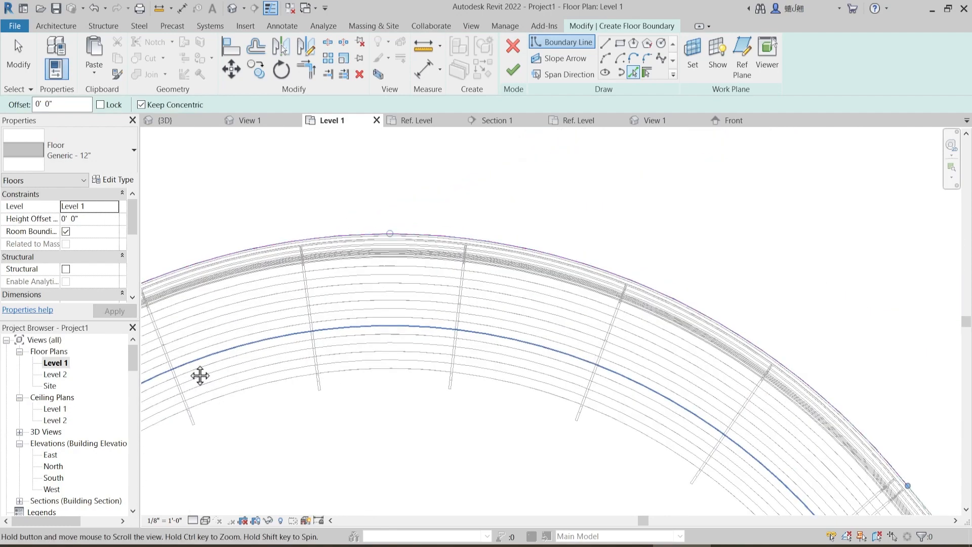
{"action": "scroll", "coordinate": [395, 236], "scroll_direction": "down", "scroll_amount": 3}
{"action": "middle_click_drag", "start_coordinate": [602, 406], "coordinate": [294, 299]}
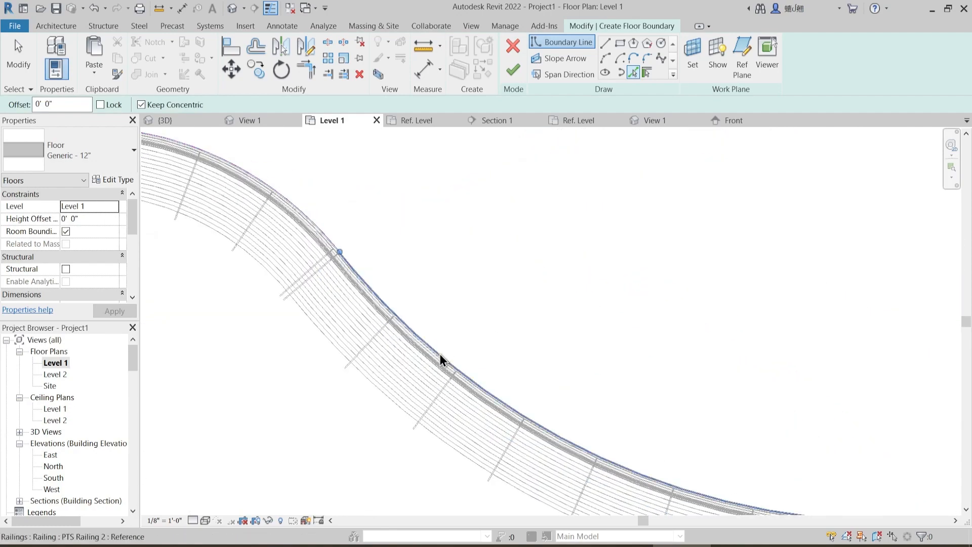
{"action": "left_click", "coordinate": [440, 354]}
{"action": "middle_click_drag", "start_coordinate": [928, 492], "coordinate": [337, 427]}
{"action": "left_click", "coordinate": [782, 250]}
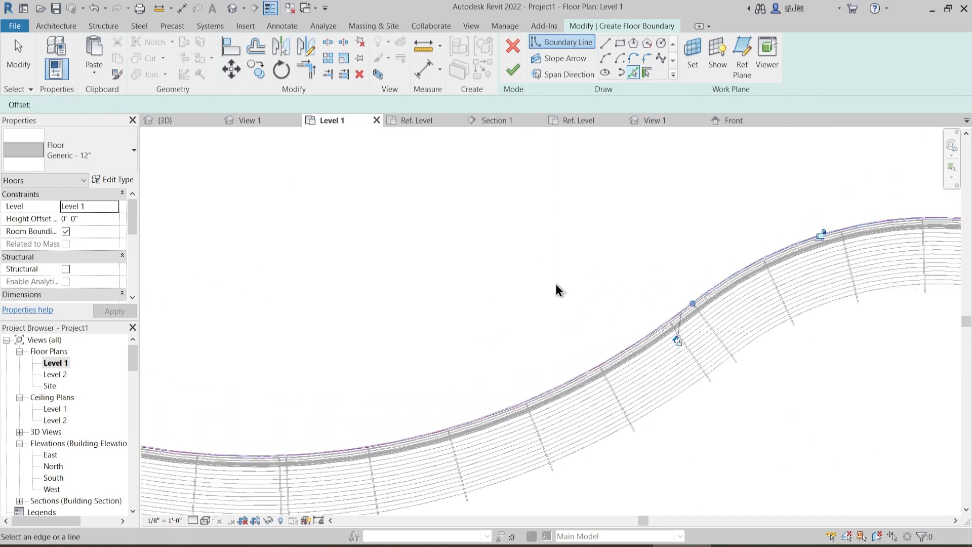
- Offset copies of the picked boundary arcs 4' 0" to the side of the railing opposite the sunshade blades
{"action": "scroll", "coordinate": [658, 275], "scroll_direction": "down", "scroll_amount": 3}
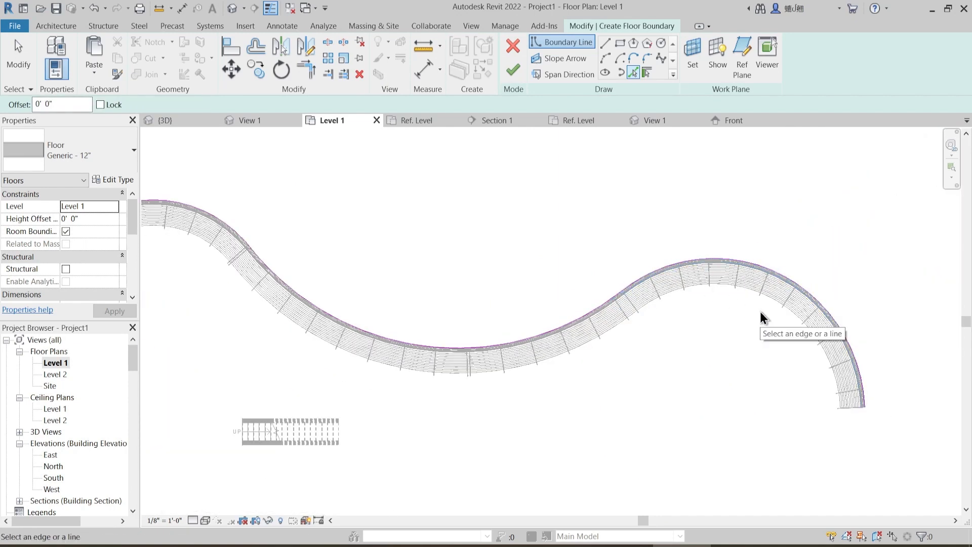
{"action": "key", "text": "o"}
{"action": "key", "text": "f"}
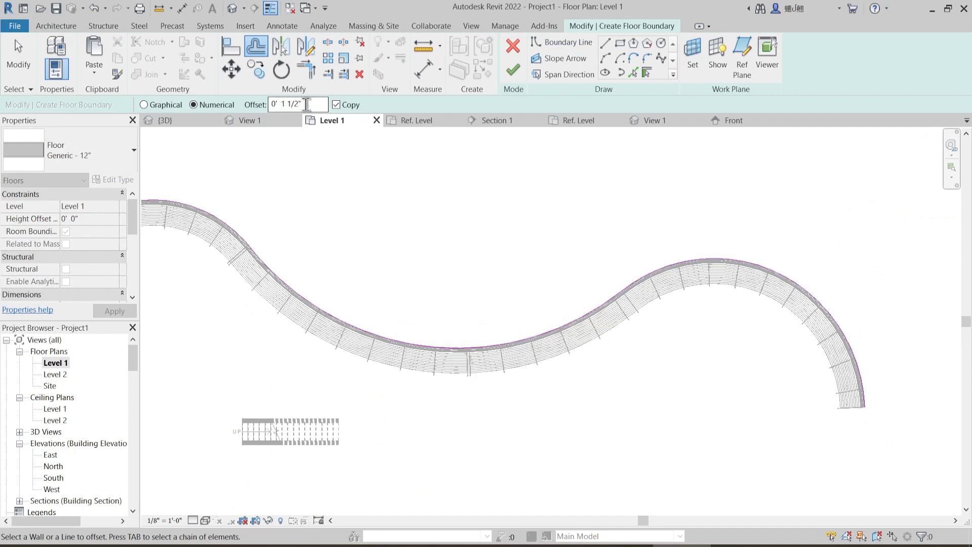
{"action": "left_click", "coordinate": [307, 105]}
{"action": "type", "text": "4"}
{"action": "key", "text": "Return"}
{"action": "left_click", "coordinate": [849, 342]}
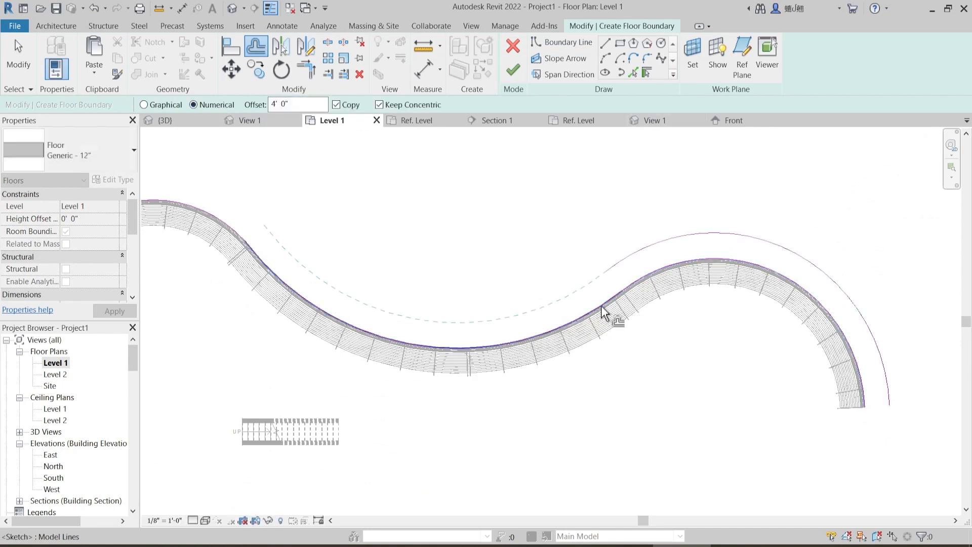
{"action": "scroll", "coordinate": [486, 296], "scroll_direction": "down", "scroll_amount": 1}
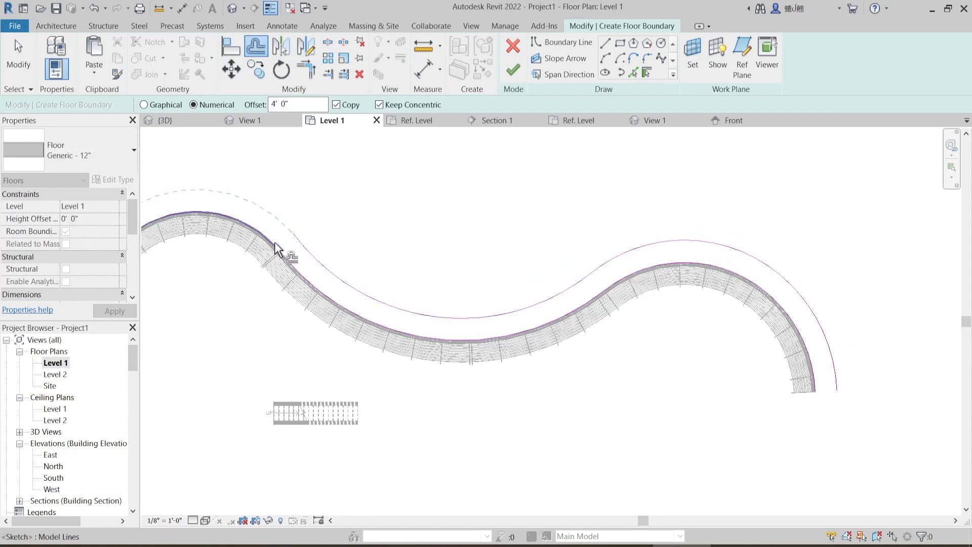
{"action": "middle_click_drag", "start_coordinate": [282, 256], "coordinate": [405, 249]}
{"action": "key", "text": "Escape"}
- Draw a straight boundary line joining the inner and outer arcs at the west end of the floor sketch
{"action": "scroll", "coordinate": [294, 260], "scroll_direction": "up", "scroll_amount": 2}
{"action": "key", "text": "l"}
{"action": "key", "text": "i"}
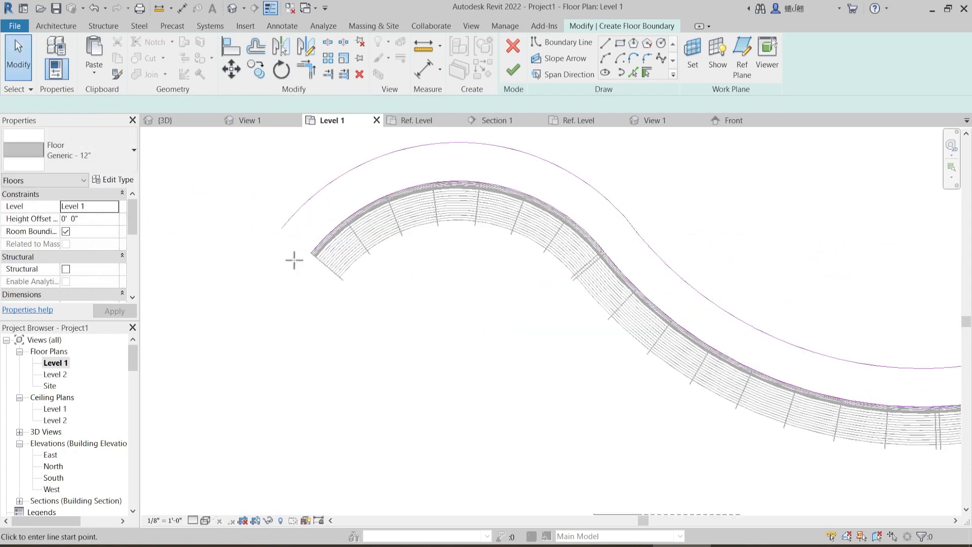
{"action": "left_click", "coordinate": [310, 253]}
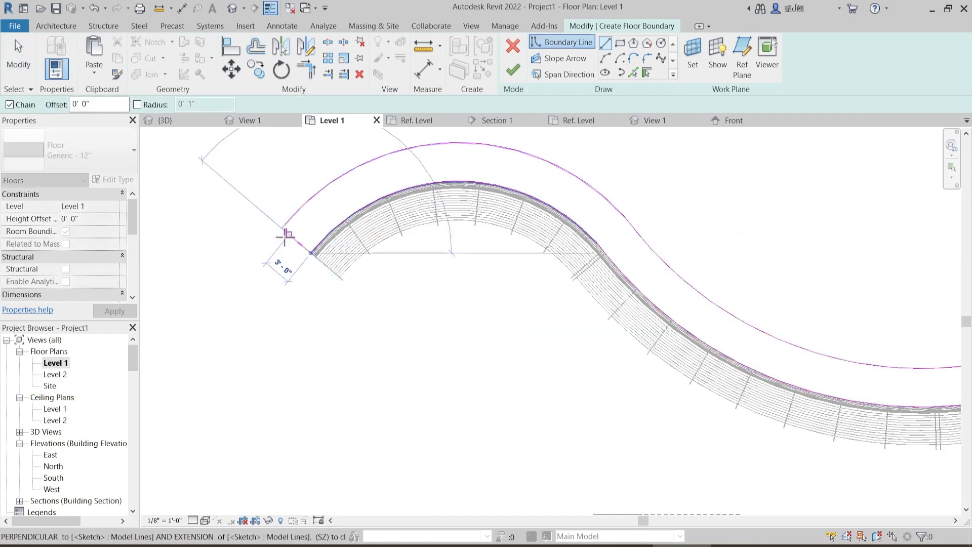
{"action": "left_click", "coordinate": [282, 231]}
{"action": "scroll", "coordinate": [303, 276], "scroll_direction": "down", "scroll_amount": 3}
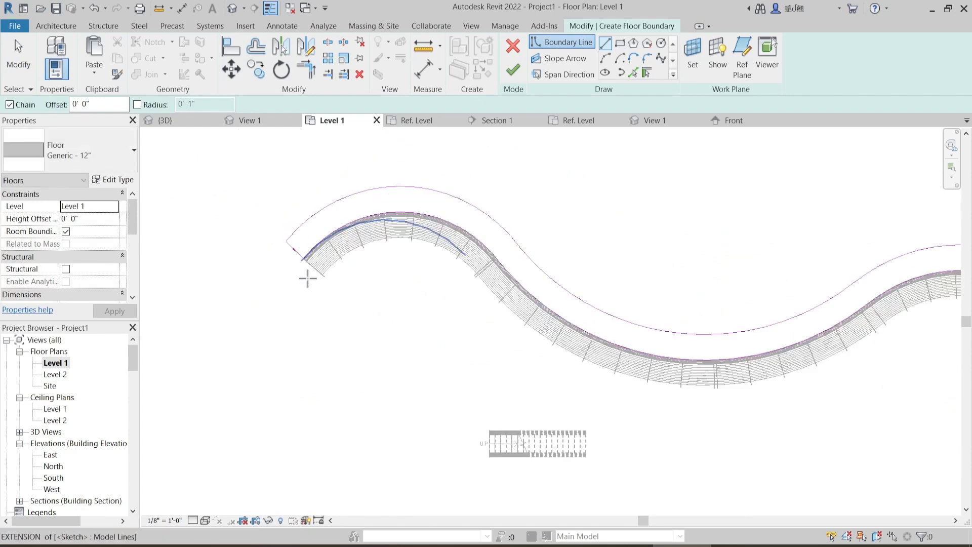
- Close the floor boundary with a straight line between the inner and outer arcs at the east end and finish the sketch
{"action": "middle_click_drag", "start_coordinate": [793, 391], "coordinate": [319, 355]}
{"action": "left_click", "coordinate": [535, 365]}
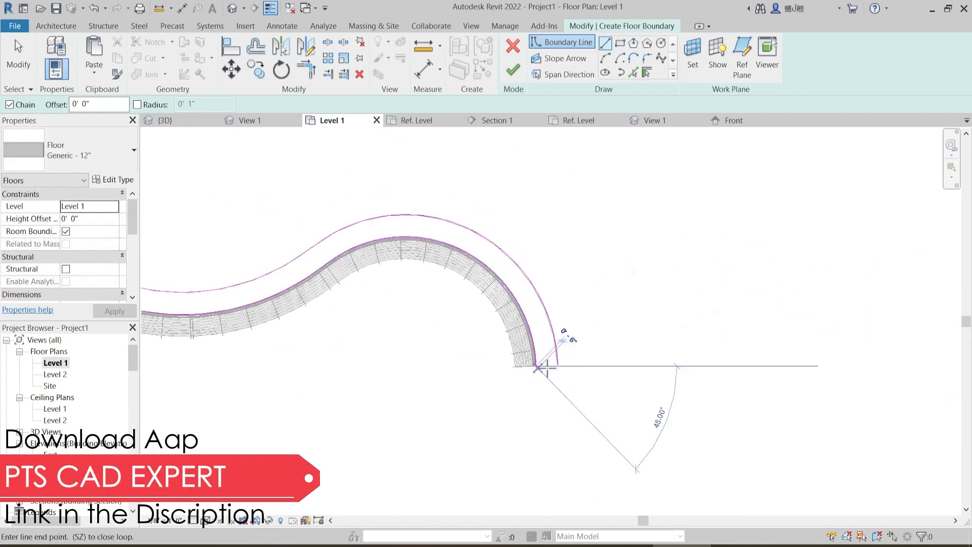
{"action": "left_click", "coordinate": [557, 364]}
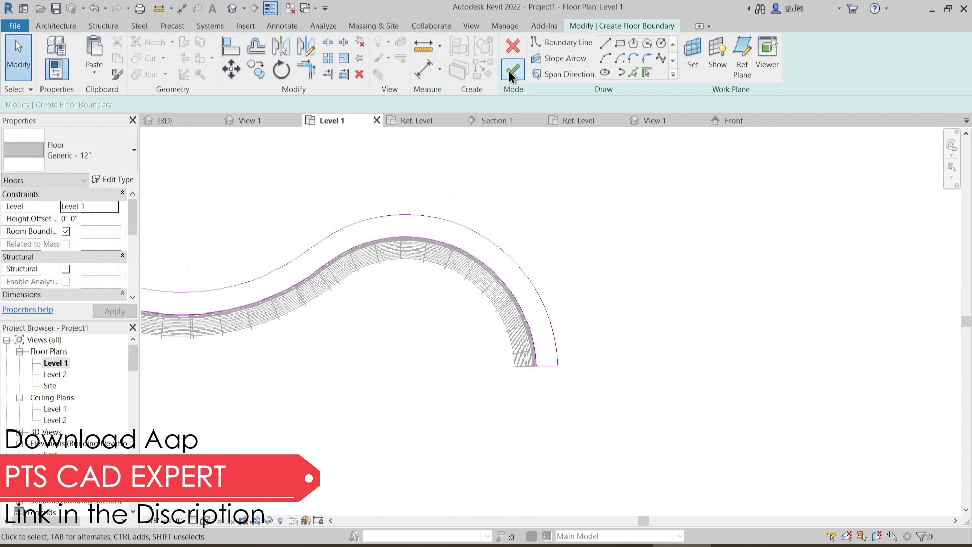
{"action": "left_click", "coordinate": [513, 69]}
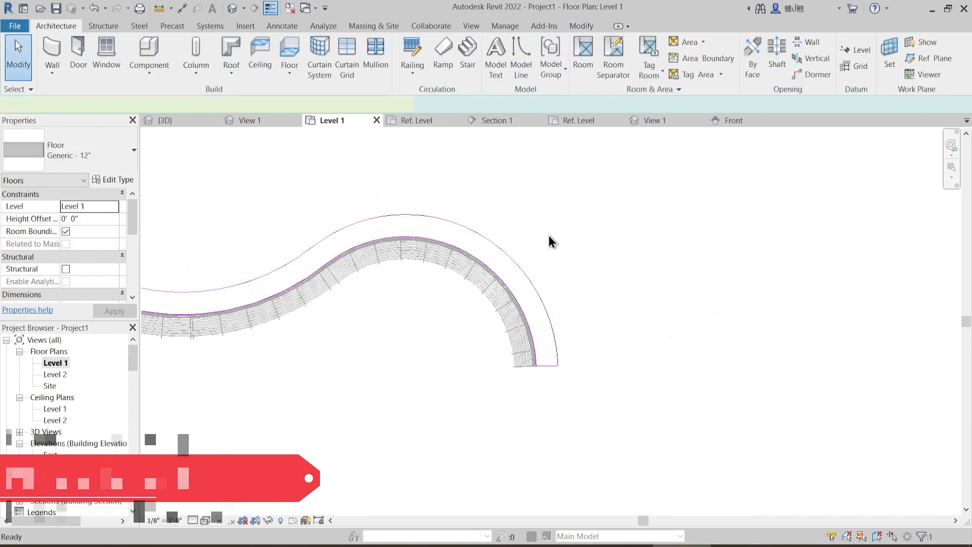
- Open the default 3D view and bring the east end of the curved railing and its new floor into close view
{"action": "left_click", "coordinate": [191, 124]}
{"action": "left_click", "coordinate": [433, 331]}
{"action": "middle_click_drag", "start_coordinate": [449, 400], "coordinate": [503, 401], "text": "shift"}
{"action": "scroll", "coordinate": [501, 401], "scroll_direction": "up", "scroll_amount": 5}
{"action": "middle_click_drag", "start_coordinate": [458, 376], "coordinate": [529, 382], "text": "shift"}
{"action": "middle_click_drag", "start_coordinate": [757, 306], "coordinate": [415, 428]}
{"action": "scroll", "coordinate": [383, 372], "scroll_direction": "up", "scroll_amount": 3}
- Set the structure layer thickness of the curved floor's Generic - 12" type to 6"
{"action": "left_click", "coordinate": [451, 380]}
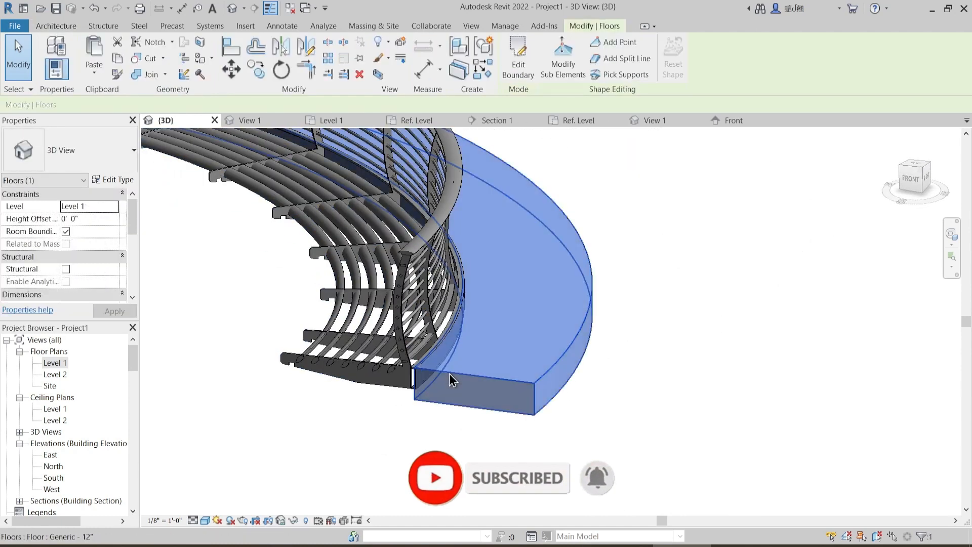
{"action": "middle_click_drag", "start_coordinate": [451, 380], "coordinate": [610, 288]}
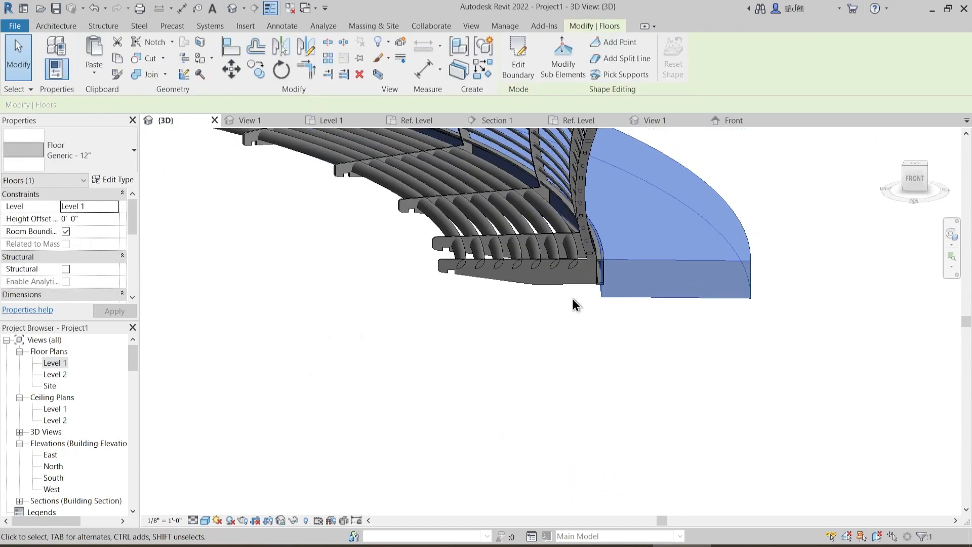
{"action": "left_click", "coordinate": [112, 180]}
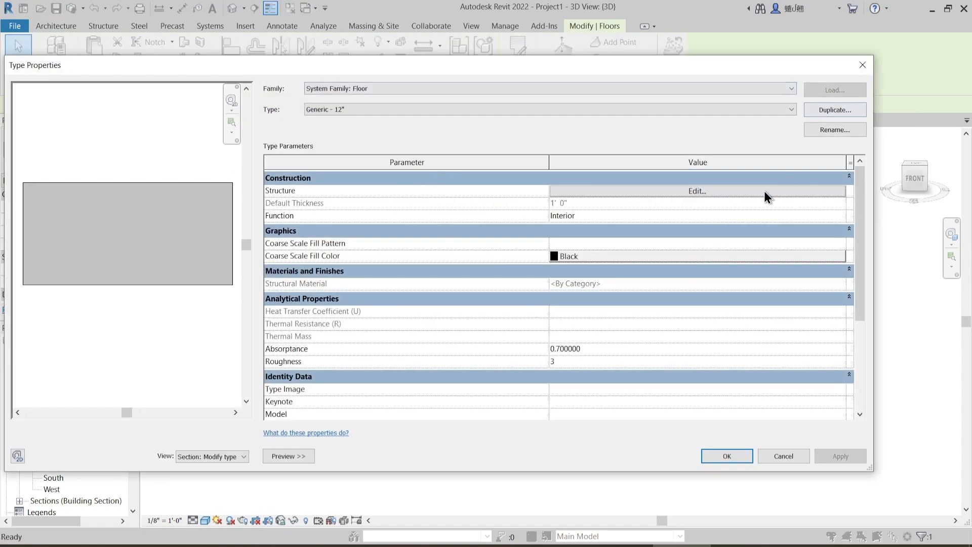
{"action": "left_click", "coordinate": [764, 190]}
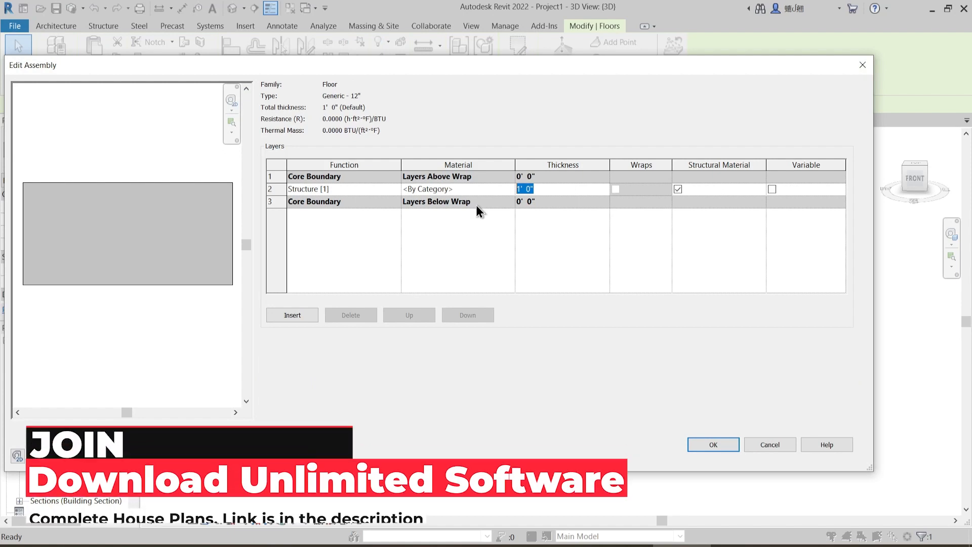
{"action": "type", "text": "6"}
{"action": "key", "text": "Tab"}
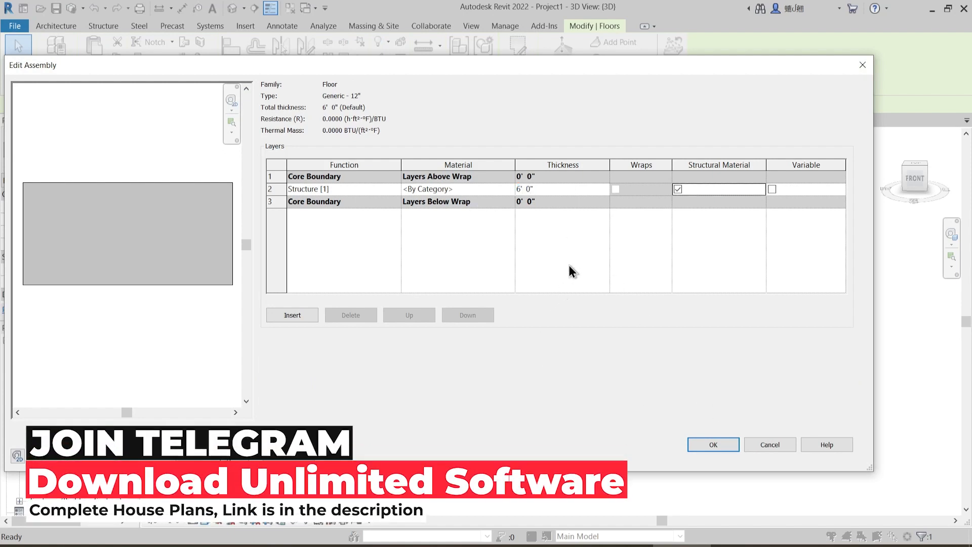
{"action": "left_click", "coordinate": [549, 189]}
{"action": "type", "text": "6"}
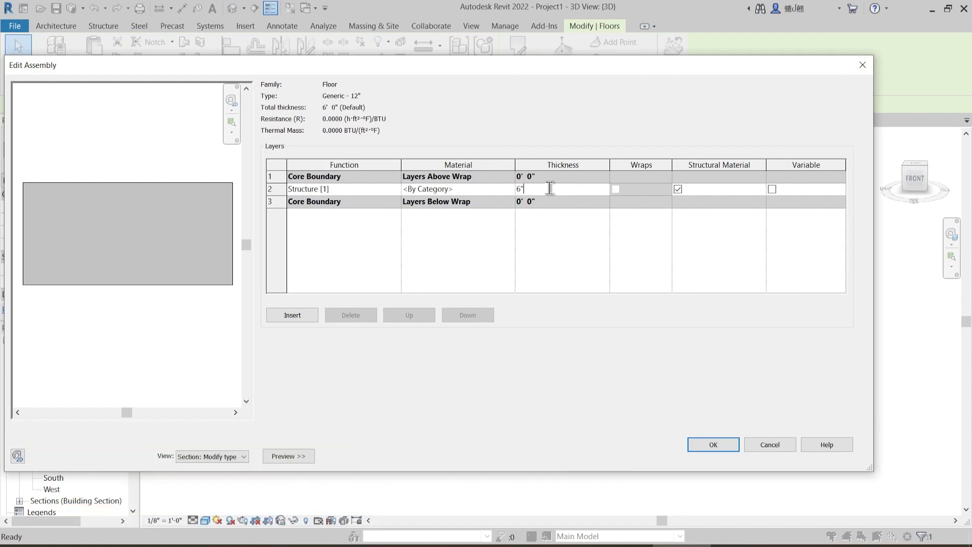
{"action": "left_click", "coordinate": [705, 445]}
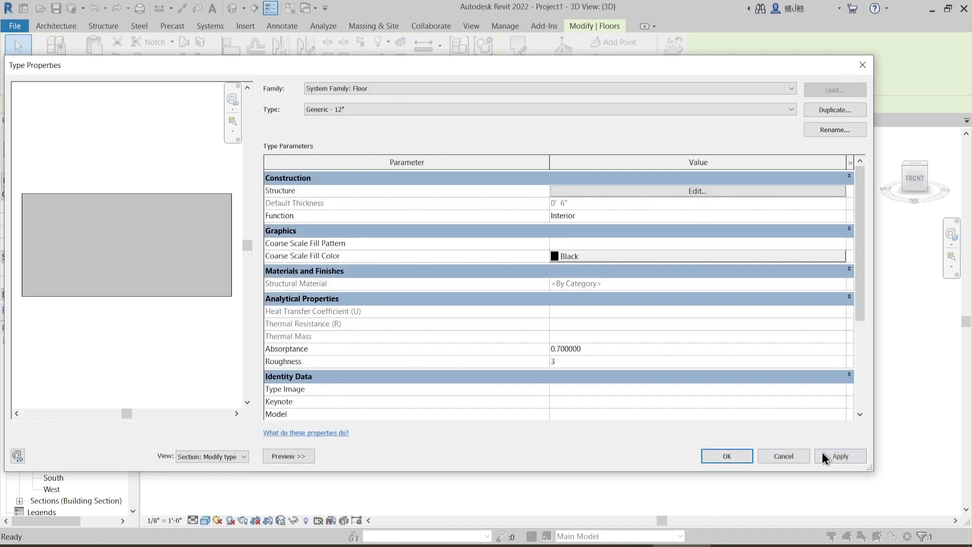
{"action": "left_click", "coordinate": [727, 456]}
{"action": "left_click", "coordinate": [584, 368]}
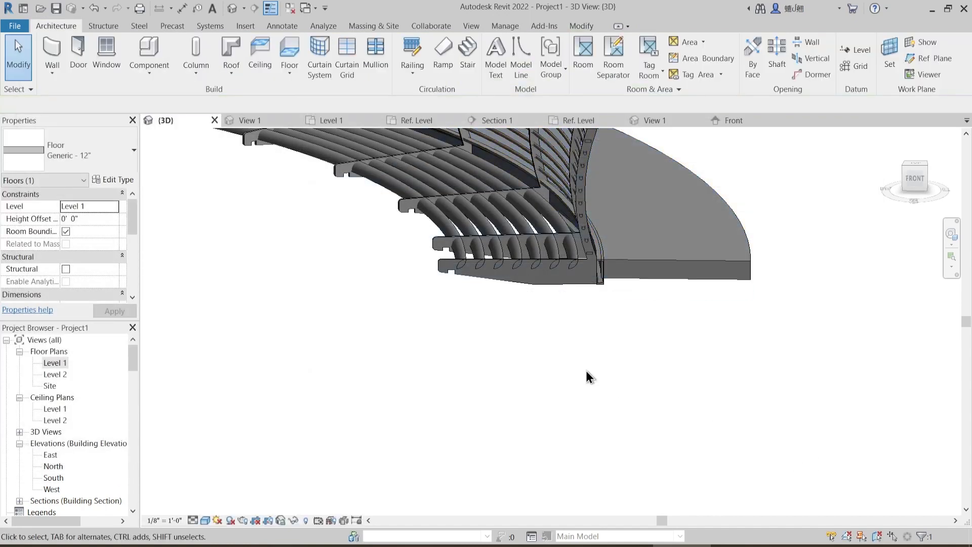
- Examine how the thinner floor meets the curved railing and its sunshade blades, up close and along the whole curve
{"action": "scroll", "coordinate": [591, 387], "scroll_direction": "down", "scroll_amount": 6}
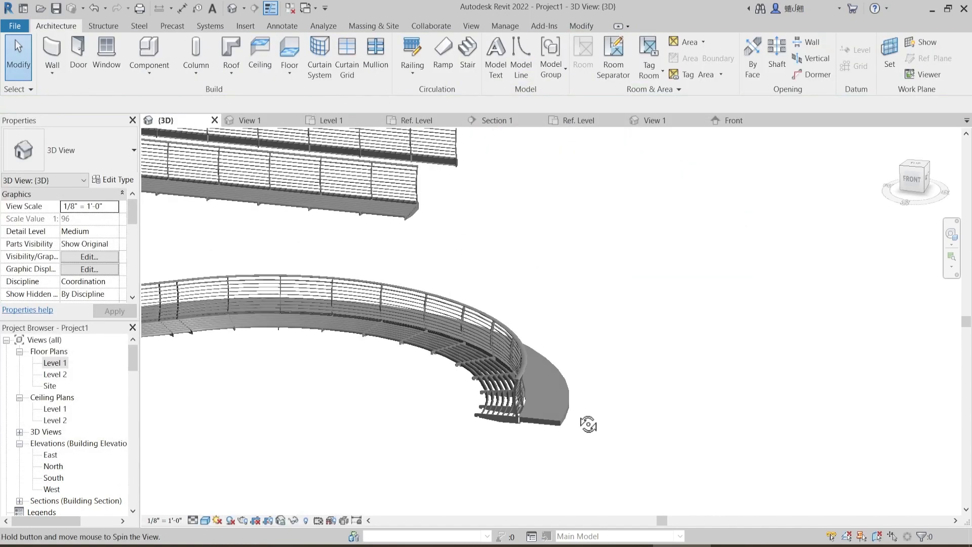
{"action": "left_click", "coordinate": [533, 414]}
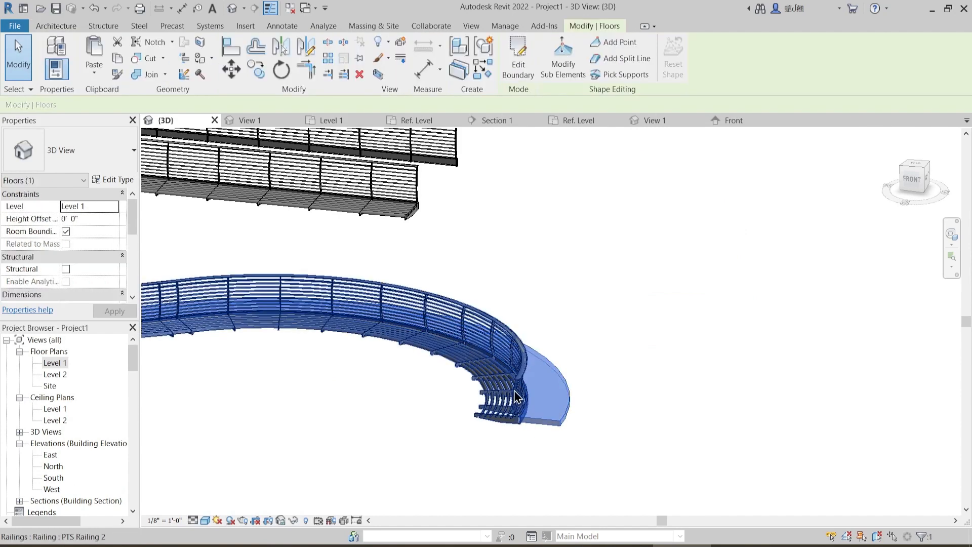
{"action": "scroll", "coordinate": [519, 403], "scroll_direction": "up", "scroll_amount": 3}
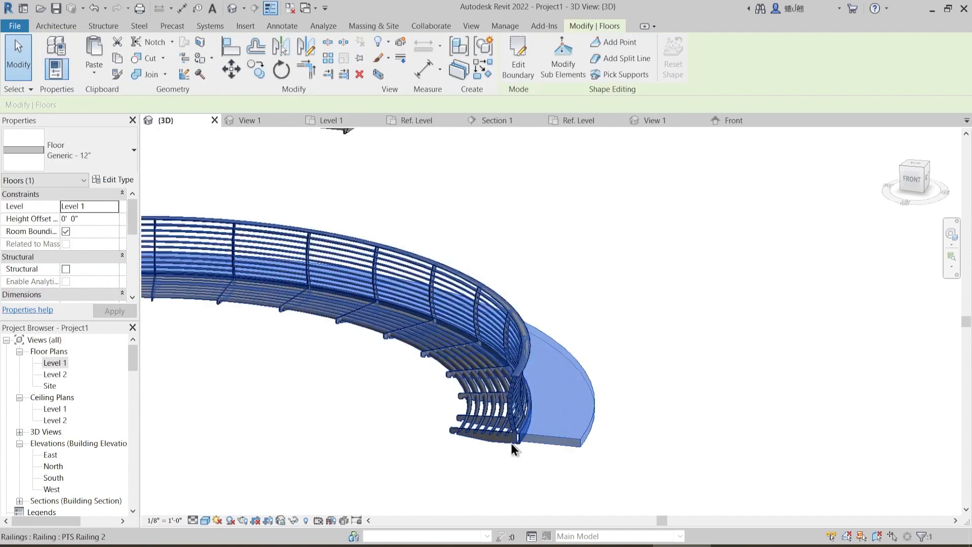
{"action": "scroll", "coordinate": [502, 411], "scroll_direction": "up", "scroll_amount": 3}
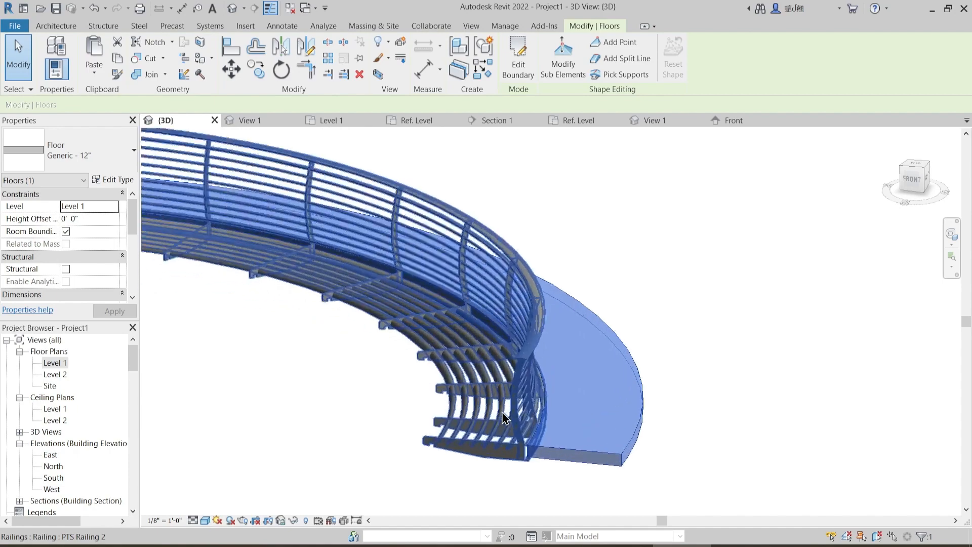
{"action": "scroll", "coordinate": [496, 404], "scroll_direction": "down", "scroll_amount": 8}
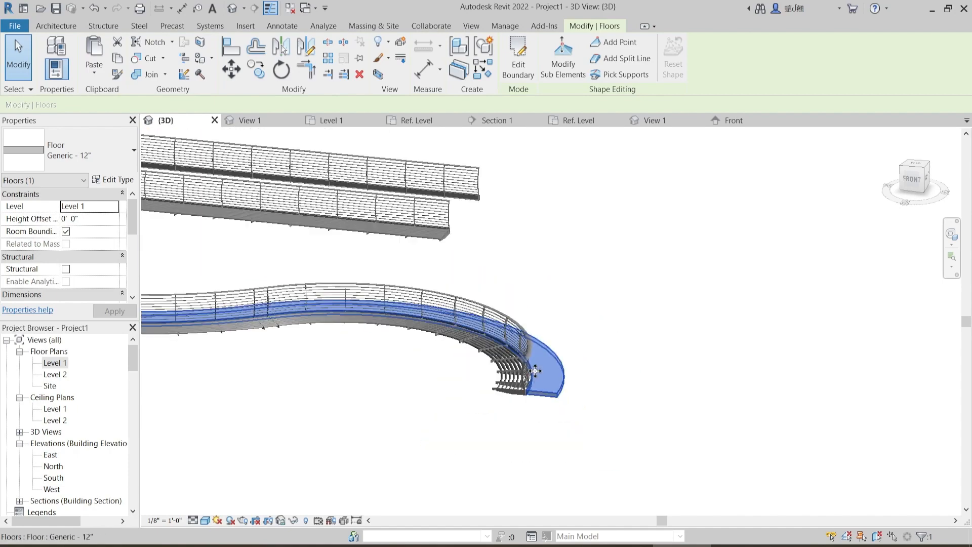
{"action": "middle_click_drag", "start_coordinate": [472, 390], "coordinate": [466, 369], "text": "shift"}
{"action": "left_click", "coordinate": [439, 363]}
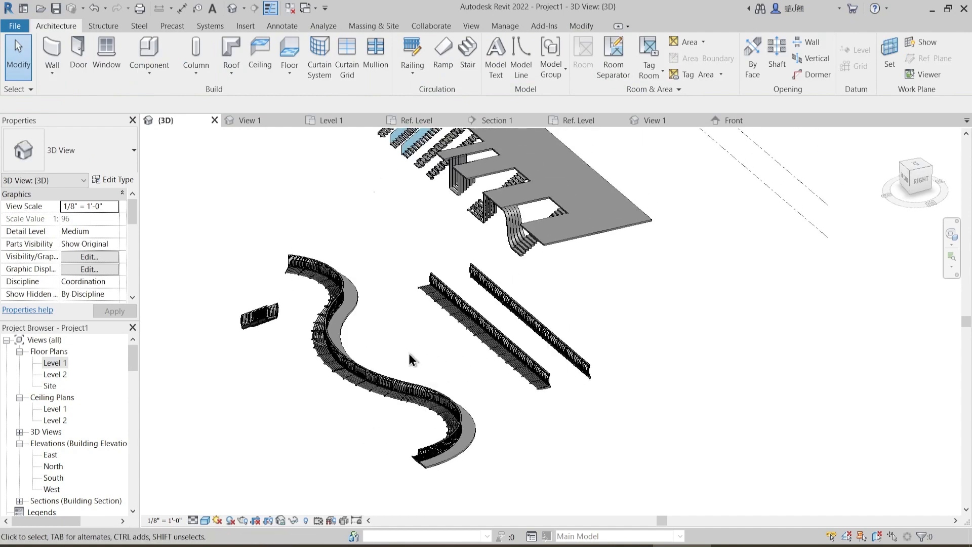
{"action": "middle_click_drag", "start_coordinate": [407, 351], "coordinate": [417, 312]}
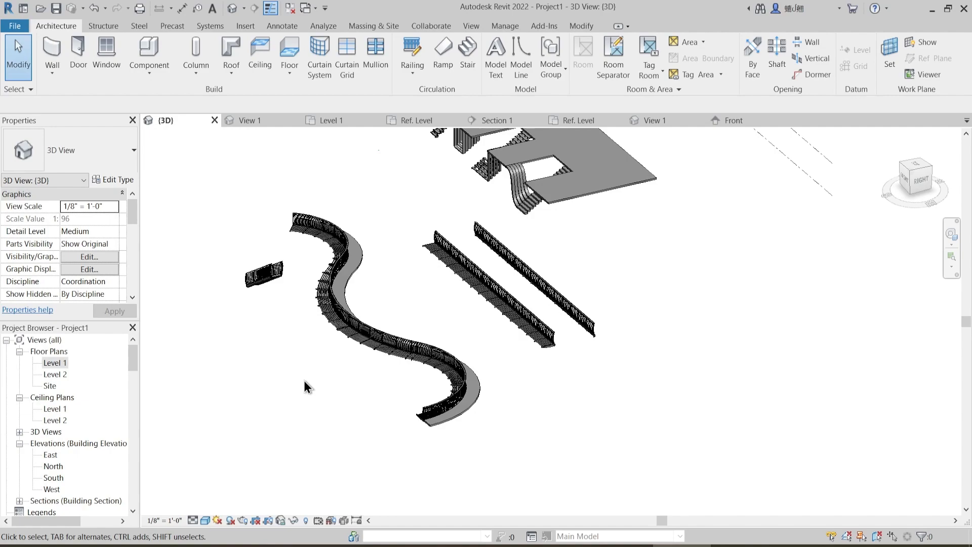
{"action": "middle_click_drag", "start_coordinate": [304, 381], "coordinate": [360, 390], "text": "shift"}
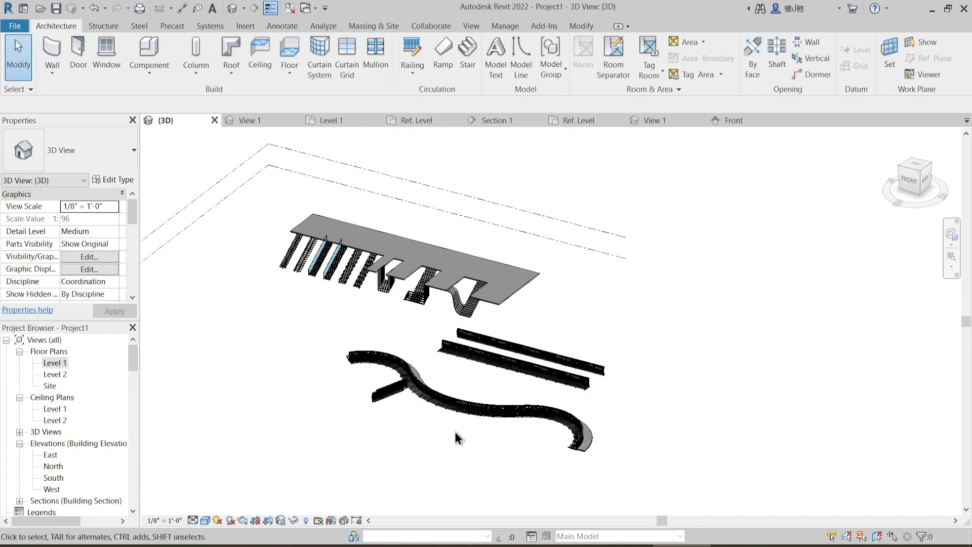
- Review the finished railings and the row of staircases hanging from the large floor slab in 3D
{"action": "scroll", "coordinate": [425, 339], "scroll_direction": "up", "scroll_amount": 5}
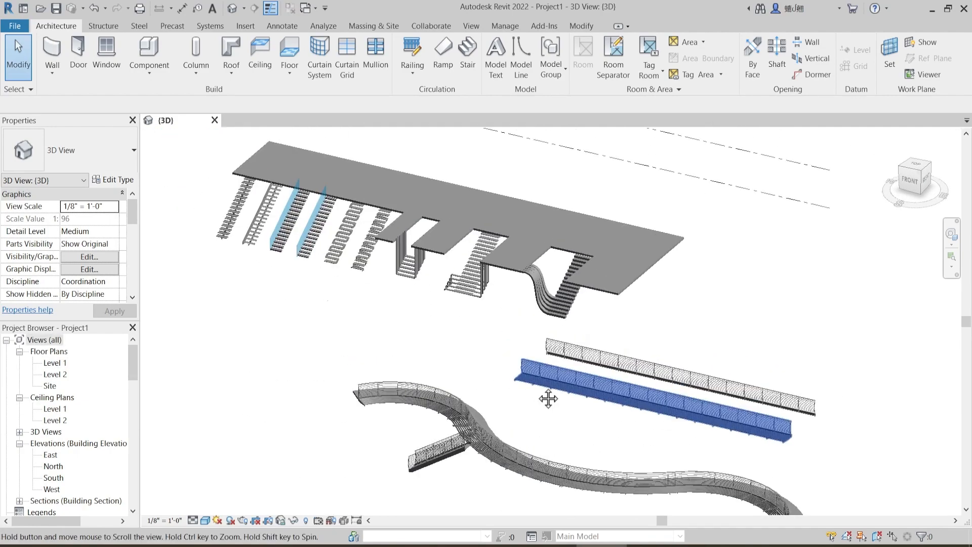
{"action": "middle_click_drag", "start_coordinate": [534, 360], "coordinate": [564, 355]}
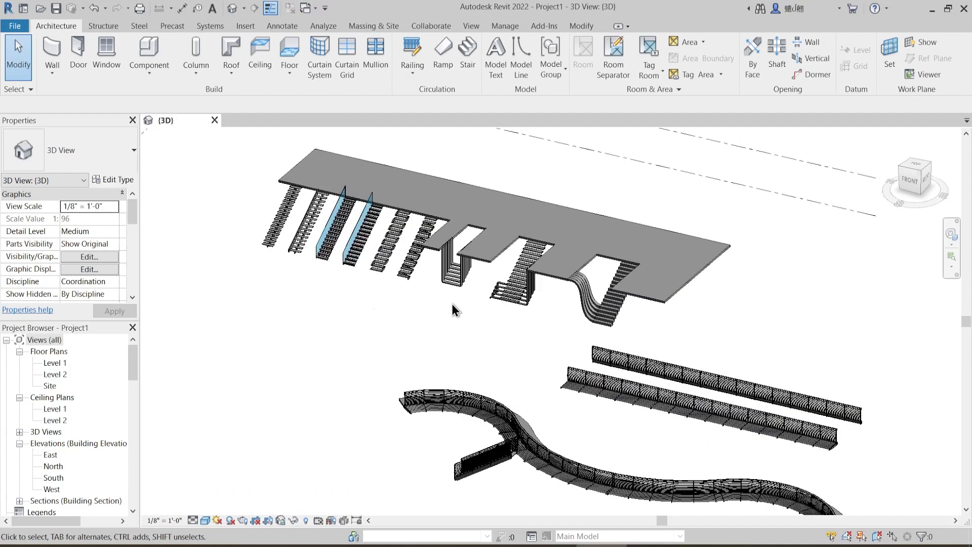
{"action": "scroll", "coordinate": [410, 307], "scroll_direction": "up", "scroll_amount": 3}
{"action": "middle_click_drag", "start_coordinate": [483, 366], "coordinate": [441, 349]}
{"action": "scroll", "coordinate": [363, 273], "scroll_direction": "up", "scroll_amount": 3}
{"action": "scroll", "coordinate": [363, 273], "scroll_direction": "up", "scroll_amount": 4}
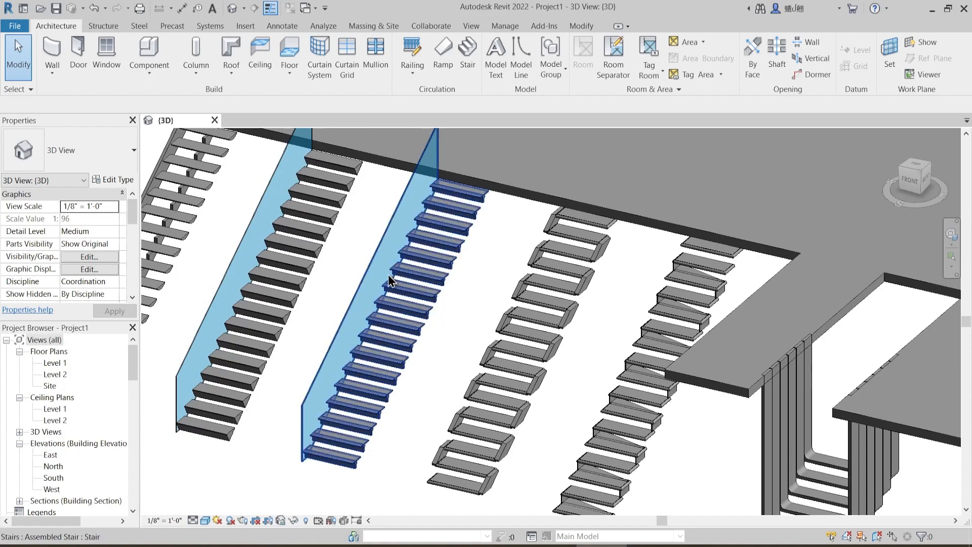
{"action": "scroll", "coordinate": [394, 298], "scroll_direction": "down", "scroll_amount": 3}
{"action": "mouse_move", "coordinate": [397, 319]}
{"action": "middle_mouse_down", "text": "shift"}
{"action": "mouse_move", "coordinate": [388, 319]}
{"action": "mouse_move", "coordinate": [391, 304]}
{"action": "mouse_move", "coordinate": [414, 320]}
{"action": "middle_mouse_up", "text": "shift"}
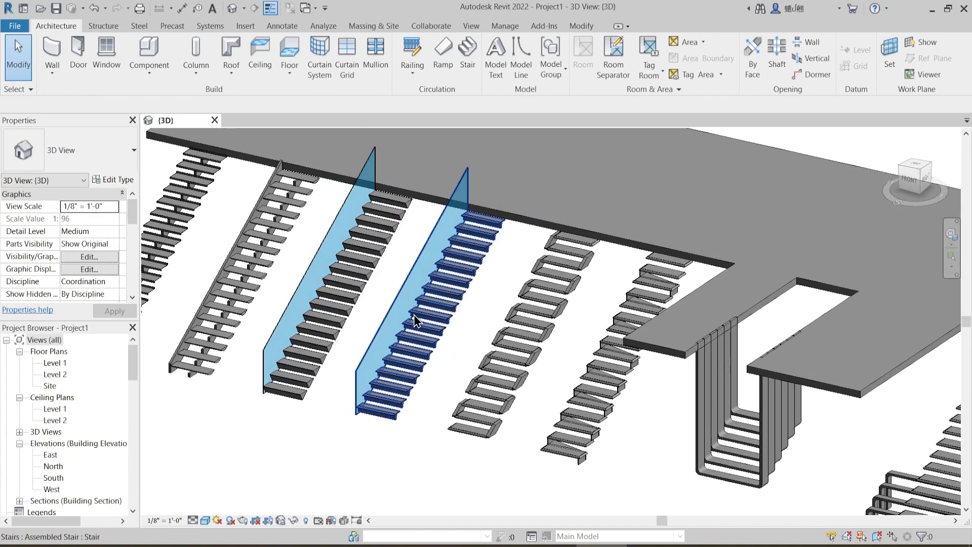
- Inspect the PTS Stairs 3 type properties and the material and dimensions of its left support type, Stringer - 0.5" Width
{"action": "scroll", "coordinate": [414, 320], "scroll_direction": "up", "scroll_amount": 2}
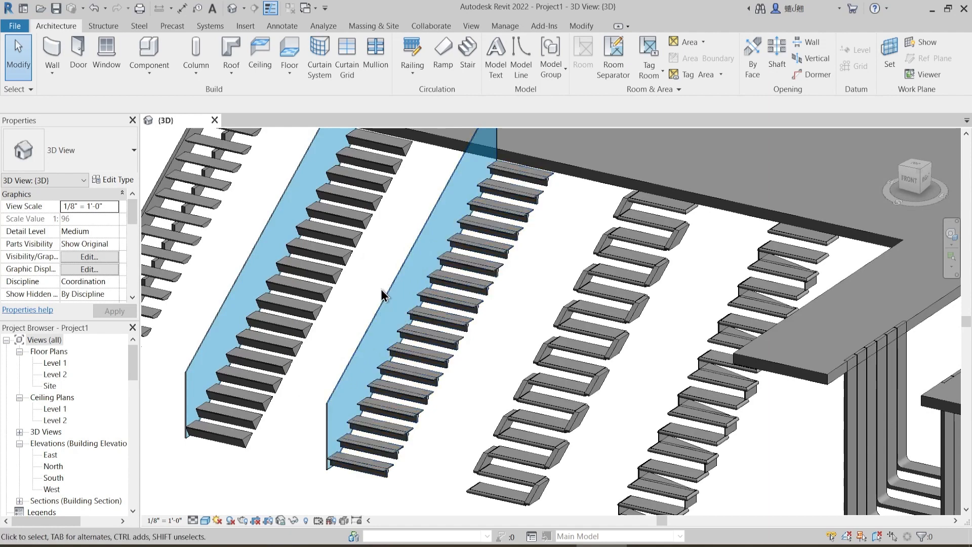
{"action": "left_click", "coordinate": [452, 343]}
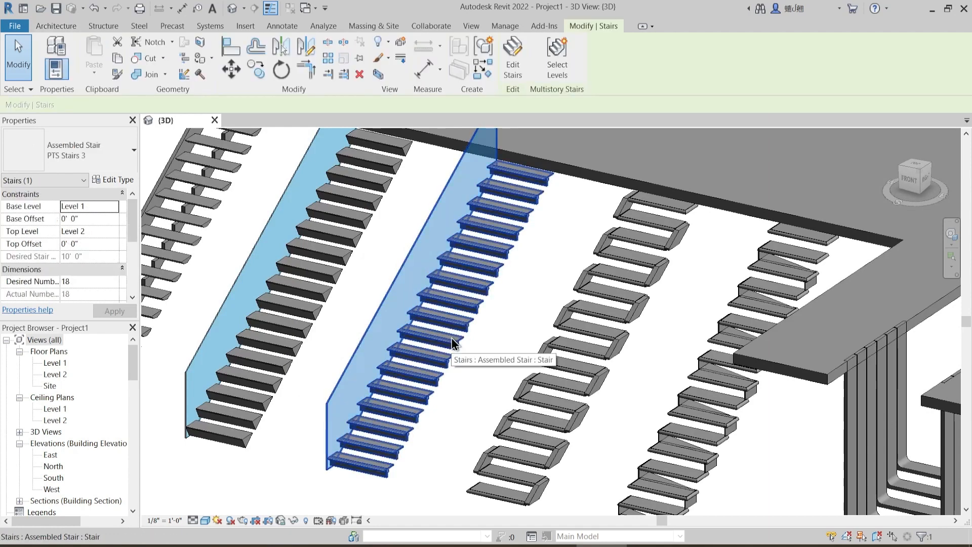
{"action": "left_click", "coordinate": [113, 180]}
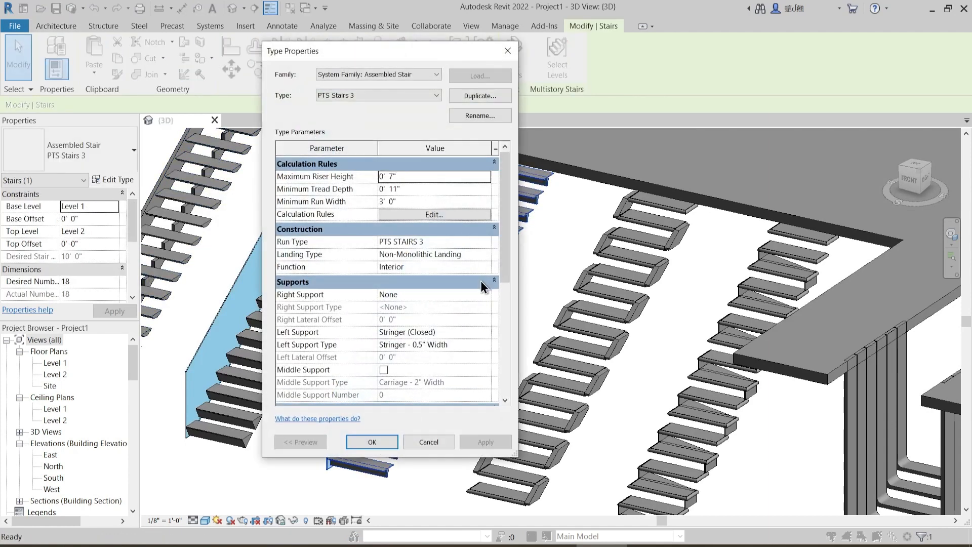
{"action": "left_click_drag", "start_coordinate": [506, 245], "coordinate": [505, 290]}
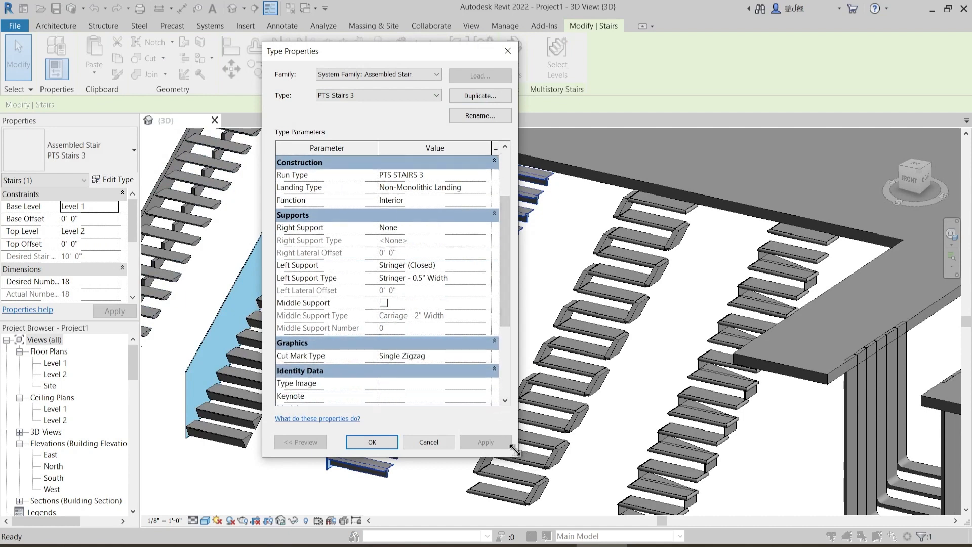
{"action": "left_click_drag", "start_coordinate": [515, 453], "coordinate": [649, 472]}
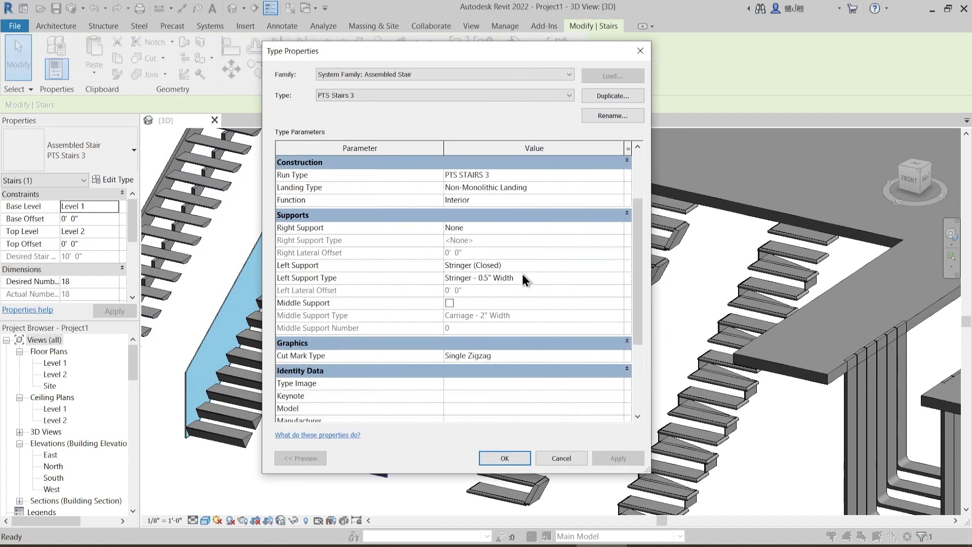
{"action": "left_click", "coordinate": [612, 278]}
{"action": "left_click", "coordinate": [617, 278]}
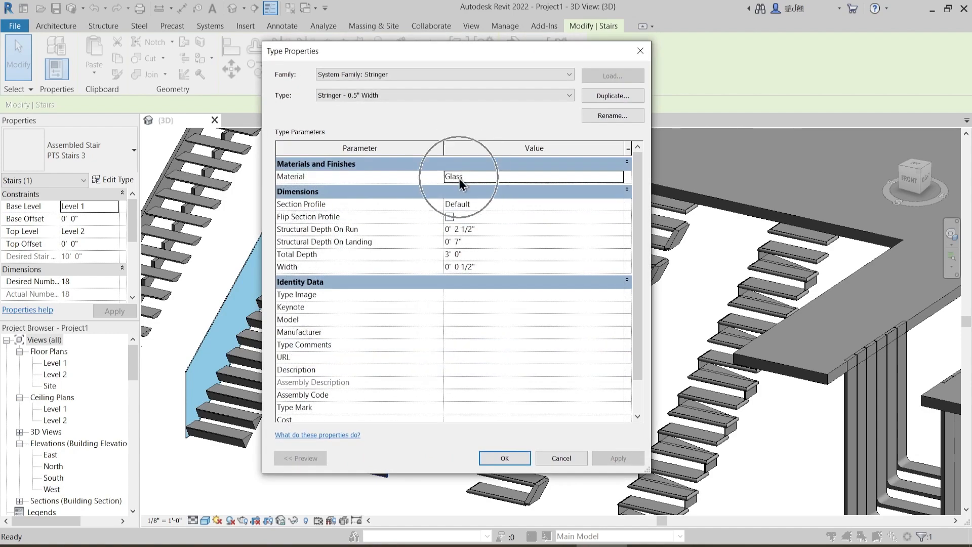
{"action": "key", "text": "Return"}
{"action": "key", "text": "Escape"}
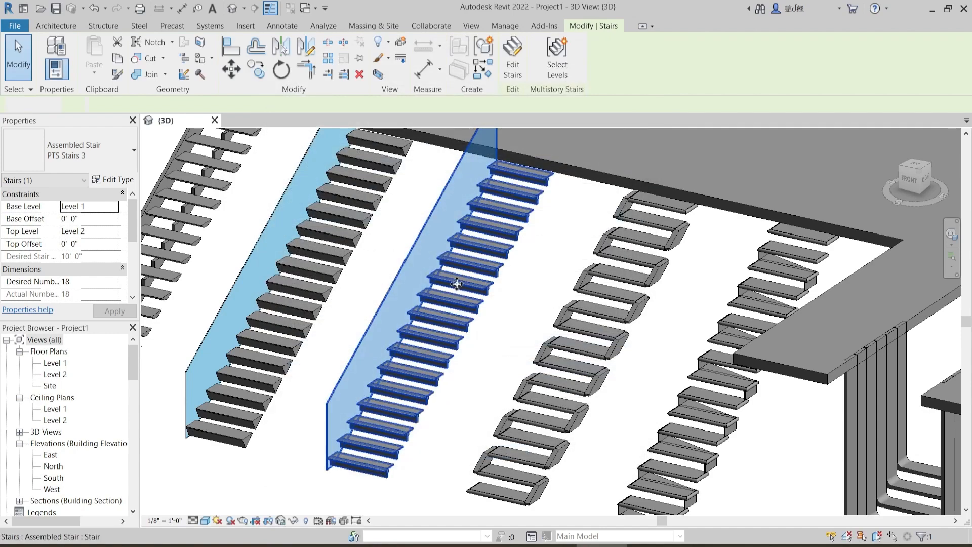
{"action": "key", "text": "Escape"}
- Examine the two staircases with full-height glass stringers and compare them with the neighbouring stairs along the slab
{"action": "middle_click_drag", "start_coordinate": [396, 332], "coordinate": [410, 356]}
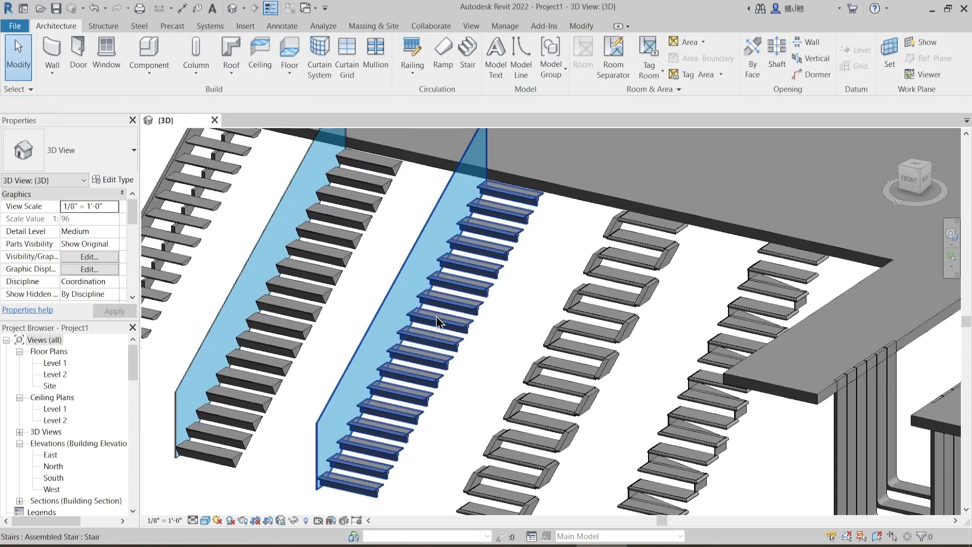
{"action": "middle_click_drag", "start_coordinate": [446, 308], "coordinate": [435, 336]}
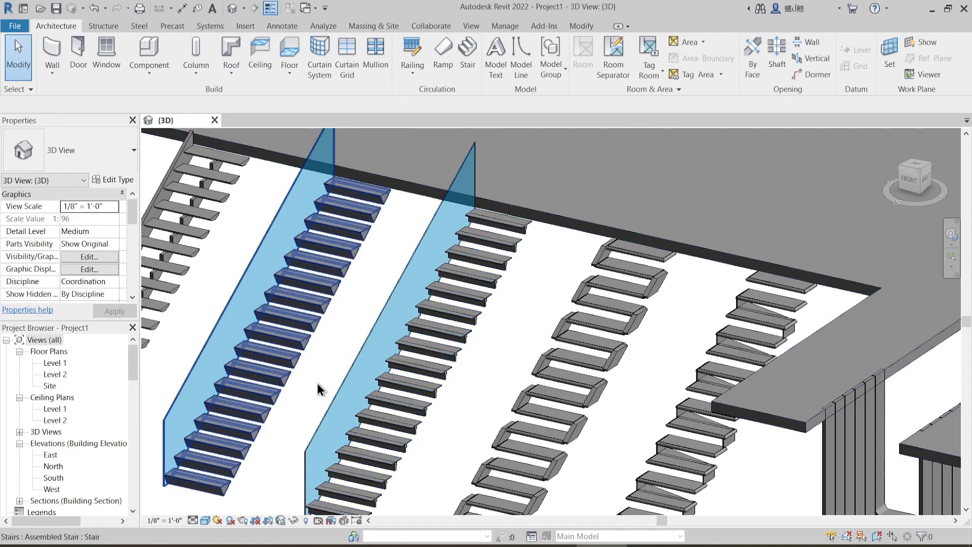
{"action": "middle_click_drag", "start_coordinate": [378, 383], "coordinate": [379, 340]}
{"action": "scroll", "coordinate": [385, 339], "scroll_direction": "down", "scroll_amount": 1}
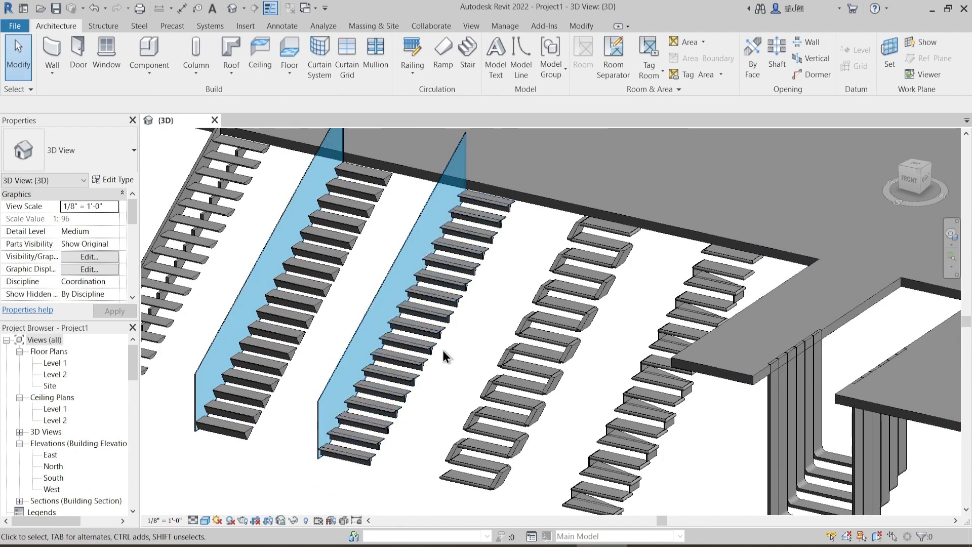
{"action": "middle_click_drag", "start_coordinate": [469, 386], "coordinate": [439, 360]}
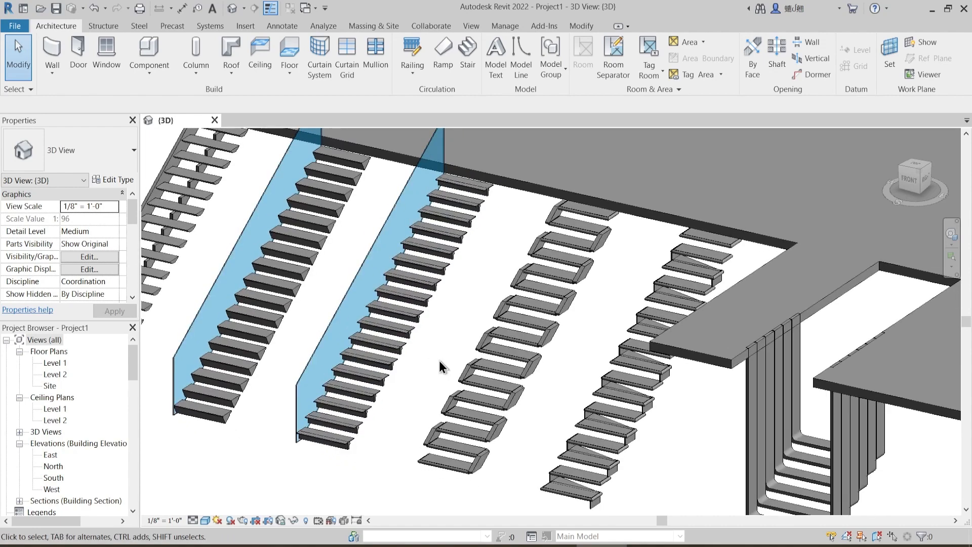
{"action": "scroll", "coordinate": [435, 375], "scroll_direction": "down", "scroll_amount": 5}
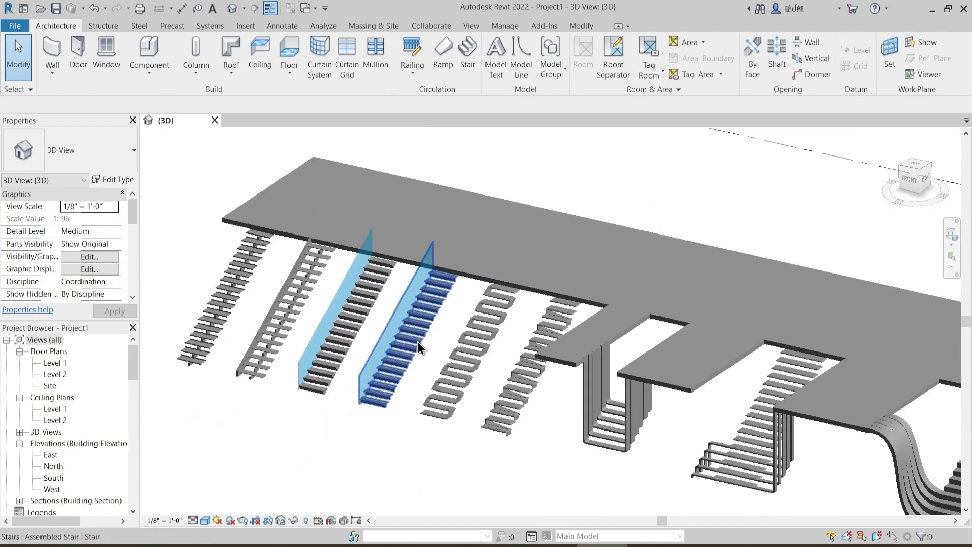
{"action": "middle_click_drag", "start_coordinate": [471, 407], "coordinate": [430, 318]}
{"action": "scroll", "coordinate": [343, 226], "scroll_direction": "up", "scroll_amount": 4}
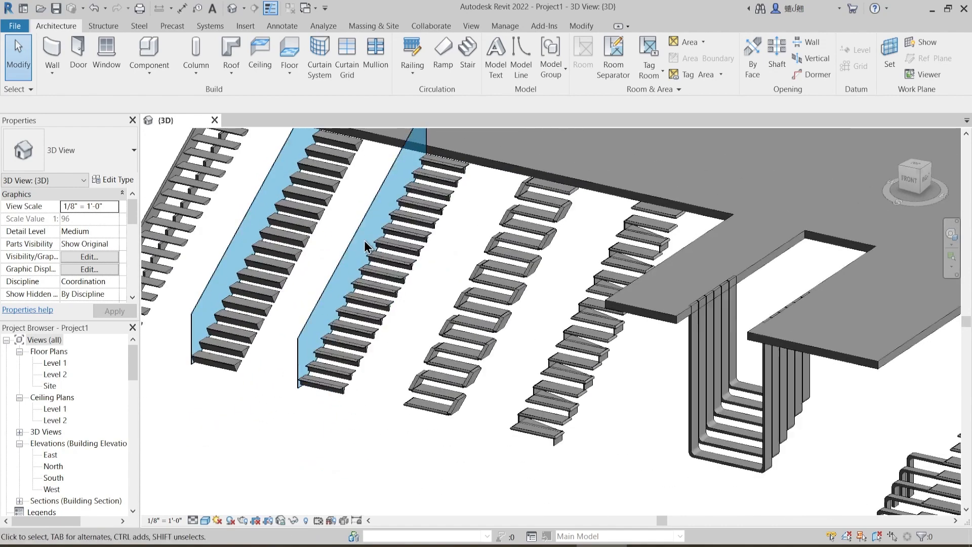
{"action": "middle_click_drag", "start_coordinate": [389, 210], "coordinate": [379, 254]}
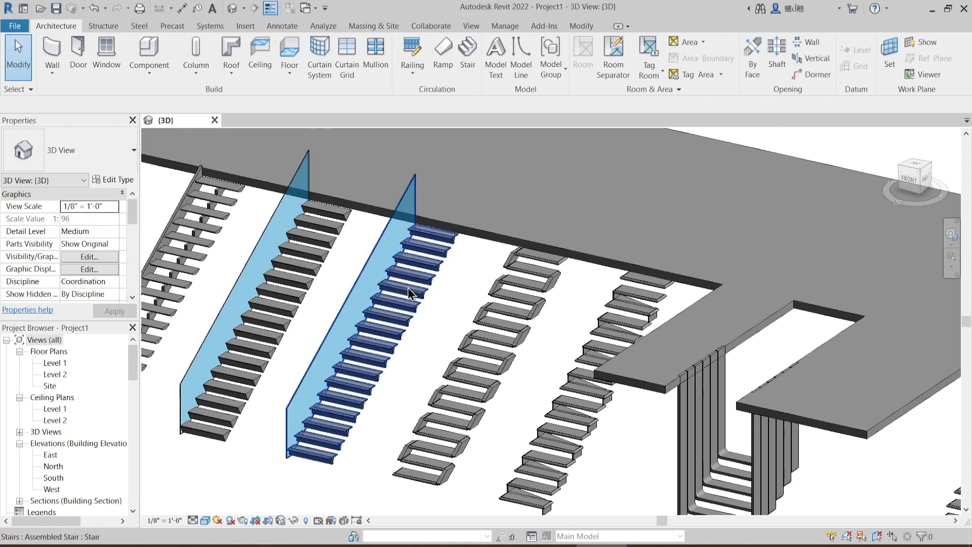
{"action": "scroll", "coordinate": [388, 283], "scroll_direction": "down", "scroll_amount": 8}
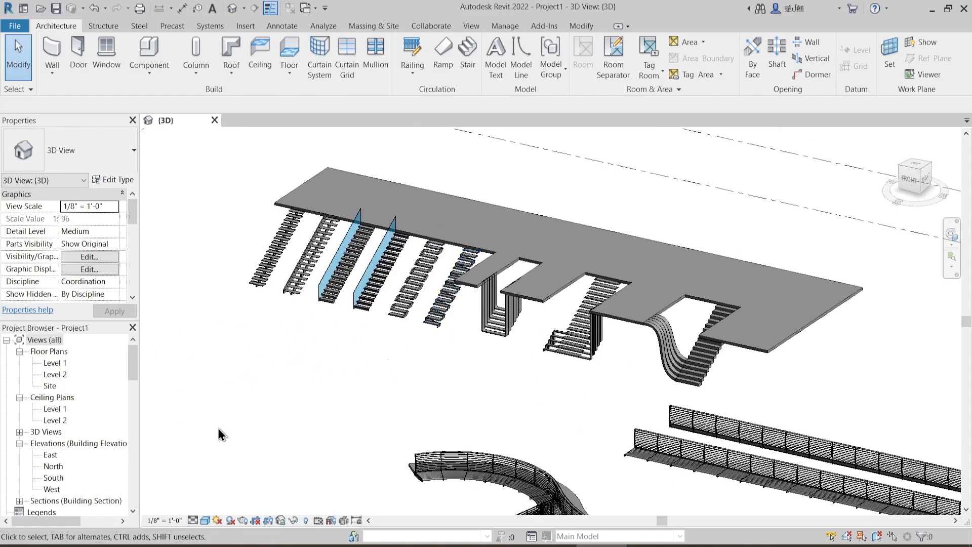
- Switch to the browser's glass stair railing reference photo and examine the glass-railed staircase in the PTS Project Parametric Modelling project
{"action": "key", "text": "alt+Tab"}
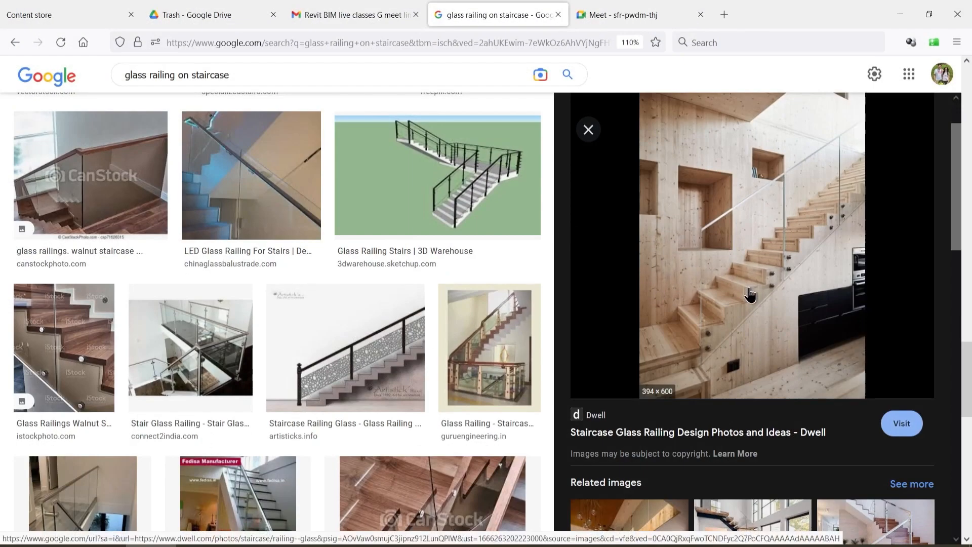
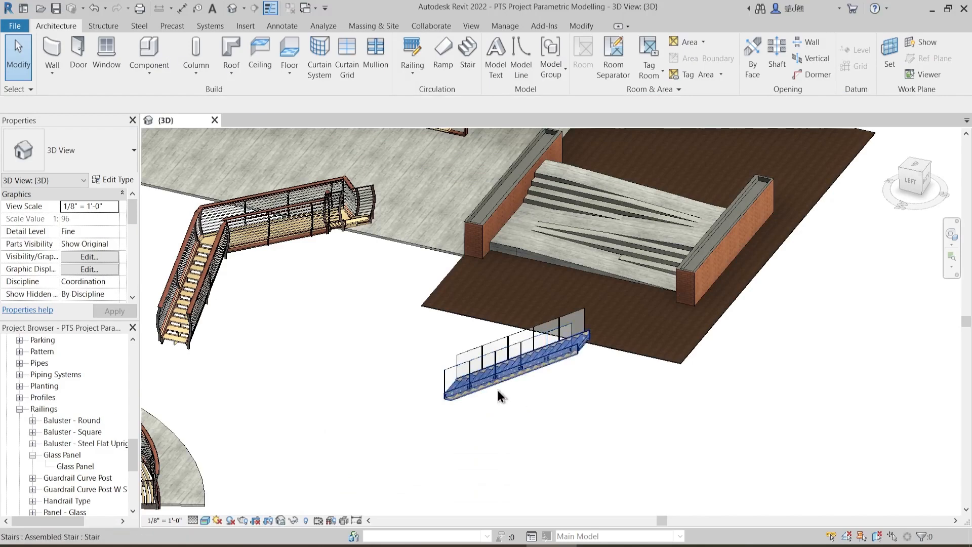
{"action": "scroll", "coordinate": [497, 390], "scroll_direction": "up", "scroll_amount": 5}
{"action": "middle_click_drag", "start_coordinate": [481, 400], "coordinate": [608, 369], "text": "shift"}
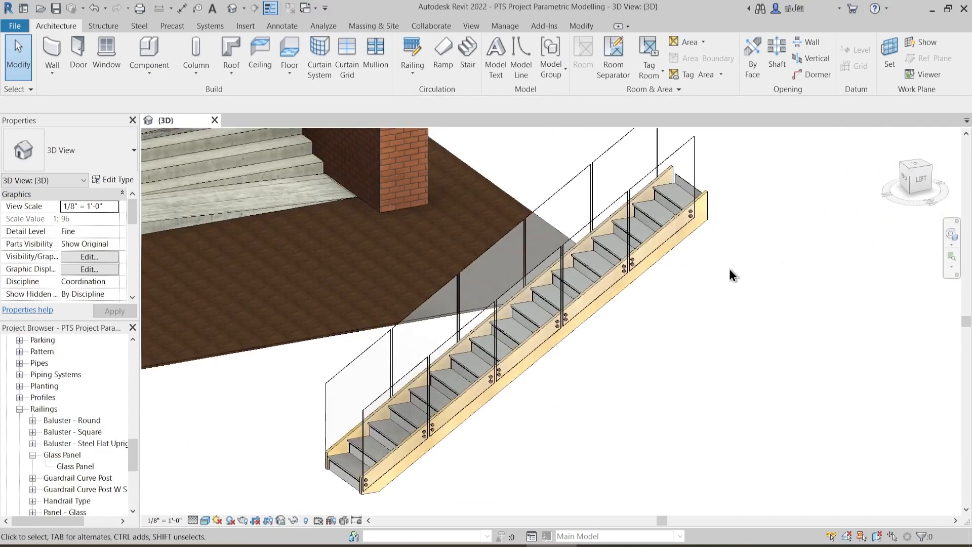
{"action": "middle_click_drag", "start_coordinate": [697, 259], "coordinate": [544, 341], "text": "shift"}
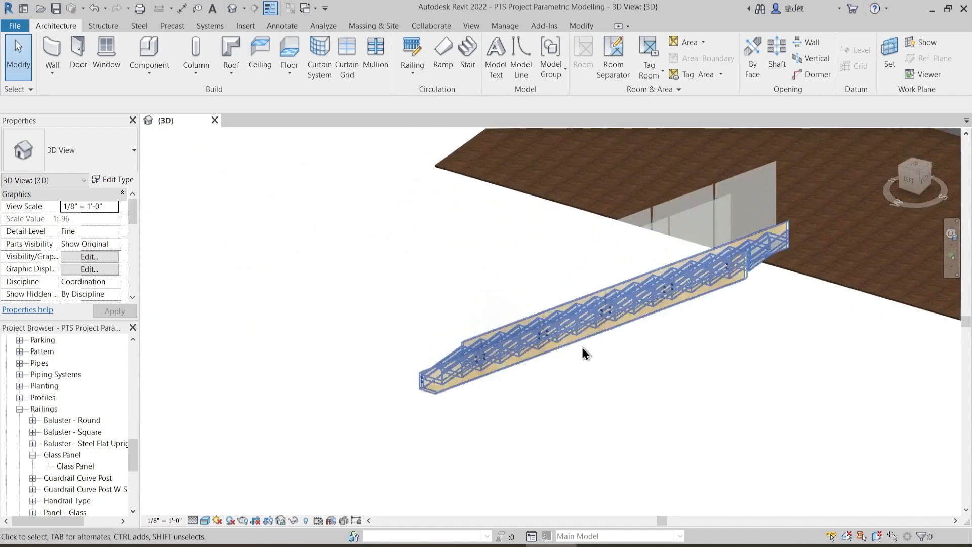
{"action": "mouse_move", "coordinate": [556, 391]}
{"action": "middle_mouse_down", "text": "shift"}
{"action": "mouse_move", "coordinate": [547, 419]}
{"action": "mouse_move", "coordinate": [542, 400]}
{"action": "middle_mouse_up", "text": "shift"}
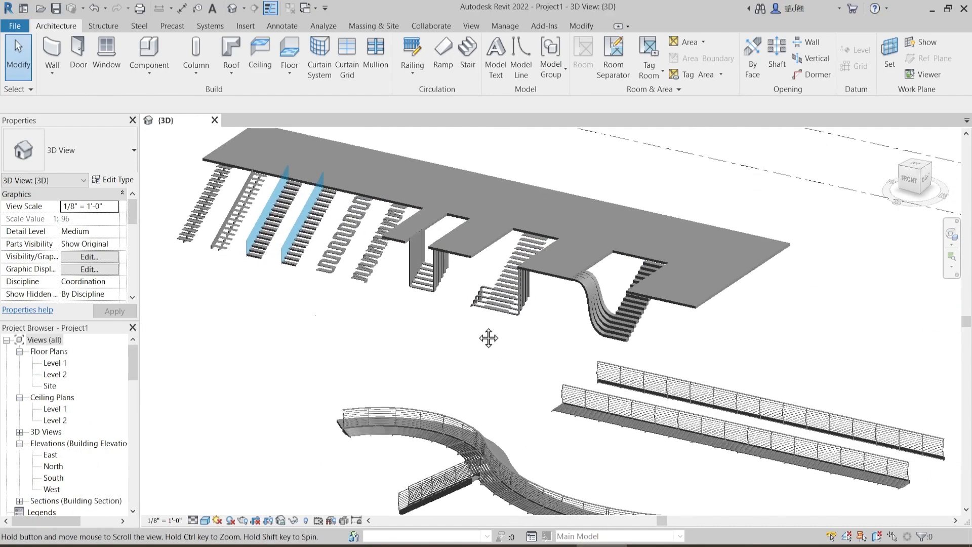
- In Project1, create a straight Glass Panel - Bottom Fill railing about 52' long in the empty area beyond the existing railings
{"action": "middle_click_drag", "start_coordinate": [511, 364], "coordinate": [600, 346], "text": "shift"}
{"action": "middle_click_drag", "start_coordinate": [601, 346], "coordinate": [484, 275]}
{"action": "middle_click_drag", "start_coordinate": [499, 312], "coordinate": [517, 312], "text": "shift"}
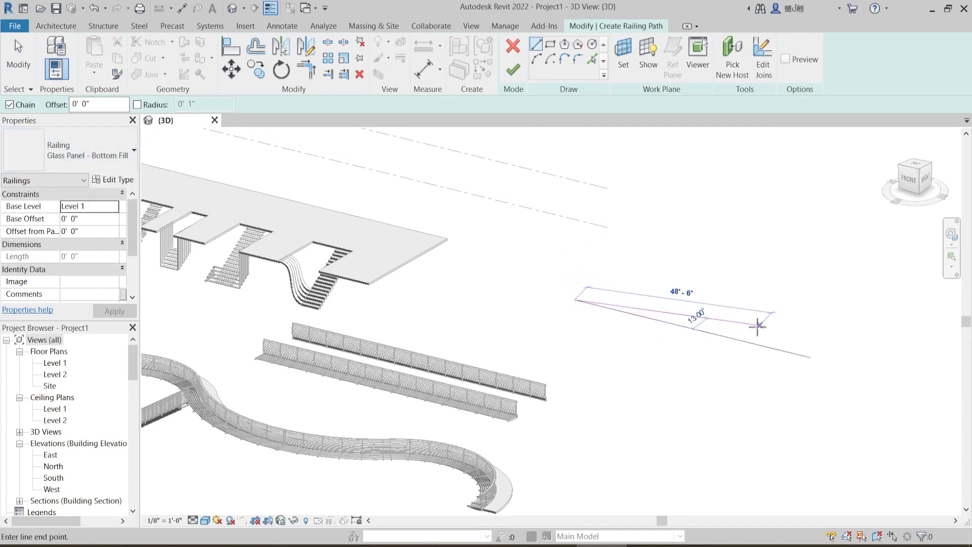
{"action": "left_click", "coordinate": [750, 343]}
{"action": "key", "text": "Escape"}
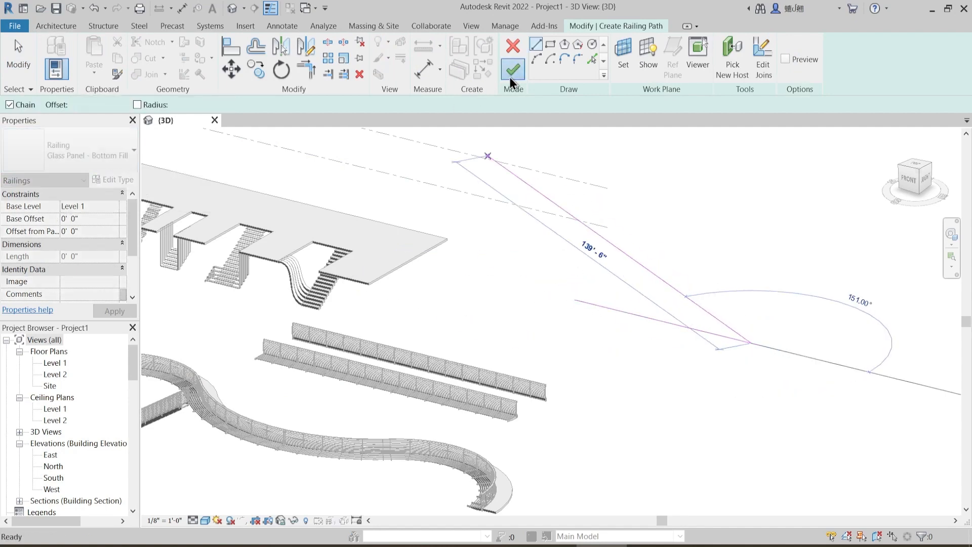
{"action": "left_click", "coordinate": [511, 74]}
{"action": "scroll", "coordinate": [648, 307], "scroll_direction": "up", "scroll_amount": 10}
{"action": "key", "text": "Escape"}
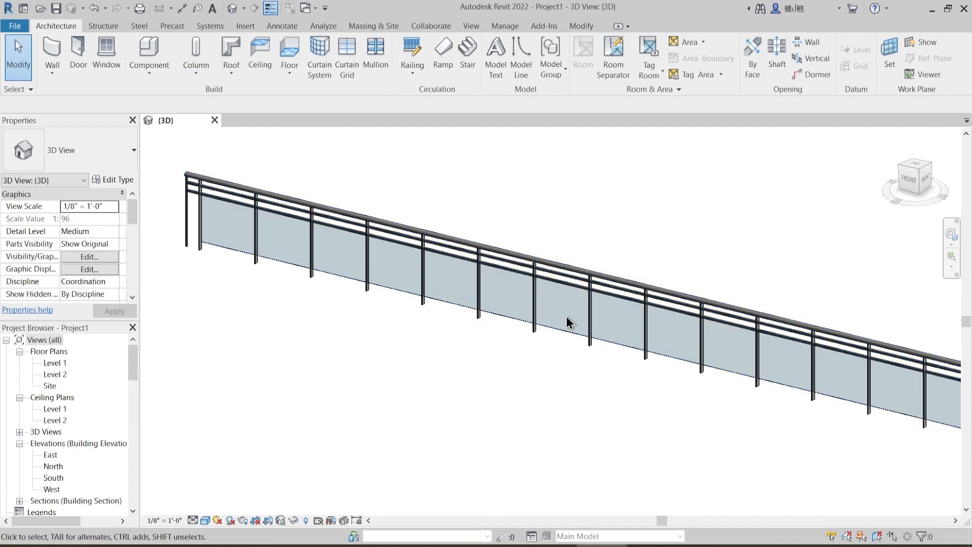
- Review the baluster placement settings in the new railing's type properties, including the main pattern and posts
{"action": "left_click", "coordinate": [360, 229]}
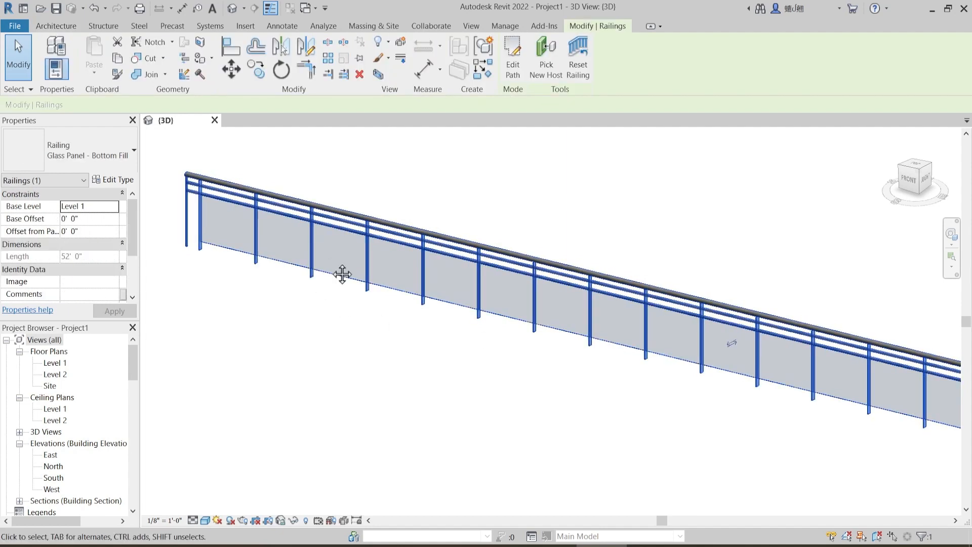
{"action": "left_click", "coordinate": [119, 182]}
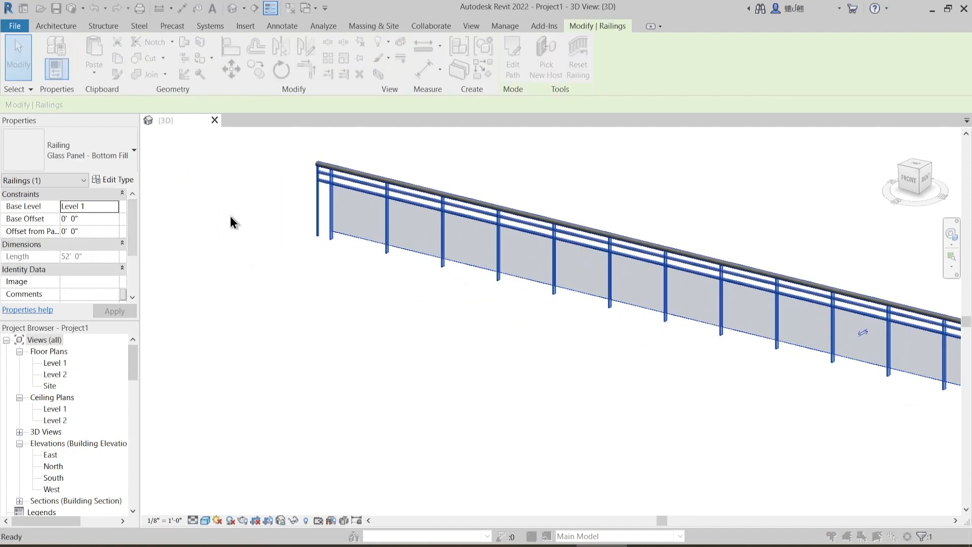
{"action": "left_click", "coordinate": [501, 202]}
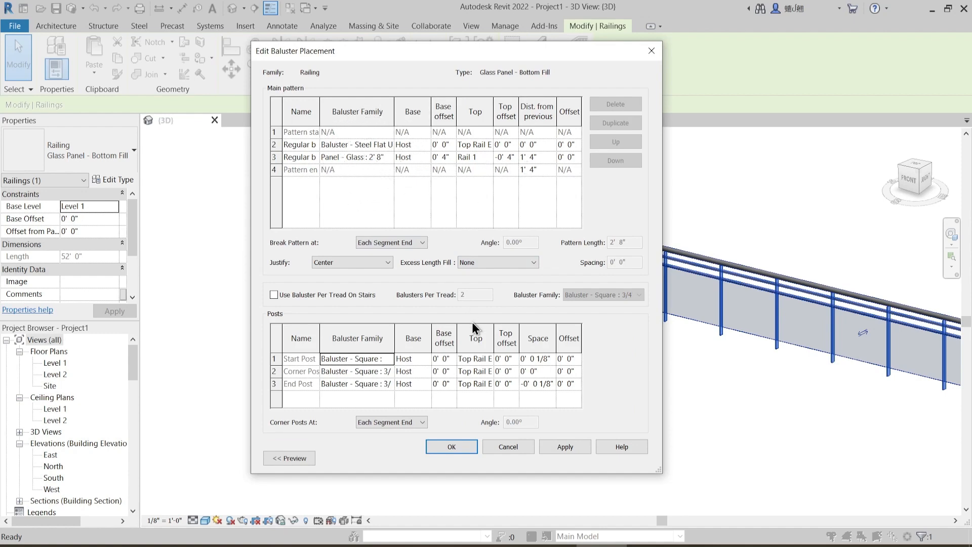
{"action": "key", "text": "Return"}
{"action": "key", "text": "Return"}
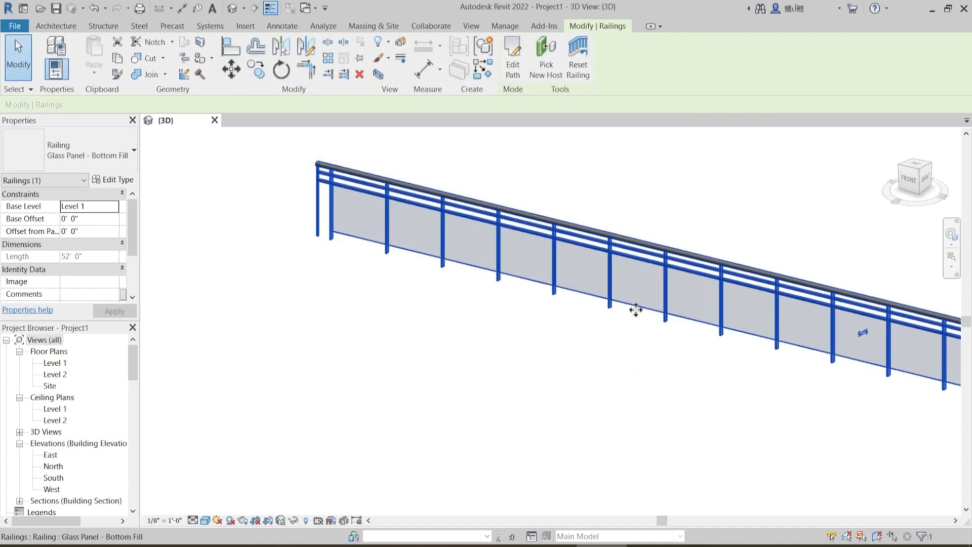
- Locate the Panel - Glass family among the project's railing families and open it for editing
{"action": "scroll", "coordinate": [568, 286], "scroll_direction": "down", "scroll_amount": 2}
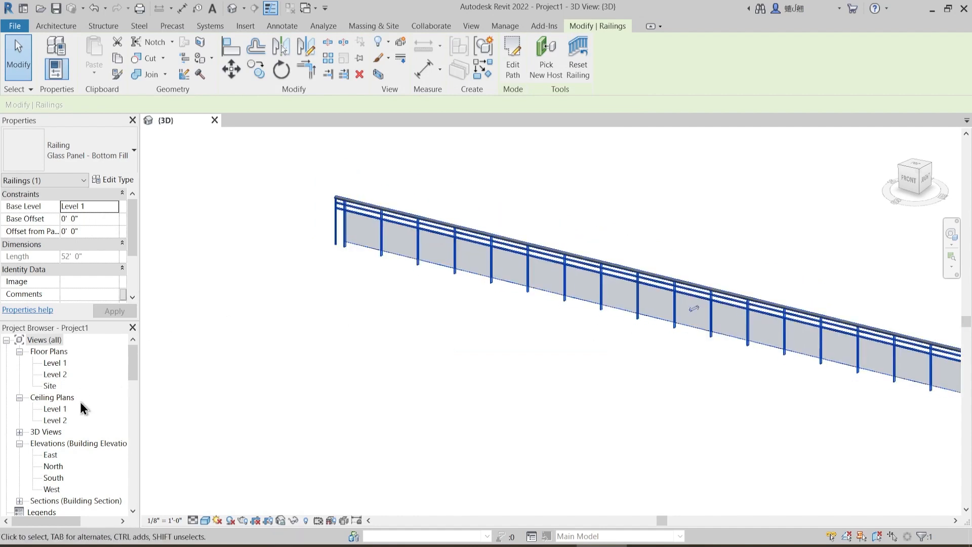
{"action": "scroll", "coordinate": [81, 409], "scroll_direction": "down", "scroll_amount": 5}
{"action": "scroll", "coordinate": [81, 411], "scroll_direction": "down", "scroll_amount": 8}
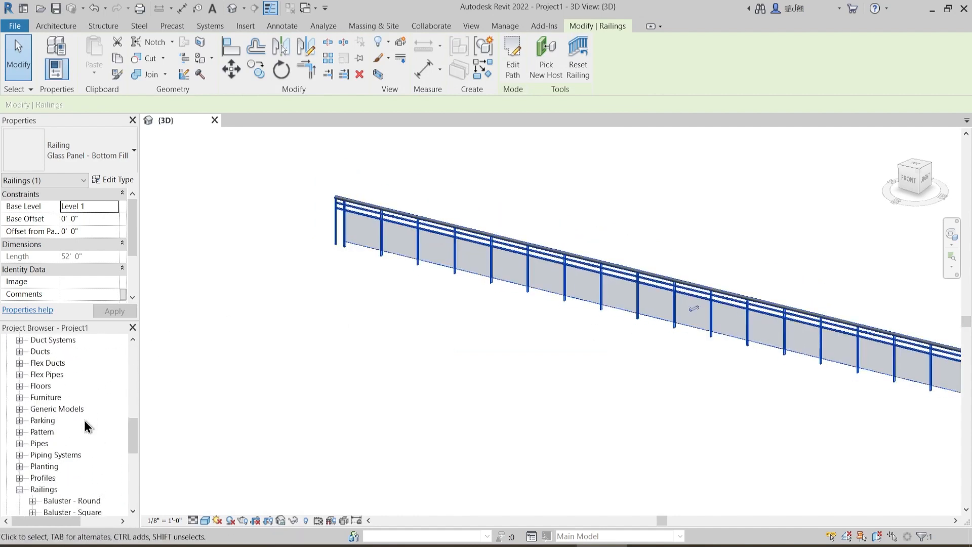
{"action": "scroll", "coordinate": [69, 480], "scroll_direction": "down", "scroll_amount": 2}
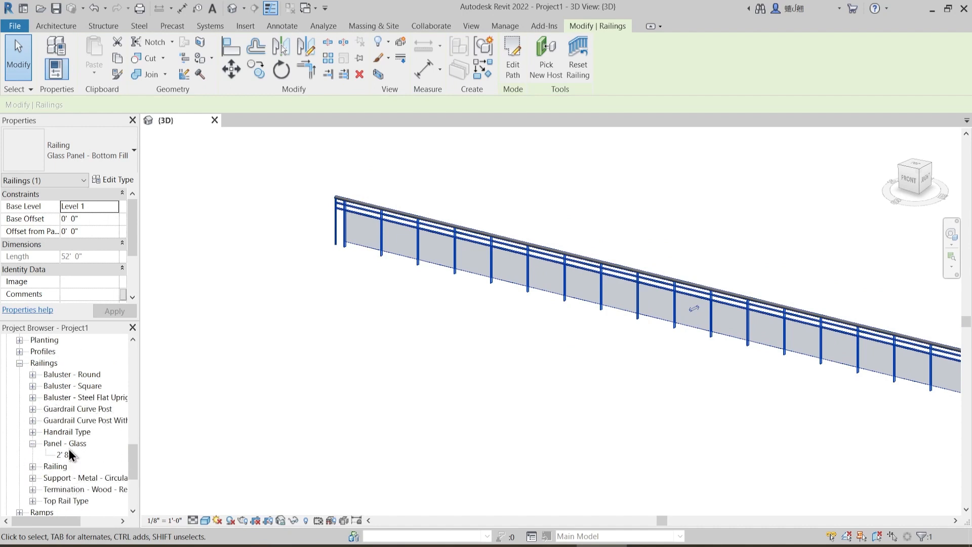
{"action": "right_click", "coordinate": [71, 442]}
{"action": "left_click", "coordinate": [110, 354]}
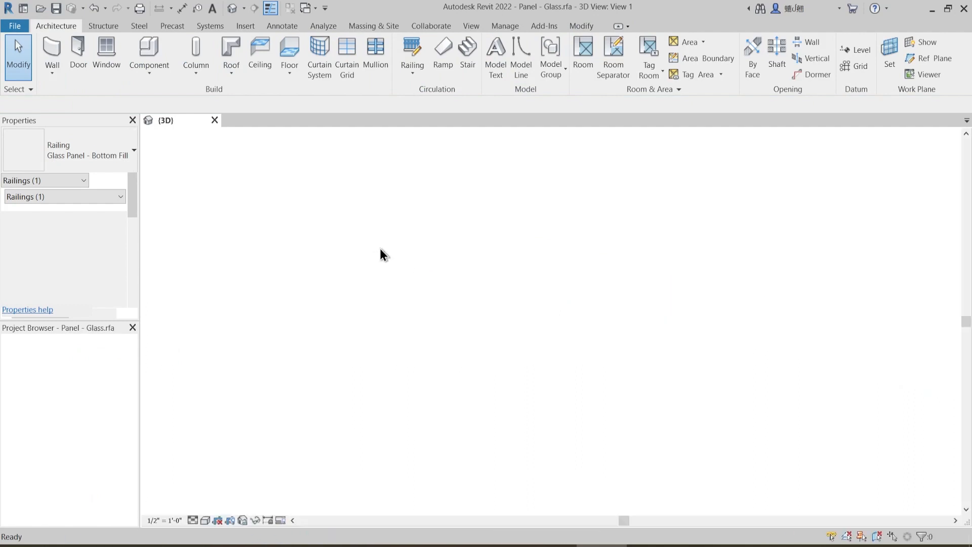
- Open the Left elevation view of the Panel - Glass family
{"action": "middle_click_drag", "start_coordinate": [438, 289], "coordinate": [536, 282], "text": "shift"}
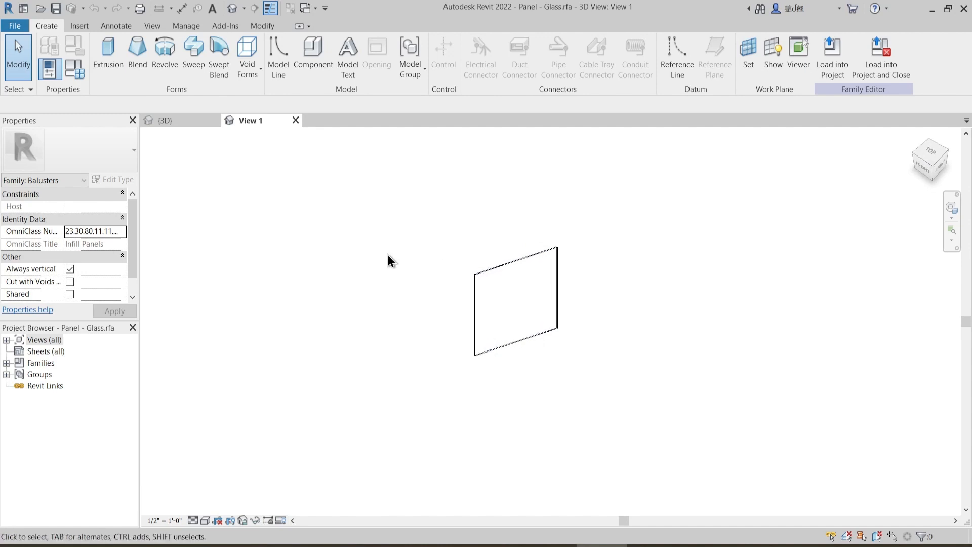
{"action": "double_click", "coordinate": [19, 339]}
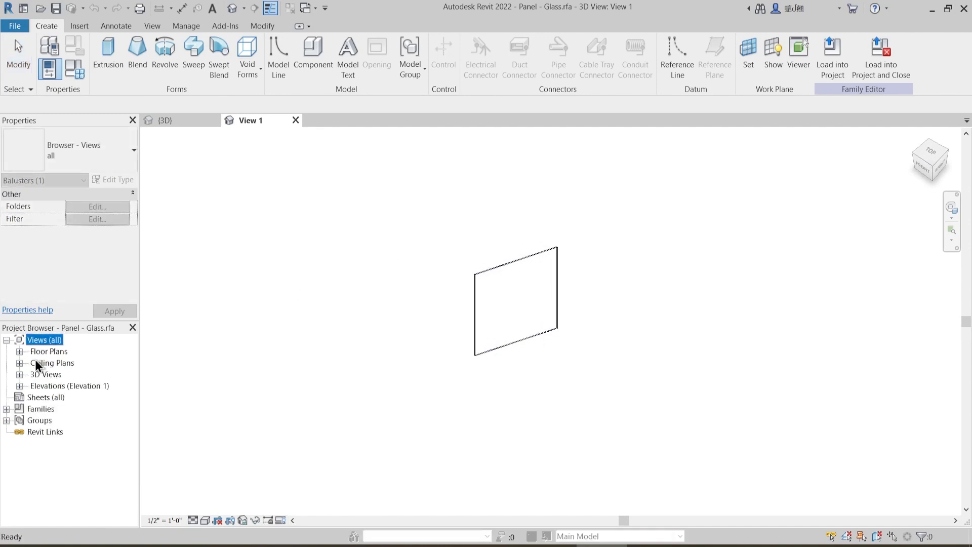
{"action": "left_click", "coordinate": [20, 385]}
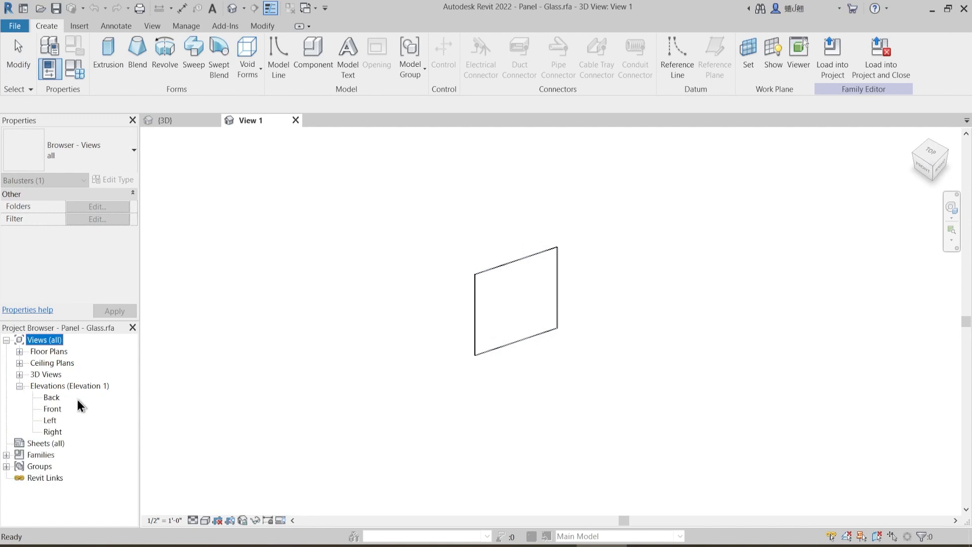
{"action": "double_click", "coordinate": [51, 420]}
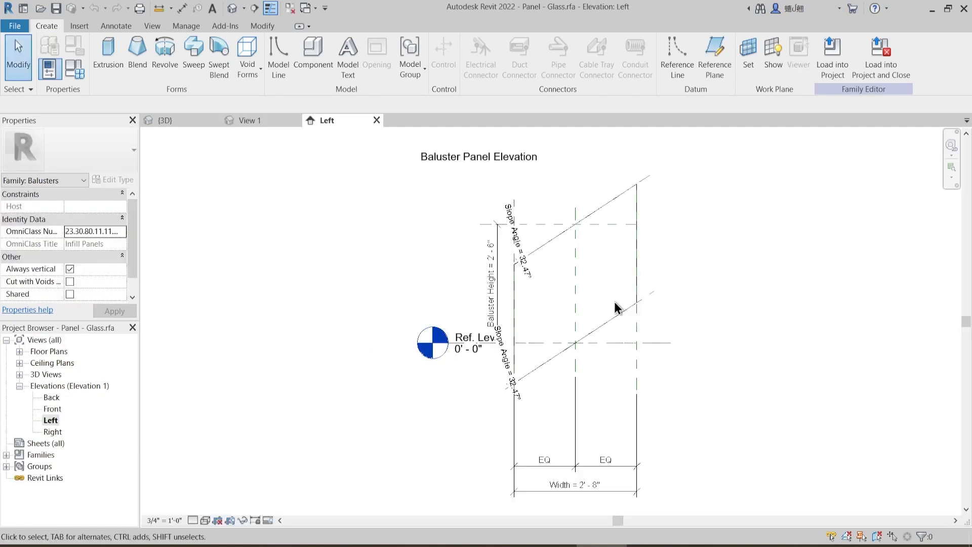
{"action": "middle_click_drag", "start_coordinate": [603, 330], "coordinate": [605, 306]}
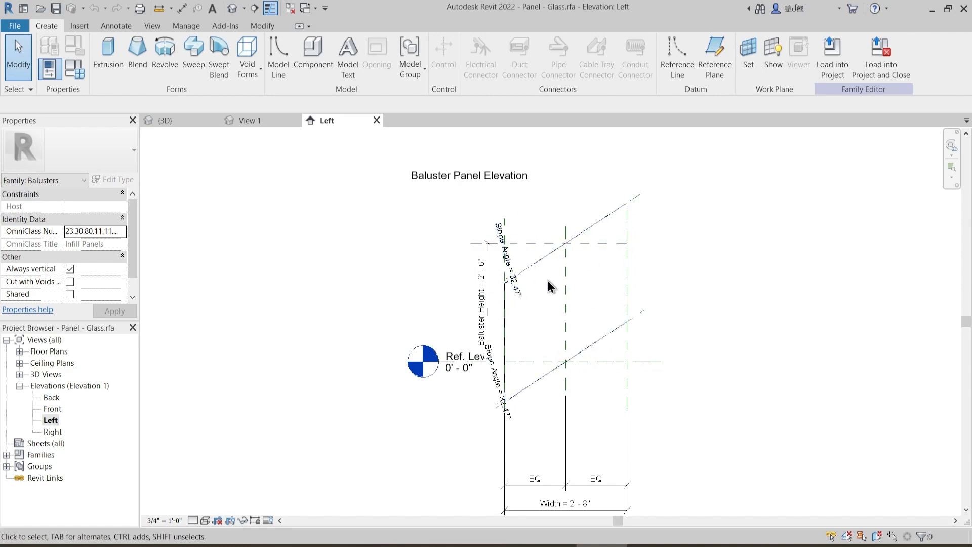
{"action": "middle_click_drag", "start_coordinate": [395, 298], "coordinate": [449, 256]}
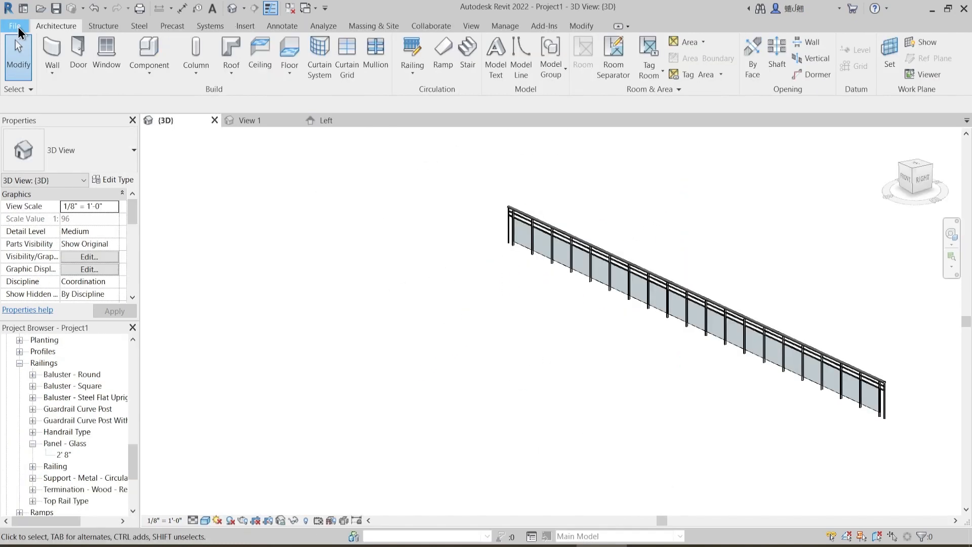
- Create a new family from the English-Imperial Baluster-Panel template and check its built-in family parameters
{"action": "left_click", "coordinate": [15, 26]}
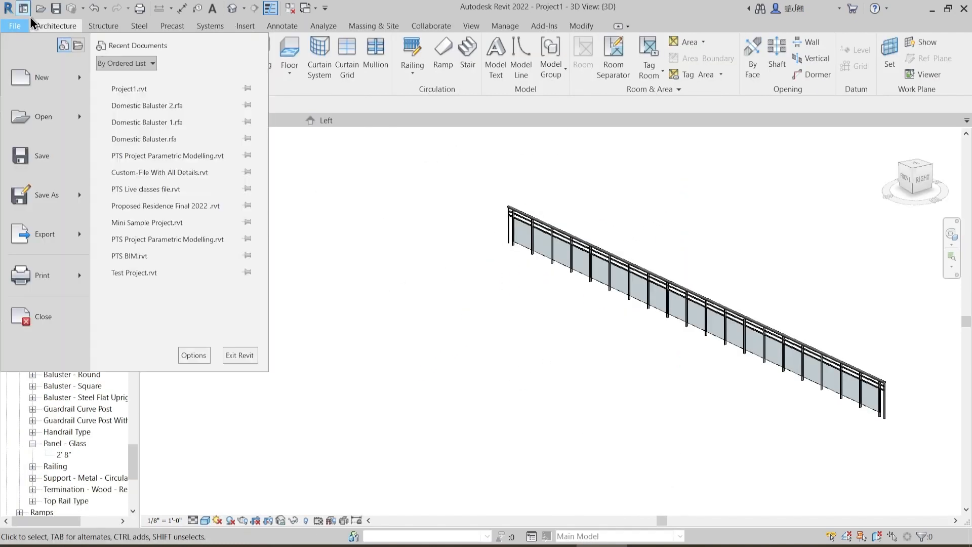
{"action": "mouse_move", "coordinate": [50, 77]}
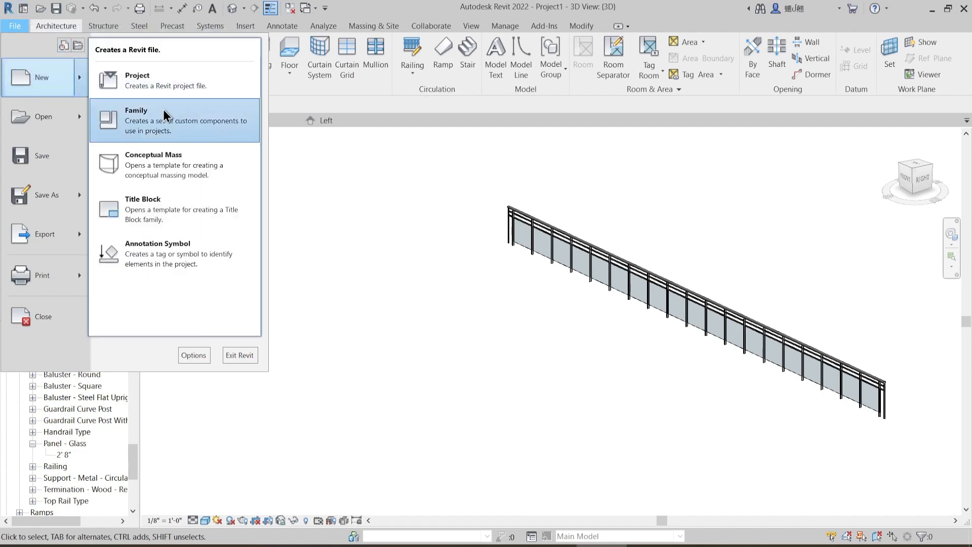
{"action": "left_click", "coordinate": [159, 126]}
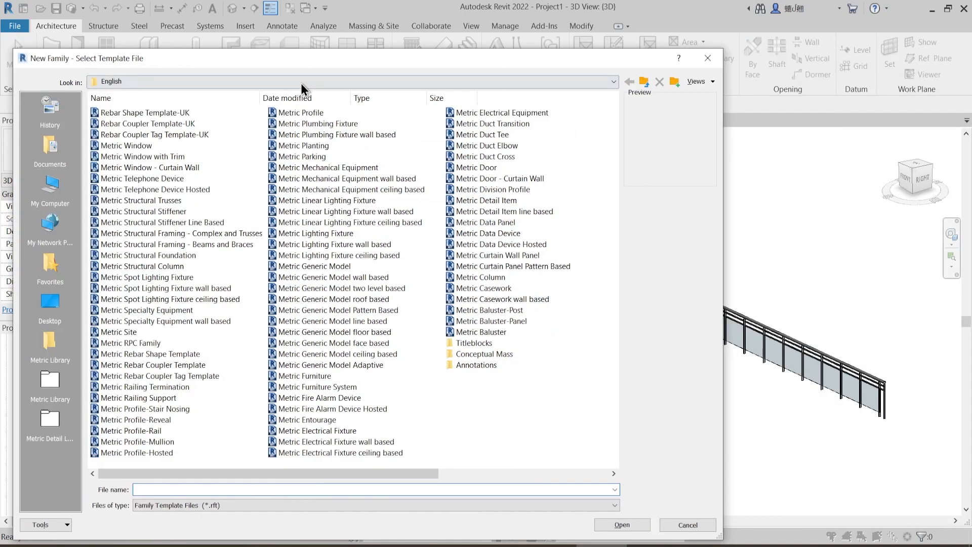
{"action": "left_click", "coordinate": [301, 83]}
{"action": "left_click", "coordinate": [213, 157]}
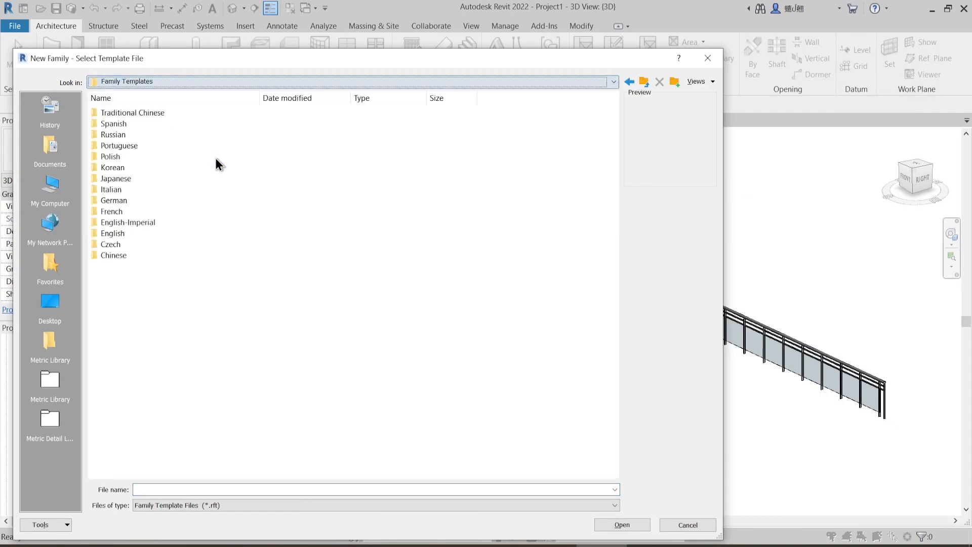
{"action": "double_click", "coordinate": [141, 222]}
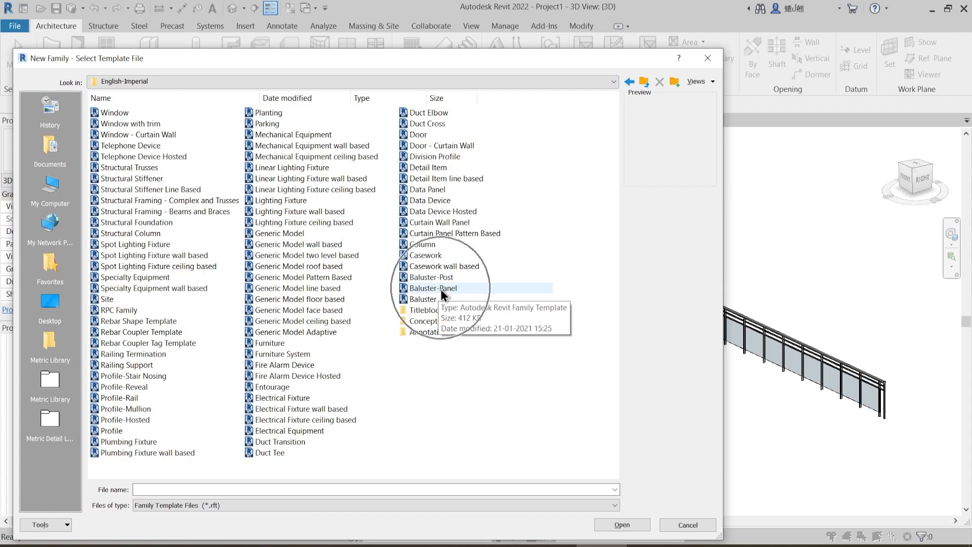
{"action": "left_click", "coordinate": [441, 290]}
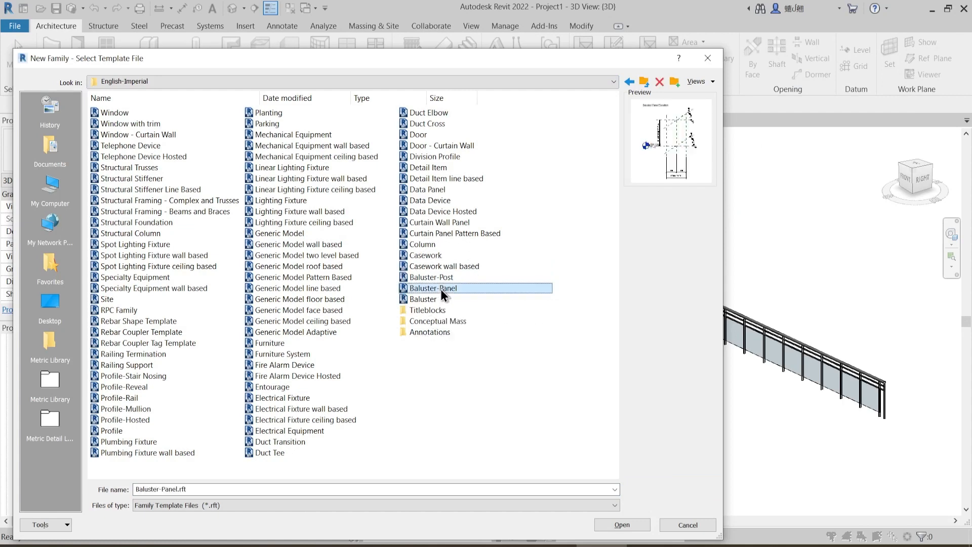
{"action": "left_click", "coordinate": [622, 527]}
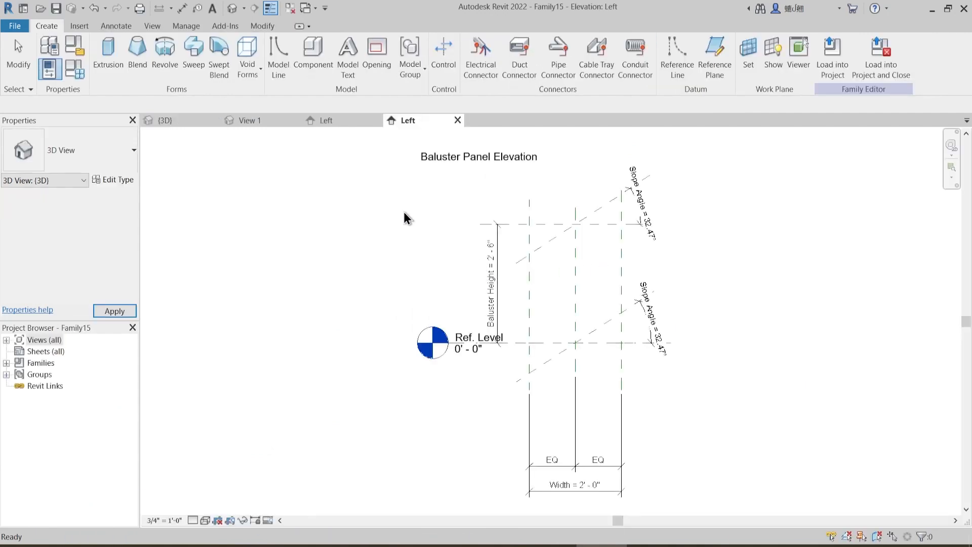
{"action": "left_click", "coordinate": [76, 69]}
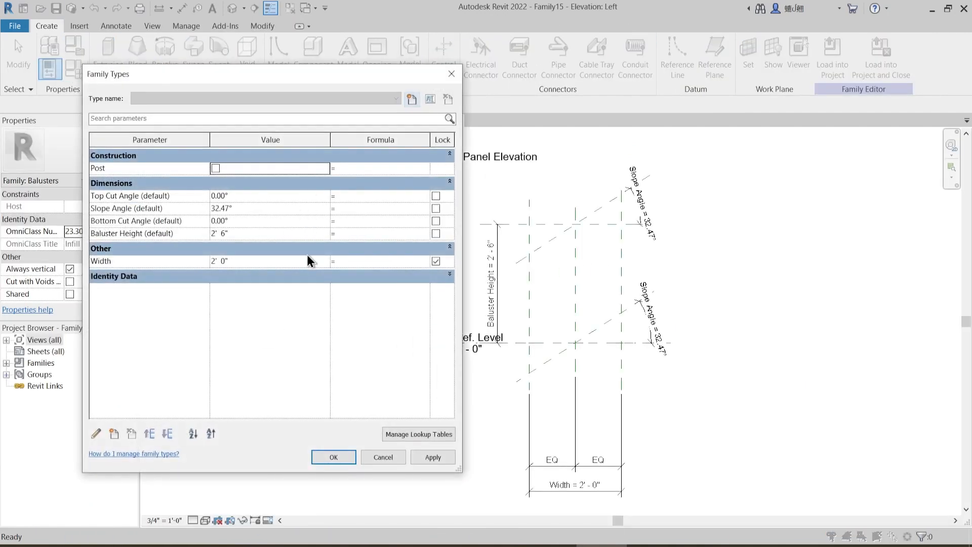
{"action": "key", "text": "Escape"}
- Close the open views of the Panel - Glass family without saving its changes
{"action": "left_click", "coordinate": [324, 120]}
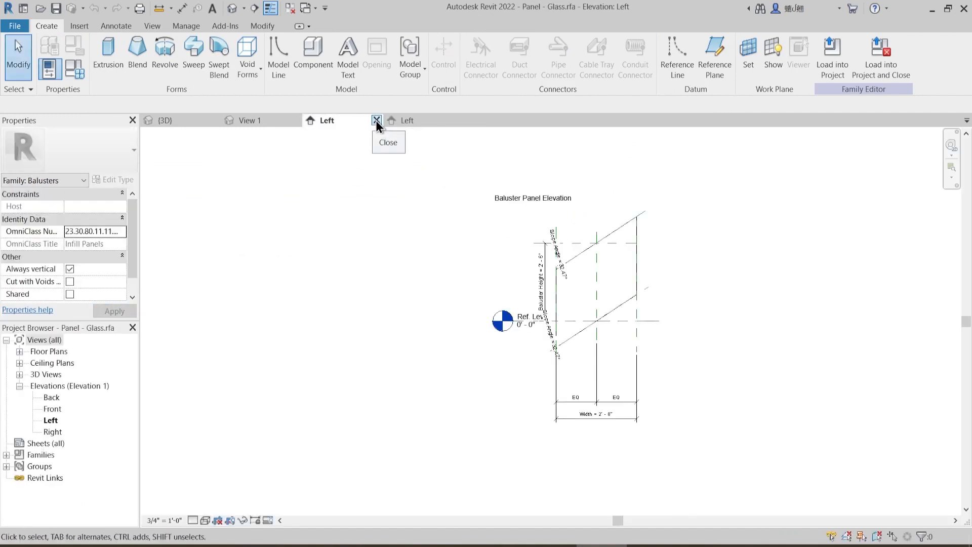
{"action": "left_click", "coordinate": [376, 120]}
{"action": "left_click", "coordinate": [272, 121]}
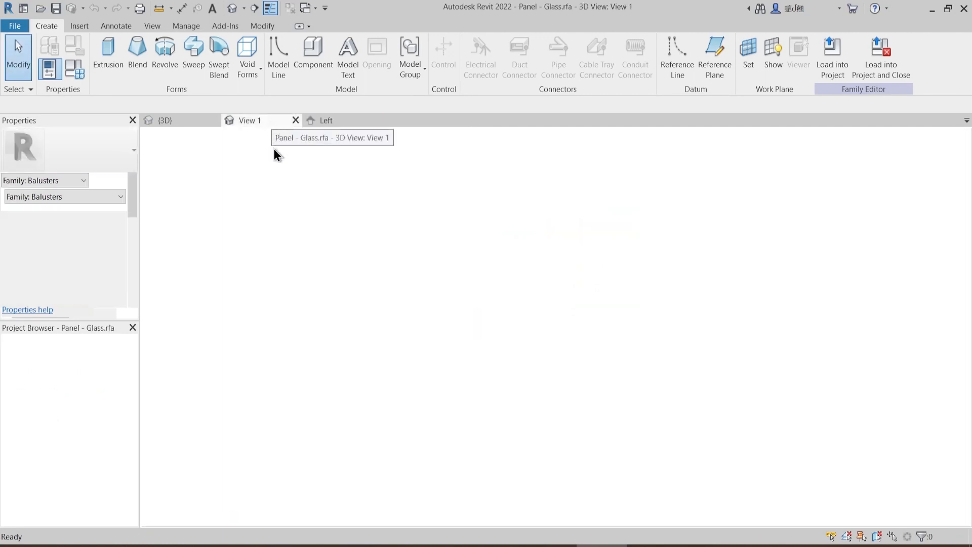
{"action": "left_click", "coordinate": [296, 121]}
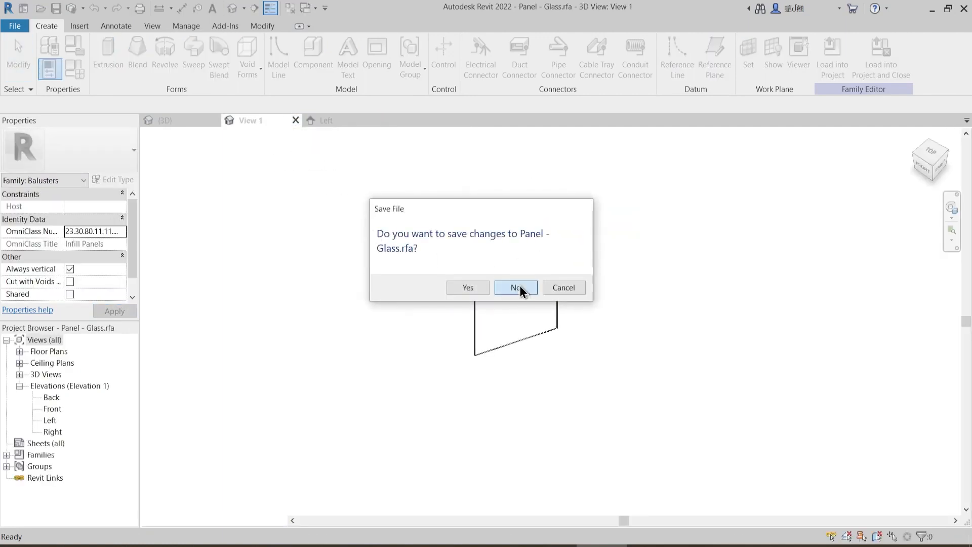
{"action": "left_click", "coordinate": [517, 287]}
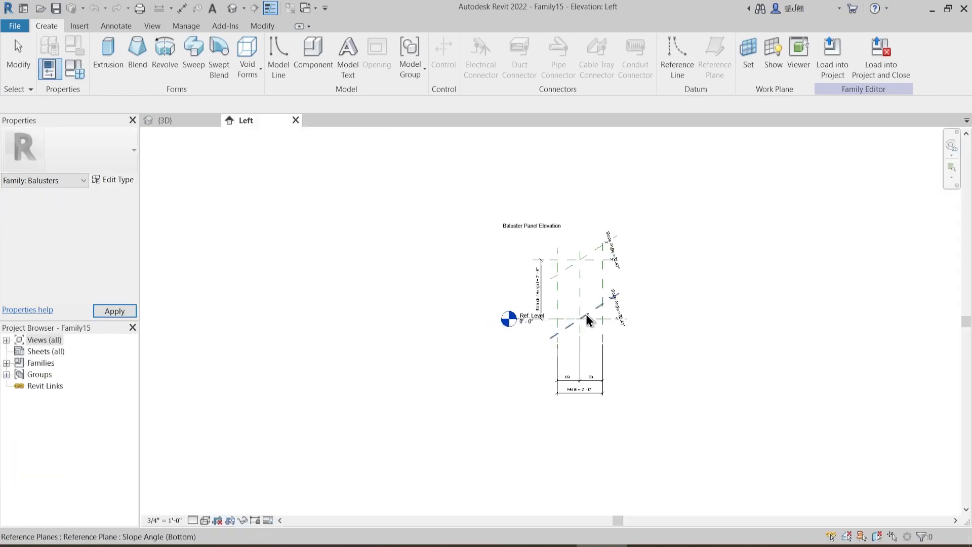
- Extend the Ref. Level line outward at both ends, well past the baluster panel's reference planes
{"action": "scroll", "coordinate": [524, 326], "scroll_direction": "up", "scroll_amount": 3}
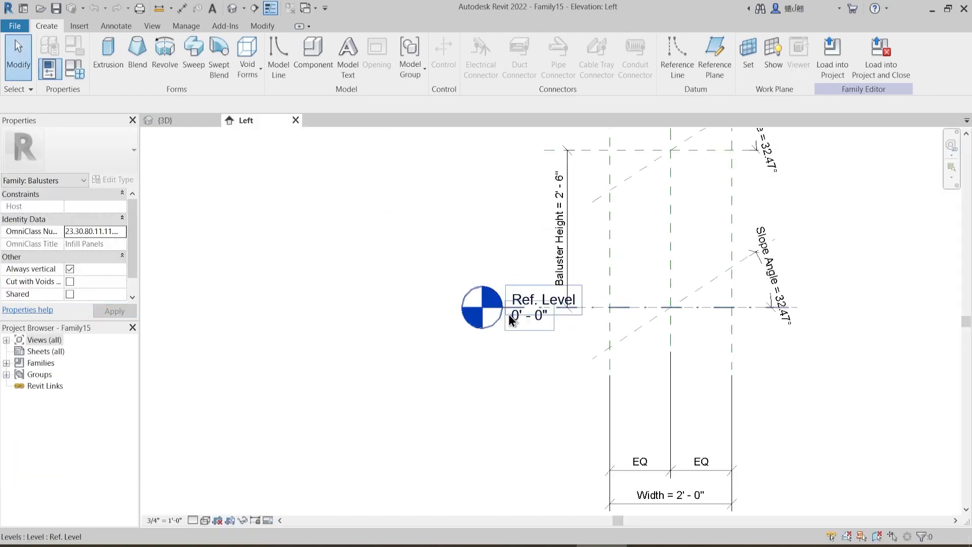
{"action": "left_click", "coordinate": [512, 317]}
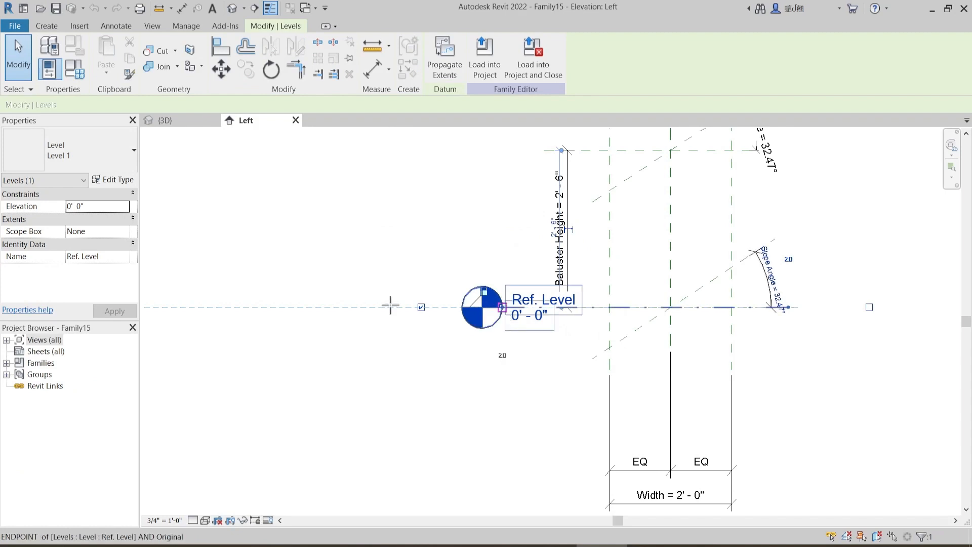
{"action": "left_click_drag", "start_coordinate": [390, 305], "coordinate": [232, 306]}
{"action": "middle_click_drag", "start_coordinate": [597, 369], "coordinate": [575, 384]}
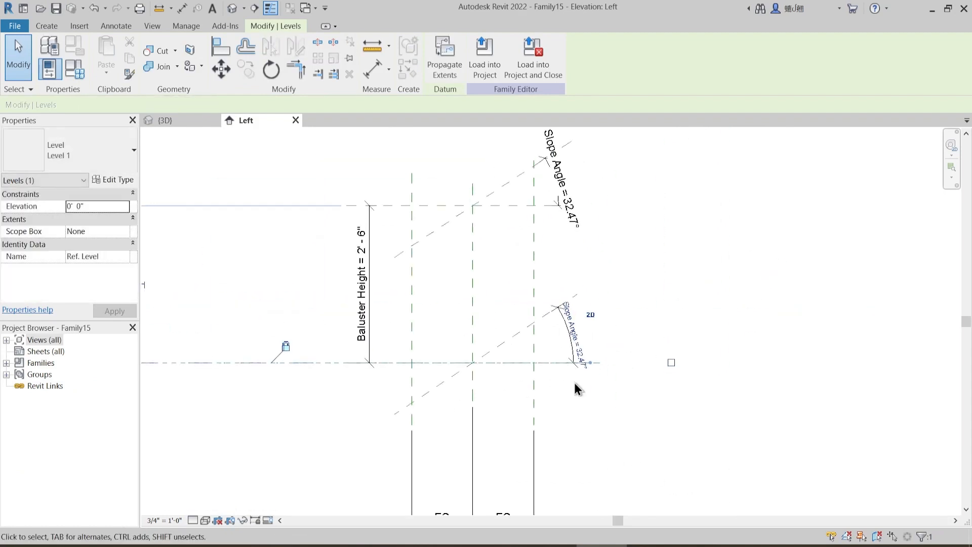
{"action": "left_click", "coordinate": [590, 363]}
{"action": "key", "text": "Escape"}
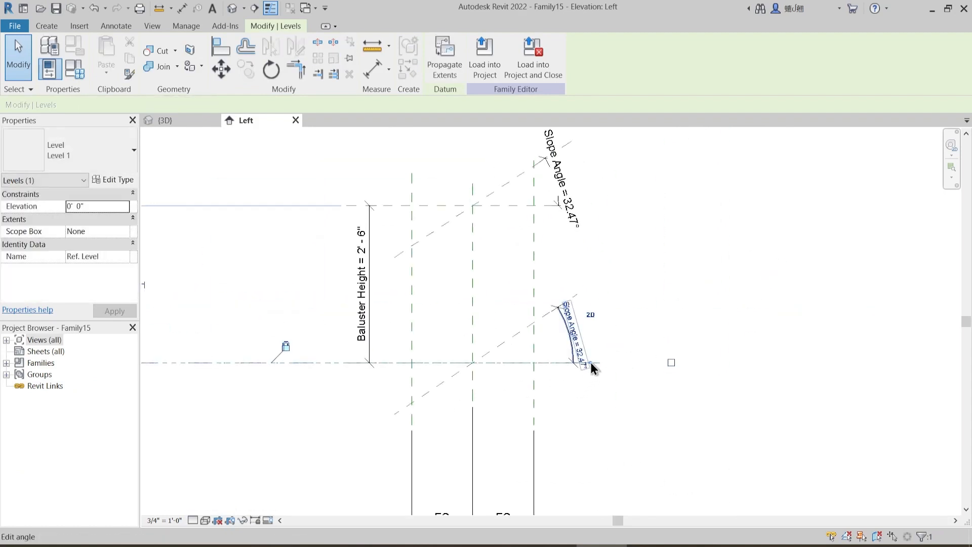
{"action": "left_click_drag", "start_coordinate": [671, 362], "coordinate": [830, 363]}
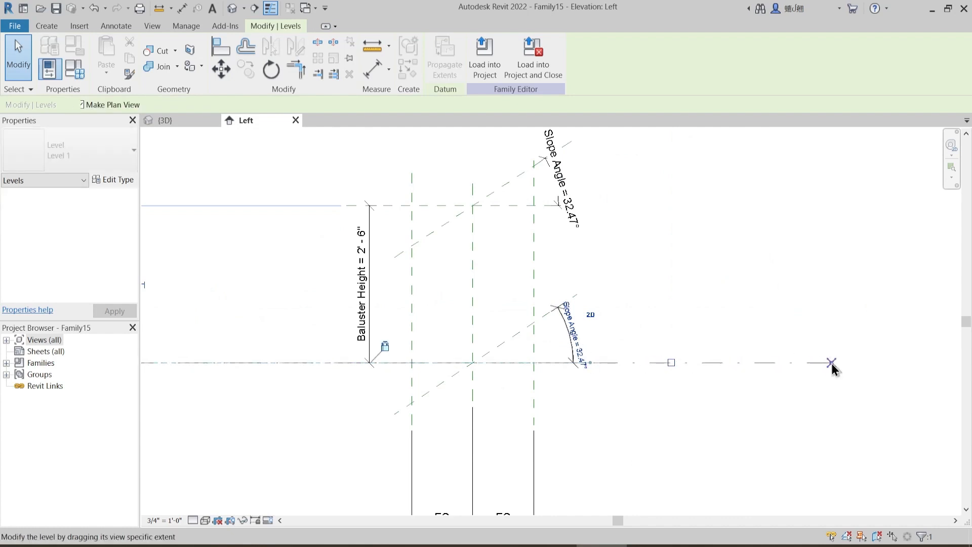
{"action": "key", "text": "Escape"}
- Stretch the left end of the horizontal reference plane at the top of the baluster height well beyond the panel
{"action": "middle_click_drag", "start_coordinate": [370, 204], "coordinate": [481, 223]}
{"action": "left_click", "coordinate": [491, 226]}
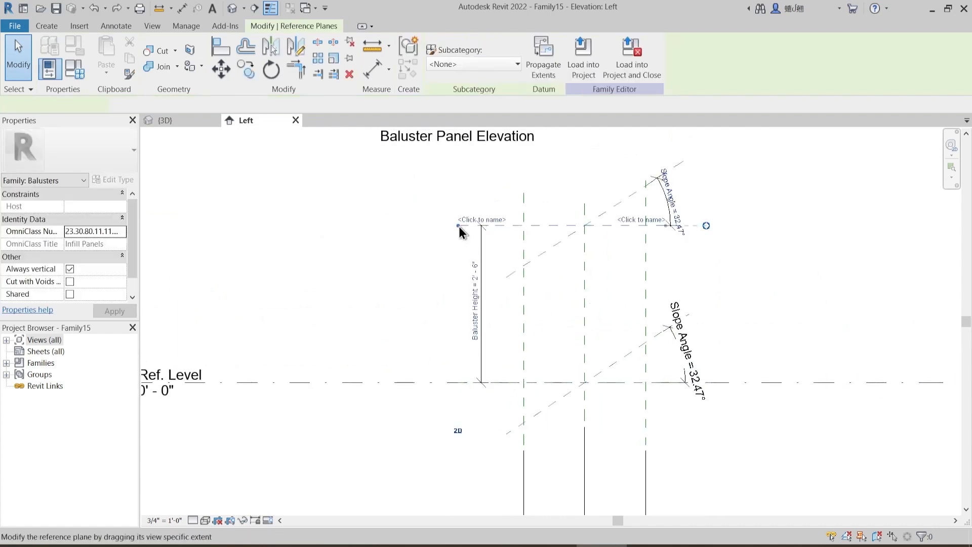
{"action": "left_click_drag", "start_coordinate": [458, 226], "coordinate": [234, 225]}
{"action": "key", "text": "Escape"}
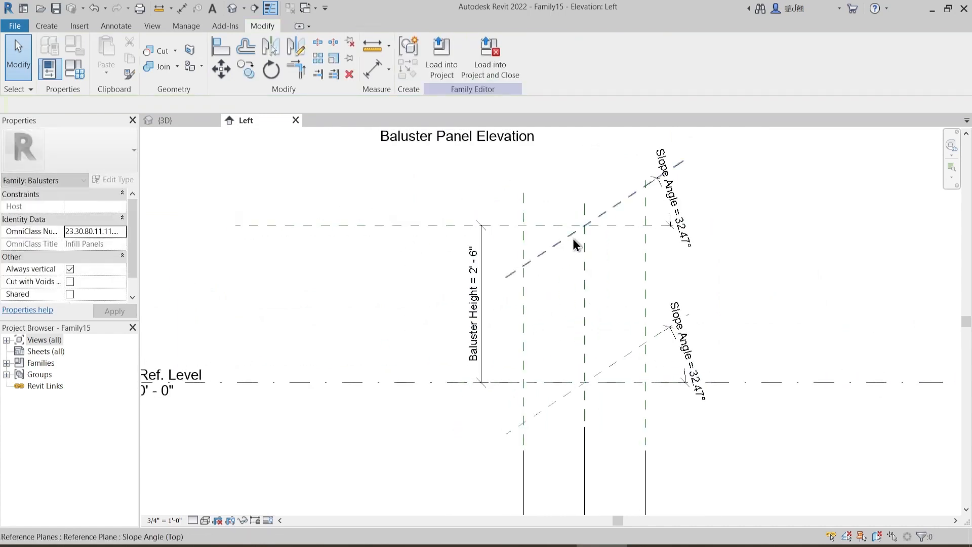
- Extend the Front, Back and Center (Front/Back) reference planes upward, above the sloped top plane, to about the same height
{"action": "middle_click_drag", "start_coordinate": [534, 247], "coordinate": [516, 298]}
{"action": "left_click", "coordinate": [507, 258]}
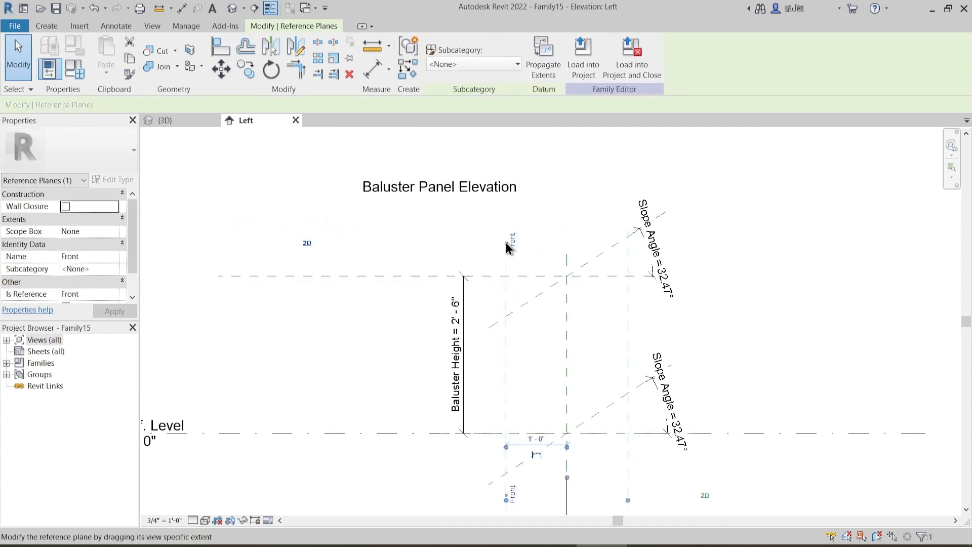
{"action": "left_click_drag", "start_coordinate": [505, 242], "coordinate": [502, 143]}
{"action": "key", "text": "Escape"}
{"action": "scroll", "coordinate": [571, 223], "scroll_direction": "down", "scroll_amount": 2}
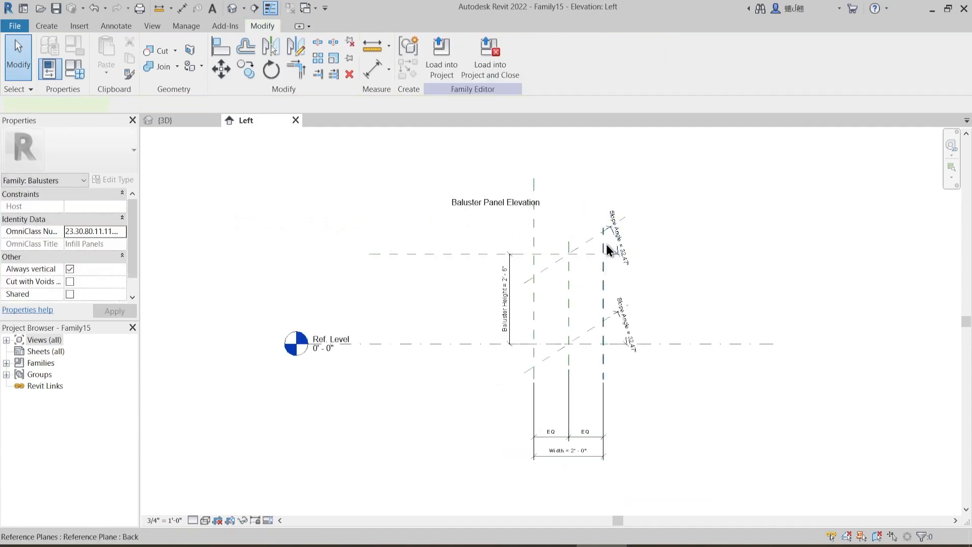
{"action": "left_click", "coordinate": [605, 244]}
{"action": "left_click_drag", "start_coordinate": [603, 226], "coordinate": [602, 179]}
{"action": "key", "text": "Escape"}
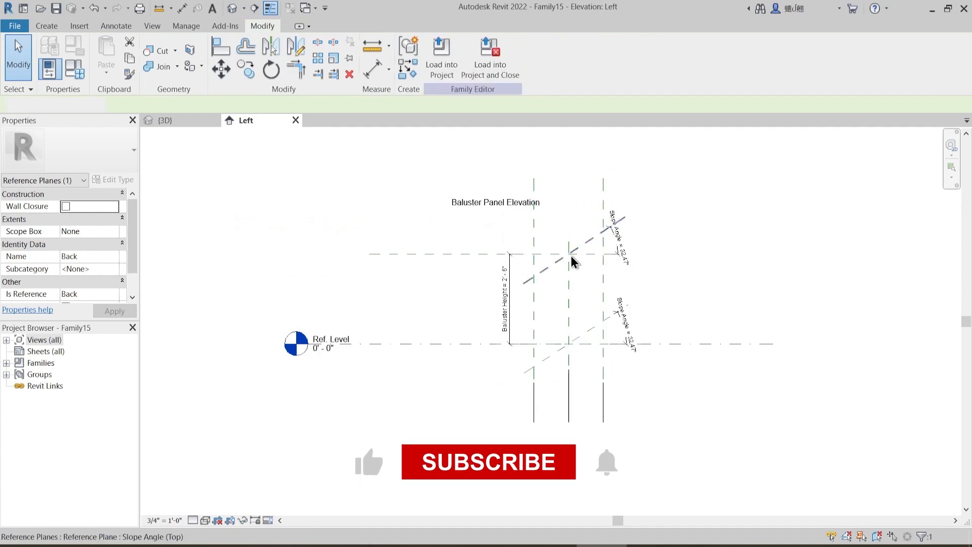
{"action": "left_click", "coordinate": [567, 281]}
{"action": "left_click_drag", "start_coordinate": [568, 243], "coordinate": [568, 178]}
{"action": "key", "text": "Escape"}
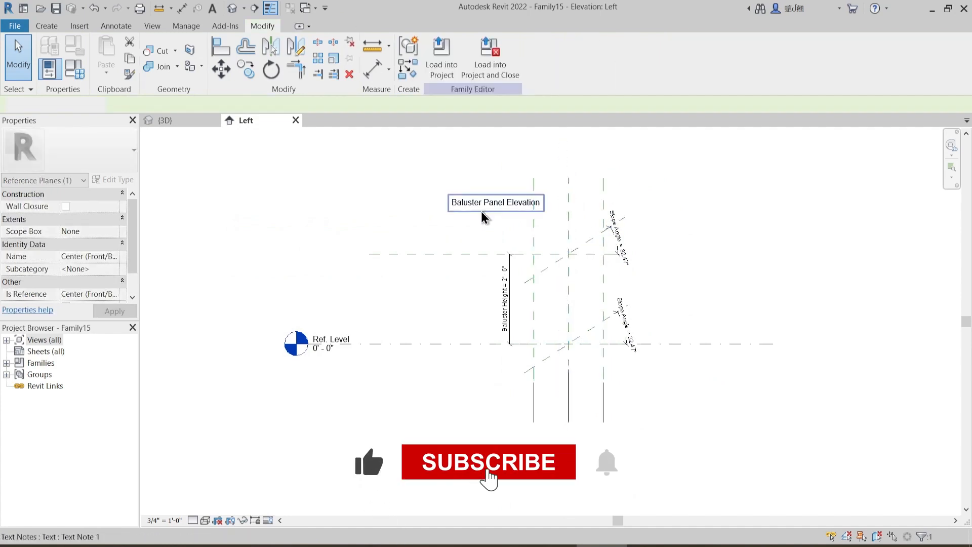
- Move the Baluster Panel Elevation text, the Baluster Height dimension and both Slope Angle dimensions outward, clear of the panel area
{"action": "left_click_drag", "start_coordinate": [471, 203], "coordinate": [406, 161]}
{"action": "key", "text": "Escape"}
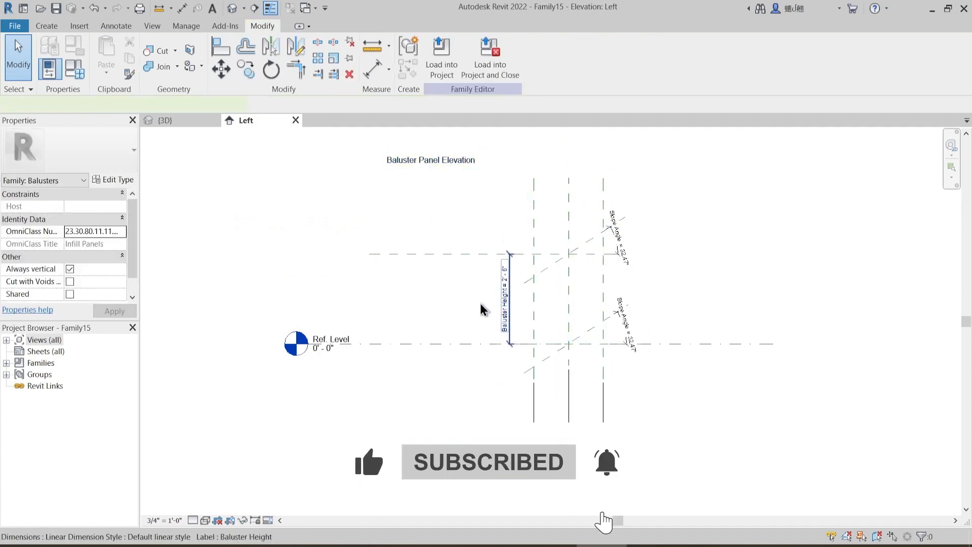
{"action": "left_click_drag", "start_coordinate": [481, 308], "coordinate": [431, 308]}
{"action": "key", "text": "Escape"}
{"action": "left_click_drag", "start_coordinate": [635, 336], "coordinate": [713, 335]}
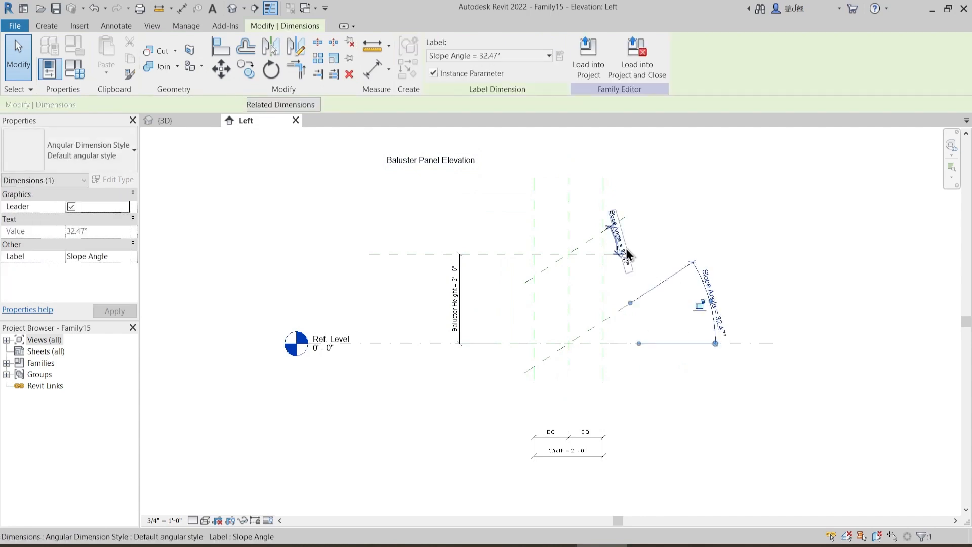
{"action": "left_click_drag", "start_coordinate": [624, 254], "coordinate": [716, 208]}
{"action": "key", "text": "Escape"}
- Review the new family's slope angle, baluster height and width parameters in Family Types
{"action": "scroll", "coordinate": [592, 329], "scroll_direction": "up", "scroll_amount": 3}
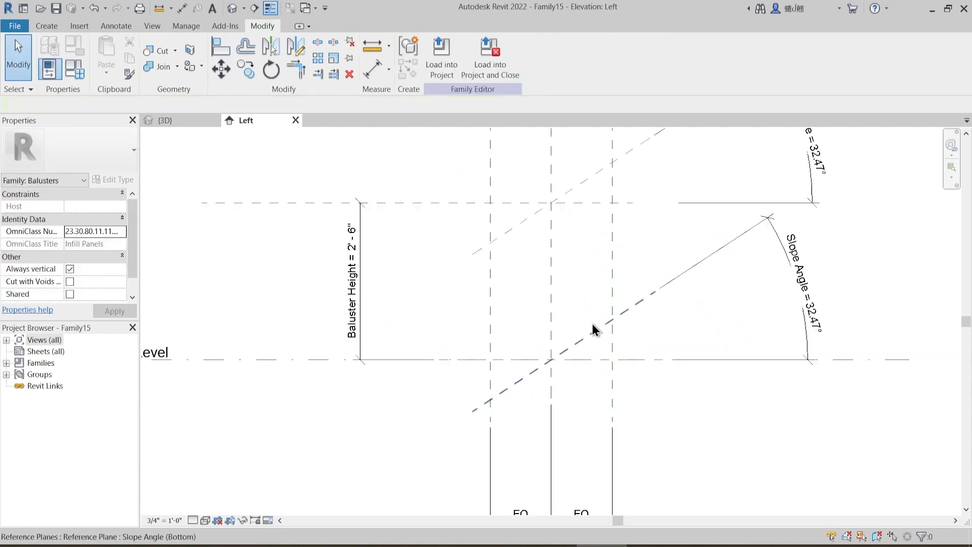
{"action": "middle_click_drag", "start_coordinate": [592, 329], "coordinate": [497, 289]}
{"action": "scroll", "coordinate": [496, 289], "scroll_direction": "down", "scroll_amount": 2}
{"action": "left_click", "coordinate": [83, 71]}
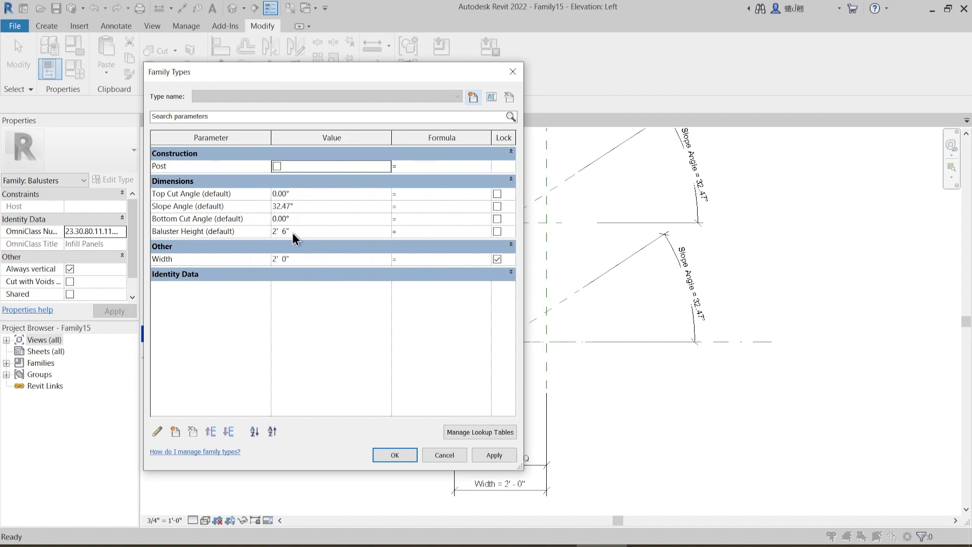
{"action": "key", "text": "Escape"}
- Start the Reference Line command with Reference Plane : Center (Left/Right) as its work plane
{"action": "middle_click_drag", "start_coordinate": [434, 271], "coordinate": [466, 278]}
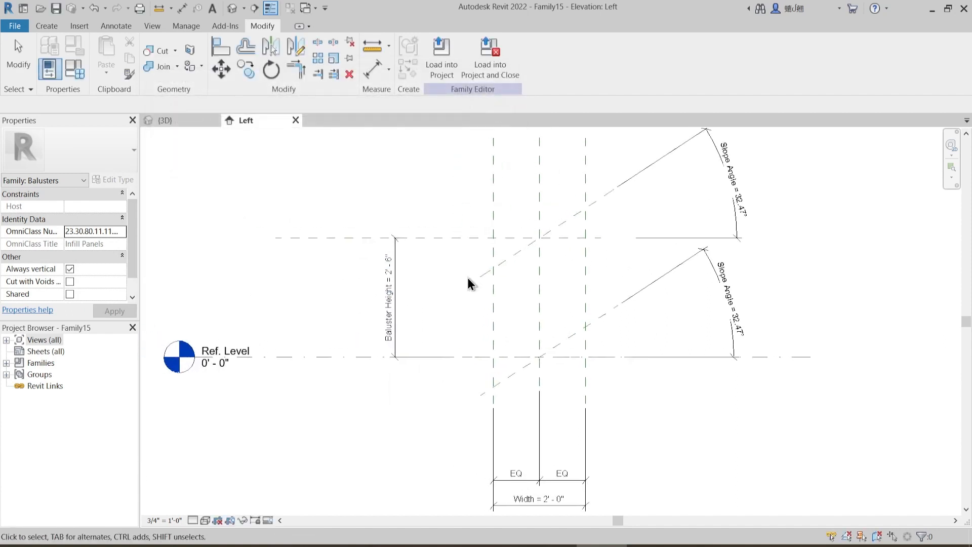
{"action": "left_click", "coordinate": [53, 26]}
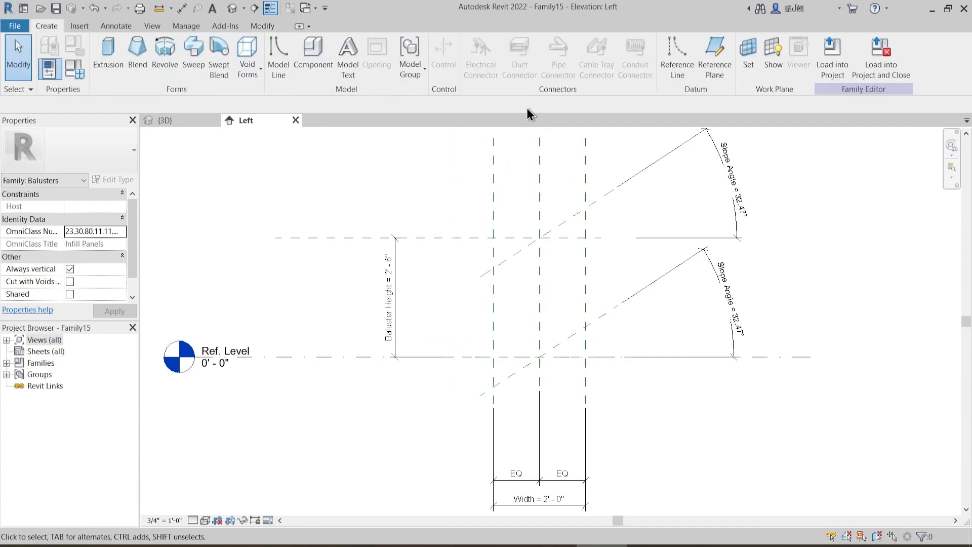
{"action": "left_click", "coordinate": [687, 74]}
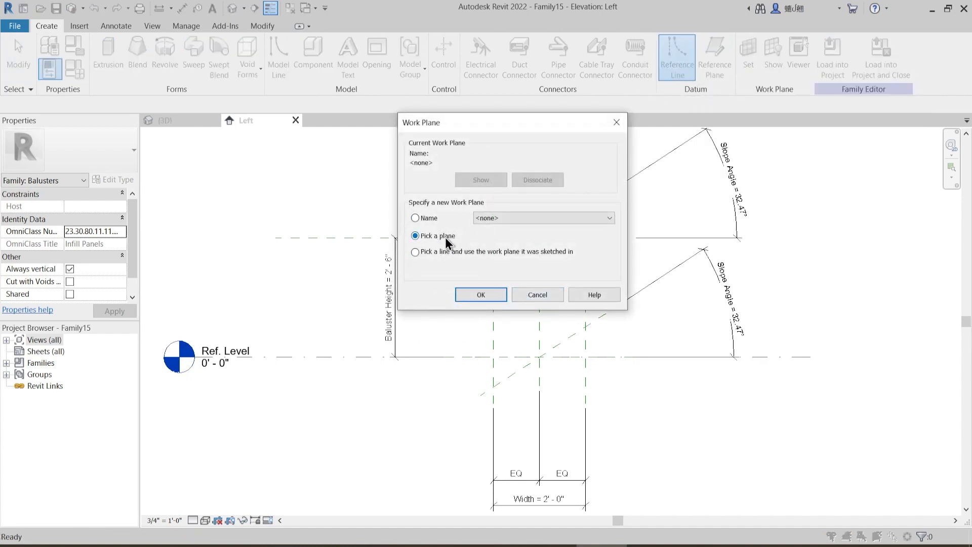
{"action": "left_click", "coordinate": [496, 218]}
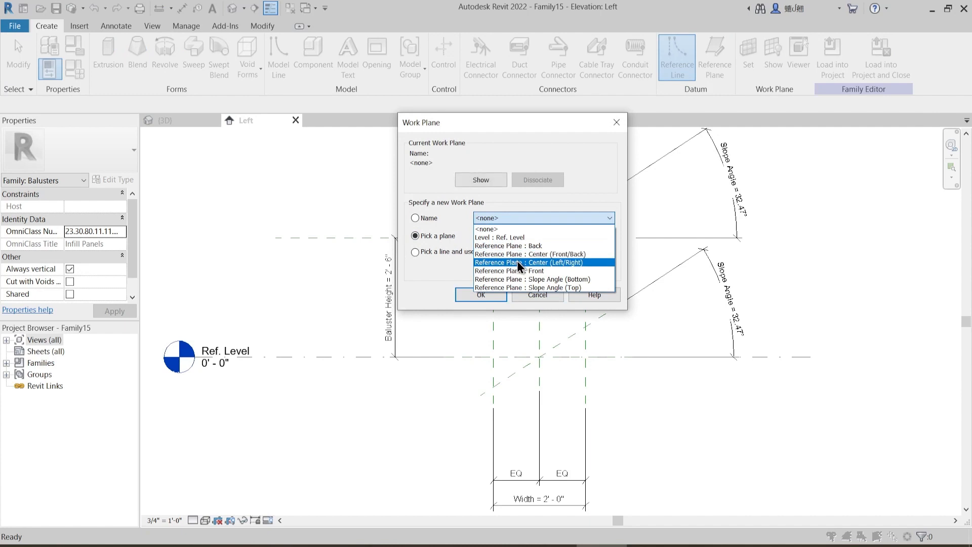
{"action": "left_click", "coordinate": [548, 262]}
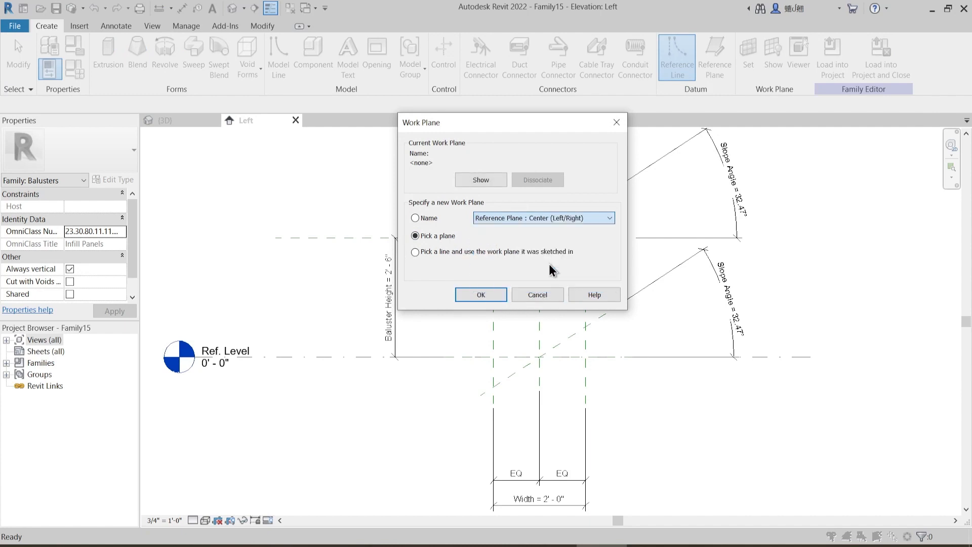
{"action": "left_click", "coordinate": [481, 295]}
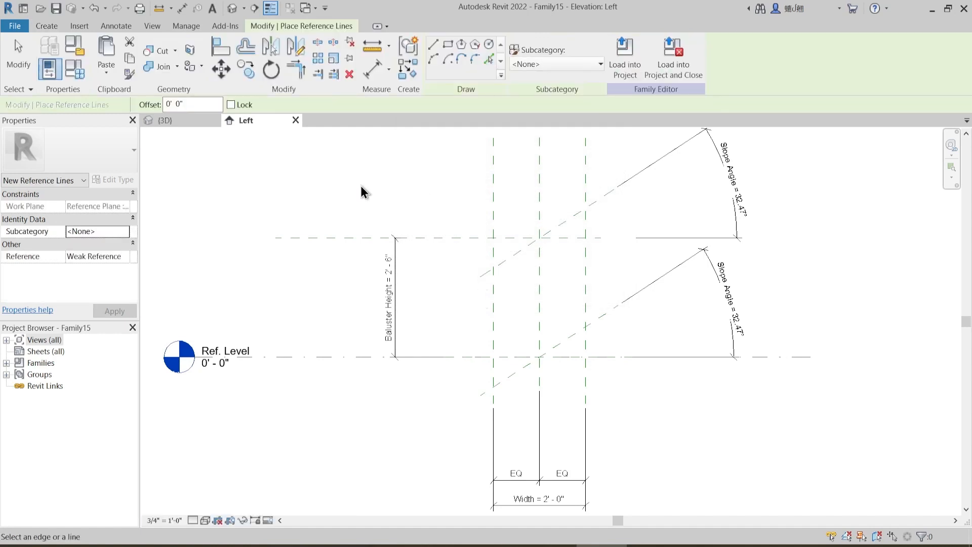
- Pick reference lines offset 1/2" inward from the Front and Back planes and below the horizontal height plane and both Slope Angle planes
{"action": "middle_click_drag", "start_coordinate": [367, 132], "coordinate": [406, 124]}
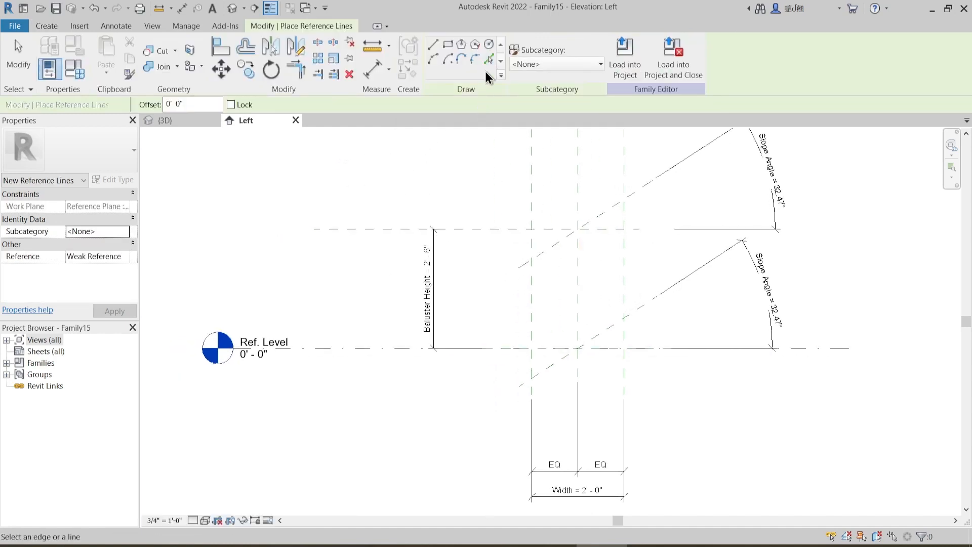
{"action": "left_click", "coordinate": [490, 59]}
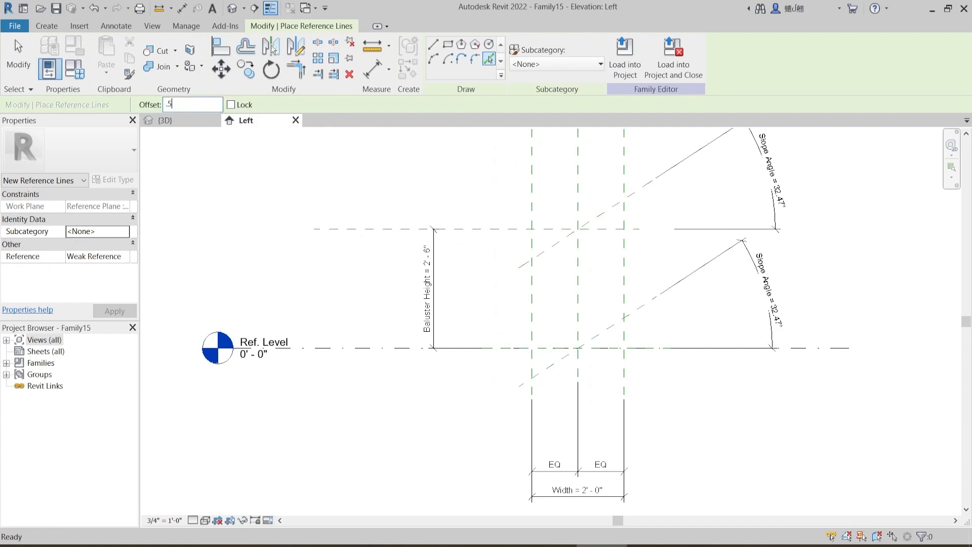
{"action": "left_click", "coordinate": [535, 315]}
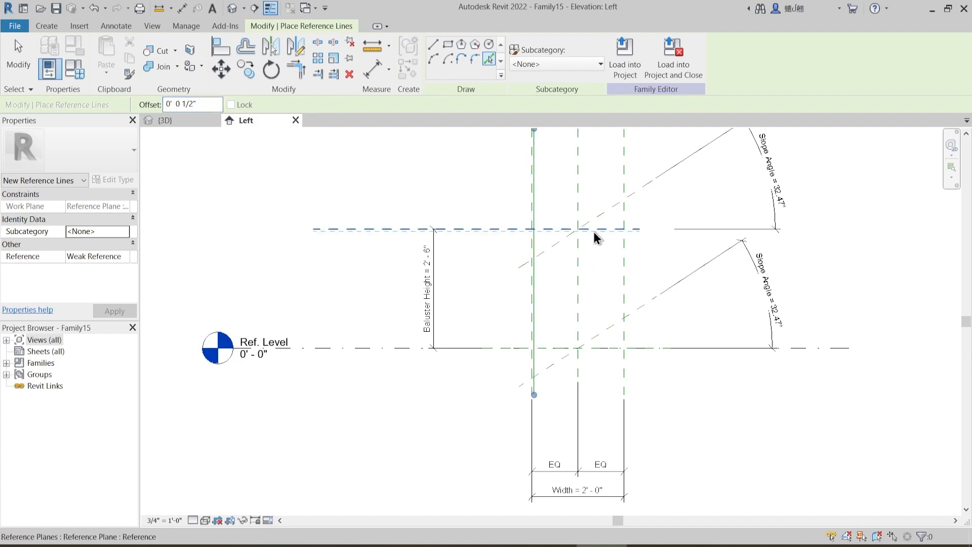
{"action": "left_click", "coordinate": [595, 239]}
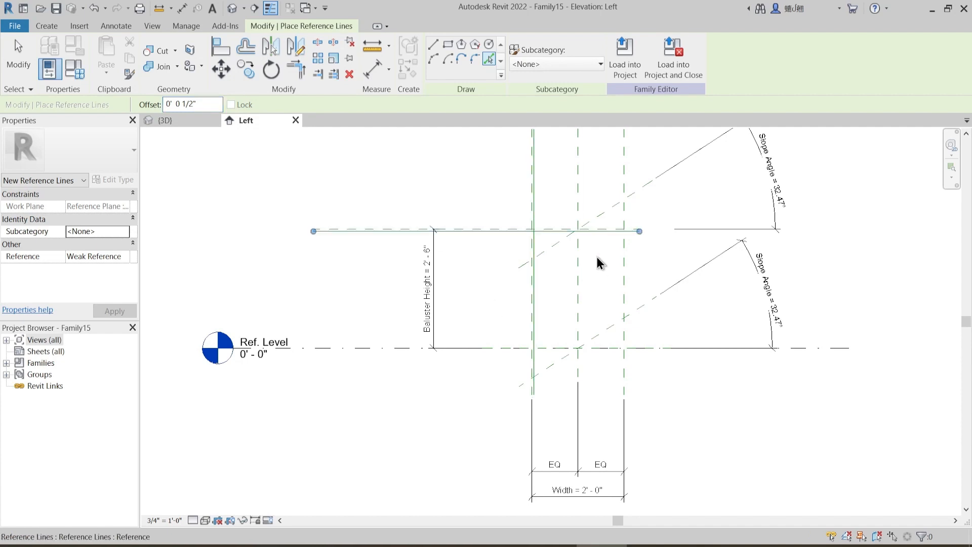
{"action": "left_click", "coordinate": [623, 268]}
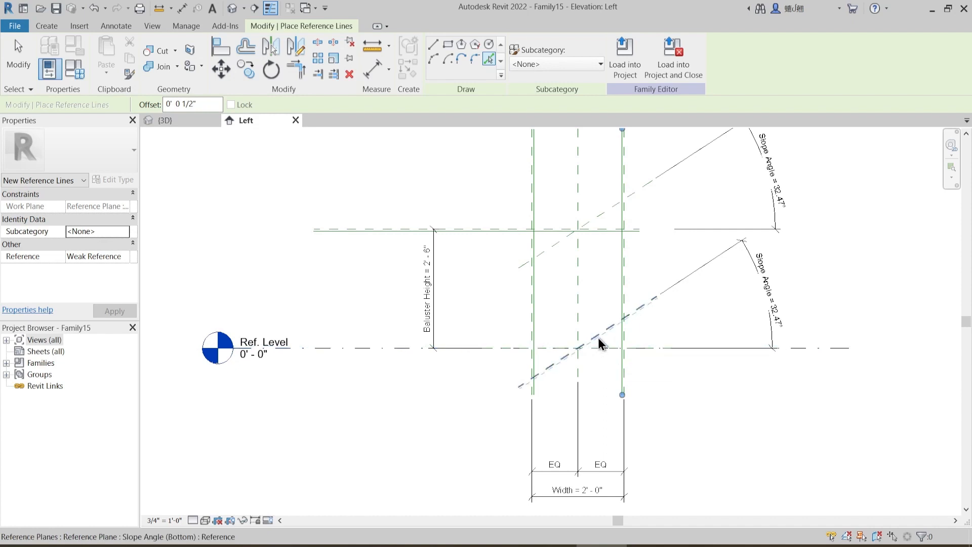
{"action": "left_click", "coordinate": [597, 337]}
{"action": "left_click", "coordinate": [553, 256]}
{"action": "key", "text": "Escape"}
{"action": "key", "text": "Escape"}
- Delete the horizontal reference line just below the baluster height plane
{"action": "scroll", "coordinate": [551, 250], "scroll_direction": "up", "scroll_amount": 3}
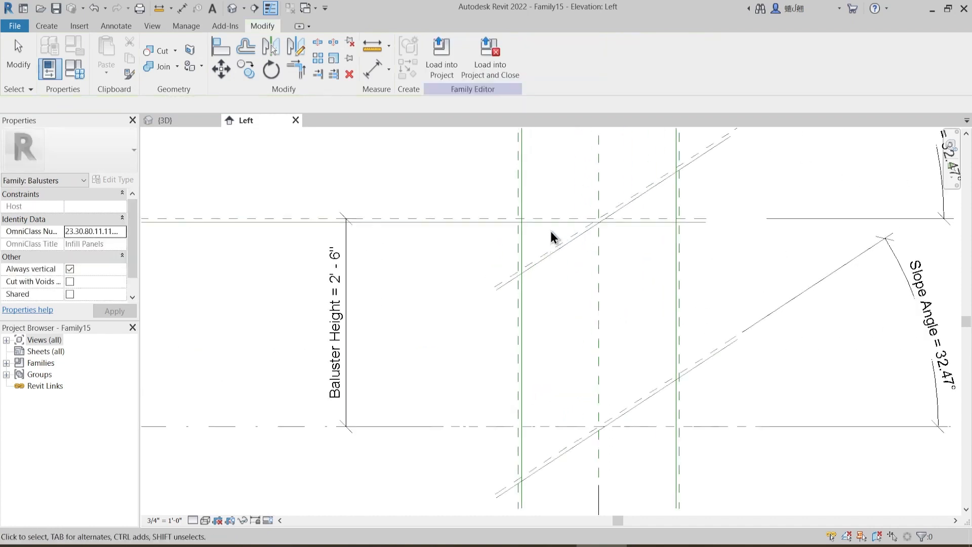
{"action": "left_click", "coordinate": [551, 225]}
{"action": "key", "text": "Delete"}
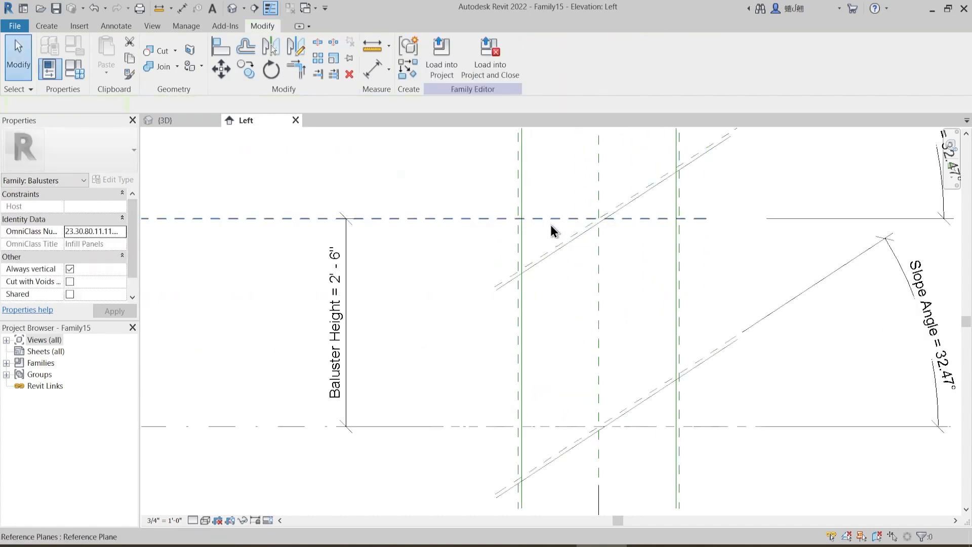
{"action": "middle_click_drag", "start_coordinate": [601, 296], "coordinate": [575, 310]}
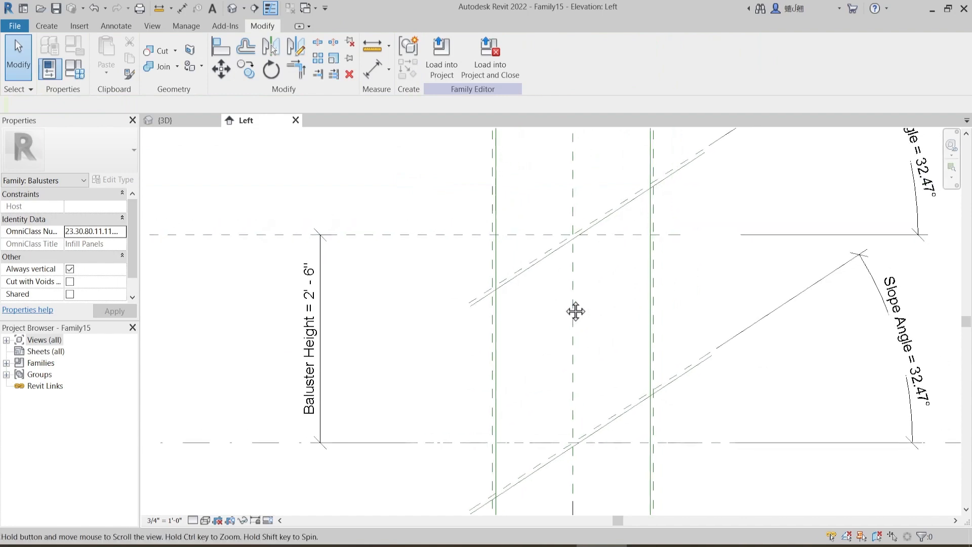
- Shorten the upper sloped reference line so its upper end meets the Back reference plane
{"action": "left_click", "coordinate": [525, 274]}
{"action": "middle_click_drag", "start_coordinate": [633, 260], "coordinate": [631, 298]}
{"action": "scroll", "coordinate": [668, 223], "scroll_direction": "up", "scroll_amount": 5}
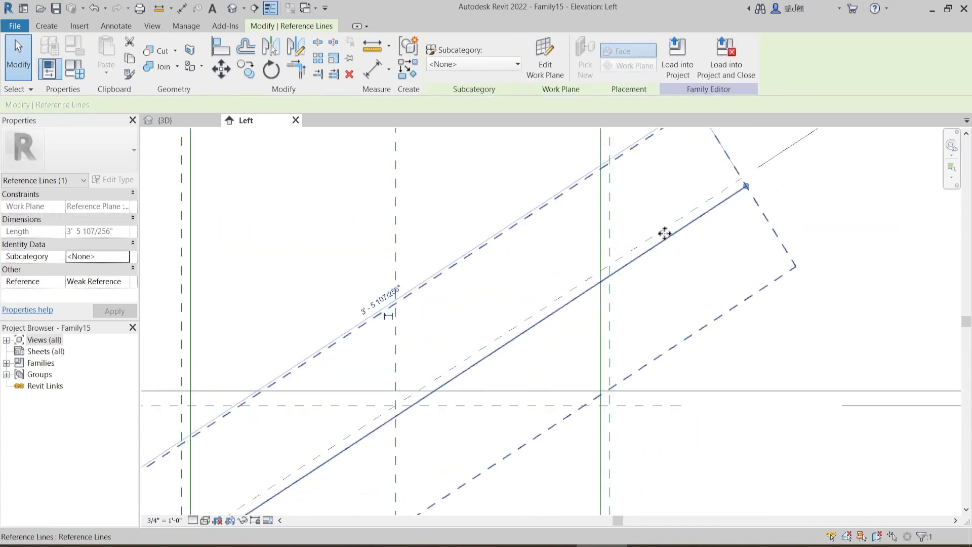
{"action": "left_click_drag", "start_coordinate": [774, 175], "coordinate": [717, 218]}
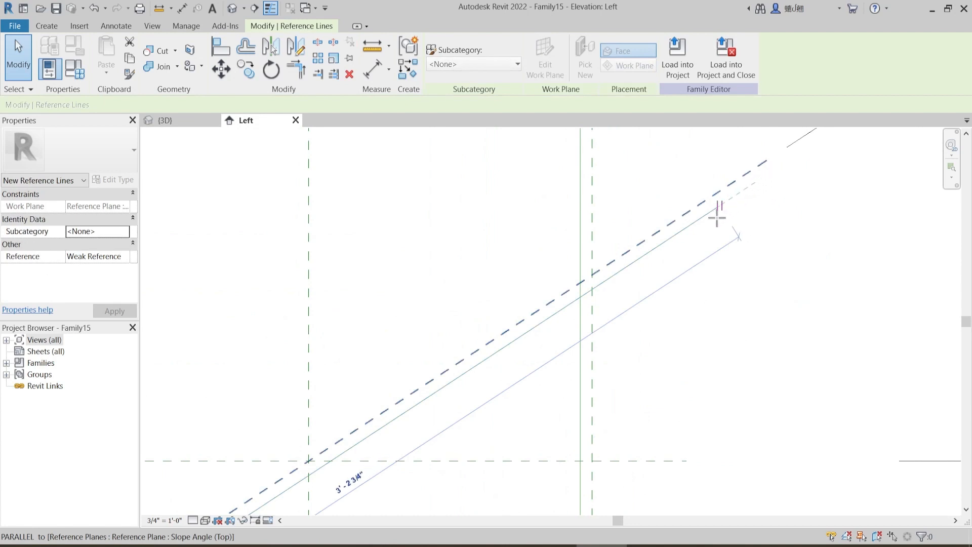
{"action": "left_click", "coordinate": [591, 289]}
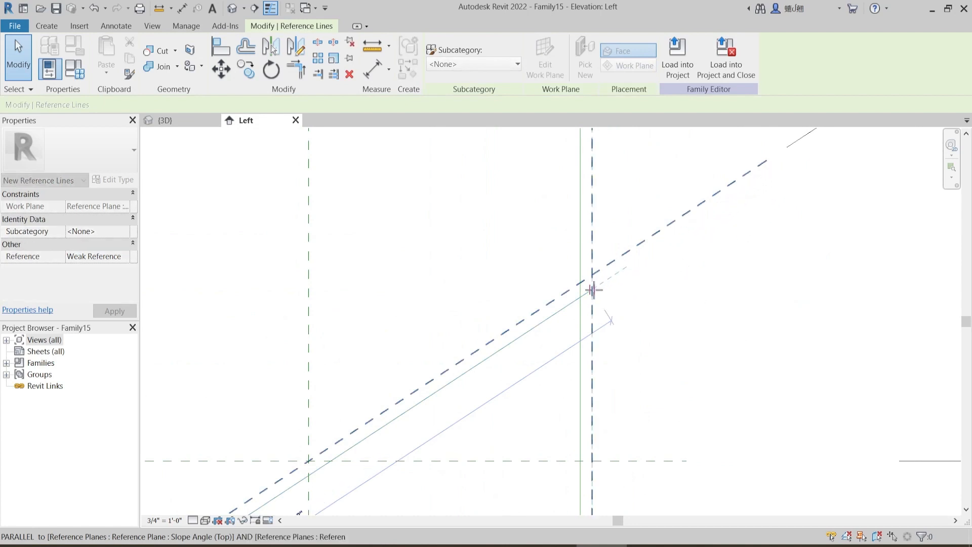
{"action": "key", "text": "Escape"}
{"action": "key", "text": "Escape"}
{"action": "scroll", "coordinate": [661, 293], "scroll_direction": "down", "scroll_amount": 5}
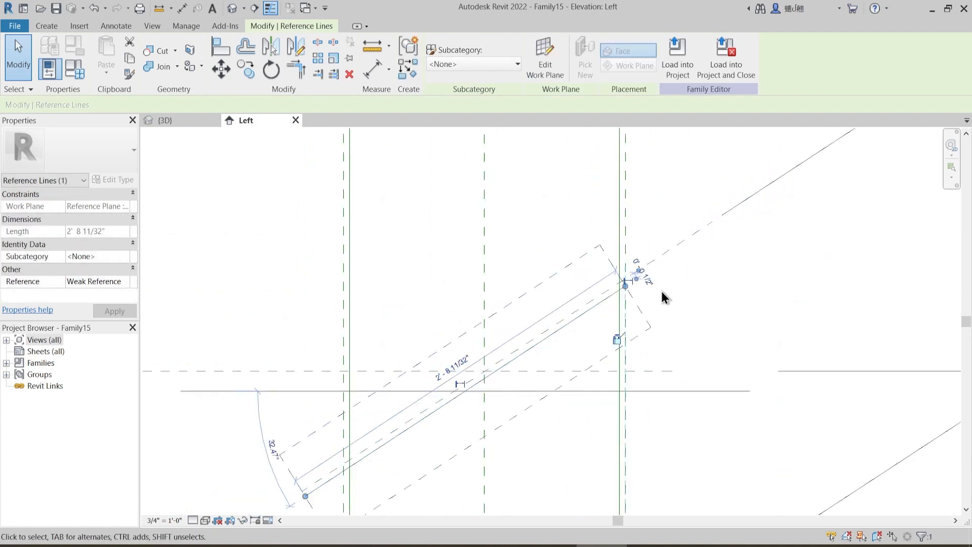
- Shorten the upper sloped reference line's lower end to the Front reference plane and lock it there
{"action": "scroll", "coordinate": [453, 413], "scroll_direction": "up", "scroll_amount": 5}
{"action": "scroll", "coordinate": [457, 414], "scroll_direction": "up", "scroll_amount": 2}
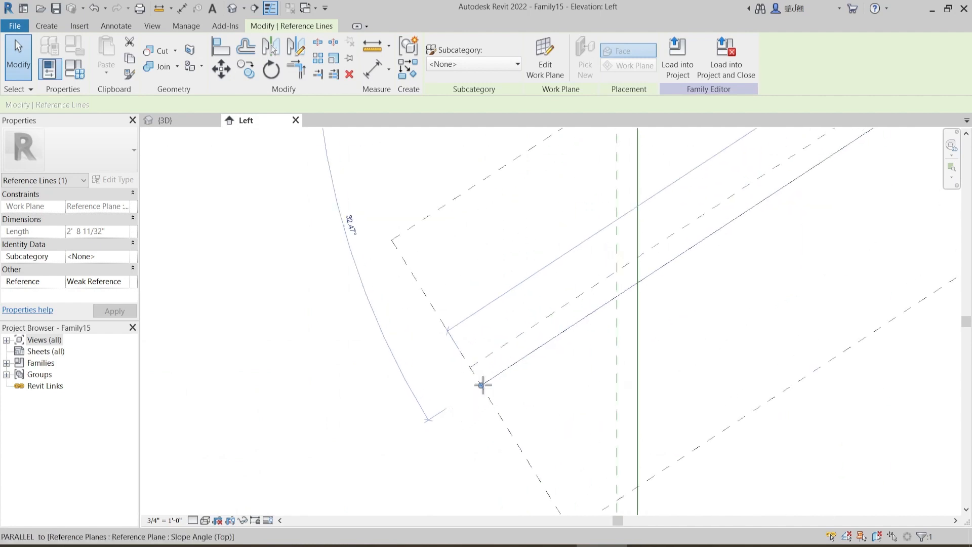
{"action": "left_click_drag", "start_coordinate": [481, 384], "coordinate": [617, 295]}
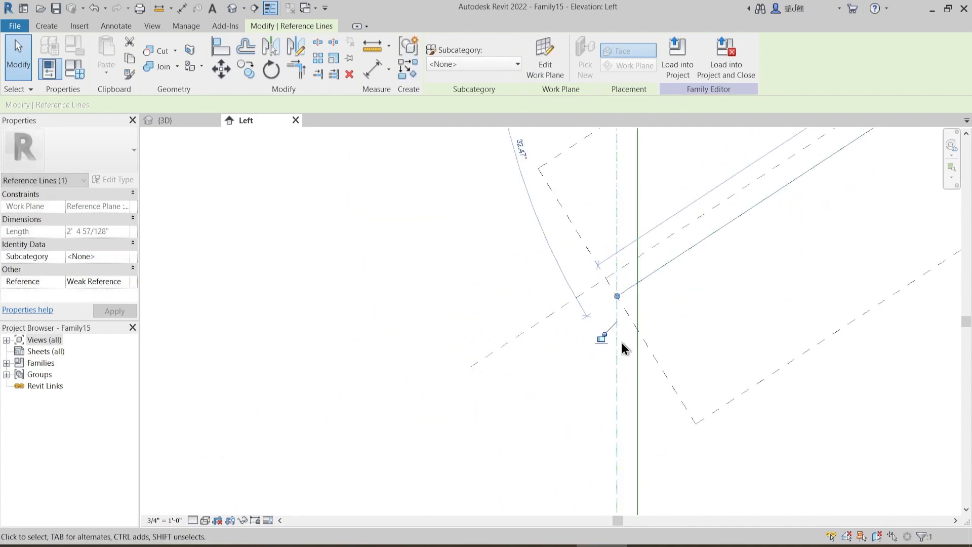
{"action": "left_click", "coordinate": [599, 339]}
{"action": "scroll", "coordinate": [515, 296], "scroll_direction": "down", "scroll_amount": 5}
- Lower the top end of the vertical reference line beside the Front plane to the Slope Angle (Top) plane and lock it
{"action": "left_click", "coordinate": [518, 295]}
{"action": "scroll", "coordinate": [632, 325], "scroll_direction": "down", "scroll_amount": 2}
{"action": "middle_click_drag", "start_coordinate": [632, 326], "coordinate": [619, 425]}
{"action": "left_click", "coordinate": [569, 294]}
{"action": "middle_click_drag", "start_coordinate": [609, 221], "coordinate": [611, 361]}
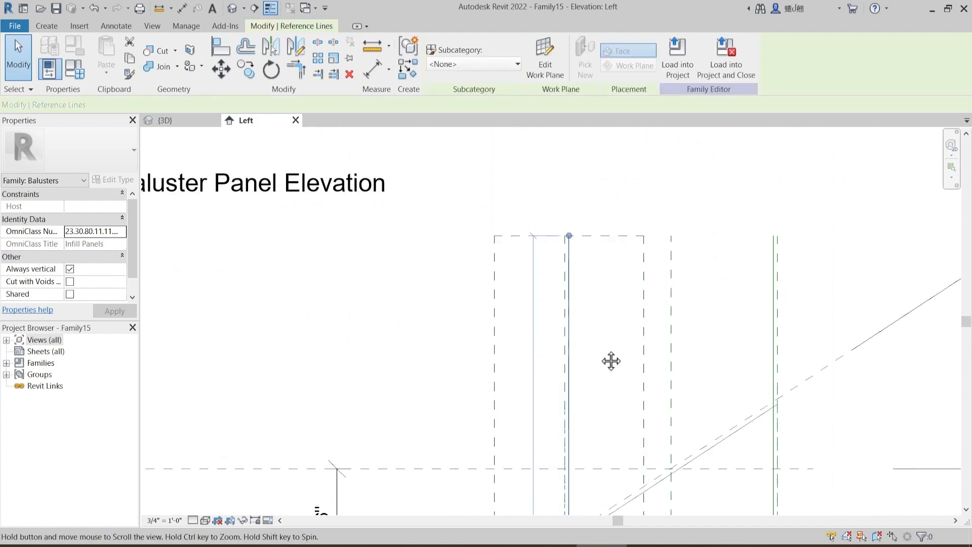
{"action": "scroll", "coordinate": [570, 241], "scroll_direction": "down", "scroll_amount": 2}
{"action": "middle_click_drag", "start_coordinate": [586, 271], "coordinate": [577, 229]}
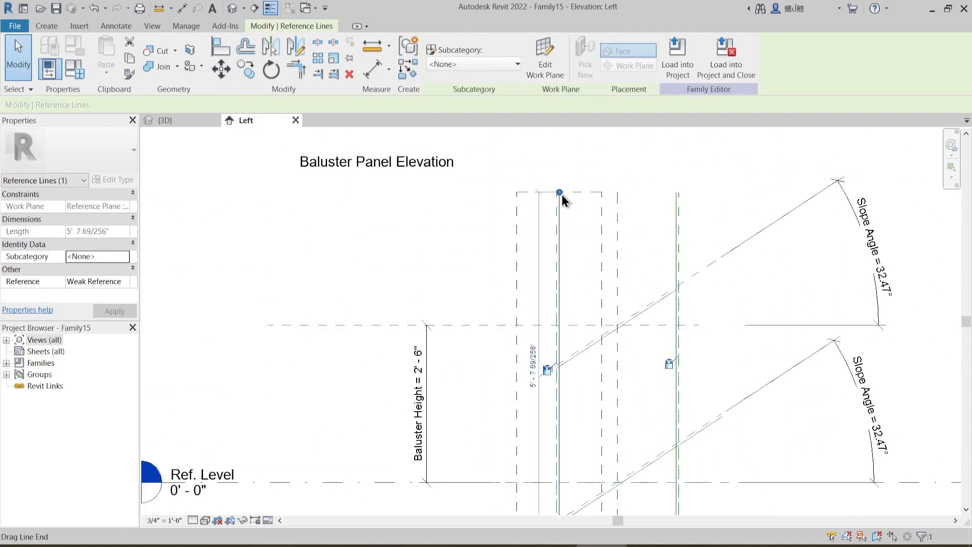
{"action": "left_click_drag", "start_coordinate": [553, 325], "coordinate": [558, 340]}
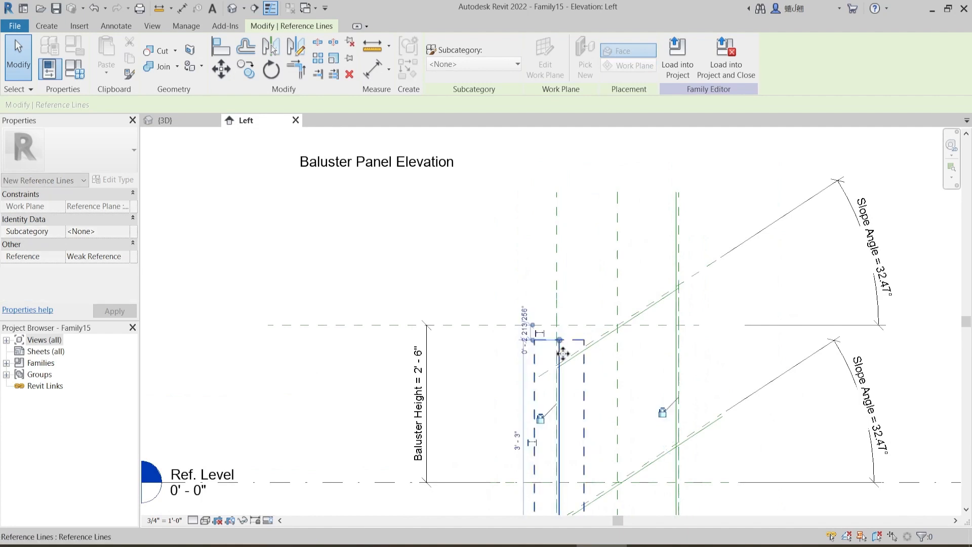
{"action": "scroll", "coordinate": [565, 357], "scroll_direction": "up", "scroll_amount": 6}
{"action": "middle_click_drag", "start_coordinate": [568, 346], "coordinate": [559, 259]}
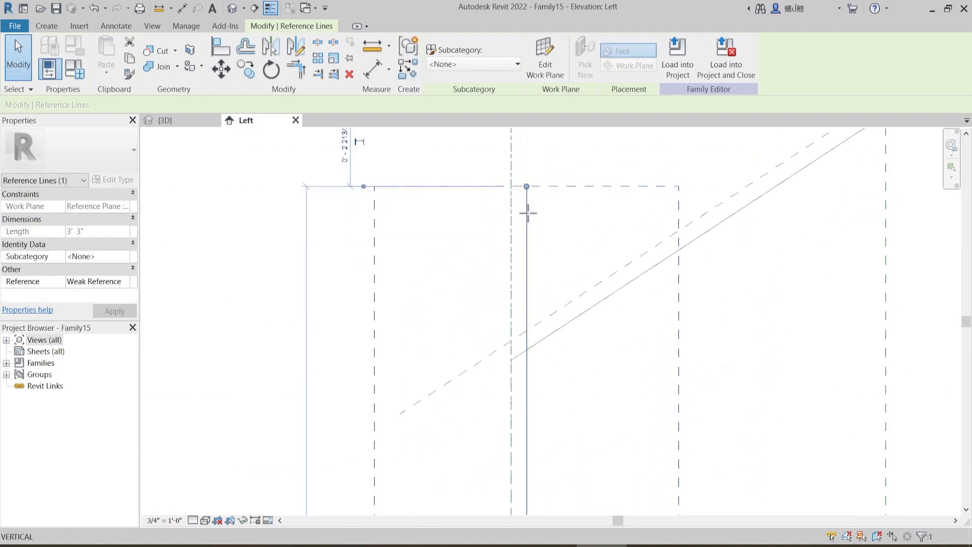
{"action": "left_click_drag", "start_coordinate": [528, 310], "coordinate": [527, 330]}
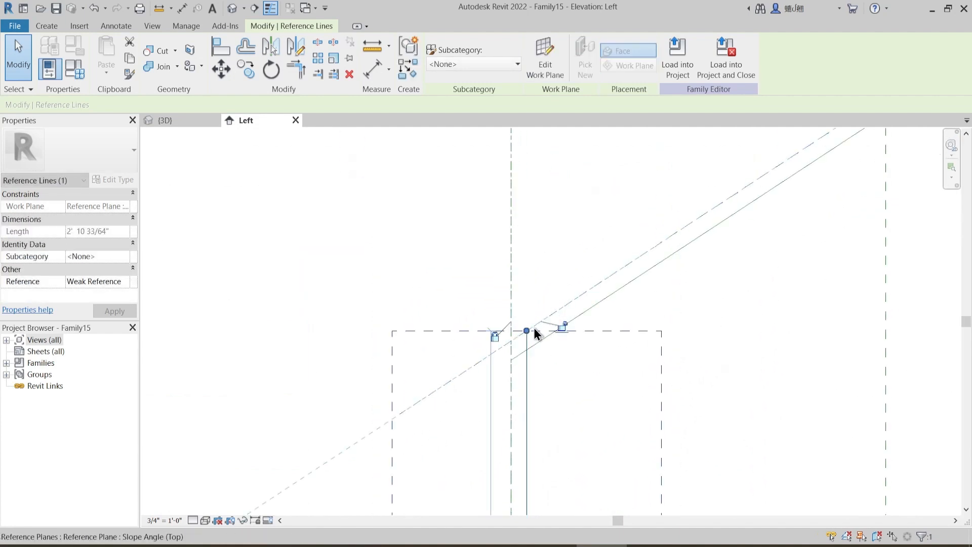
{"action": "left_click", "coordinate": [564, 328]}
{"action": "scroll", "coordinate": [512, 252], "scroll_direction": "down", "scroll_amount": 4}
- Lower the top end of the vertical reference line beside the Back plane to the Slope Angle (Top) plane
{"action": "middle_click_drag", "start_coordinate": [742, 195], "coordinate": [632, 331]}
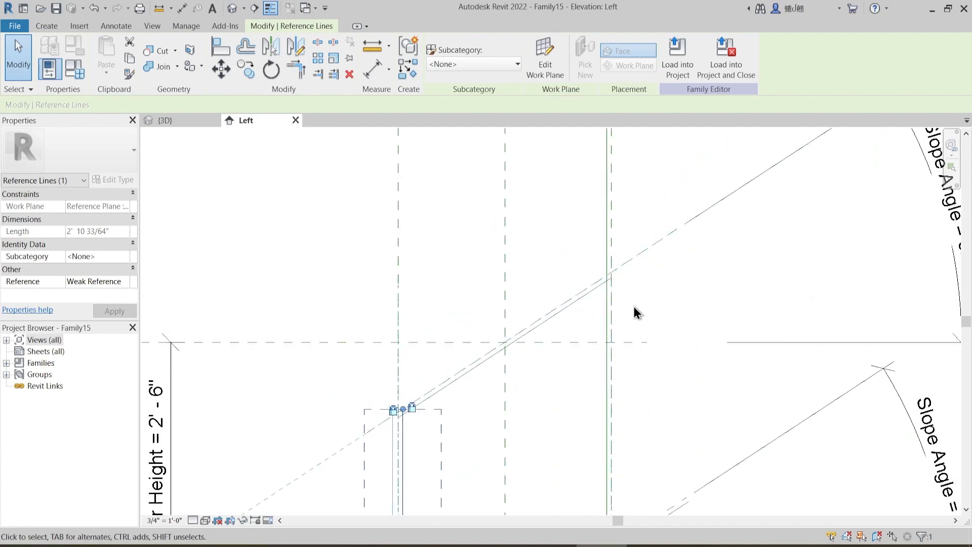
{"action": "left_click", "coordinate": [625, 277]}
{"action": "scroll", "coordinate": [627, 276], "scroll_direction": "down", "scroll_amount": 3}
{"action": "scroll", "coordinate": [627, 278], "scroll_direction": "up", "scroll_amount": 1}
{"action": "middle_click_drag", "start_coordinate": [627, 277], "coordinate": [631, 321]}
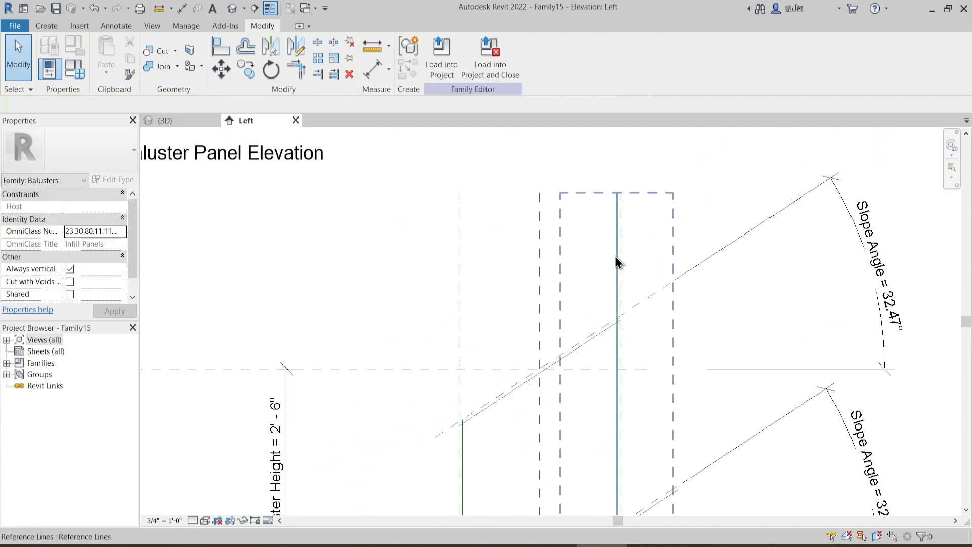
{"action": "left_click", "coordinate": [616, 254]}
{"action": "left_click_drag", "start_coordinate": [615, 201], "coordinate": [615, 306]}
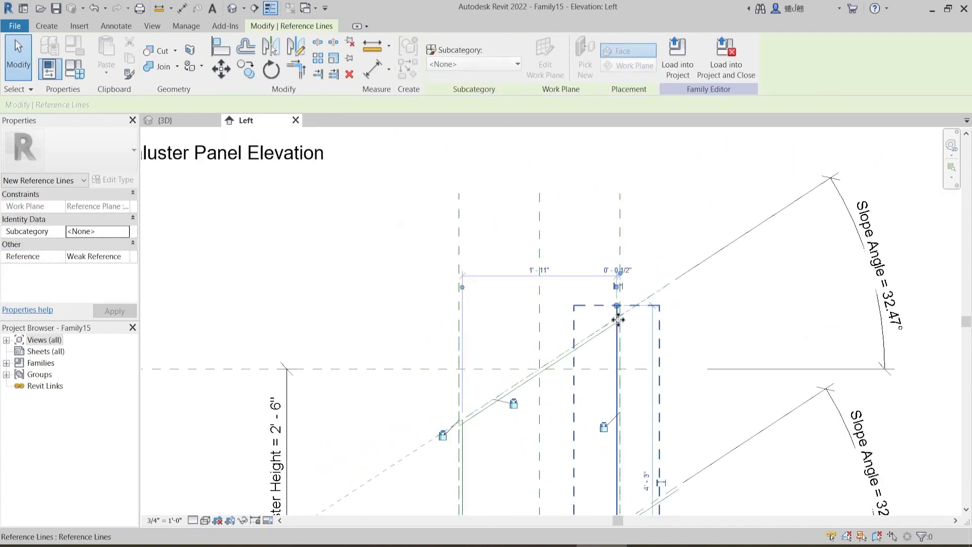
{"action": "scroll", "coordinate": [617, 319], "scroll_direction": "up", "scroll_amount": 4}
{"action": "scroll", "coordinate": [614, 304], "scroll_direction": "up", "scroll_amount": 1}
{"action": "left_click_drag", "start_coordinate": [611, 249], "coordinate": [629, 337]}
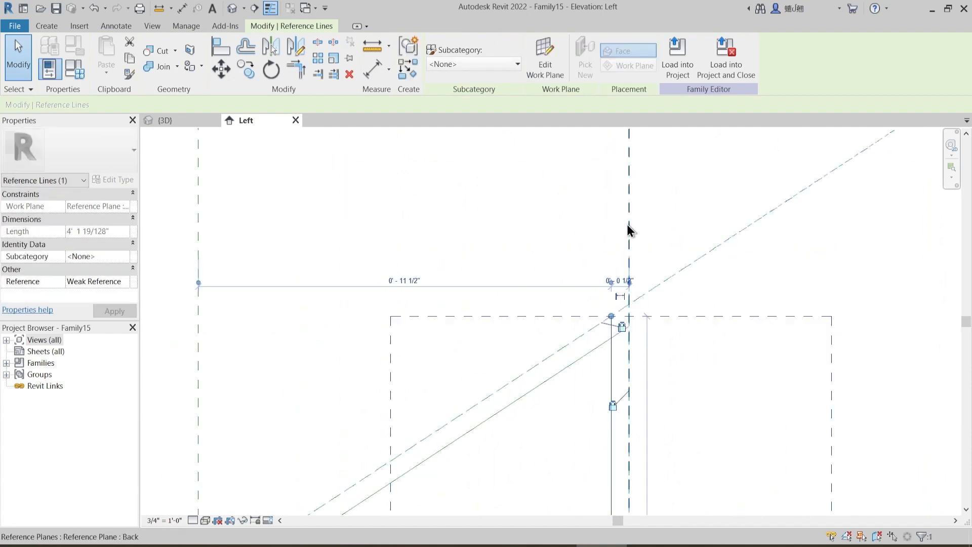
{"action": "scroll", "coordinate": [639, 233], "scroll_direction": "down", "scroll_amount": 2}
{"action": "scroll", "coordinate": [649, 230], "scroll_direction": "down", "scroll_amount": 2}
{"action": "key", "text": "Escape"}
- Raise the bottom end of the vertical reference line beside the Back plane to the Slope Angle (Bottom) plane
{"action": "middle_click_drag", "start_coordinate": [672, 450], "coordinate": [675, 235]}
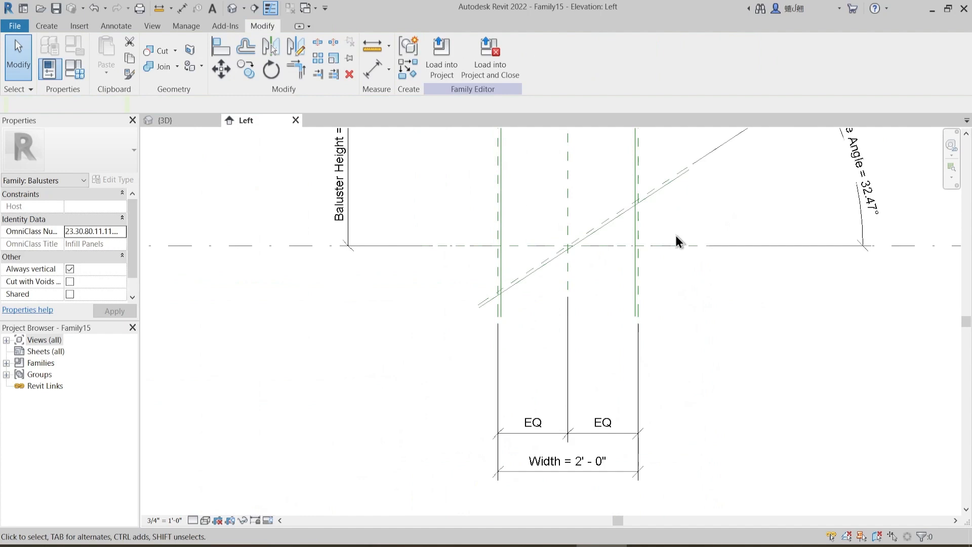
{"action": "left_click", "coordinate": [635, 273]}
{"action": "scroll", "coordinate": [618, 329], "scroll_direction": "up", "scroll_amount": 2}
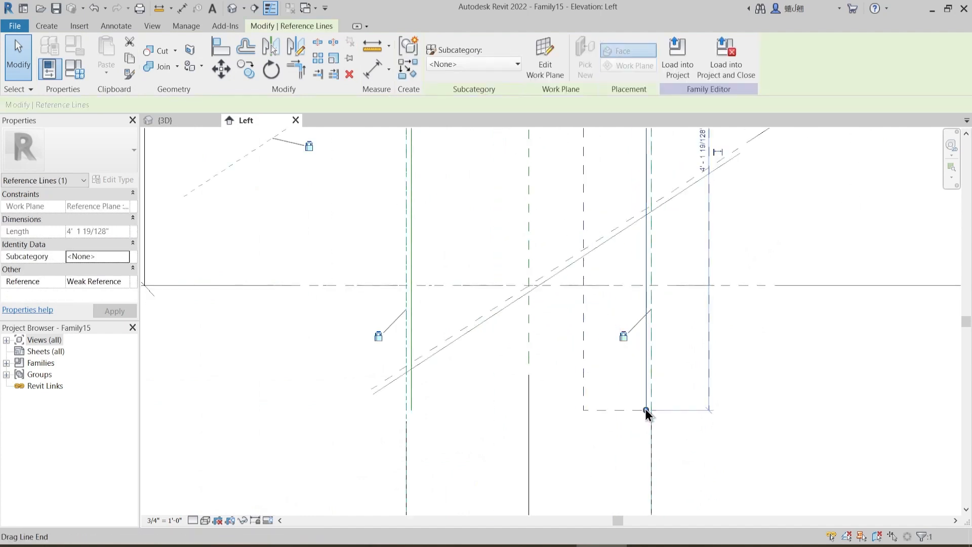
{"action": "left_click_drag", "start_coordinate": [645, 411], "coordinate": [642, 244]}
{"action": "scroll", "coordinate": [647, 225], "scroll_direction": "up", "scroll_amount": 4}
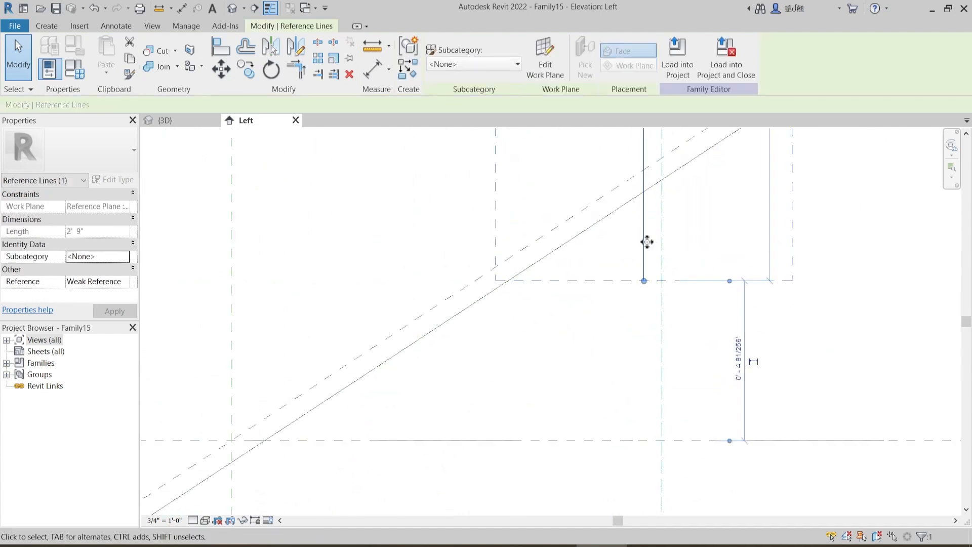
{"action": "left_click_drag", "start_coordinate": [644, 281], "coordinate": [642, 170]}
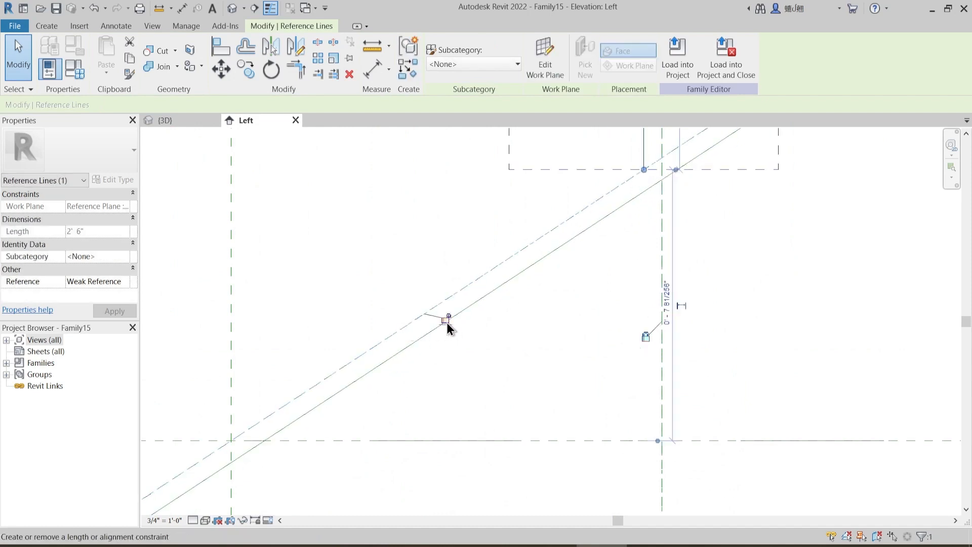
{"action": "scroll", "coordinate": [668, 343], "scroll_direction": "down", "scroll_amount": 1}
{"action": "scroll", "coordinate": [667, 339], "scroll_direction": "down", "scroll_amount": 2}
{"action": "middle_click_drag", "start_coordinate": [428, 408], "coordinate": [491, 303]}
{"action": "key", "text": "Escape"}
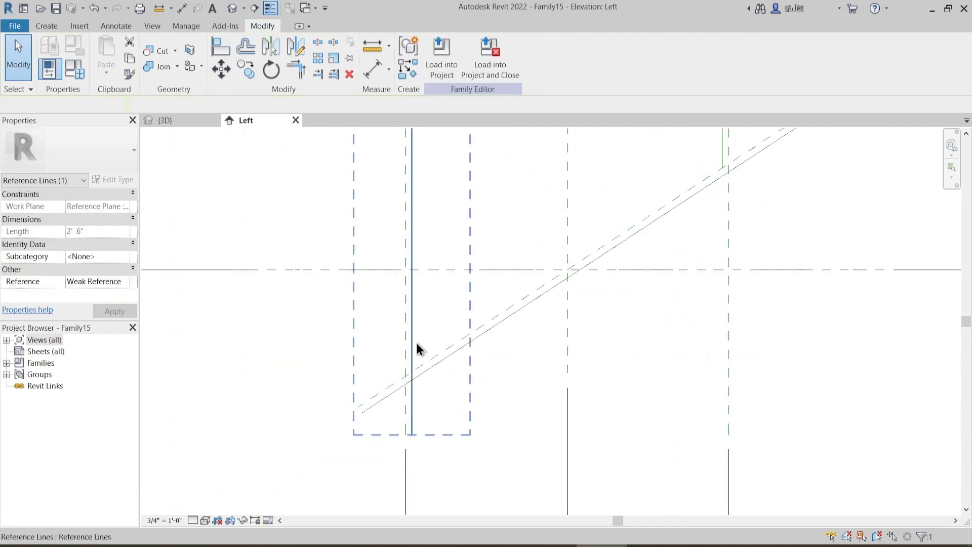
- Raise the bottom end of the vertical reference line beside the Front plane to the Slope Angle (Bottom) plane and lock it
{"action": "left_click", "coordinate": [412, 397]}
{"action": "scroll", "coordinate": [412, 398], "scroll_direction": "up", "scroll_amount": 2}
{"action": "left_click_drag", "start_coordinate": [416, 472], "coordinate": [417, 344]}
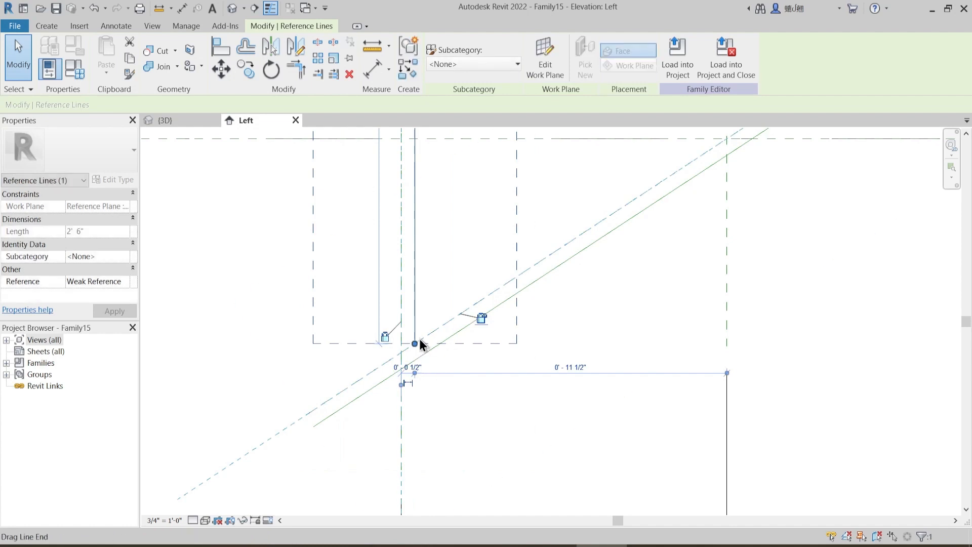
{"action": "left_click", "coordinate": [484, 320]}
{"action": "left_click", "coordinate": [515, 357]}
{"action": "scroll", "coordinate": [517, 360], "scroll_direction": "down", "scroll_amount": 4}
- Delete the sloped reference line lying just below the Slope Angle (Bottom) plane
{"action": "middle_click_drag", "start_coordinate": [611, 266], "coordinate": [574, 363]}
{"action": "scroll", "coordinate": [574, 363], "scroll_direction": "down", "scroll_amount": 1}
{"action": "left_click", "coordinate": [613, 347]}
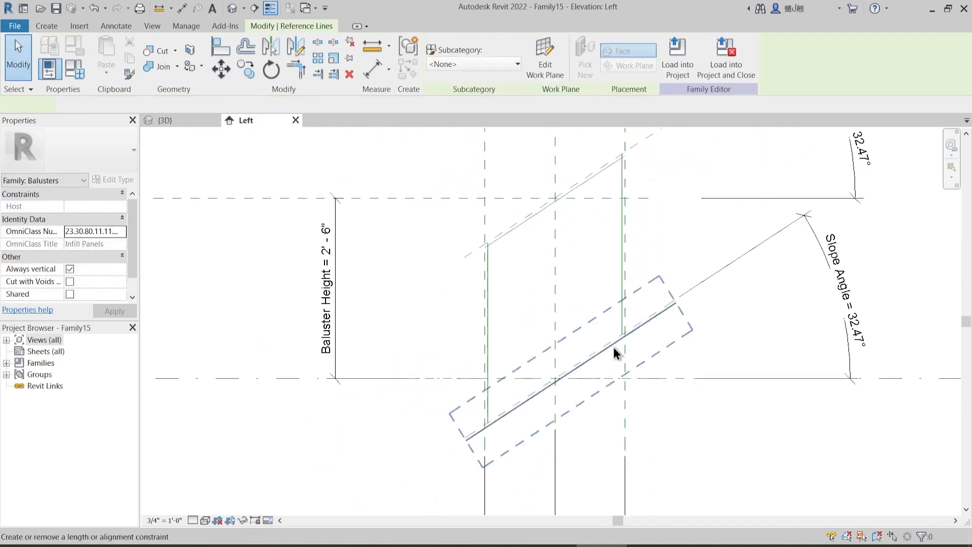
{"action": "key", "text": "Escape"}
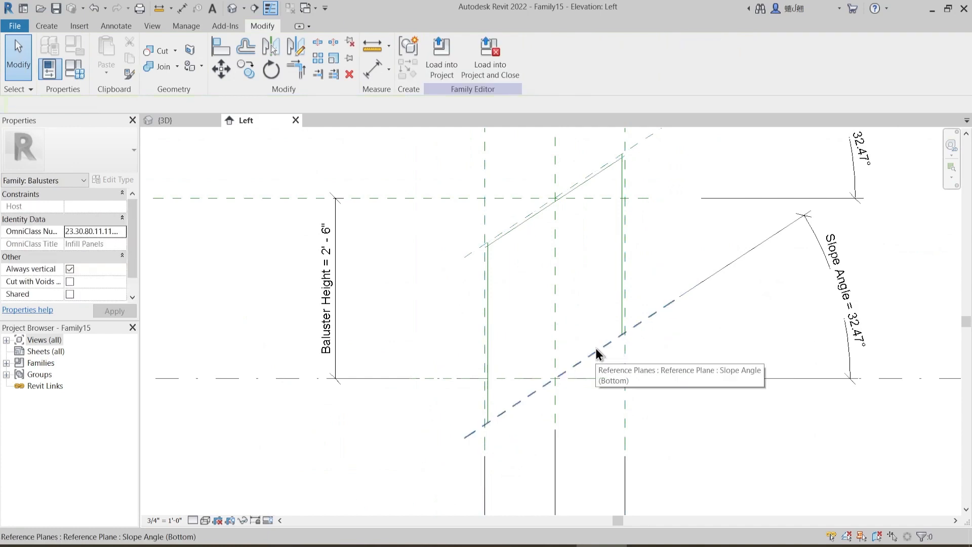
{"action": "key", "text": "f"}
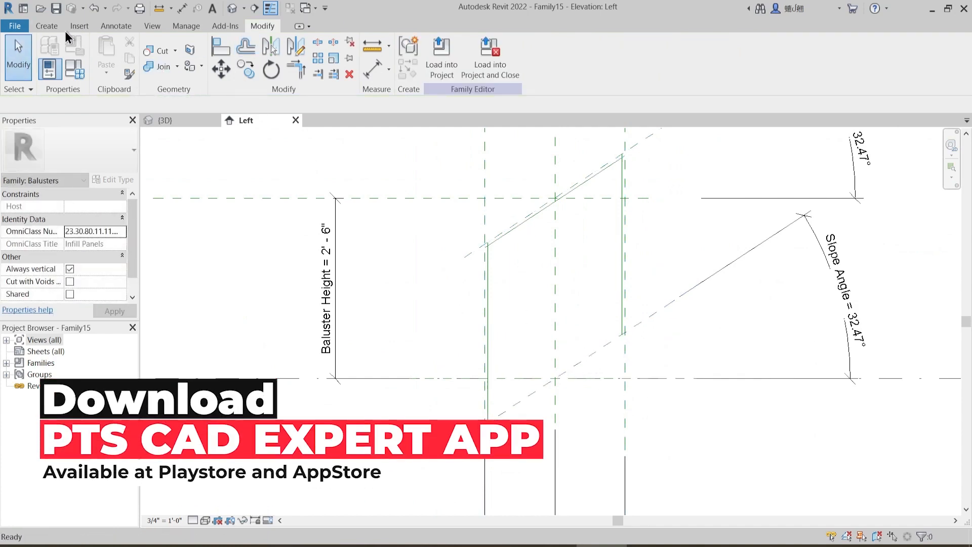
- Add a reference line offset 1/2" above the Slope Angle (Bottom) plane by picking that plane
{"action": "left_click", "coordinate": [47, 26]}
{"action": "left_click", "coordinate": [679, 71]}
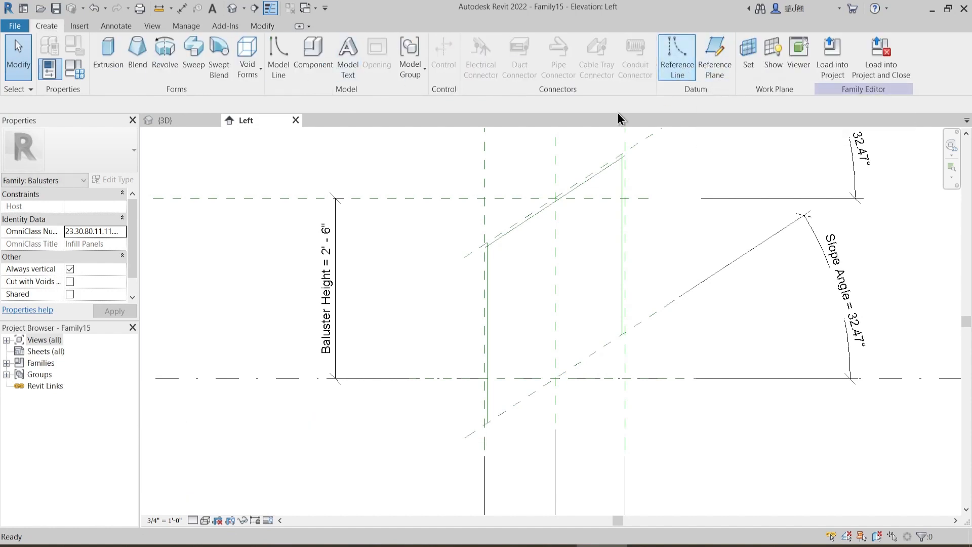
{"action": "left_click_drag", "start_coordinate": [223, 104], "coordinate": [182, 108]}
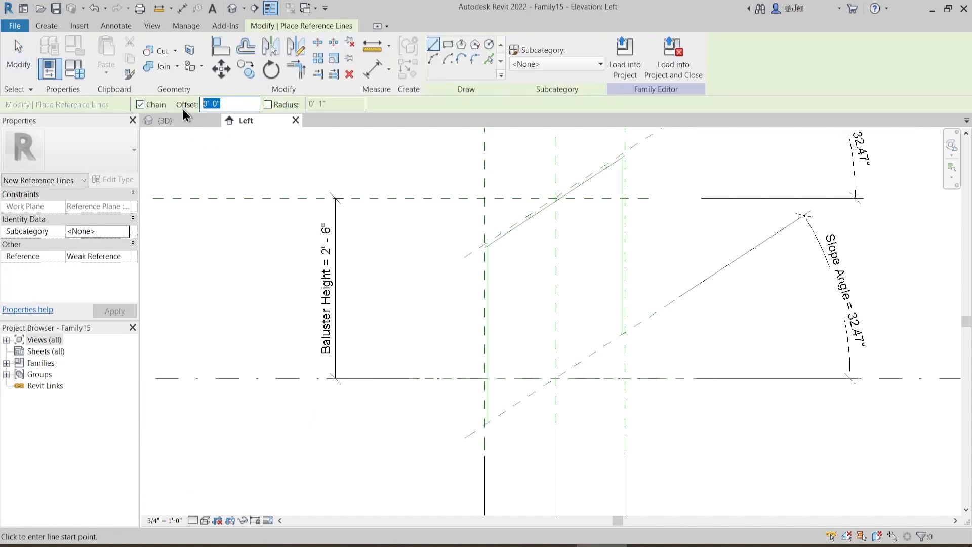
{"action": "type", "text": ".5"}
{"action": "scroll", "coordinate": [527, 406], "scroll_direction": "up", "scroll_amount": 3}
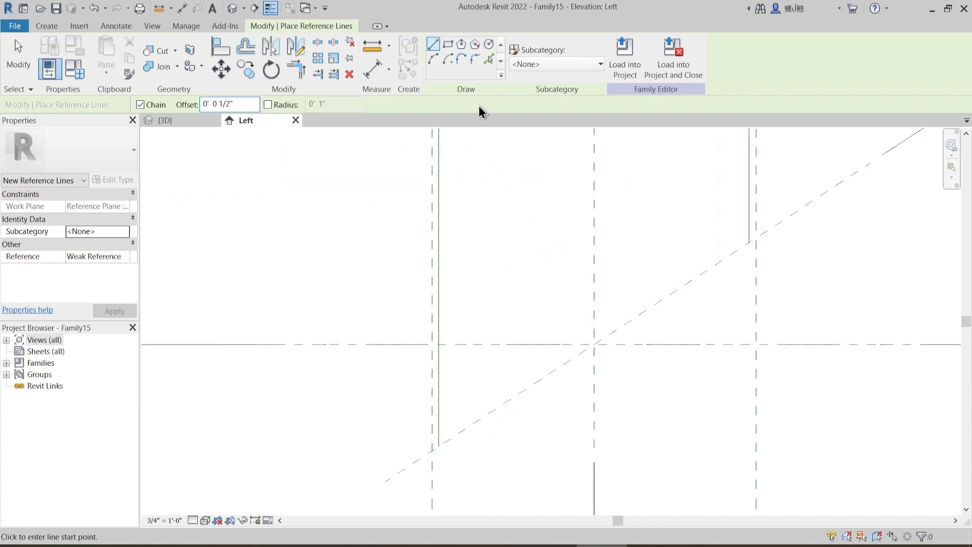
{"action": "left_click", "coordinate": [489, 60]}
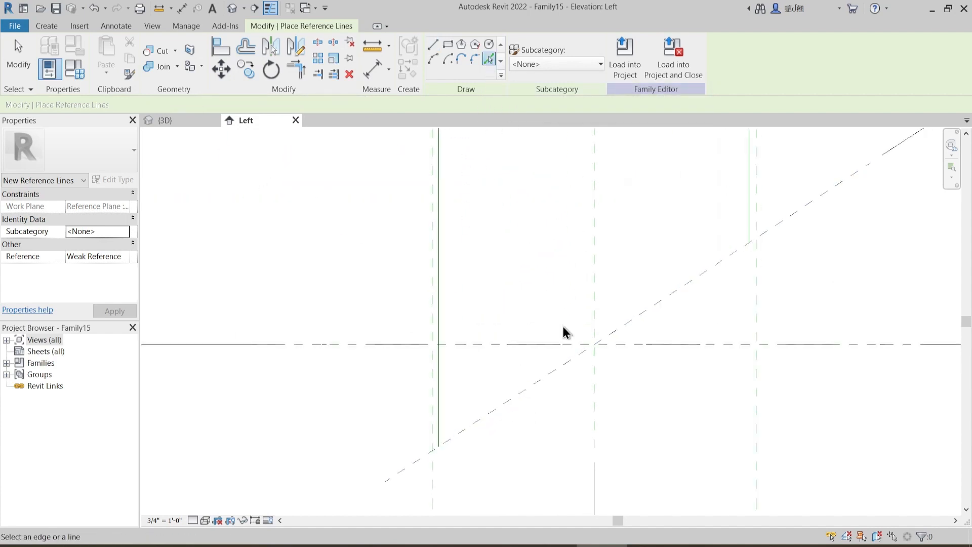
{"action": "left_click", "coordinate": [551, 379]}
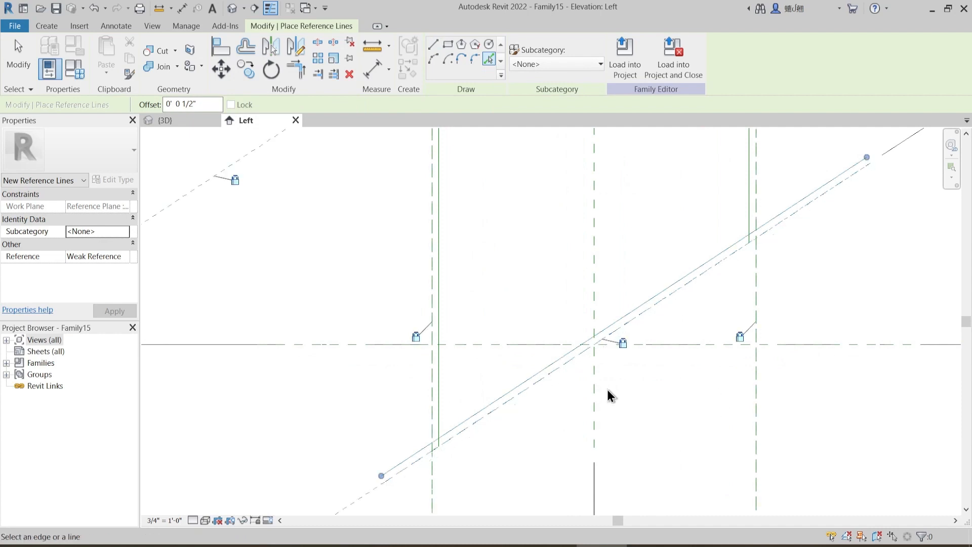
{"action": "key", "text": "Escape"}
{"action": "key", "text": "Escape"}
- Shorten the lower end of the new sloped reference line to the adjacent vertical reference plane
{"action": "left_click", "coordinate": [562, 359]}
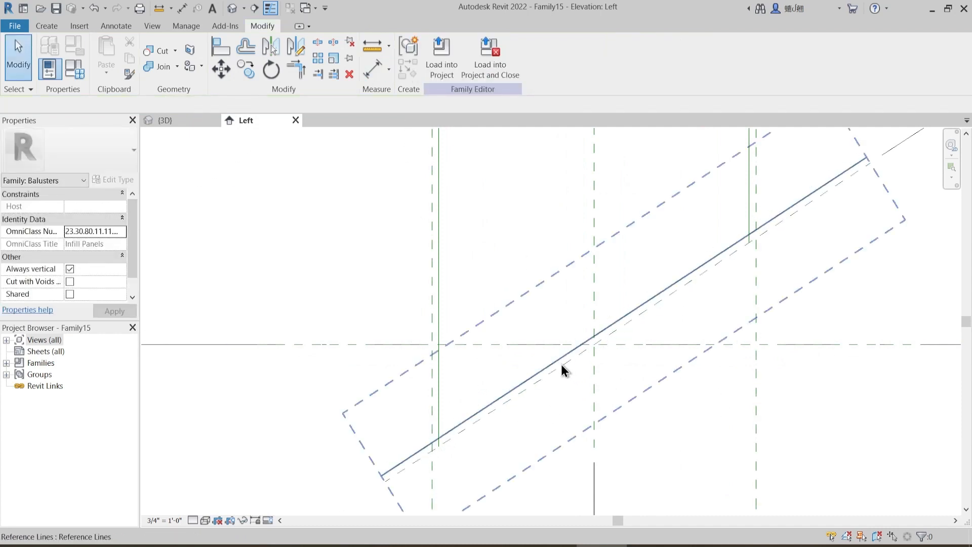
{"action": "scroll", "coordinate": [381, 462], "scroll_direction": "up", "scroll_amount": 5}
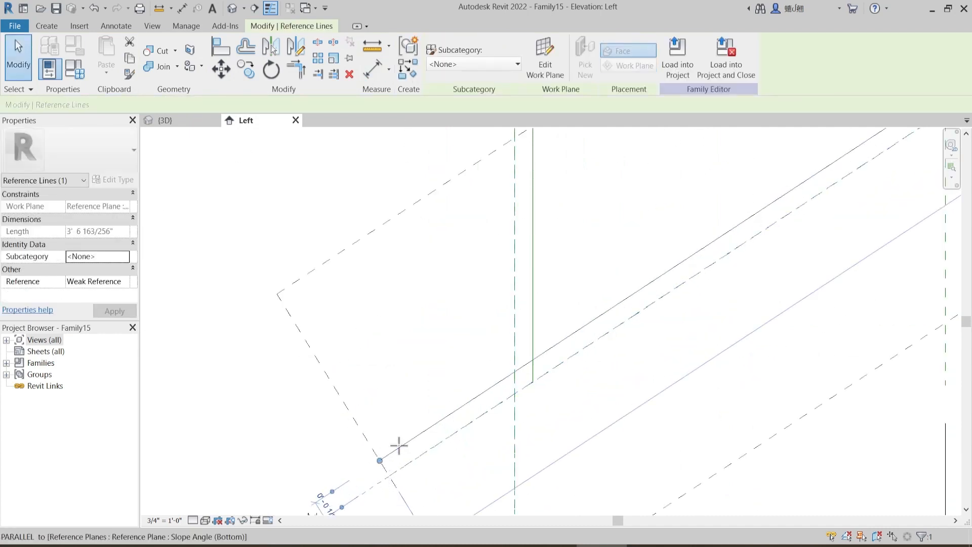
{"action": "left_click_drag", "start_coordinate": [496, 380], "coordinate": [515, 371]}
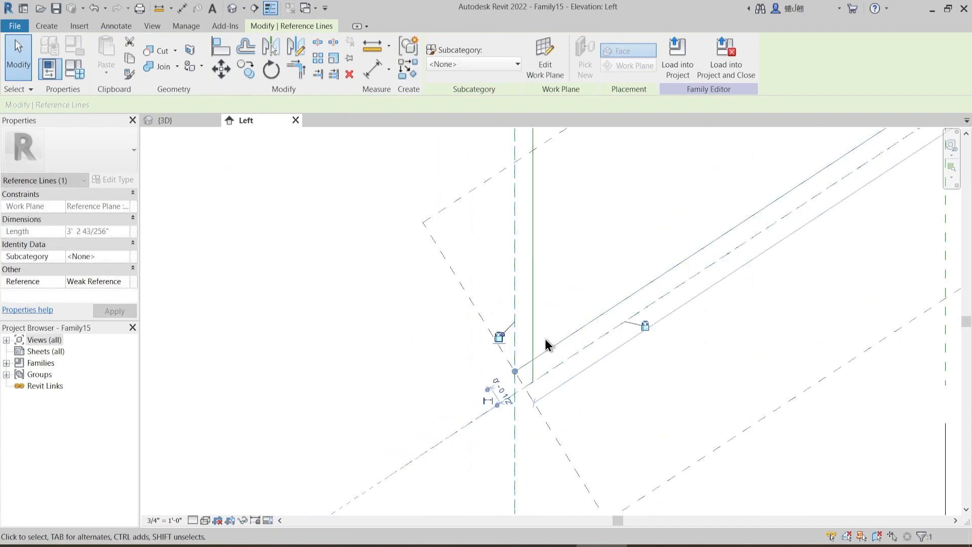
- Shorten the upper end of the new sloped reference line to the opposite vertical reference plane and lock it
{"action": "scroll", "coordinate": [444, 404], "scroll_direction": "down", "scroll_amount": 6}
{"action": "middle_click_drag", "start_coordinate": [672, 273], "coordinate": [642, 326]}
{"action": "scroll", "coordinate": [770, 223], "scroll_direction": "up", "scroll_amount": 3}
{"action": "left_click_drag", "start_coordinate": [672, 284], "coordinate": [586, 345]}
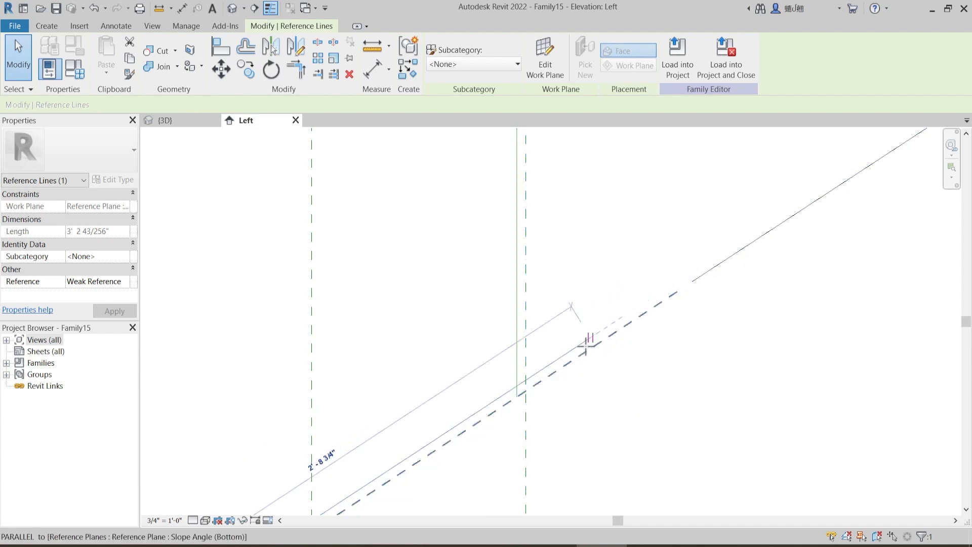
{"action": "left_click_drag", "start_coordinate": [535, 374], "coordinate": [526, 380]}
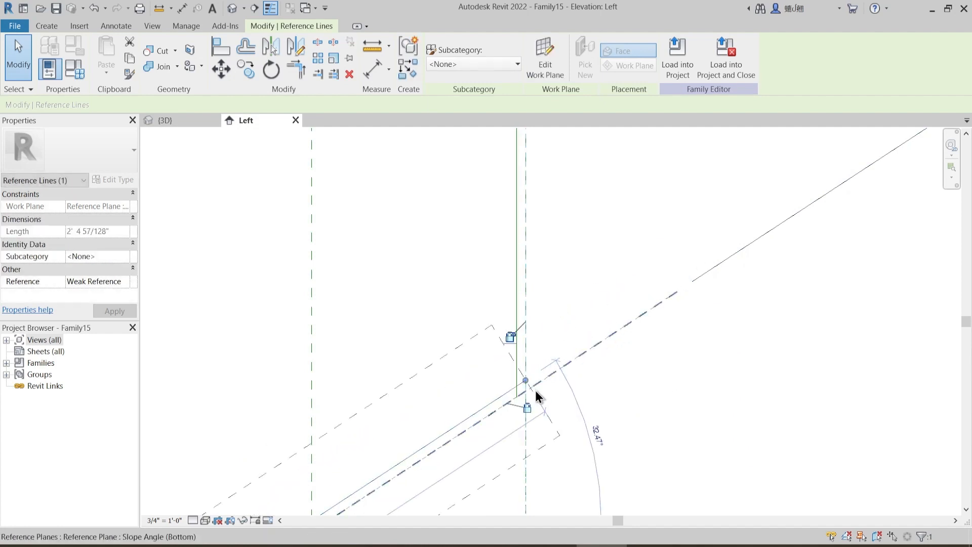
{"action": "left_click", "coordinate": [510, 339]}
{"action": "scroll", "coordinate": [588, 289], "scroll_direction": "down", "scroll_amount": 5}
{"action": "left_click", "coordinate": [479, 311]}
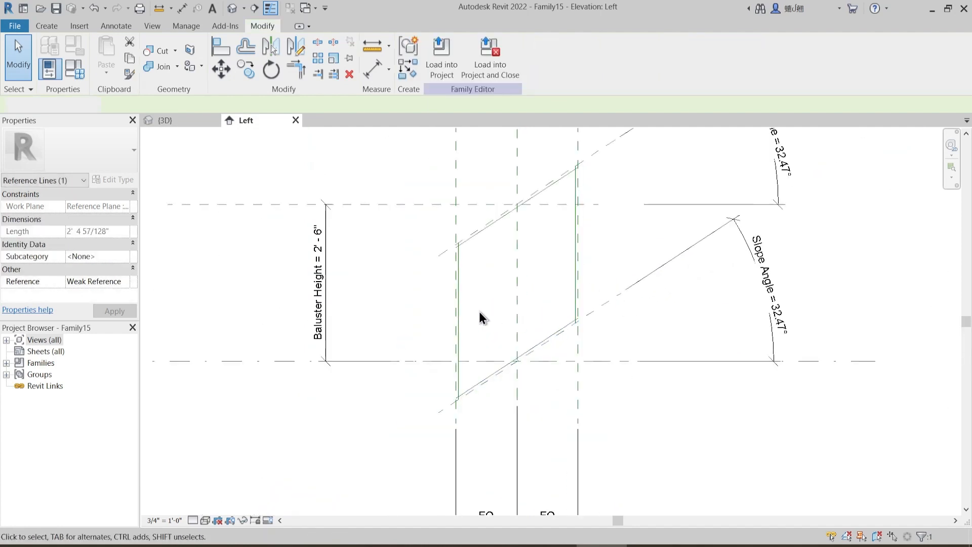
{"action": "middle_click_drag", "start_coordinate": [476, 310], "coordinate": [491, 338]}
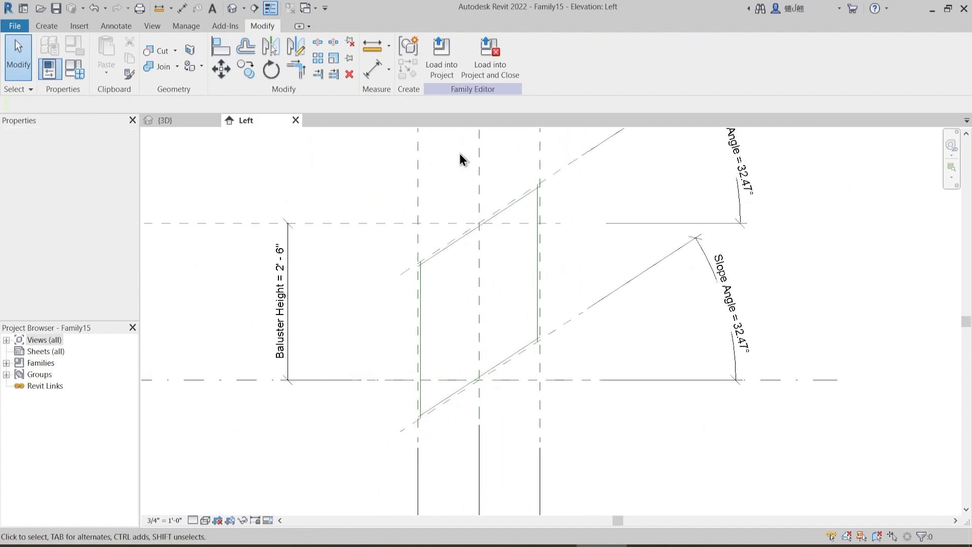
- Start an extrusion and pick the two vertical and the upper sloped reference lines as its sketch lines
{"action": "left_click", "coordinate": [47, 27]}
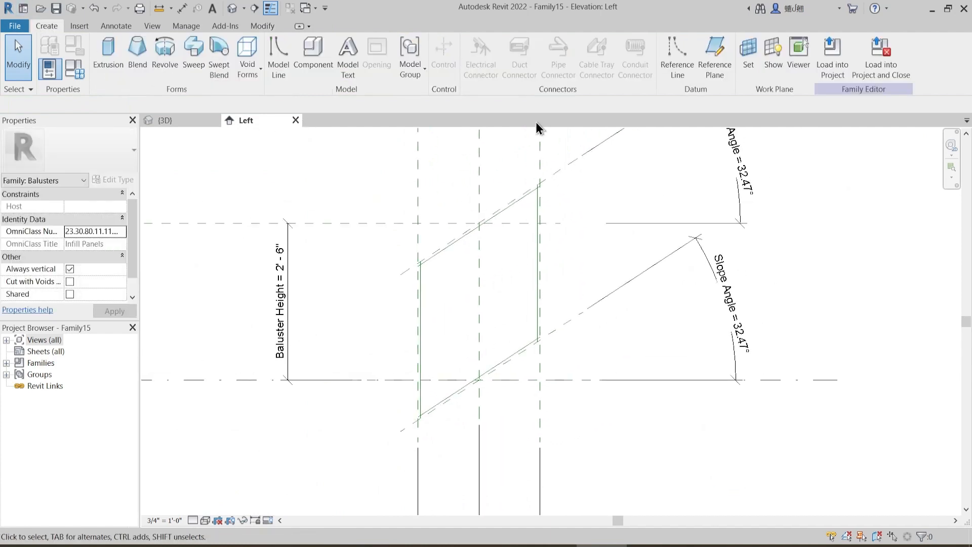
{"action": "left_click", "coordinate": [108, 63]}
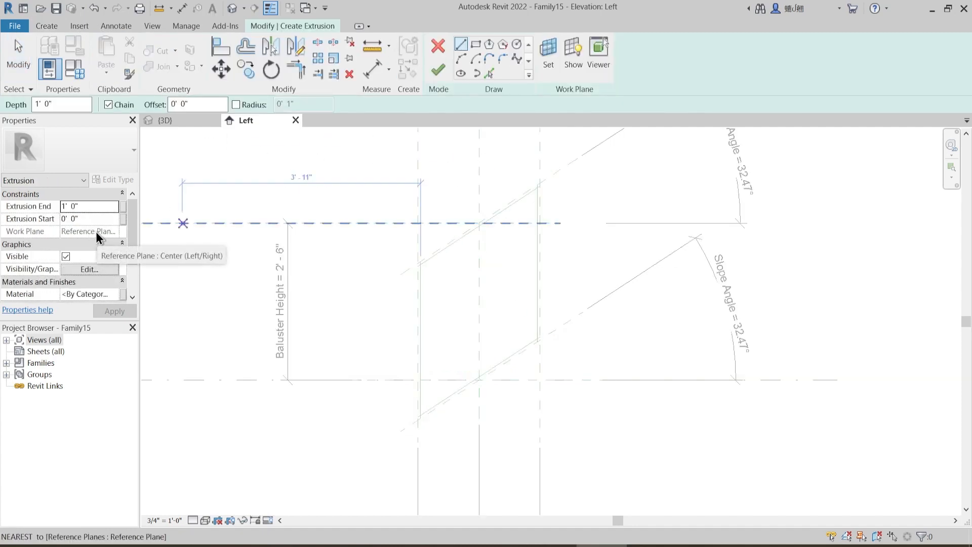
{"action": "middle_click_drag", "start_coordinate": [387, 313], "coordinate": [414, 288]}
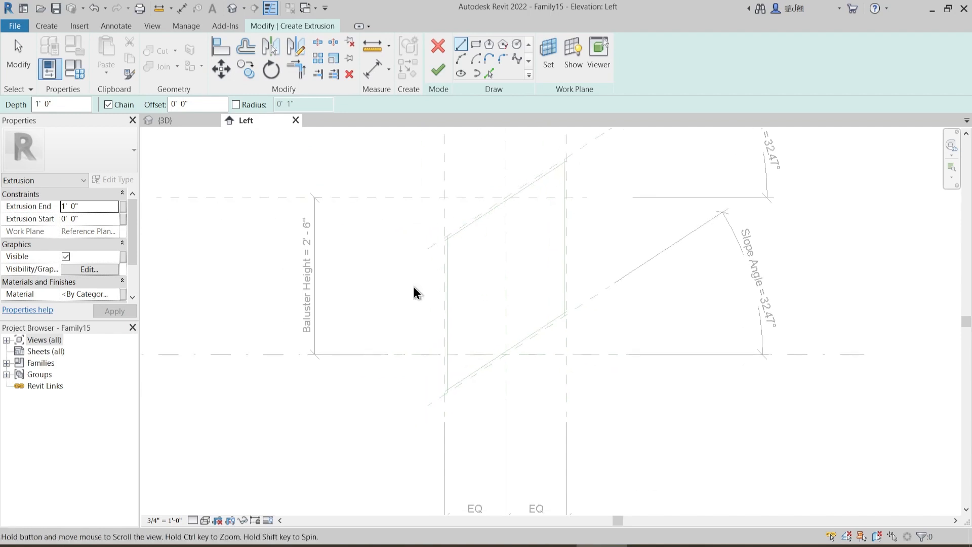
{"action": "left_click", "coordinate": [487, 74]}
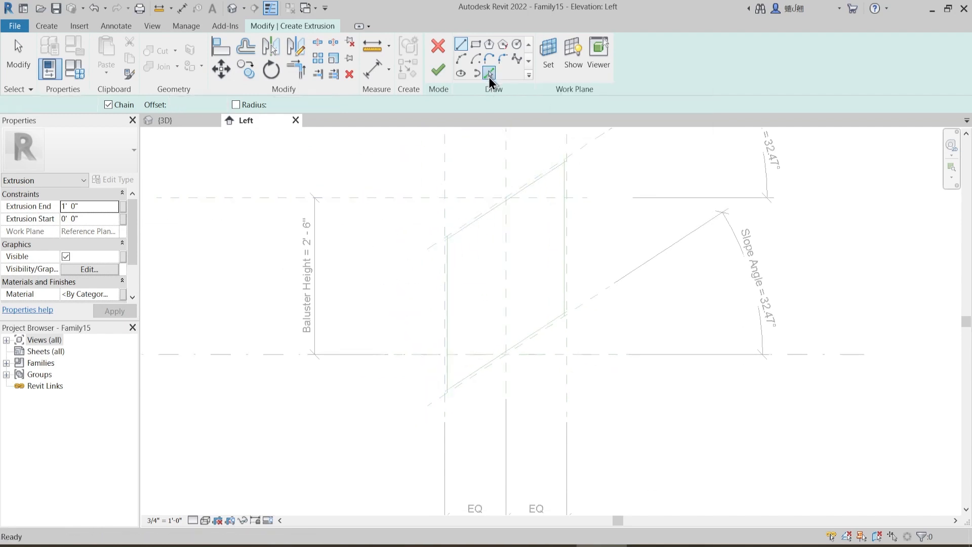
{"action": "left_click", "coordinate": [453, 284]}
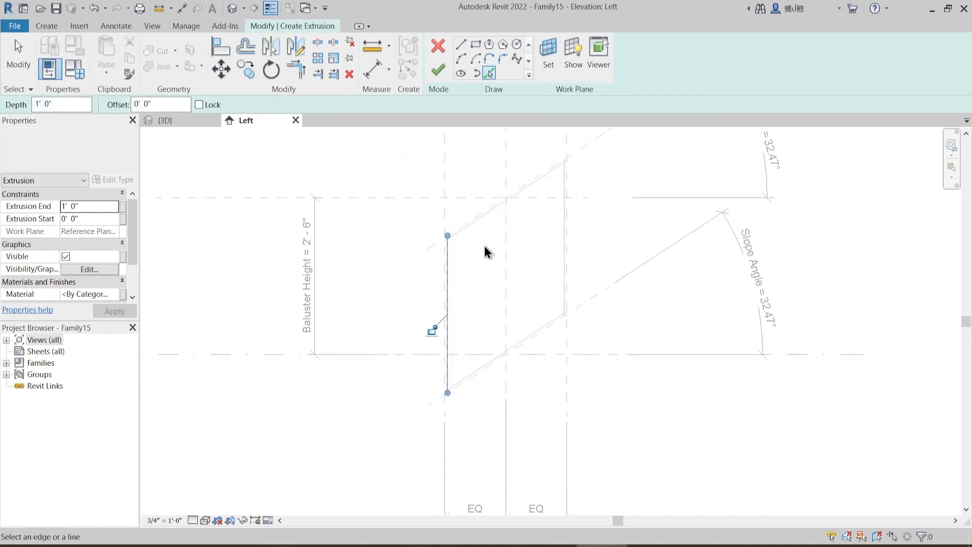
{"action": "left_click", "coordinate": [560, 218]}
{"action": "key", "text": "Escape"}
{"action": "key", "text": "Escape"}
{"action": "middle_click_drag", "start_coordinate": [431, 250], "coordinate": [457, 205]}
- Add the lower sloped reference line to the extrusion sketch with Pick Lines
{"action": "key", "text": "p"}
{"action": "key", "text": "l"}
{"action": "scroll", "coordinate": [530, 292], "scroll_direction": "up", "scroll_amount": 3}
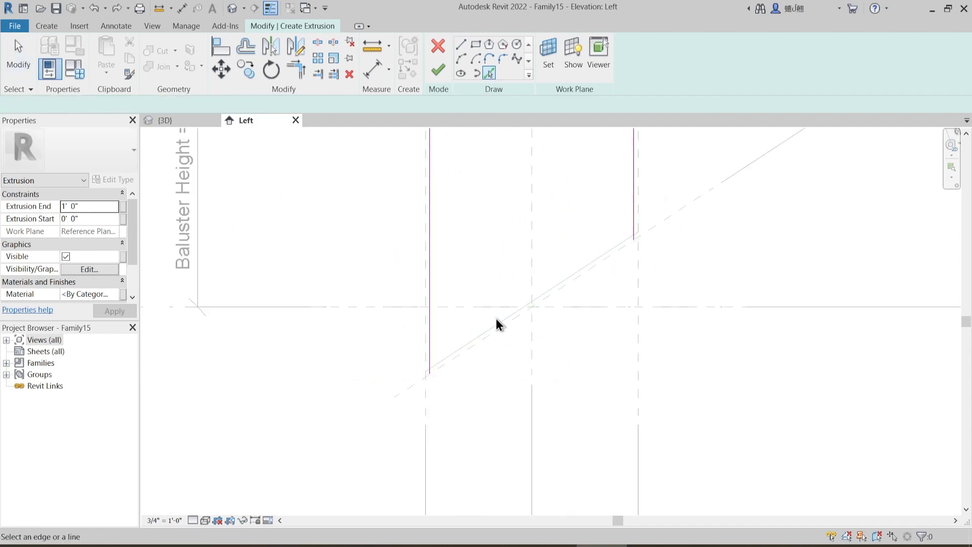
{"action": "left_click", "coordinate": [509, 317]}
{"action": "middle_click_drag", "start_coordinate": [485, 203], "coordinate": [507, 304]}
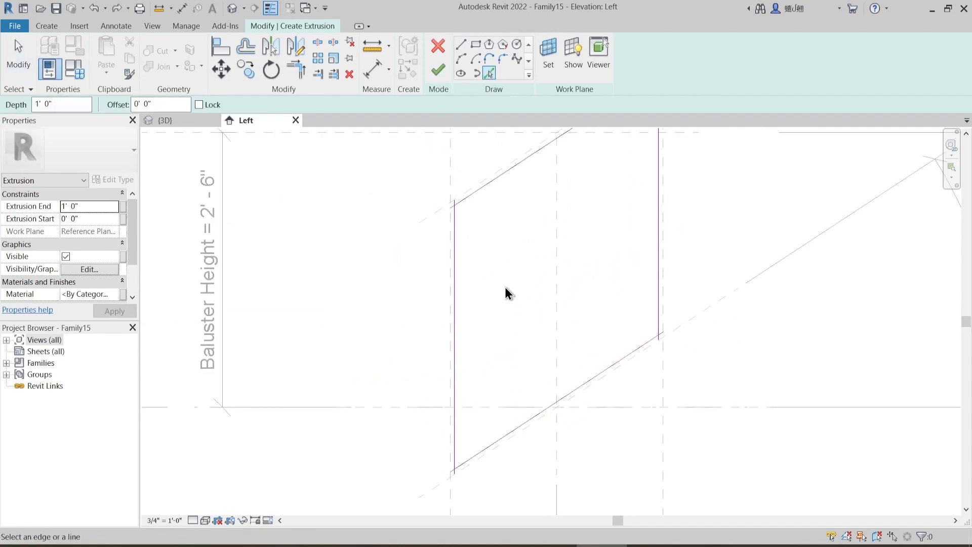
{"action": "key", "text": "Escape"}
{"action": "key", "text": "Escape"}
- Trim the overlapping sketch lines to corners so they form a closed sloped panel profile
{"action": "scroll", "coordinate": [500, 267], "scroll_direction": "up", "scroll_amount": 2}
{"action": "key", "text": "t"}
{"action": "key", "text": "r"}
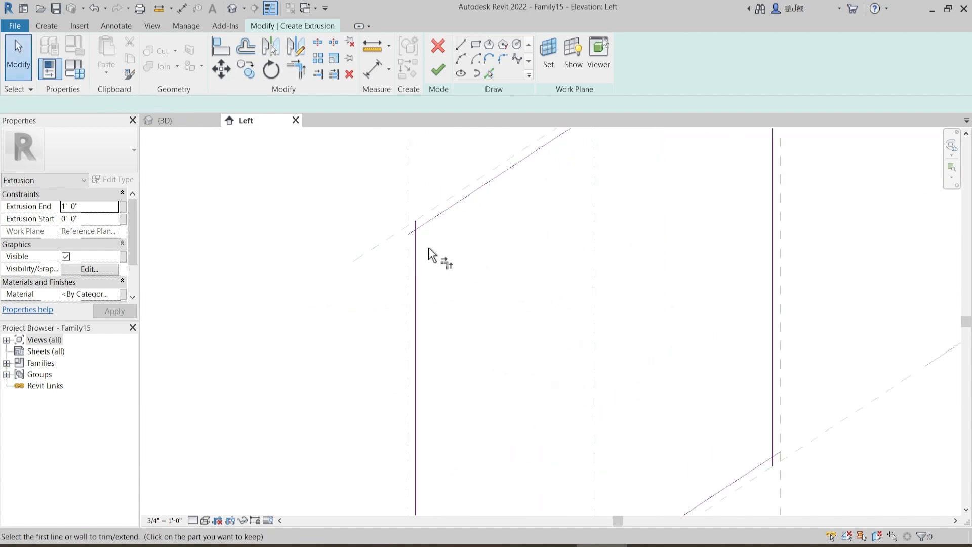
{"action": "left_click", "coordinate": [423, 223]}
{"action": "scroll", "coordinate": [485, 300], "scroll_direction": "down", "scroll_amount": 3}
{"action": "middle_click_drag", "start_coordinate": [485, 300], "coordinate": [435, 317]}
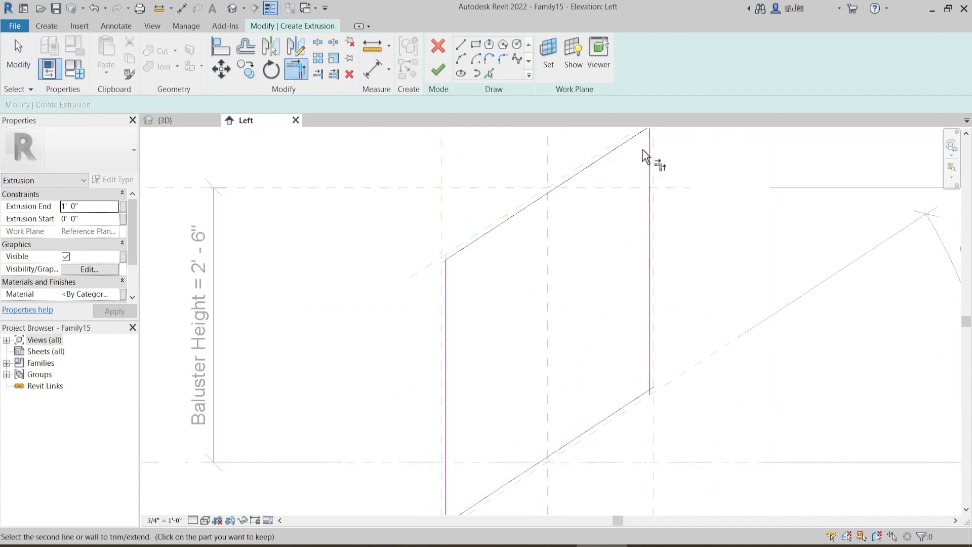
{"action": "left_click", "coordinate": [642, 152]}
{"action": "left_click", "coordinate": [648, 354]}
{"action": "left_click", "coordinate": [645, 400]}
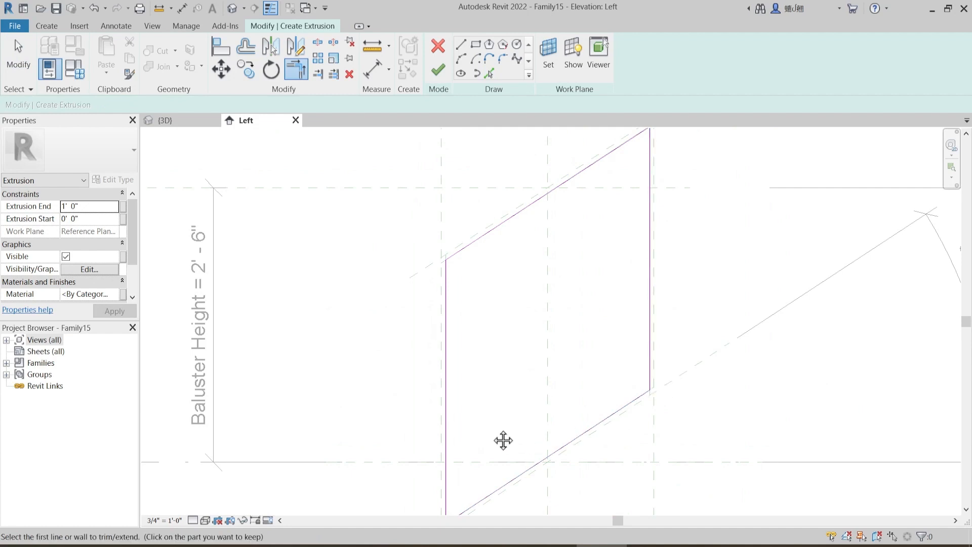
{"action": "middle_click_drag", "start_coordinate": [503, 440], "coordinate": [527, 374]}
{"action": "left_click", "coordinate": [469, 430]}
{"action": "left_click", "coordinate": [496, 440]}
{"action": "key", "text": "Escape"}
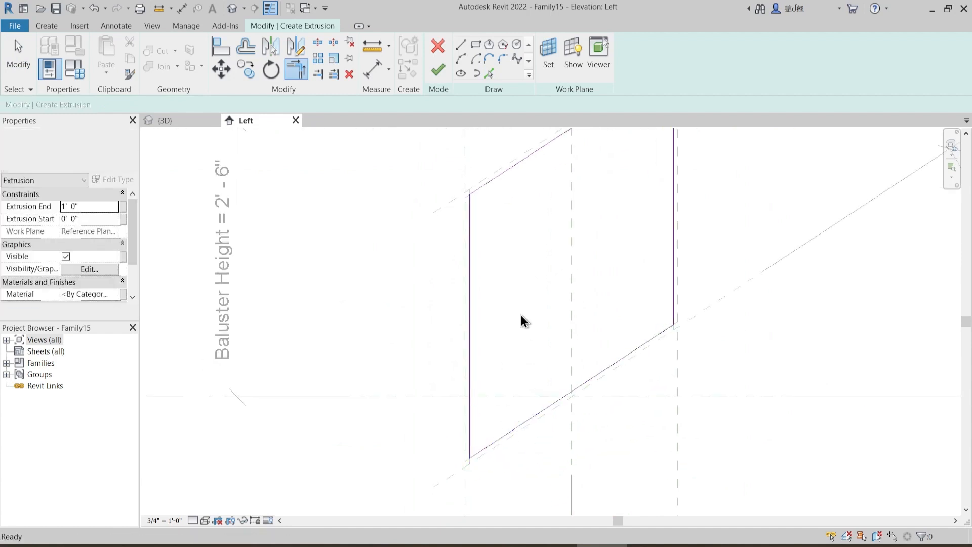
- Snap the left vertical and upper sloped sketch lines back onto their reference lines and lock them
{"action": "scroll", "coordinate": [514, 266], "scroll_direction": "up", "scroll_amount": 4}
{"action": "scroll", "coordinate": [510, 263], "scroll_direction": "down", "scroll_amount": 2}
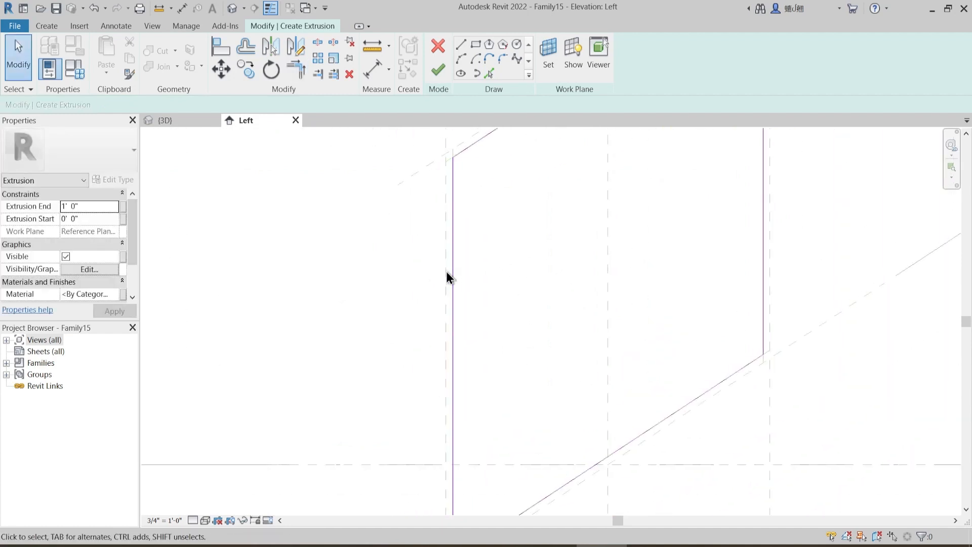
{"action": "left_click", "coordinate": [453, 273]}
{"action": "mouse_move", "coordinate": [460, 269]}
{"action": "left_mouse_down"}
{"action": "mouse_move", "coordinate": [488, 271]}
{"action": "mouse_move", "coordinate": [455, 276]}
{"action": "left_mouse_up"}
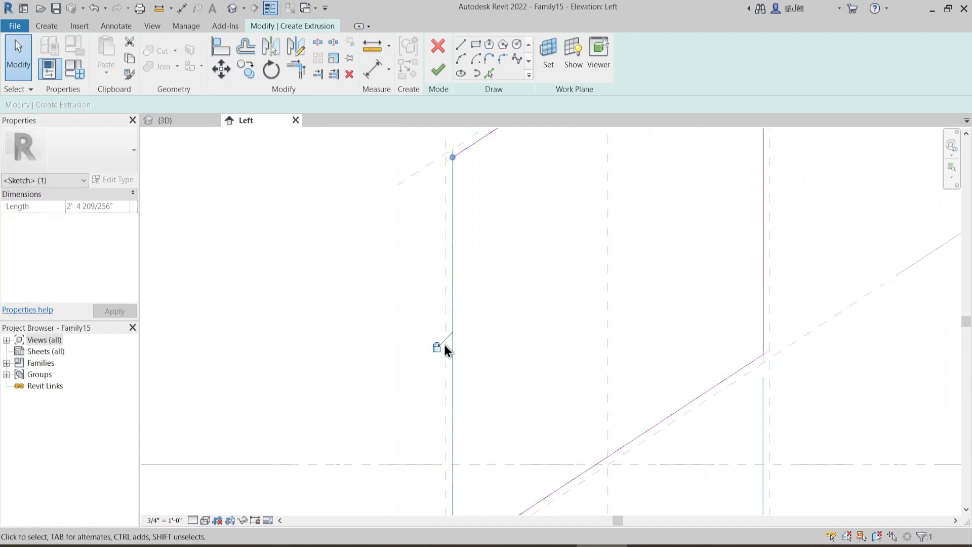
{"action": "mouse_move", "coordinate": [445, 350]}
{"action": "middle_mouse_down"}
{"action": "mouse_move", "coordinate": [521, 247]}
{"action": "mouse_move", "coordinate": [499, 255]}
{"action": "middle_mouse_up"}
{"action": "left_click", "coordinate": [499, 255]}
{"action": "left_click", "coordinate": [512, 253]}
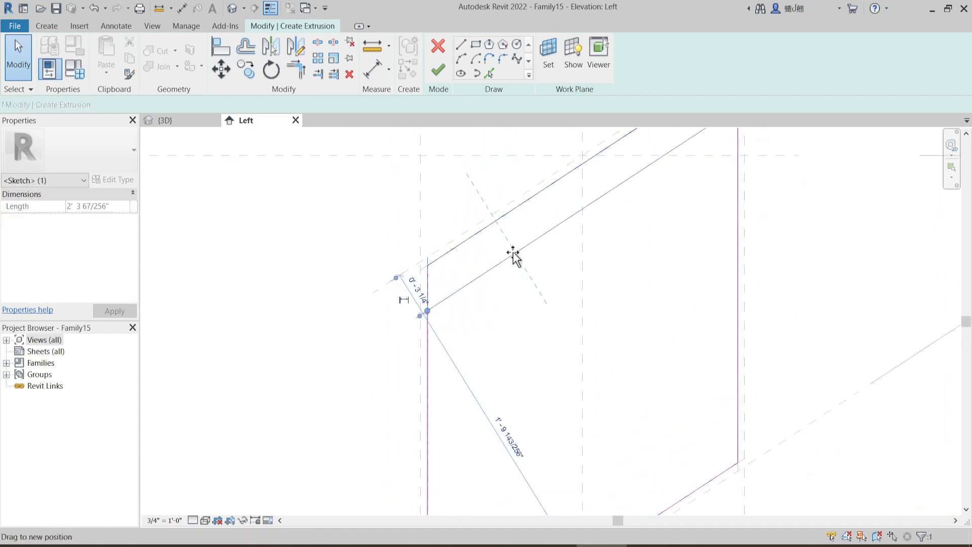
{"action": "left_click_drag", "start_coordinate": [513, 253], "coordinate": [504, 222]}
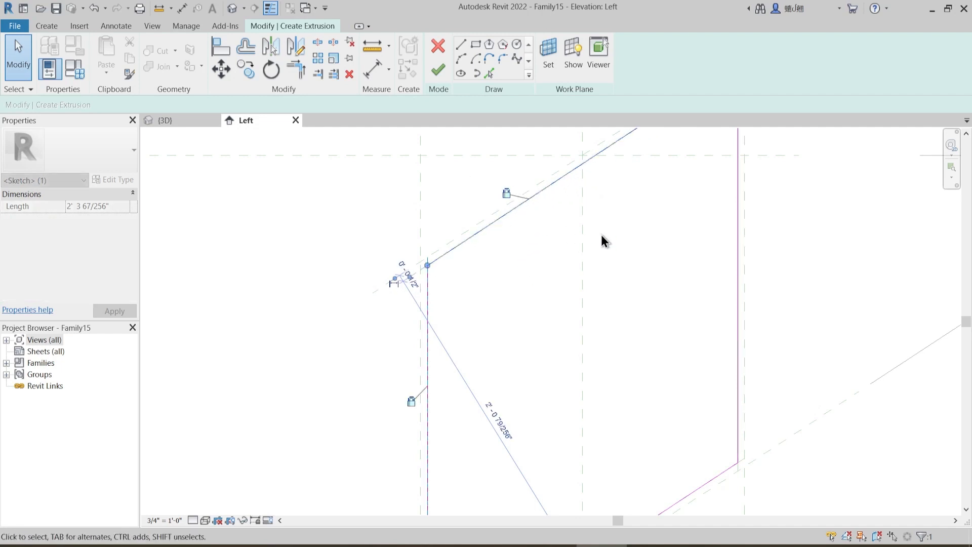
{"action": "middle_click_drag", "start_coordinate": [604, 241], "coordinate": [563, 285]}
- Snap the right vertical and lower sloped sketch lines back onto their reference lines
{"action": "left_click", "coordinate": [696, 253]}
{"action": "mouse_move", "coordinate": [696, 253]}
{"action": "left_mouse_down"}
{"action": "mouse_move", "coordinate": [664, 256]}
{"action": "mouse_move", "coordinate": [696, 258]}
{"action": "left_mouse_up"}
{"action": "middle_click_drag", "start_coordinate": [592, 511], "coordinate": [622, 314]}
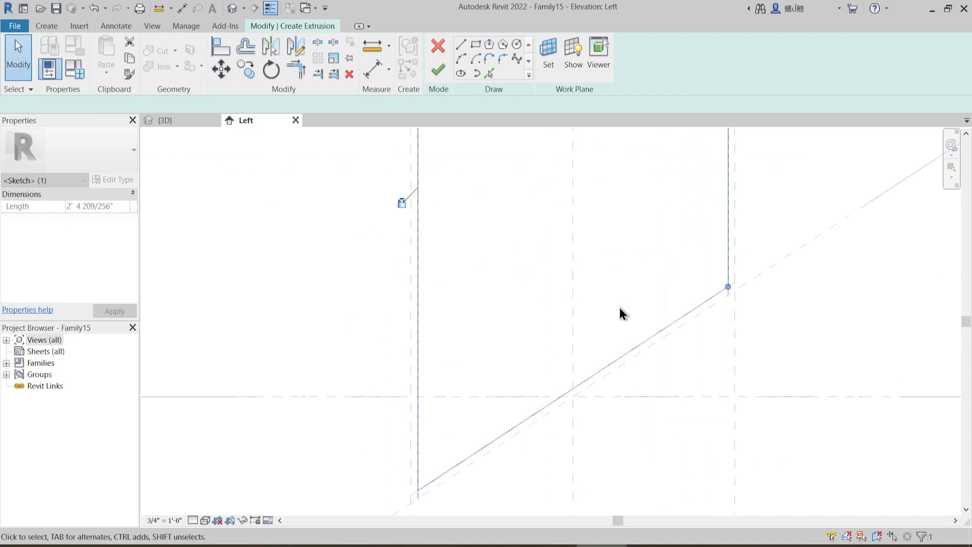
{"action": "left_click", "coordinate": [621, 313]}
{"action": "mouse_move", "coordinate": [641, 343]}
{"action": "left_mouse_down"}
{"action": "mouse_move", "coordinate": [614, 318]}
{"action": "mouse_move", "coordinate": [638, 346]}
{"action": "left_mouse_up"}
{"action": "left_click", "coordinate": [624, 308]}
{"action": "scroll", "coordinate": [624, 307], "scroll_direction": "down", "scroll_amount": 2}
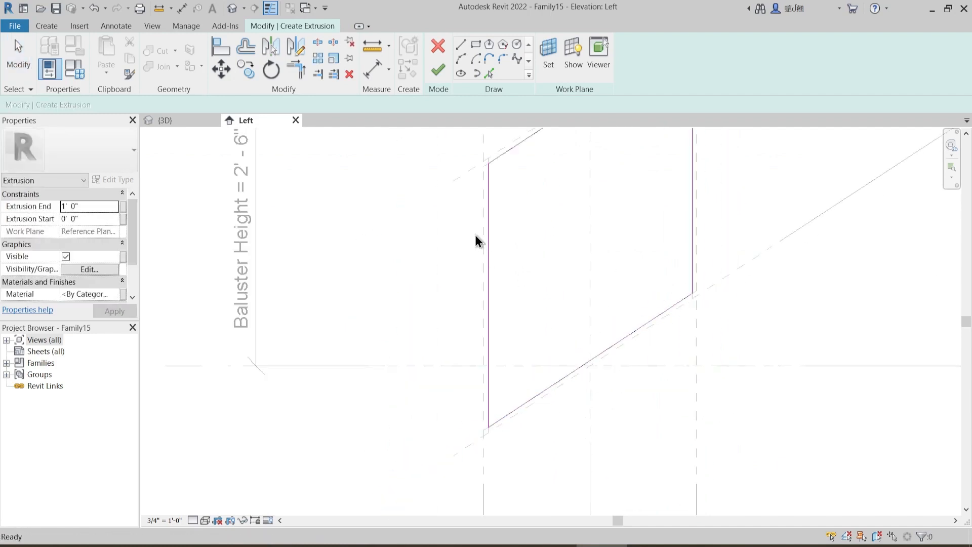
- Associate the extrusion's end with a new shared type parameter, Glass Thickness, grouped under Dimensions
{"action": "left_click", "coordinate": [122, 207]}
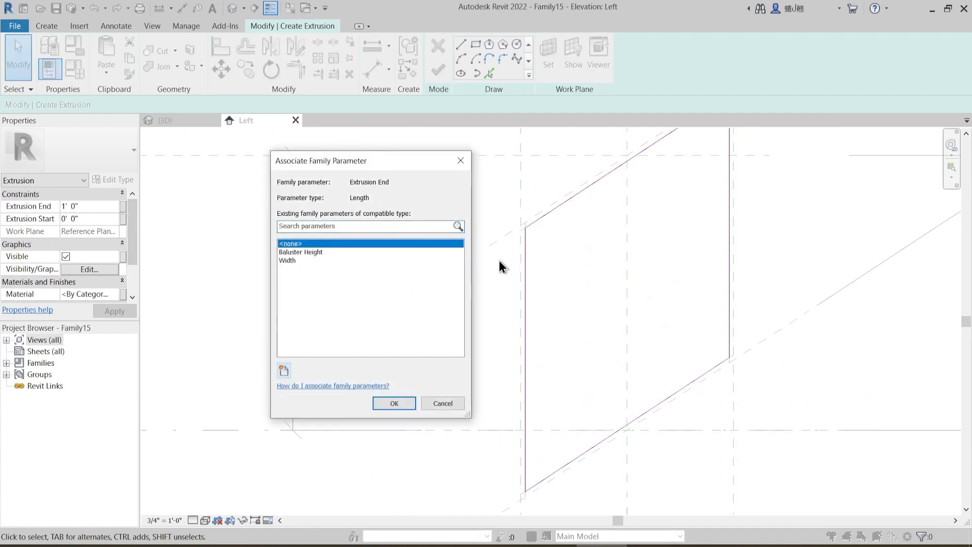
{"action": "left_click", "coordinate": [284, 371]}
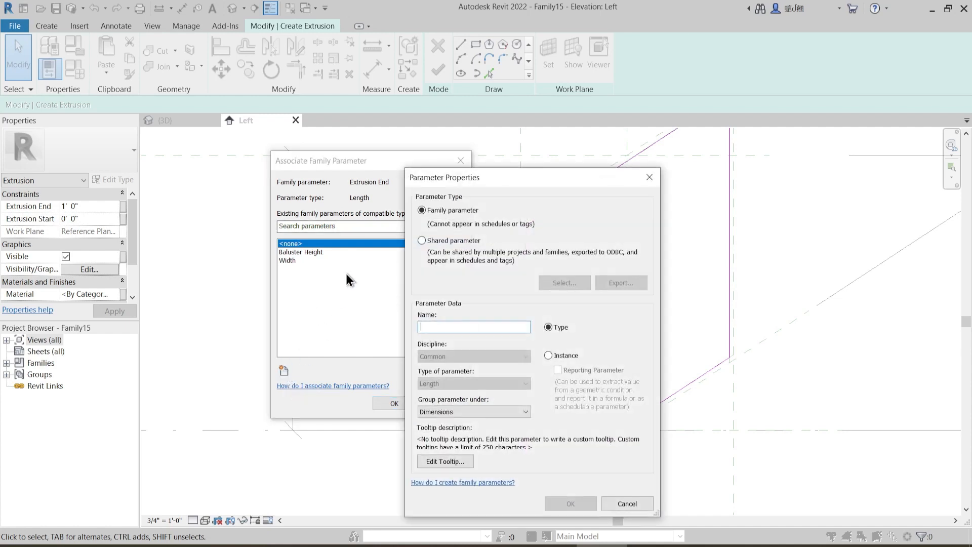
{"action": "left_click", "coordinate": [423, 241]}
{"action": "left_click", "coordinate": [563, 283]}
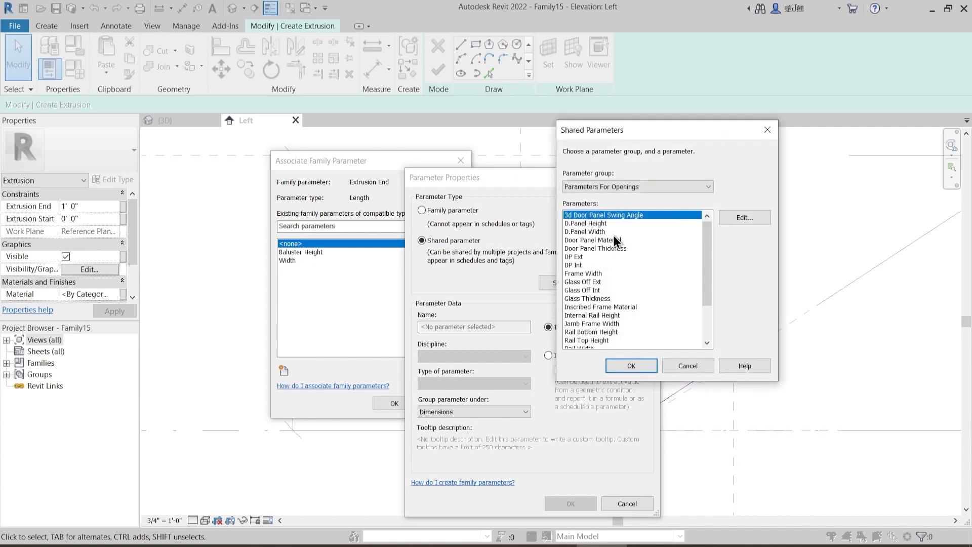
{"action": "left_click", "coordinate": [594, 298]}
{"action": "left_click", "coordinate": [625, 366]}
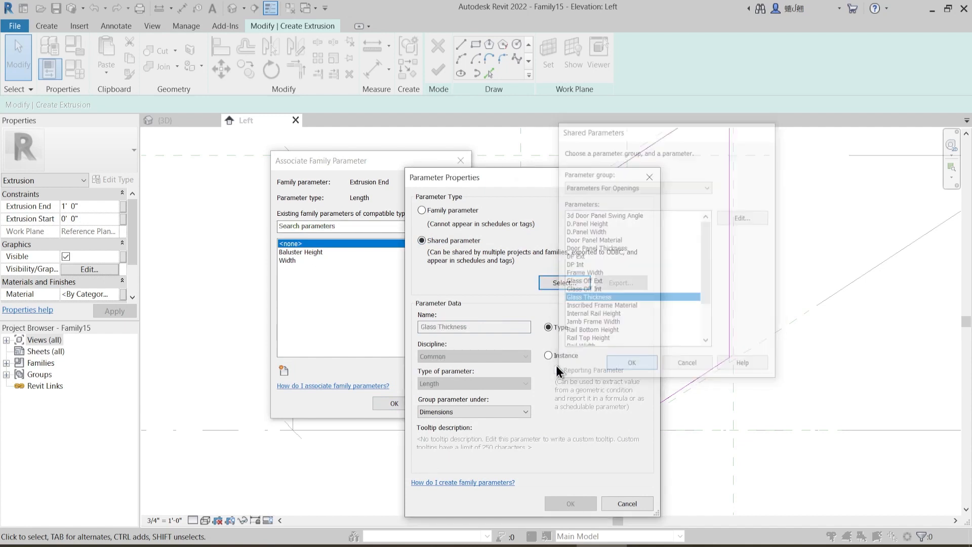
{"action": "left_click", "coordinate": [569, 504]}
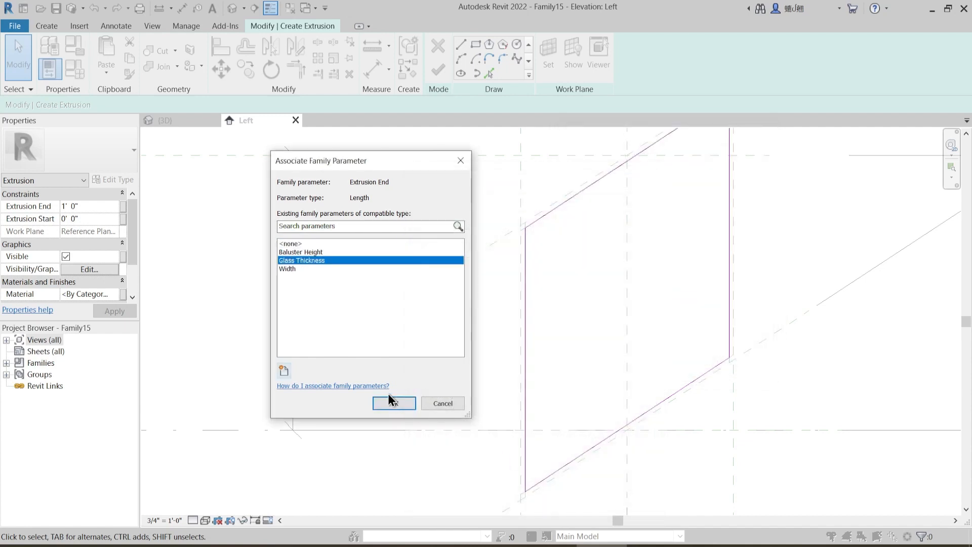
{"action": "left_click", "coordinate": [393, 403]}
- Set the Glass Thickness parameter to 0' 0 1/2" in the family types
{"action": "left_click", "coordinate": [49, 69]}
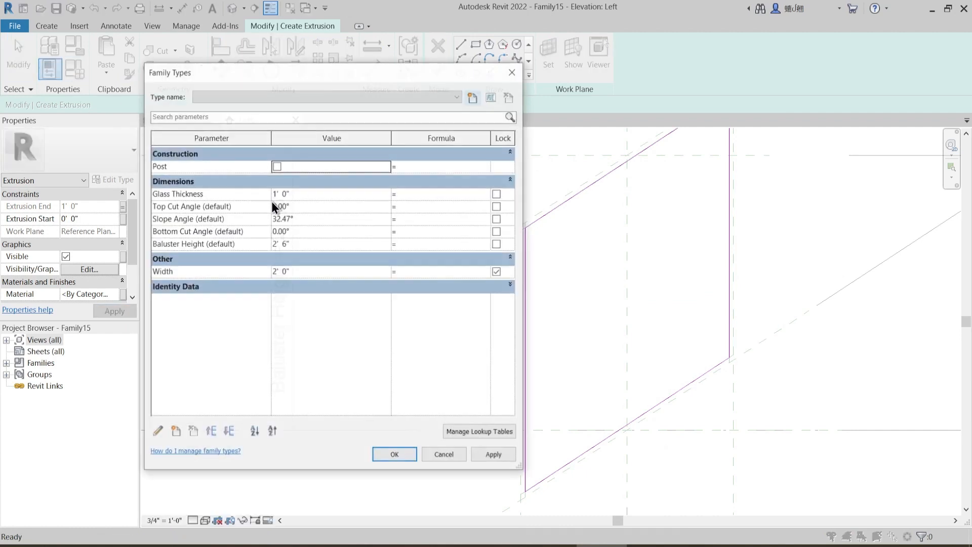
{"action": "left_click", "coordinate": [303, 196]}
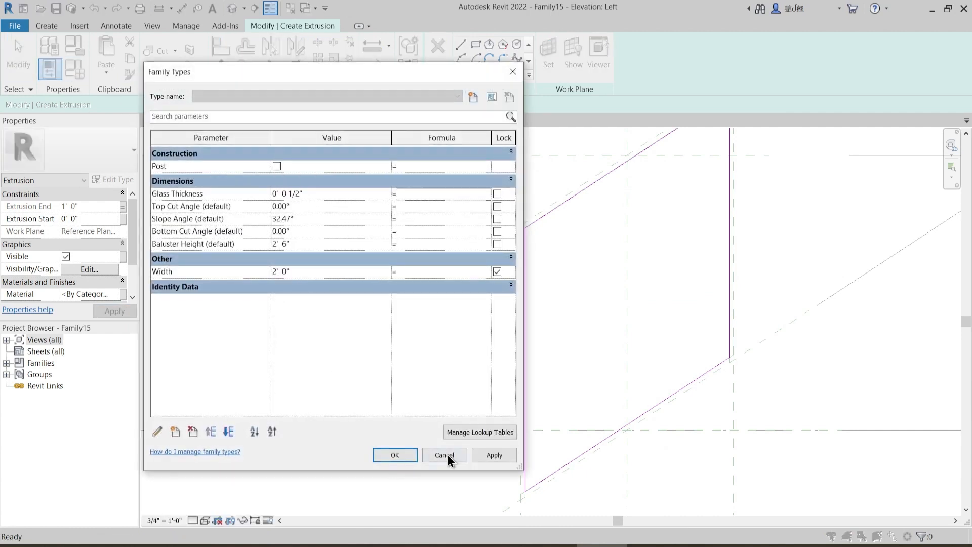
{"action": "left_click", "coordinate": [400, 456]}
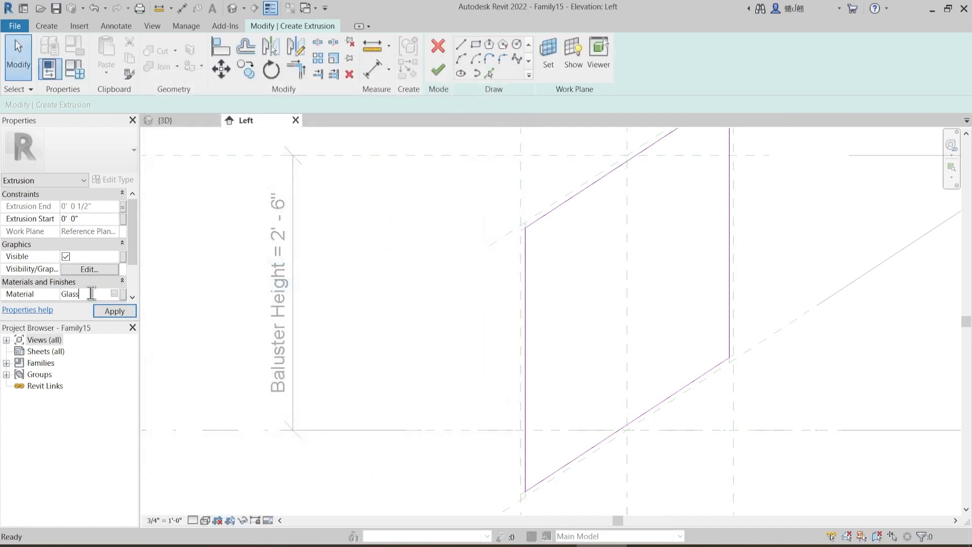
- Assign the Glass material to the sloped panel extrusion and finish its sketch
{"action": "middle_click_drag", "start_coordinate": [469, 211], "coordinate": [451, 215]}
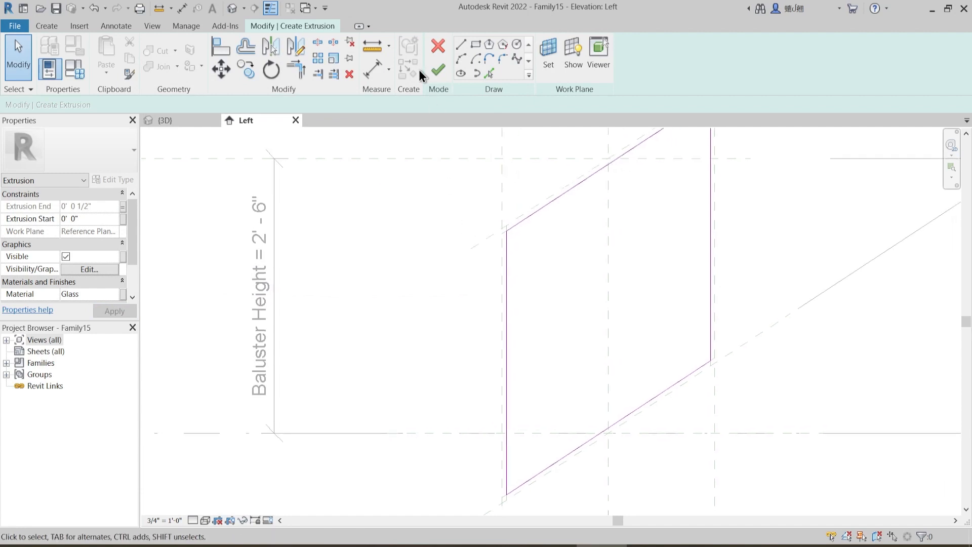
{"action": "left_click", "coordinate": [437, 69]}
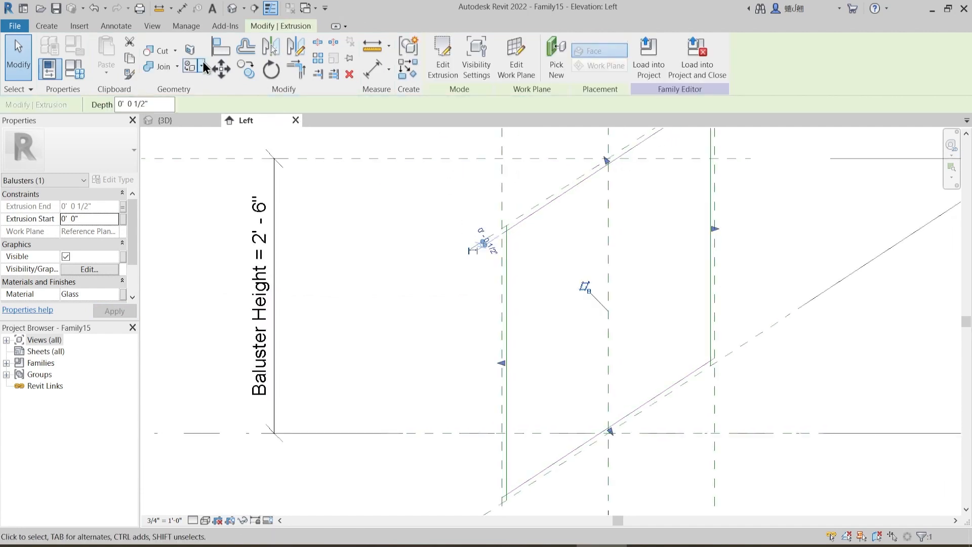
- Open the default 3D view, display it shaded and examine the sloped glass panel from several sides
{"action": "left_click", "coordinate": [232, 9]}
{"action": "middle_click_drag", "start_coordinate": [498, 287], "coordinate": [471, 425], "text": "shift"}
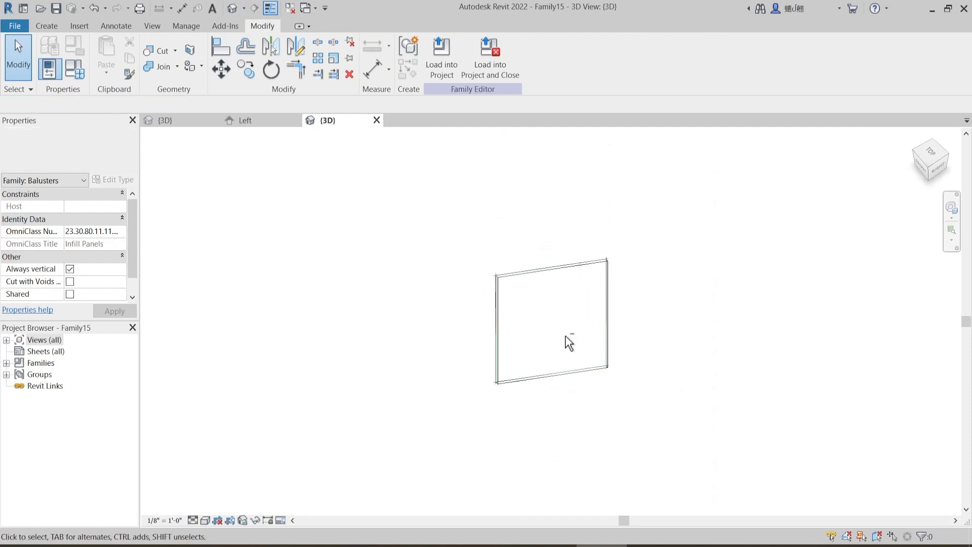
{"action": "middle_click_drag", "start_coordinate": [568, 341], "coordinate": [631, 205], "text": "shift"}
{"action": "middle_click_drag", "start_coordinate": [607, 273], "coordinate": [440, 253], "text": "shift"}
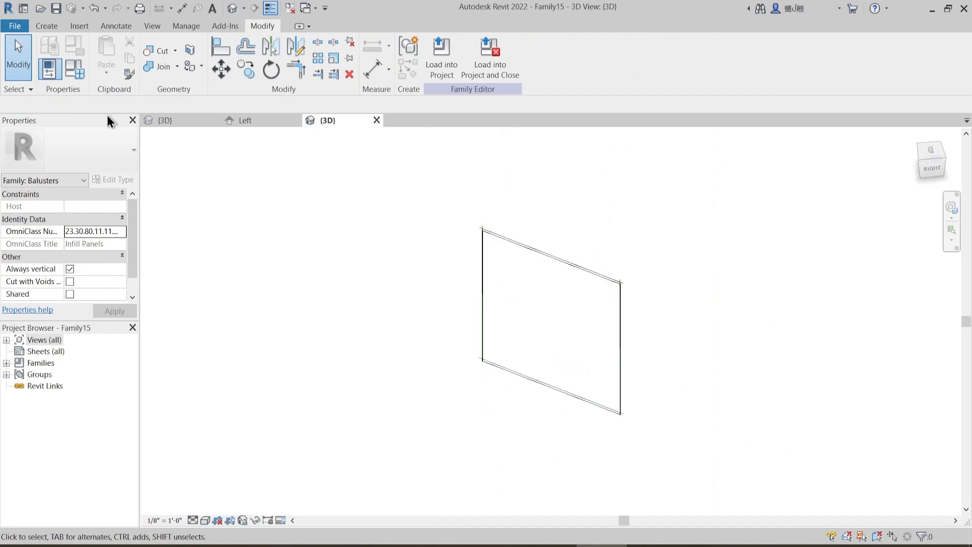
{"action": "key", "text": "s"}
{"action": "key", "text": "d"}
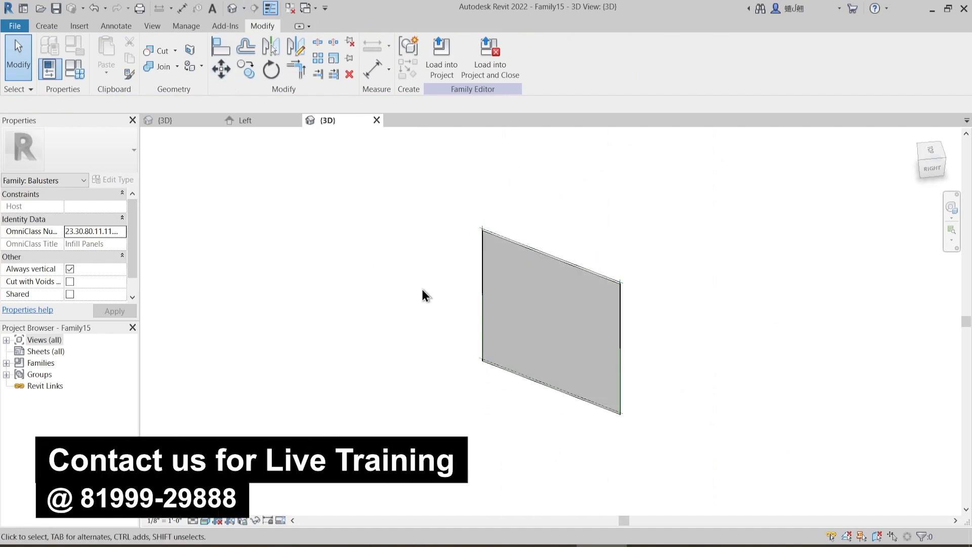
{"action": "middle_click_drag", "start_coordinate": [439, 314], "coordinate": [548, 317], "text": "shift"}
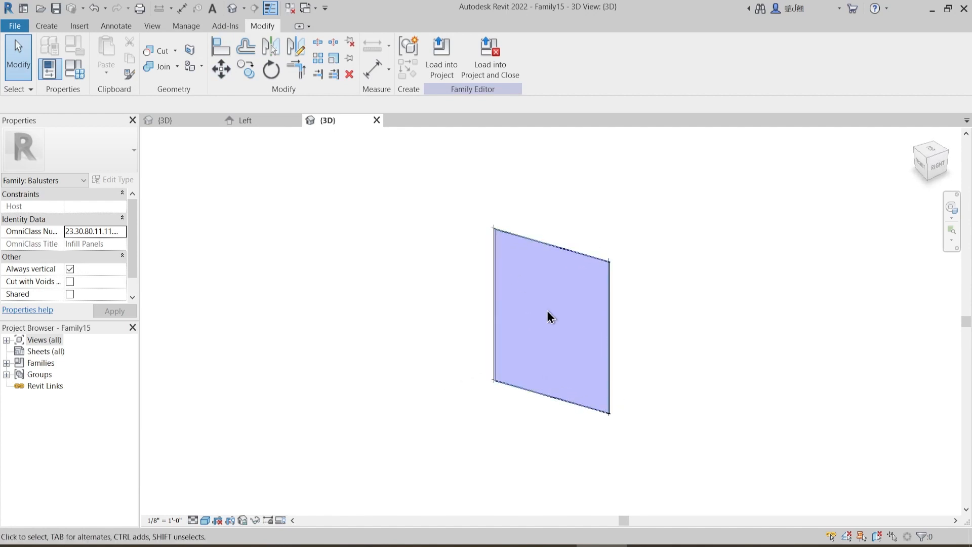
- Return to the Left elevation and examine how the panel's edges sit against the surrounding reference planes
{"action": "left_click", "coordinate": [264, 120]}
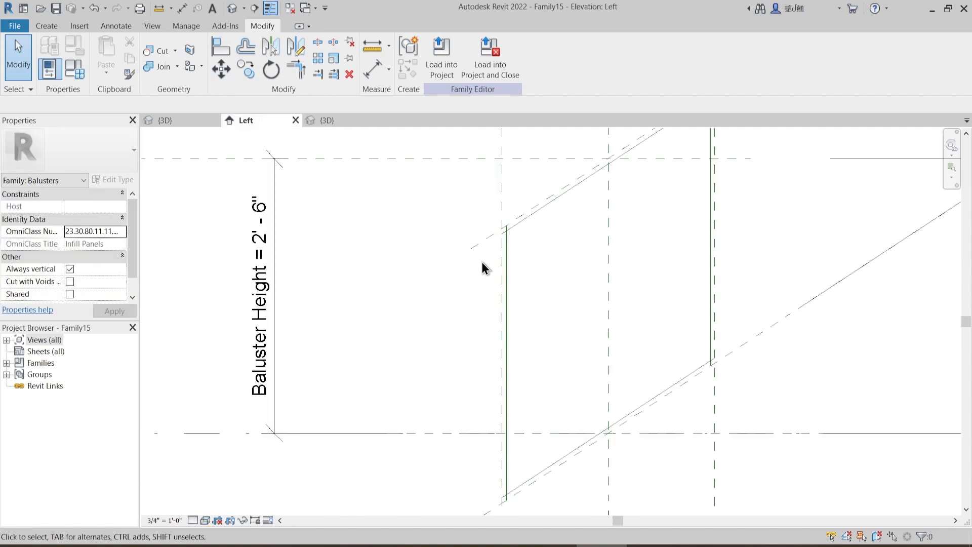
{"action": "middle_click_drag", "start_coordinate": [532, 358], "coordinate": [533, 324]}
{"action": "scroll", "coordinate": [508, 349], "scroll_direction": "up", "scroll_amount": 2}
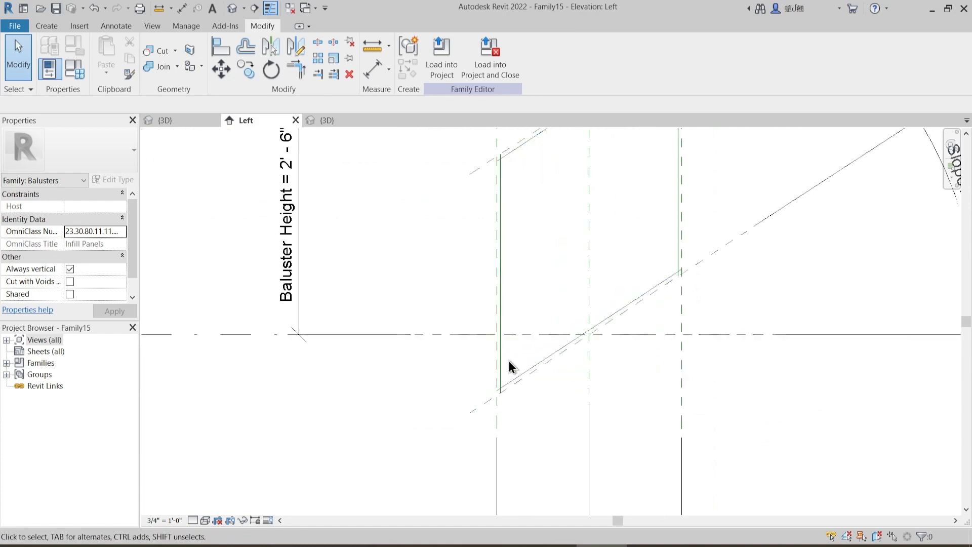
{"action": "scroll", "coordinate": [515, 372], "scroll_direction": "up", "scroll_amount": 2}
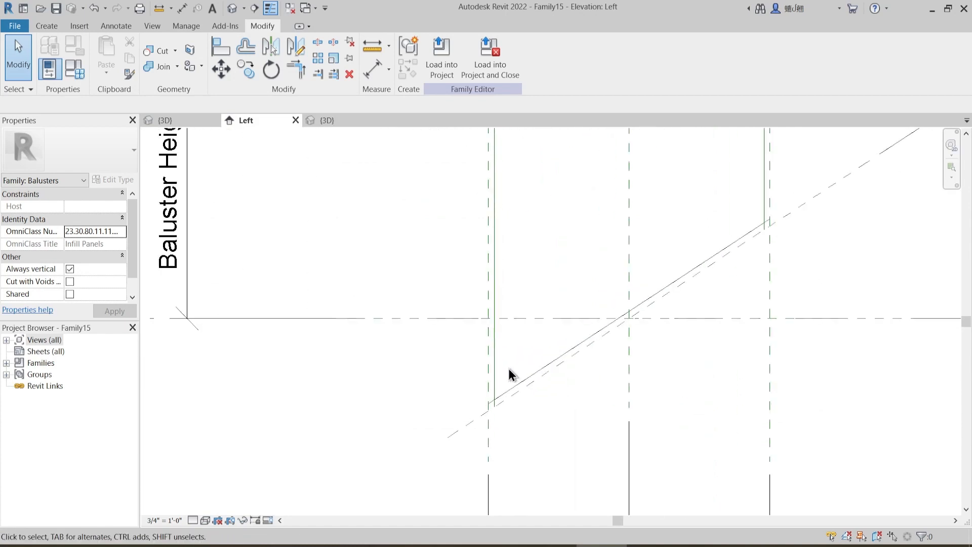
{"action": "scroll", "coordinate": [514, 366], "scroll_direction": "down", "scroll_amount": 4}
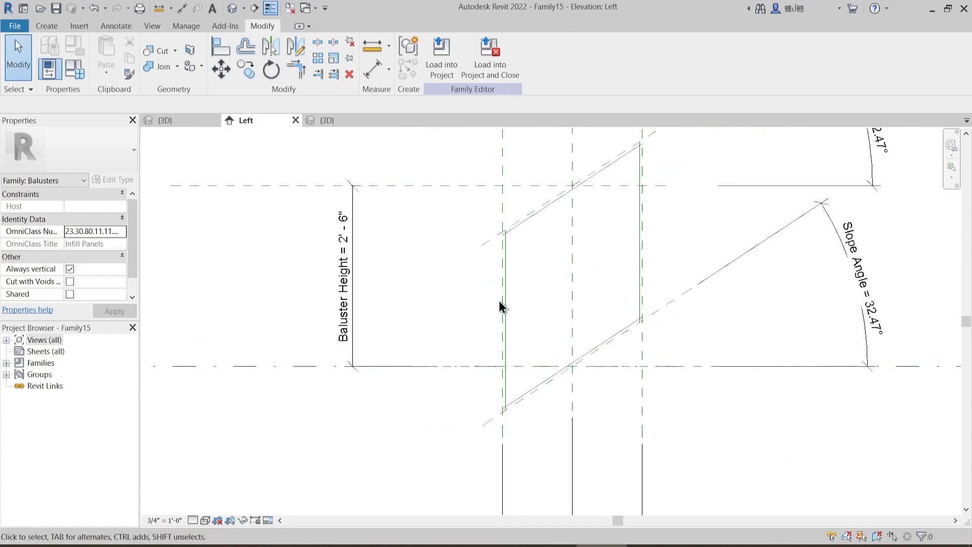
{"action": "middle_click_drag", "start_coordinate": [514, 213], "coordinate": [513, 248]}
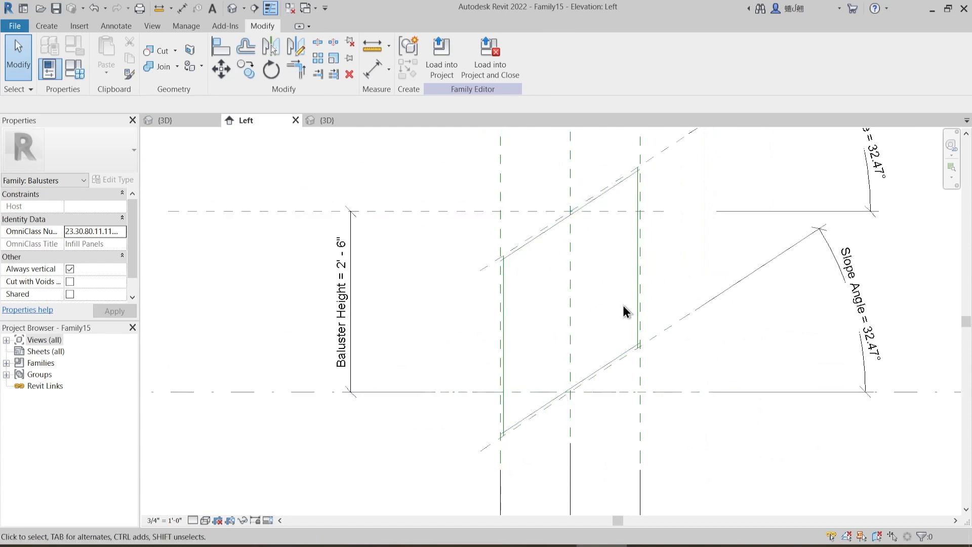
{"action": "scroll", "coordinate": [579, 340], "scroll_direction": "down", "scroll_amount": 4}
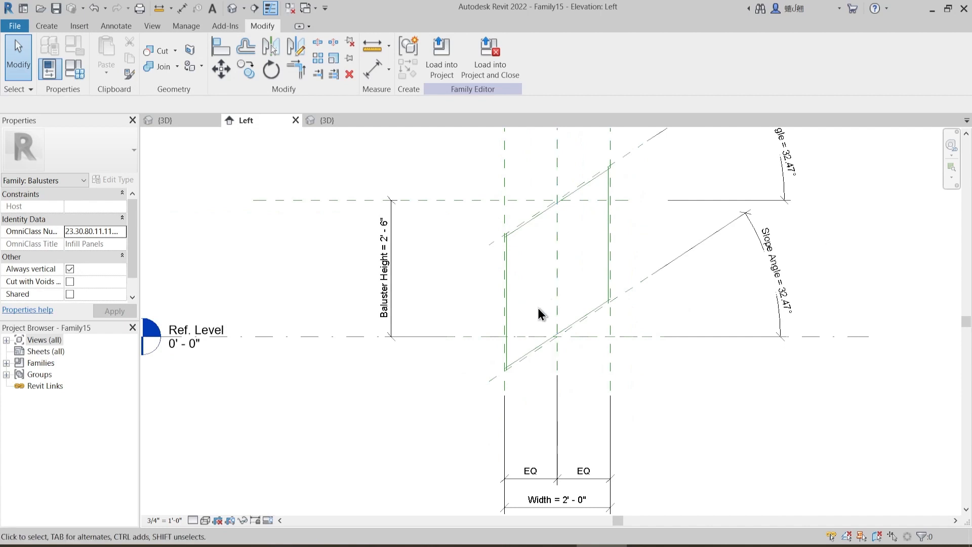
{"action": "scroll", "coordinate": [538, 308], "scroll_direction": "up", "scroll_amount": 6}
{"action": "middle_click_drag", "start_coordinate": [487, 316], "coordinate": [489, 287]}
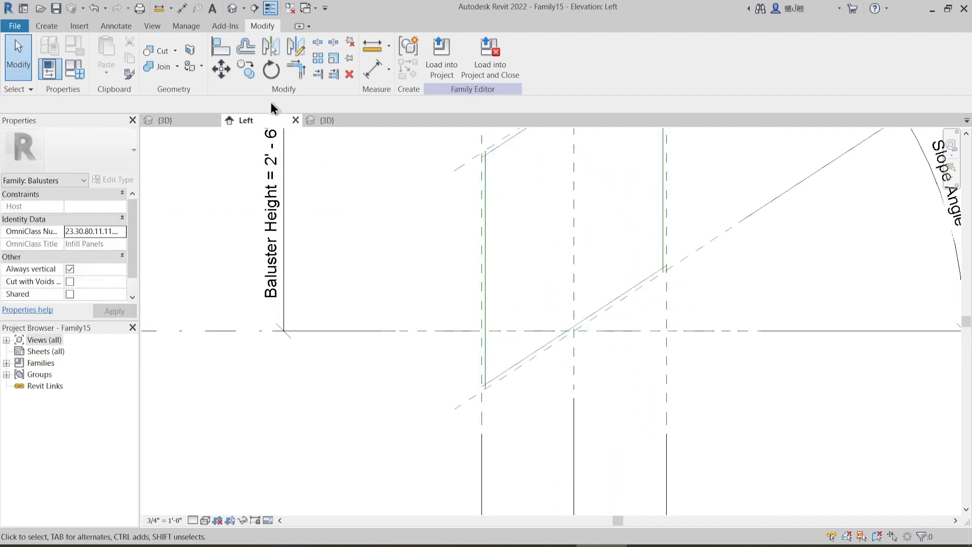
- Create a reference plane offset 2" inward from the panel's left vertical (Front) reference plane by picking that plane
{"action": "left_click", "coordinate": [47, 25]}
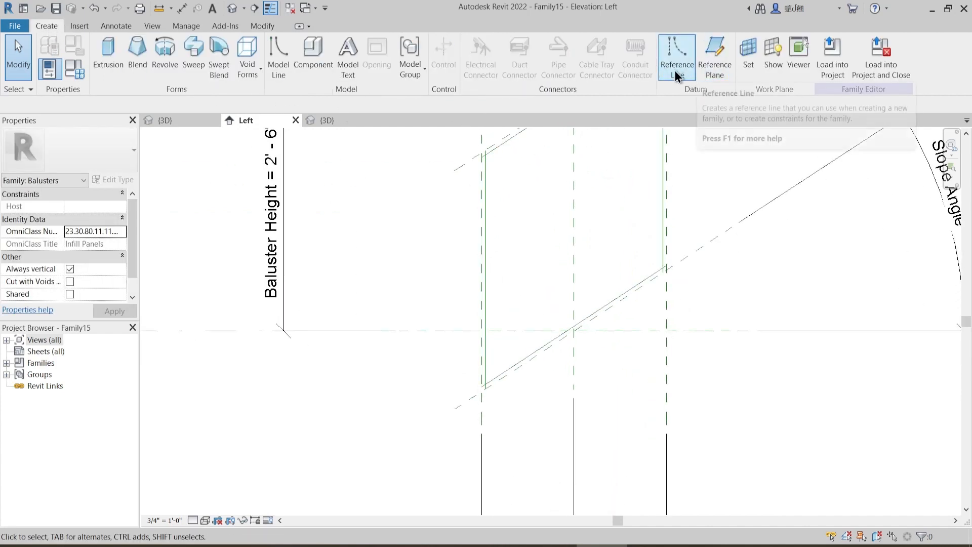
{"action": "left_click", "coordinate": [719, 74]}
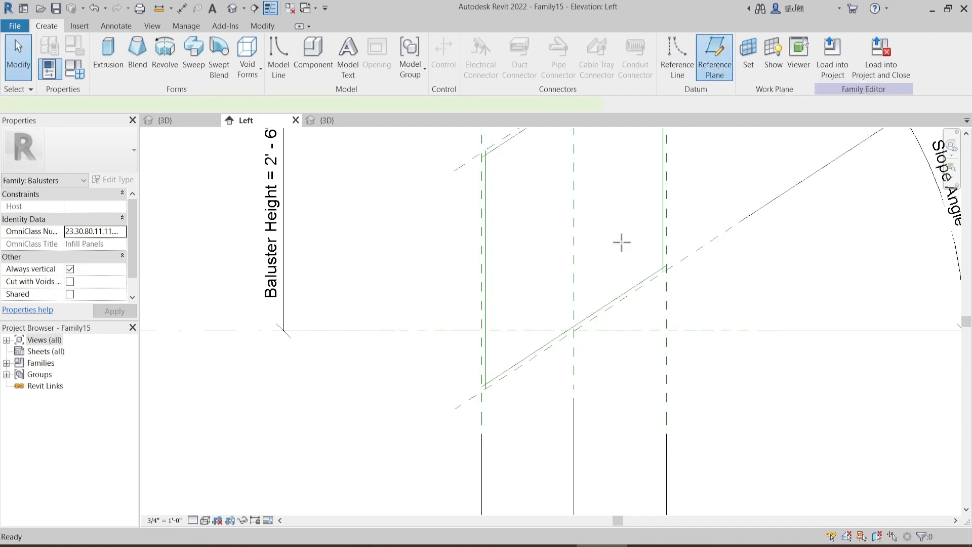
{"action": "left_click", "coordinate": [327, 130]}
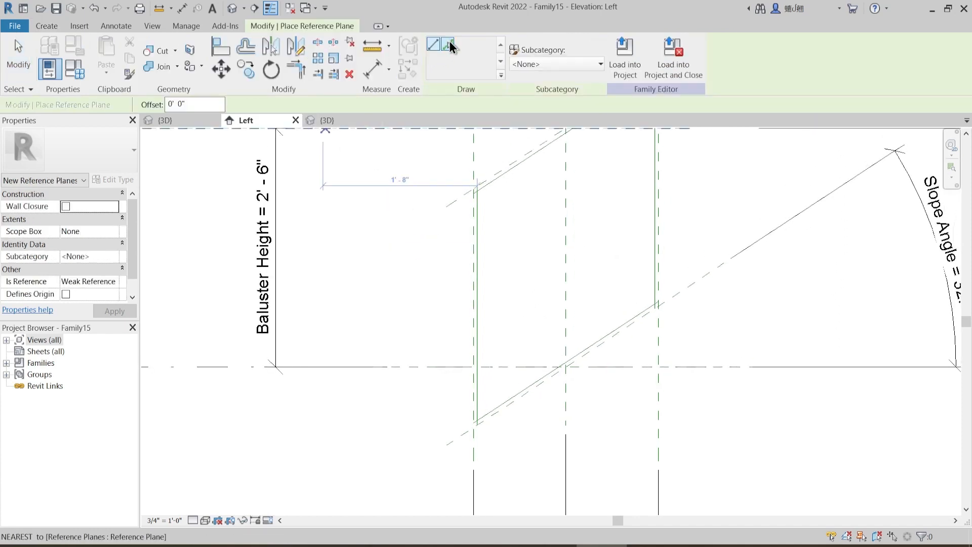
{"action": "left_click", "coordinate": [450, 46]}
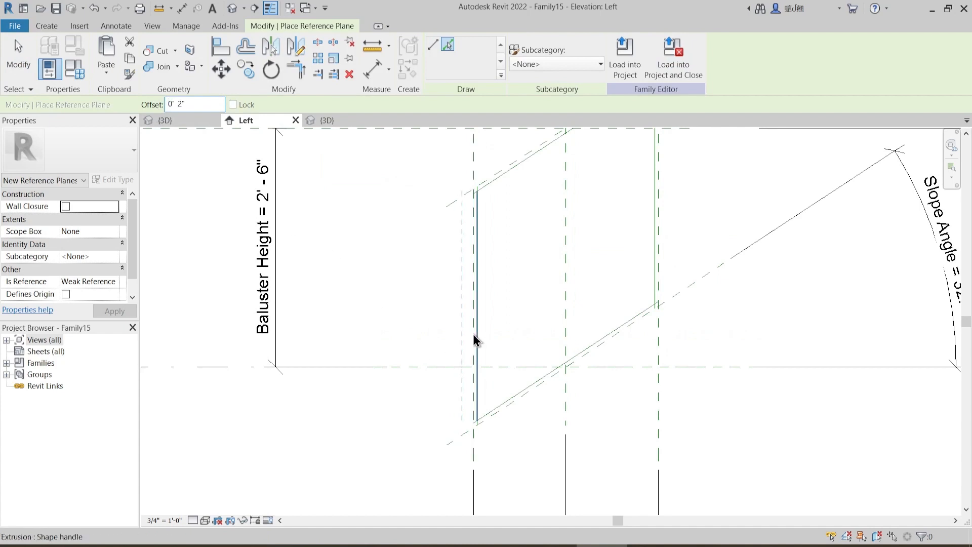
{"action": "scroll", "coordinate": [473, 339], "scroll_direction": "up", "scroll_amount": 3}
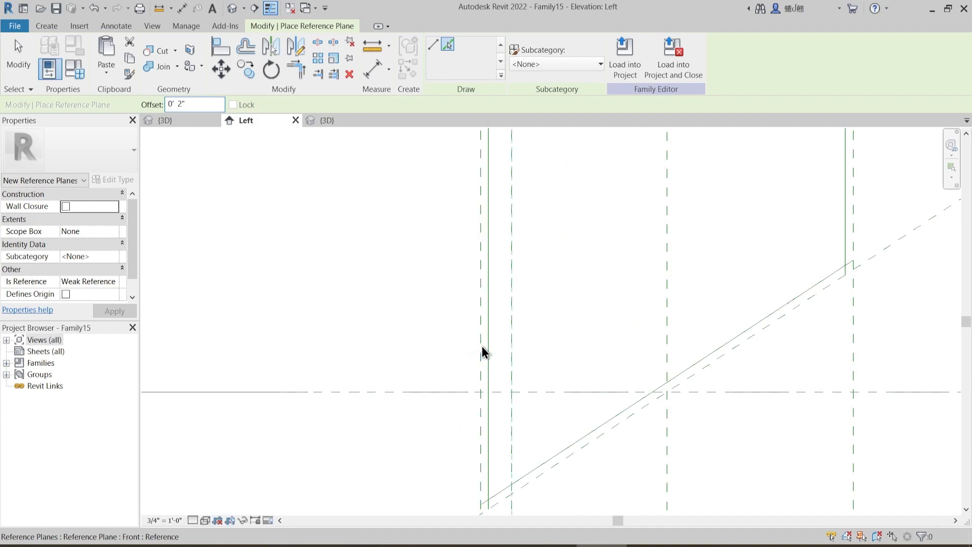
{"action": "left_click", "coordinate": [481, 345]}
{"action": "scroll", "coordinate": [570, 296], "scroll_direction": "down", "scroll_amount": 1}
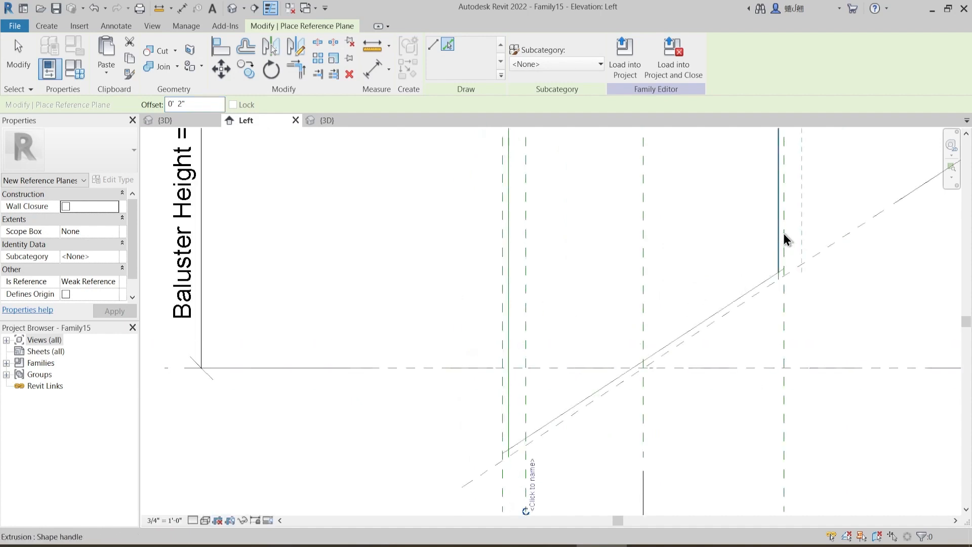
- Create reference planes offset 2" inward from the right vertical (Back) and the lower sloped reference planes
{"action": "middle_click_drag", "start_coordinate": [788, 234], "coordinate": [673, 291]}
{"action": "scroll", "coordinate": [664, 307], "scroll_direction": "up", "scroll_amount": 2}
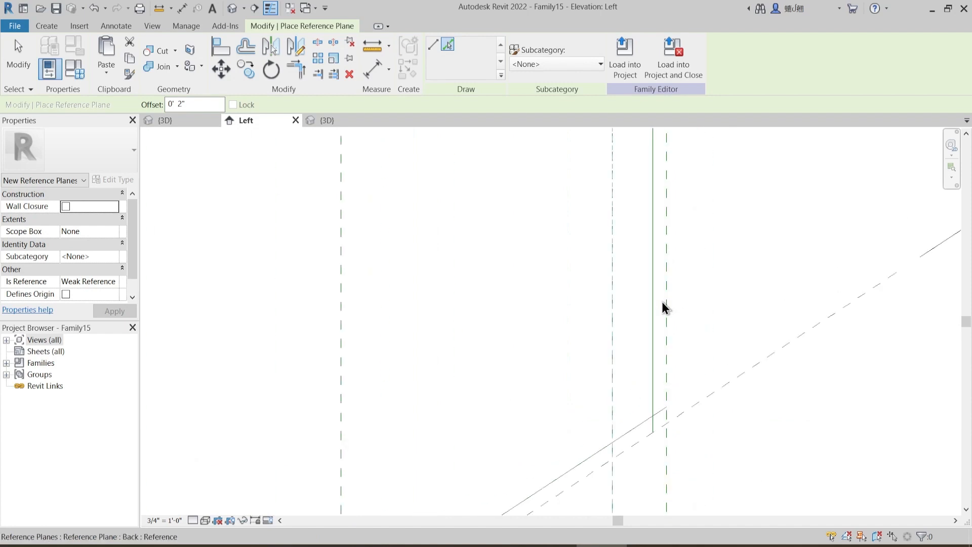
{"action": "scroll", "coordinate": [723, 343], "scroll_direction": "down", "scroll_amount": 1}
{"action": "middle_click_drag", "start_coordinate": [673, 341], "coordinate": [354, 458]}
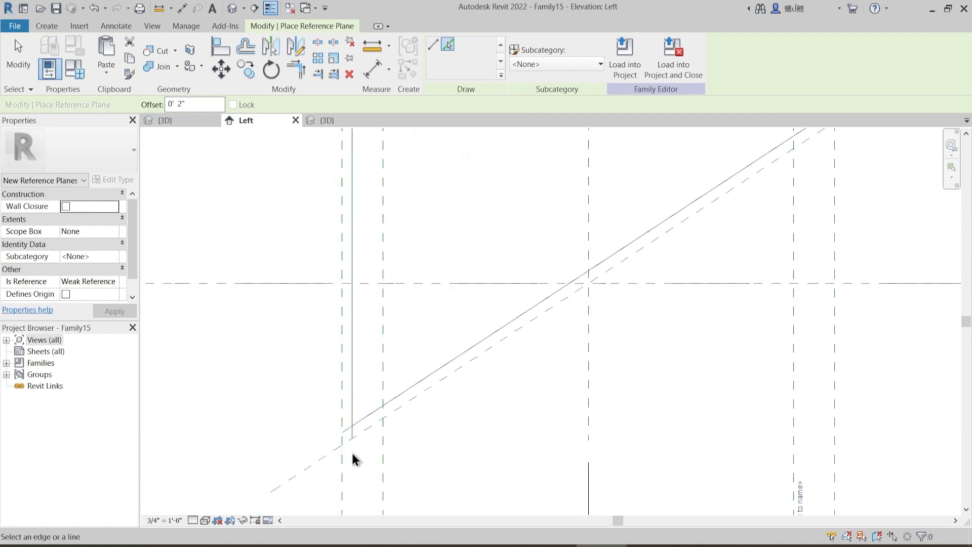
{"action": "left_click", "coordinate": [312, 465]}
{"action": "key", "text": "Escape"}
{"action": "key", "text": "Escape"}
{"action": "scroll", "coordinate": [486, 315], "scroll_direction": "down", "scroll_amount": 2}
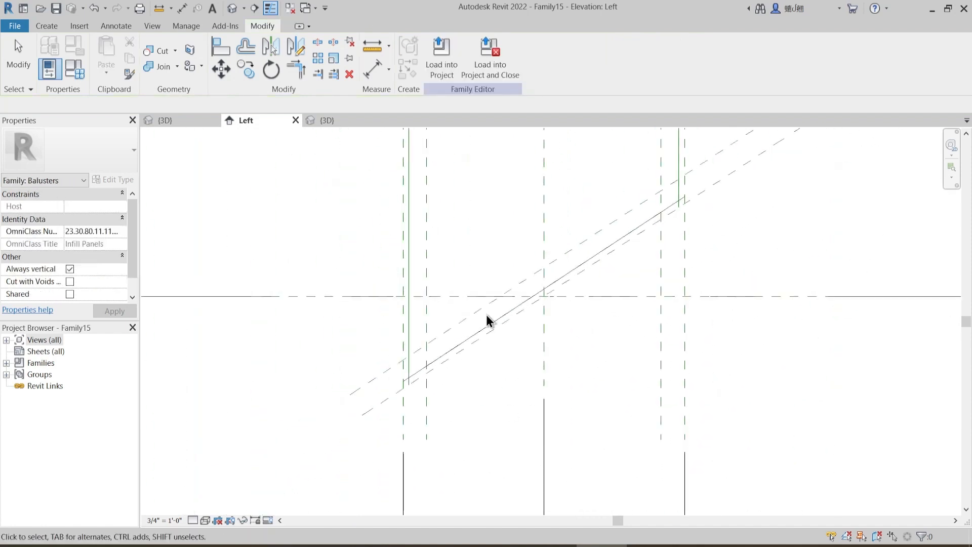
- Add an aligned dimension between the lower sloped reference plane and its offset plane, and lock it
{"action": "middle_click_drag", "start_coordinate": [487, 315], "coordinate": [526, 253]}
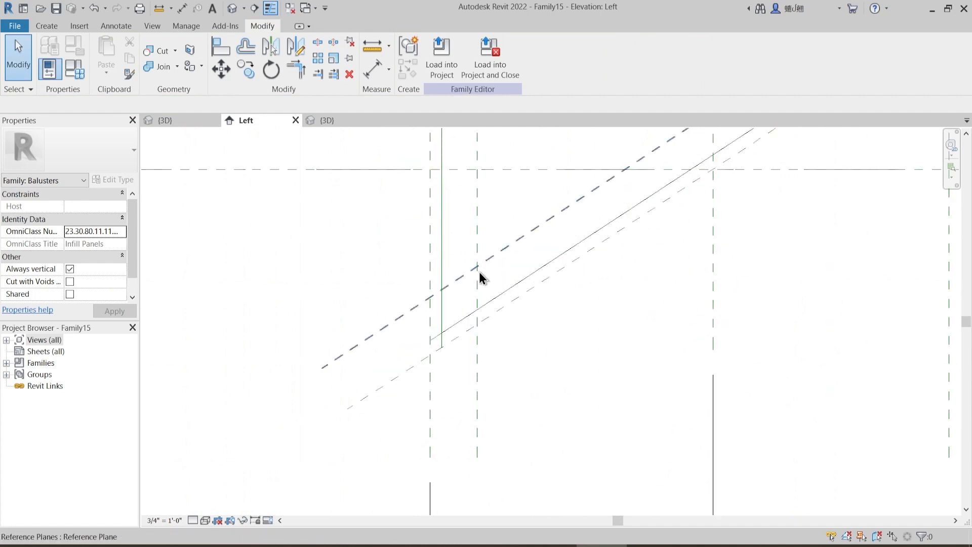
{"action": "scroll", "coordinate": [480, 276], "scroll_direction": "up", "scroll_amount": 4}
{"action": "scroll", "coordinate": [506, 314], "scroll_direction": "down", "scroll_amount": 3}
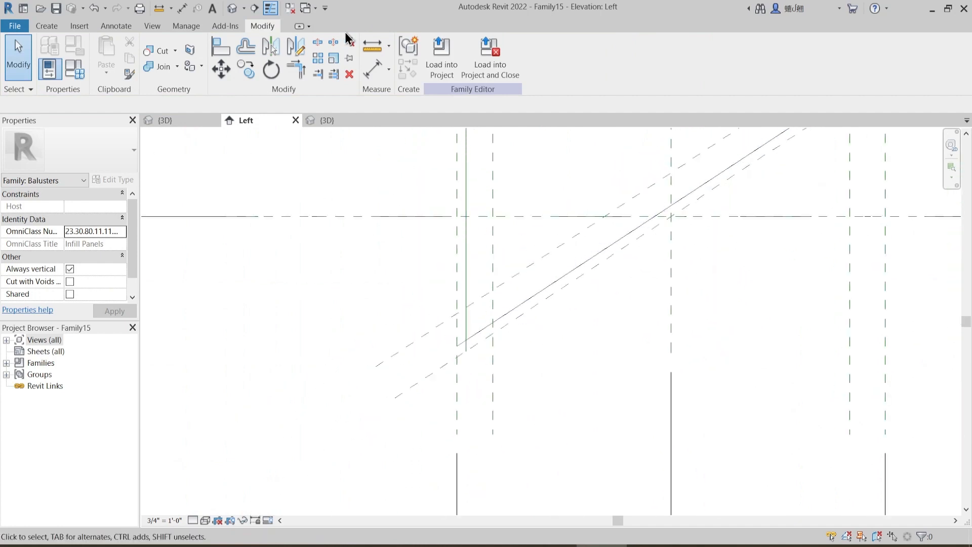
{"action": "left_click", "coordinate": [370, 72]}
{"action": "scroll", "coordinate": [398, 381], "scroll_direction": "up", "scroll_amount": 1}
{"action": "left_click", "coordinate": [420, 387]}
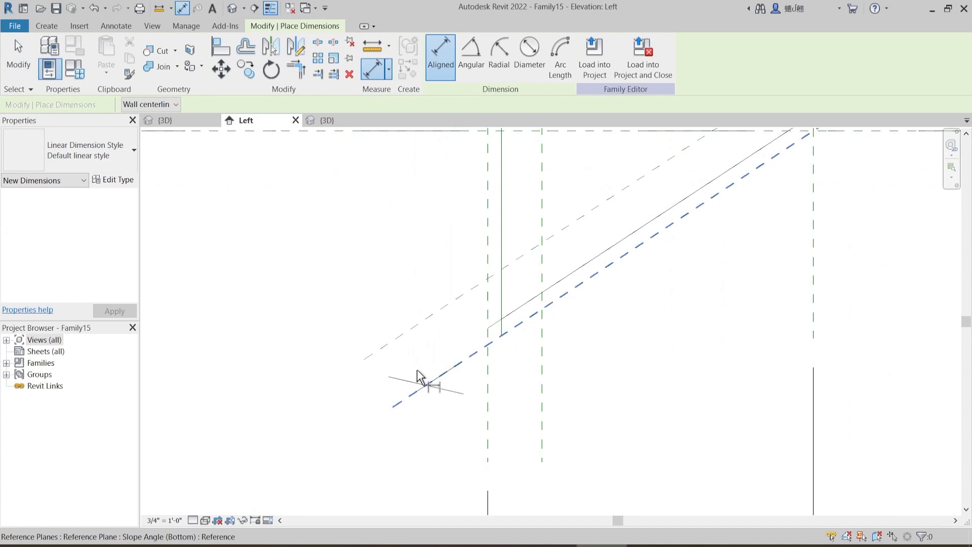
{"action": "left_click", "coordinate": [401, 334]}
{"action": "left_click", "coordinate": [304, 317]}
{"action": "scroll", "coordinate": [356, 360], "scroll_direction": "down", "scroll_amount": 2}
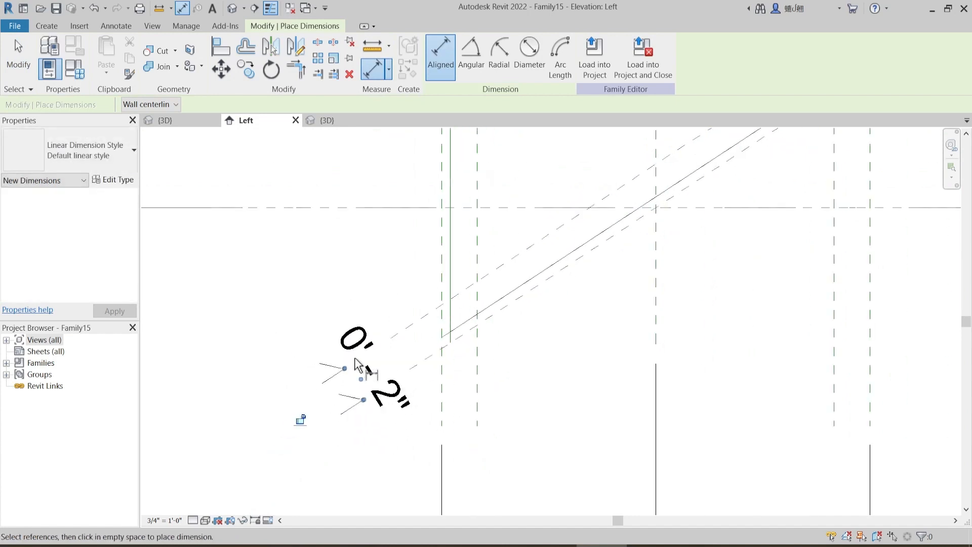
{"action": "middle_click_drag", "start_coordinate": [298, 321], "coordinate": [340, 311]}
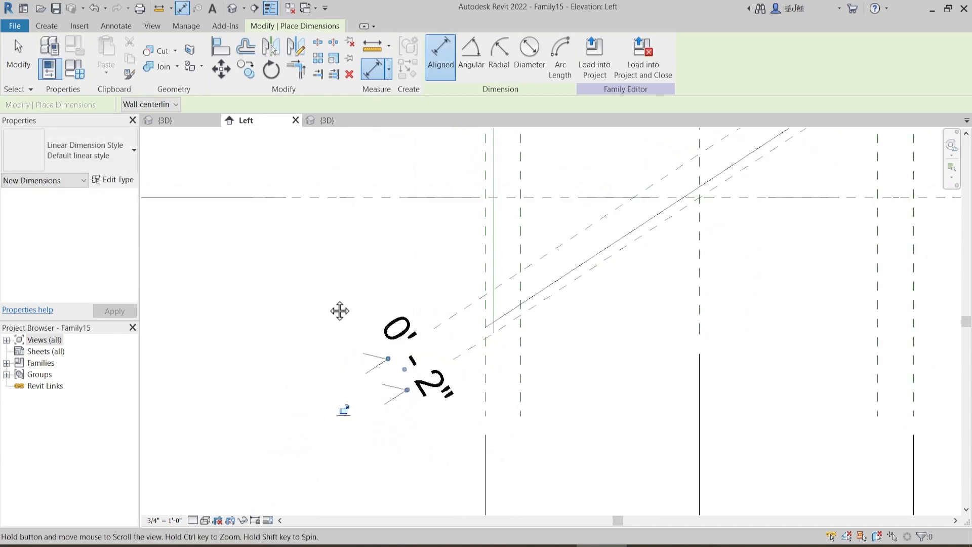
{"action": "left_click", "coordinate": [343, 412]}
- Add an aligned dimension between the left vertical (Front) reference plane and its inner offset plane
{"action": "middle_click_drag", "start_coordinate": [448, 218], "coordinate": [403, 291]}
{"action": "left_click", "coordinate": [474, 291]}
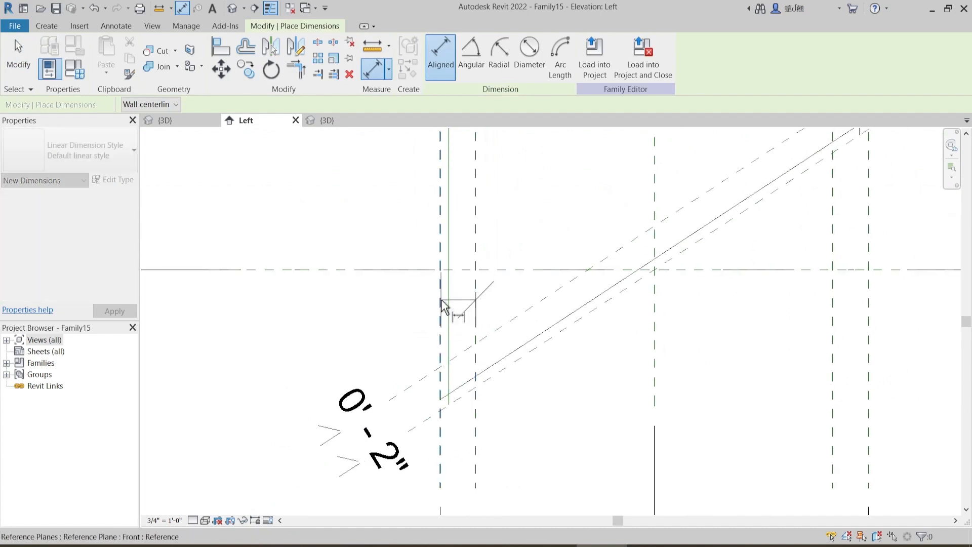
{"action": "left_click", "coordinate": [441, 304]}
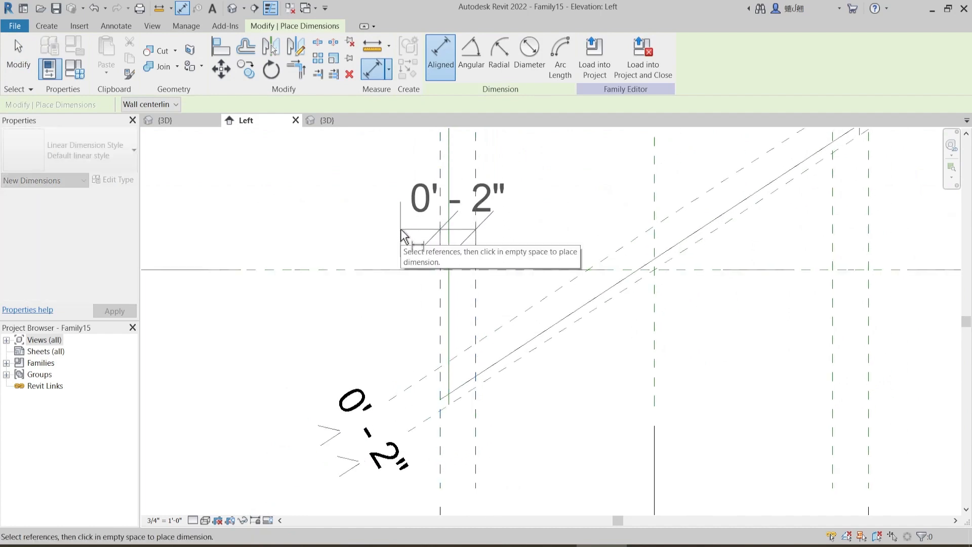
{"action": "left_click", "coordinate": [403, 234]}
{"action": "scroll", "coordinate": [507, 257], "scroll_direction": "down", "scroll_amount": 3}
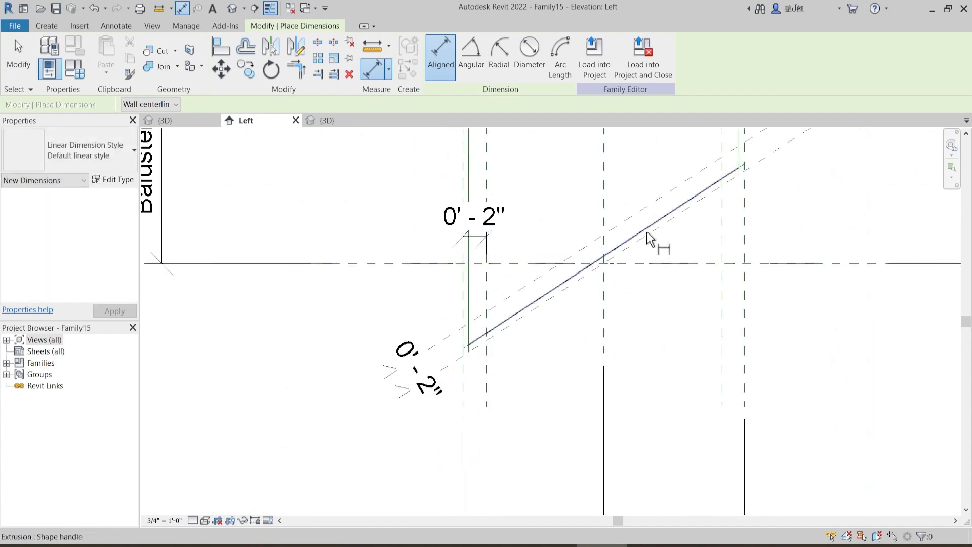
- Add an aligned dimension between the right vertical (Back) reference plane and its inner offset plane
{"action": "middle_click_drag", "start_coordinate": [650, 228], "coordinate": [535, 374]}
{"action": "scroll", "coordinate": [617, 264], "scroll_direction": "up", "scroll_amount": 4}
{"action": "left_click", "coordinate": [598, 284]}
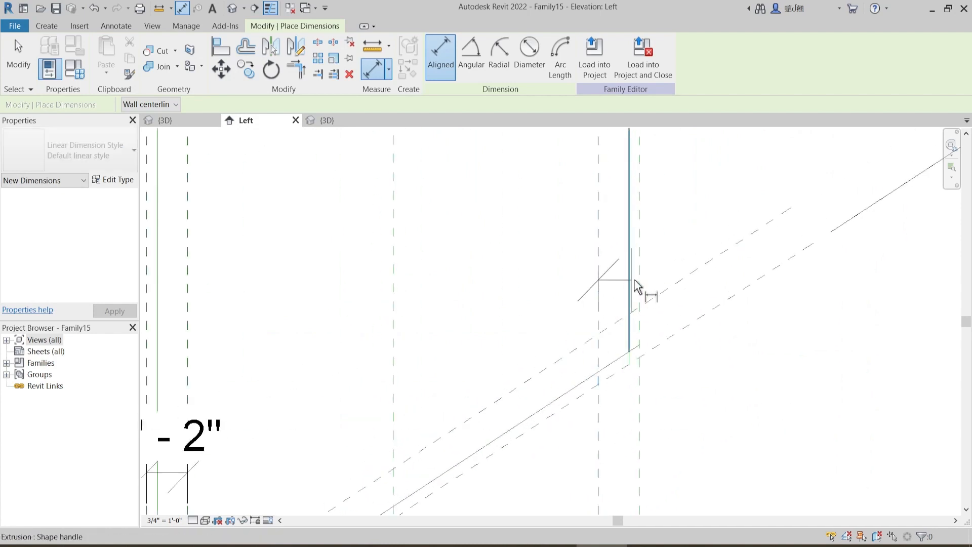
{"action": "left_click", "coordinate": [639, 278]}
{"action": "left_click", "coordinate": [659, 235]}
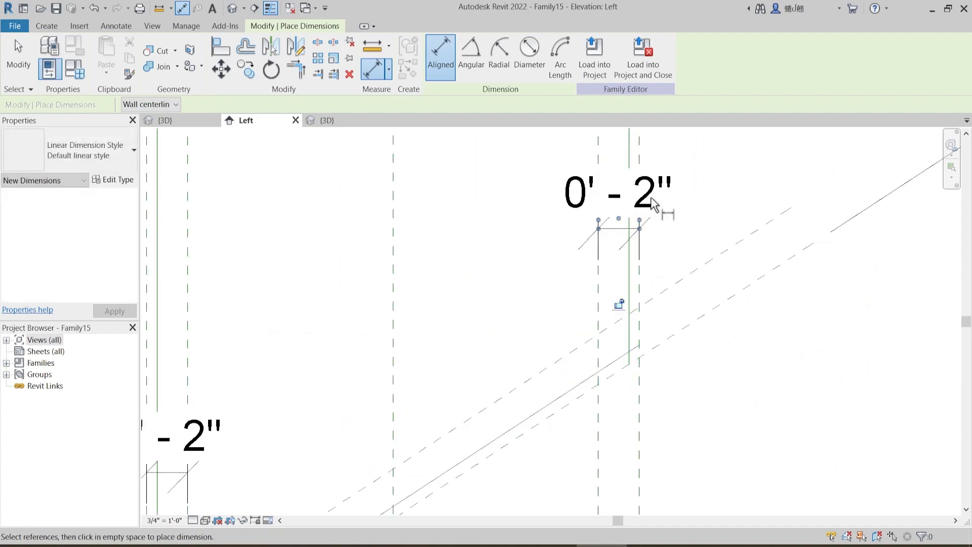
- Finish placing dimensions and set the Left elevation's view scale to 3" = 1'-0"
{"action": "scroll", "coordinate": [686, 246], "scroll_direction": "down", "scroll_amount": 2}
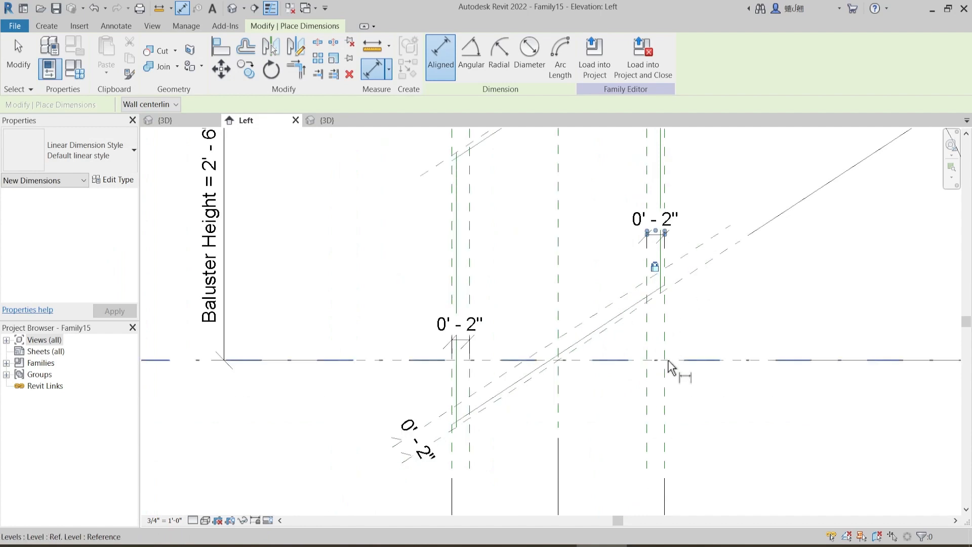
{"action": "key", "text": "Escape"}
{"action": "key", "text": "Escape"}
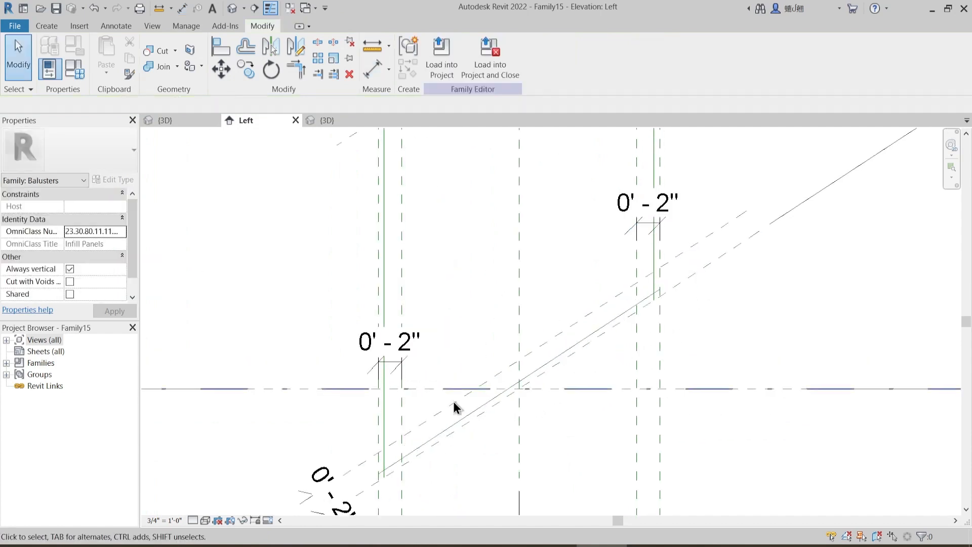
{"action": "middle_click_drag", "start_coordinate": [453, 400], "coordinate": [468, 359]}
{"action": "left_click", "coordinate": [163, 519]}
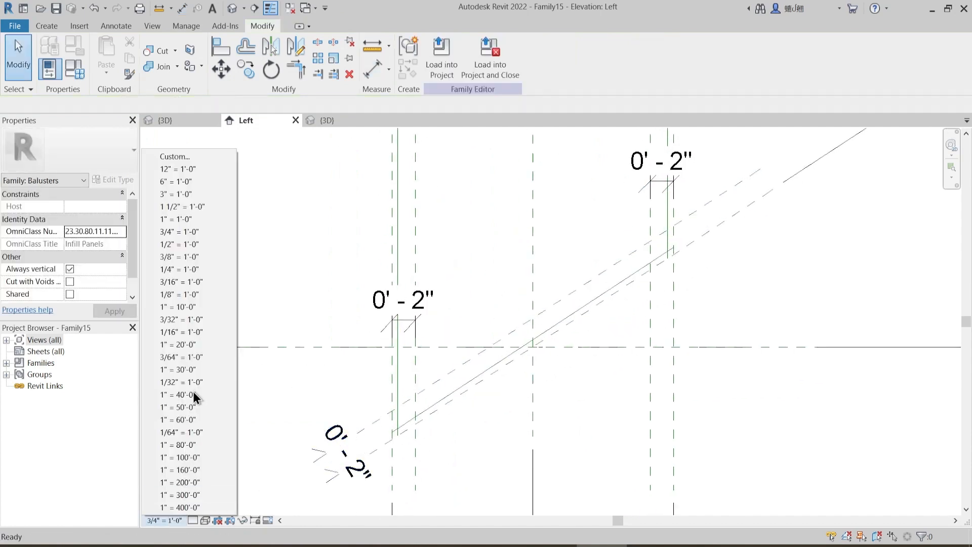
{"action": "left_click", "coordinate": [201, 192]}
{"action": "middle_click_drag", "start_coordinate": [494, 287], "coordinate": [512, 260]}
- Start an extrusion and sketch a circle of about 3/4" radius where the Front inner offset plane meets the lower sloped offset plane
{"action": "left_click", "coordinate": [47, 26]}
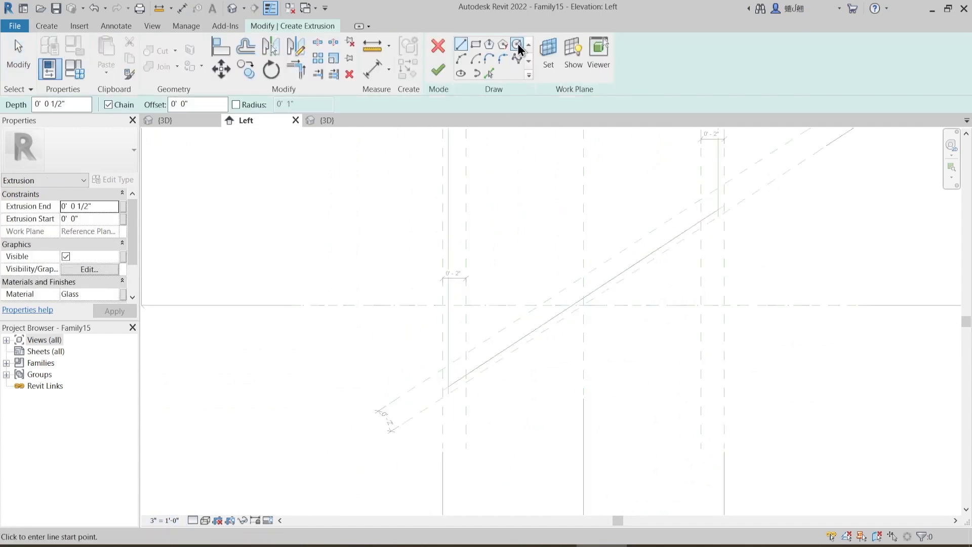
{"action": "left_click", "coordinate": [517, 46]}
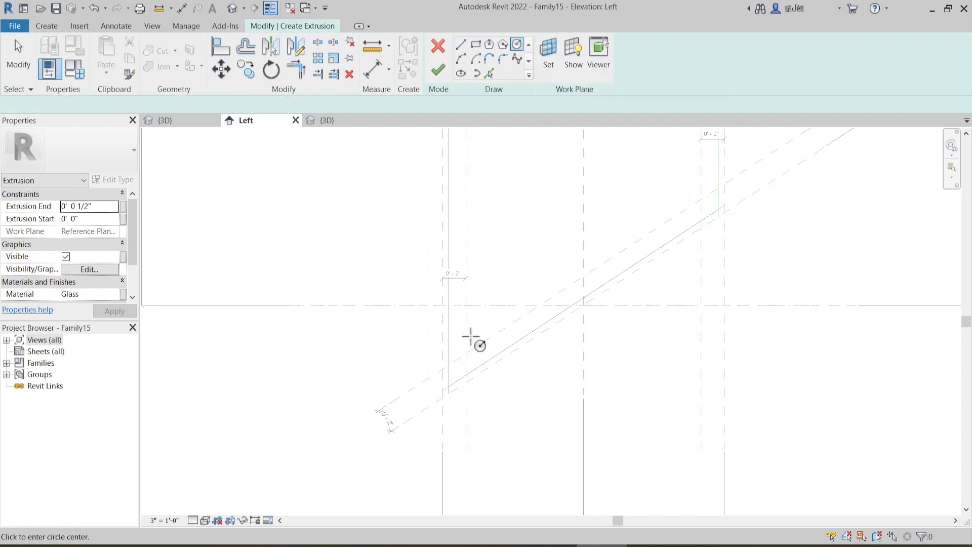
{"action": "scroll", "coordinate": [471, 344], "scroll_direction": "up", "scroll_amount": 5}
{"action": "left_click", "coordinate": [484, 326]}
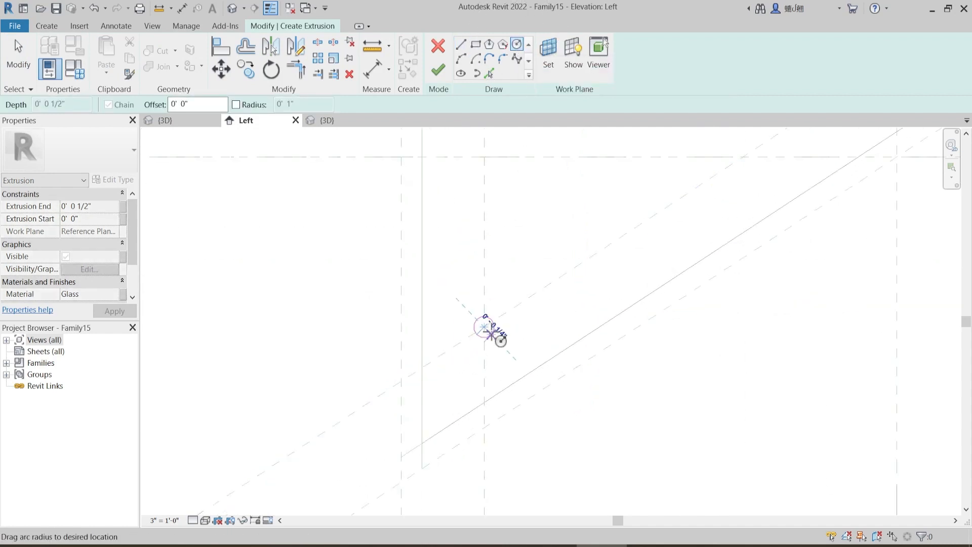
{"action": "left_click", "coordinate": [507, 349]}
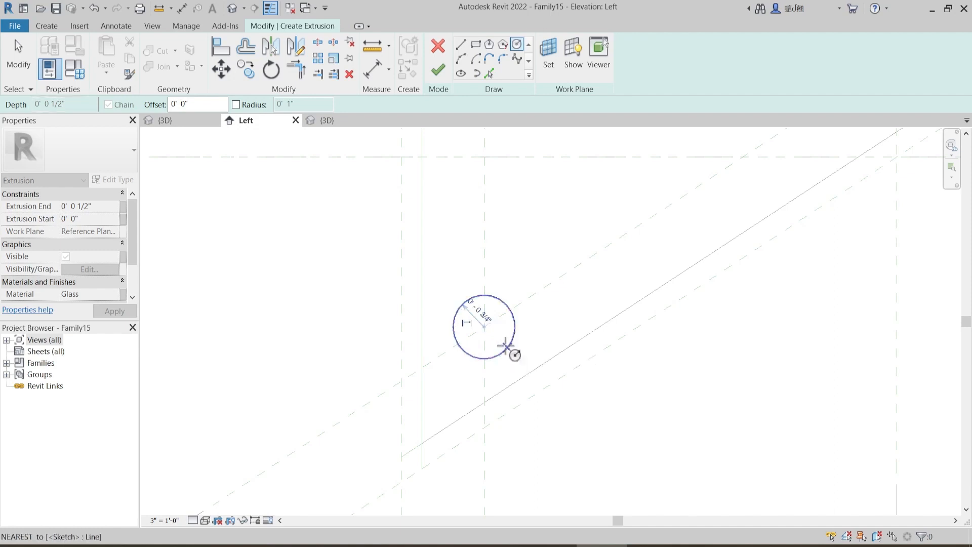
- Sketch a second circle of about 3/4" radius where the Back inner offset plane meets the lower sloped offset plane
{"action": "scroll", "coordinate": [521, 326], "scroll_direction": "up", "scroll_amount": 5}
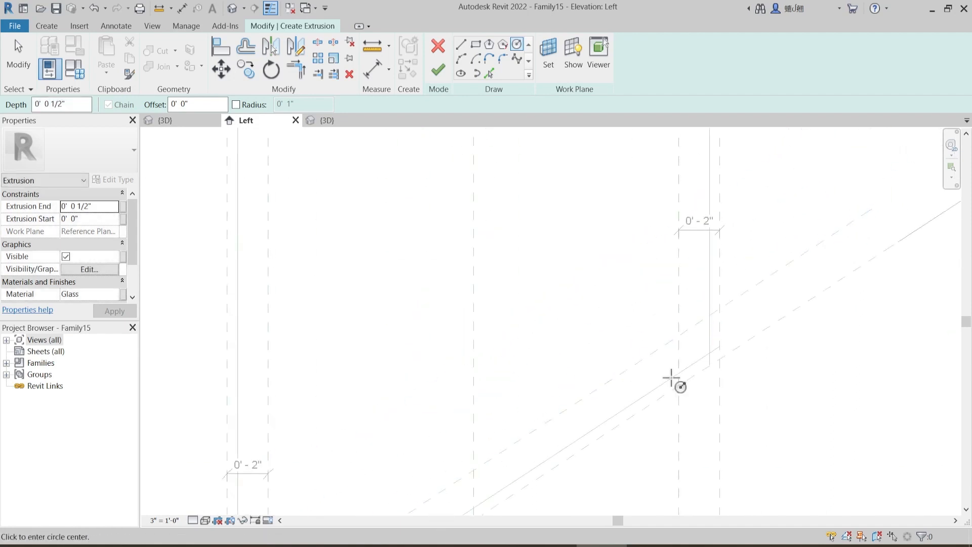
{"action": "left_click", "coordinate": [679, 334]}
{"action": "scroll", "coordinate": [688, 344], "scroll_direction": "up", "scroll_amount": 4}
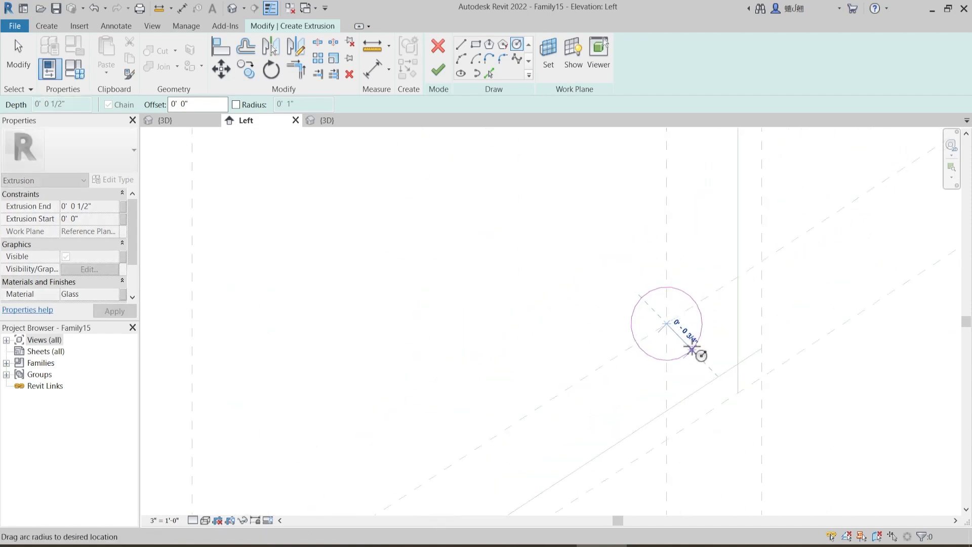
{"action": "left_click", "coordinate": [690, 346]}
{"action": "scroll", "coordinate": [710, 273], "scroll_direction": "down", "scroll_amount": 4}
{"action": "scroll", "coordinate": [703, 269], "scroll_direction": "down", "scroll_amount": 1}
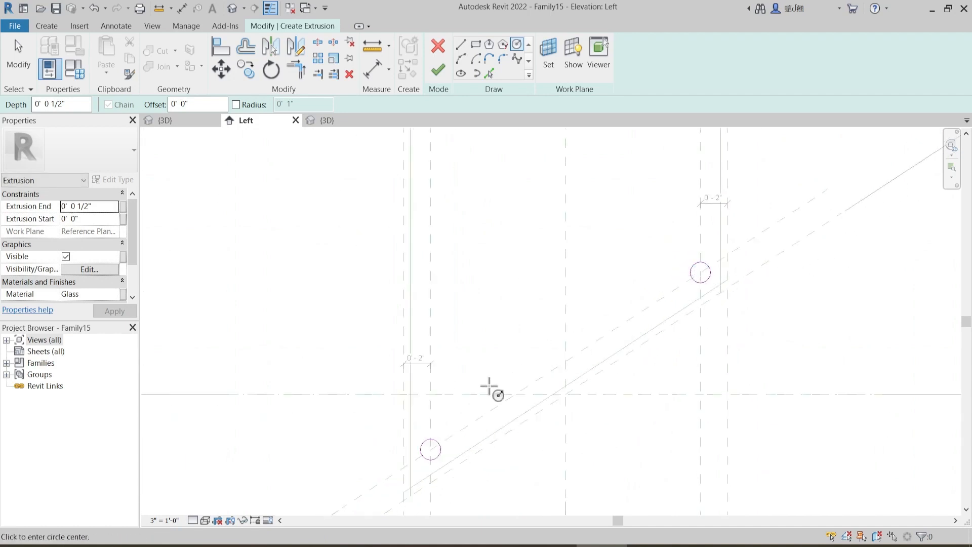
- Set the extrusion start to -1/8" and the extrusion end to 5/8"
{"action": "middle_click_drag", "start_coordinate": [489, 386], "coordinate": [541, 286]}
{"action": "left_click", "coordinate": [89, 219]}
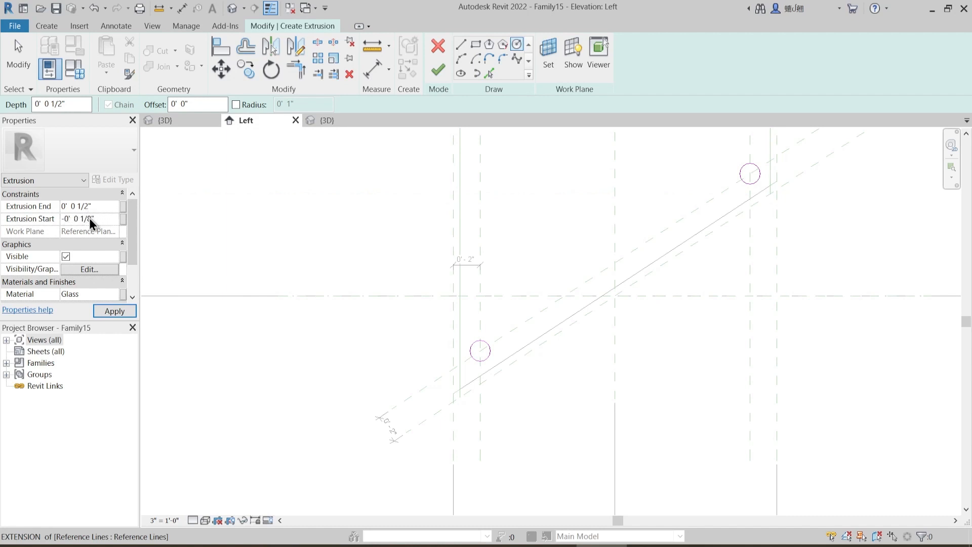
{"action": "left_click", "coordinate": [101, 203]}
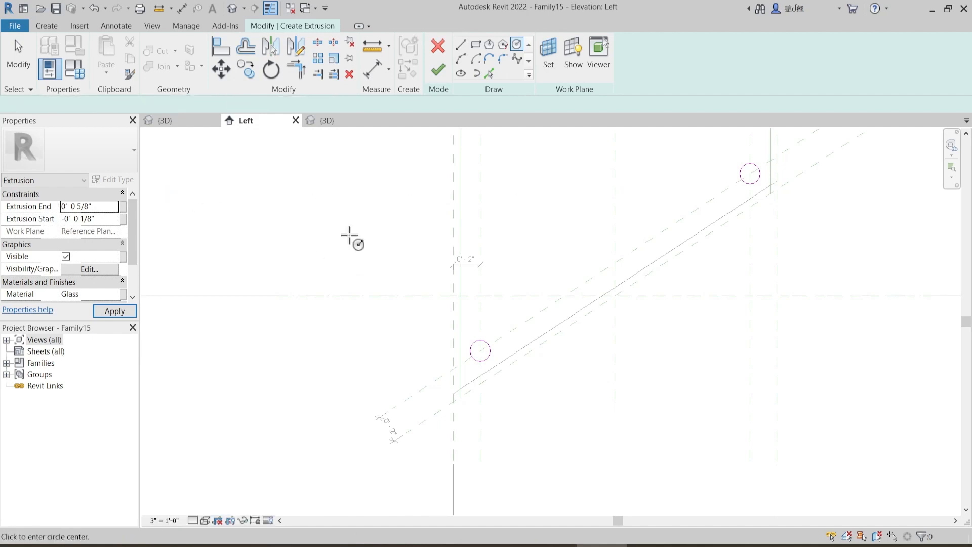
- Assign the Metal - Steel material to the circular extrusion and finish the sketch
{"action": "left_click", "coordinate": [115, 294]}
{"action": "left_click", "coordinate": [115, 293]}
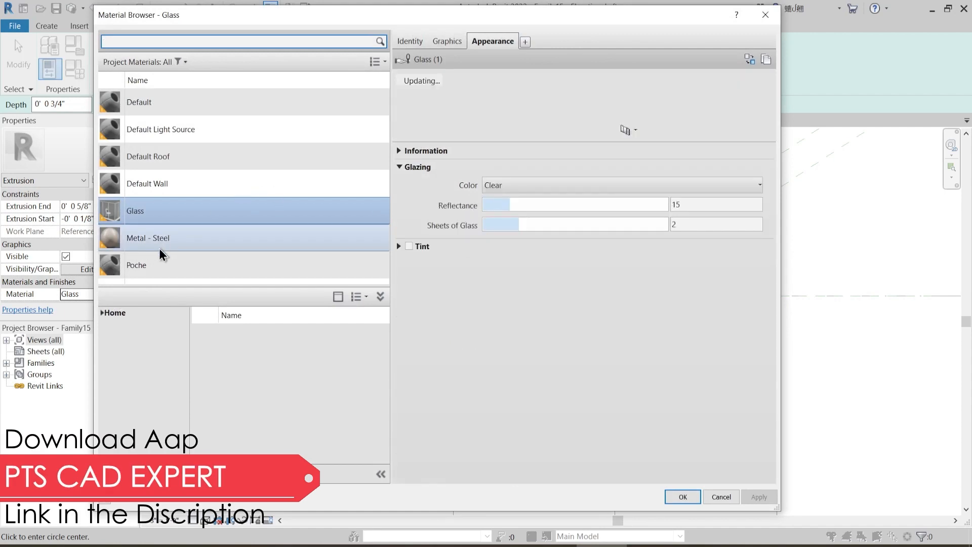
{"action": "left_click", "coordinate": [159, 248]}
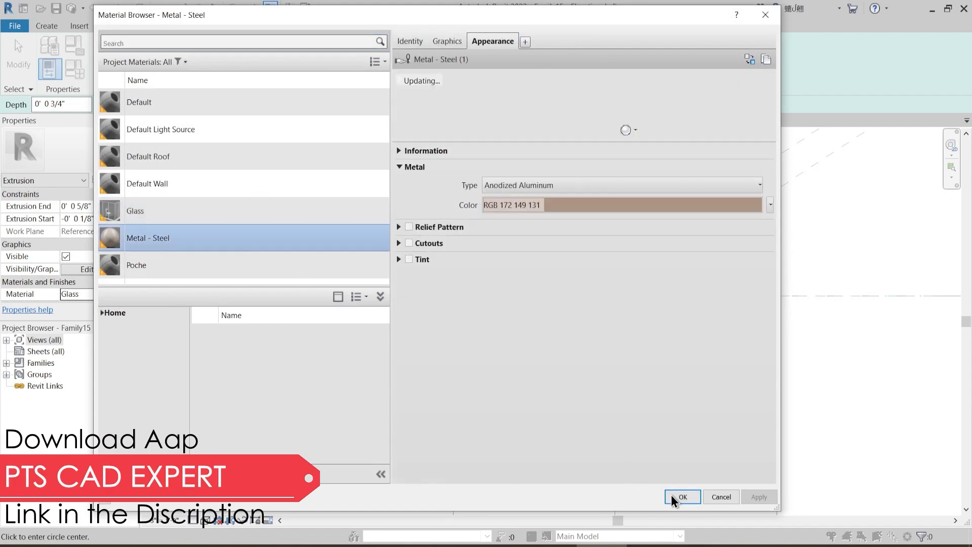
{"action": "left_click", "coordinate": [673, 495]}
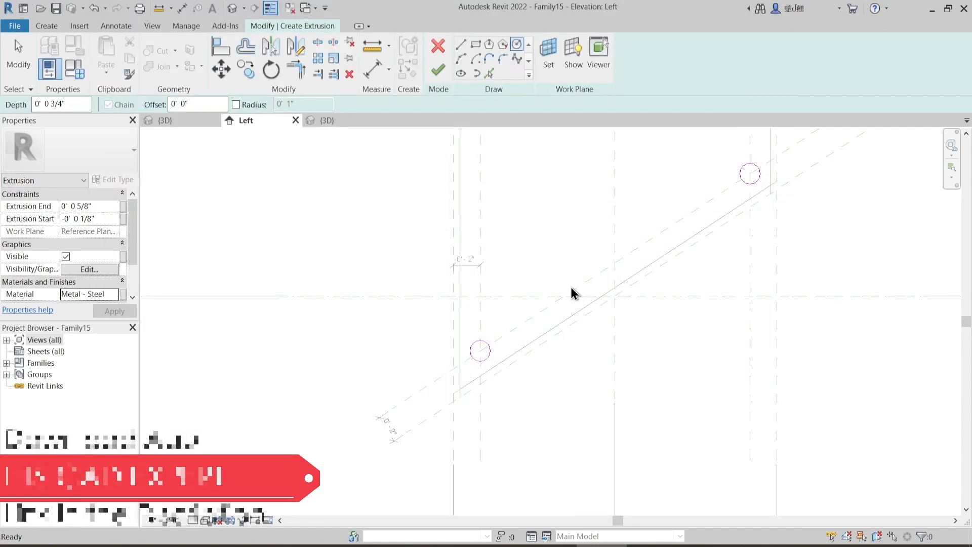
{"action": "left_click", "coordinate": [438, 70]}
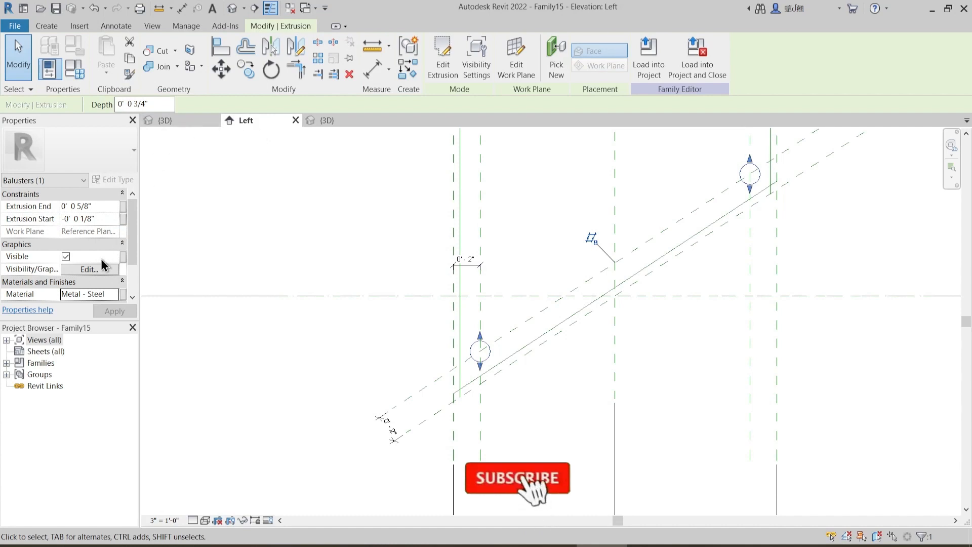
- Open the Ref. Level floor plan and examine how the steel extrusion sits across the glass panel's thickness
{"action": "left_click", "coordinate": [6, 340]}
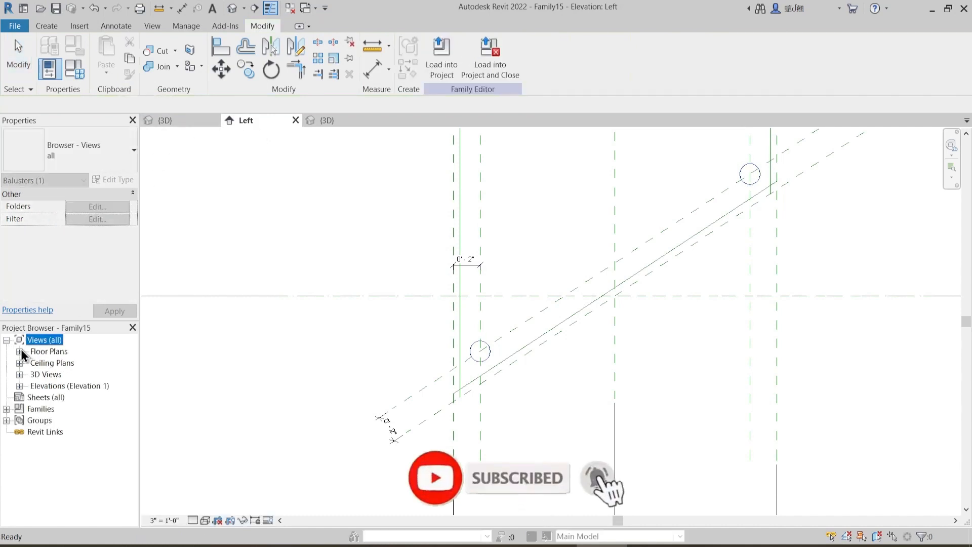
{"action": "left_click", "coordinate": [19, 351]}
{"action": "double_click", "coordinate": [60, 362]}
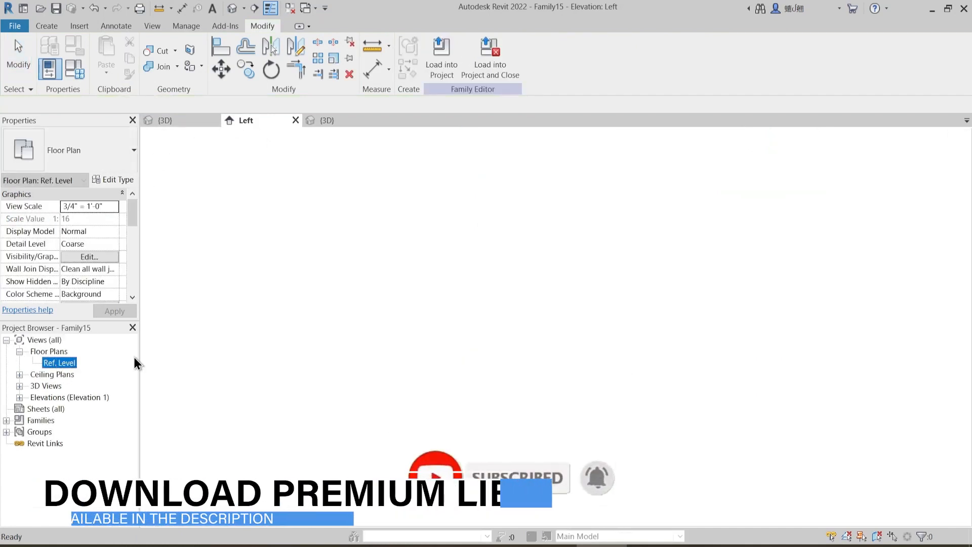
{"action": "scroll", "coordinate": [504, 278], "scroll_direction": "up", "scroll_amount": 4}
{"action": "scroll", "coordinate": [436, 234], "scroll_direction": "up", "scroll_amount": 2}
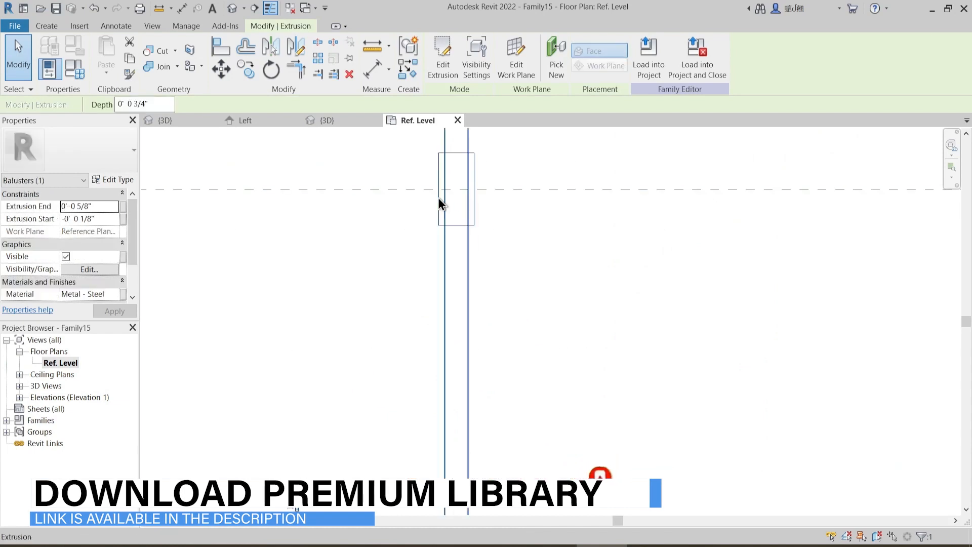
{"action": "scroll", "coordinate": [497, 189], "scroll_direction": "down", "scroll_amount": 4}
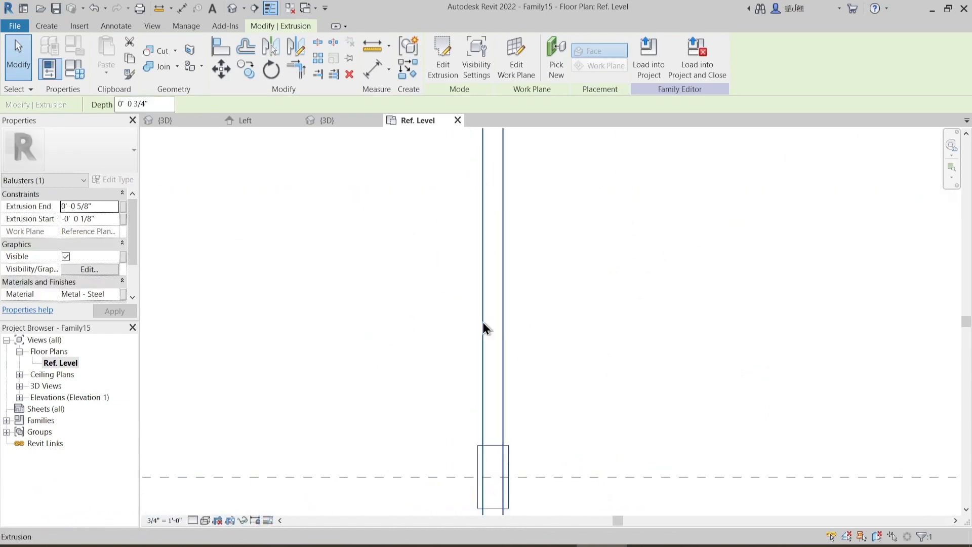
- Return to the Left elevation and set its view scale to 1 1/2" = 1'-0"
{"action": "left_click", "coordinate": [262, 121]}
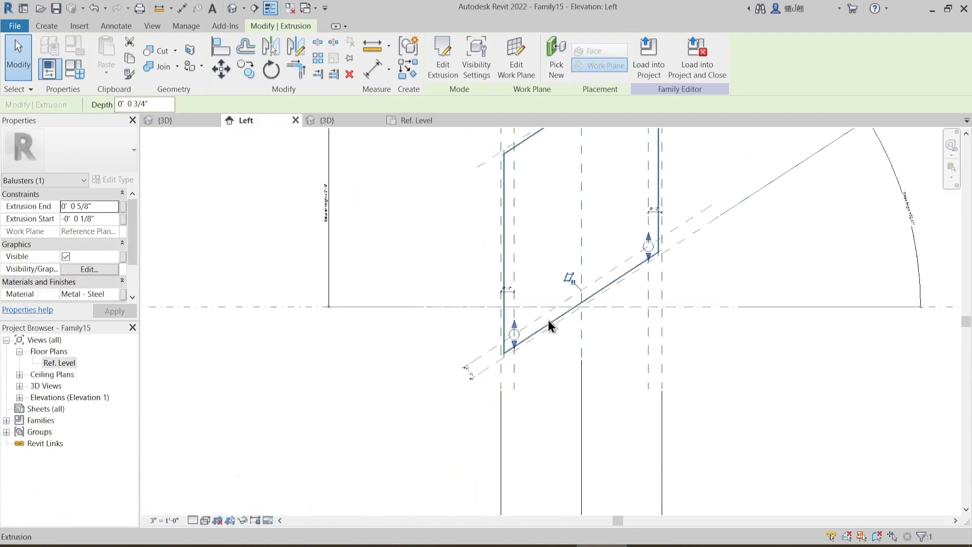
{"action": "left_click", "coordinate": [549, 329]}
{"action": "middle_click_drag", "start_coordinate": [558, 399], "coordinate": [514, 486]}
{"action": "middle_click_drag", "start_coordinate": [538, 296], "coordinate": [493, 282]}
{"action": "scroll", "coordinate": [506, 286], "scroll_direction": "down", "scroll_amount": 2}
{"action": "scroll", "coordinate": [525, 291], "scroll_direction": "down", "scroll_amount": 2}
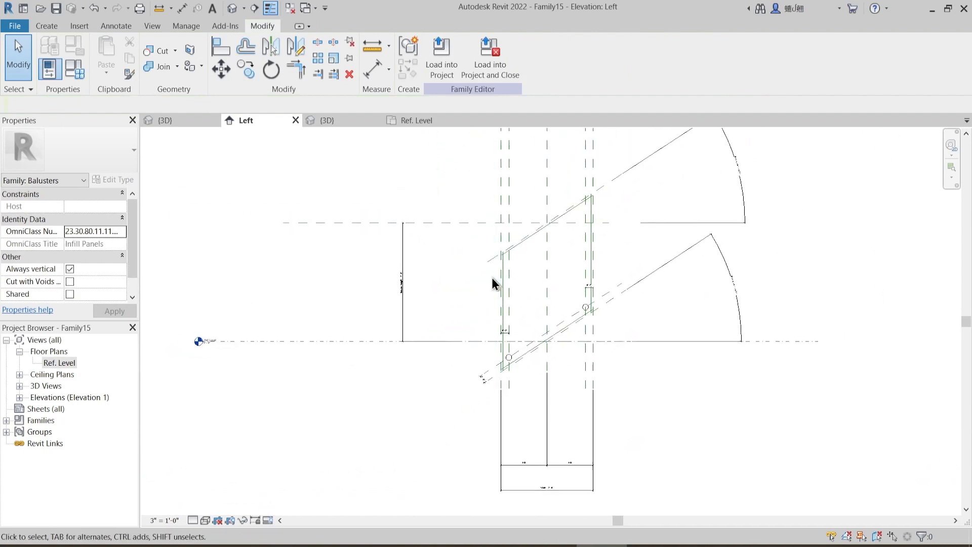
{"action": "scroll", "coordinate": [427, 284], "scroll_direction": "up", "scroll_amount": 2}
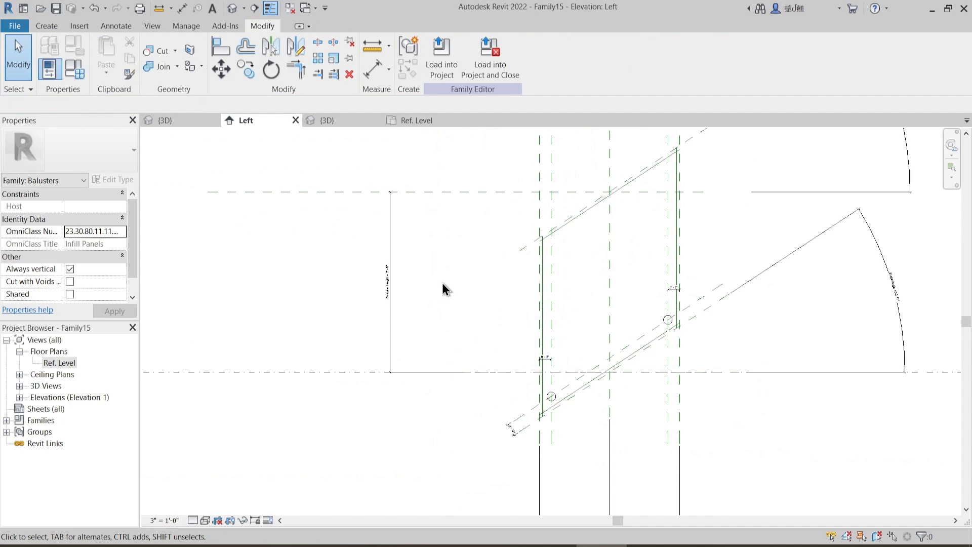
{"action": "scroll", "coordinate": [449, 281], "scroll_direction": "down", "scroll_amount": 1}
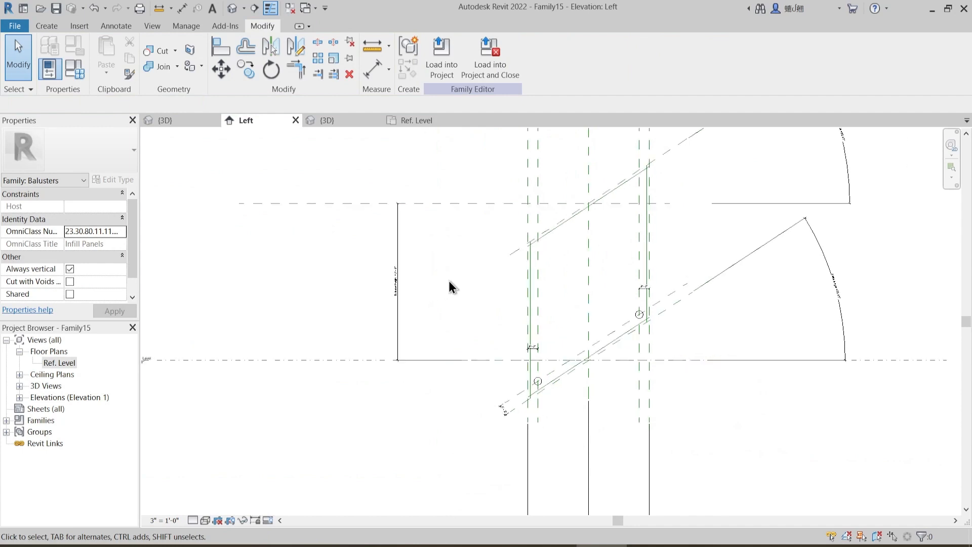
{"action": "left_click", "coordinate": [163, 520]}
{"action": "left_click", "coordinate": [186, 207]}
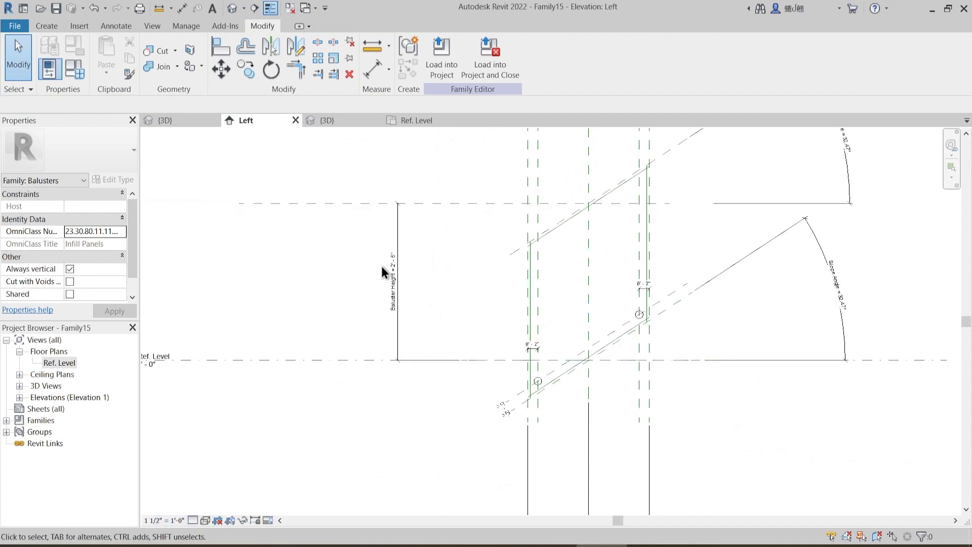
- Set the family's Width to 3' 0" and Baluster Height to 3' 6", and apply the changes
{"action": "middle_click_drag", "start_coordinate": [379, 218], "coordinate": [591, 234]}
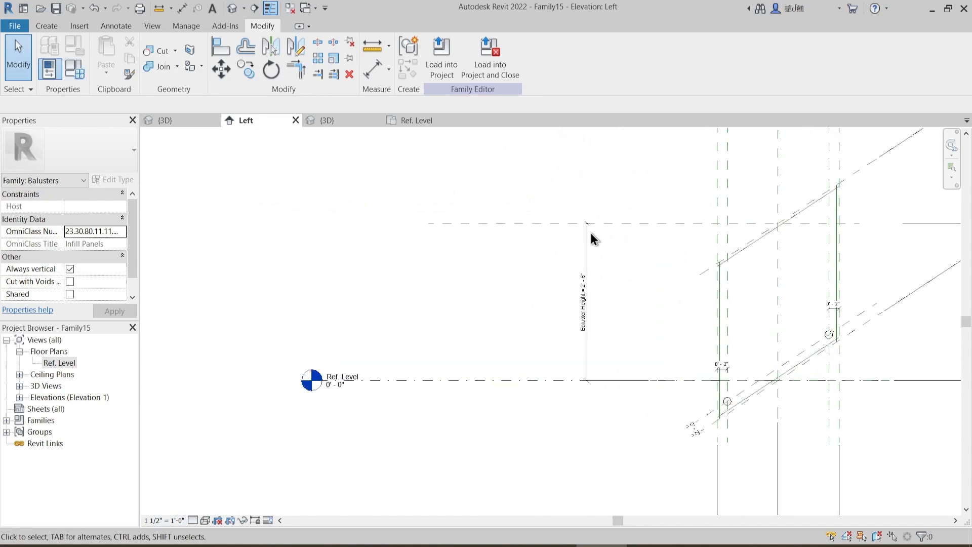
{"action": "scroll", "coordinate": [590, 234], "scroll_direction": "down", "scroll_amount": 1}
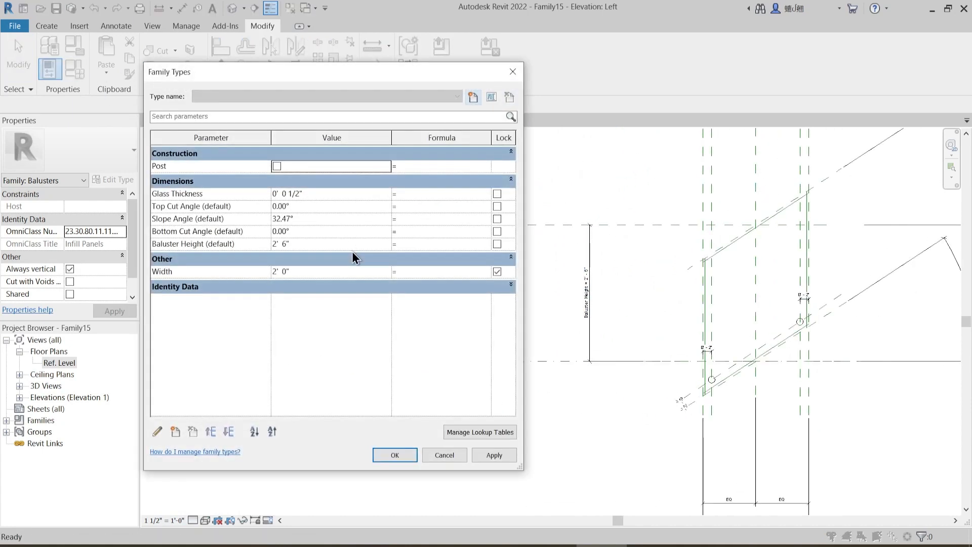
{"action": "left_click", "coordinate": [306, 267]}
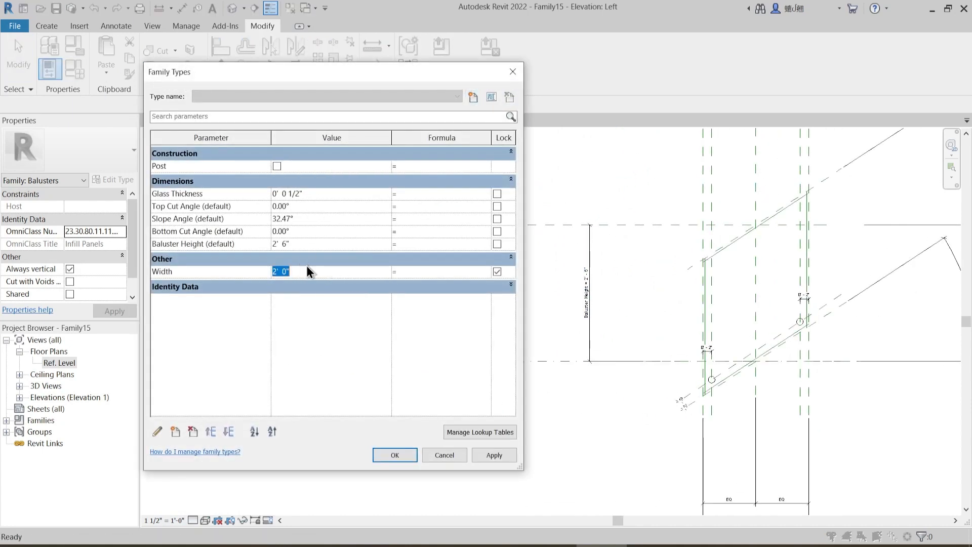
{"action": "type", "text": "3"}
{"action": "key", "text": "Tab"}
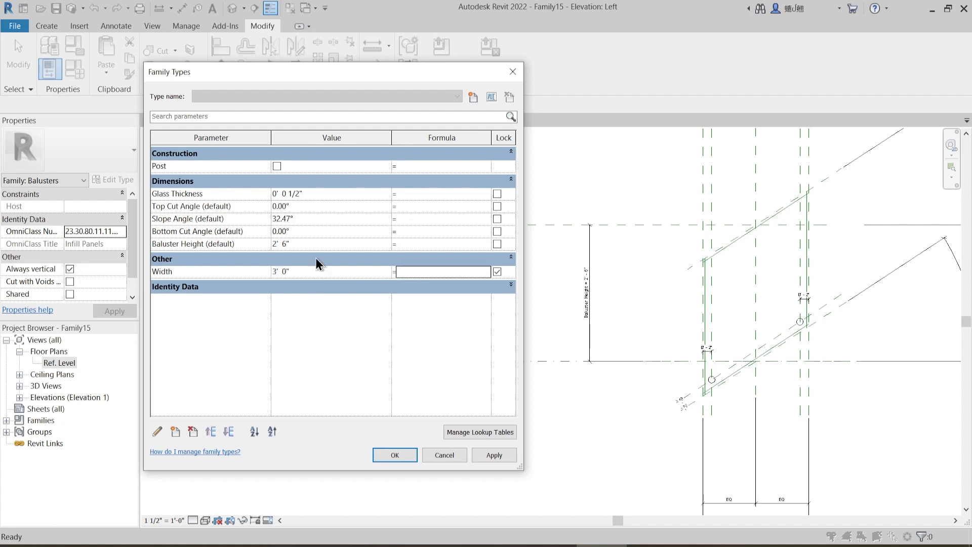
{"action": "left_click", "coordinate": [315, 245]}
{"action": "left_click", "coordinate": [315, 245]}
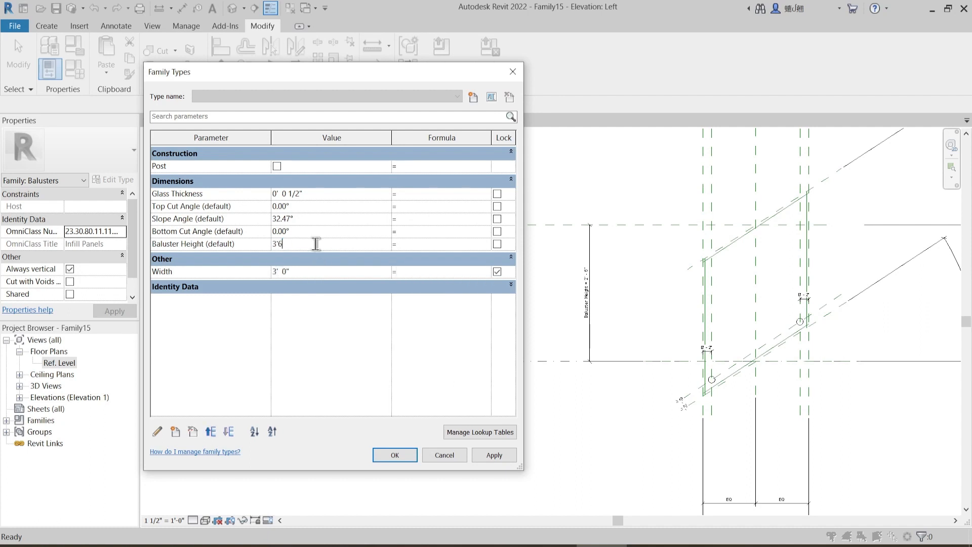
{"action": "key", "text": "Tab"}
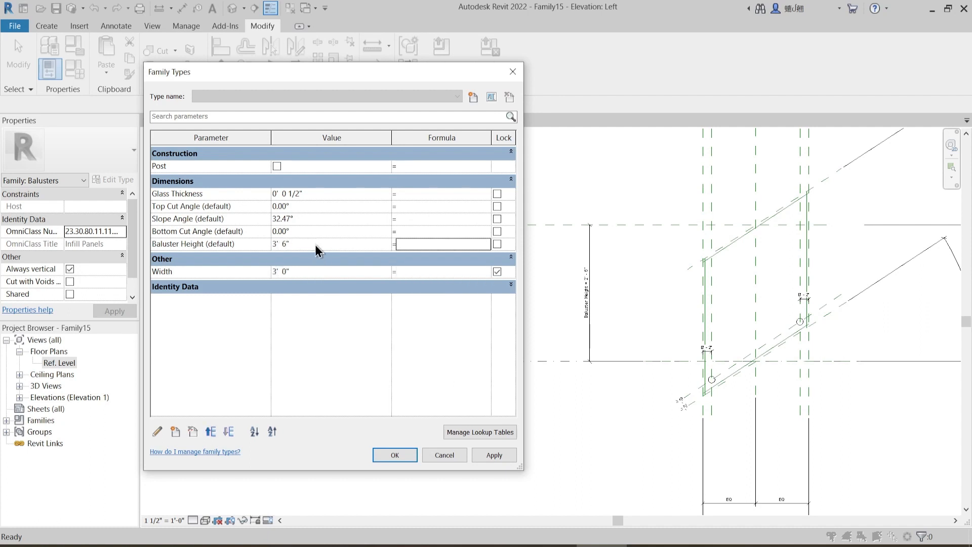
{"action": "left_click", "coordinate": [493, 455]}
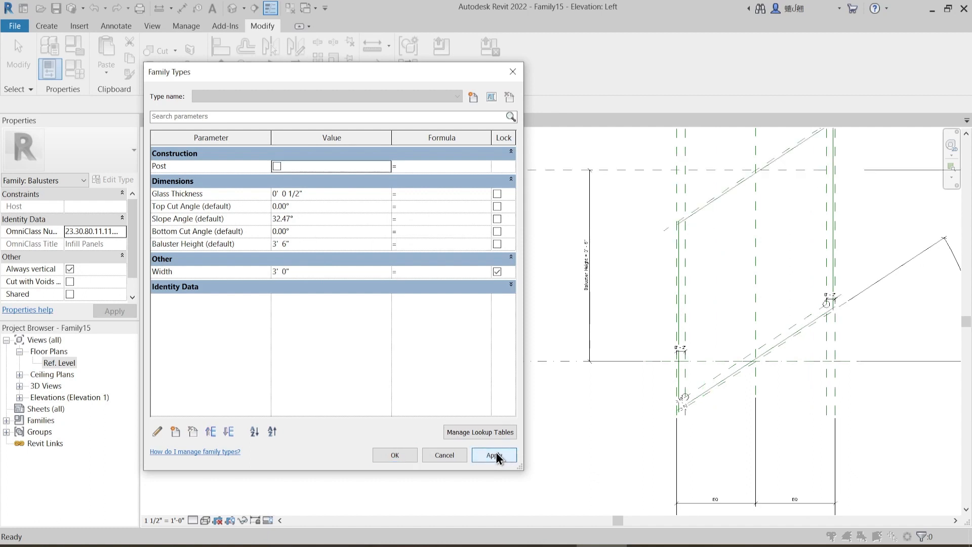
{"action": "left_click", "coordinate": [394, 455]}
- Examine the positions of both steel circles relative to the inner offset planes in the resized panel
{"action": "scroll", "coordinate": [698, 314], "scroll_direction": "up", "scroll_amount": 3}
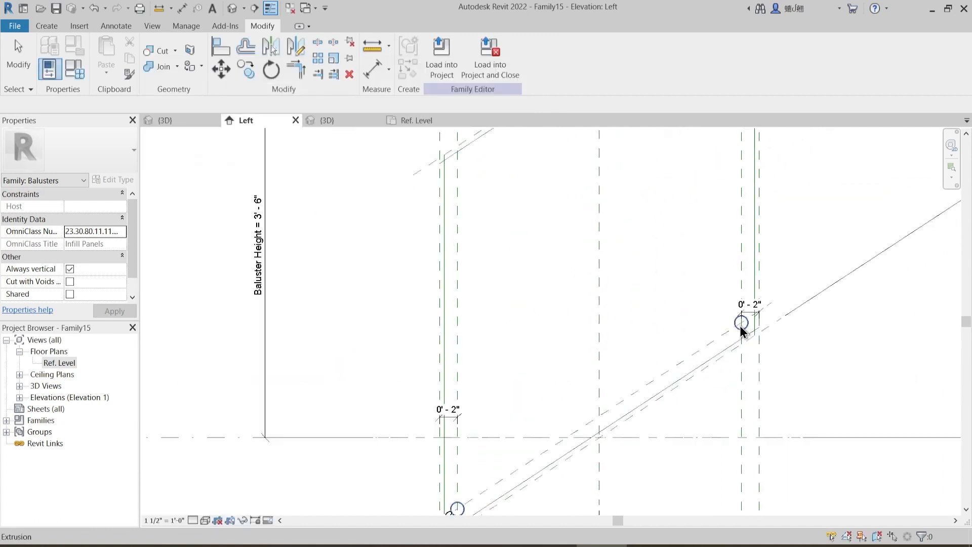
{"action": "scroll", "coordinate": [741, 328], "scroll_direction": "up", "scroll_amount": 3}
{"action": "scroll", "coordinate": [631, 290], "scroll_direction": "down", "scroll_amount": 4}
{"action": "middle_click_drag", "start_coordinate": [521, 379], "coordinate": [514, 329]}
{"action": "scroll", "coordinate": [449, 427], "scroll_direction": "up", "scroll_amount": 4}
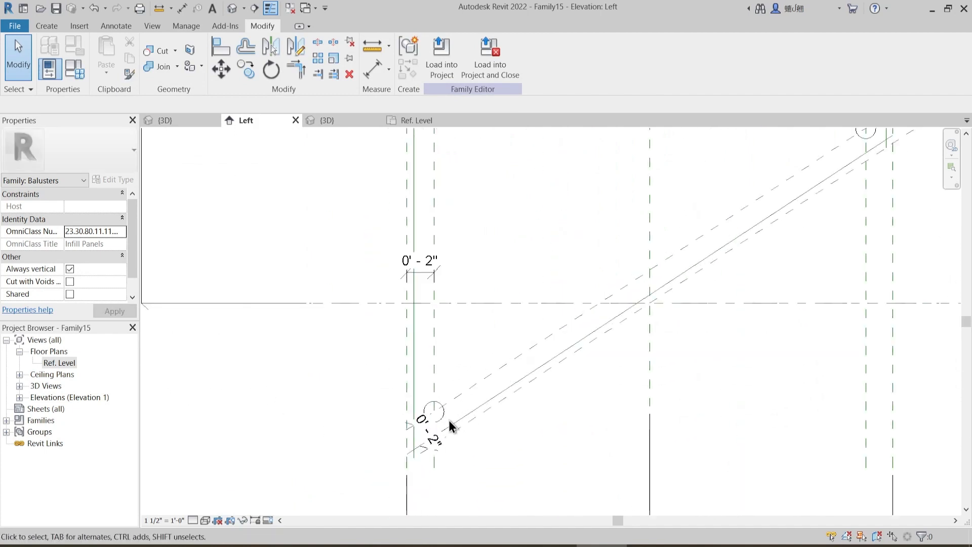
{"action": "scroll", "coordinate": [450, 426], "scroll_direction": "up", "scroll_amount": 2}
{"action": "middle_click_drag", "start_coordinate": [427, 461], "coordinate": [470, 330]}
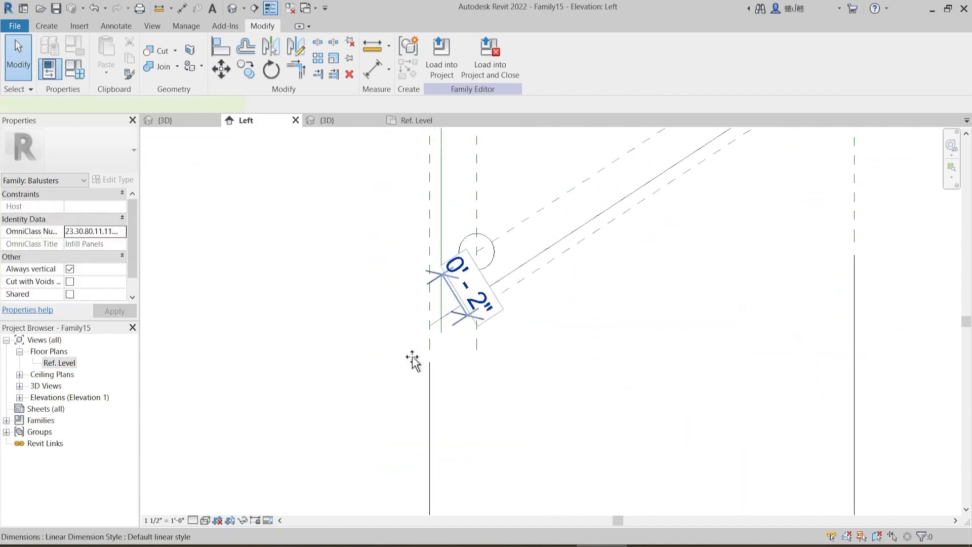
- Move the sloped 2" offset dimension away from the panel, clear of its lower corner and steel circle
{"action": "left_click_drag", "start_coordinate": [412, 357], "coordinate": [309, 390]}
{"action": "key", "text": "Escape"}
{"action": "middle_click_drag", "start_coordinate": [524, 175], "coordinate": [476, 292]}
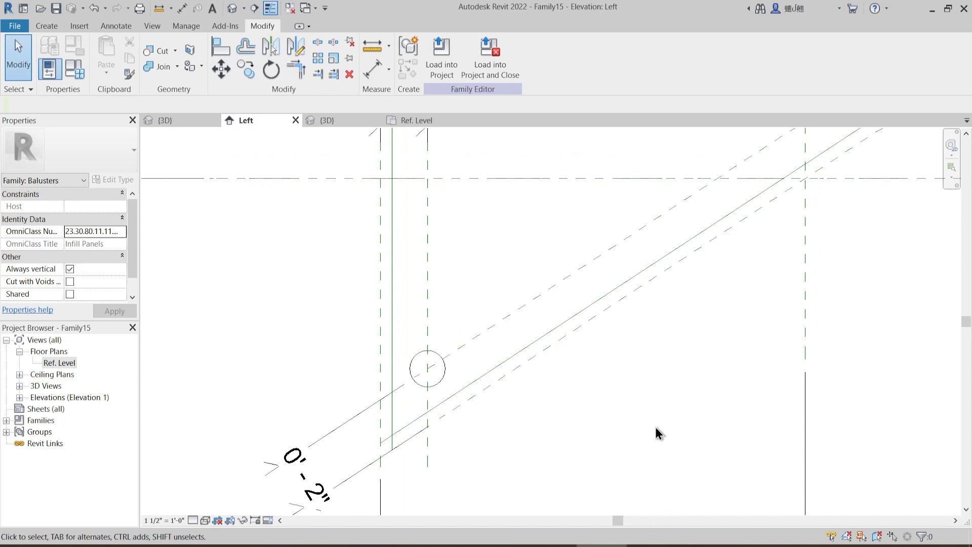
{"action": "scroll", "coordinate": [618, 396], "scroll_direction": "down", "scroll_amount": 2}
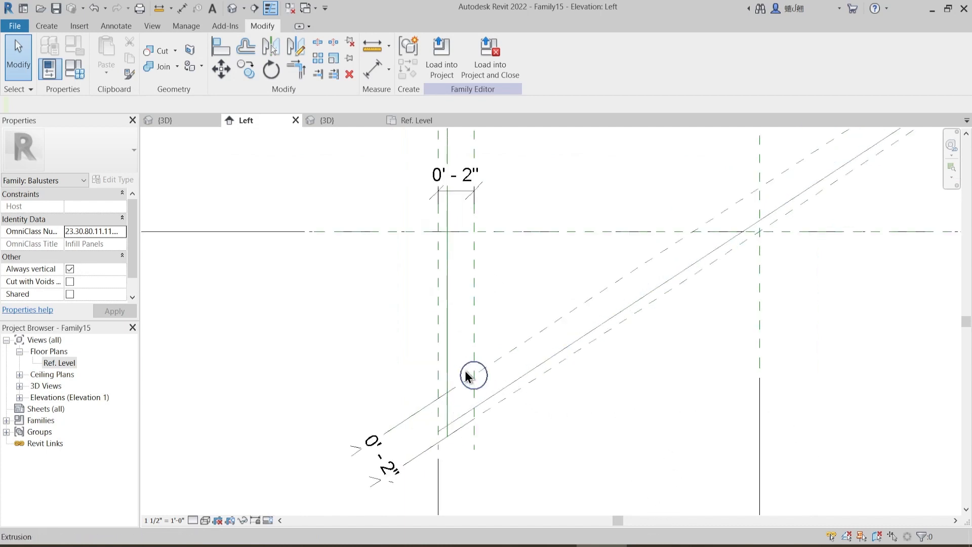
{"action": "scroll", "coordinate": [484, 358], "scroll_direction": "down", "scroll_amount": 2}
{"action": "middle_click_drag", "start_coordinate": [590, 319], "coordinate": [578, 376]}
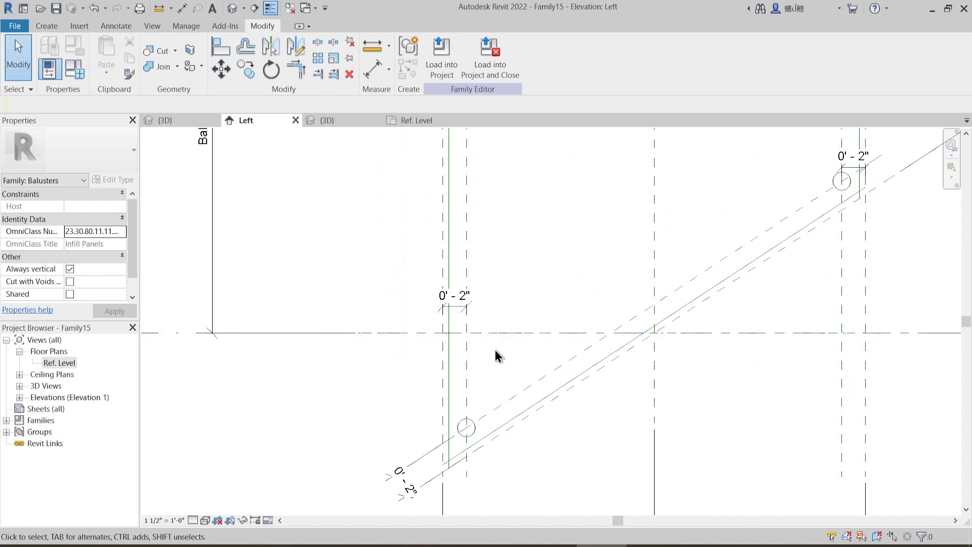
{"action": "middle_click_drag", "start_coordinate": [481, 401], "coordinate": [506, 375]}
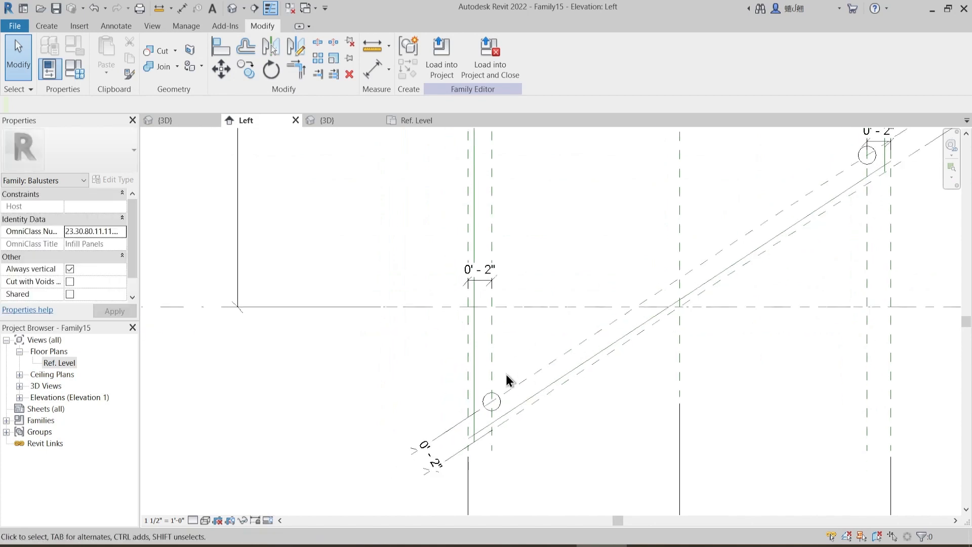
- Add a parallel reference plane offset 2" above the sloped plane that runs through the steel circles
{"action": "key", "text": "o"}
{"action": "key", "text": "f"}
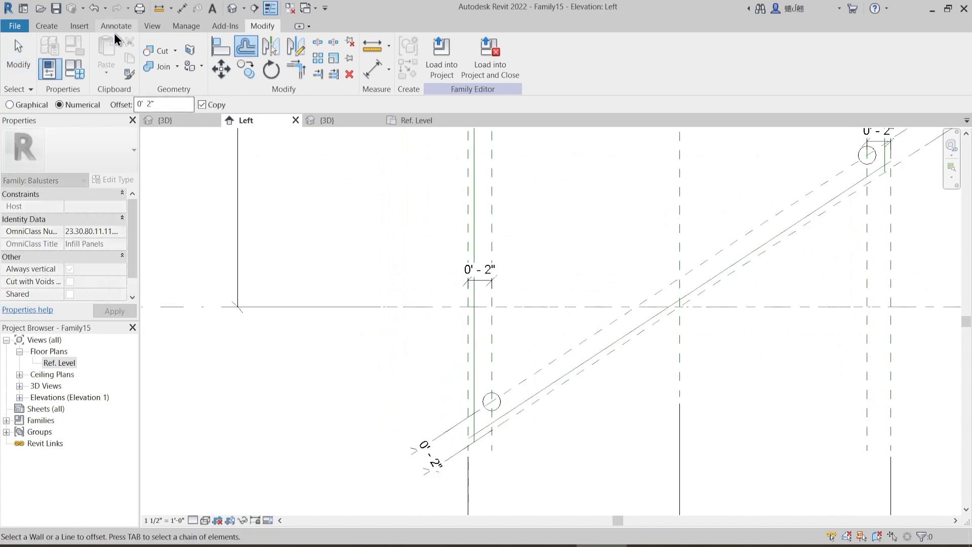
{"action": "left_click", "coordinate": [46, 26]}
{"action": "left_click", "coordinate": [714, 57]}
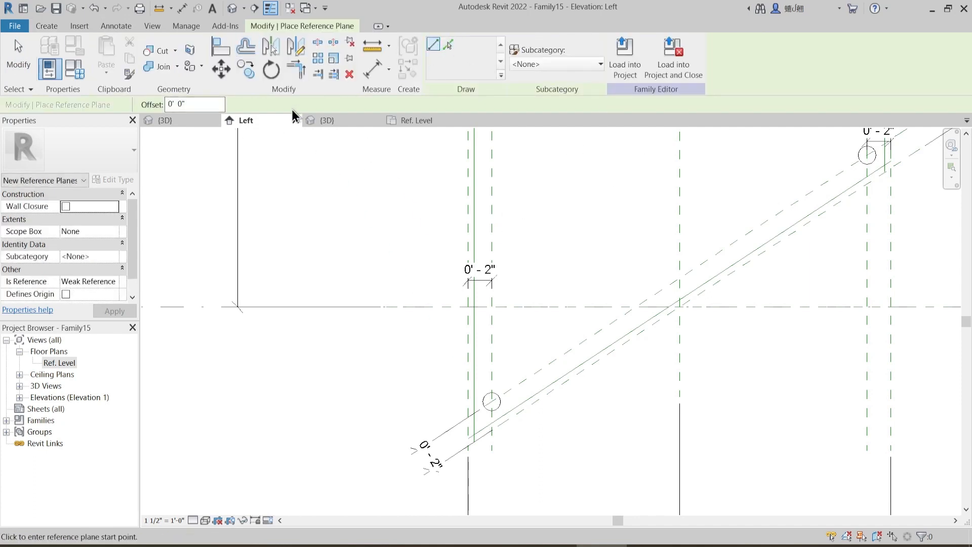
{"action": "left_click", "coordinate": [448, 44]}
{"action": "double_click", "coordinate": [195, 105]}
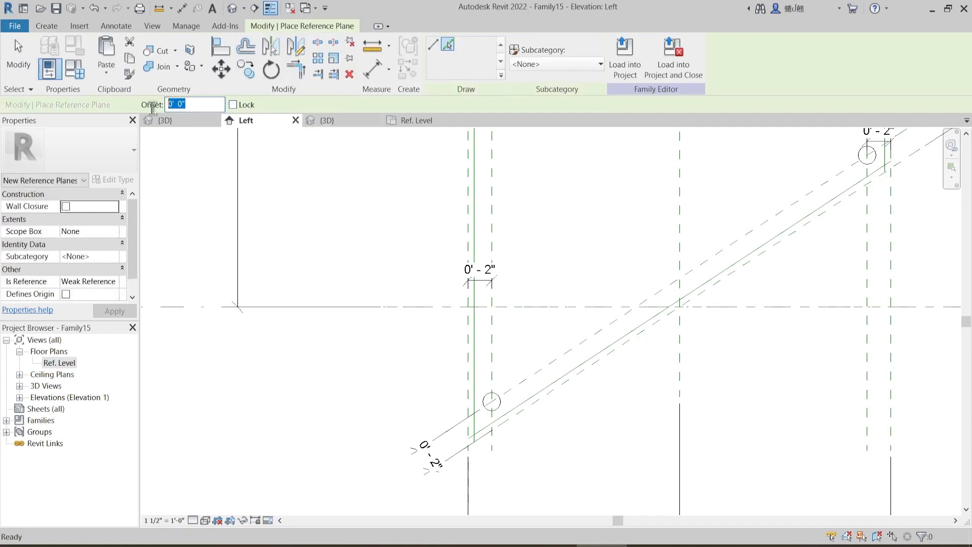
{"action": "type", "text": "2"}
{"action": "key", "text": "Return"}
{"action": "left_click", "coordinate": [530, 379]}
- Start a steel extrusion and sketch a 3/4" radius circle where the new sloped plane meets the lower-end inner offset plane
{"action": "scroll", "coordinate": [529, 382], "scroll_direction": "down", "scroll_amount": 2}
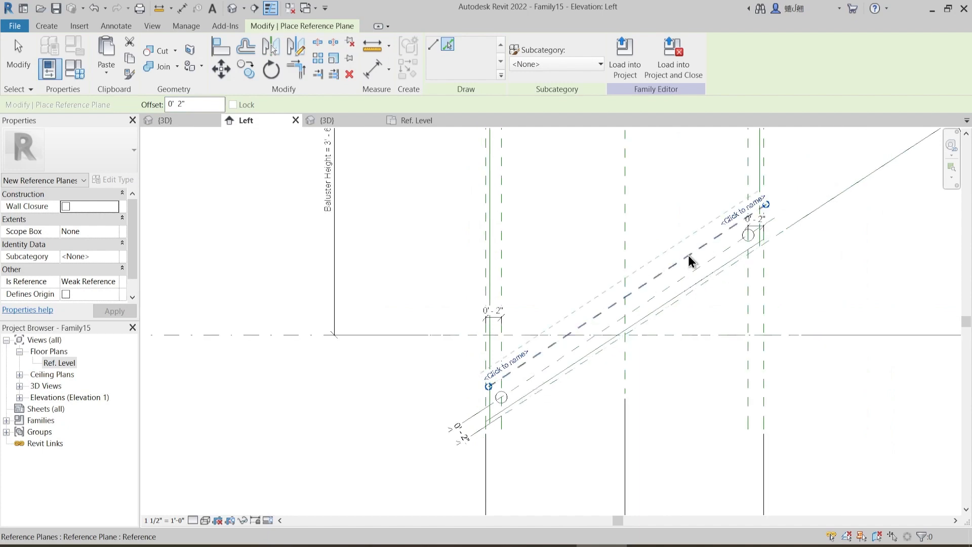
{"action": "scroll", "coordinate": [753, 238], "scroll_direction": "up", "scroll_amount": 2}
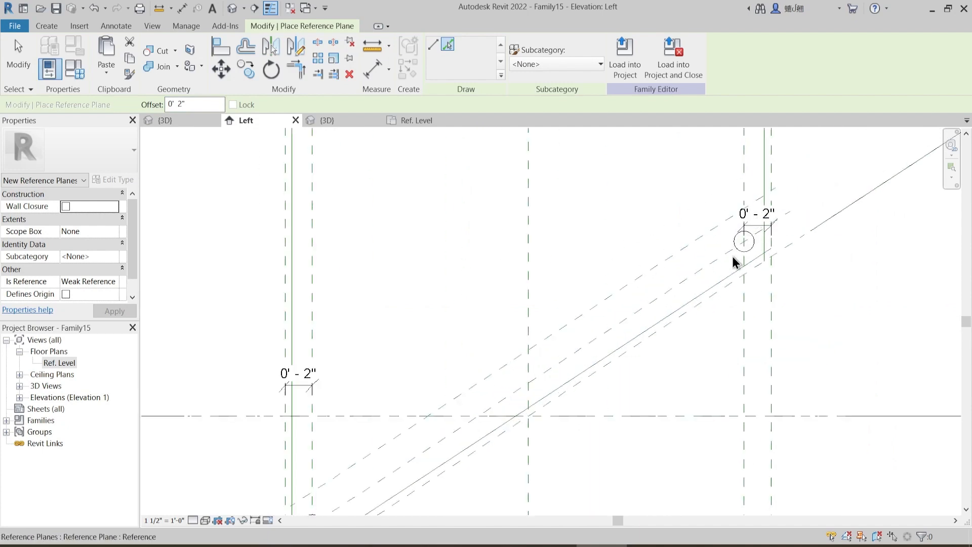
{"action": "scroll", "coordinate": [713, 342], "scroll_direction": "down", "scroll_amount": 1}
{"action": "scroll", "coordinate": [501, 356], "scroll_direction": "up", "scroll_amount": 4}
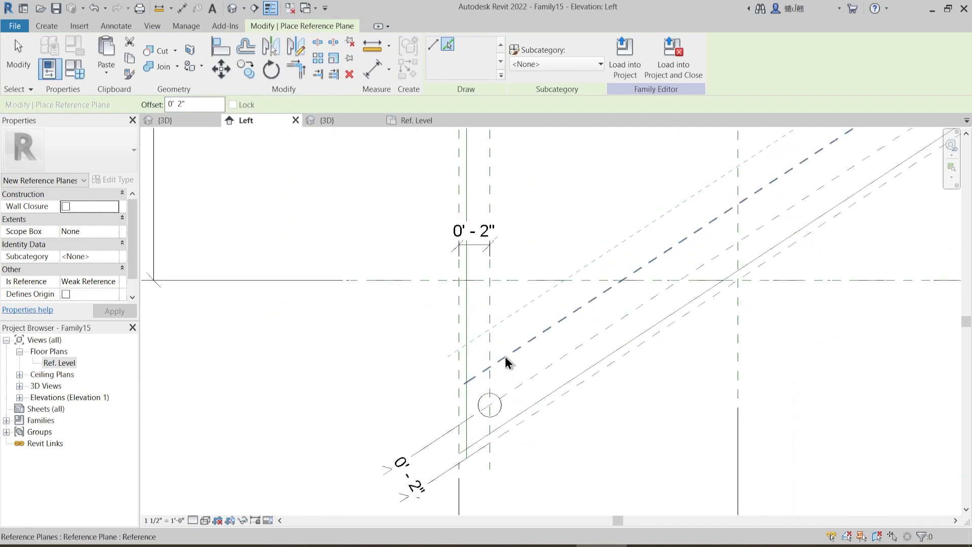
{"action": "left_click", "coordinate": [47, 25]}
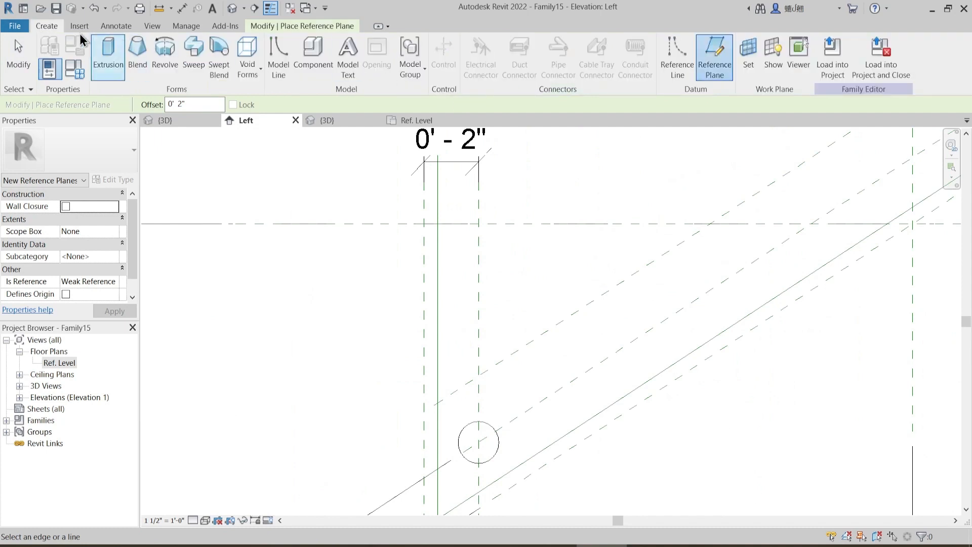
{"action": "left_click", "coordinate": [107, 53]}
{"action": "left_click", "coordinate": [516, 45]}
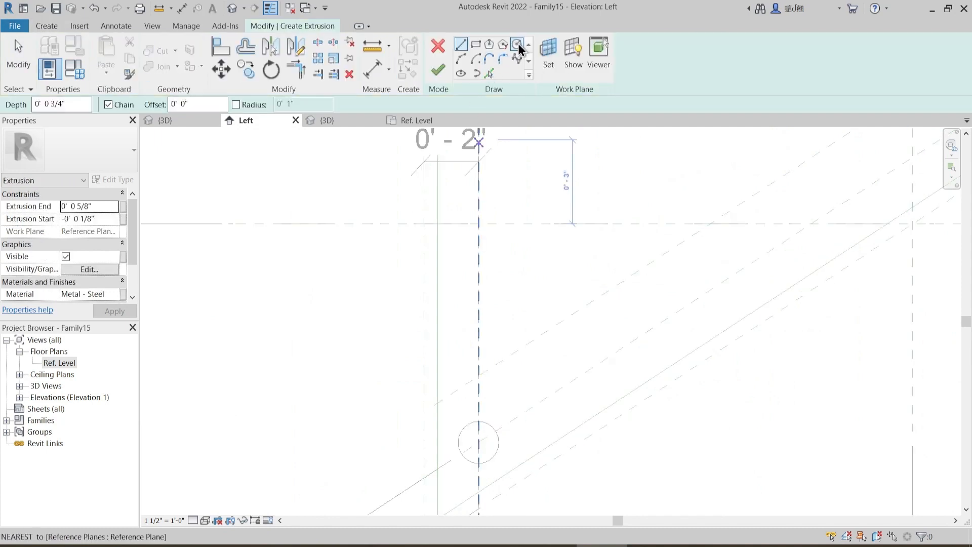
{"action": "middle_click_drag", "start_coordinate": [561, 424], "coordinate": [553, 372]}
{"action": "left_click", "coordinate": [471, 324]}
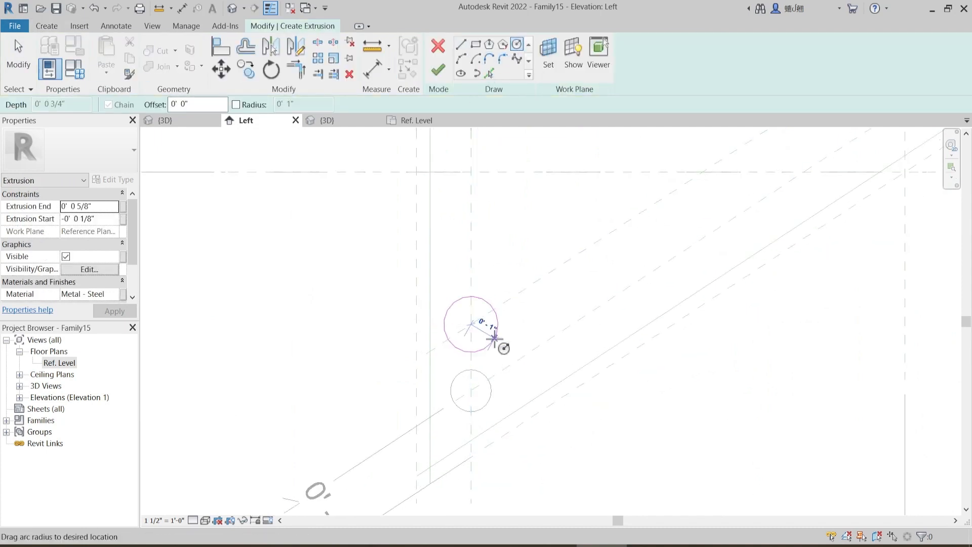
{"action": "left_click", "coordinate": [488, 336]}
- Sketch a matching 3/4" radius circle where the new sloped plane meets the upper-end inner offset plane, and finish the extrusion
{"action": "scroll", "coordinate": [499, 349], "scroll_direction": "down", "scroll_amount": 4}
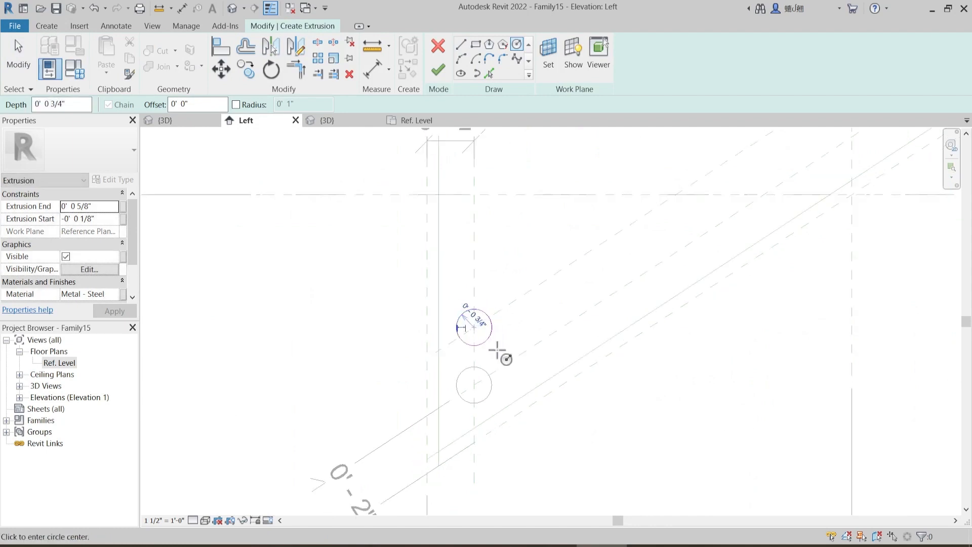
{"action": "scroll", "coordinate": [710, 273], "scroll_direction": "up", "scroll_amount": 5}
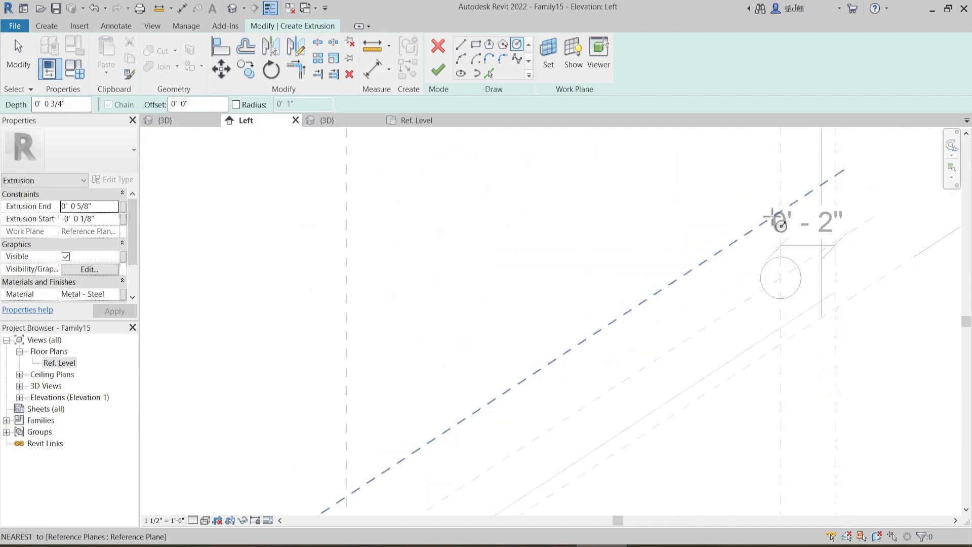
{"action": "left_click", "coordinate": [796, 204]}
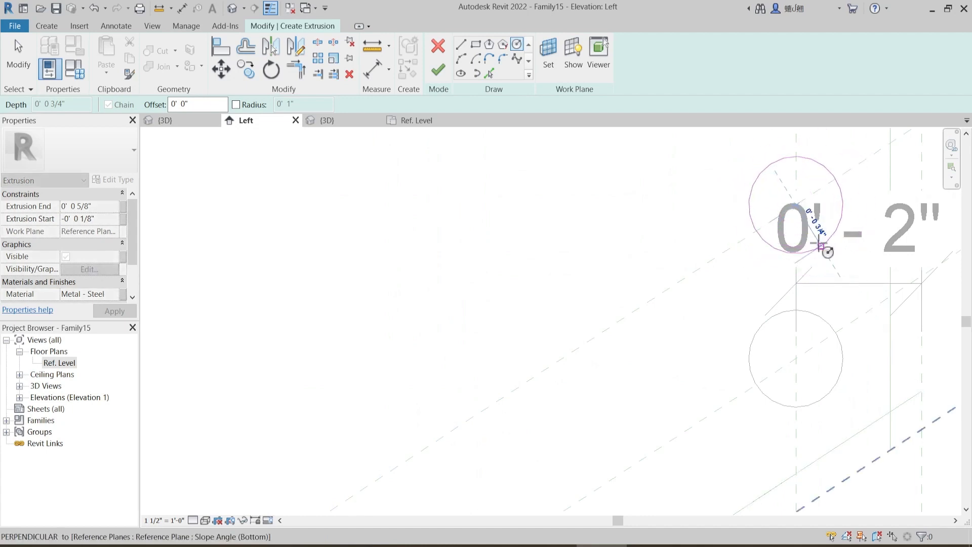
{"action": "left_click", "coordinate": [827, 252]}
{"action": "scroll", "coordinate": [534, 253], "scroll_direction": "down", "scroll_amount": 3}
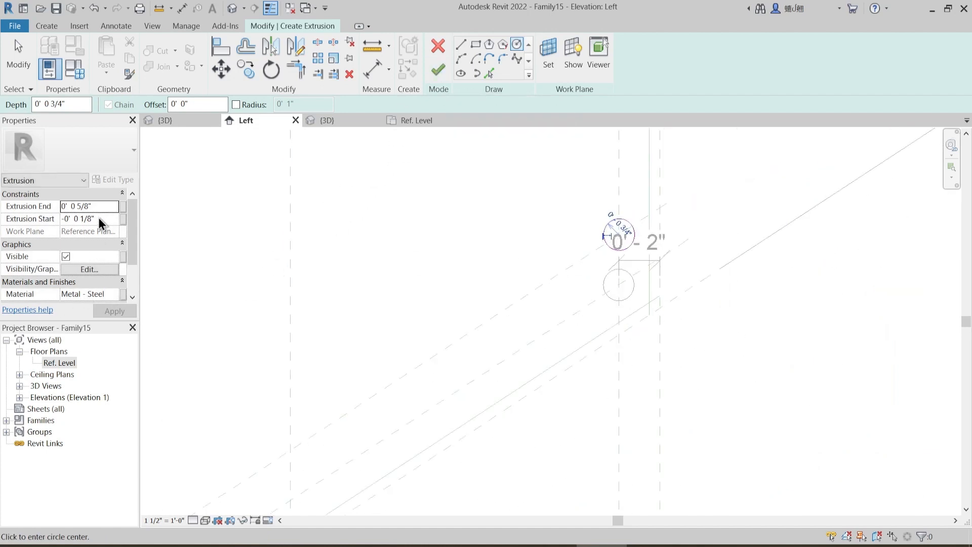
{"action": "left_click", "coordinate": [438, 69]}
- Move the 2" dimension at the panel's upper end down below the sloped edge, clear of the steel circles
{"action": "scroll", "coordinate": [564, 265], "scroll_direction": "down", "scroll_amount": 2}
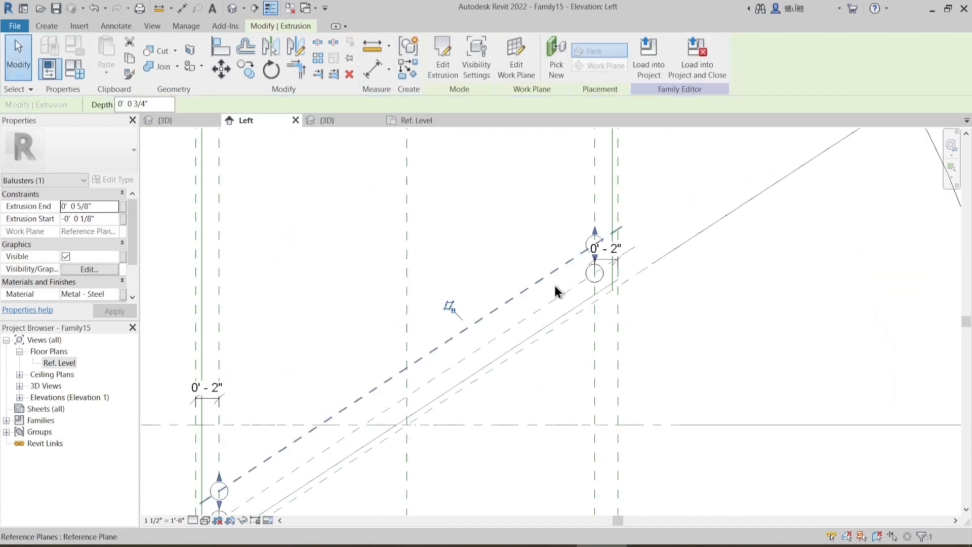
{"action": "left_click", "coordinate": [556, 291]}
{"action": "scroll", "coordinate": [577, 269], "scroll_direction": "down", "scroll_amount": 1}
{"action": "scroll", "coordinate": [610, 283], "scroll_direction": "up", "scroll_amount": 2}
{"action": "left_click_drag", "start_coordinate": [604, 304], "coordinate": [598, 373]}
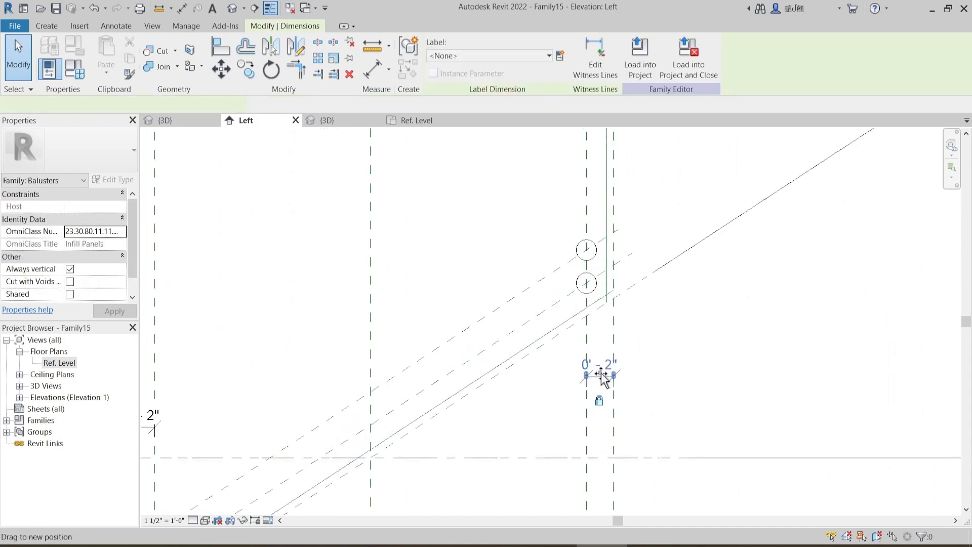
{"action": "left_click", "coordinate": [678, 308]}
- Test the panel's parametric behaviour by applying a Width of 2' 6" in the family types
{"action": "scroll", "coordinate": [678, 307], "scroll_direction": "down", "scroll_amount": 3}
{"action": "scroll", "coordinate": [557, 380], "scroll_direction": "down", "scroll_amount": 3}
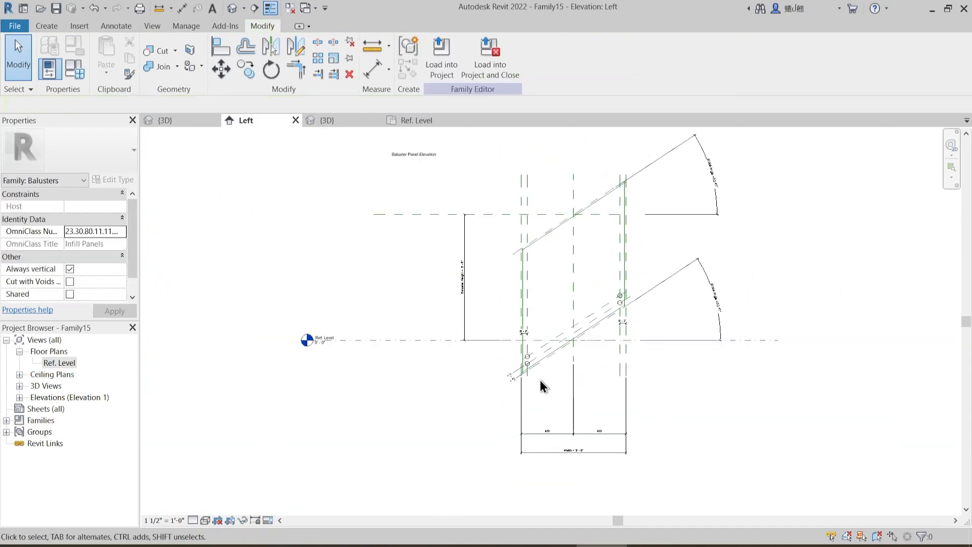
{"action": "scroll", "coordinate": [574, 440], "scroll_direction": "up", "scroll_amount": 6}
{"action": "scroll", "coordinate": [455, 323], "scroll_direction": "down", "scroll_amount": 3}
{"action": "middle_click_drag", "start_coordinate": [455, 355], "coordinate": [606, 382]}
{"action": "scroll", "coordinate": [606, 381], "scroll_direction": "down", "scroll_amount": 2}
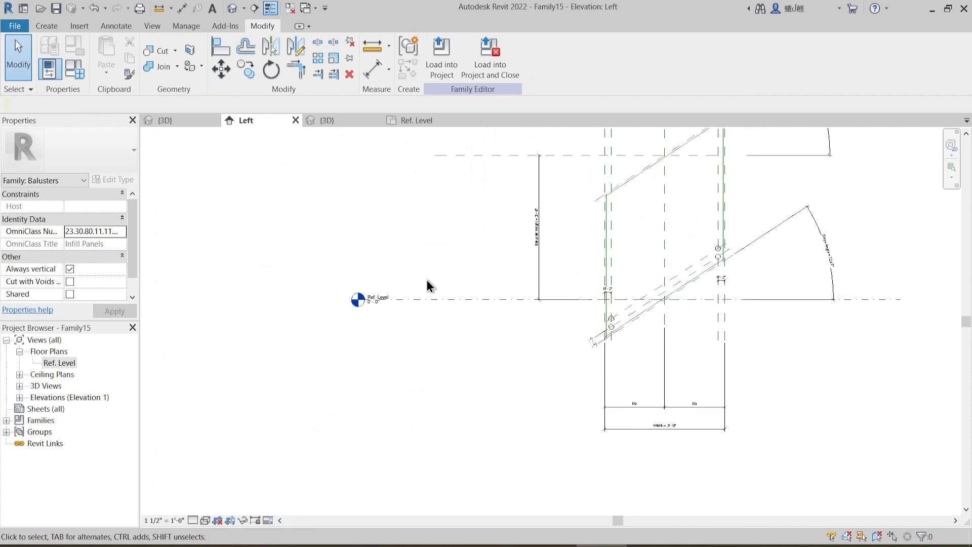
{"action": "key", "text": "f"}
{"action": "key", "text": "t"}
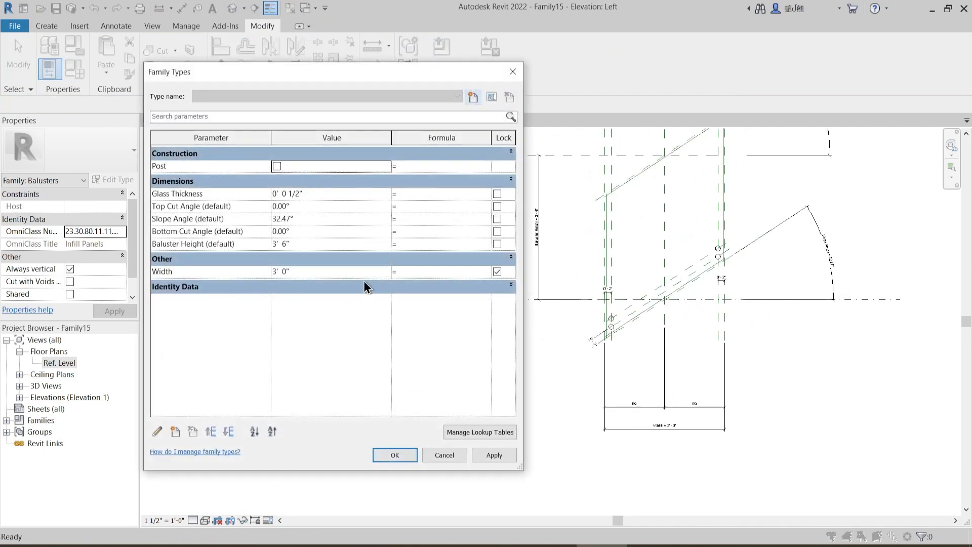
{"action": "left_click", "coordinate": [312, 270]}
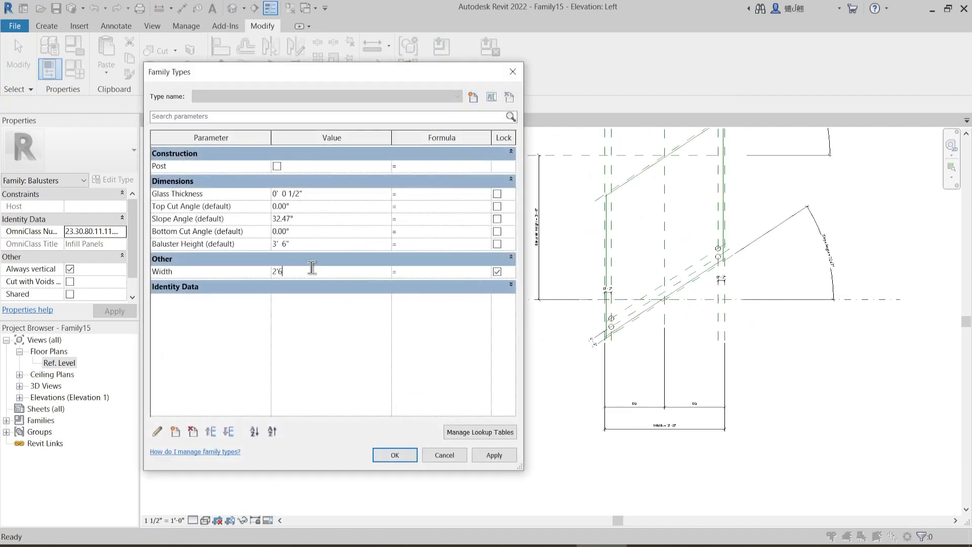
{"action": "left_click", "coordinate": [506, 458]}
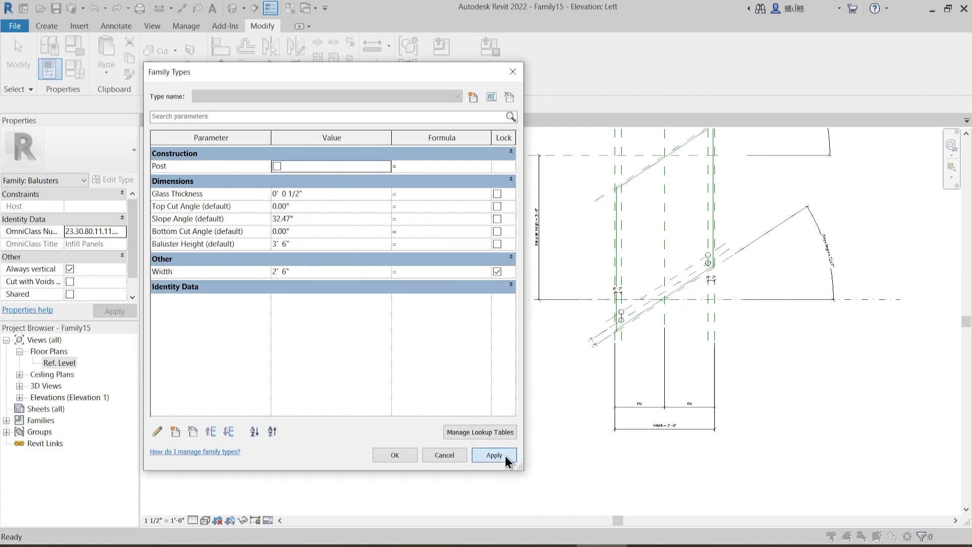
- Set the family's Width to 3' 0", apply it and close the family types
{"action": "left_click", "coordinate": [311, 273]}
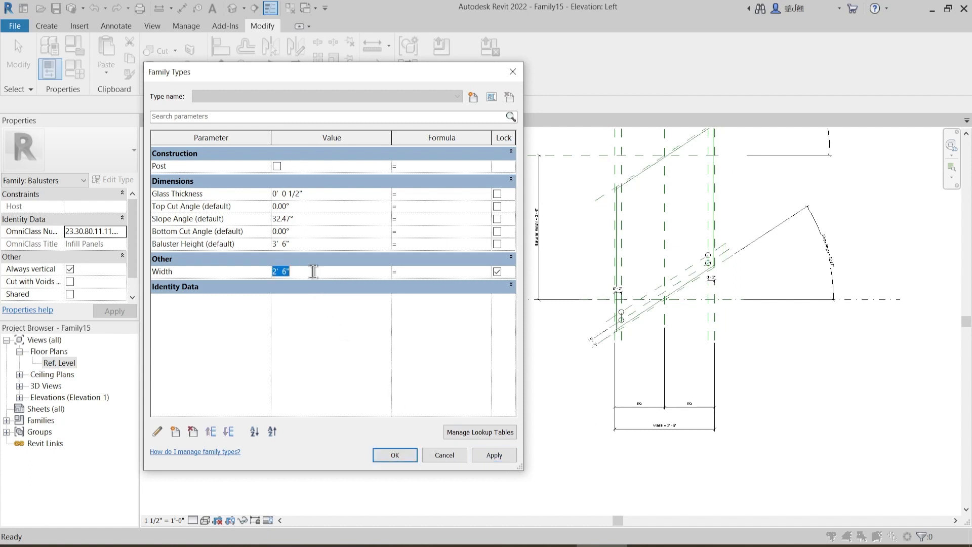
{"action": "type", "text": "3'"}
{"action": "left_click", "coordinate": [502, 458]}
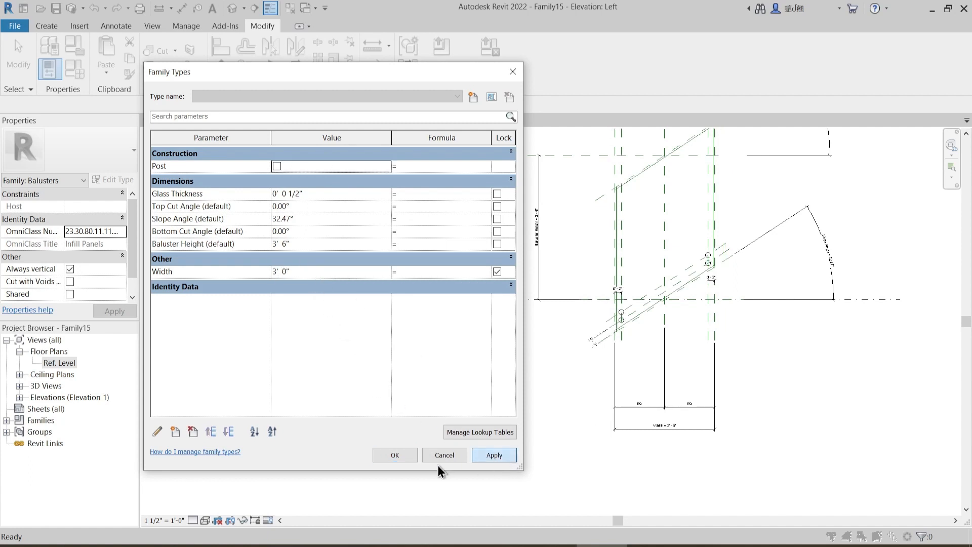
{"action": "left_click", "coordinate": [393, 455]}
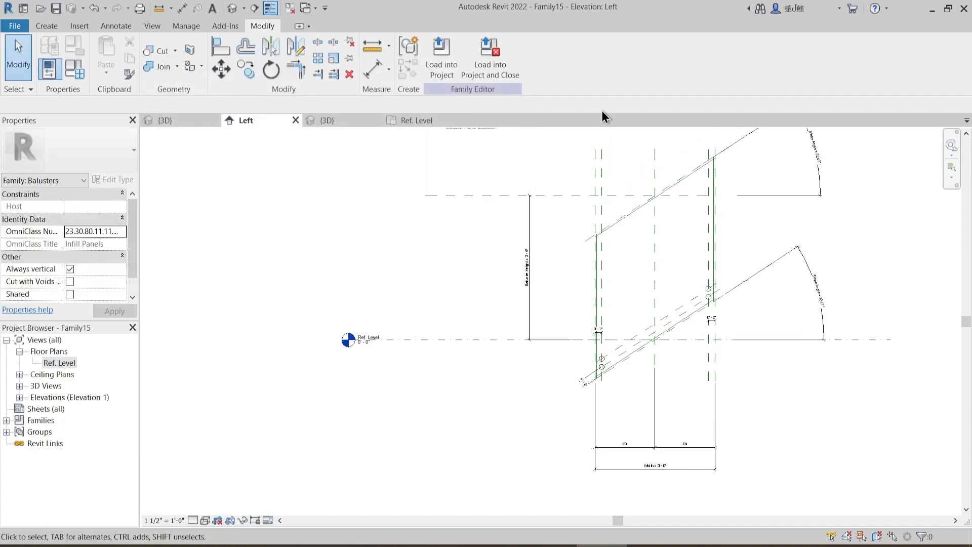
- Load the baluster family into the project and delete the existing sloped glass railing from the 3D view
{"action": "left_click", "coordinate": [445, 73]}
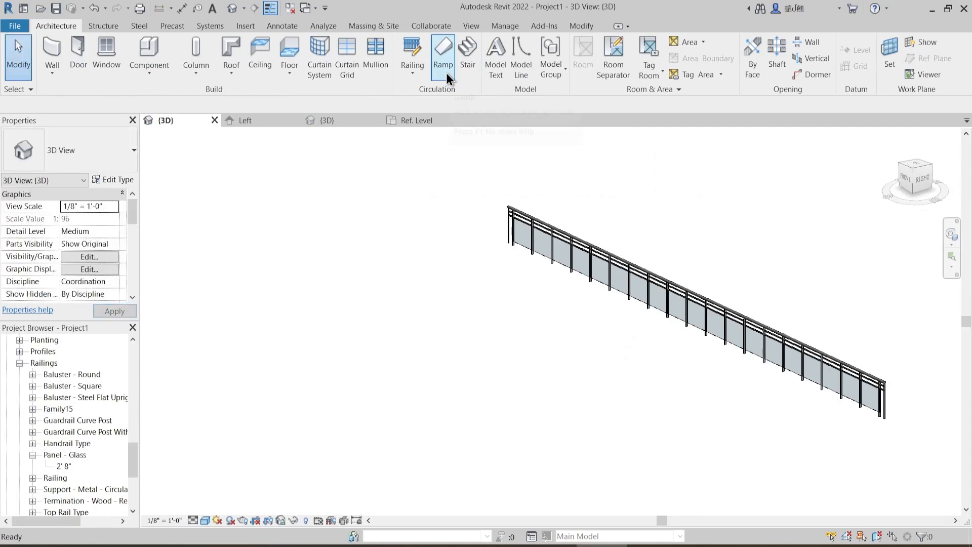
{"action": "middle_click_drag", "start_coordinate": [539, 317], "coordinate": [430, 330]}
{"action": "scroll", "coordinate": [414, 241], "scroll_direction": "down", "scroll_amount": 4}
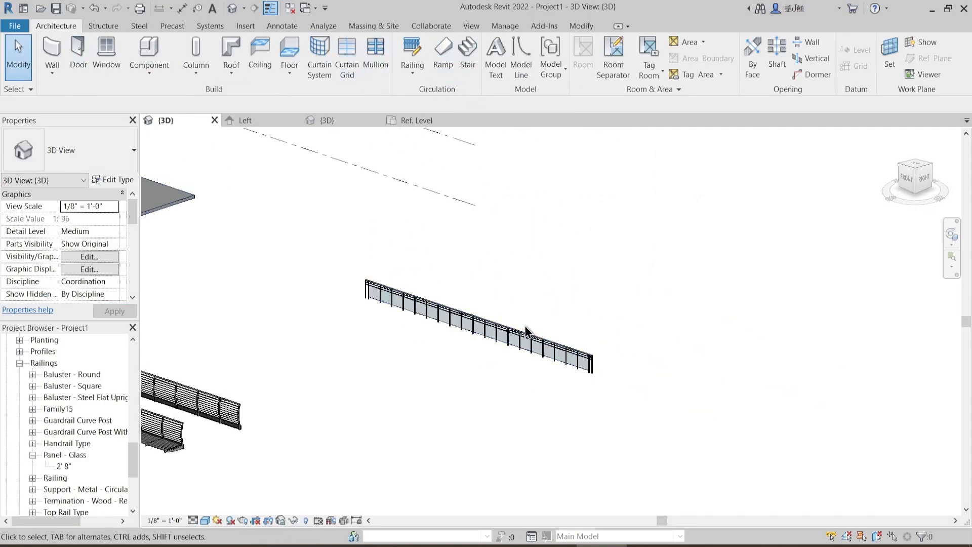
{"action": "left_click", "coordinate": [526, 343]}
{"action": "key", "text": "Delete"}
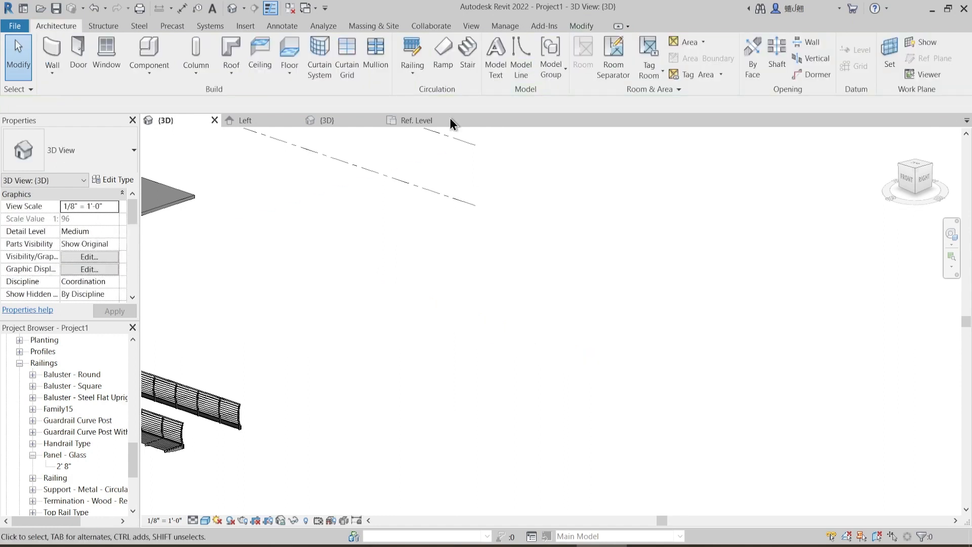
- Rename the loaded Family15 railing family to Custom Glass Panel
{"action": "scroll", "coordinate": [76, 460], "scroll_direction": "down", "scroll_amount": 3}
{"action": "scroll", "coordinate": [46, 407], "scroll_direction": "up", "scroll_amount": 1}
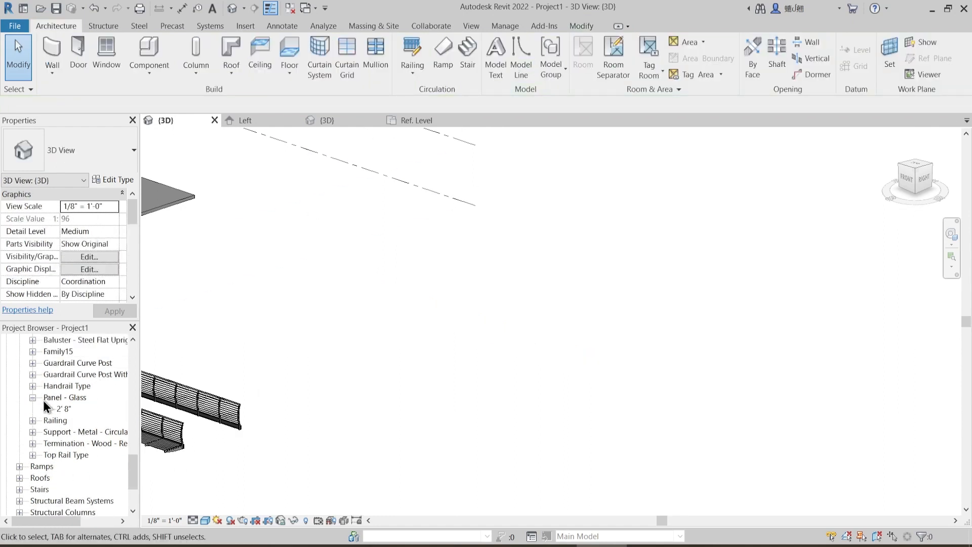
{"action": "scroll", "coordinate": [45, 407], "scroll_direction": "up", "scroll_amount": 3}
{"action": "left_click", "coordinate": [61, 397]}
{"action": "right_click", "coordinate": [62, 399]}
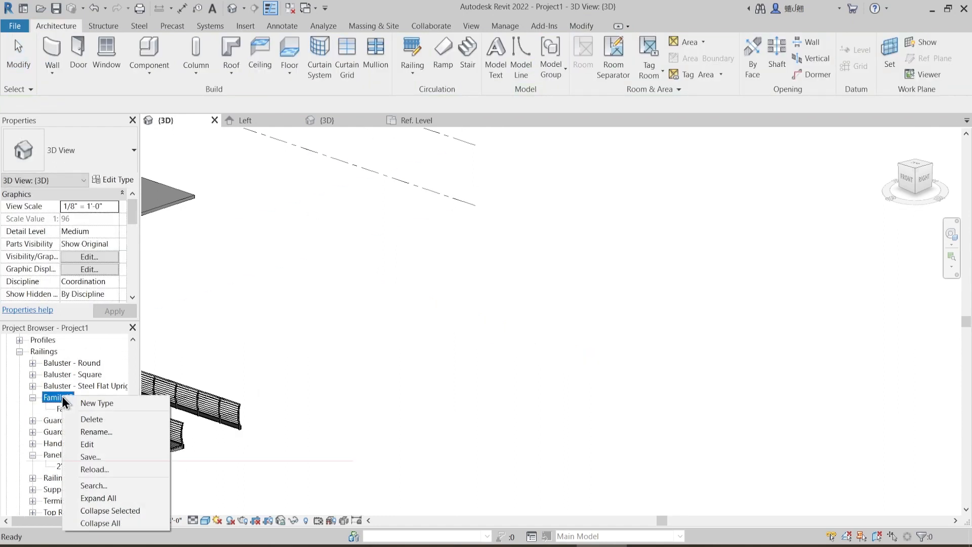
{"action": "left_click", "coordinate": [96, 431]}
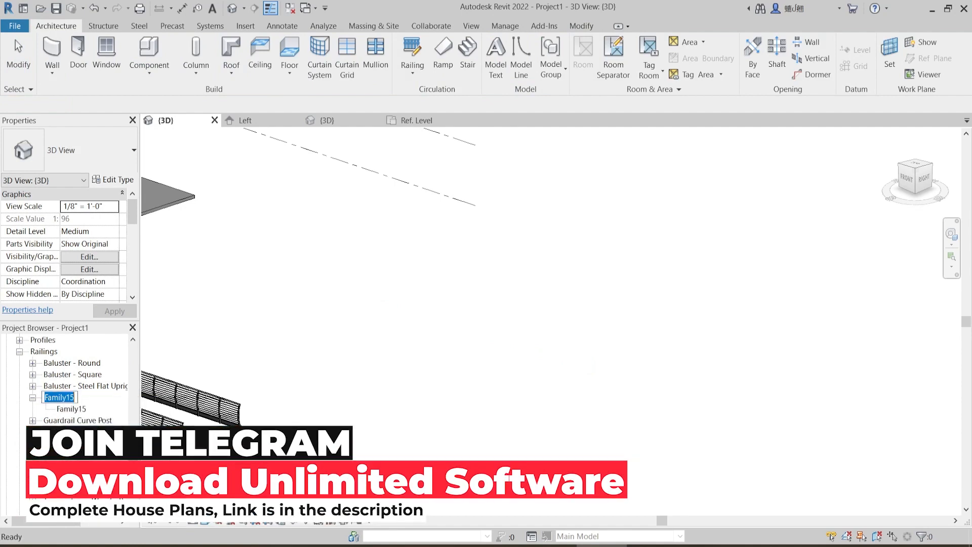
{"action": "type", "text": "Custom gls"}
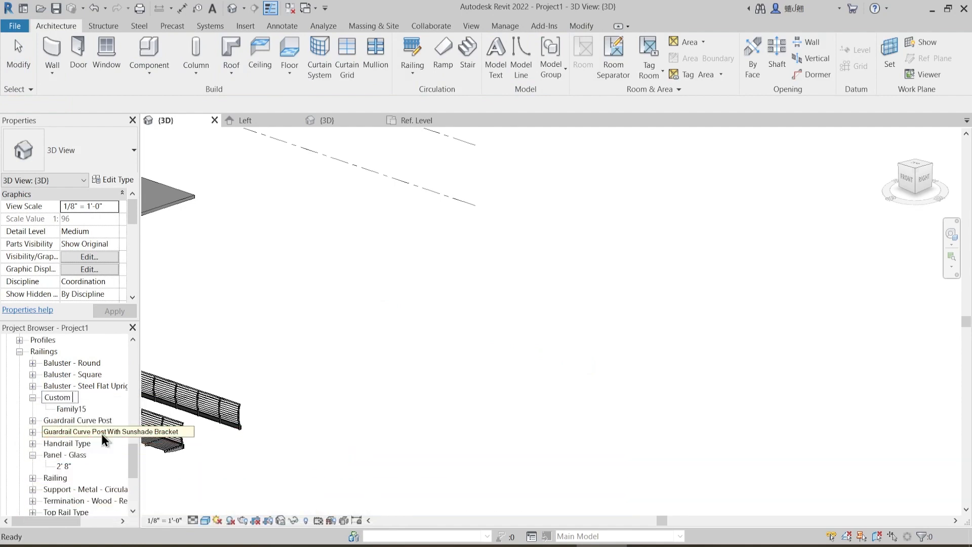
{"action": "key", "text": "BackSpace"}
{"action": "key", "text": "BackSpace"}
{"action": "key", "text": "BackSpace"}
{"action": "type", "text": "Glass Panel"}
{"action": "key", "text": "Return"}
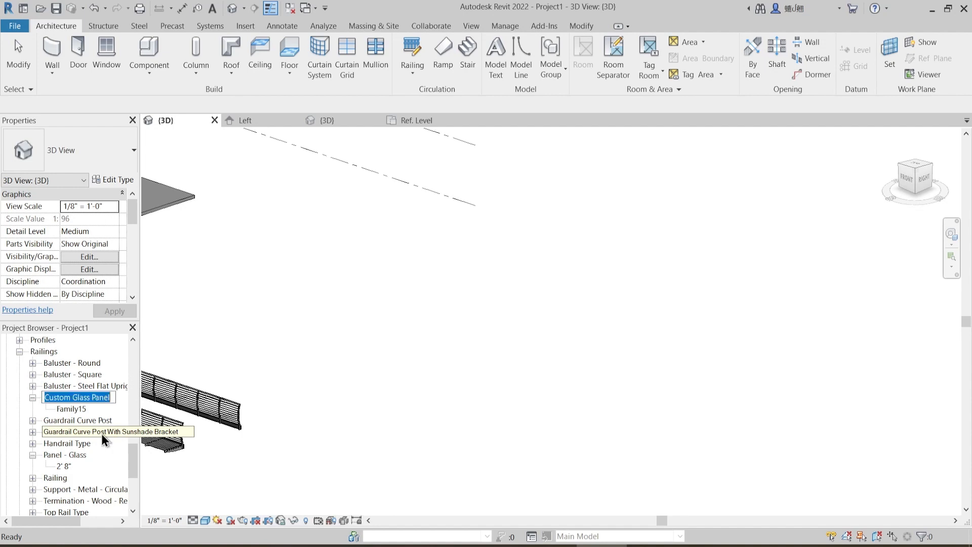
- Rename the Family15 type under the Custom Glass Panel family to Custom Glass Panel
{"action": "right_click", "coordinate": [74, 408]}
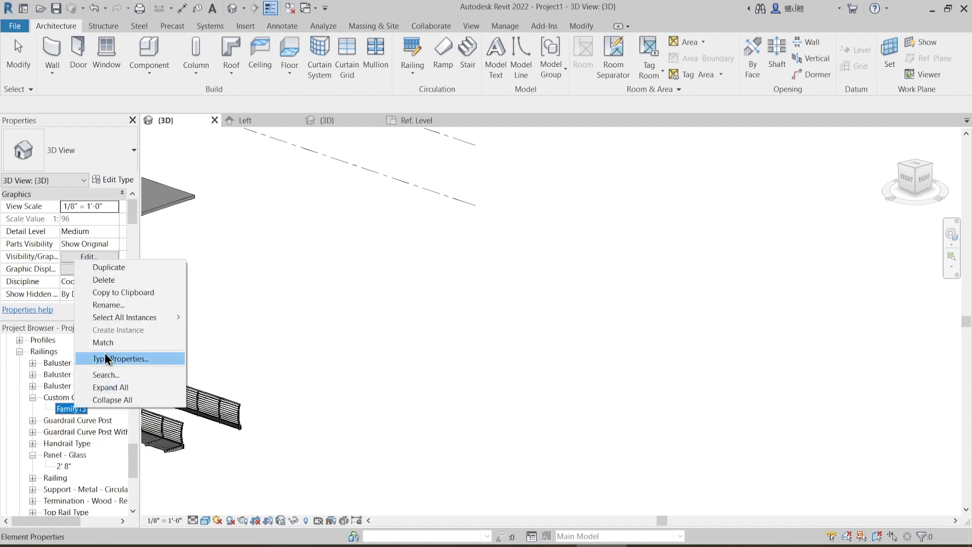
{"action": "left_click", "coordinate": [116, 310]}
{"action": "type", "text": "Custom Glass Panel"}
{"action": "left_click", "coordinate": [282, 292]}
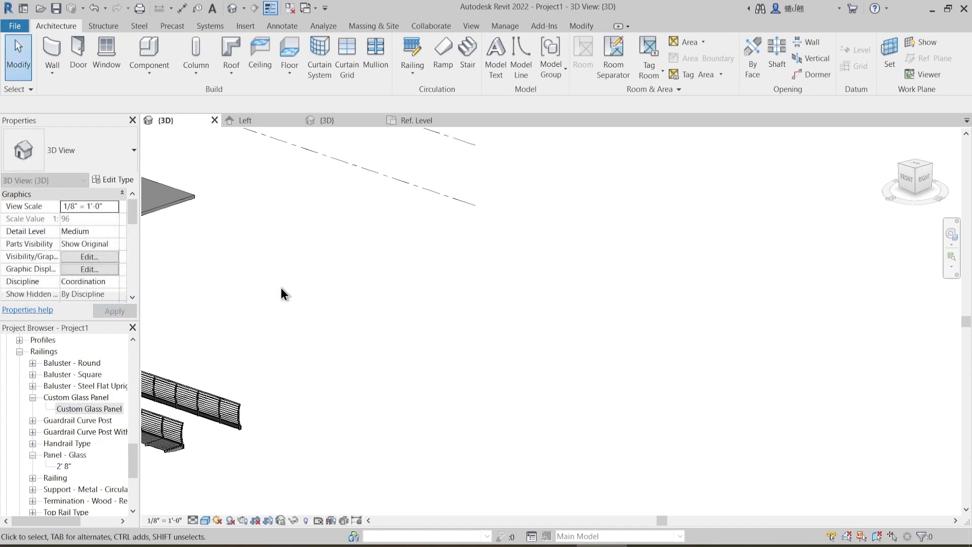
- Create a straight Handrail - Rectangular railing about 27' long on Level 1 in the empty area of the 3D view
{"action": "middle_click_drag", "start_coordinate": [384, 243], "coordinate": [402, 274]}
{"action": "left_click", "coordinate": [412, 49]}
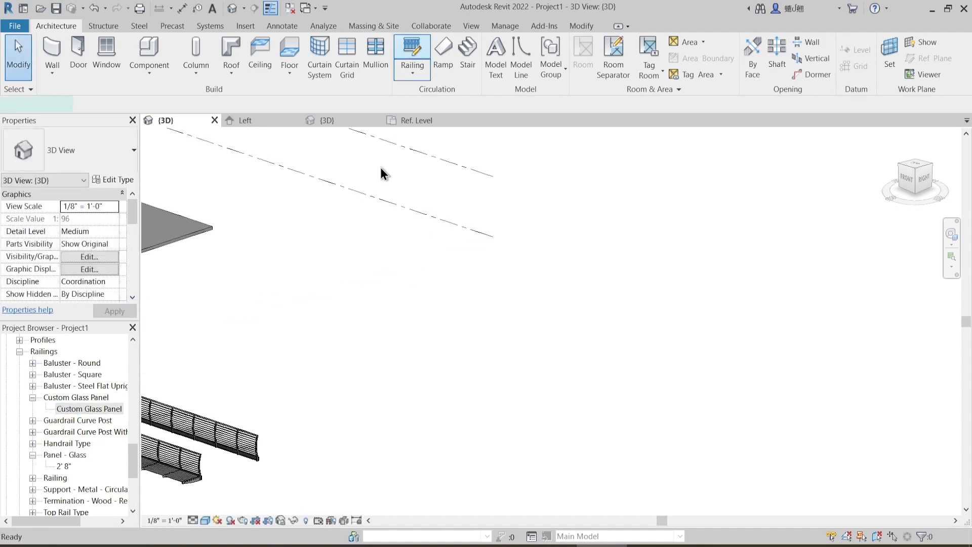
{"action": "left_click", "coordinate": [85, 160]}
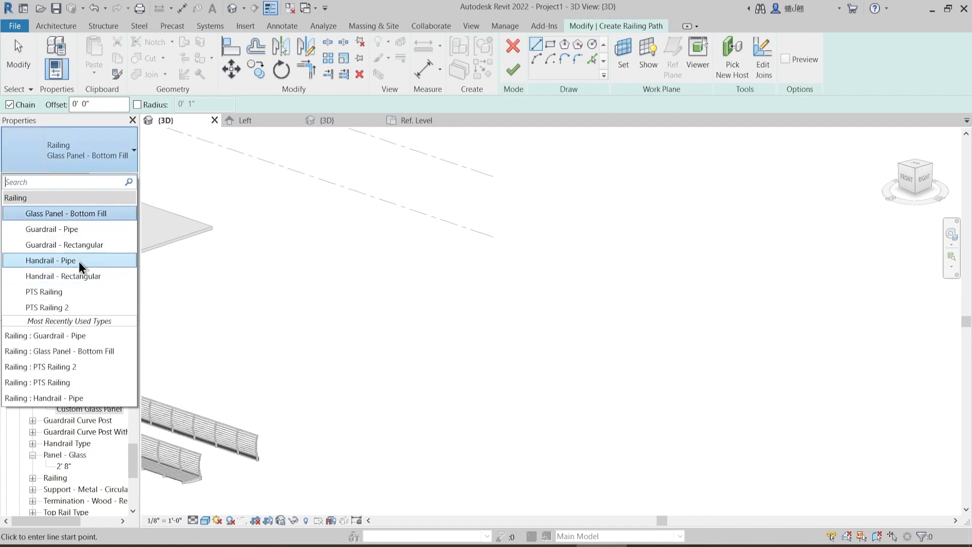
{"action": "left_click", "coordinate": [78, 275]}
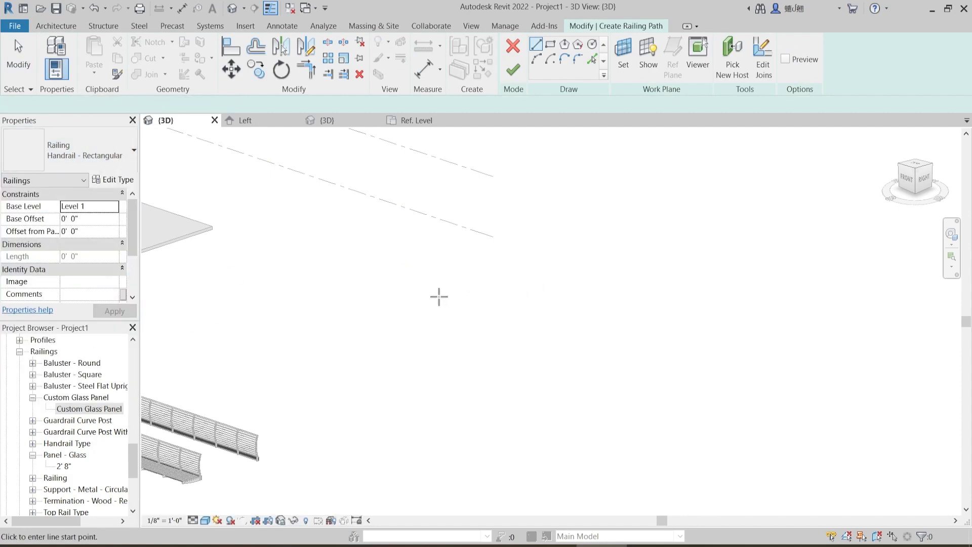
{"action": "left_click", "coordinate": [439, 296]}
{"action": "left_click", "coordinate": [550, 337]}
{"action": "key", "text": "Escape"}
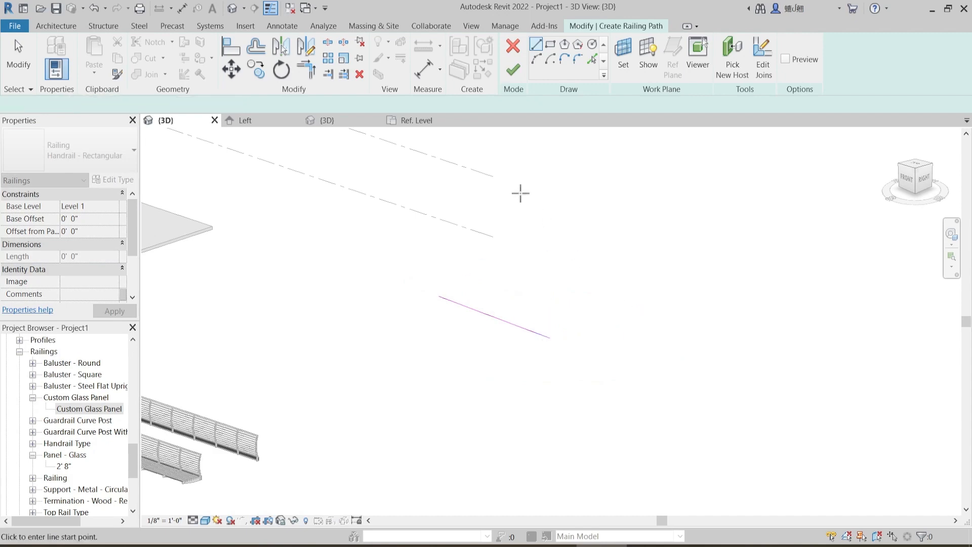
{"action": "left_click", "coordinate": [512, 69]}
{"action": "scroll", "coordinate": [524, 277], "scroll_direction": "up", "scroll_amount": 3}
- Duplicate the new railing's type and name the copy Custom Glass Panel Railing
{"action": "left_click", "coordinate": [505, 354]}
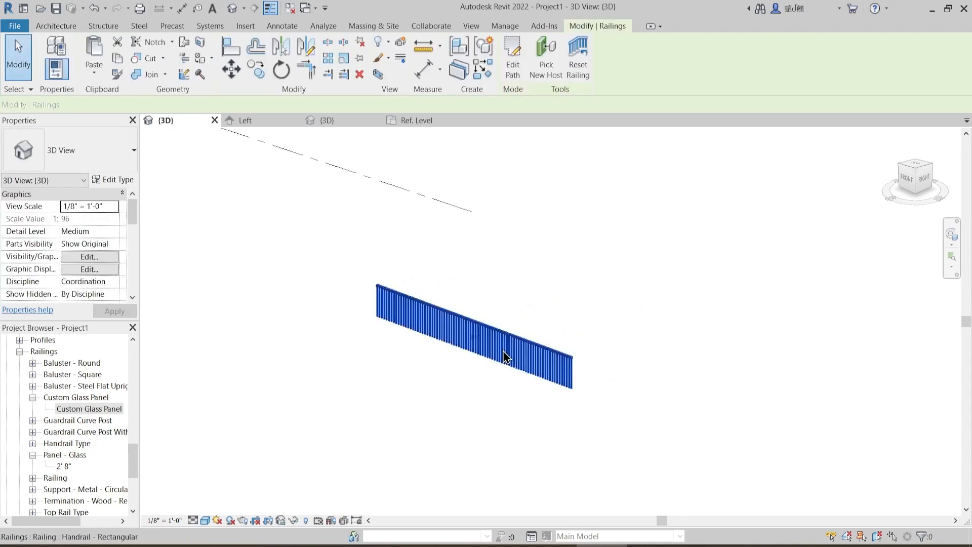
{"action": "left_click", "coordinate": [112, 179]}
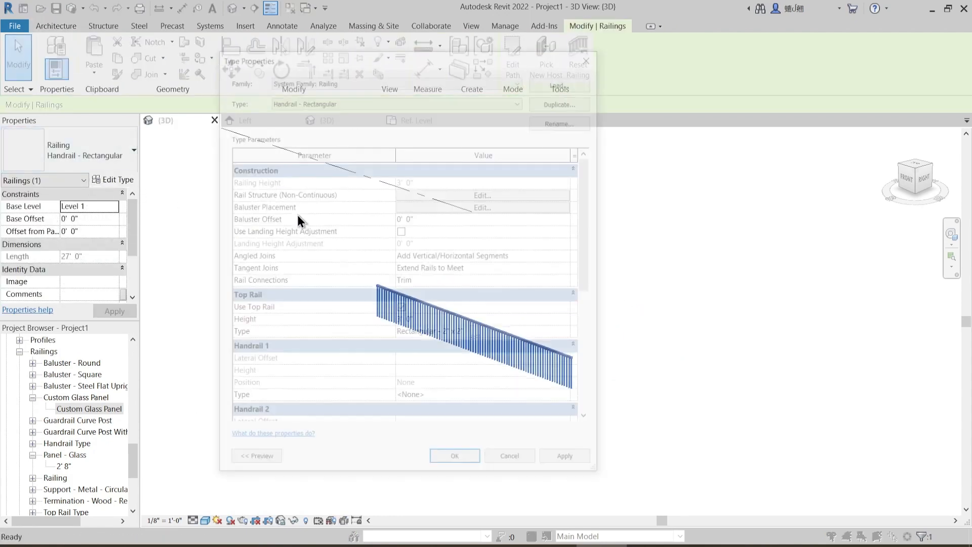
{"action": "left_click", "coordinate": [552, 100]}
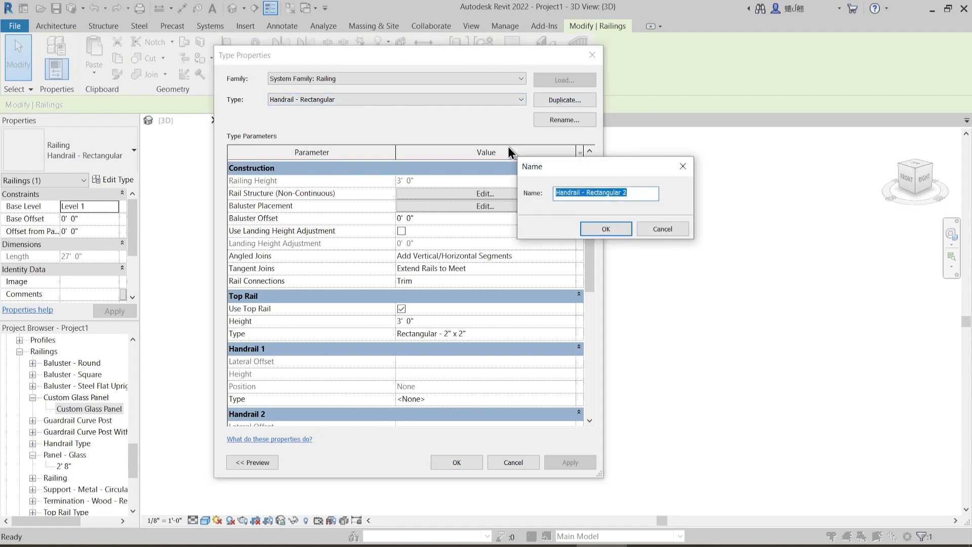
{"action": "type", "text": "Custom Glass Panel Railing"}
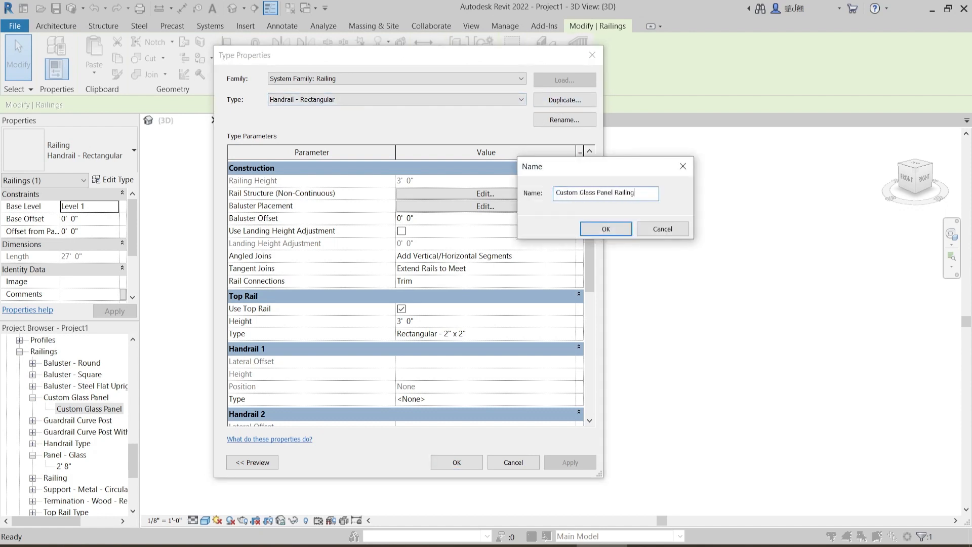
{"action": "key", "text": "Return"}
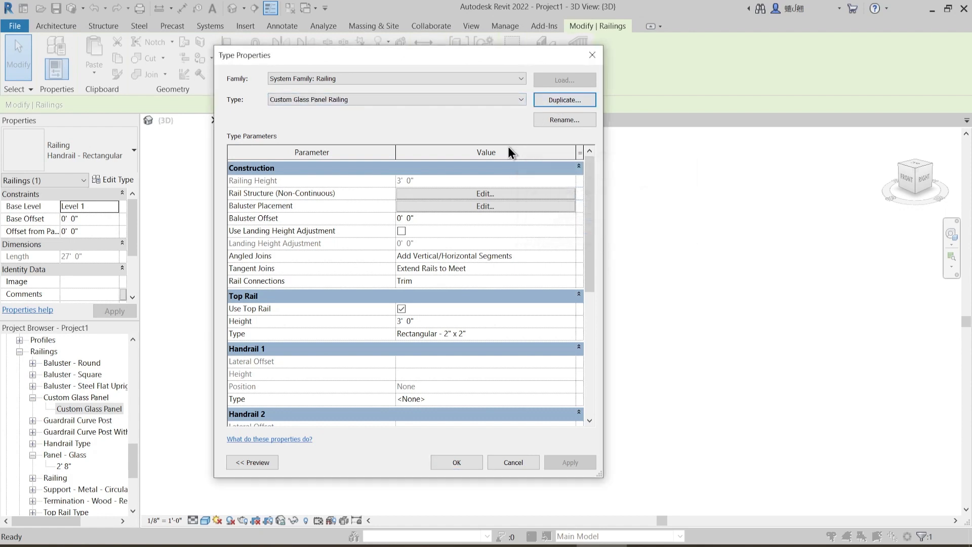
- In the railing type's baluster placement, set the baluster family of the start, corner and end posts to None
{"action": "left_click", "coordinate": [494, 206]}
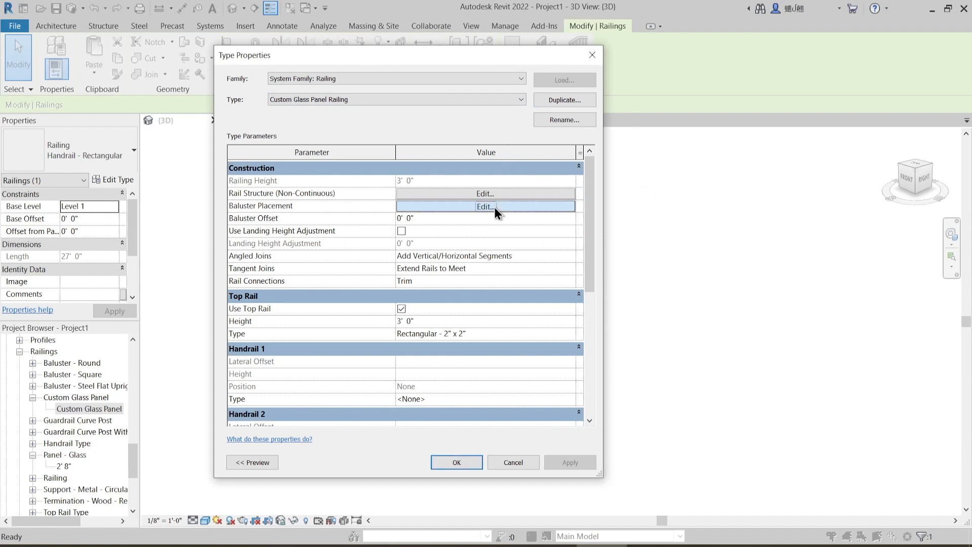
{"action": "left_click", "coordinate": [341, 149]}
{"action": "left_click", "coordinate": [345, 172]}
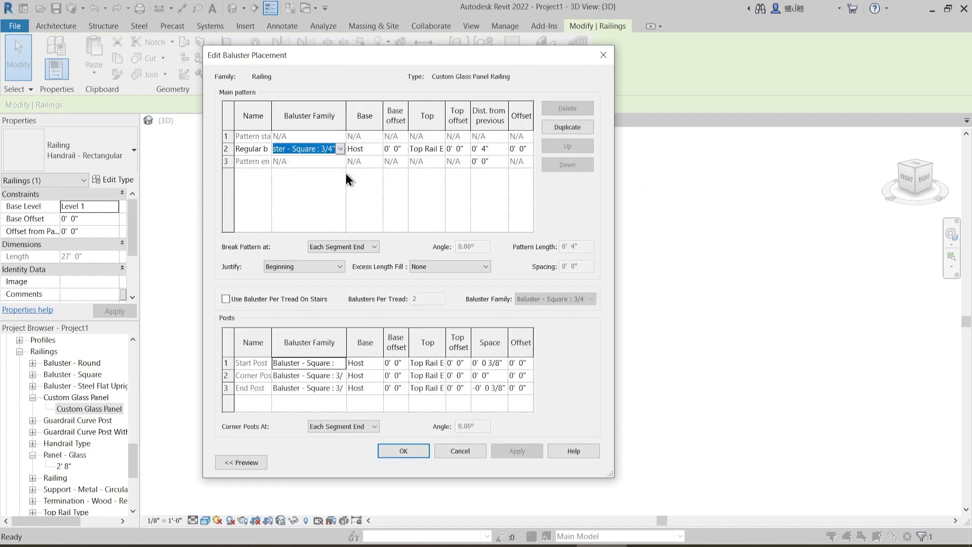
{"action": "left_click", "coordinate": [338, 363]}
{"action": "left_click", "coordinate": [339, 365]}
{"action": "scroll", "coordinate": [314, 384], "scroll_direction": "up", "scroll_amount": 2}
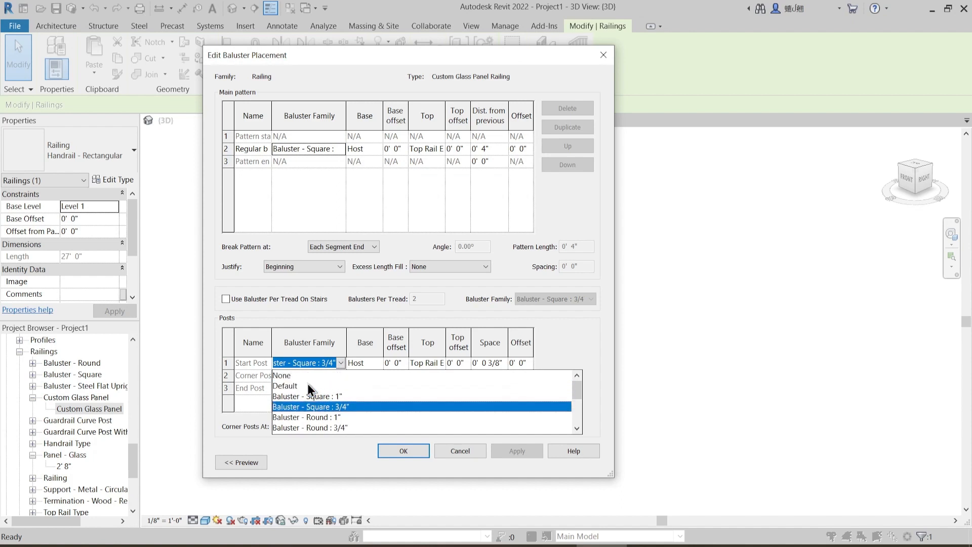
{"action": "left_click", "coordinate": [295, 376]}
{"action": "left_click", "coordinate": [302, 362]}
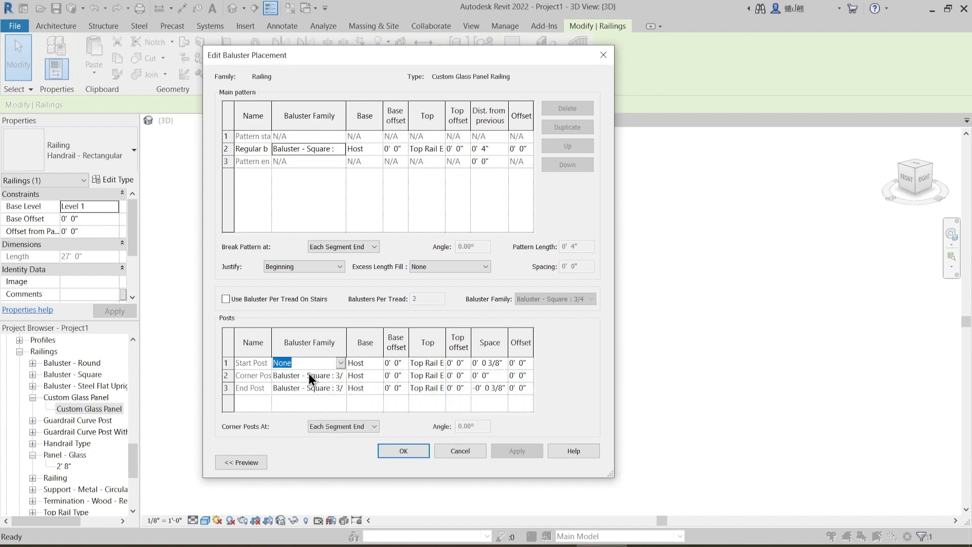
{"action": "left_click", "coordinate": [310, 375]}
{"action": "left_click", "coordinate": [311, 375]}
{"action": "scroll", "coordinate": [311, 374], "scroll_direction": "up", "scroll_amount": 2}
{"action": "left_click", "coordinate": [304, 389]}
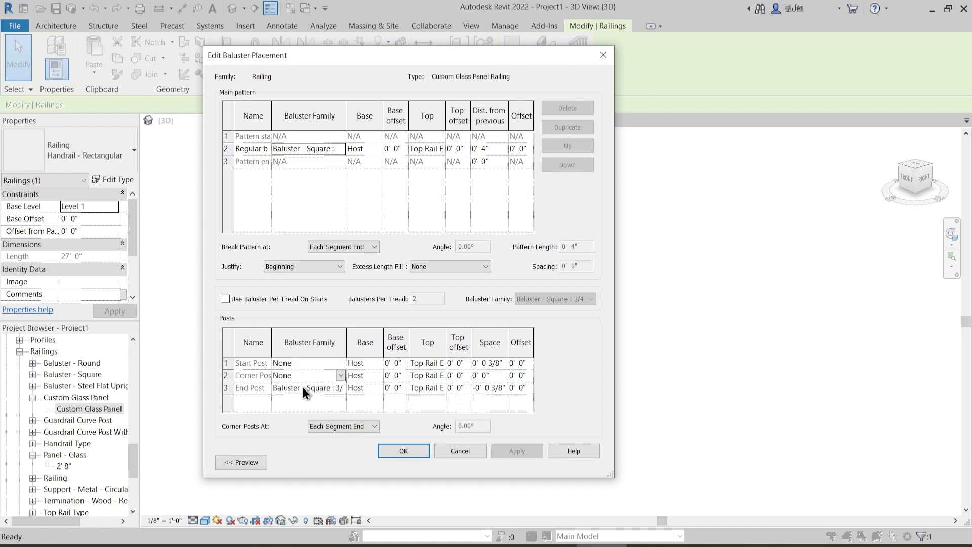
{"action": "left_click", "coordinate": [304, 392]}
{"action": "scroll", "coordinate": [304, 400], "scroll_direction": "up", "scroll_amount": 2}
{"action": "left_click", "coordinate": [302, 396]}
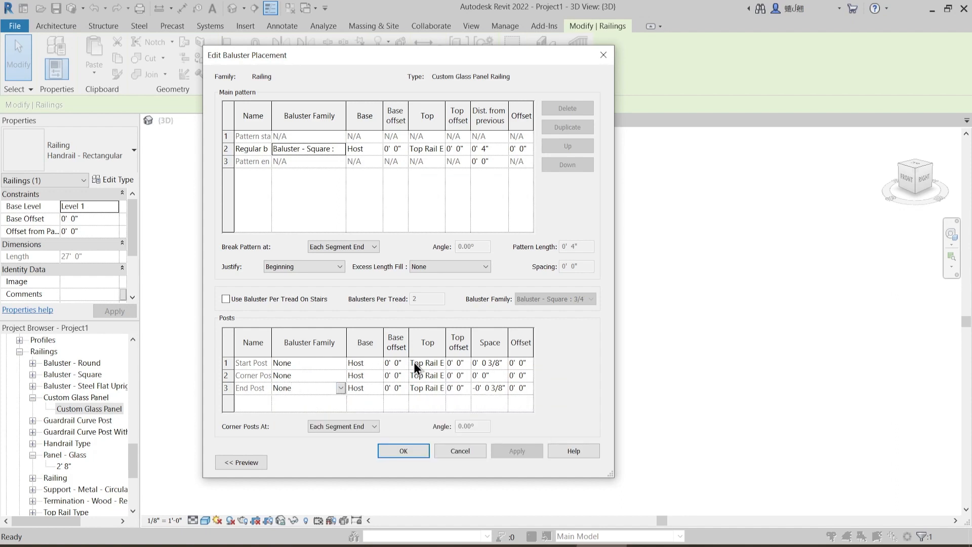
- Set the Top of the start, corner and end posts to Host
{"action": "left_click", "coordinate": [440, 362]}
{"action": "left_click", "coordinate": [424, 375]}
{"action": "left_click", "coordinate": [438, 375]}
{"action": "left_click", "coordinate": [423, 386]}
{"action": "left_click", "coordinate": [439, 388]}
{"action": "left_click", "coordinate": [425, 399]}
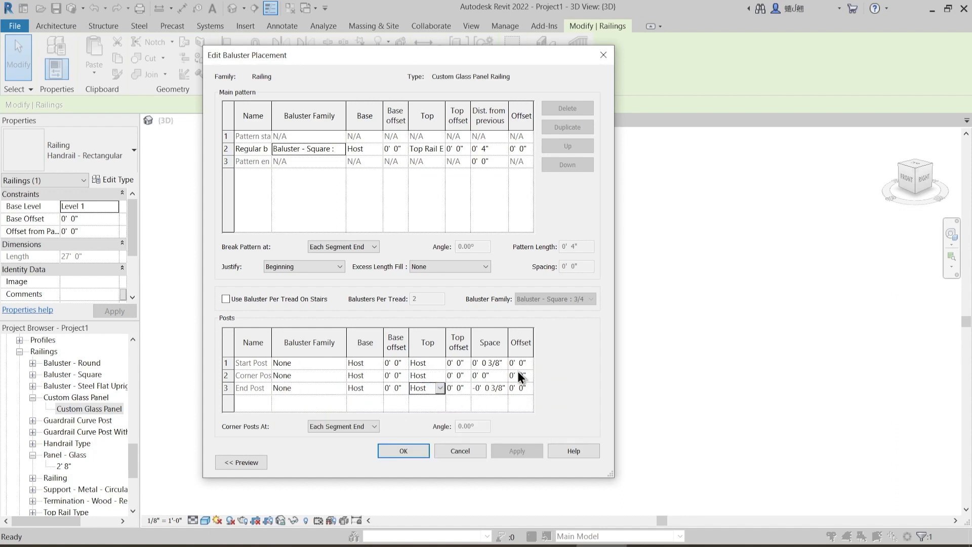
- Set the Space value of the start and end posts to 0
{"action": "left_click", "coordinate": [521, 363]}
{"action": "left_click_drag", "start_coordinate": [501, 362], "coordinate": [442, 390]}
{"action": "type", "text": "0"}
{"action": "left_click", "coordinate": [490, 375]}
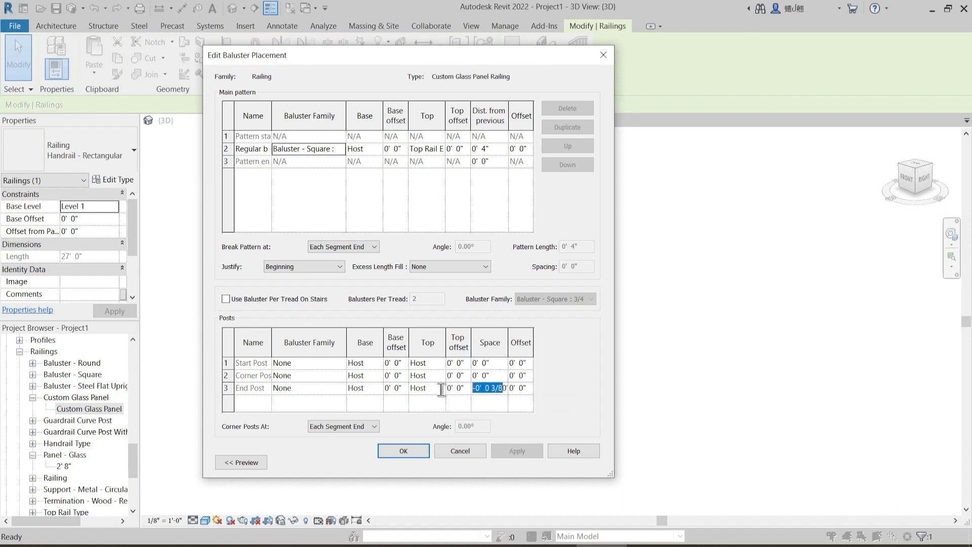
{"action": "type", "text": "00"}
{"action": "key", "text": "Tab"}
- Assign Custom Glass Panel as the regular baluster's family in the main pattern and set its Top to Host
{"action": "left_click", "coordinate": [330, 146]}
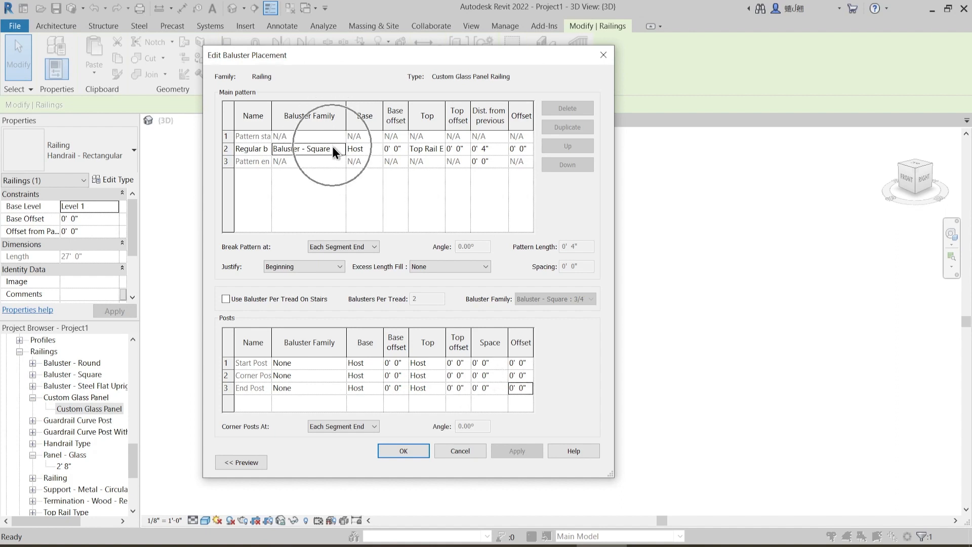
{"action": "left_click", "coordinate": [340, 148]}
{"action": "scroll", "coordinate": [336, 183], "scroll_direction": "down", "scroll_amount": 2}
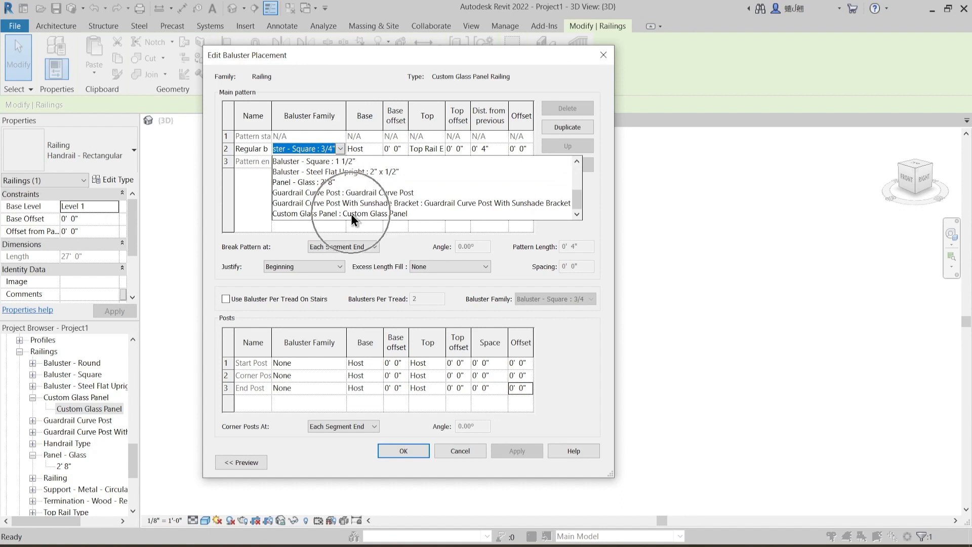
{"action": "left_click", "coordinate": [351, 213]}
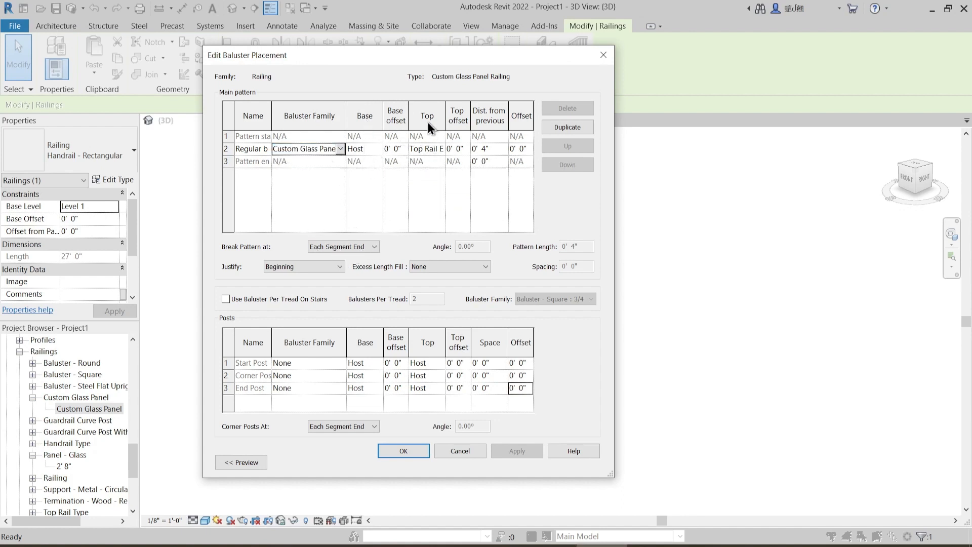
{"action": "left_click", "coordinate": [442, 147]}
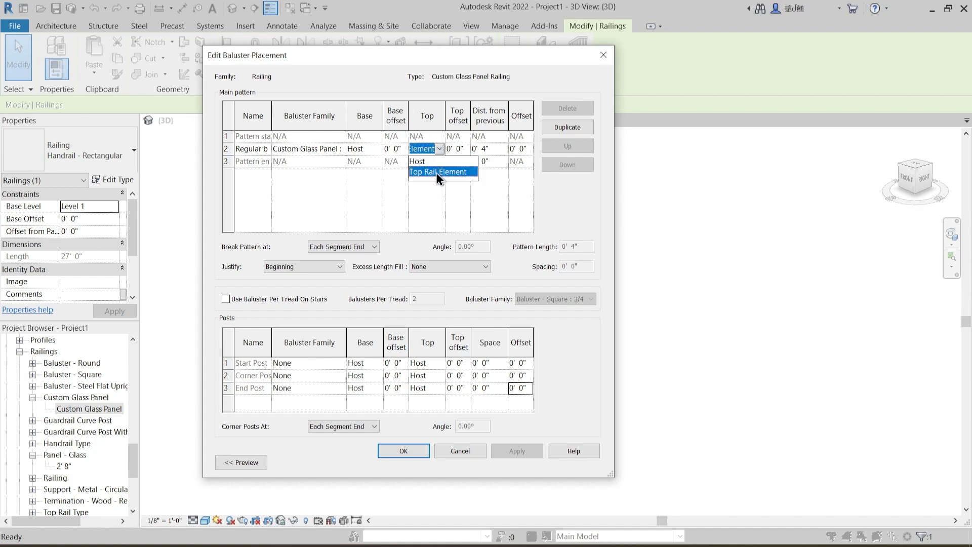
{"action": "left_click", "coordinate": [420, 161]}
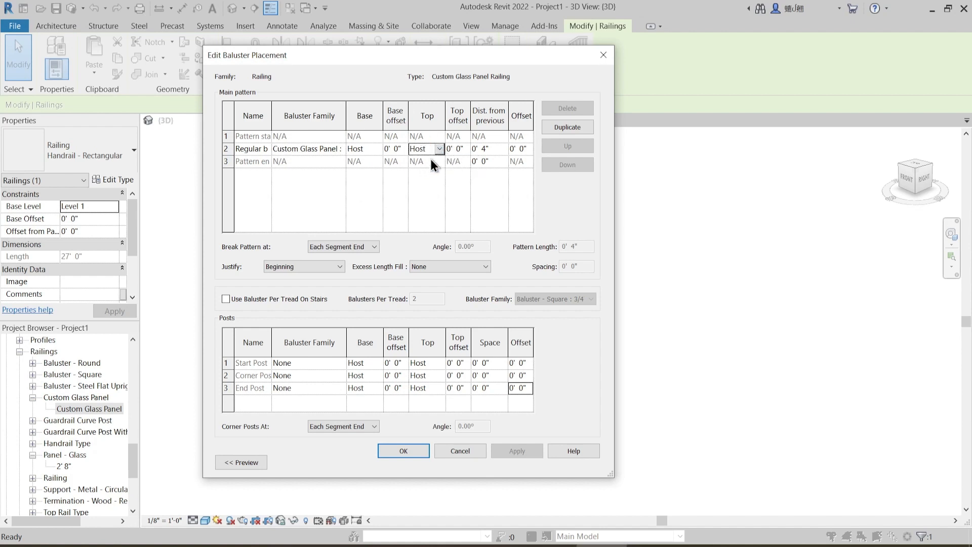
- Set the regular baluster's top offset to 3' 6" and the distance from previous to 1' 6" for both the baluster and the pattern end
{"action": "key", "text": "Tab"}
{"action": "type", "text": "3 6"}
{"action": "key", "text": "Tab"}
{"action": "left_click", "coordinate": [486, 151]}
{"action": "type", "text": "1 4"}
{"action": "key", "text": "Tab"}
{"action": "left_click", "coordinate": [485, 149]}
{"action": "type", "text": "18"}
{"action": "key", "text": "Tab"}
{"action": "left_click", "coordinate": [497, 161]}
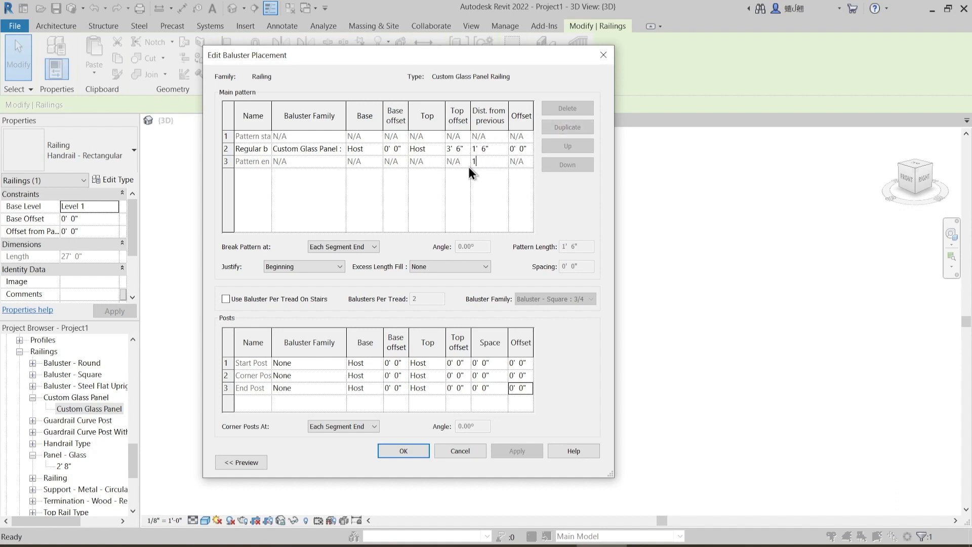
{"action": "key", "text": "Return"}
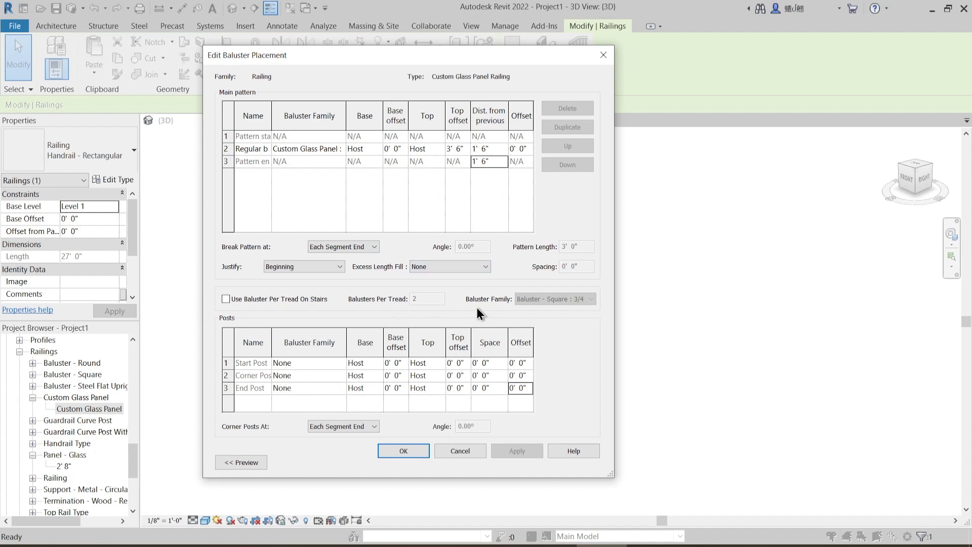
{"action": "left_click", "coordinate": [404, 450]}
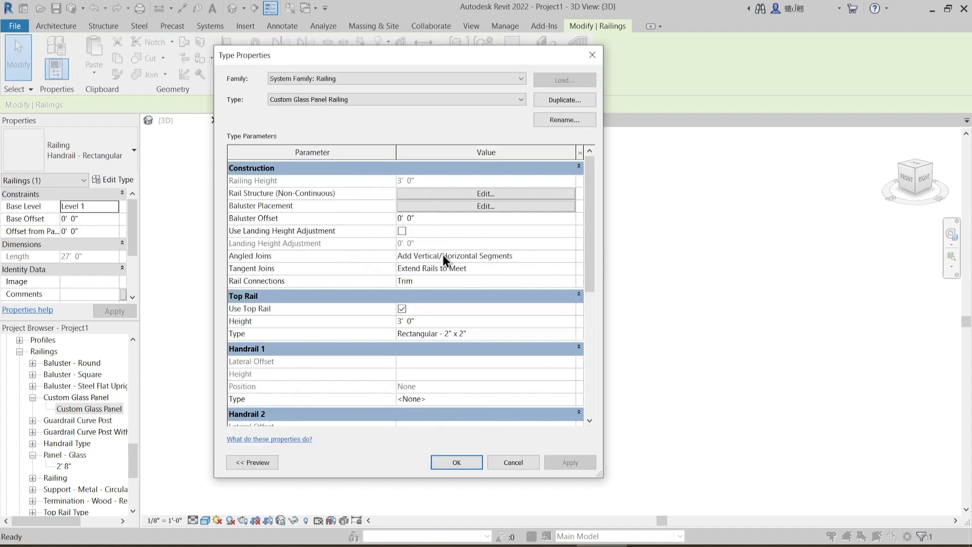
- Turn off the top rail in the Custom Glass Panel Railing type, recheck the baluster placement and apply the type to the railing
{"action": "left_click", "coordinate": [464, 196]}
{"action": "key", "text": "Escape"}
{"action": "left_click", "coordinate": [402, 308]}
{"action": "left_click", "coordinate": [462, 206]}
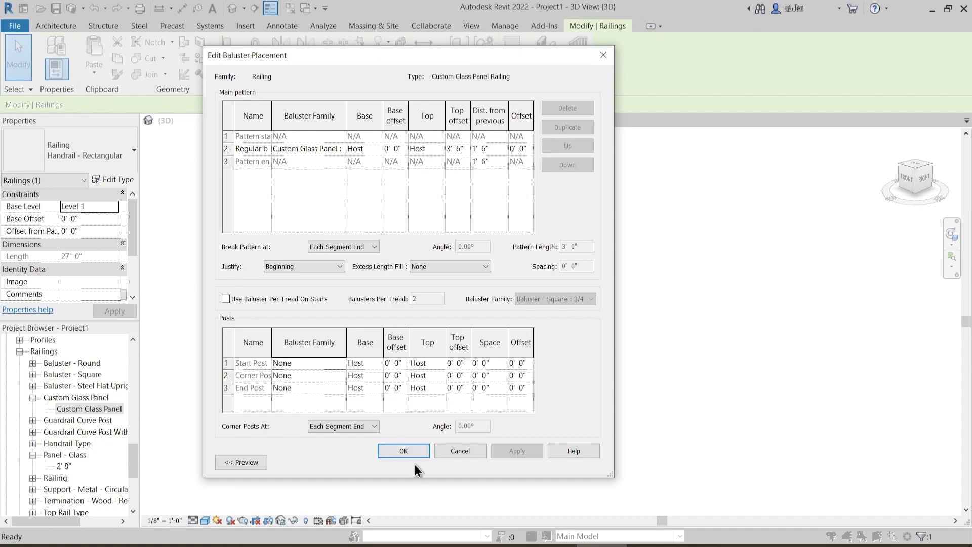
{"action": "left_click", "coordinate": [405, 452]}
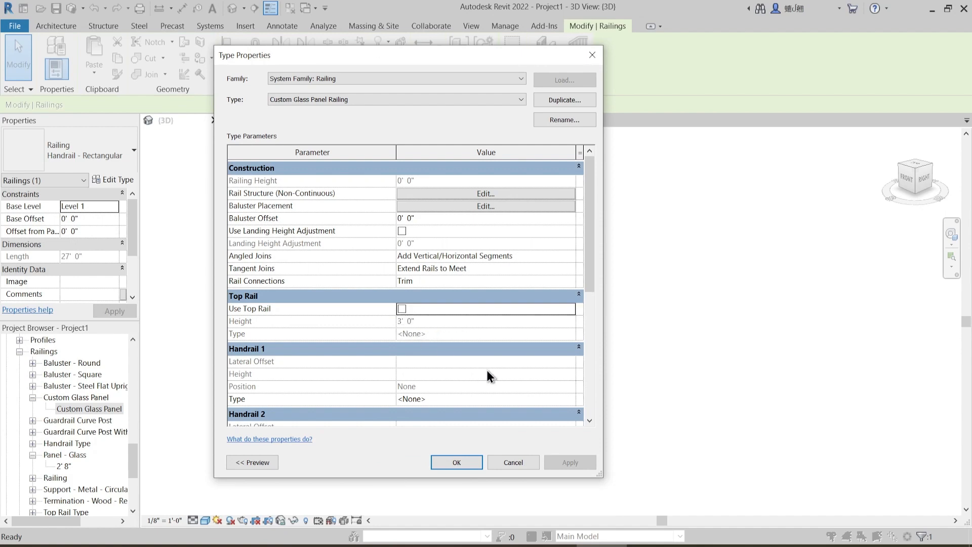
{"action": "left_click", "coordinate": [458, 462]}
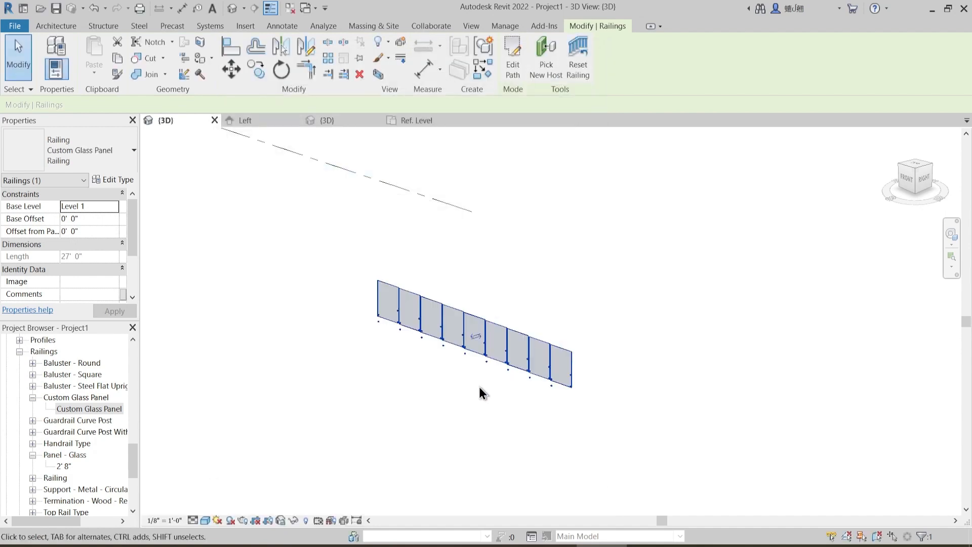
{"action": "key", "text": "Escape"}
- Close the remaining views of the Family15 baluster family and discard its unsaved changes
{"action": "scroll", "coordinate": [493, 352], "scroll_direction": "up", "scroll_amount": 5}
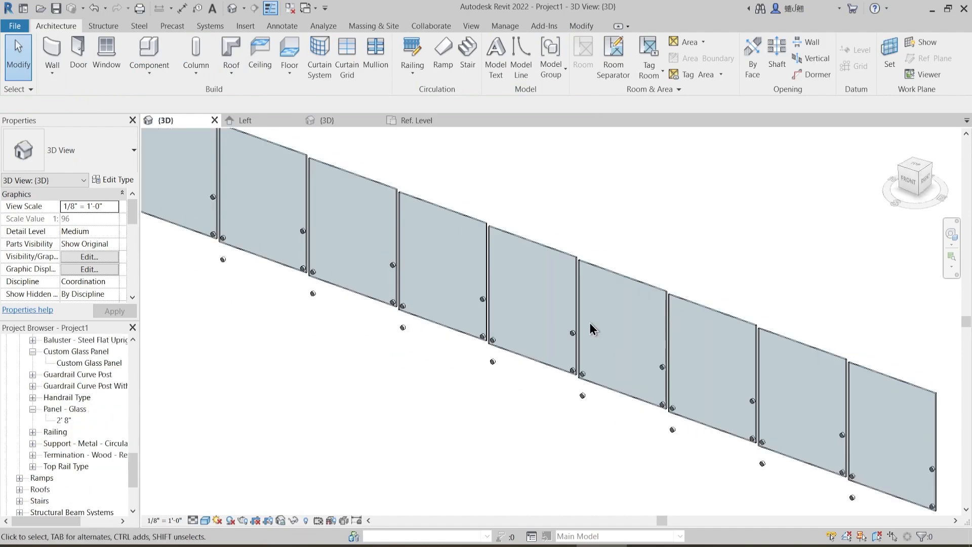
{"action": "middle_click_drag", "start_coordinate": [482, 391], "coordinate": [500, 389]}
{"action": "scroll", "coordinate": [501, 390], "scroll_direction": "down", "scroll_amount": 3}
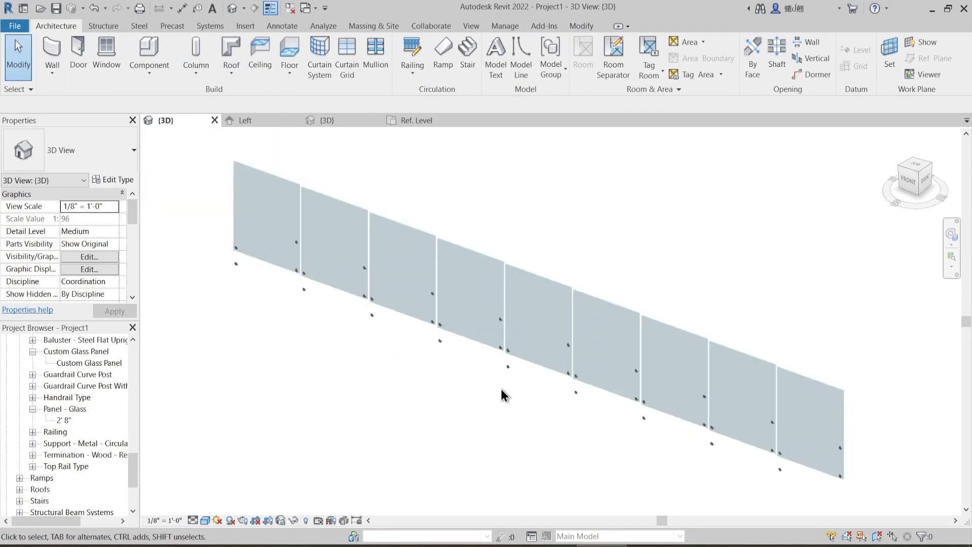
{"action": "scroll", "coordinate": [501, 393], "scroll_direction": "up", "scroll_amount": 4}
{"action": "middle_click_drag", "start_coordinate": [532, 386], "coordinate": [480, 402]}
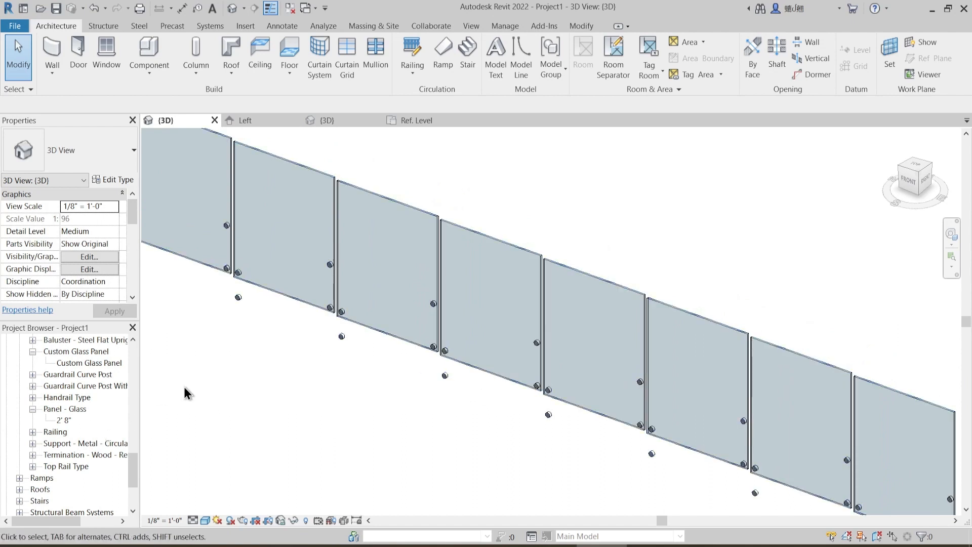
{"action": "scroll", "coordinate": [51, 455], "scroll_direction": "down", "scroll_amount": 1}
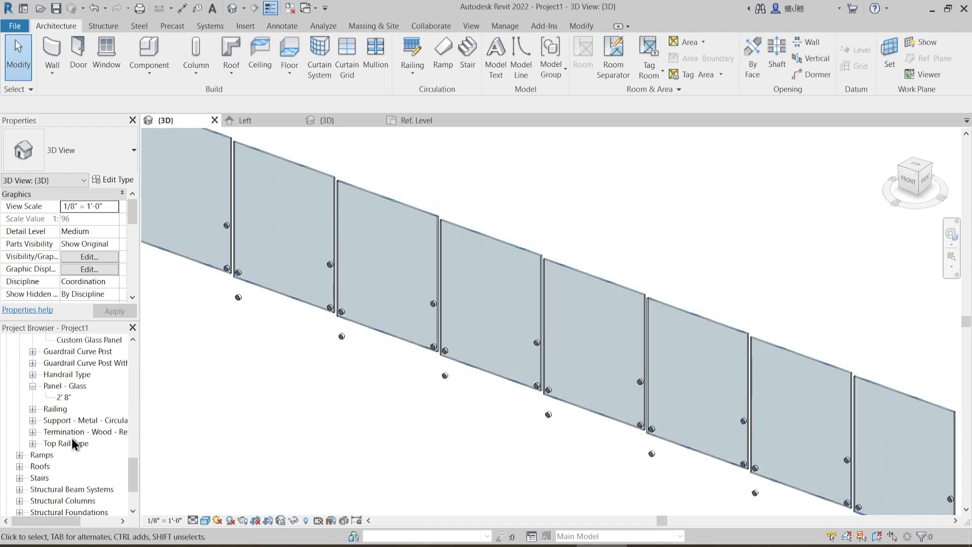
{"action": "scroll", "coordinate": [68, 382], "scroll_direction": "up", "scroll_amount": 2}
{"action": "right_click", "coordinate": [70, 375]}
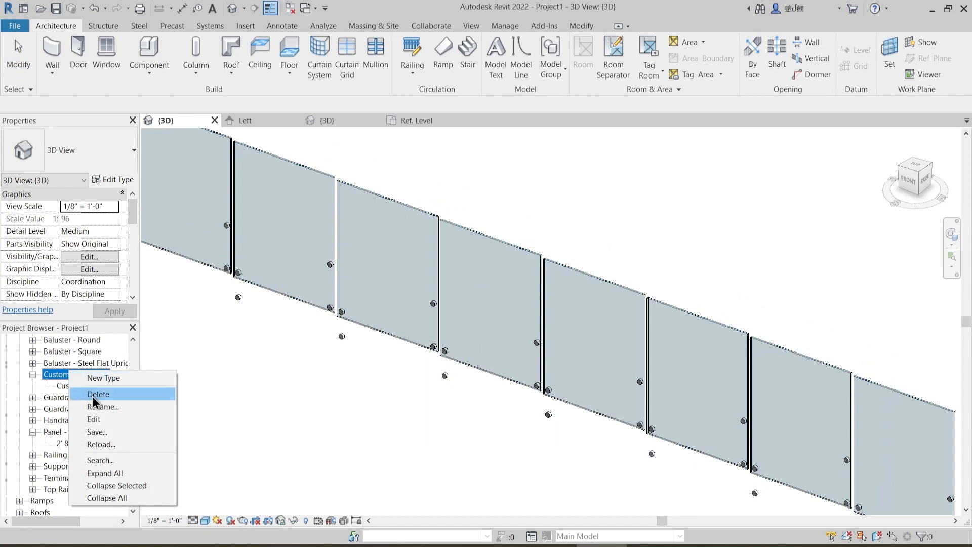
{"action": "left_click", "coordinate": [286, 154]}
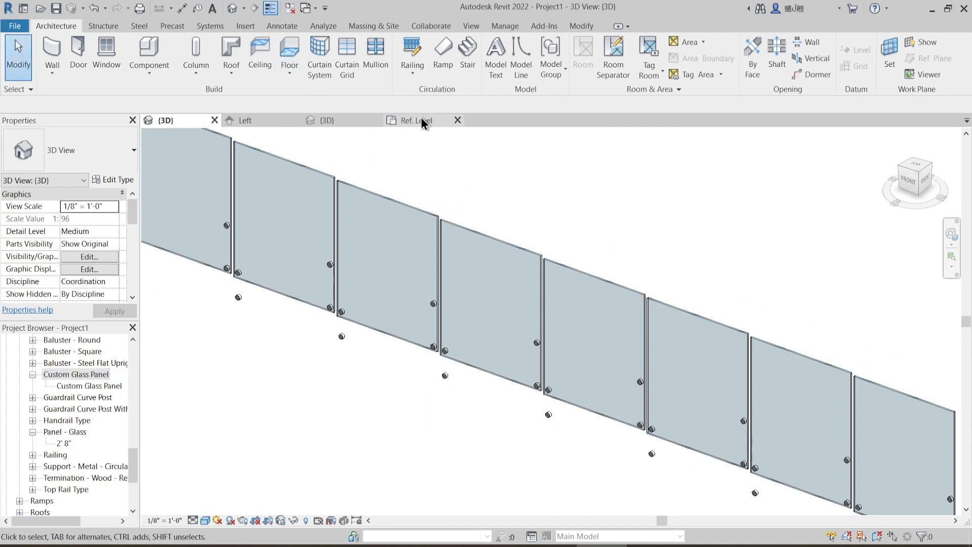
{"action": "left_click", "coordinate": [421, 119]}
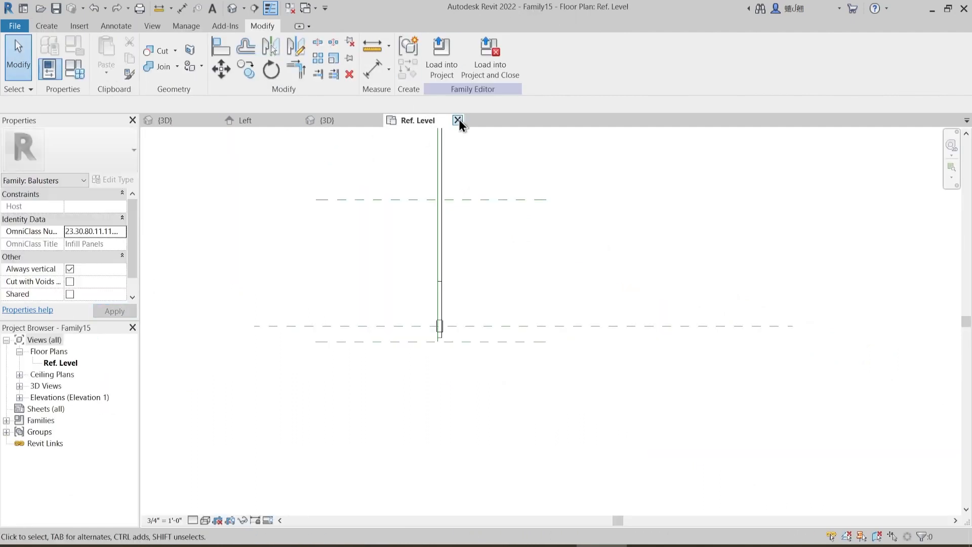
{"action": "left_click", "coordinate": [458, 120]}
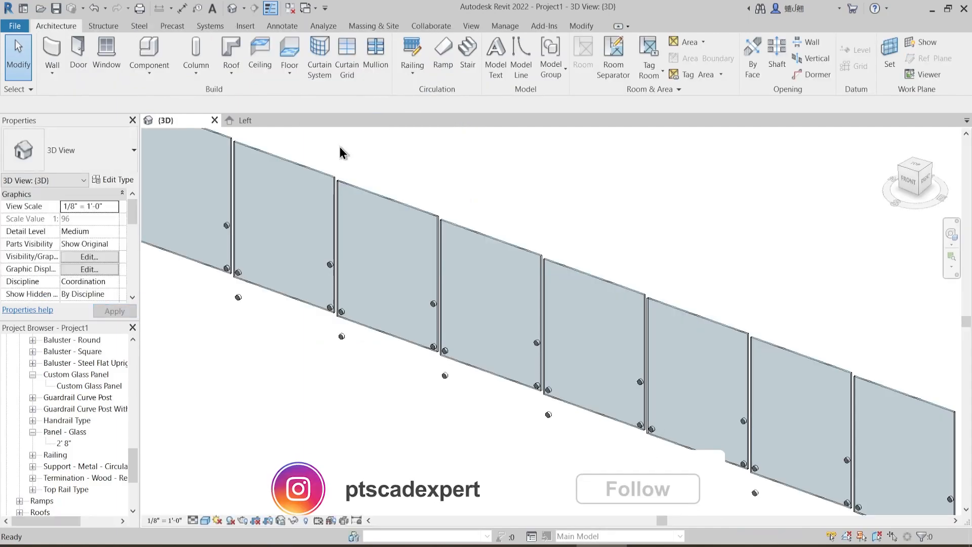
{"action": "left_click", "coordinate": [296, 120]}
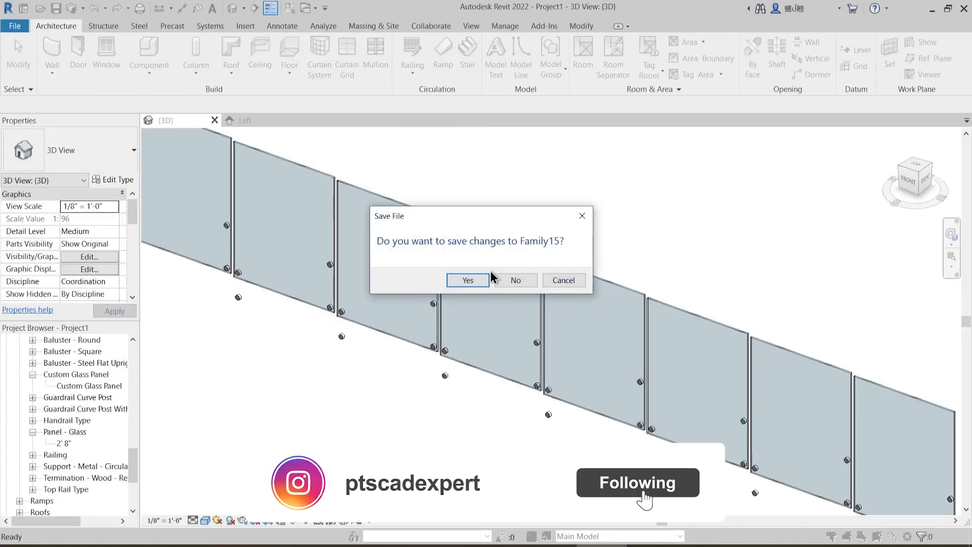
{"action": "left_click", "coordinate": [576, 279]}
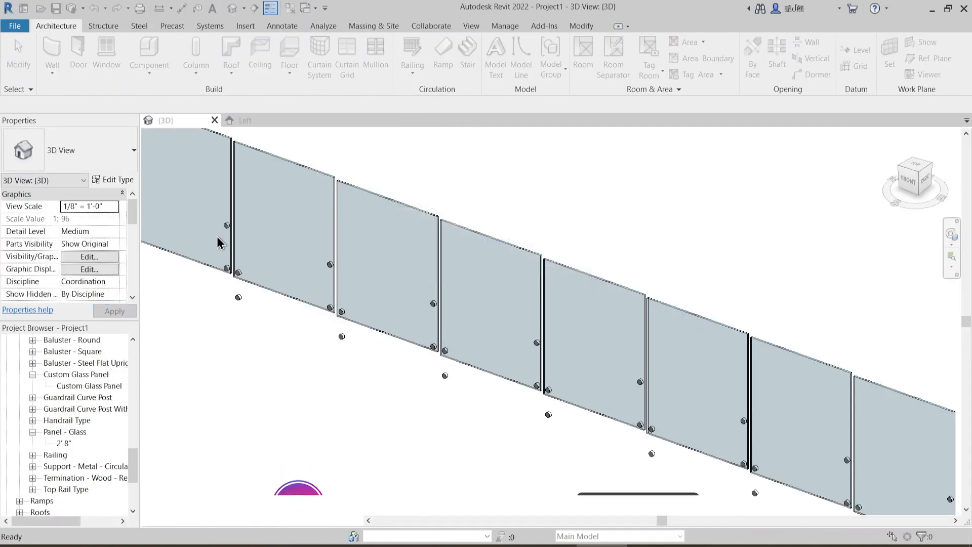
- Open the Custom Glass Panel family for editing from the project and display its Left elevation
{"action": "right_click", "coordinate": [91, 374]}
{"action": "left_click", "coordinate": [123, 422]}
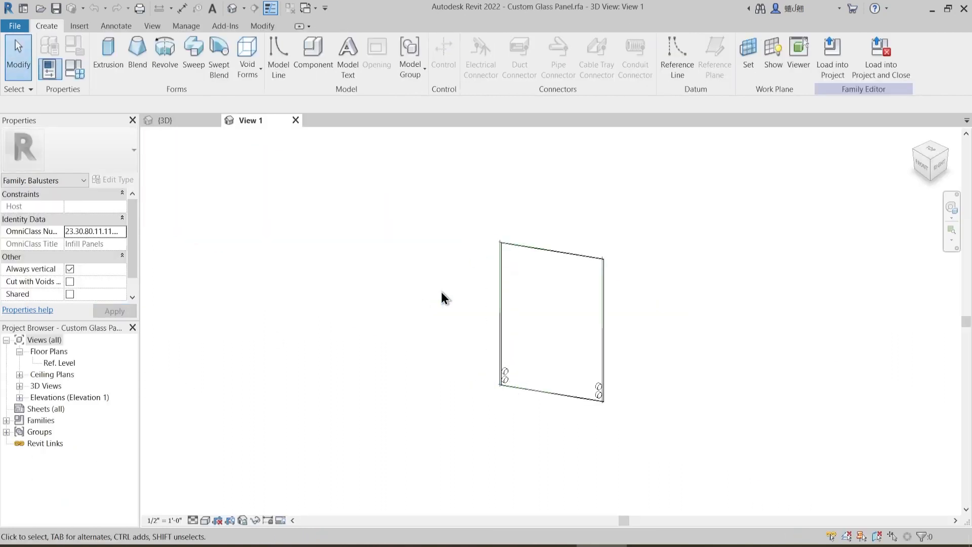
{"action": "middle_click_drag", "start_coordinate": [441, 293], "coordinate": [490, 336], "text": "shift"}
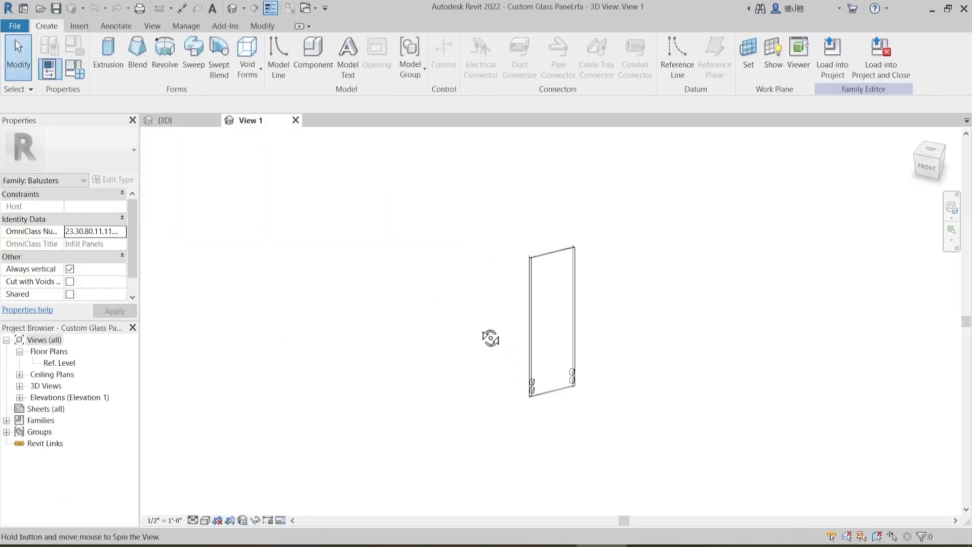
{"action": "left_click", "coordinate": [22, 394]}
{"action": "double_click", "coordinate": [51, 431]}
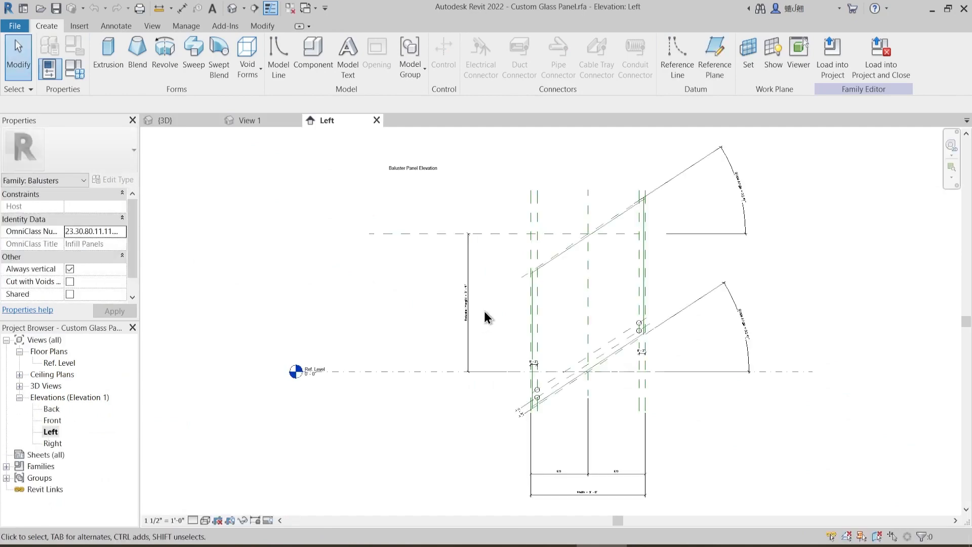
- Add an aligned dimension between the two sloped reference planes through the steel fixings at the panel's lower end
{"action": "scroll", "coordinate": [536, 360], "scroll_direction": "up", "scroll_amount": 5}
{"action": "middle_click_drag", "start_coordinate": [570, 338], "coordinate": [559, 251]}
{"action": "scroll", "coordinate": [541, 345], "scroll_direction": "up", "scroll_amount": 4}
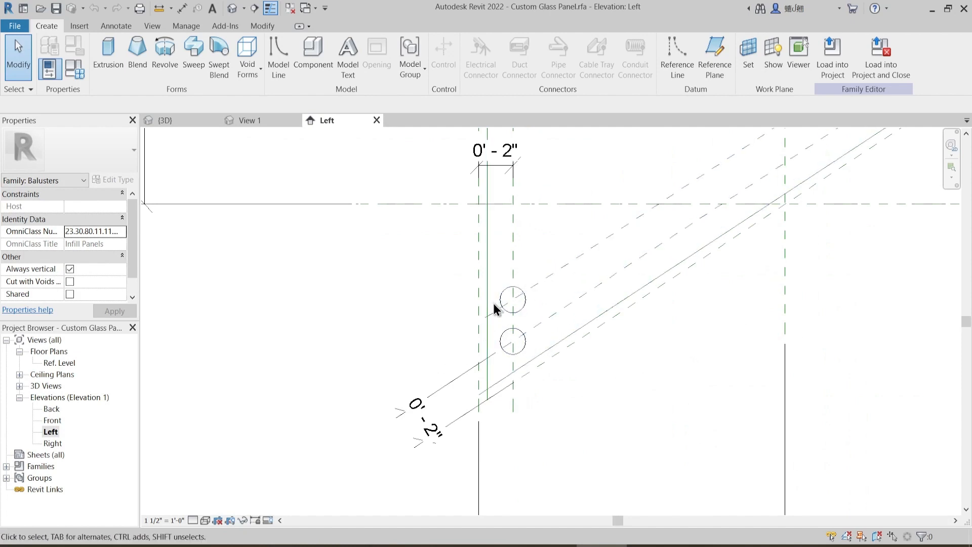
{"action": "left_click", "coordinate": [258, 27]}
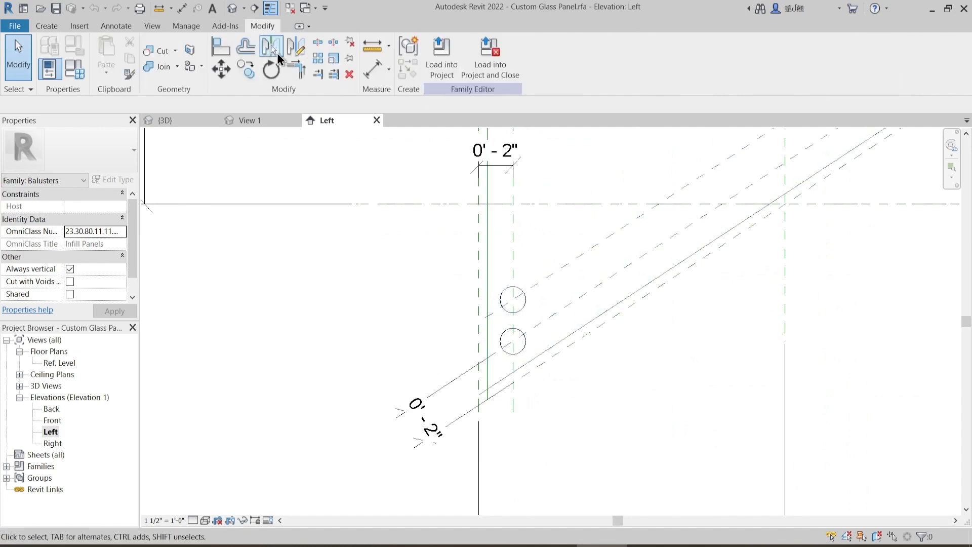
{"action": "left_click", "coordinate": [377, 68]}
{"action": "left_click", "coordinate": [557, 319]}
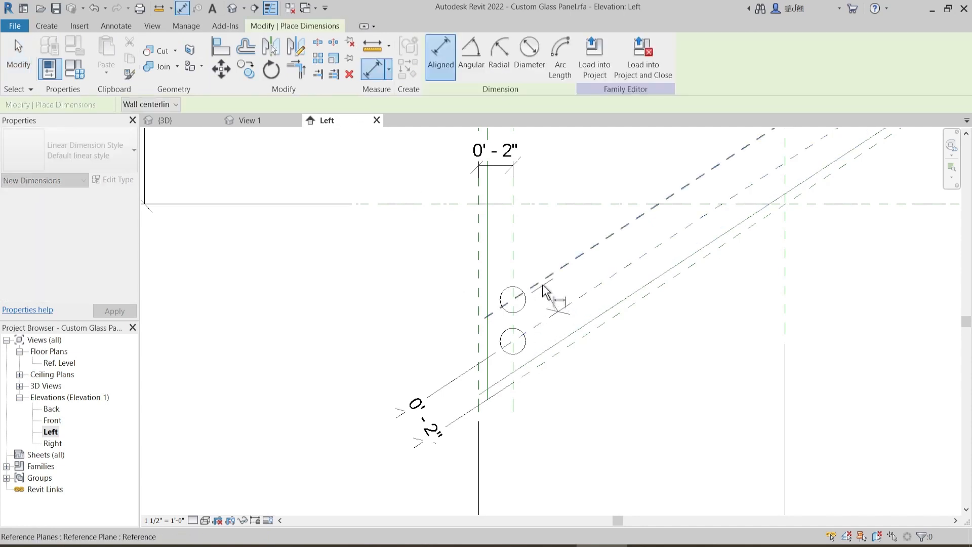
{"action": "left_click", "coordinate": [549, 297]}
{"action": "left_click", "coordinate": [417, 311]}
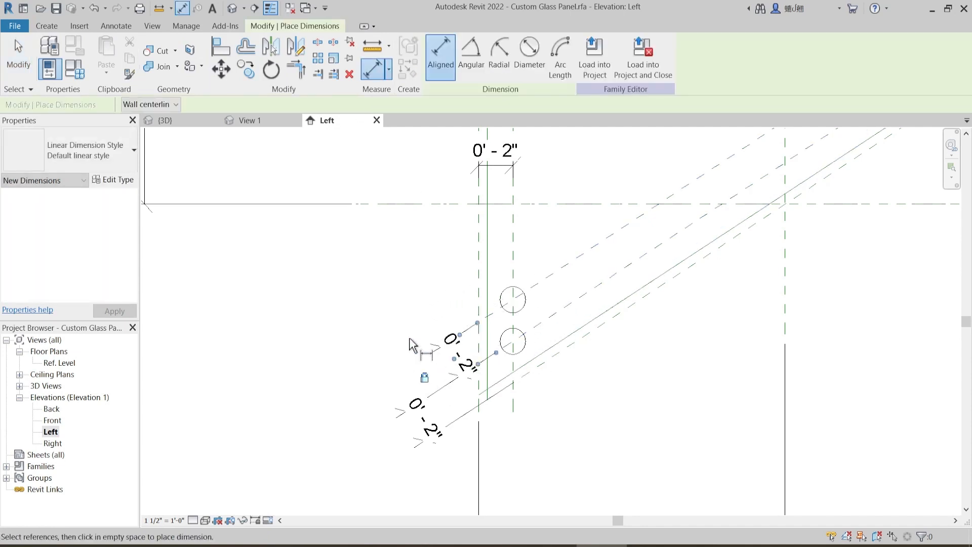
- Load the Custom Glass Panel family back into the project, overwriting the existing version and its parameter values
{"action": "scroll", "coordinate": [405, 318], "scroll_direction": "down", "scroll_amount": 5}
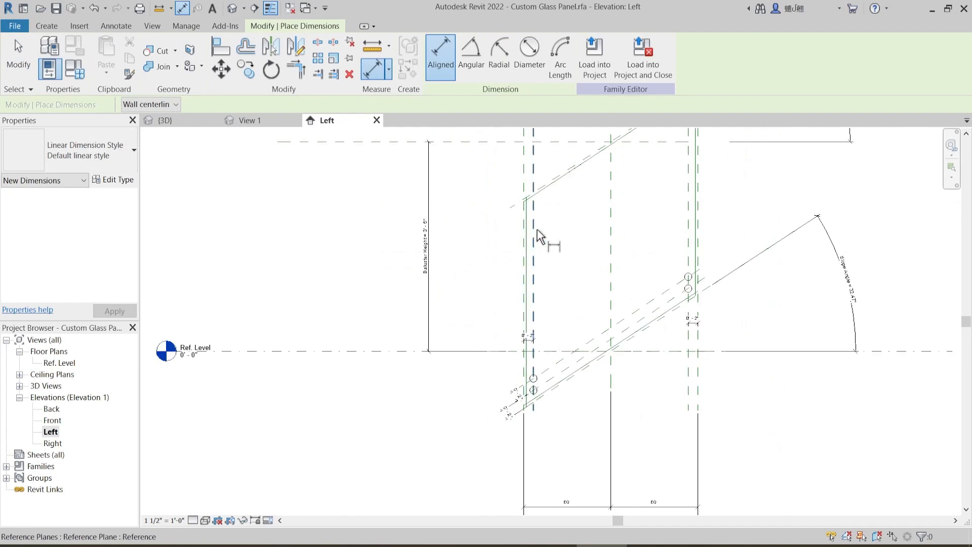
{"action": "left_click", "coordinate": [594, 64]}
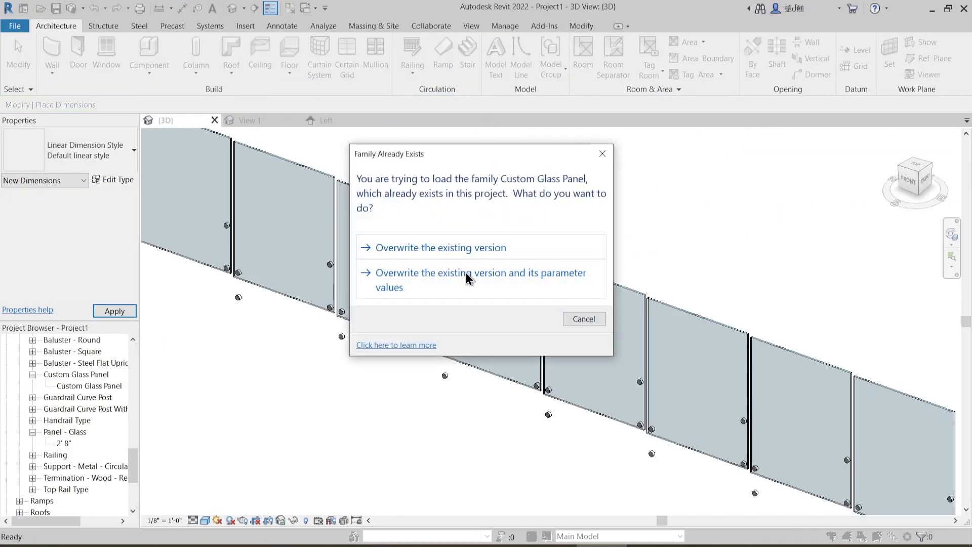
{"action": "left_click", "coordinate": [465, 276]}
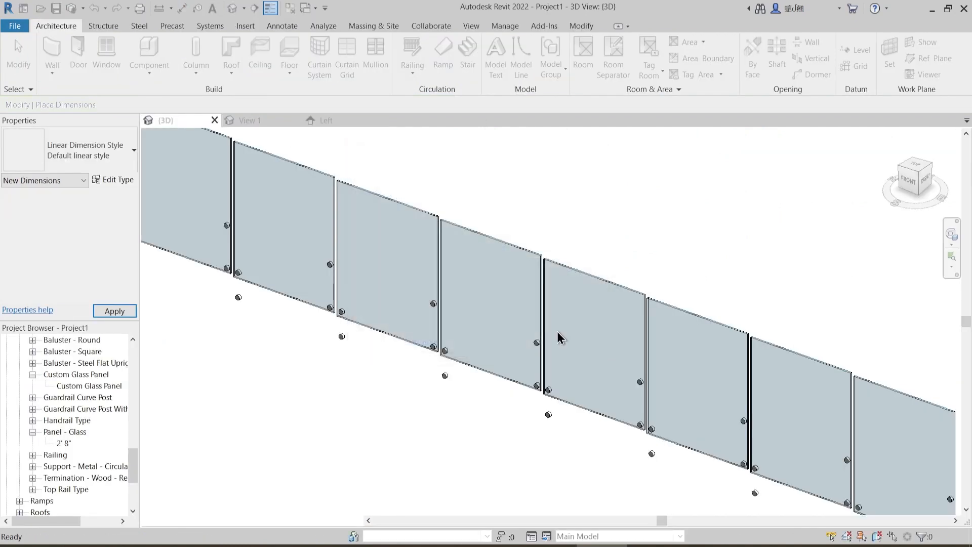
- Examine the glass panels and fixings of the straight railing after reloading the family
{"action": "middle_click_drag", "start_coordinate": [557, 339], "coordinate": [677, 369], "text": "shift"}
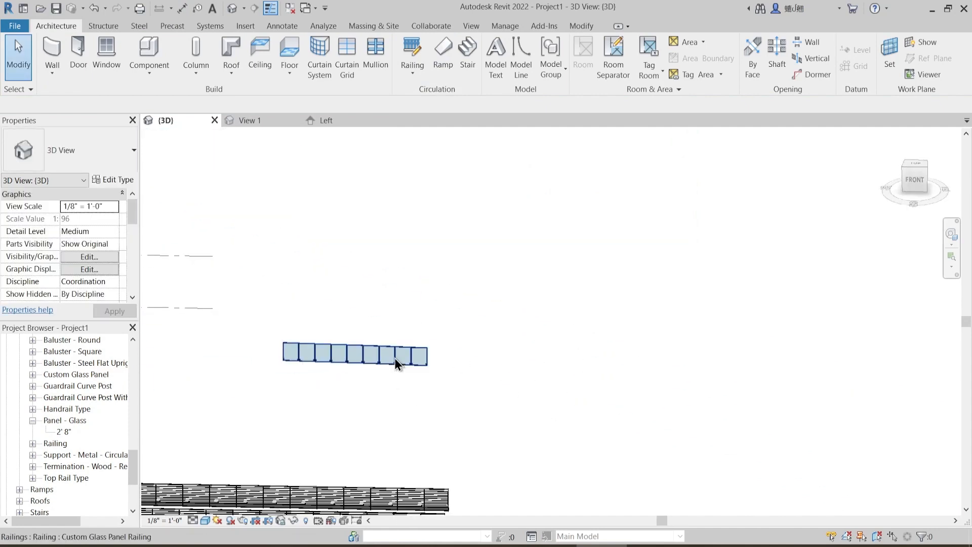
{"action": "left_click", "coordinate": [381, 352]}
{"action": "middle_click_drag", "start_coordinate": [377, 404], "coordinate": [351, 369], "text": "shift"}
{"action": "scroll", "coordinate": [338, 373], "scroll_direction": "up", "scroll_amount": 5}
{"action": "key", "text": "Escape"}
{"action": "scroll", "coordinate": [486, 365], "scroll_direction": "down", "scroll_amount": 5}
{"action": "scroll", "coordinate": [489, 359], "scroll_direction": "down", "scroll_amount": 5}
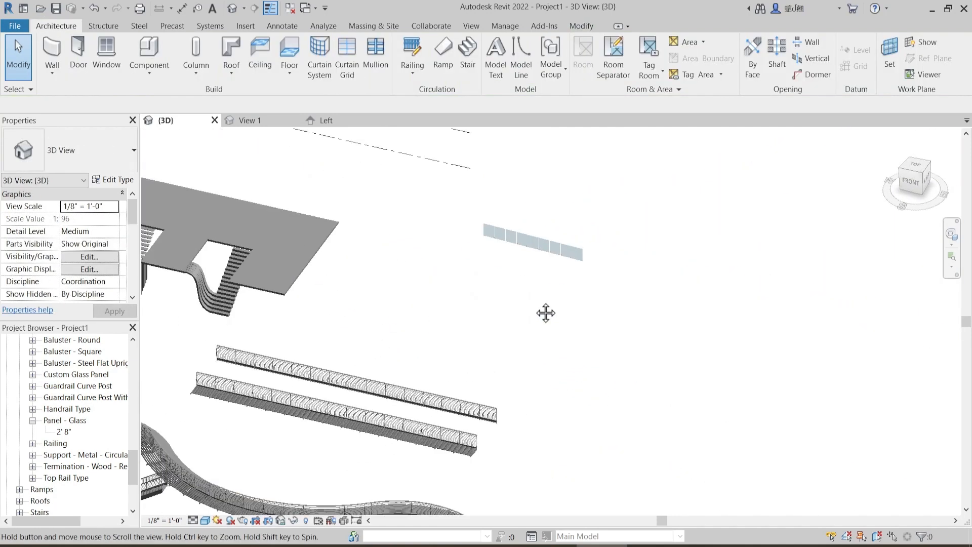
- Change the type of both railings on the straight stair beside the curved platform to Custom Glass Panel Railing
{"action": "middle_click_drag", "start_coordinate": [554, 227], "coordinate": [866, 493], "text": "shift"}
{"action": "scroll", "coordinate": [526, 406], "scroll_direction": "up", "scroll_amount": 10}
{"action": "scroll", "coordinate": [302, 407], "scroll_direction": "down", "scroll_amount": 5}
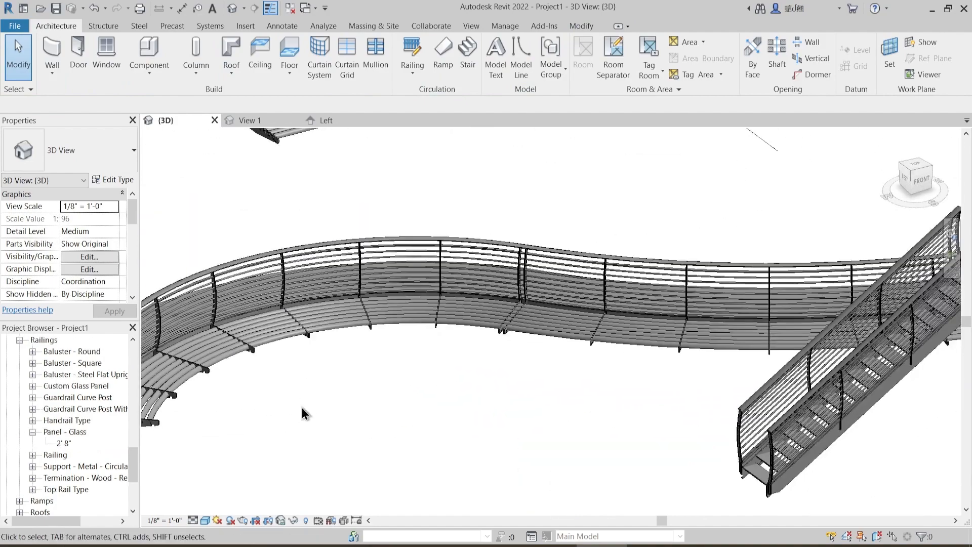
{"action": "scroll", "coordinate": [449, 418], "scroll_direction": "up", "scroll_amount": 4}
{"action": "scroll", "coordinate": [521, 410], "scroll_direction": "down", "scroll_amount": 2}
{"action": "middle_click_drag", "start_coordinate": [521, 410], "coordinate": [284, 403], "text": "shift"}
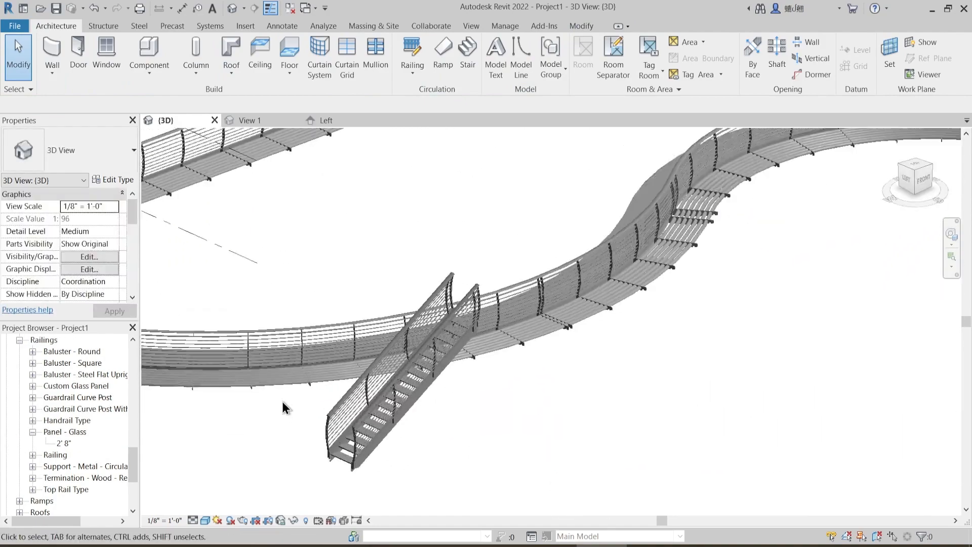
{"action": "scroll", "coordinate": [336, 390], "scroll_direction": "up", "scroll_amount": 3}
{"action": "left_click", "coordinate": [349, 410]}
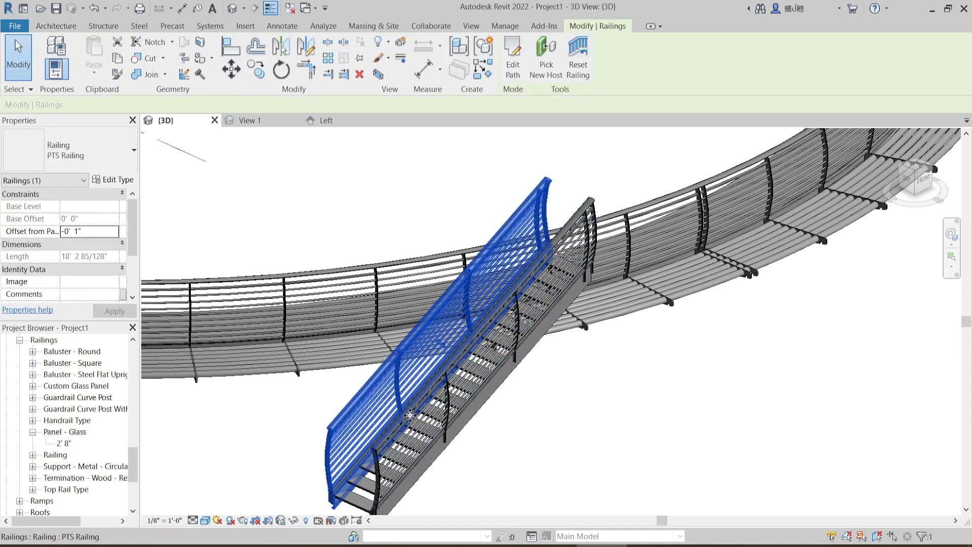
{"action": "left_click", "coordinate": [444, 387], "text": "ctrl"}
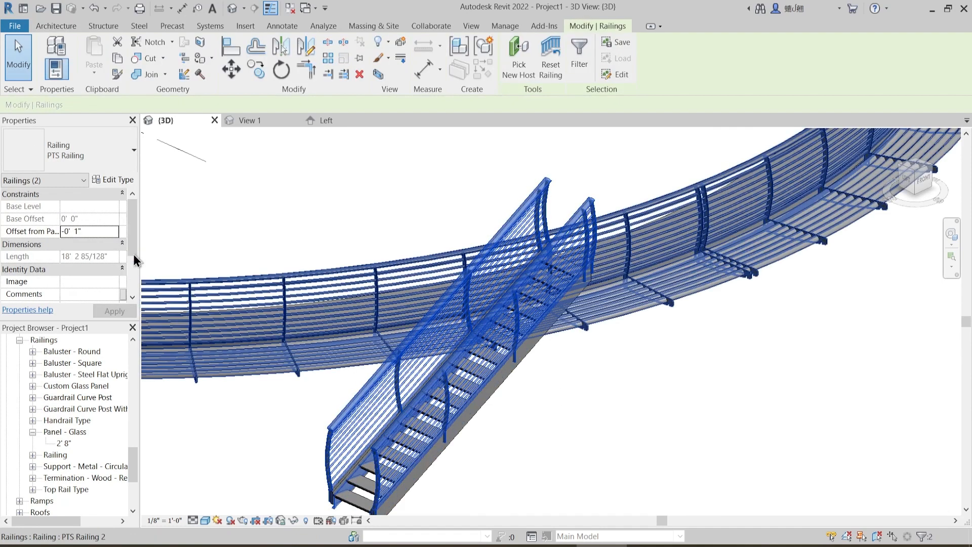
{"action": "left_click", "coordinate": [90, 163]}
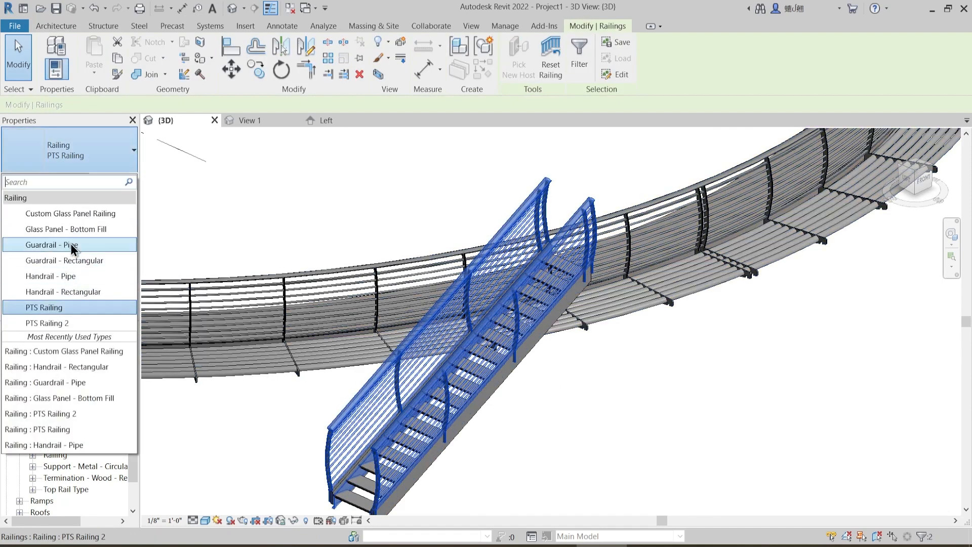
{"action": "left_click", "coordinate": [70, 213]}
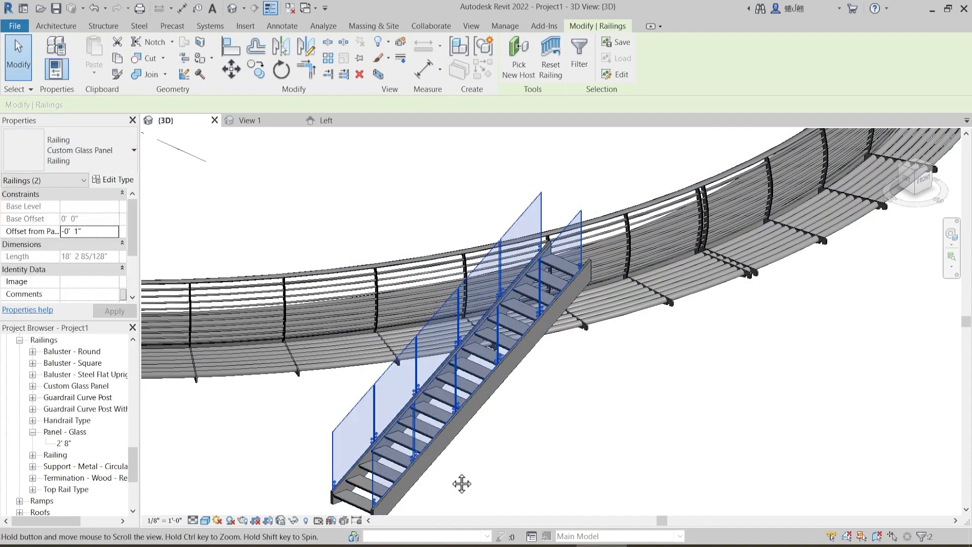
{"action": "left_click", "coordinate": [460, 481]}
- Set the offset from path of the stair's near-side glass railing to 2.5"
{"action": "scroll", "coordinate": [427, 359], "scroll_direction": "up", "scroll_amount": 5}
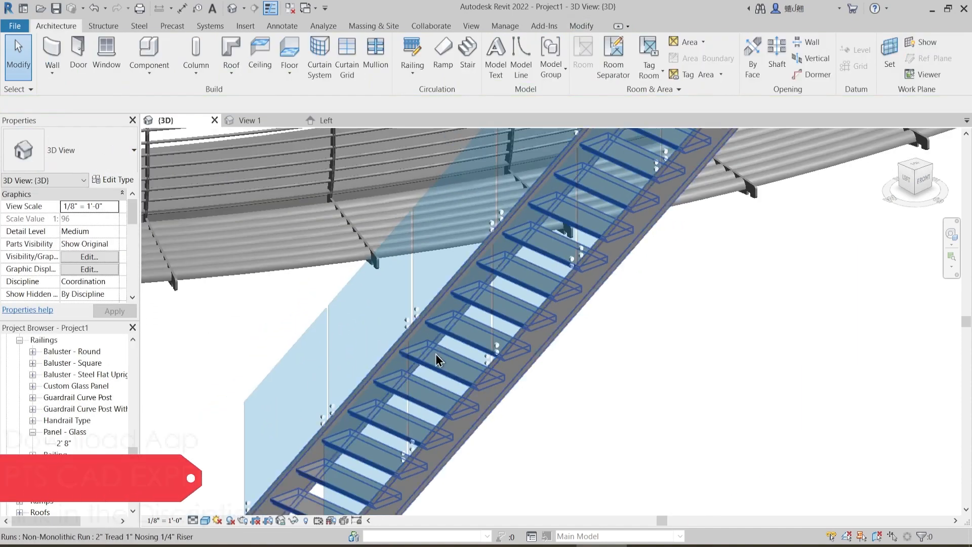
{"action": "scroll", "coordinate": [477, 421], "scroll_direction": "down", "scroll_amount": 4}
{"action": "middle_click_drag", "start_coordinate": [475, 423], "coordinate": [475, 402], "text": "shift"}
{"action": "middle_click_drag", "start_coordinate": [610, 142], "coordinate": [400, 395]}
{"action": "scroll", "coordinate": [483, 376], "scroll_direction": "down", "scroll_amount": 3}
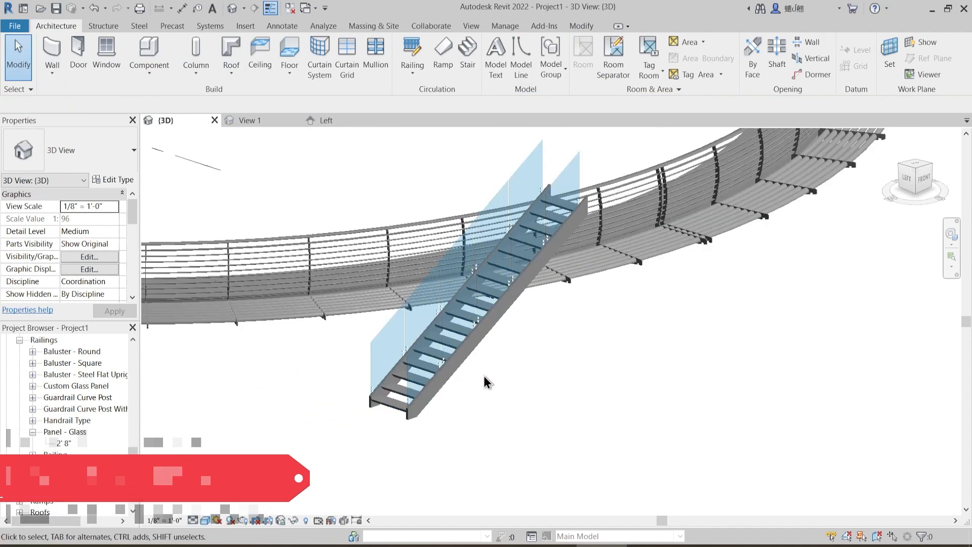
{"action": "middle_click_drag", "start_coordinate": [484, 375], "coordinate": [420, 400], "text": "shift"}
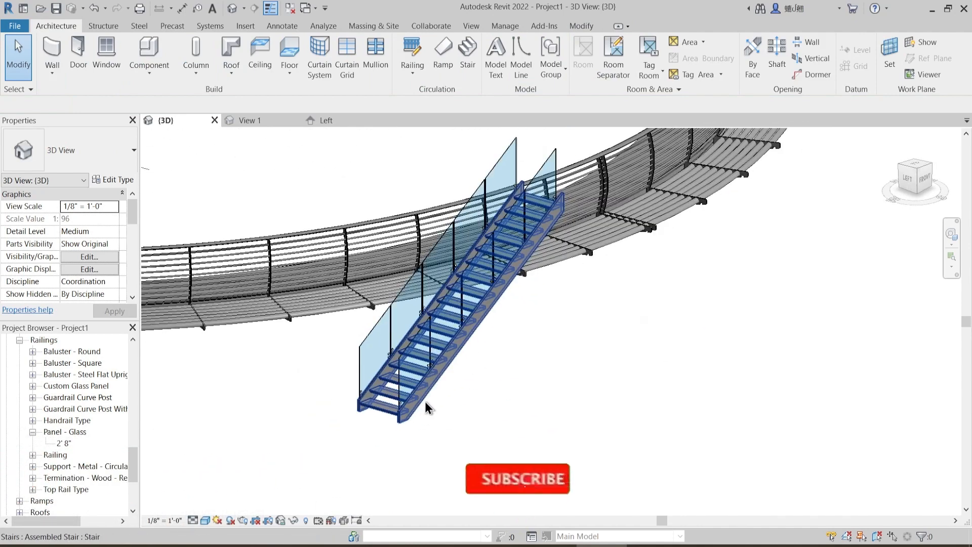
{"action": "left_click", "coordinate": [409, 354]}
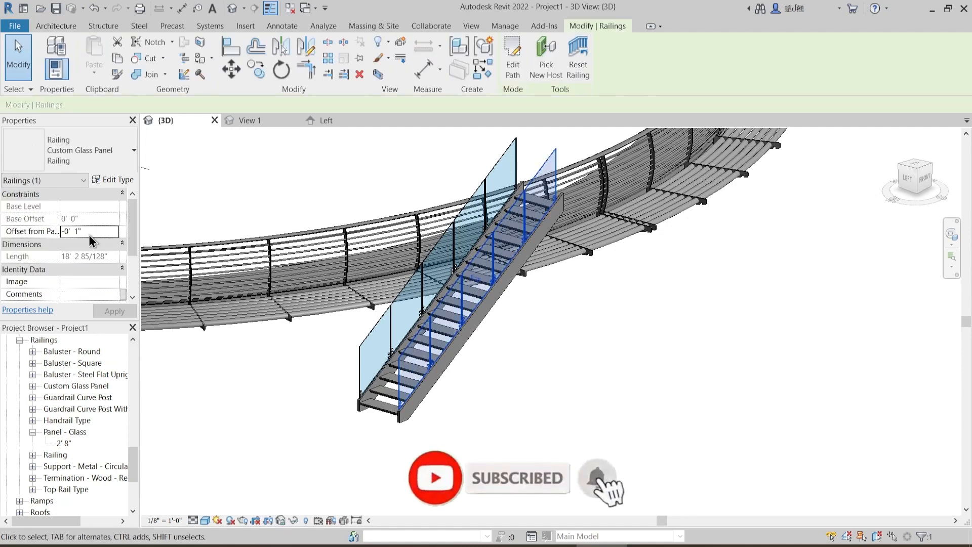
{"action": "left_click", "coordinate": [90, 228]}
{"action": "type", "text": "2.5"}
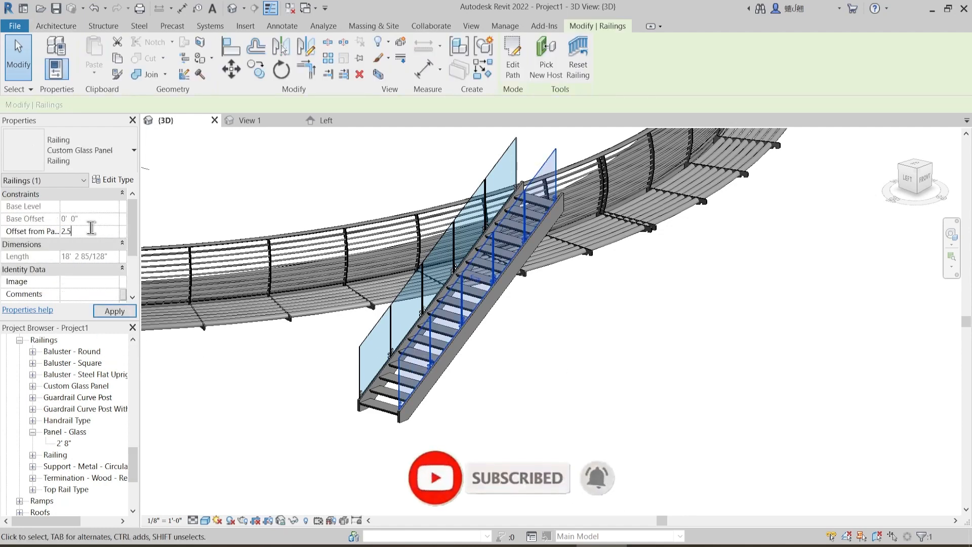
{"action": "type", "text": "\""}
{"action": "key", "text": "Return"}
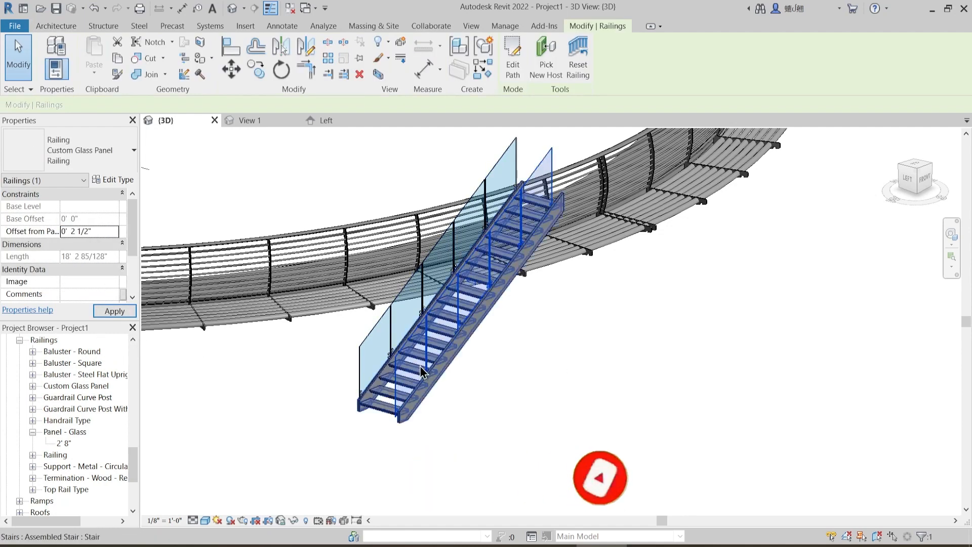
{"action": "scroll", "coordinate": [420, 372], "scroll_direction": "up", "scroll_amount": 2}
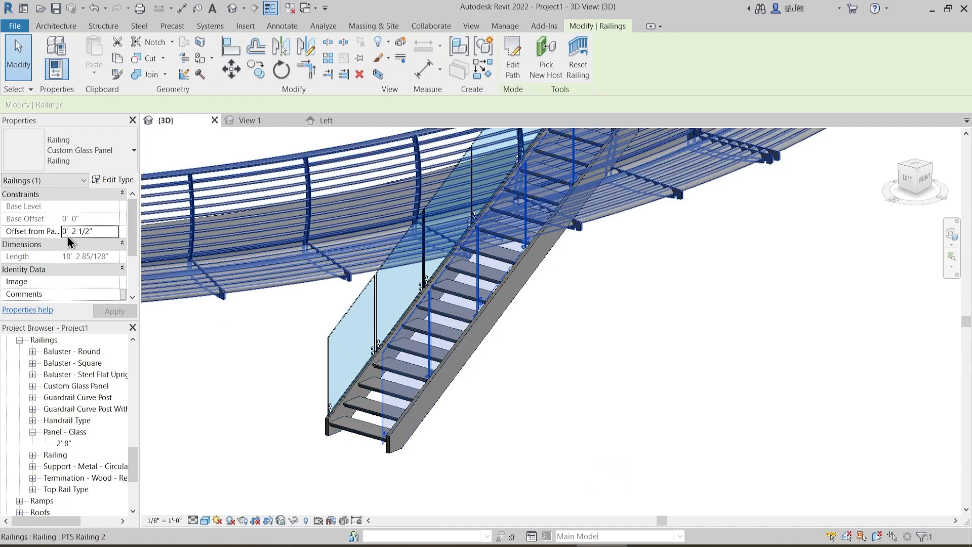
- Reverse the near-side glass railing's offset from path to -0' 2 1/2"
{"action": "left_click", "coordinate": [65, 233]}
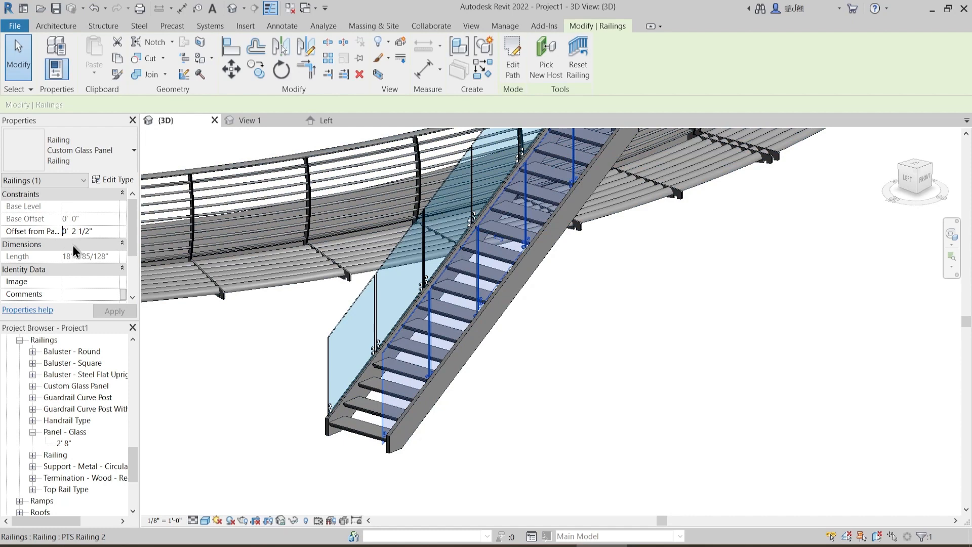
{"action": "type", "text": "-"}
{"action": "scroll", "coordinate": [438, 382], "scroll_direction": "up", "scroll_amount": 5}
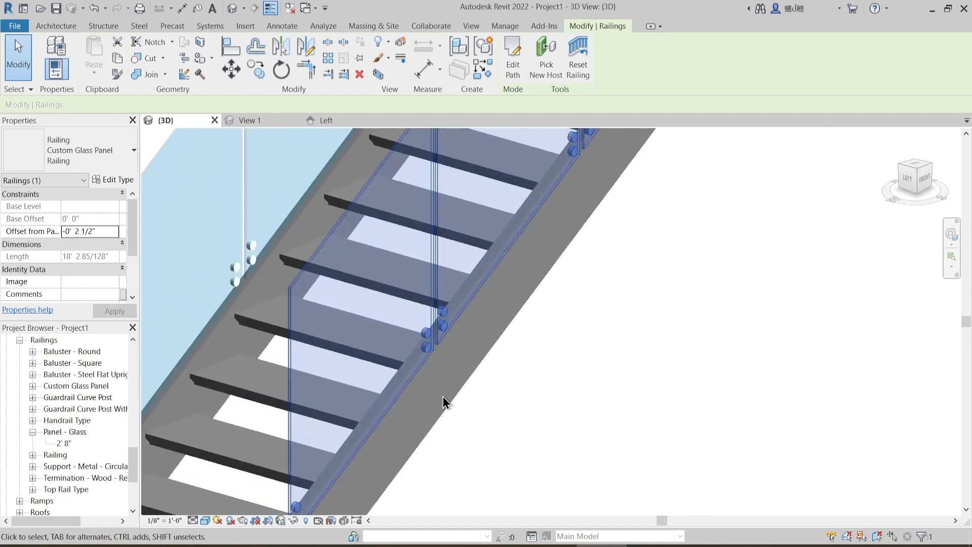
- Set the base offset of the regular baluster to -0' 6" in the Custom Glass Panel Railing type's baluster placement
{"action": "left_click", "coordinate": [118, 180]}
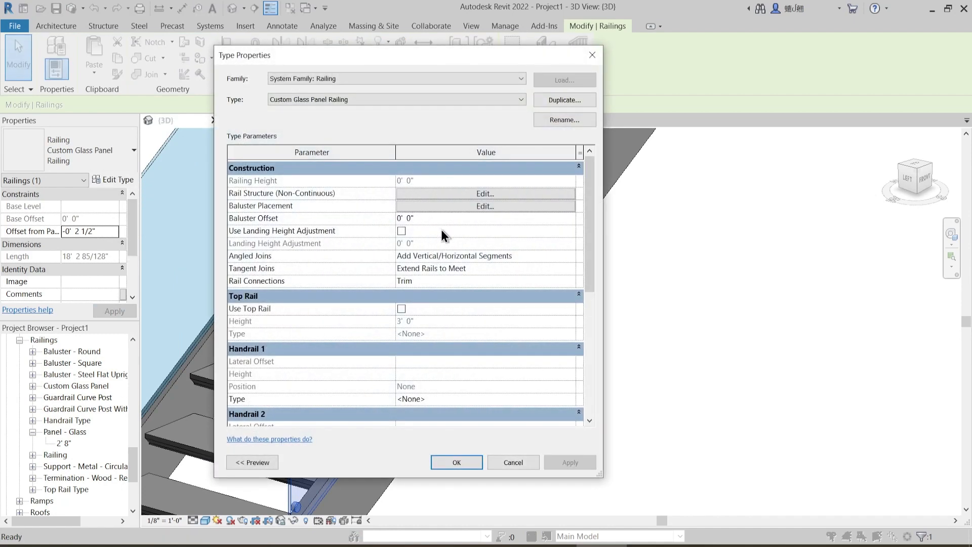
{"action": "left_click", "coordinate": [448, 207]}
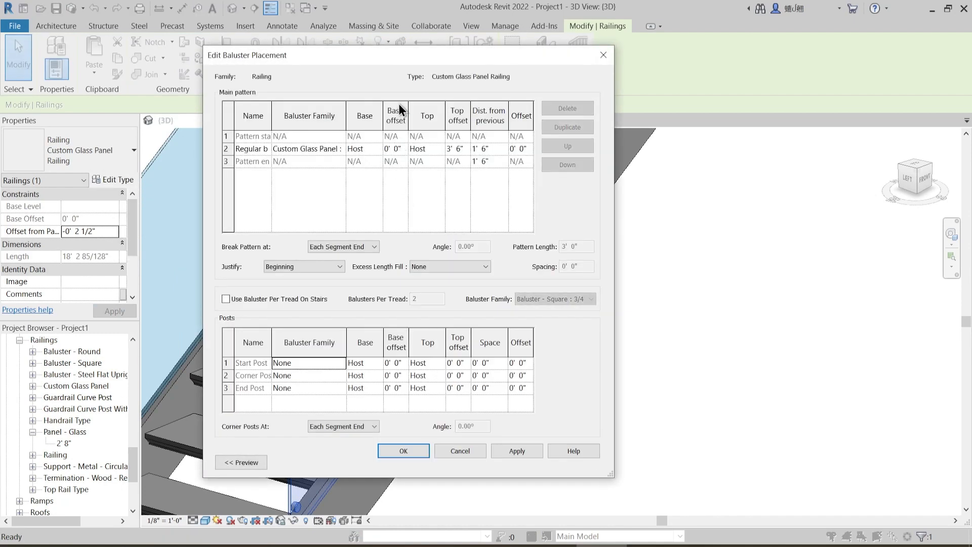
{"action": "left_click", "coordinate": [398, 150]}
{"action": "type", "text": "-"}
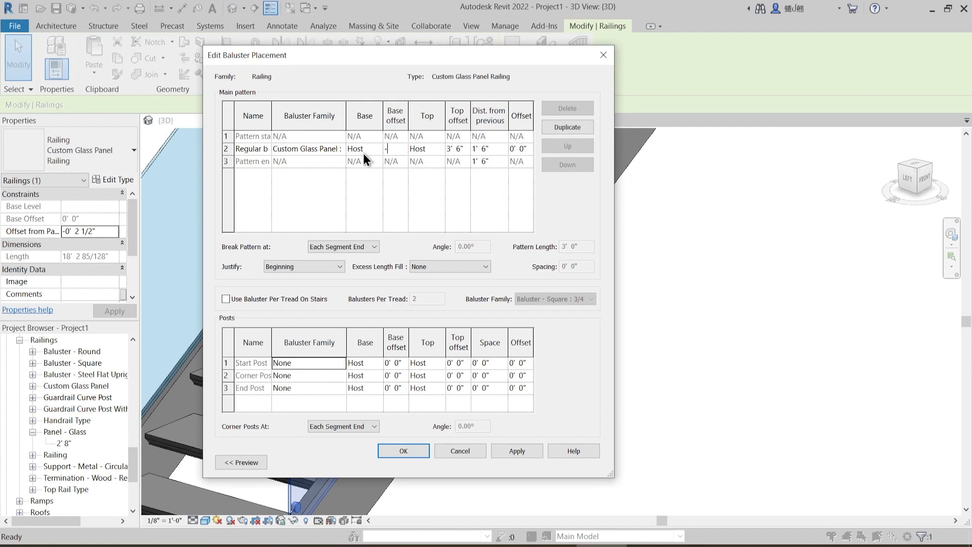
{"action": "type", "text": "0' 6"}
{"action": "key", "text": "Tab"}
{"action": "left_click", "coordinate": [404, 451]}
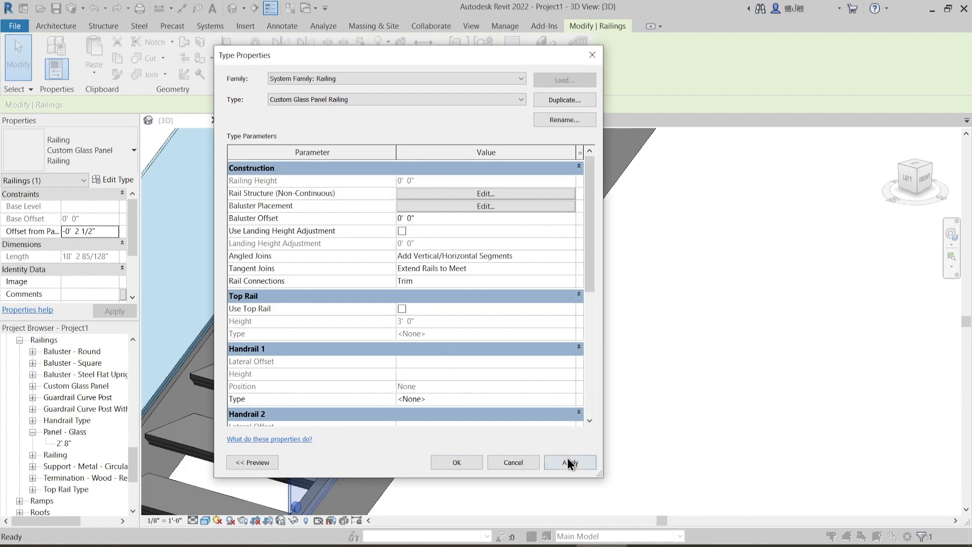
{"action": "left_click", "coordinate": [567, 459]}
{"action": "left_click", "coordinate": [470, 461]}
{"action": "left_click", "coordinate": [536, 411]}
- Examine the glass railings on both sides of the straight stair and their position relative to the stringers and curved platform
{"action": "scroll", "coordinate": [542, 396], "scroll_direction": "down", "scroll_amount": 4}
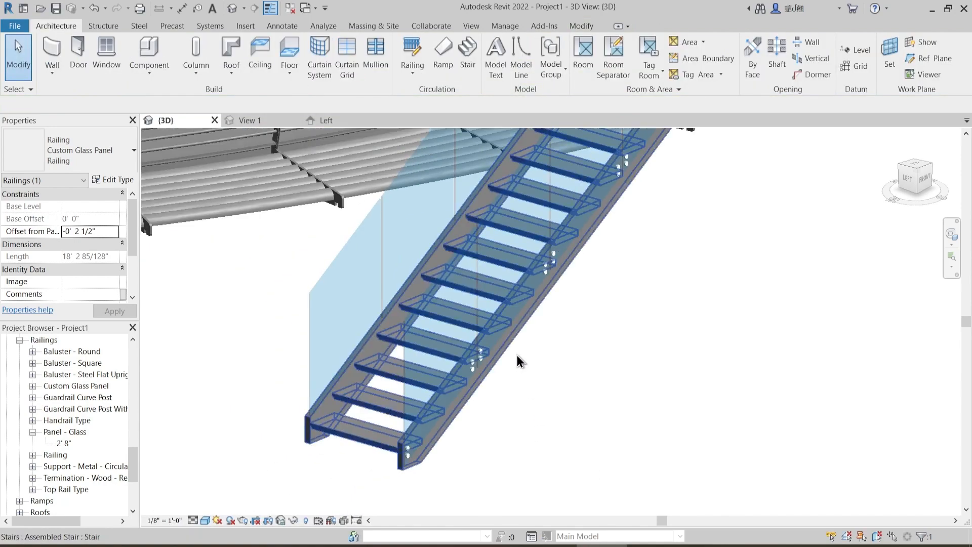
{"action": "middle_click_drag", "start_coordinate": [516, 354], "coordinate": [553, 372], "text": "shift"}
{"action": "scroll", "coordinate": [514, 366], "scroll_direction": "down", "scroll_amount": 5}
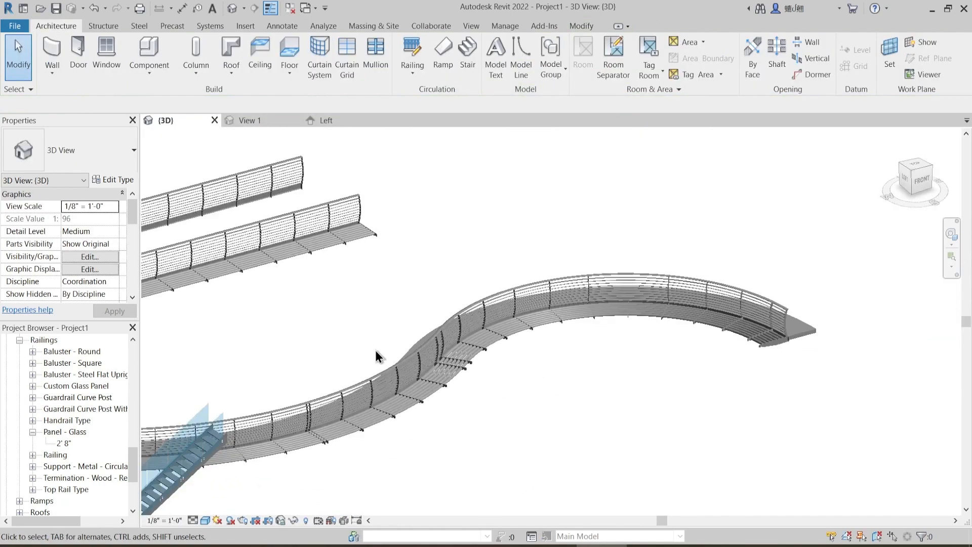
{"action": "middle_click_drag", "start_coordinate": [354, 359], "coordinate": [603, 294]}
{"action": "scroll", "coordinate": [463, 358], "scroll_direction": "up", "scroll_amount": 4}
{"action": "left_click", "coordinate": [444, 294]}
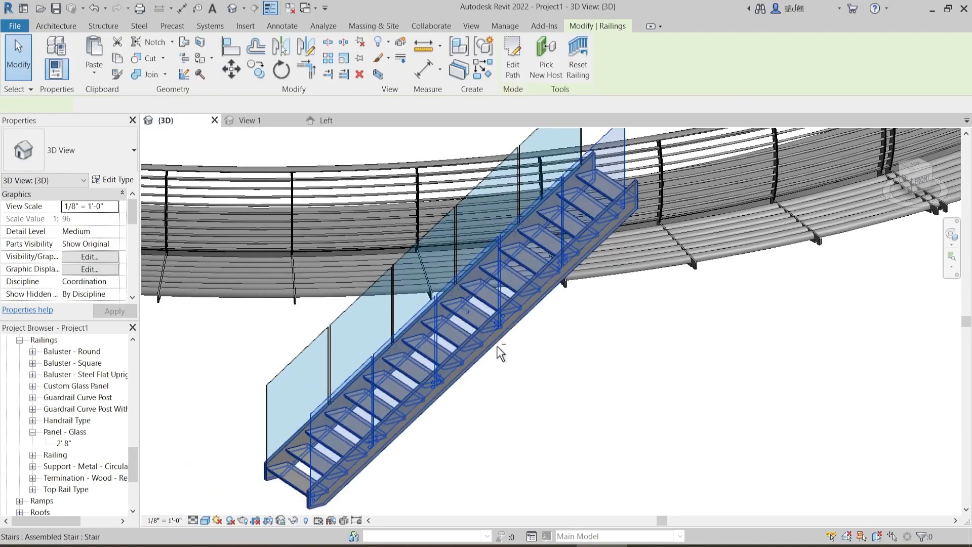
{"action": "middle_click_drag", "start_coordinate": [496, 345], "coordinate": [462, 360], "text": "shift"}
{"action": "scroll", "coordinate": [555, 383], "scroll_direction": "down", "scroll_amount": 4}
{"action": "left_click", "coordinate": [555, 383]}
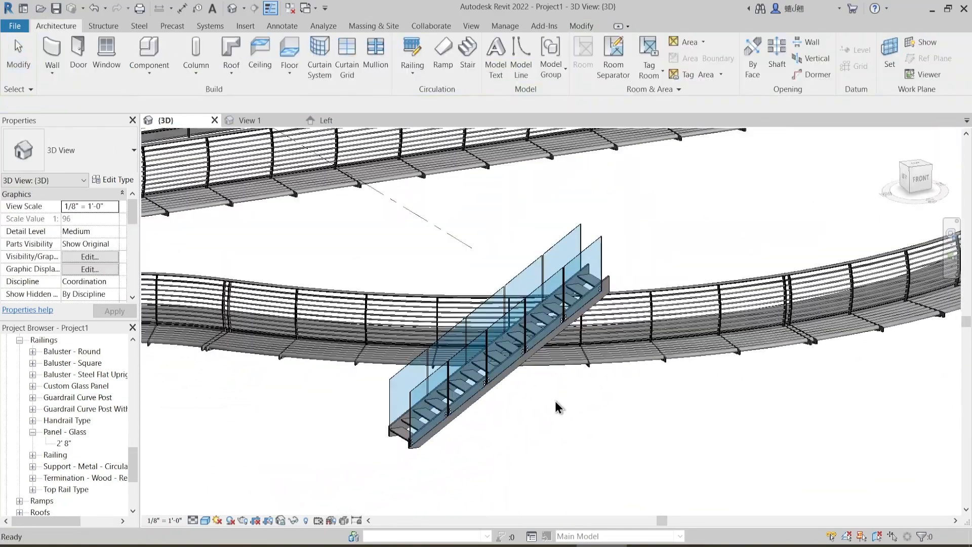
{"action": "scroll", "coordinate": [583, 400], "scroll_direction": "up", "scroll_amount": 1}
{"action": "middle_click_drag", "start_coordinate": [555, 400], "coordinate": [644, 307], "text": "shift"}
{"action": "scroll", "coordinate": [563, 355], "scroll_direction": "down", "scroll_amount": 2}
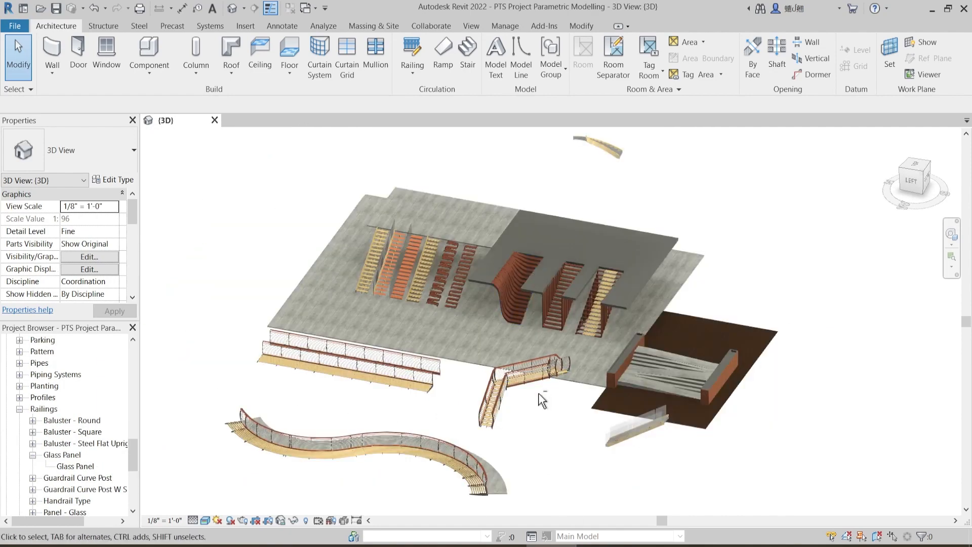
- Examine the stairs, railings, curved platform and ramp in the PTS Project Parametric Modelling 3D view
{"action": "middle_click_drag", "start_coordinate": [539, 393], "coordinate": [577, 387], "text": "shift"}
{"action": "scroll", "coordinate": [577, 404], "scroll_direction": "up", "scroll_amount": 2}
{"action": "scroll", "coordinate": [568, 364], "scroll_direction": "down", "scroll_amount": 1}
{"action": "middle_click_drag", "start_coordinate": [545, 346], "coordinate": [553, 418]}
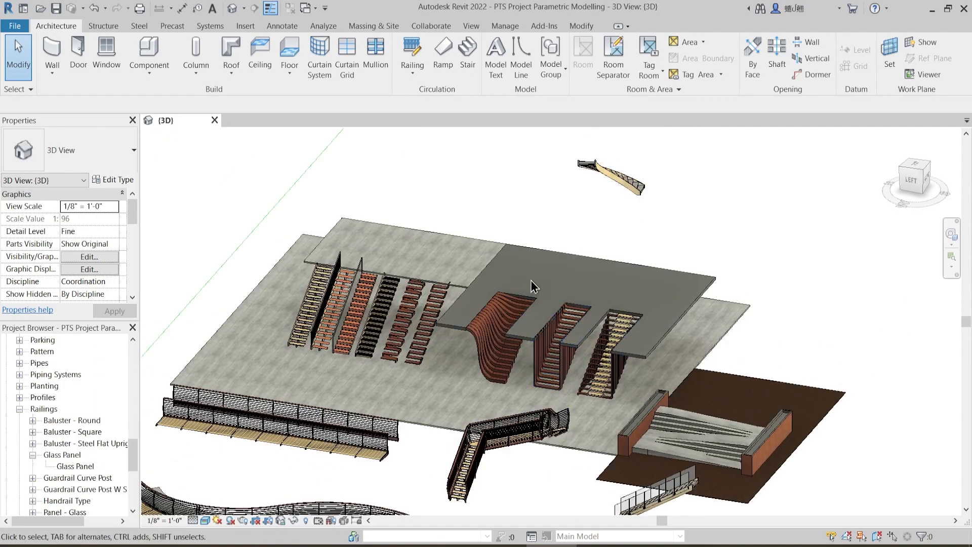
{"action": "middle_click_drag", "start_coordinate": [347, 354], "coordinate": [354, 304]}
{"action": "scroll", "coordinate": [406, 317], "scroll_direction": "up", "scroll_amount": 1}
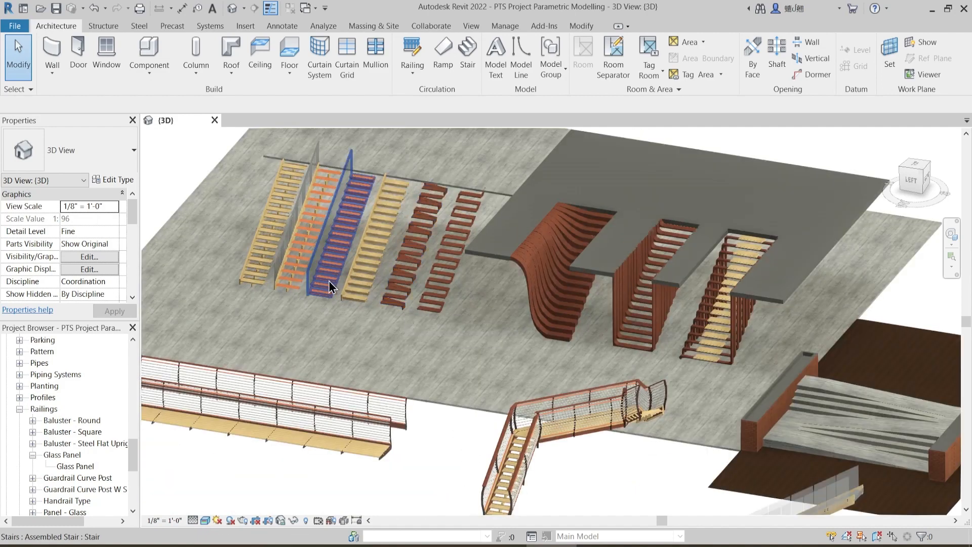
{"action": "scroll", "coordinate": [419, 302], "scroll_direction": "up", "scroll_amount": 1}
{"action": "middle_click_drag", "start_coordinate": [629, 338], "coordinate": [577, 283]}
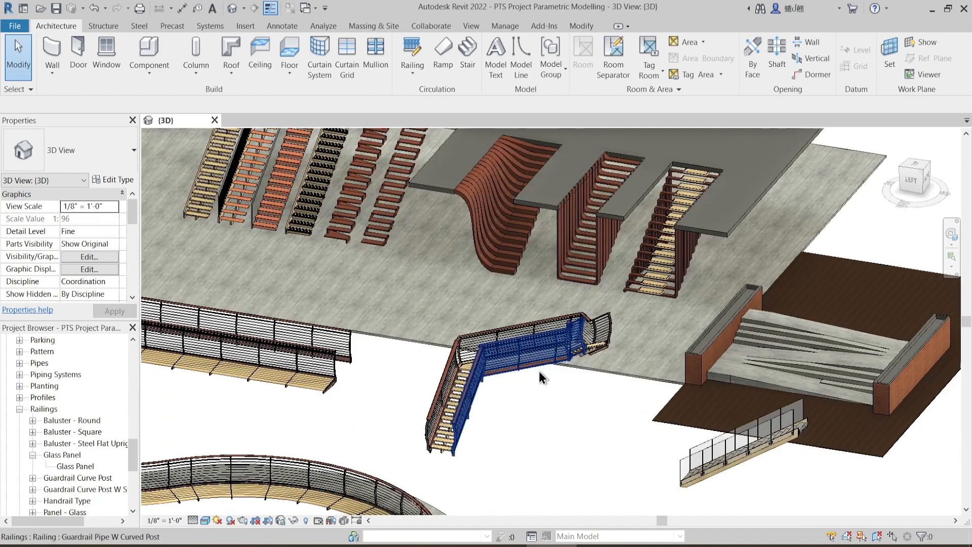
{"action": "middle_click_drag", "start_coordinate": [511, 289], "coordinate": [521, 320]}
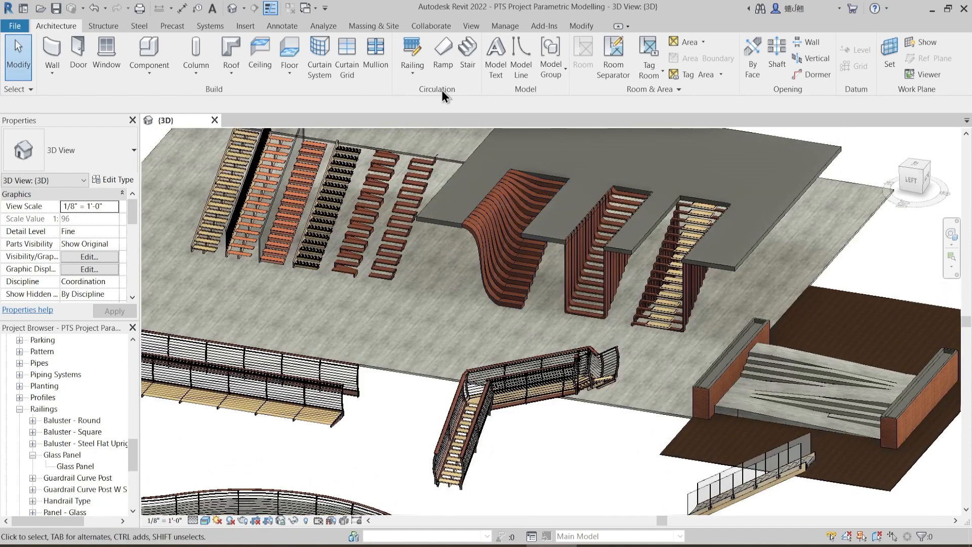
{"action": "scroll", "coordinate": [597, 331], "scroll_direction": "down", "scroll_amount": 2}
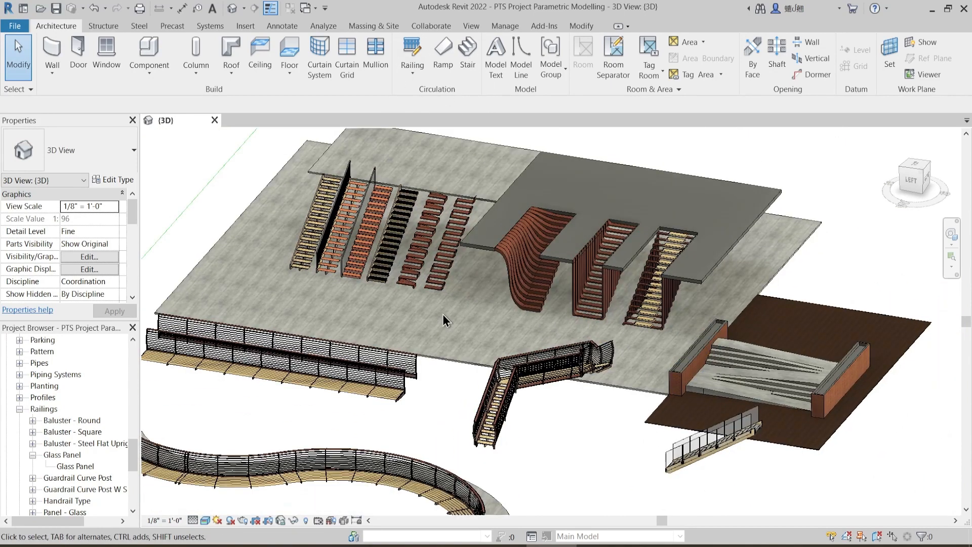
{"action": "scroll", "coordinate": [475, 268], "scroll_direction": "up", "scroll_amount": 3}
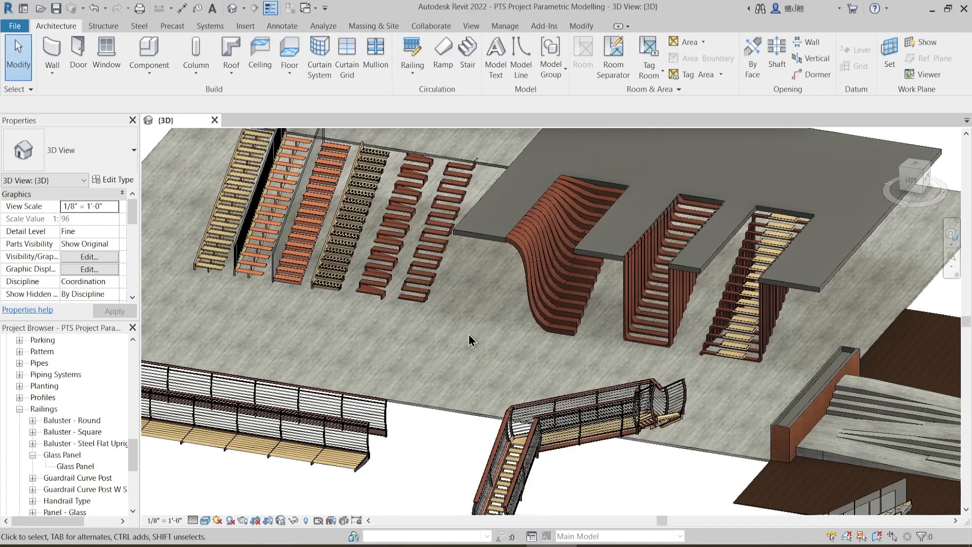
{"action": "scroll", "coordinate": [478, 327], "scroll_direction": "down", "scroll_amount": 4}
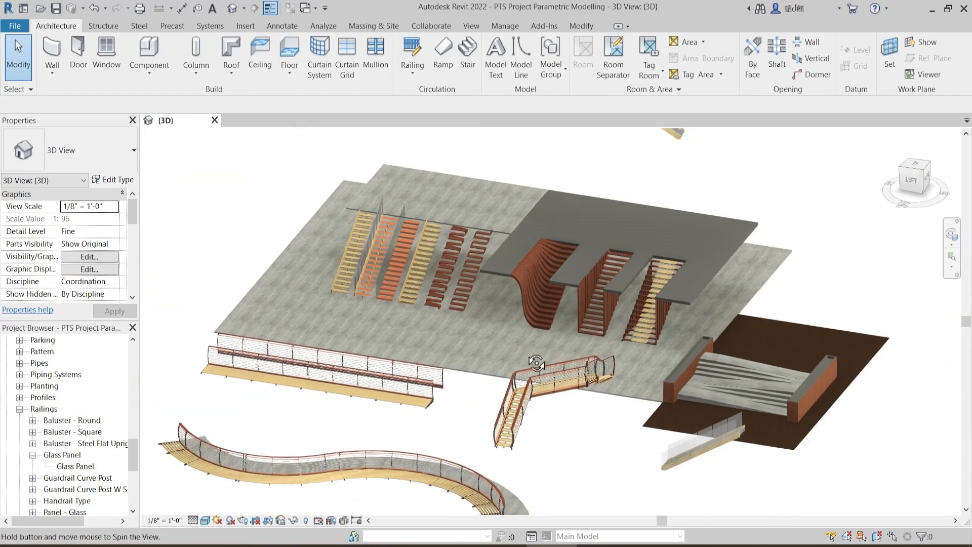
{"action": "middle_click_drag", "start_coordinate": [526, 343], "coordinate": [522, 337], "text": "shift"}
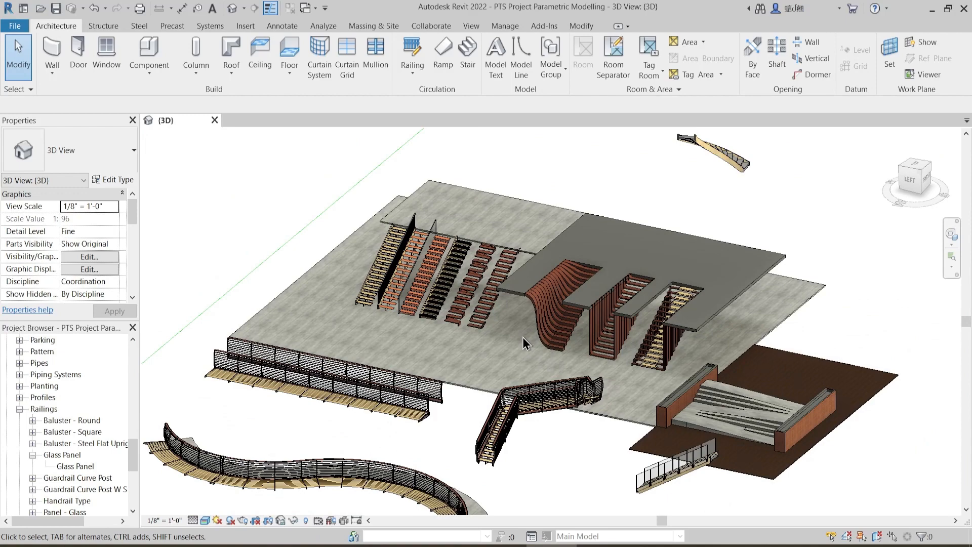
{"action": "scroll", "coordinate": [523, 337], "scroll_direction": "up", "scroll_amount": 3}
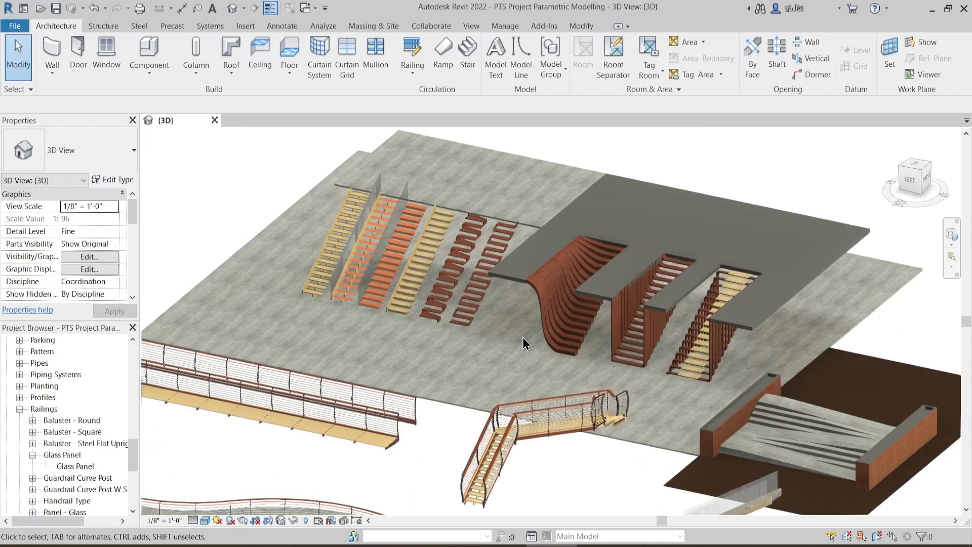
{"action": "middle_click_drag", "start_coordinate": [484, 388], "coordinate": [484, 370]}
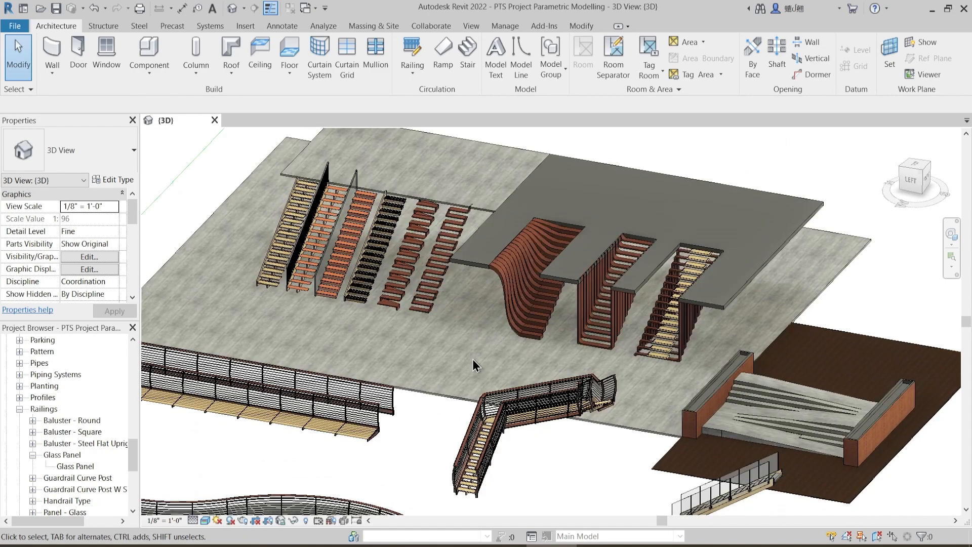
{"action": "middle_click_drag", "start_coordinate": [473, 359], "coordinate": [460, 314], "text": "shift"}
{"action": "scroll", "coordinate": [473, 359], "scroll_direction": "down", "scroll_amount": 1}
{"action": "middle_click_drag", "start_coordinate": [527, 415], "coordinate": [539, 431]}
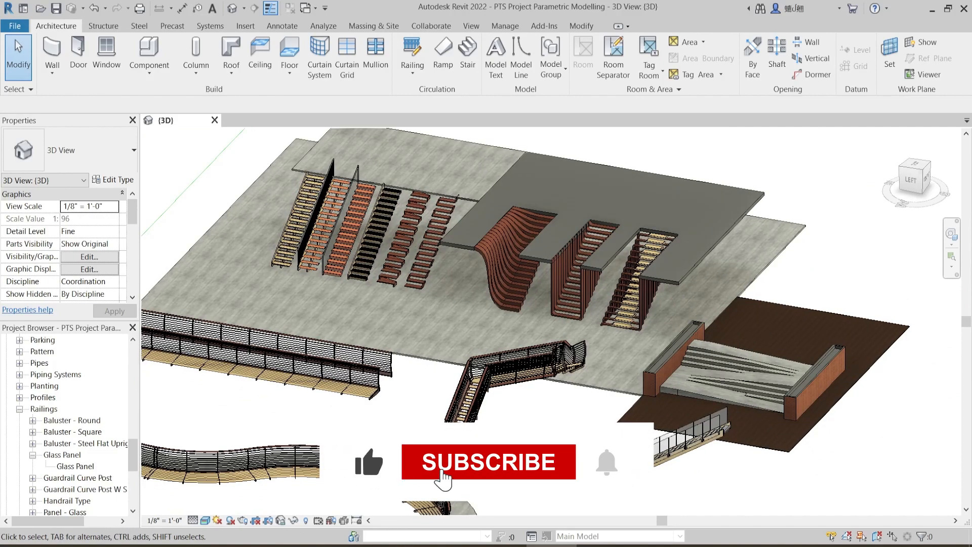
{"action": "mouse_move", "coordinate": [545, 433]}
{"action": "middle_mouse_down"}
{"action": "mouse_move", "coordinate": [557, 418]}
{"action": "mouse_move", "coordinate": [550, 441]}
{"action": "middle_mouse_up"}
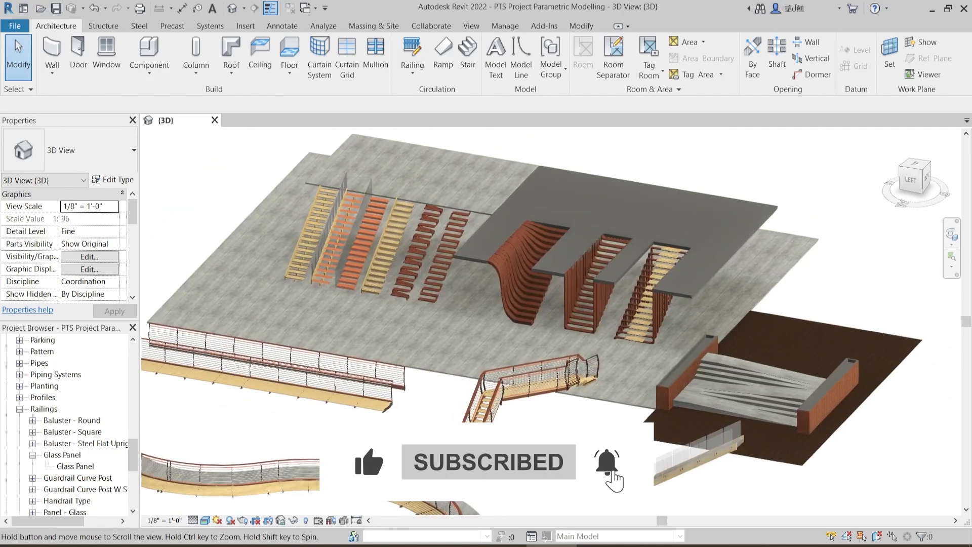